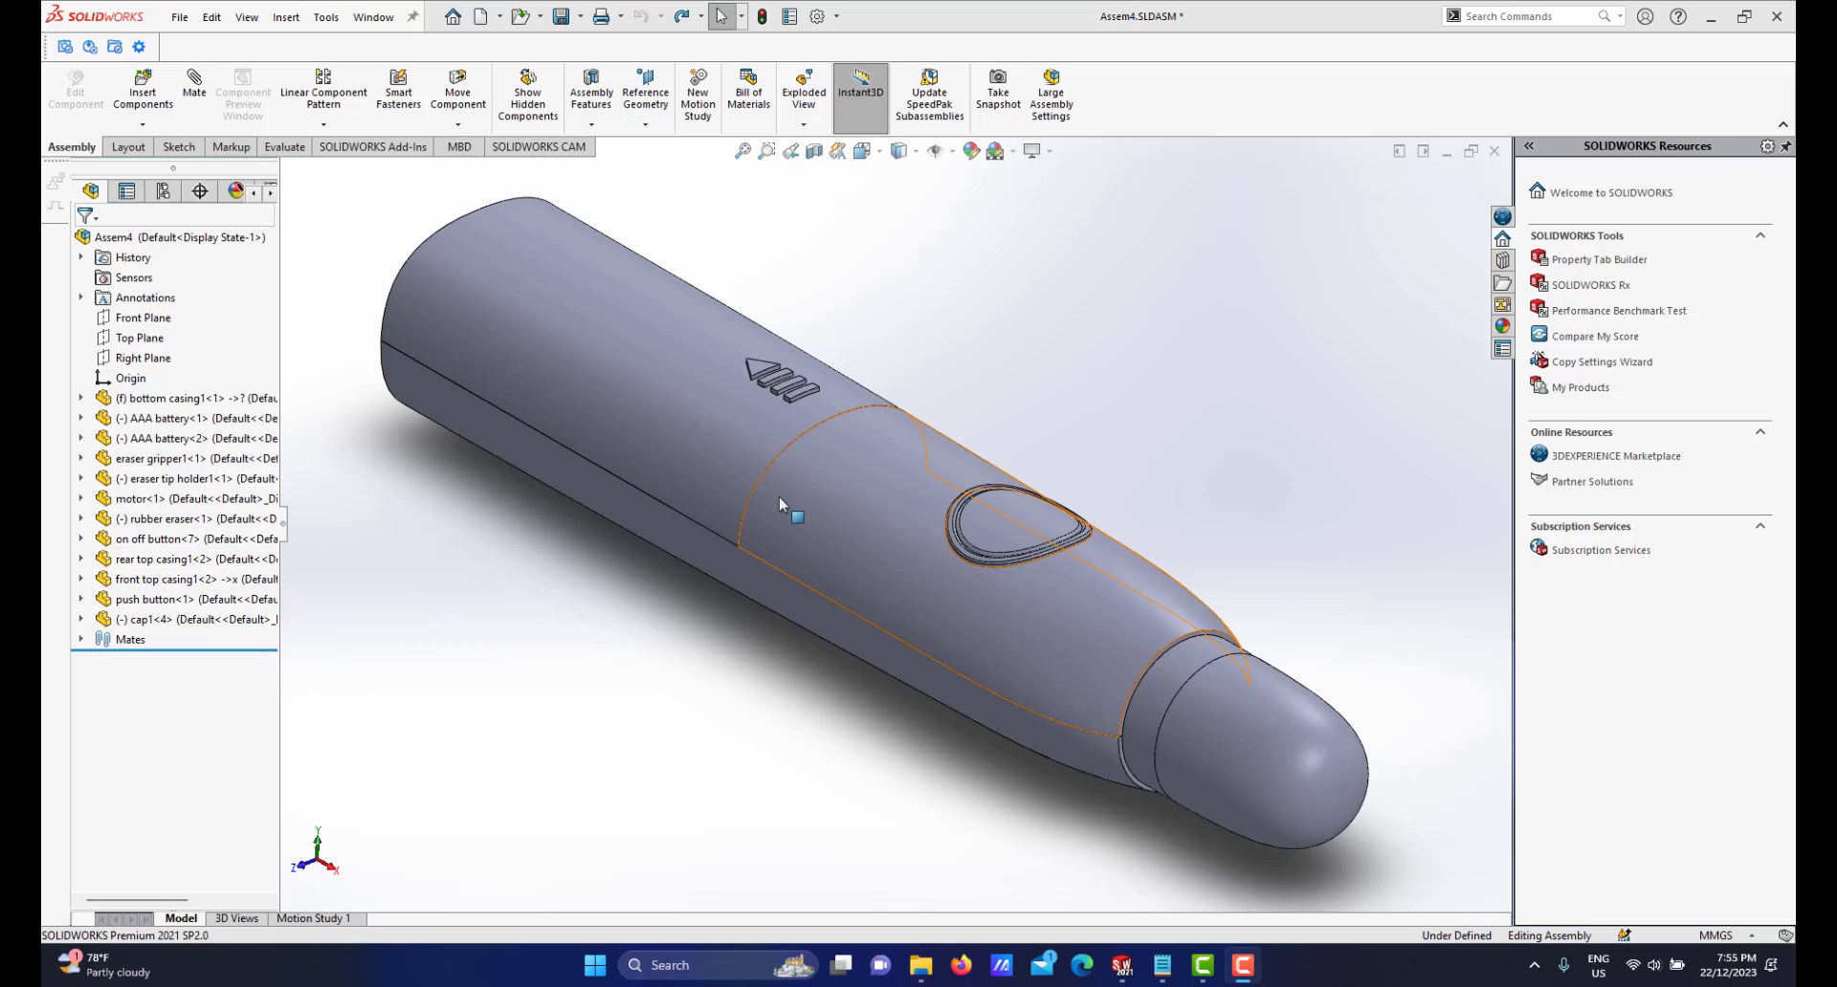
Examine the bottom casing and the two AAA batteries by highlighting each component in the assembly
scroll(779, 504, "up", 1)
scroll(780, 505, "down", 1)
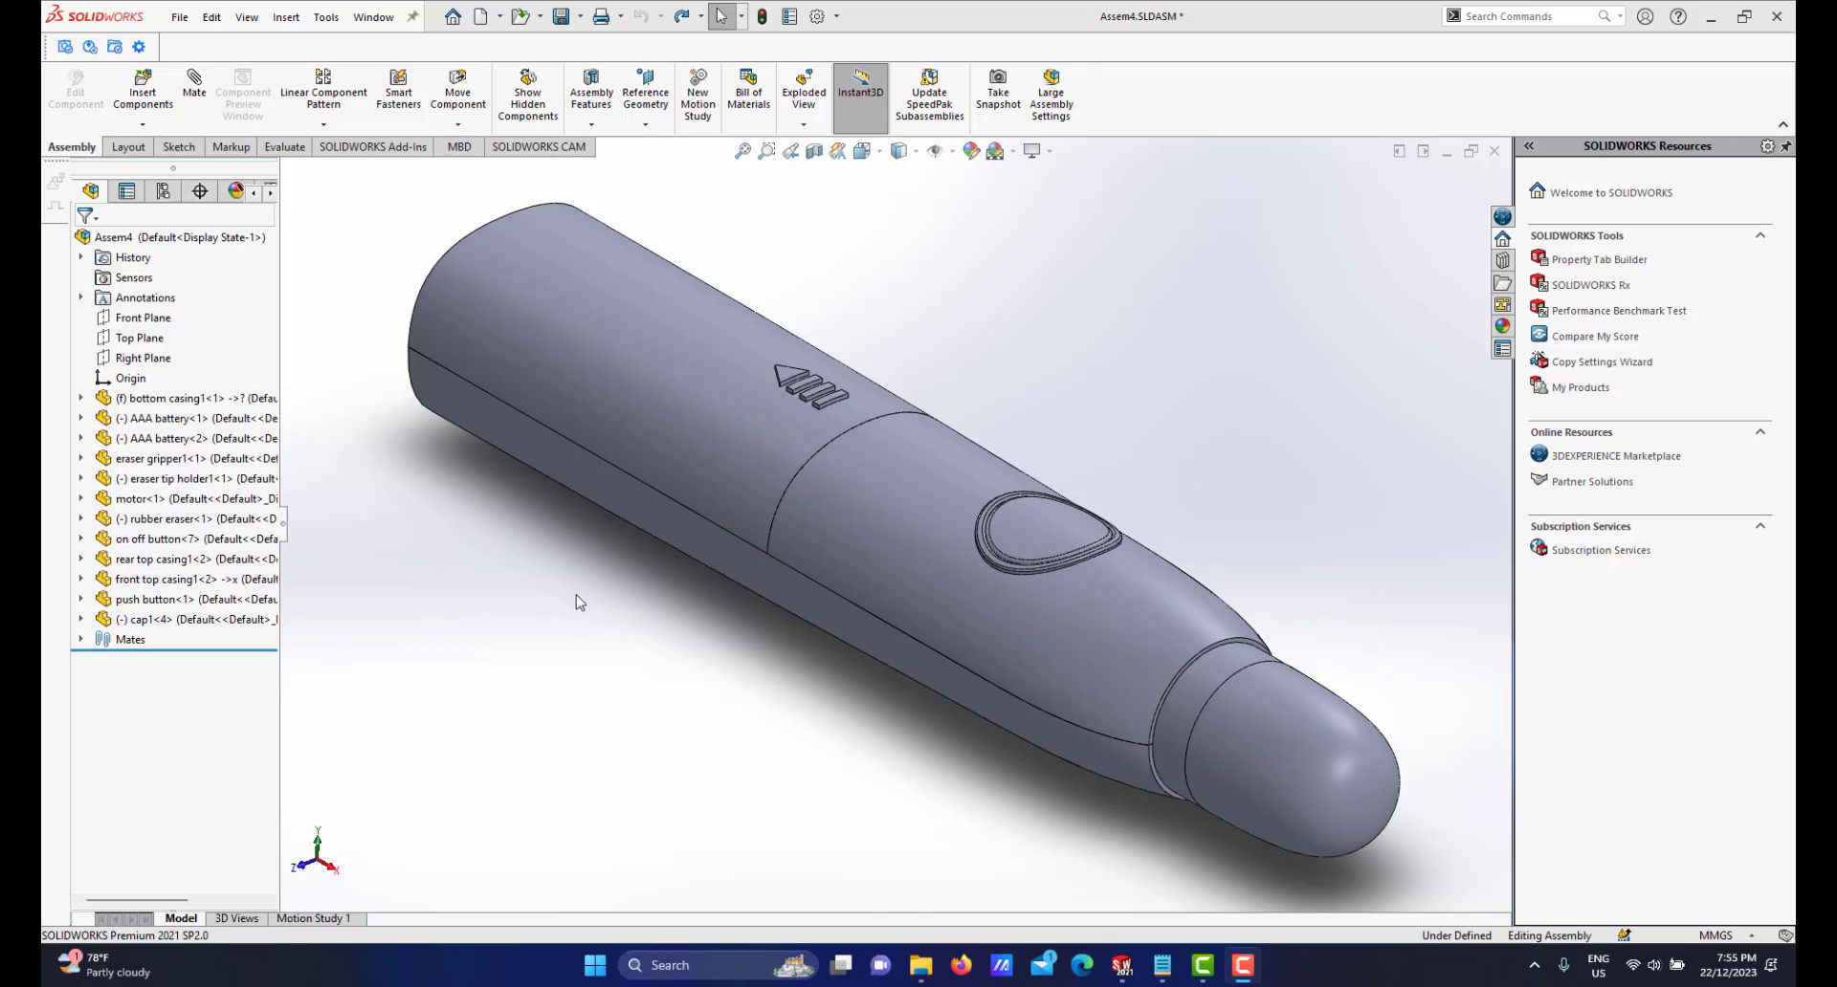
left_click(599, 500)
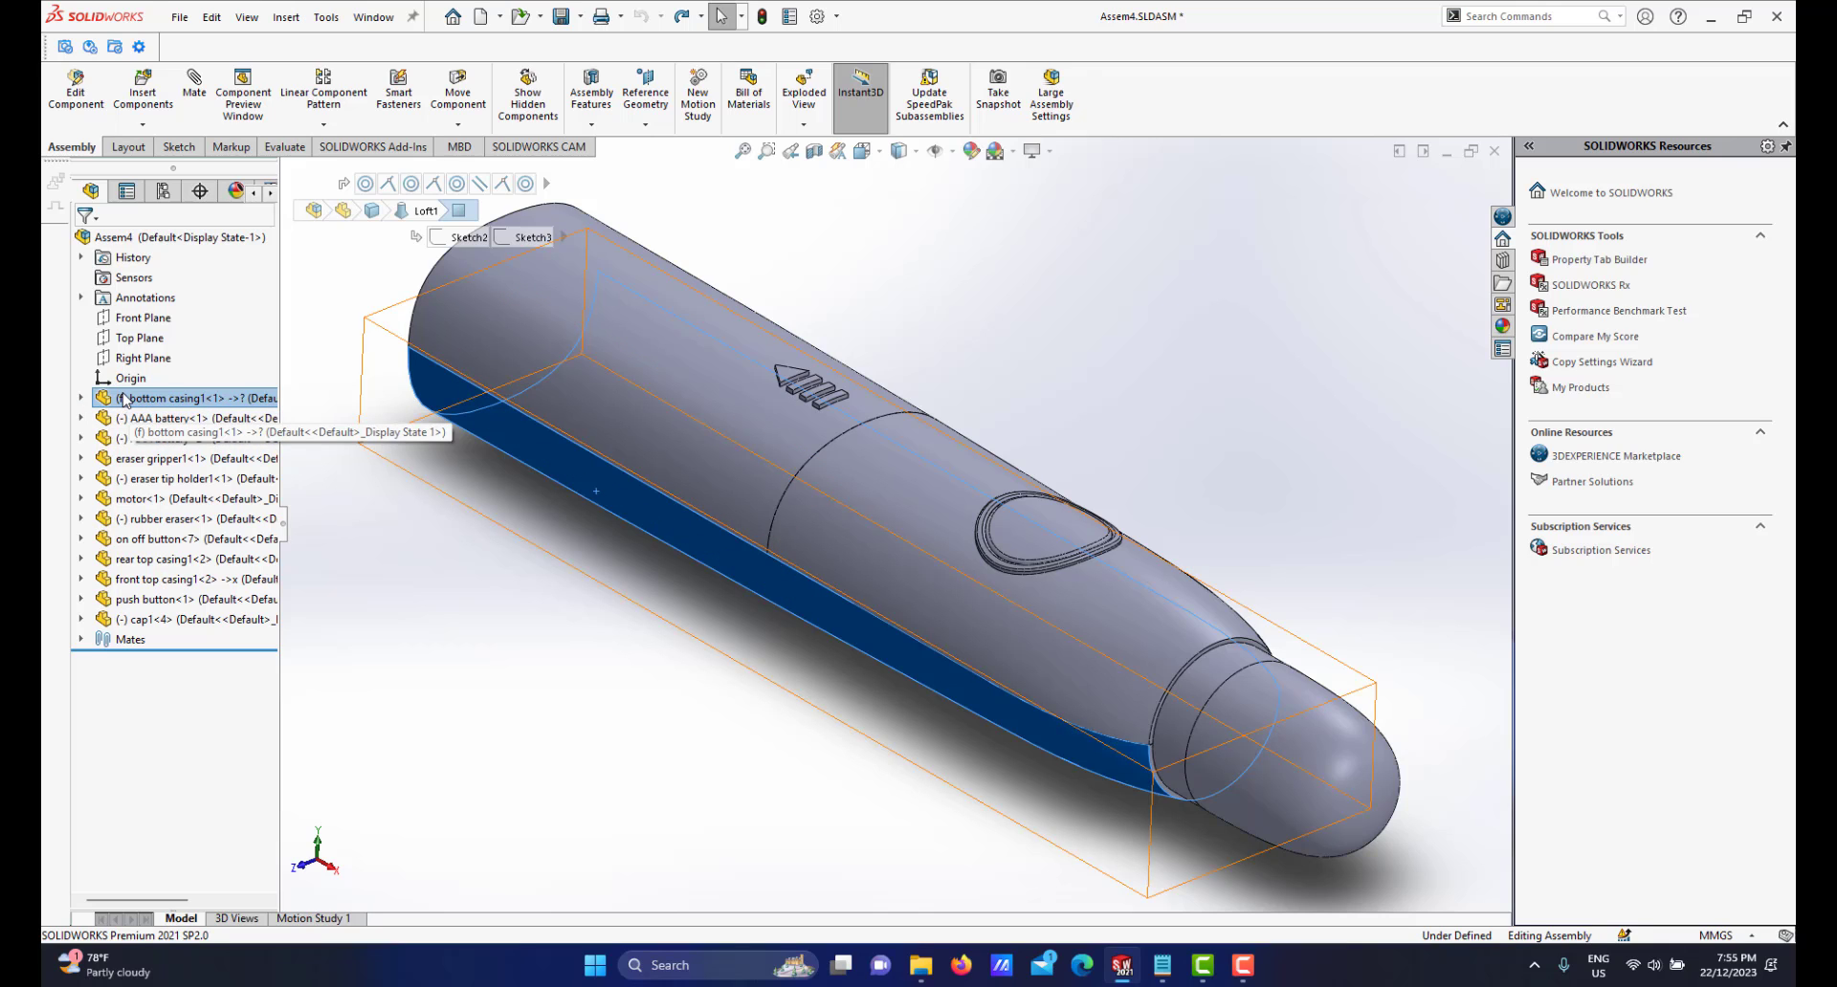
left_click(533, 620)
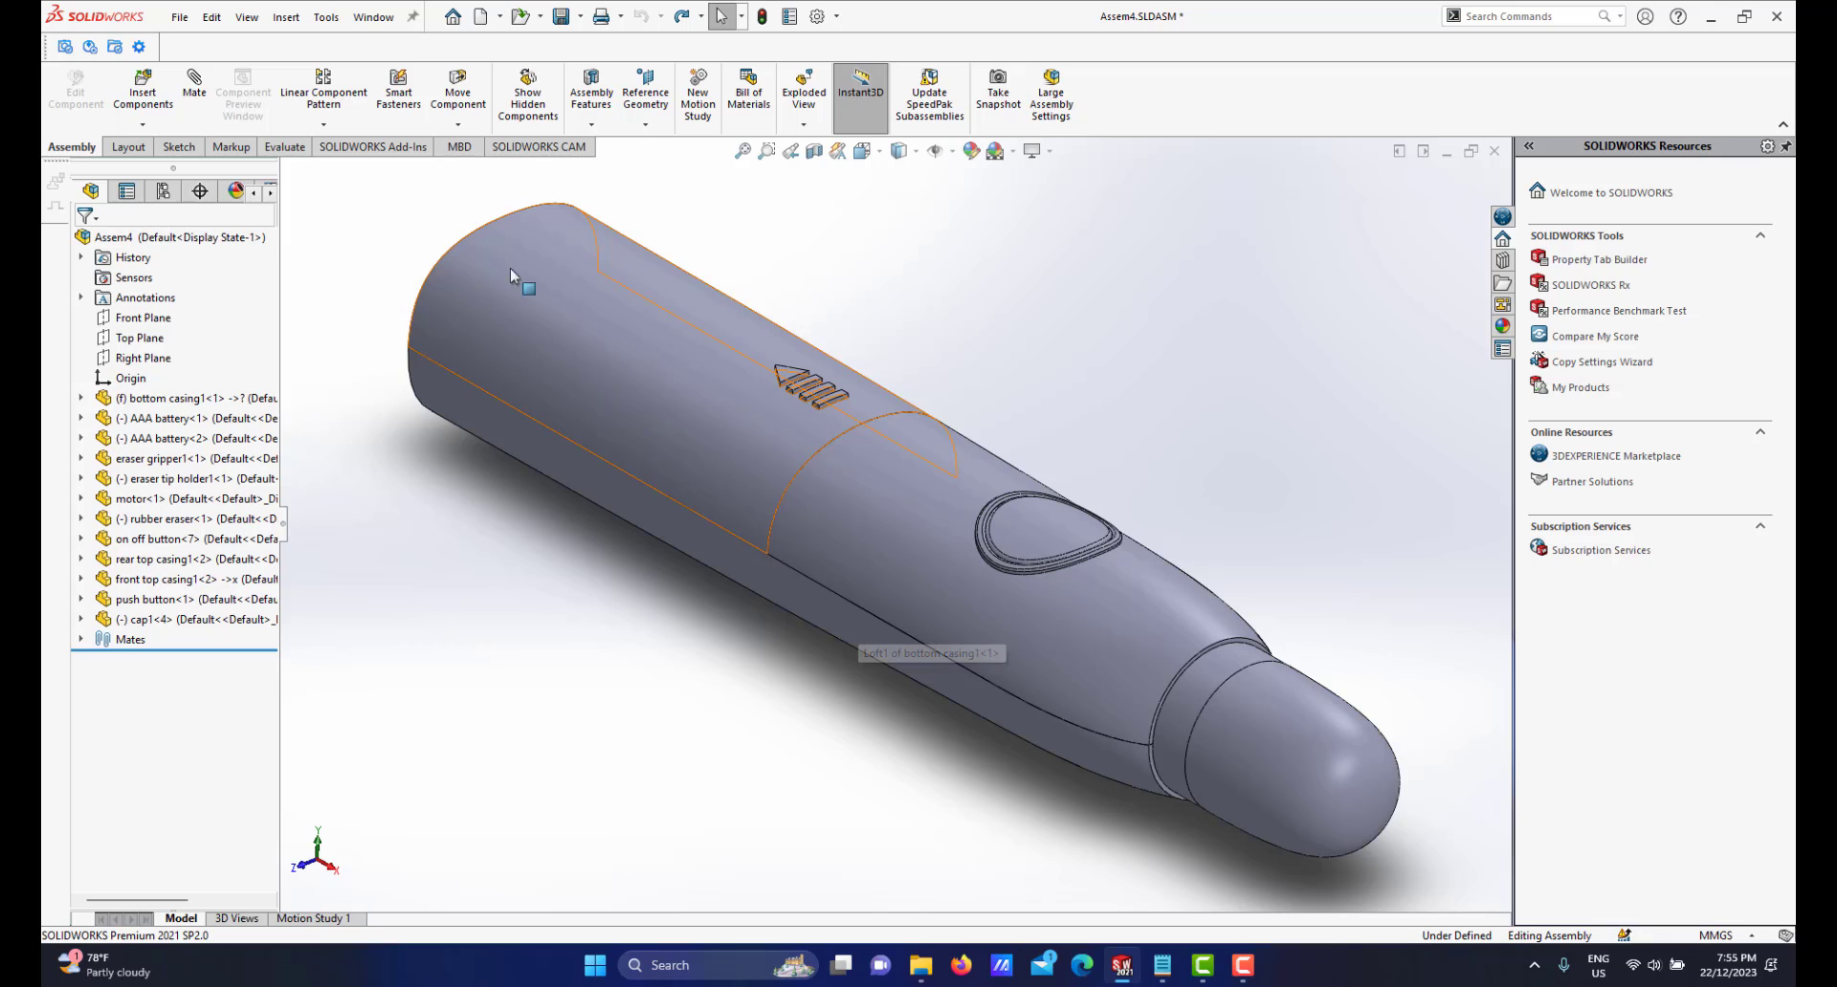
left_click(144, 421)
left_click(140, 439)
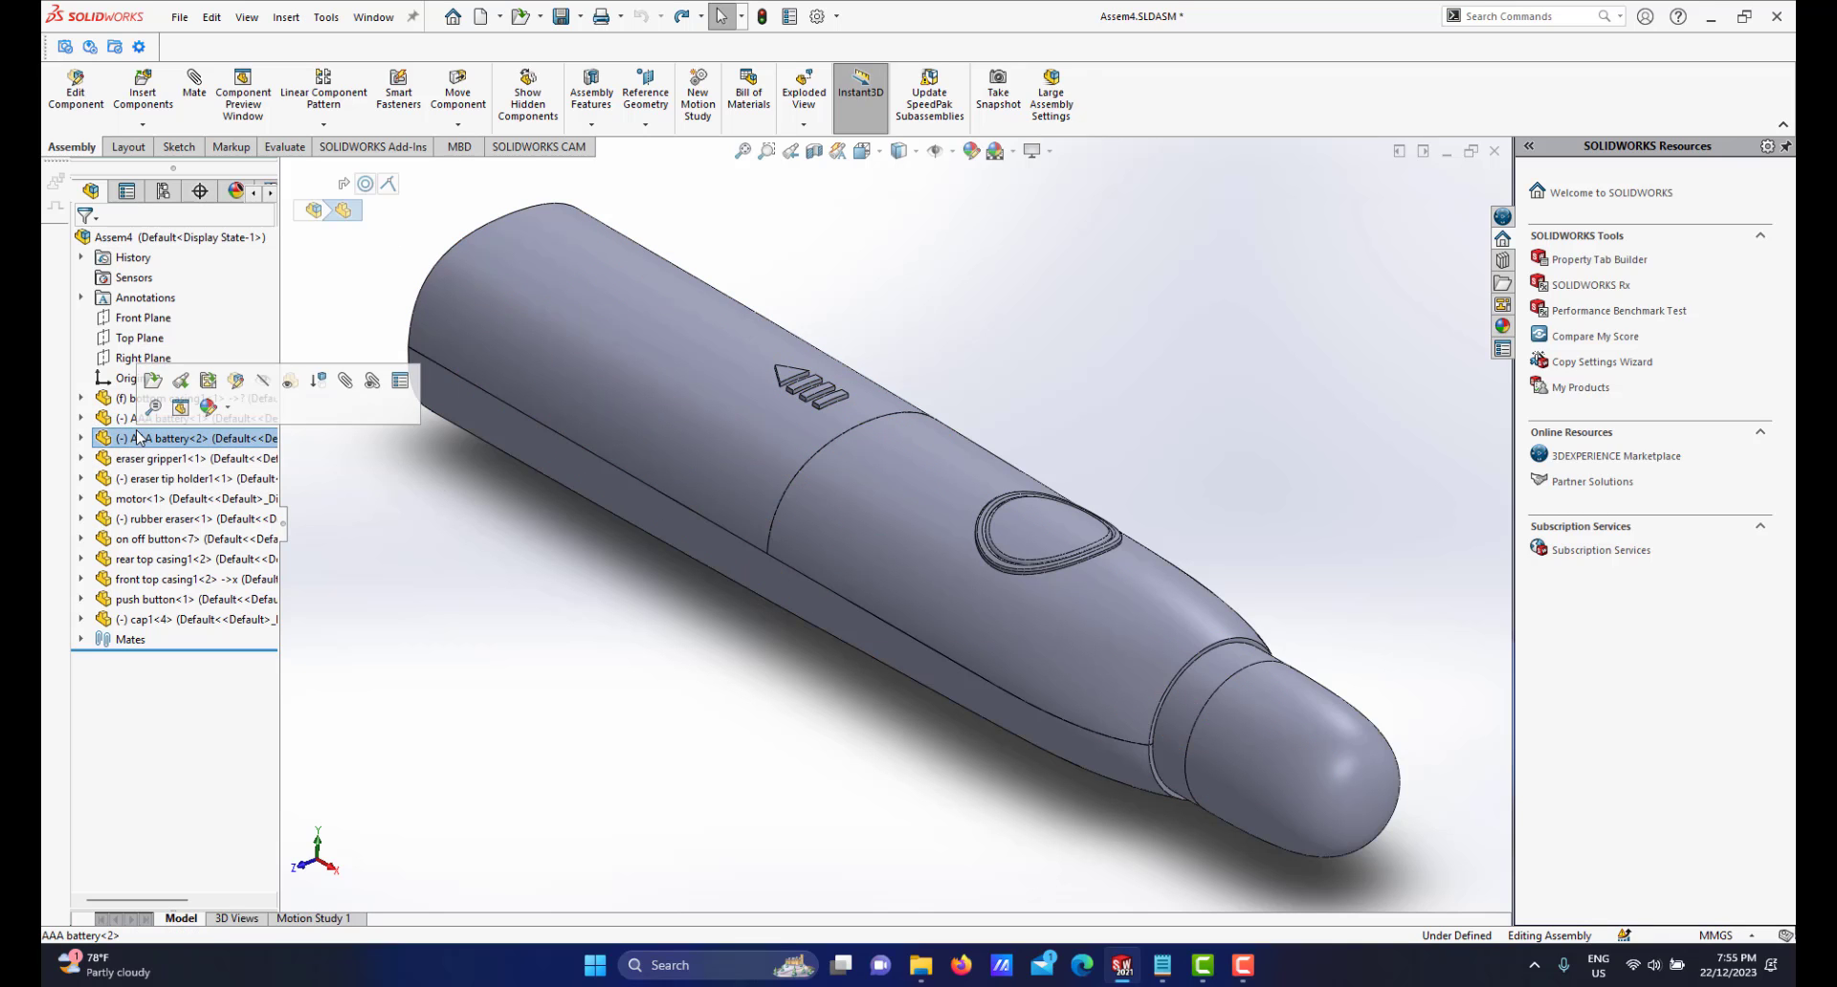
left_click(398, 527)
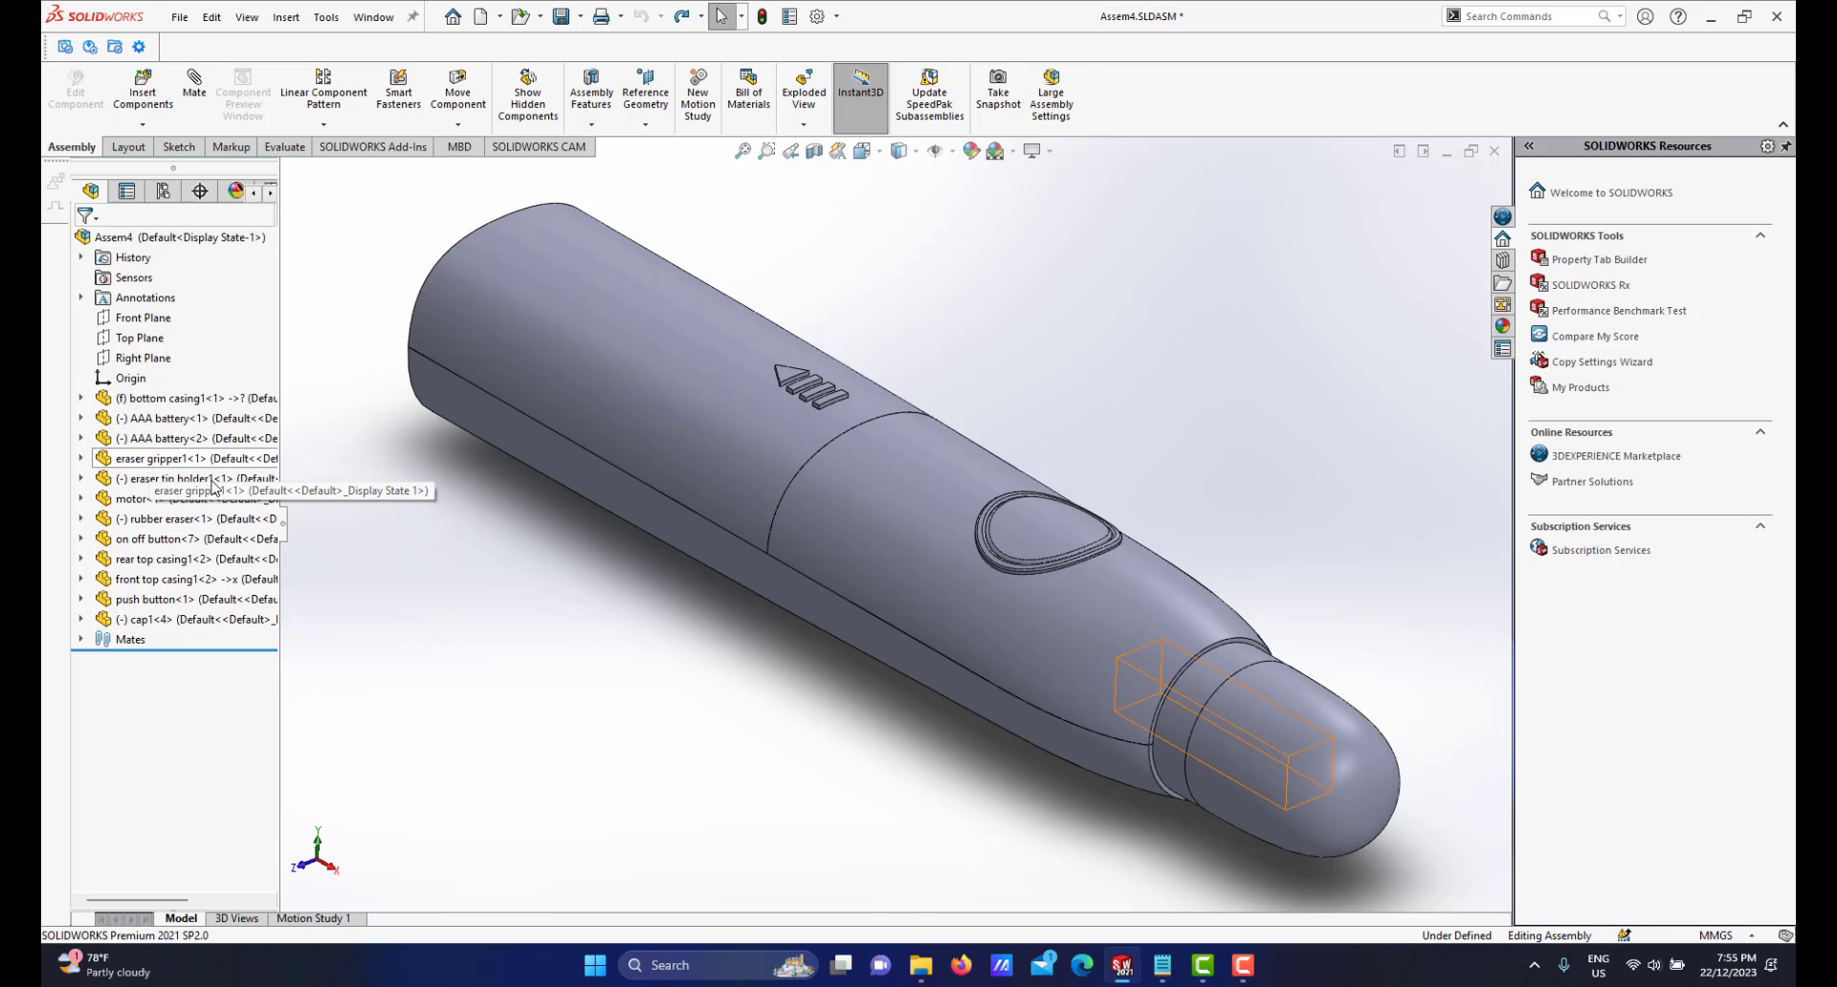
Reorder the assembly components so the motor follows the second AAA battery and the eraser tip holder comes before the eraser gripper
left_click(153, 498)
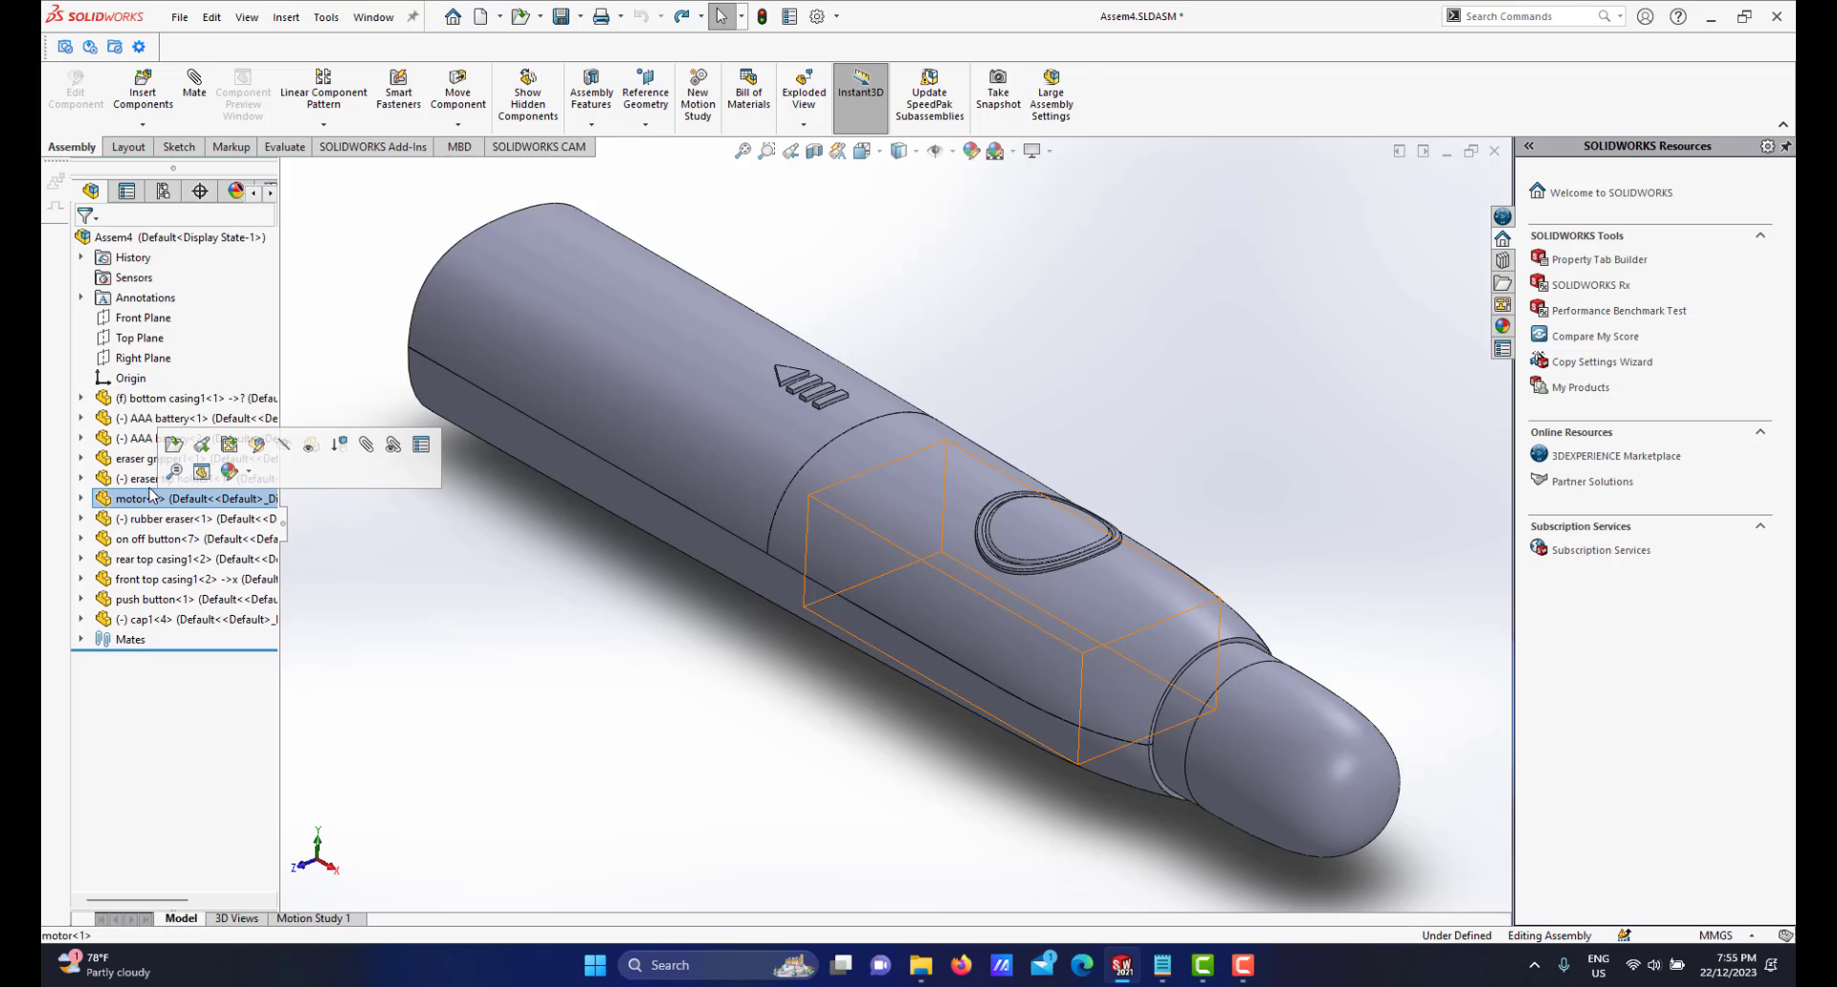
left_click_drag(145, 489, 146, 443)
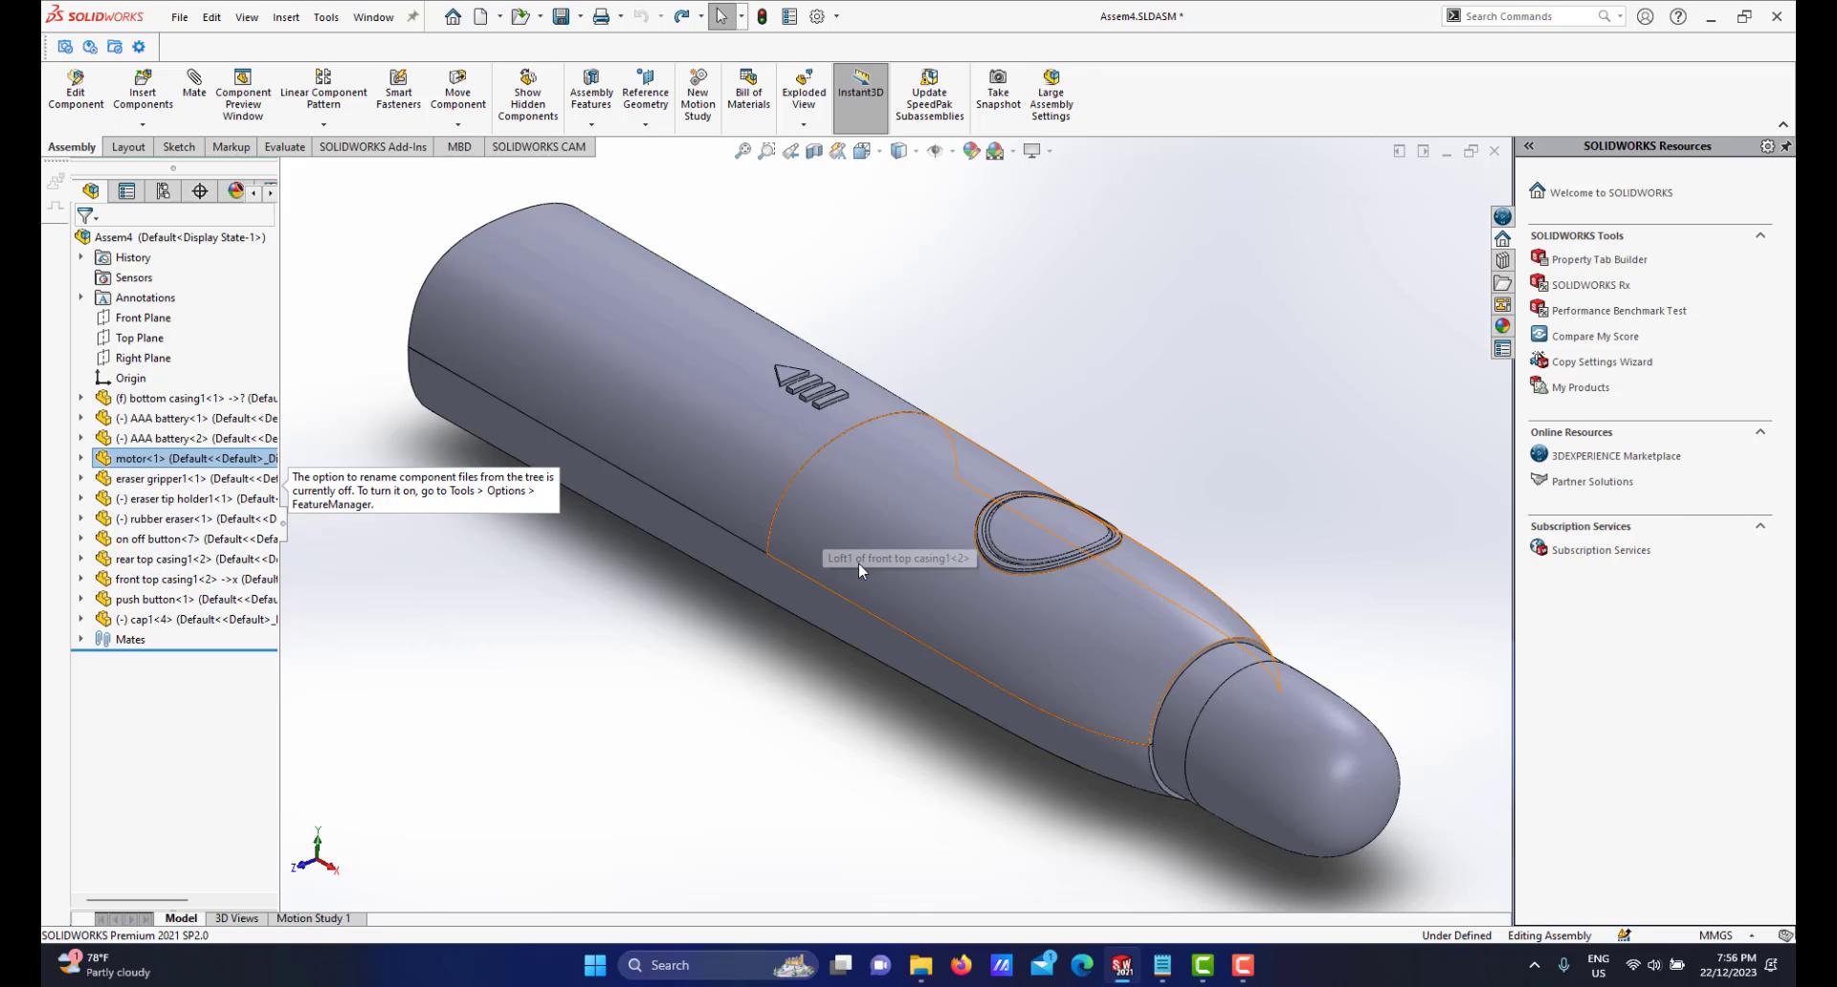
left_click(537, 590)
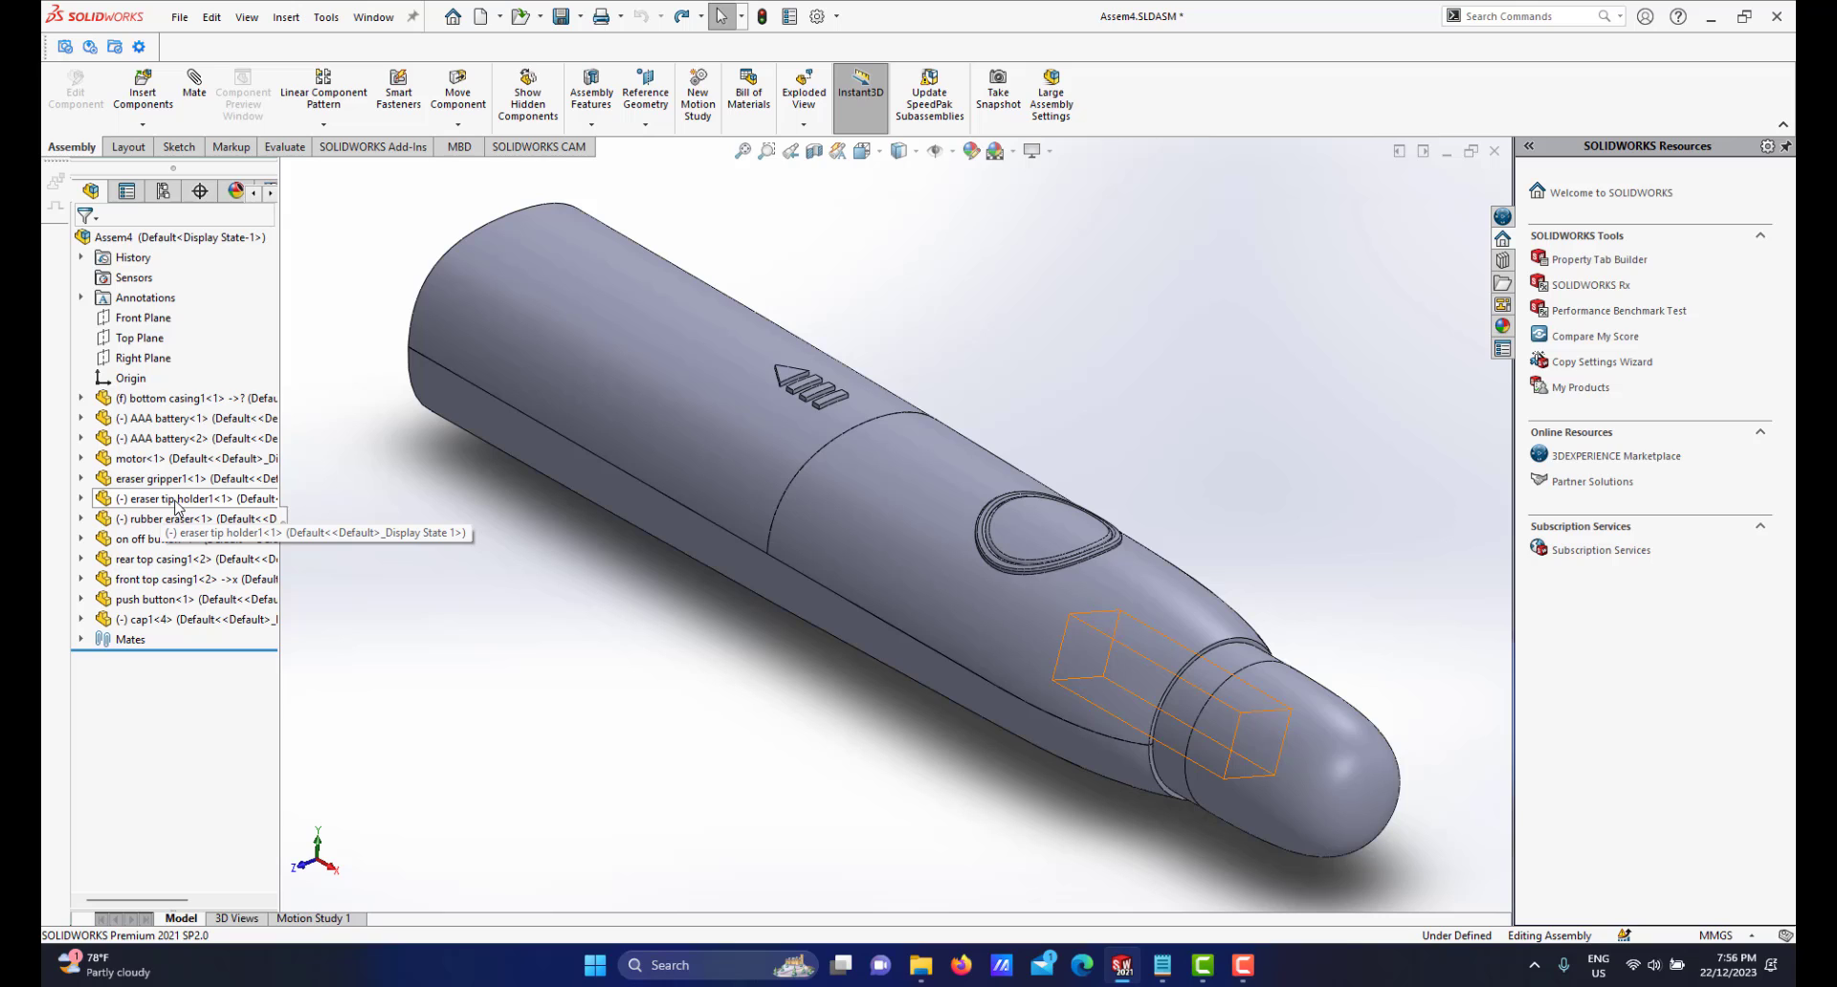
left_click_drag(176, 501, 188, 467)
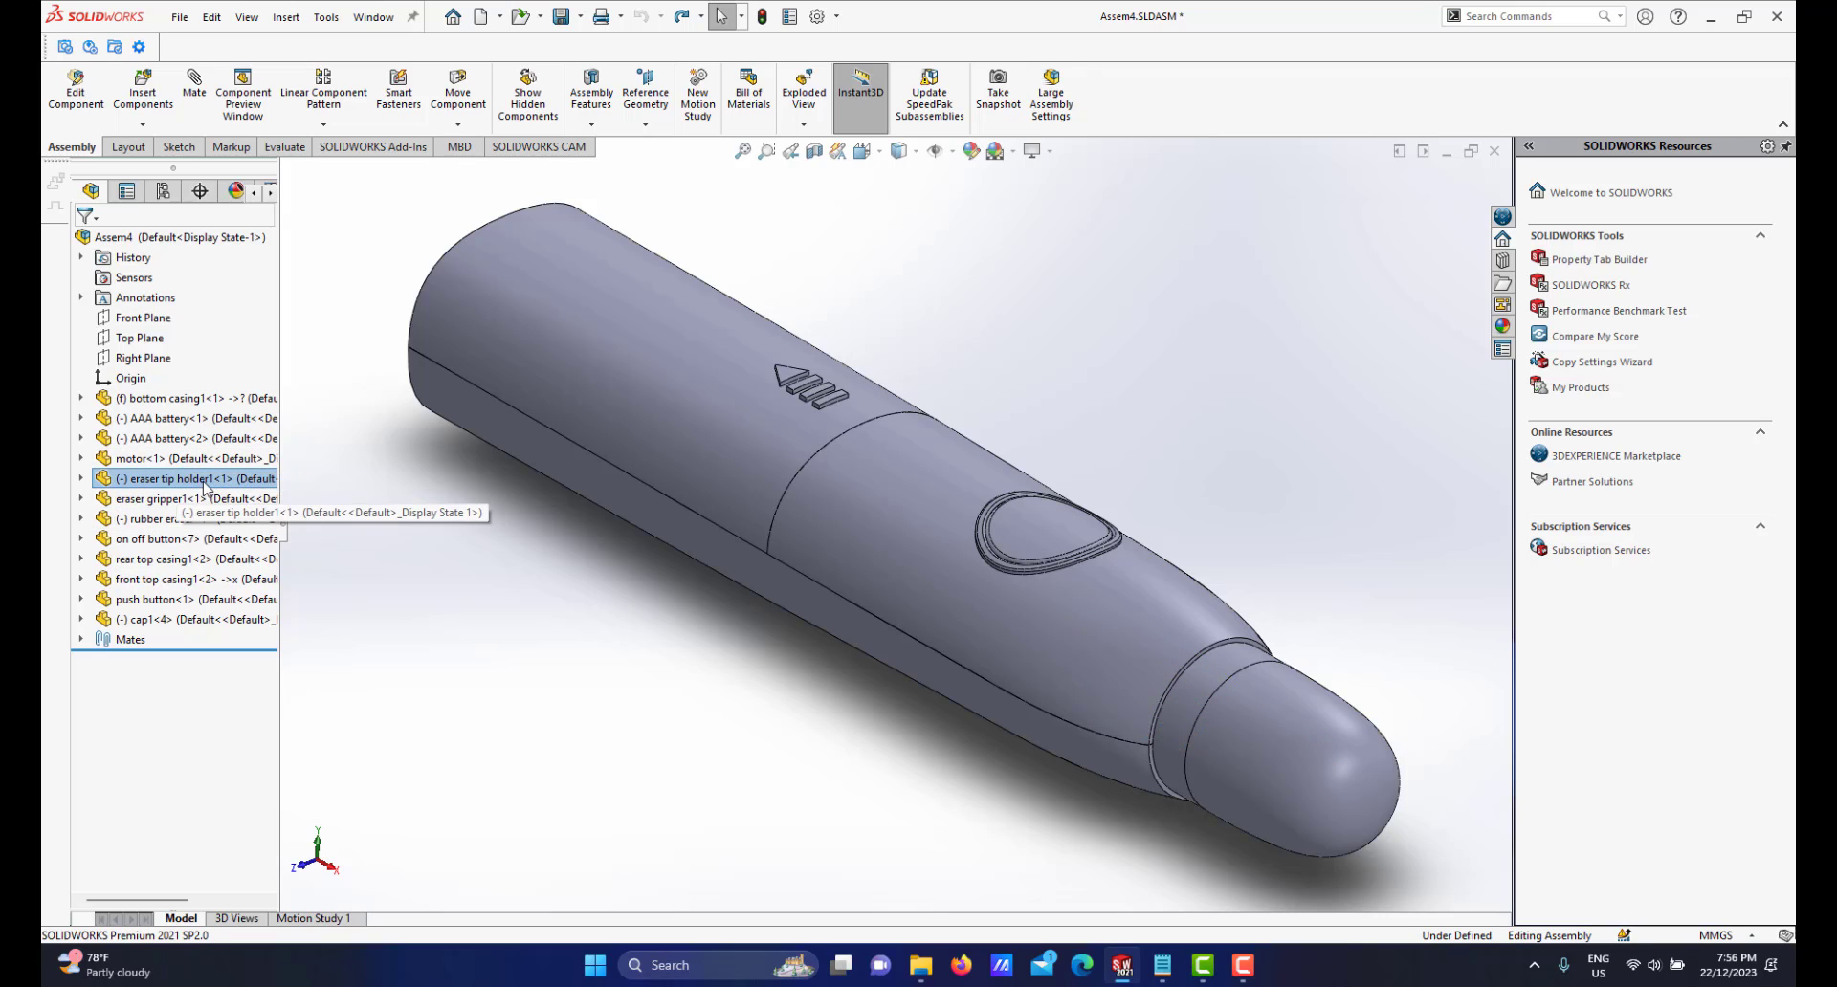
Examine the eraser gripper, rubber eraser, on off button, rear and front top casings, push button and cap one by one
left_click(170, 501)
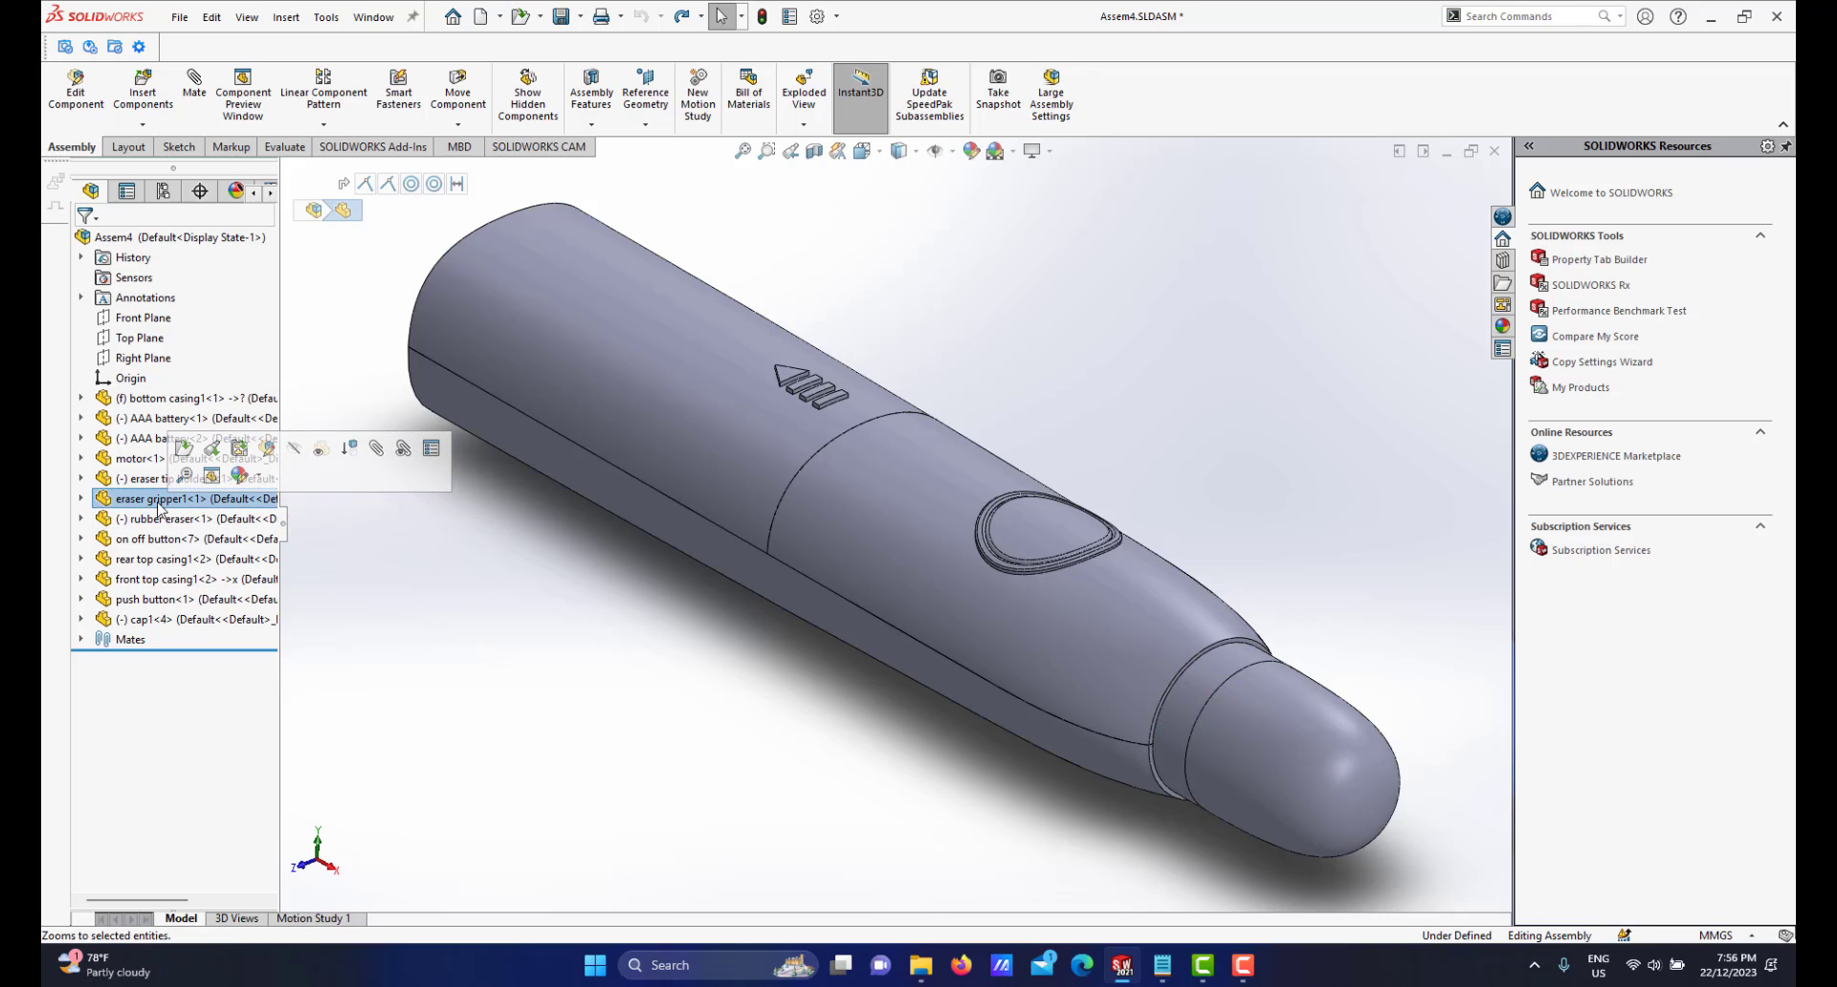
left_click(161, 520)
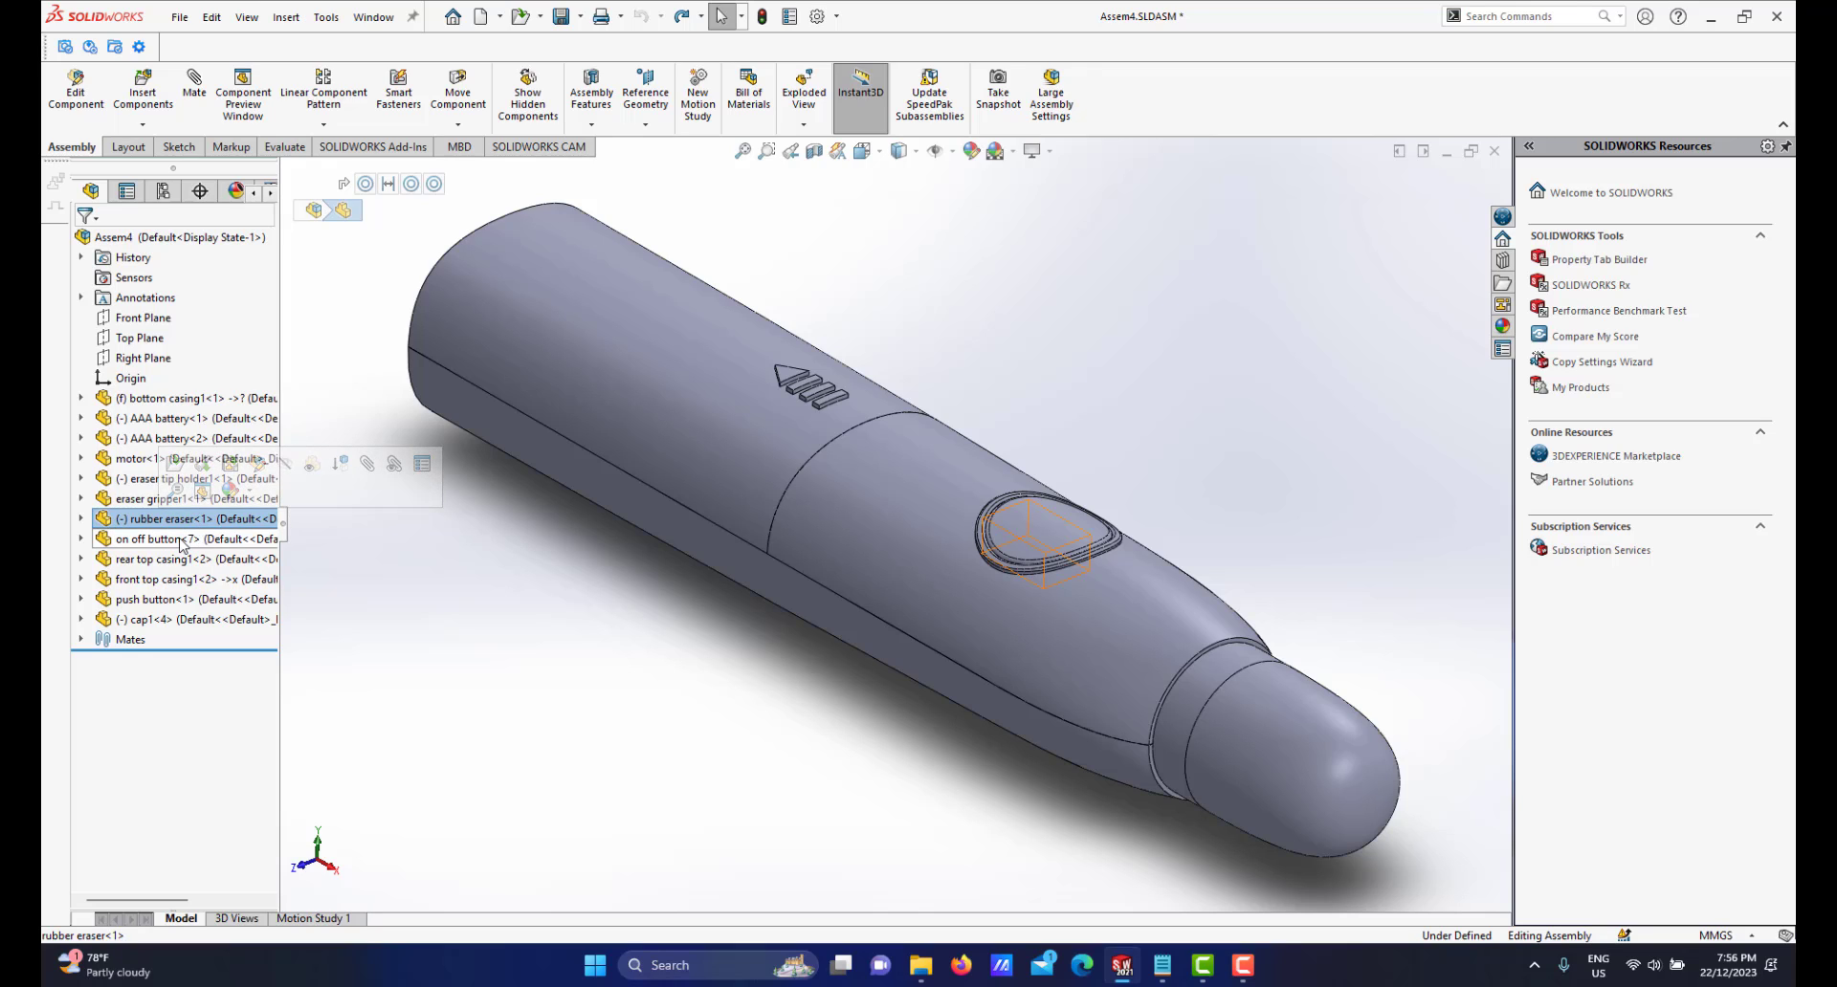
left_click(177, 539)
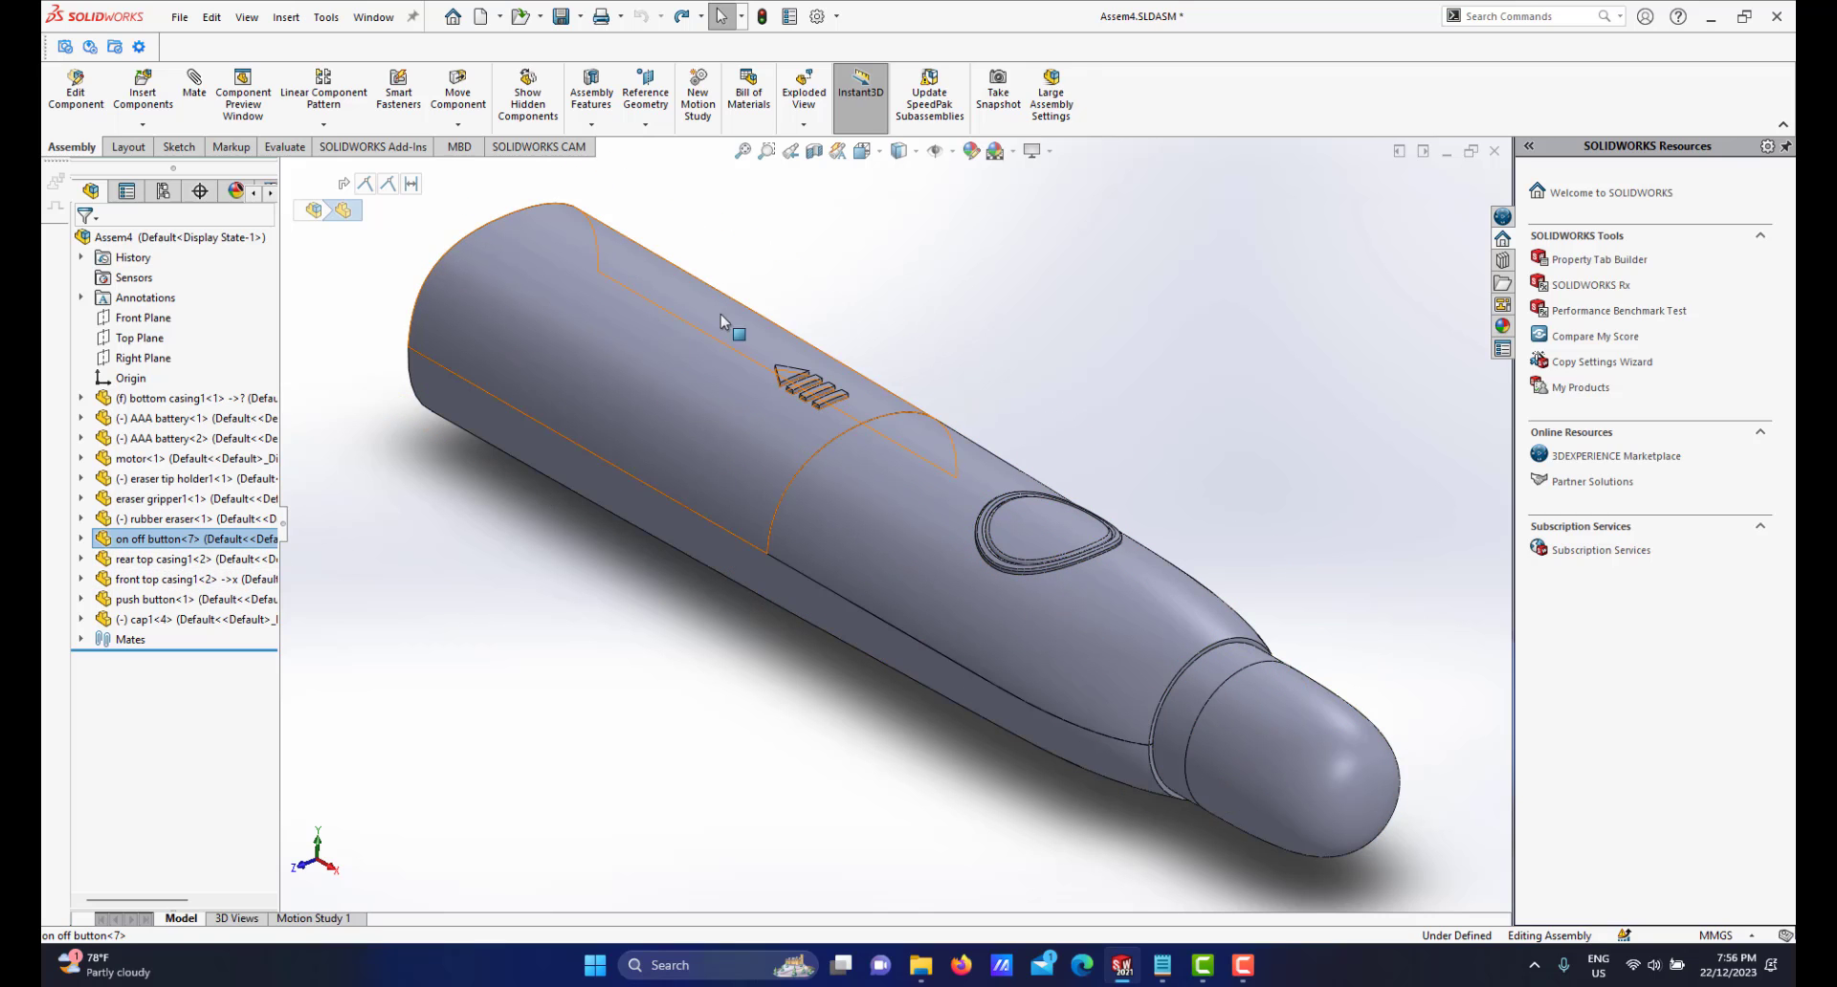
left_click(134, 560)
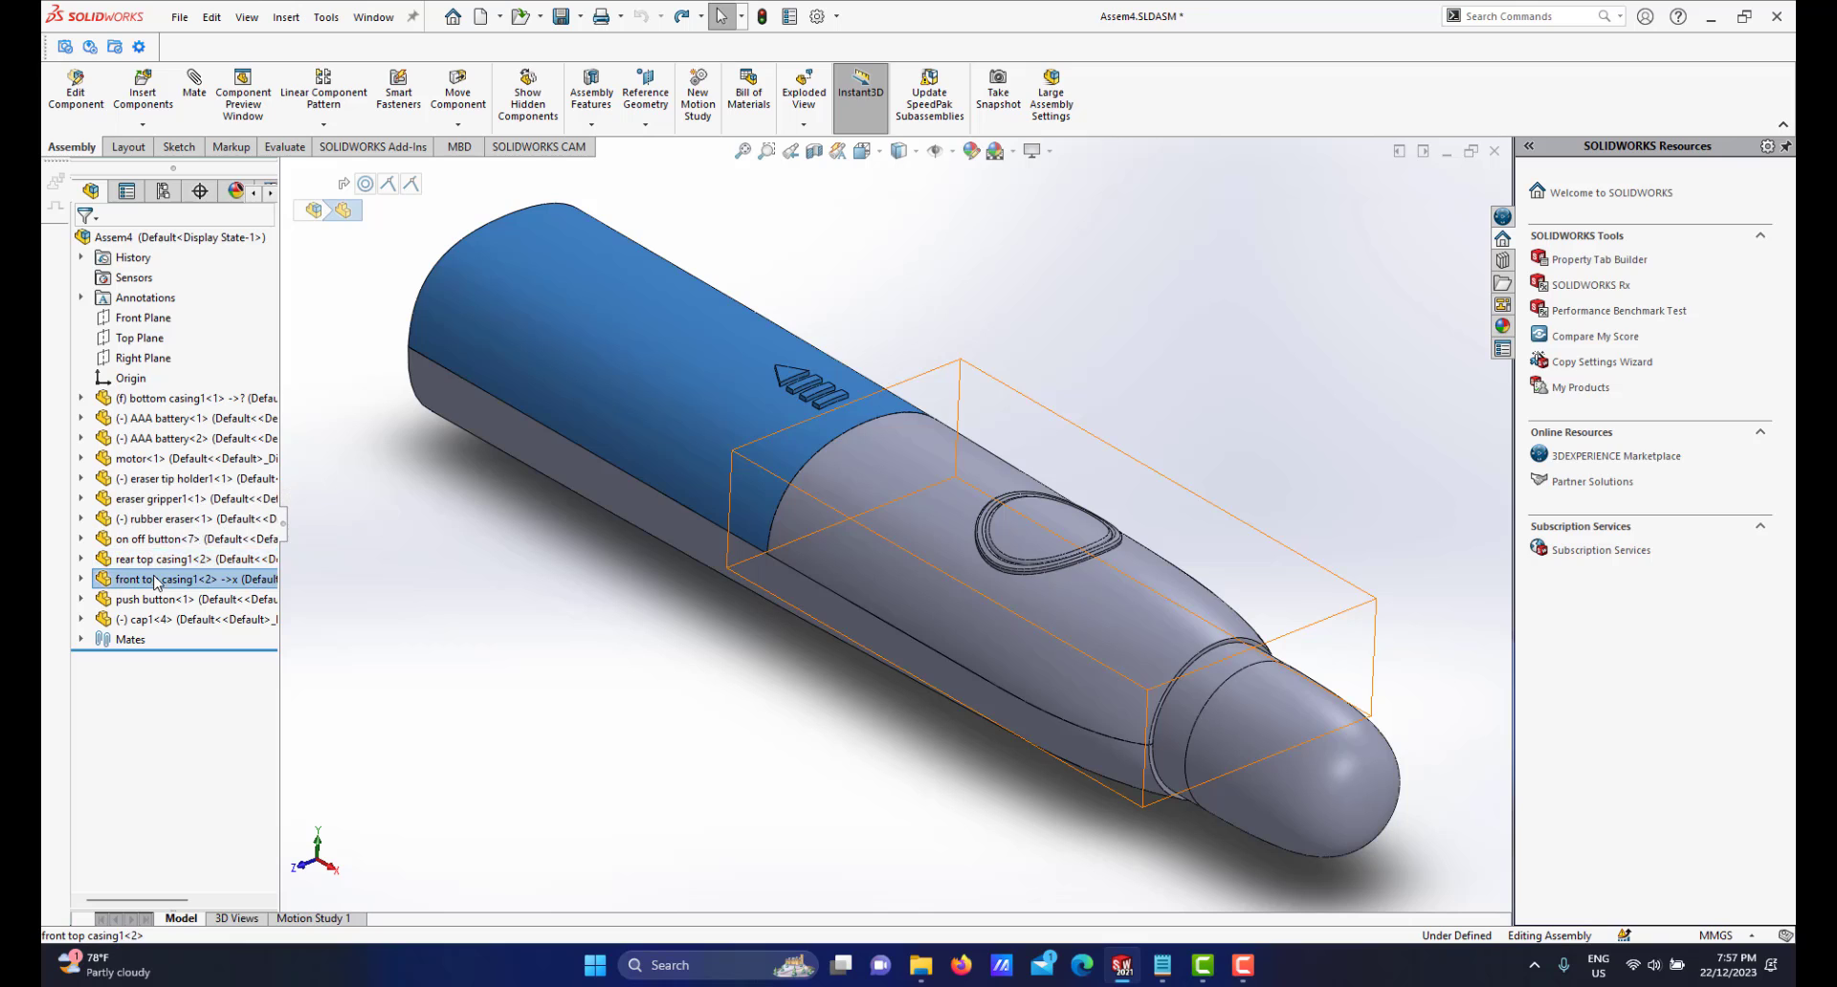
left_click(156, 580)
left_click(142, 600)
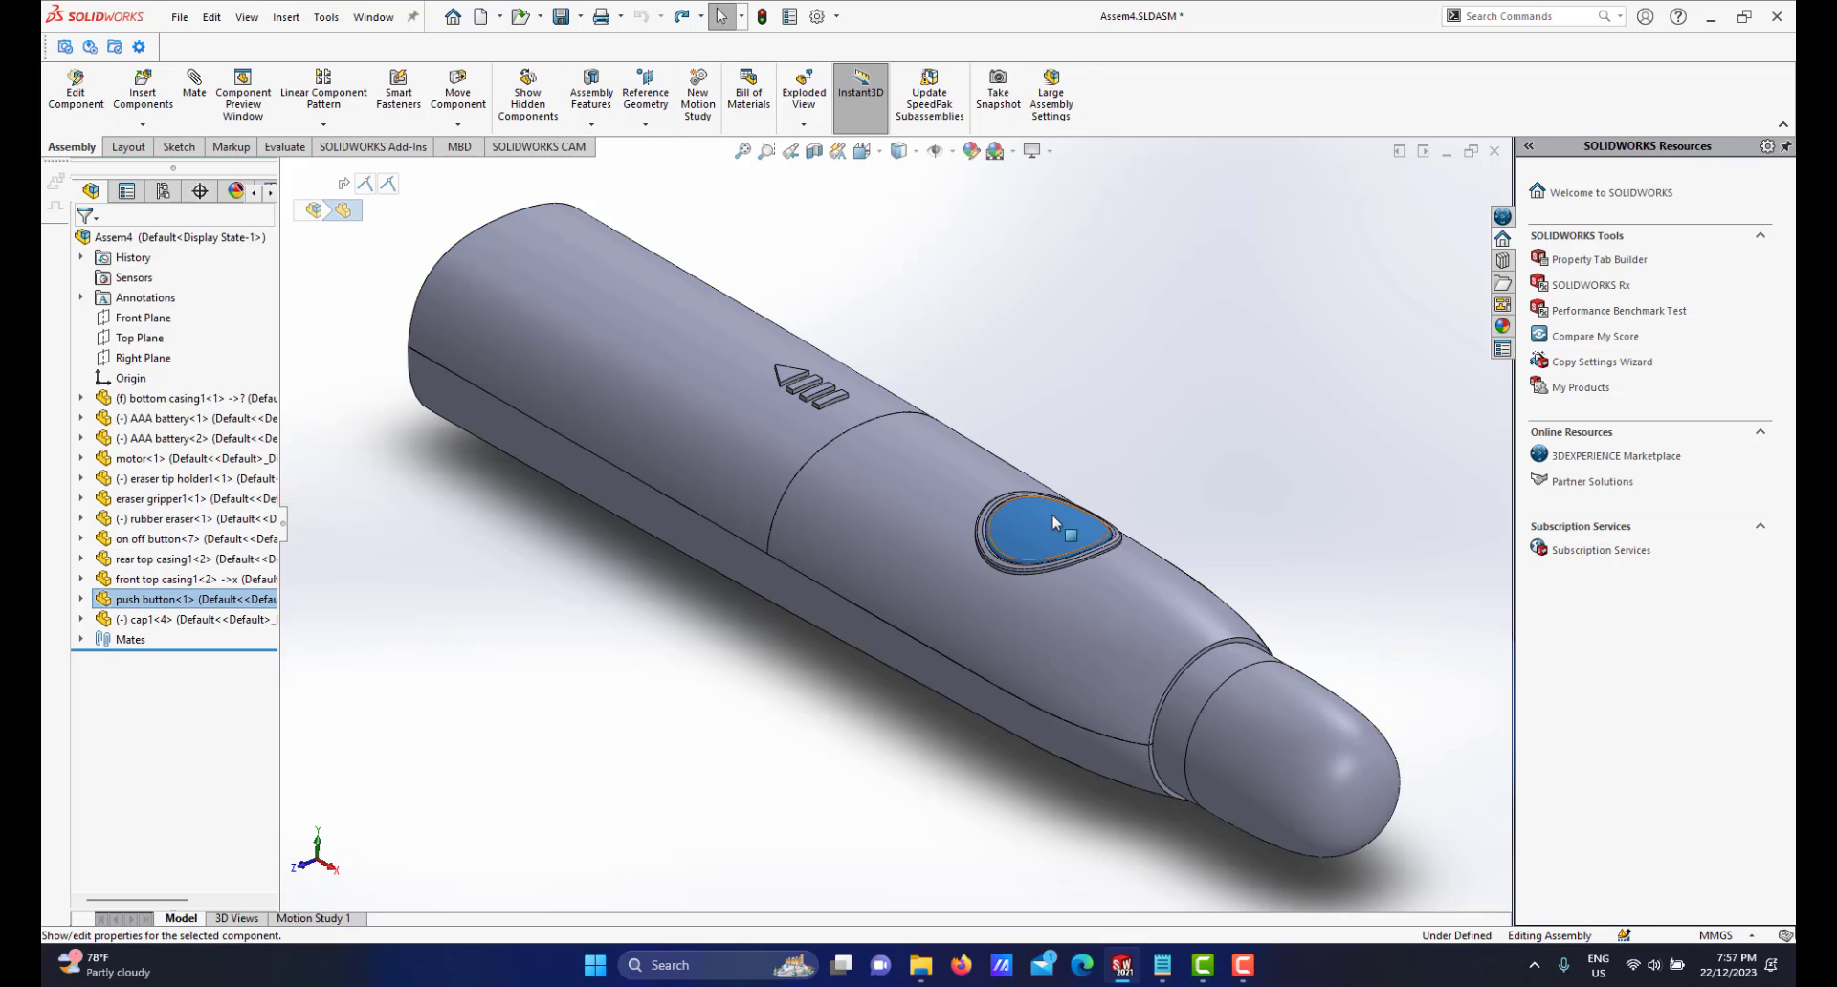
left_click(208, 620)
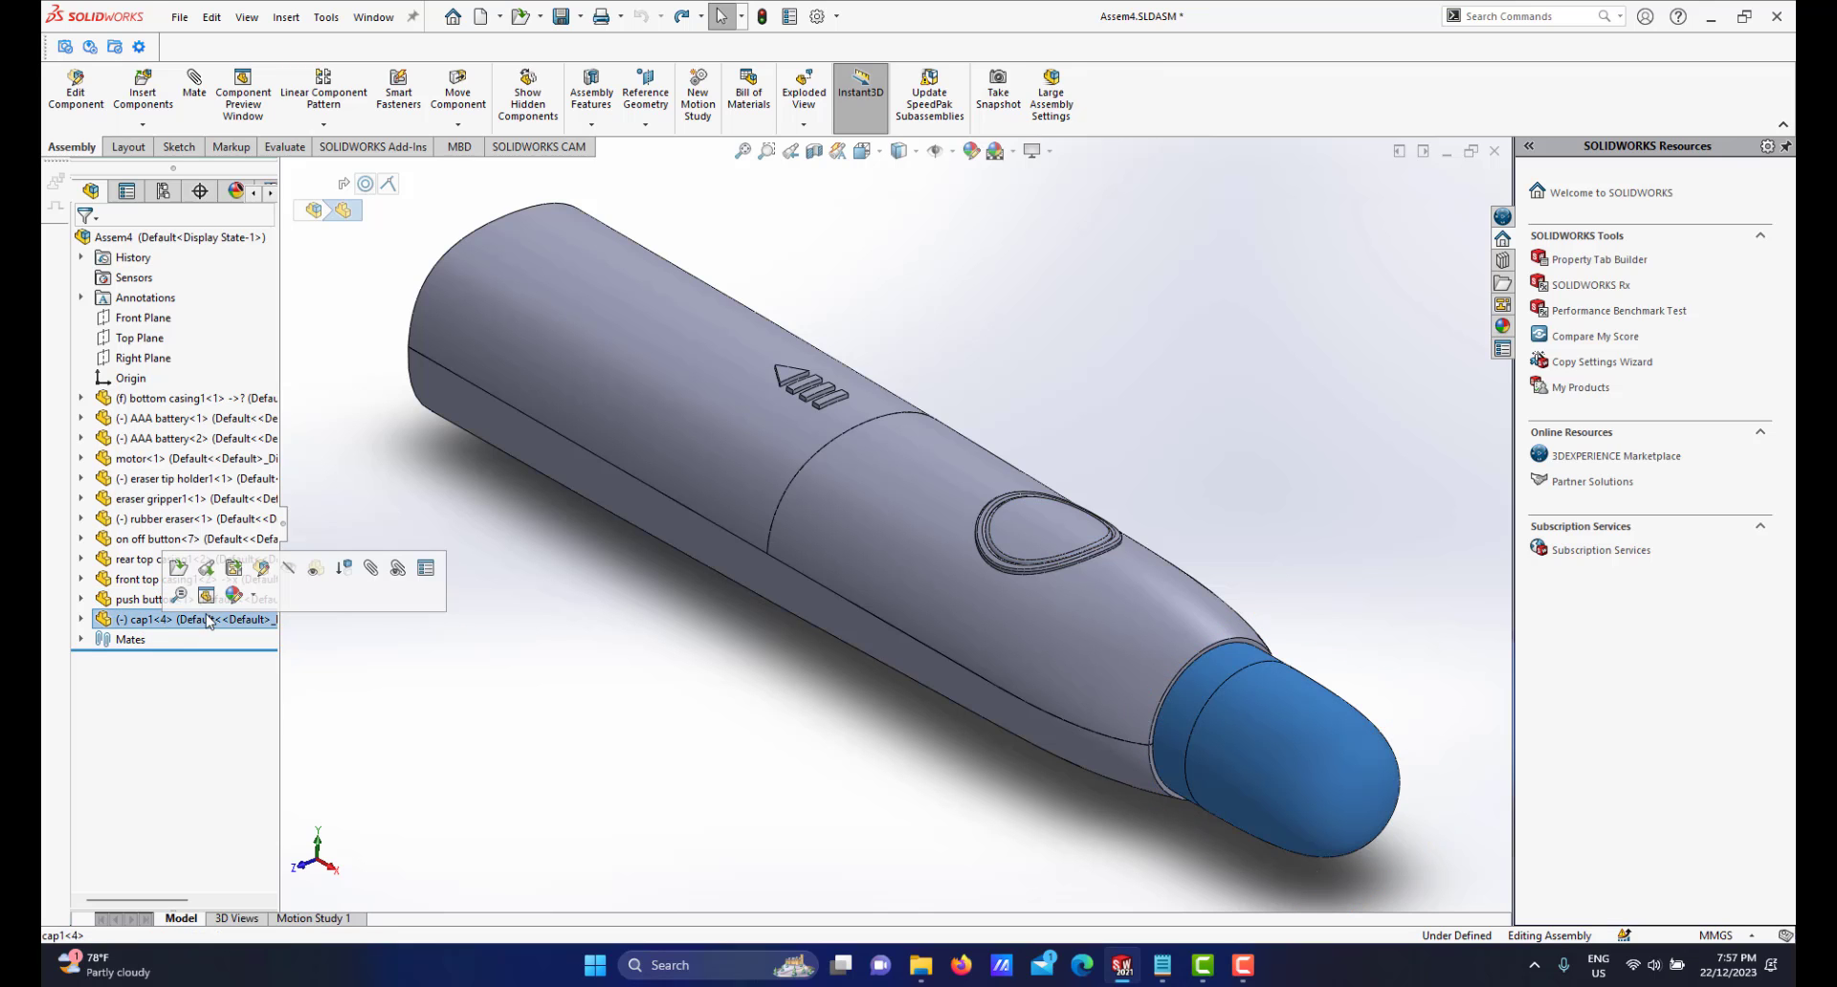
left_click(507, 624)
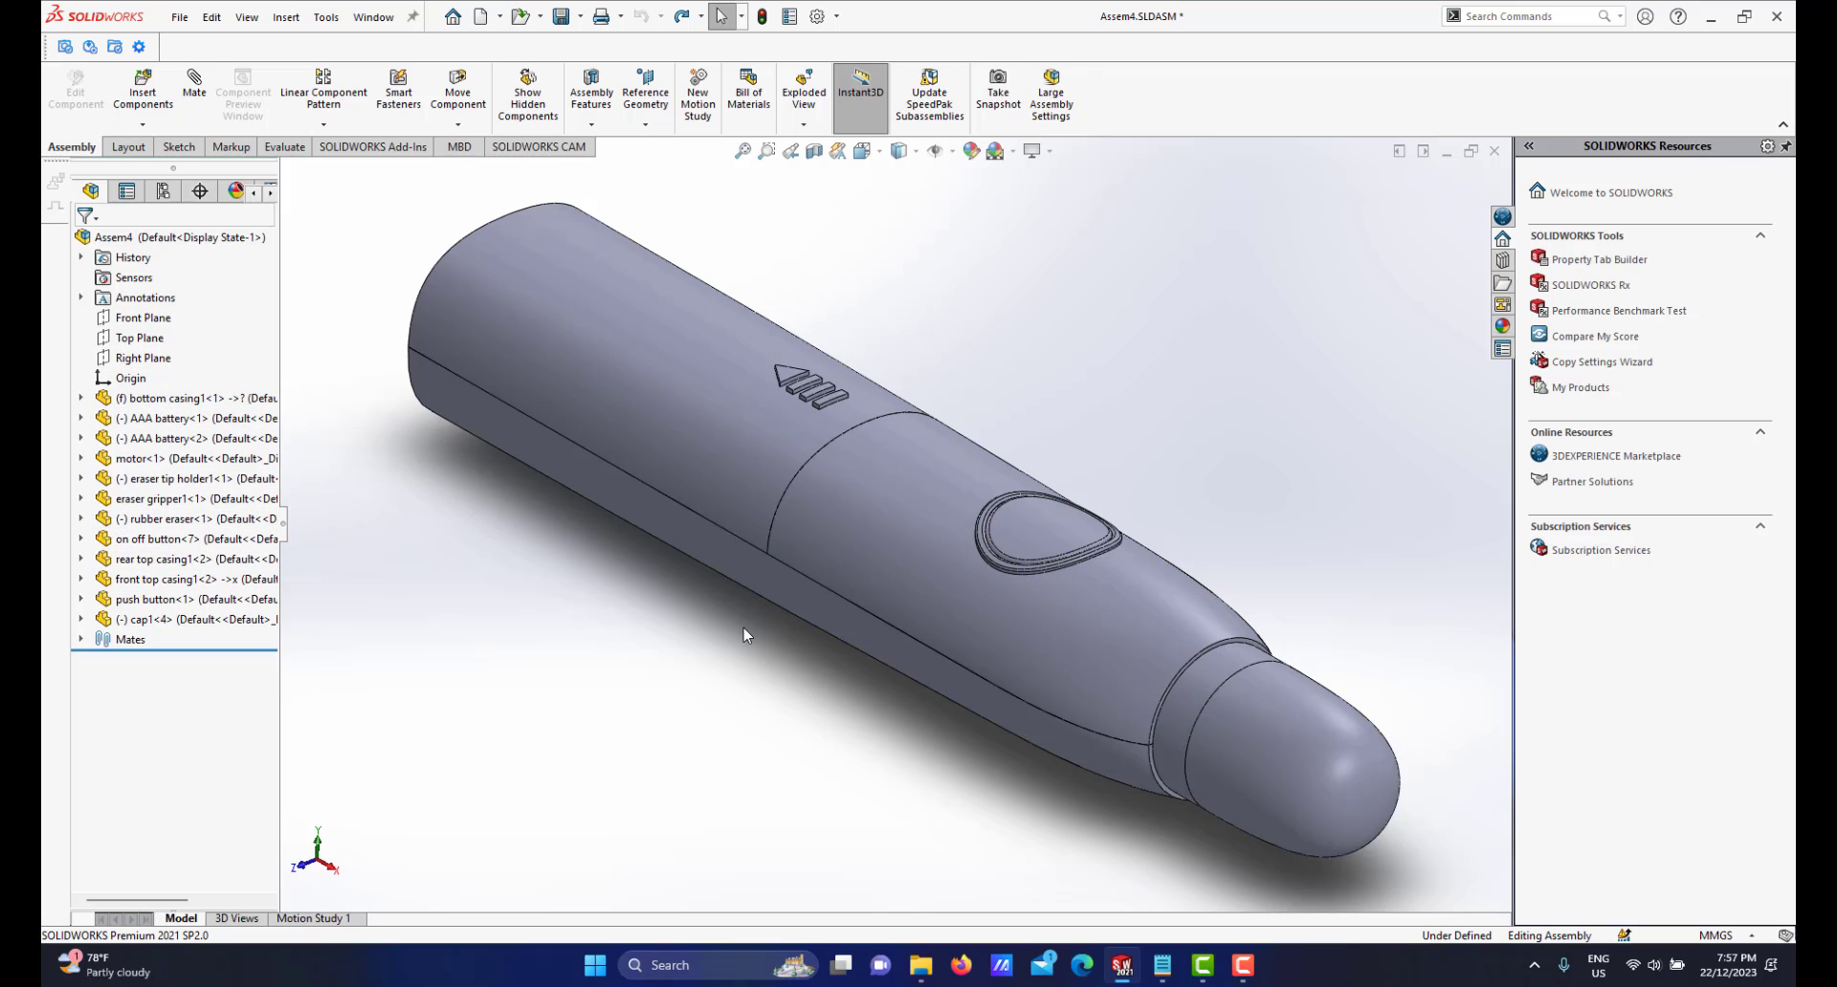
Save the Assem4 assembly and create a new drawing from it
left_click(562, 17)
left_click(843, 429)
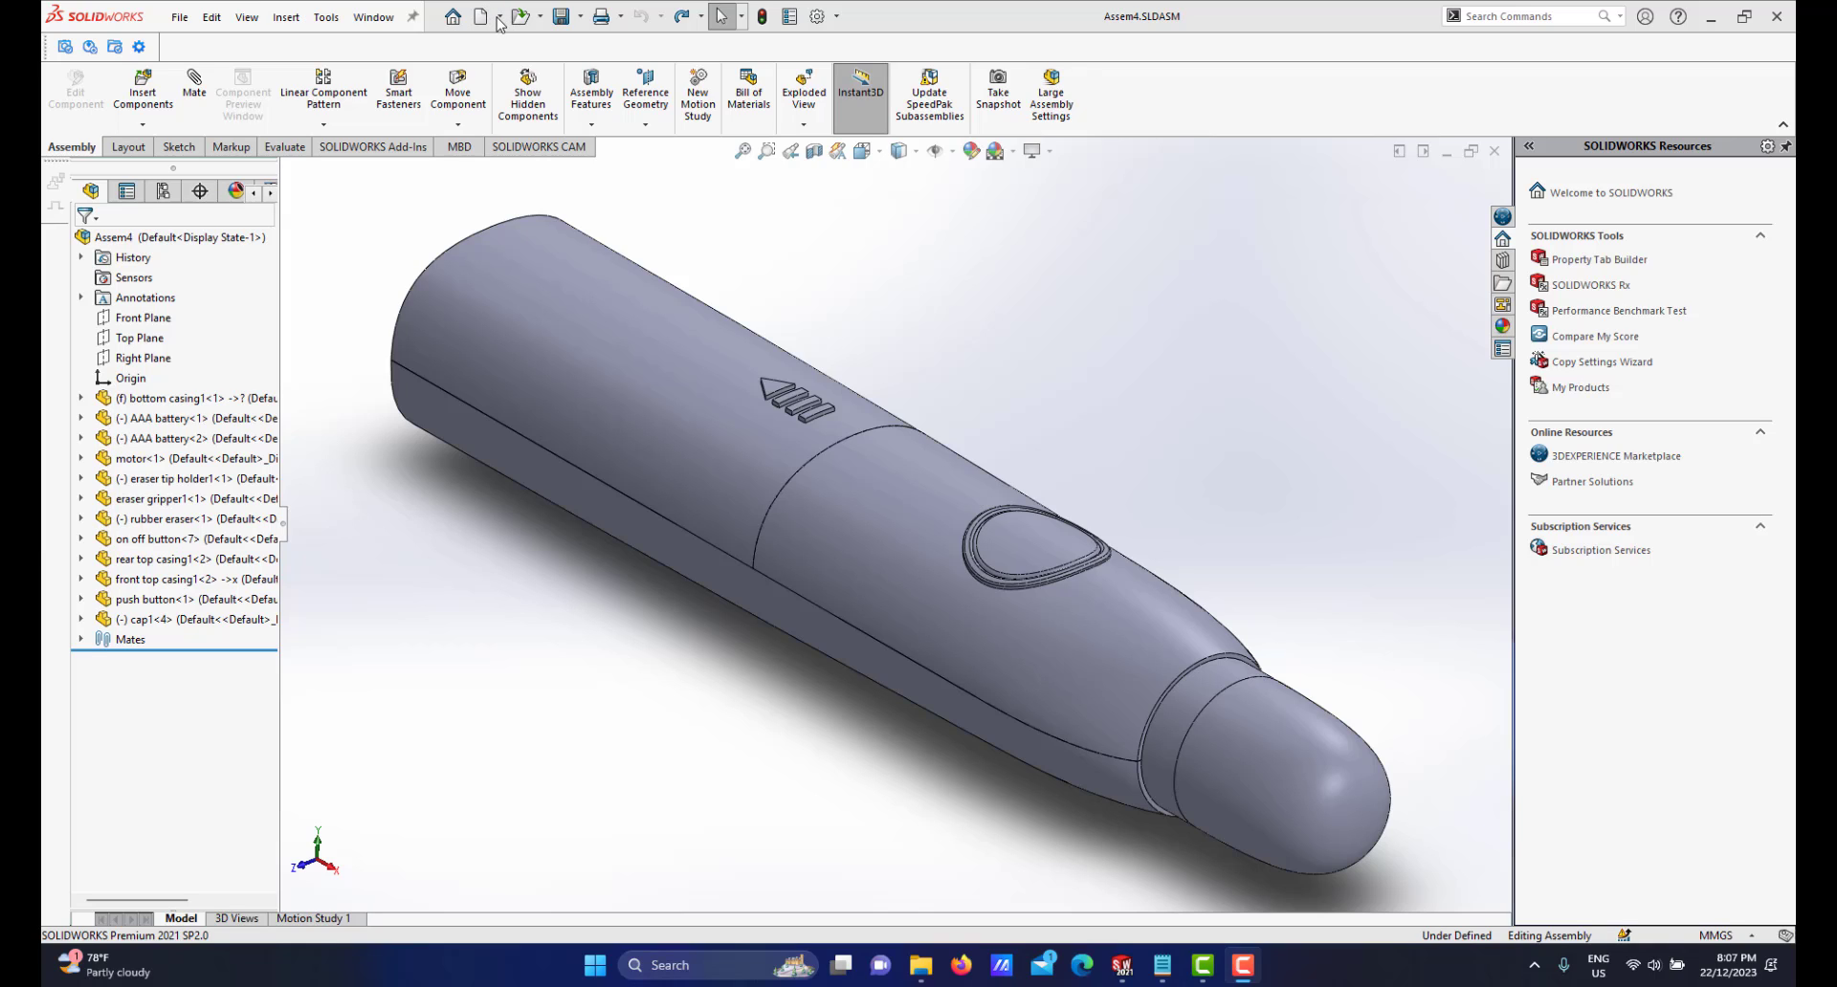
left_click(499, 18)
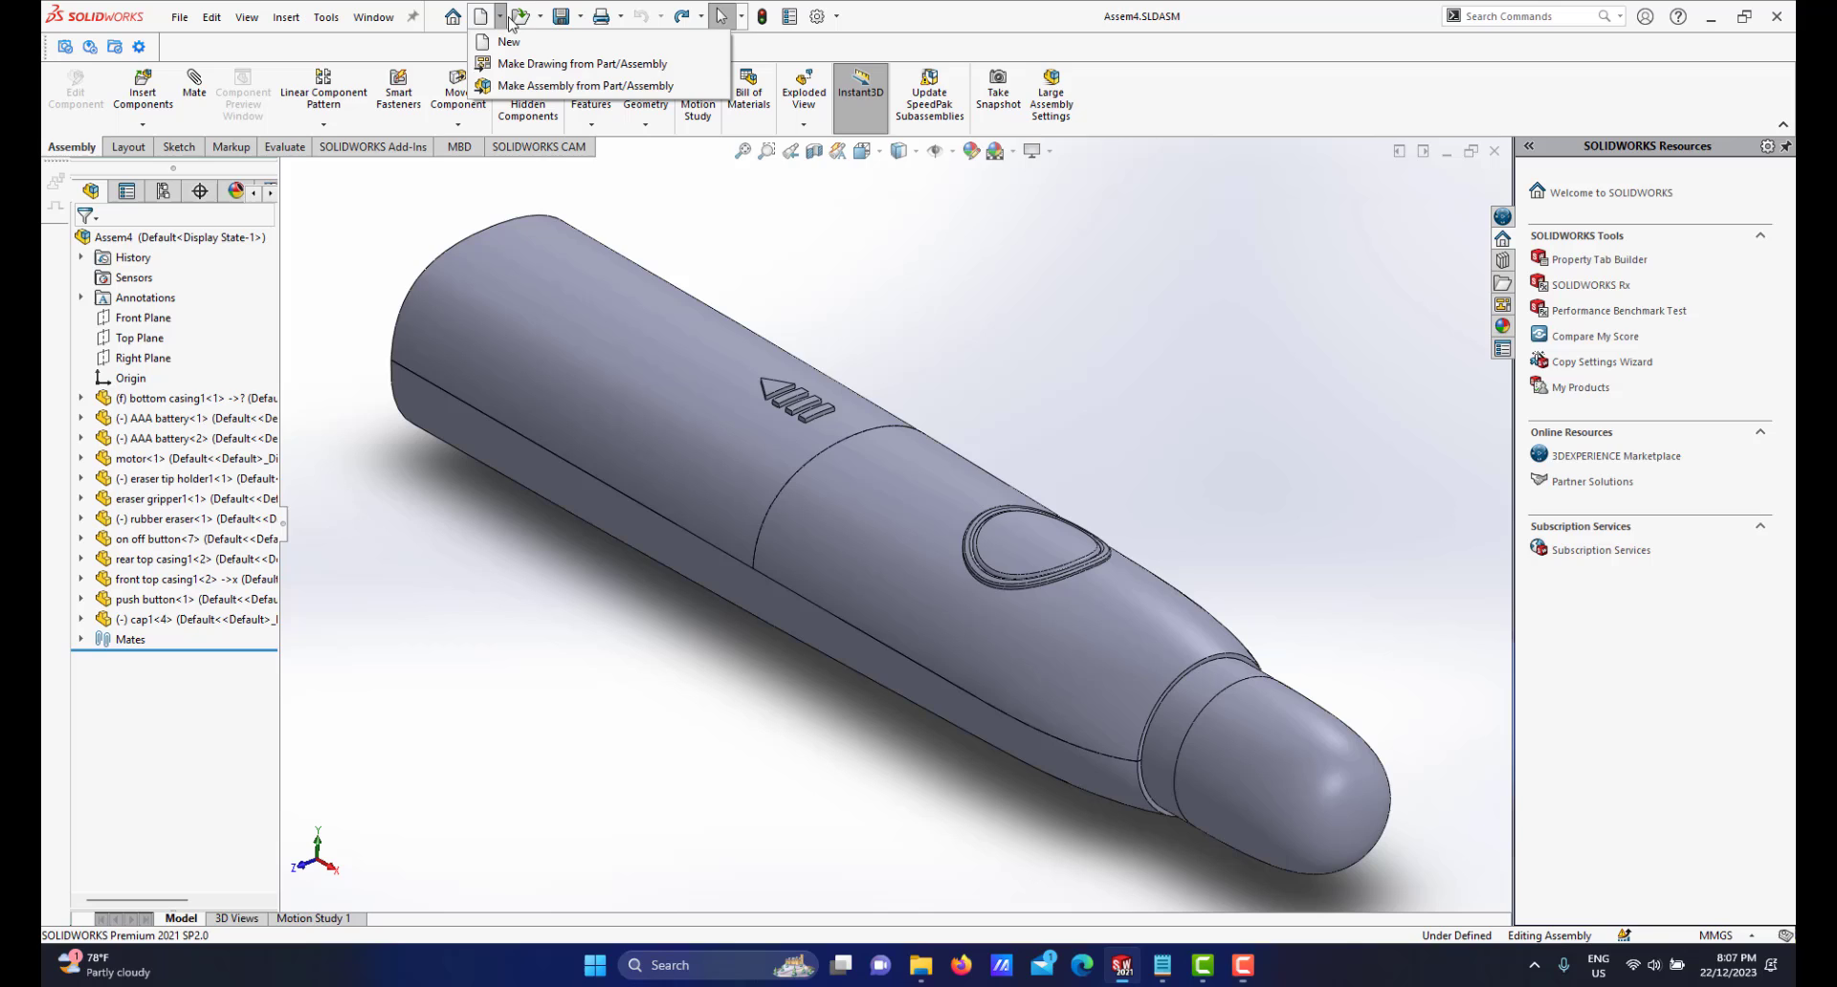
left_click(604, 66)
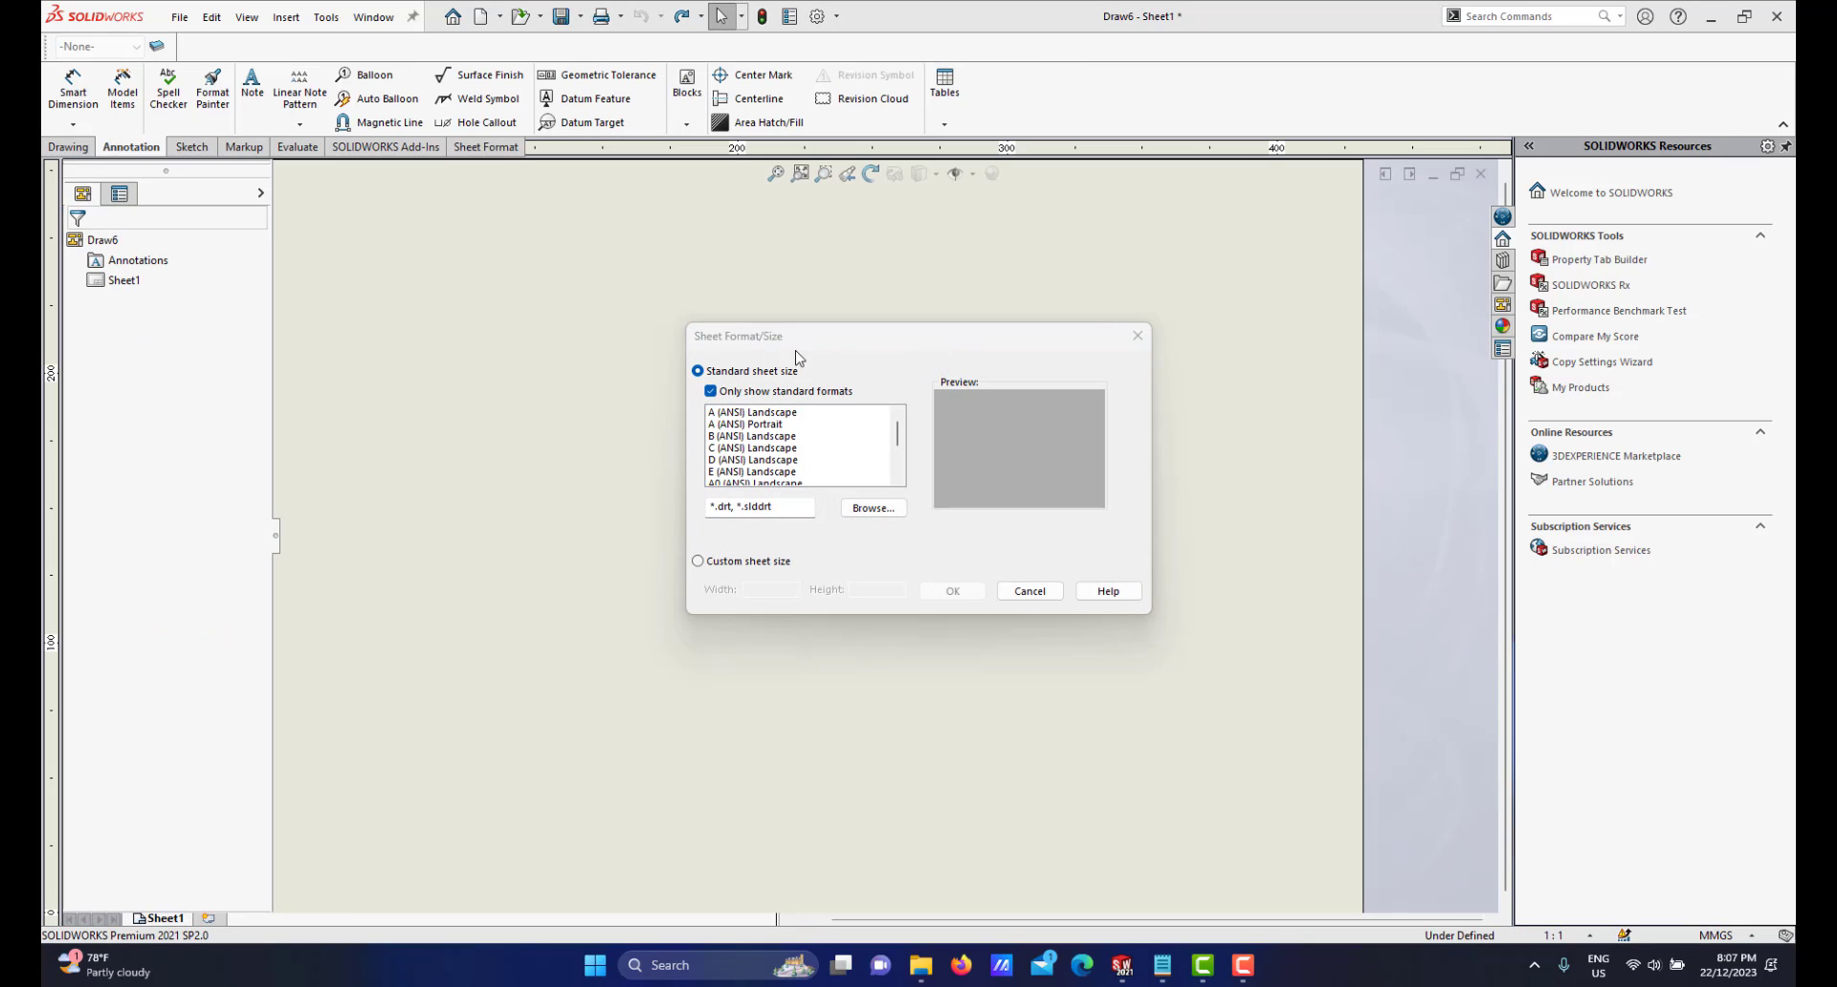
Load TITLE BLOCK TEMPLATE.slddrt as the sheet format for the new drawing
left_click_drag(887, 345, 912, 307)
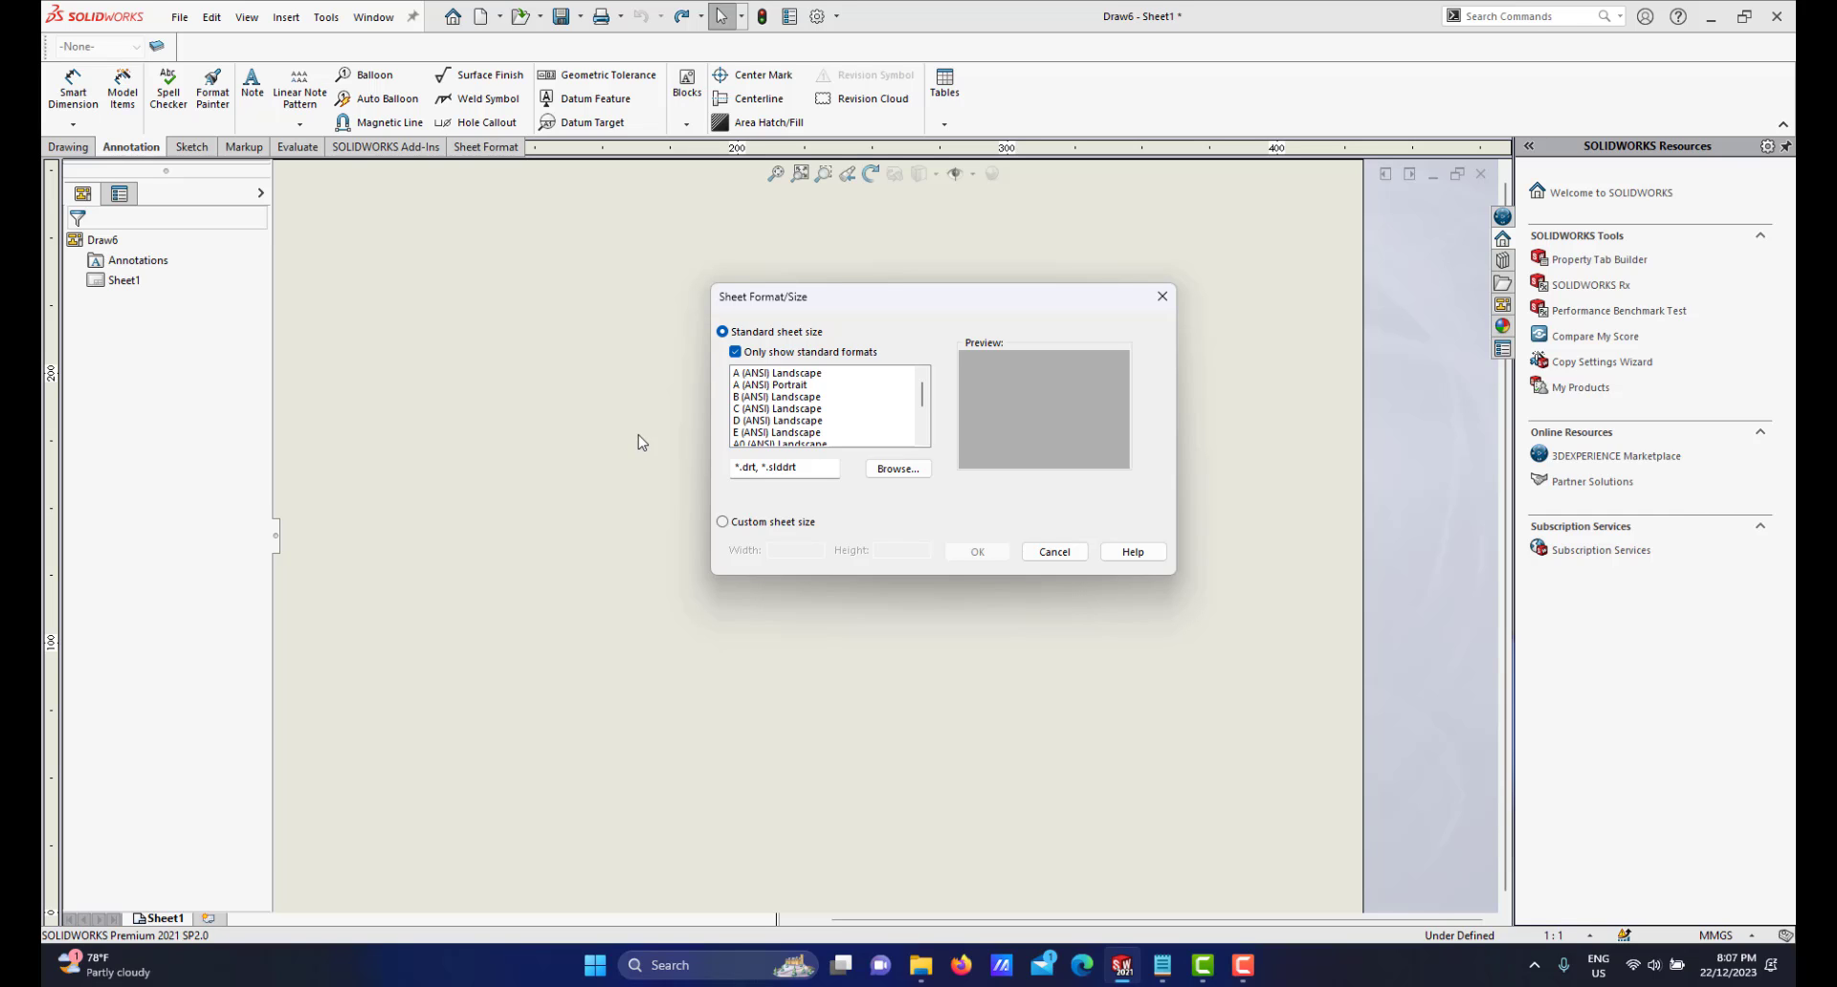
left_click(897, 468)
left_click(1345, 659)
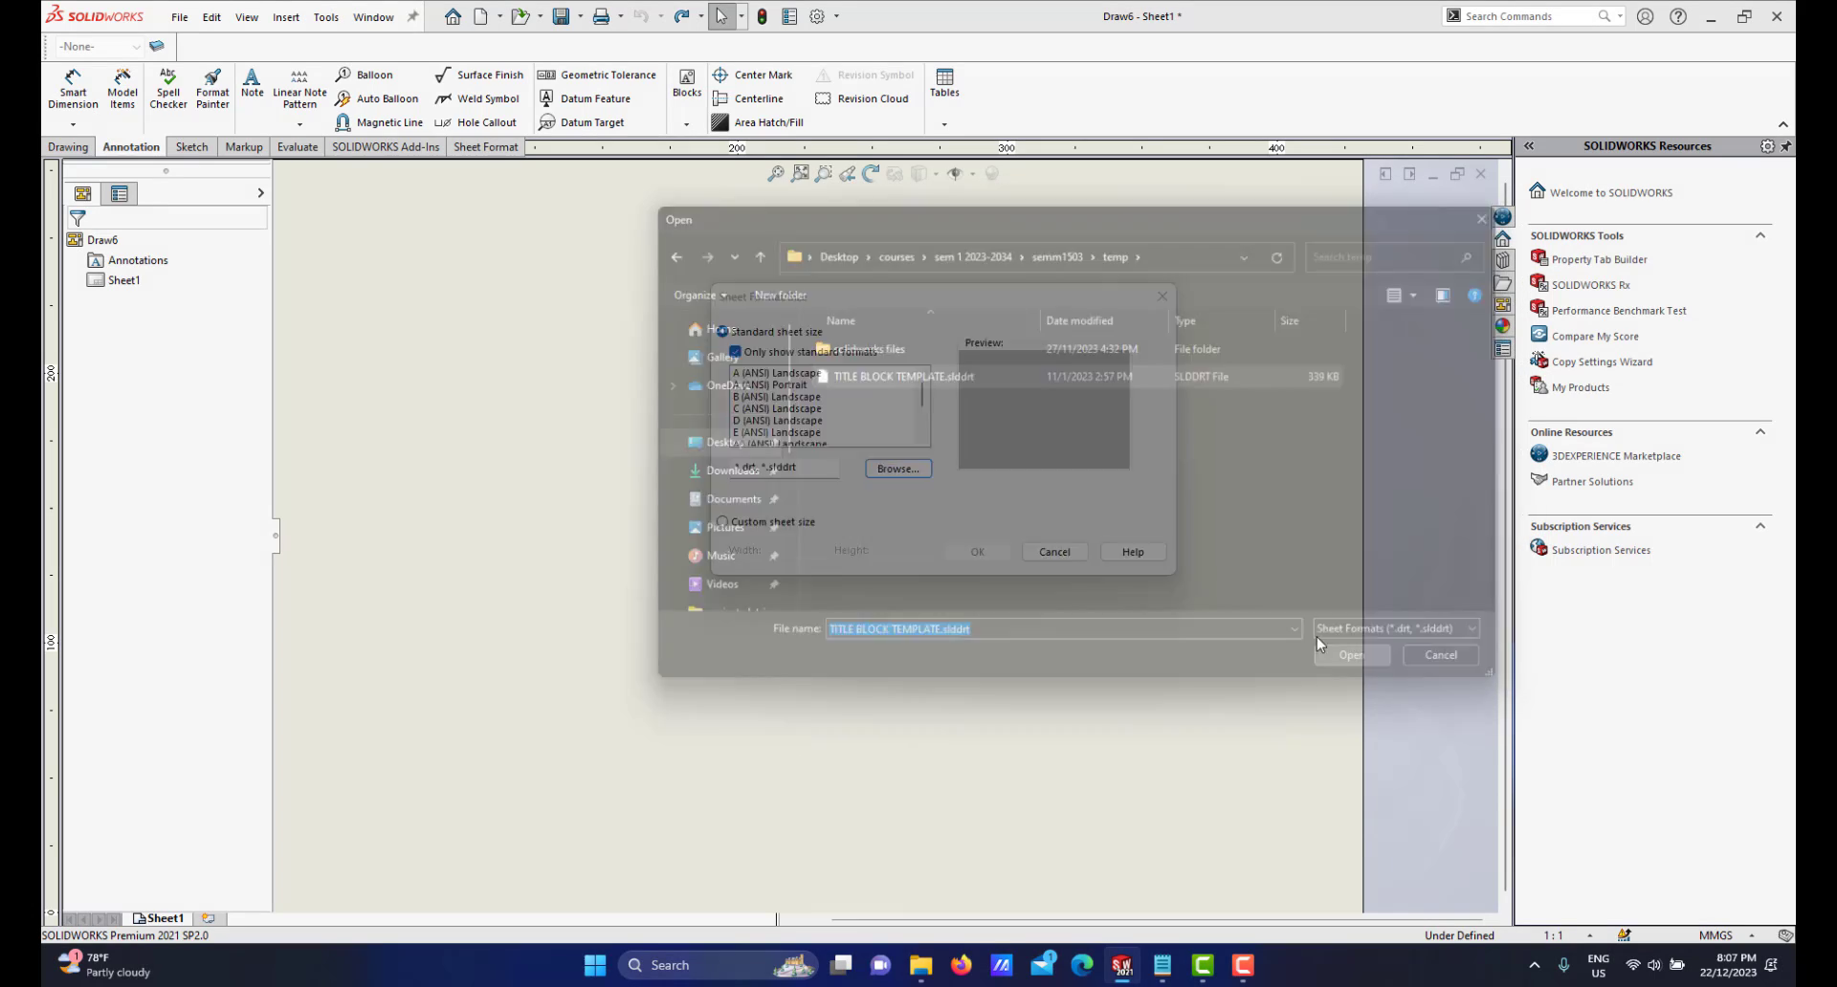
left_click(980, 553)
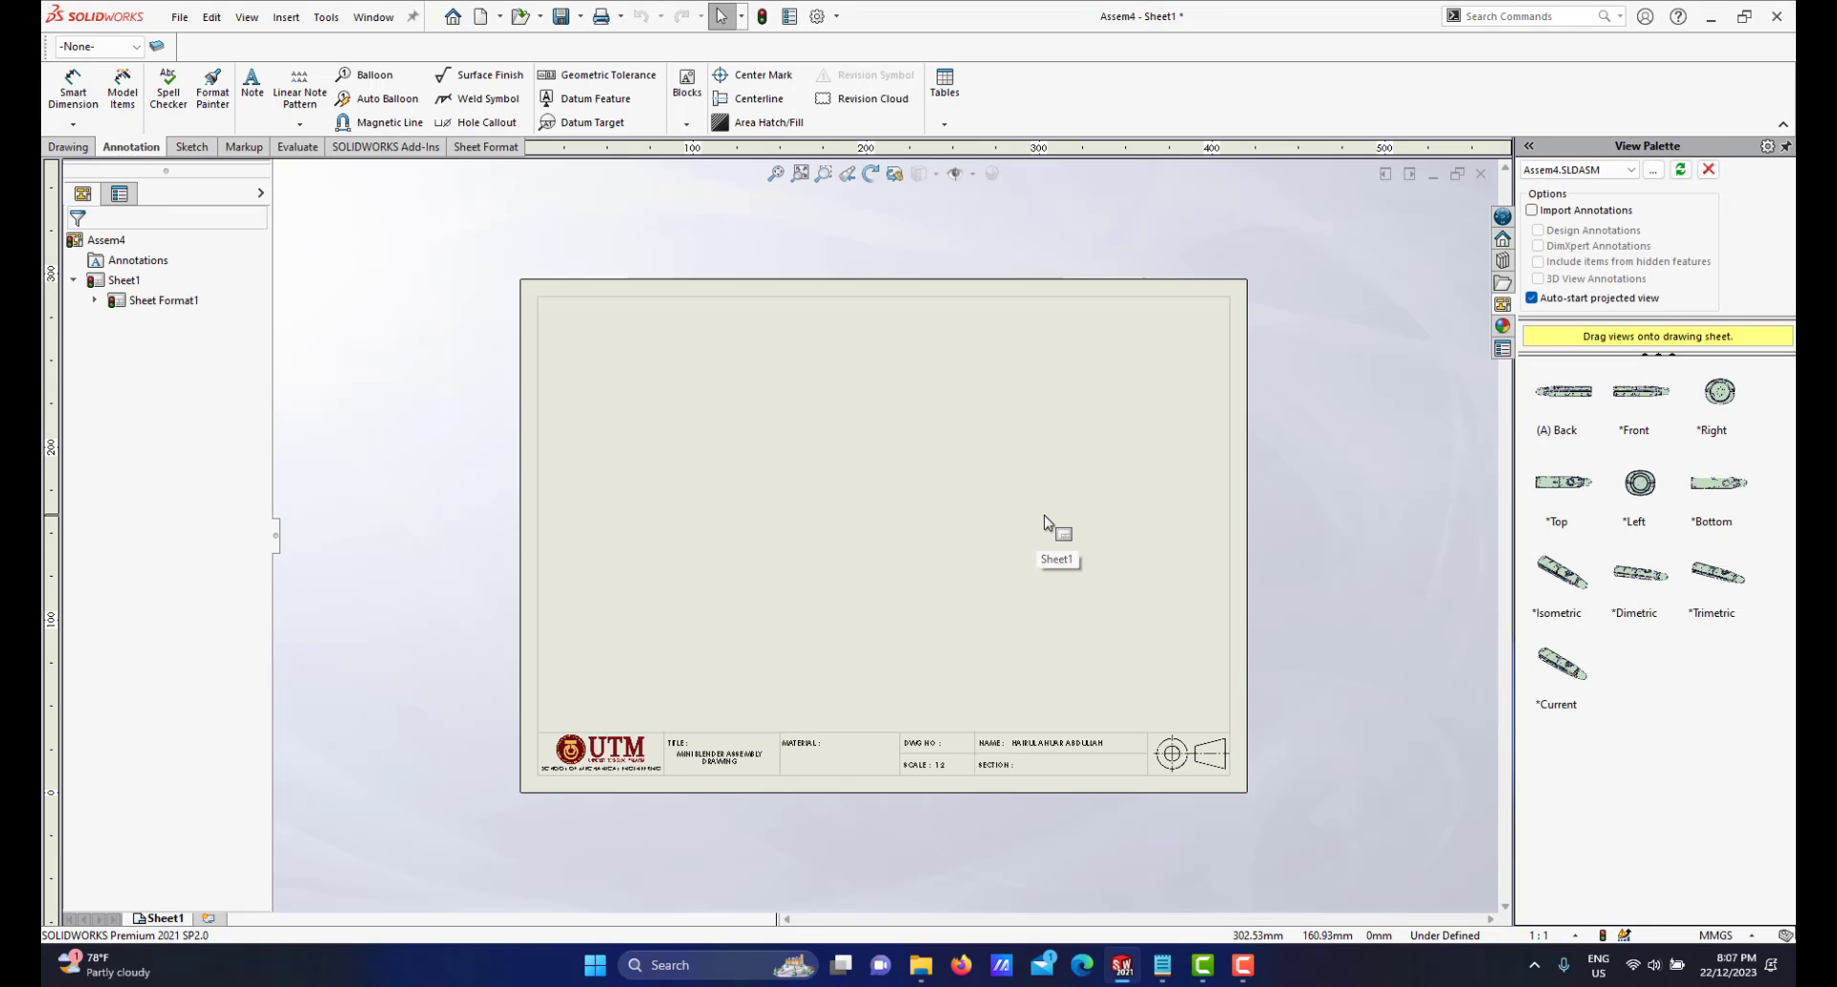
scroll(978, 550, "up", 1)
scroll(978, 551, "down", 1)
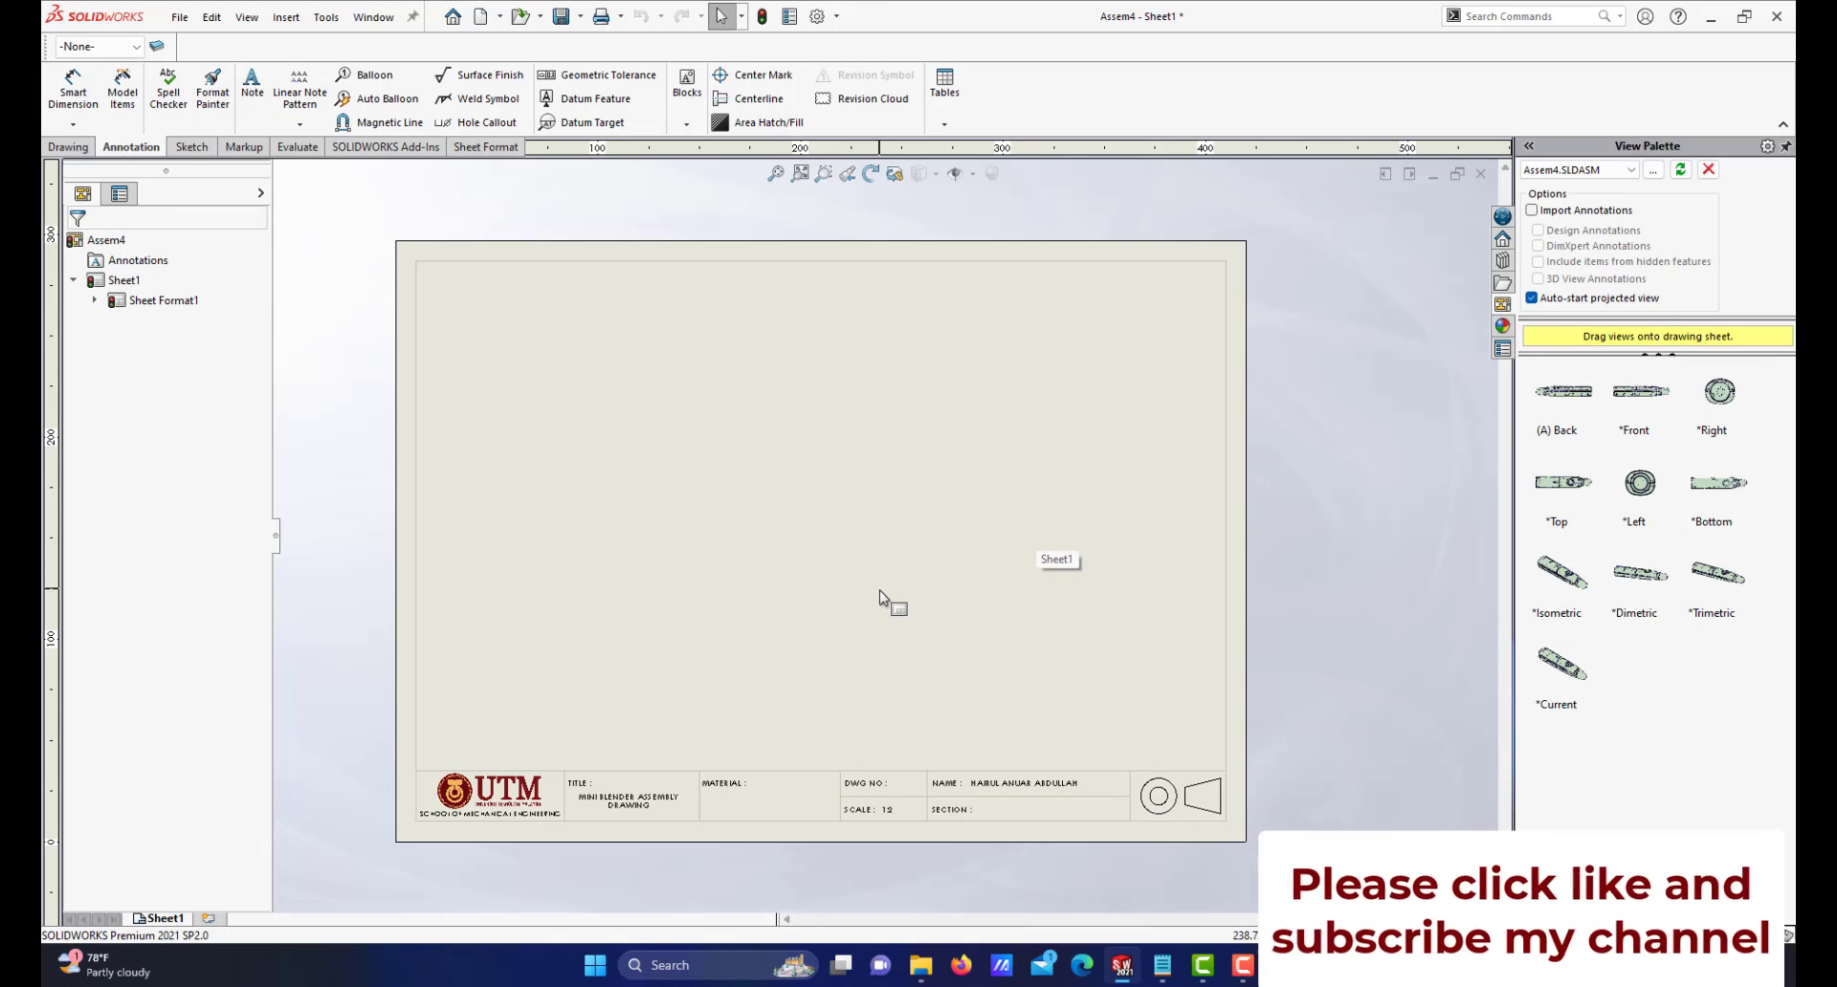
scroll(889, 651, "up", 1)
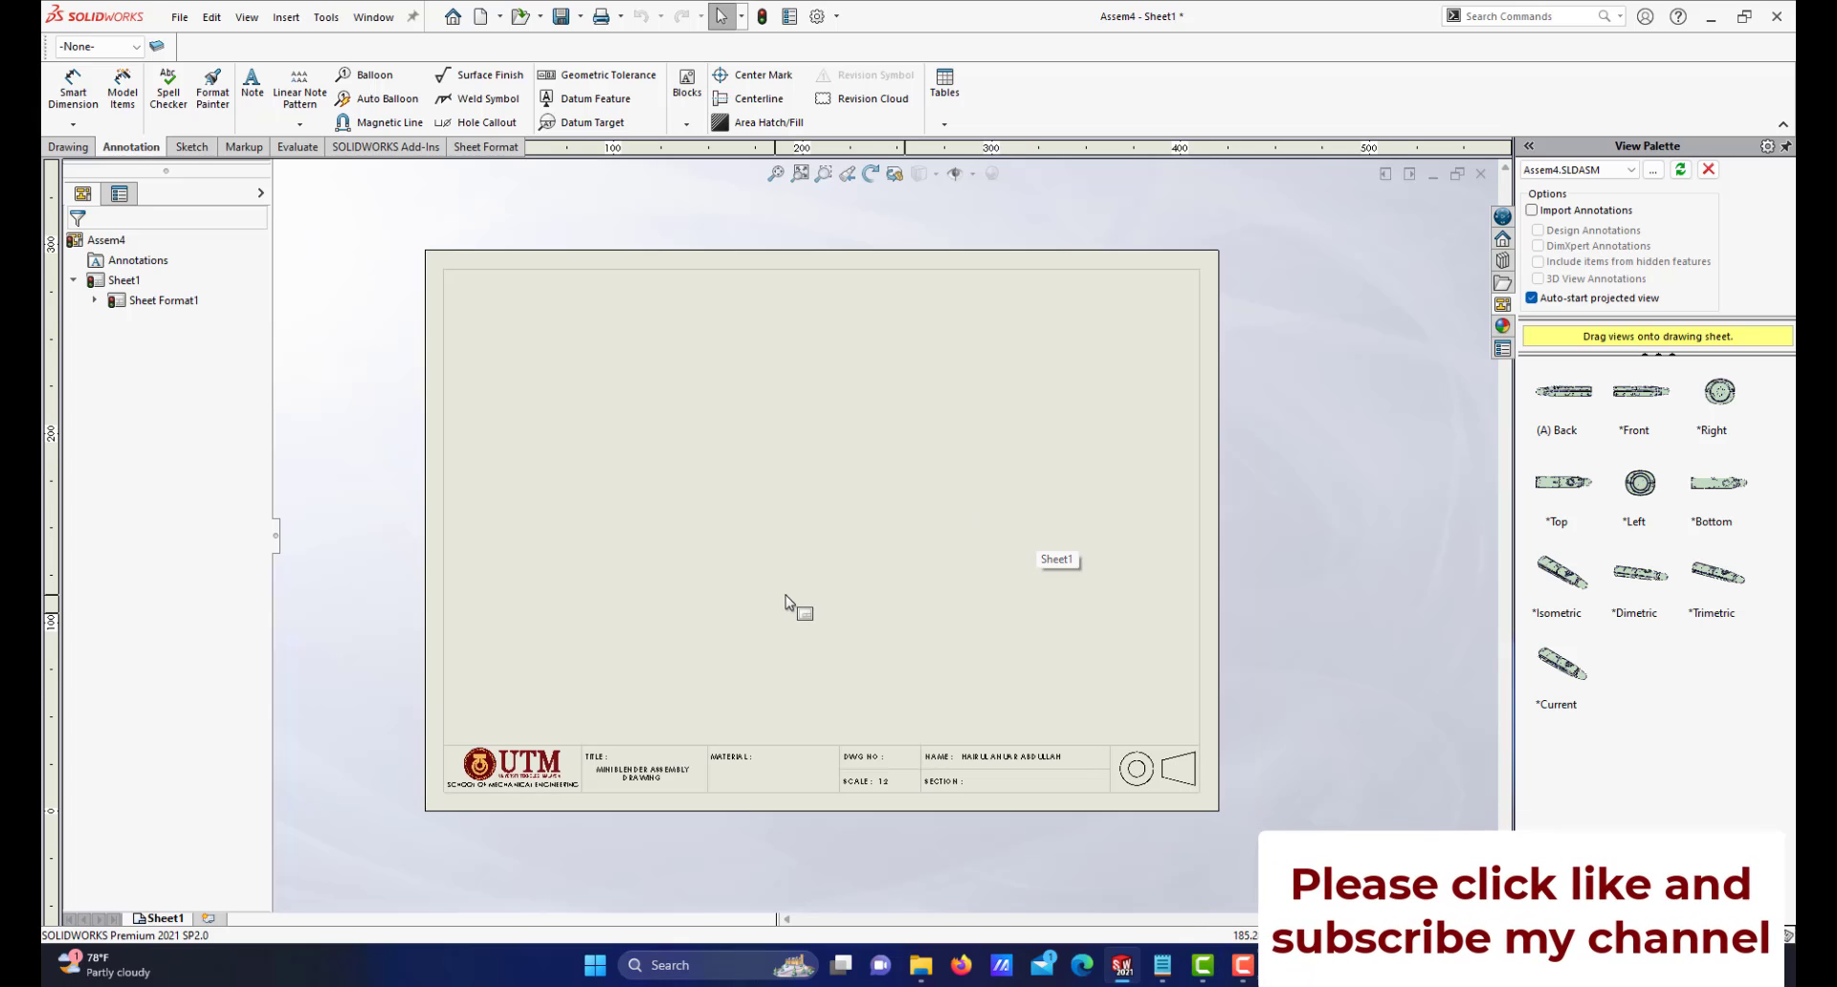
scroll(786, 599, "down", 1)
scroll(917, 560, "down", 1)
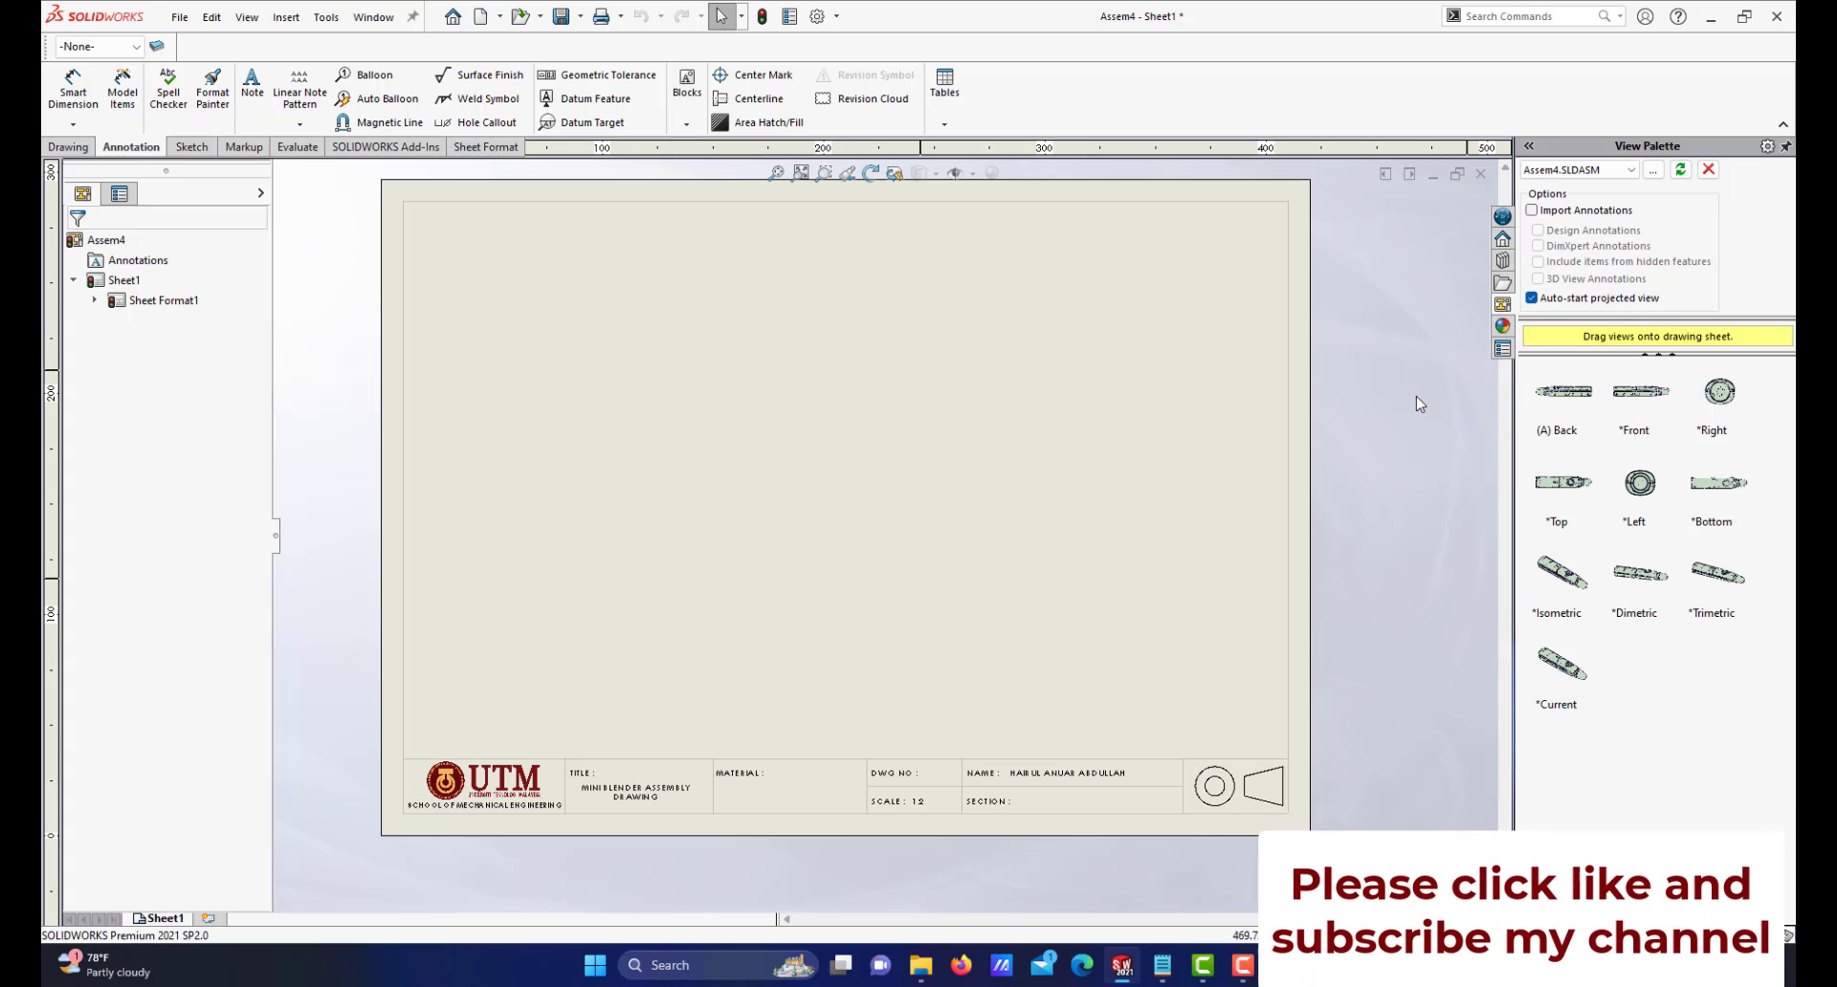
left_click(1502, 218)
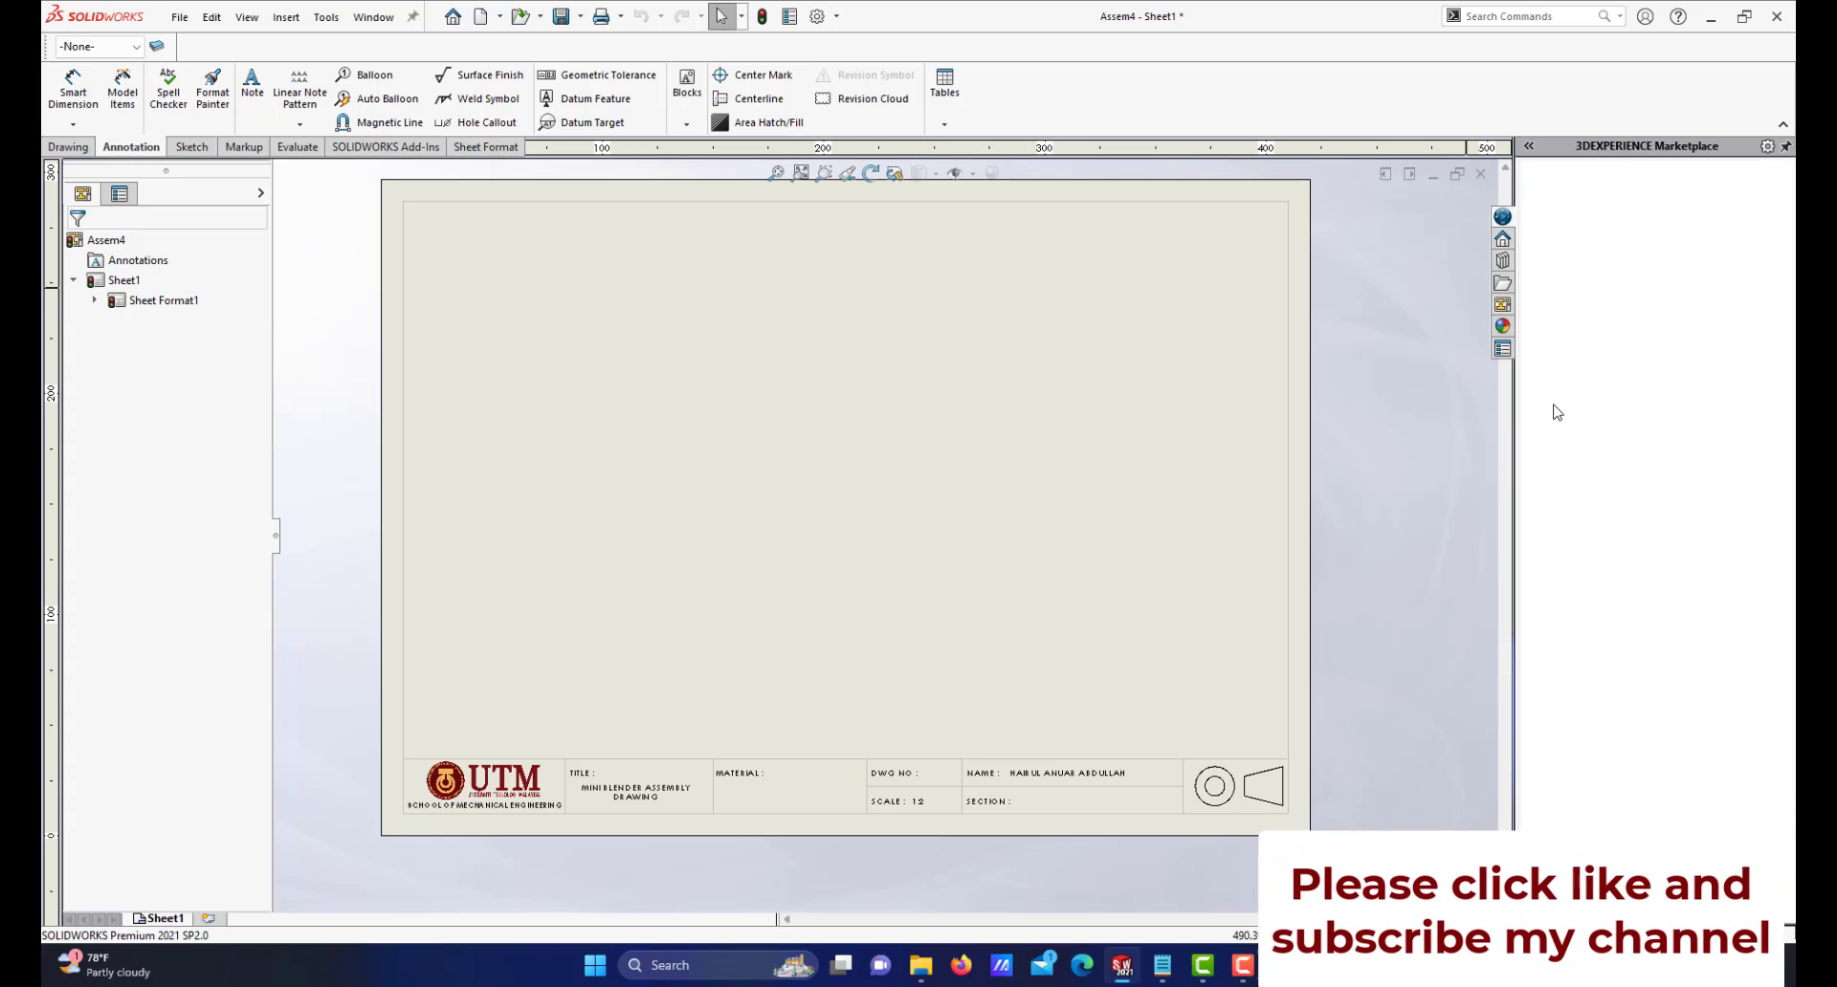
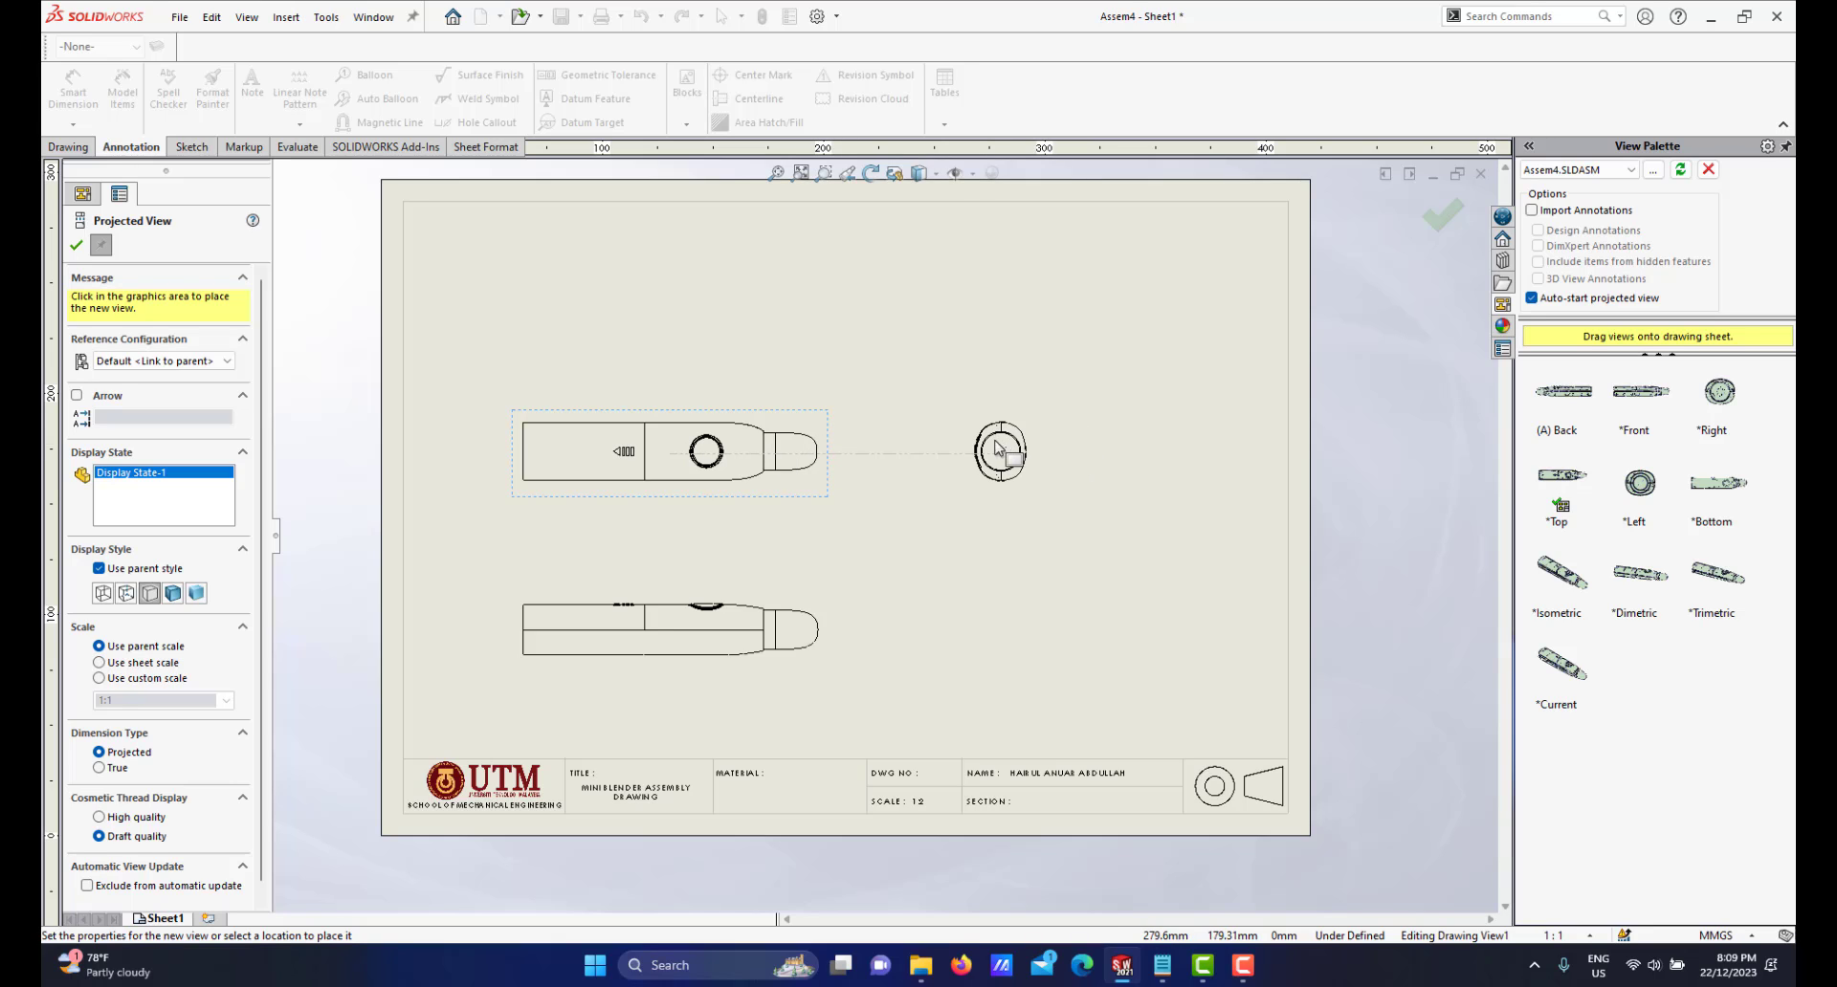
Place an isometric projected view from the top view and move it inside the sheet border, above and right of the top view
left_click(1039, 342)
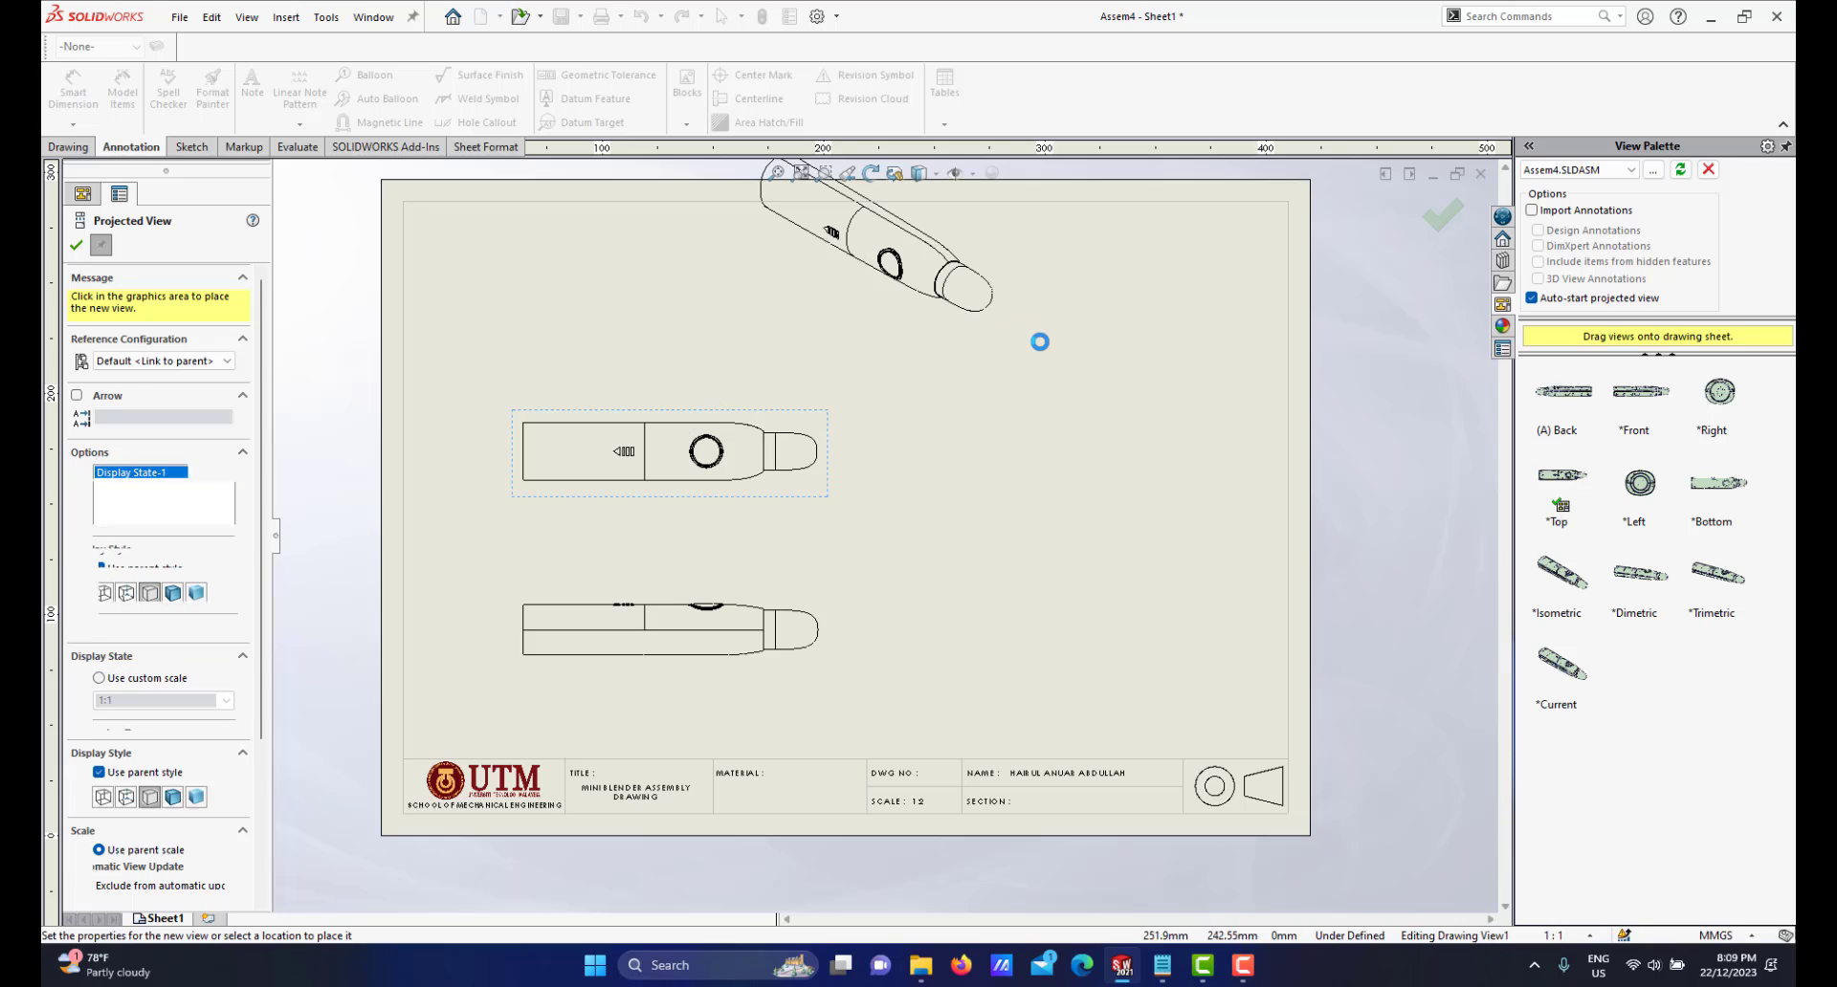
scroll(1042, 406, "up", 2)
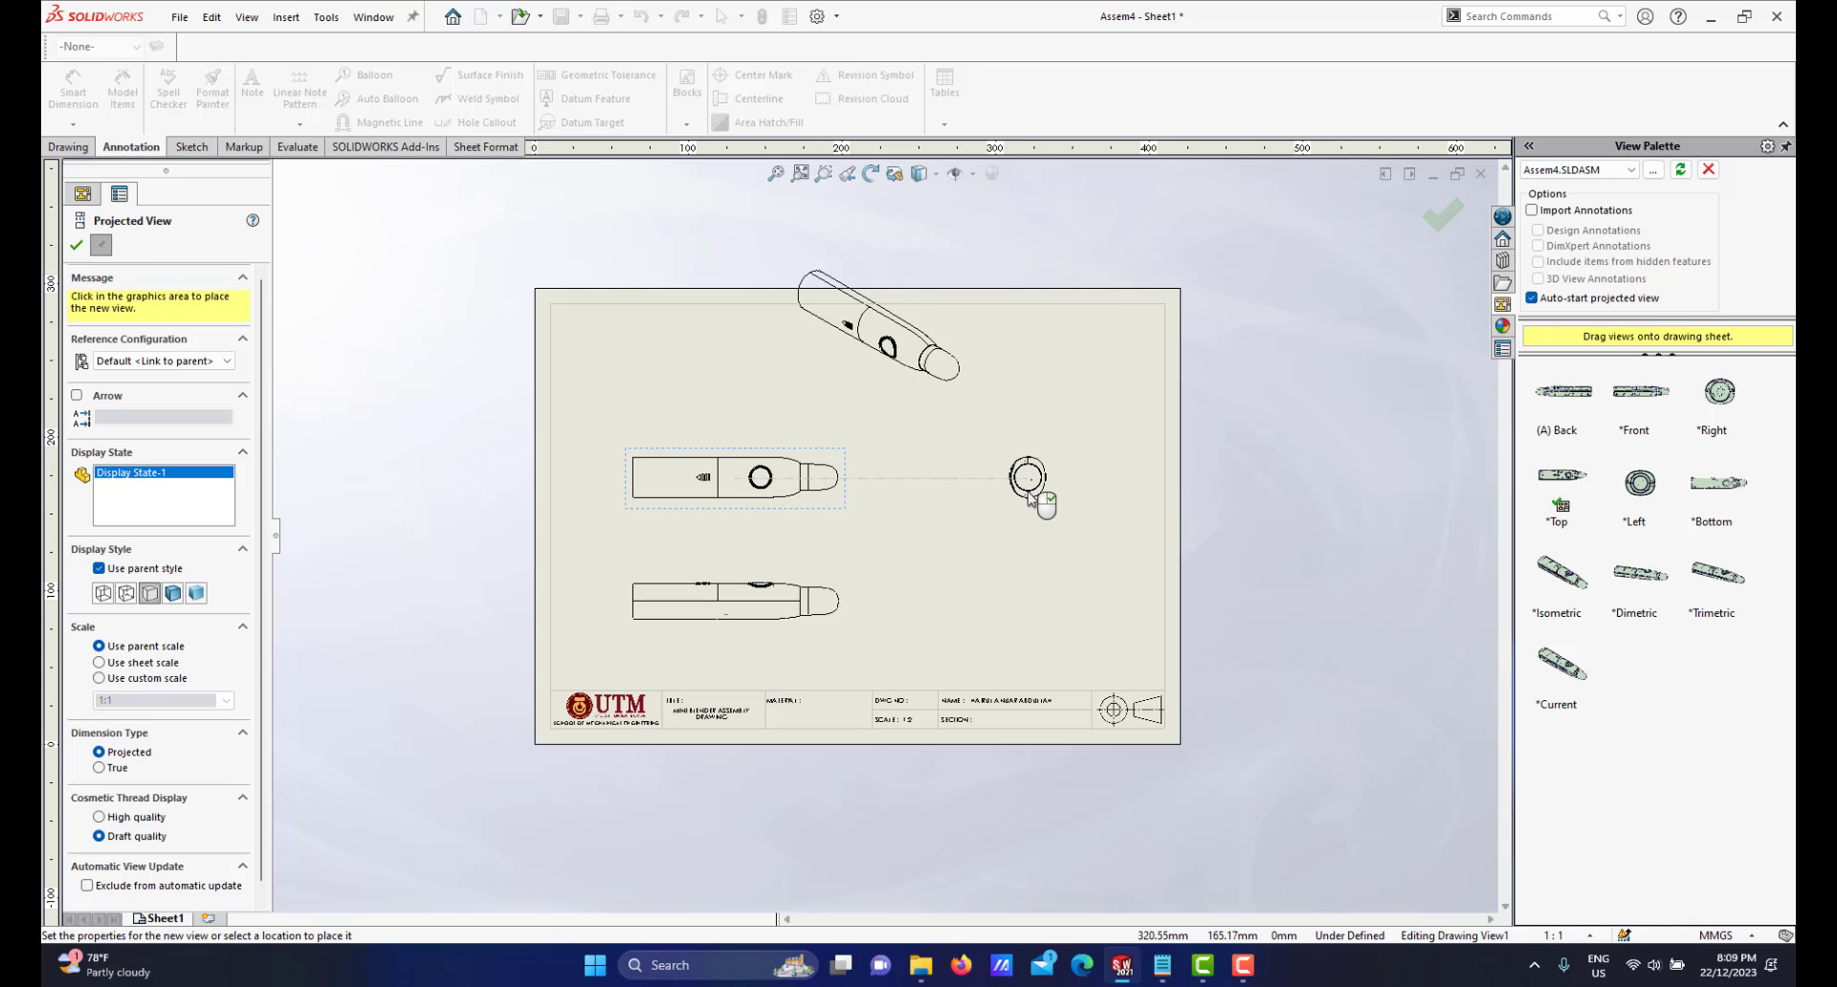
key("Escape")
scroll(933, 428, "down", 1)
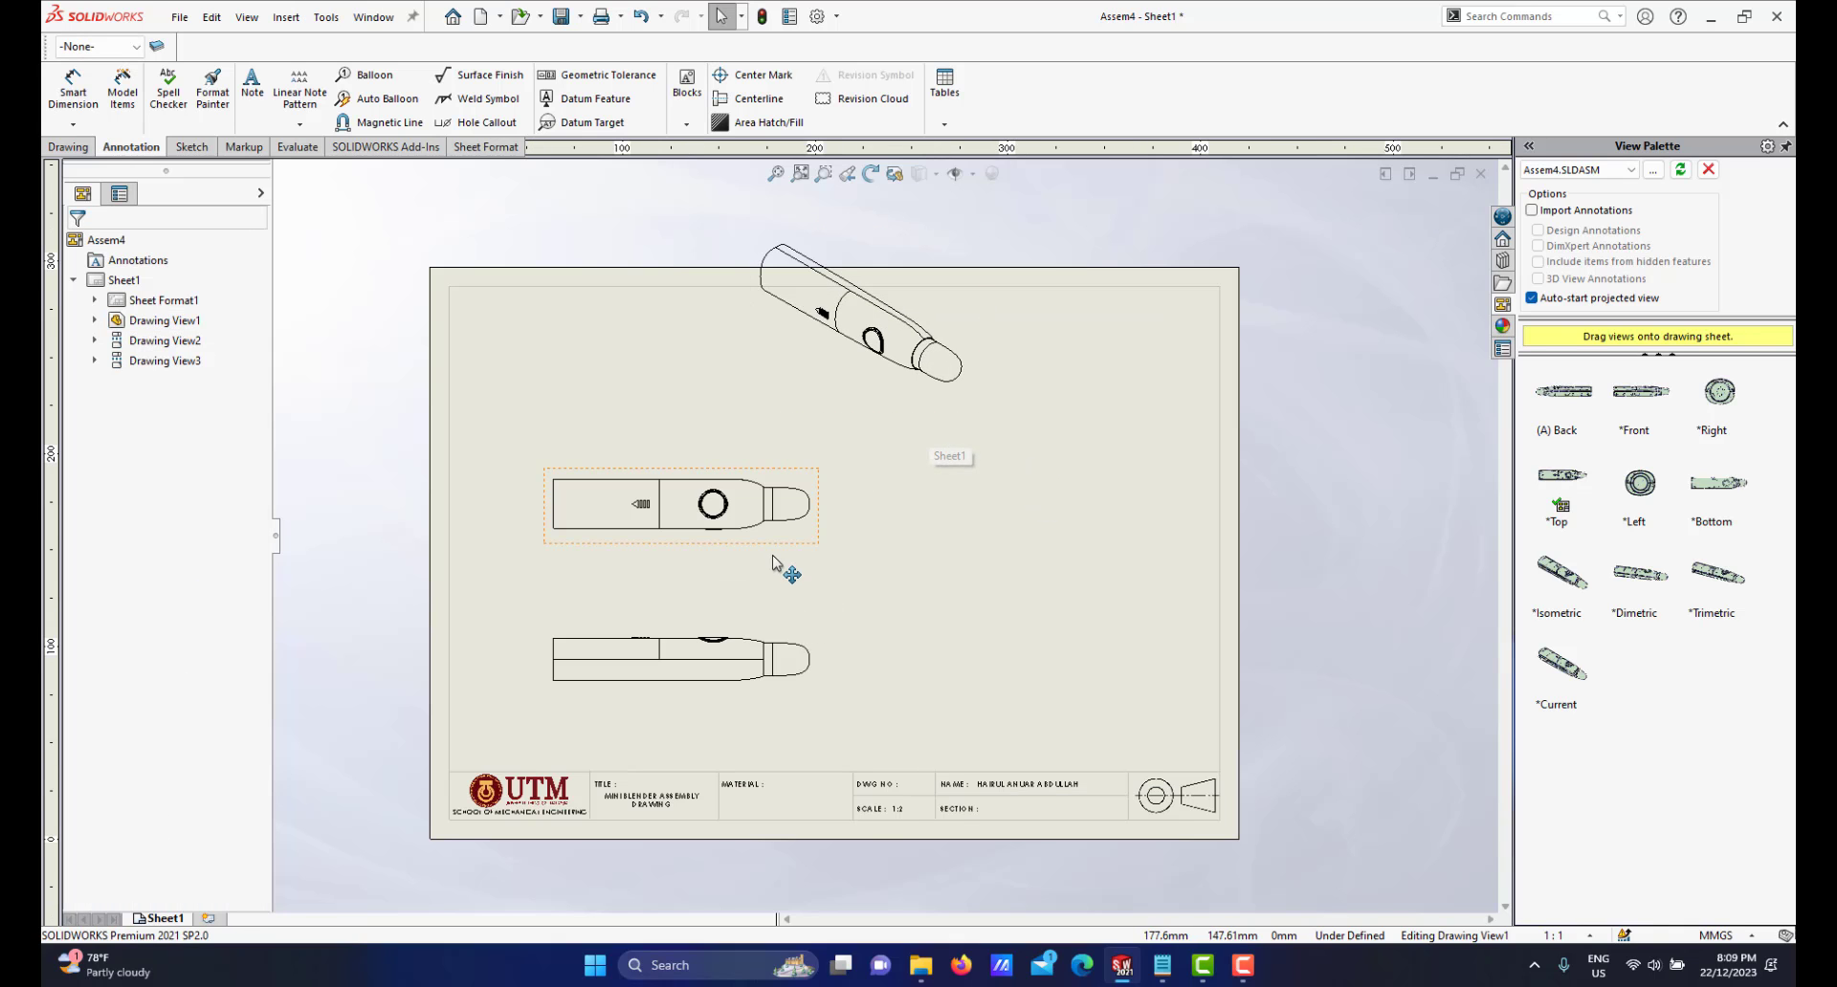
scroll(774, 555, "down", 1)
scroll(824, 525, "up", 5)
scroll(836, 493, "down", 4)
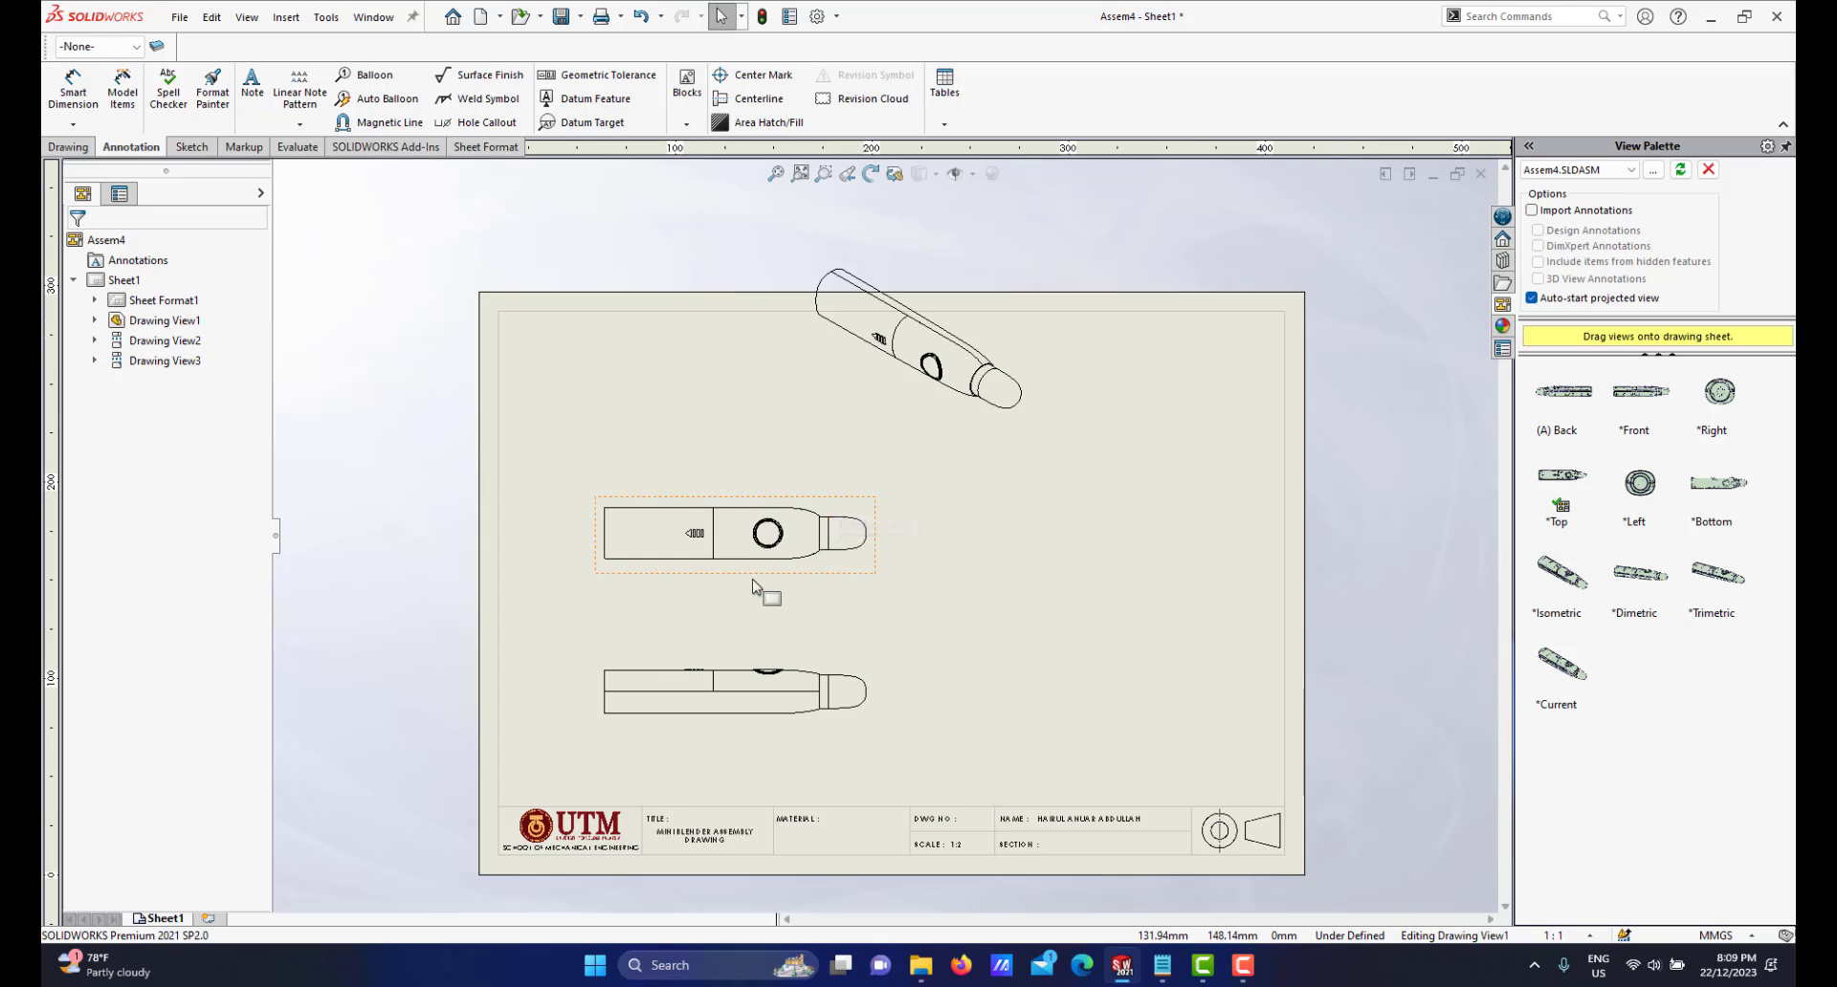
scroll(1015, 536, "up", 2)
scroll(1041, 552, "down", 1)
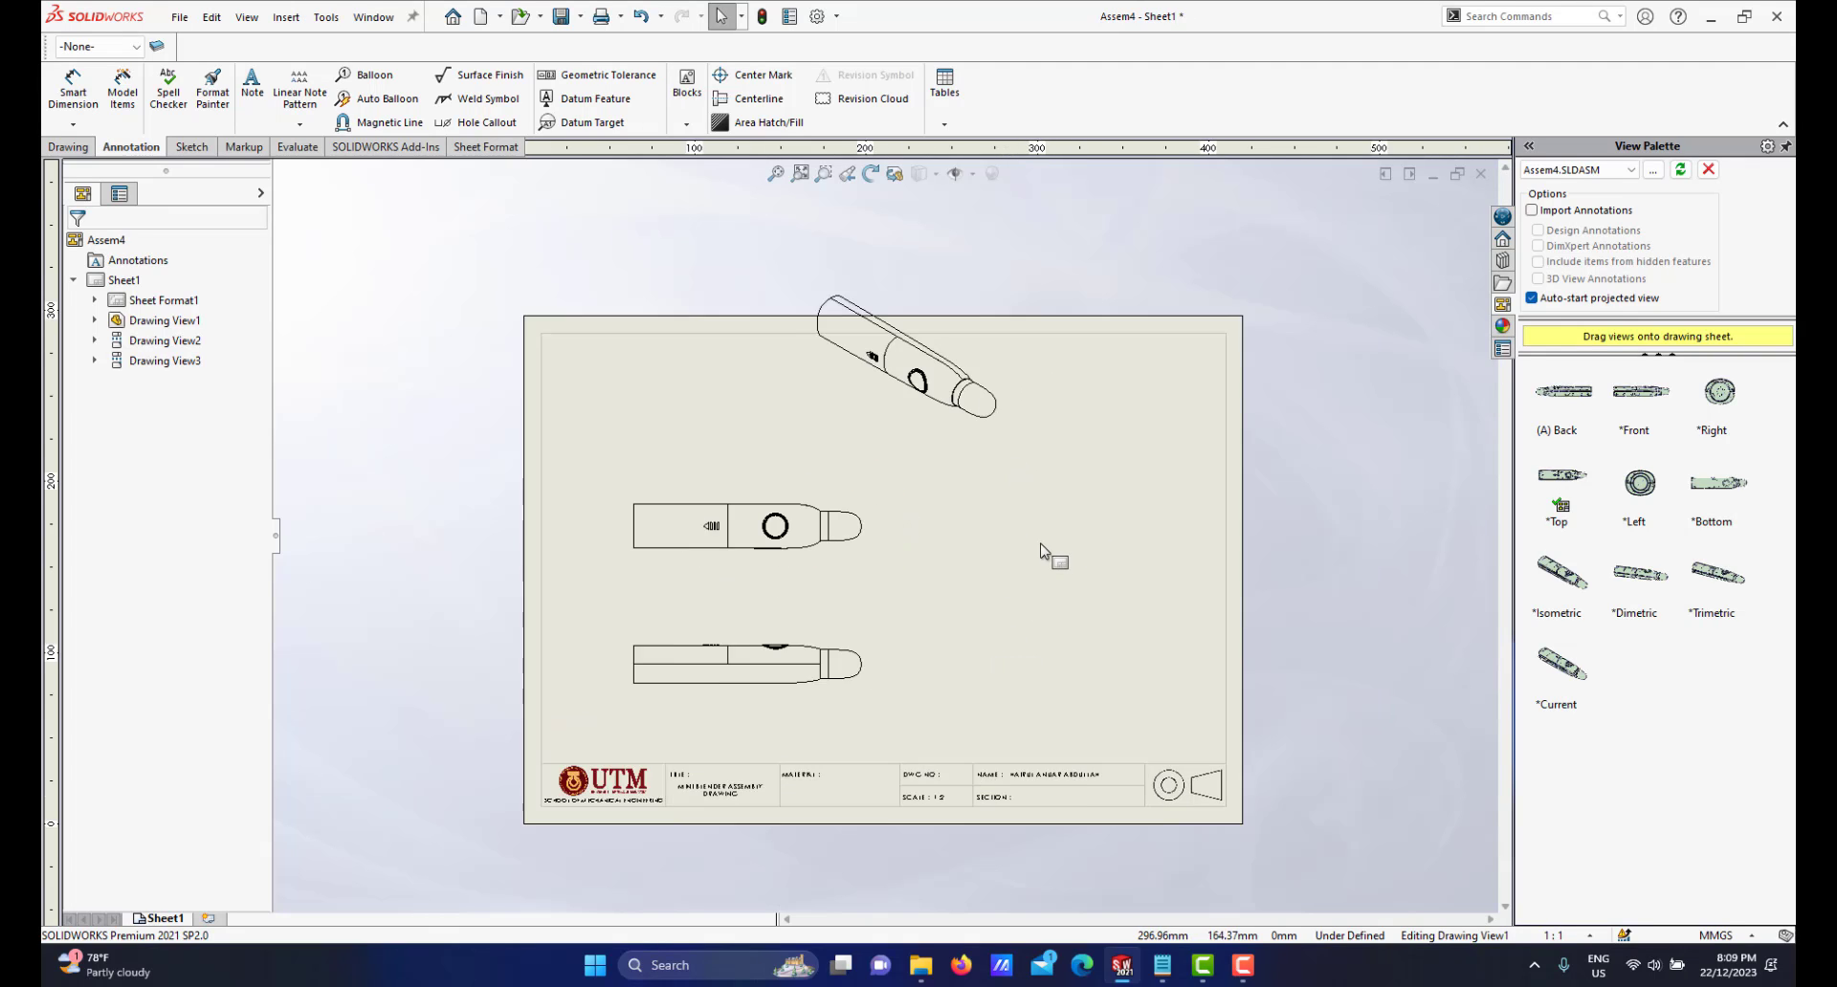
scroll(1041, 552, "down", 1)
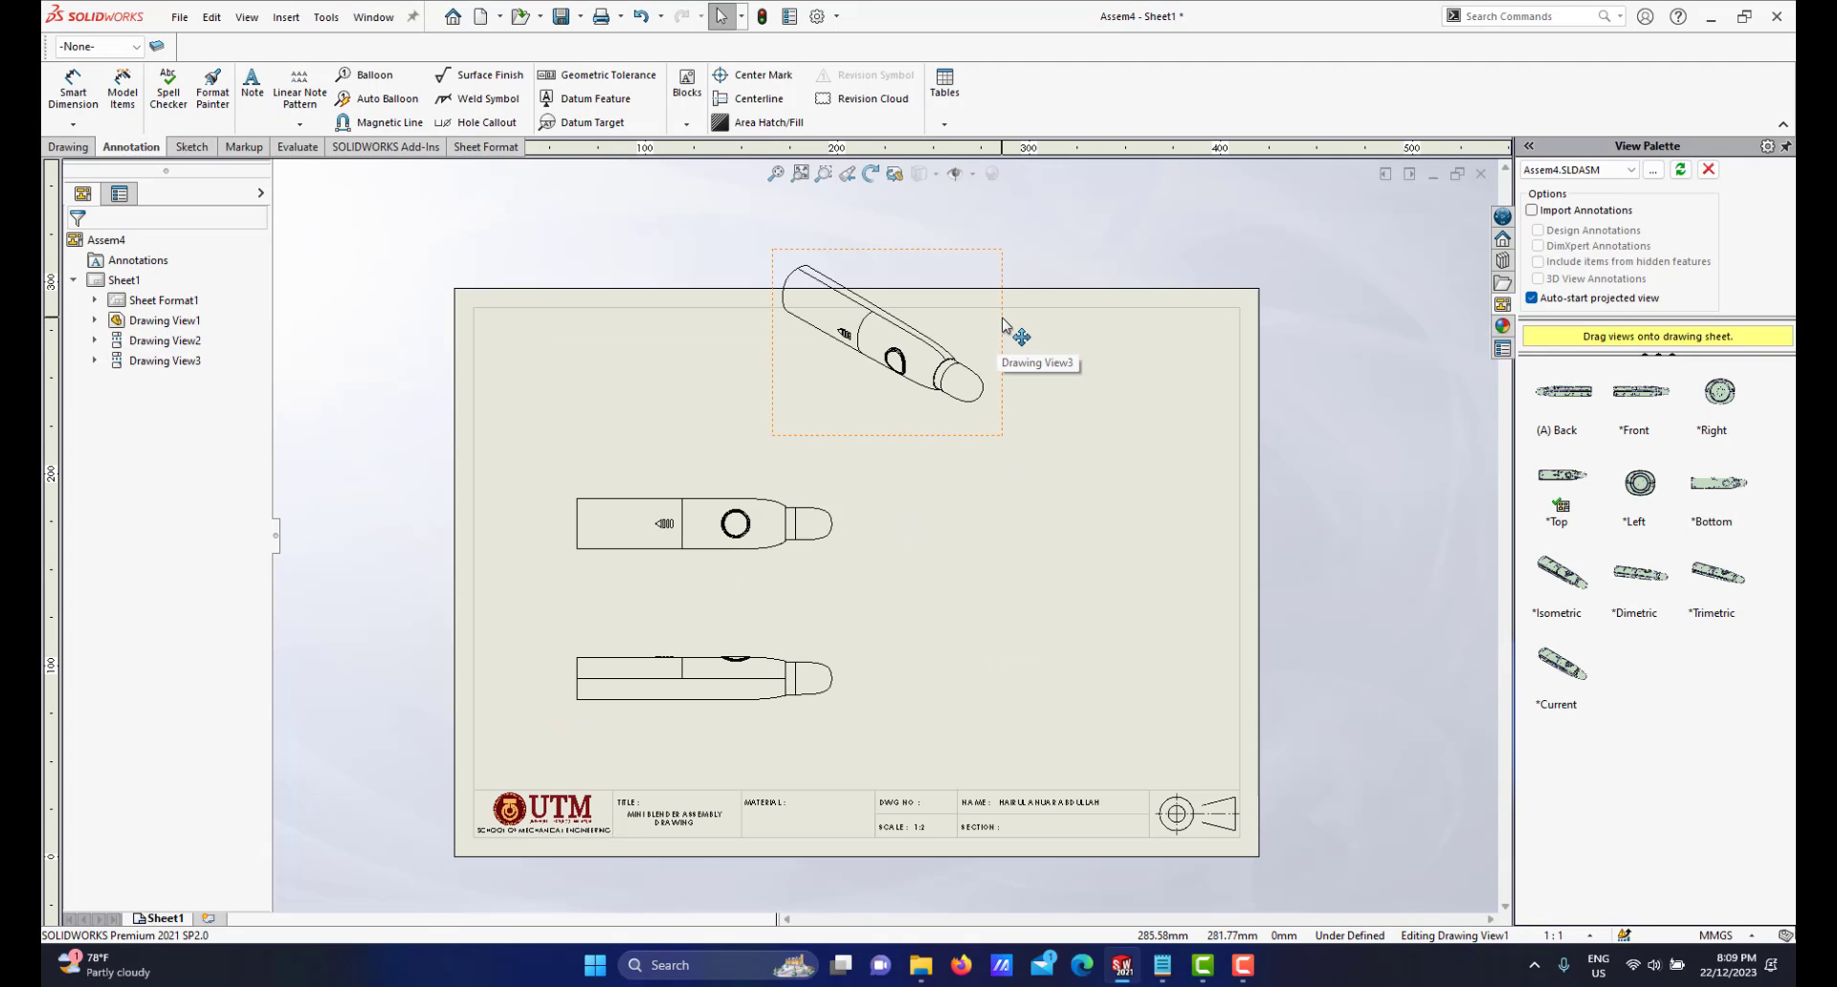
mouse_move(1010, 342)
left_mouse_down()
mouse_move(1099, 414)
mouse_move(1114, 401)
left_mouse_up()
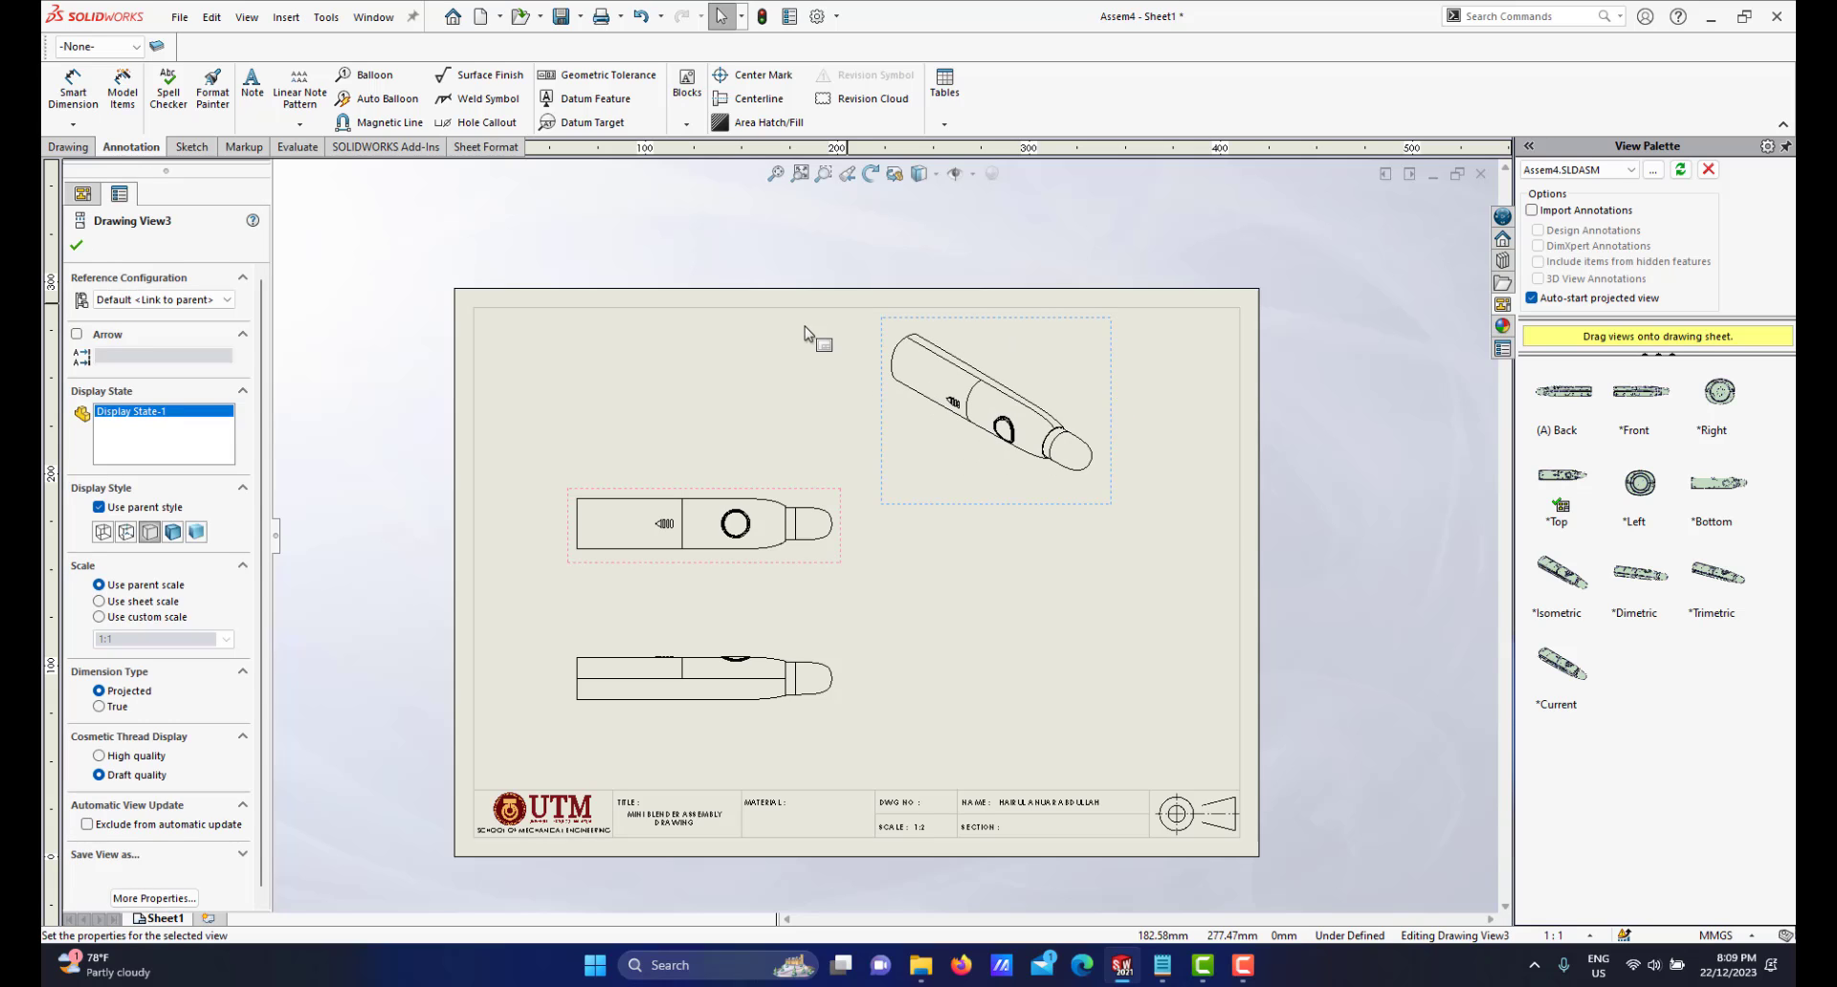
Delete the isometric projected view and move the top view up and slightly right on the sheet
key("Delete")
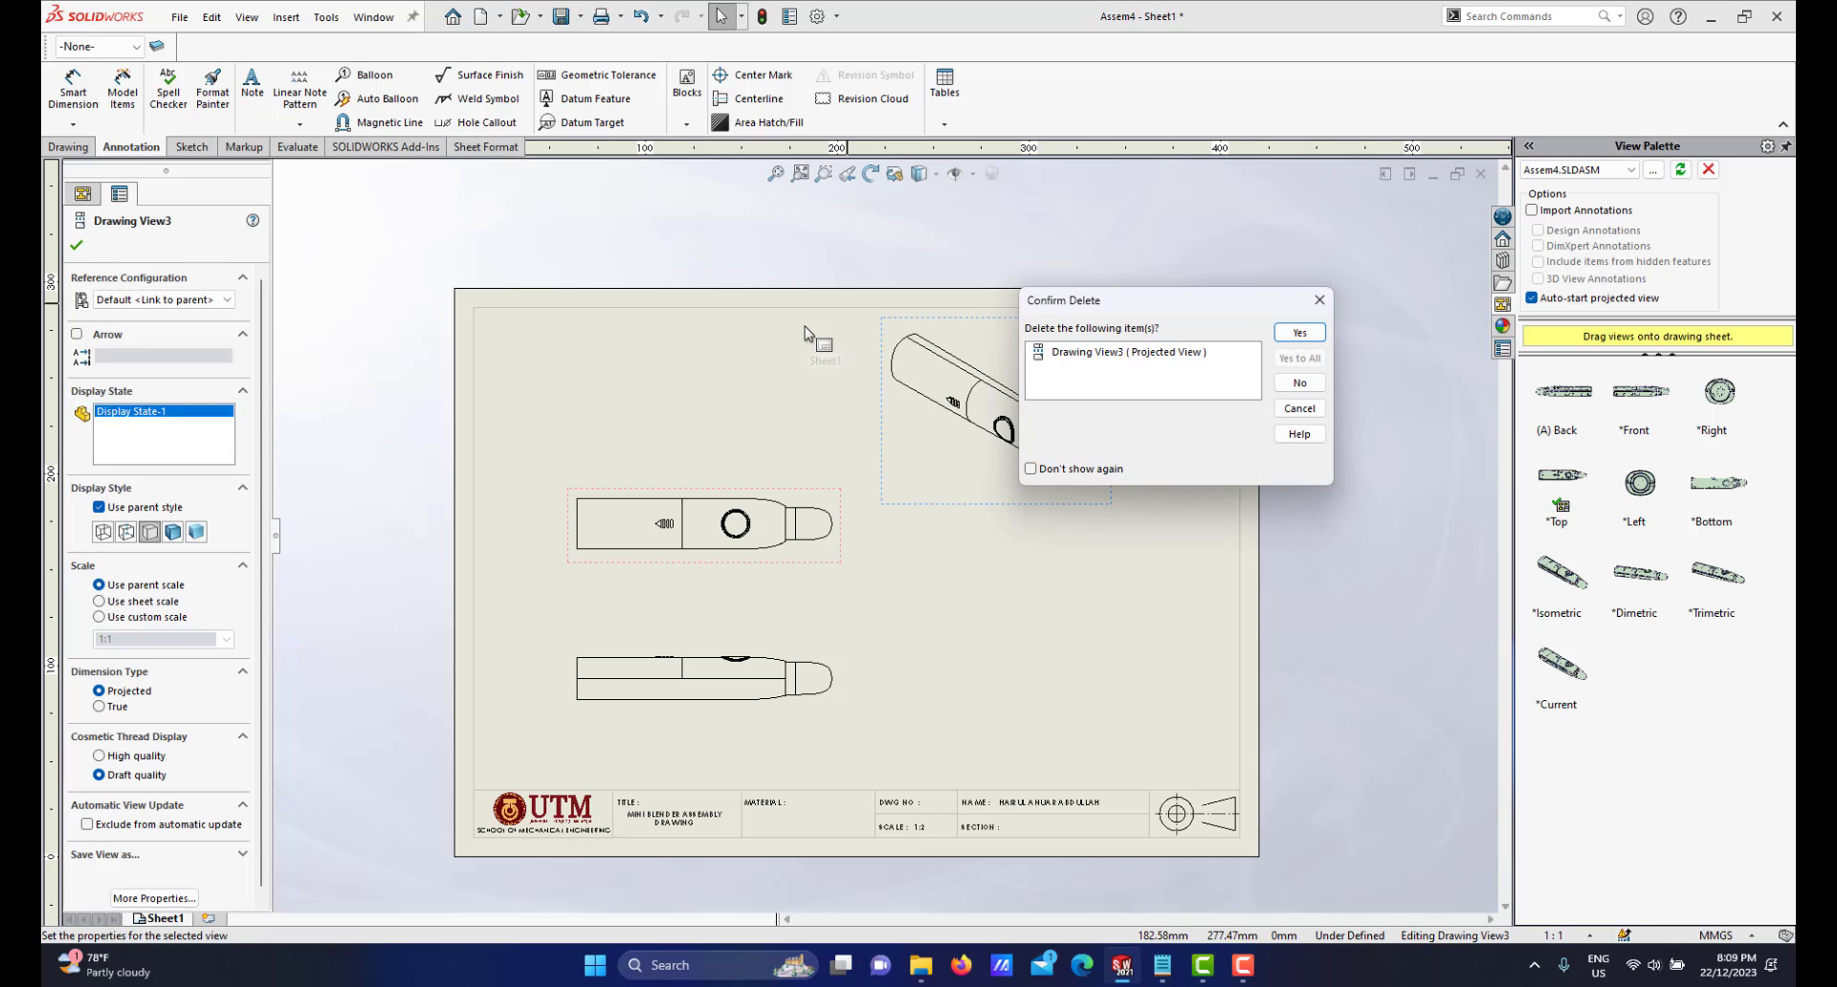
left_click(1302, 335)
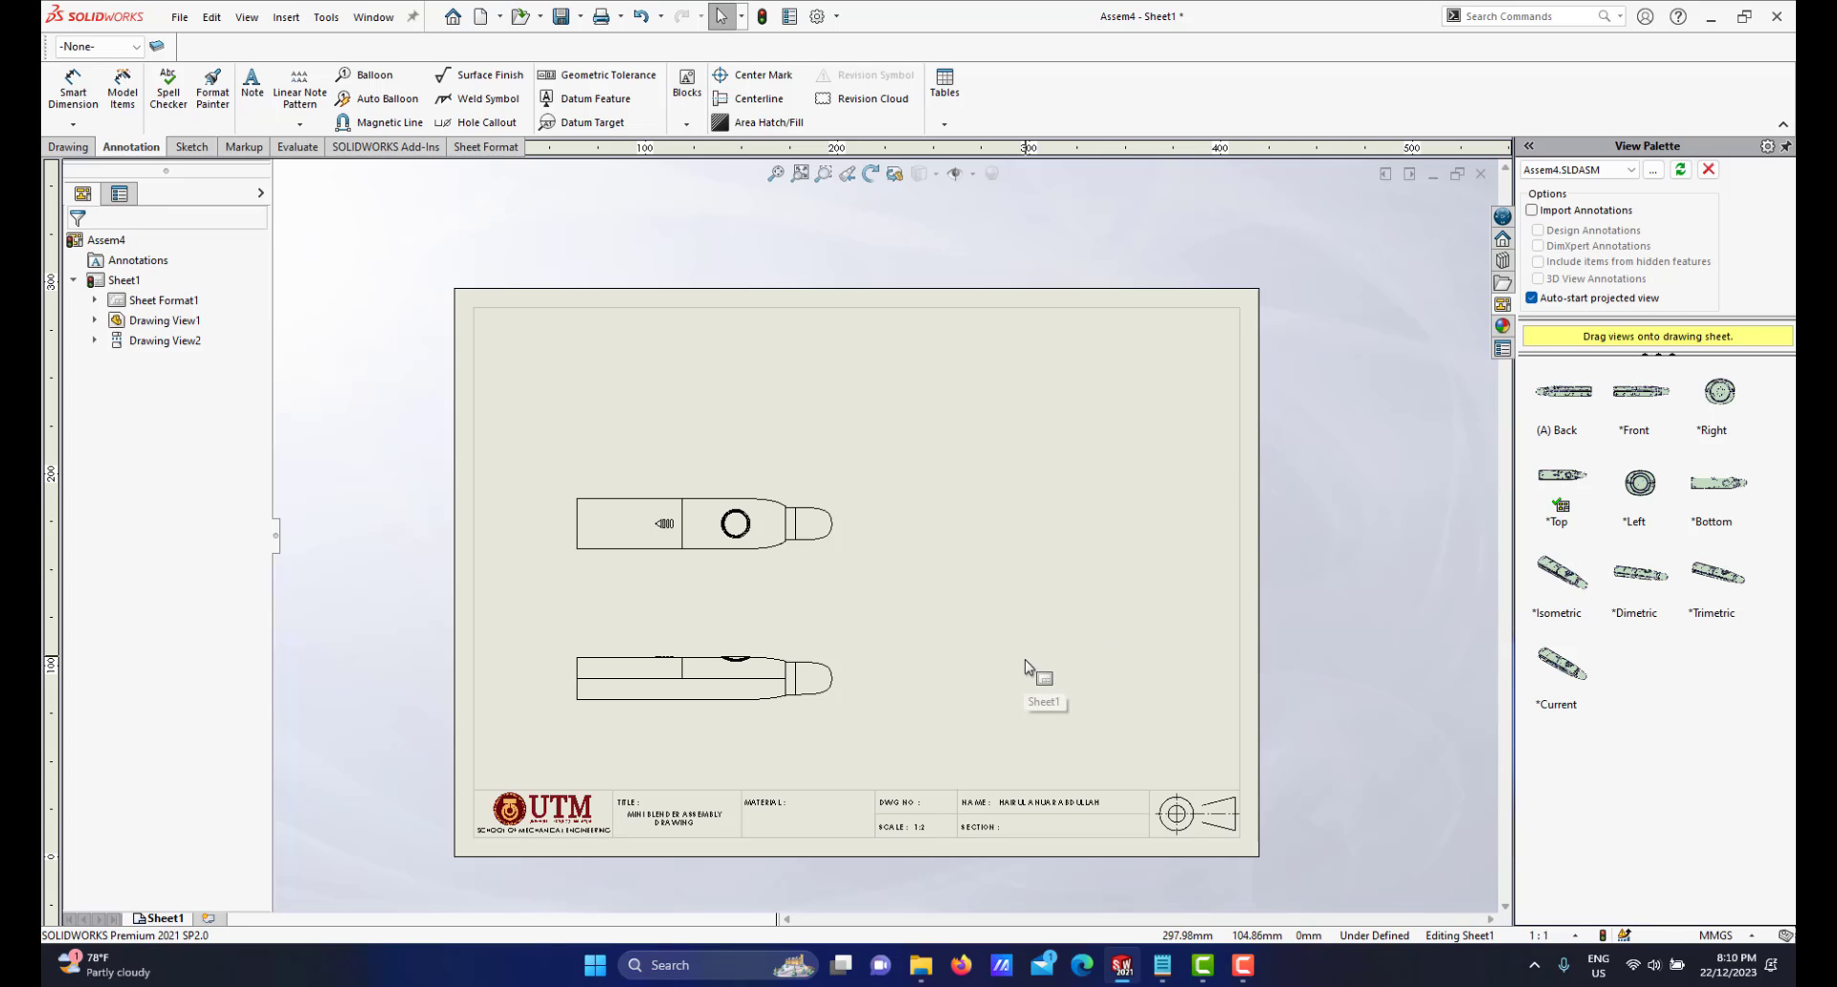
scroll(955, 602, "up", 2)
scroll(771, 601, "down", 2)
scroll(766, 594, "down", 3)
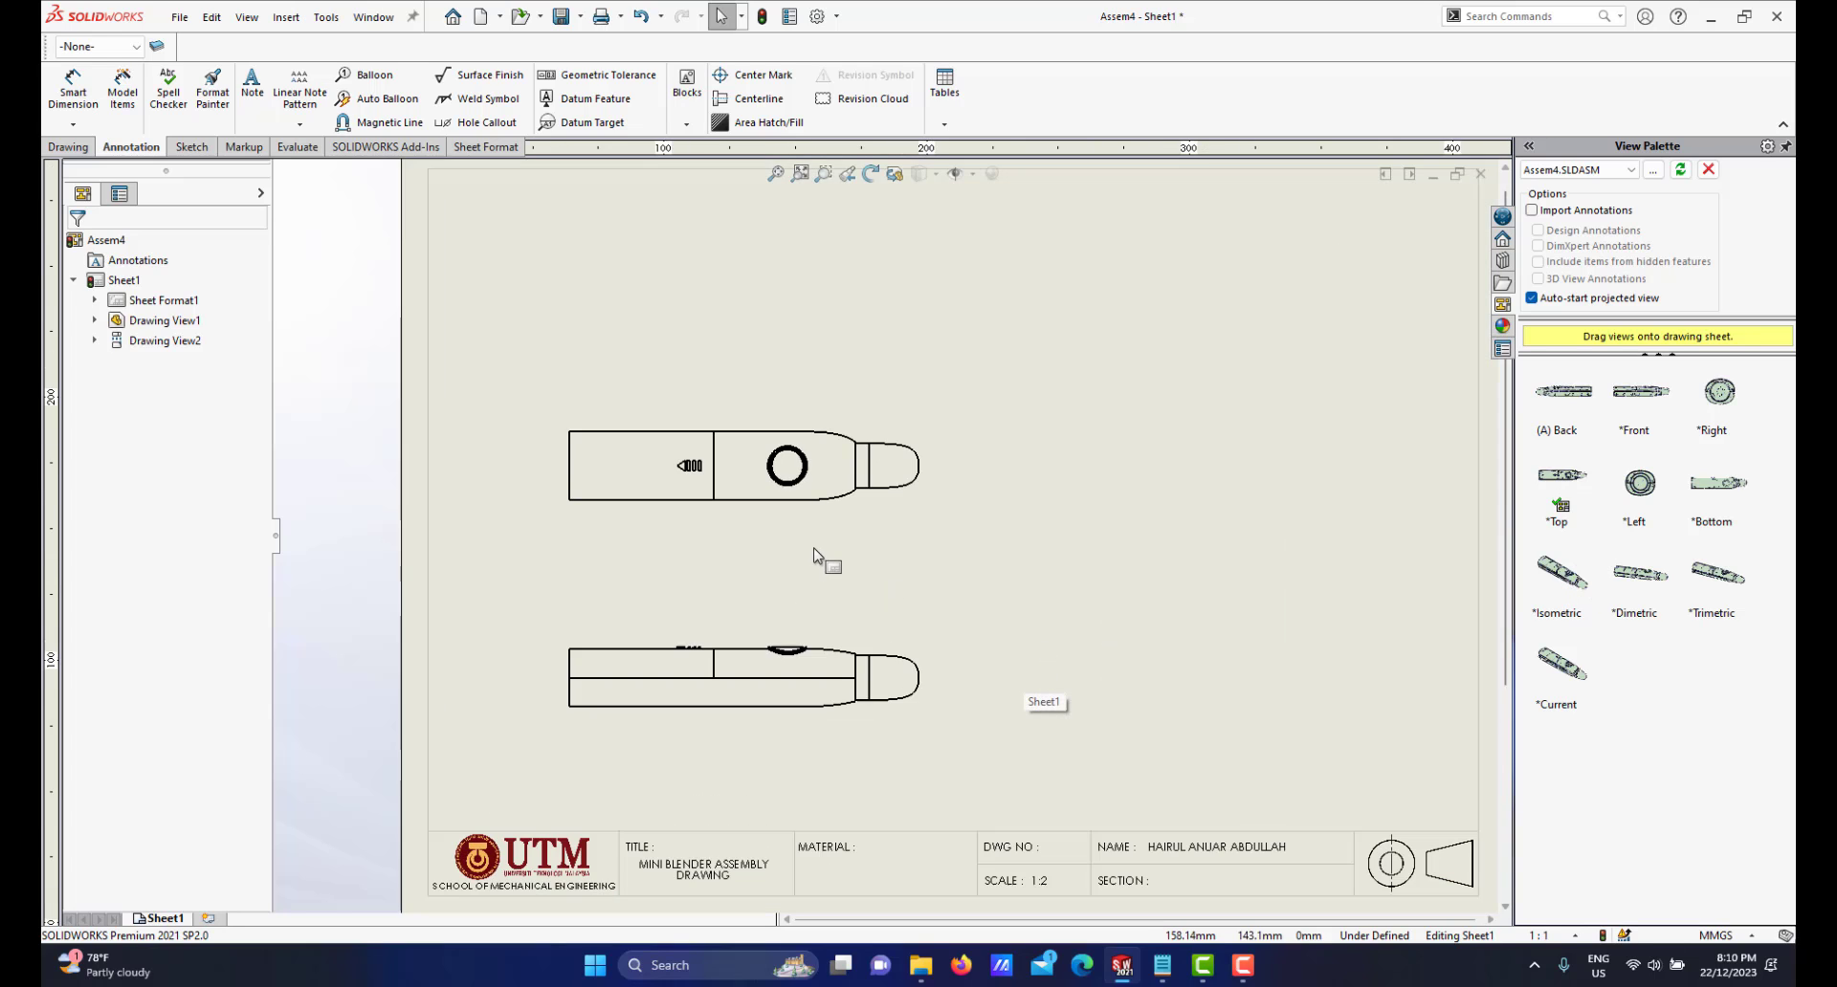
mouse_move(862, 442)
left_mouse_down()
mouse_move(878, 360)
mouse_move(853, 320)
mouse_move(902, 341)
mouse_move(795, 370)
mouse_move(860, 342)
left_mouse_up()
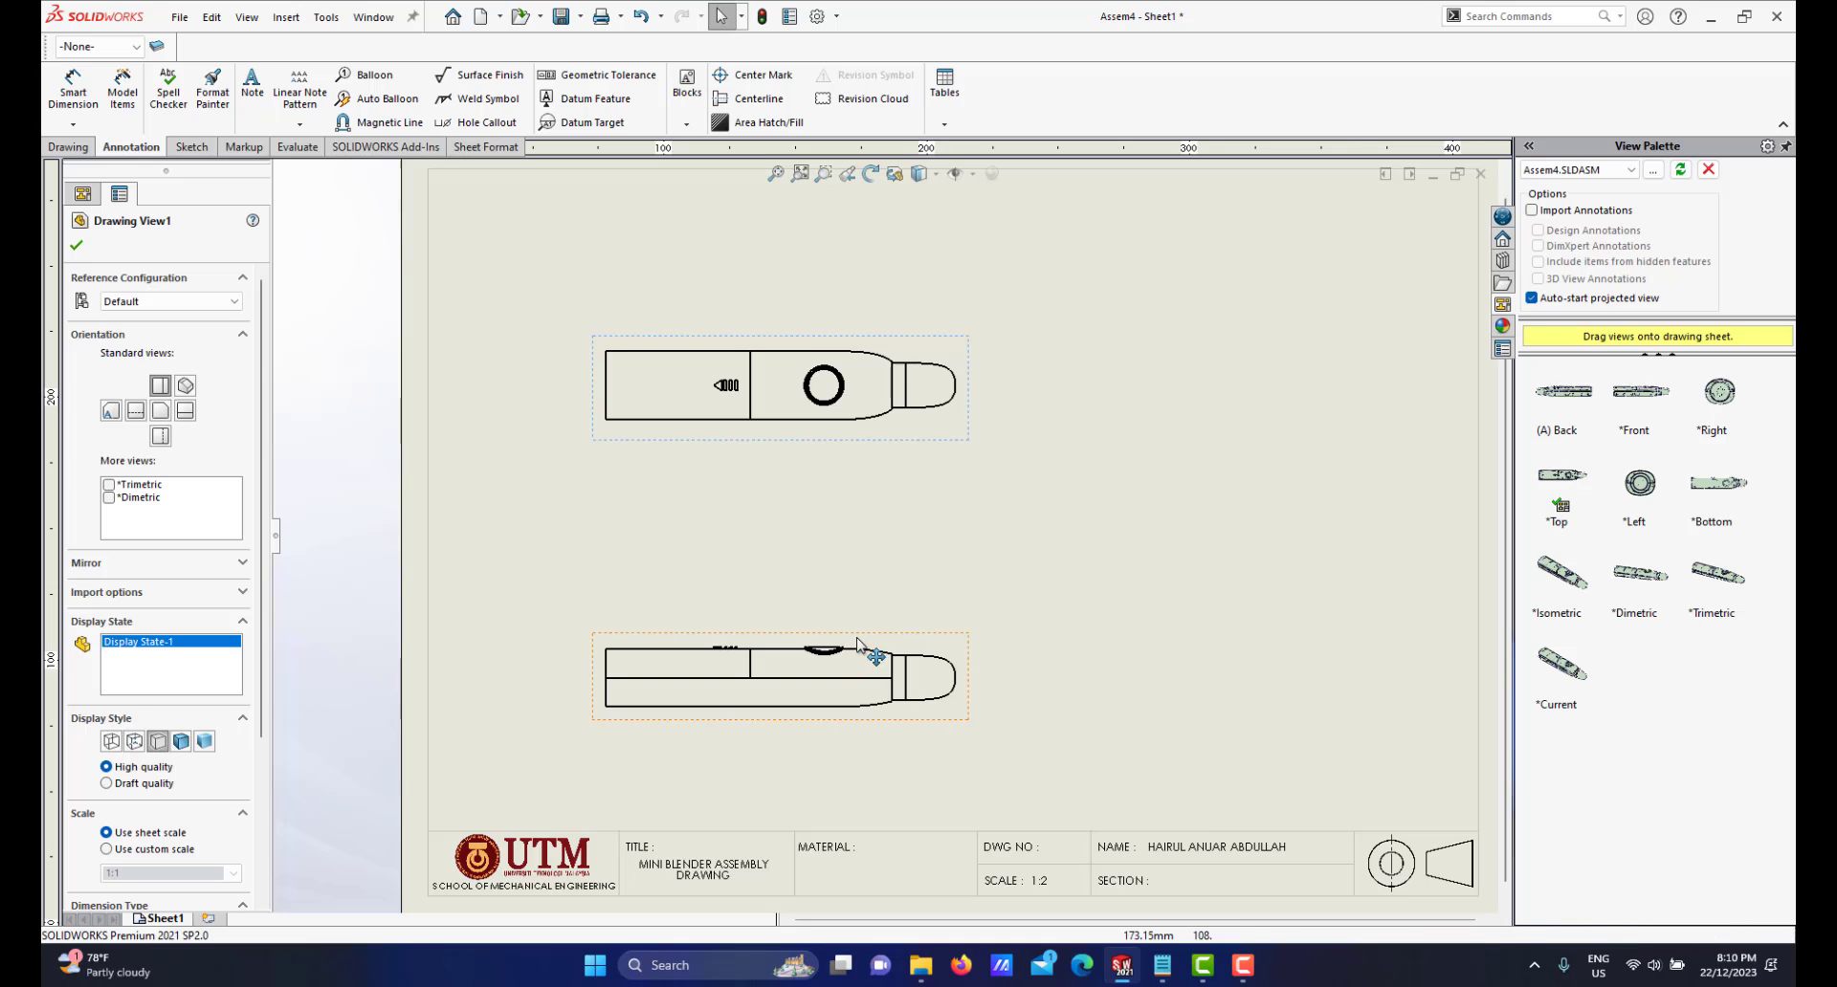
Examine the size and spacing of the top view and the projected front view on the sheet
scroll(871, 653, "up", 3)
scroll(912, 565, "down", 2)
scroll(900, 452, "down", 1)
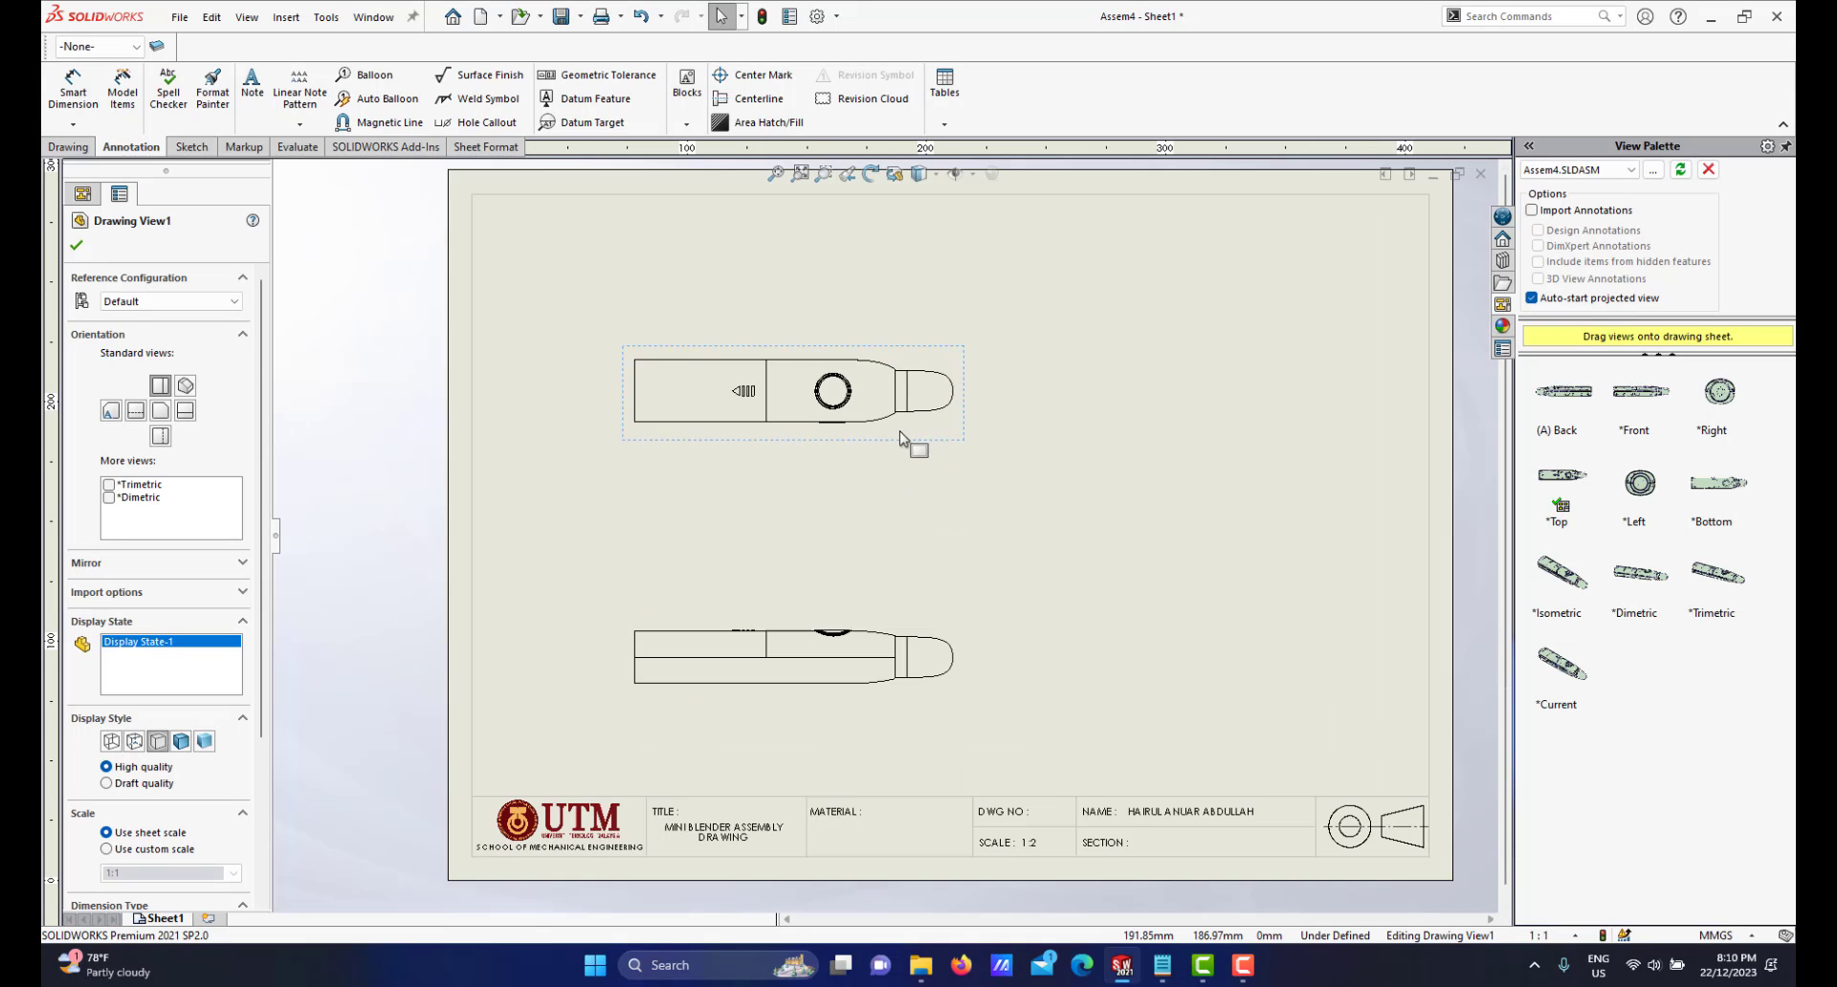
scroll(968, 474, "up", 2)
scroll(957, 450, "down", 1)
scroll(957, 446, "down", 1)
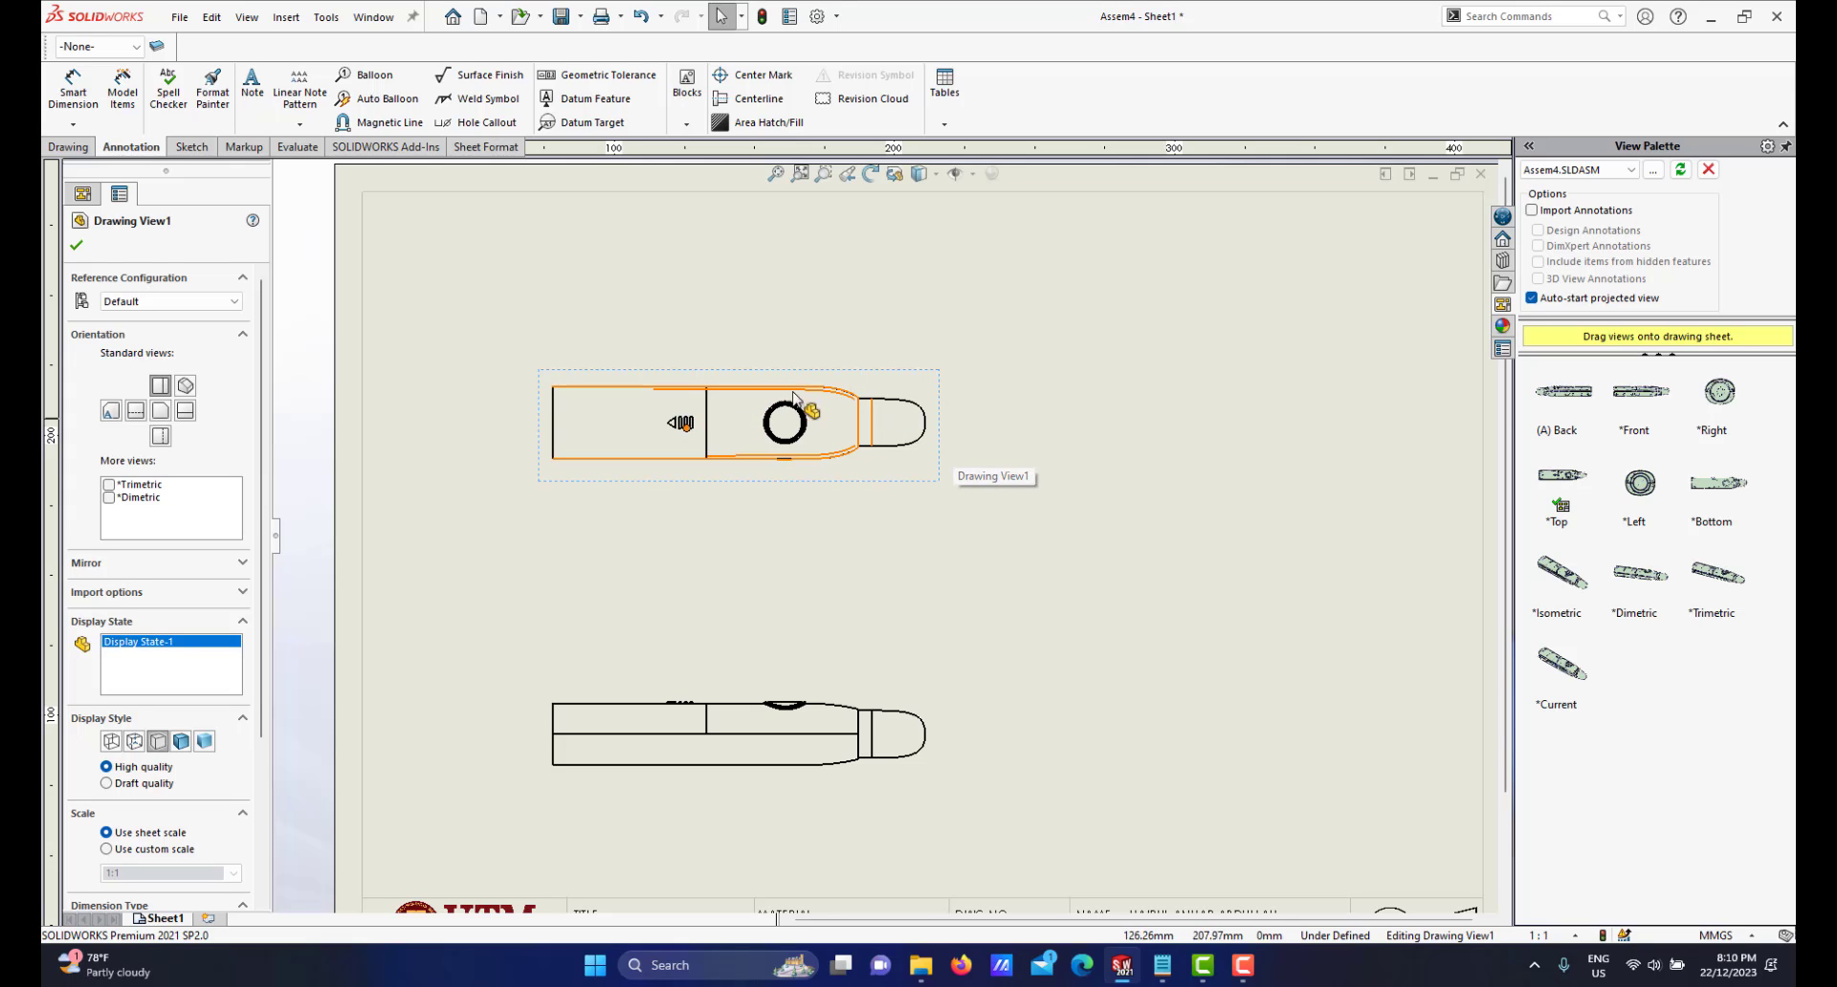
scroll(613, 467, "down", 1)
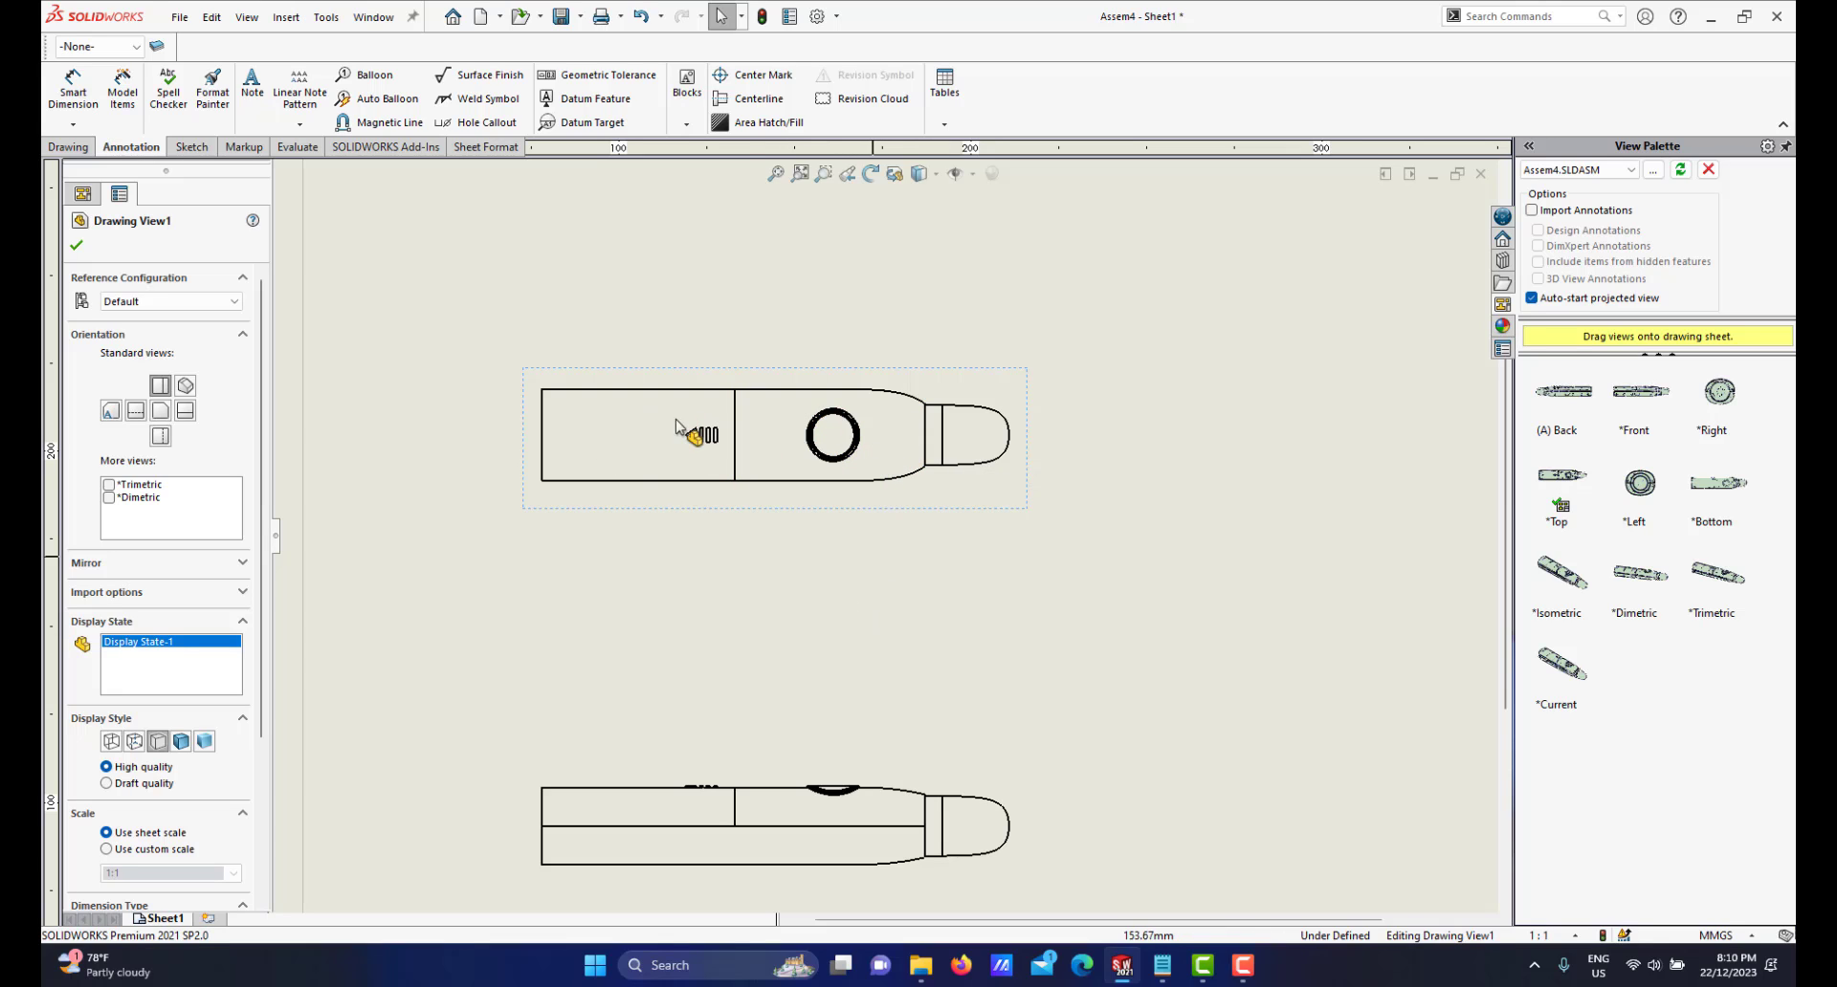
scroll(1009, 537, "up", 4)
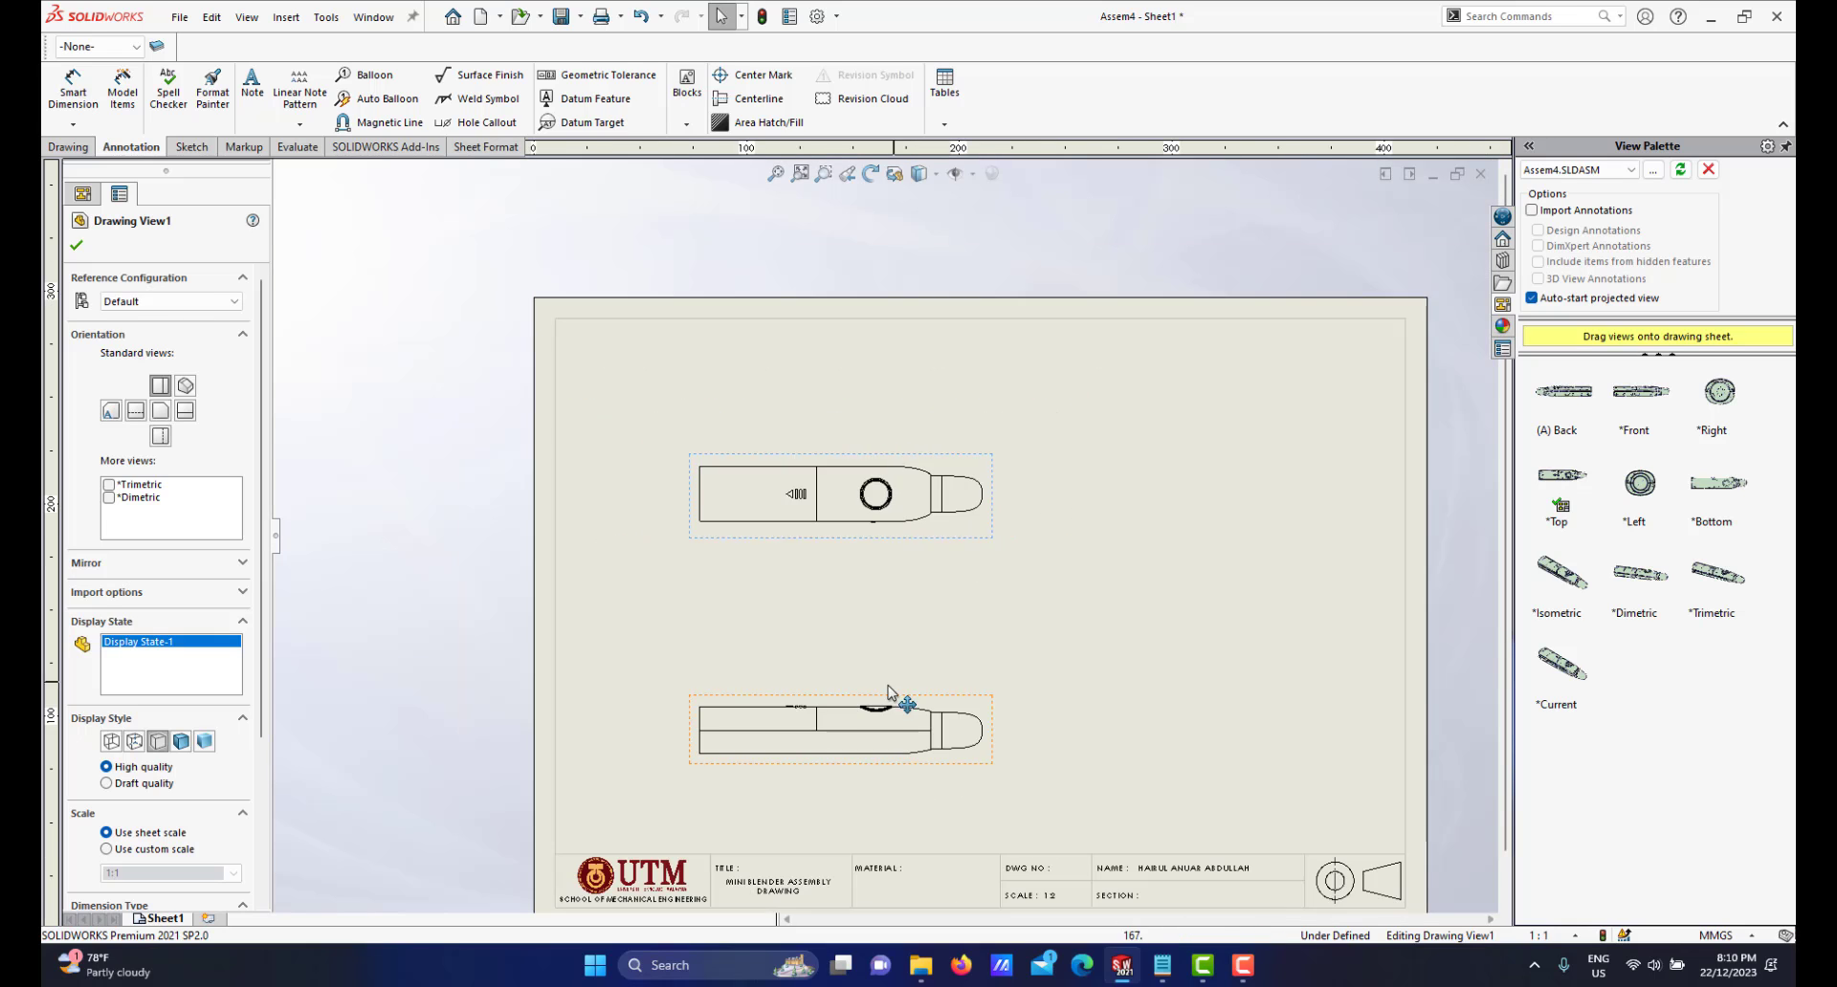
scroll(888, 691, "down", 2)
scroll(919, 698, "up", 4)
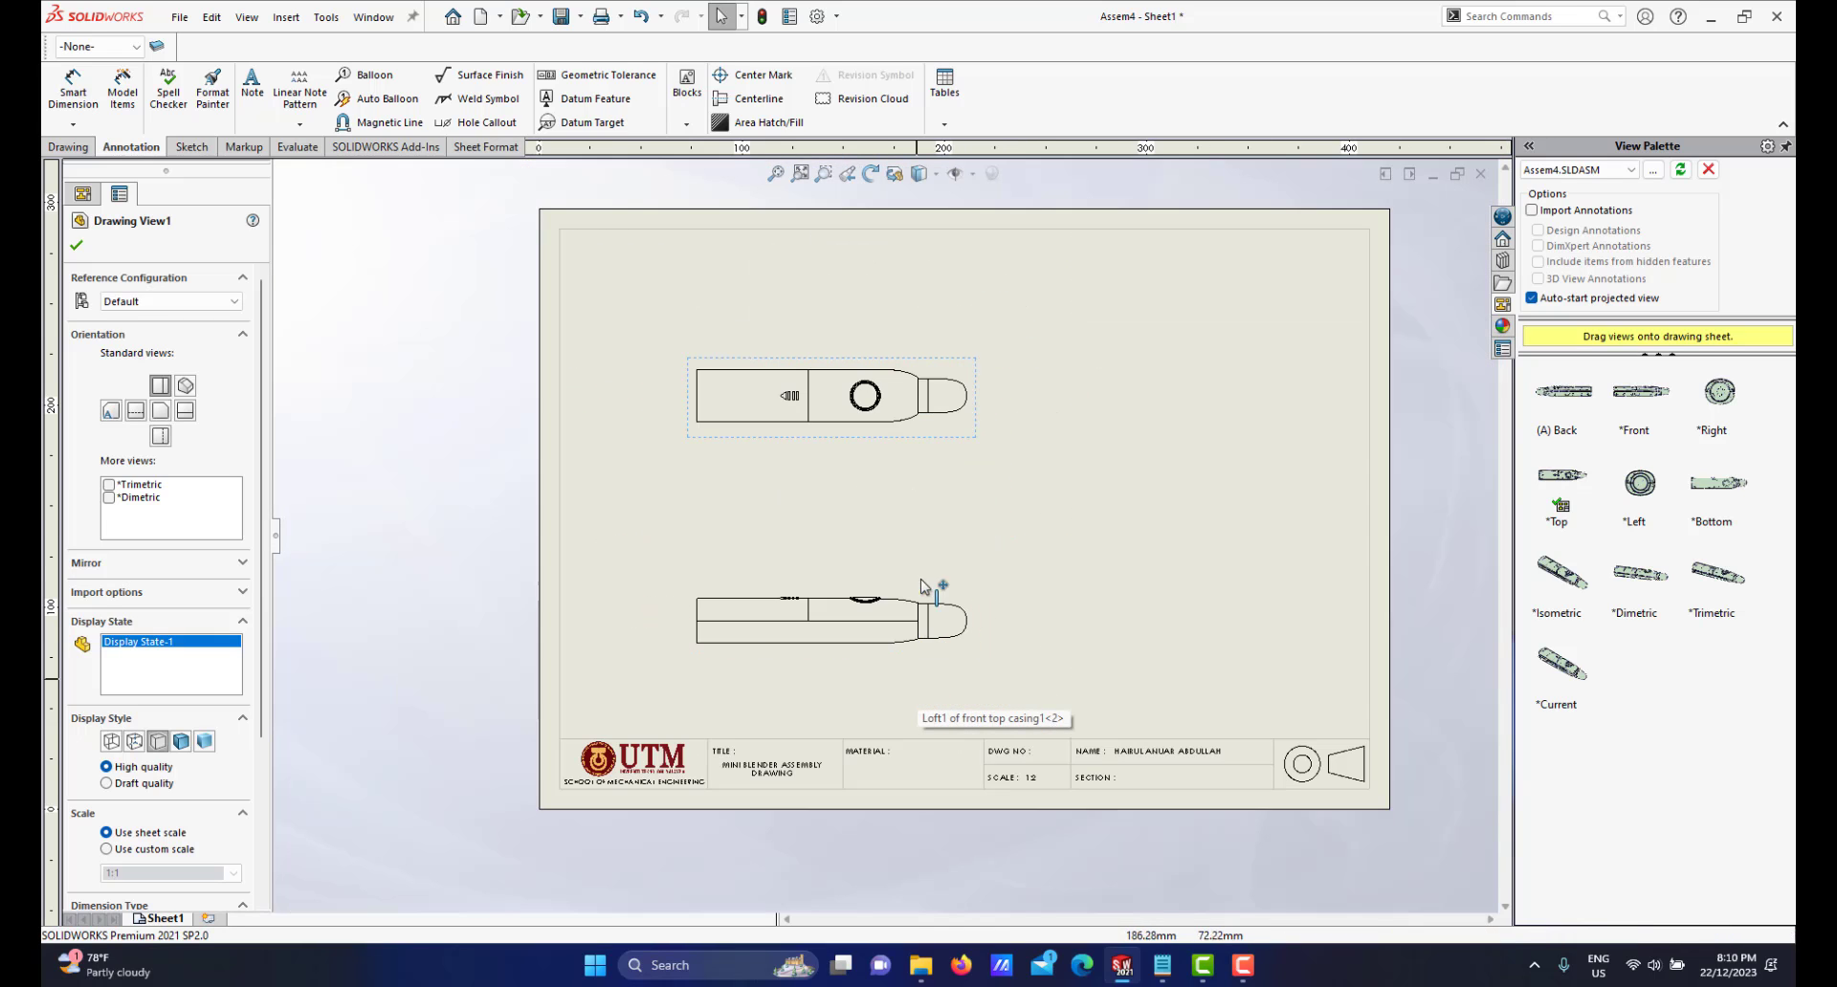
scroll(935, 593, "down", 2)
scroll(963, 515, "down", 1)
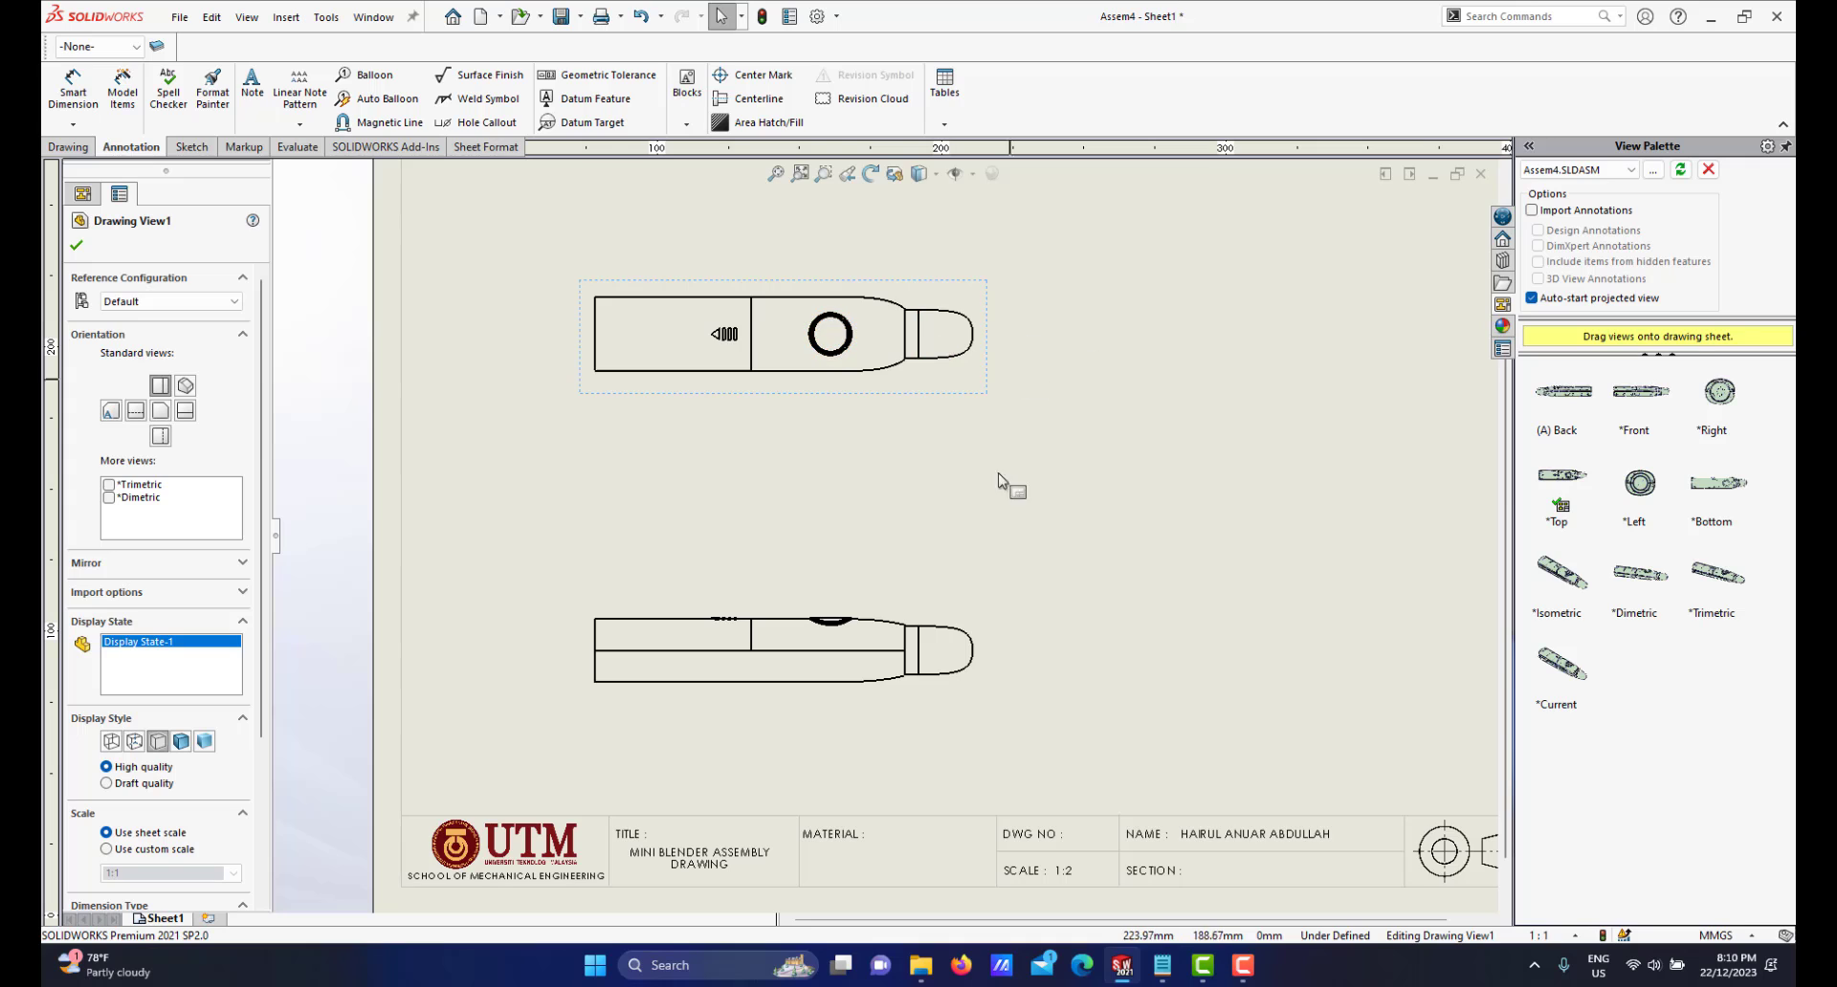
scroll(825, 624, "down", 2)
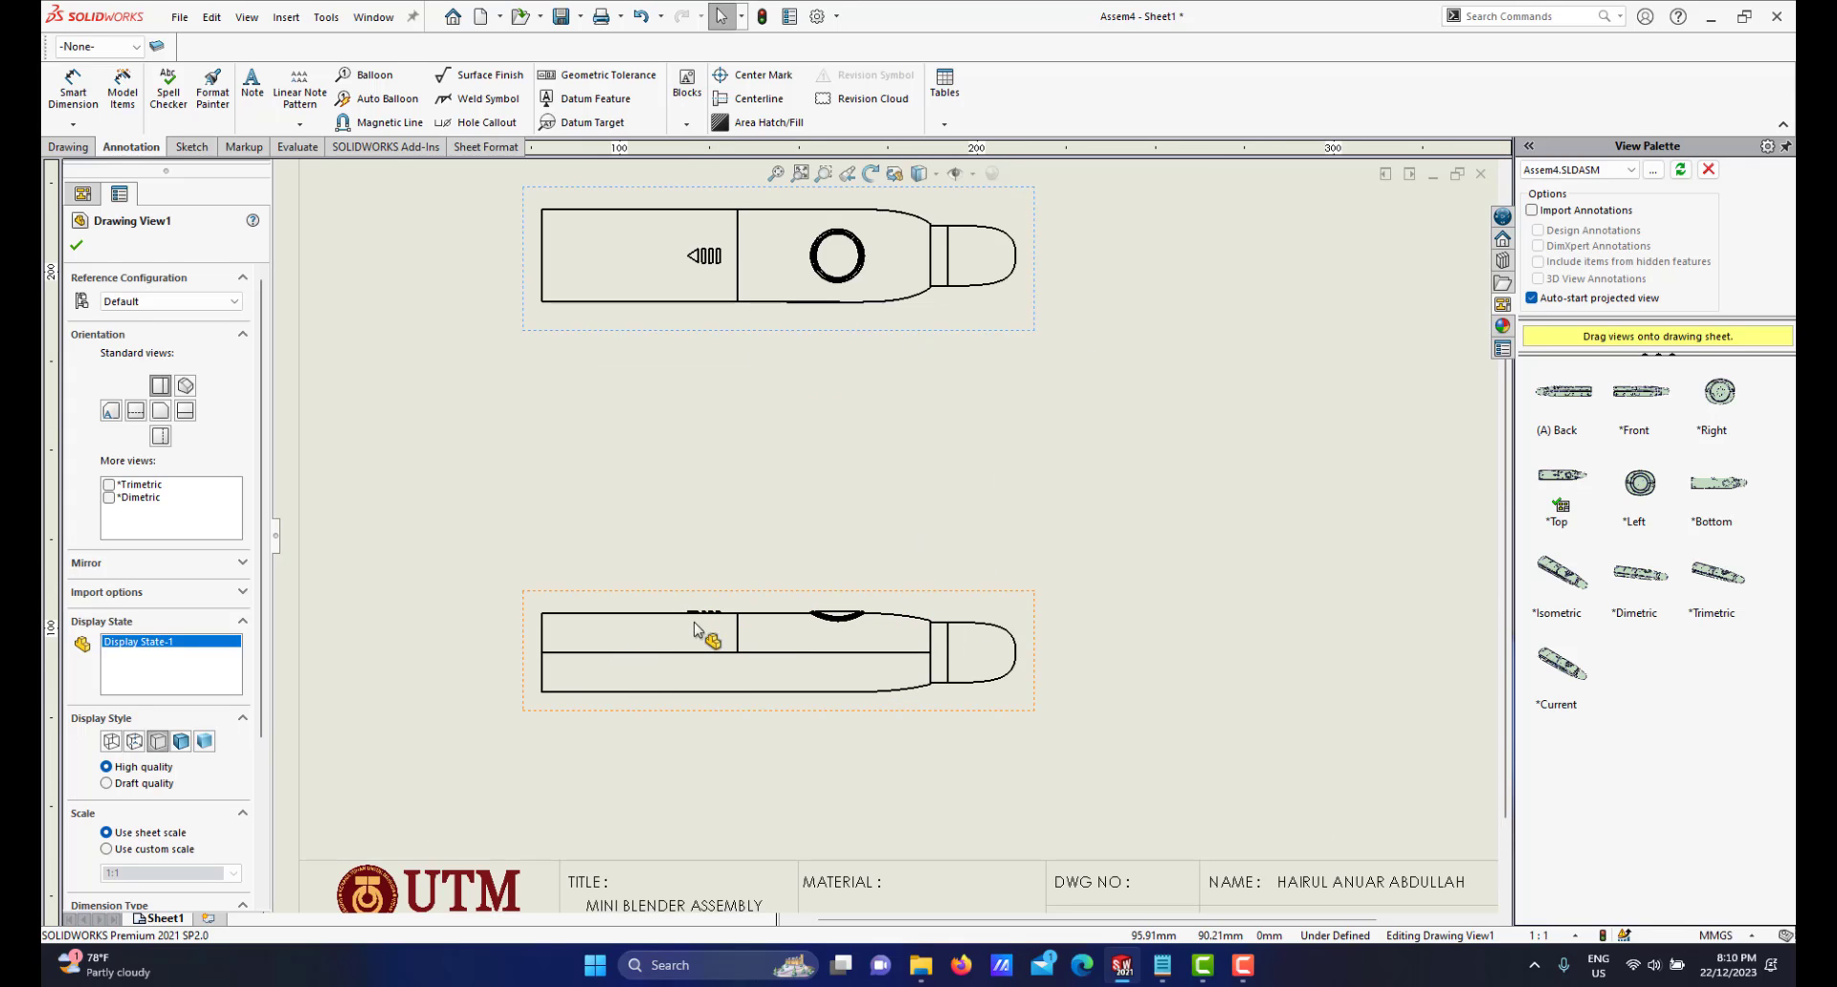
Delete the projected front view below the top view, leaving only the top view on the sheet
mouse_move(891, 600)
left_mouse_down()
mouse_move(886, 525)
mouse_move(904, 575)
left_mouse_up()
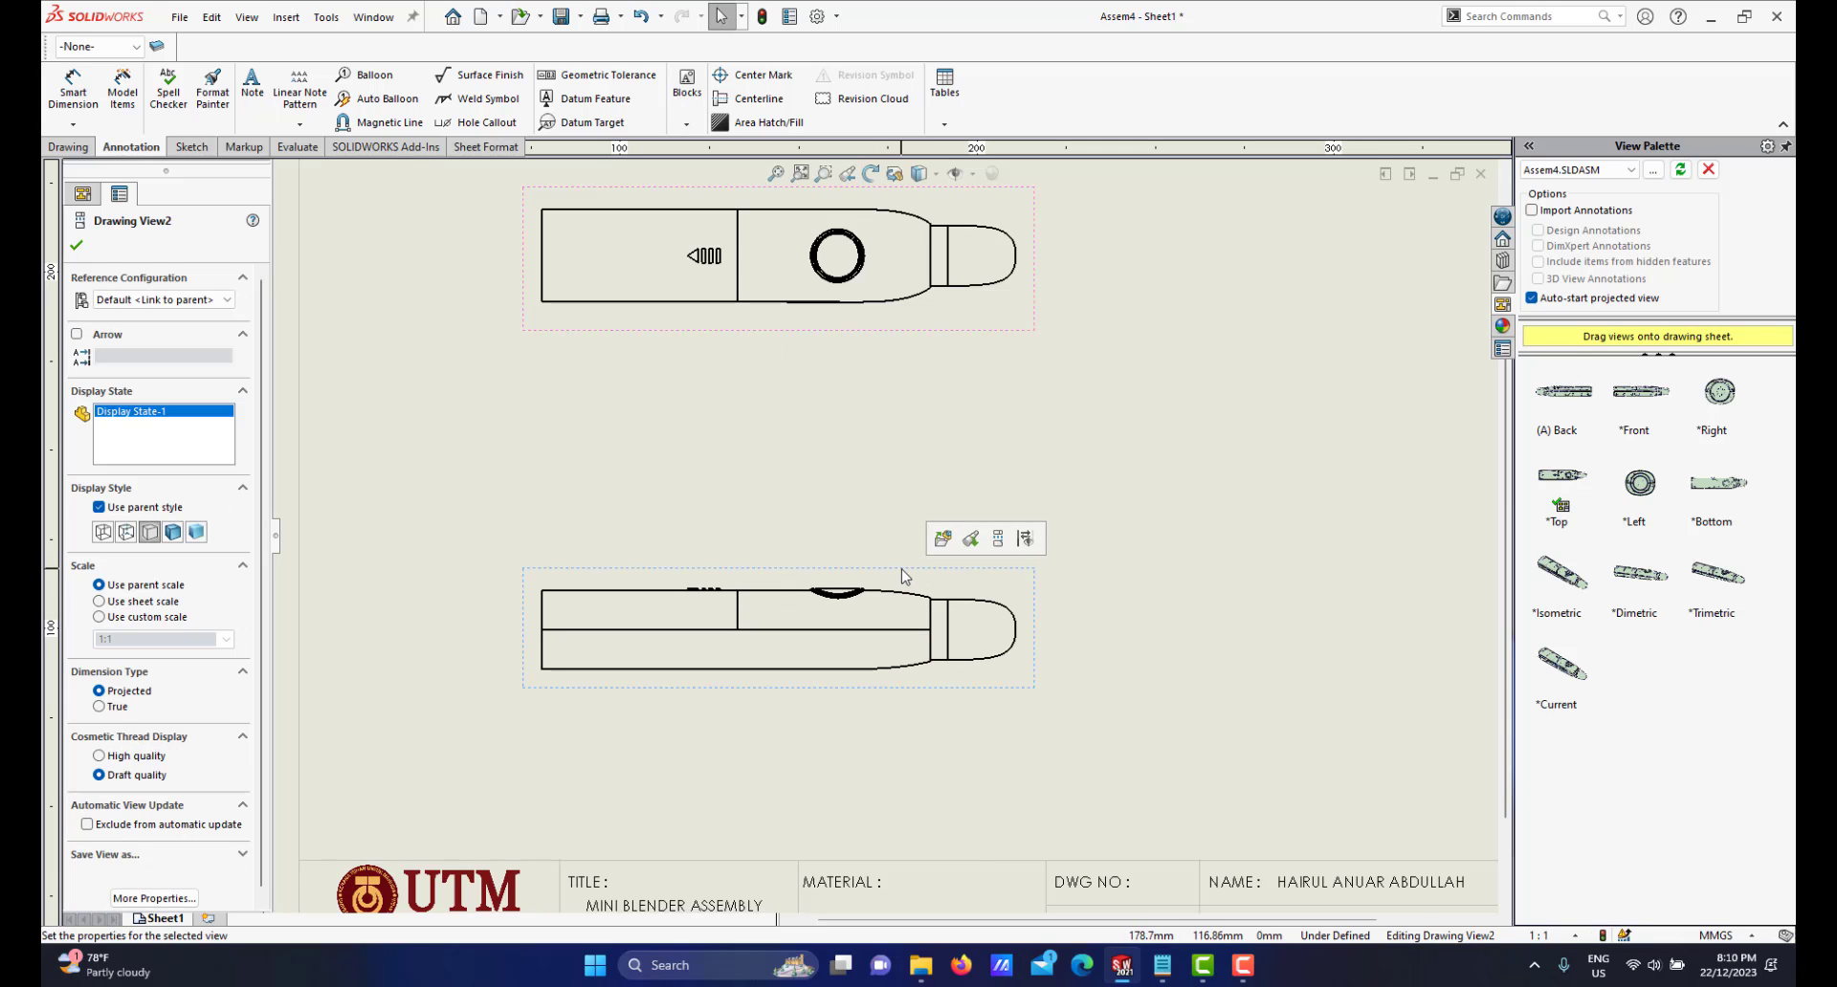
key("Delete")
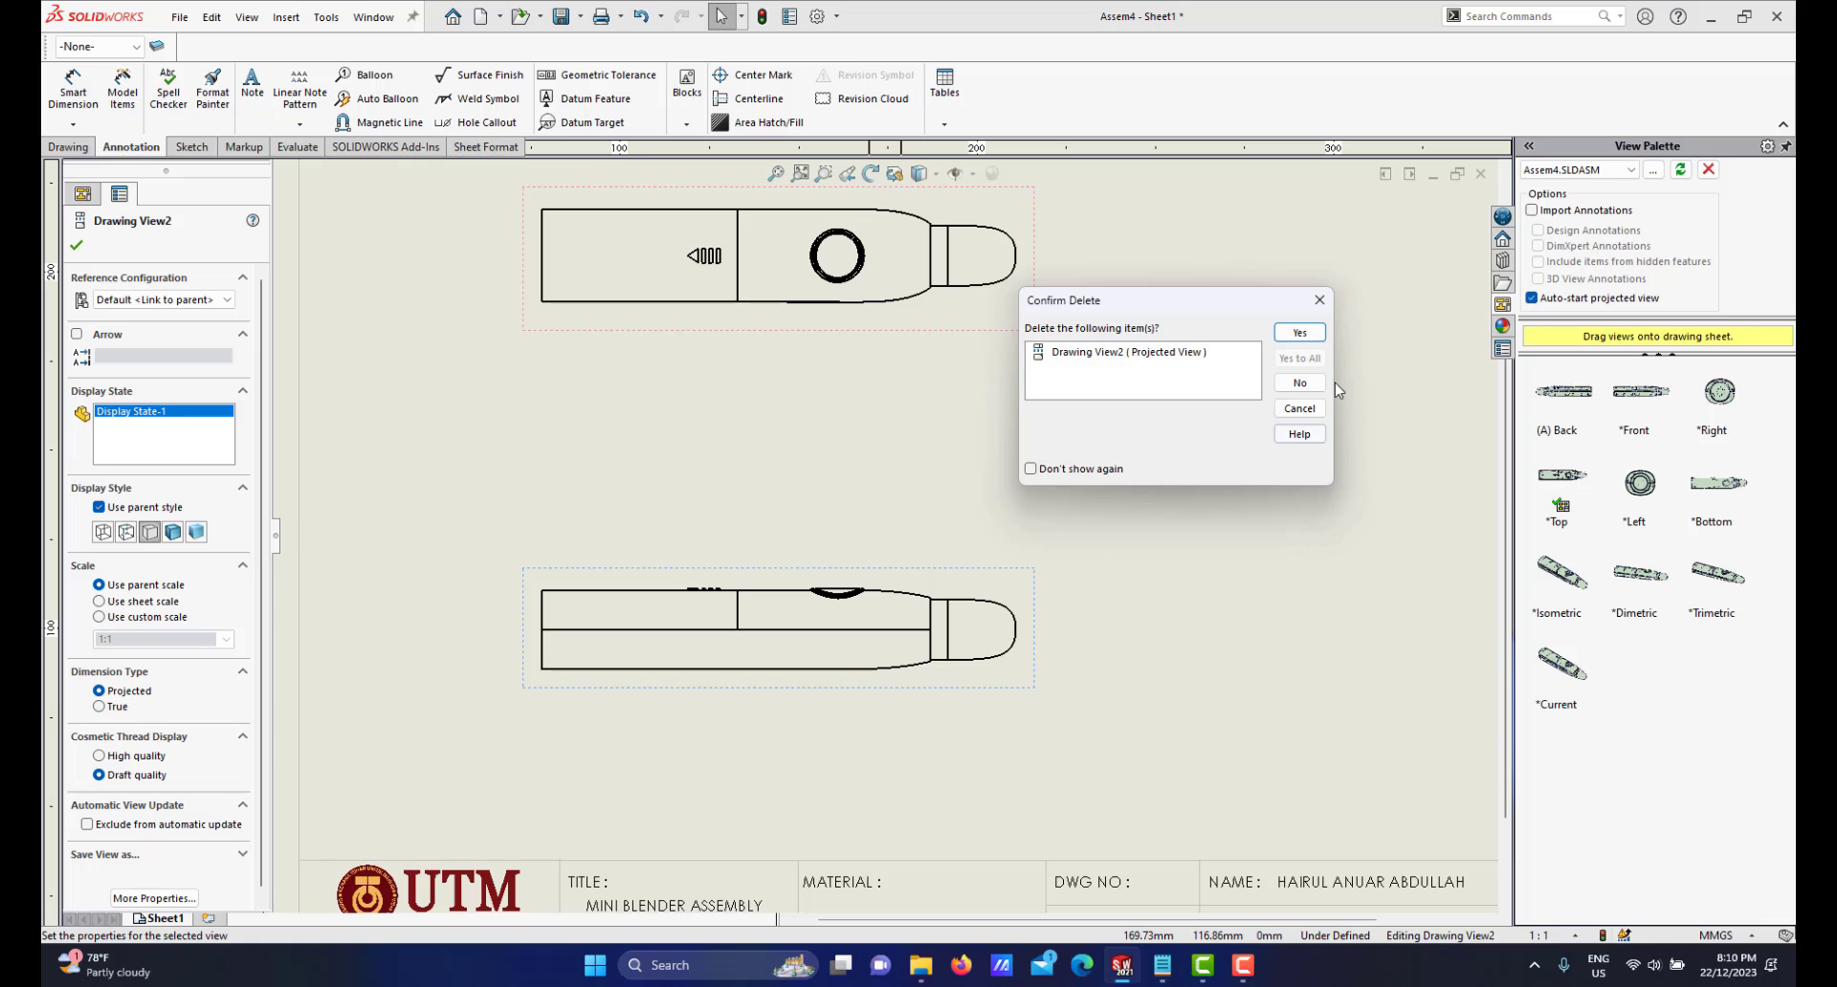
left_click(1292, 342)
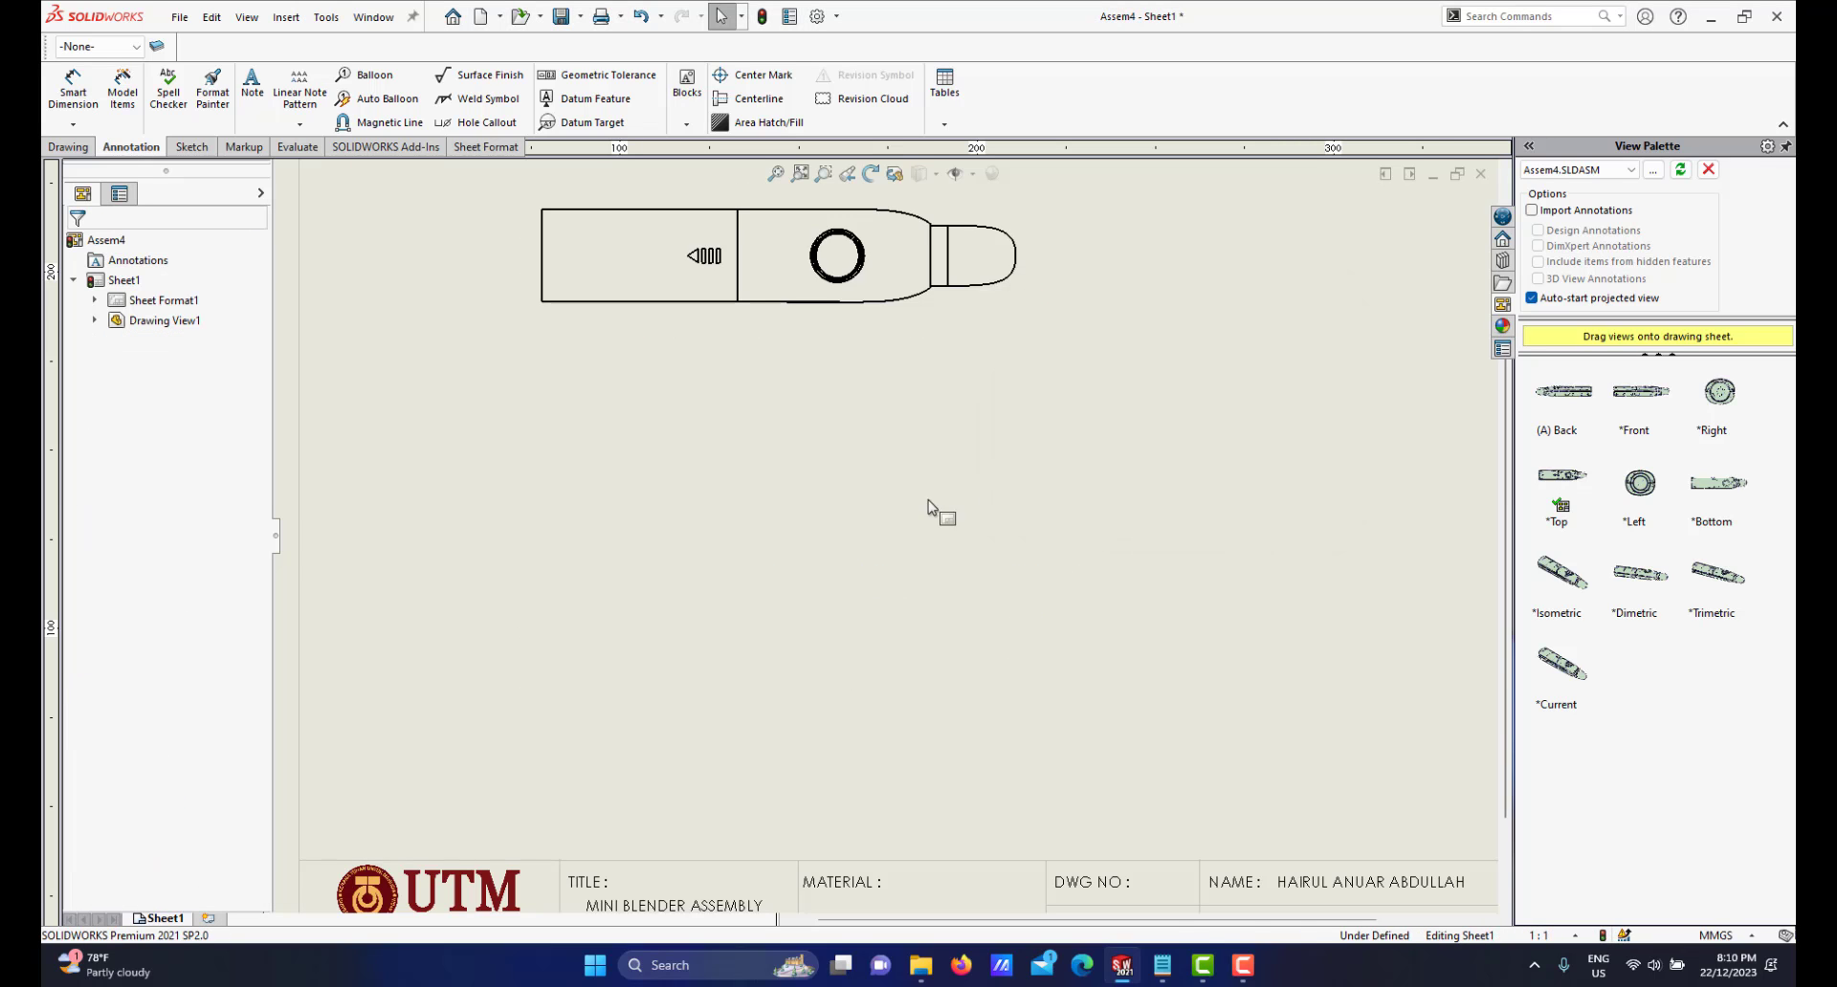
Move the remaining top view slightly down and left on the sheet
scroll(924, 514, "up", 3)
scroll(921, 464, "down", 2)
scroll(886, 402, "up", 2)
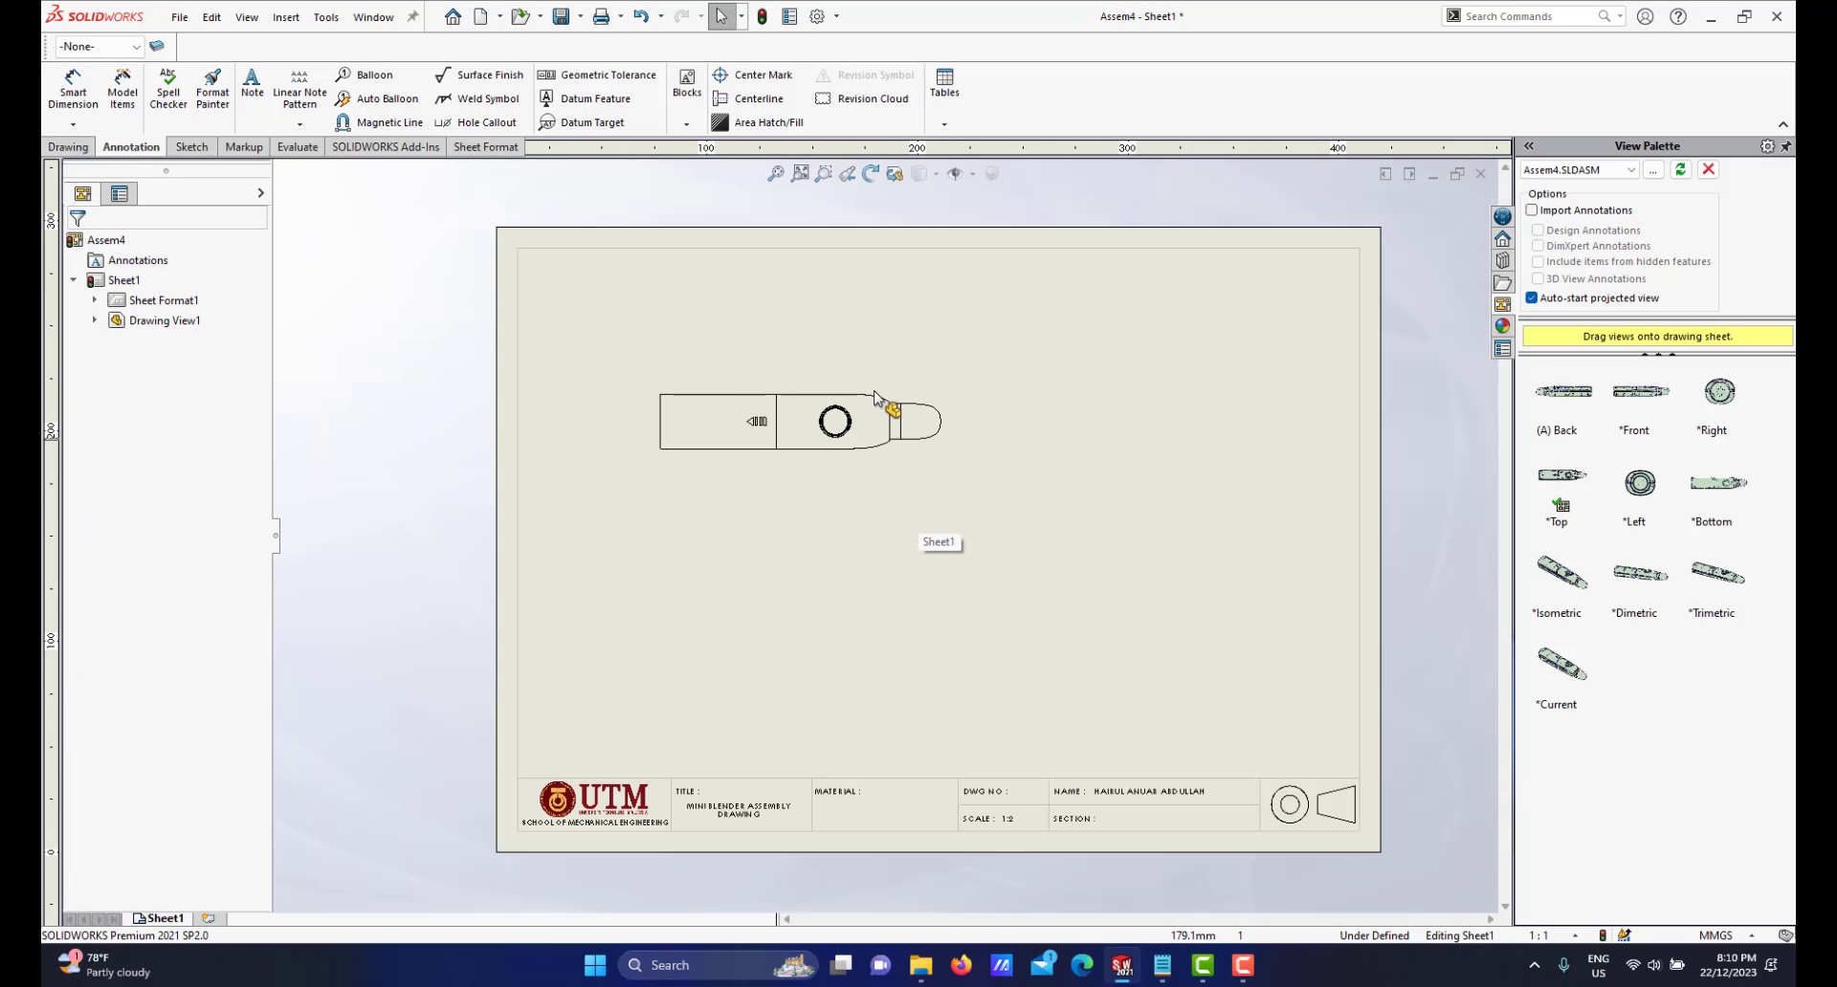
mouse_move(900, 365)
left_mouse_down()
mouse_move(844, 391)
mouse_move(885, 358)
mouse_move(884, 393)
left_mouse_up()
scroll(846, 467, "down", 1)
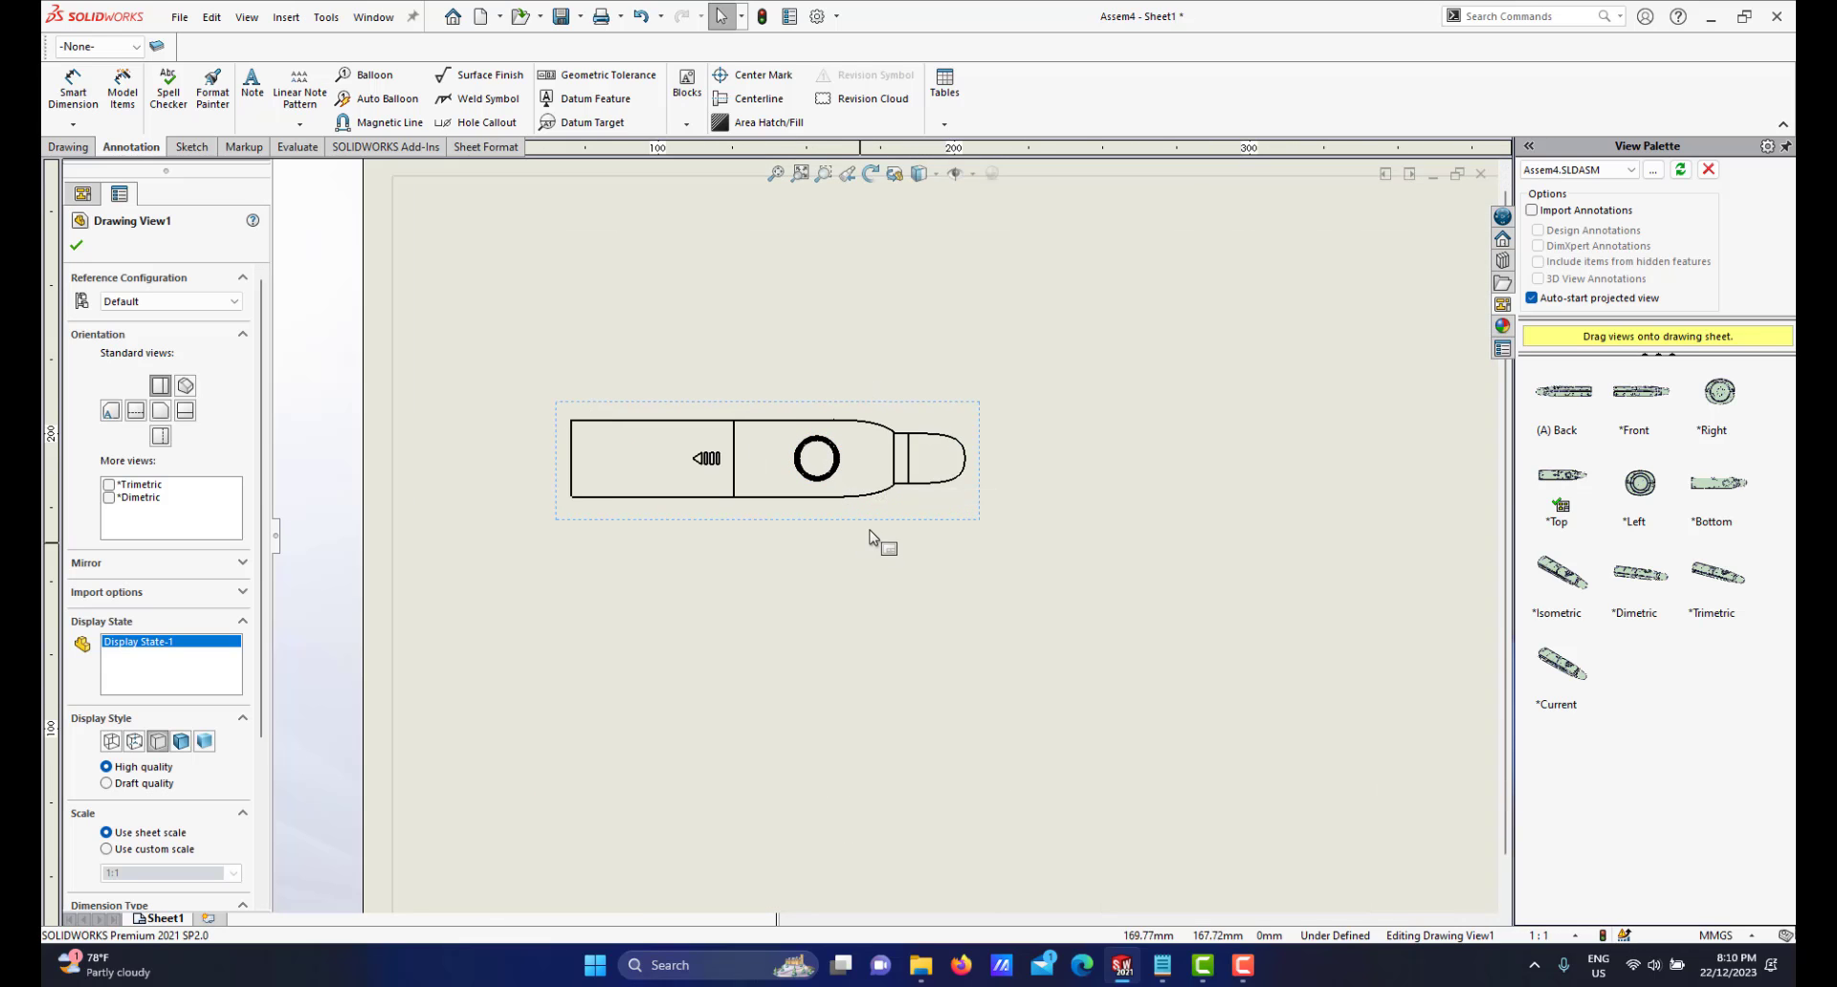
scroll(893, 494, "down", 2)
scroll(895, 493, "up", 1)
scroll(890, 498, "down", 3)
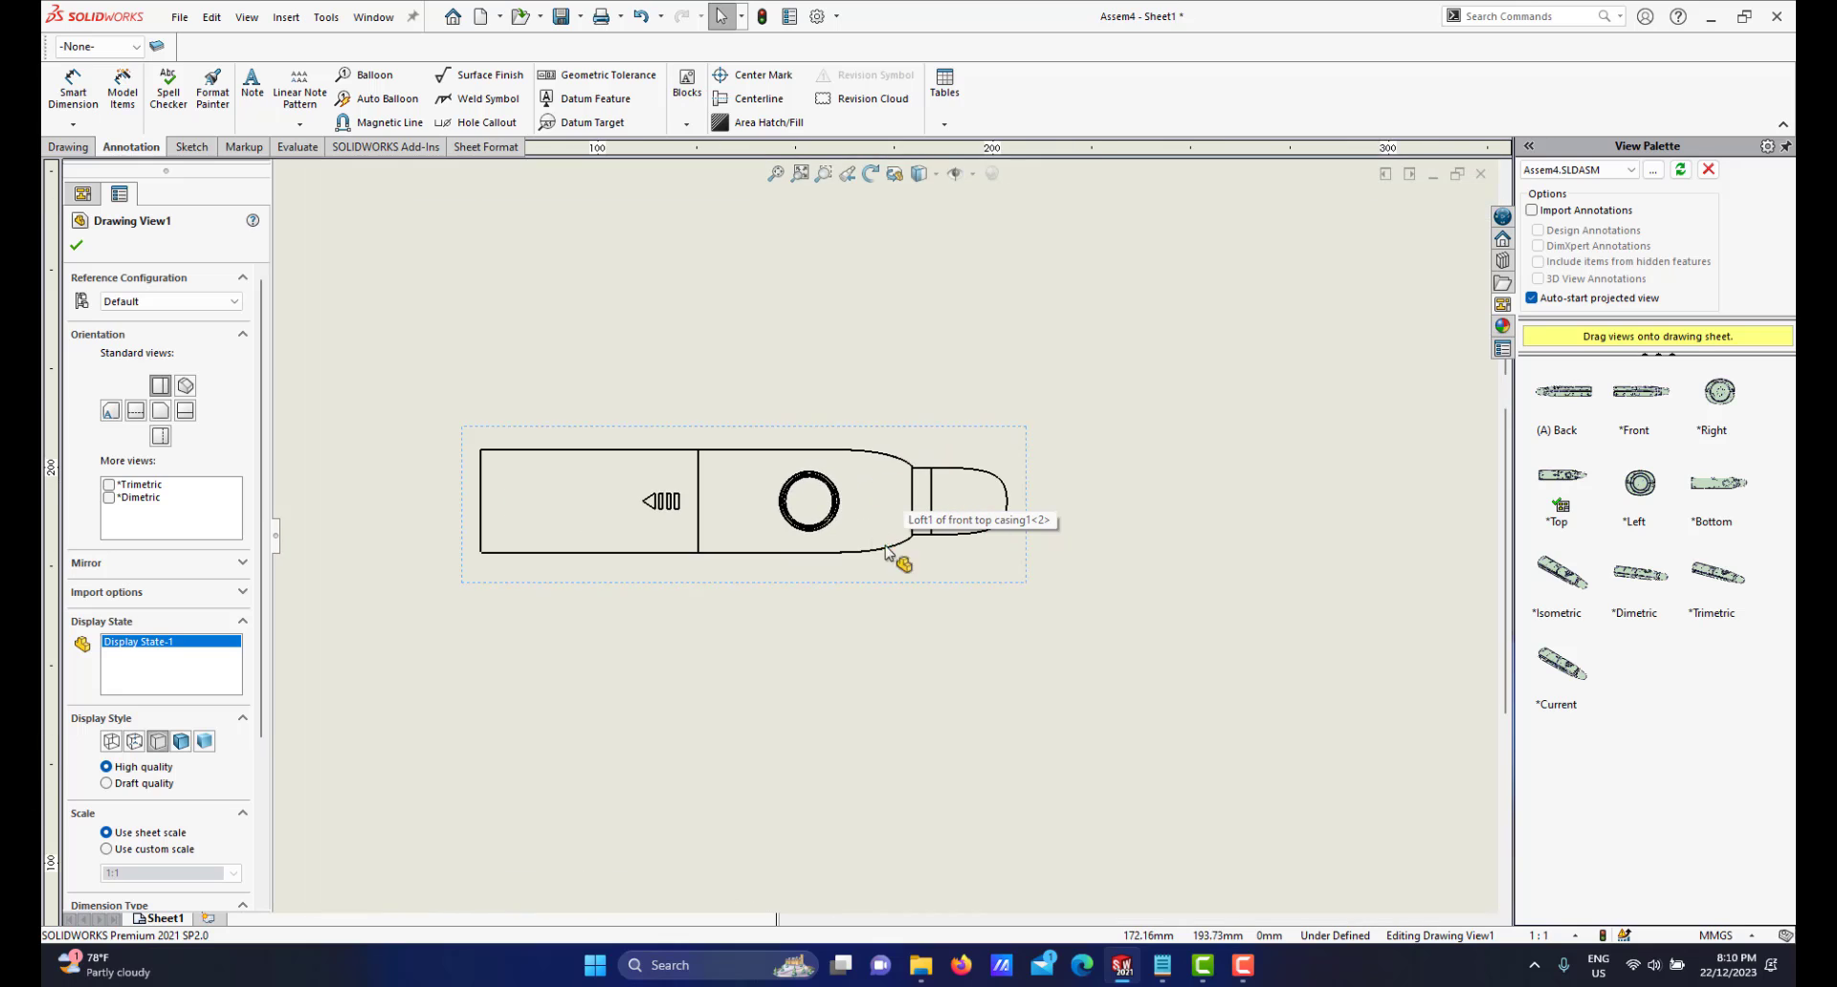
scroll(866, 560, "up", 1)
scroll(847, 555, "up", 2)
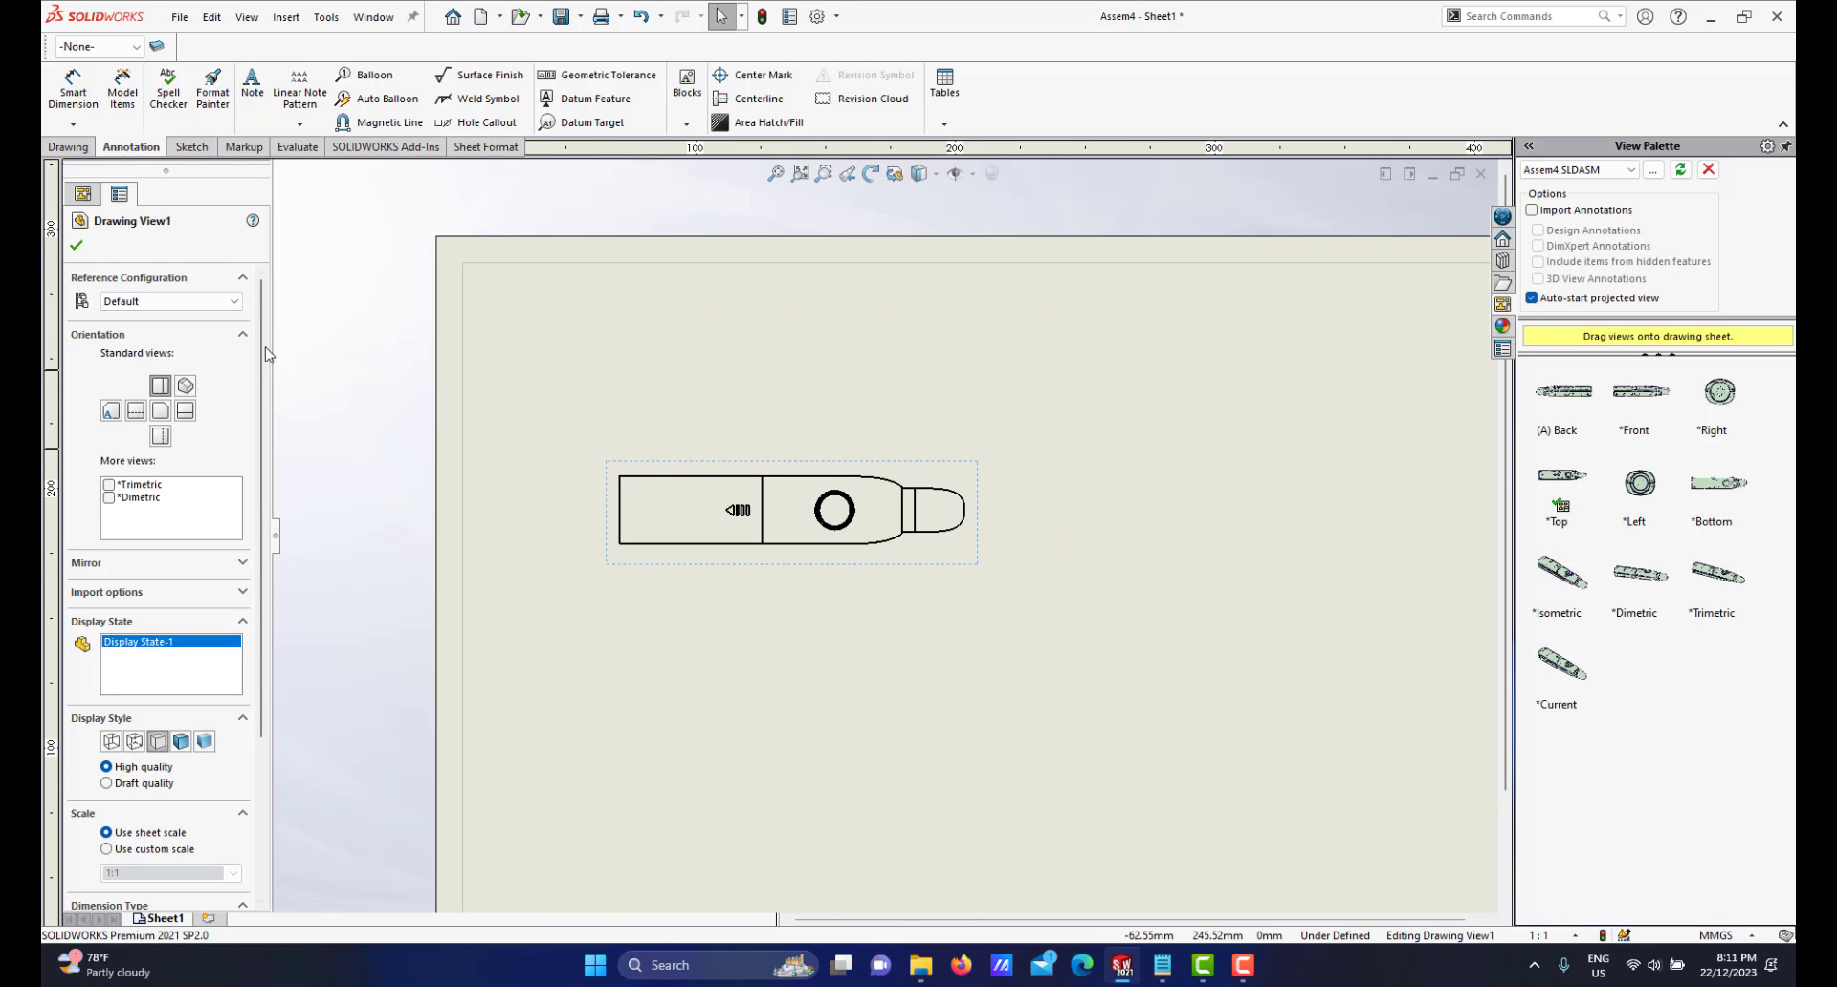
Switch the top view to a custom scale, set it to 2:1, and accept the view properties
scroll(192, 431, "down", 3)
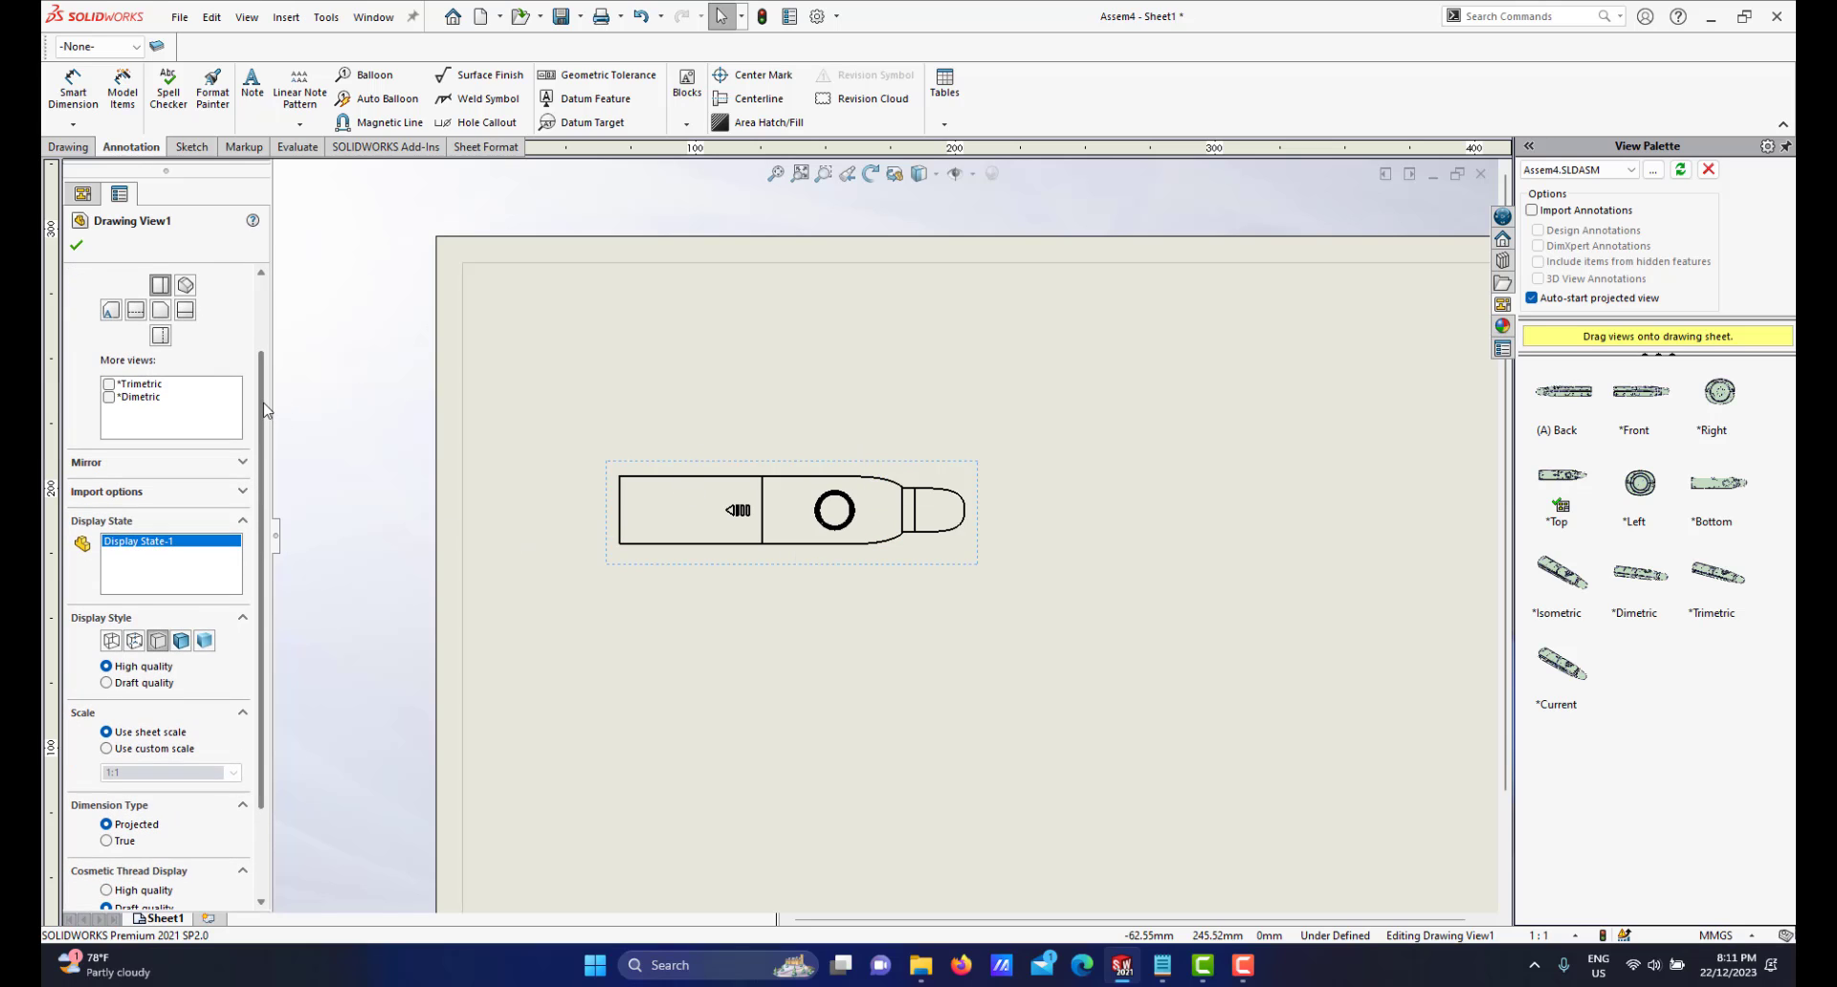
scroll(266, 412, "down", 4)
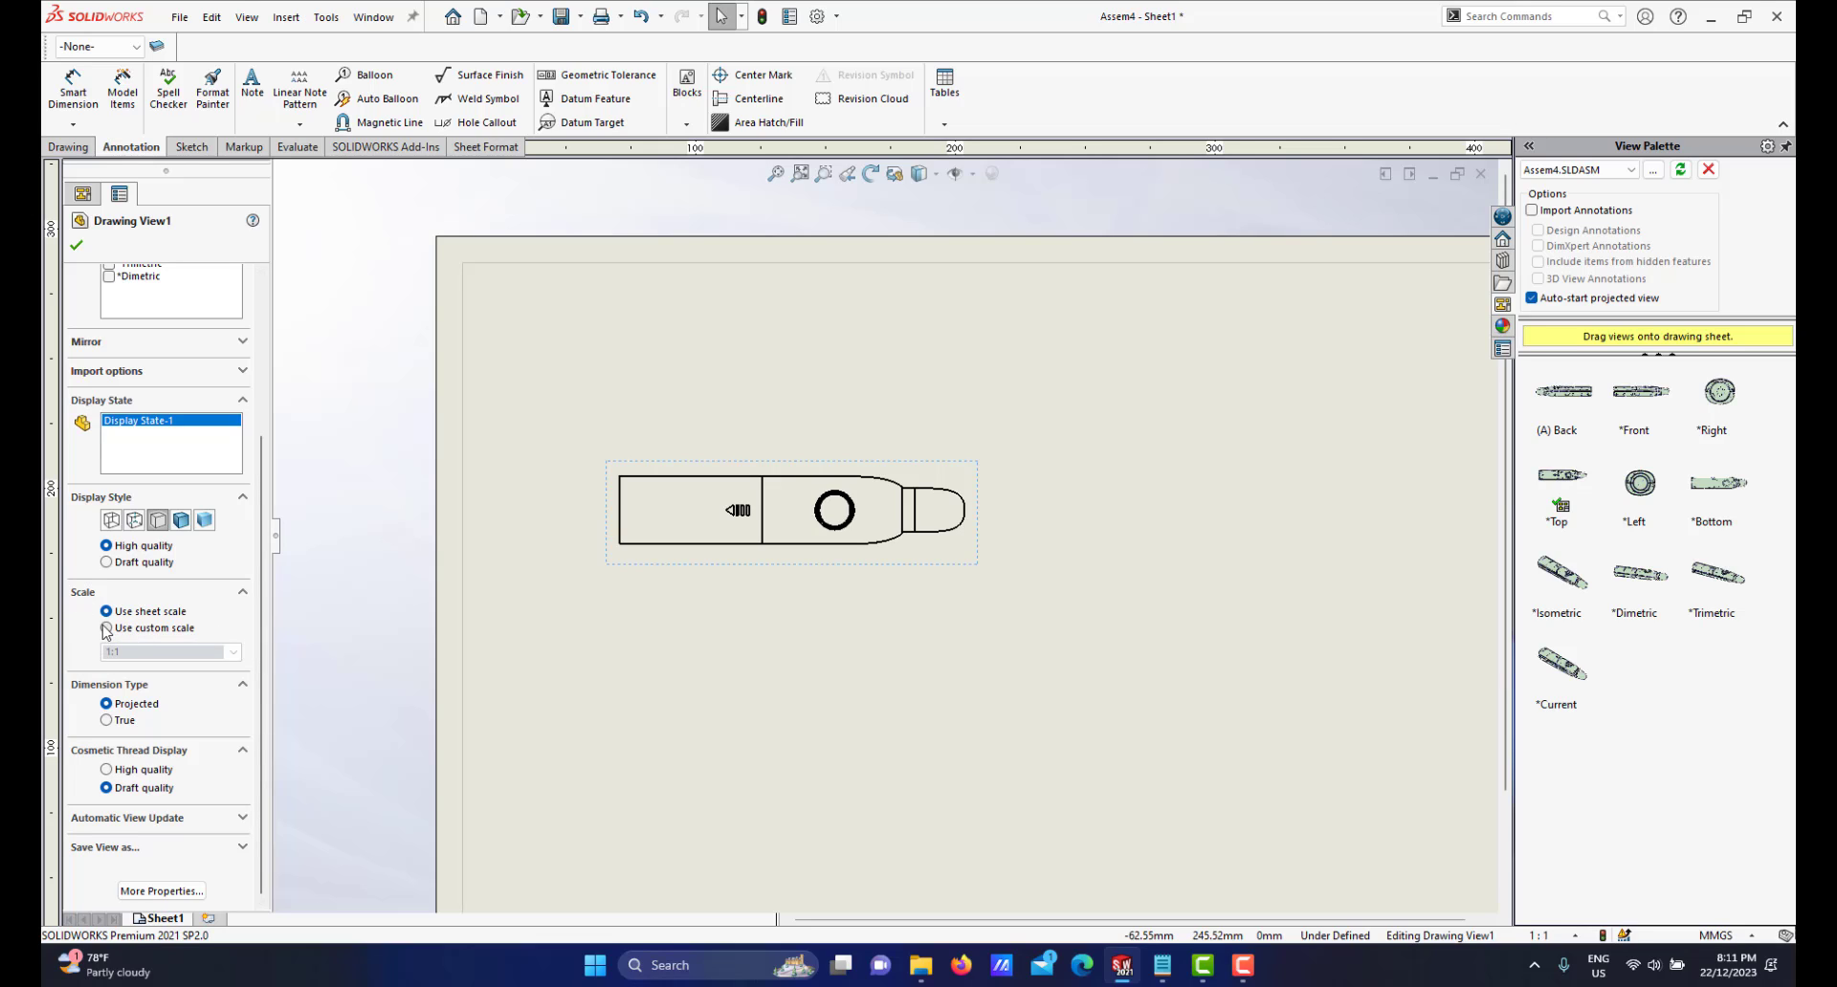
left_click(106, 628)
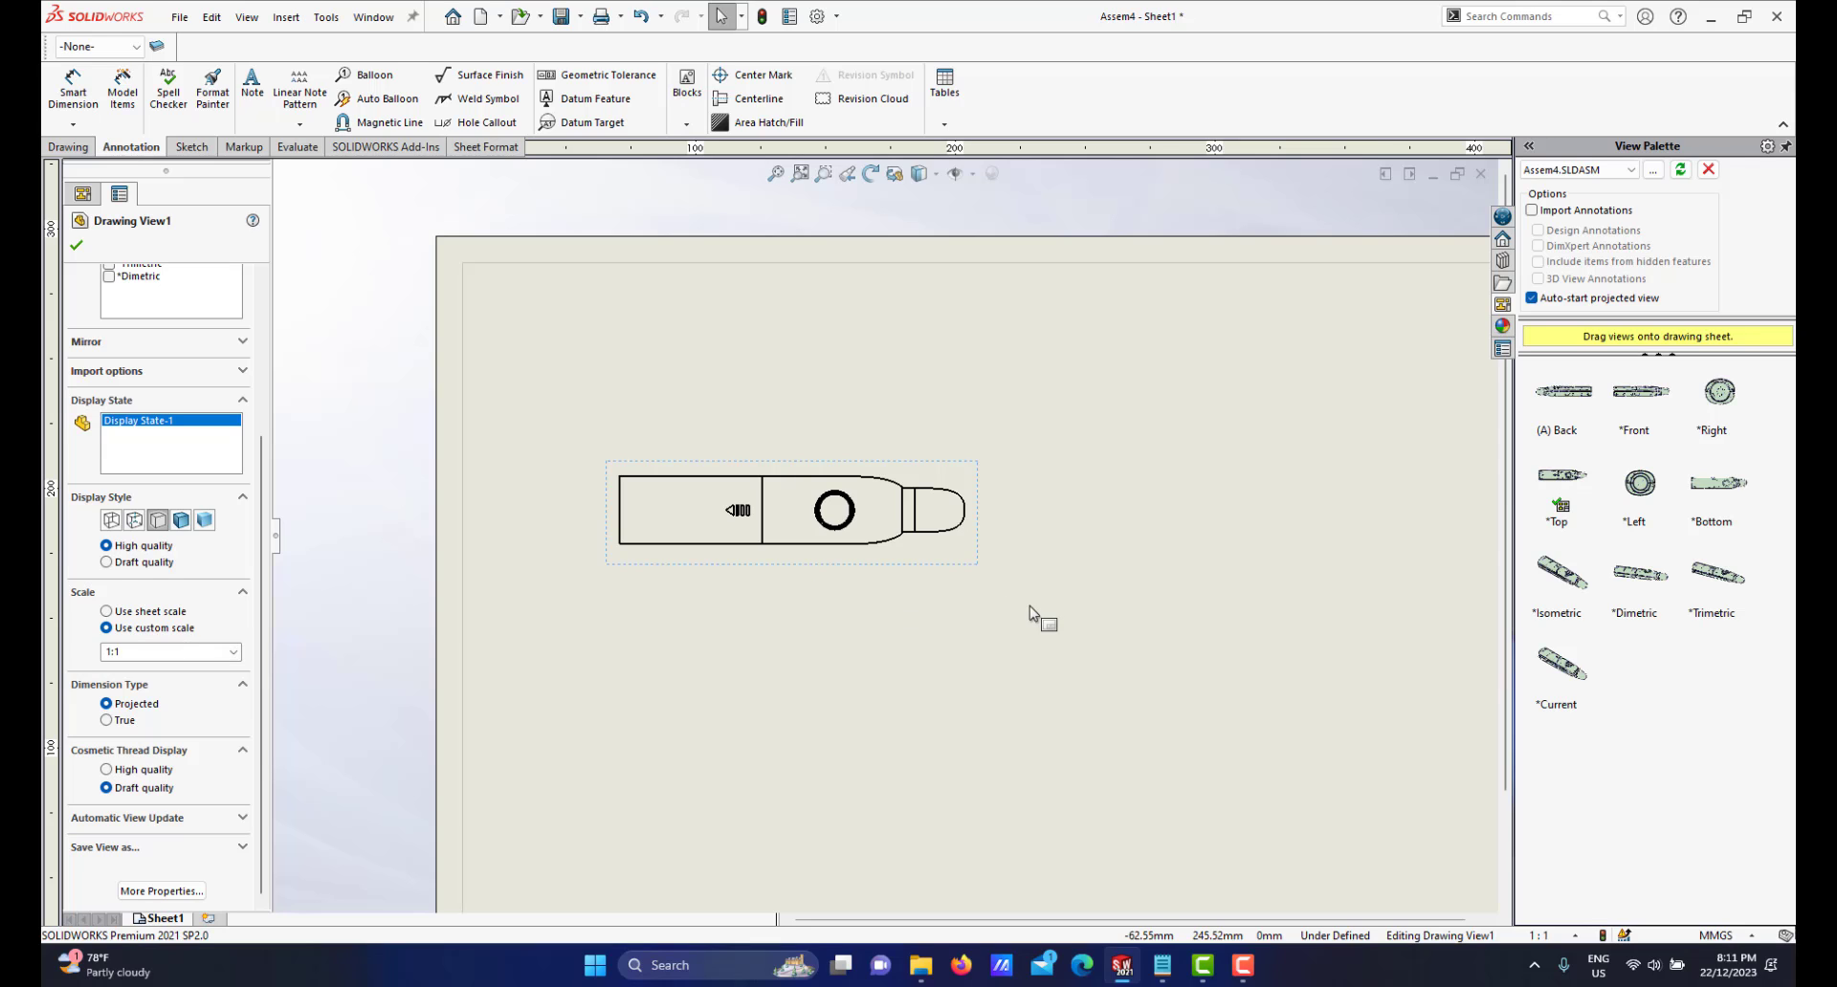
scroll(880, 615, "up", 2)
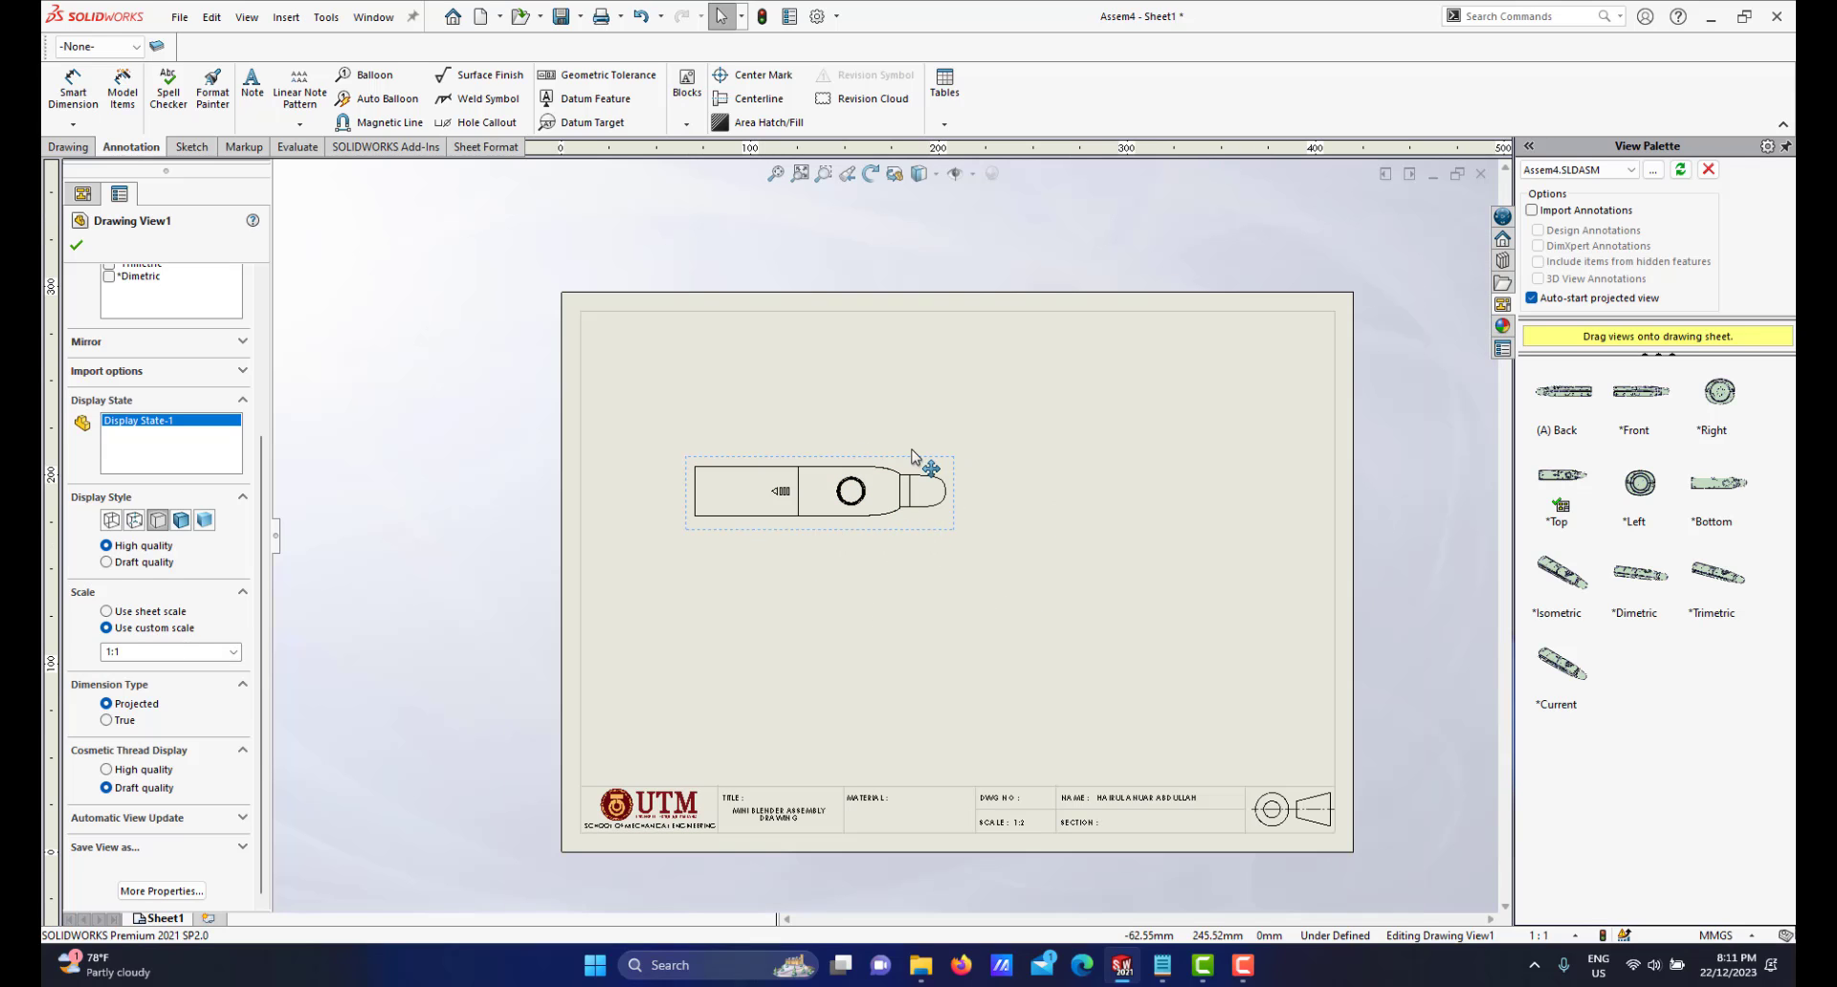
scroll(900, 471, "down", 1)
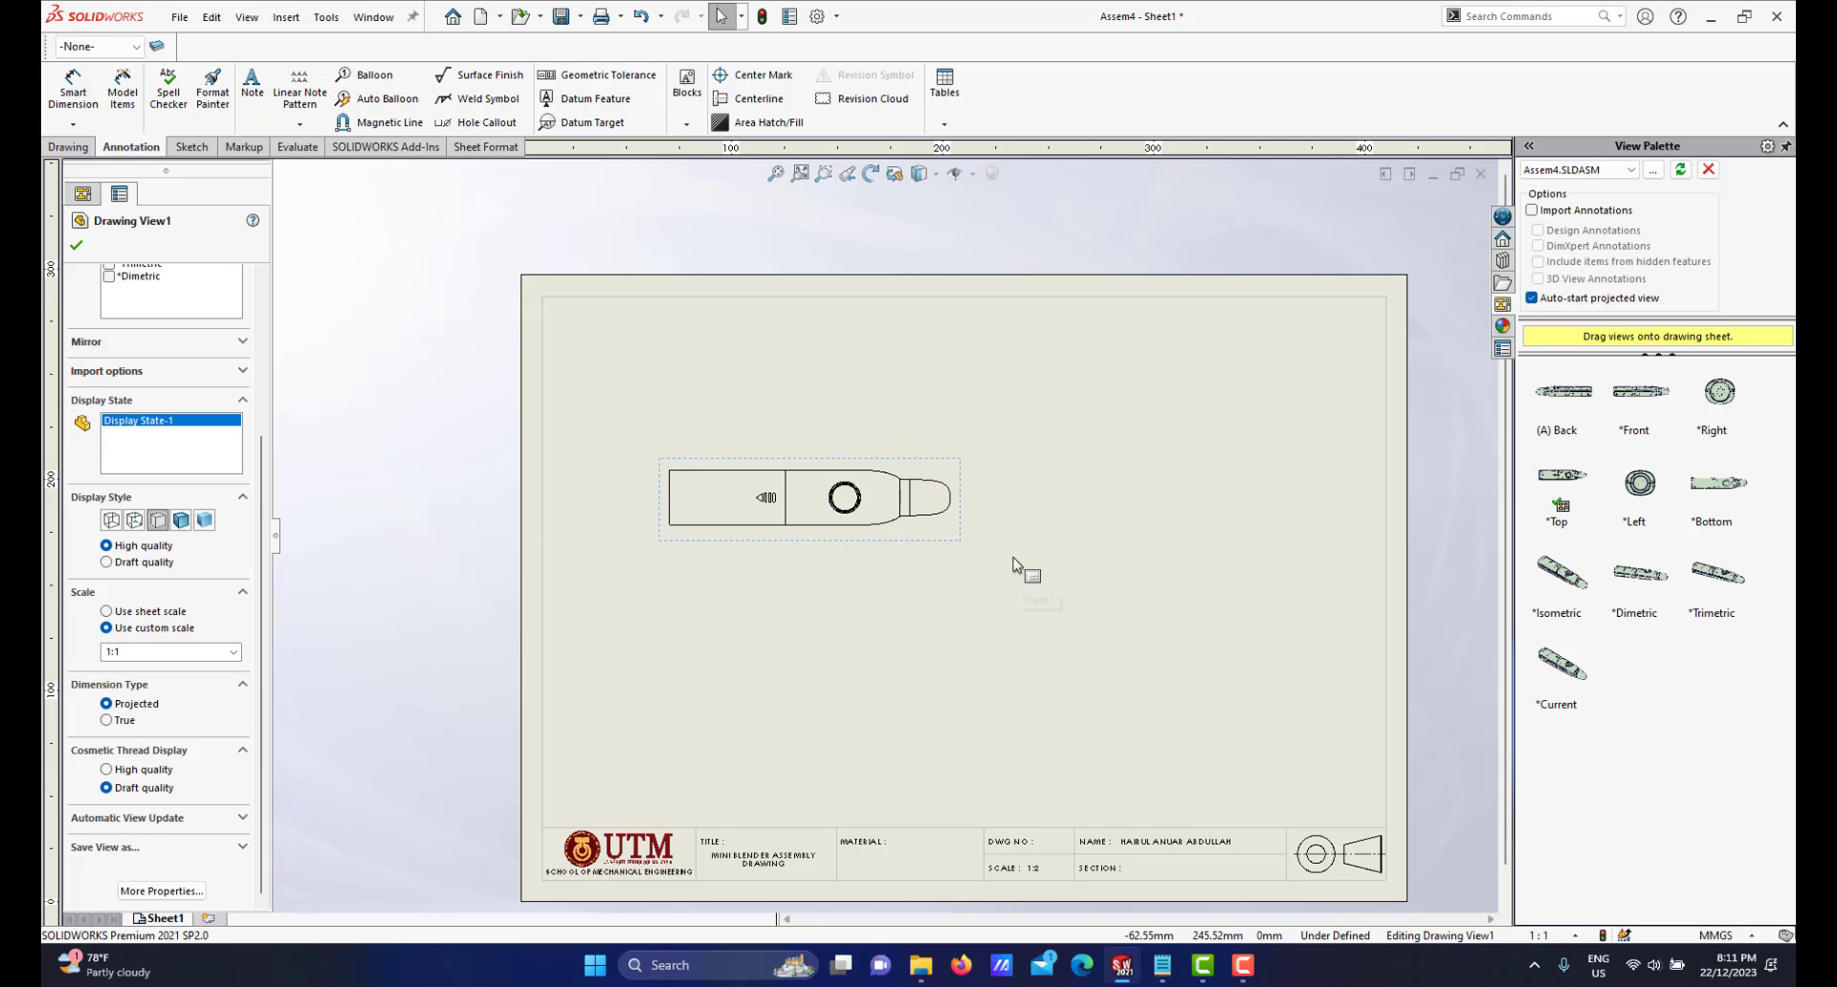
scroll(948, 541, "down", 1)
scroll(947, 612, "up", 1)
scroll(940, 529, "down", 1)
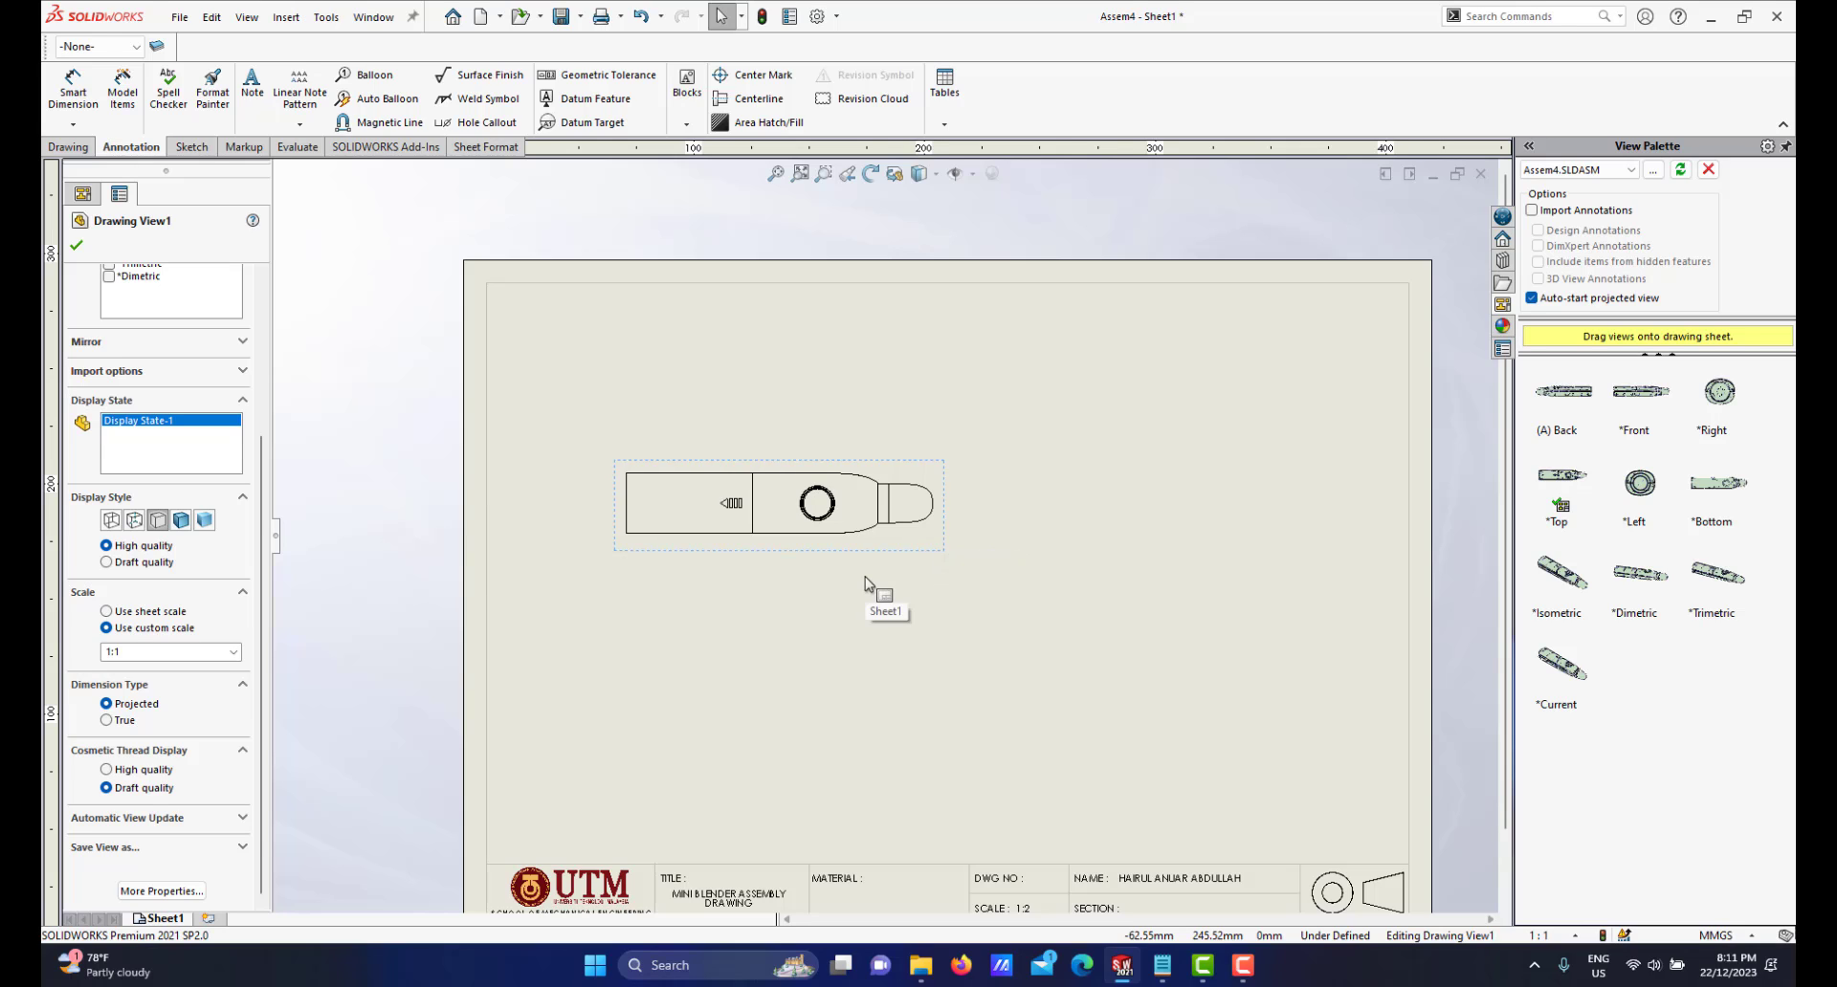
scroll(865, 582, "up", 2)
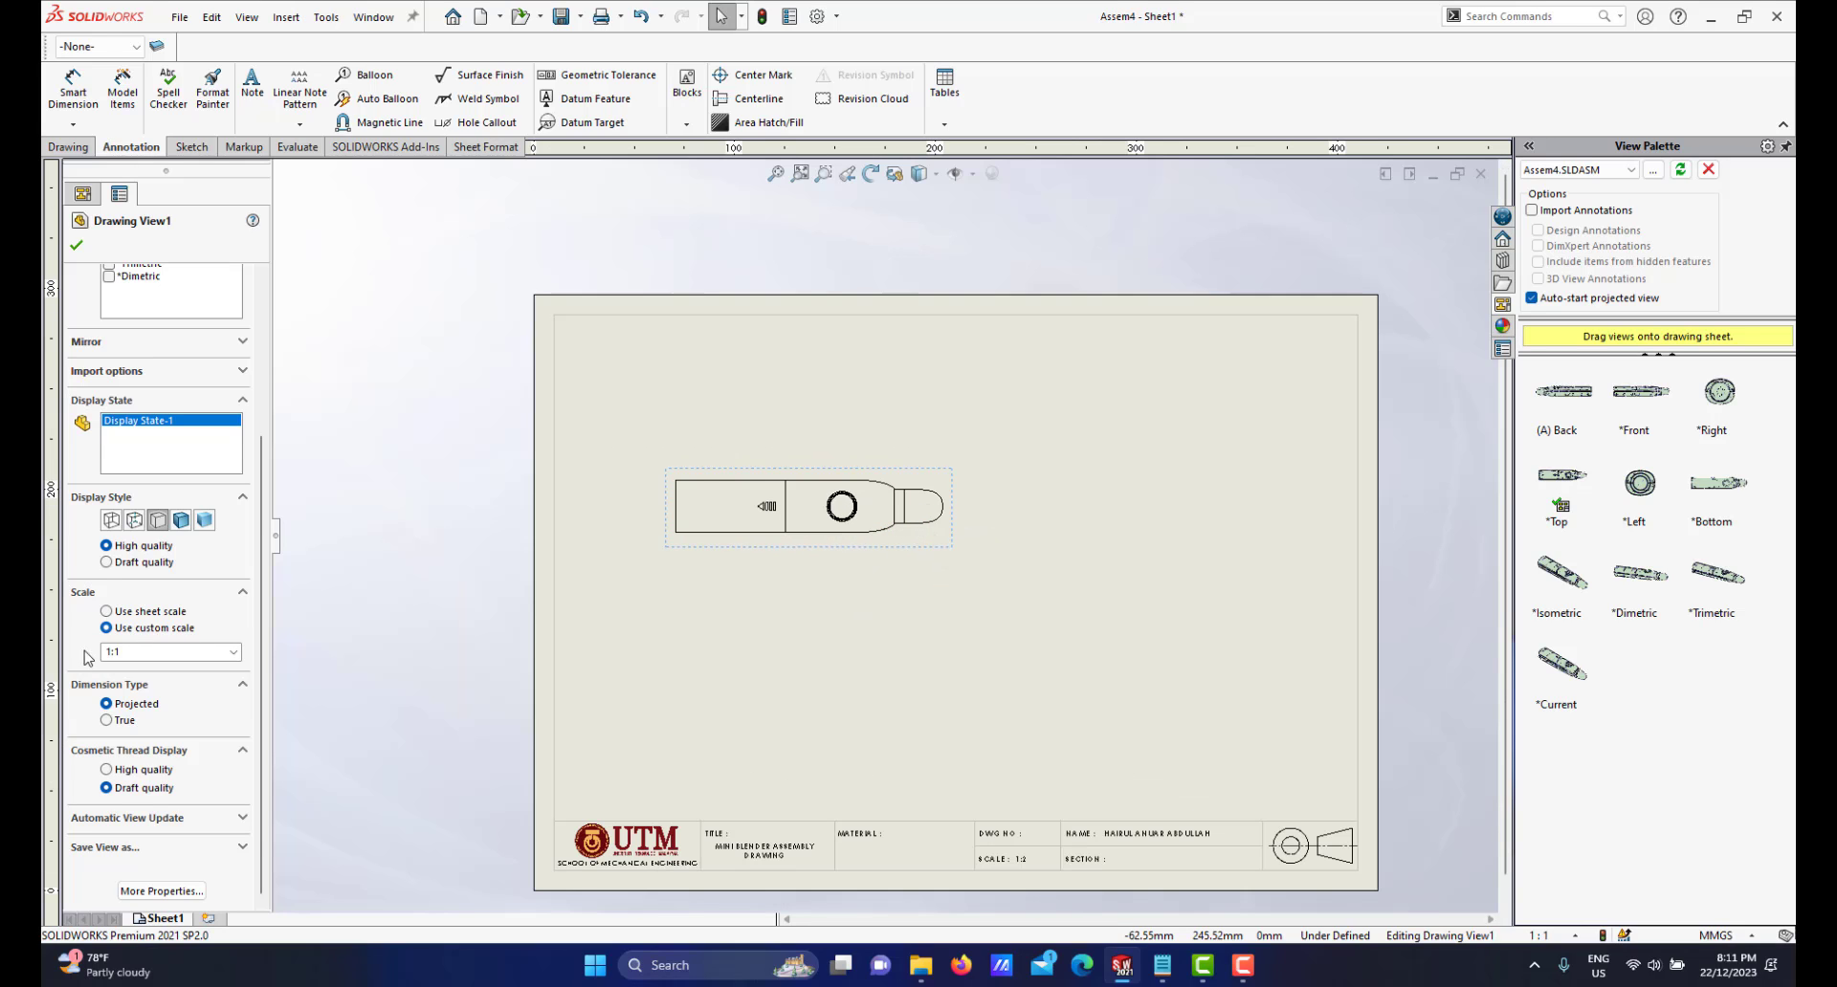
left_click(233, 652)
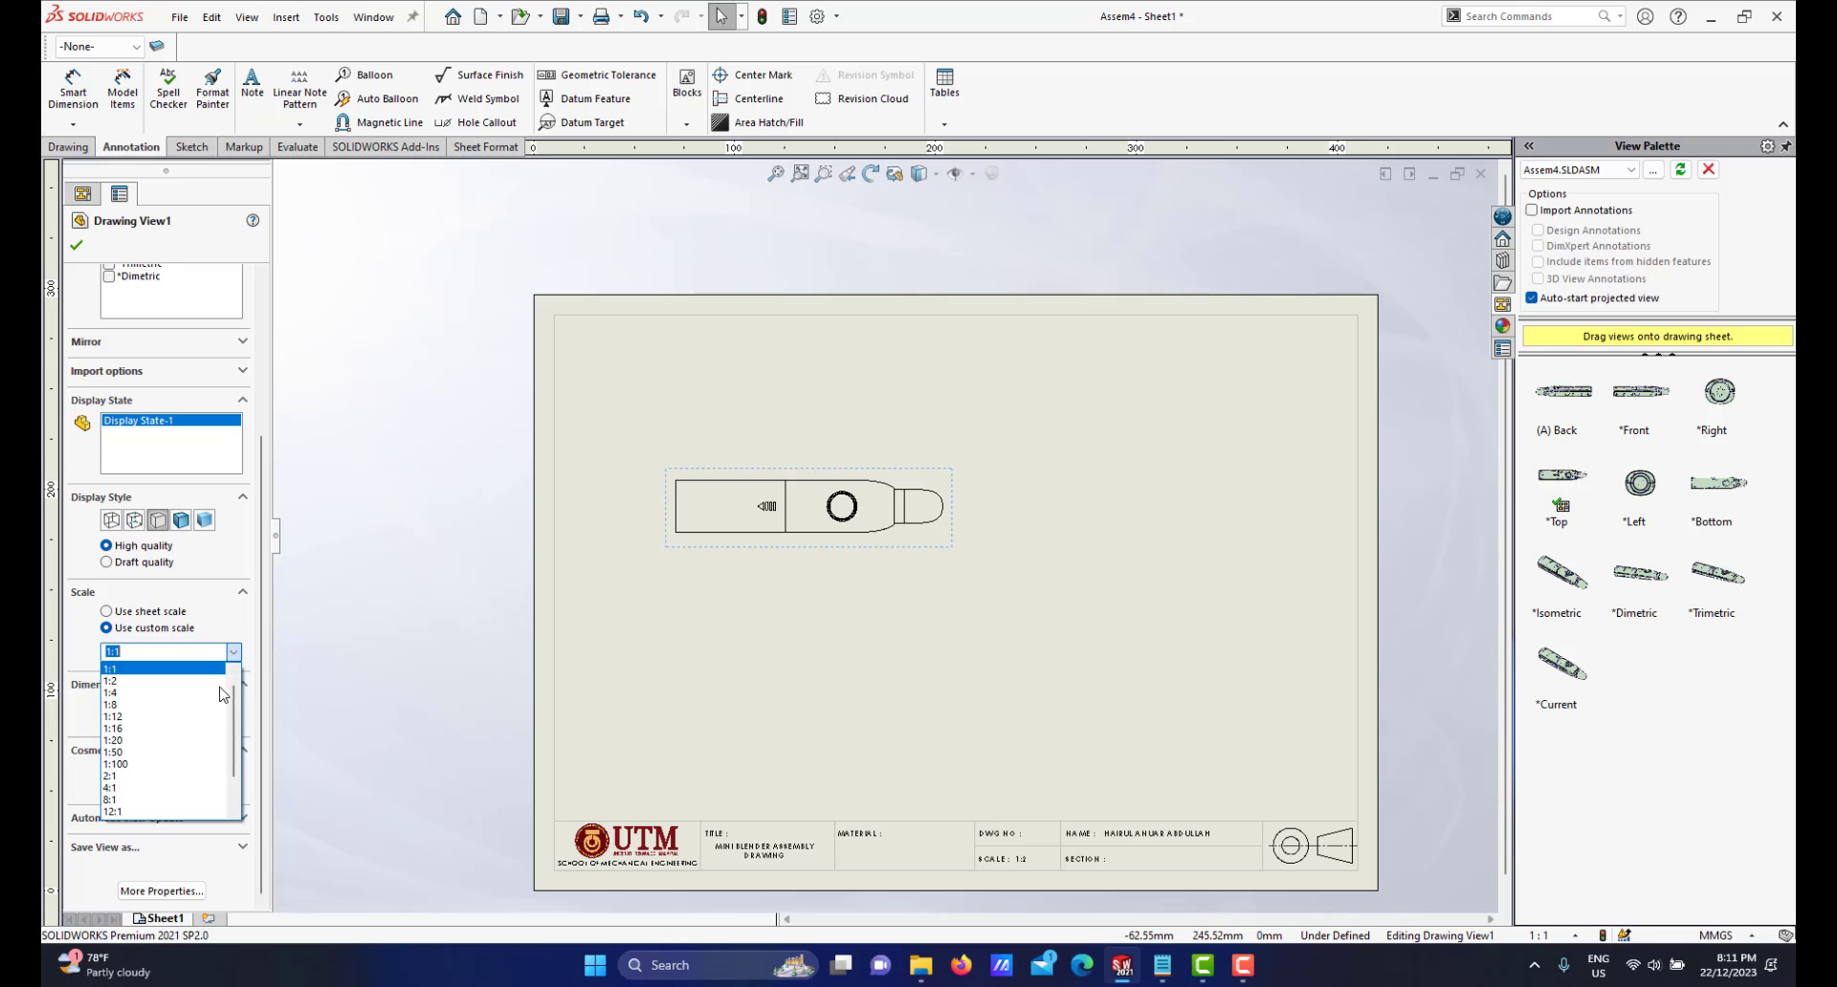
left_click(111, 776)
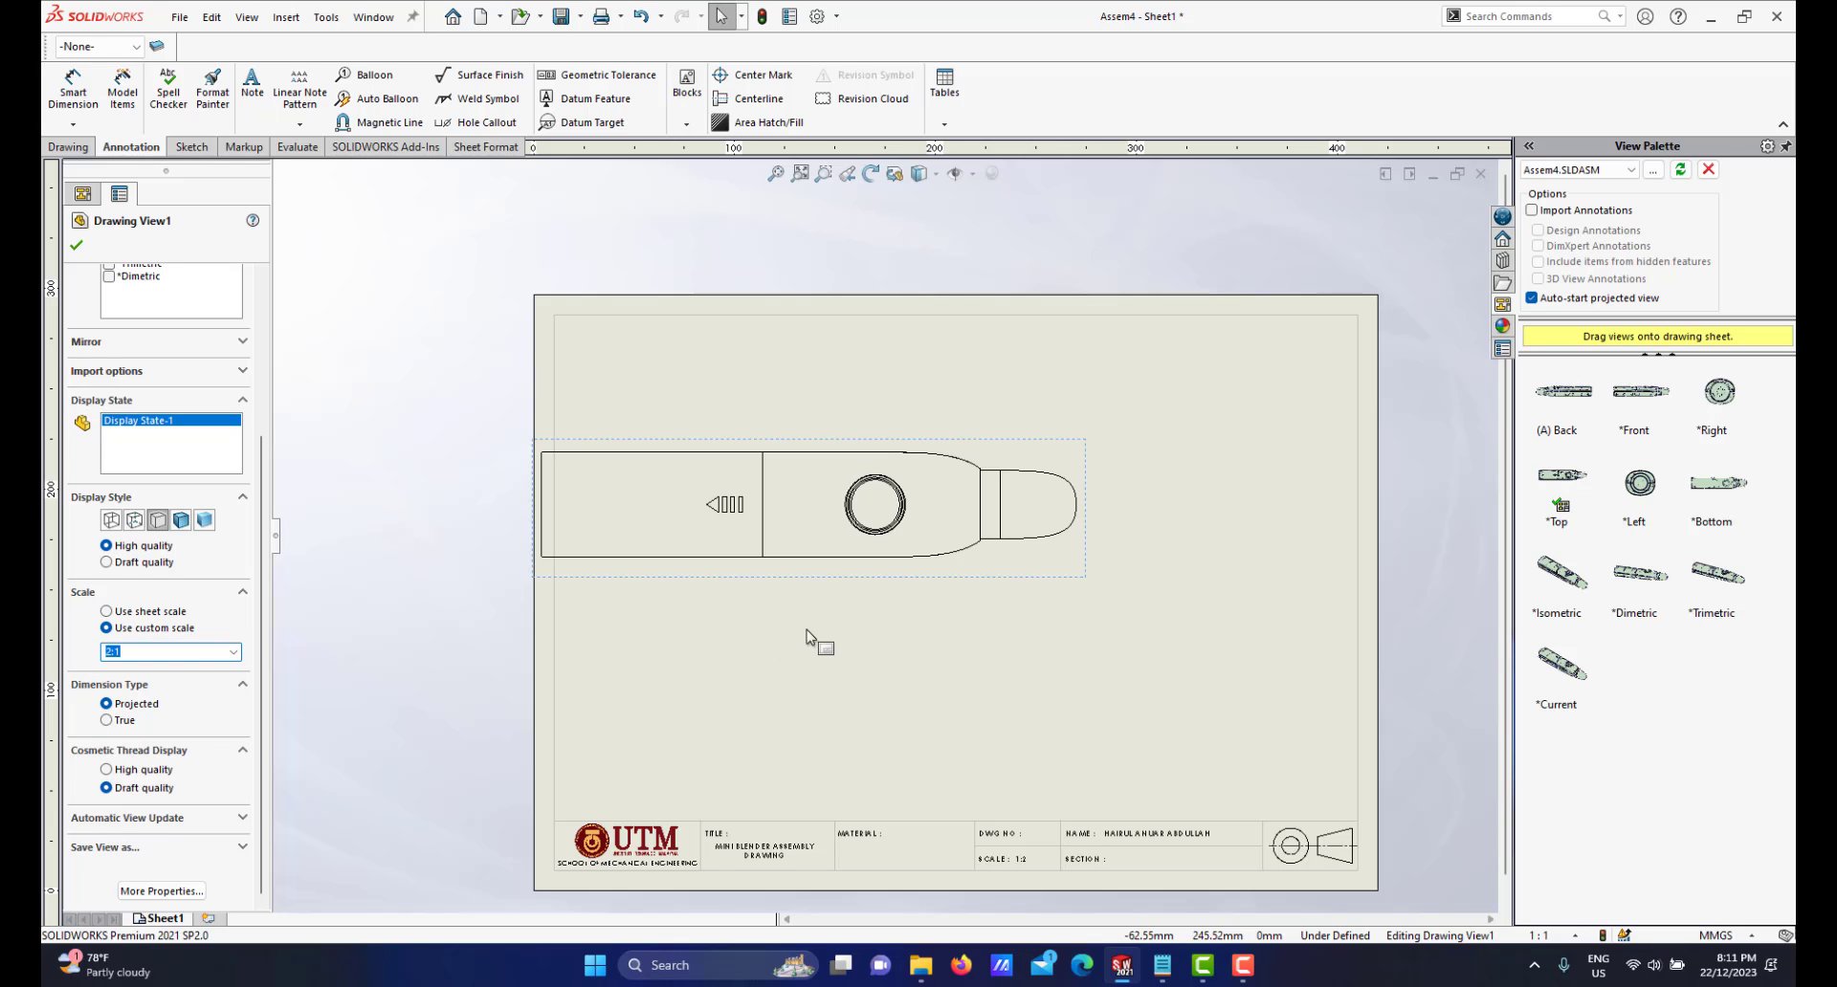
key("z")
left_click(77, 248)
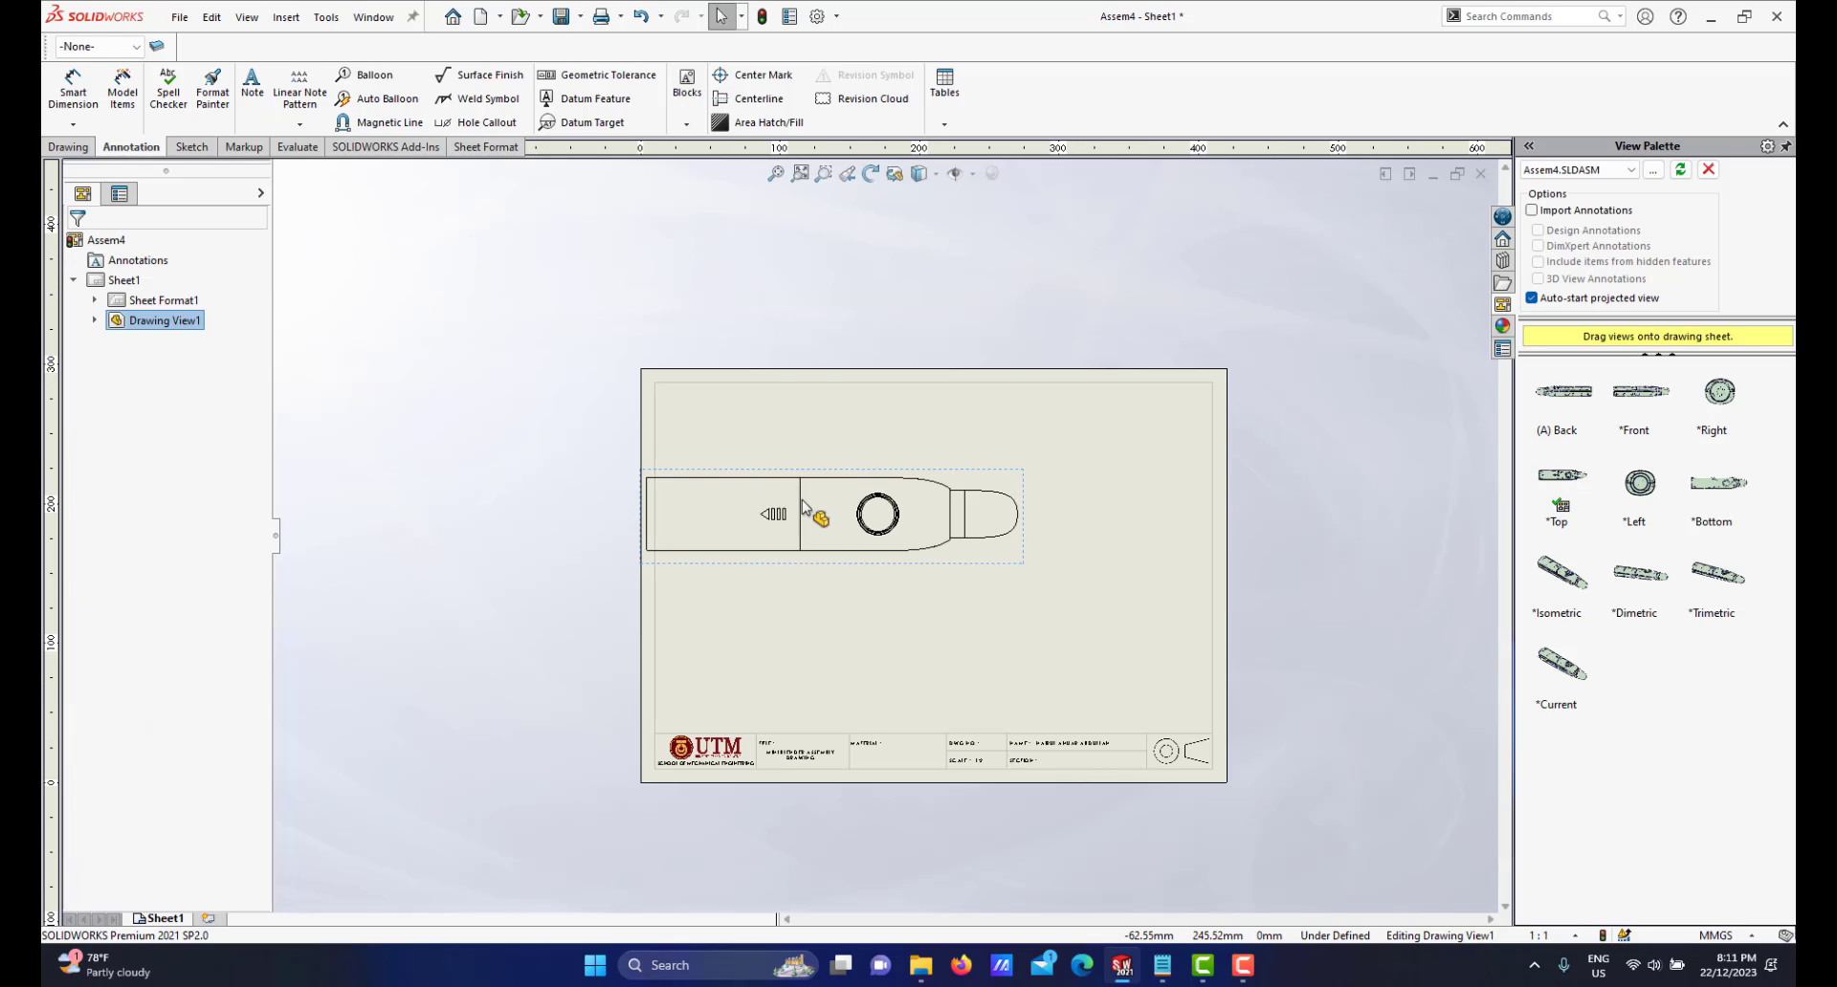
Move the enlarged top view right so that it lies fully inside the sheet border
mouse_move(907, 464)
left_mouse_down()
mouse_move(938, 455)
mouse_move(931, 494)
left_mouse_up()
scroll(934, 560, "down", 2)
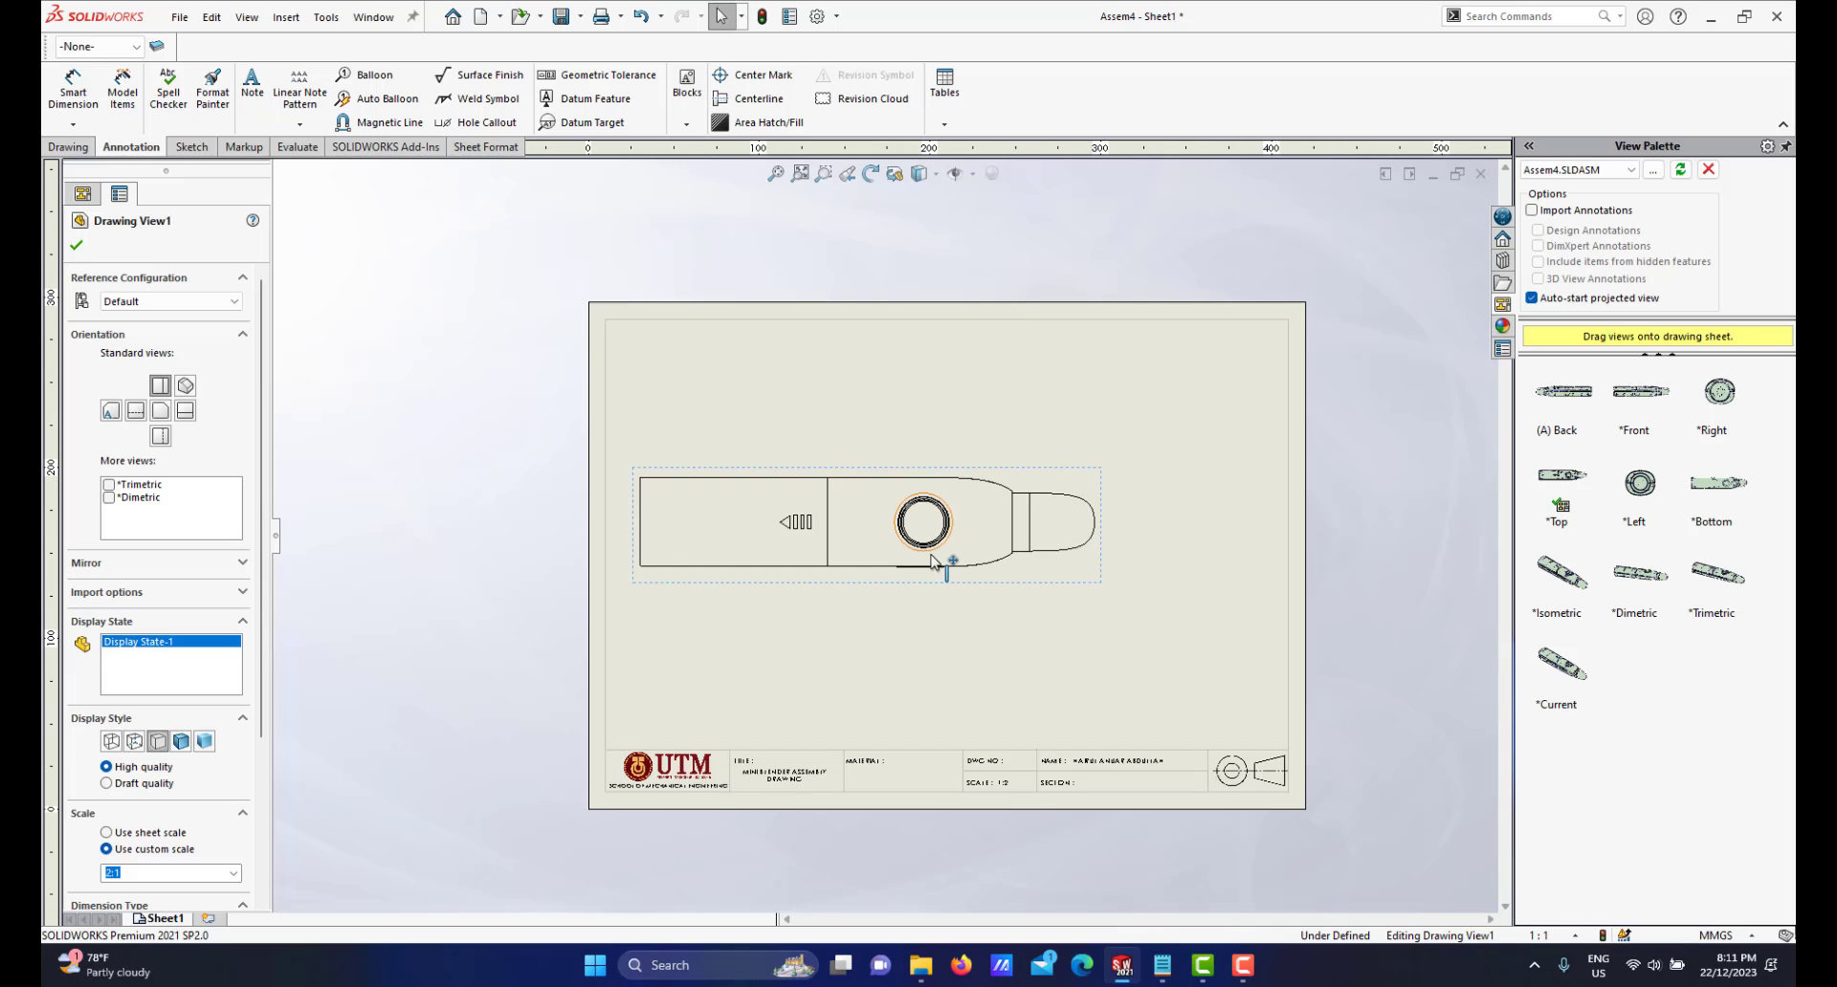
scroll(938, 565, "up", 2)
scroll(943, 570, "down", 1)
scroll(935, 466, "down", 1)
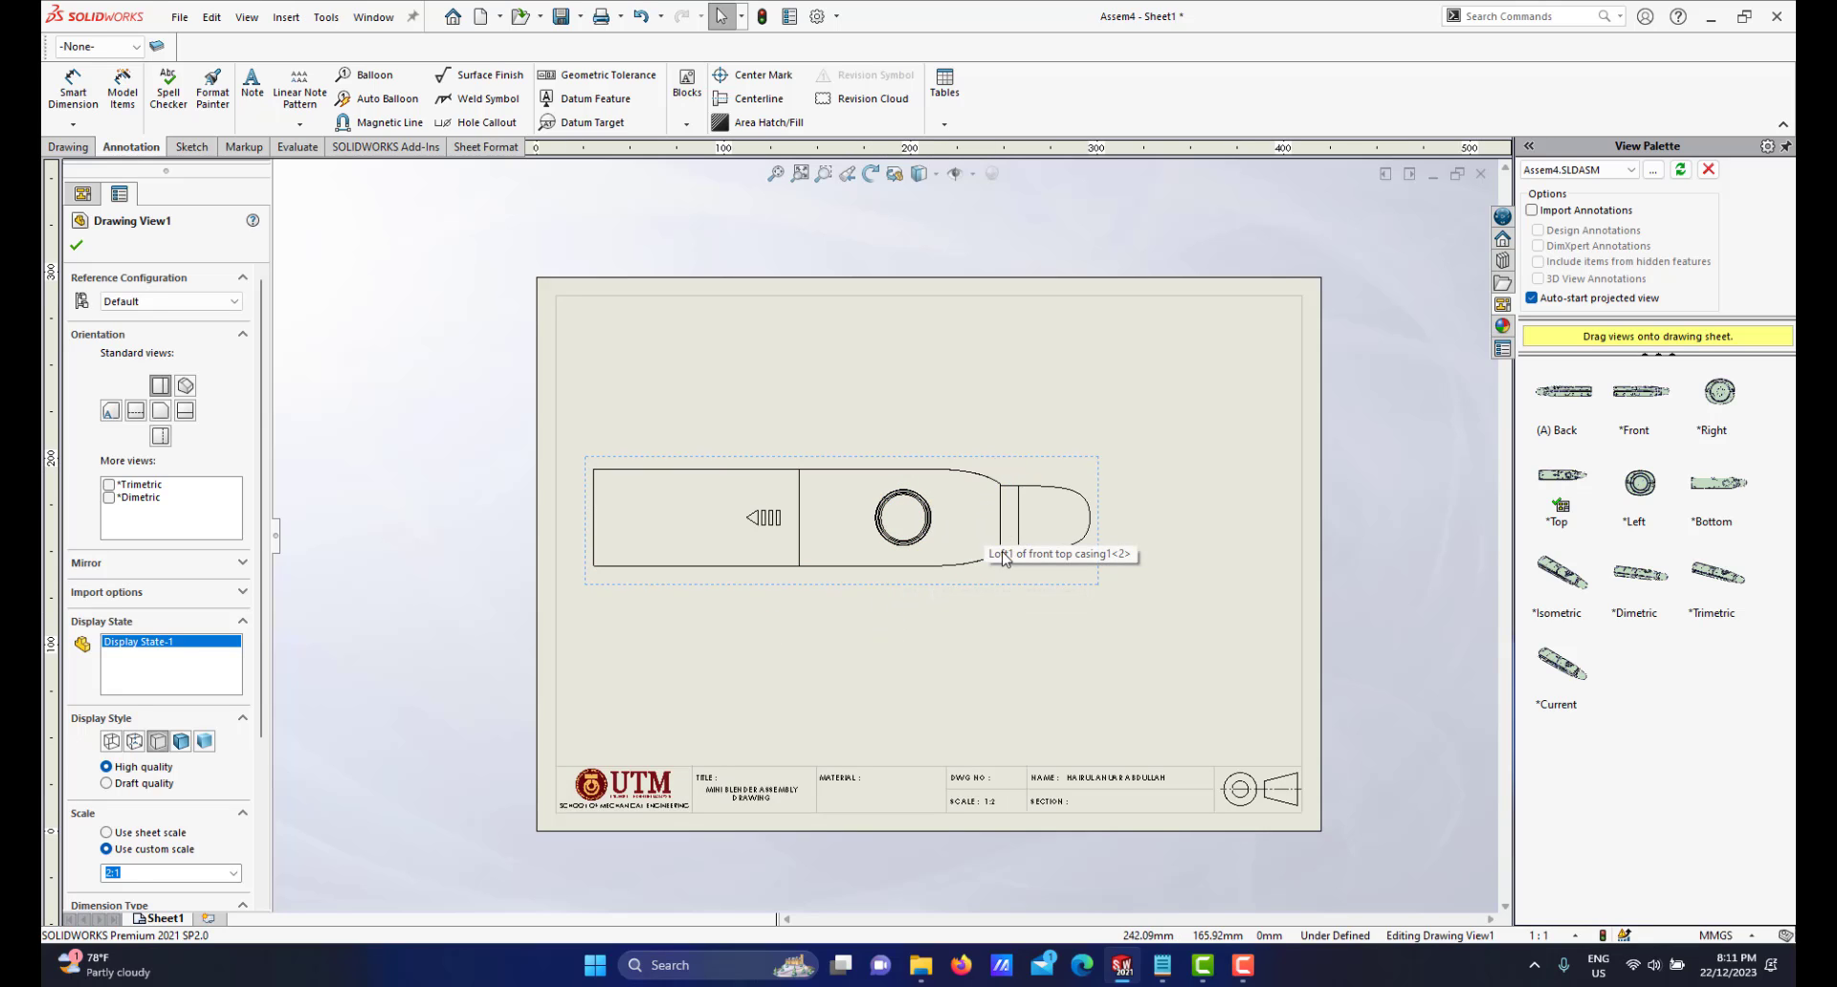
scroll(947, 564, "down", 2)
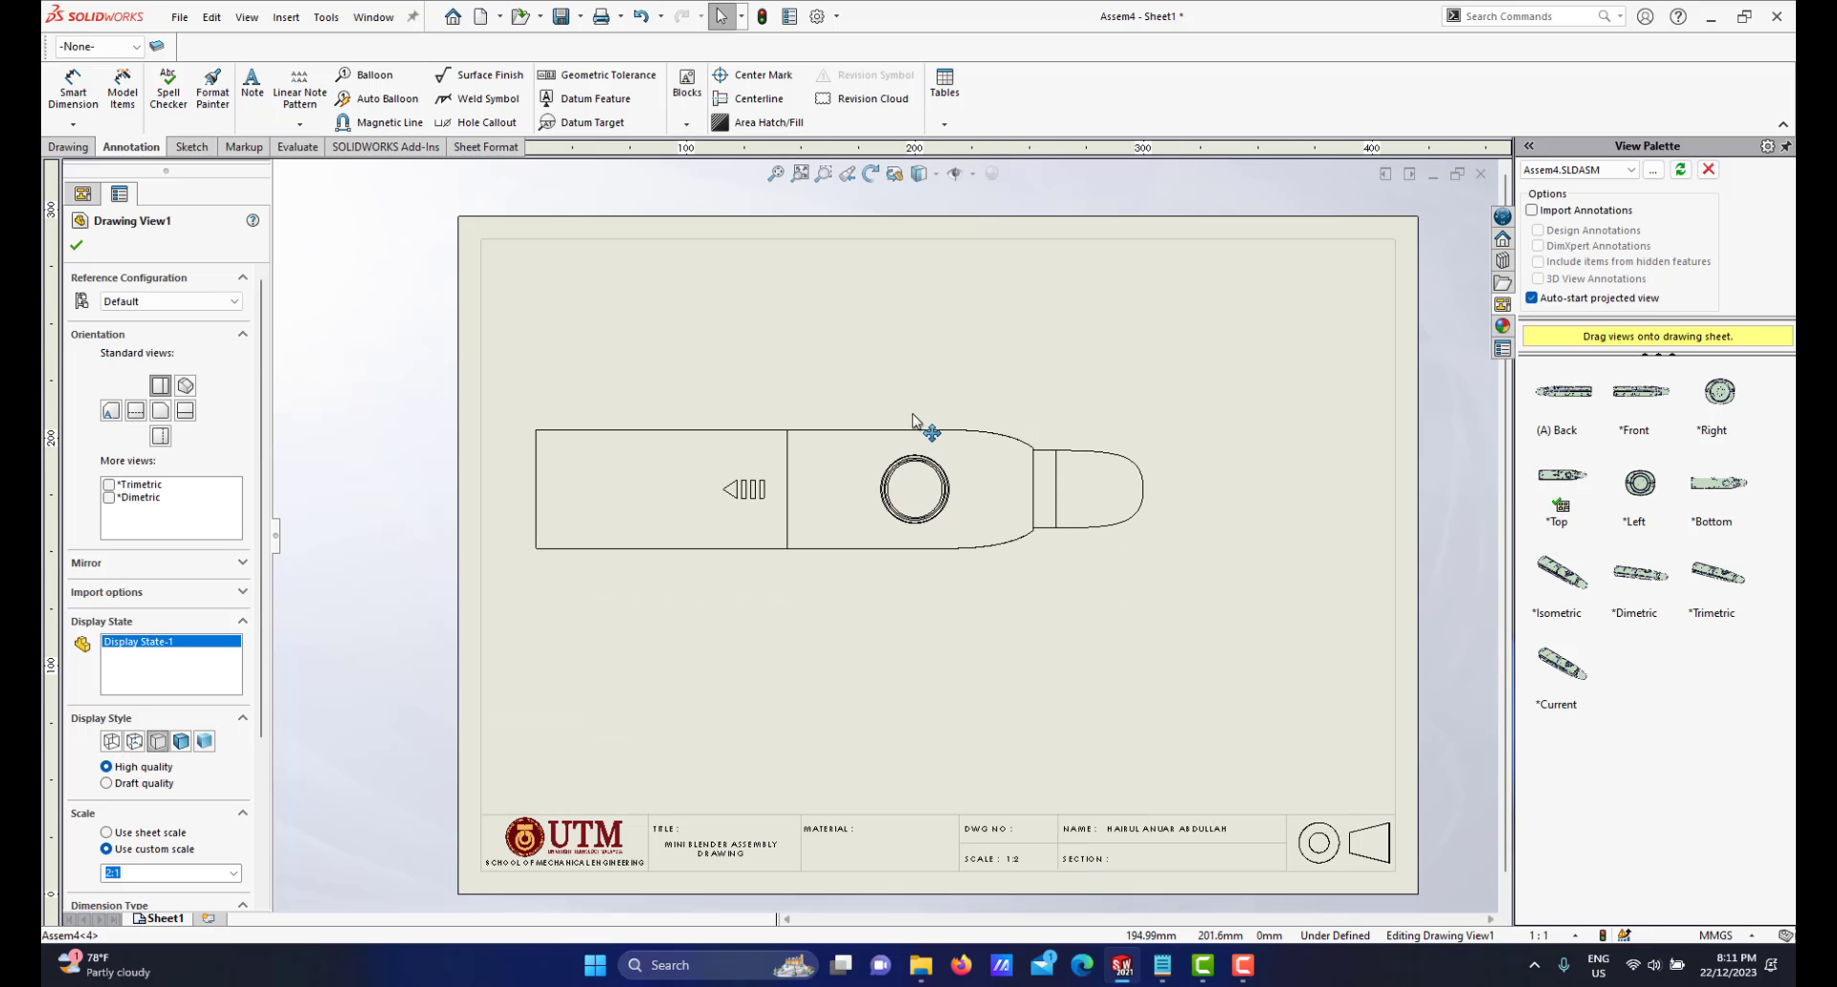
scroll(956, 510, "down", 1)
scroll(1038, 507, "down", 1)
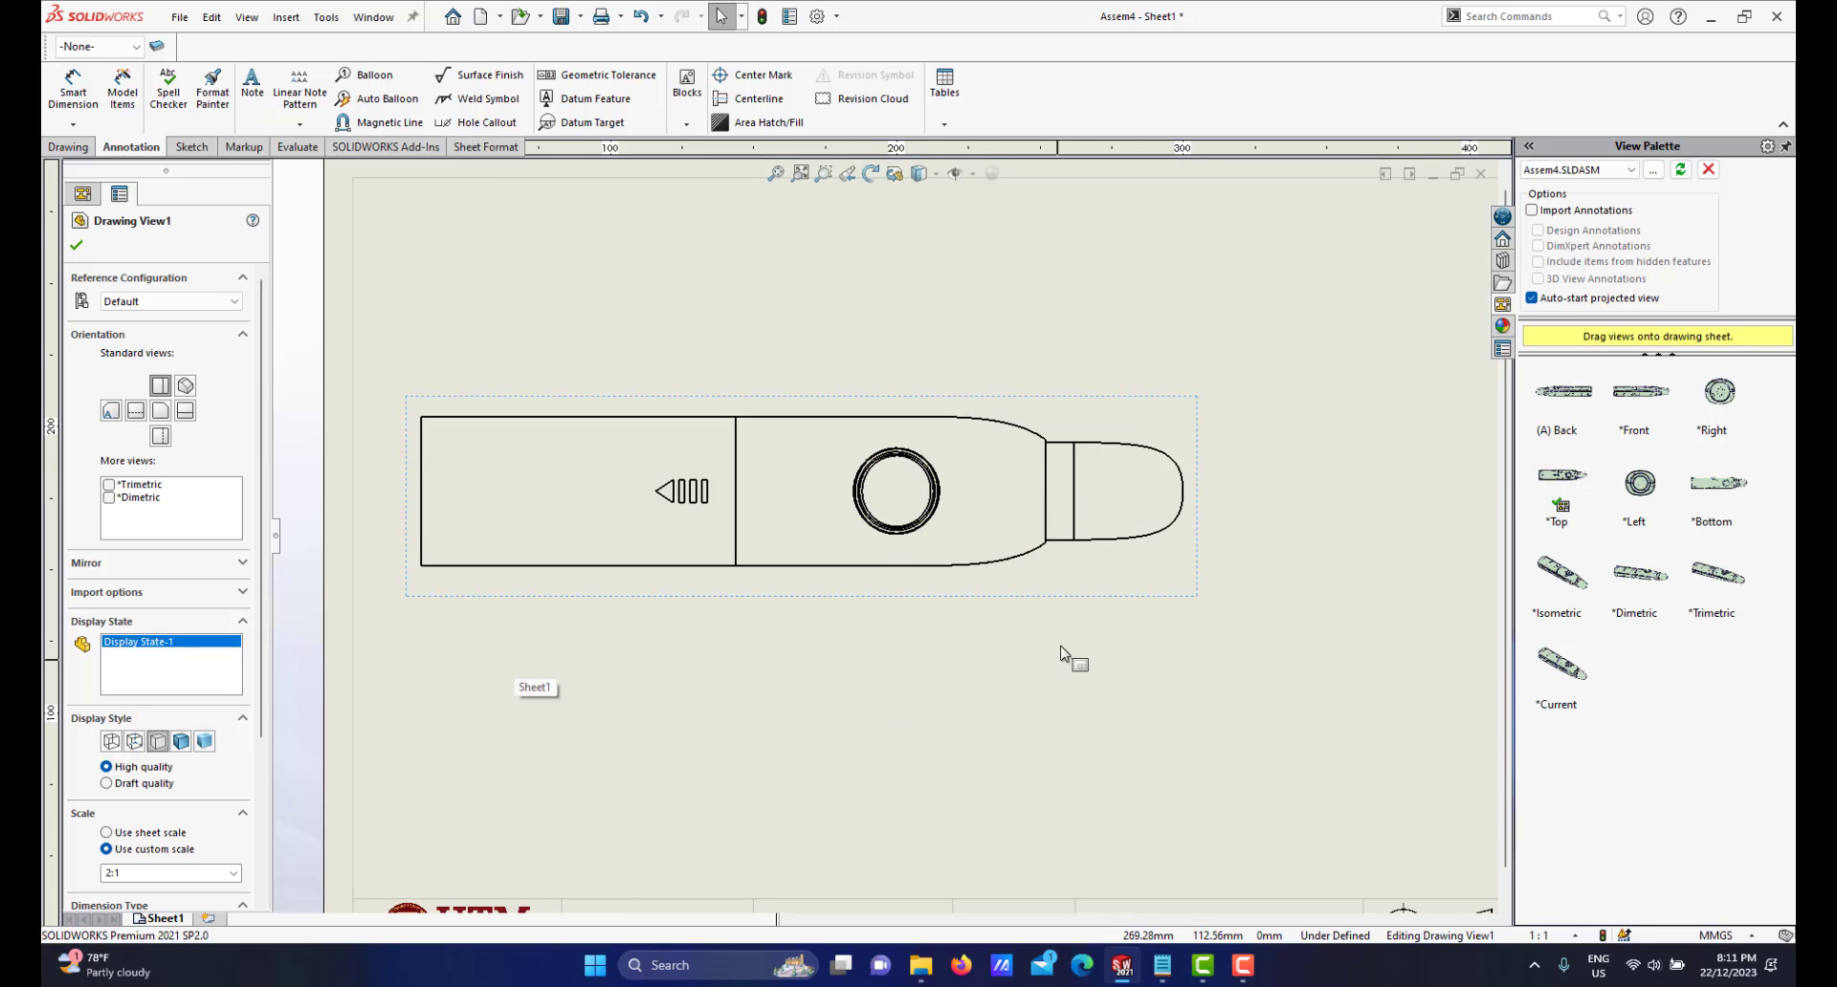
scroll(1062, 603, "up", 1)
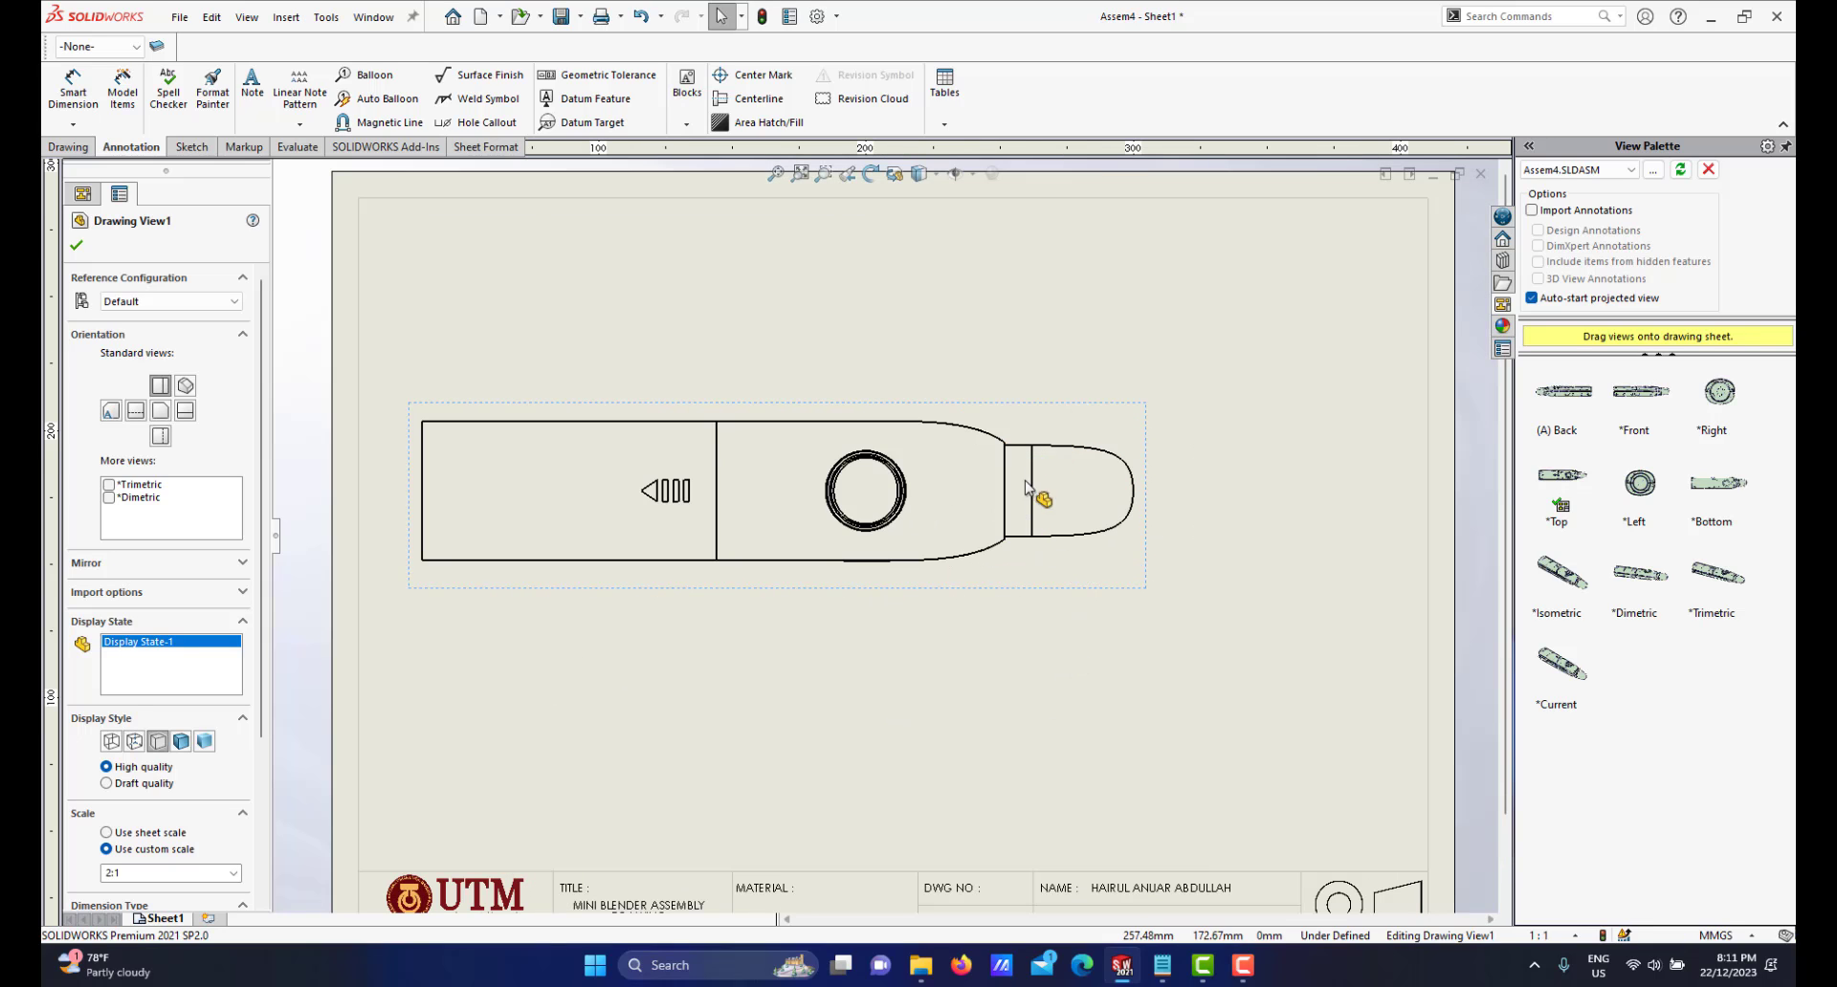
scroll(842, 488, "down", 1)
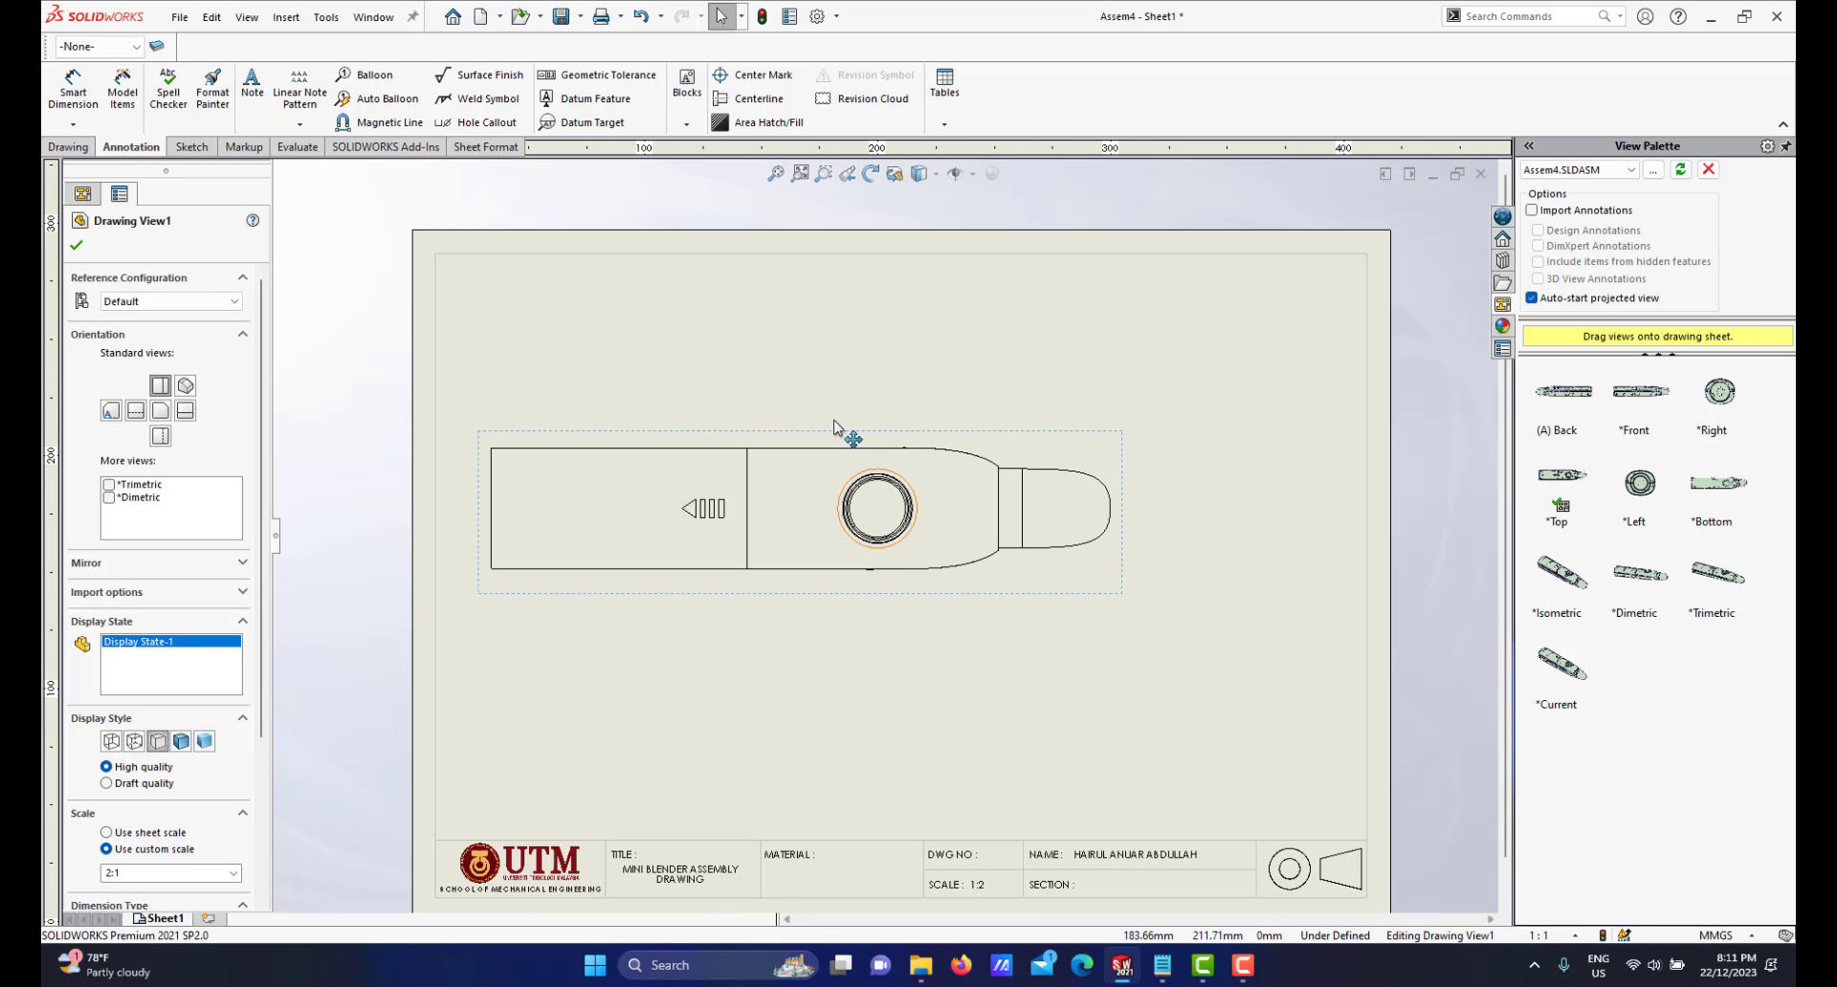
scroll(882, 532, "up", 1)
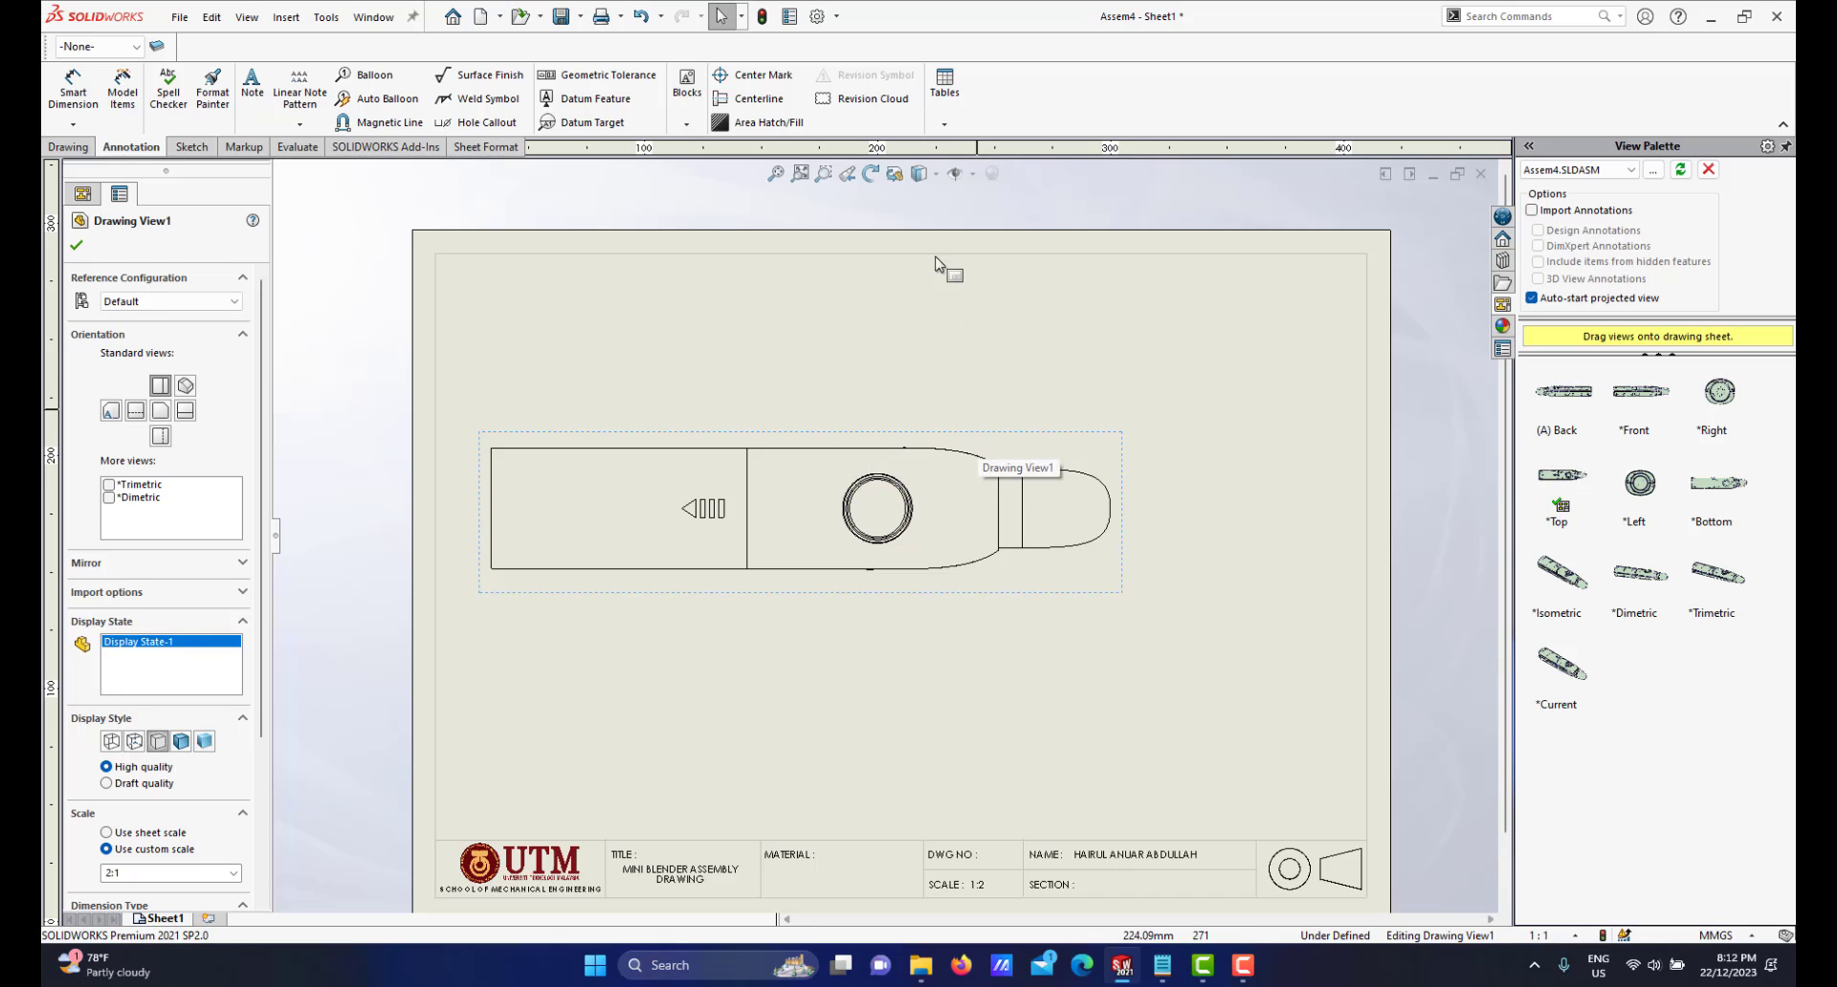
Switch the top view to the Hidden Lines Visible display style and examine the eraser's internal parts
left_click(935, 179)
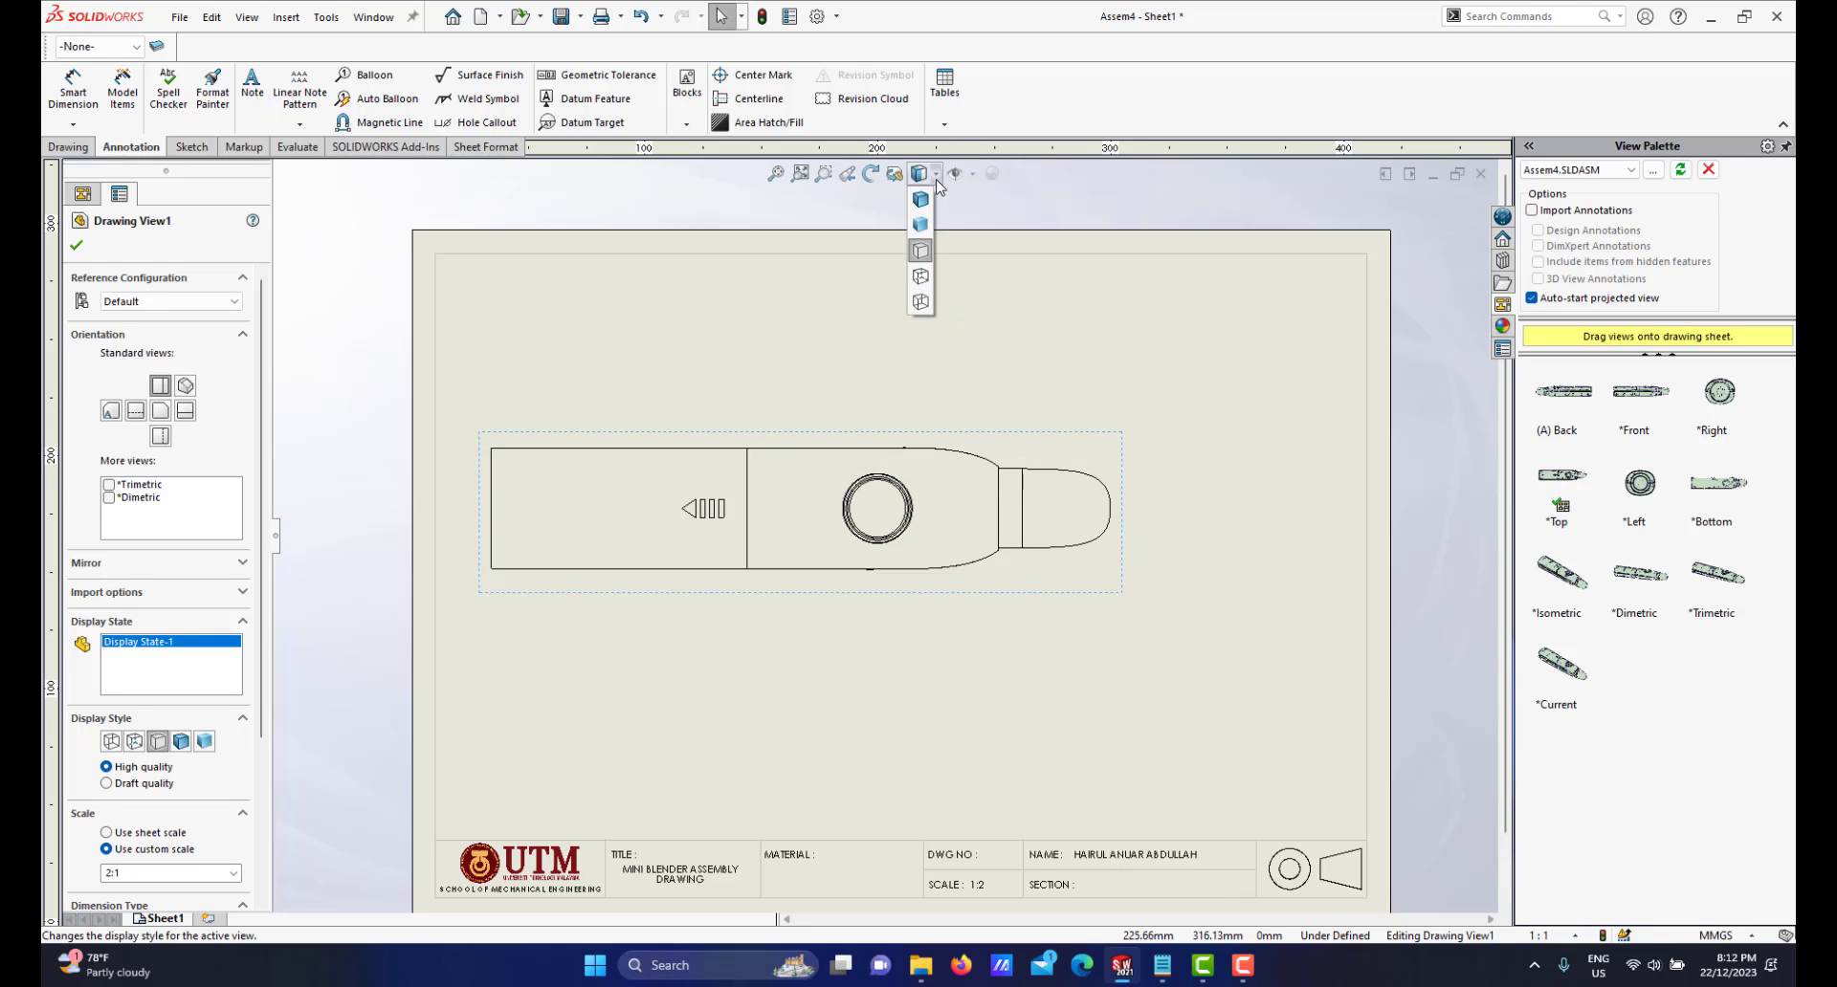
left_click(919, 276)
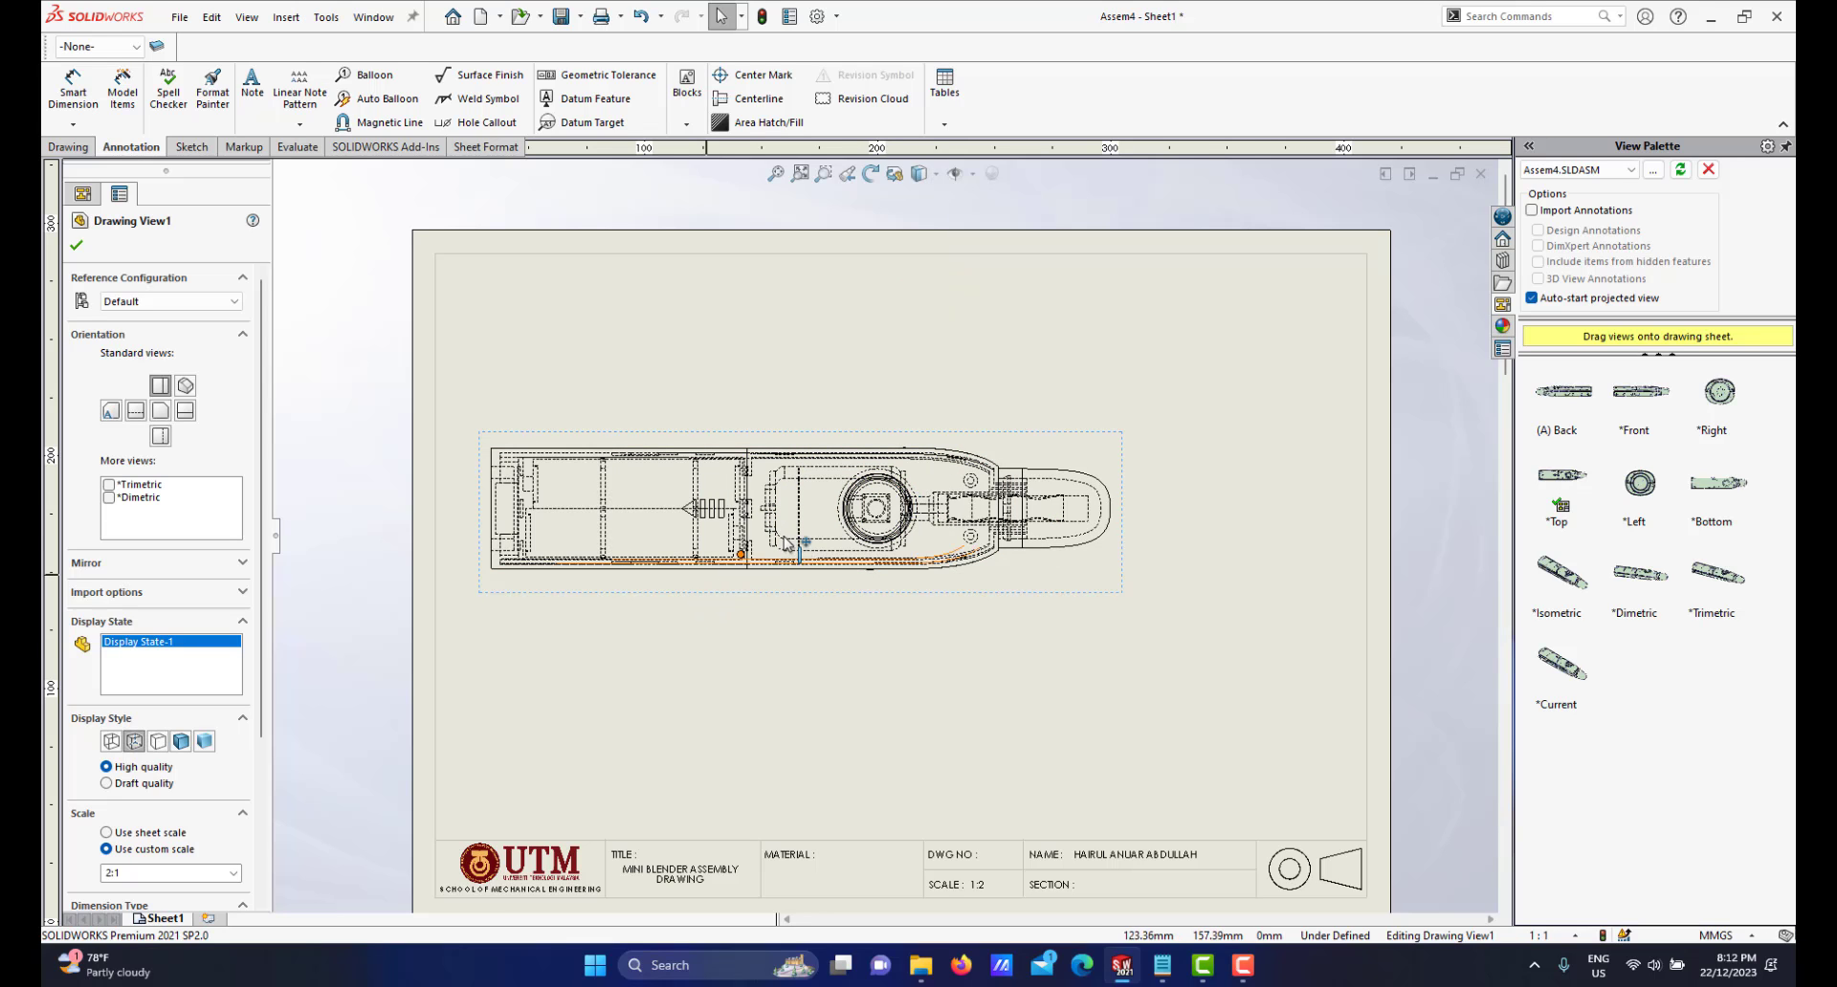
scroll(883, 529, "up", 3)
scroll(840, 493, "down", 3)
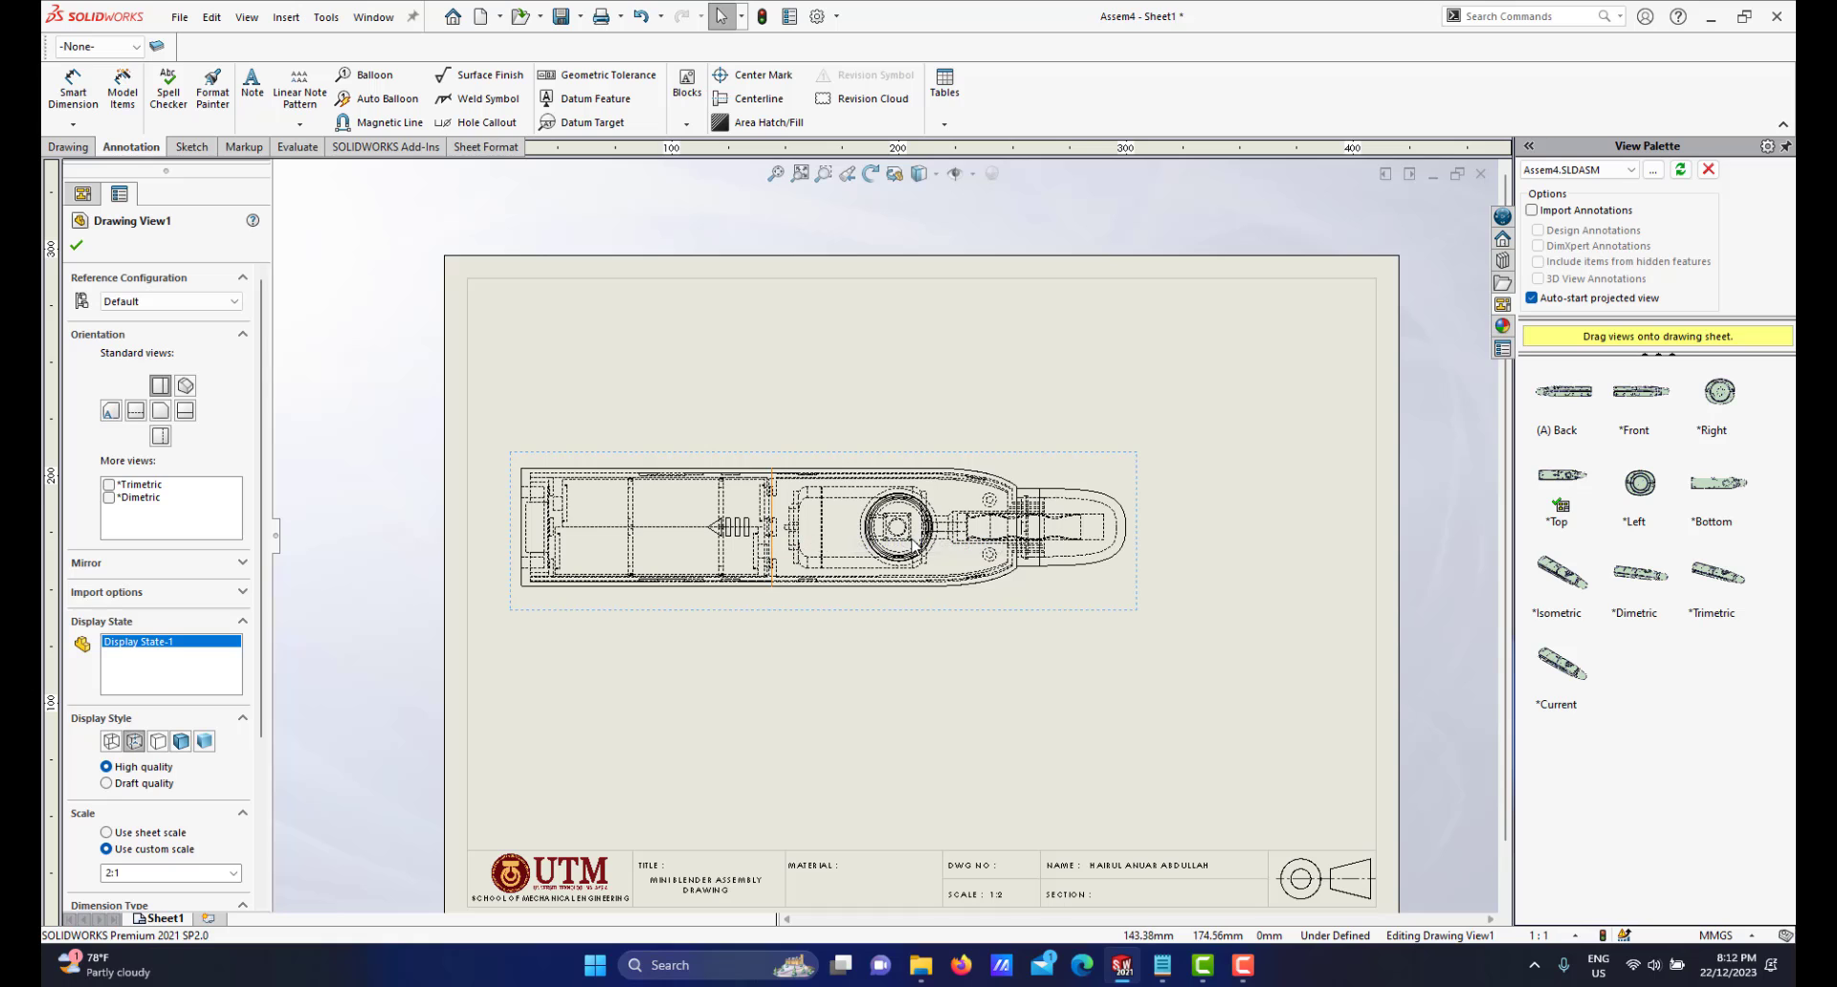
scroll(830, 558, "down", 1)
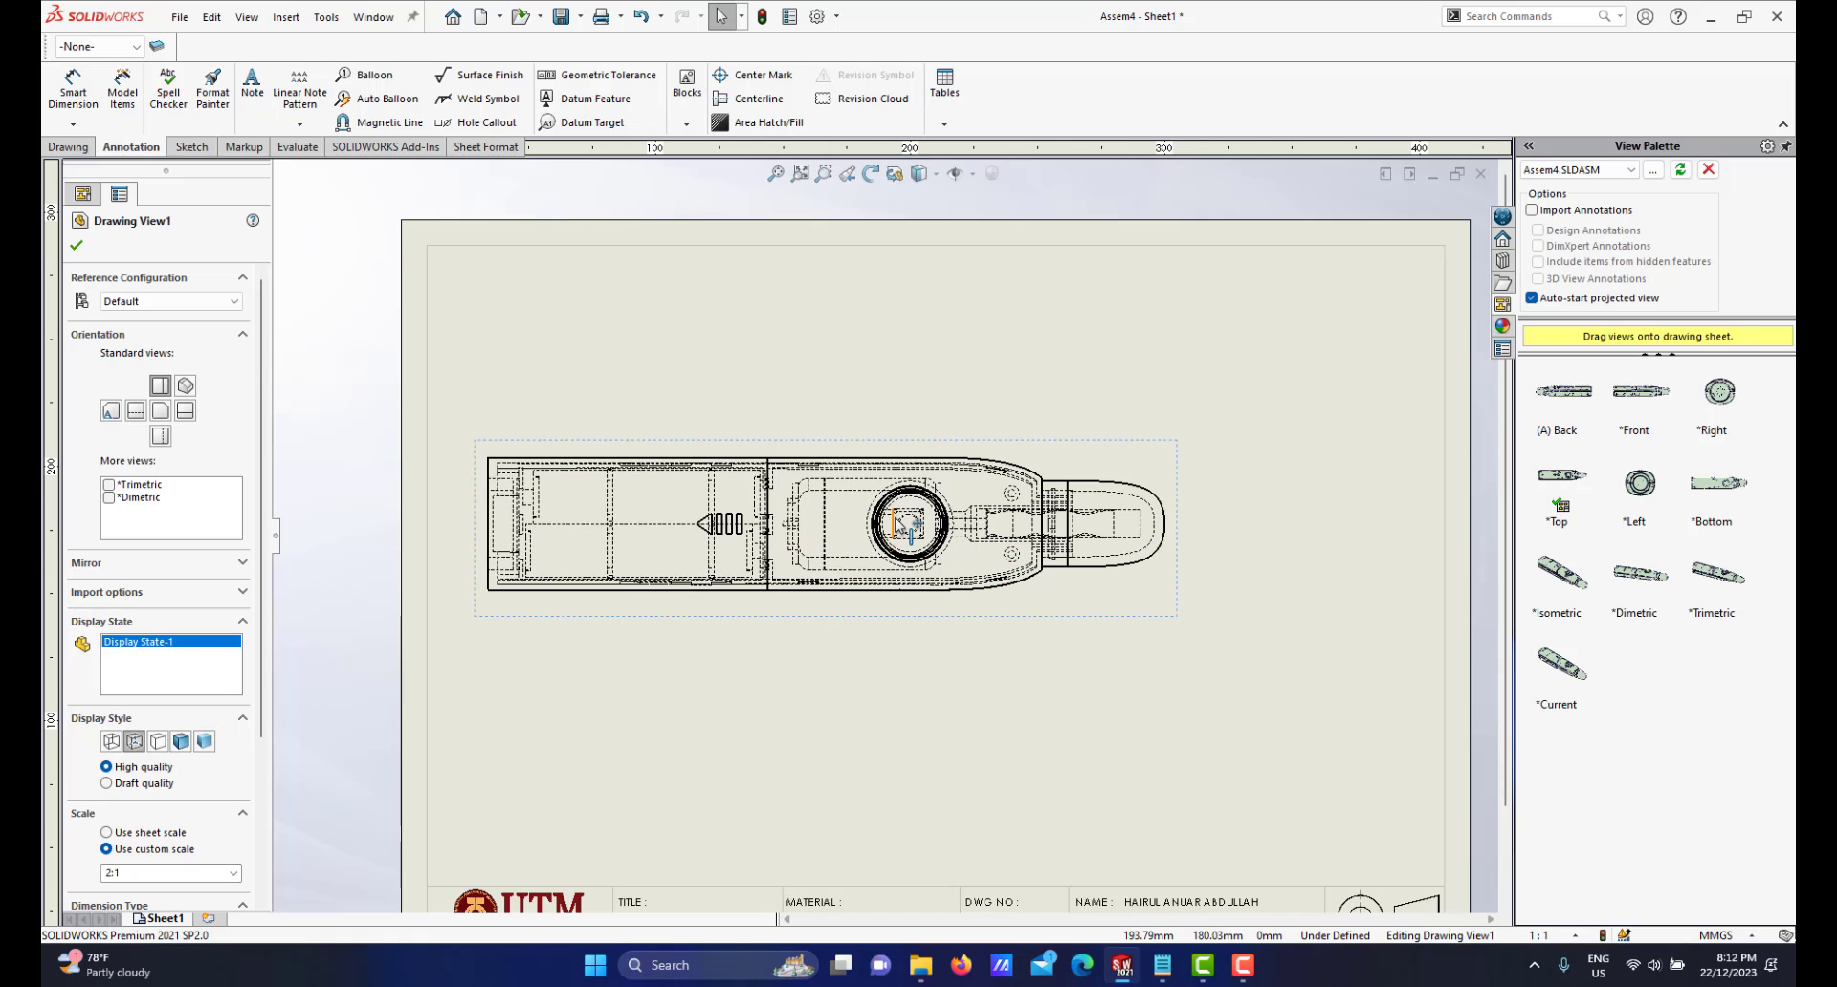
scroll(905, 526, "up", 3)
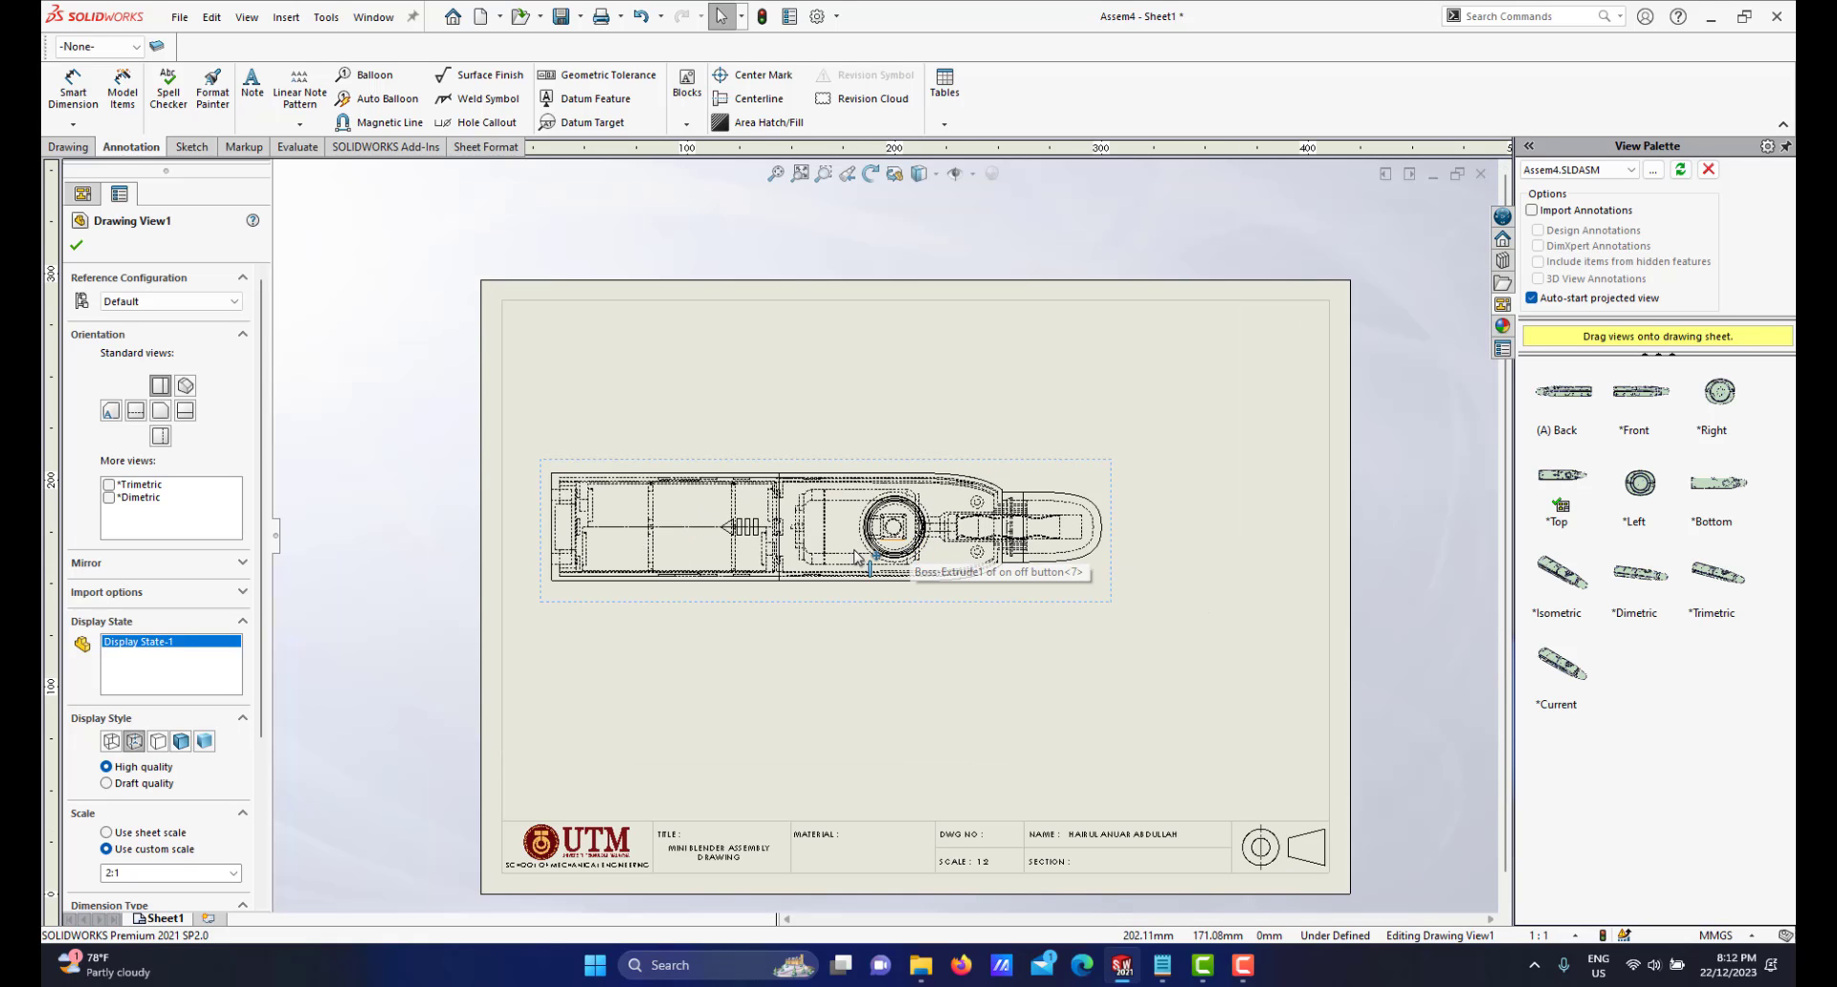
scroll(847, 579, "up", 1)
scroll(852, 585, "up", 1)
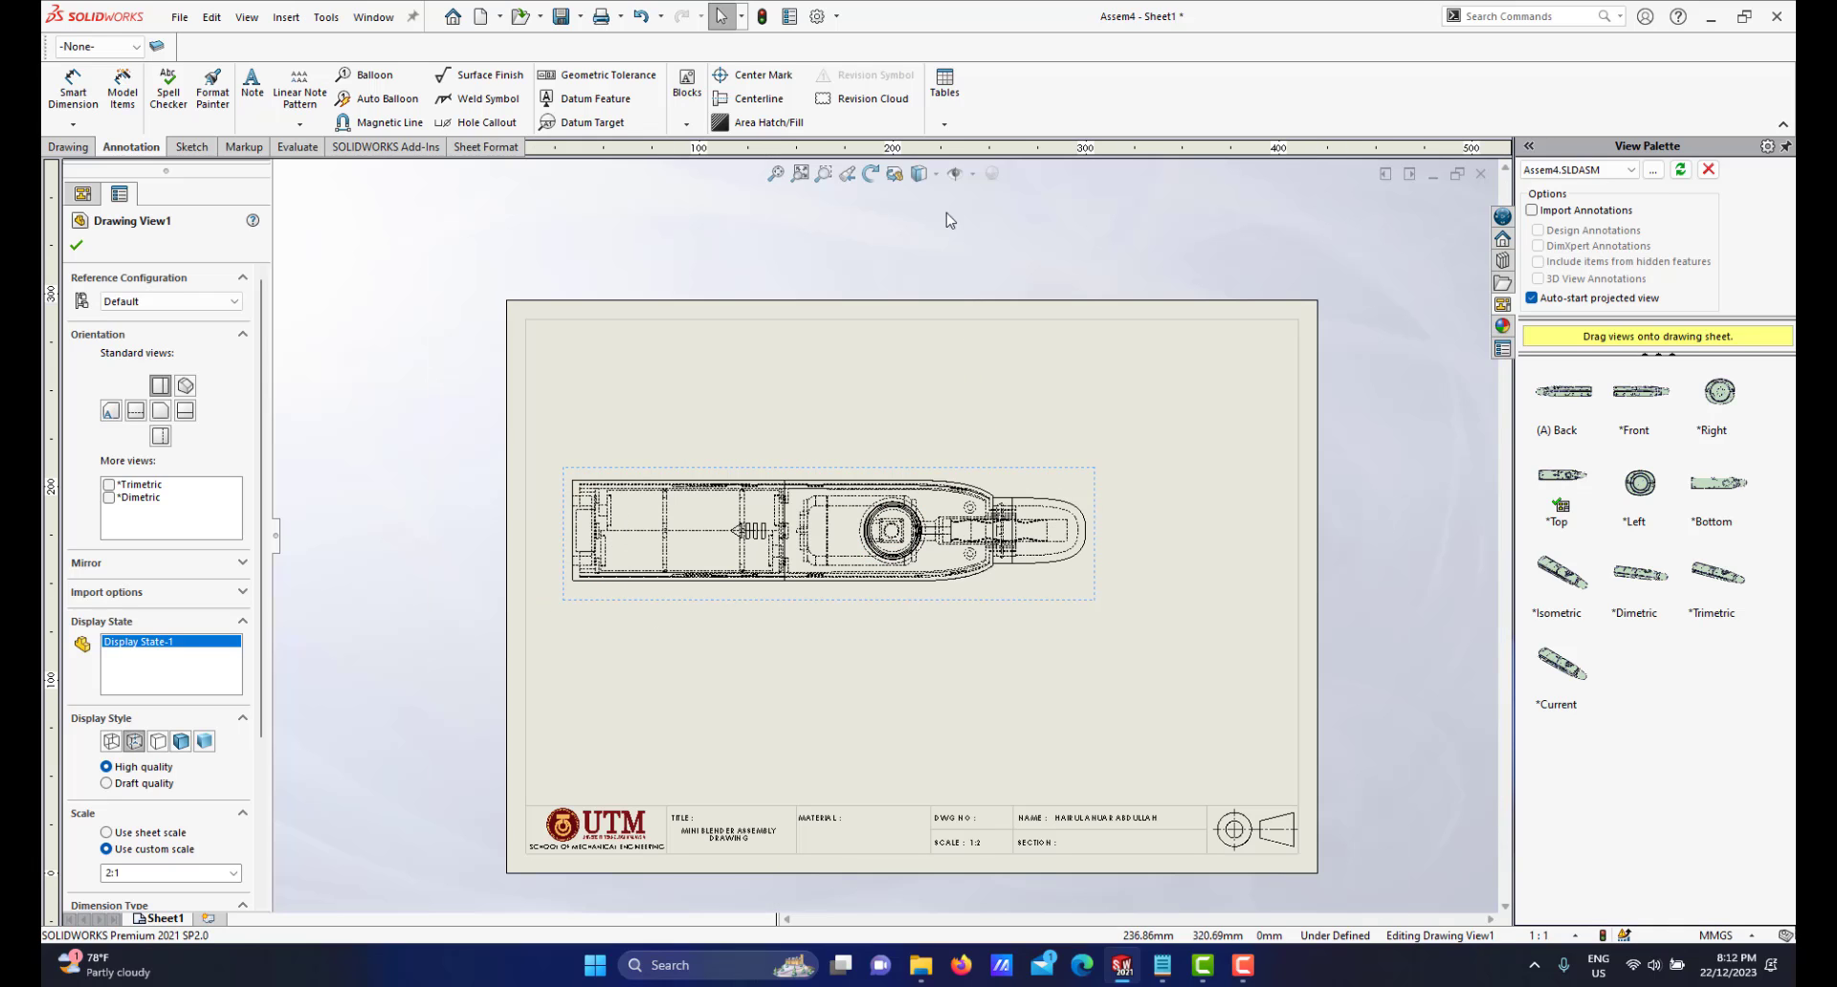
Return the top view to the Hidden Lines Removed display style
left_click(934, 179)
left_click(925, 250)
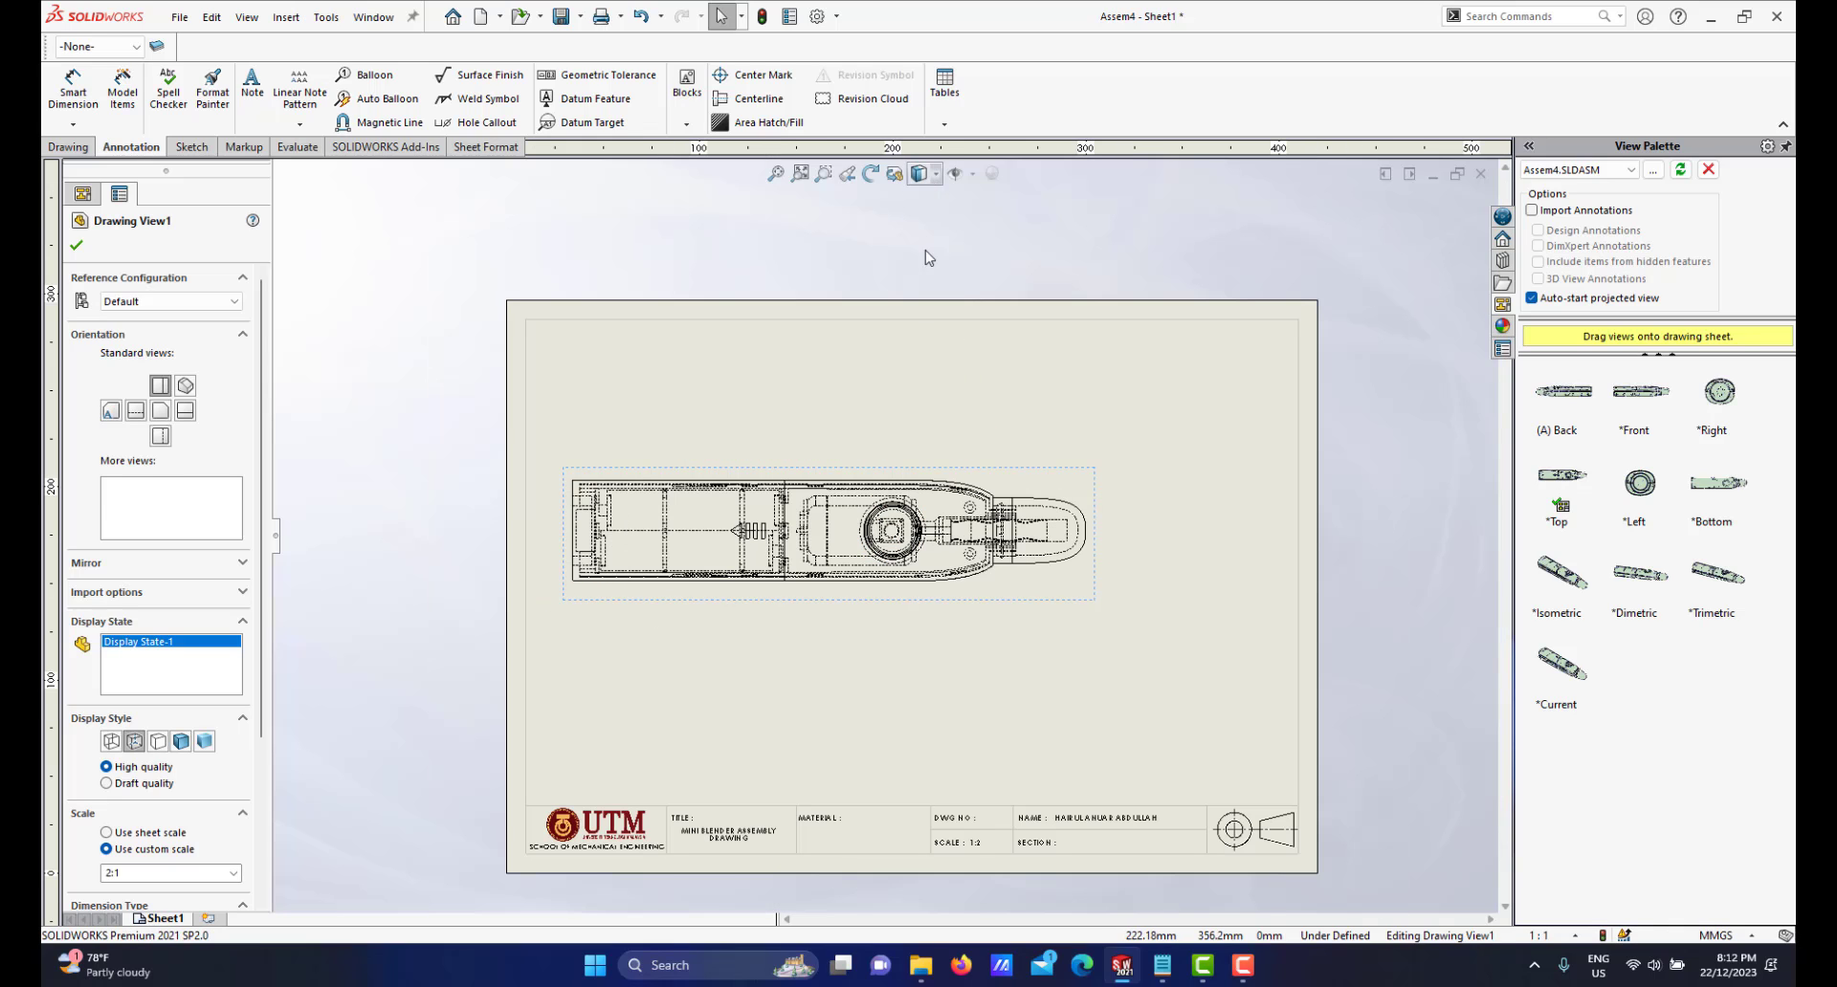
scroll(857, 574, "up", 1)
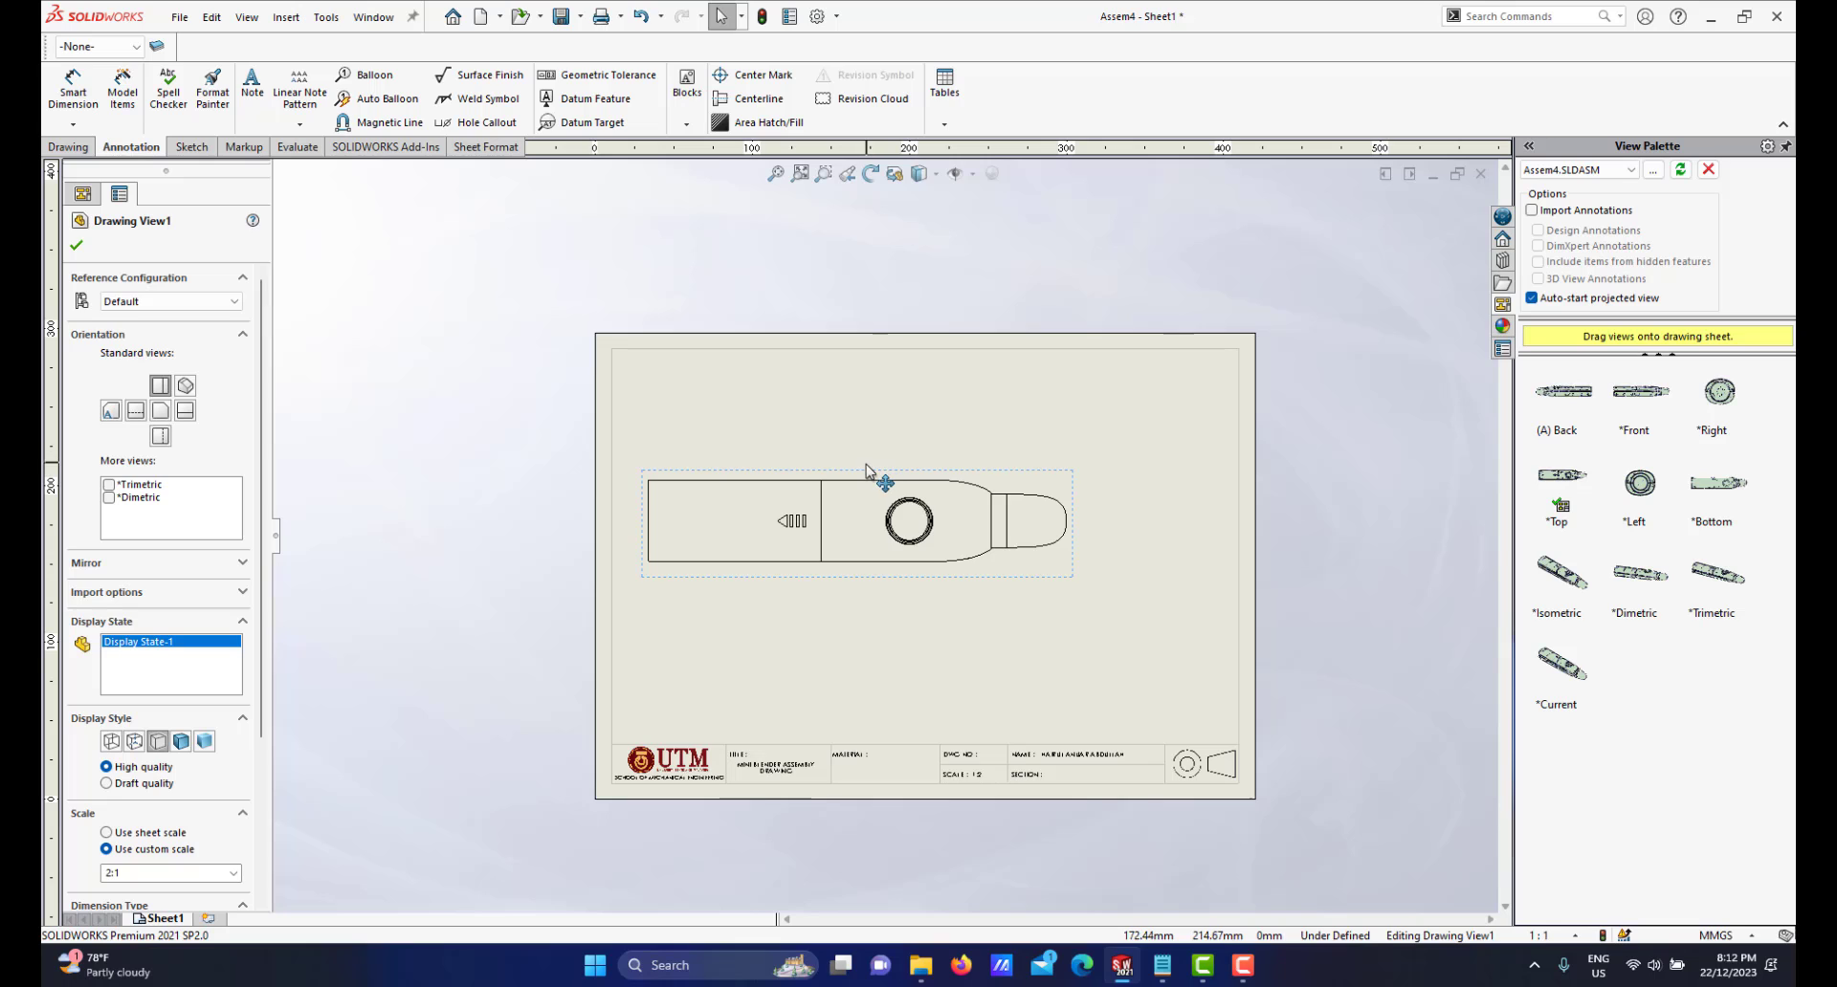
Move the top view up and slightly left within the sheet border
left_click_drag(873, 472, 861, 438)
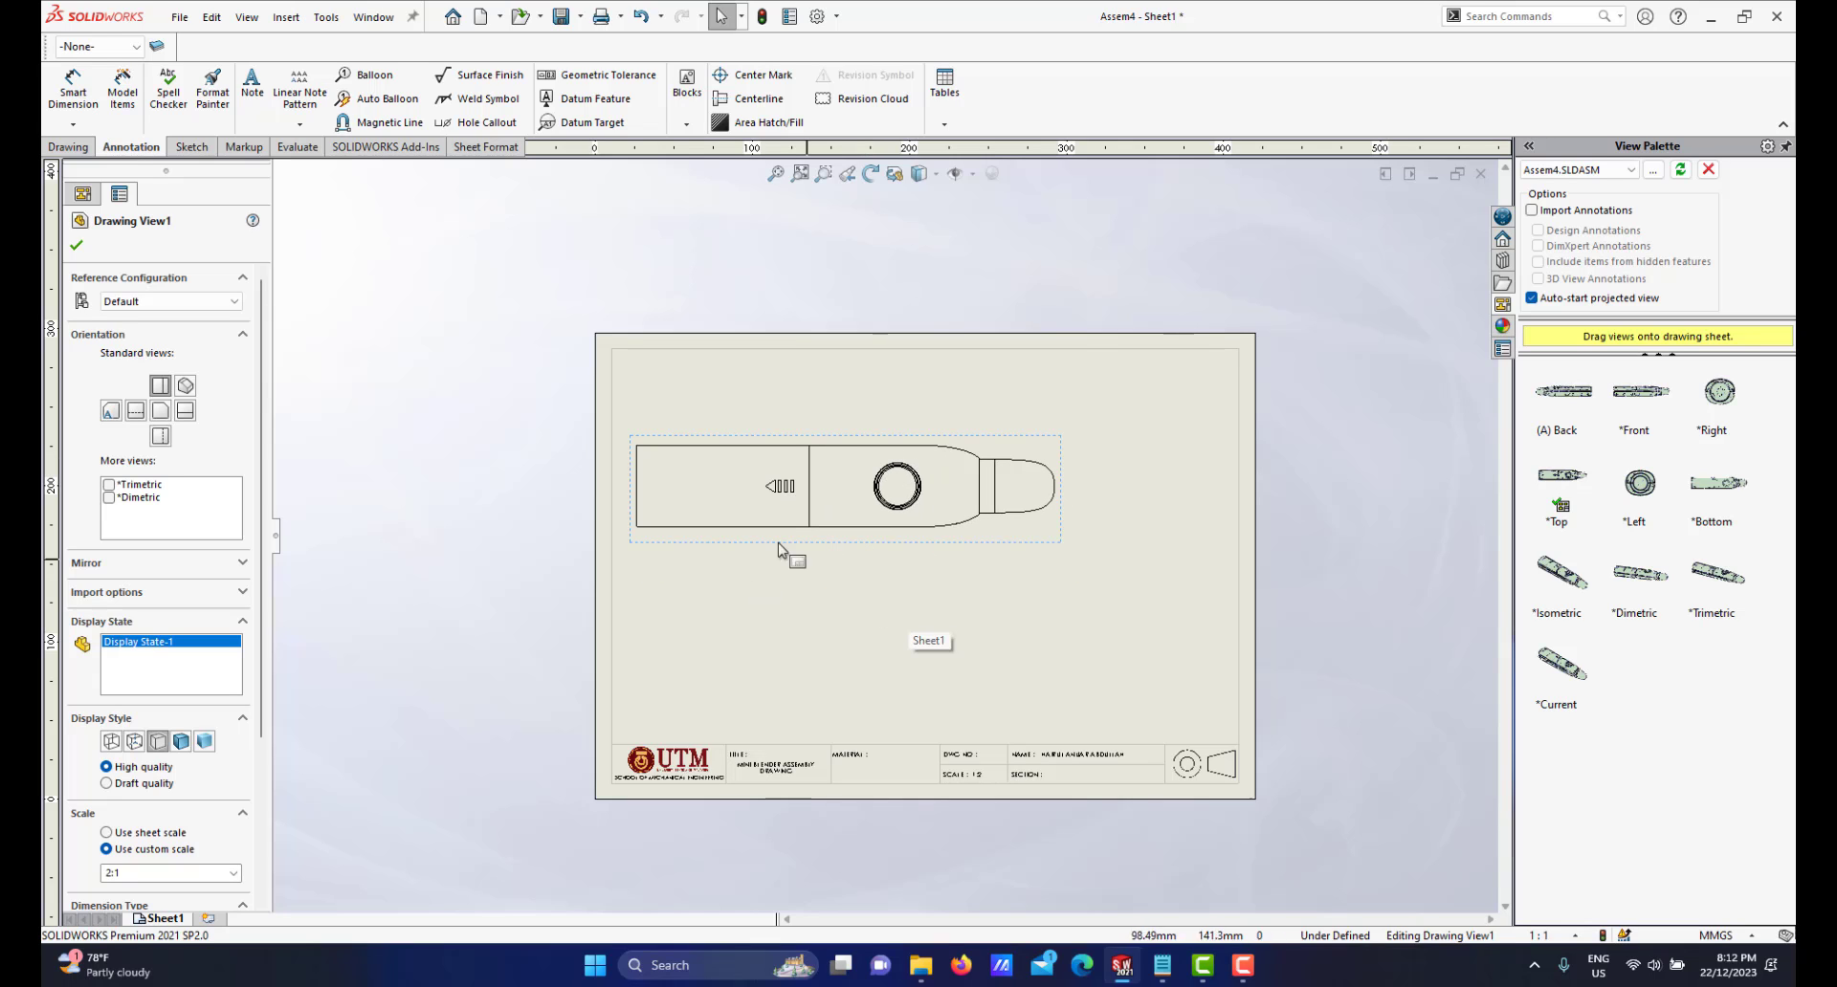
scroll(899, 551, "up", 1)
scroll(927, 526, "down", 3)
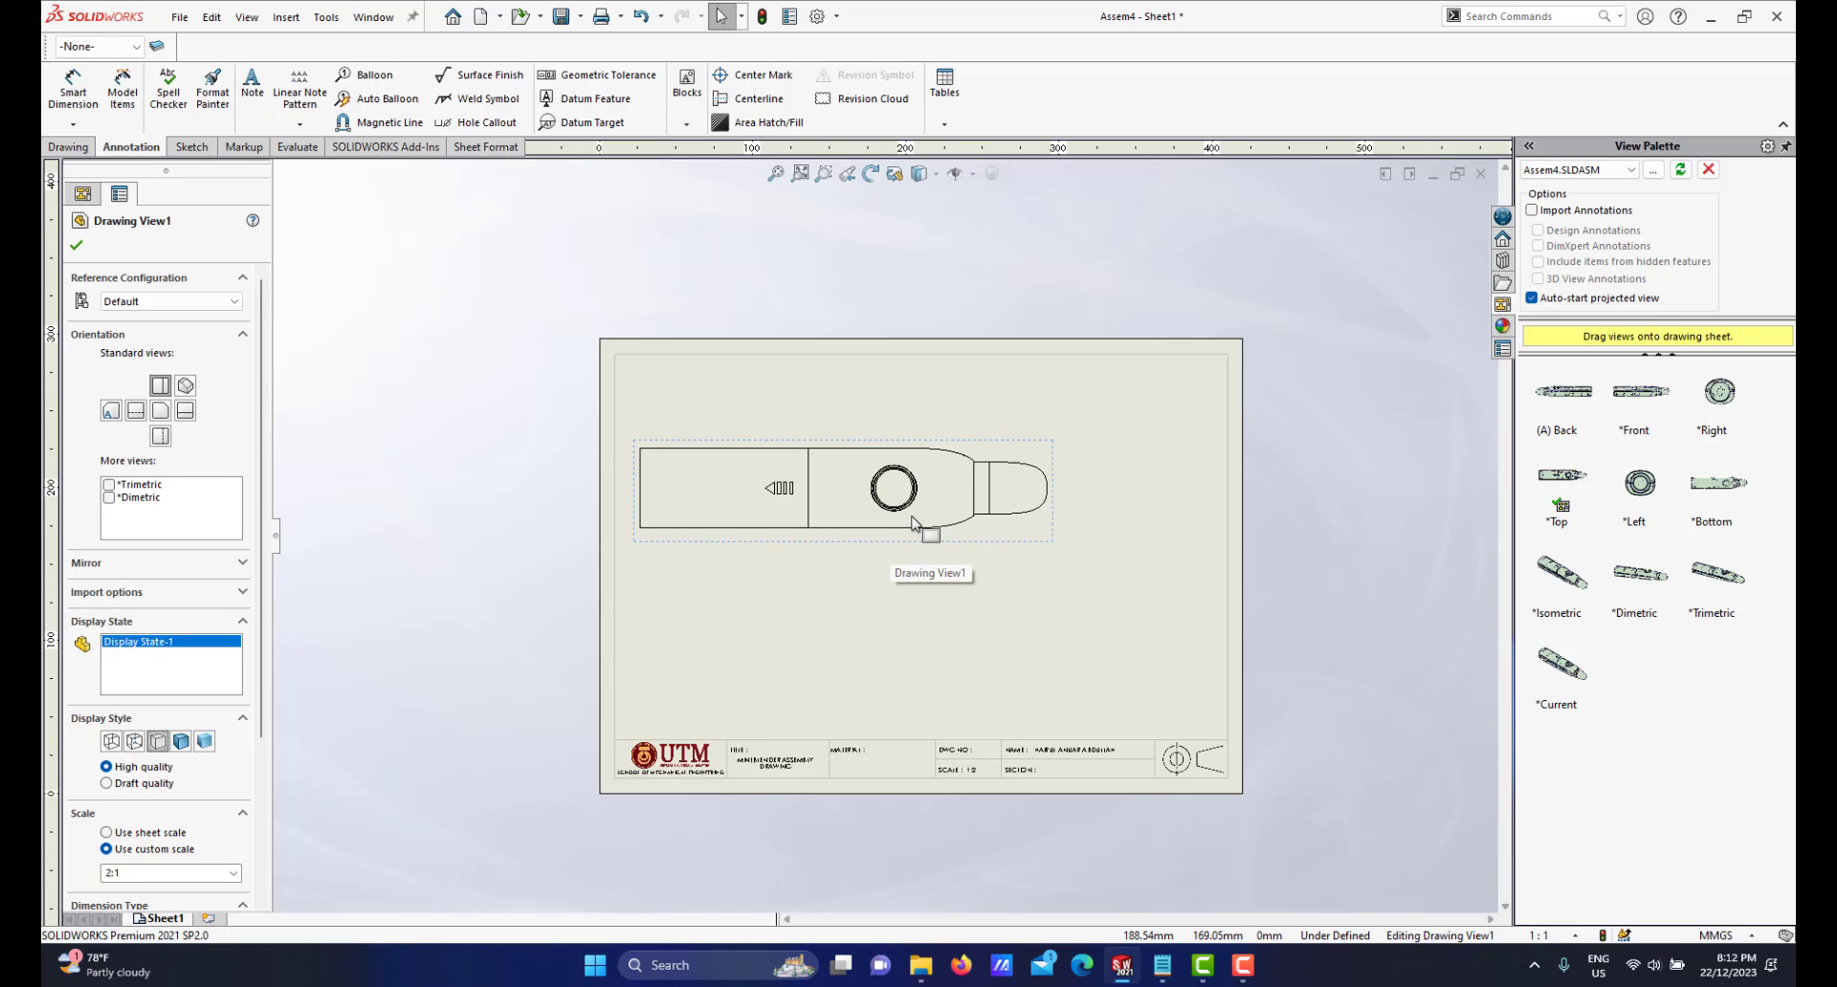
Set the tangent edge display of the top view to Tangent Edges Removed
scroll(984, 481, "down", 2)
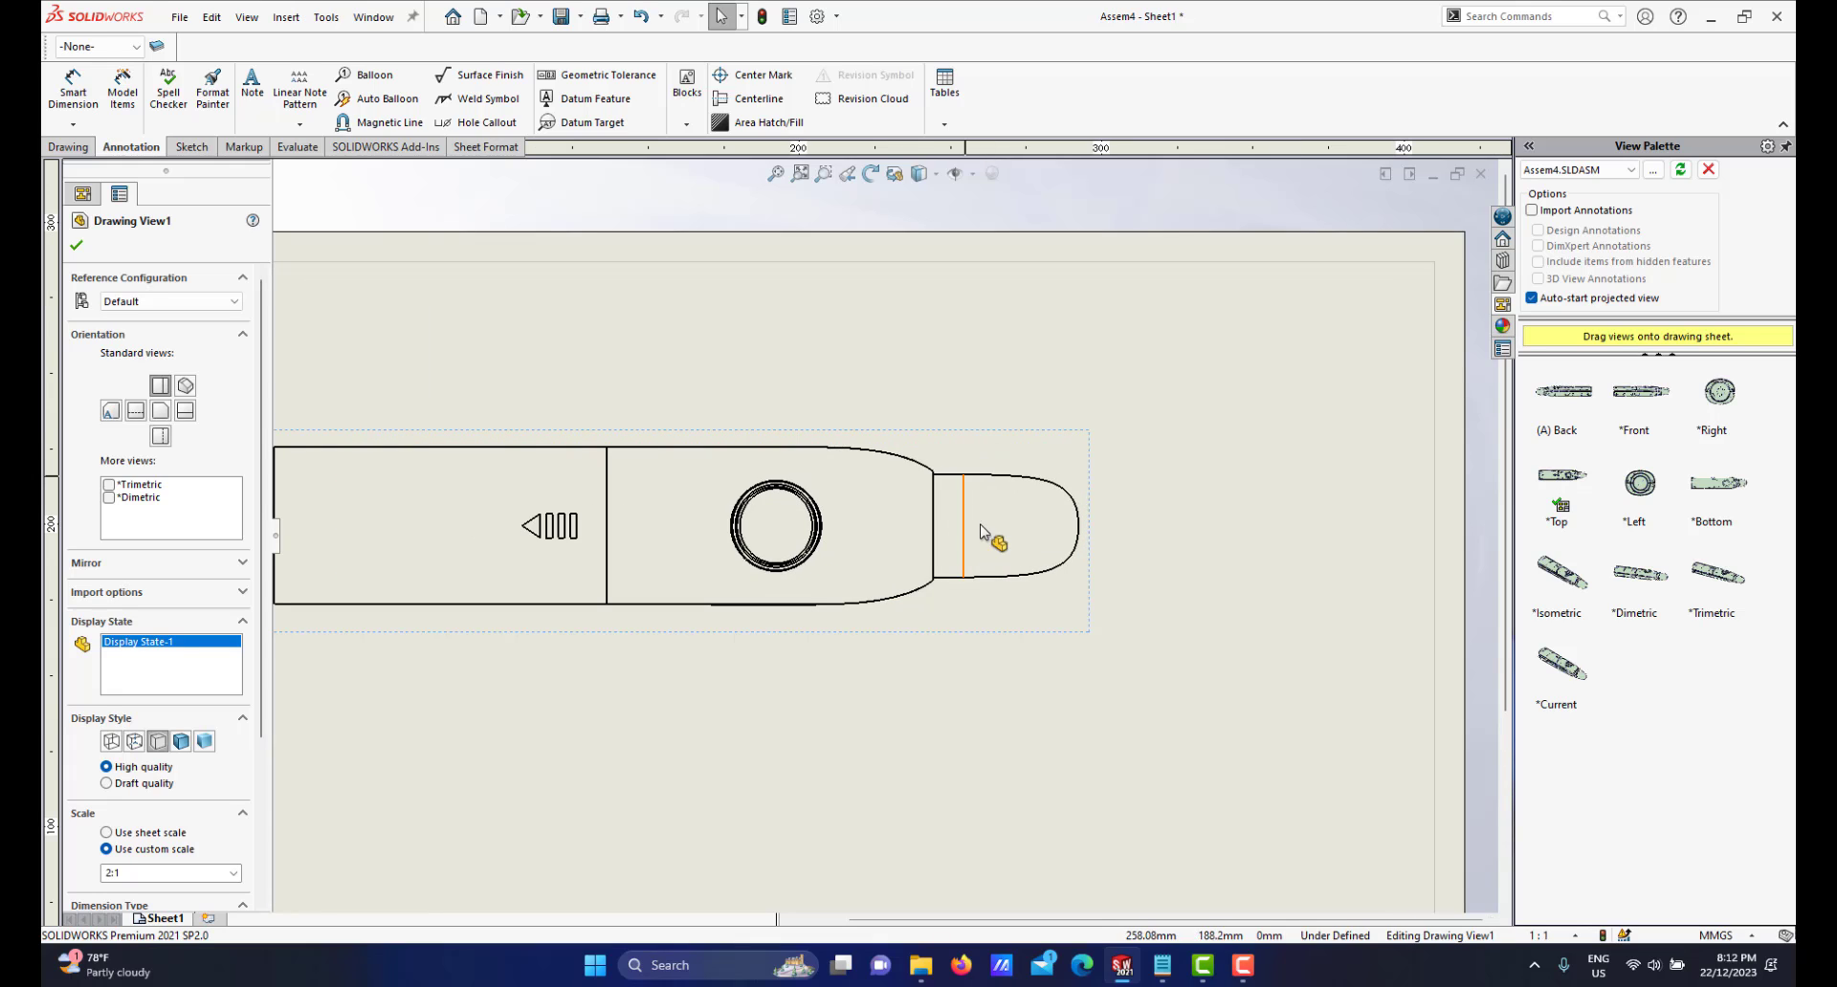
right_click(981, 433)
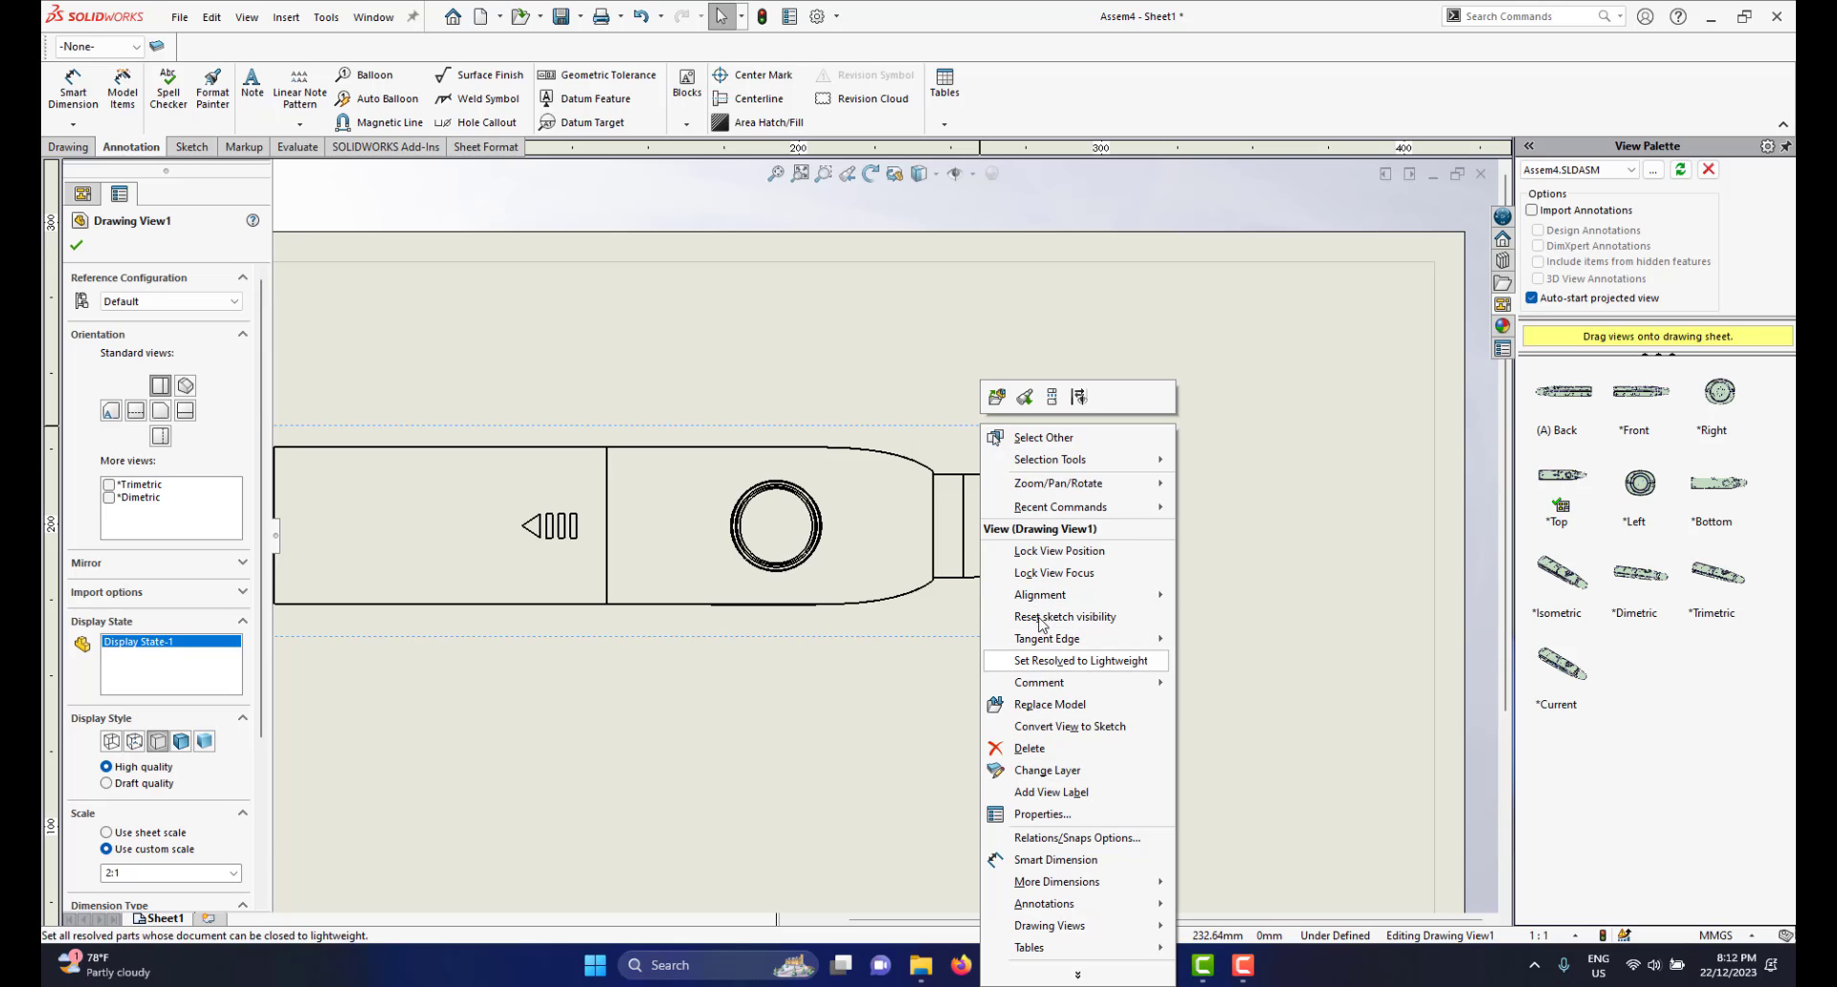
mouse_move(1082, 638)
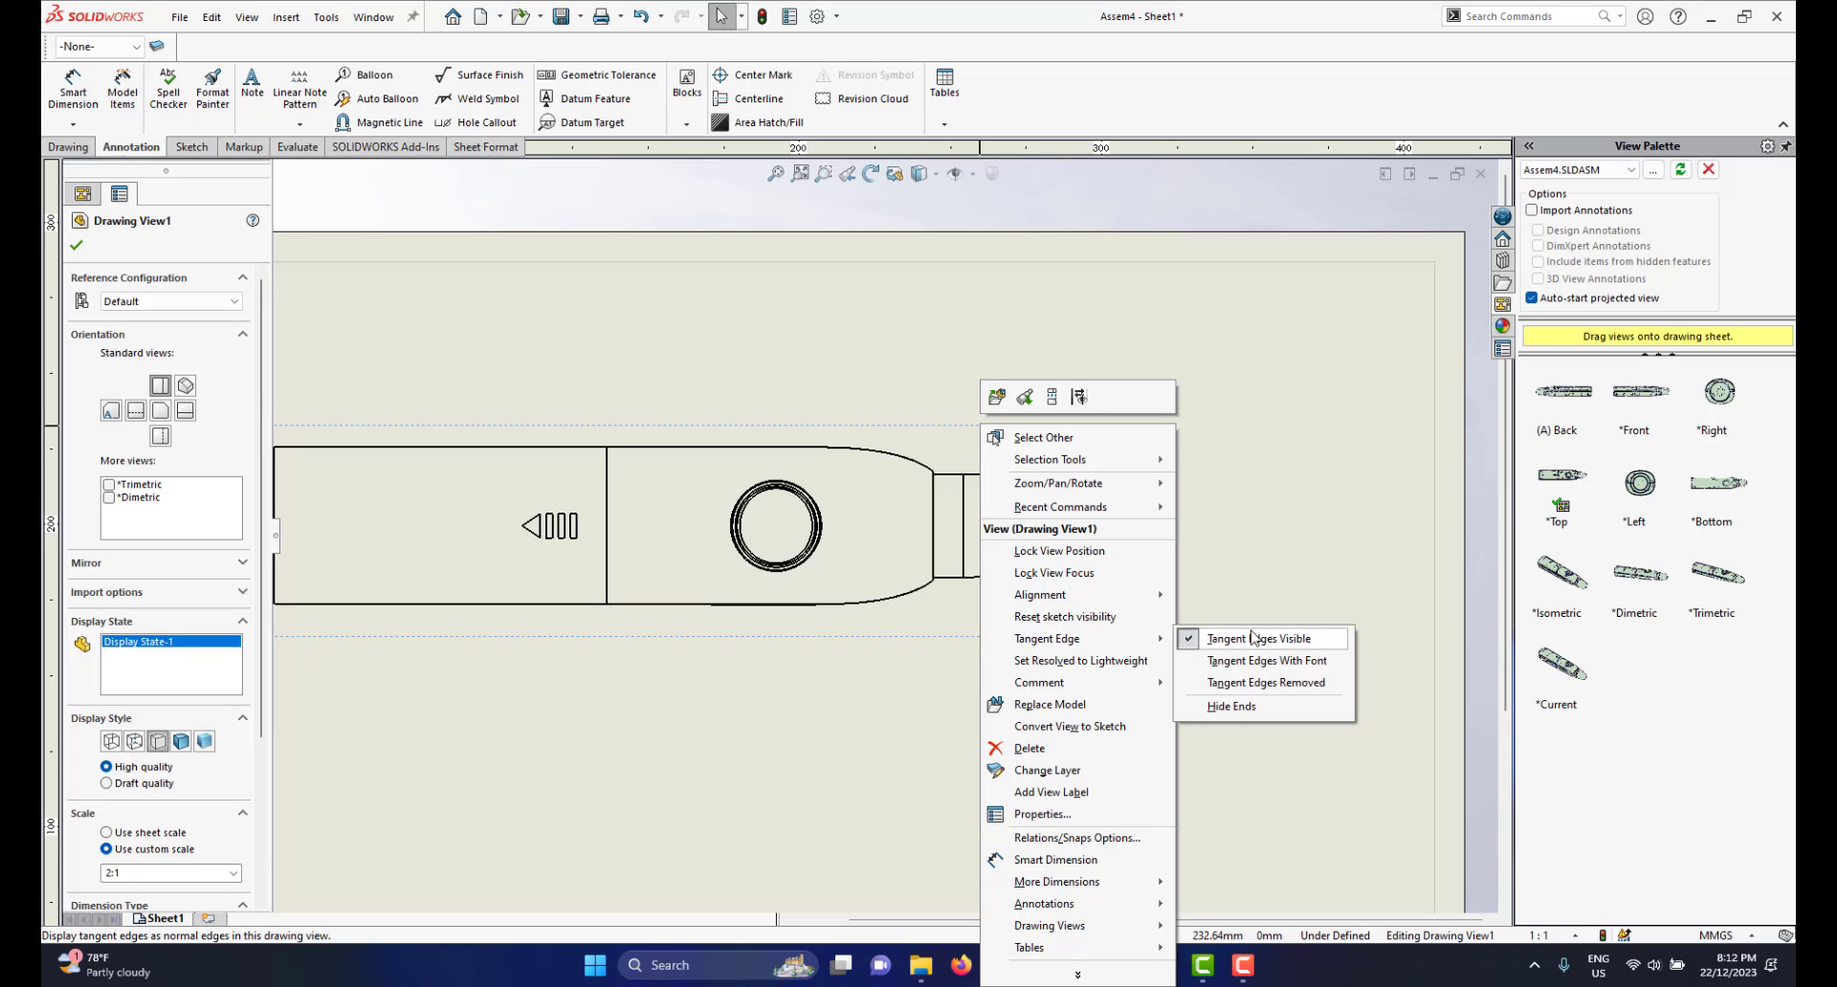
left_click(1198, 683)
scroll(934, 623, "up", 3)
scroll(933, 613, "down", 4)
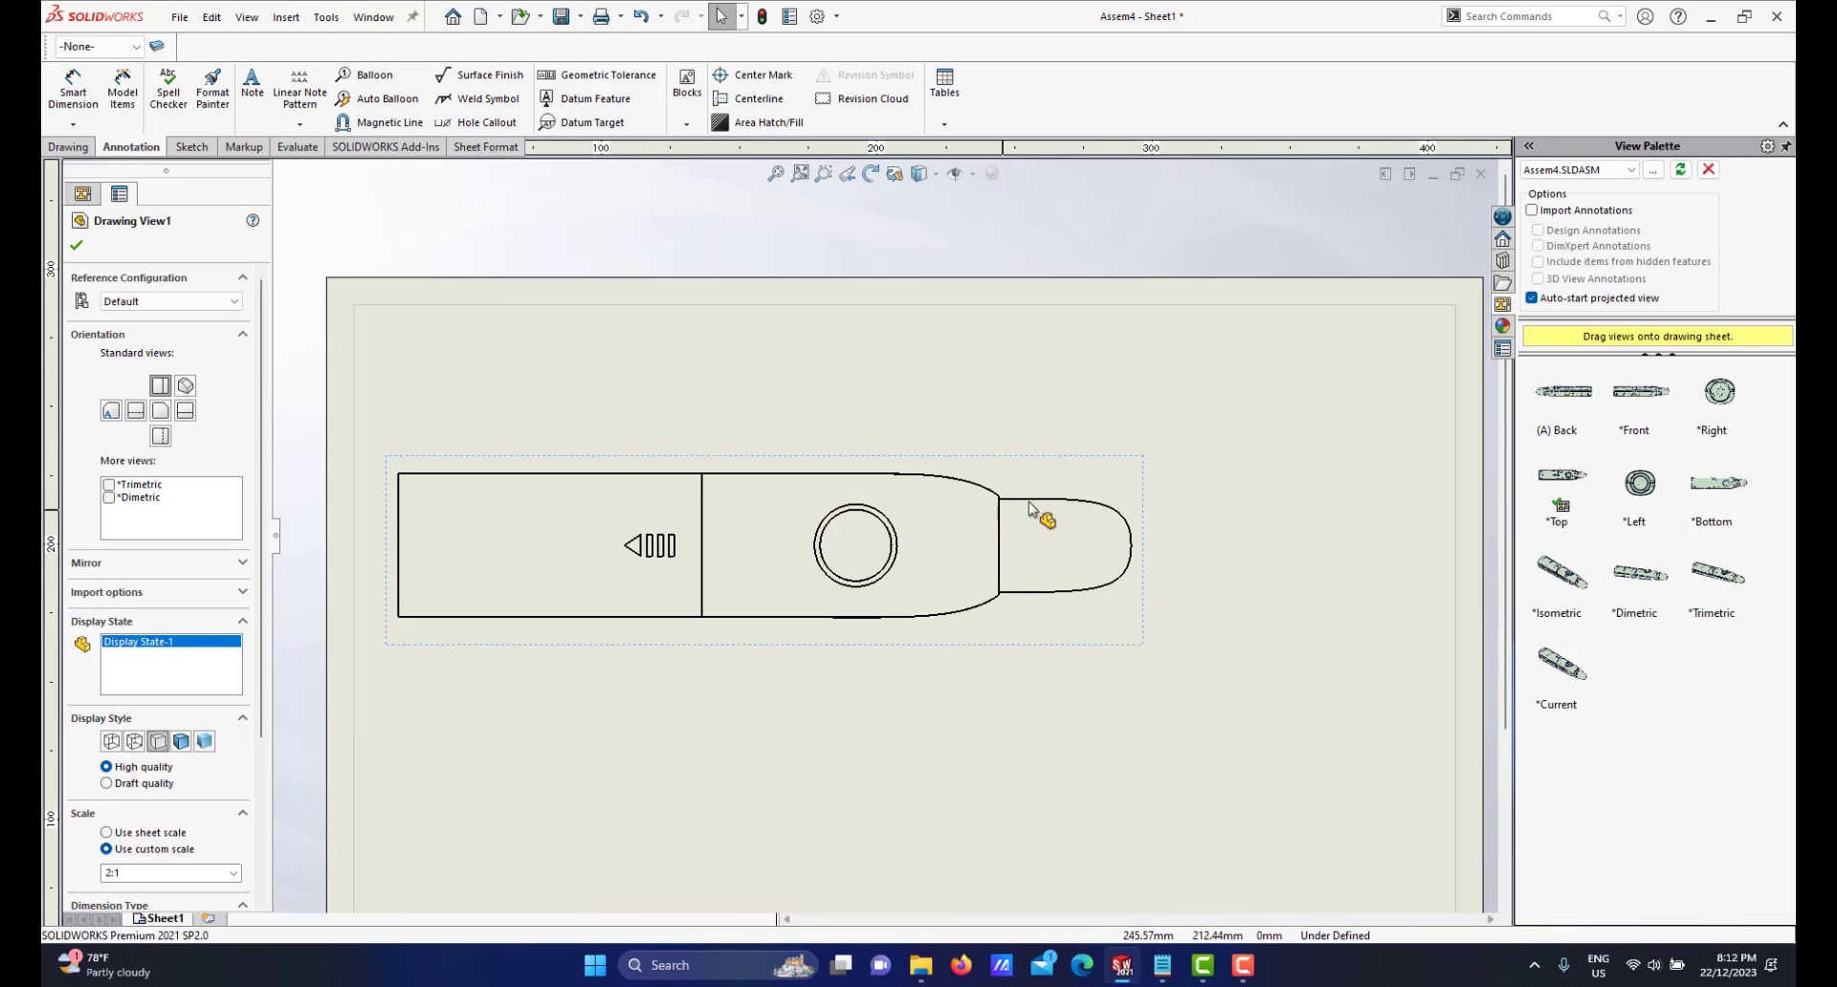
Examine the outline, the round push button and the cap edges of the top view at different magnifications
scroll(824, 555, "up", 2)
scroll(824, 555, "down", 1)
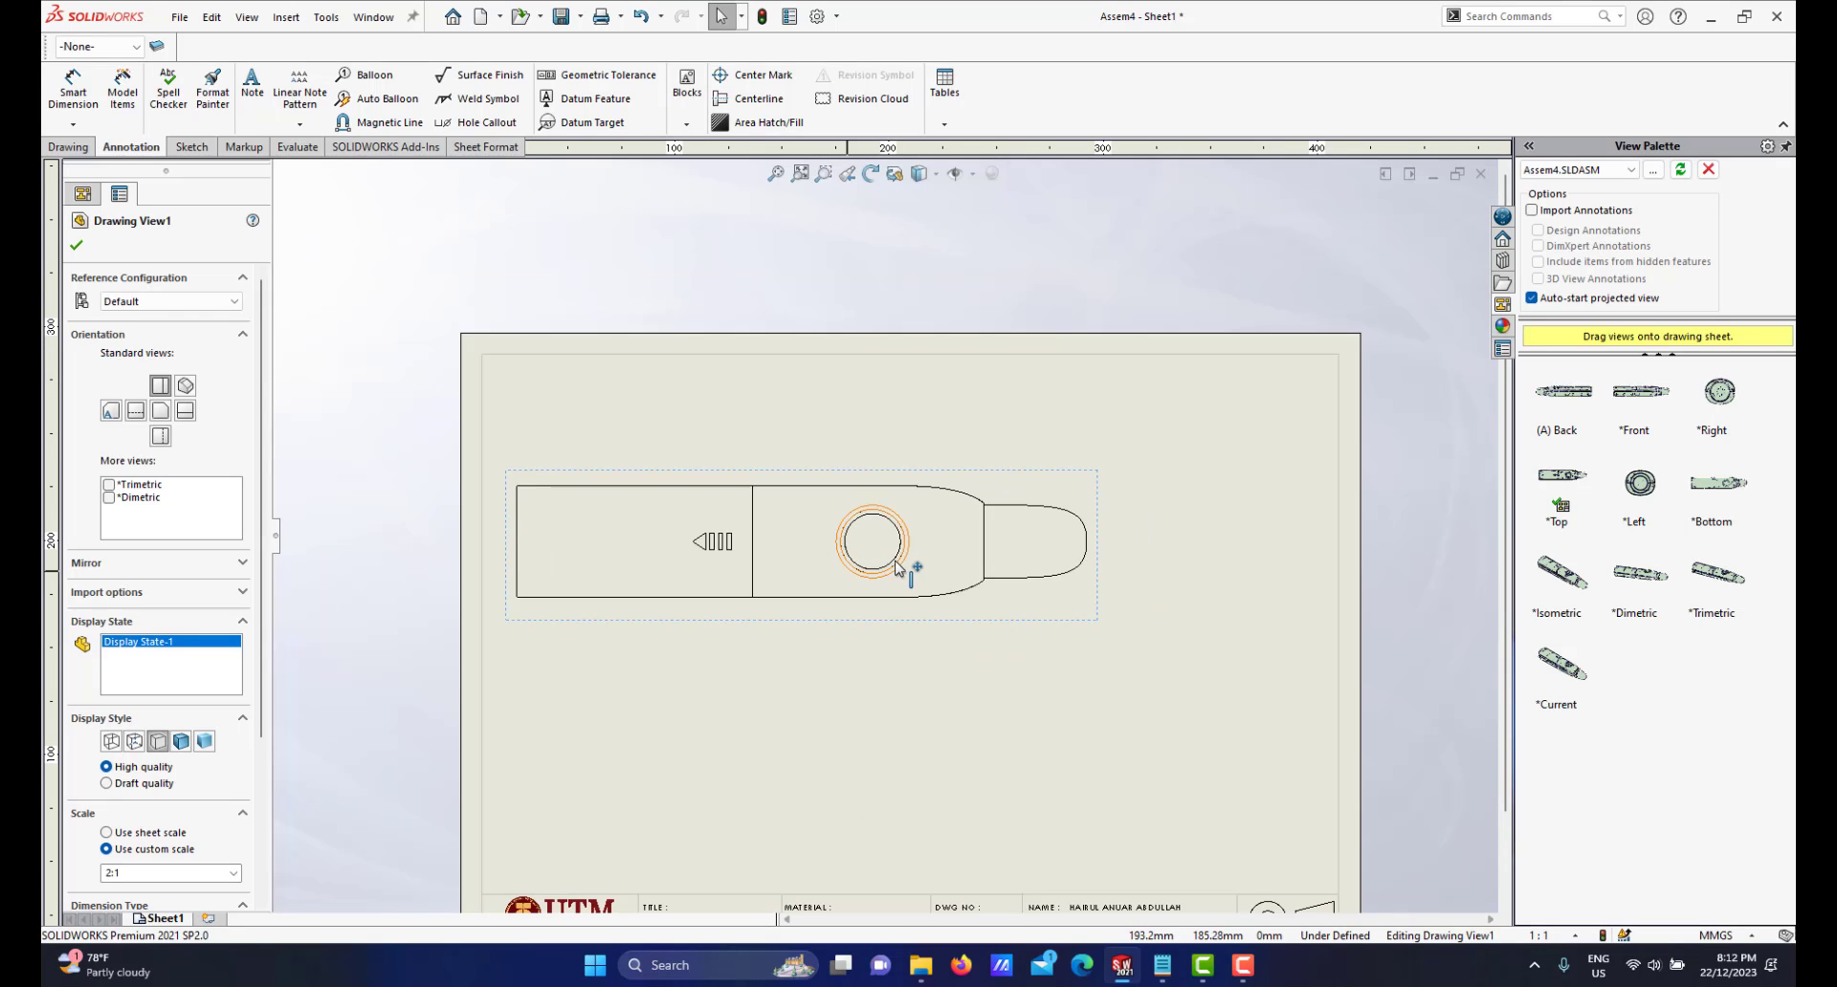
scroll(884, 613, "up", 1)
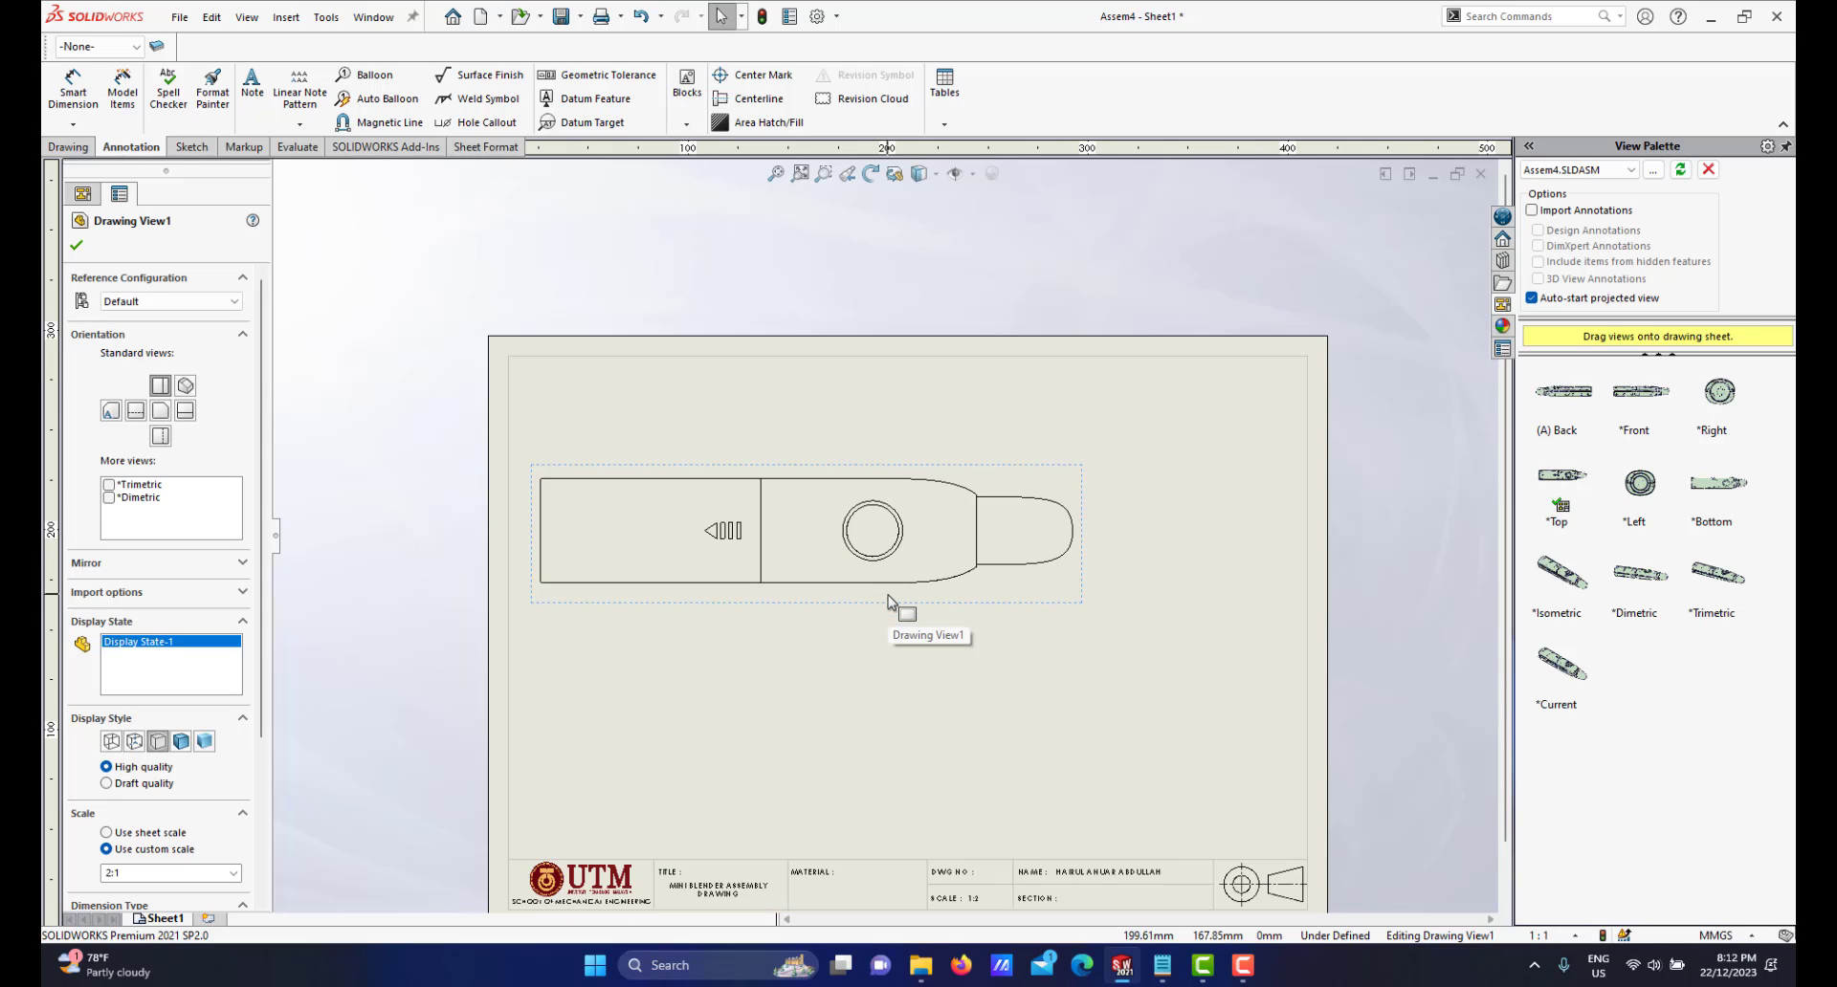
scroll(889, 605, "down", 1)
scroll(871, 574, "down", 1)
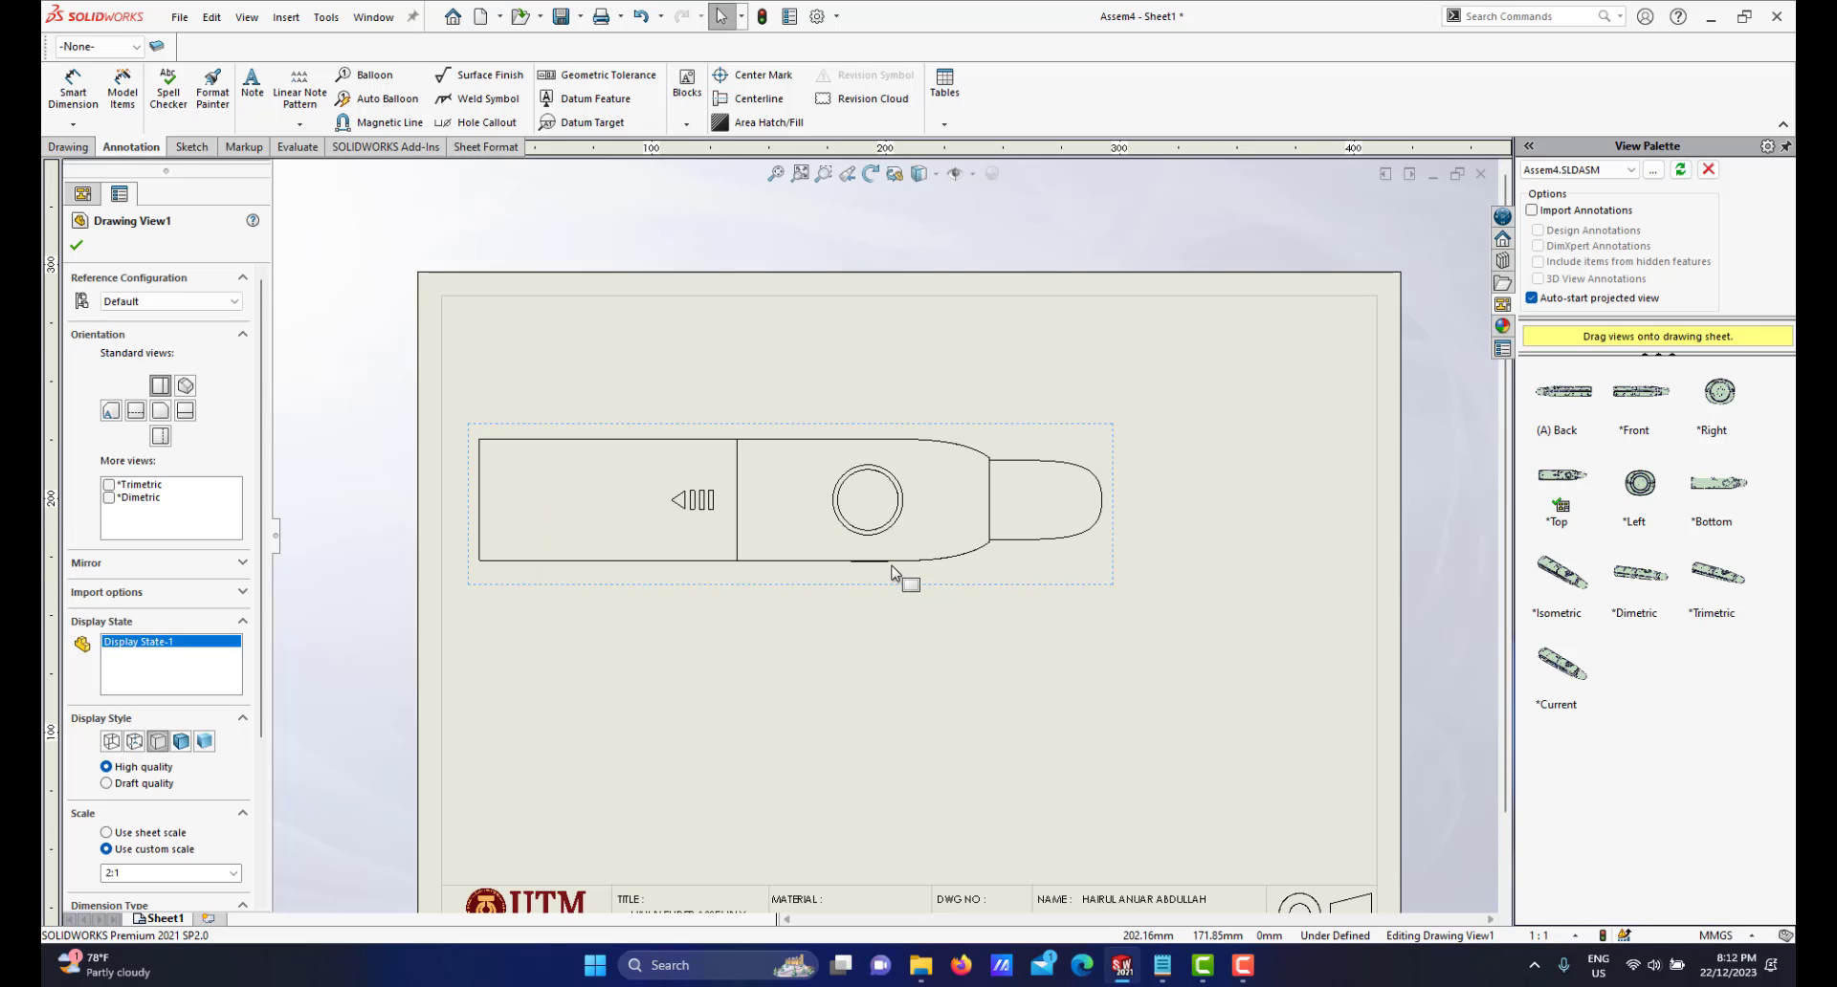
scroll(928, 564, "down", 1)
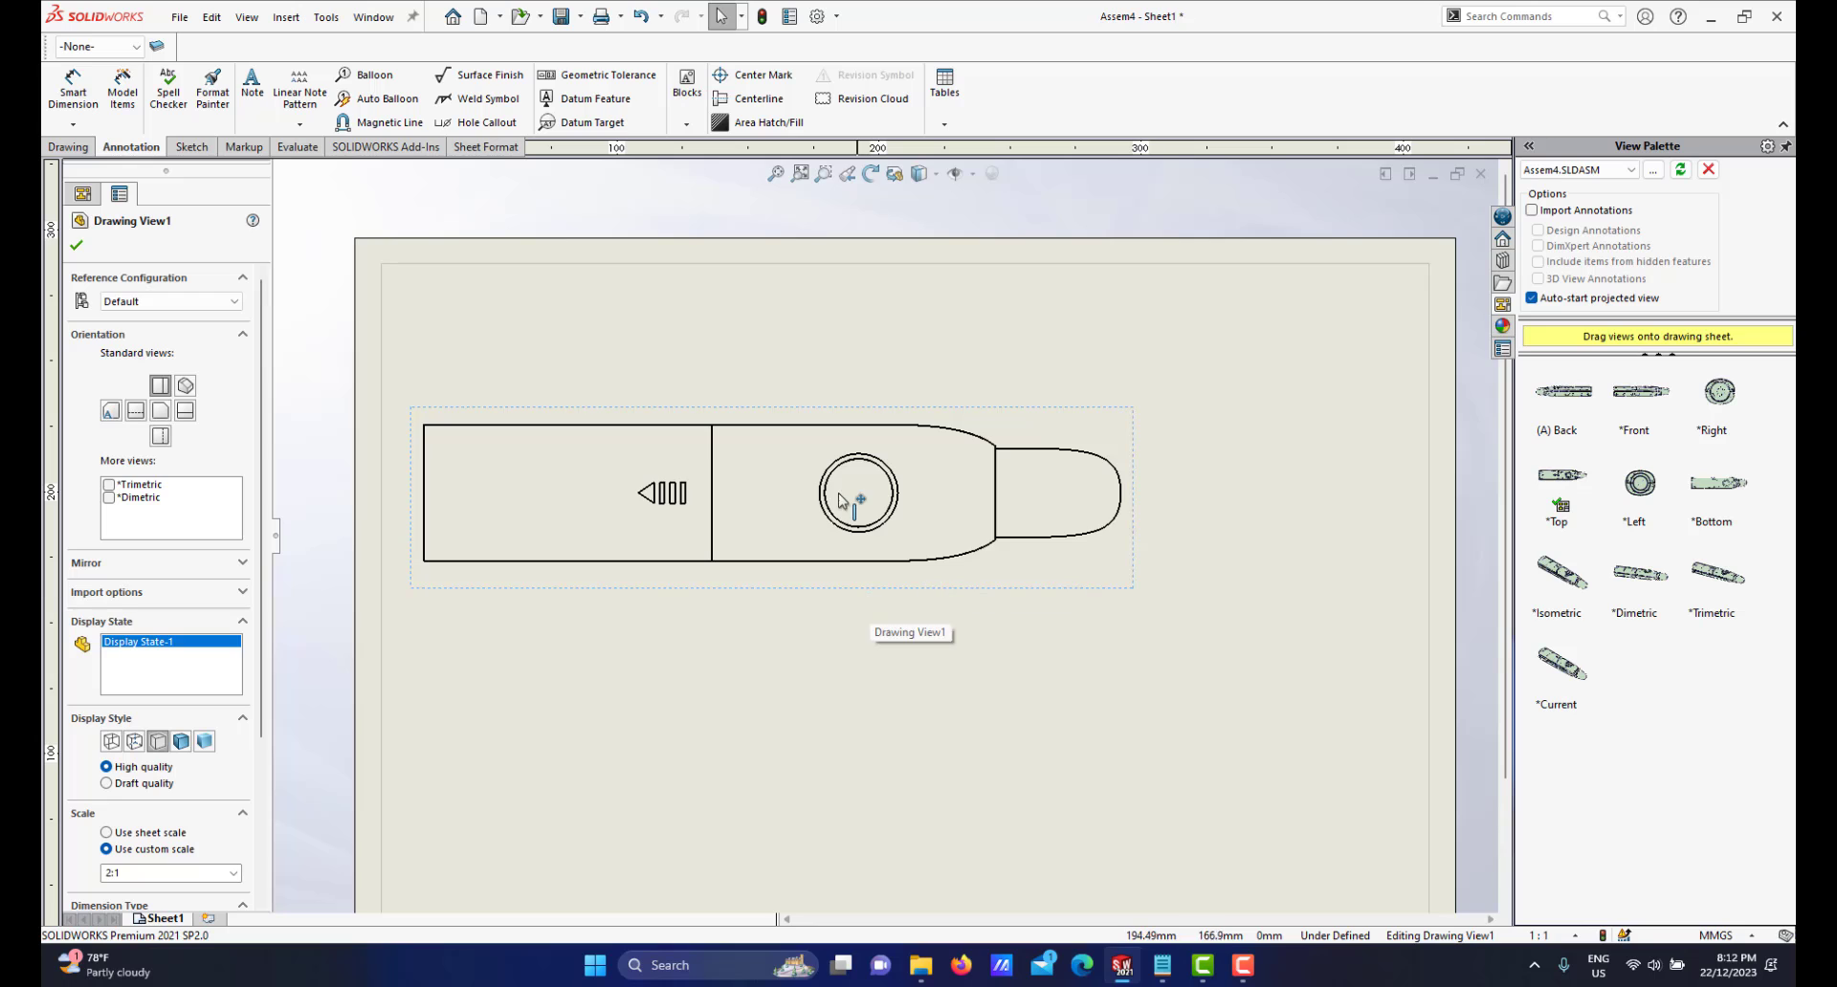
scroll(859, 498, "down", 2)
scroll(873, 478, "up", 3)
scroll(895, 532, "down", 3)
scroll(890, 541, "up", 2)
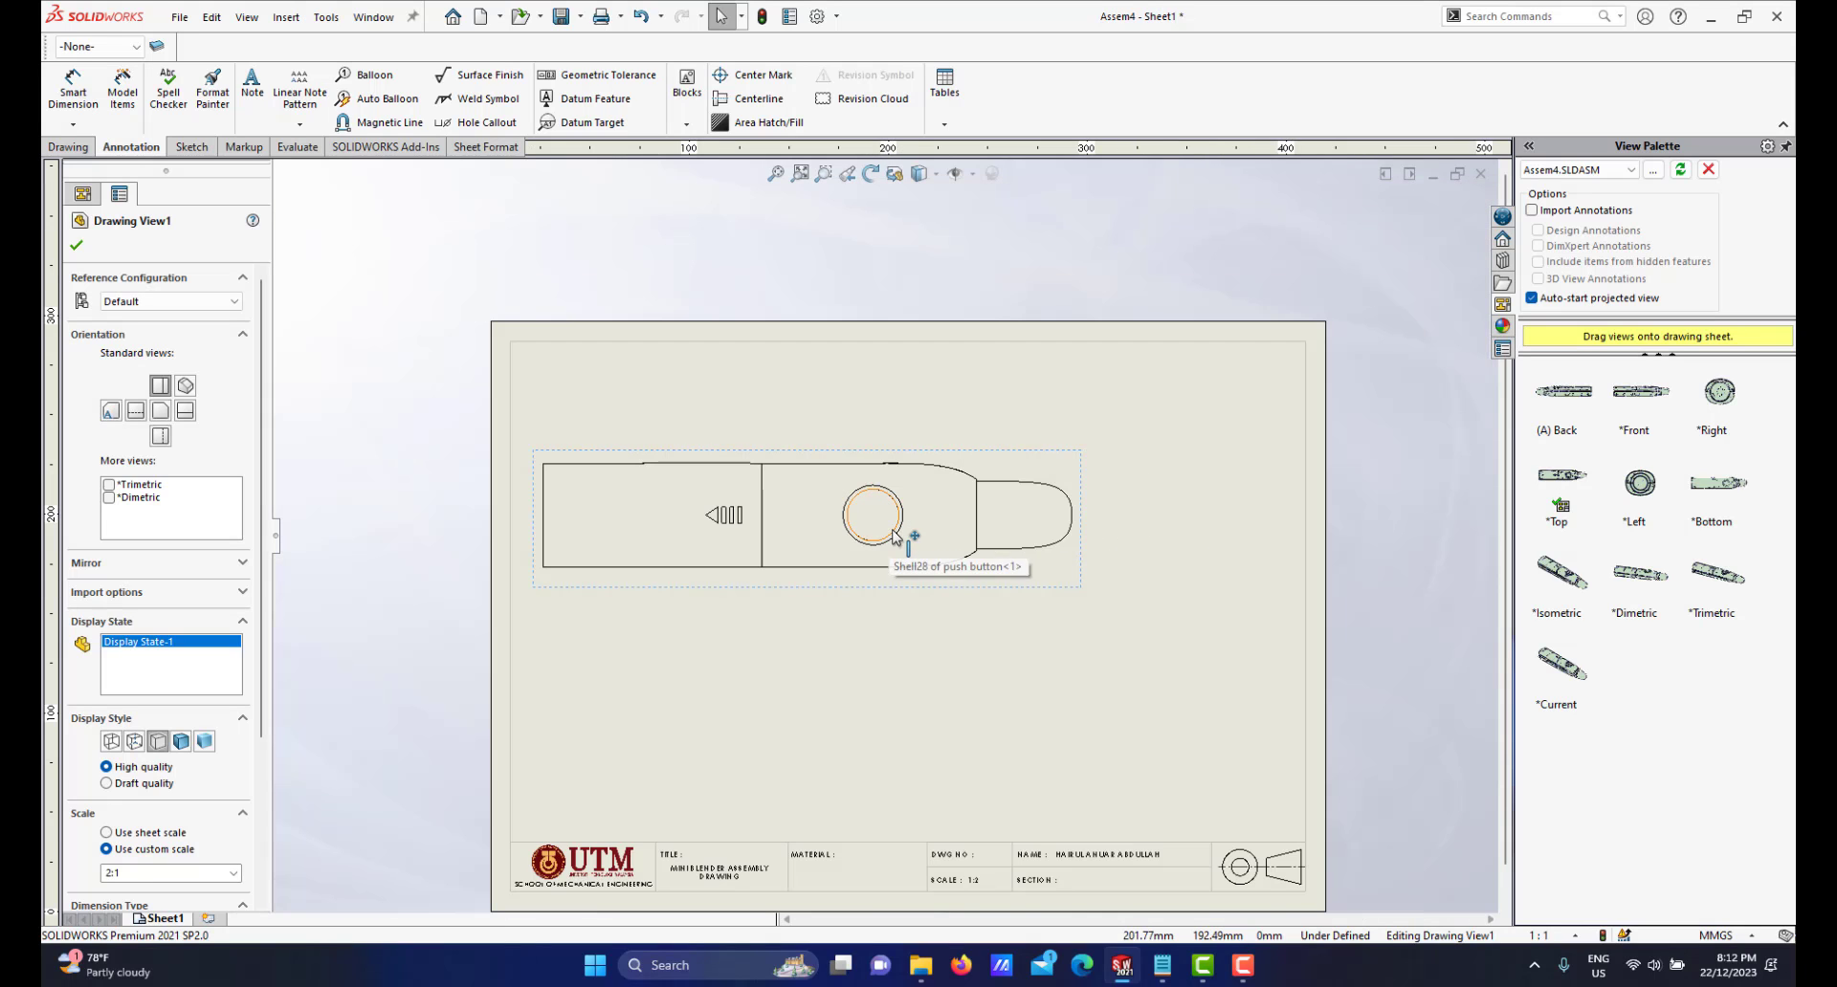
scroll(851, 617, "up", 2)
scroll(943, 586, "down", 1)
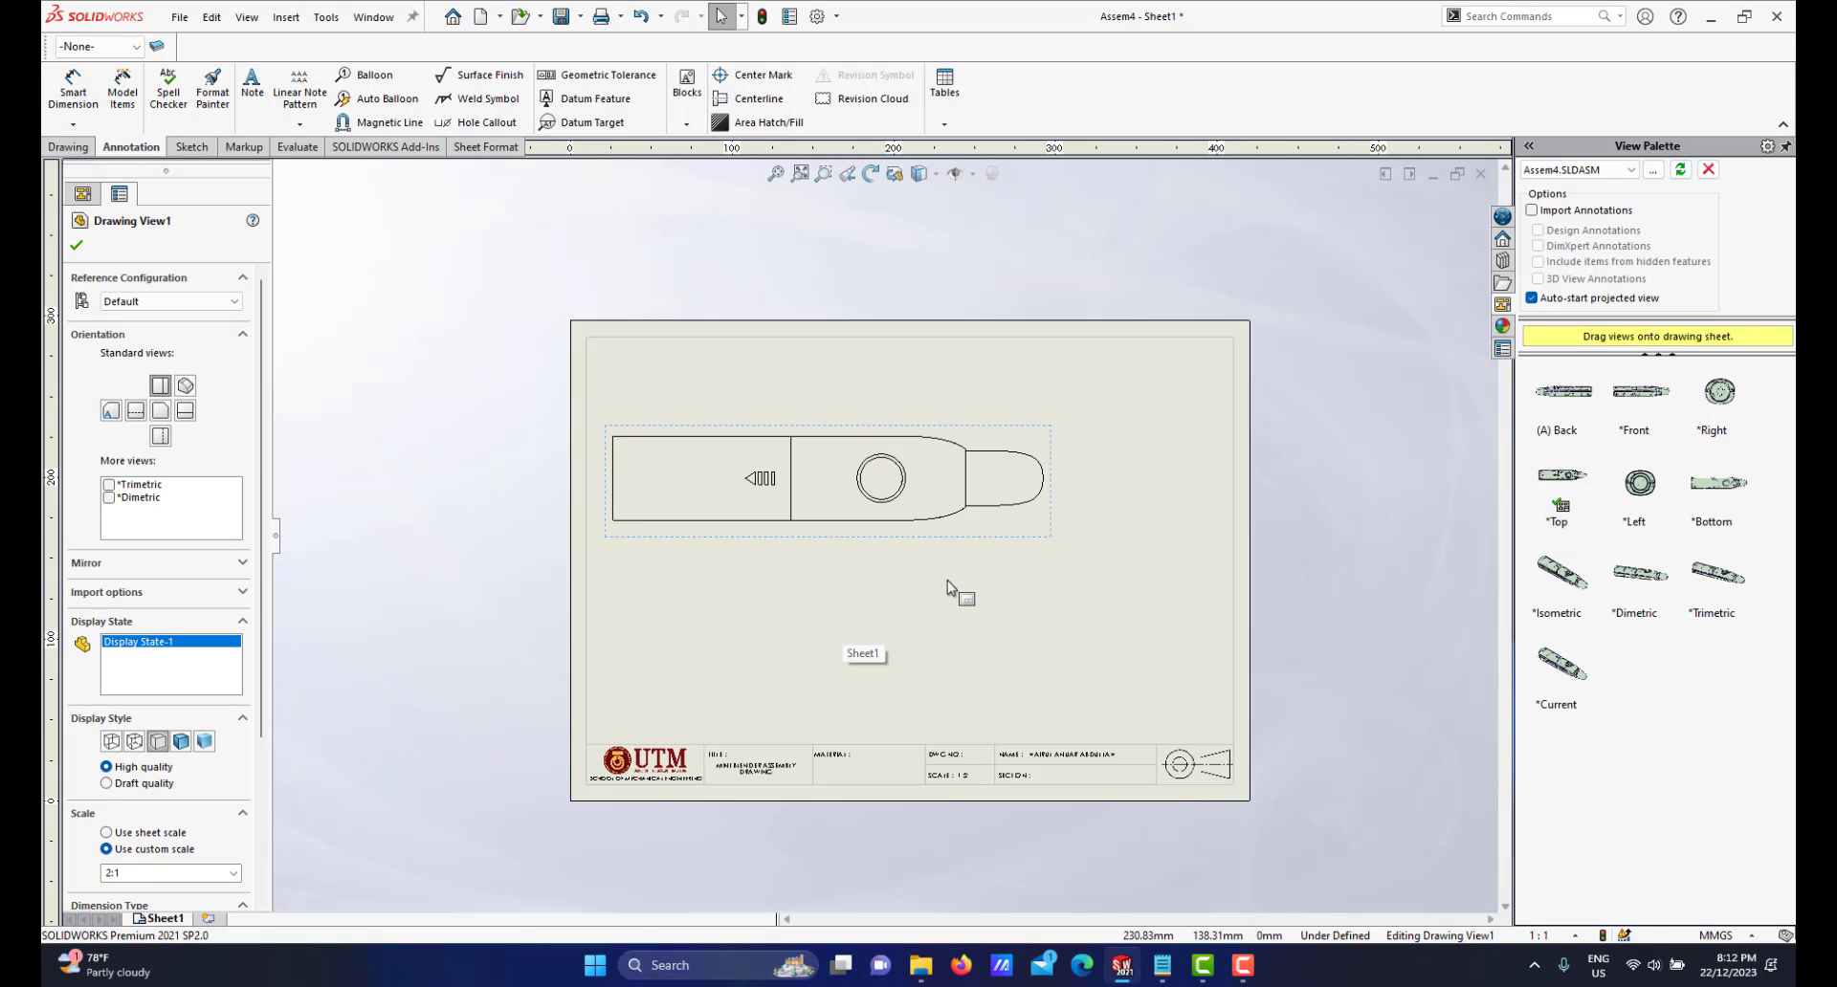
Accept the top view's properties
left_click(76, 247)
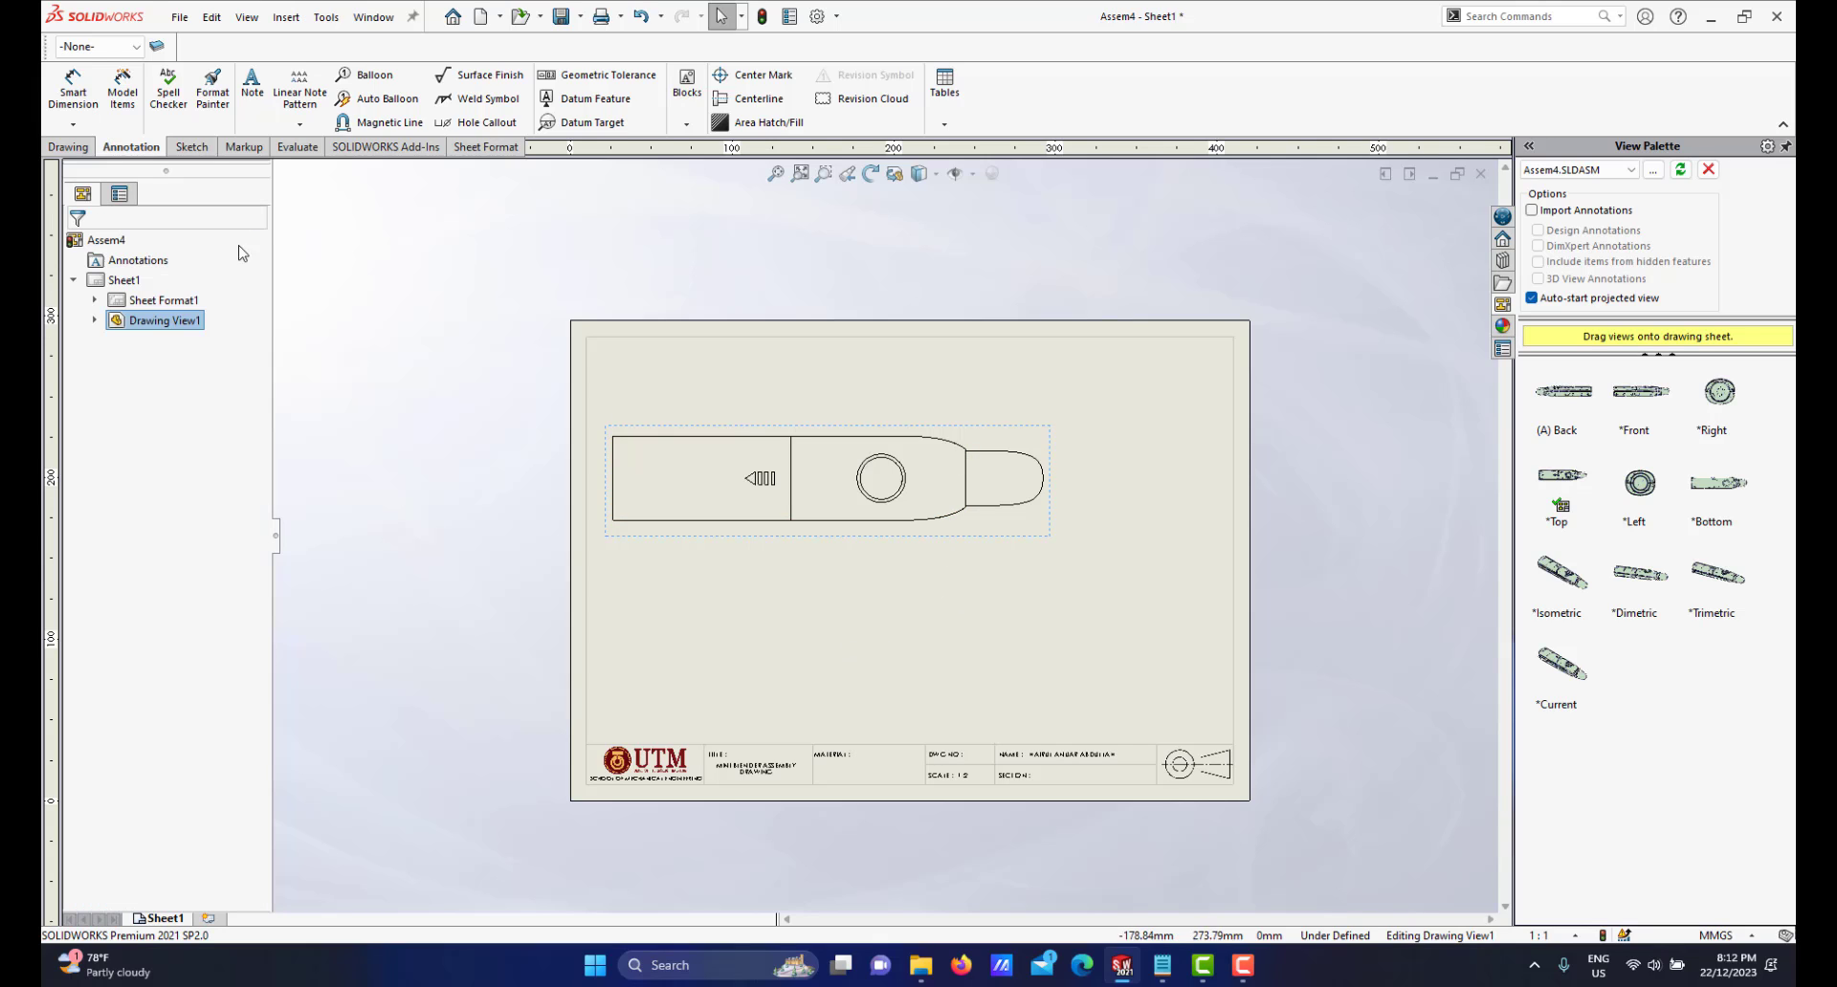
scroll(907, 532, "down", 2)
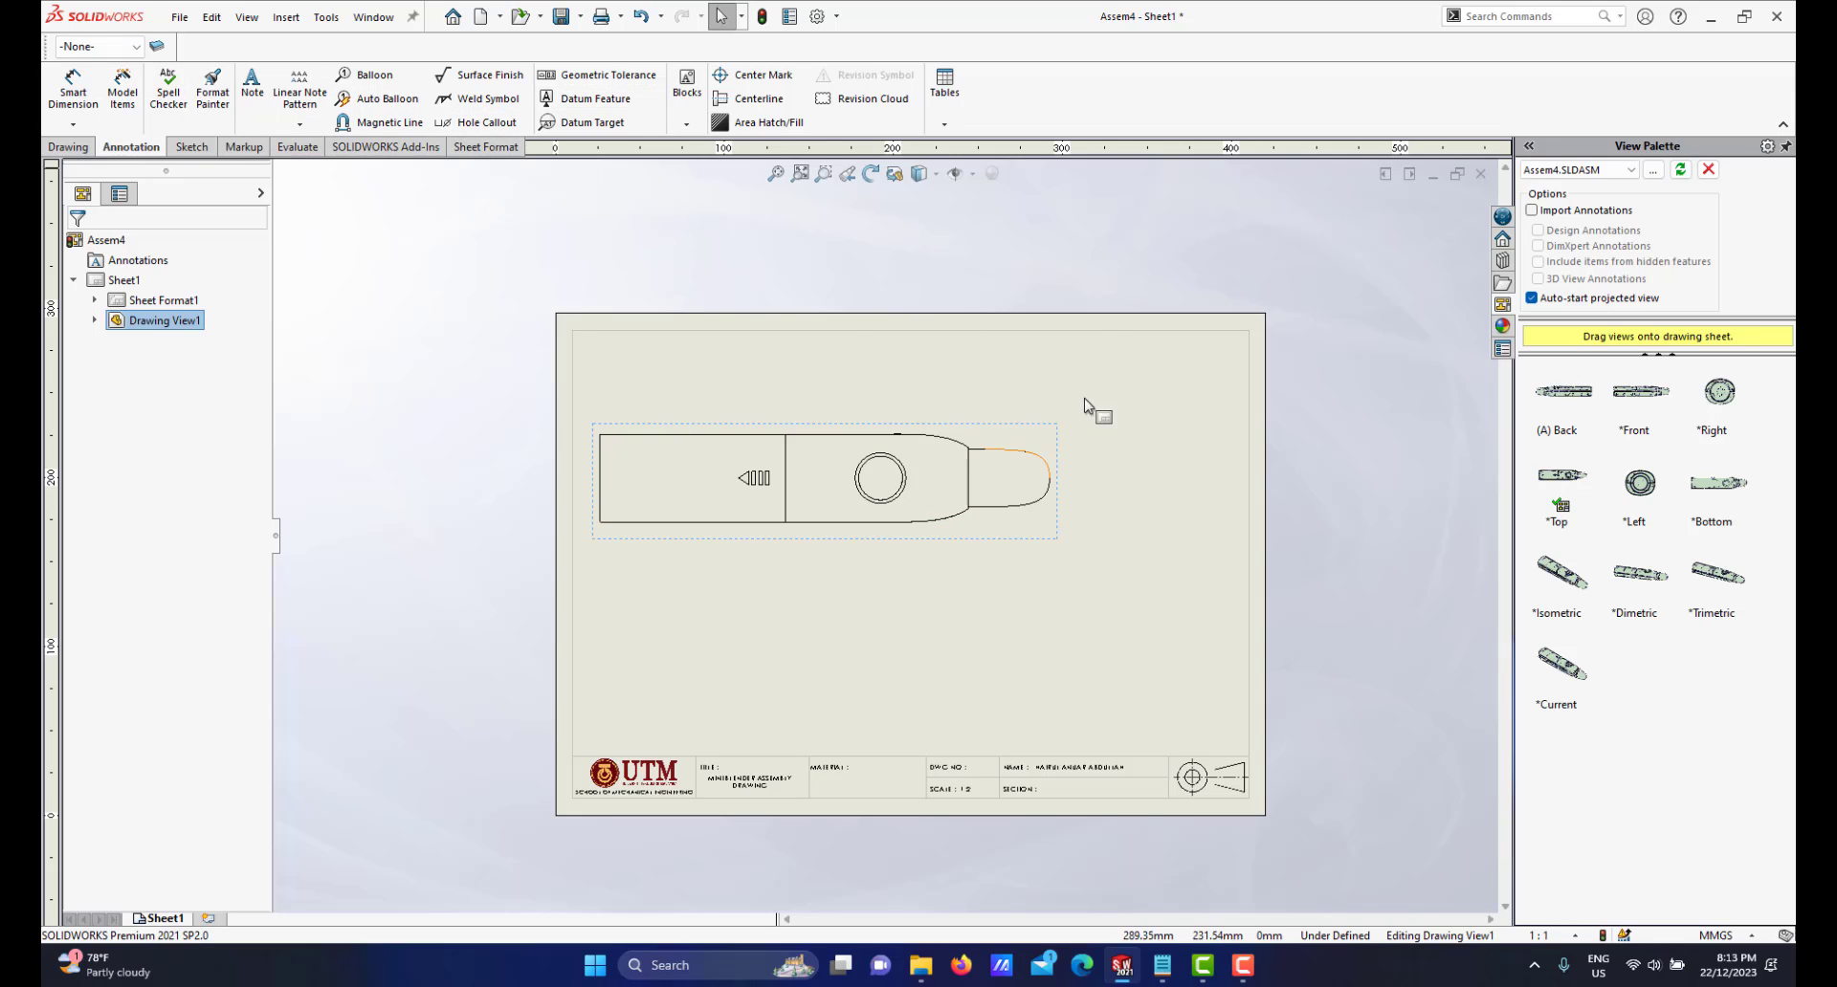
scroll(1020, 447, "up", 3)
scroll(1000, 444, "down", 2)
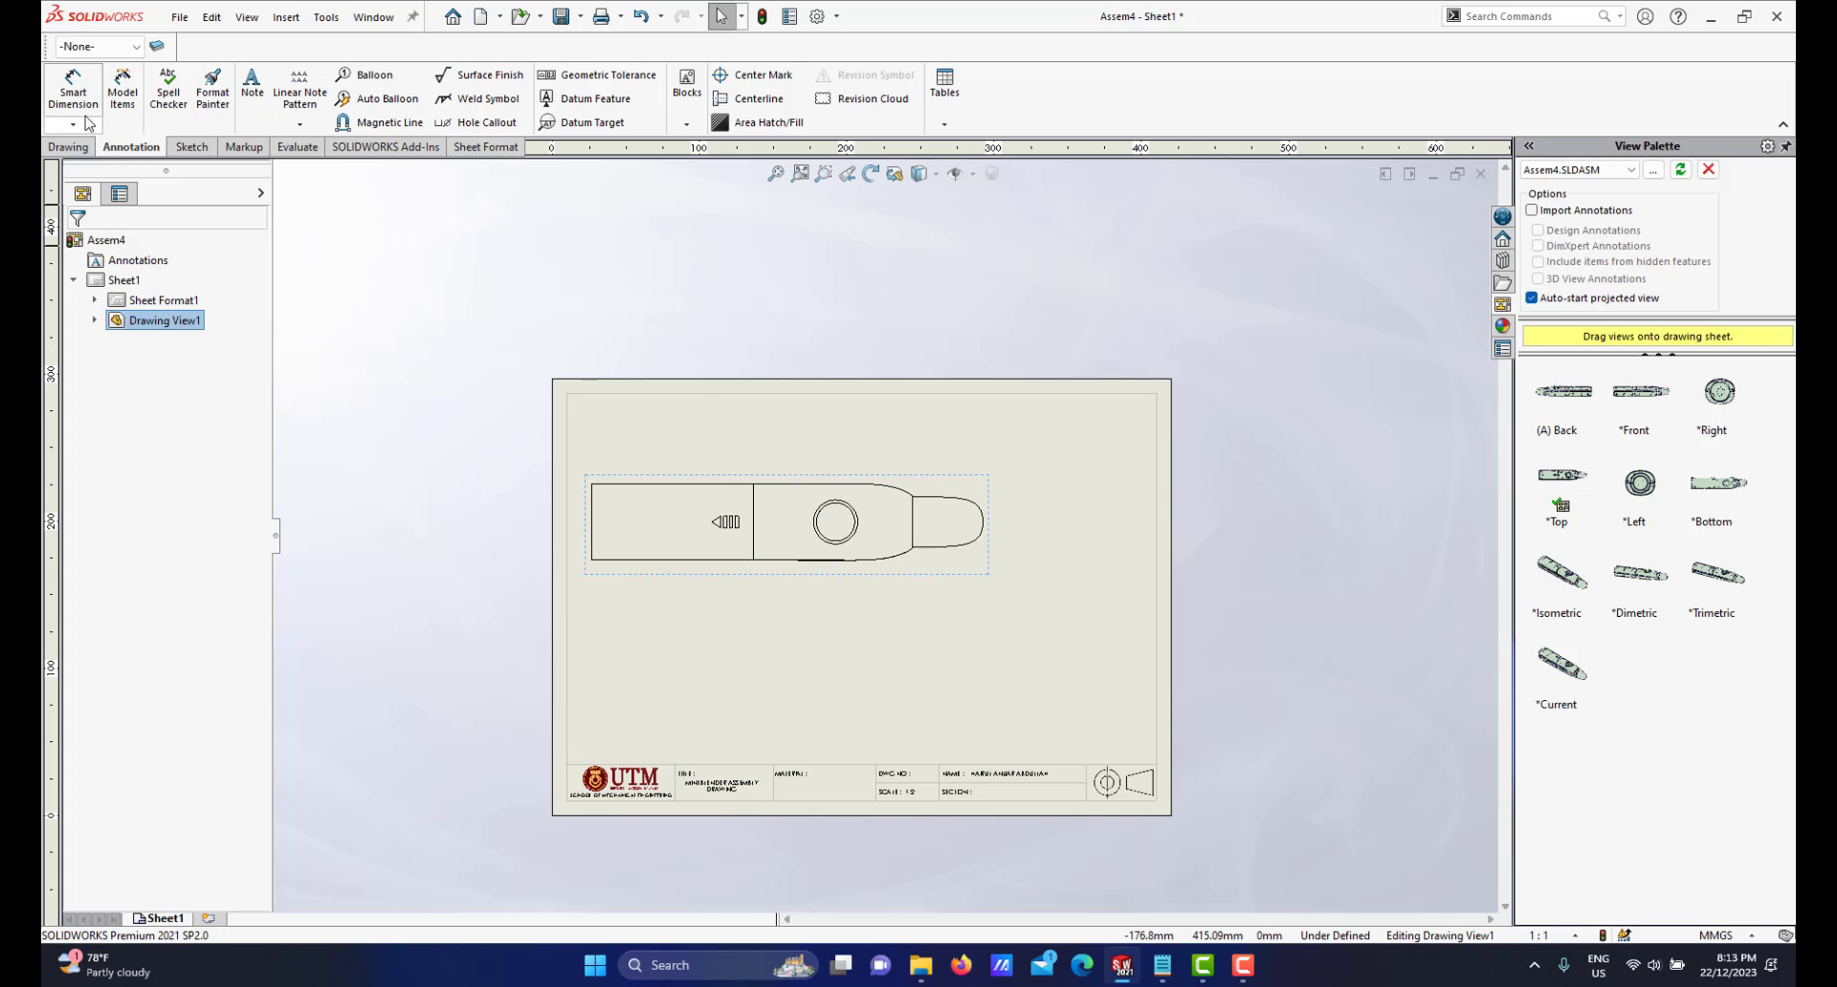
Start a full section view with a horizontal cutting line through the center of the round push button in the top view
left_click(65, 150)
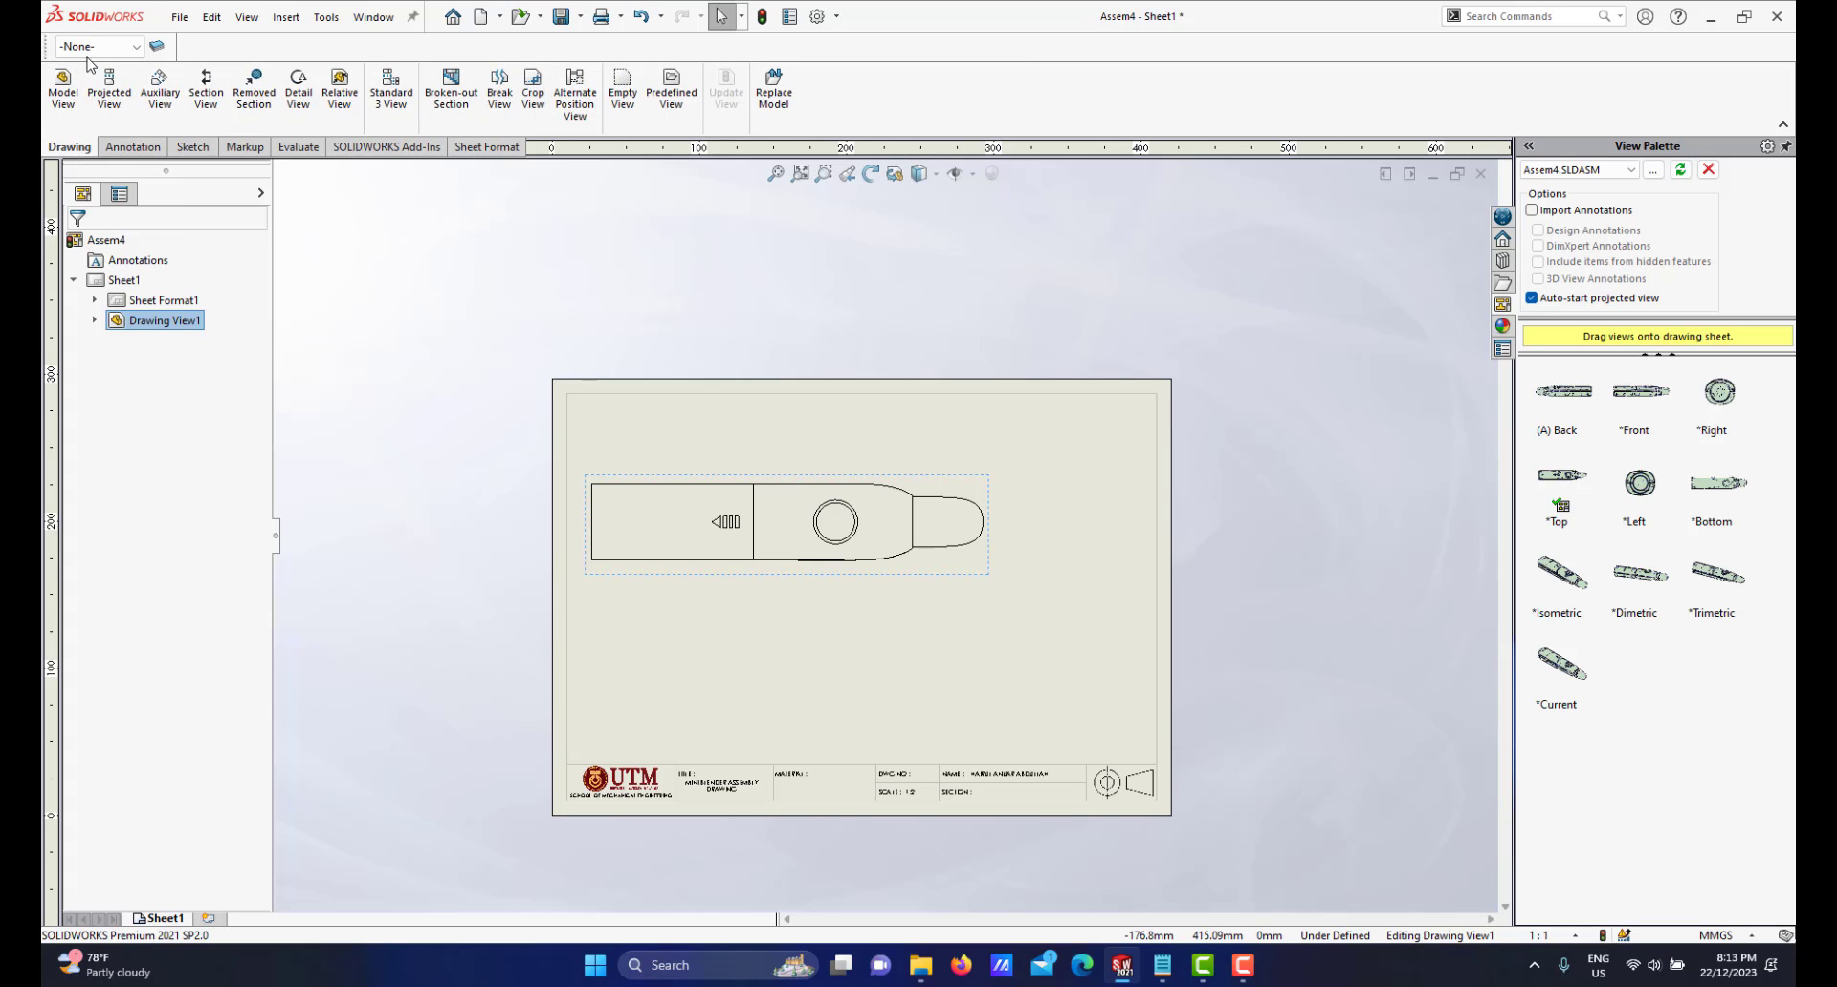
left_click(207, 96)
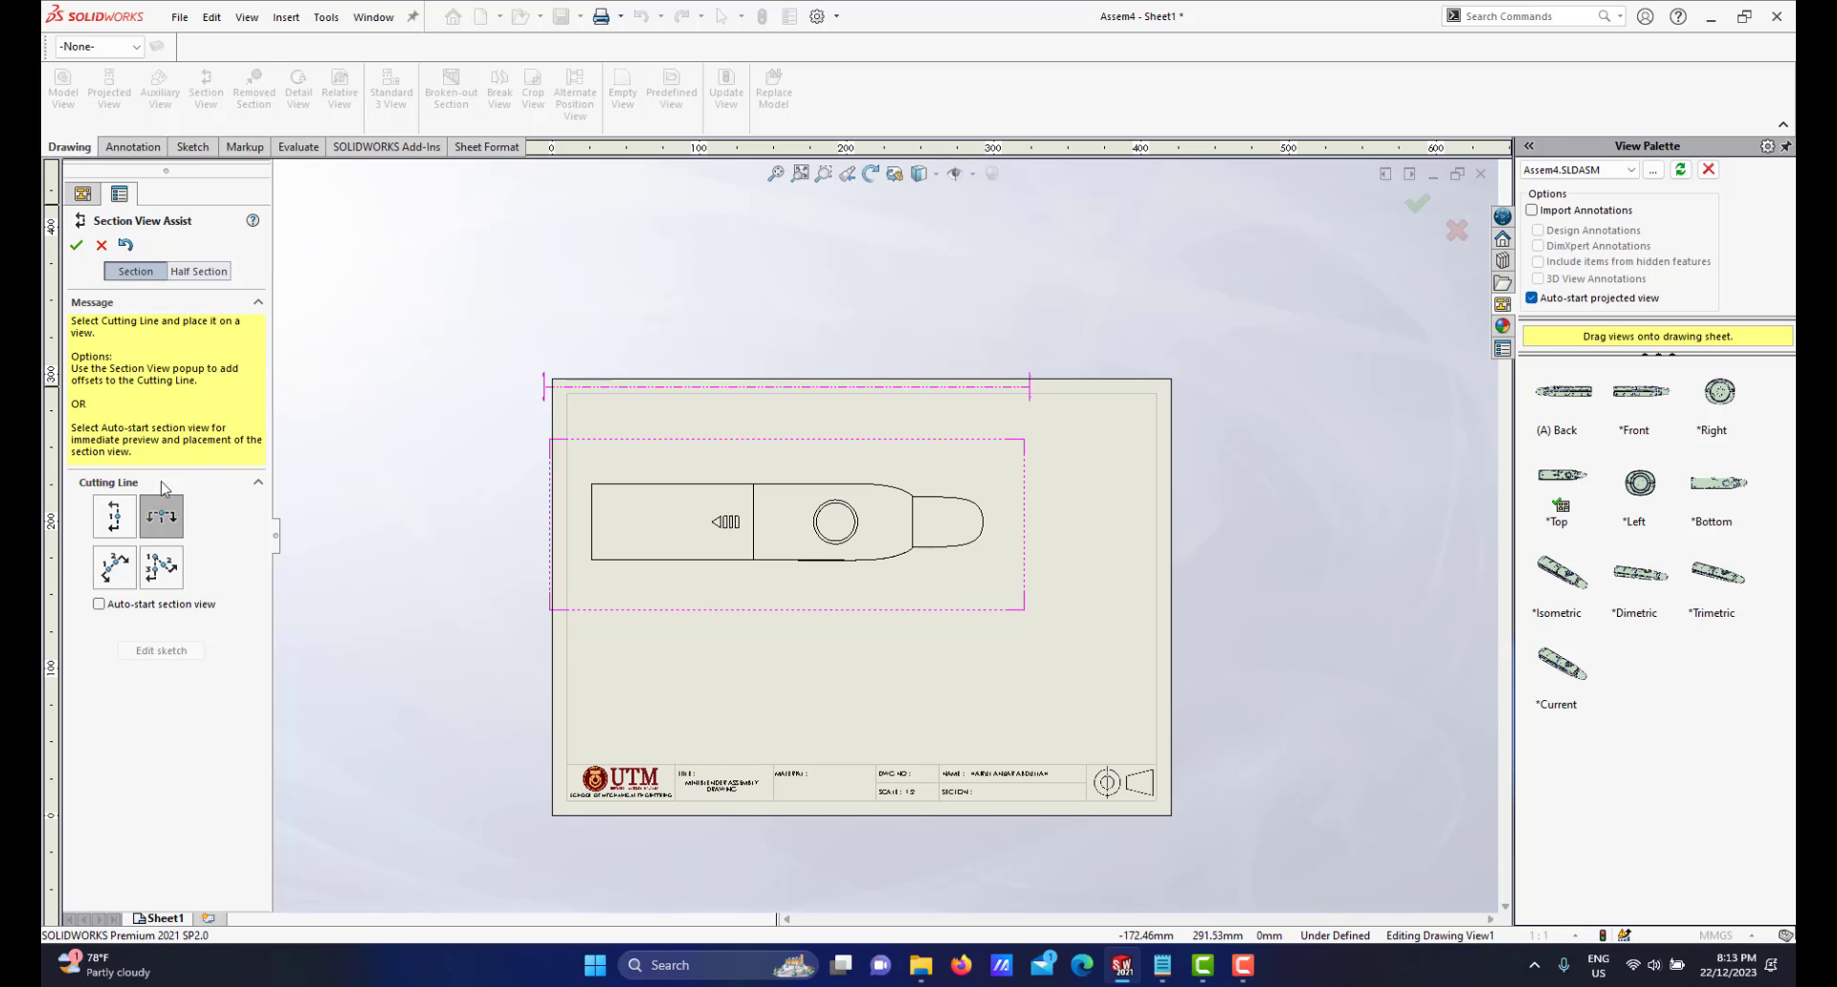
left_click(199, 272)
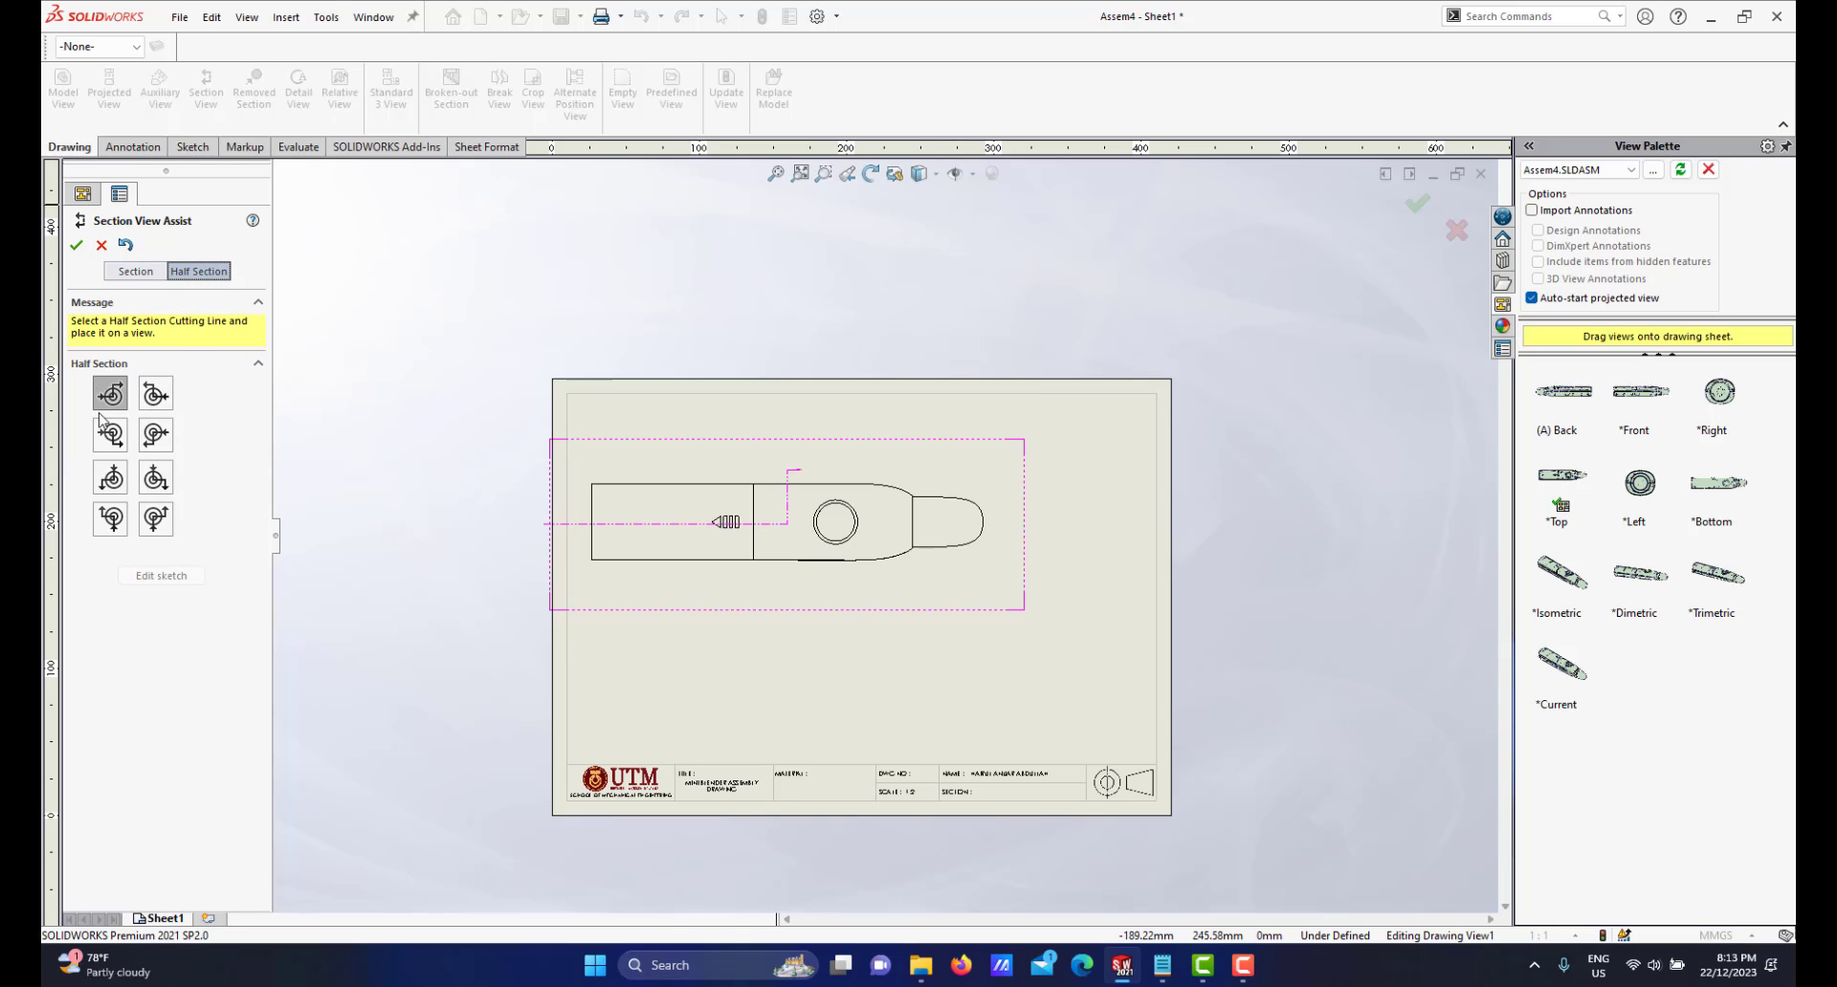
left_click(145, 275)
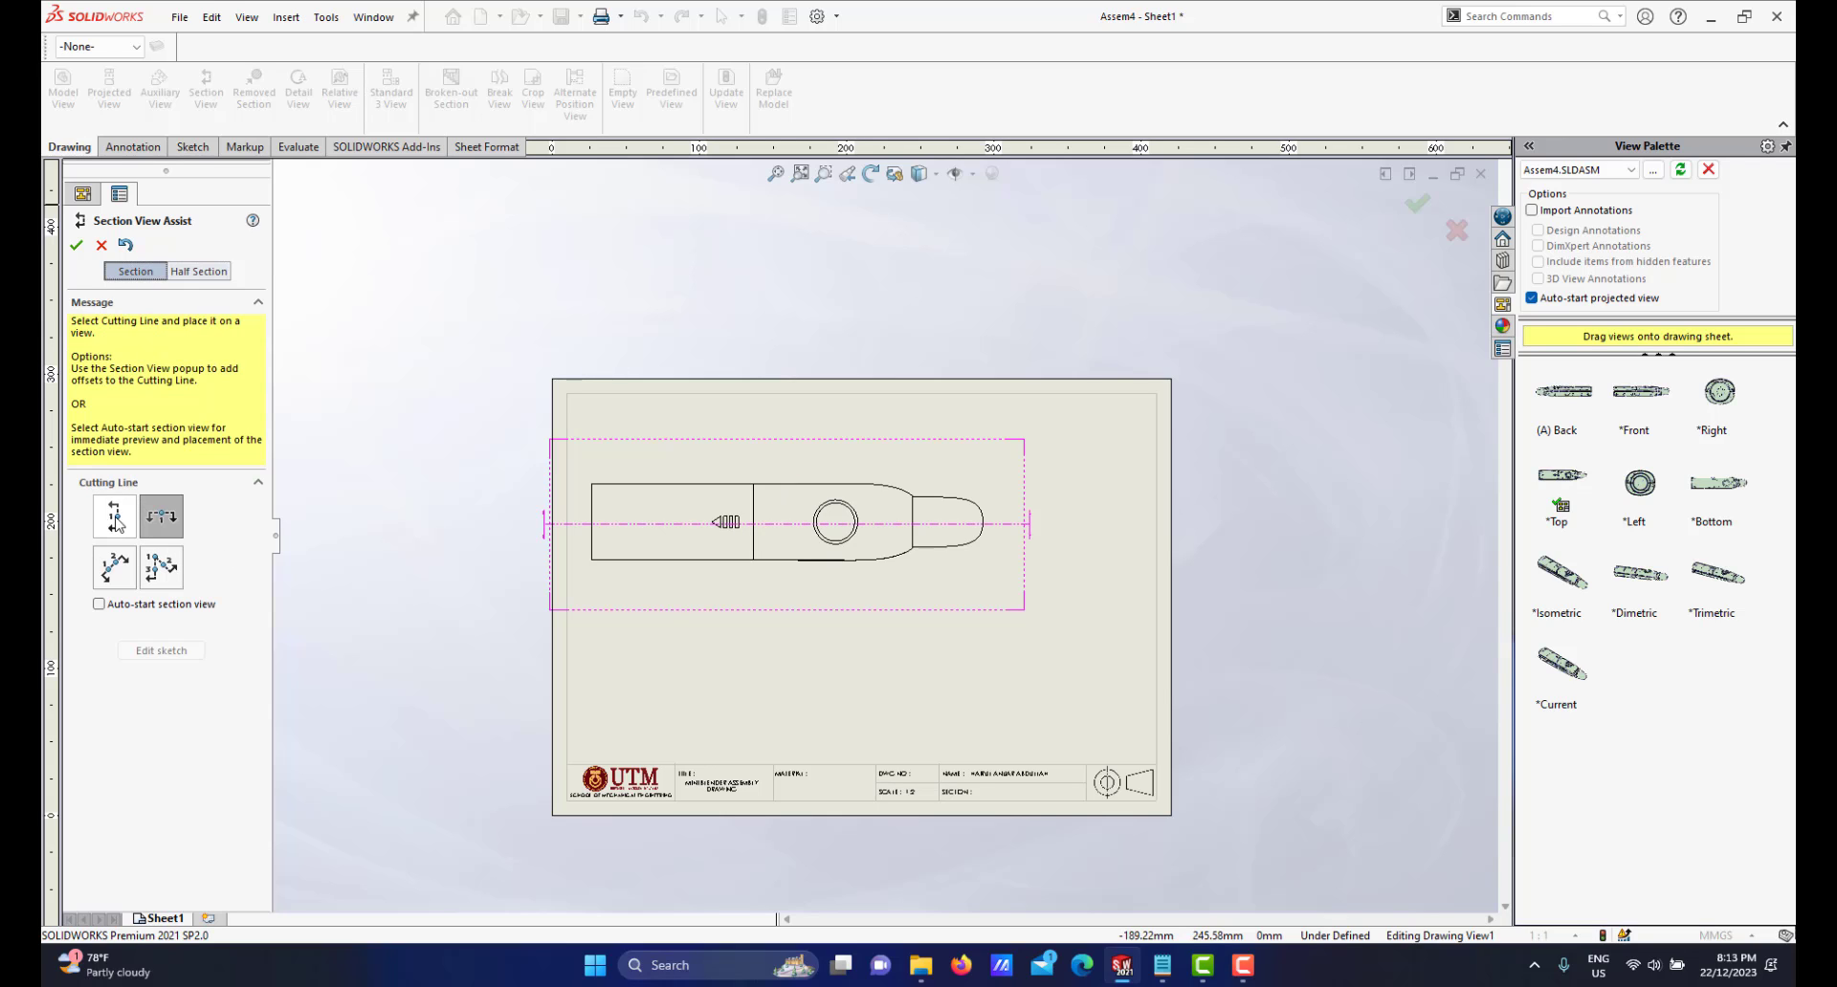
left_click(172, 520)
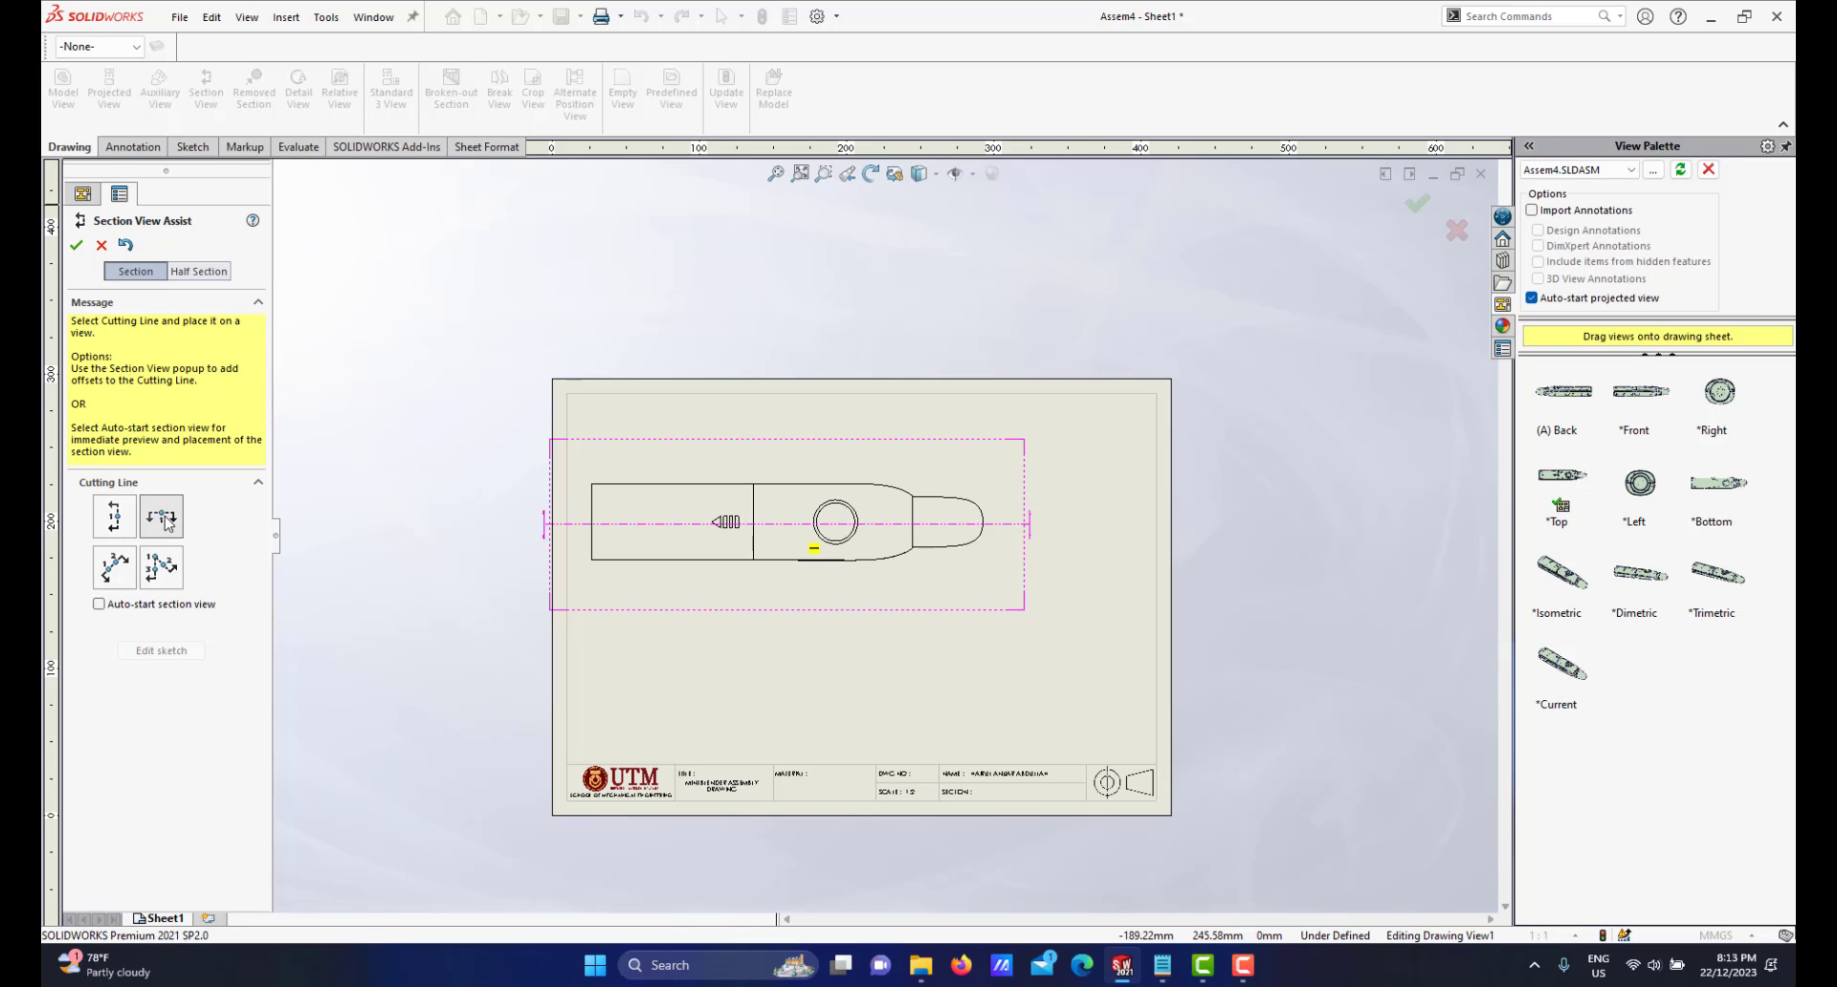
scroll(813, 564, "down", 5)
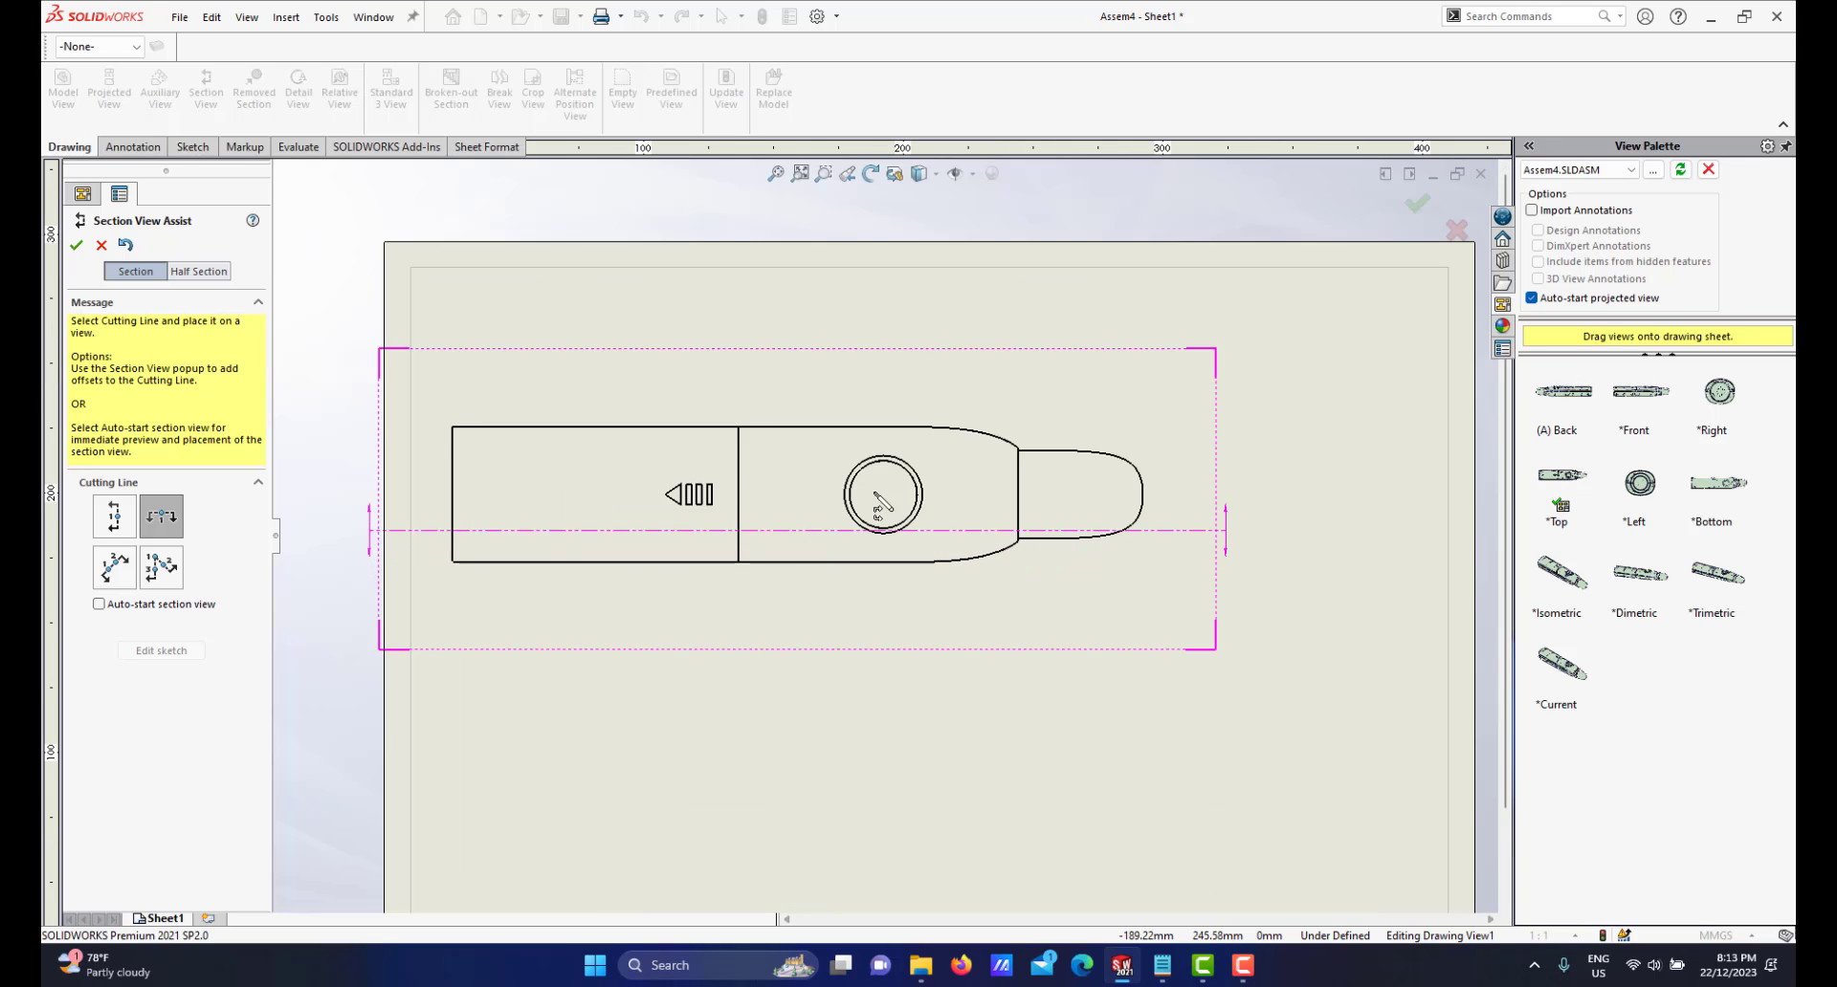
scroll(881, 507, "down", 1)
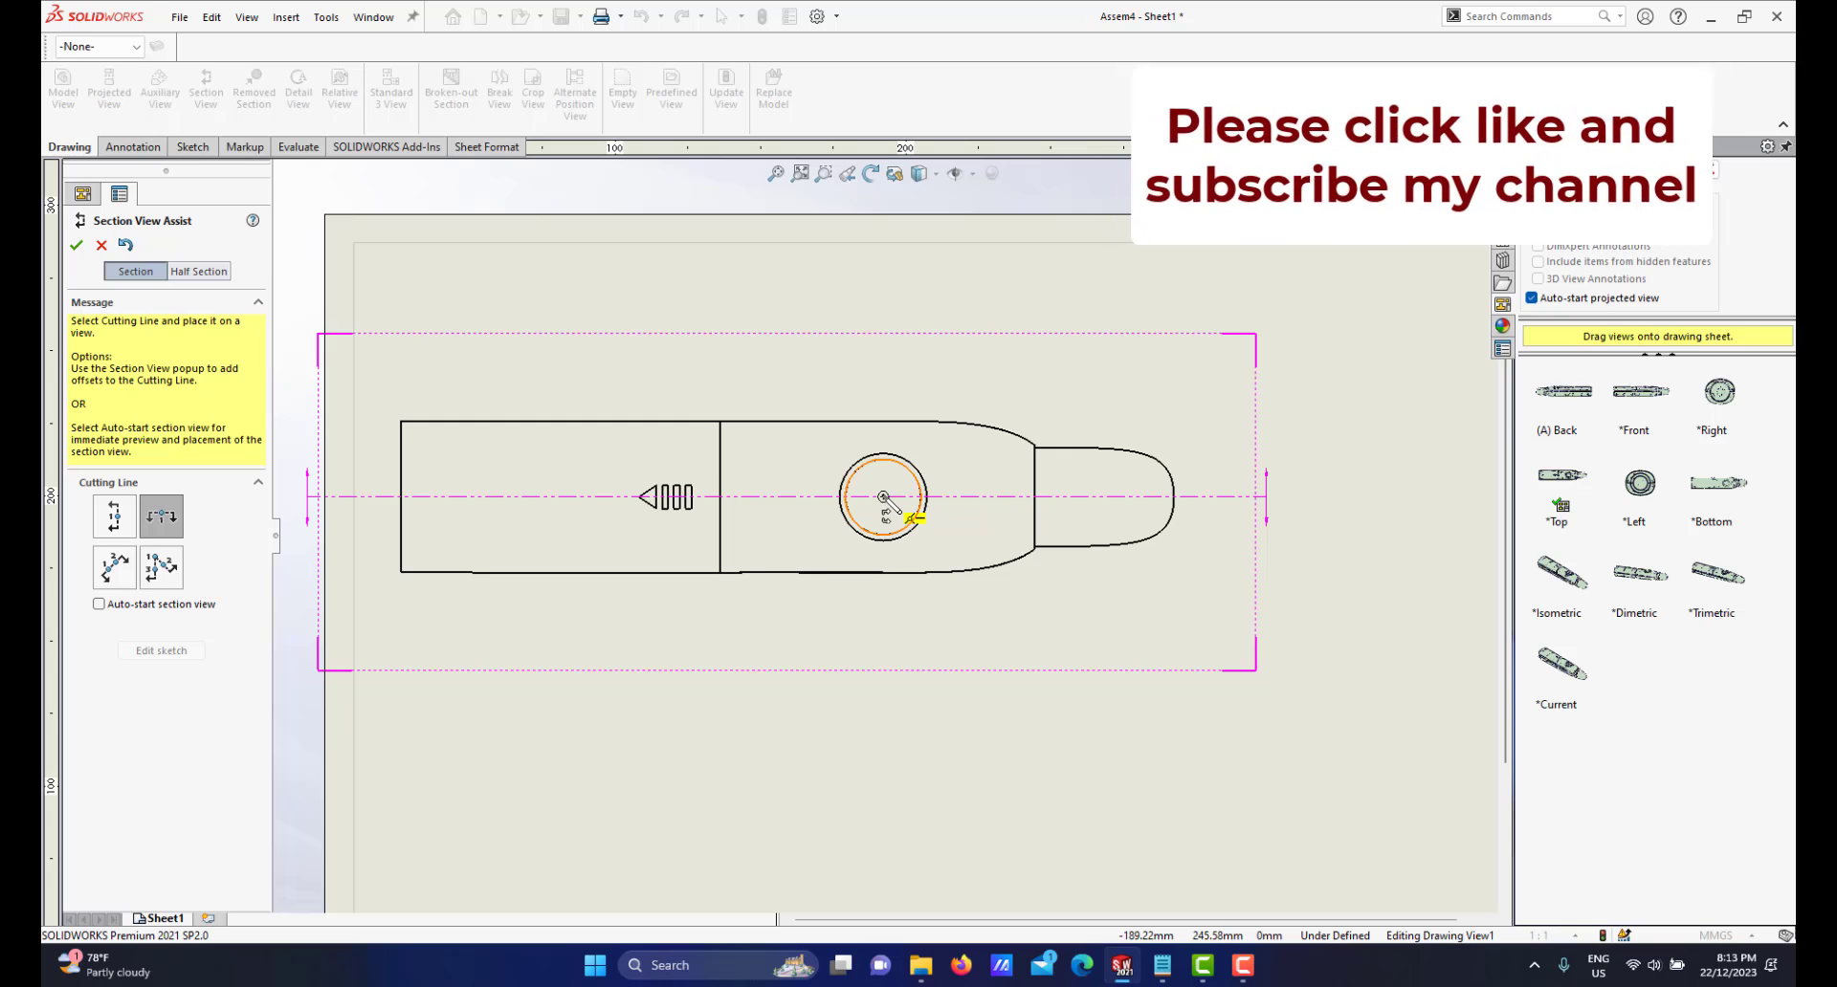
left_click(883, 497)
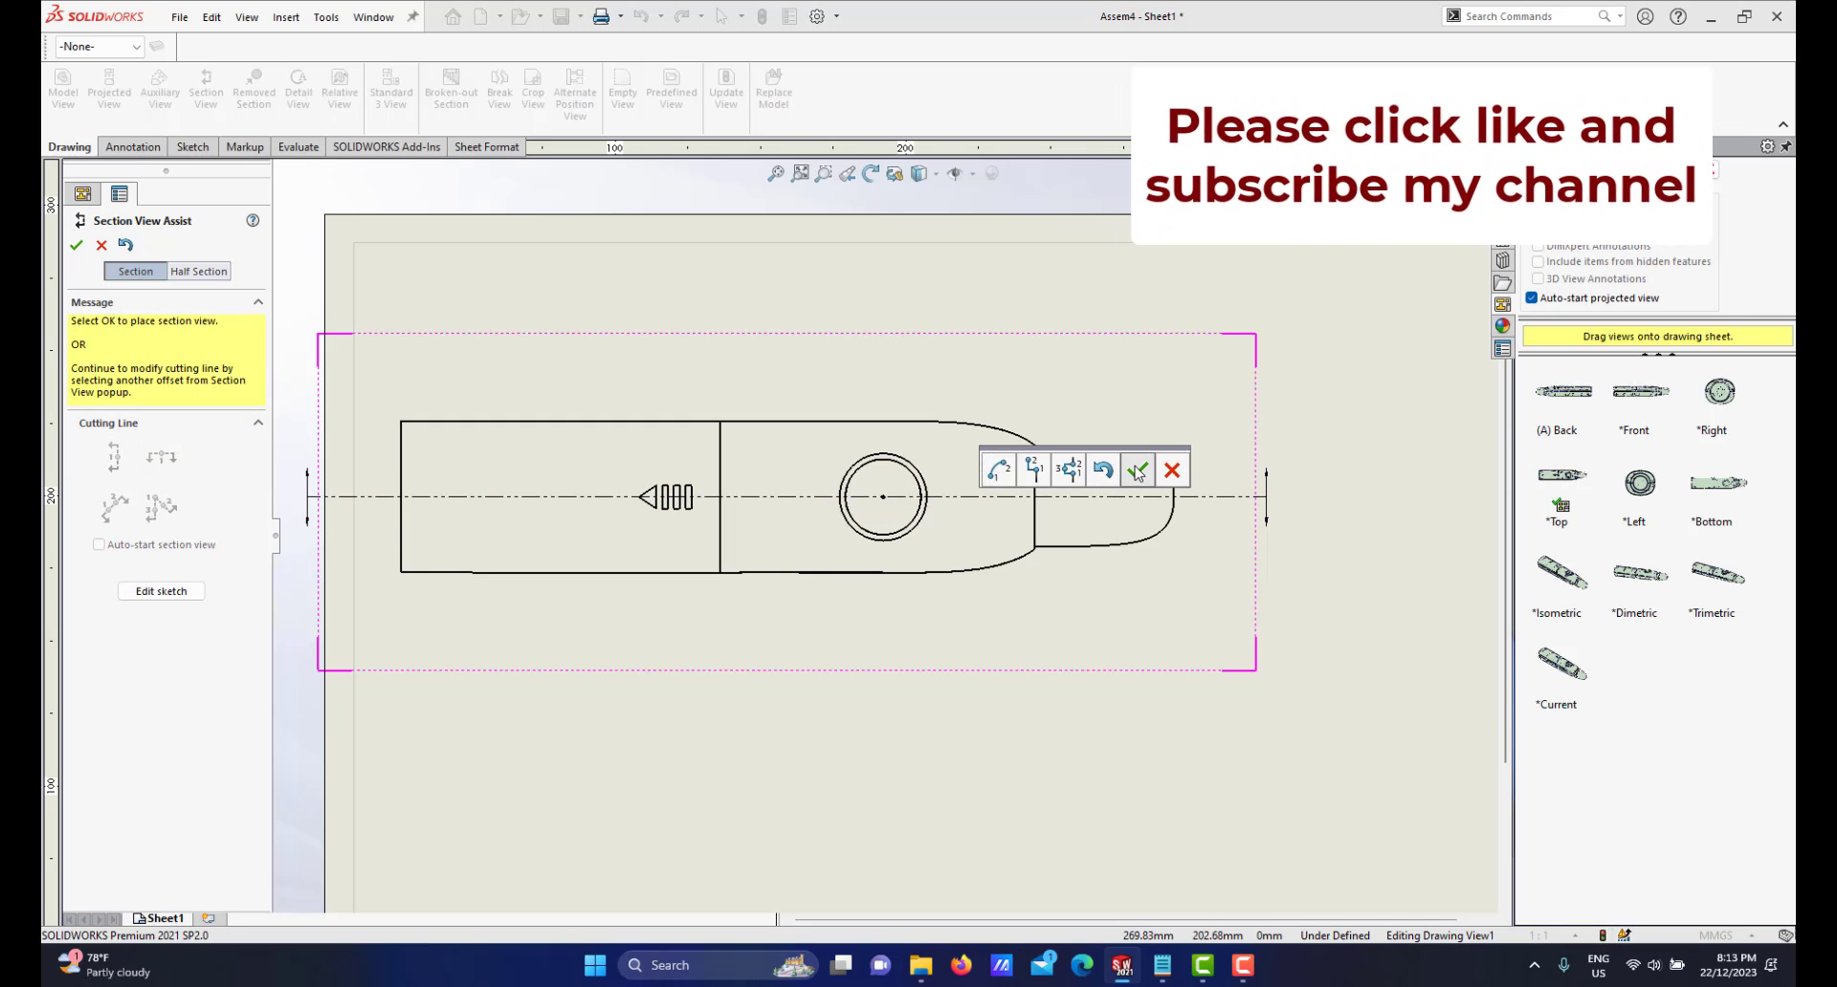
left_click(1138, 470)
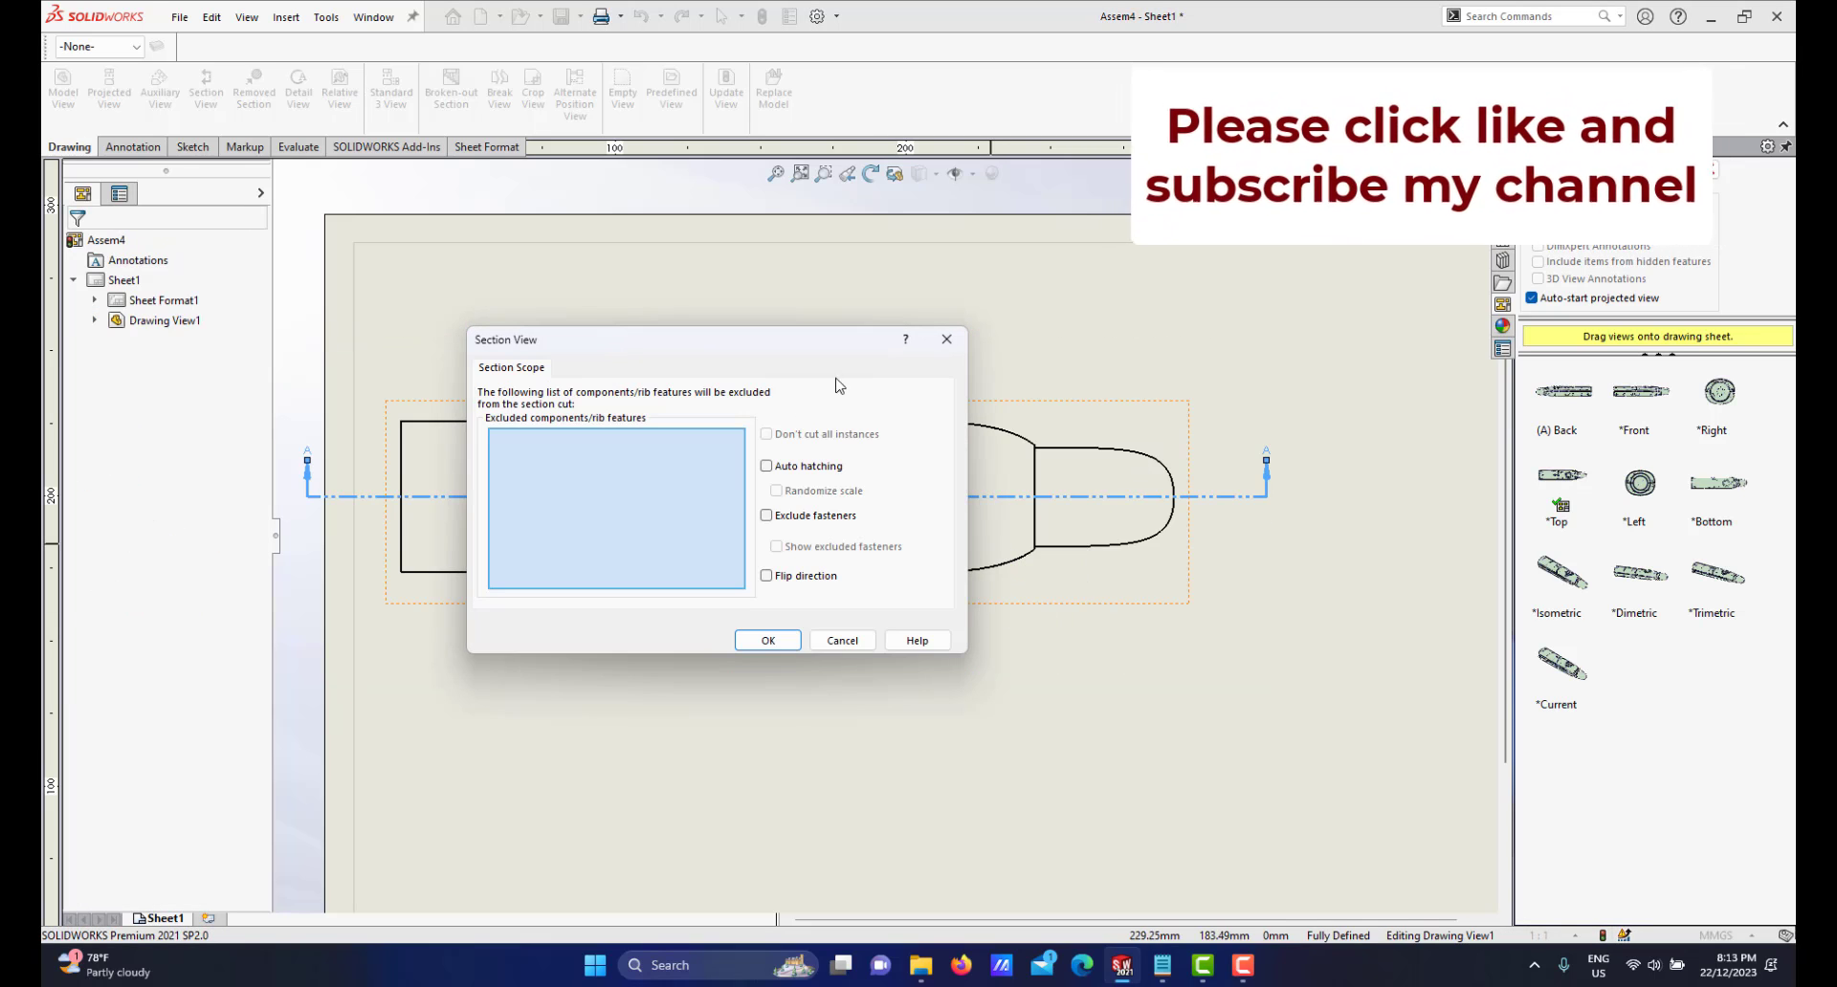
Accept the section scope without excluding any components or fasteners and with auto hatching off
left_click_drag(853, 346, 1004, 322)
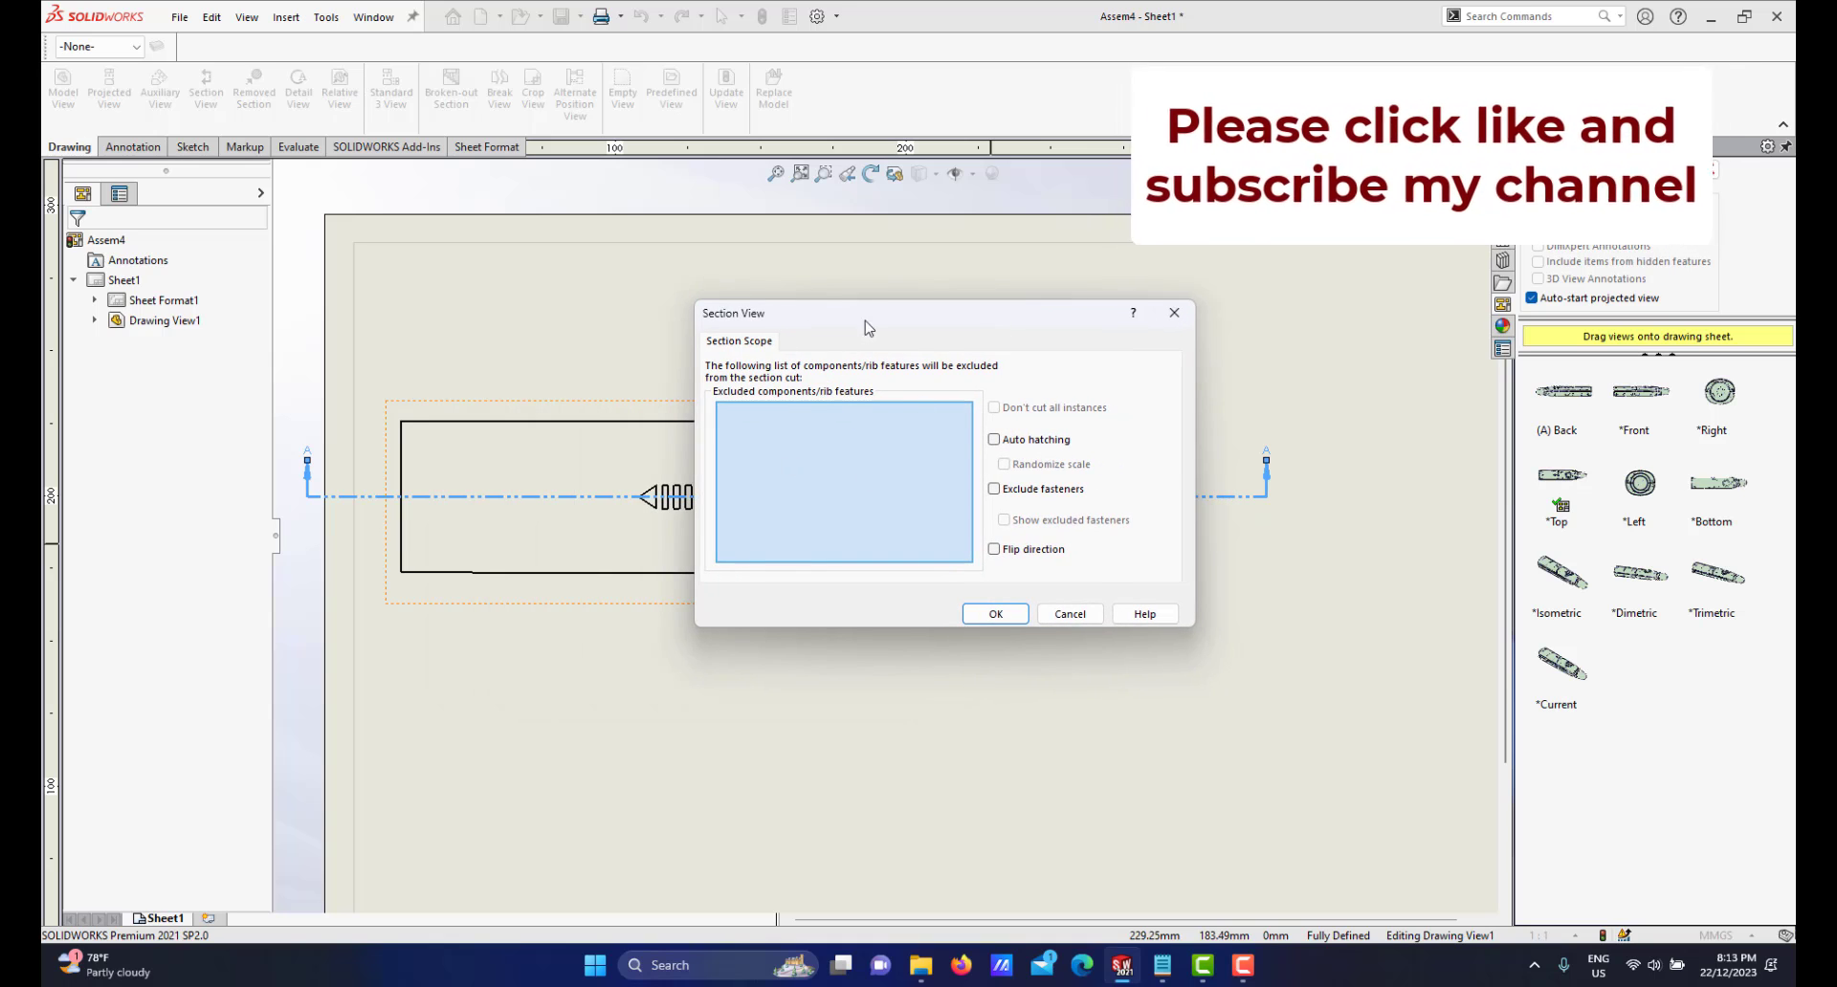
left_click_drag(865, 328, 1083, 366)
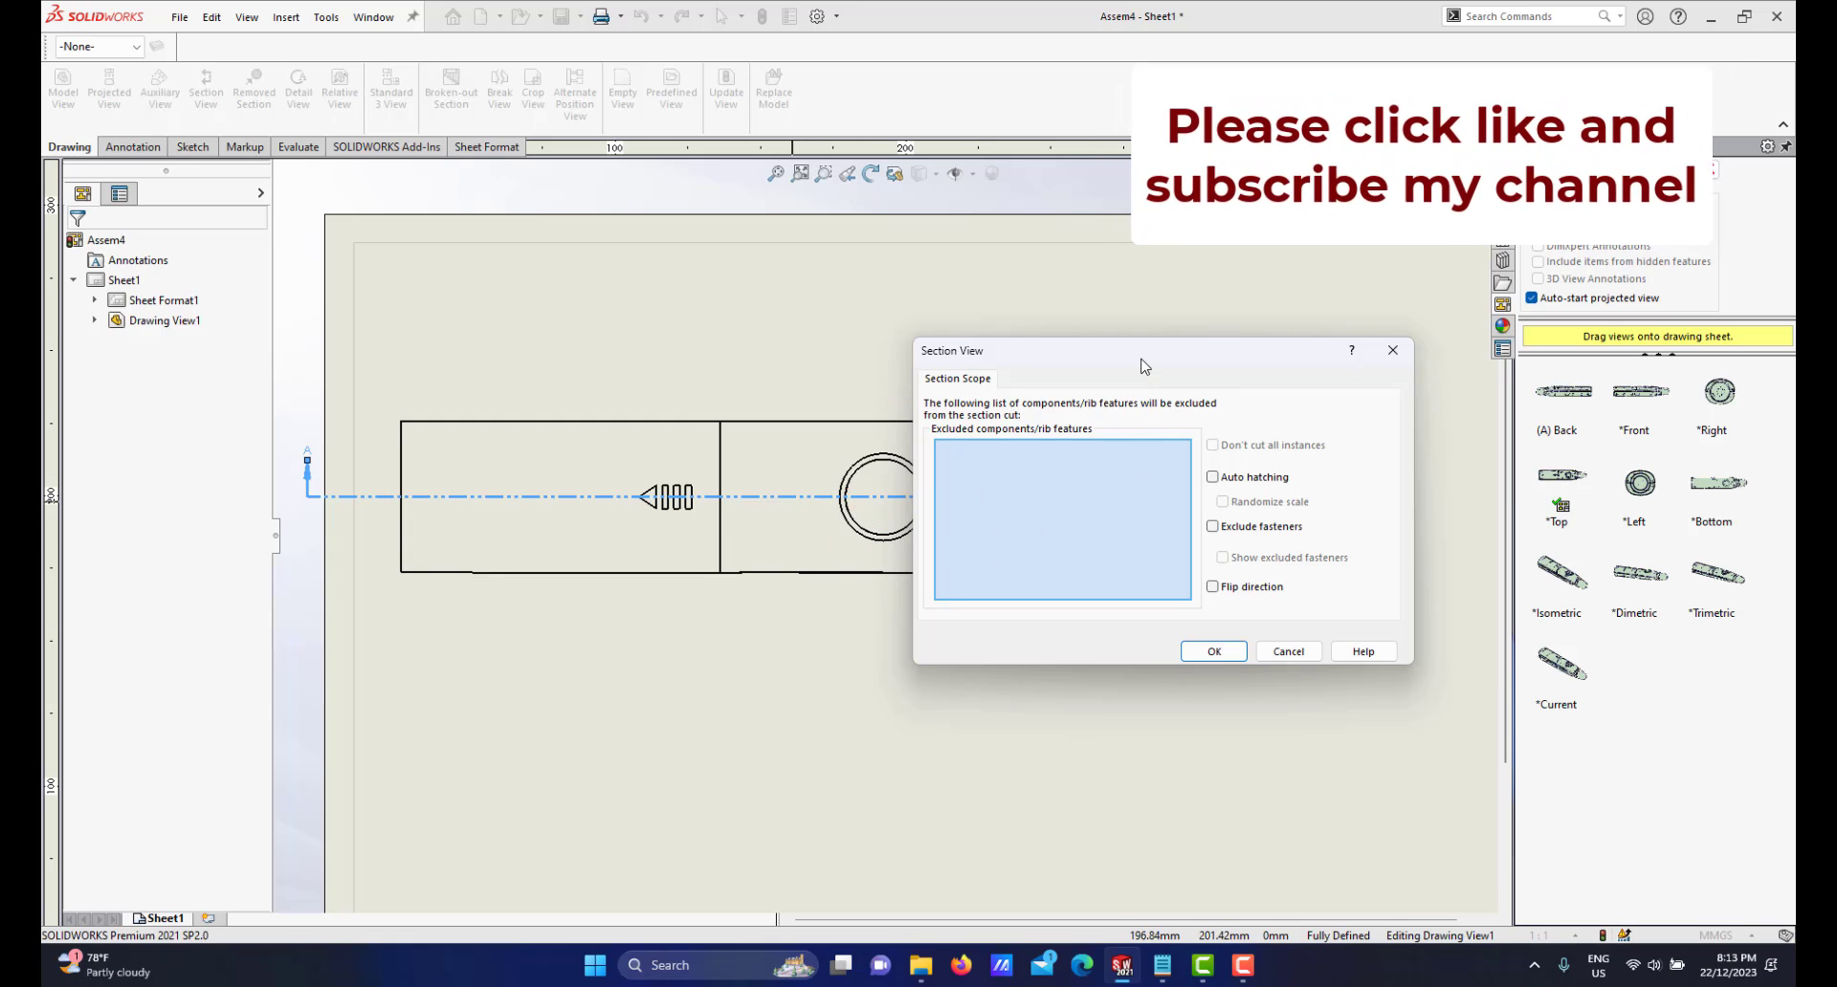
mouse_move(1146, 367)
left_mouse_down()
mouse_move(1182, 409)
mouse_move(1124, 446)
mouse_move(1124, 533)
mouse_move(1091, 571)
mouse_move(1038, 387)
left_mouse_up()
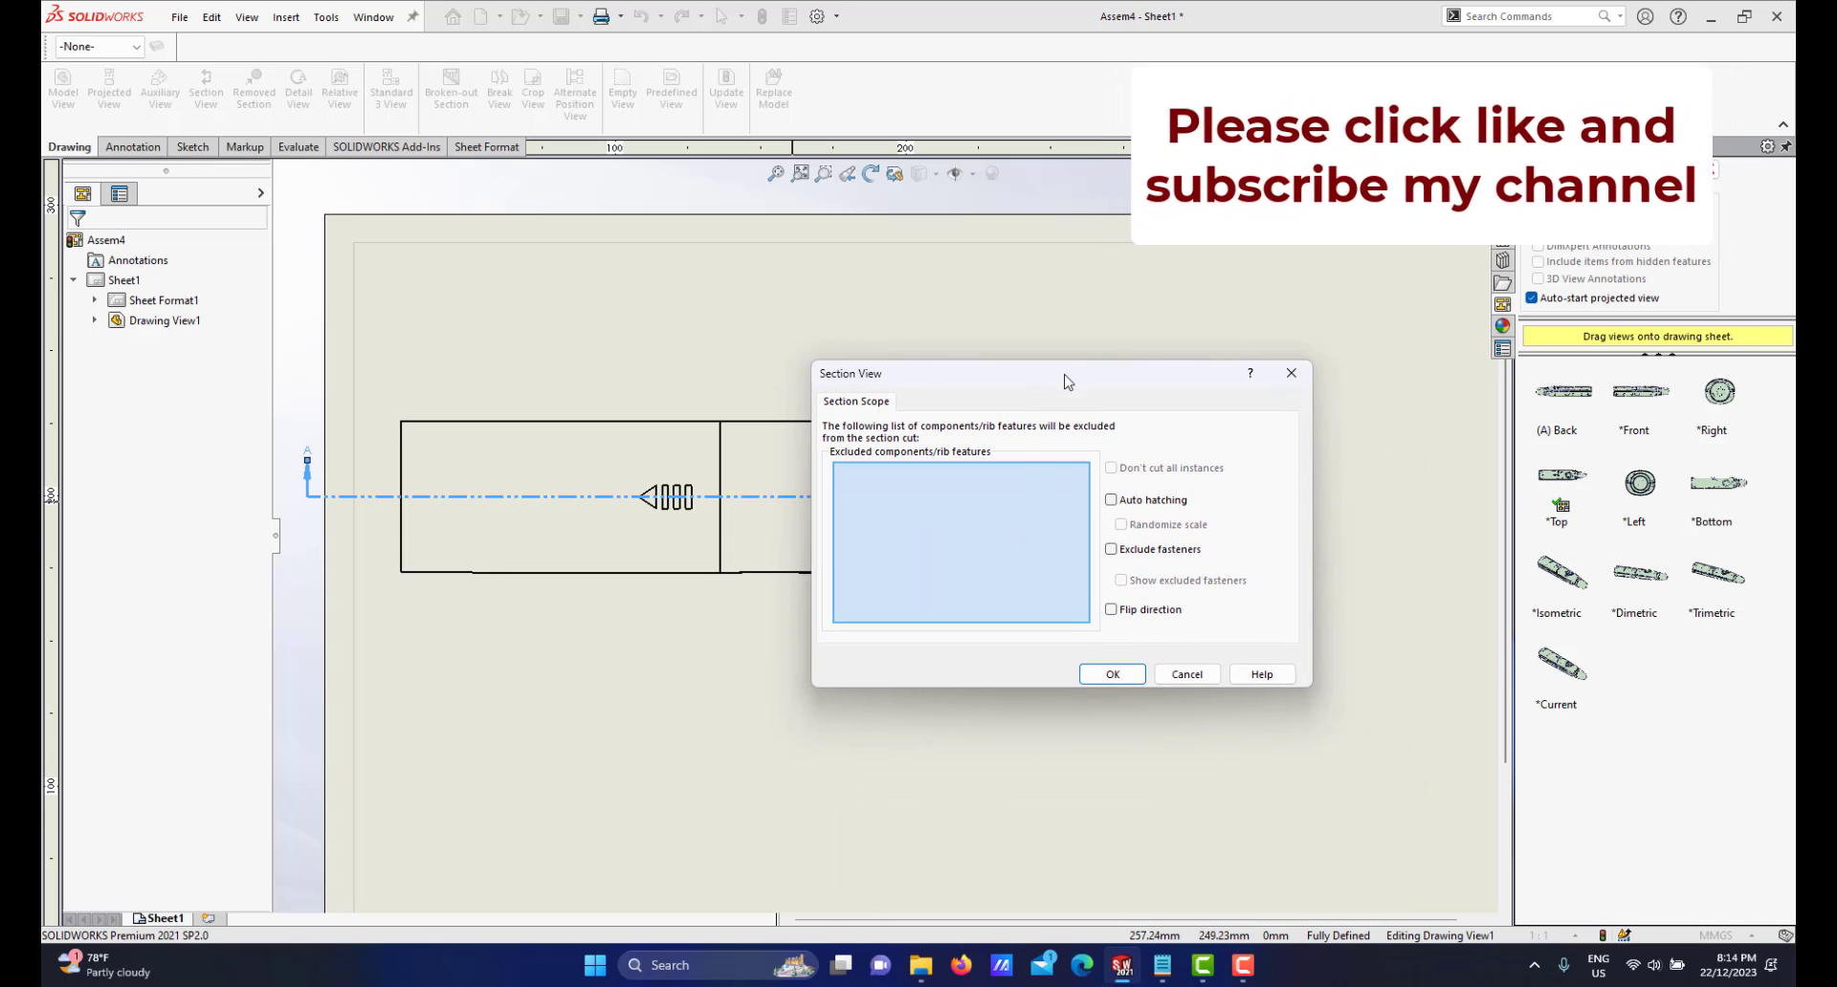
left_click_drag(1068, 380, 908, 287)
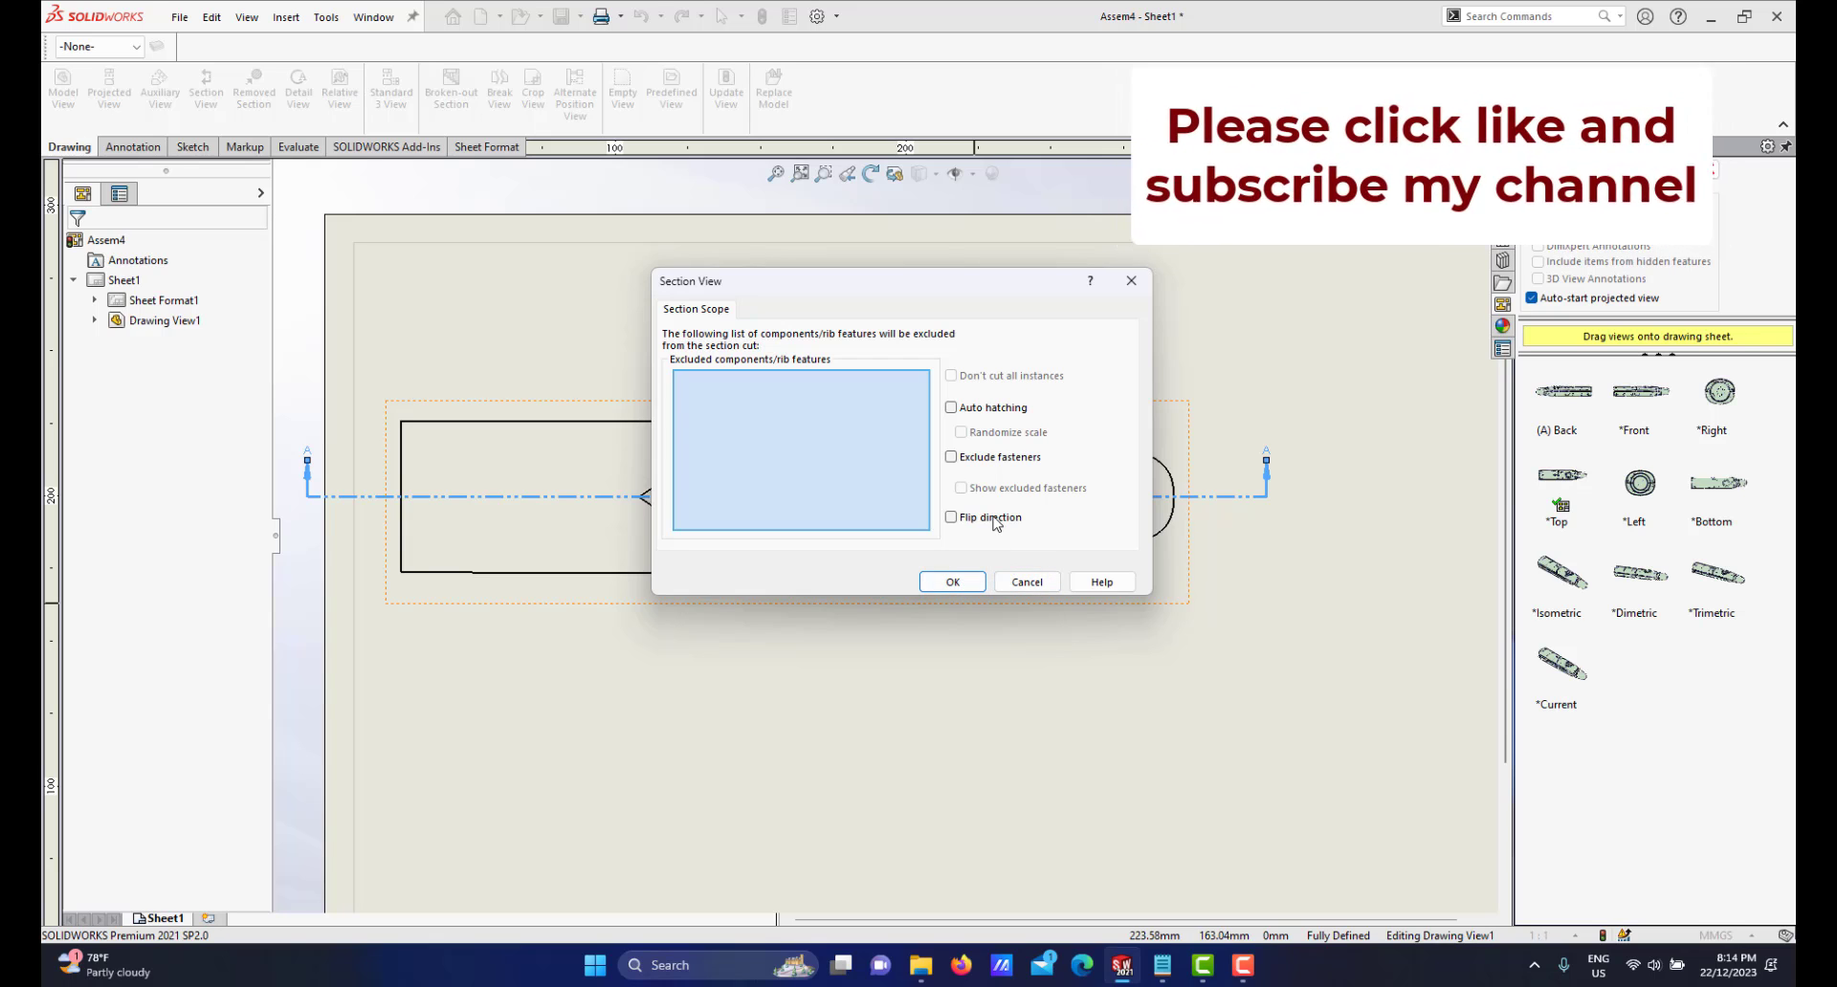
left_click(935, 585)
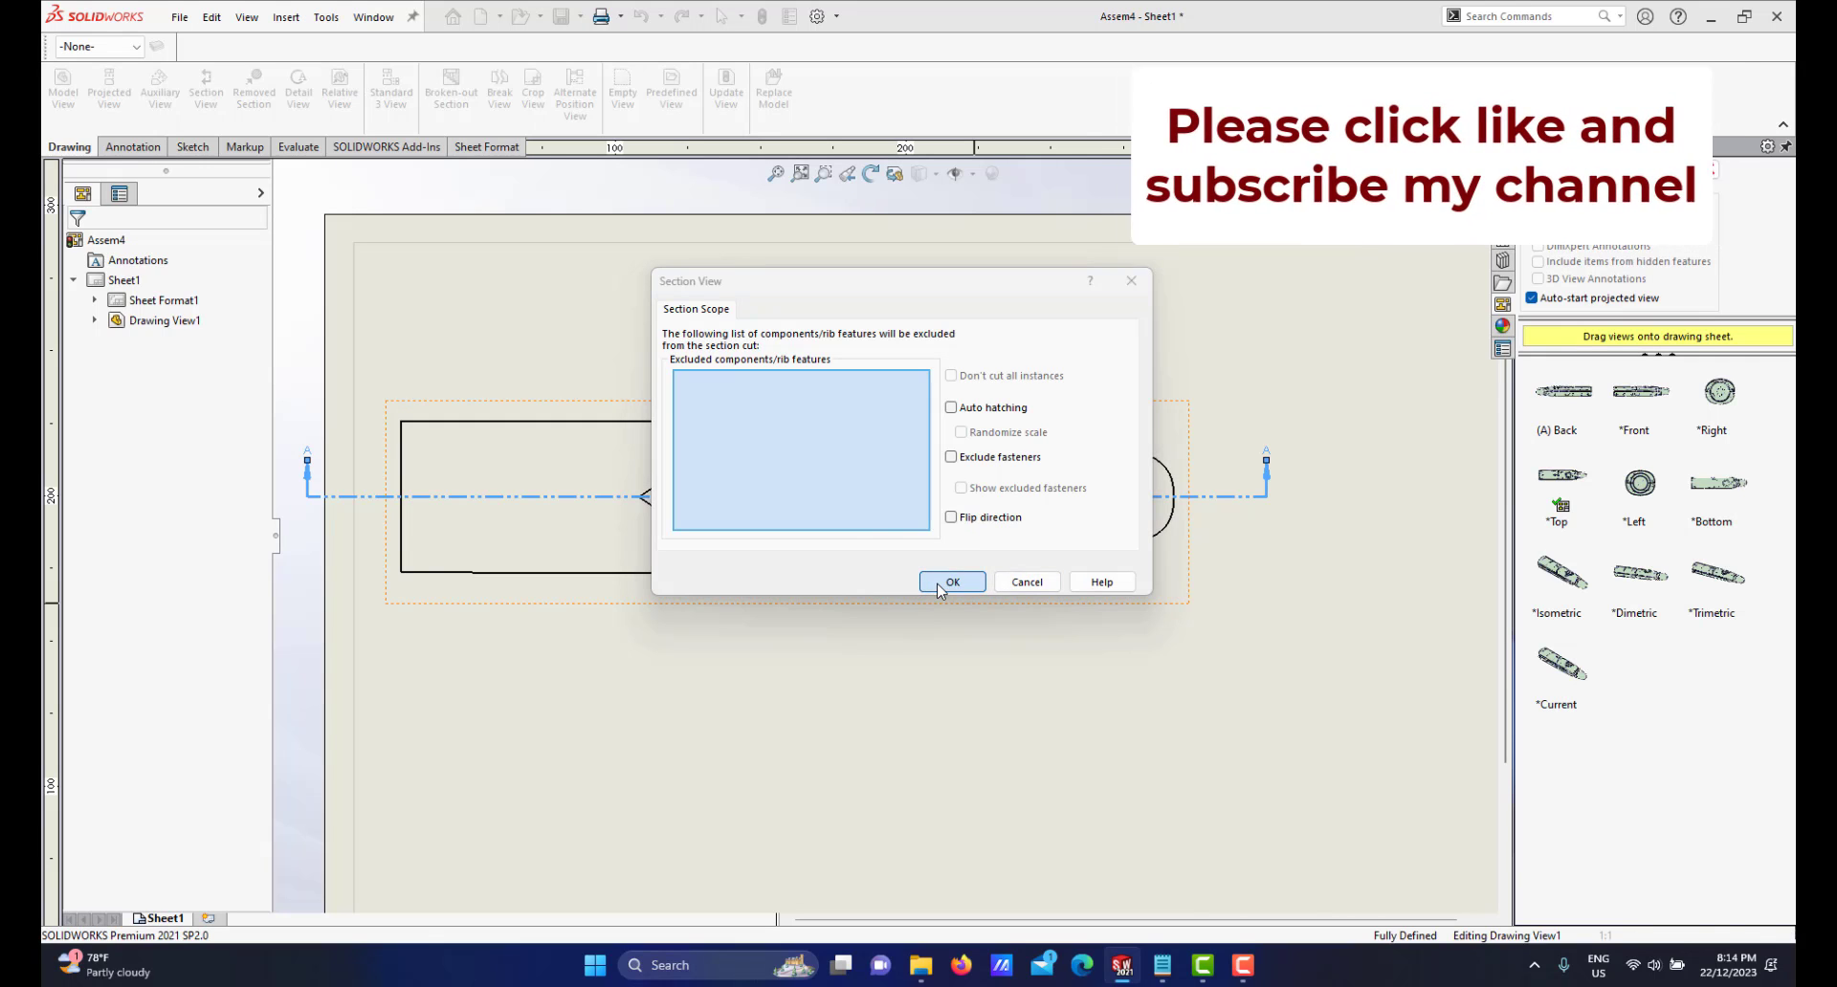
Place the full section view directly below the top view and accept its properties
scroll(831, 724, "up", 2)
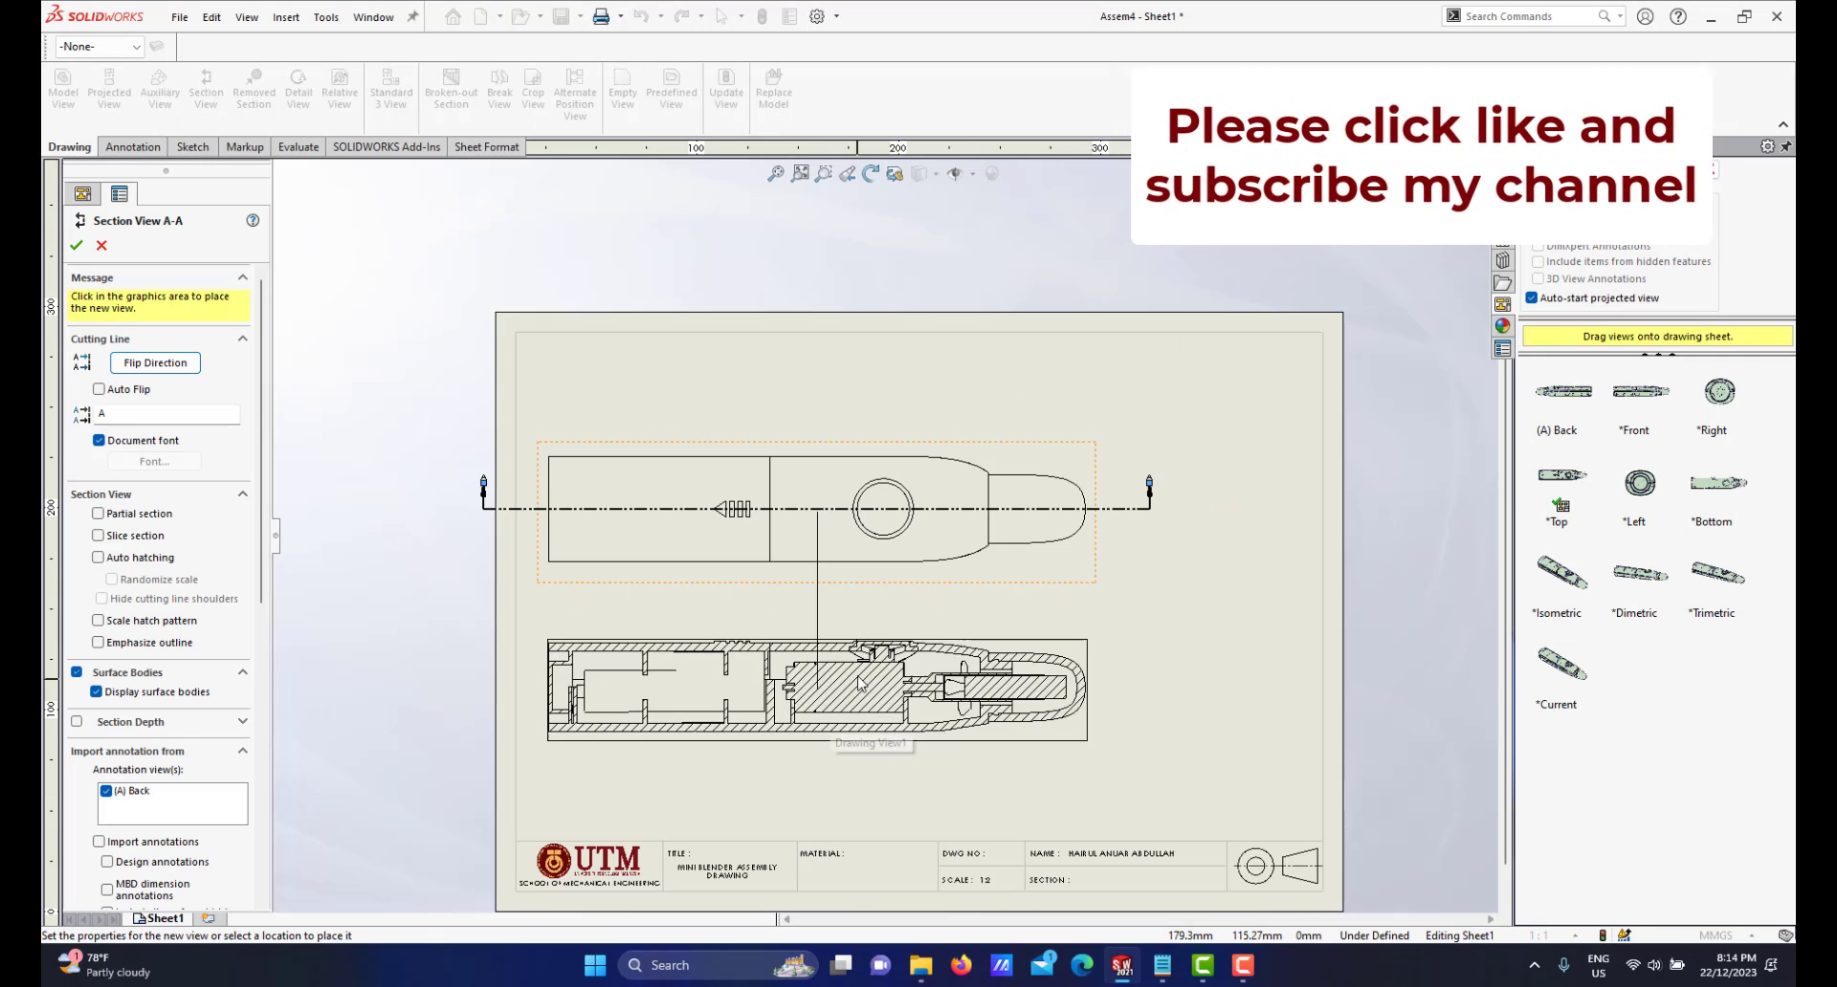
left_click(885, 717)
scroll(885, 717, "down", 3)
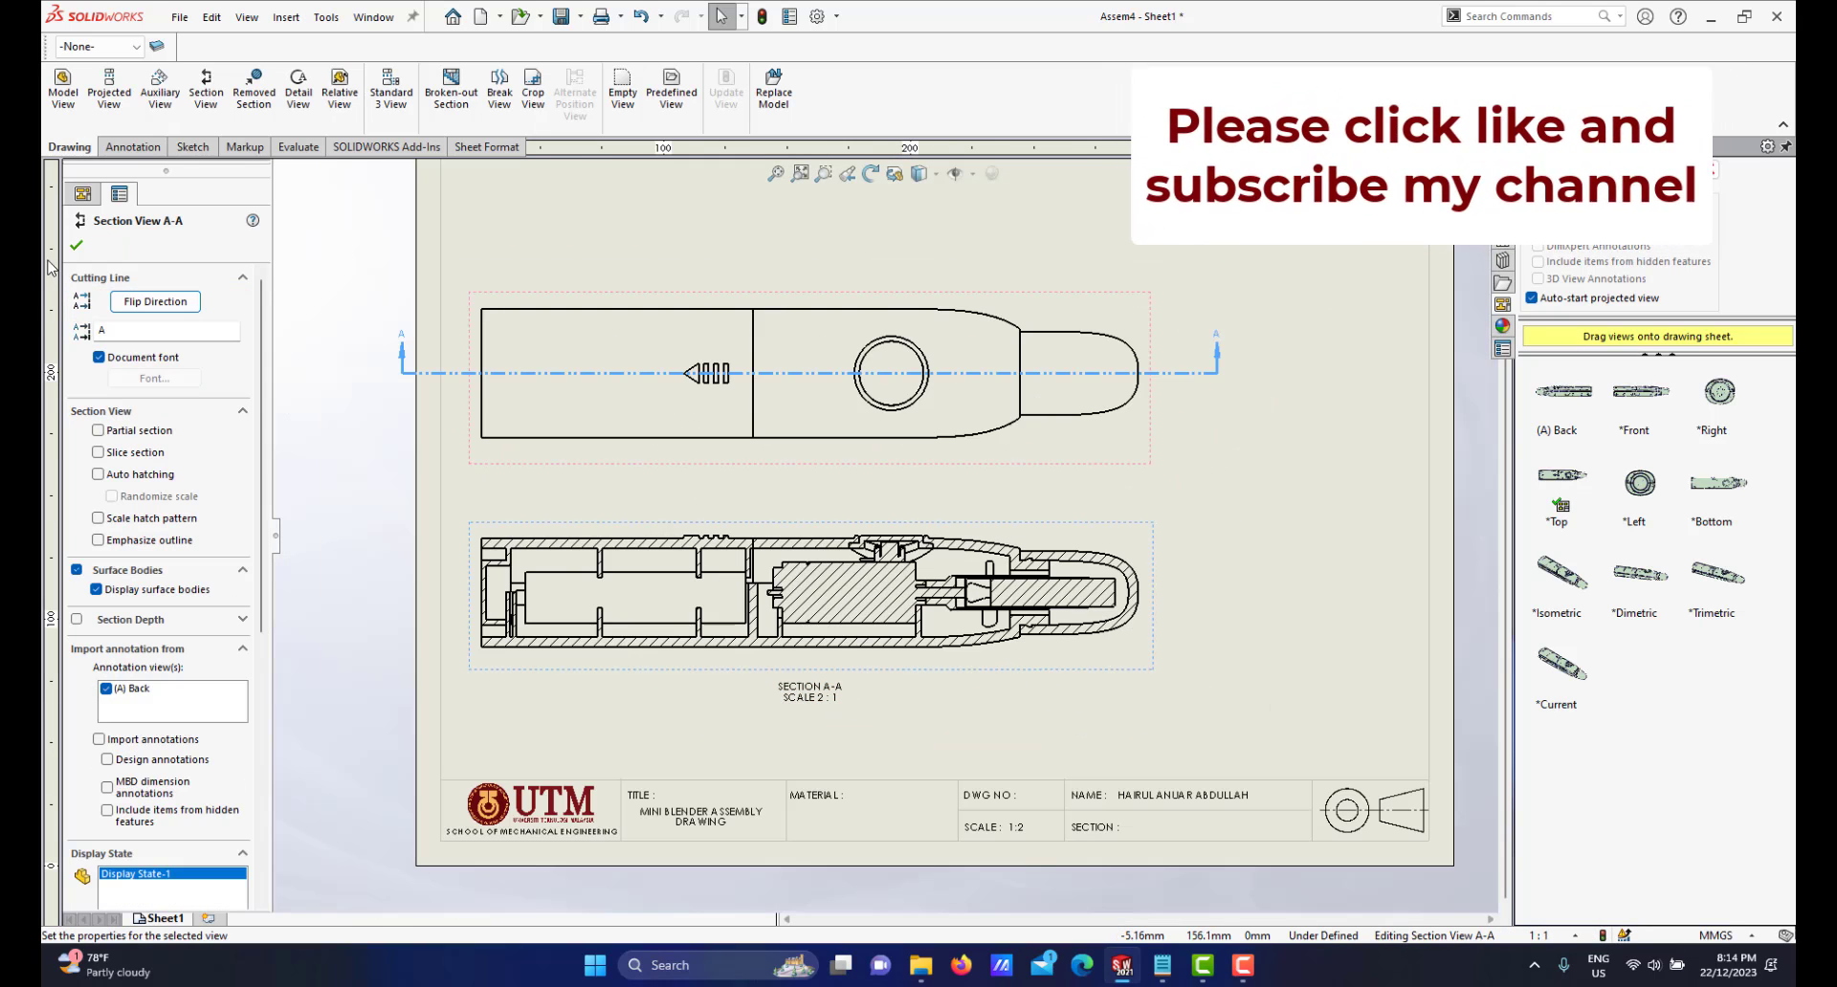
left_click(76, 247)
Examine the cutting line, its arrows and both views at different magnifications
scroll(1043, 507, "up", 3)
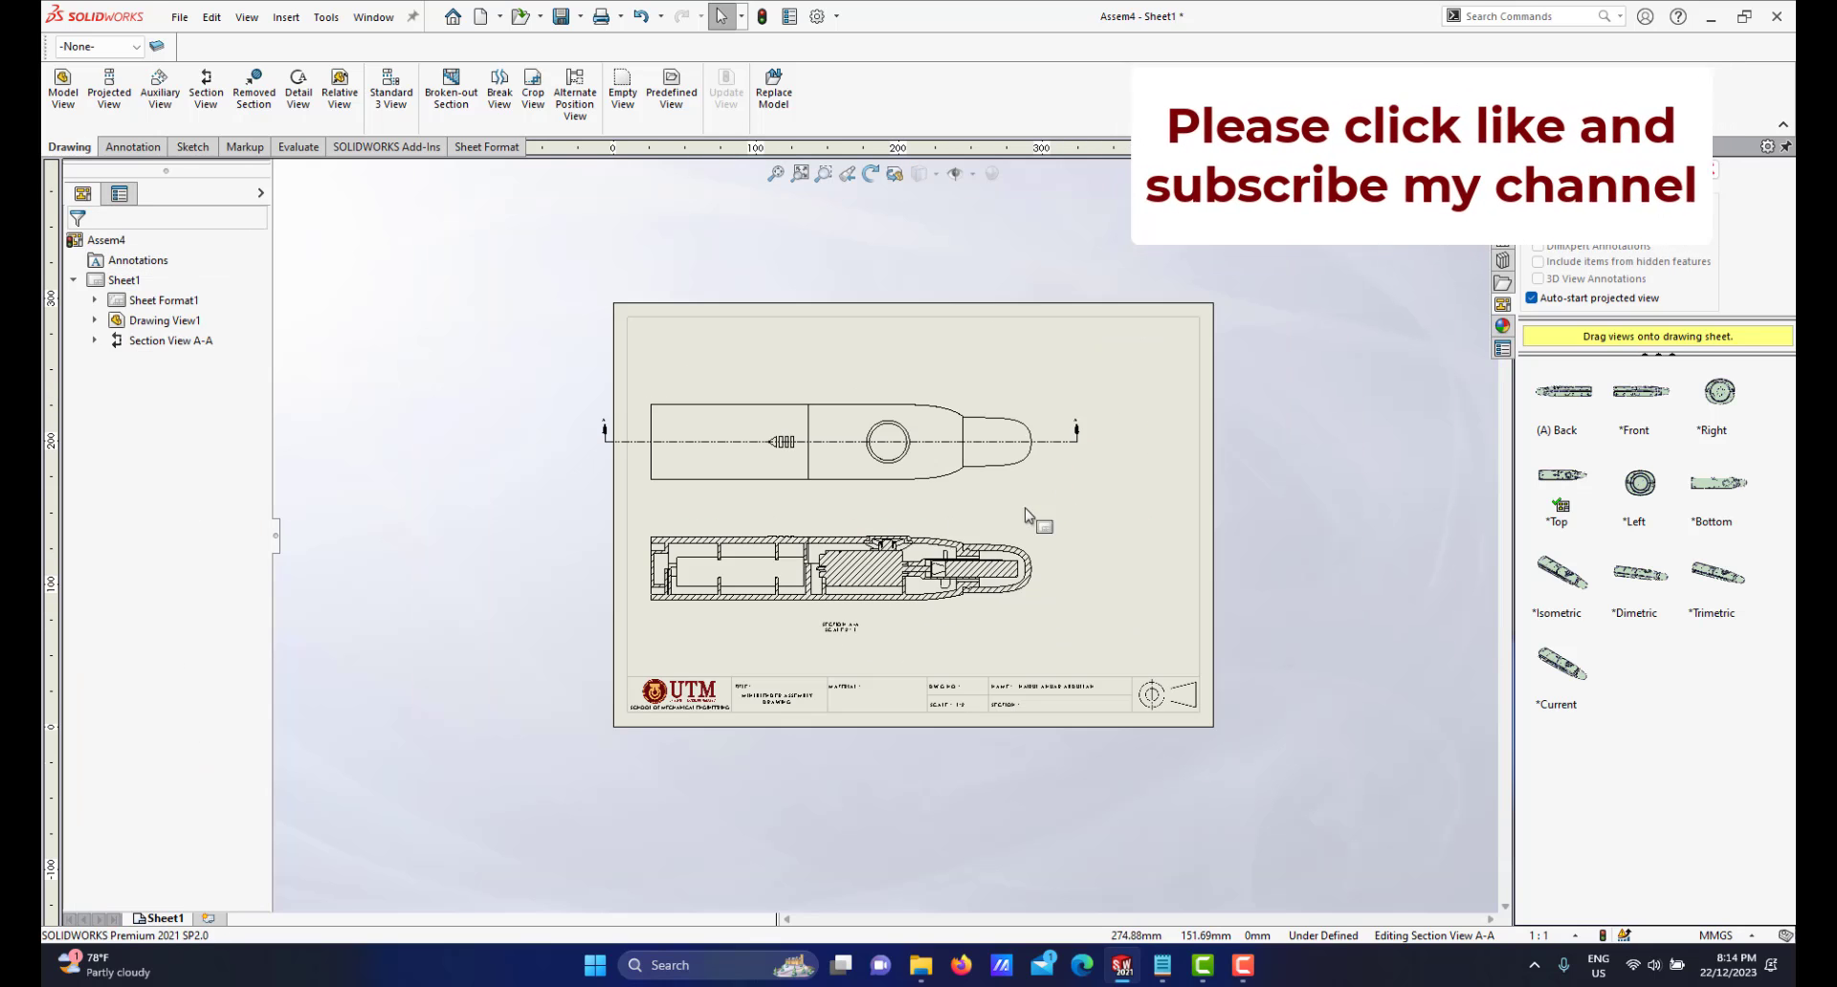
scroll(955, 460, "down", 4)
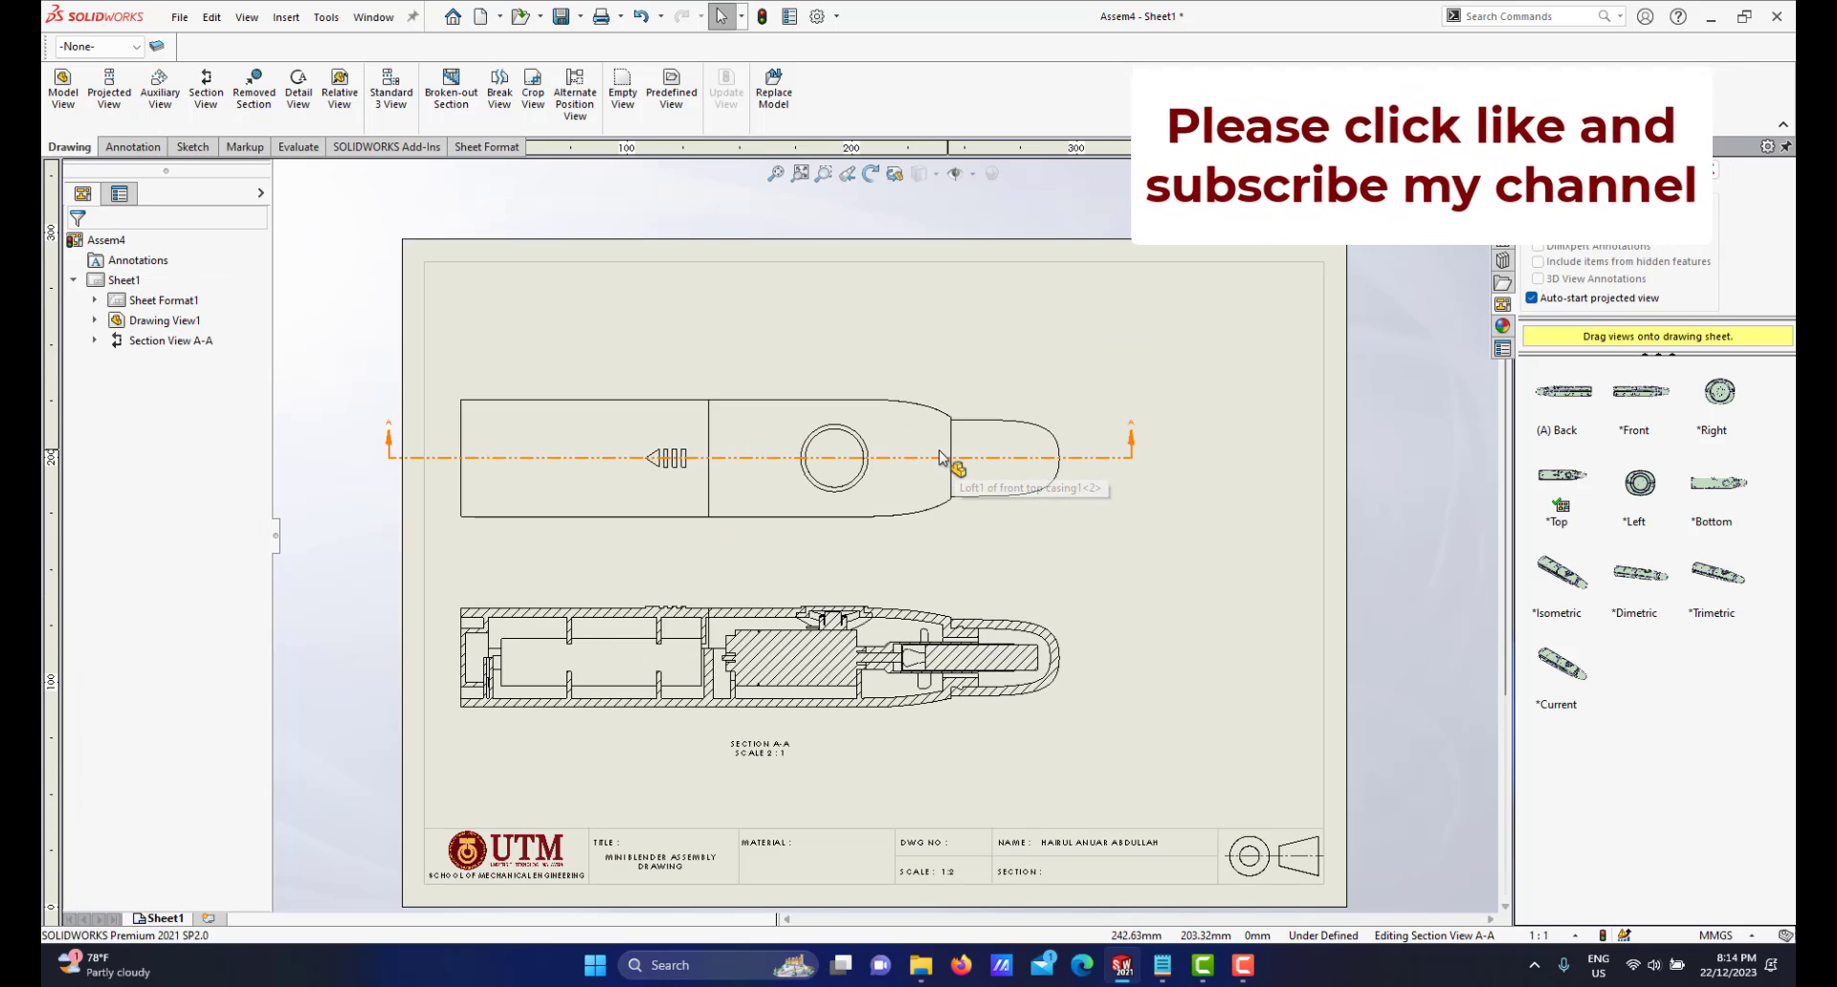
scroll(897, 483, "down", 2)
scroll(986, 517, "up", 3)
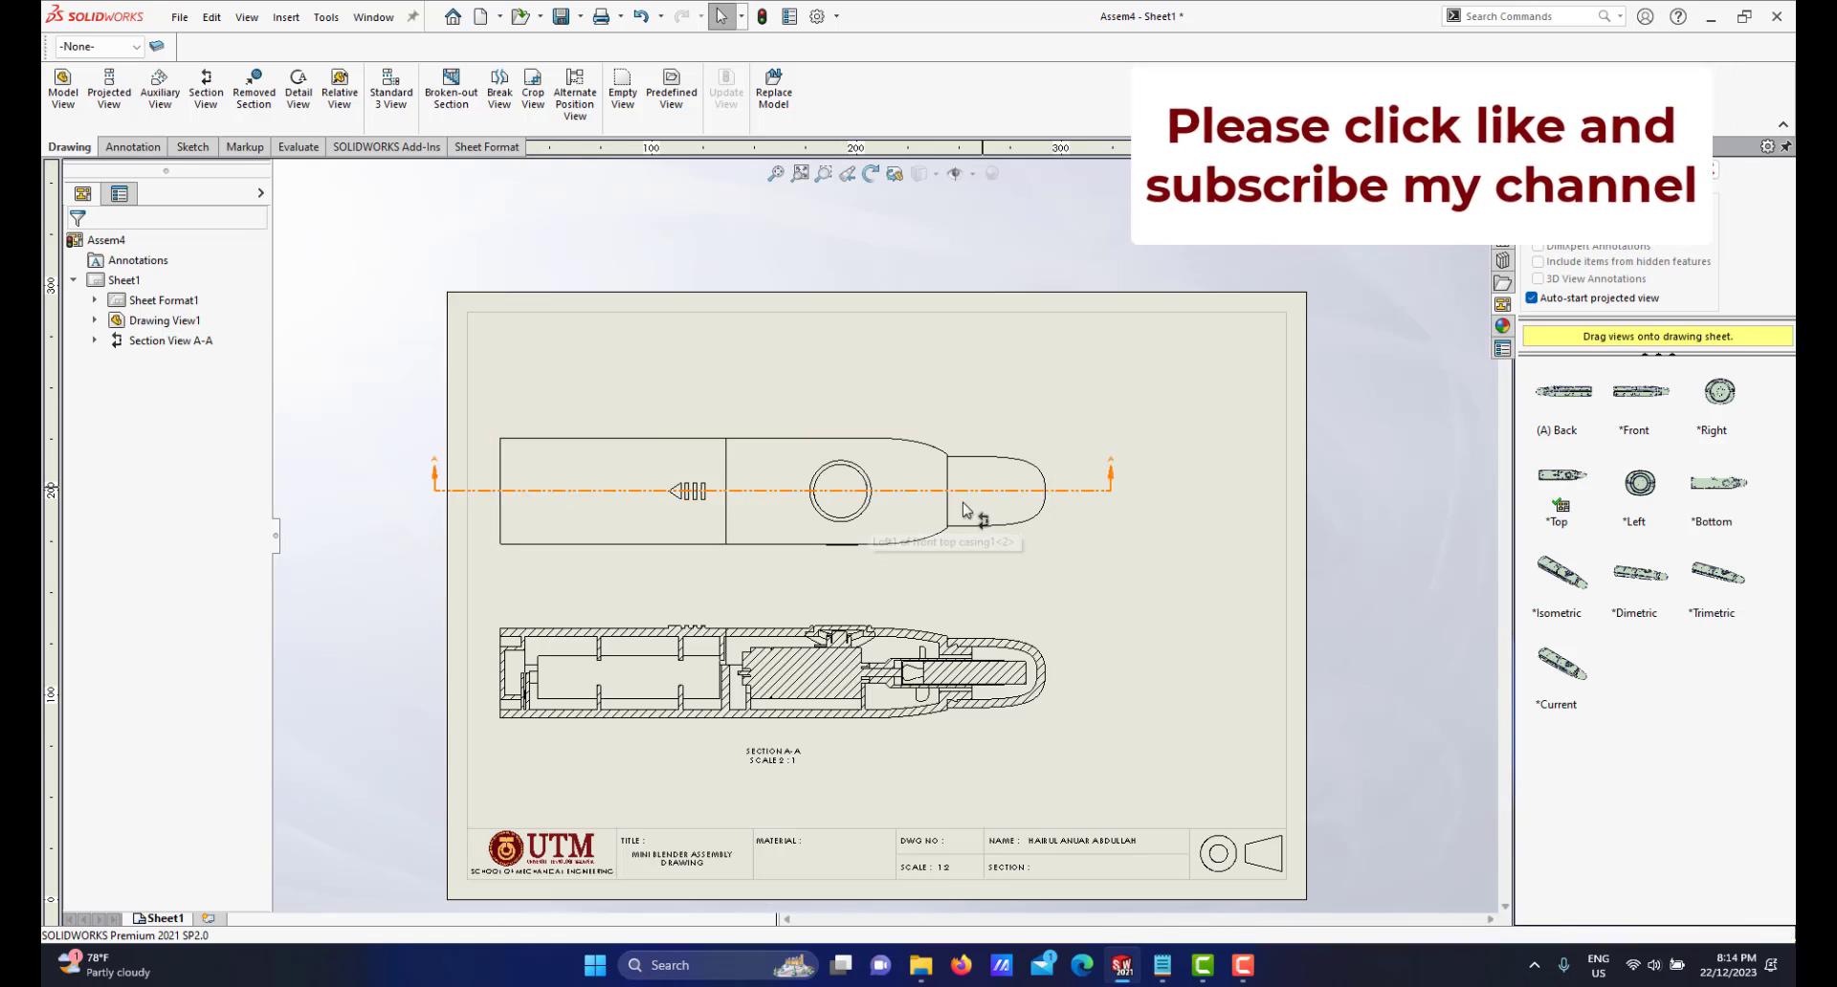
scroll(574, 508, "down", 4)
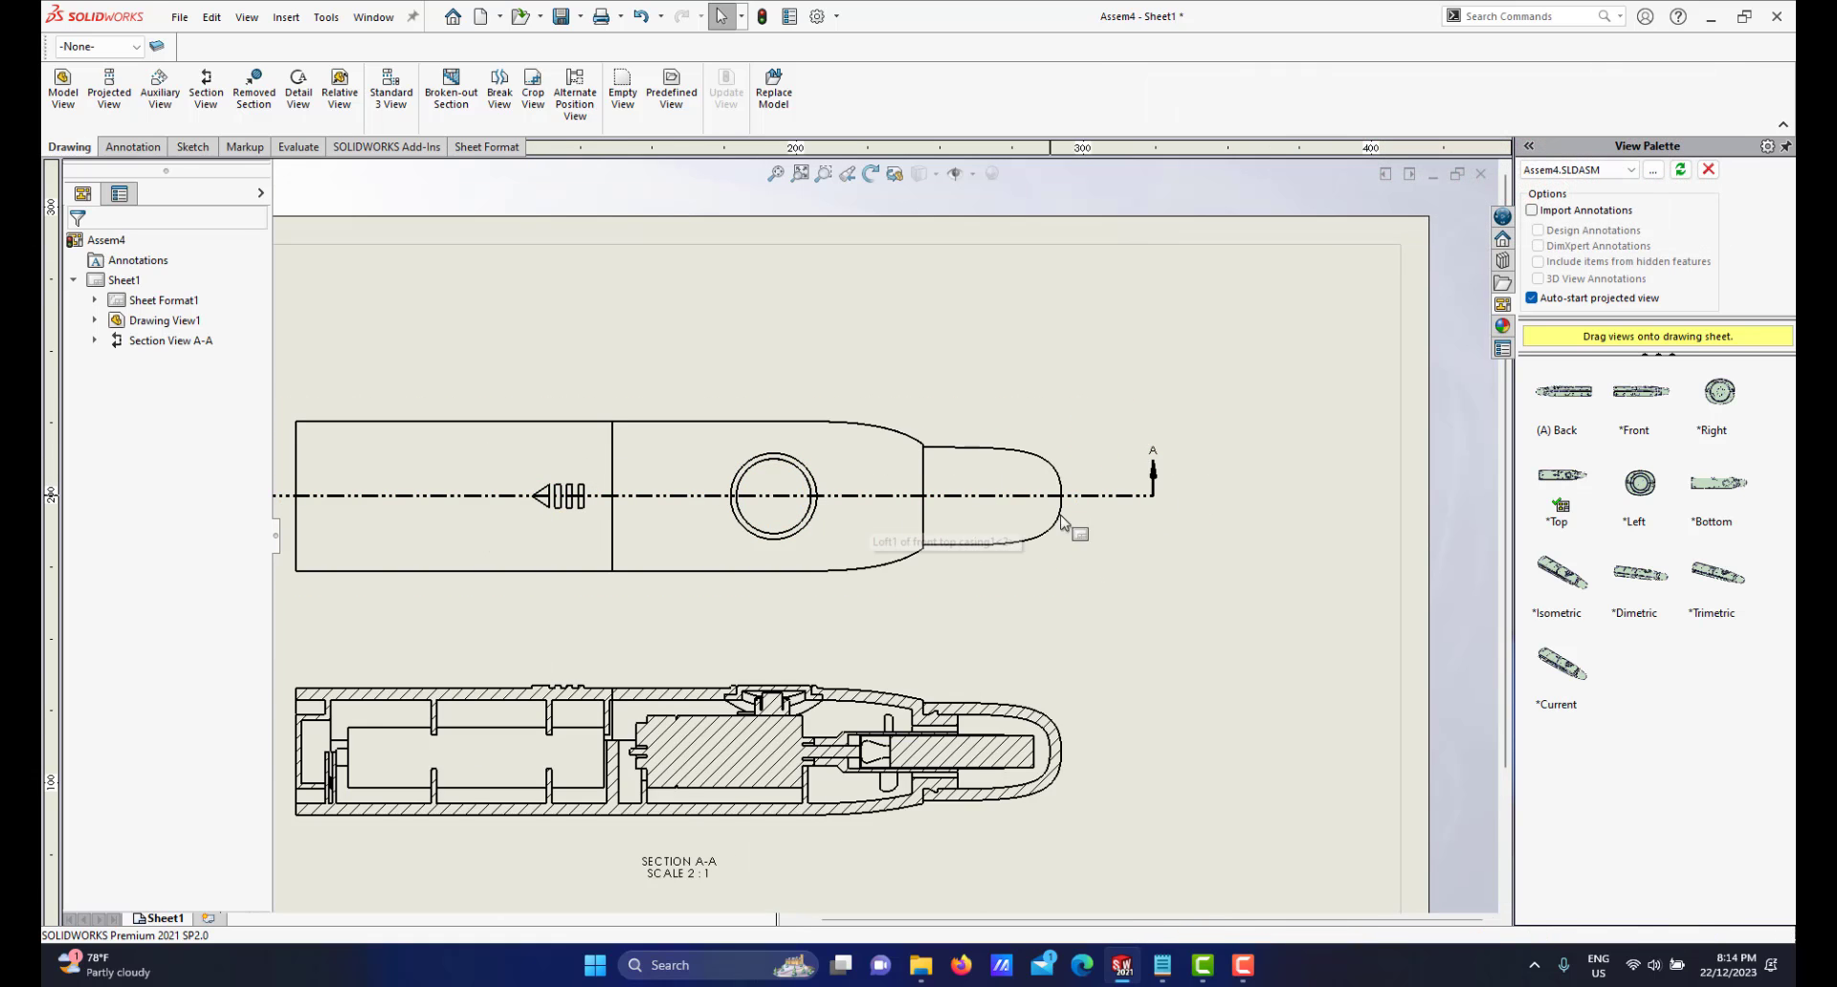
scroll(1020, 493, "down", 3)
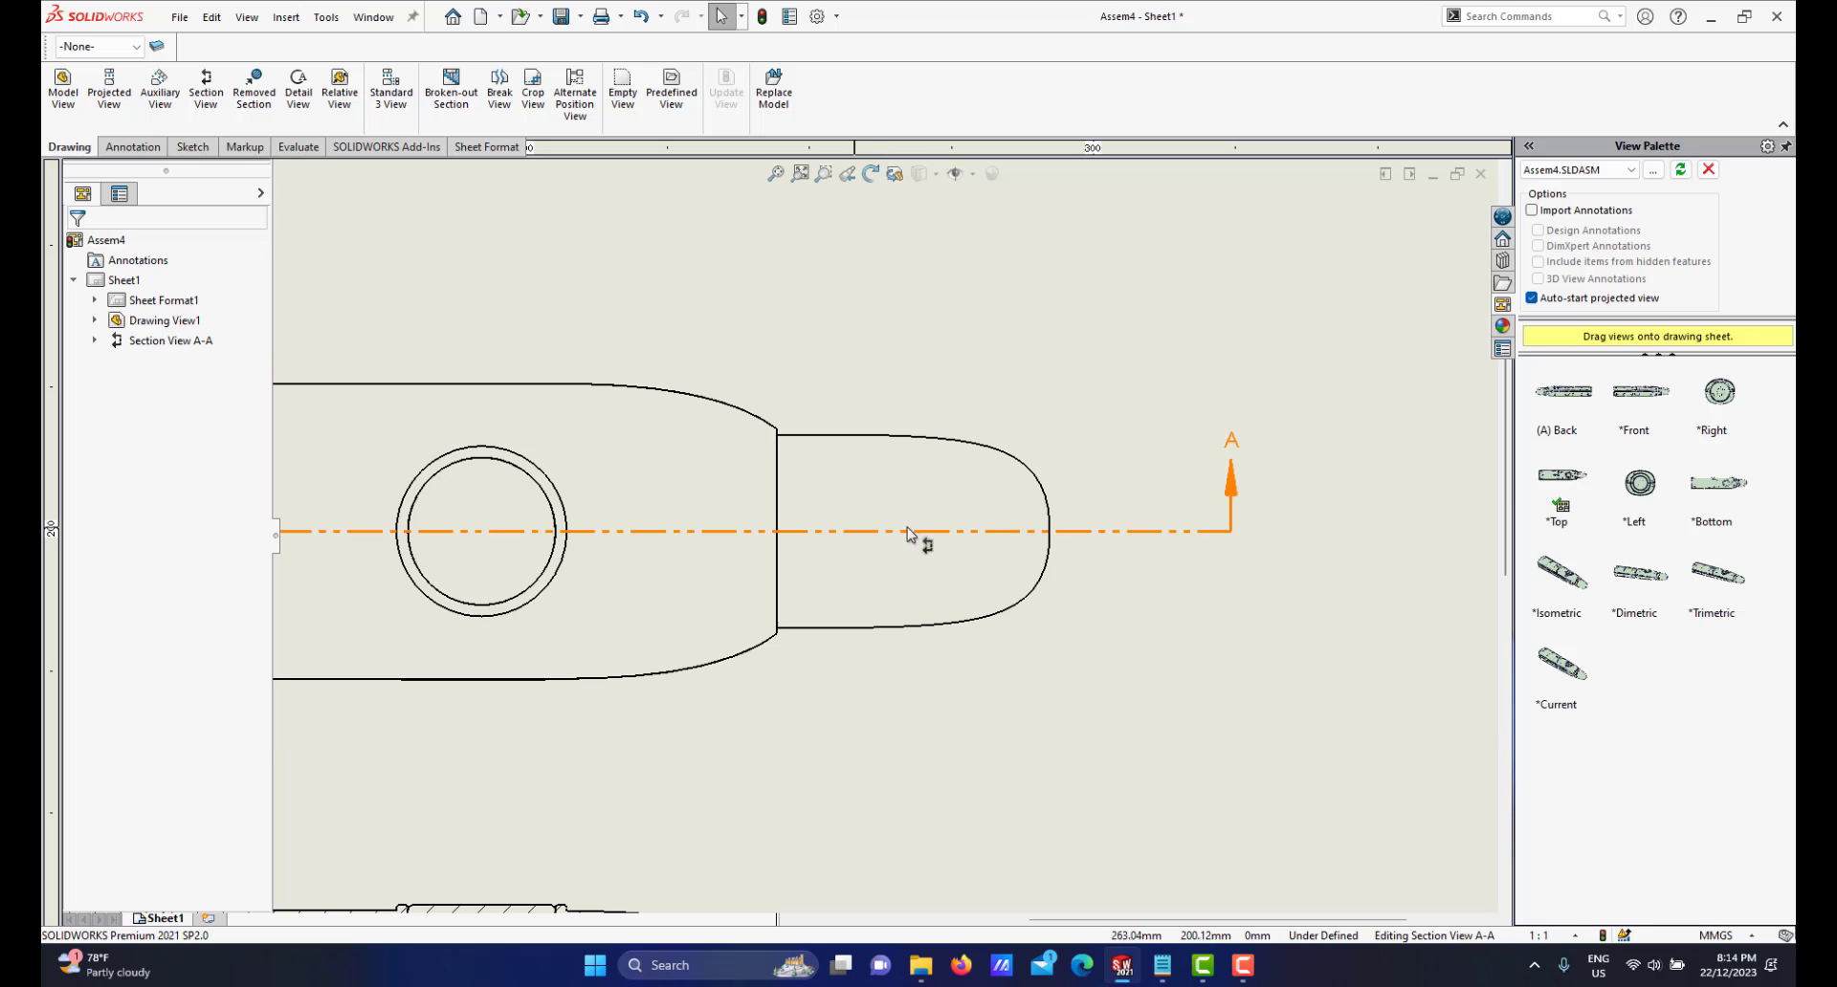
scroll(911, 548, "up", 3)
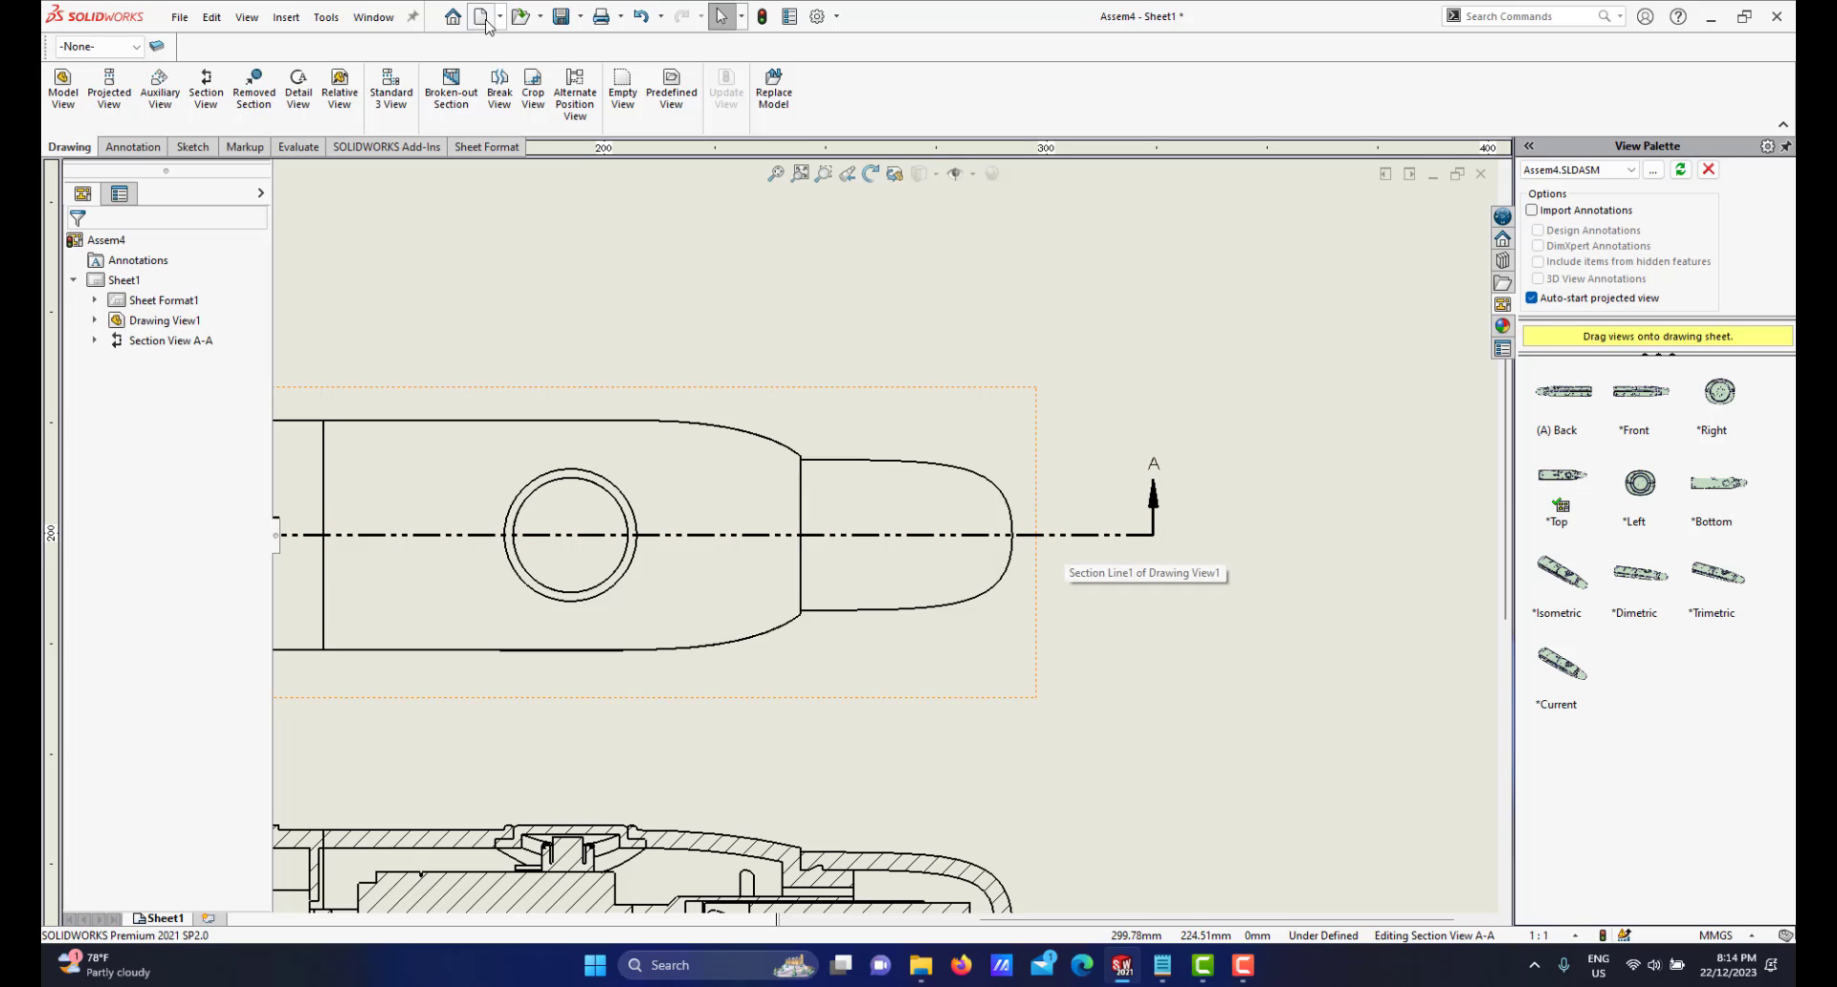
Set the base section view standard to ISO in the drawing's document properties
left_click(329, 23)
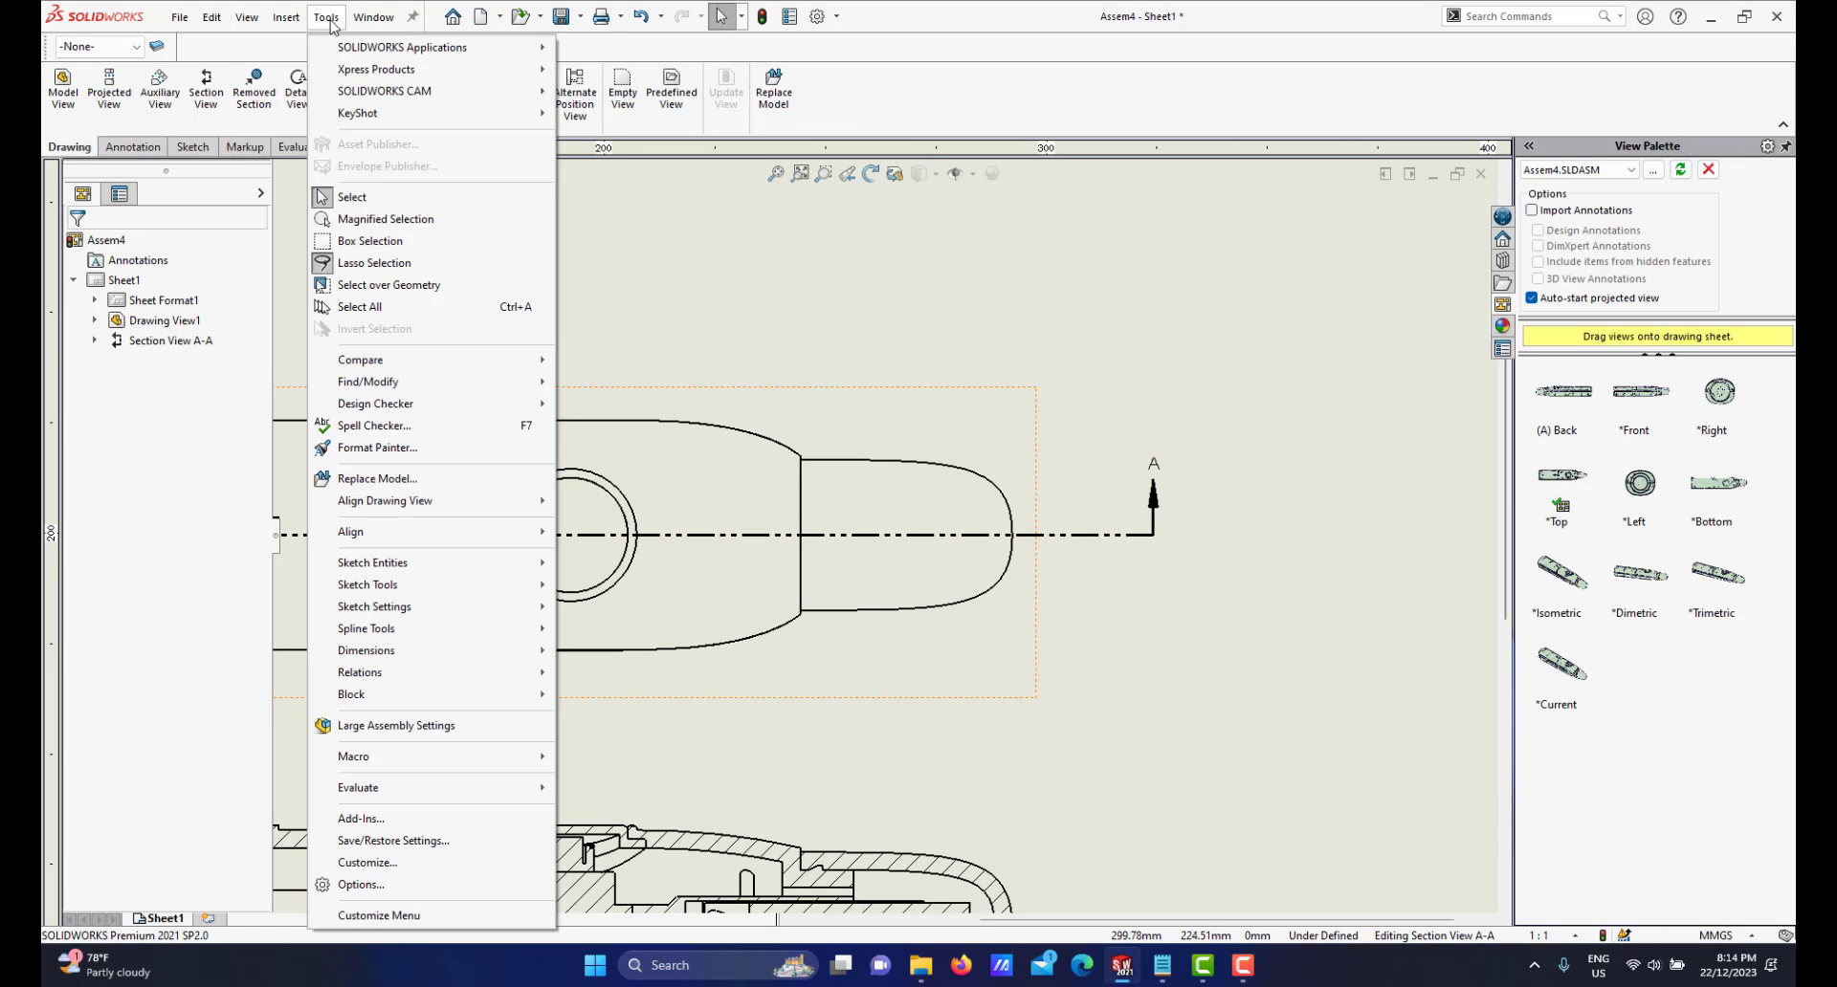
left_click(360, 884)
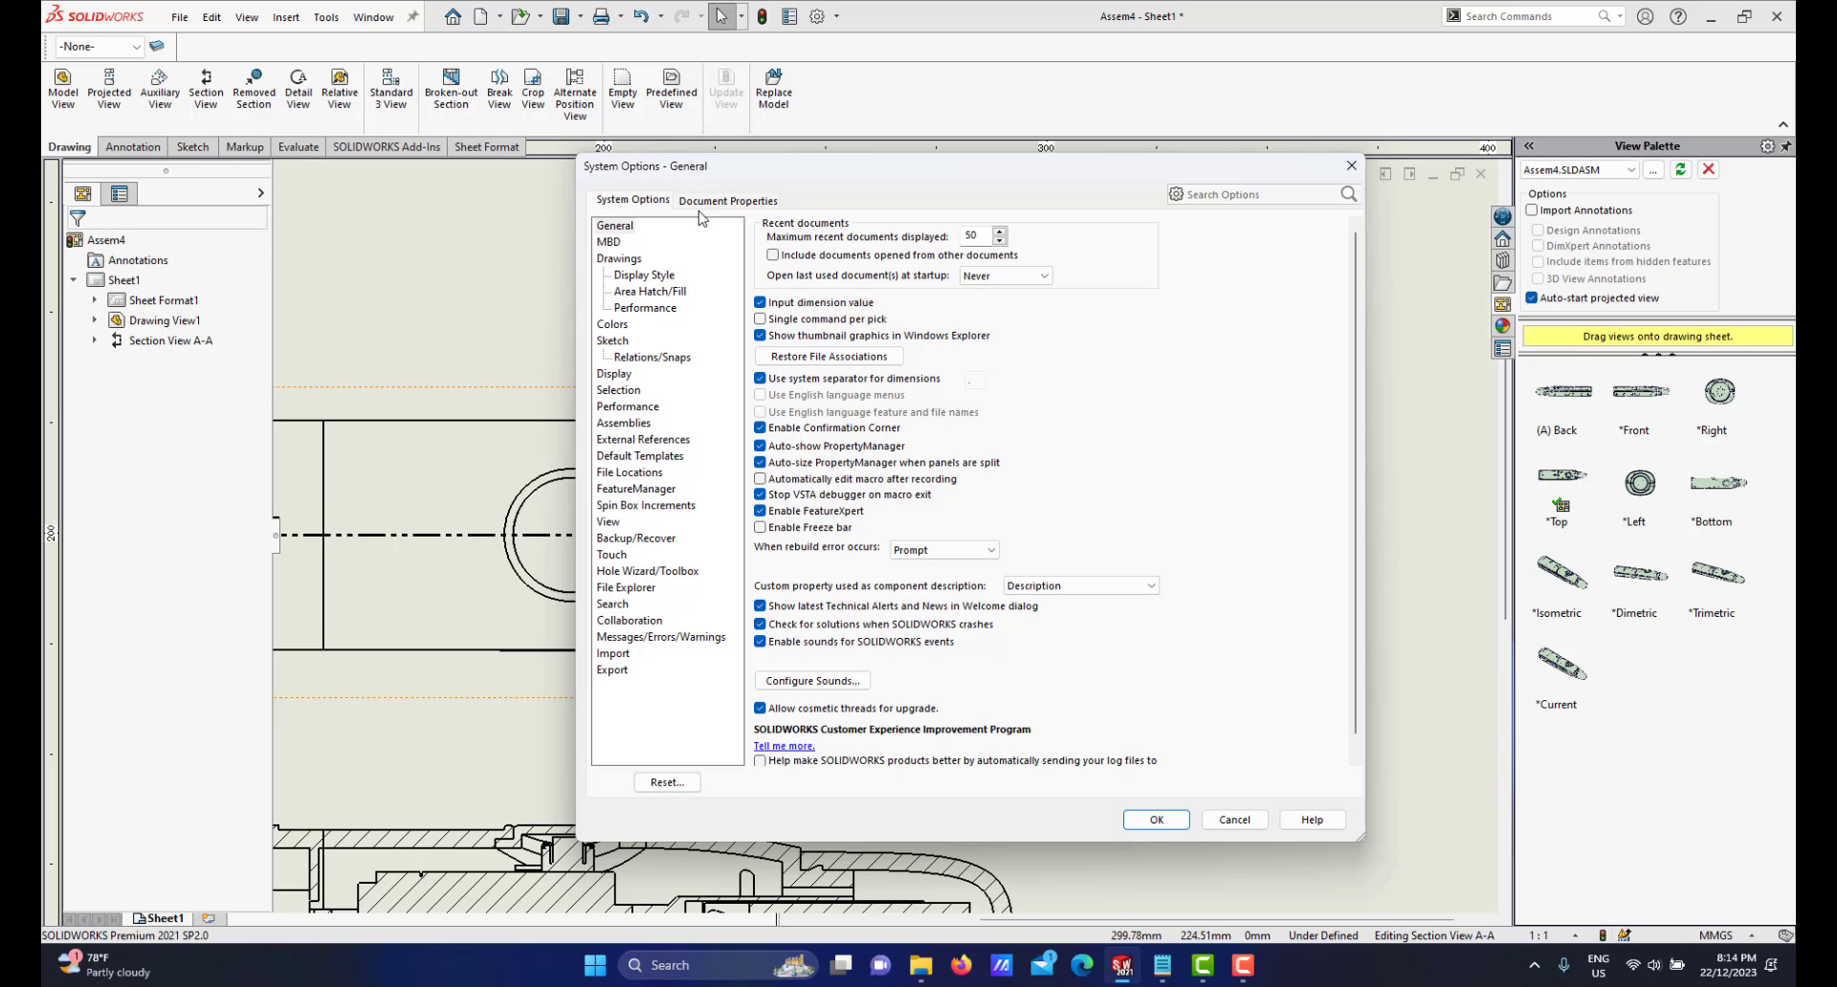
left_click(722, 203)
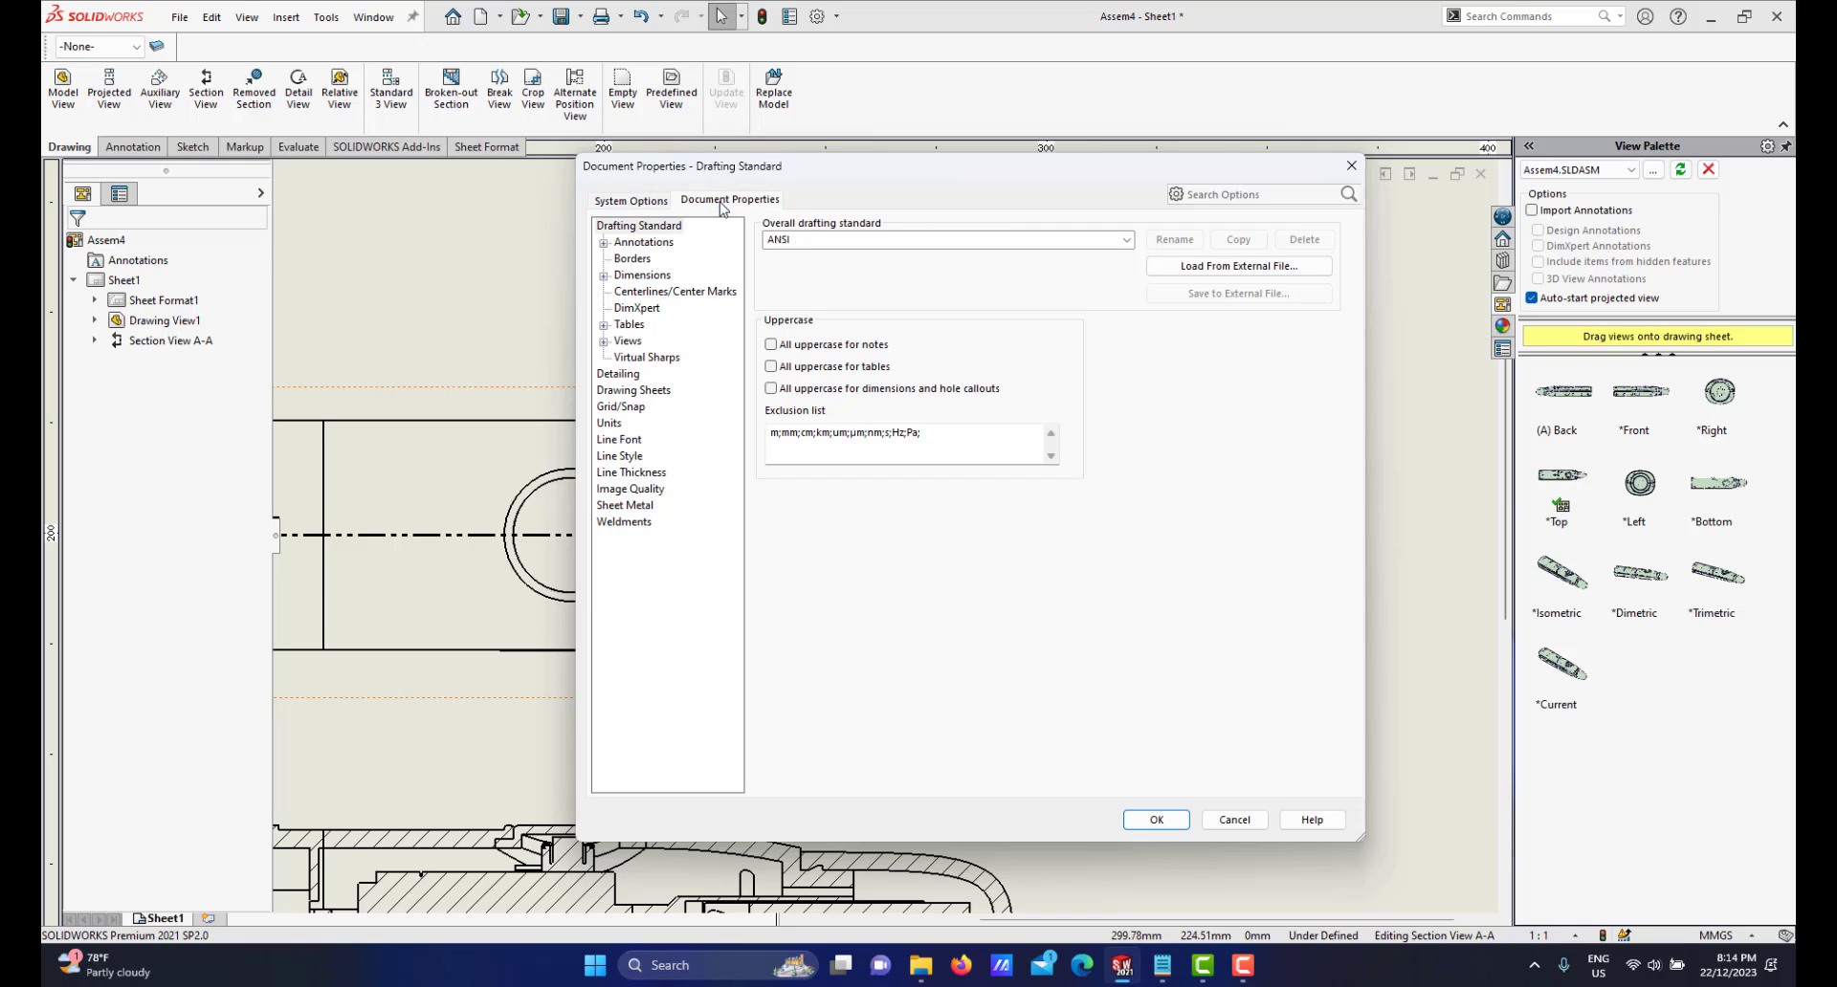
left_click(604, 342)
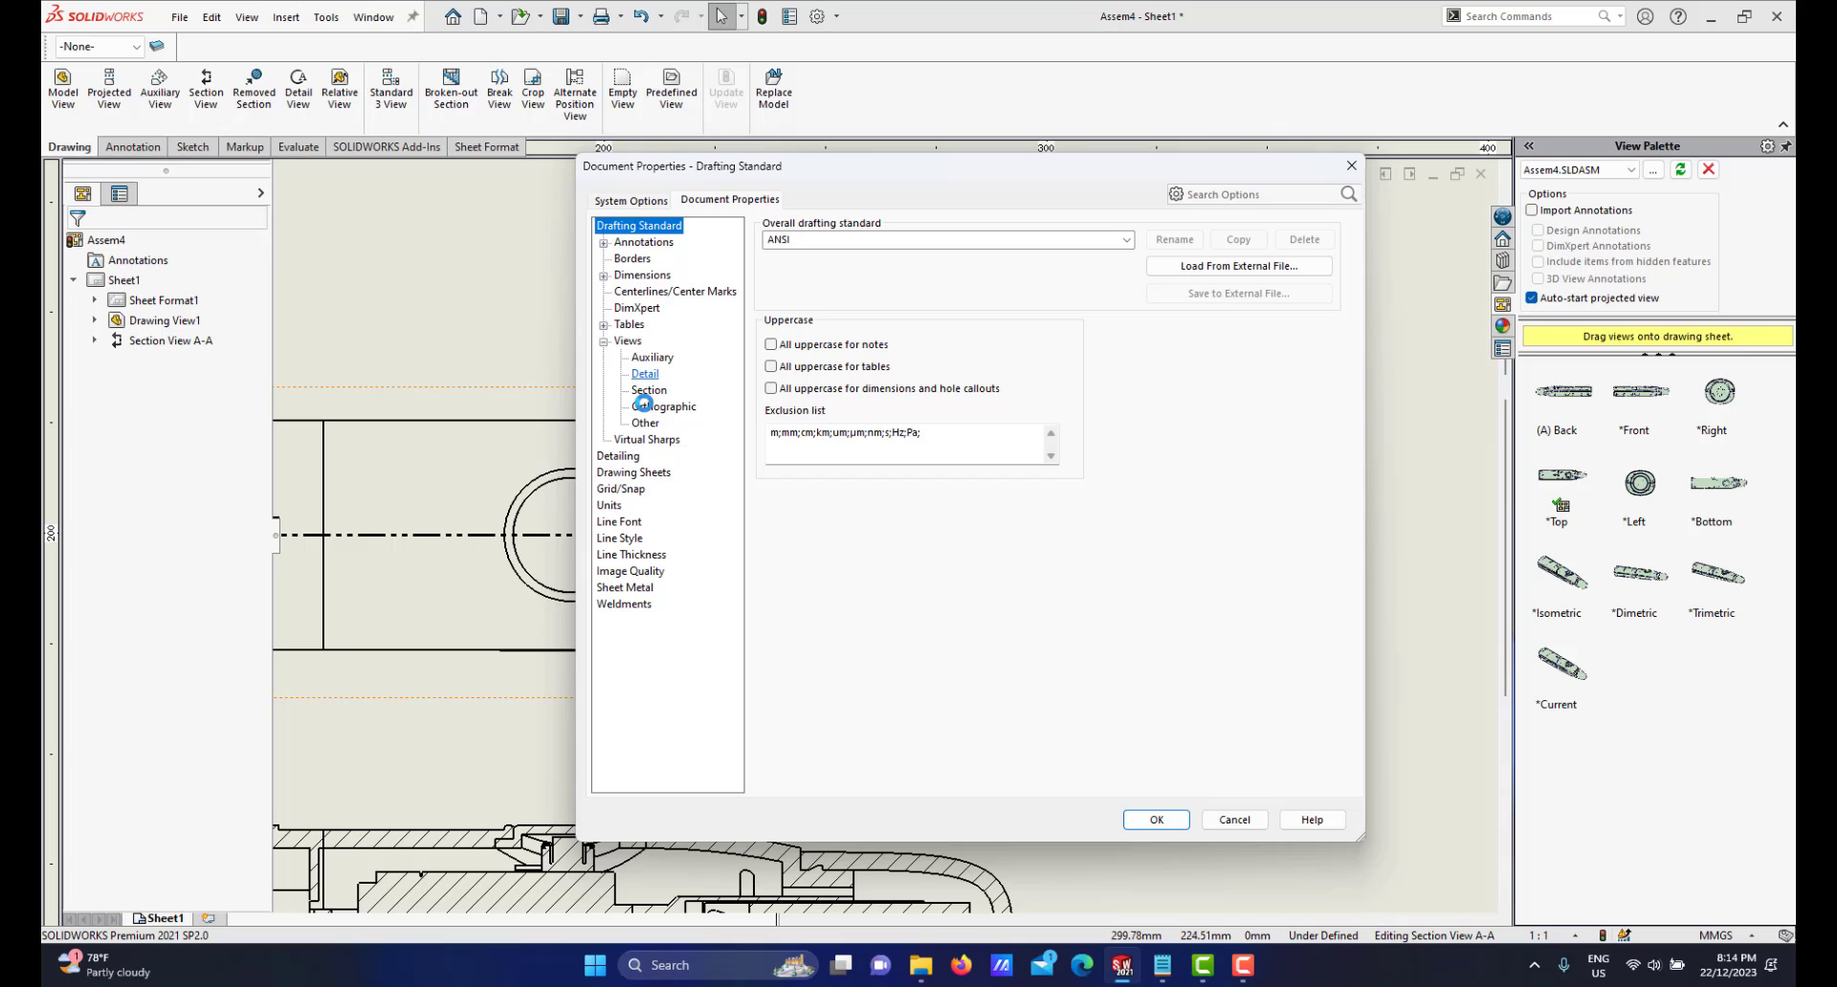
left_click(649, 390)
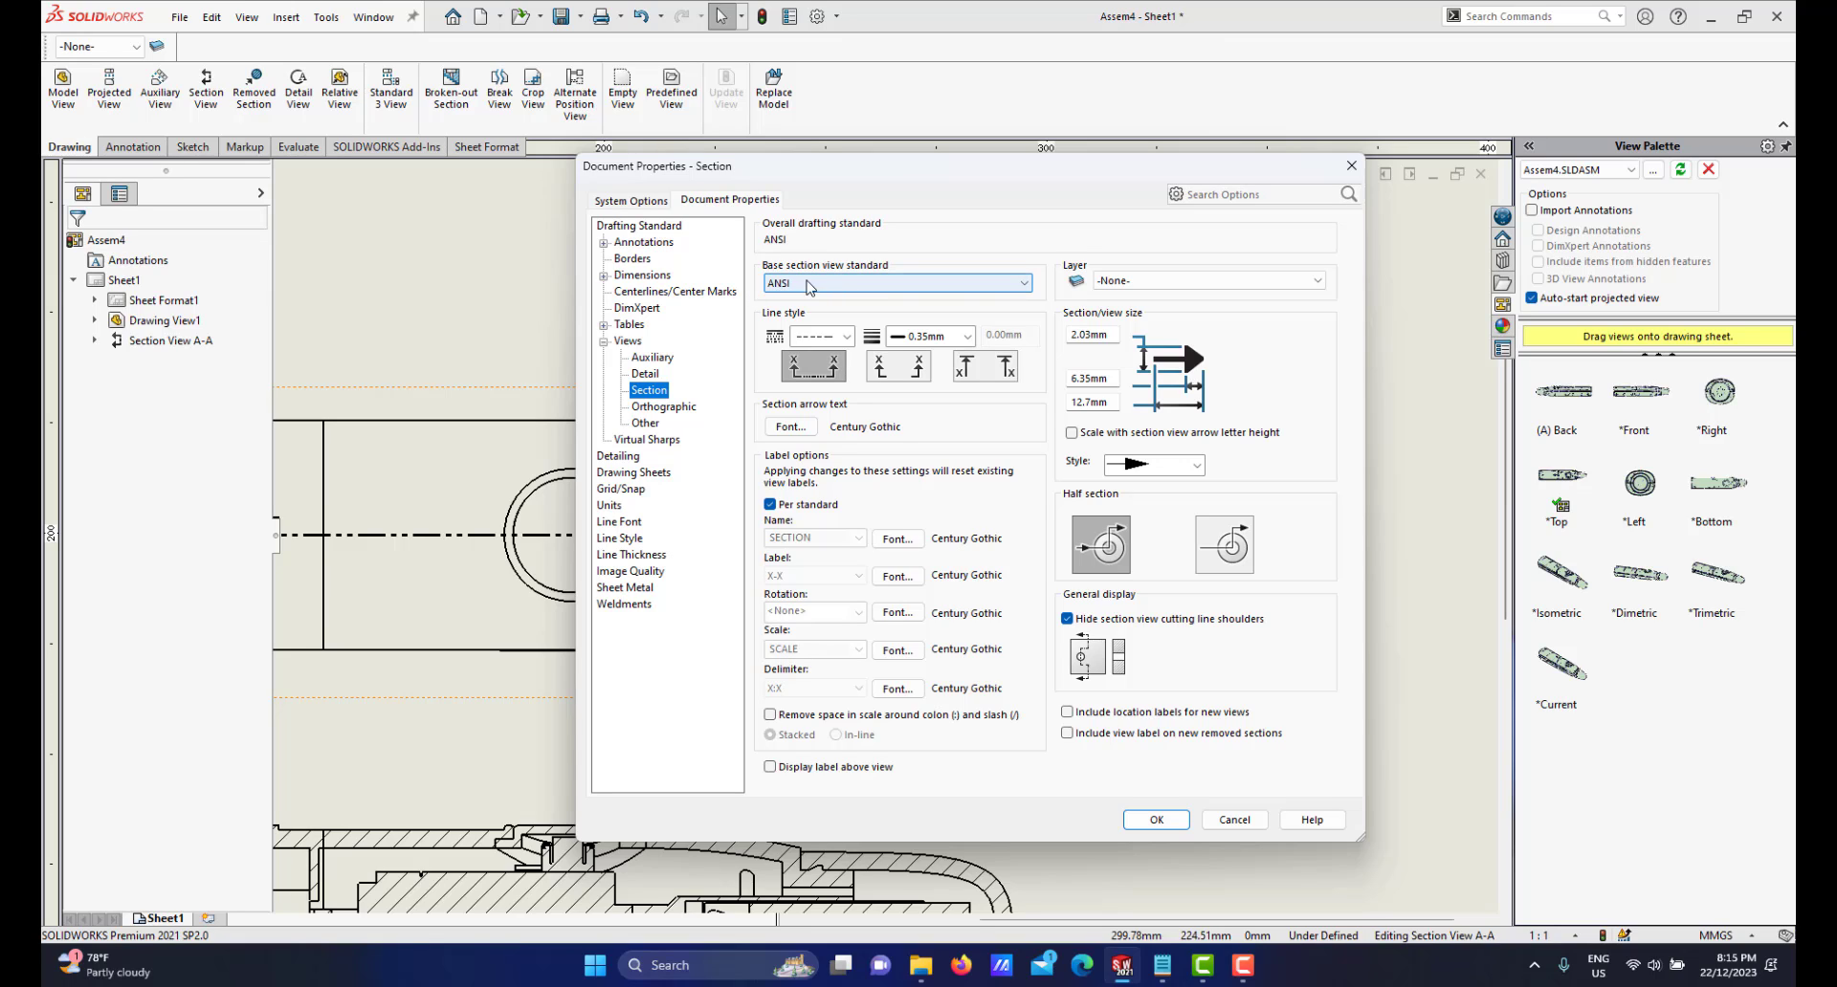
left_click(993, 287)
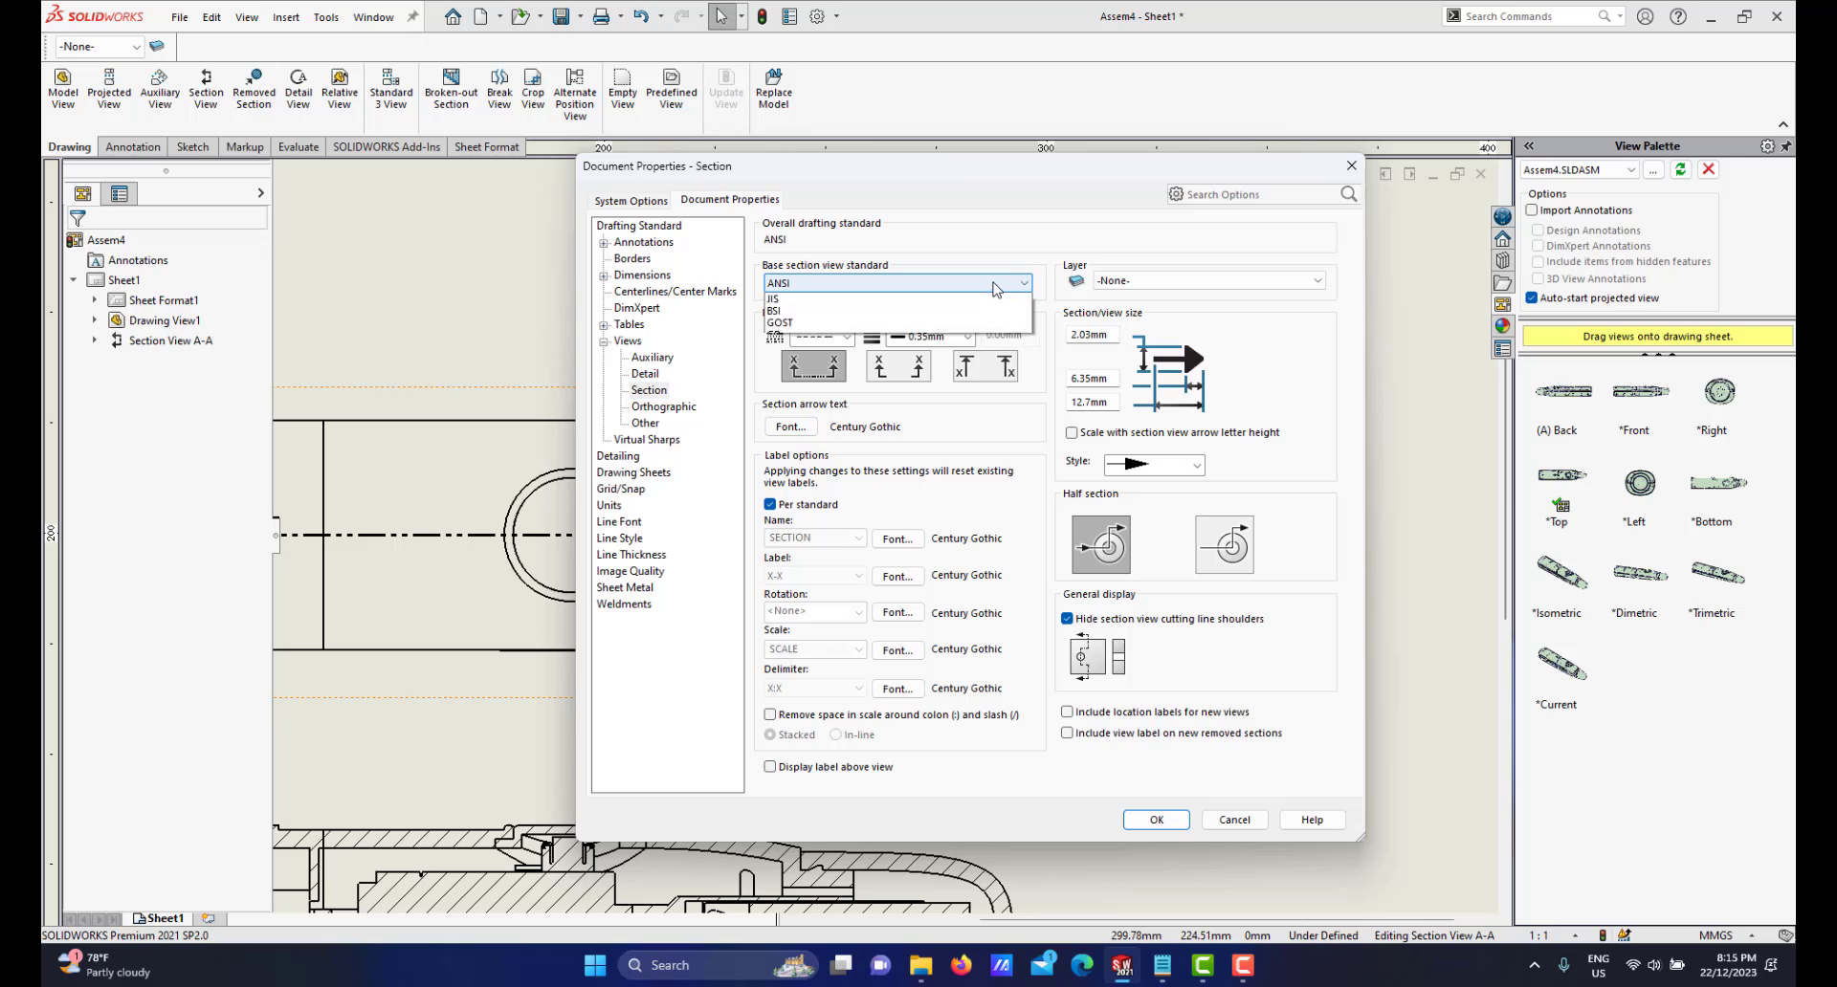
left_click(807, 313)
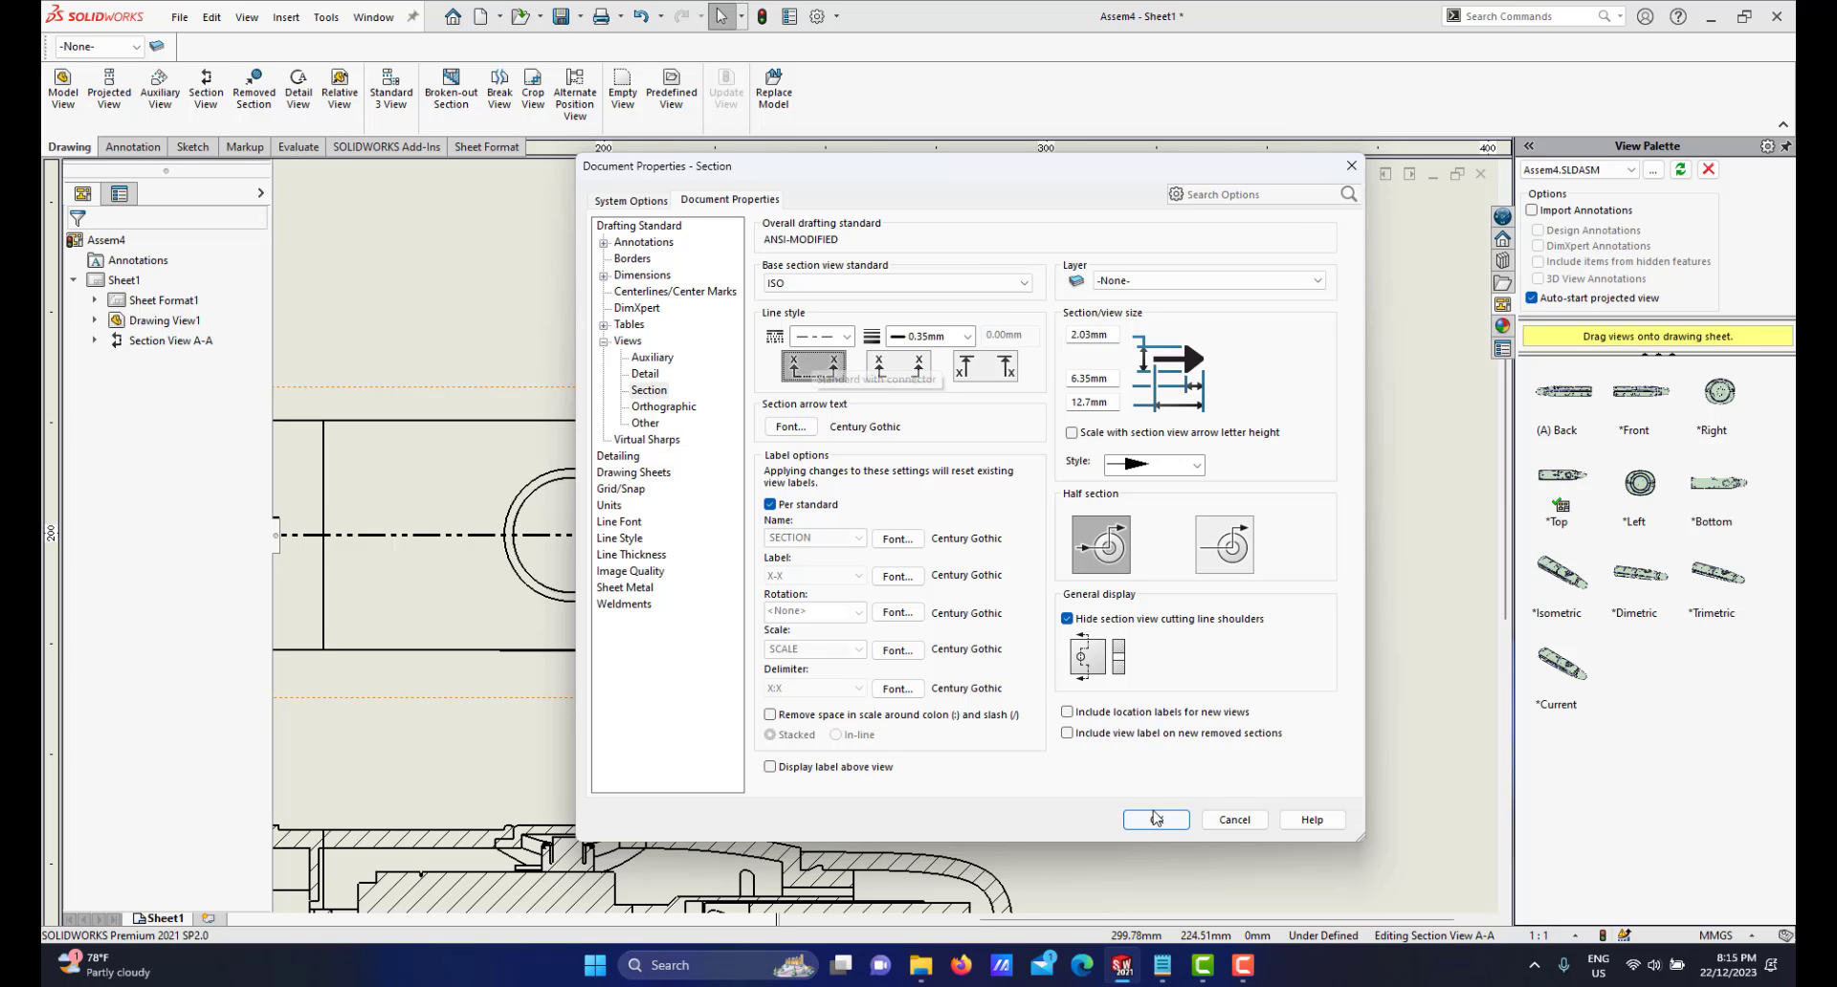
left_click(1166, 815)
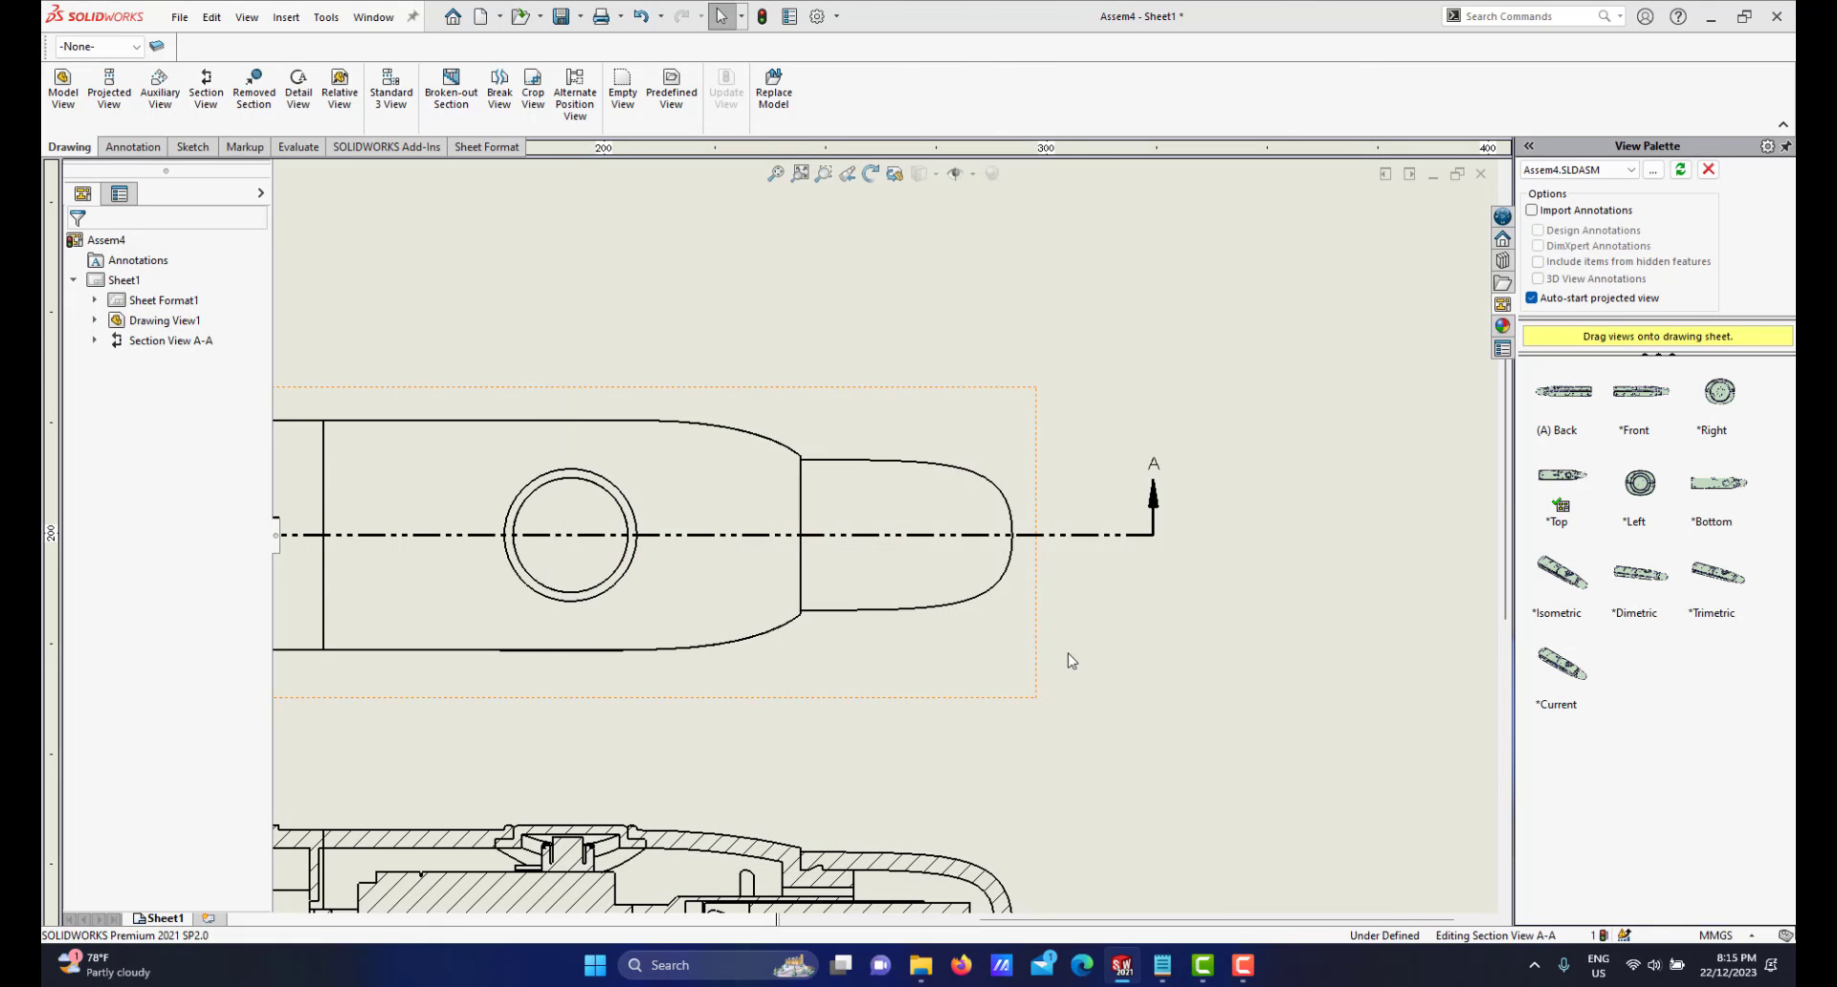
Change the label letter of the cutting line through the top view to X
scroll(985, 572, "up", 2)
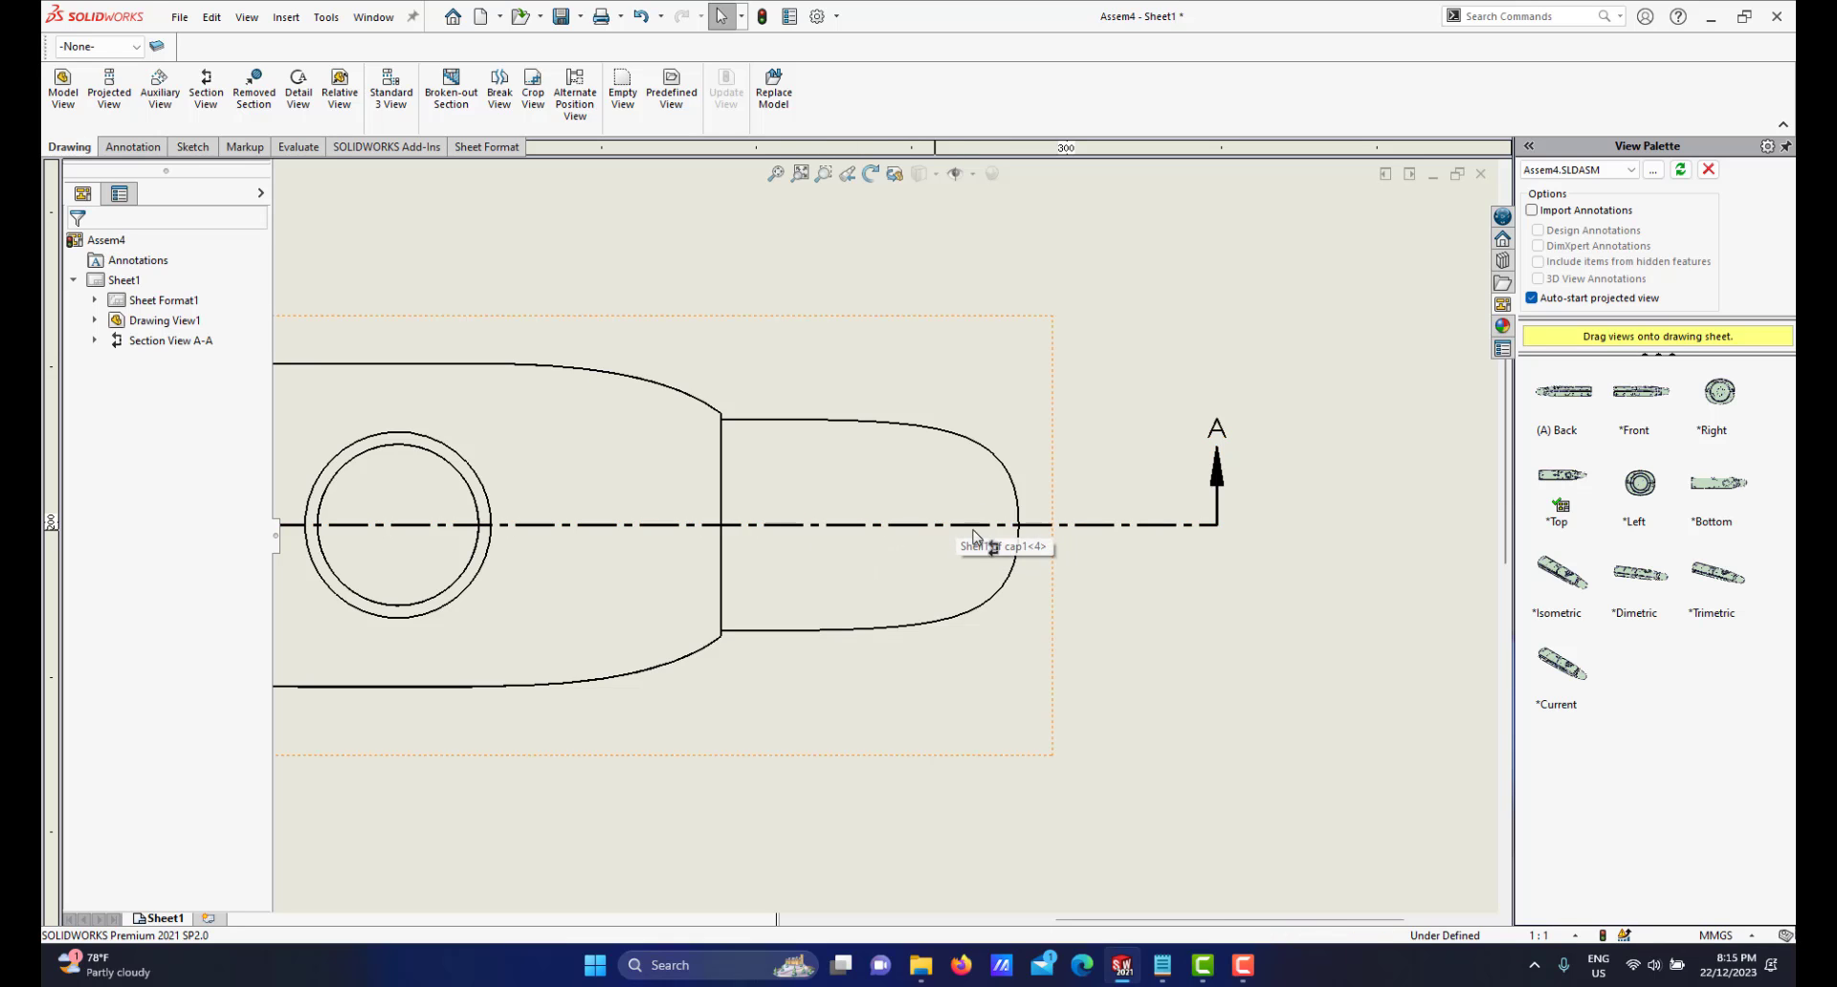
scroll(923, 537, "up", 4)
scroll(1079, 540, "down", 3)
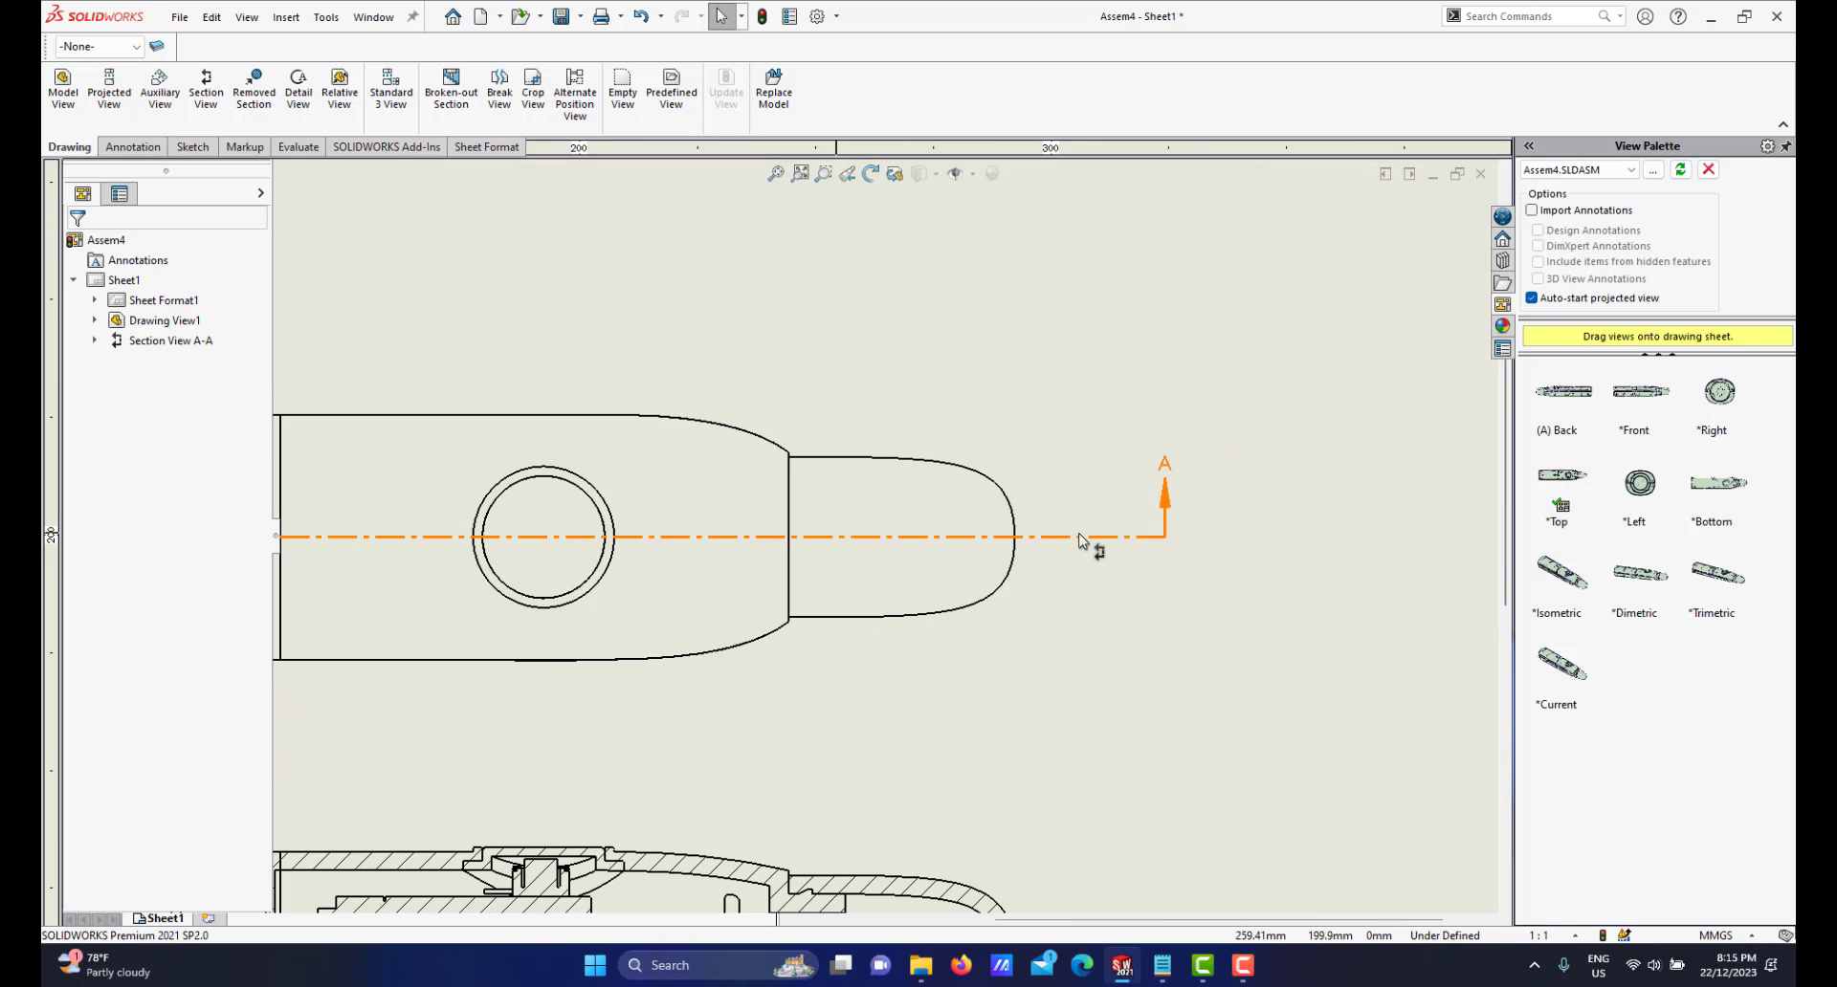
scroll(1079, 541, "up", 3)
scroll(957, 563, "down", 3)
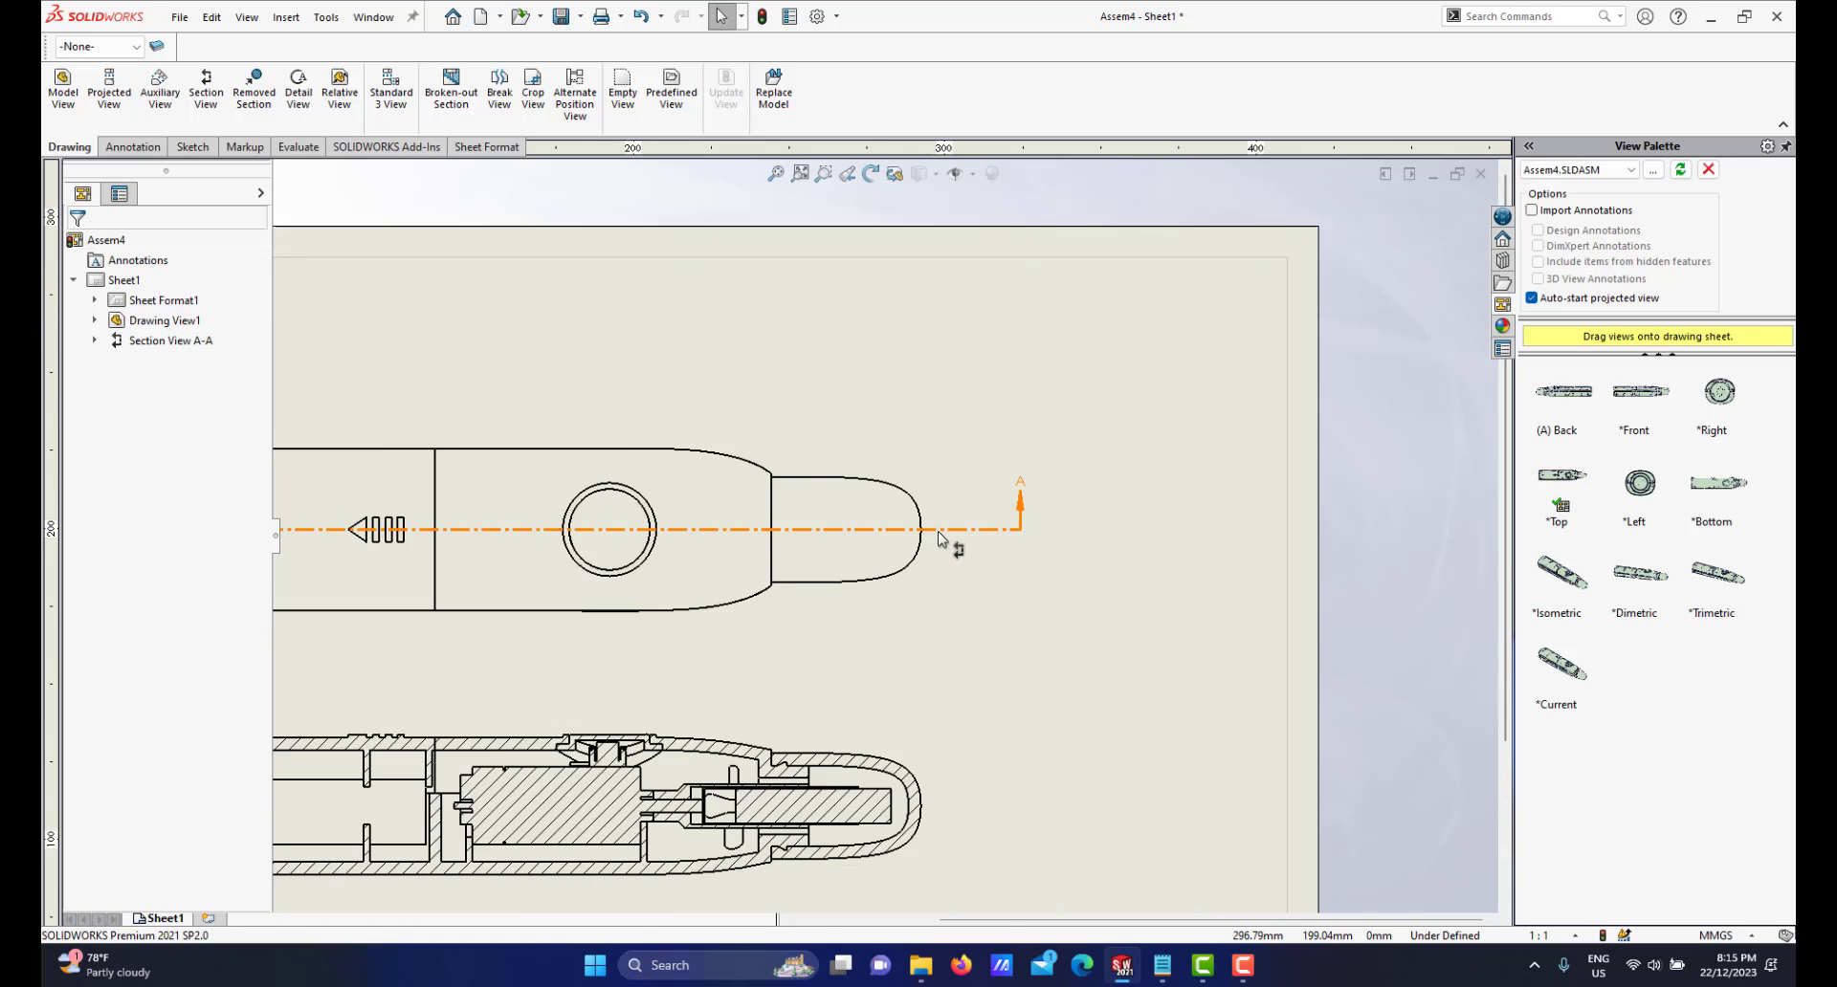
scroll(938, 538, "down", 2)
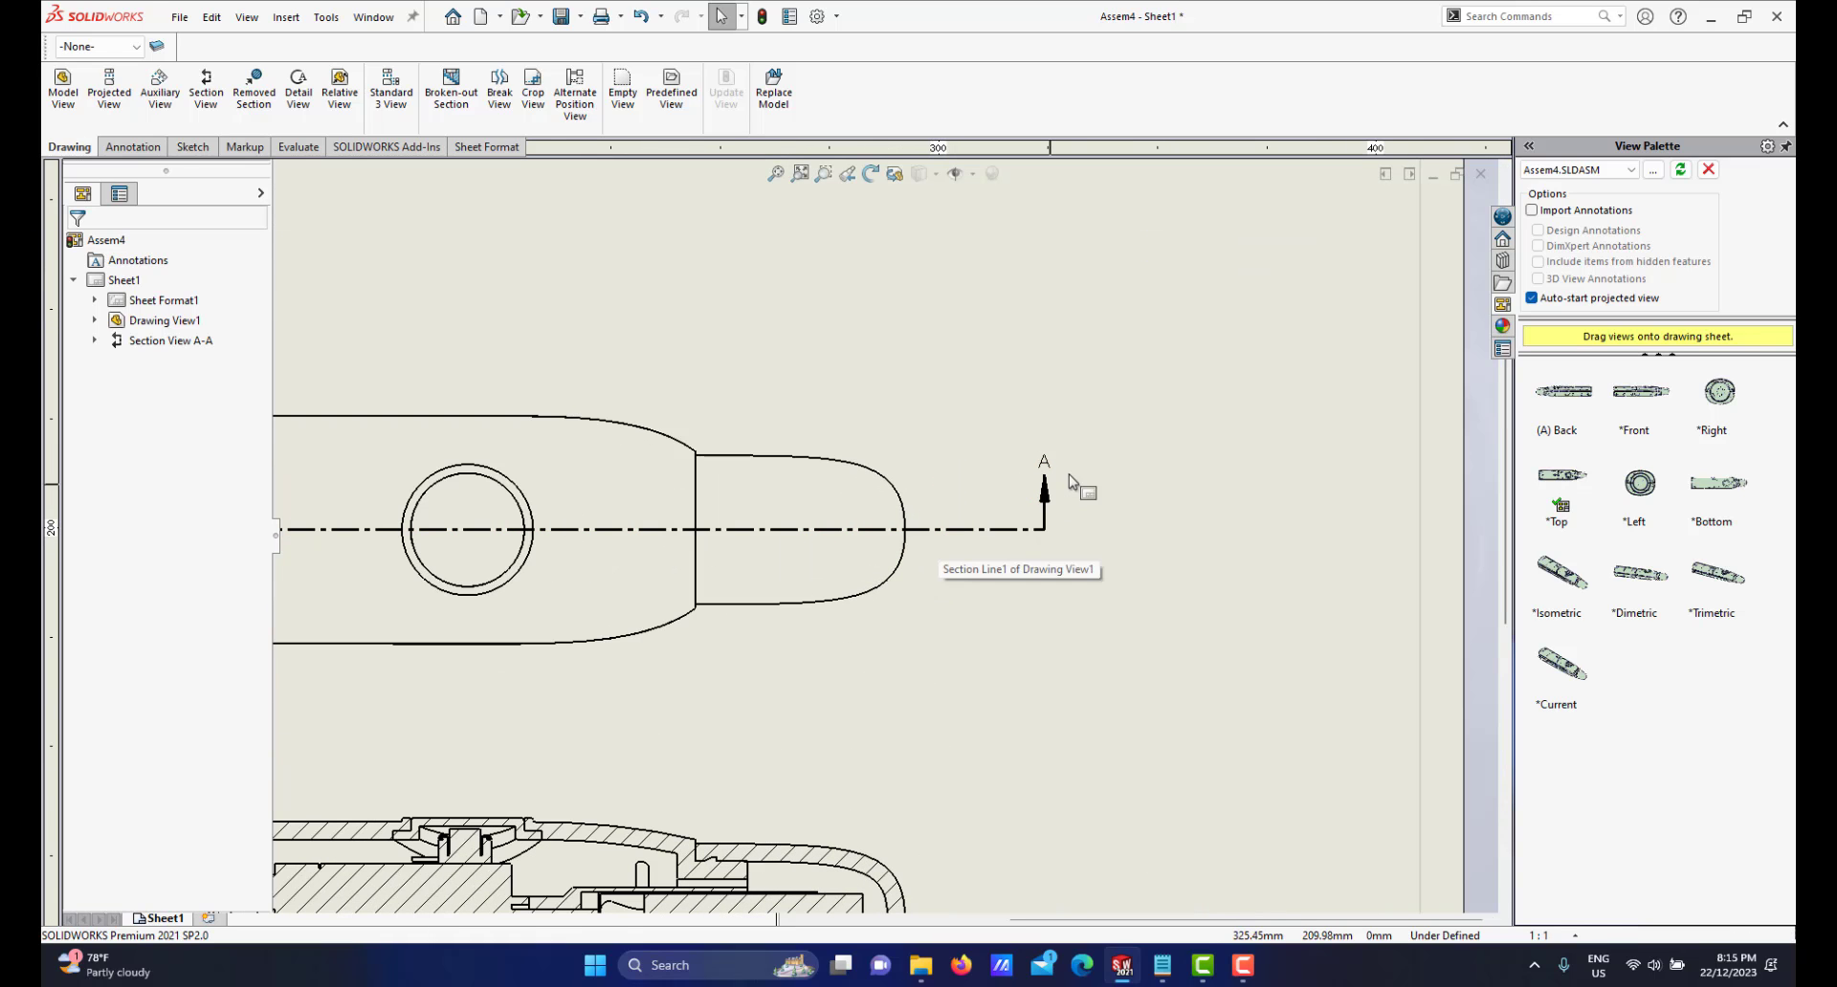
left_click(1045, 531)
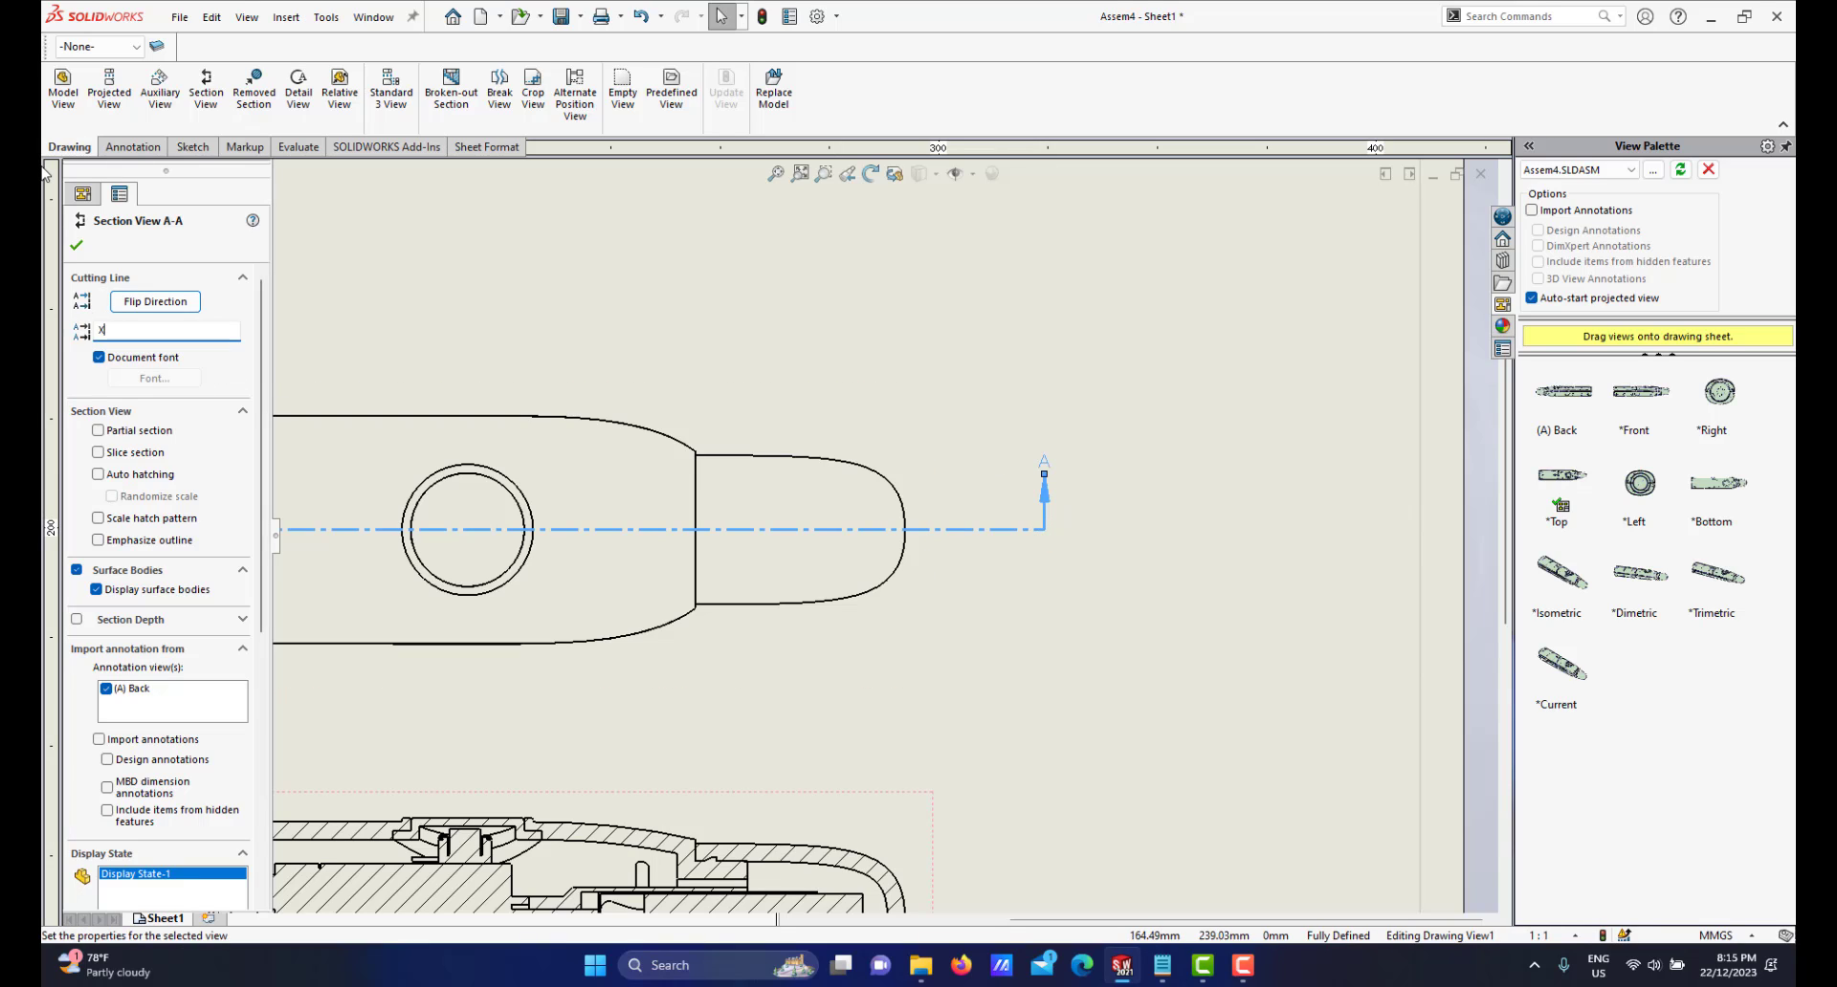
left_click(77, 249)
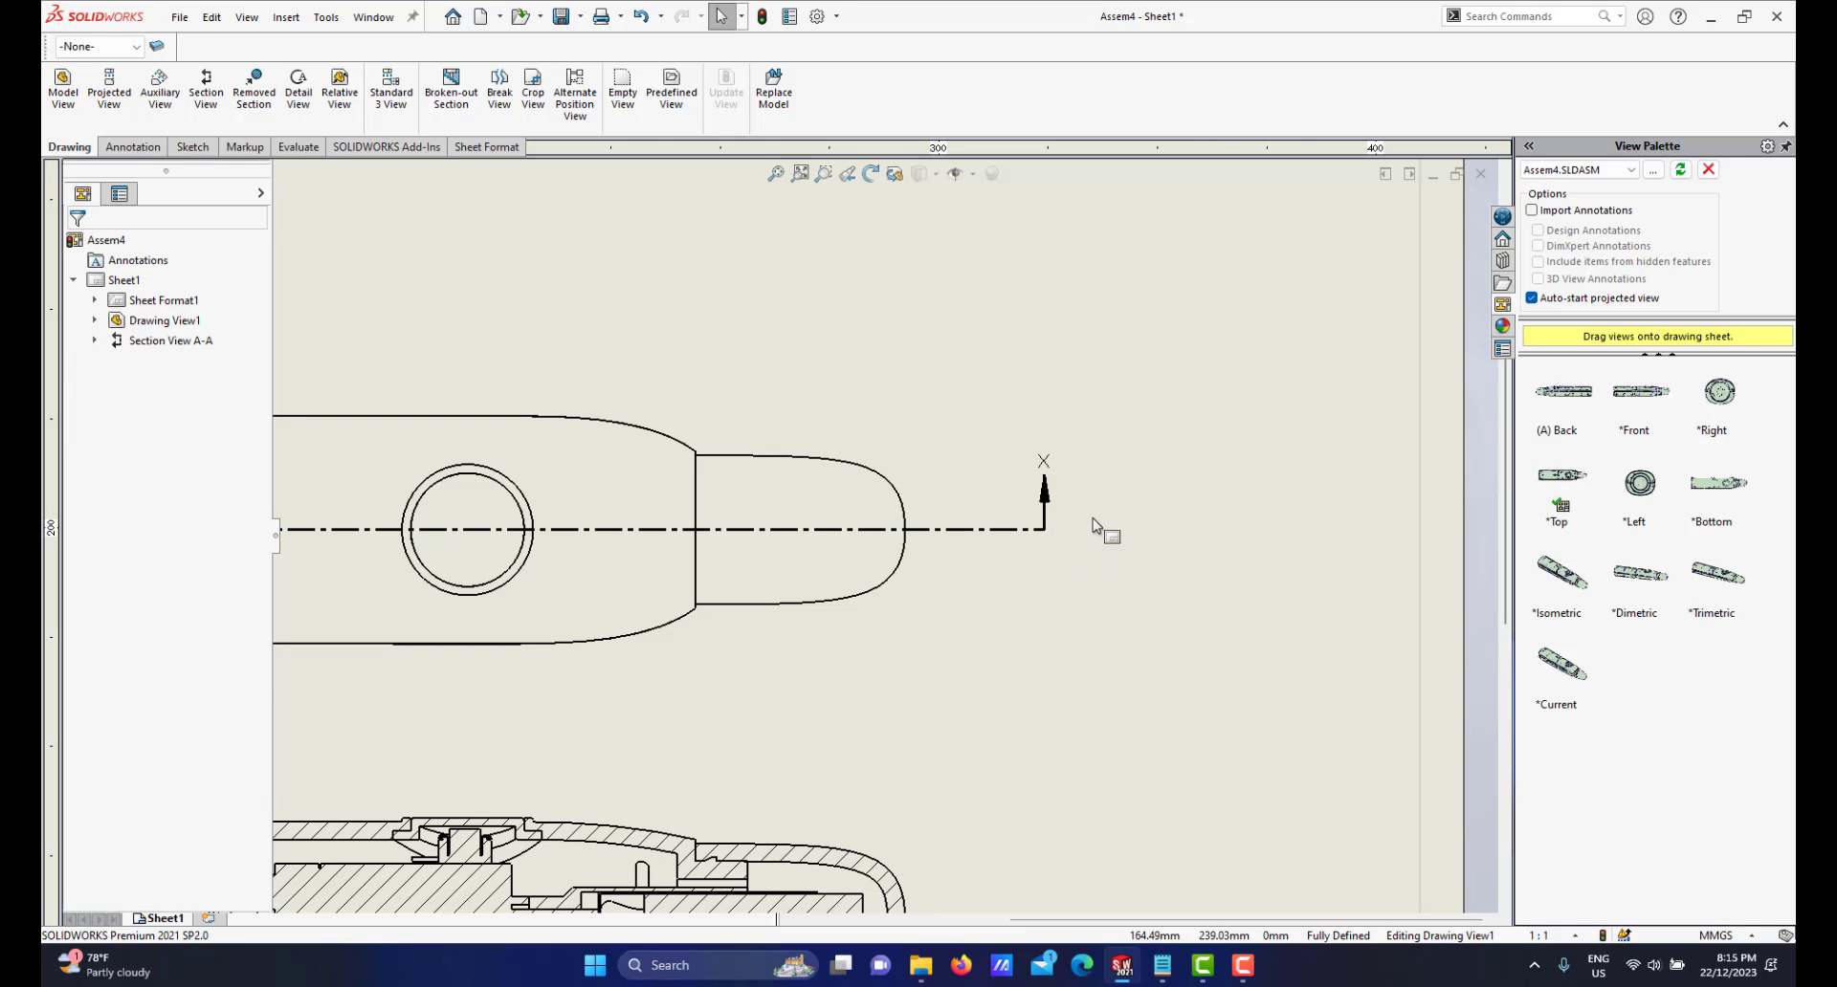
Examine the section view and the label beneath it at different magnifications
scroll(1052, 524, "down", 1)
scroll(670, 689, "down", 5)
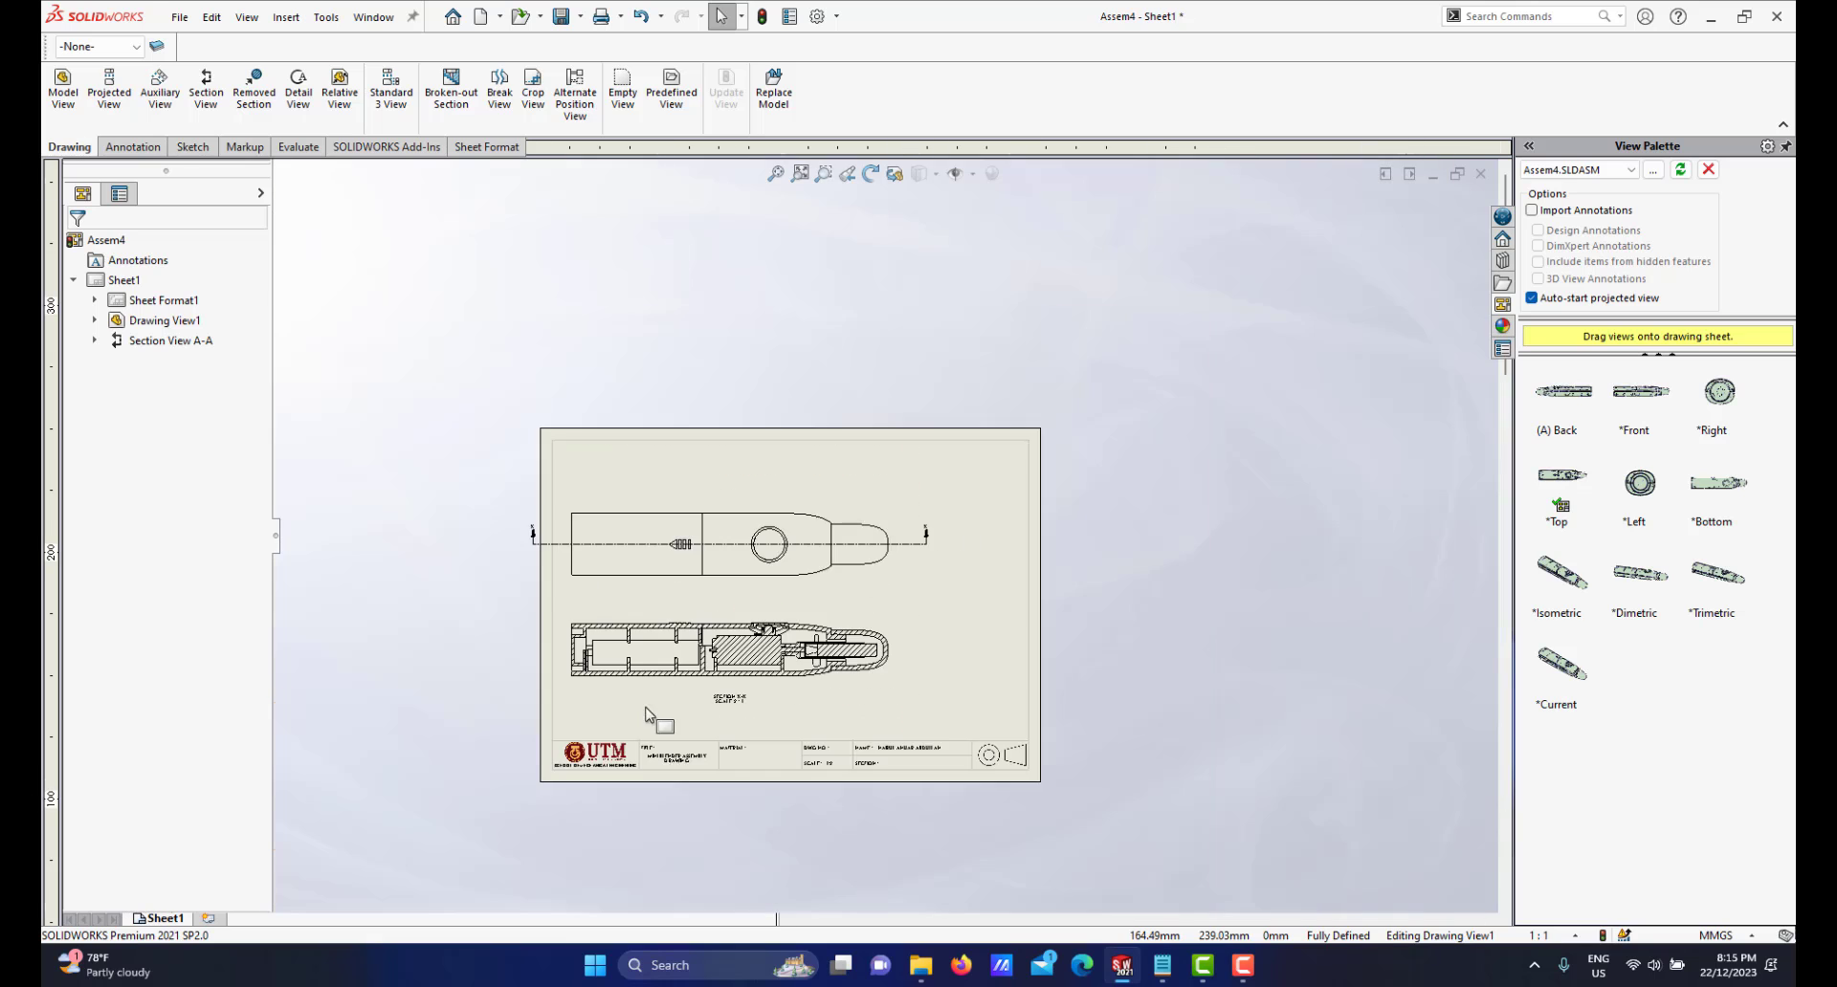
scroll(727, 703, "up", 5)
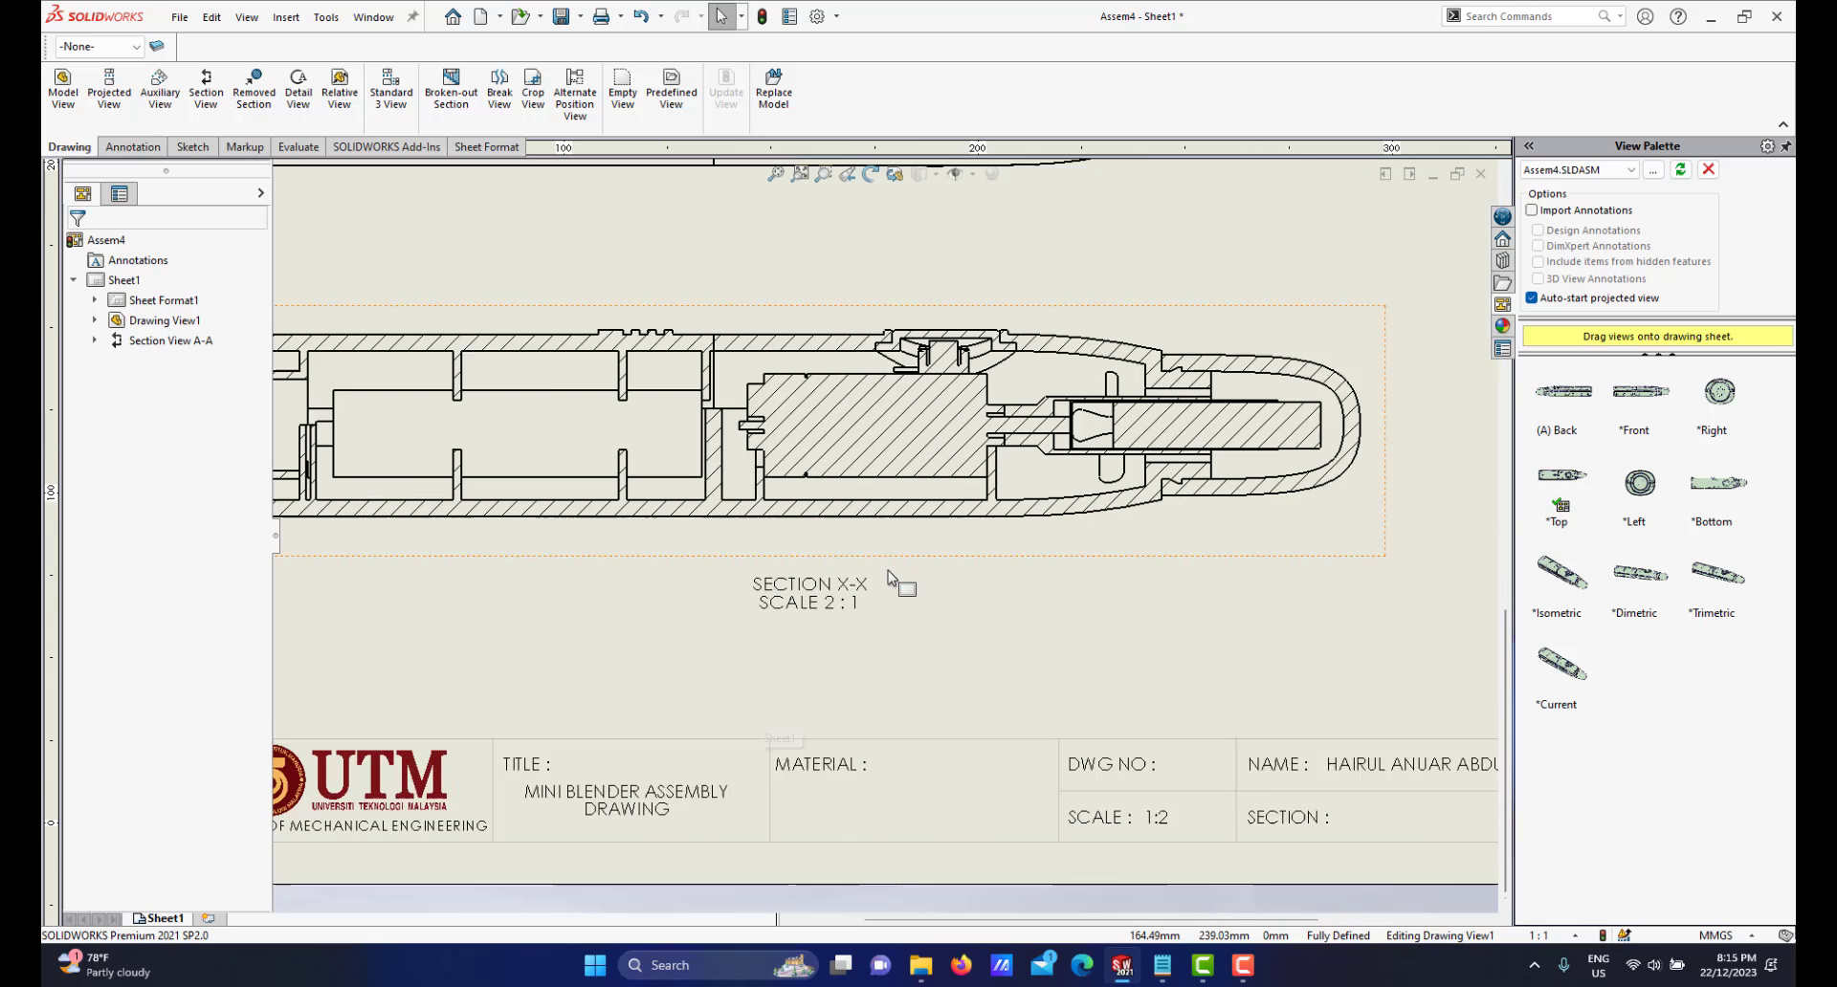
scroll(888, 574, "up", 1)
scroll(813, 584, "up", 1)
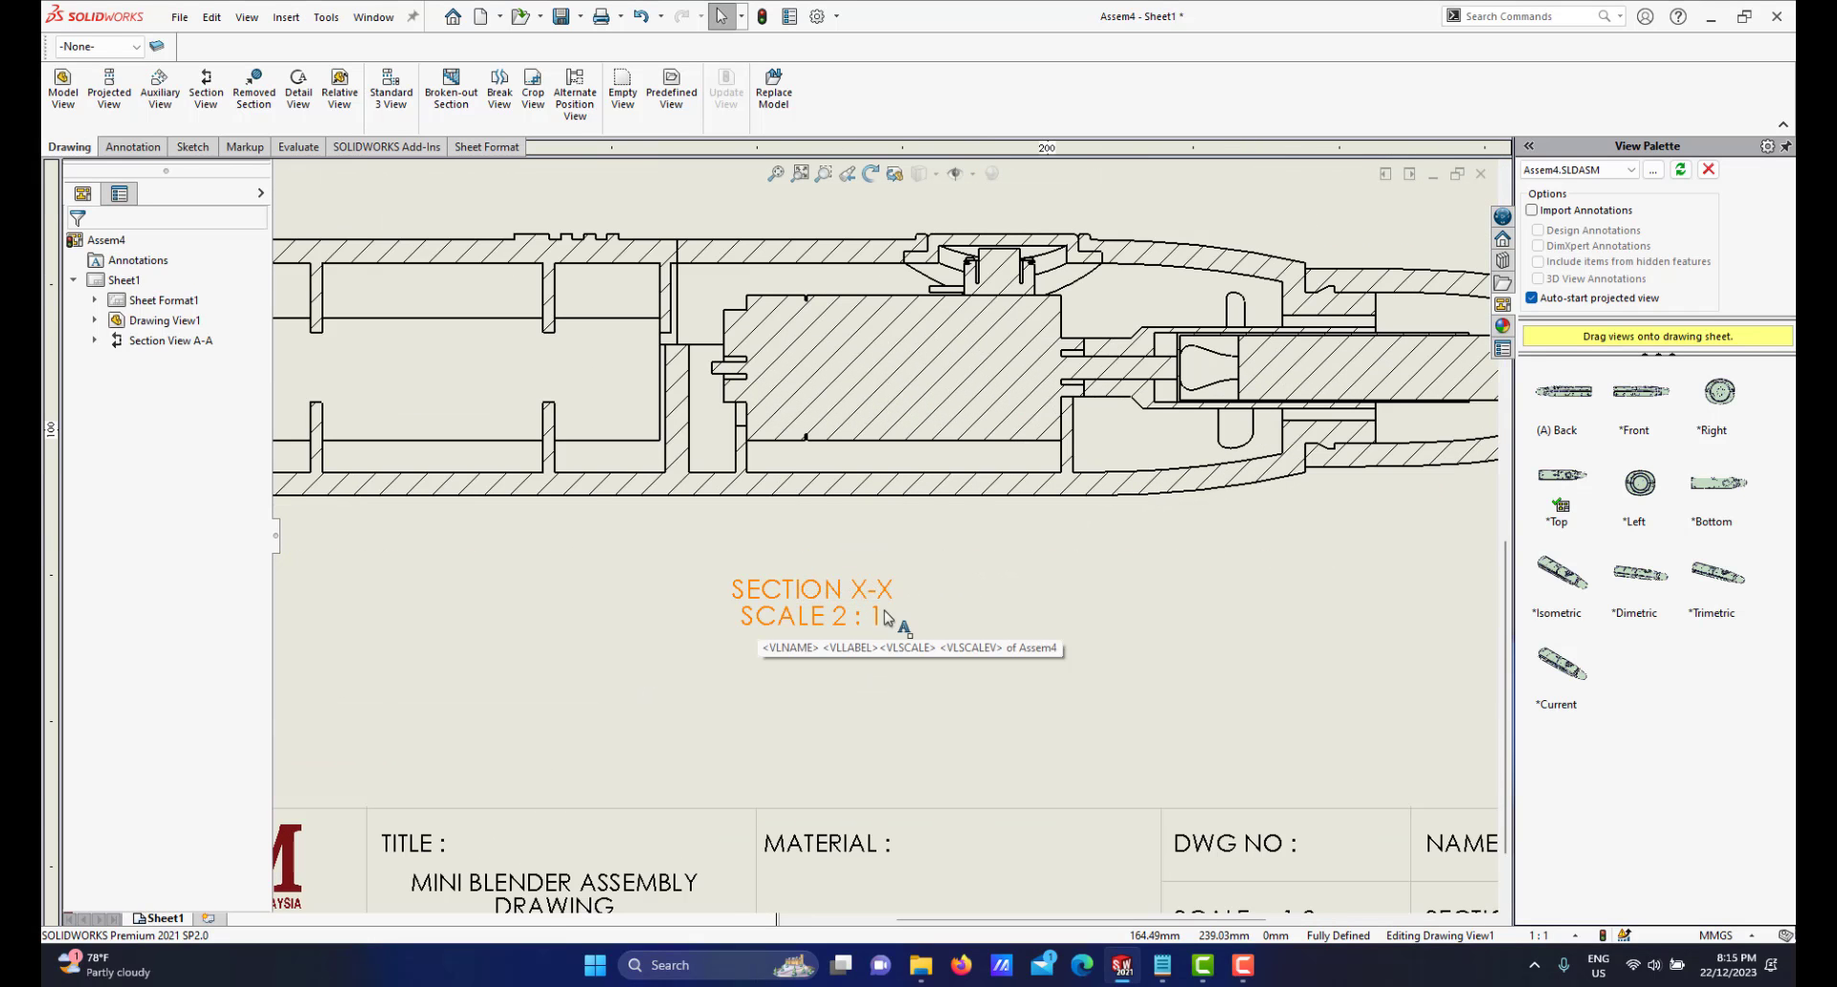
scroll(828, 622, "down", 2)
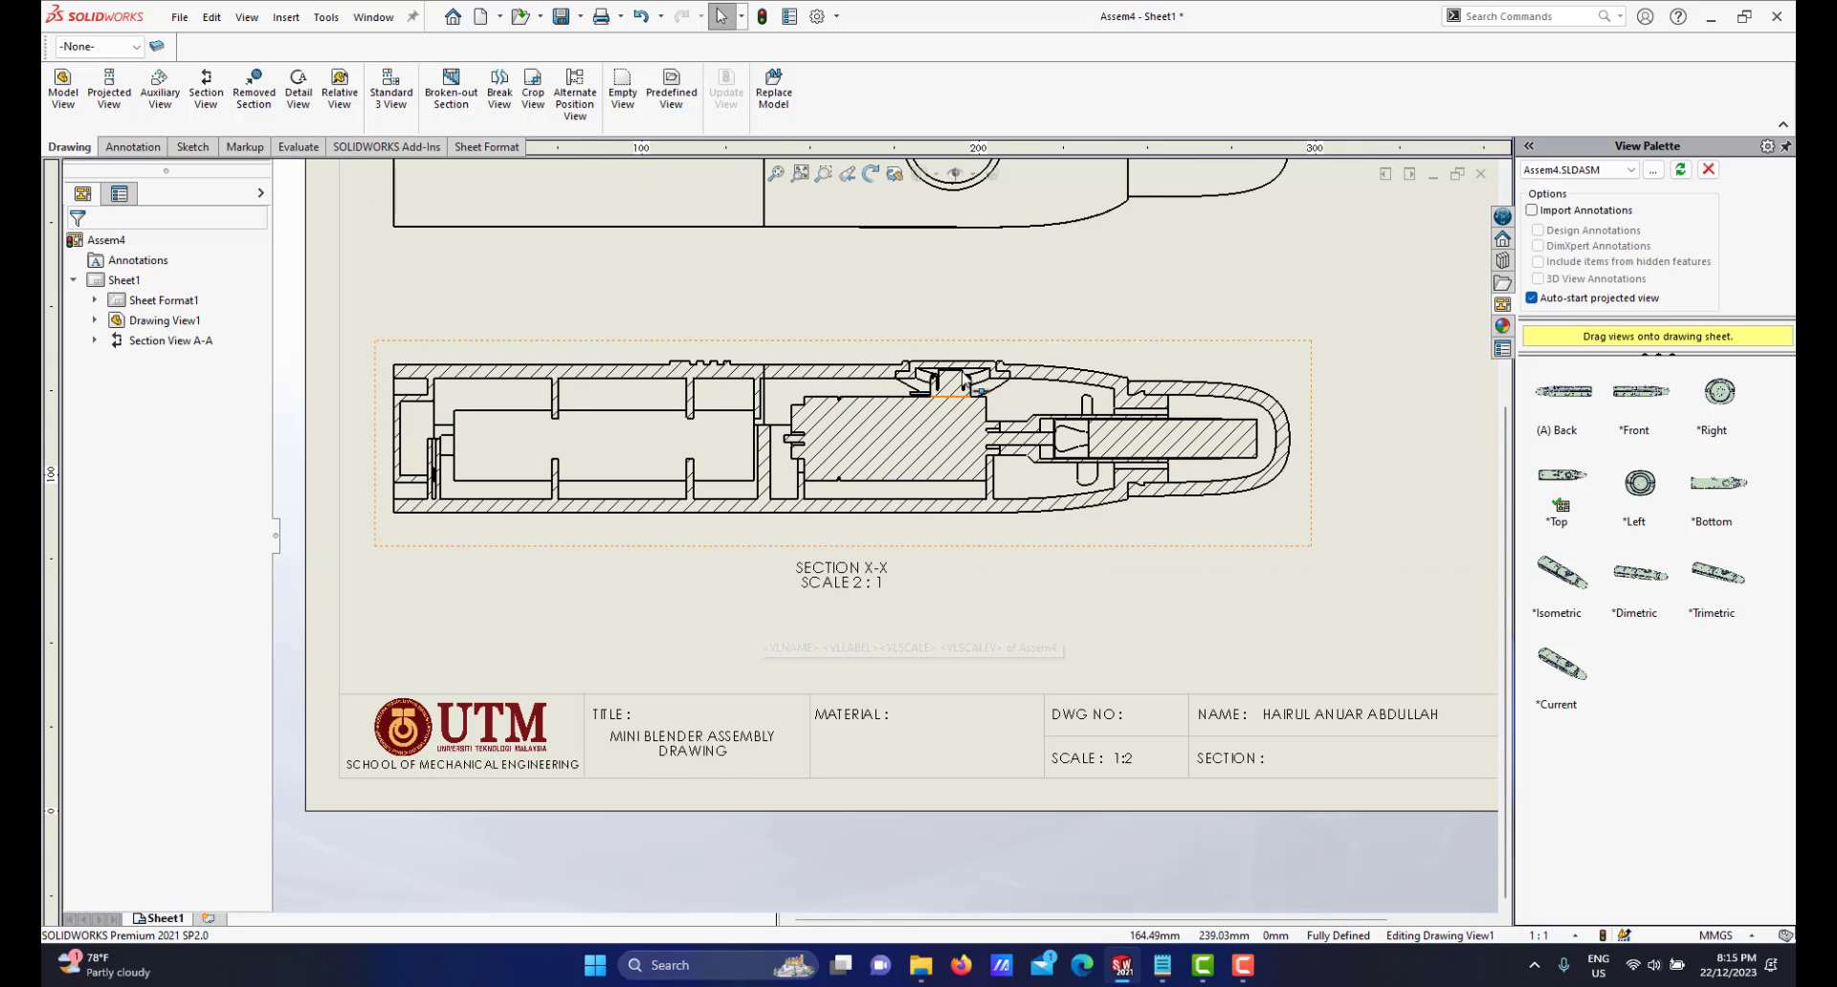
scroll(963, 377, "down", 1)
scroll(913, 542, "up", 3)
scroll(917, 532, "down", 3)
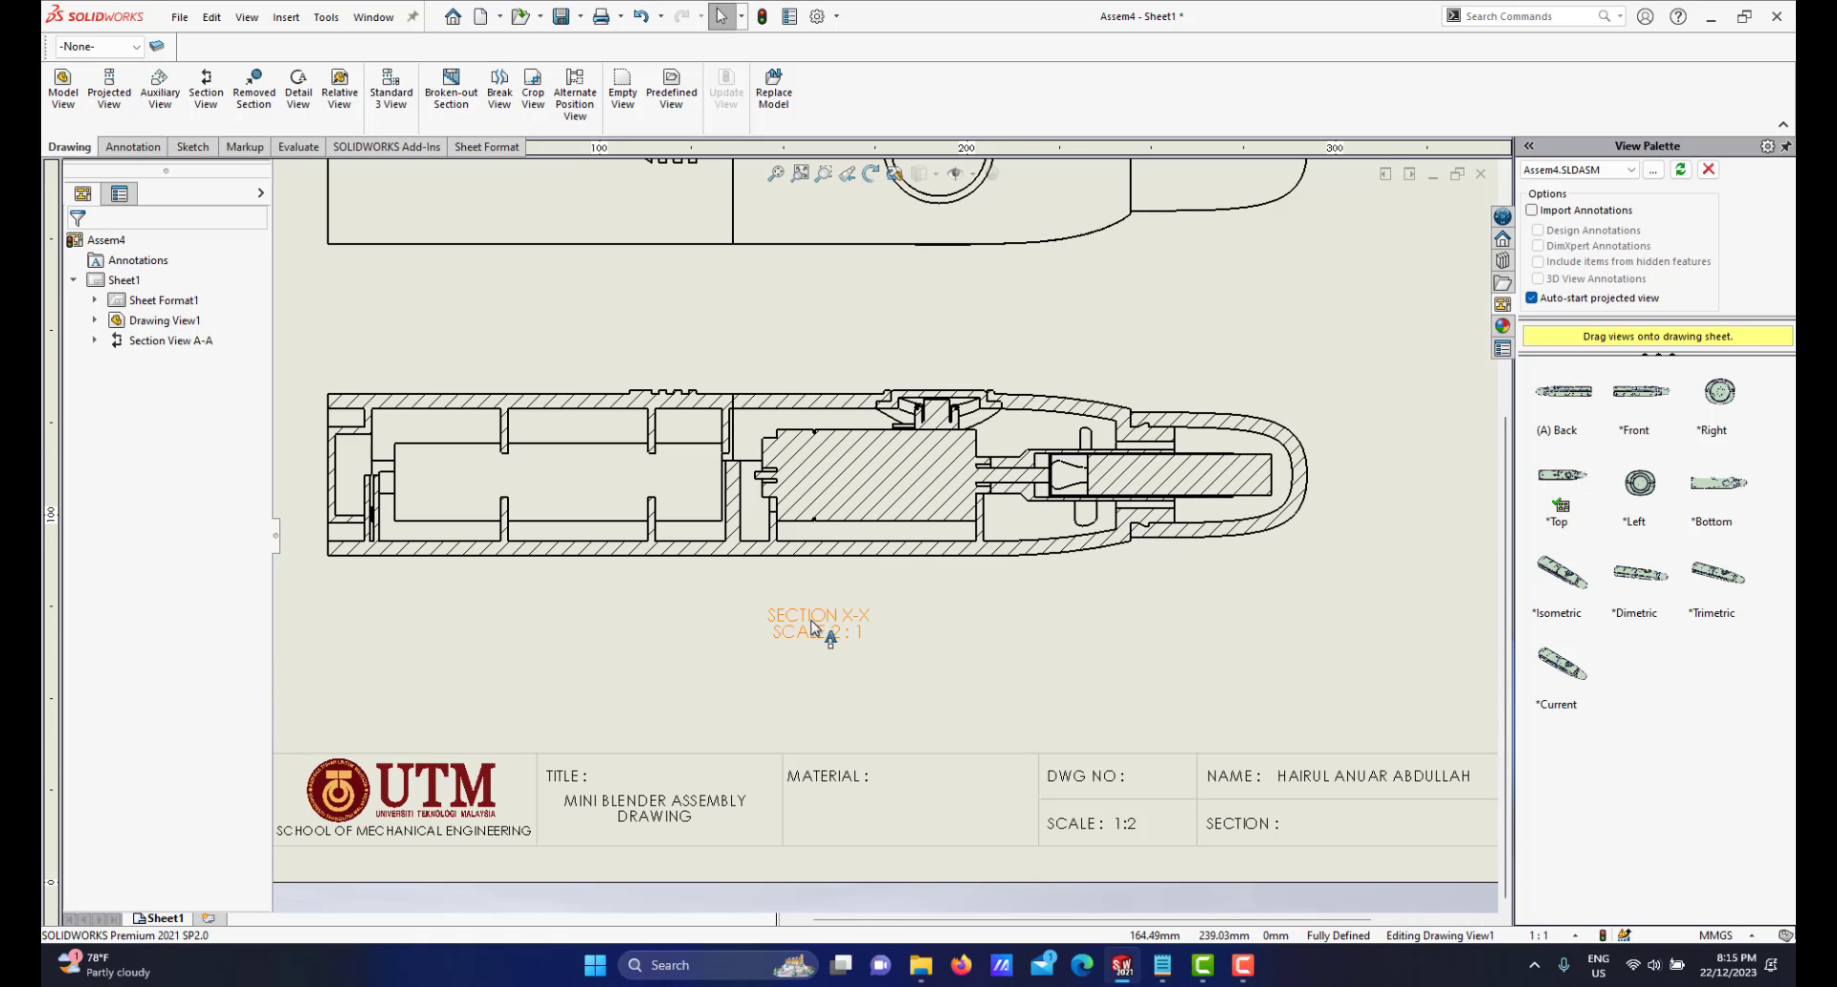
Delete the scale line from the label under the section view, leaving only SECTION X-X
left_click(812, 628)
left_click(818, 626)
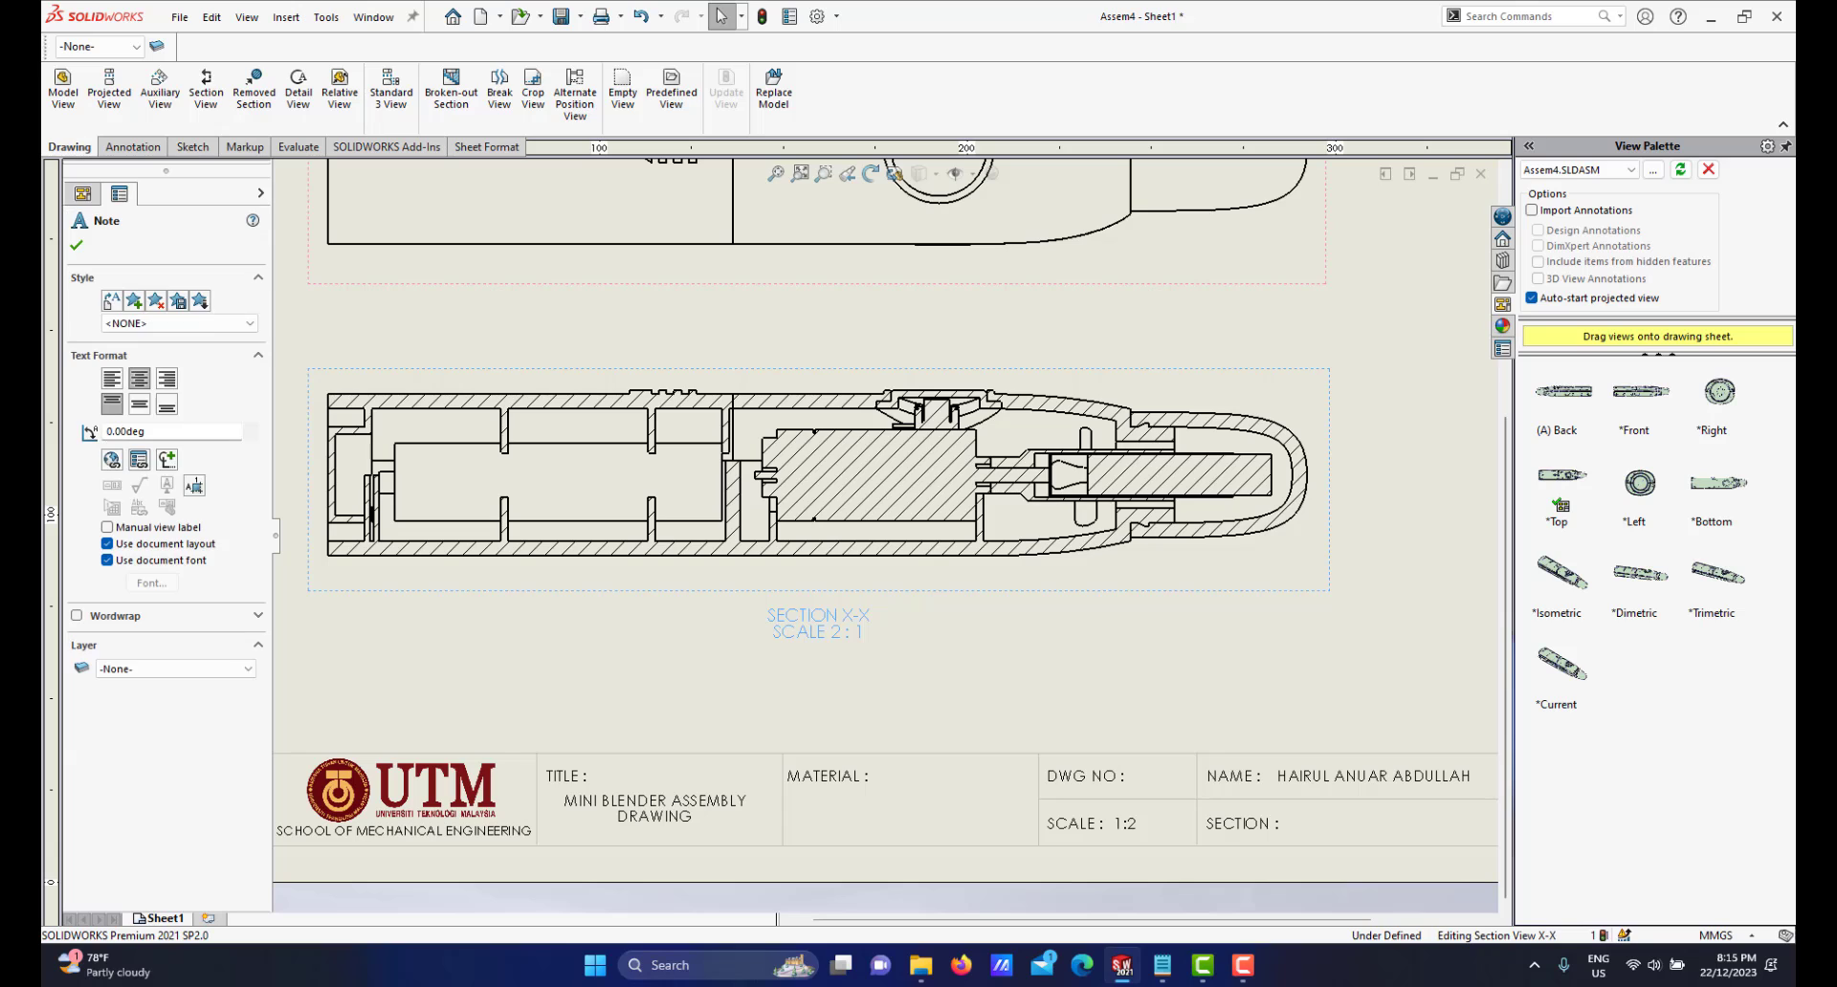
double_click(823, 632)
left_click(821, 637)
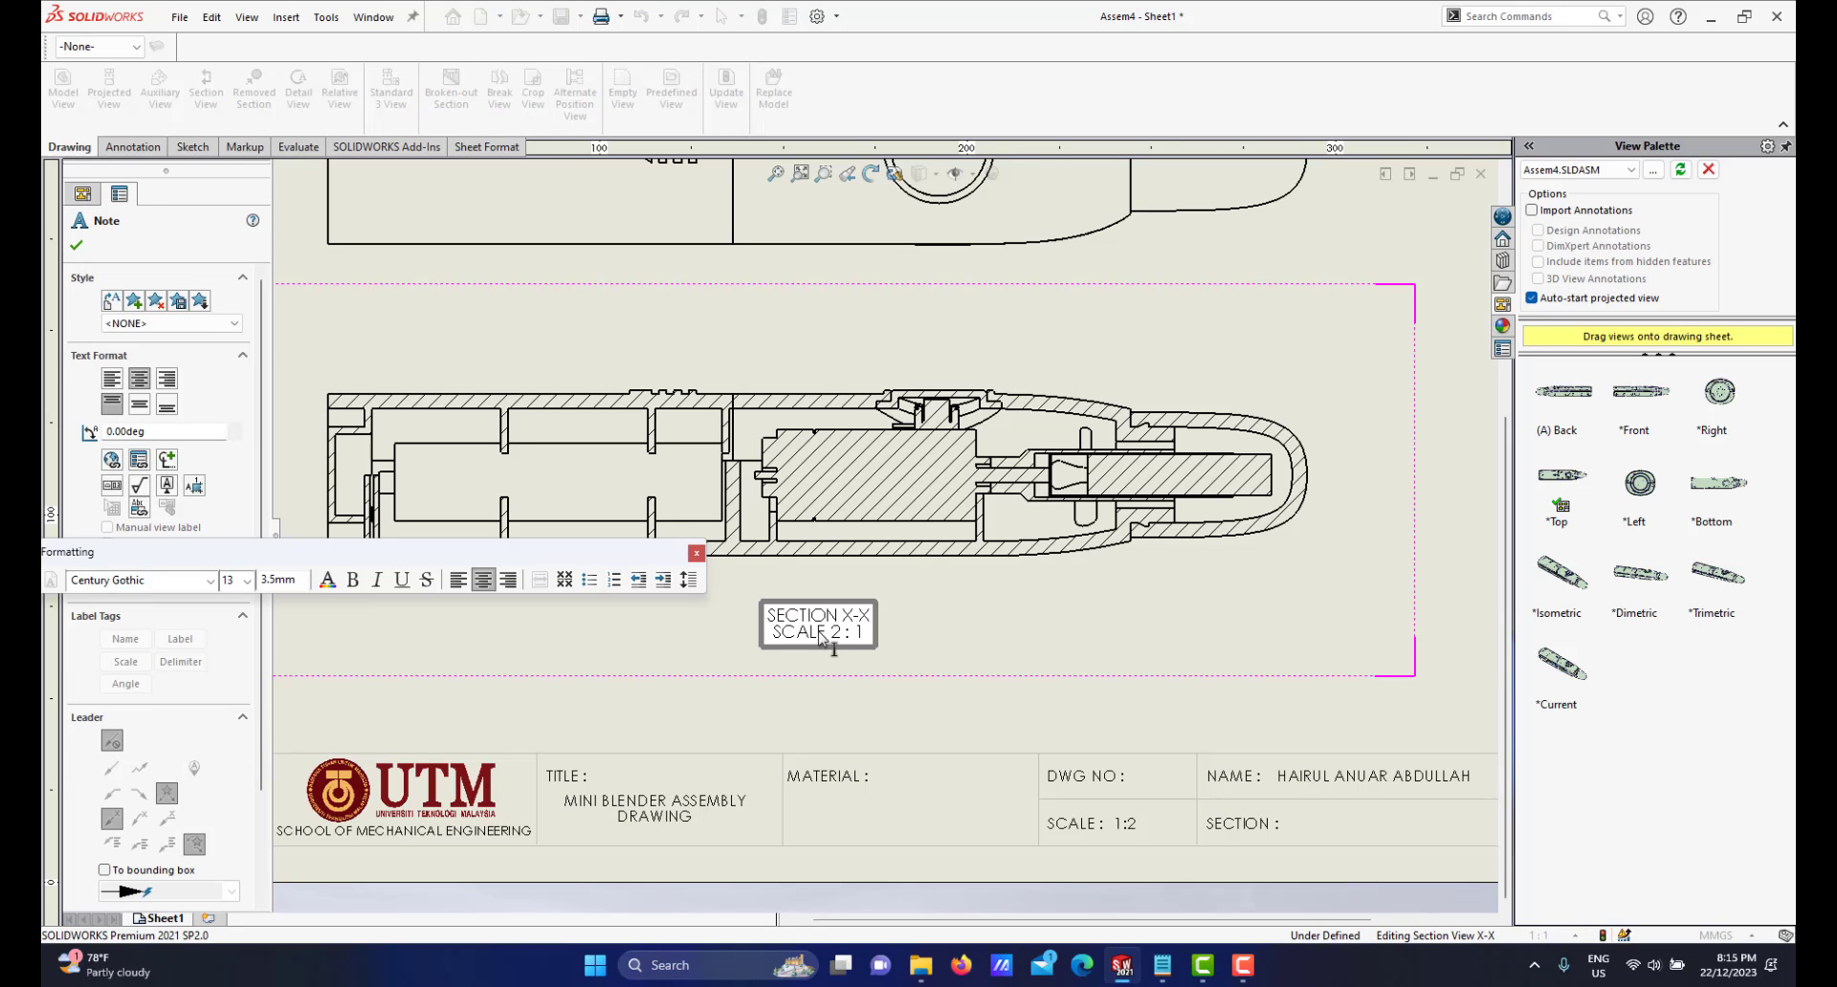
left_click_drag(773, 632, 865, 634)
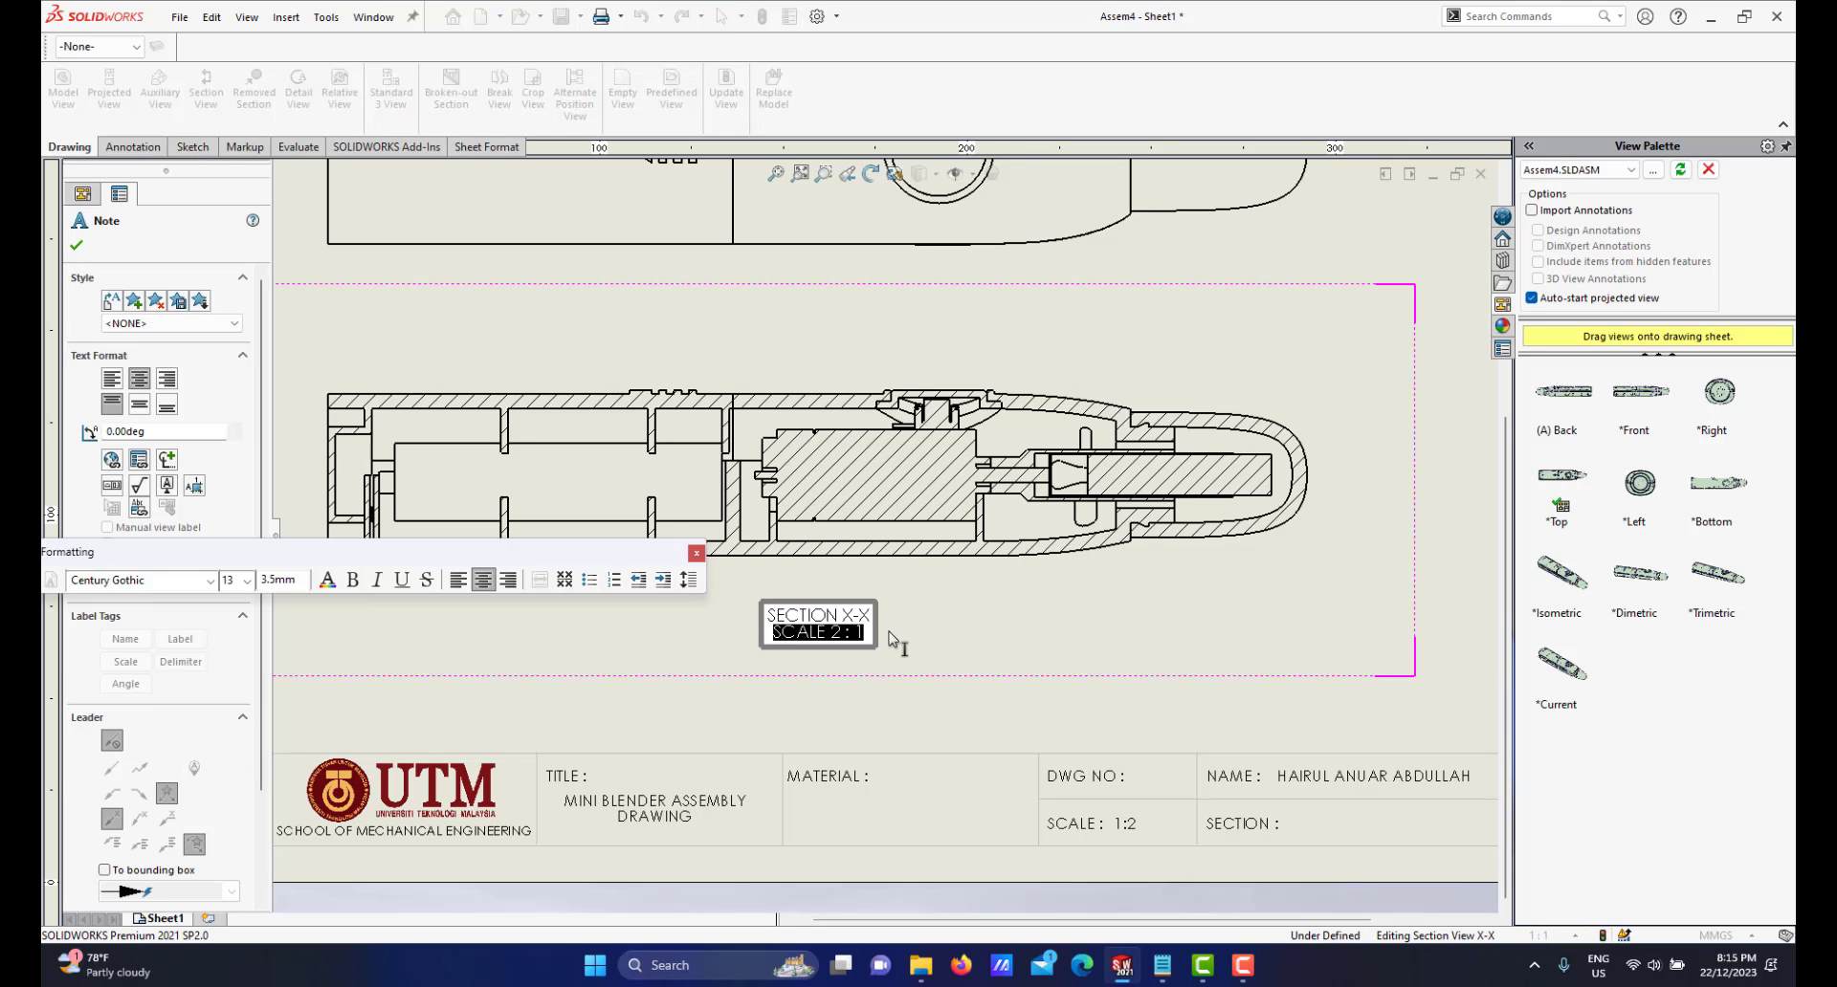
key("Delete")
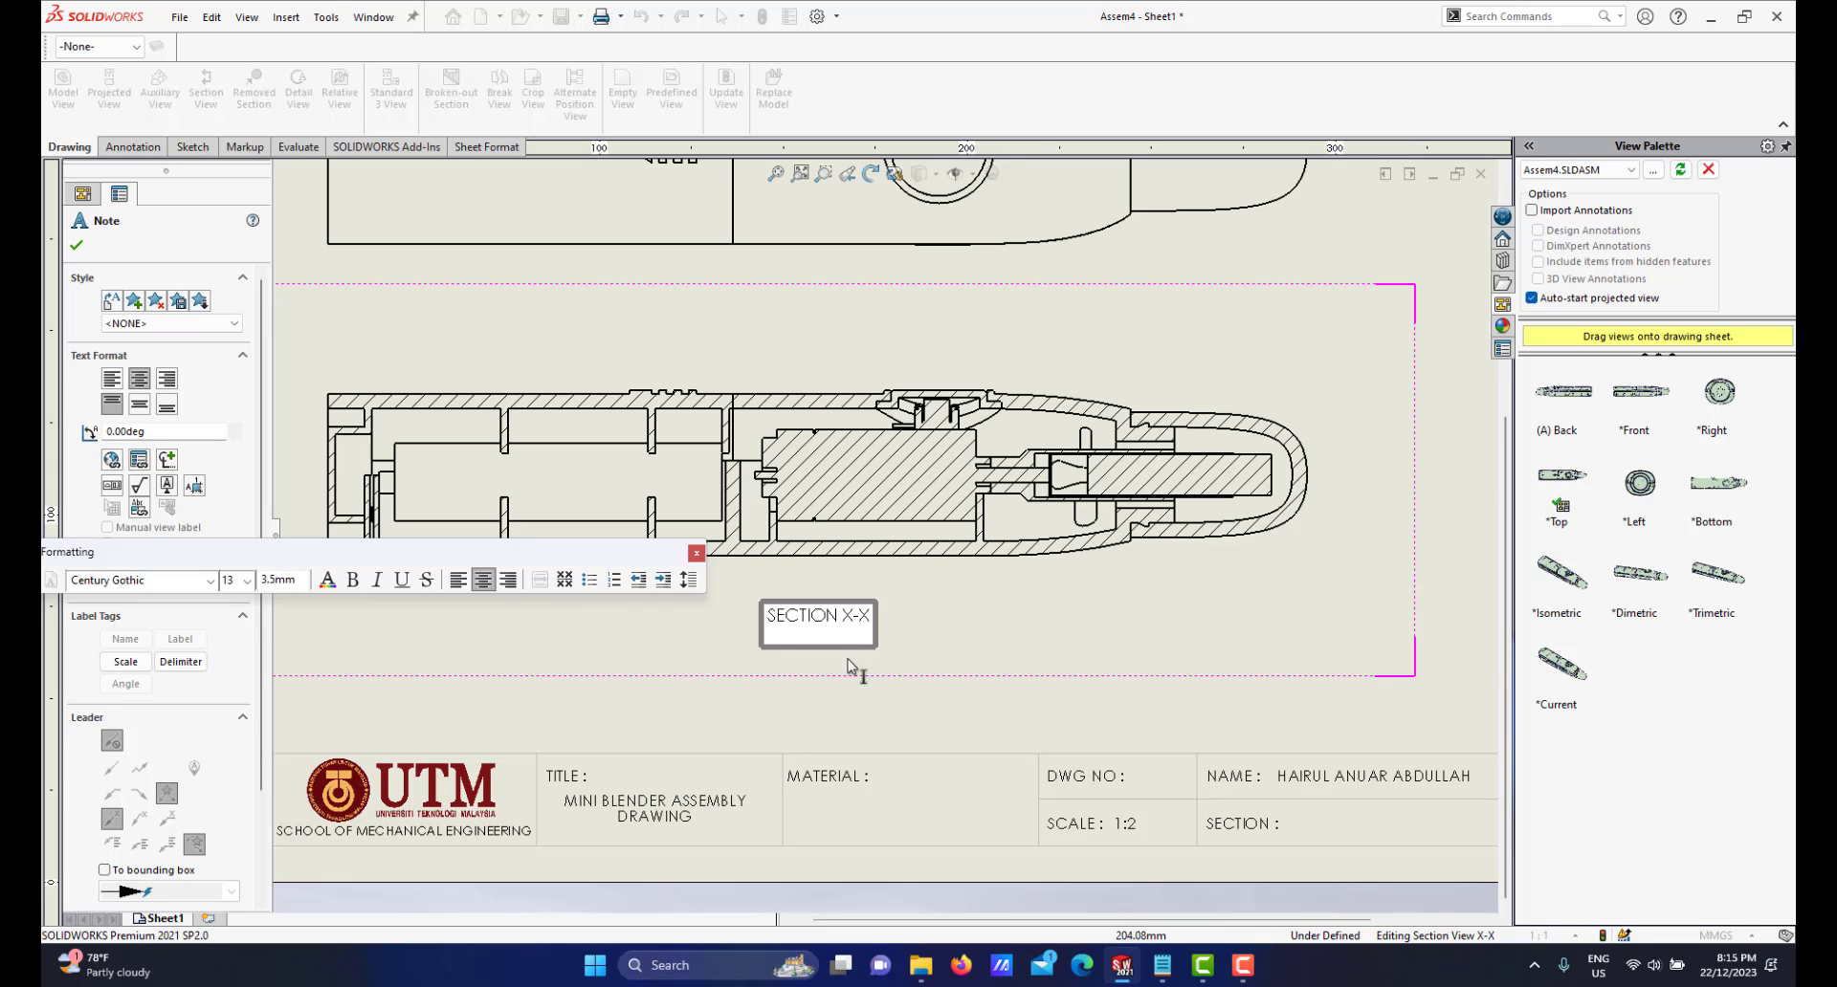
left_click(696, 553)
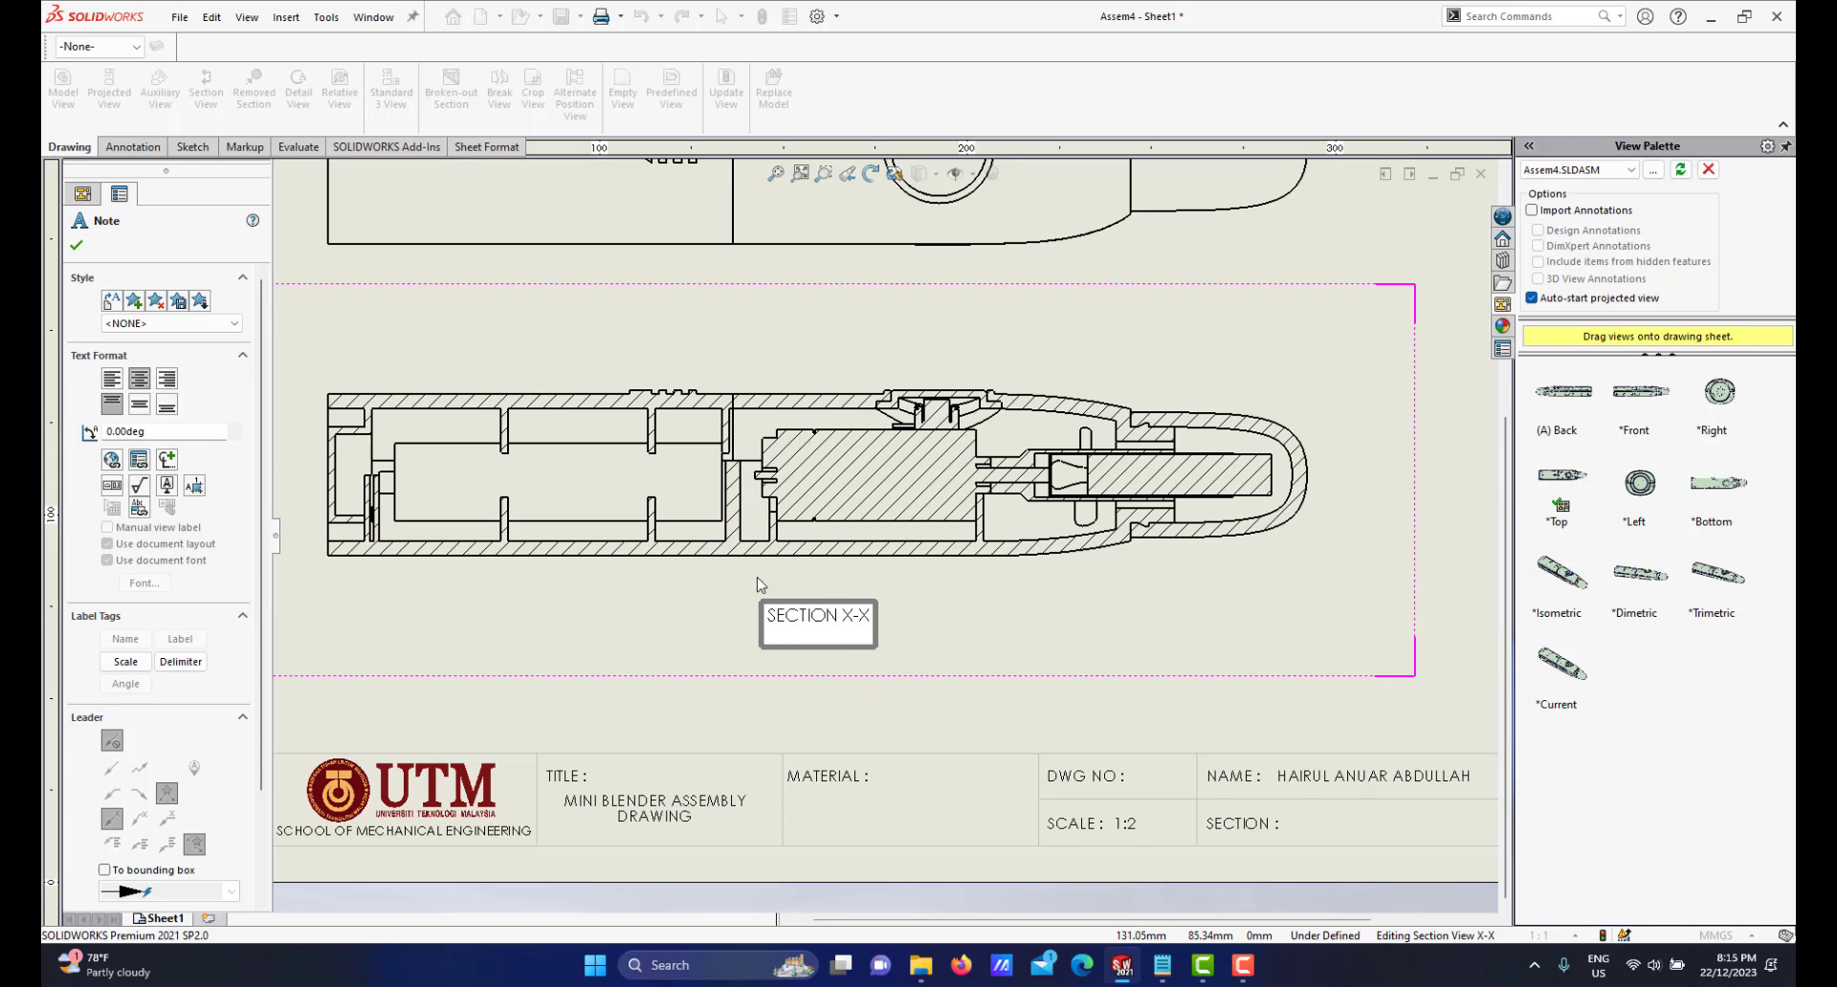
scroll(933, 647, "up", 3)
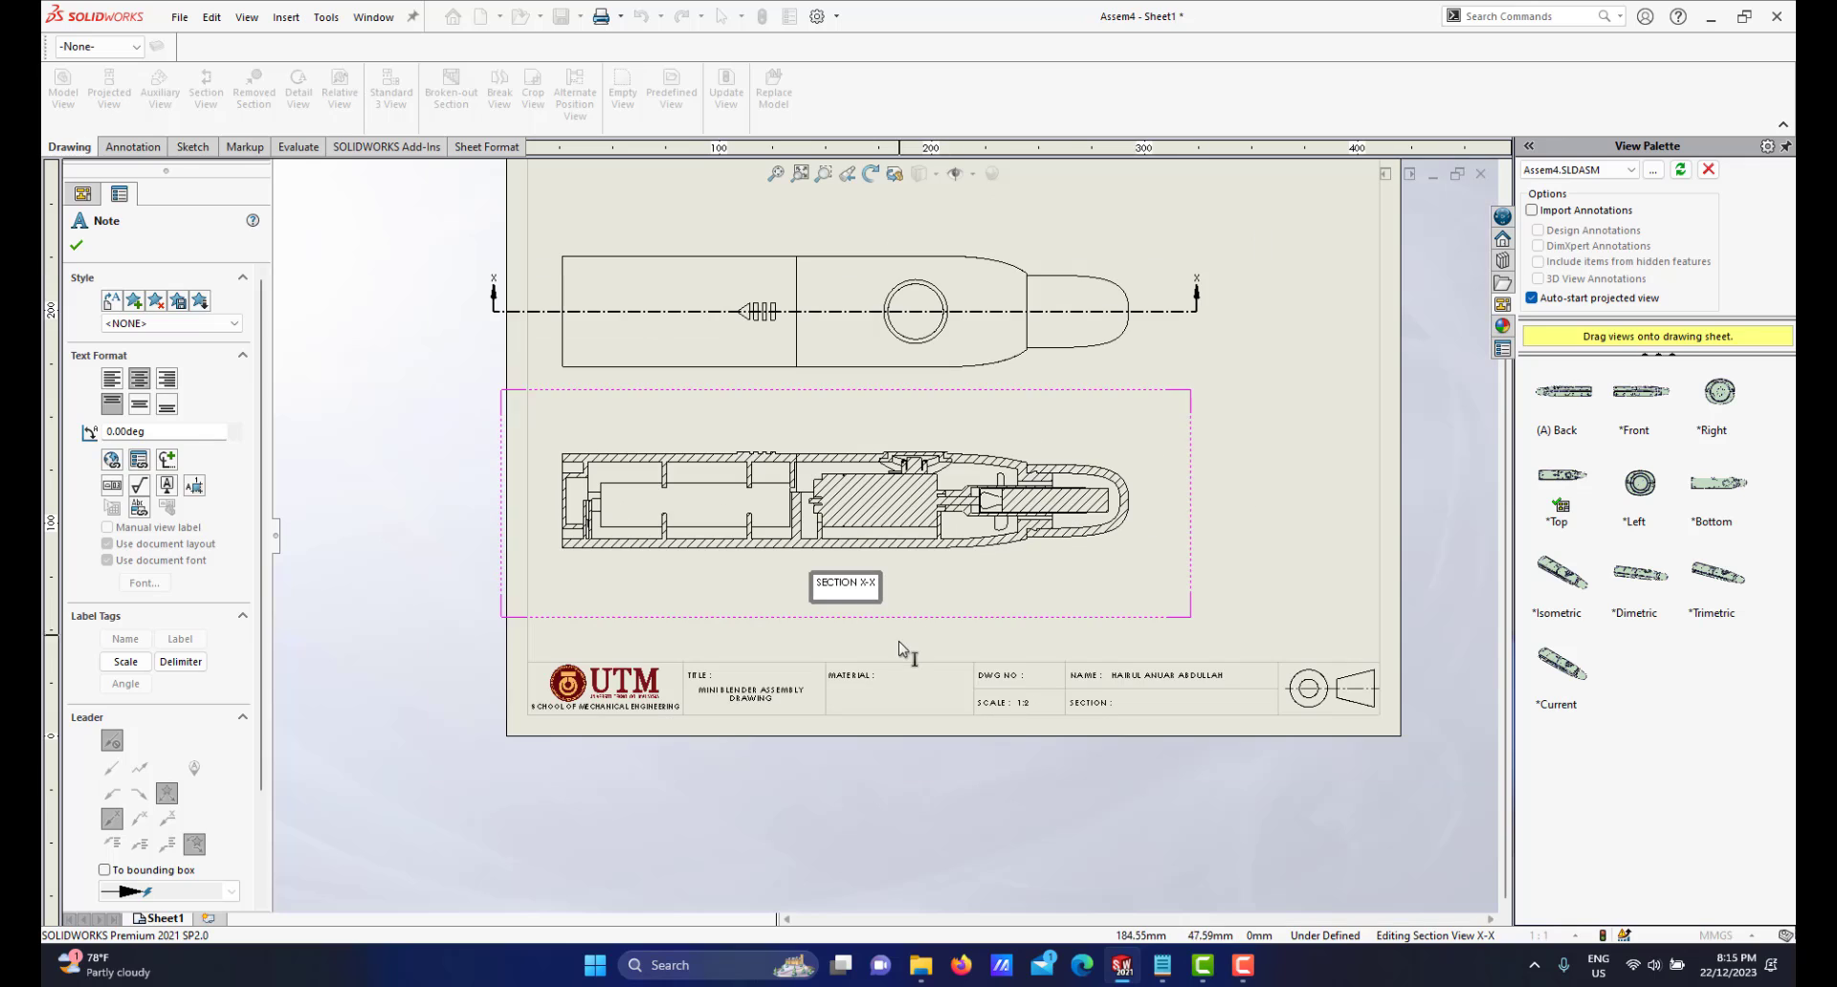
left_click(991, 644)
Examine the title block's scale, title and other fields against the two views at different magnifications
scroll(1046, 691, "down", 2)
scroll(1046, 691, "down", 2)
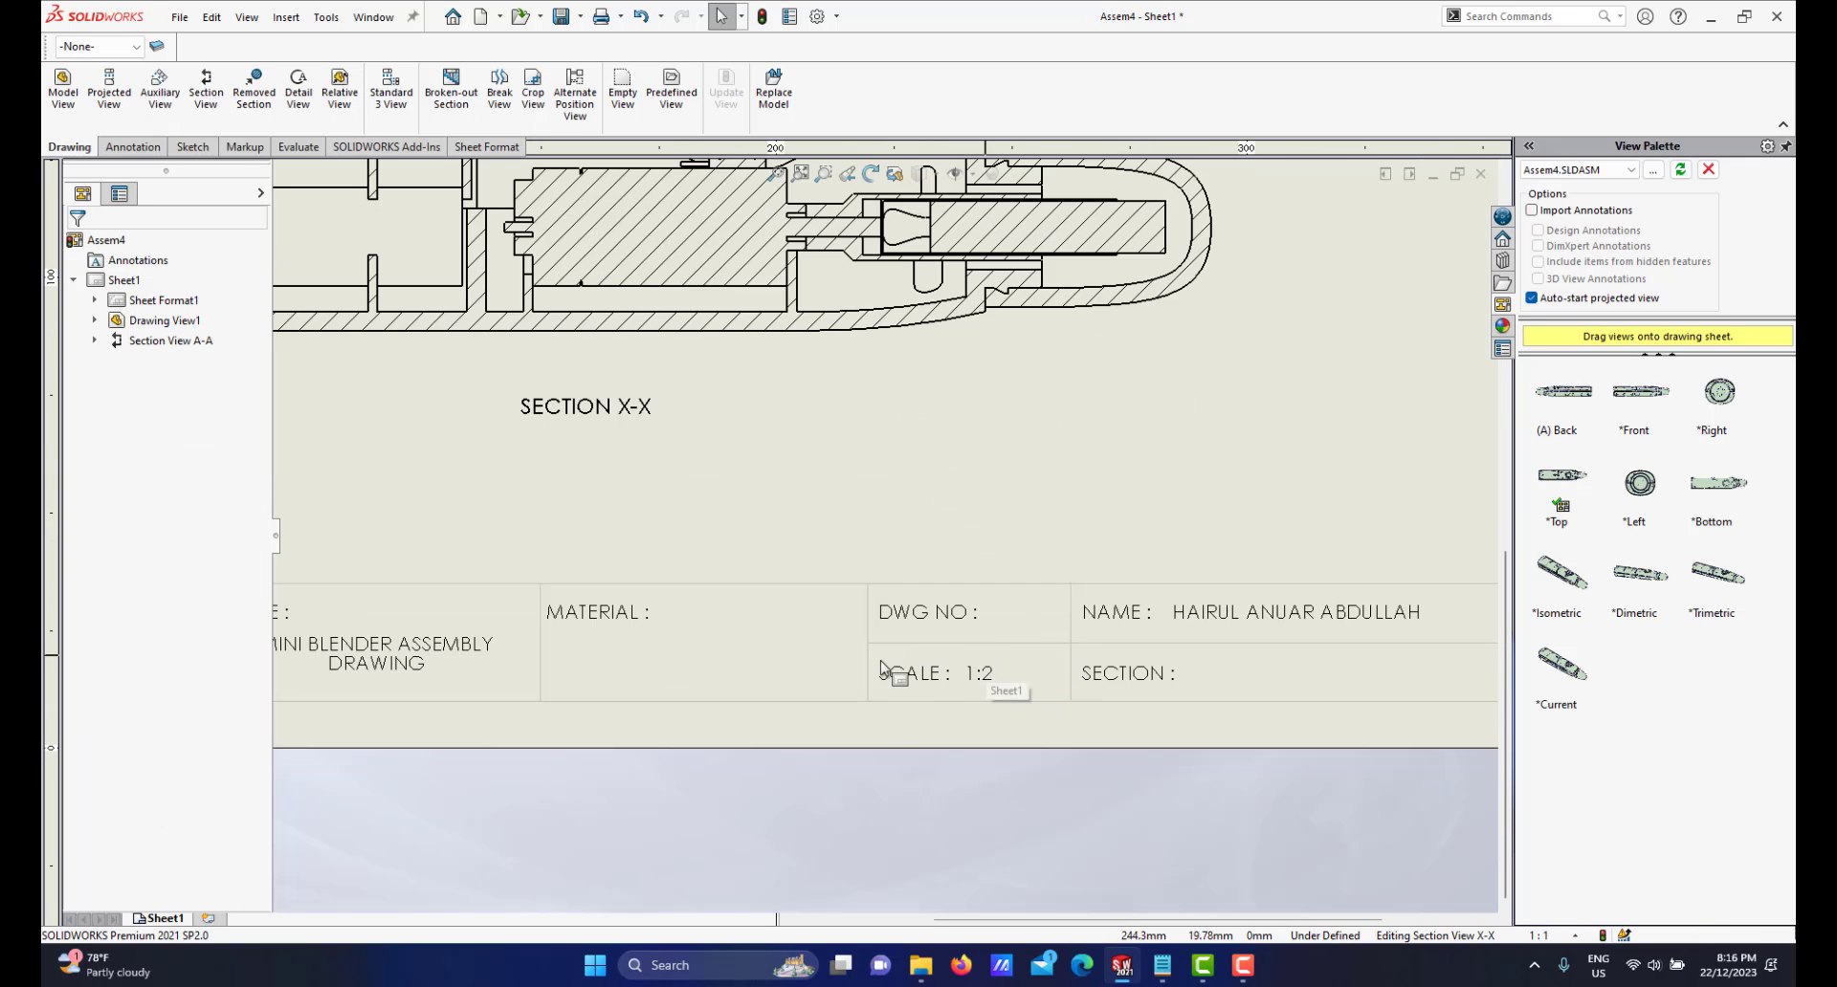
scroll(983, 655, "up", 2)
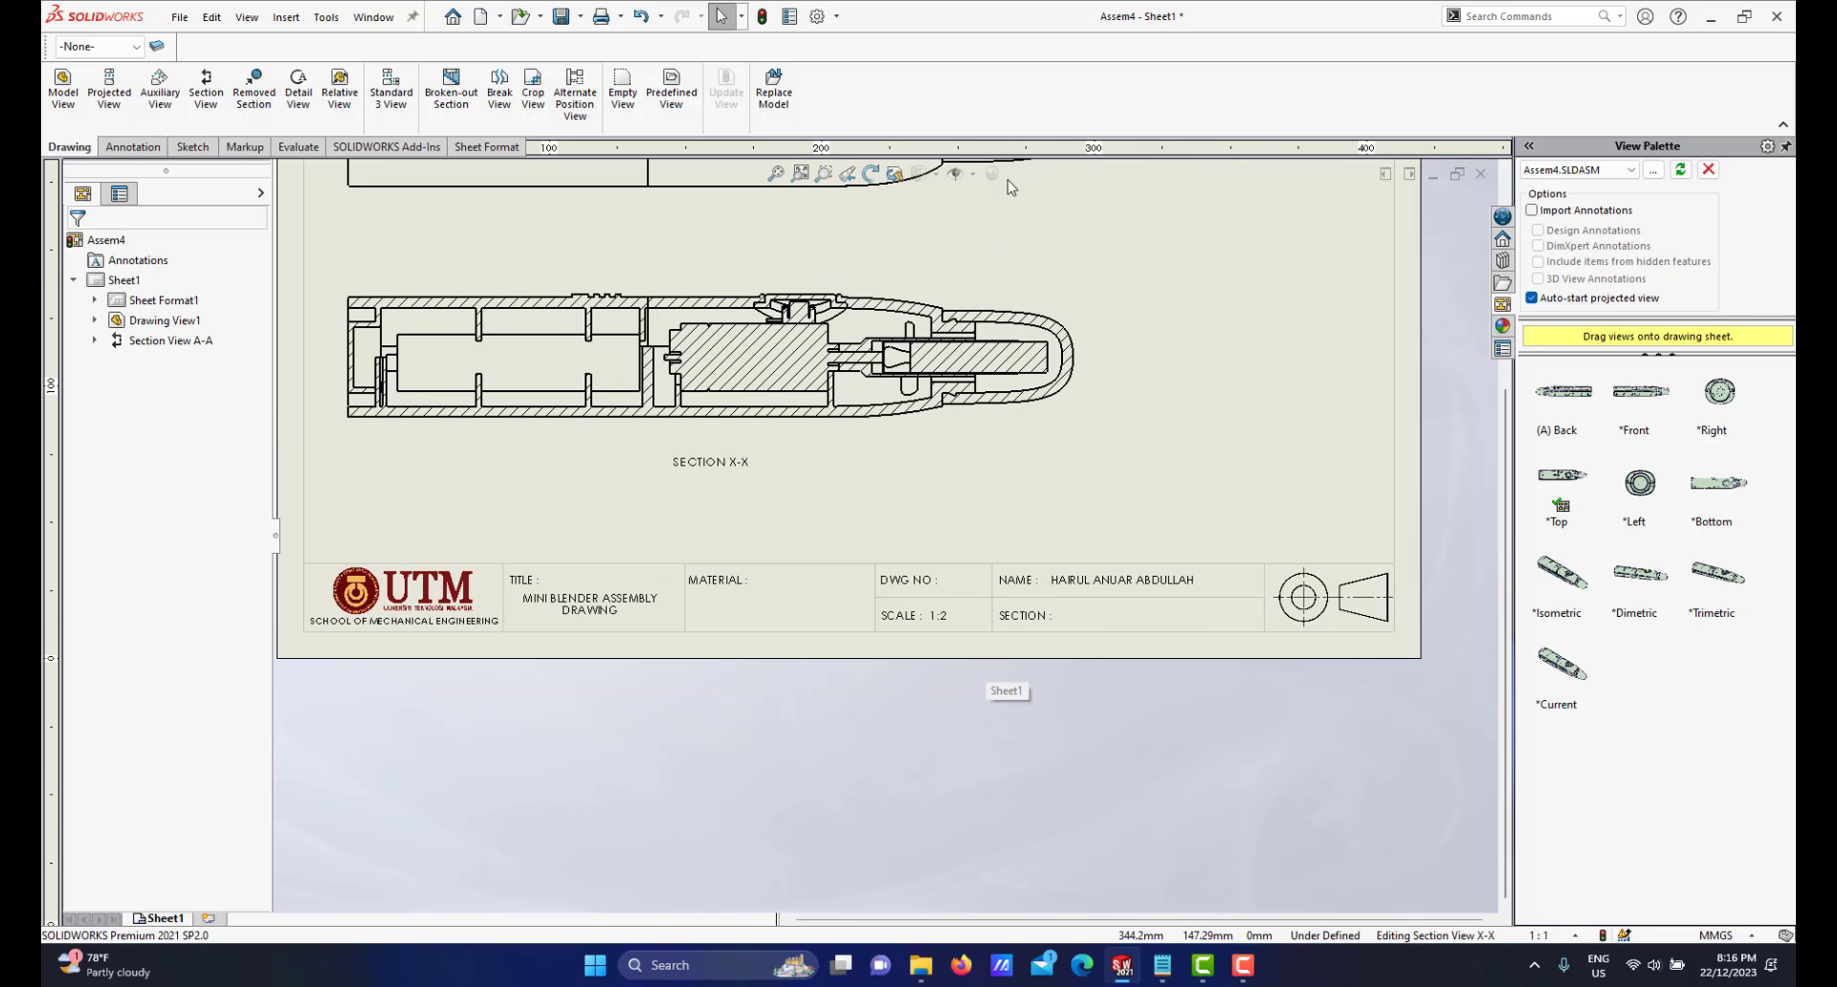
scroll(1204, 599, "up", 4)
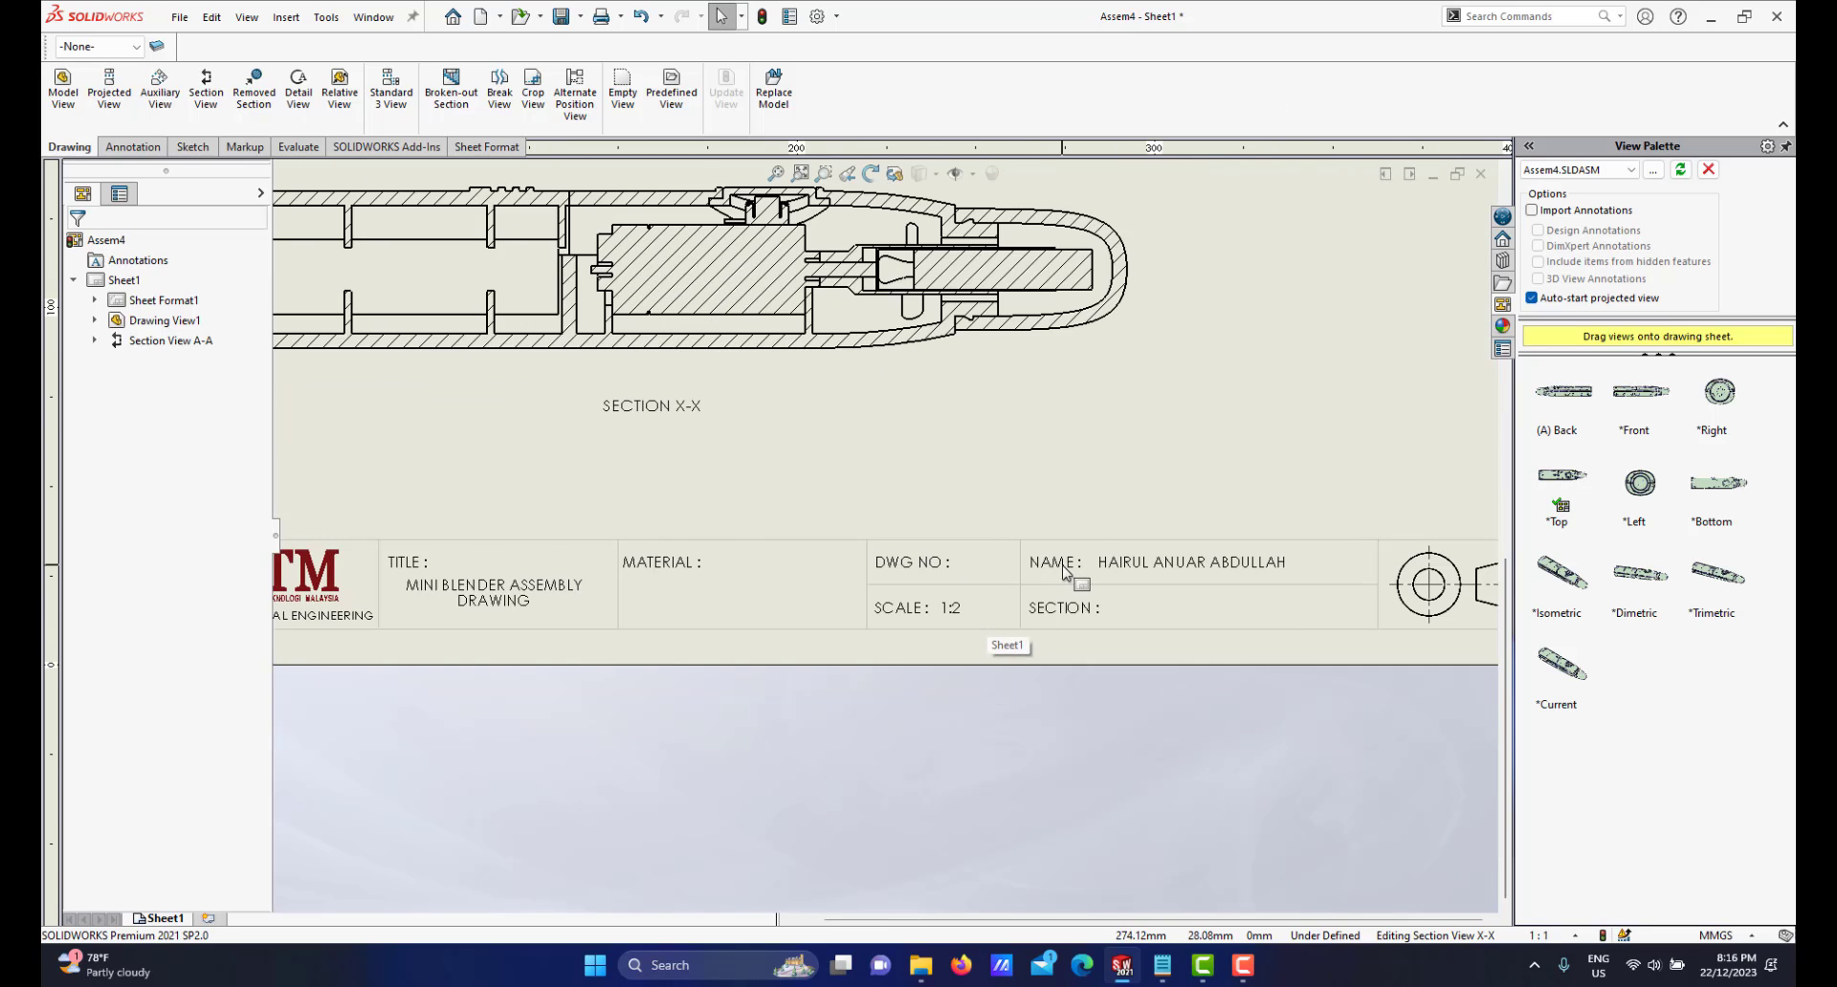
scroll(945, 598, "down", 2)
double_click(867, 561)
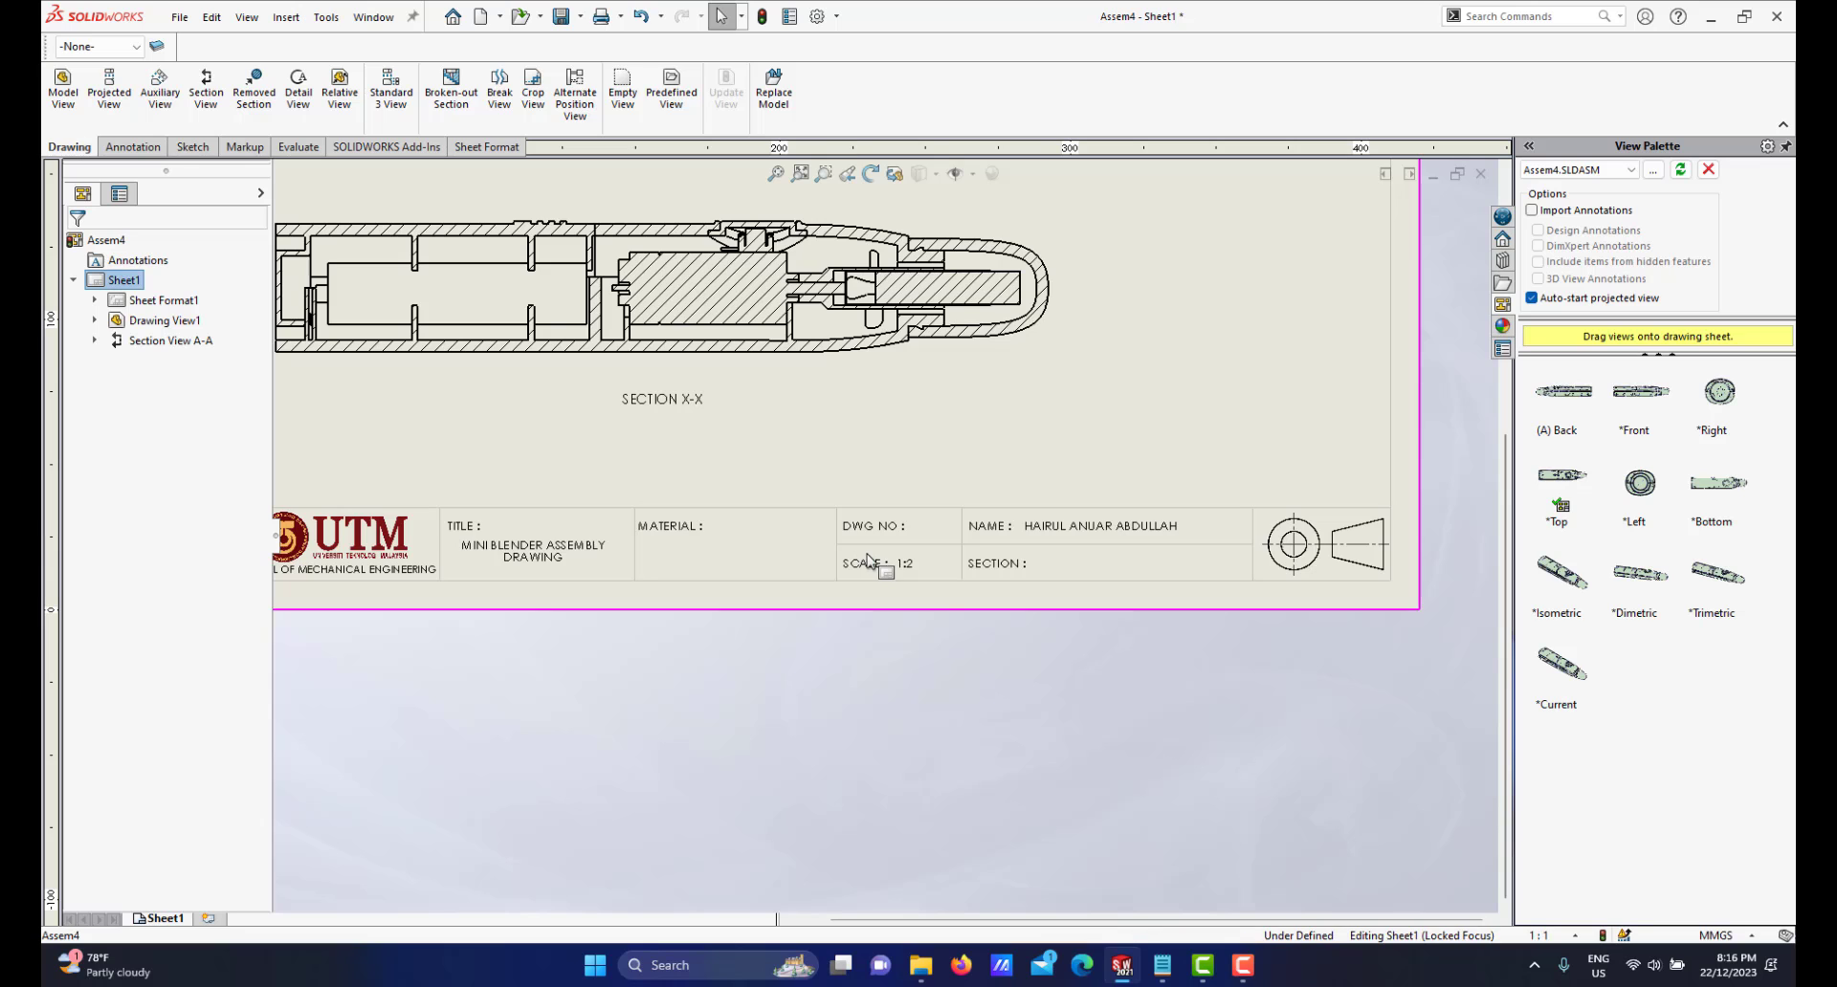
scroll(918, 612, "up", 2)
scroll(874, 641, "up", 2)
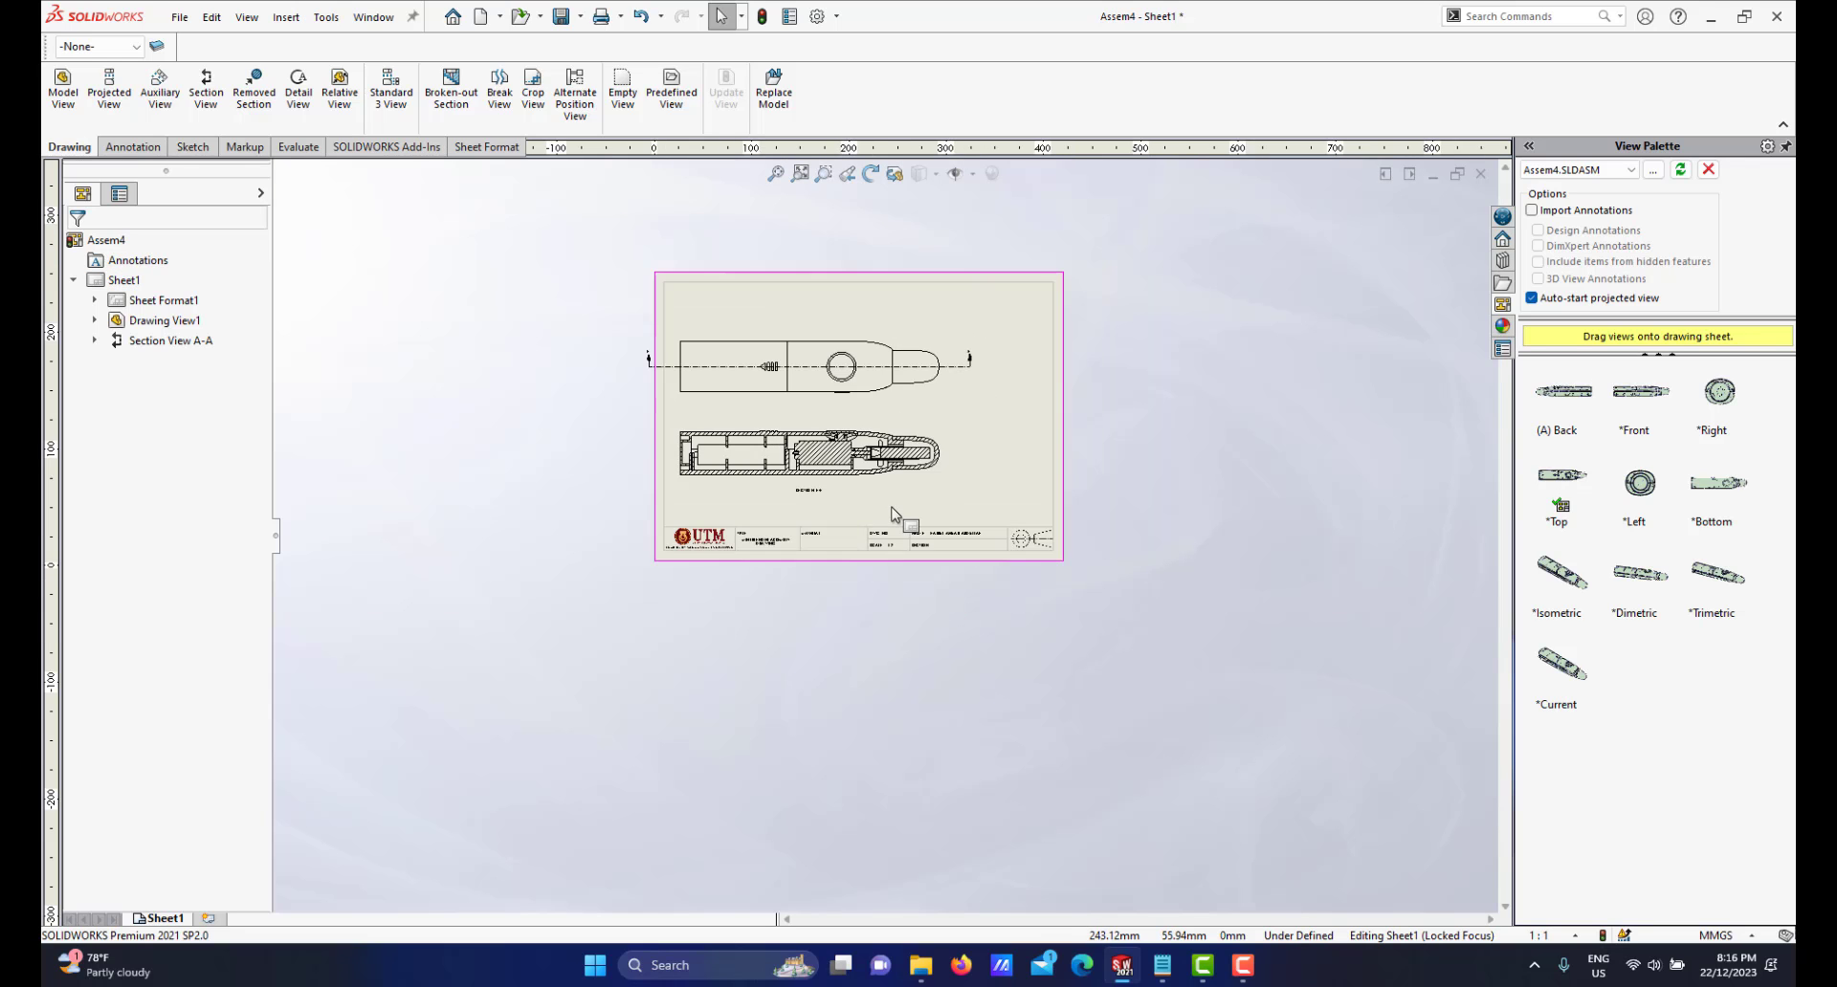
scroll(866, 302, "down", 2)
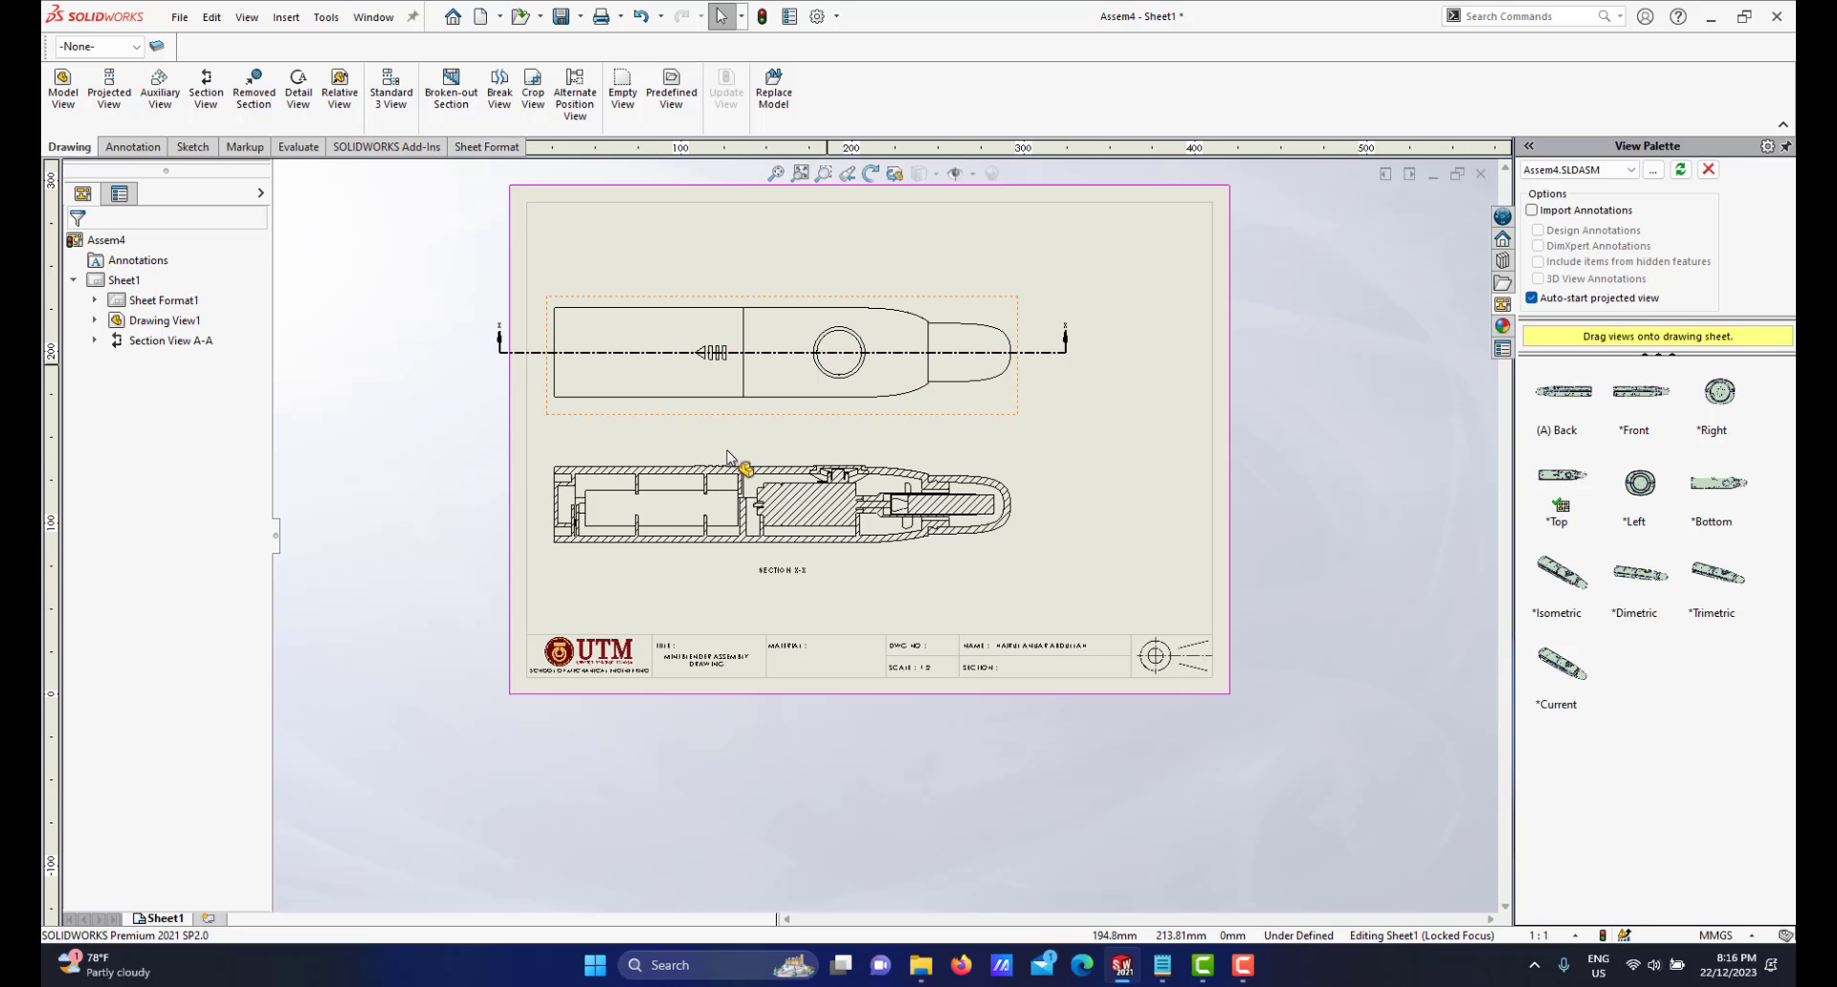
scroll(901, 670, "down", 2)
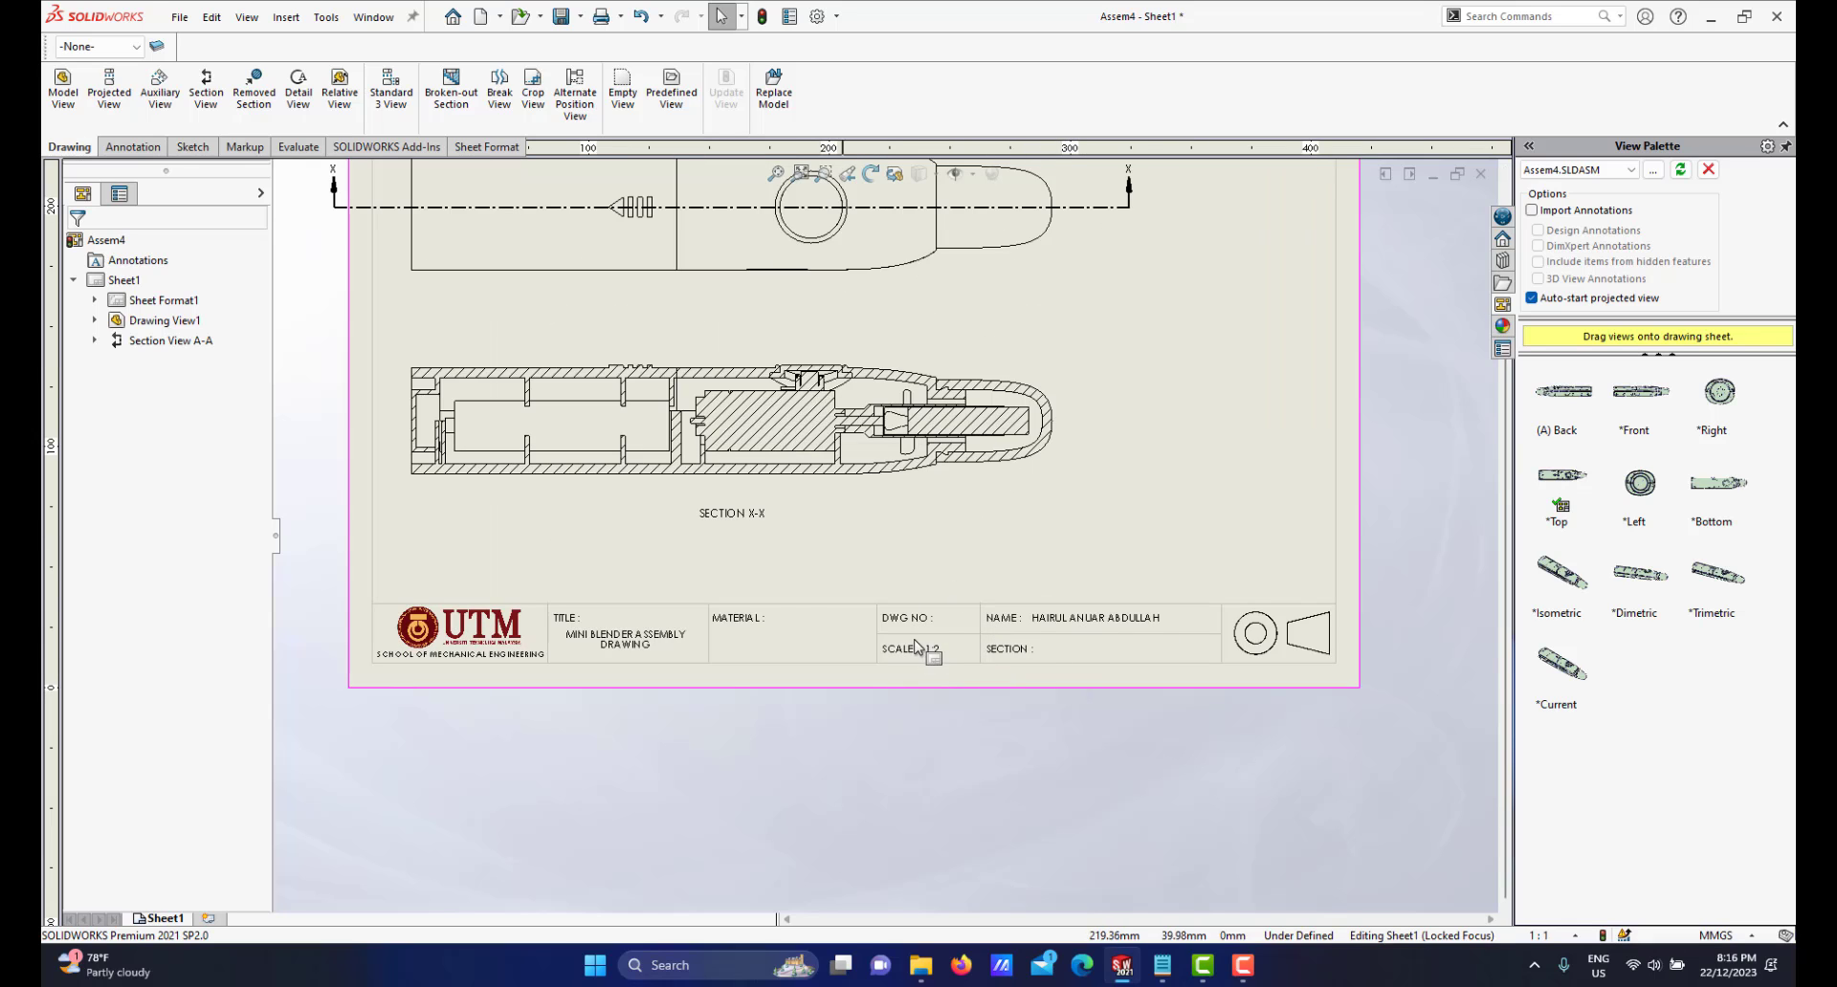
scroll(896, 626, "down", 2)
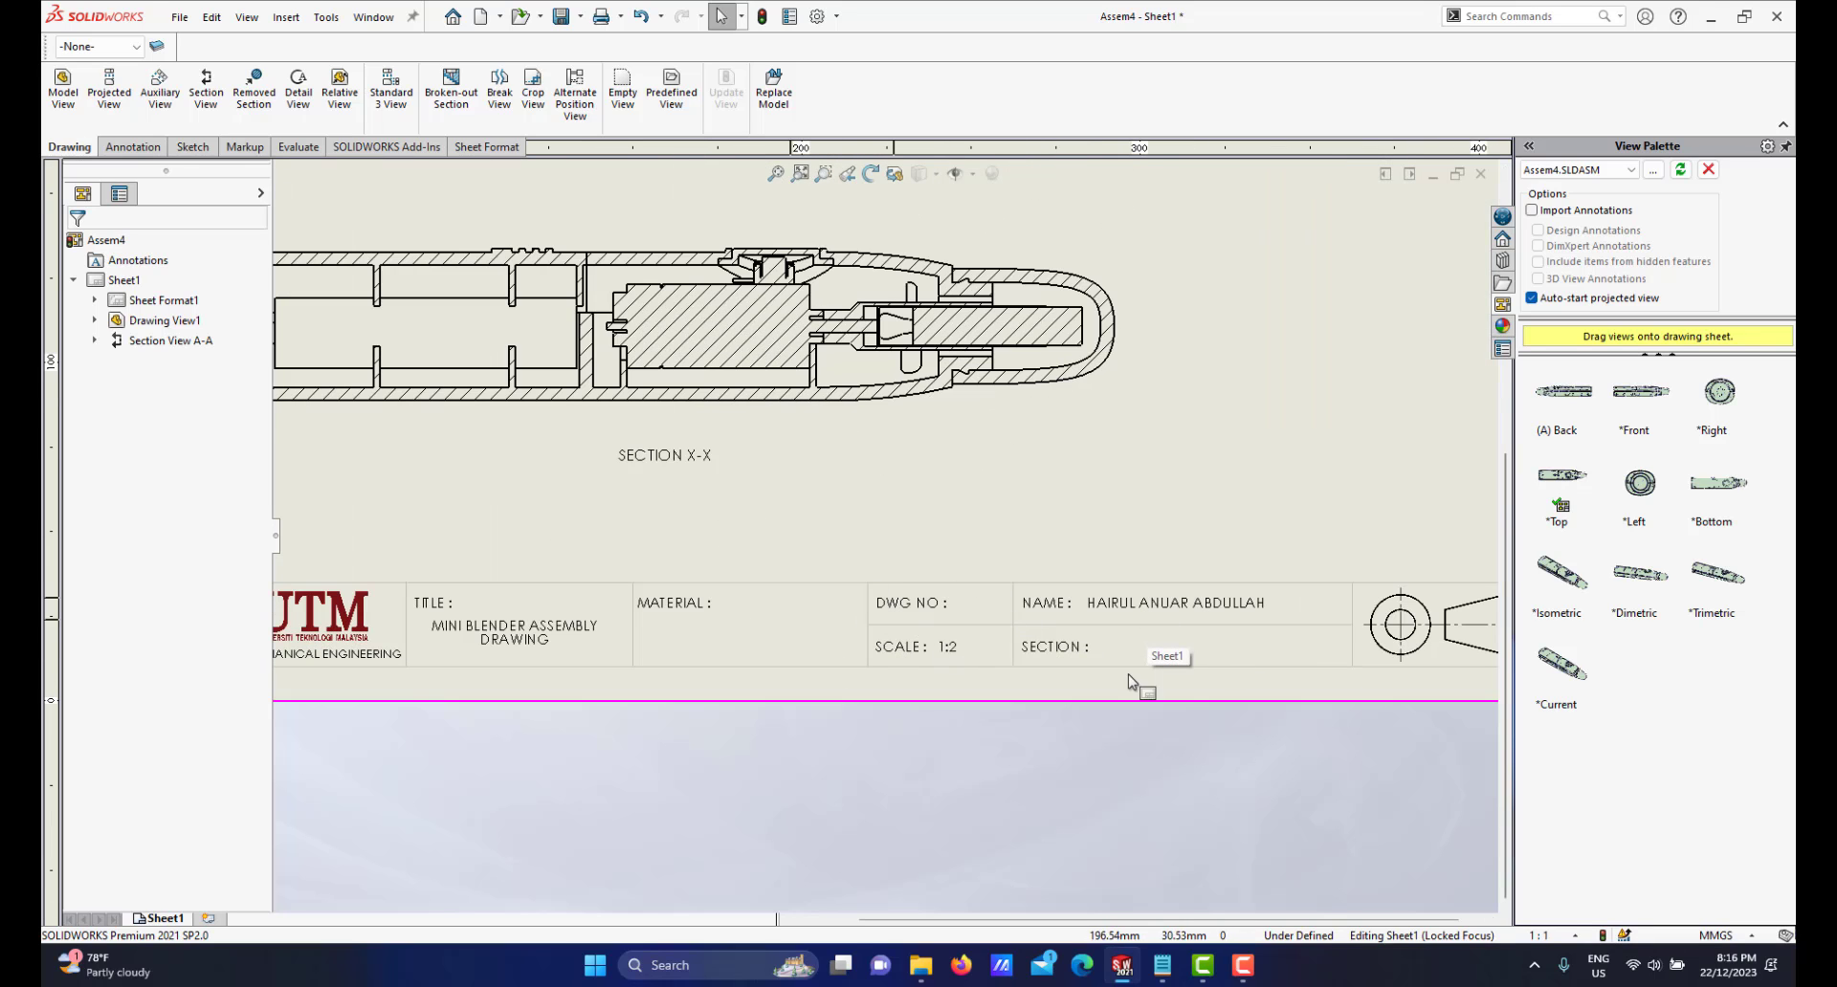
scroll(948, 572, "up", 2)
scroll(960, 574, "down", 2)
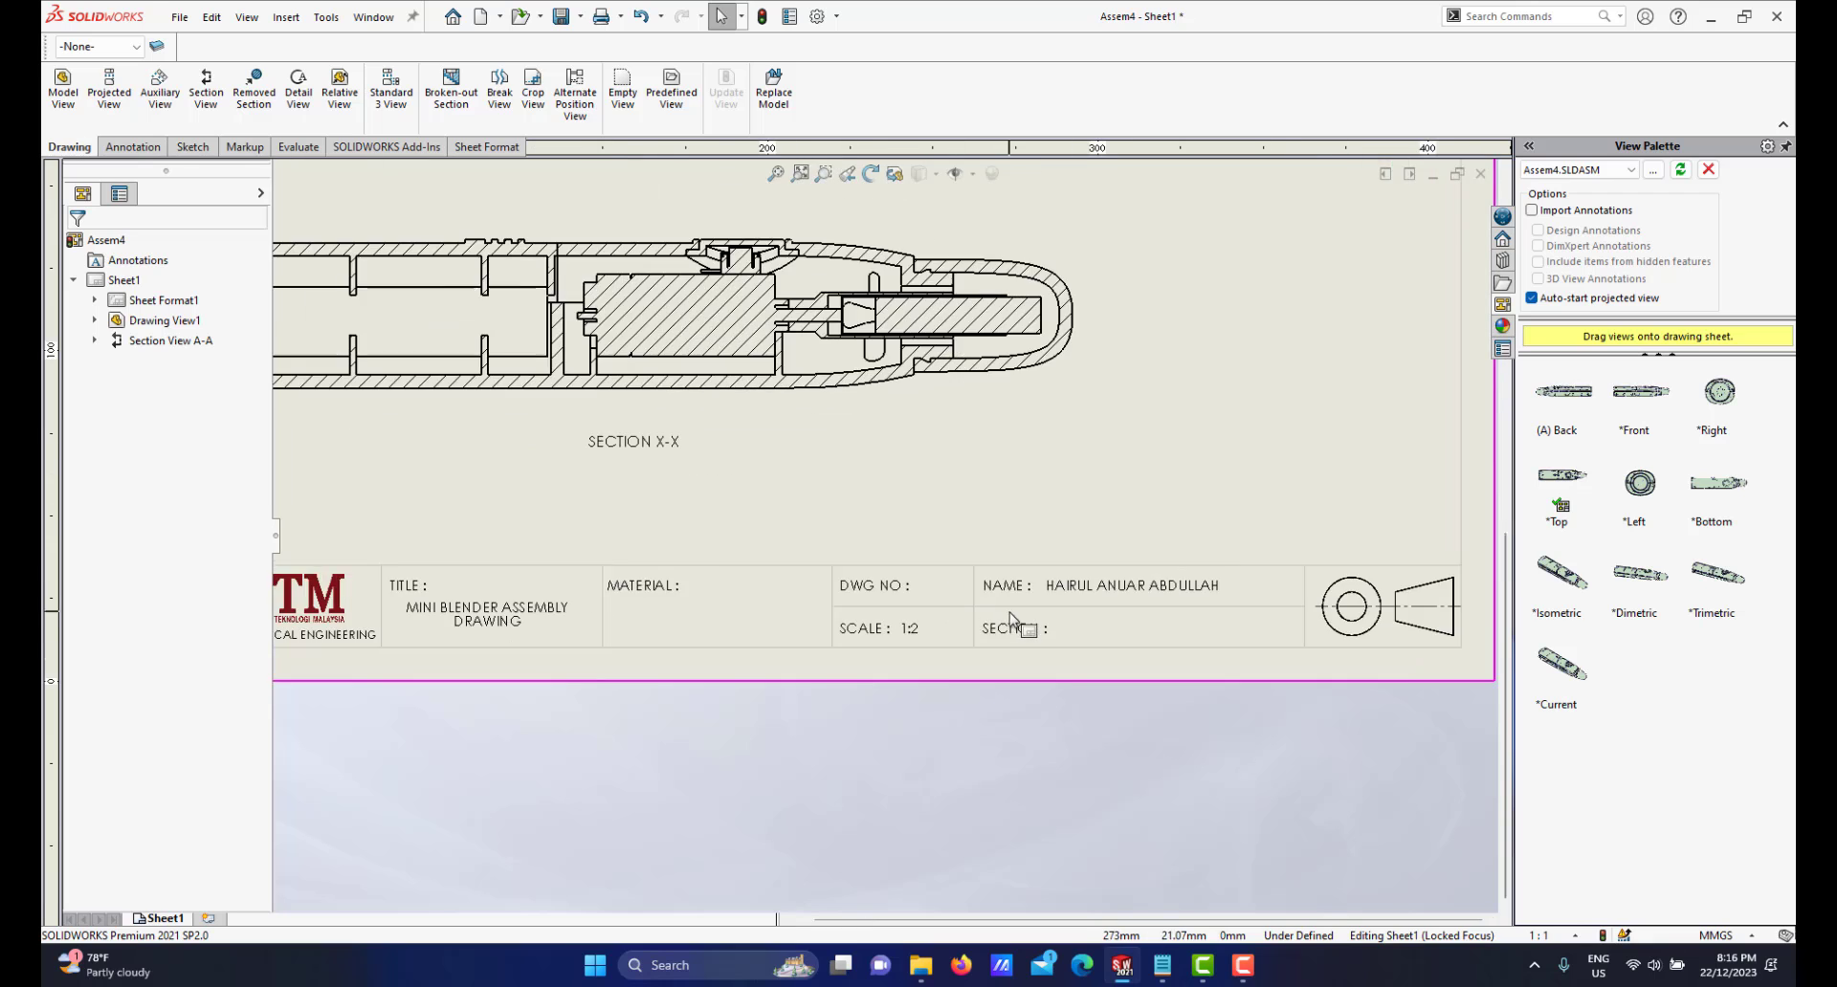
scroll(995, 593, "up", 2)
scroll(873, 660, "down", 2)
scroll(1177, 660, "up", 1)
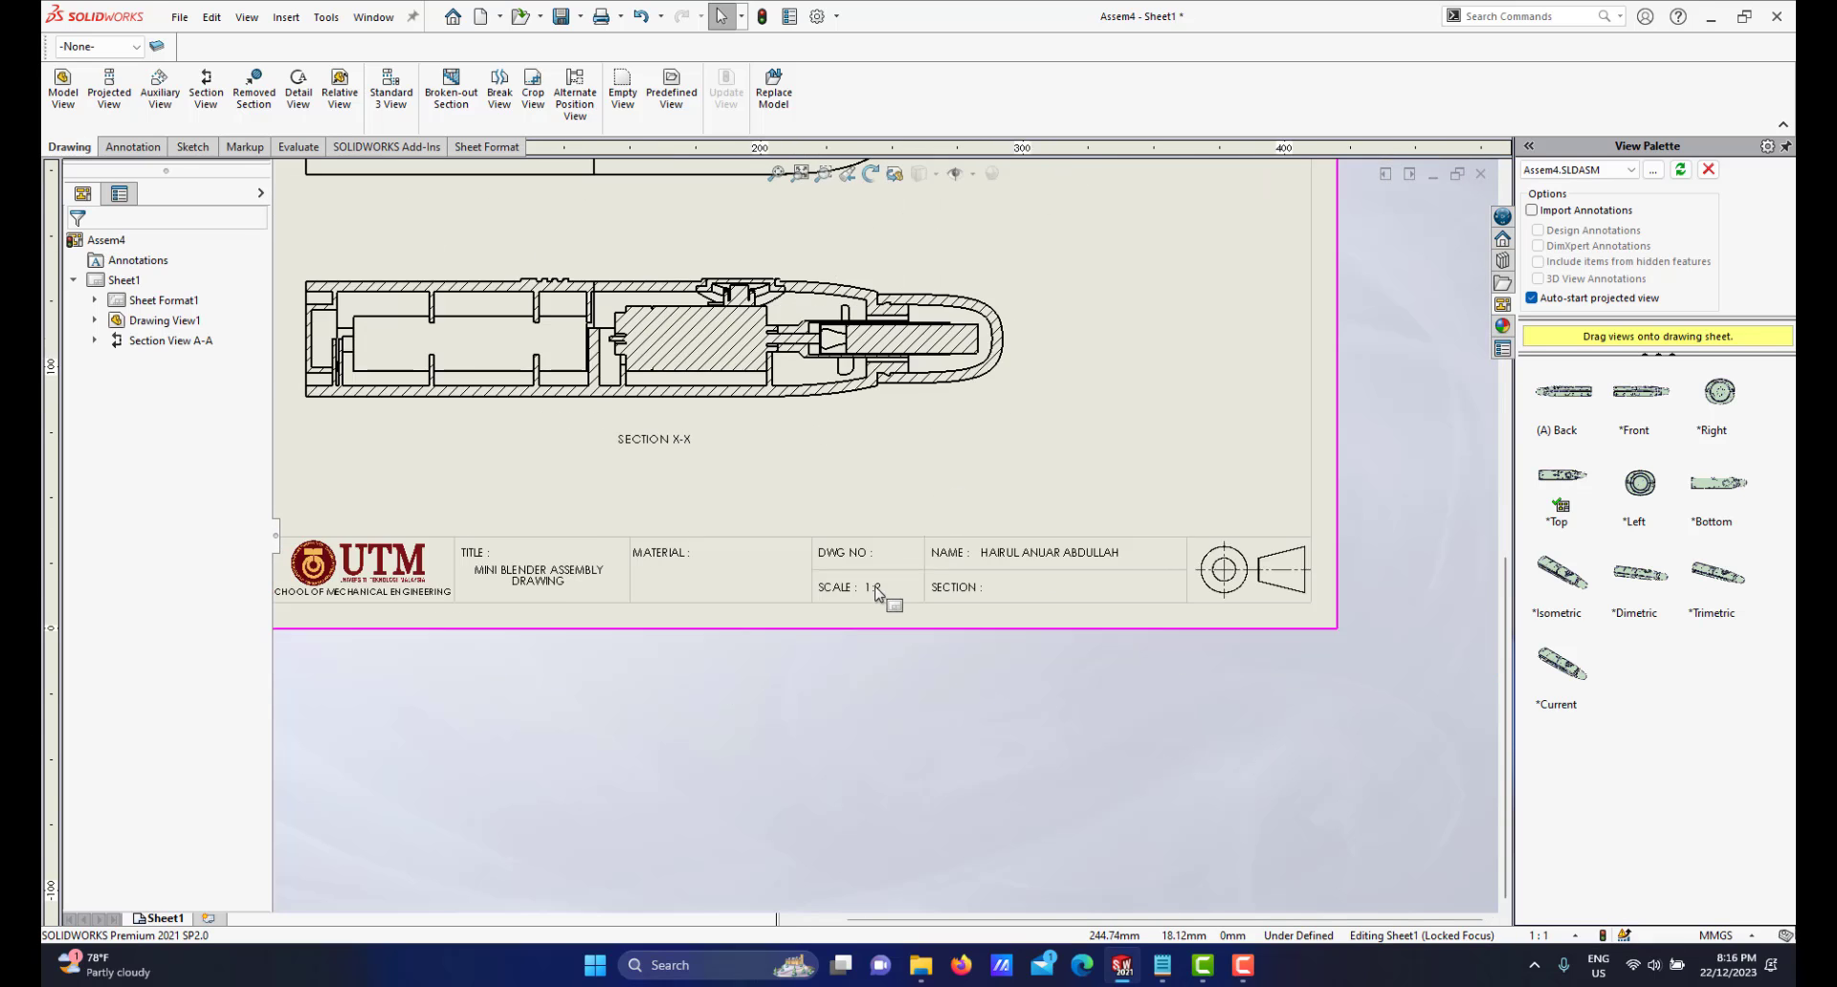
scroll(866, 601, "down", 1)
scroll(866, 601, "down", 1)
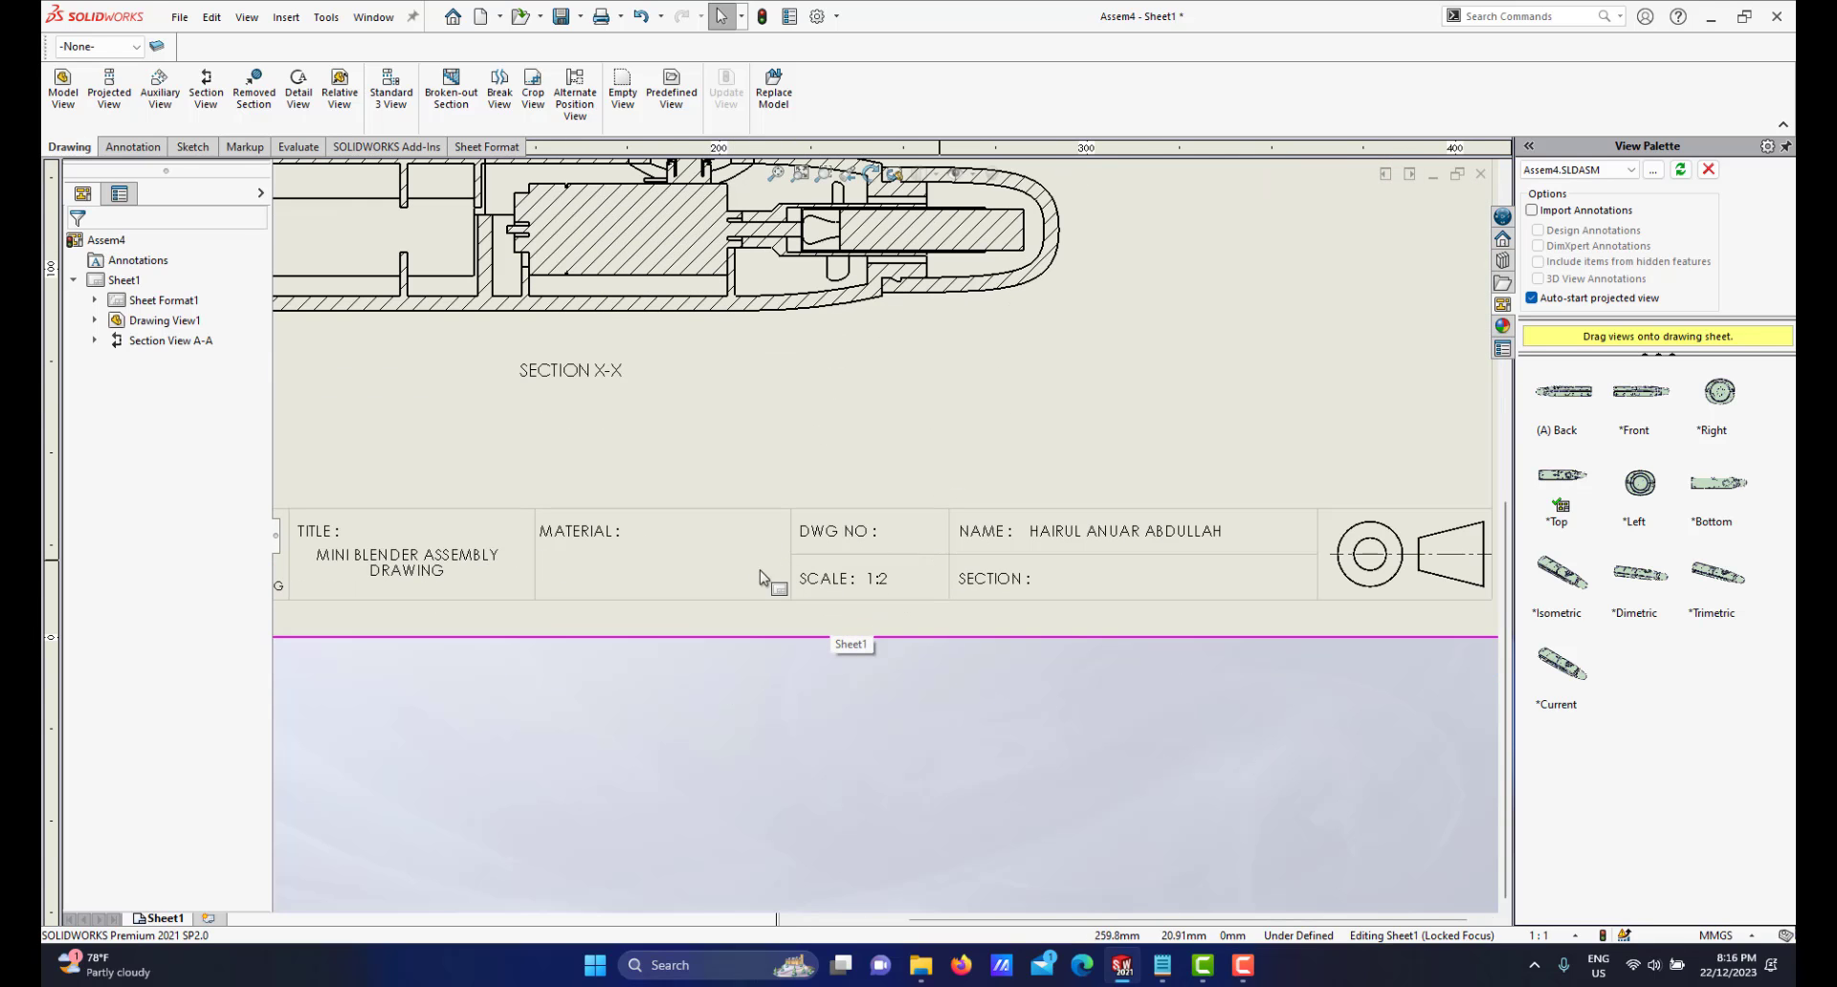
scroll(756, 588, "up", 2)
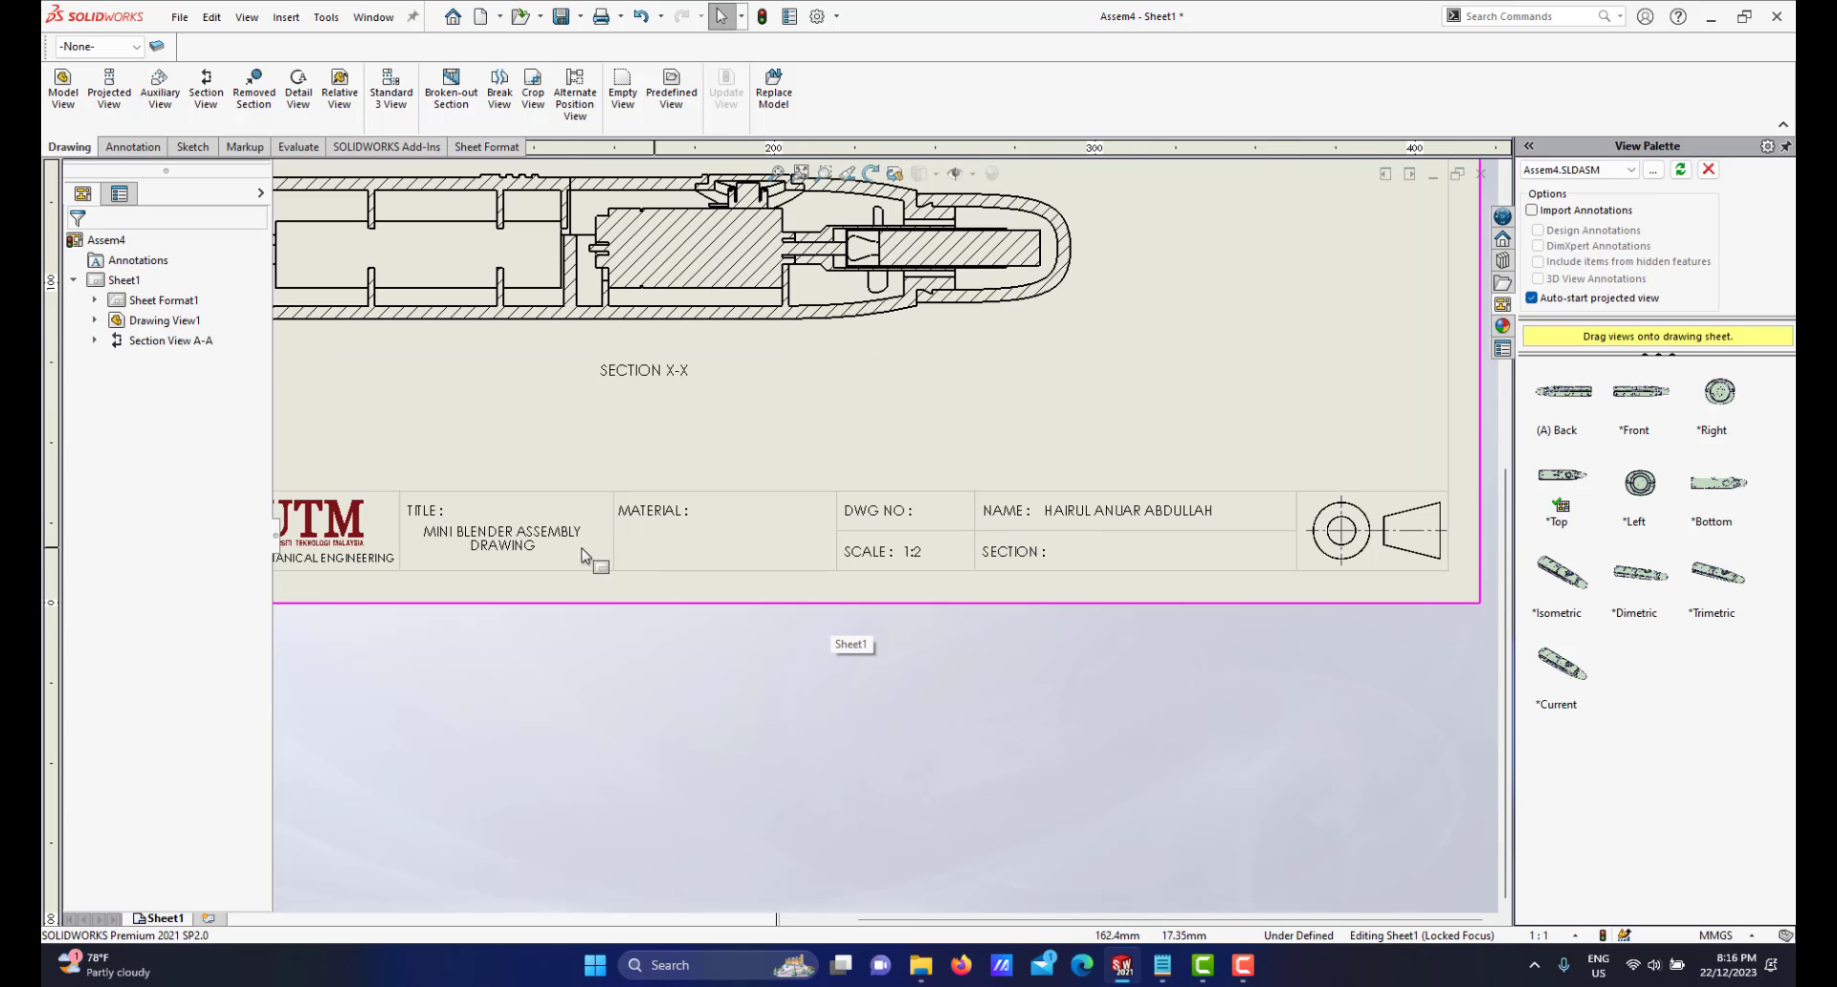
Open the sheet format for editing and set the title block's scale to 2:1
scroll(861, 583, "down", 1)
right_click(992, 536)
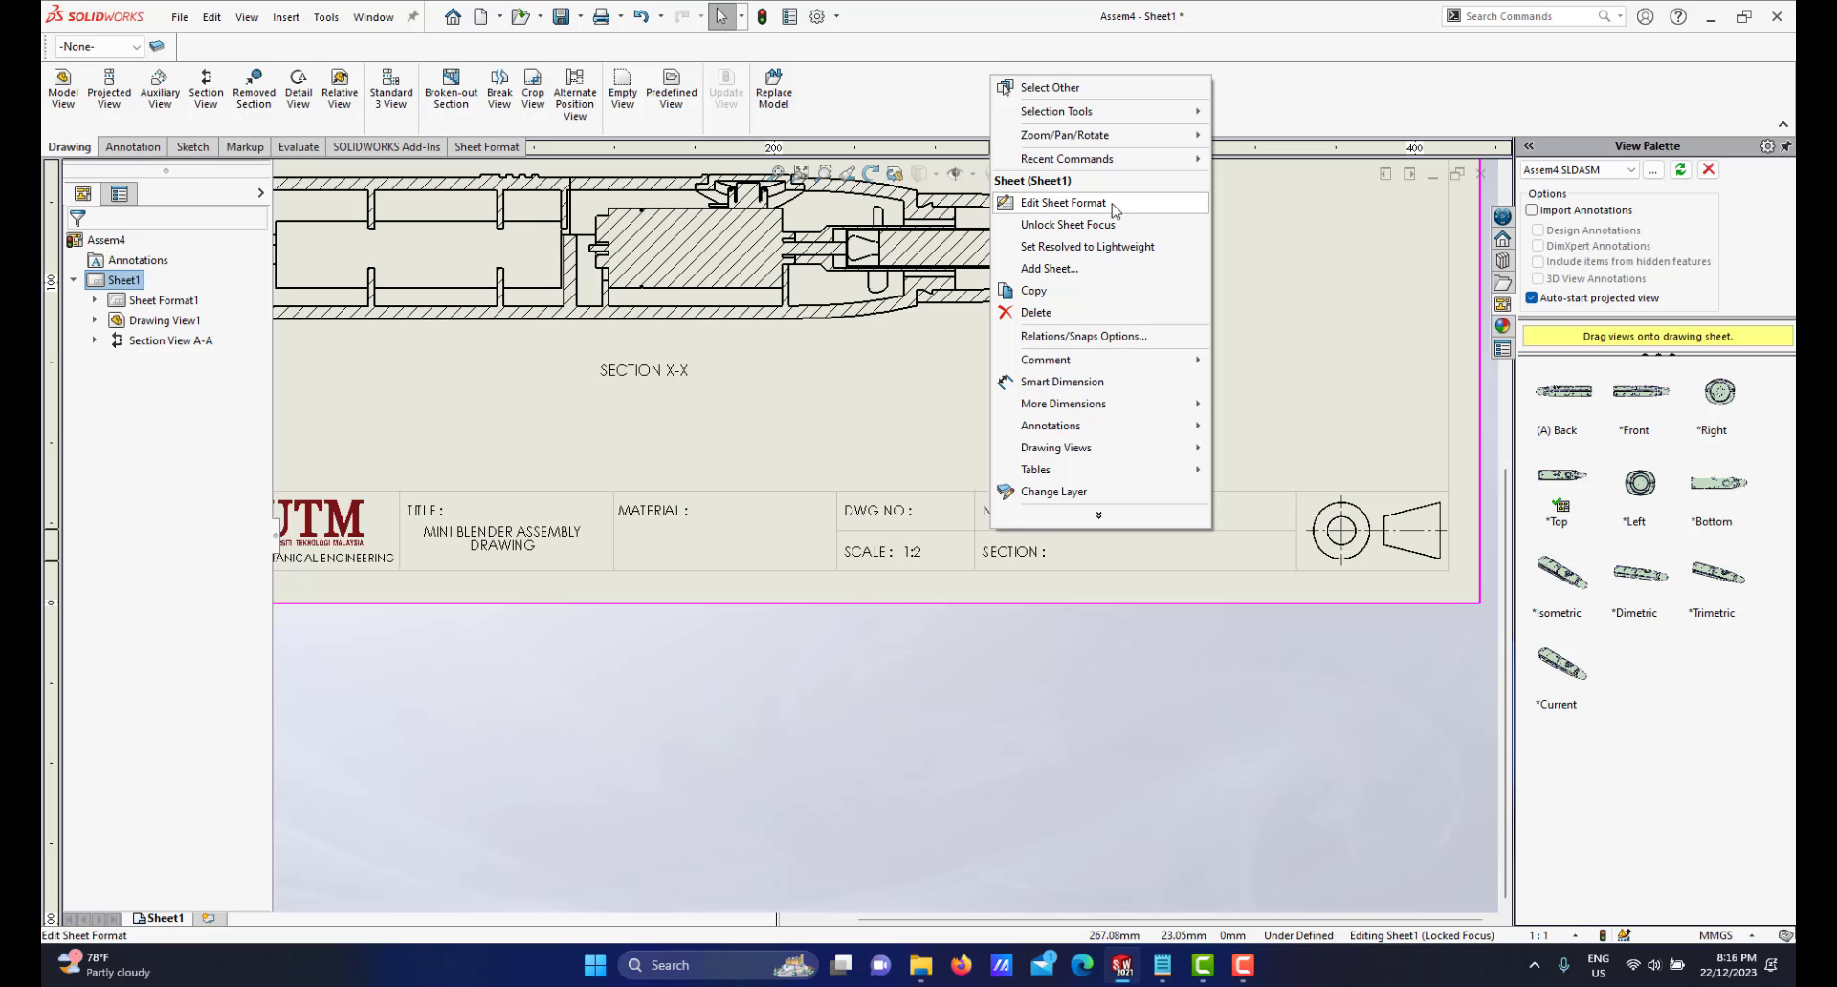
left_click(1062, 202)
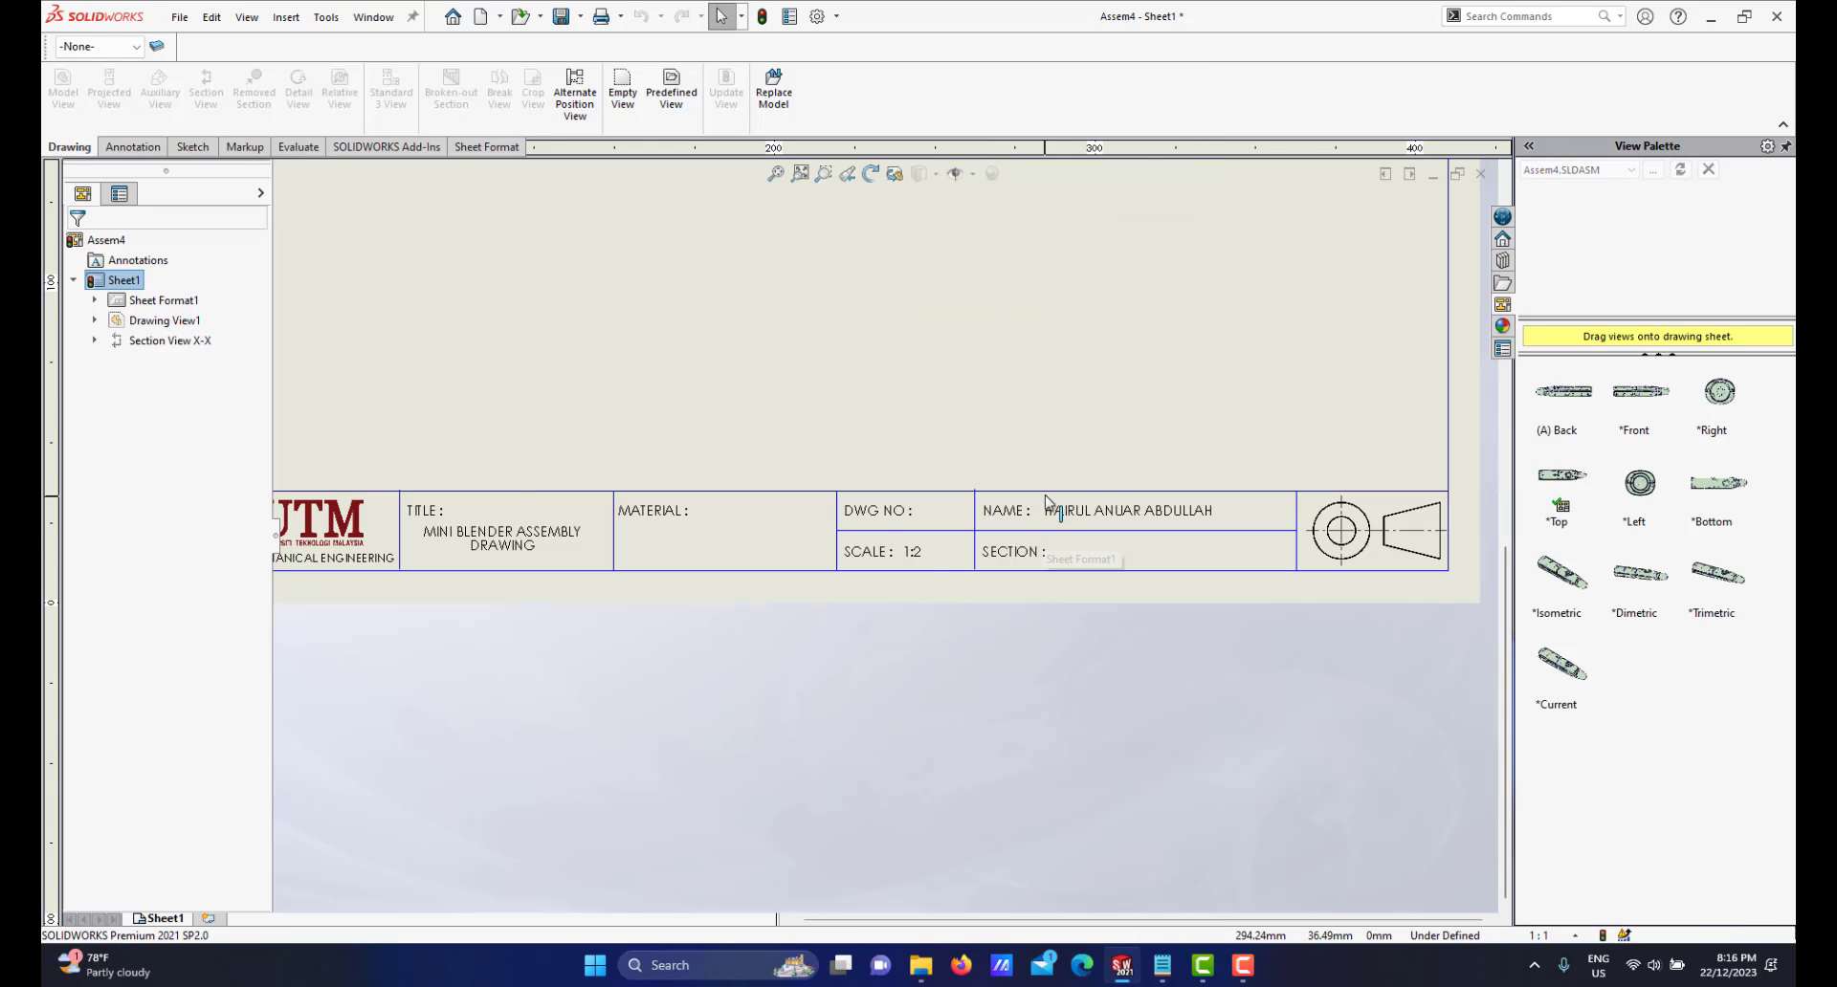
scroll(1033, 503, "up", 3)
scroll(891, 450, "down", 2)
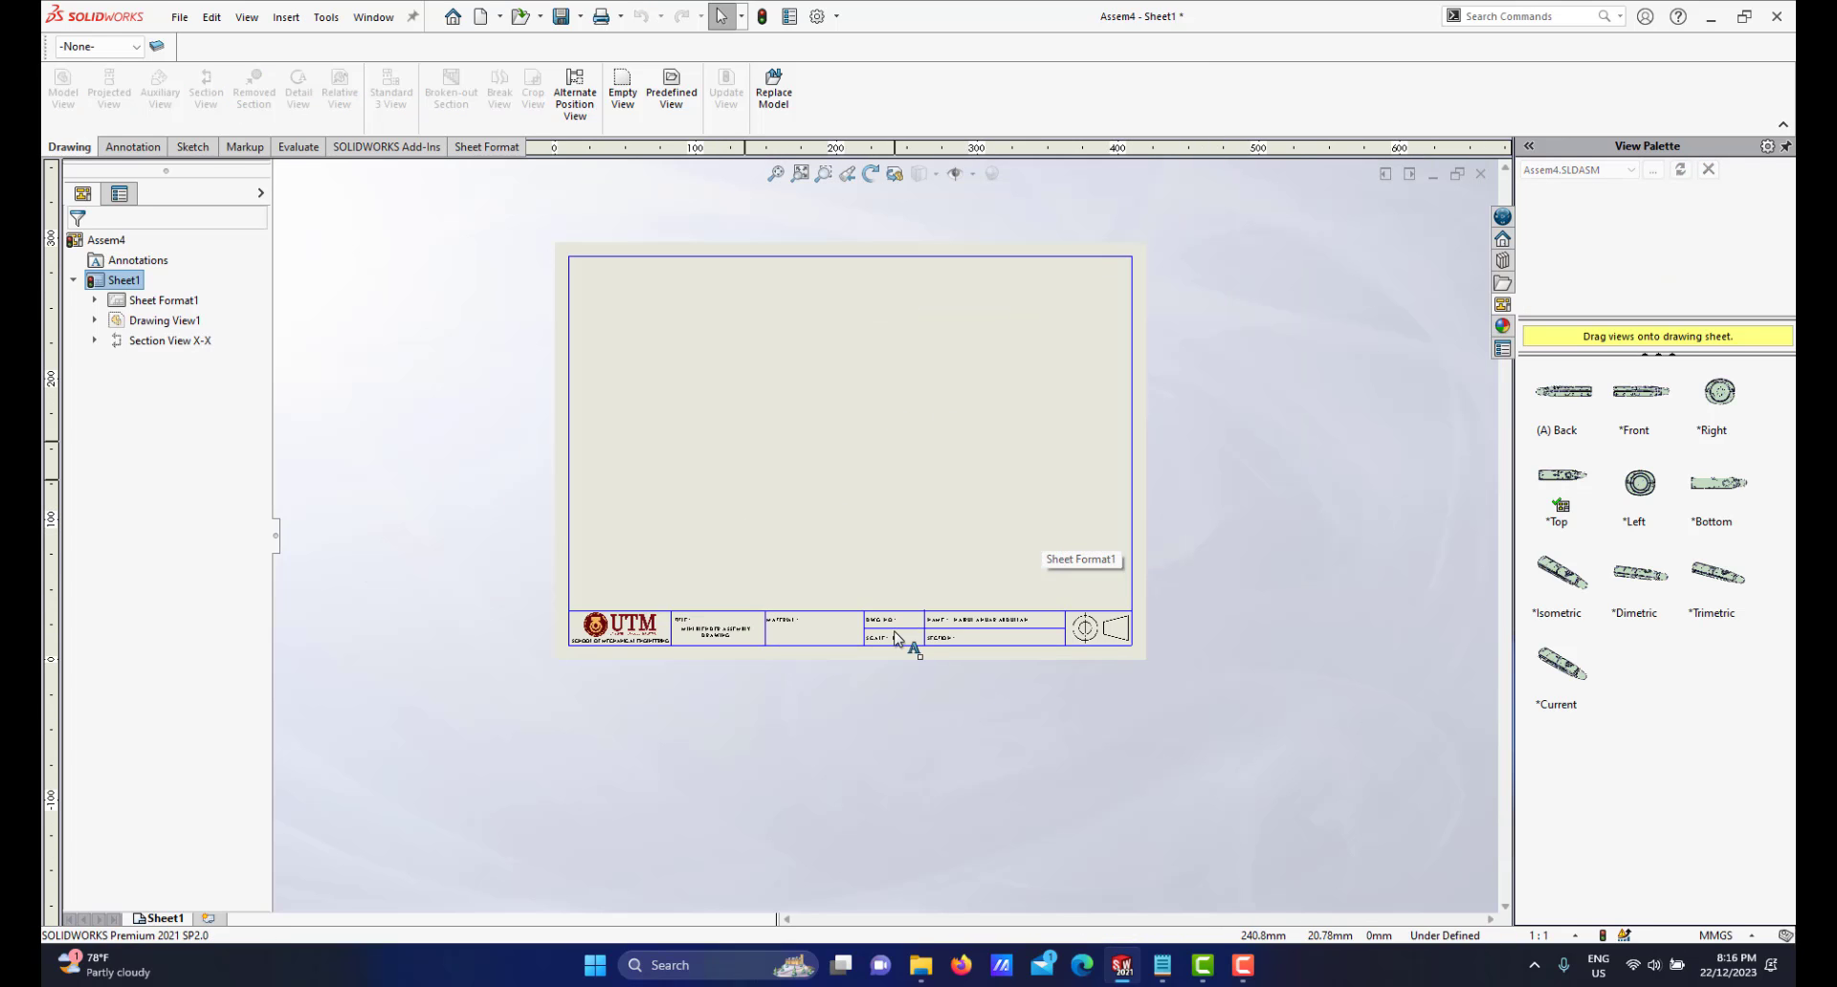
scroll(850, 567, "down", 3)
scroll(851, 566, "down", 3)
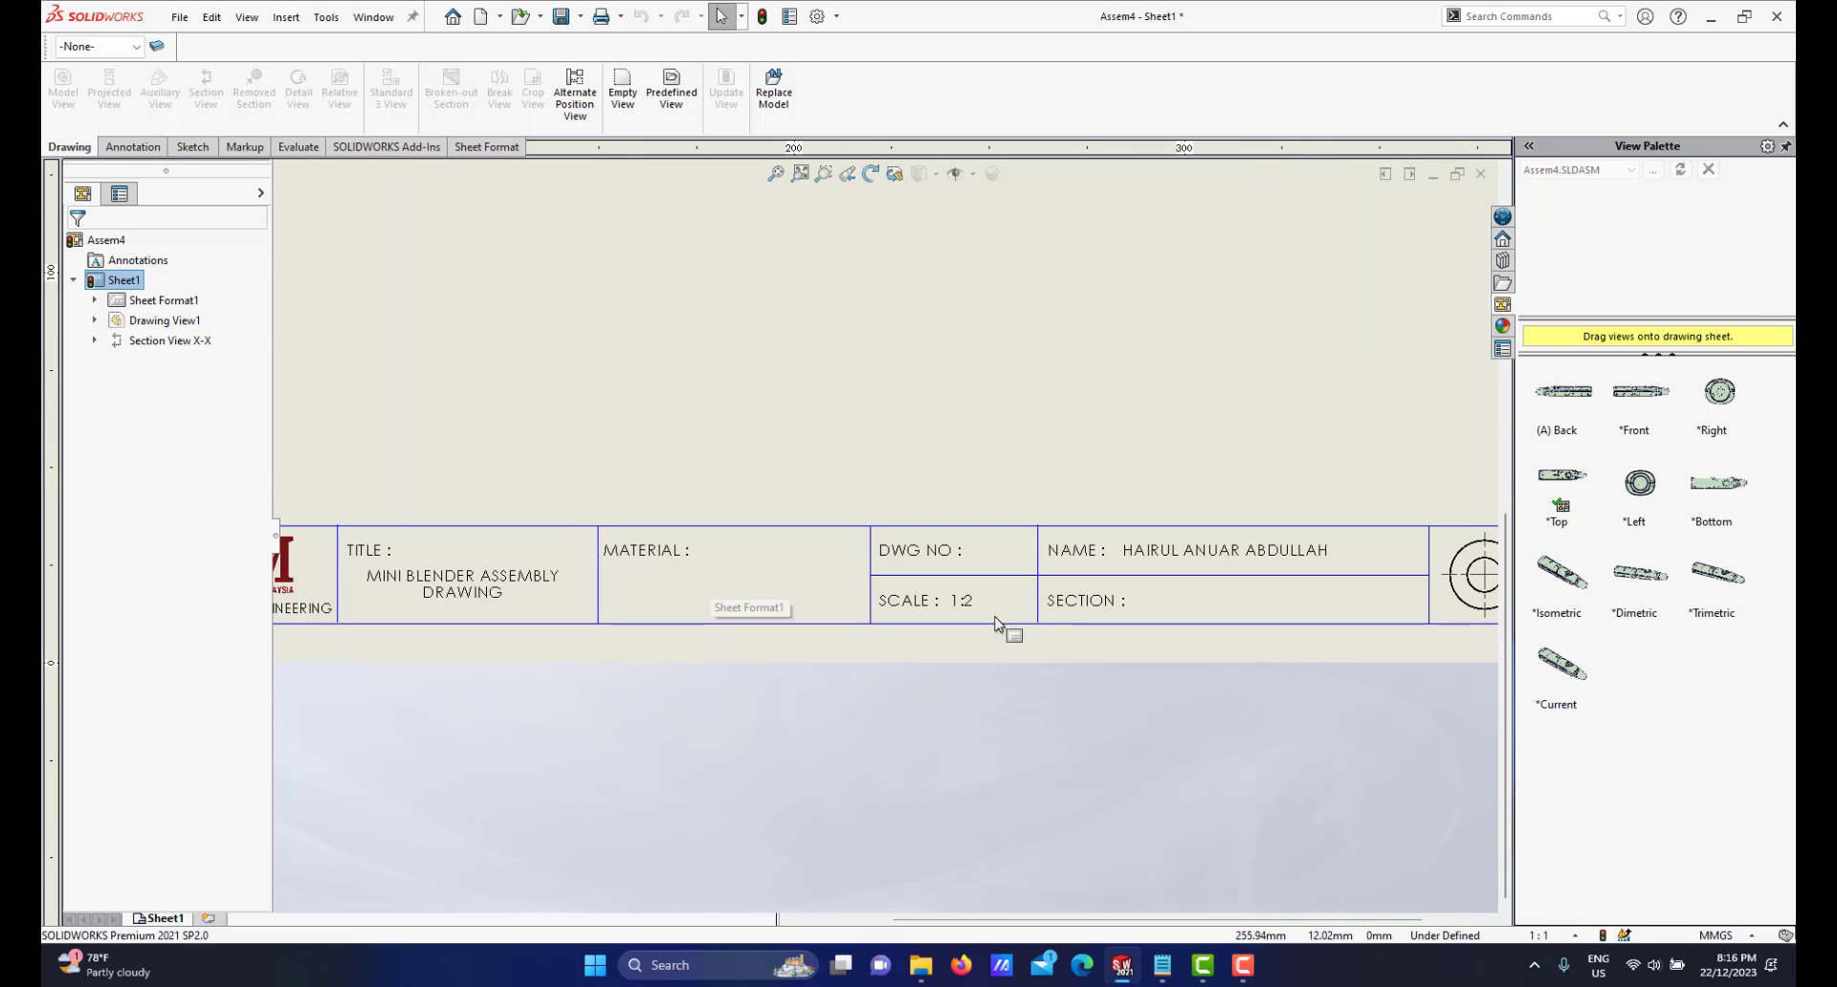
double_click(966, 603)
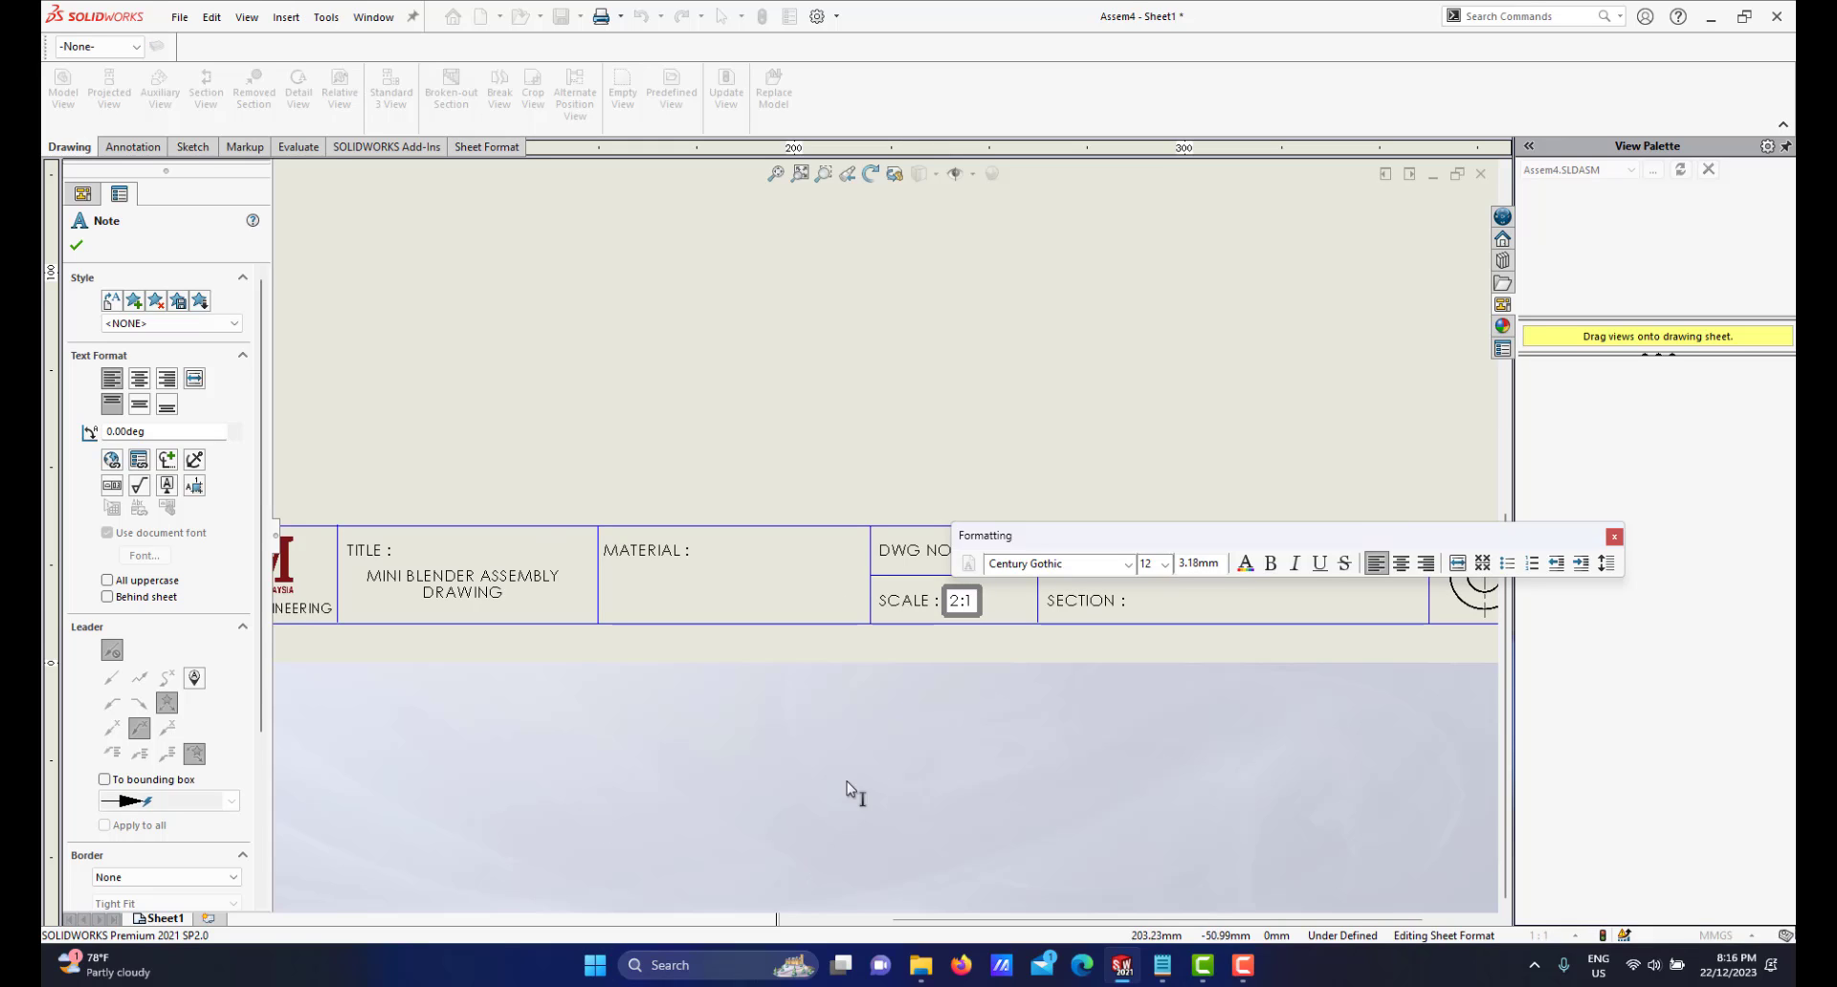
left_click(899, 715)
Change the title block's drawing title to ELECTRIC ERASER ASSEMBLY DRAWING
key("f")
scroll(650, 598, "down", 3)
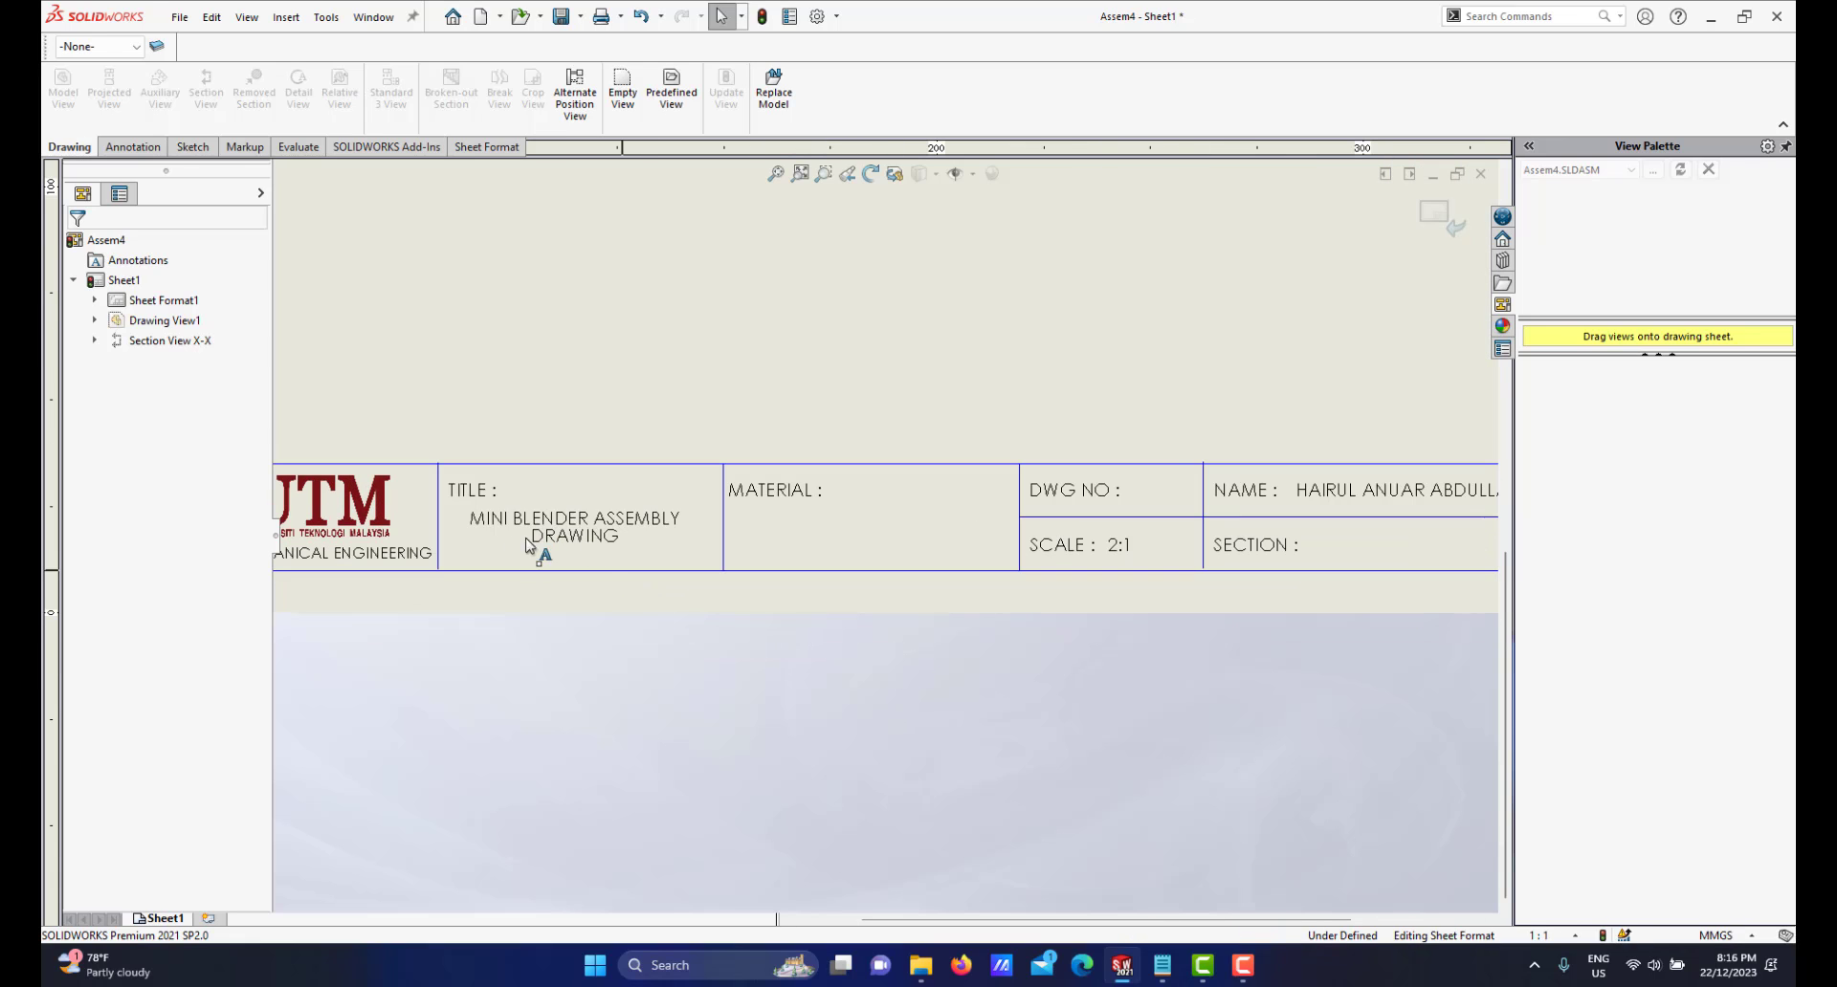
double_click(537, 535)
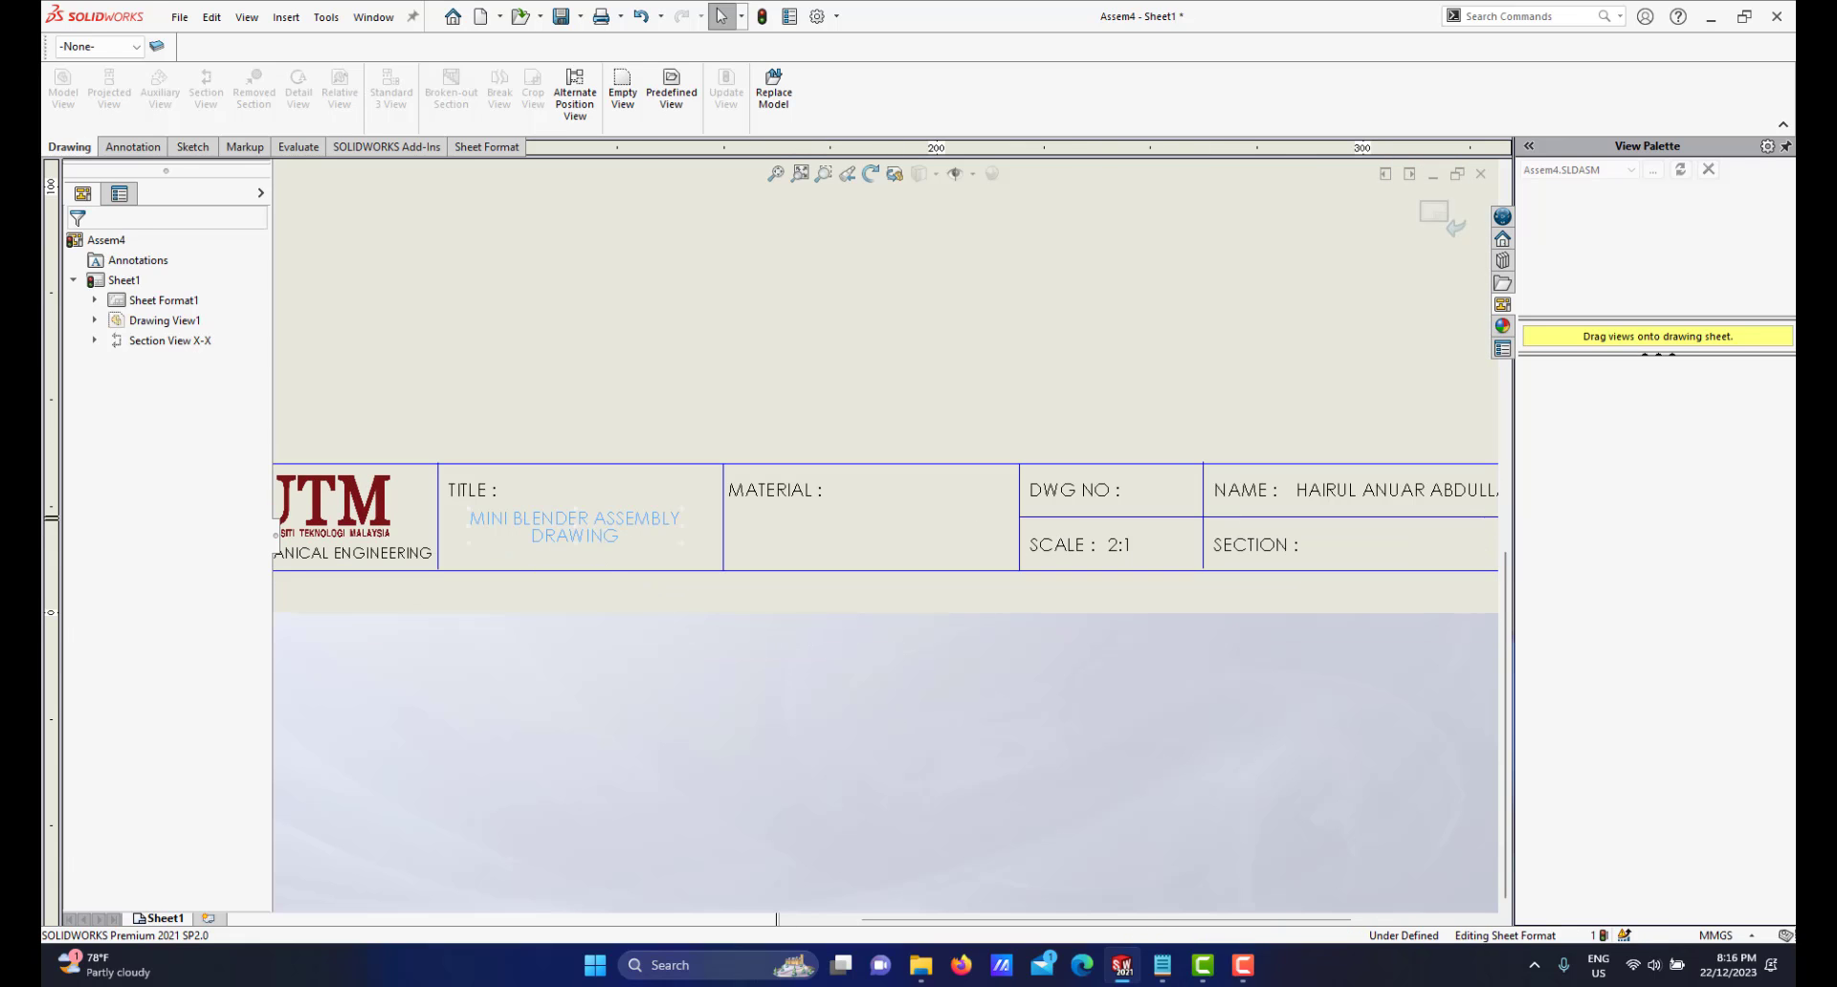
left_click(475, 522)
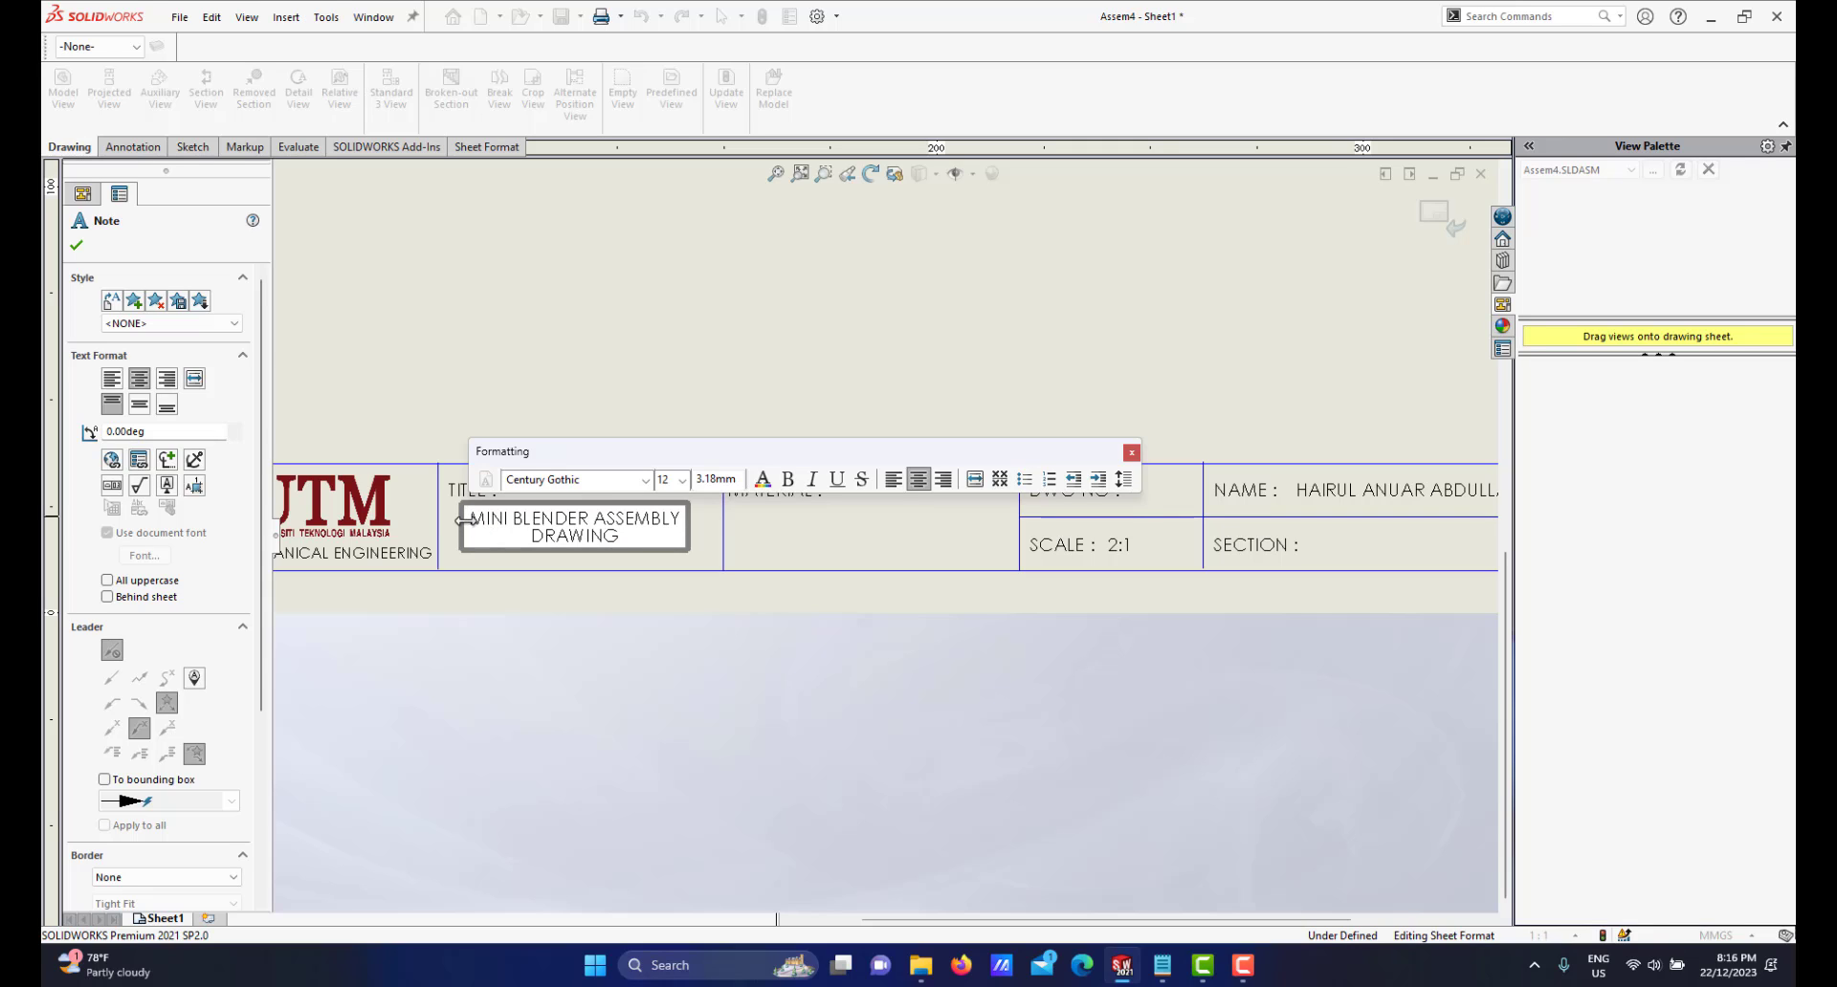
left_click_drag(519, 521, 578, 520)
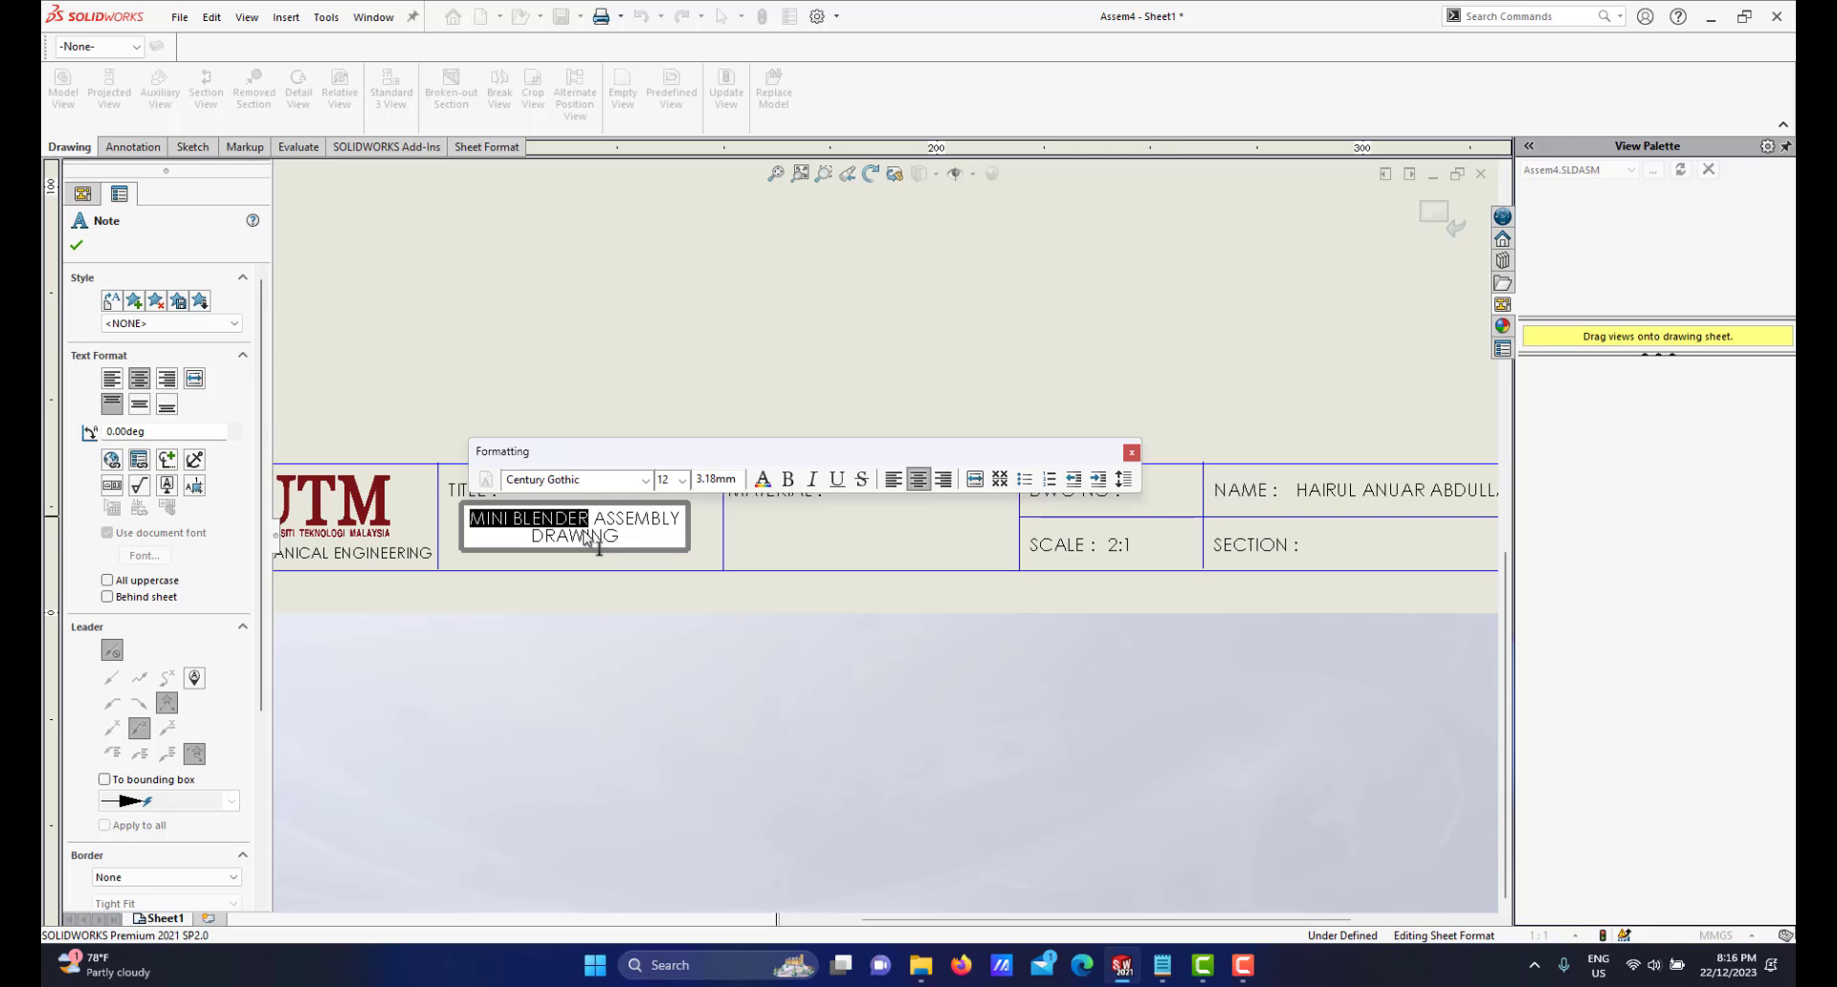
type("ELECTRIC ")
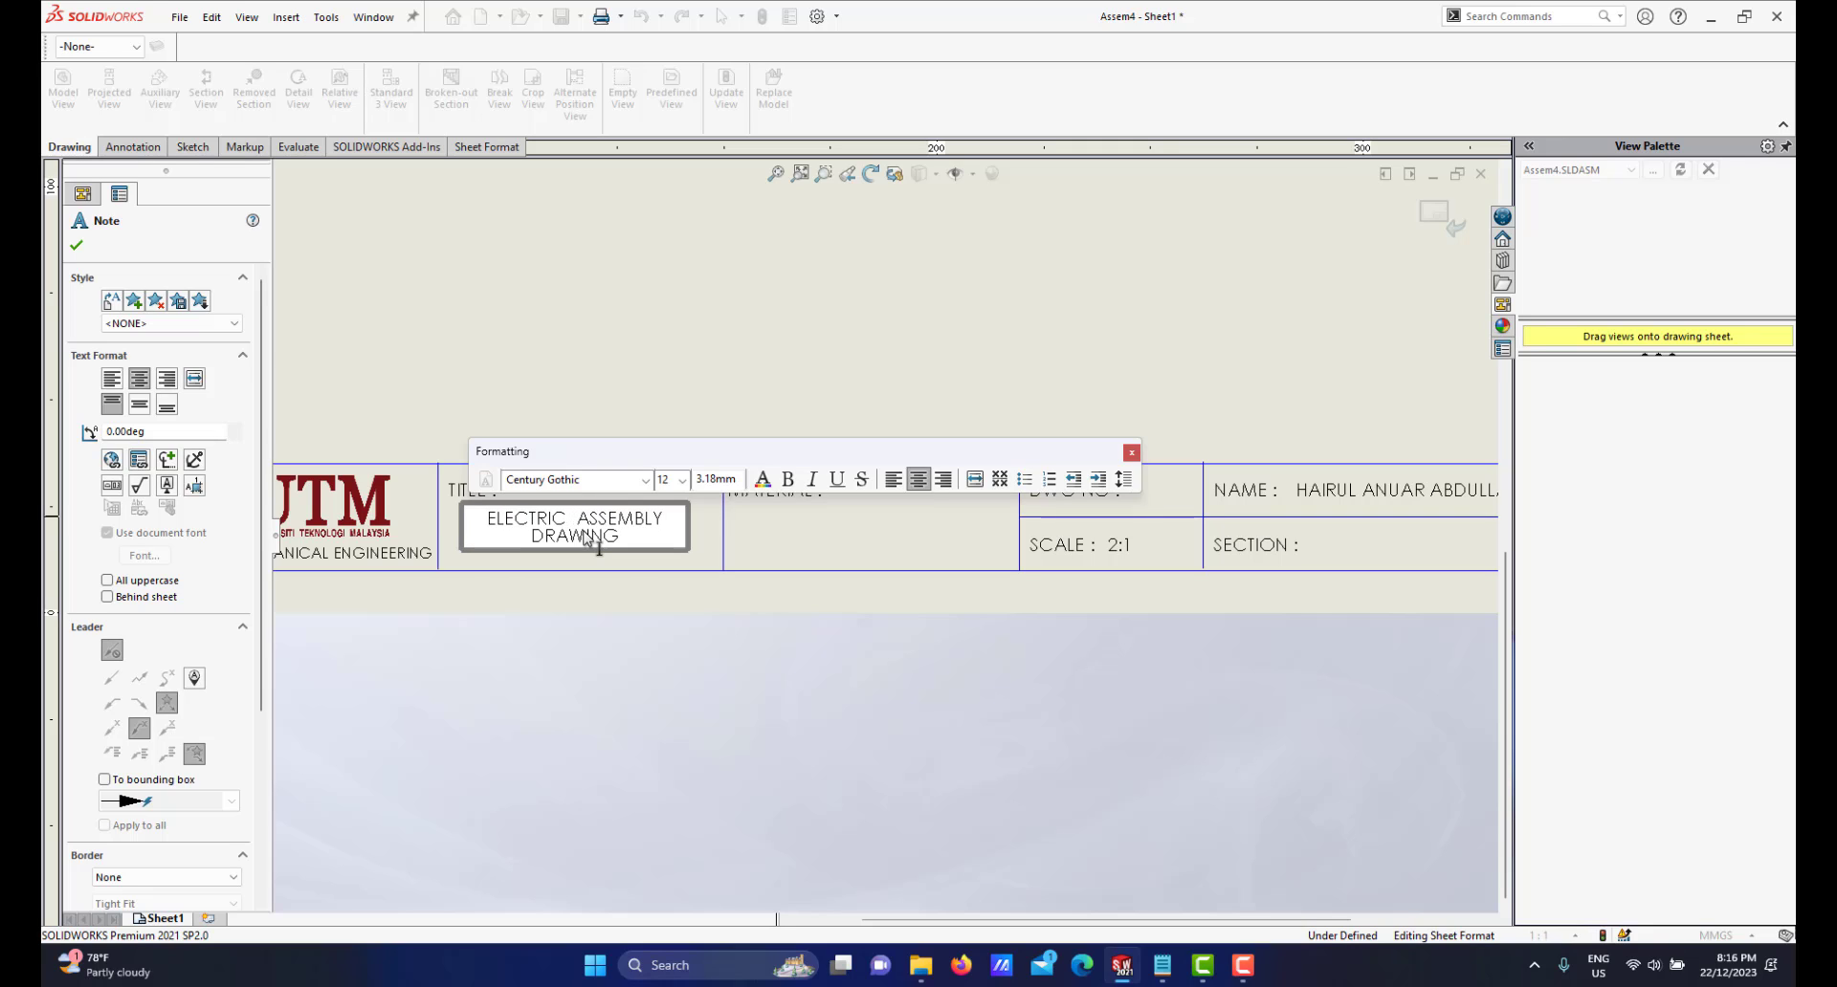
type("ERASER")
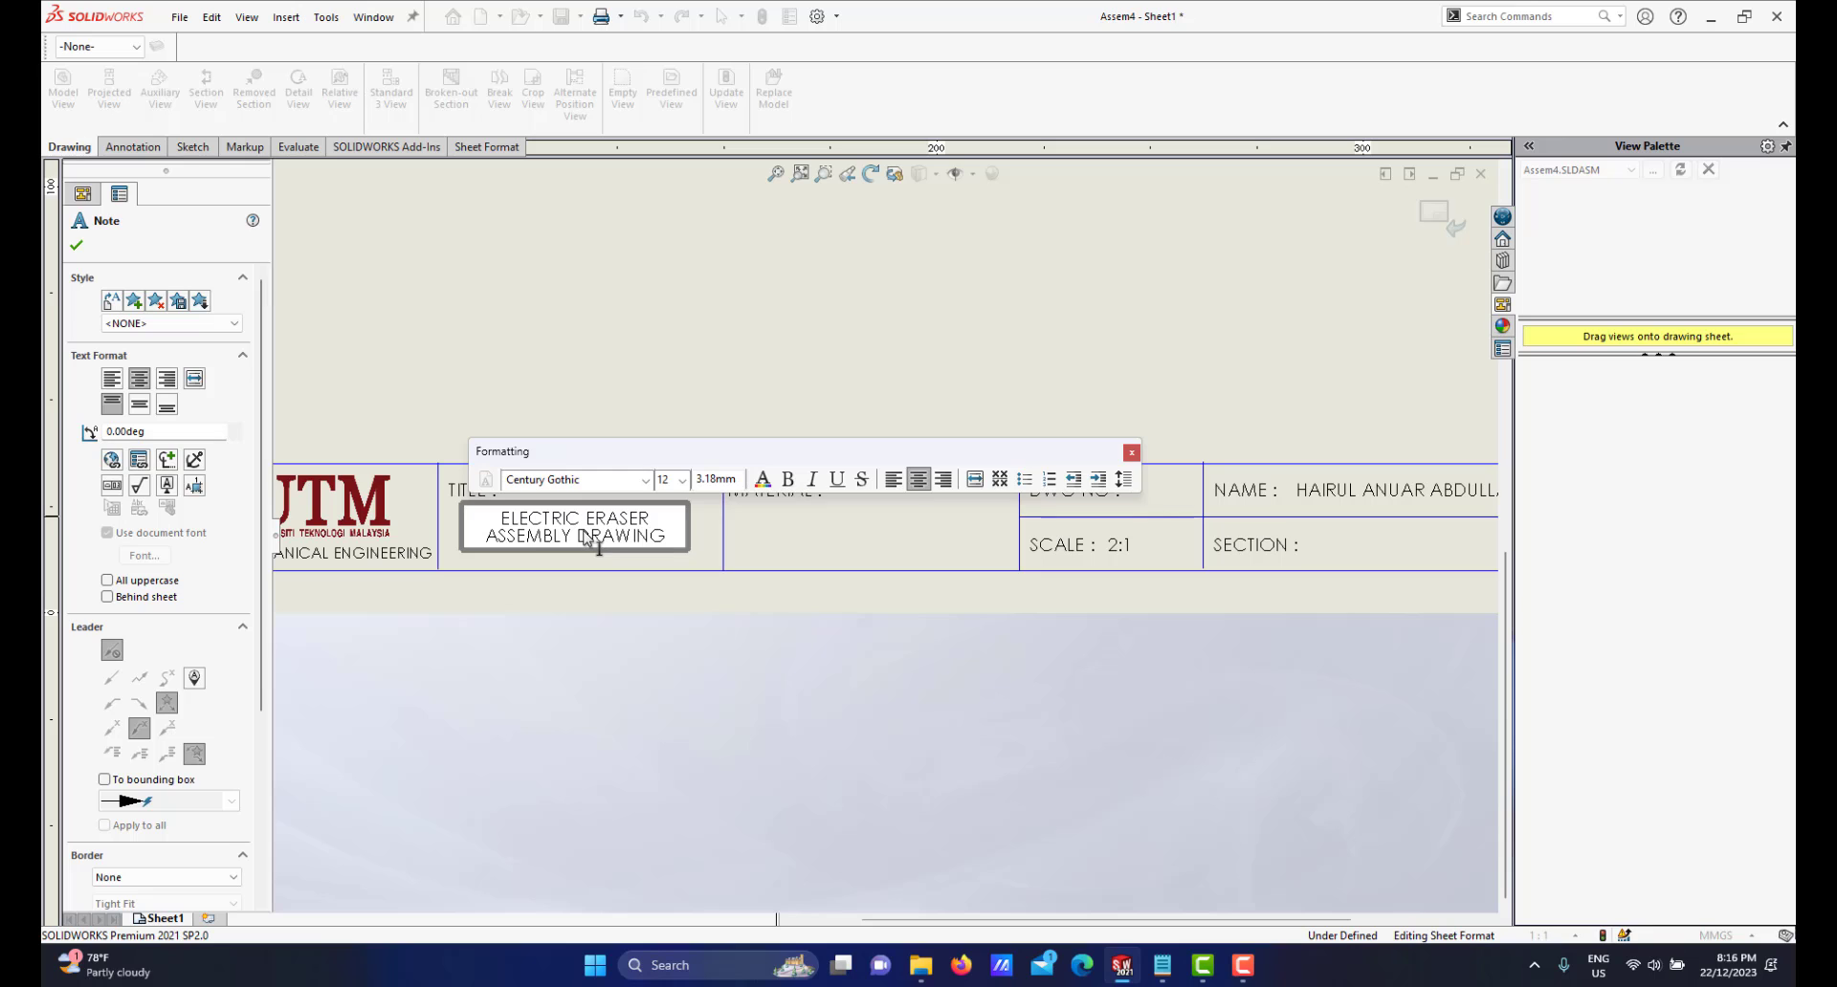
left_click(939, 727)
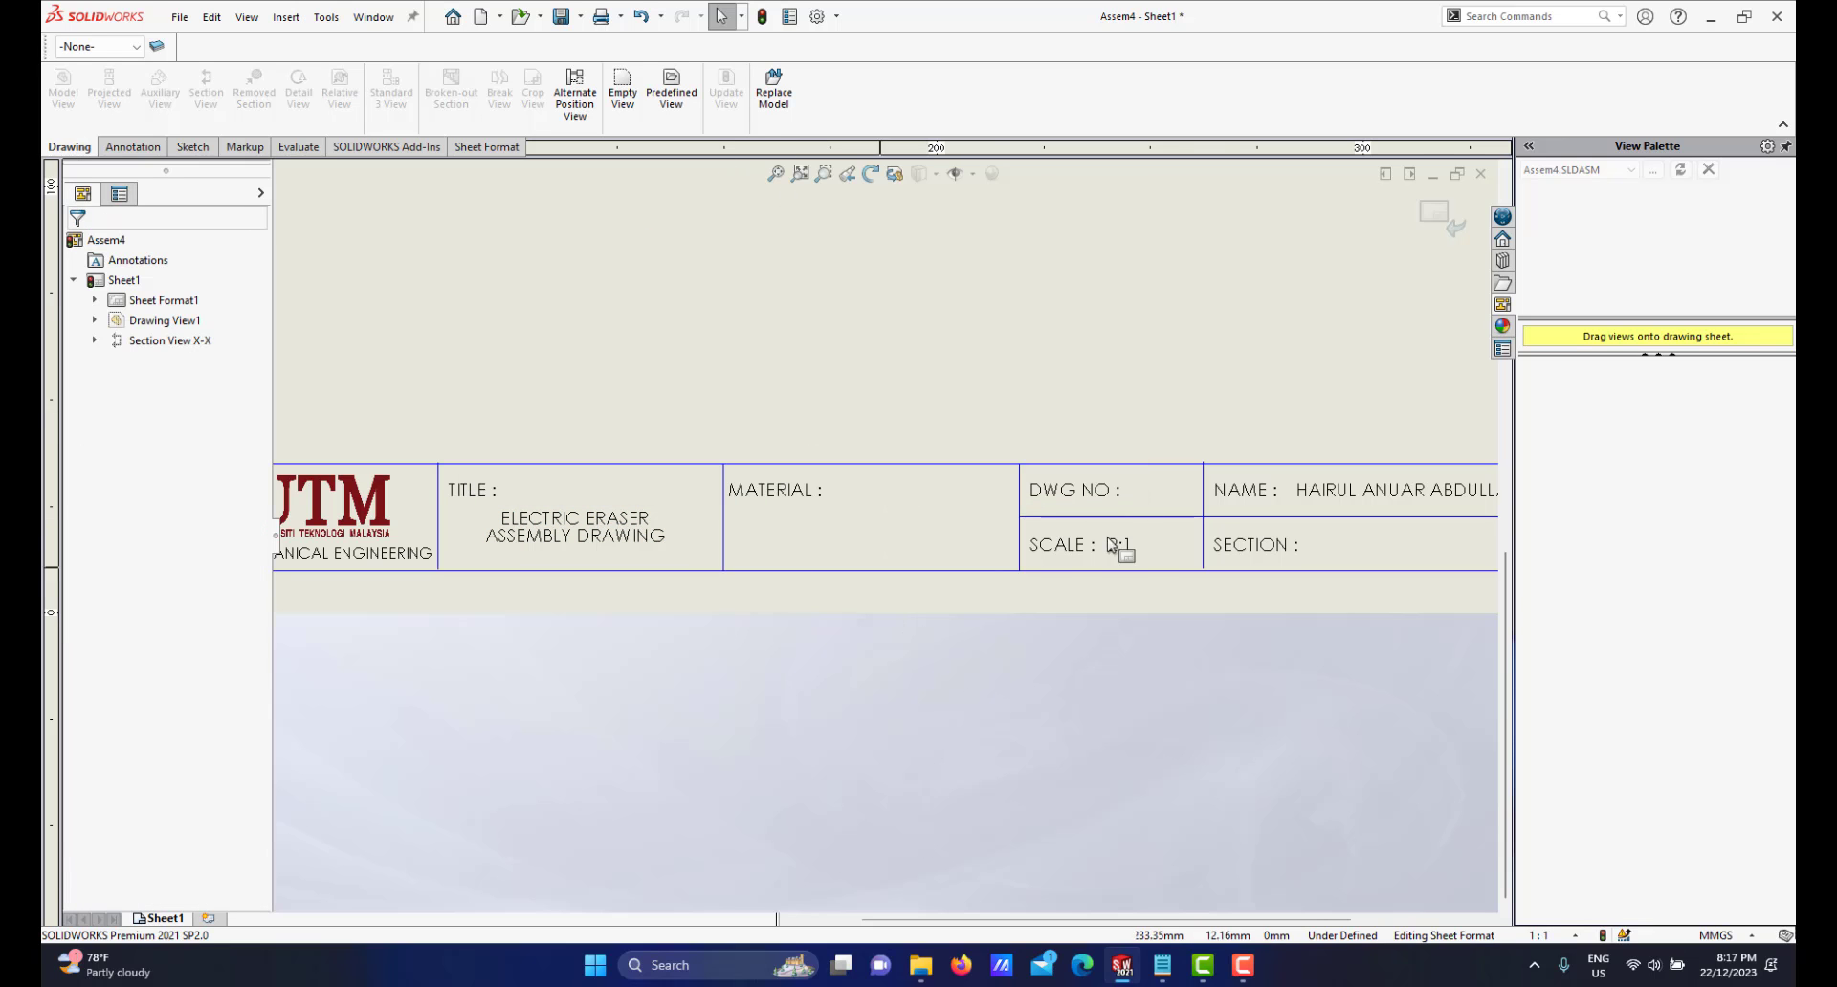
Check the edited title block fields and the whole sheet format at different magnifications
scroll(1148, 545, "up", 3)
scroll(1062, 543, "down", 3)
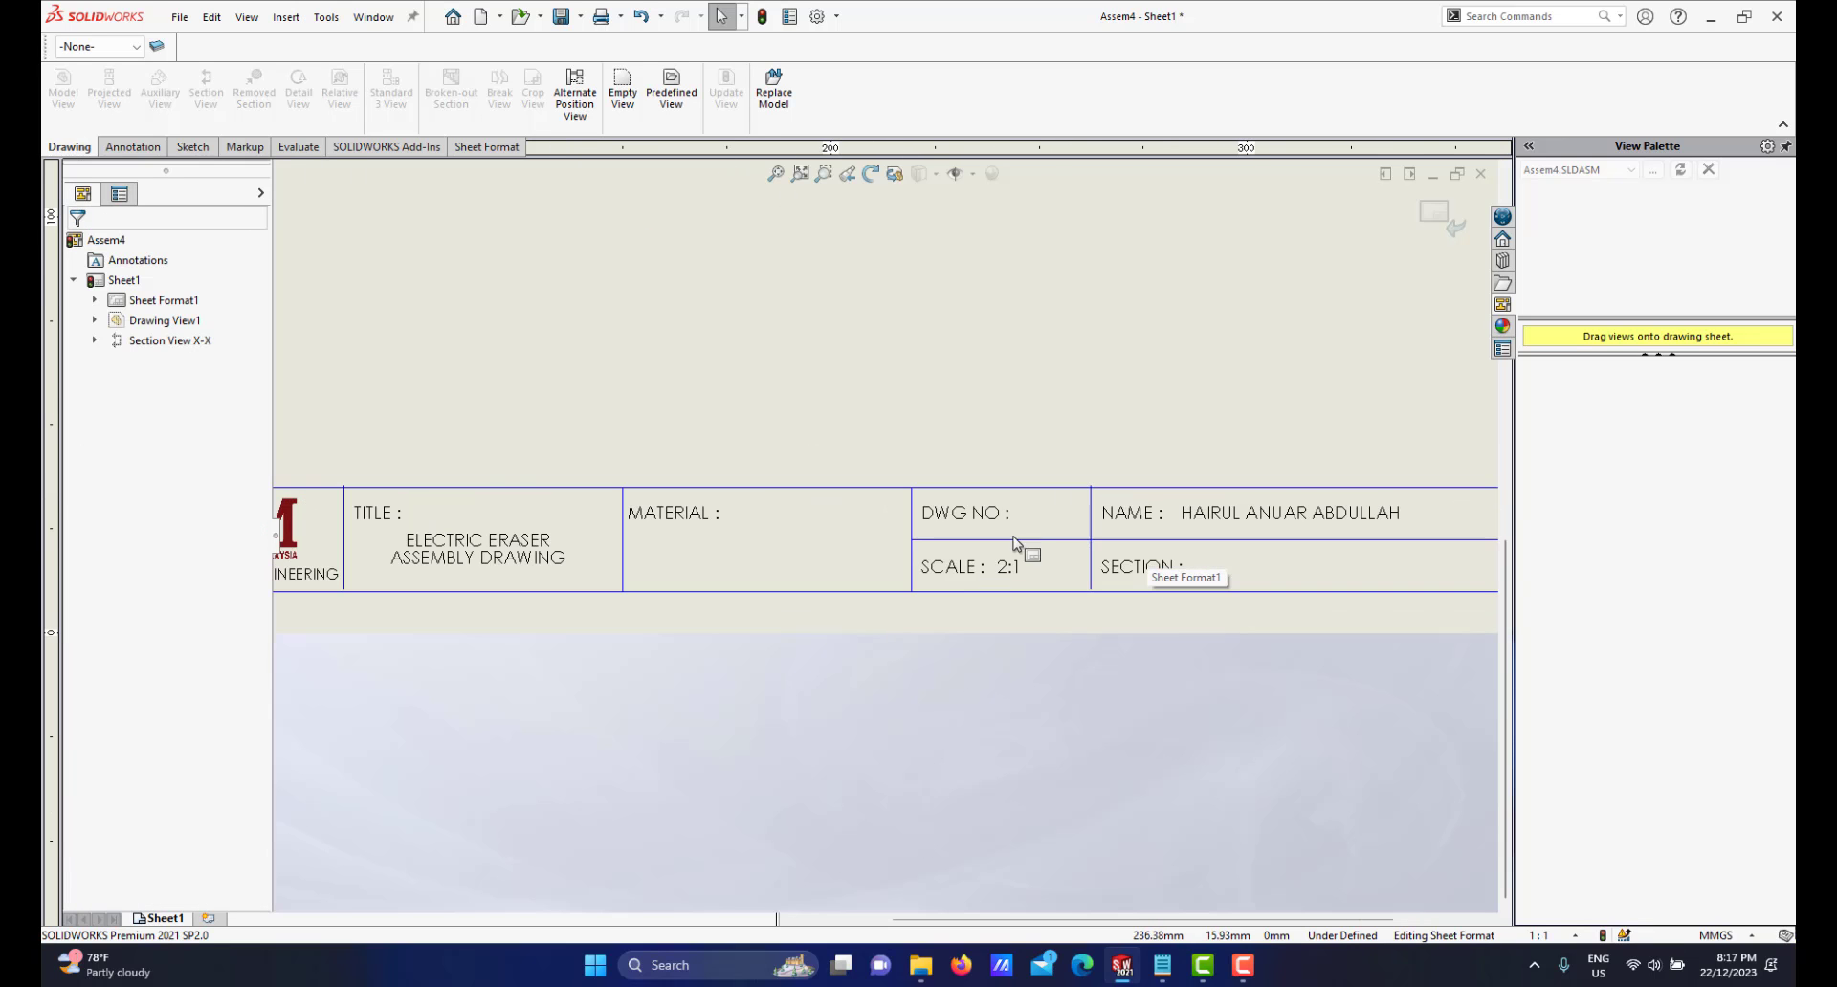
scroll(1117, 509, "up", 3)
scroll(925, 532, "down", 1)
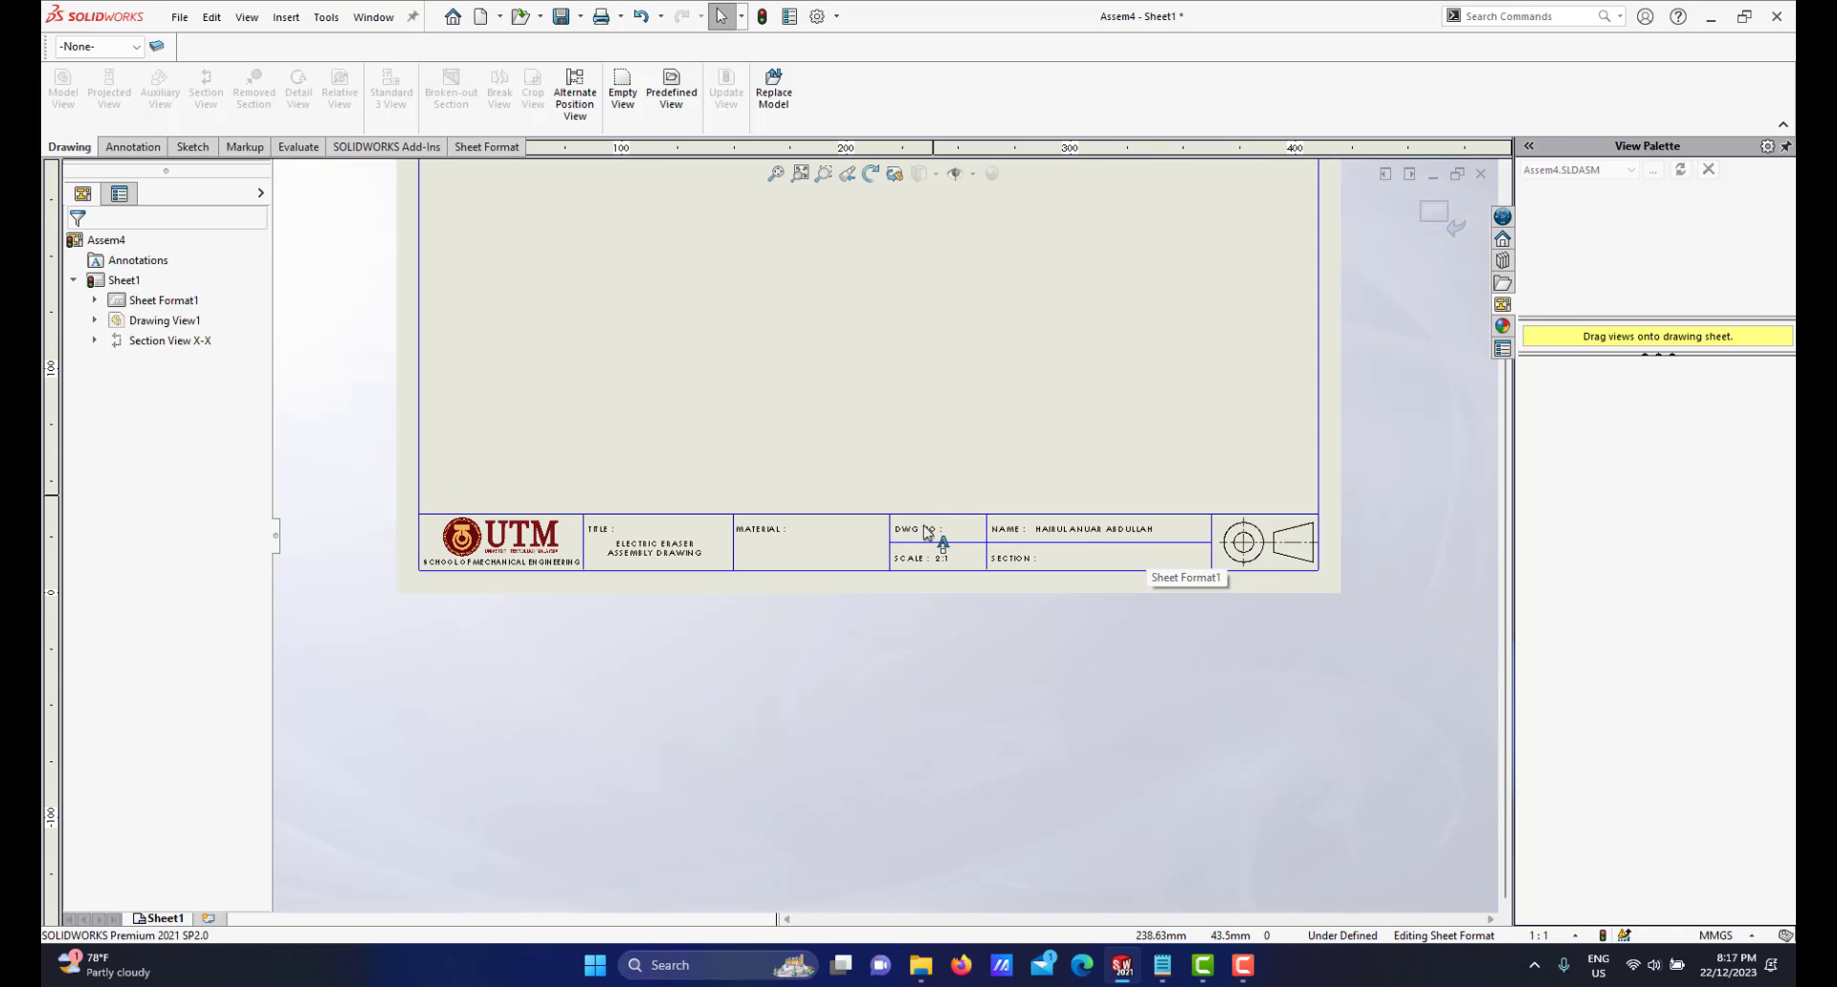
scroll(921, 516, "down", 2)
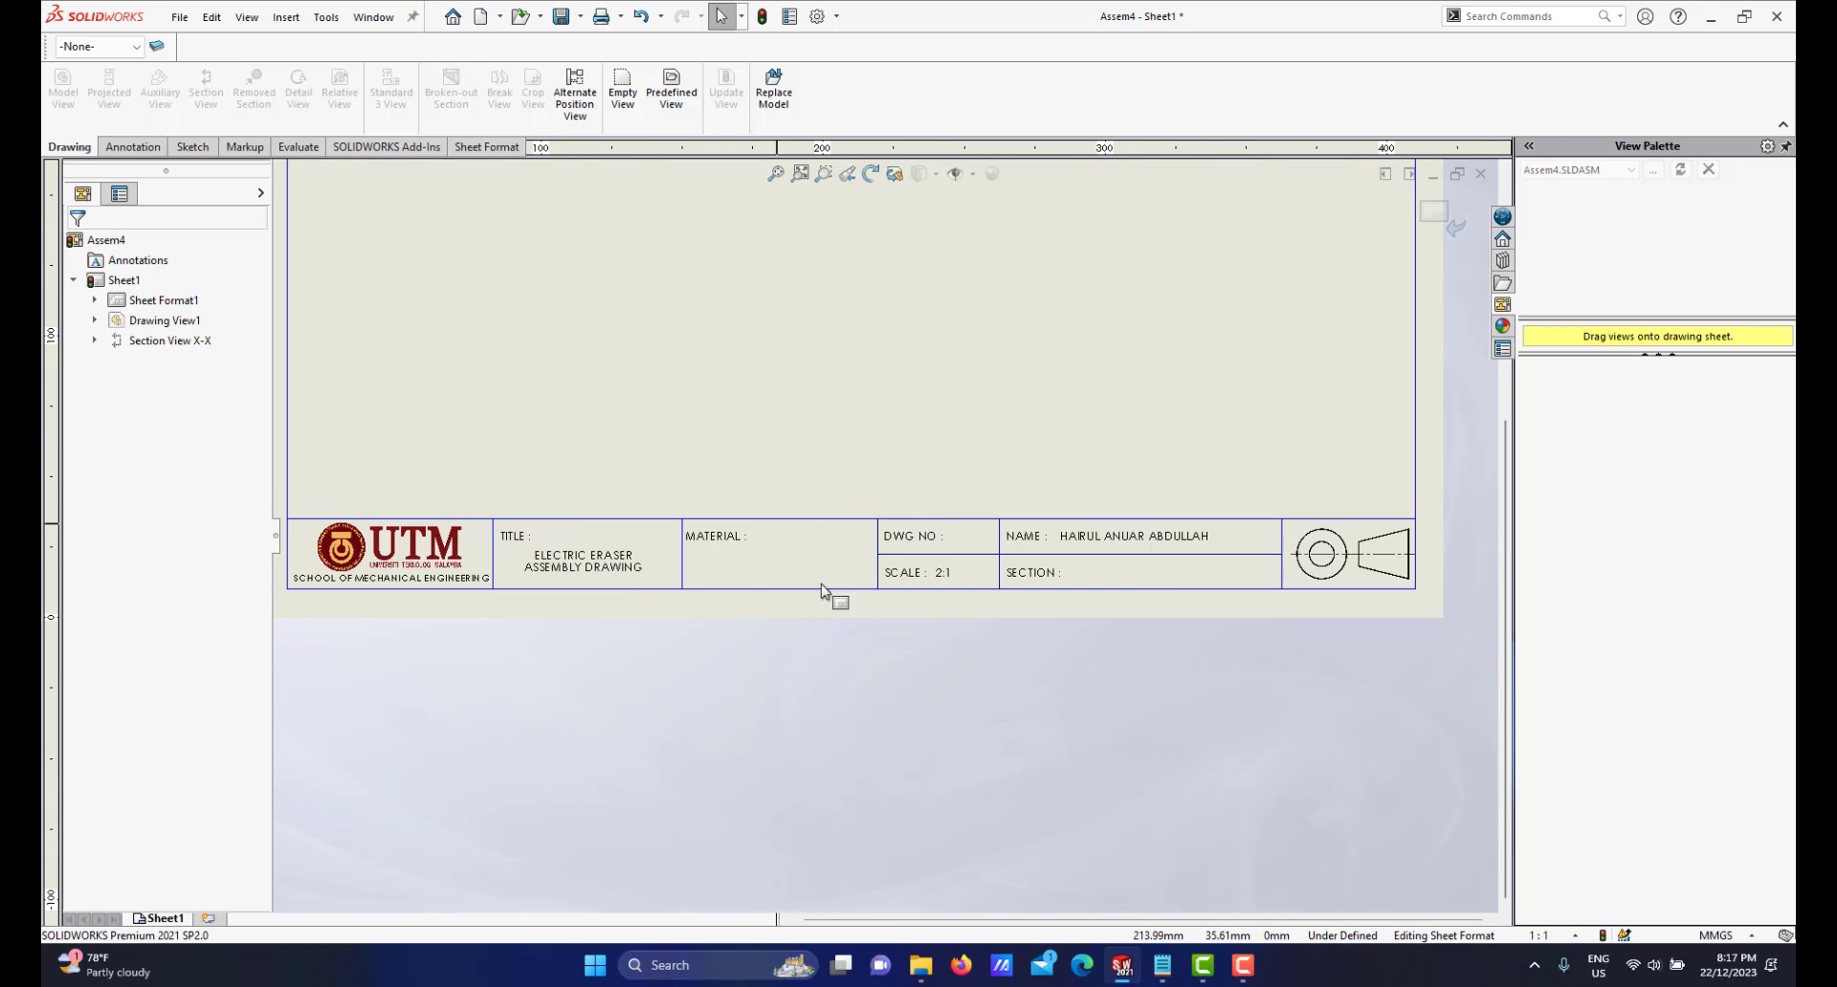
scroll(780, 565, "up", 3)
scroll(795, 349, "down", 1)
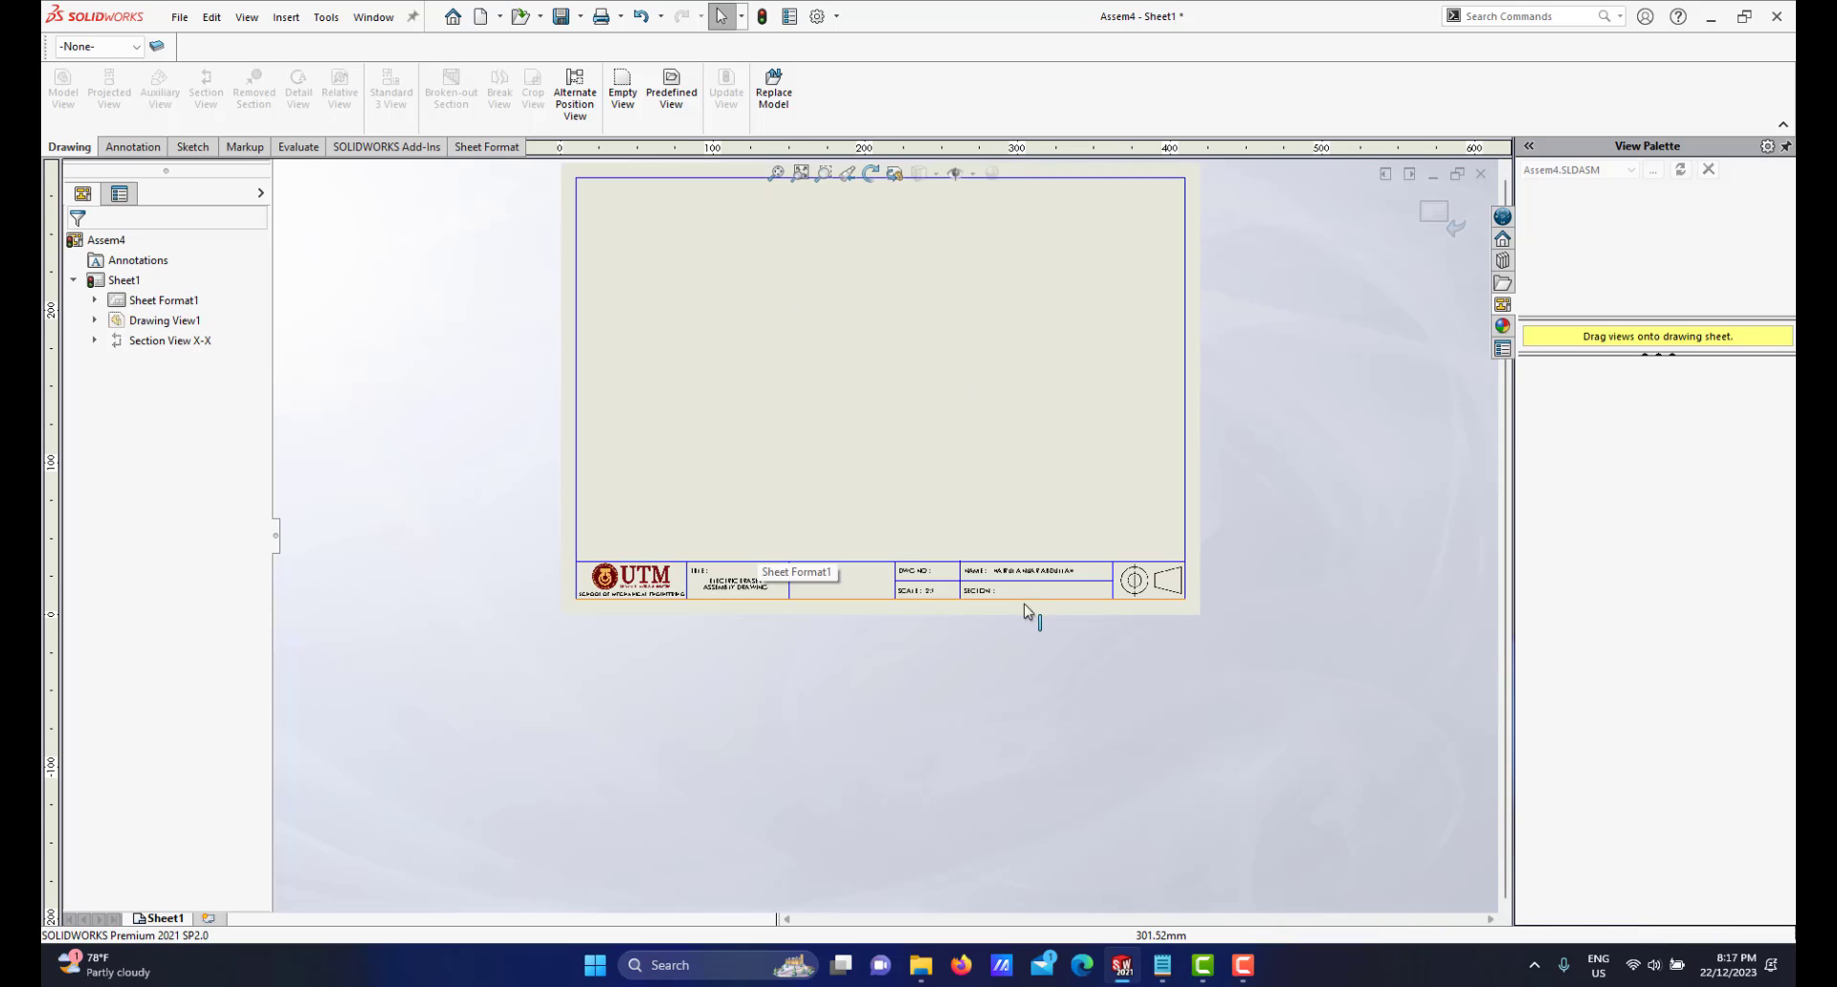
scroll(1043, 615, "down", 1)
scroll(1024, 554, "up", 2)
scroll(1038, 488, "down", 1)
scroll(1054, 470, "up", 3)
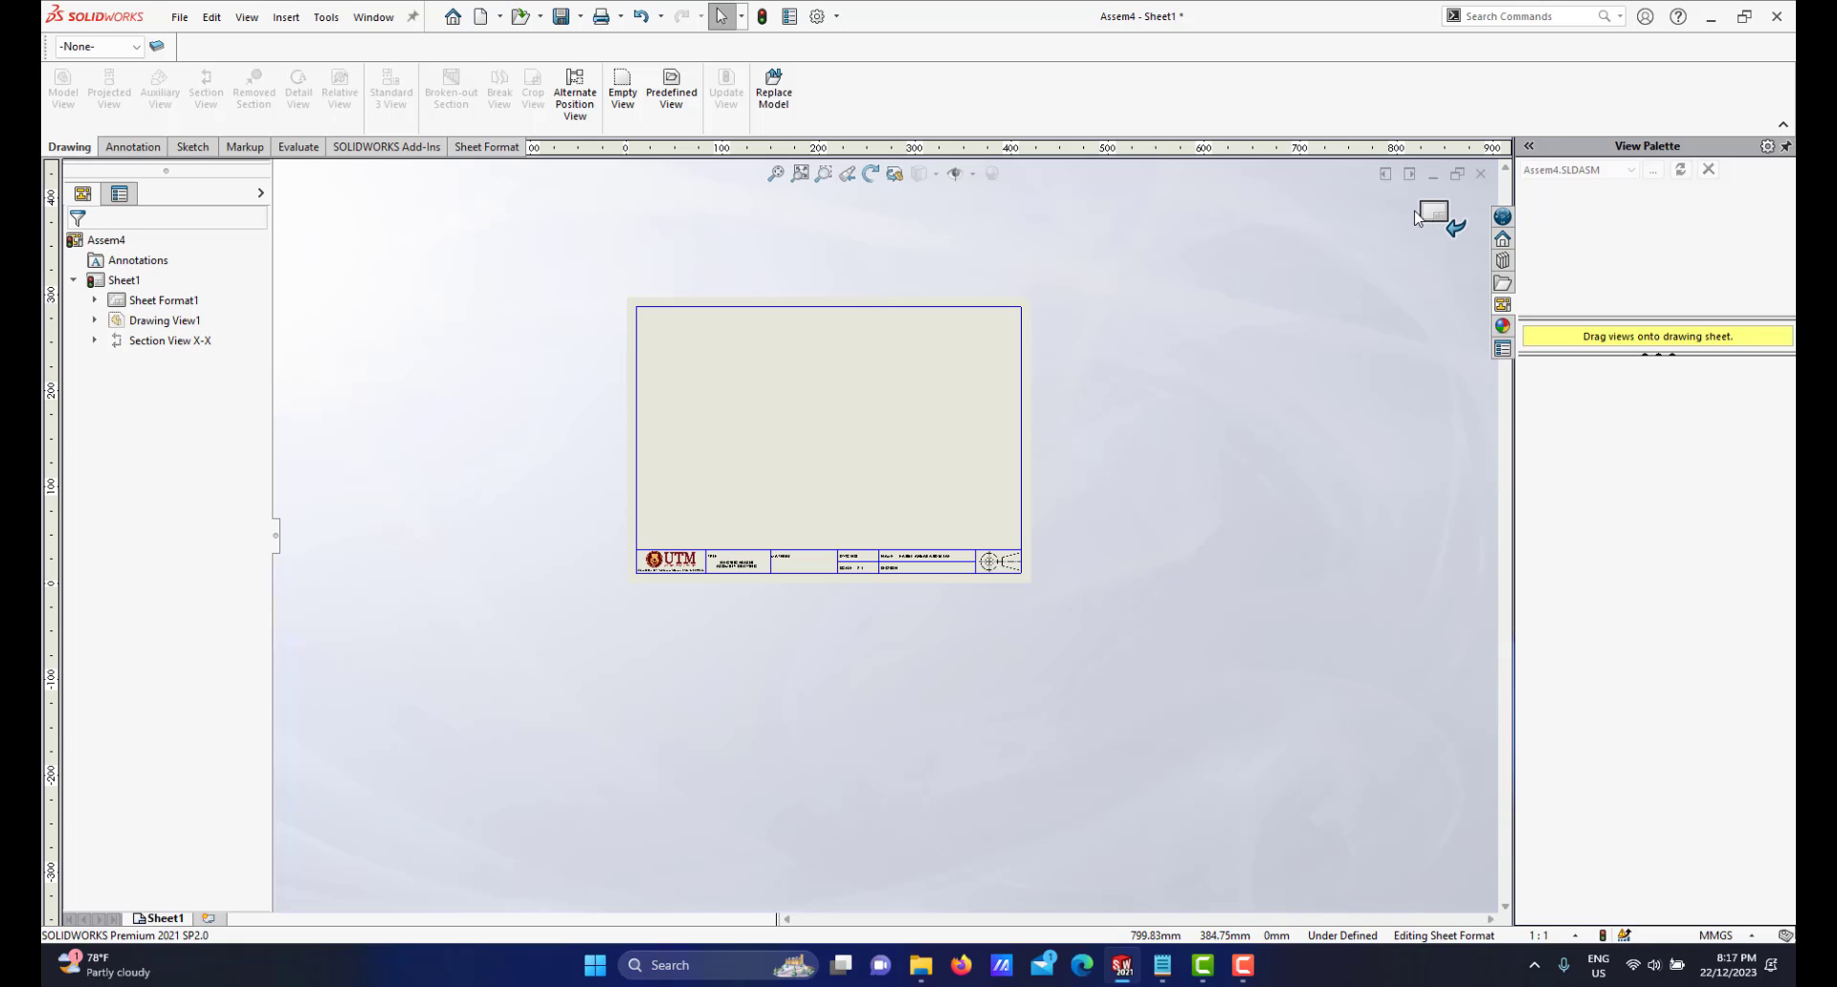
Leave sheet format editing and check the updated title block together with the two views on the sheet
left_click(1434, 219)
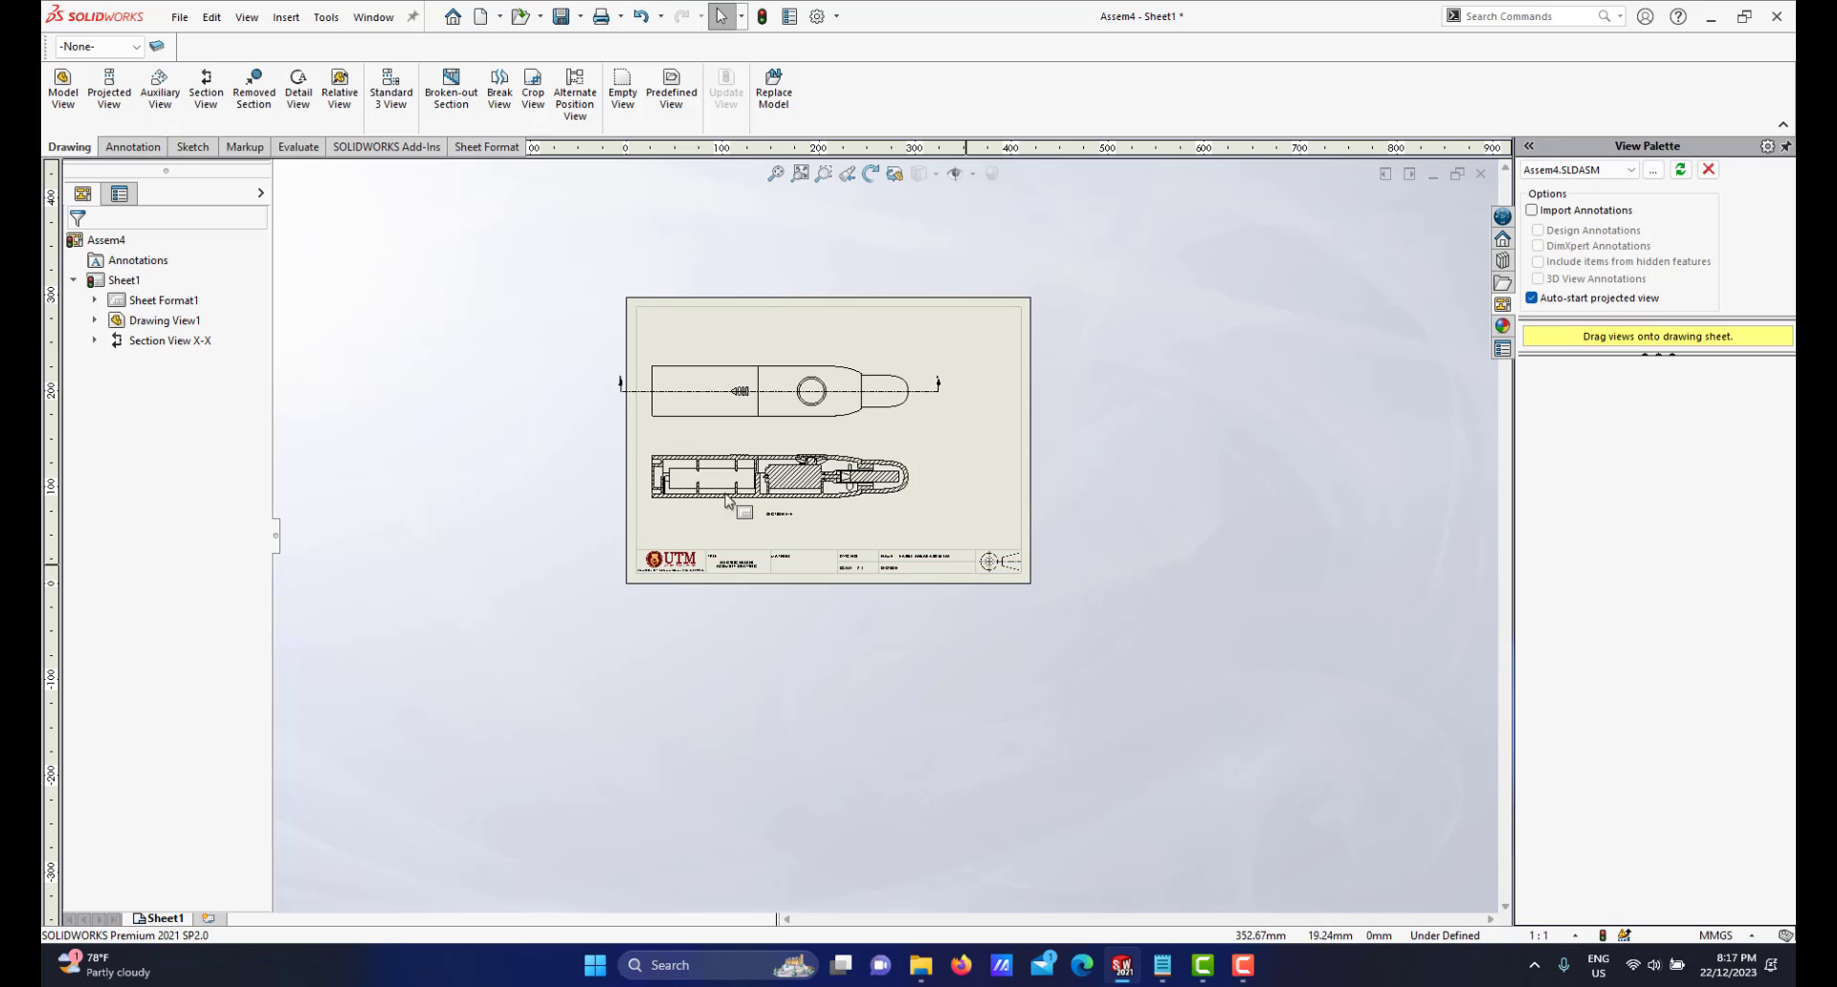
scroll(953, 491, "down", 3)
scroll(953, 491, "down", 4)
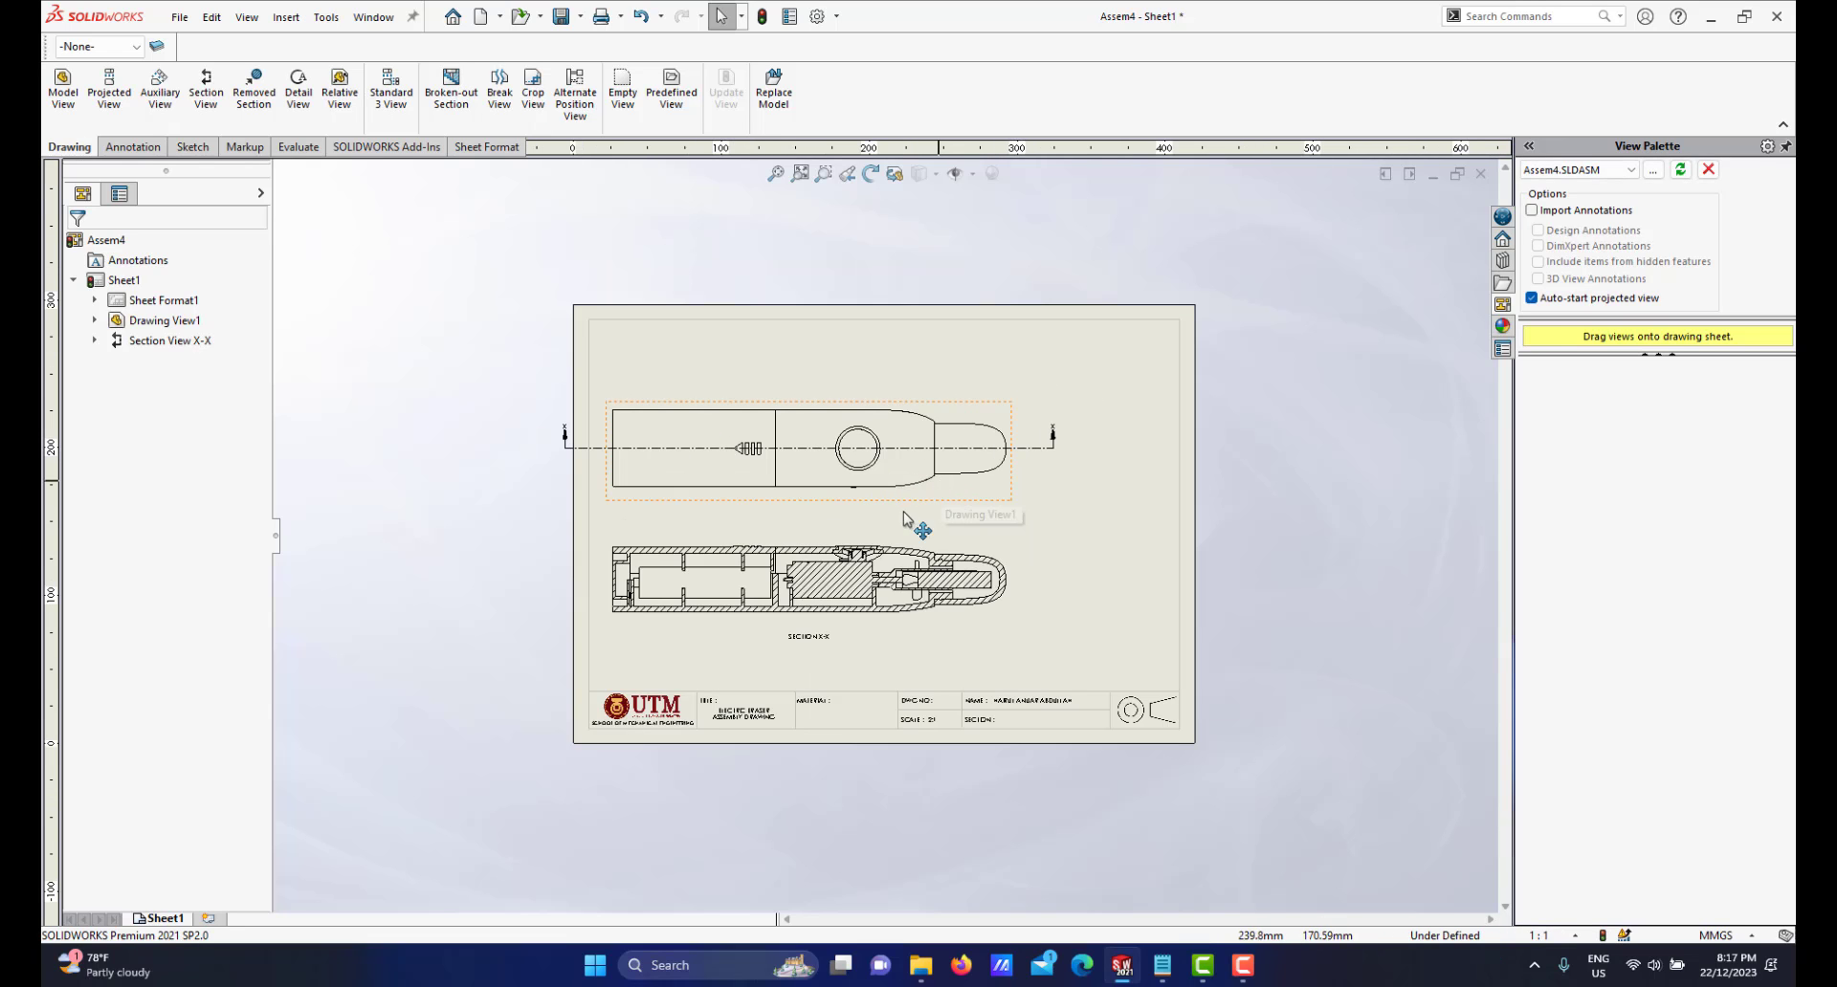
scroll(926, 658, "down", 5)
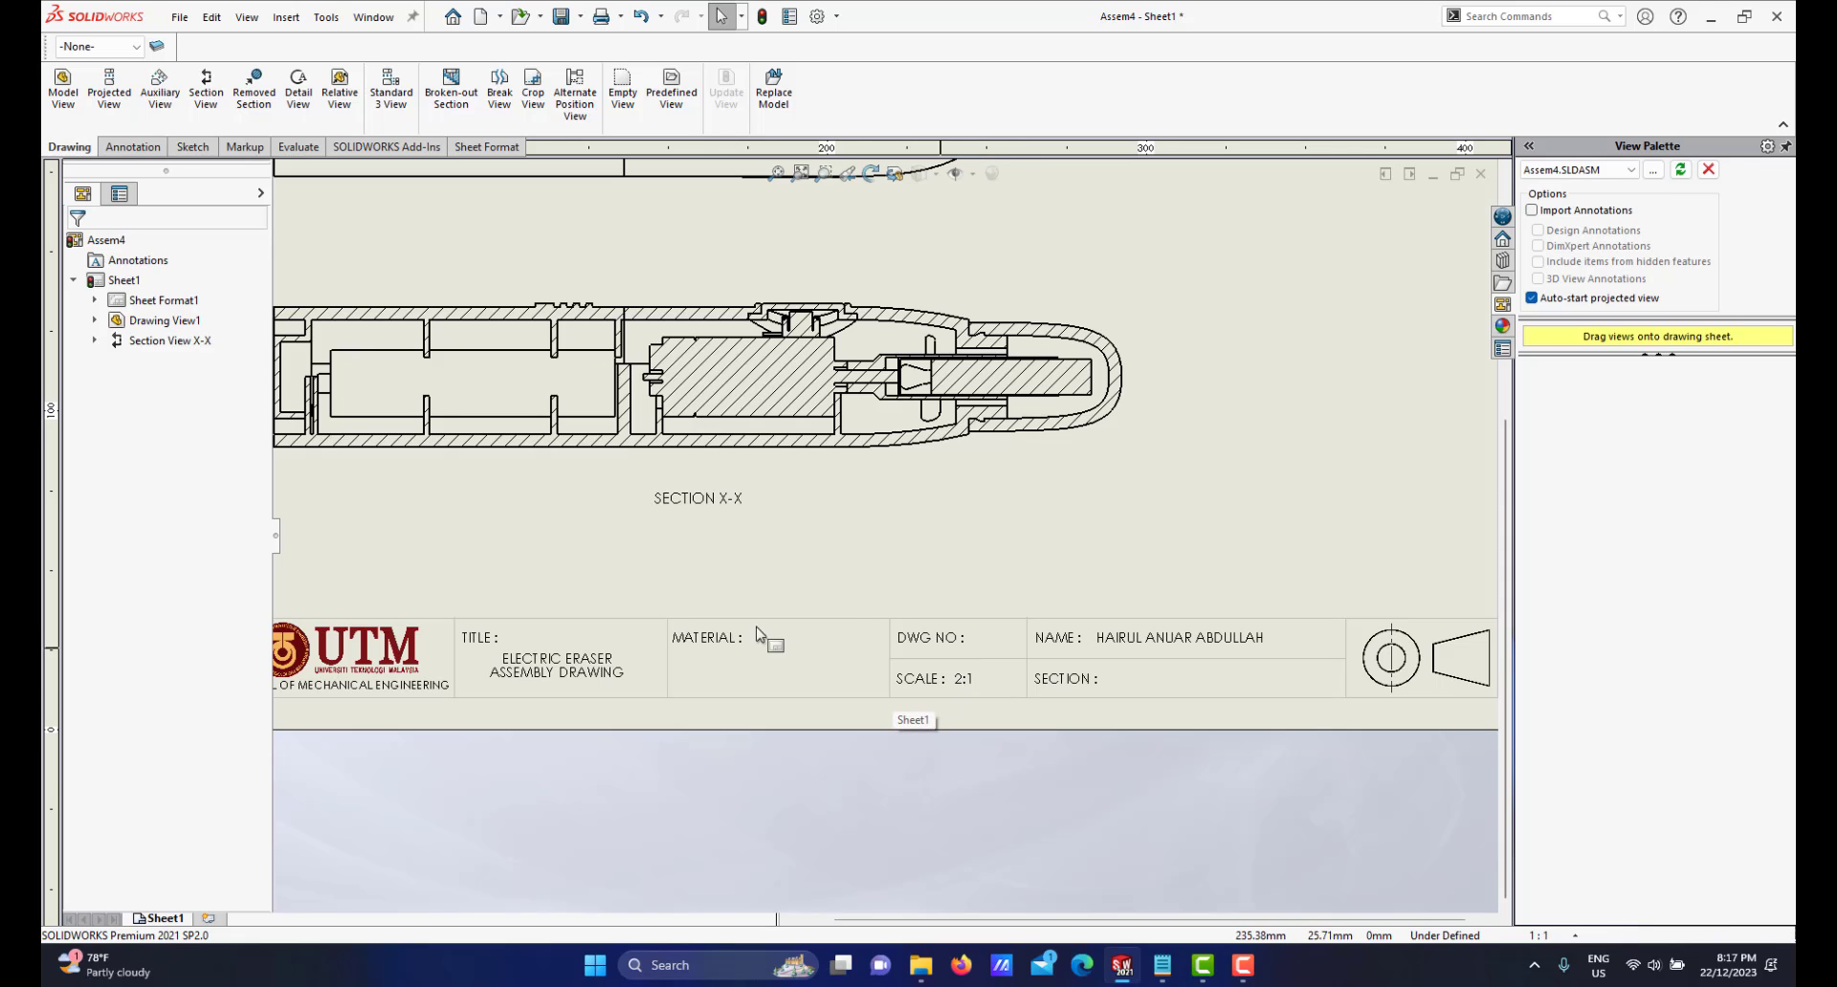
scroll(910, 529, "up", 8)
scroll(880, 447, "down", 2)
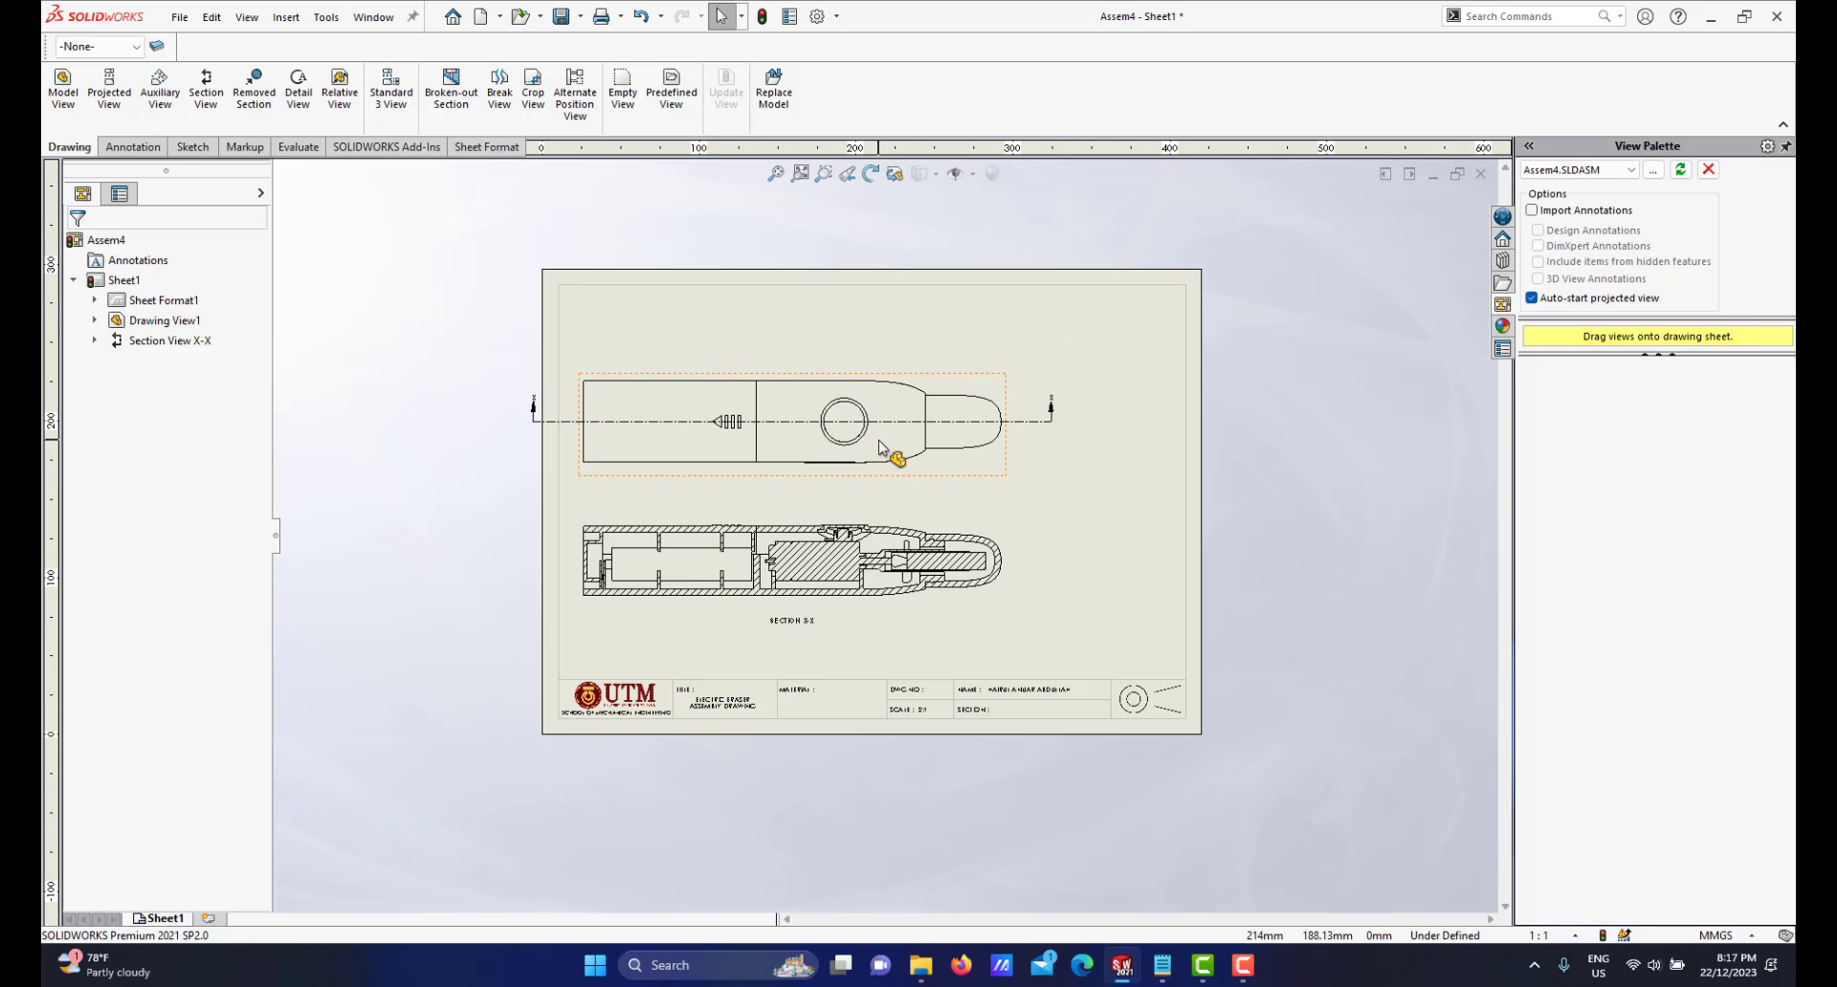
Open the sketch of the section X-X cutting line in the top view for editing
scroll(882, 451, "down", 2)
scroll(976, 459, "down", 2)
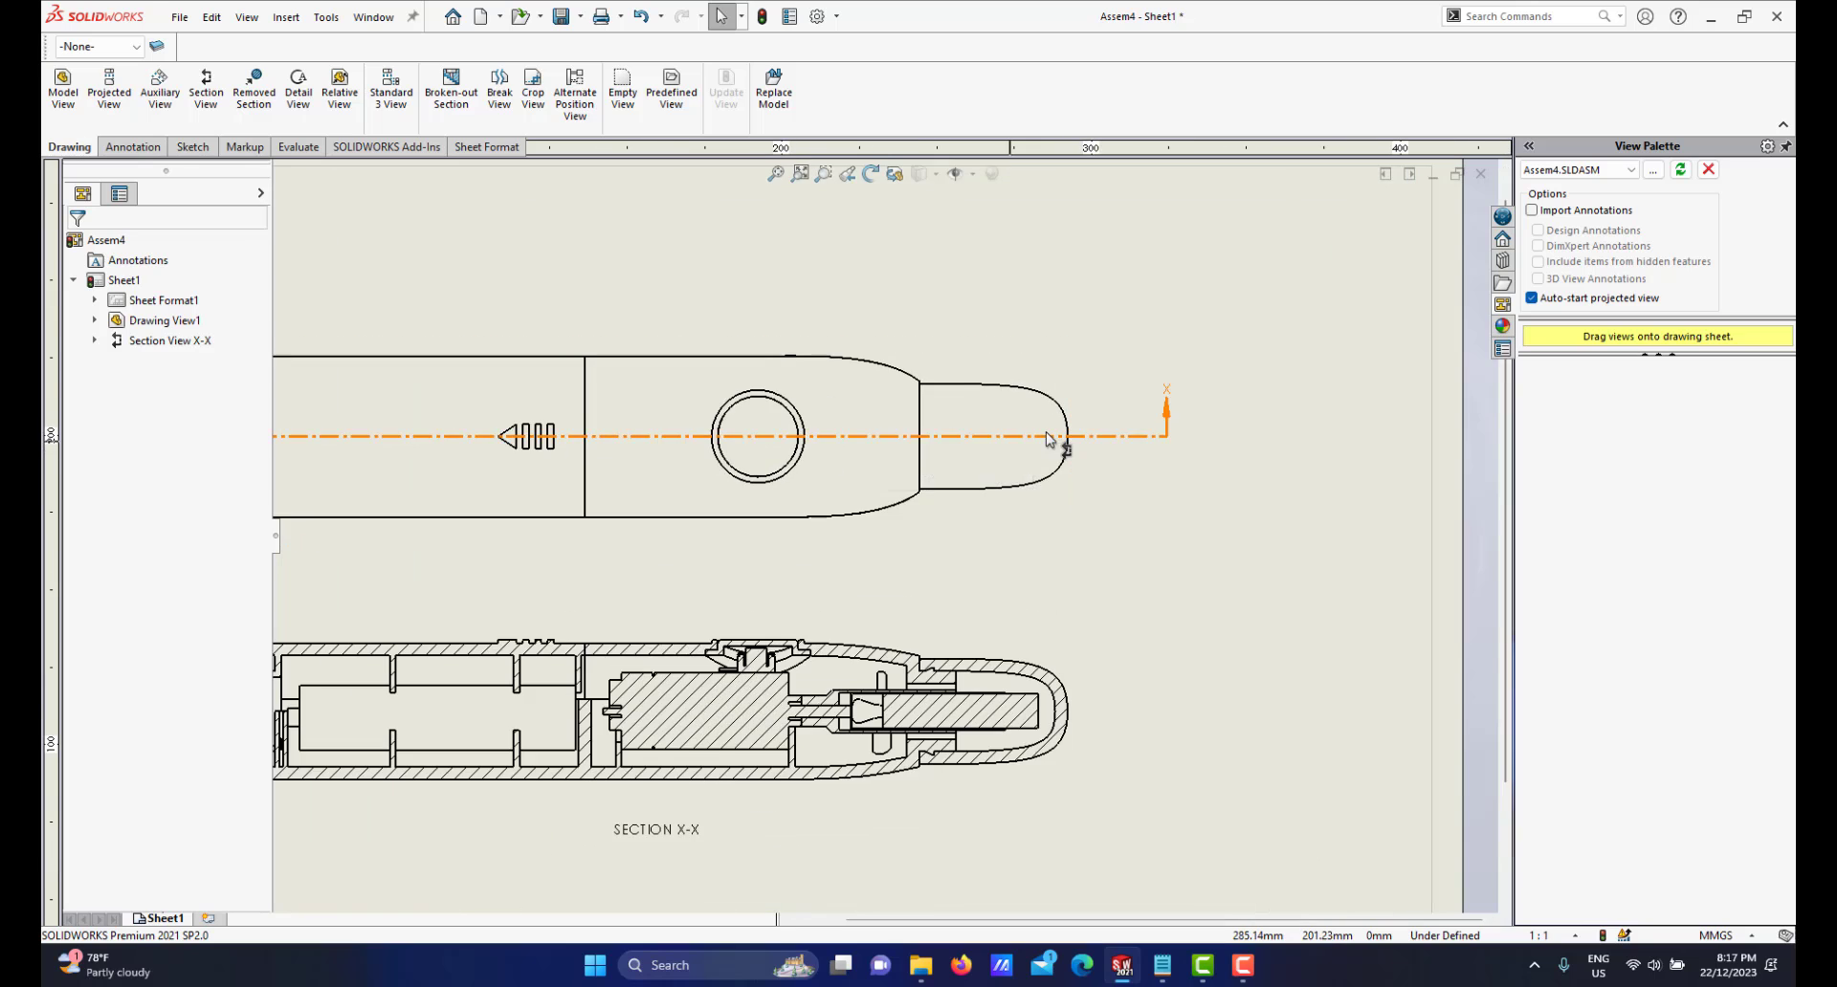
scroll(1069, 478, "down", 2)
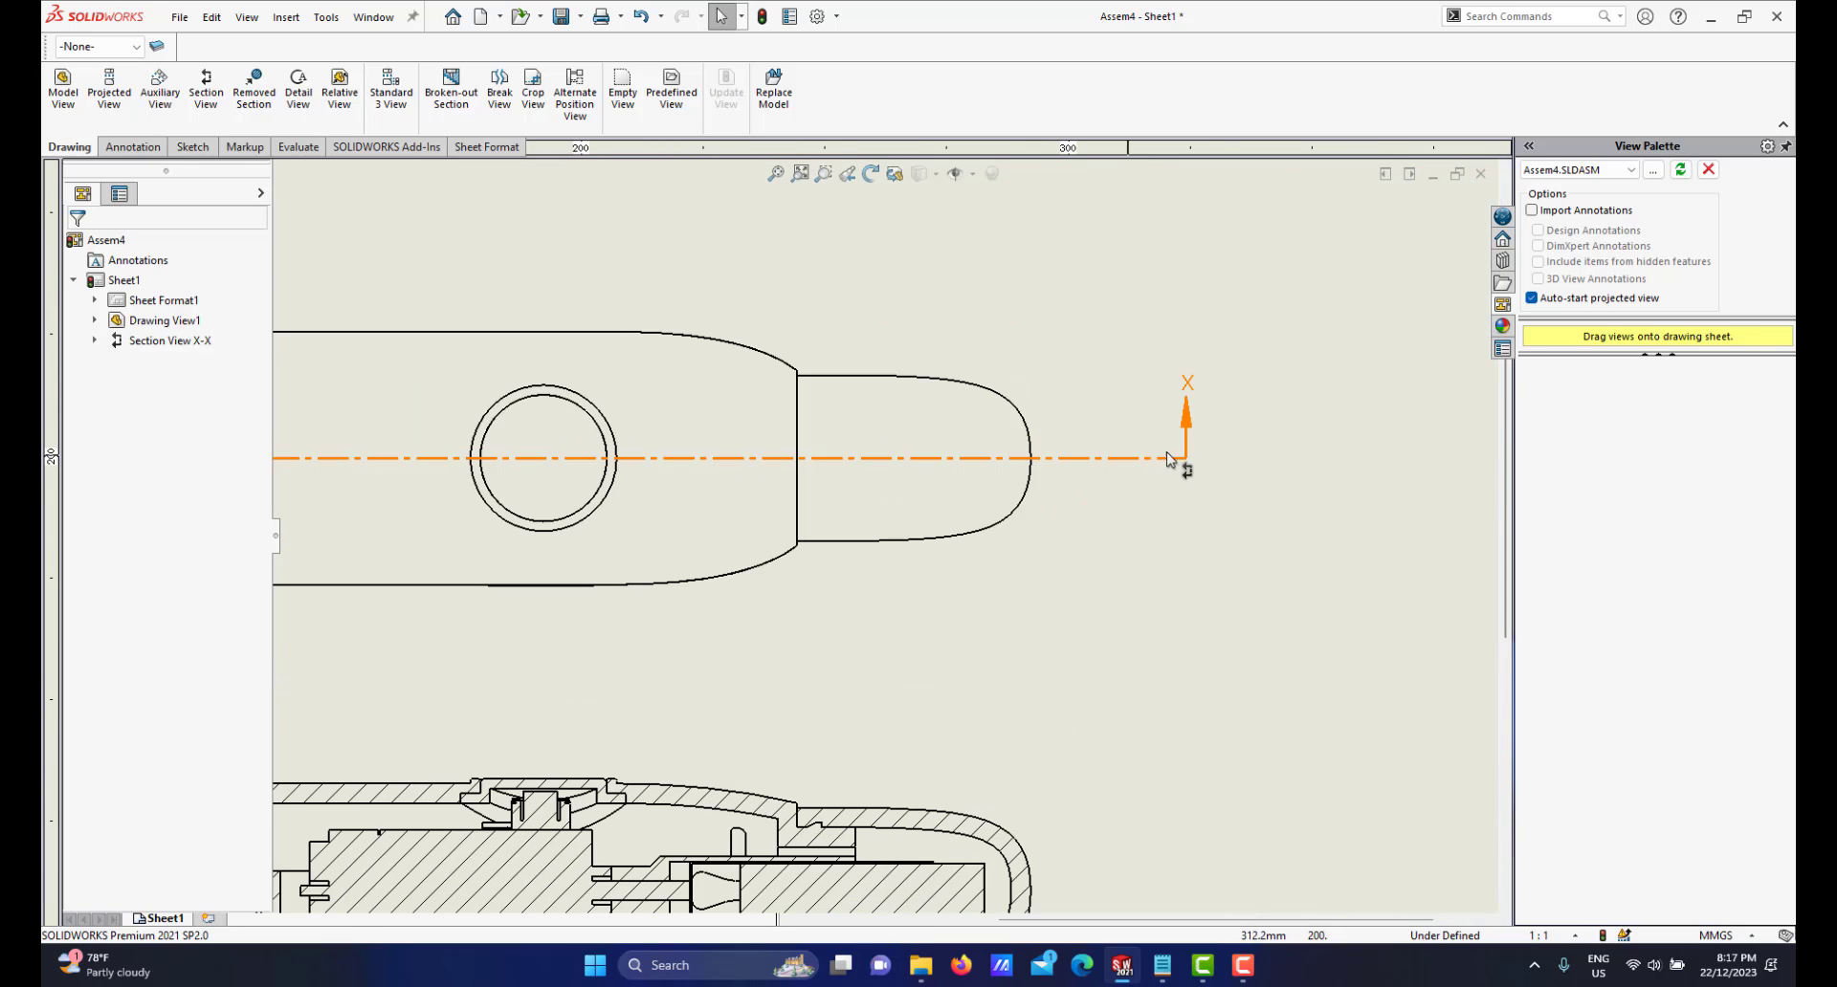
scroll(1143, 458, "up", 1)
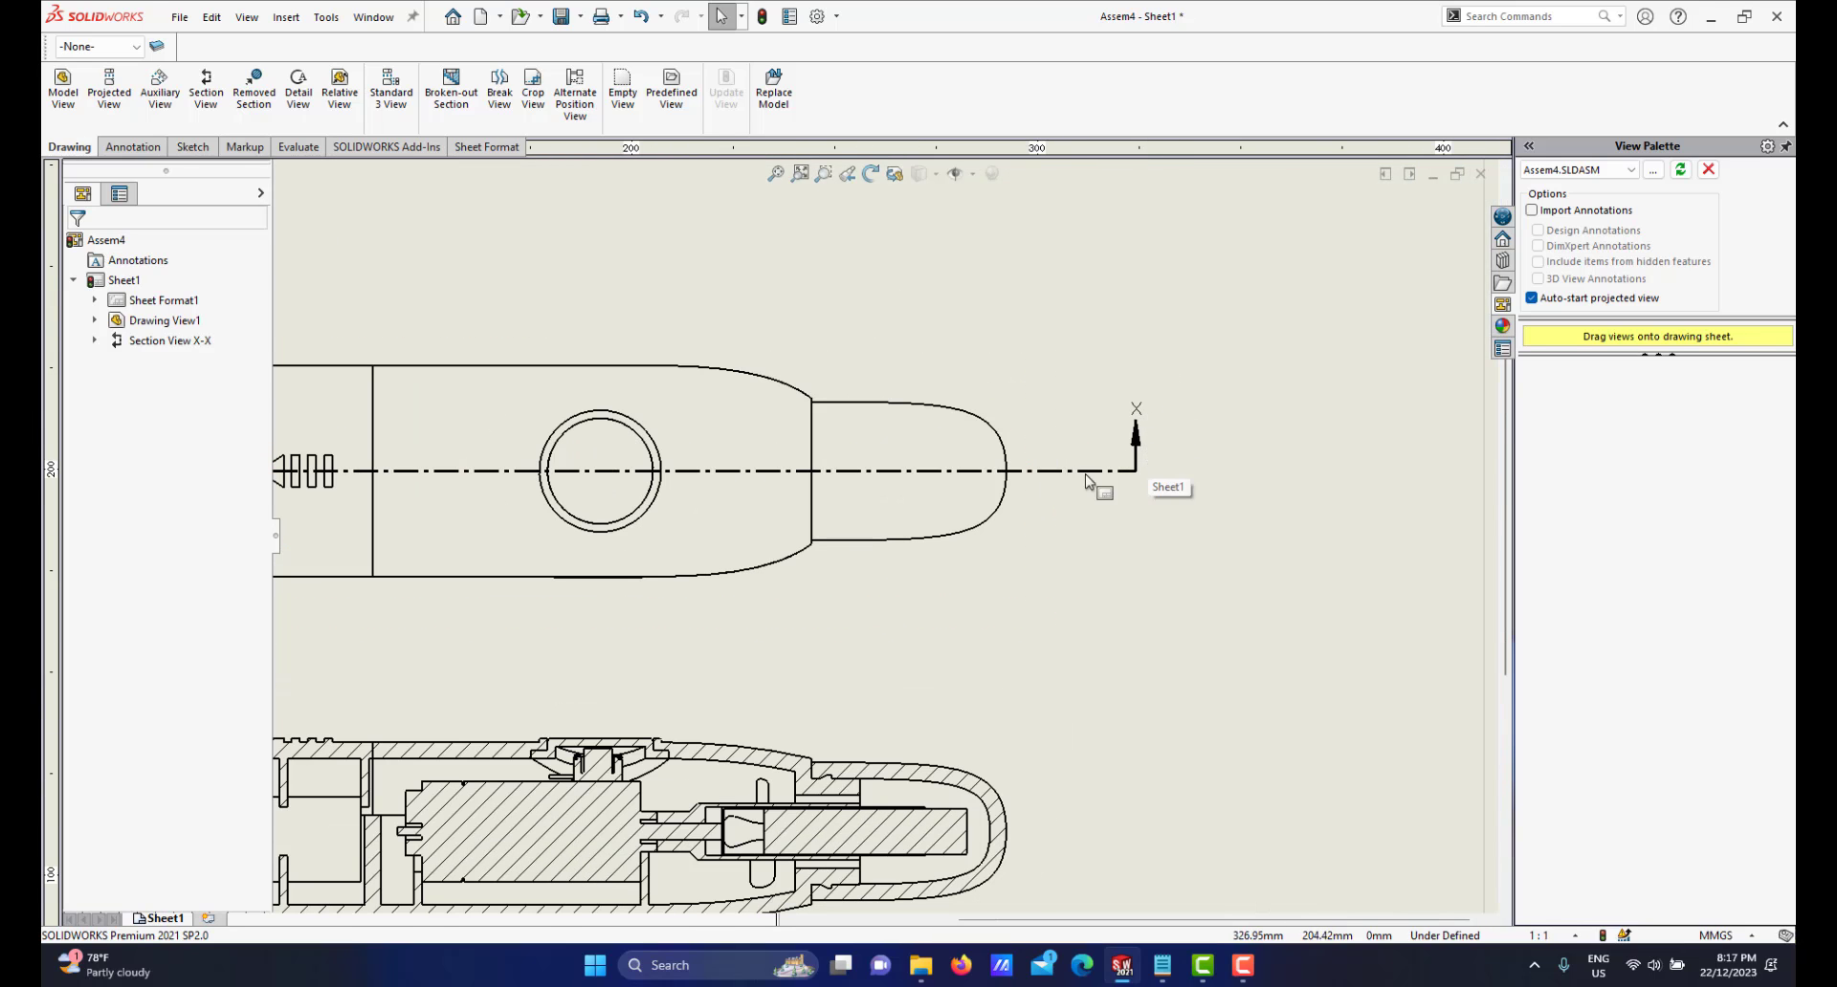
scroll(1089, 483, "down", 1)
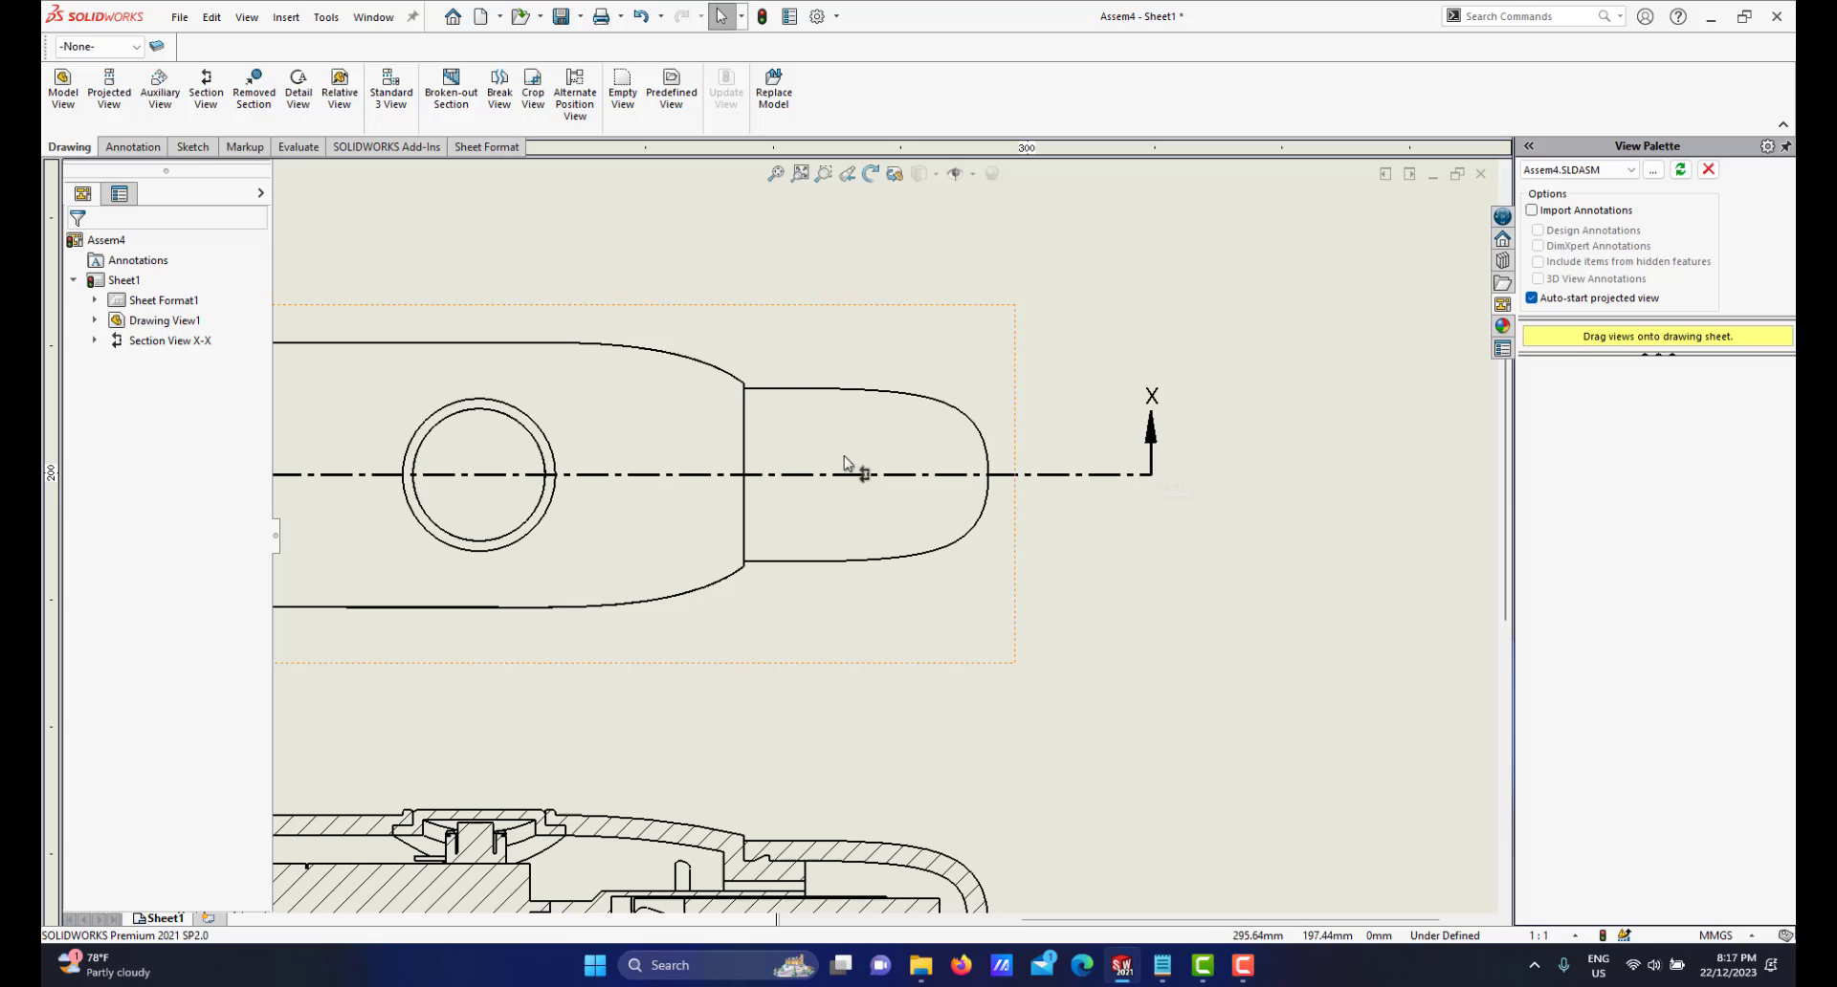
right_click(1107, 480)
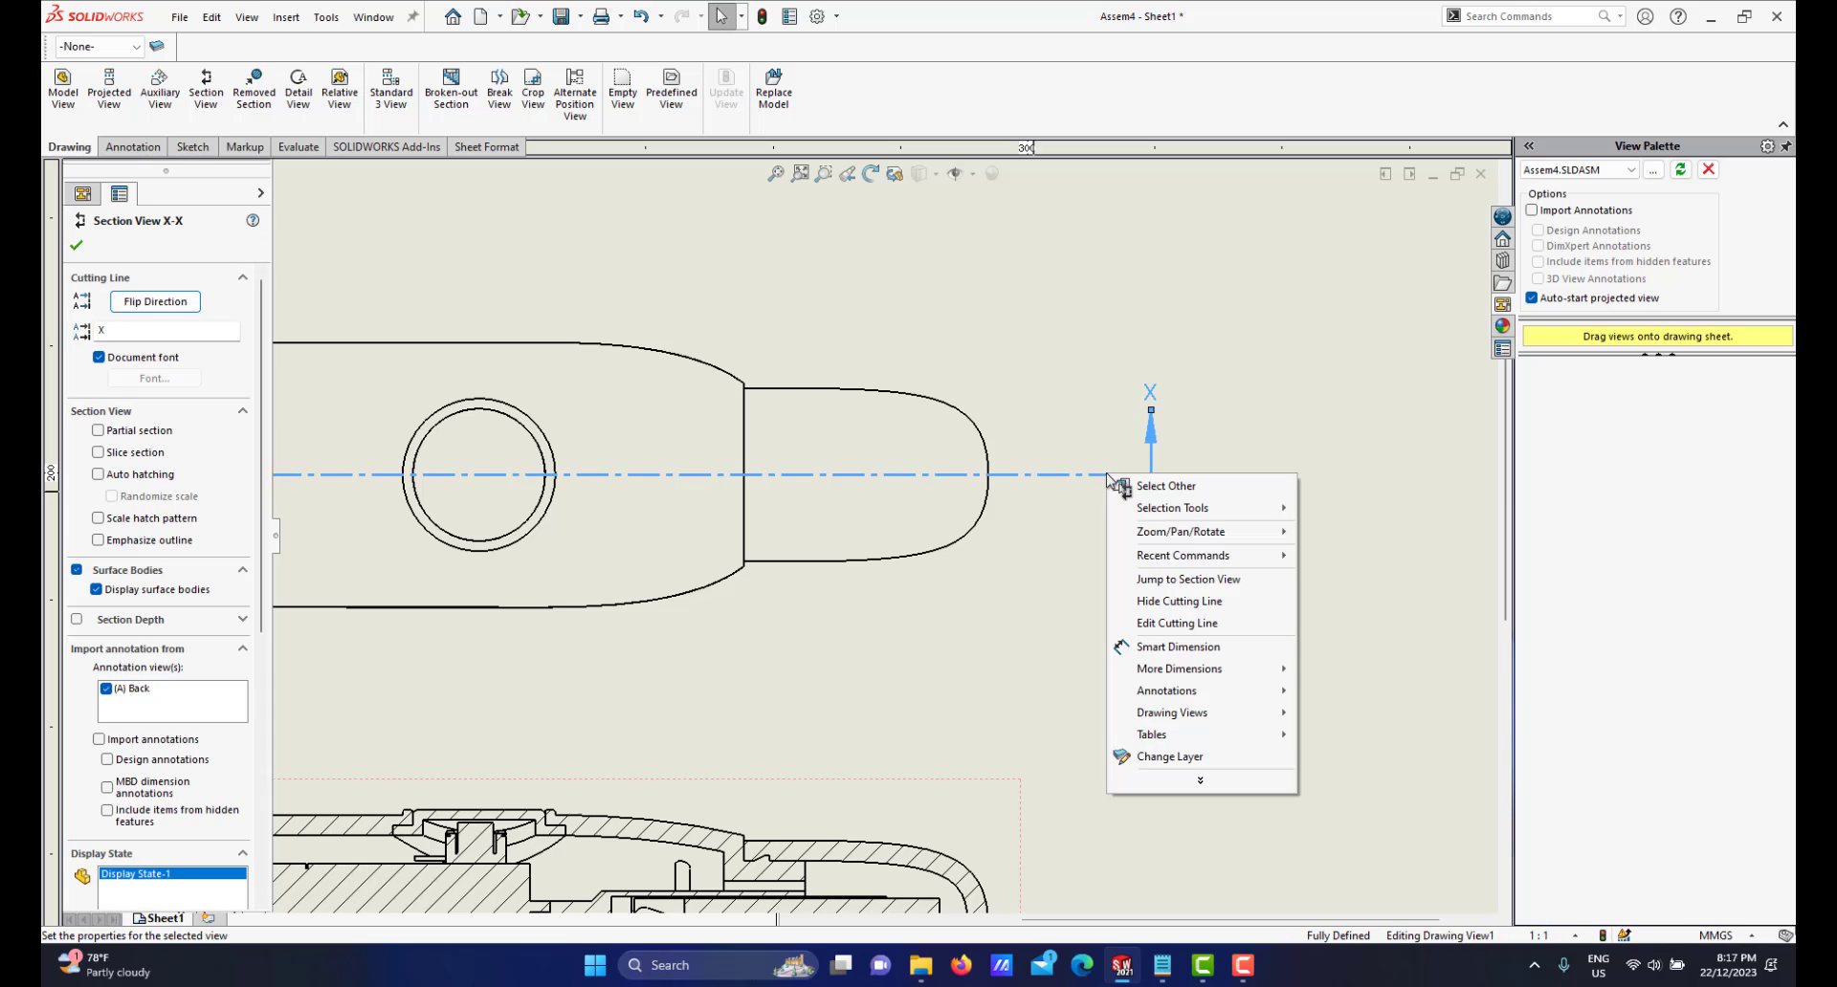
left_click(1187, 624)
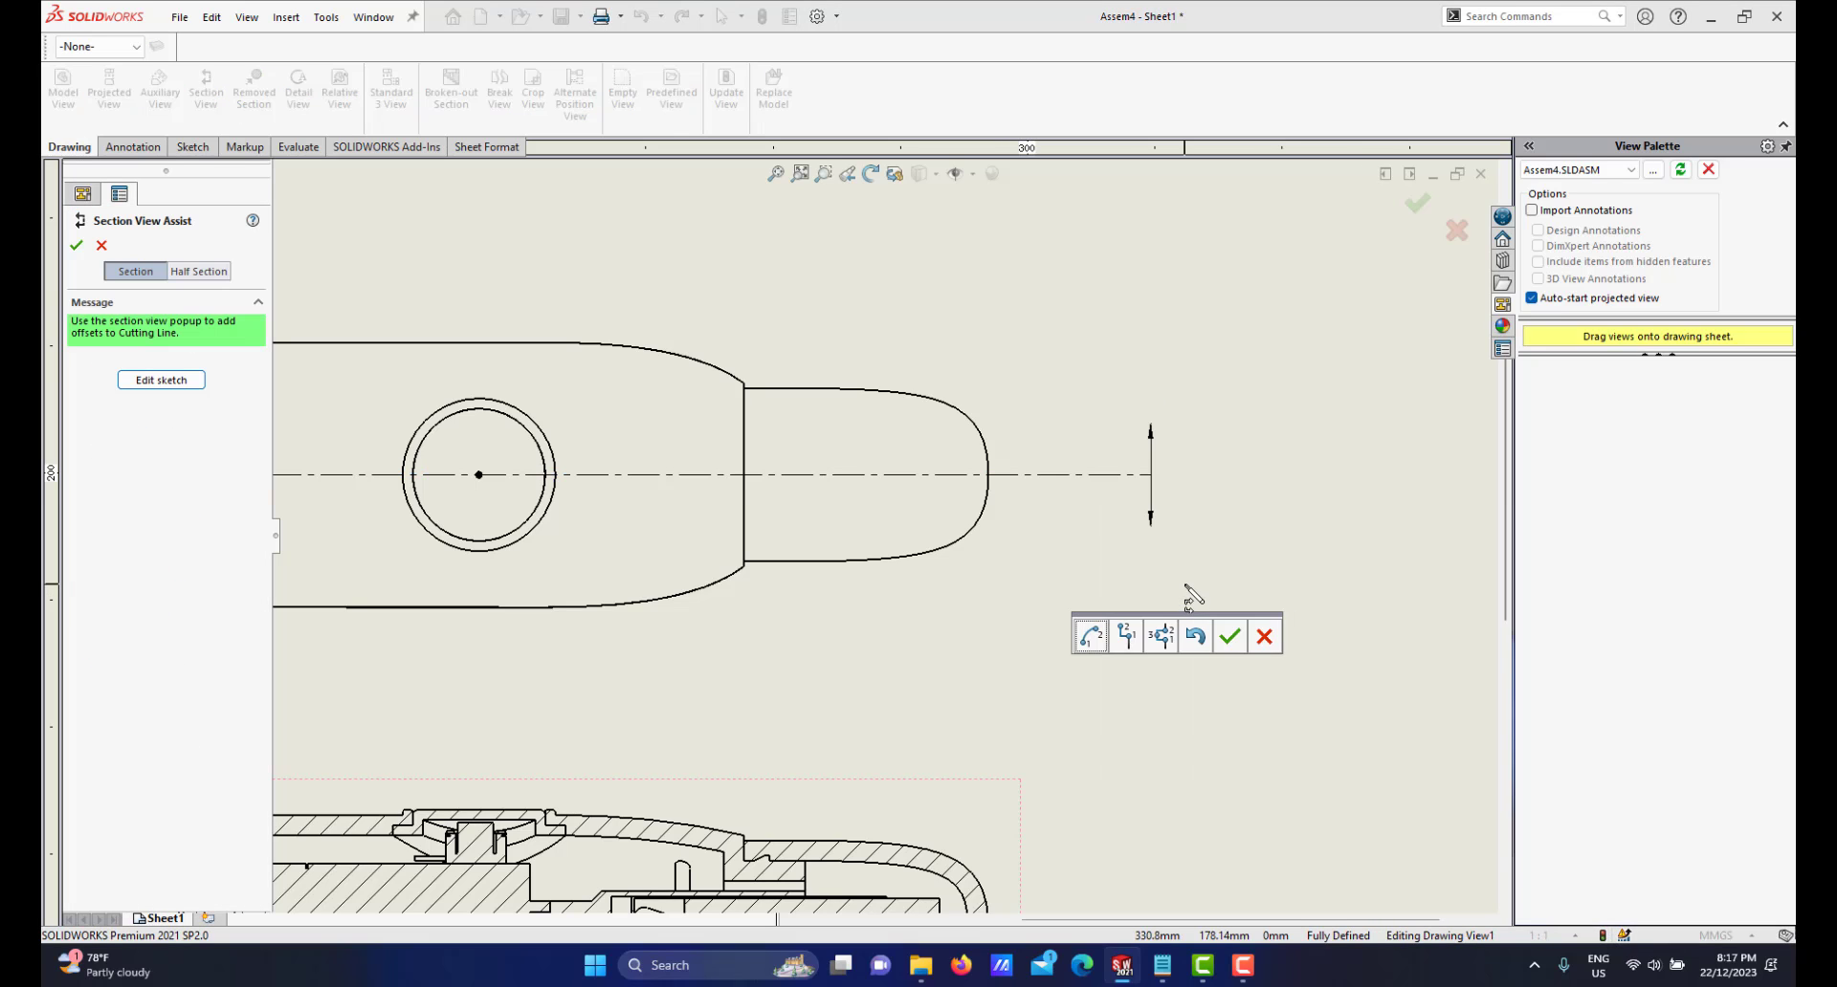
left_click(162, 381)
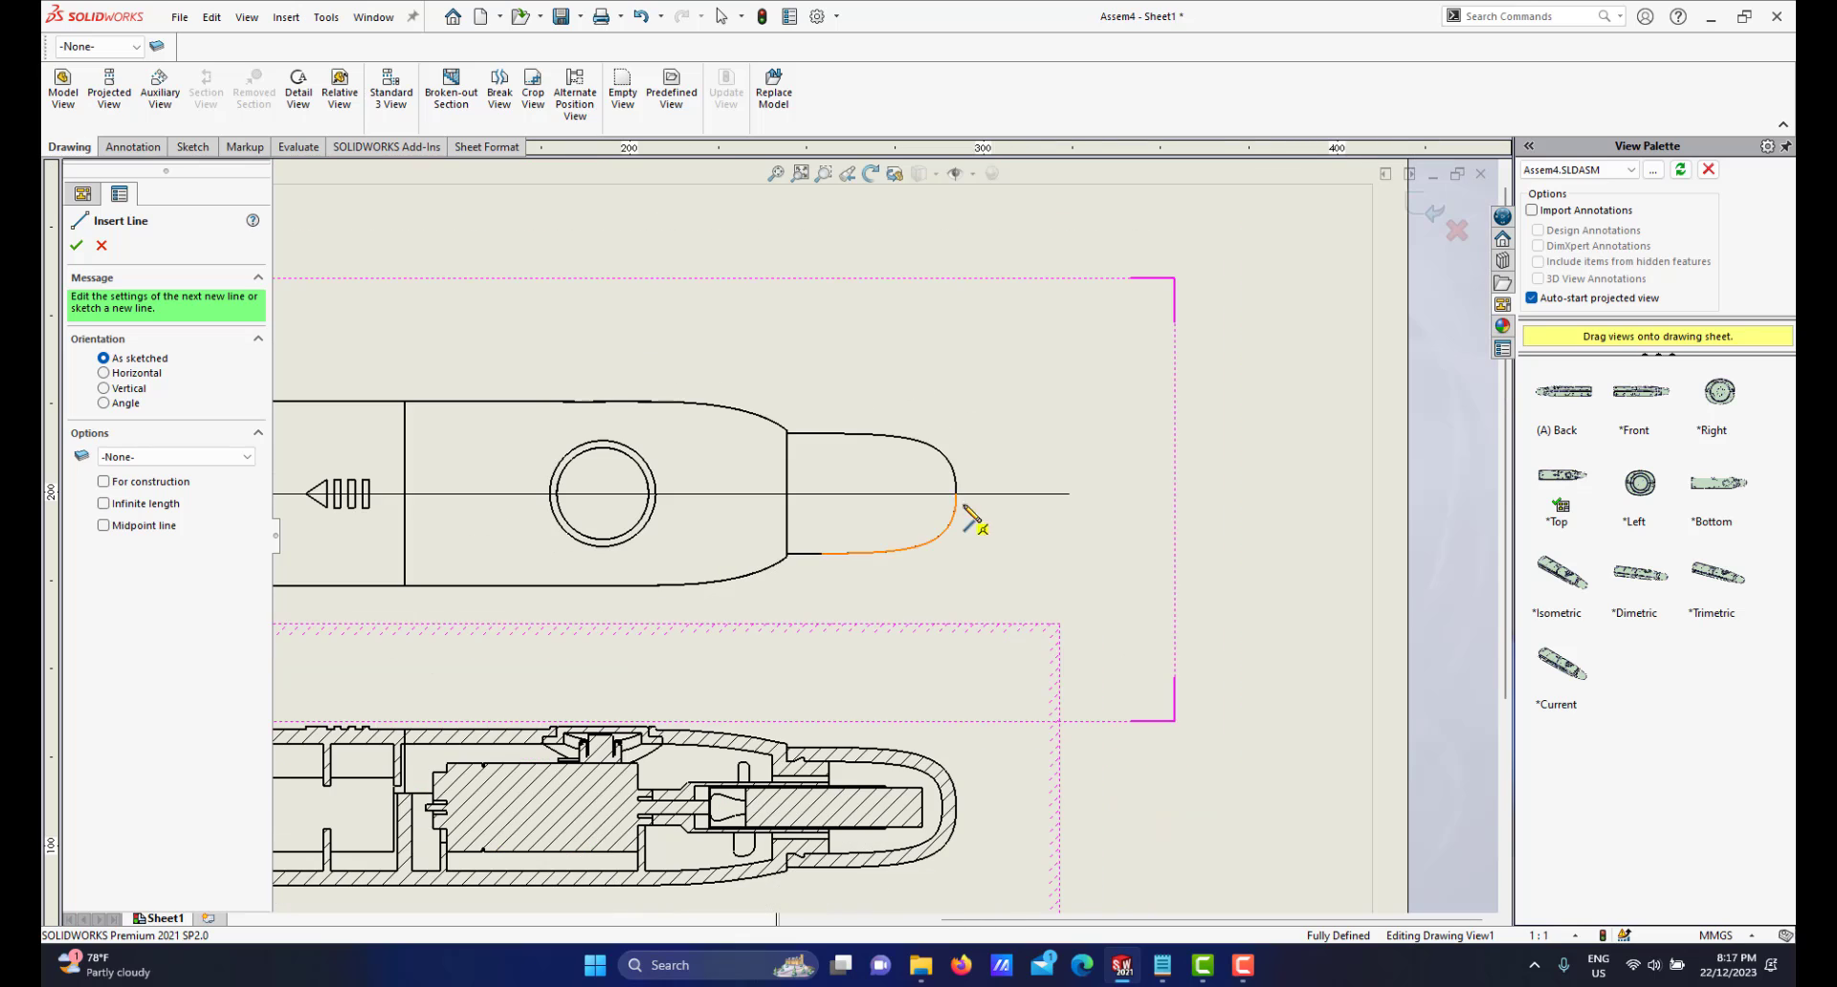
Shorten the cutting line sketch at the eraser's rounded nose so it ends just beyond the tip
scroll(1064, 493, "down", 2)
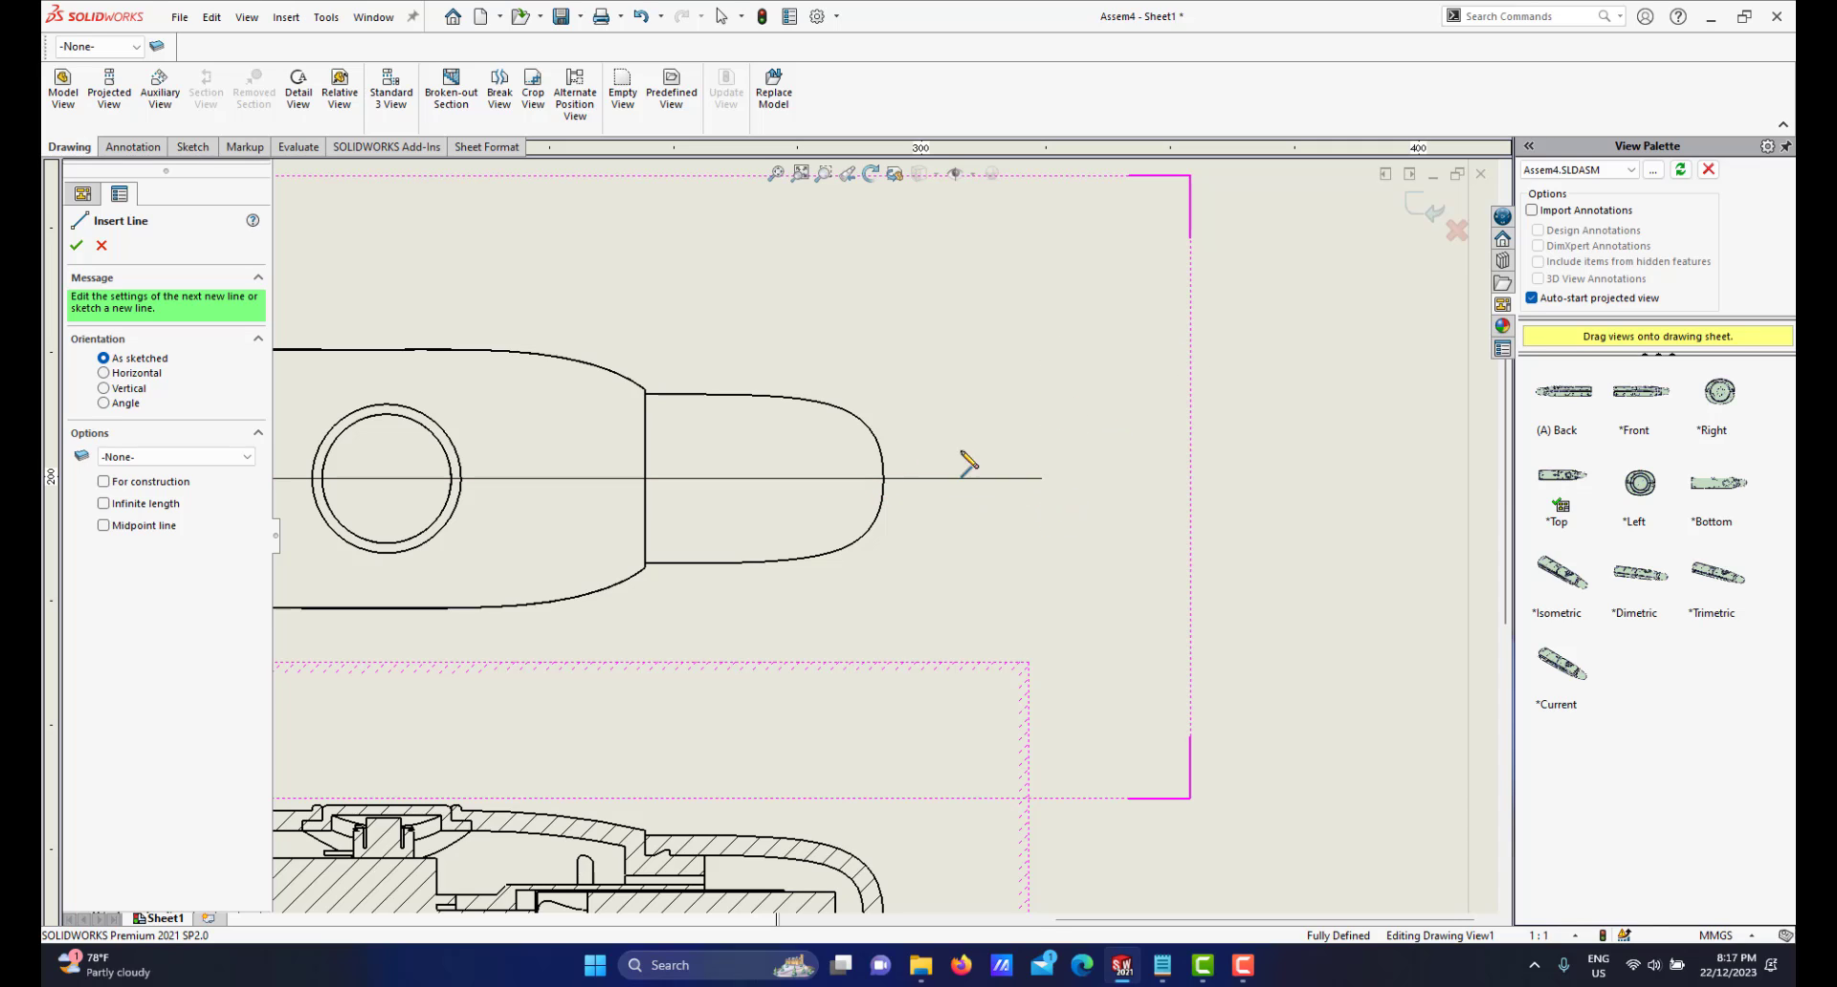
scroll(956, 499, "up", 1)
scroll(950, 486, "down", 2)
right_click(1111, 462)
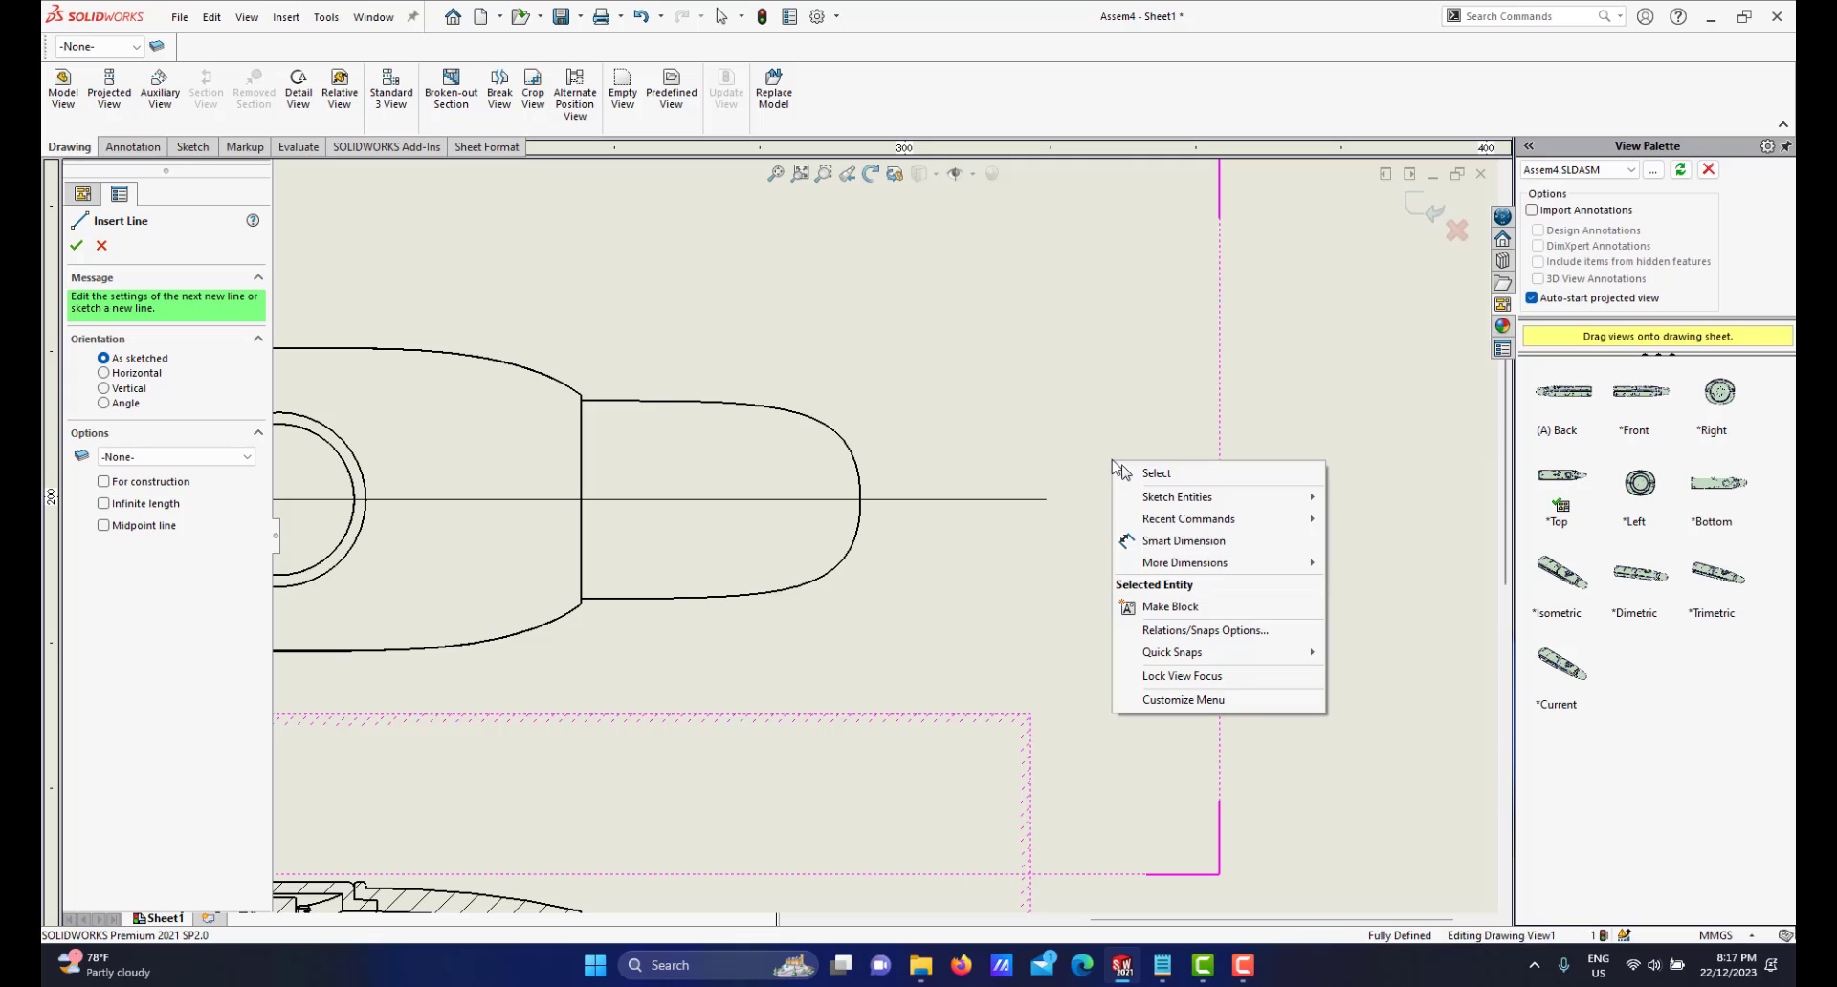
left_click(1151, 474)
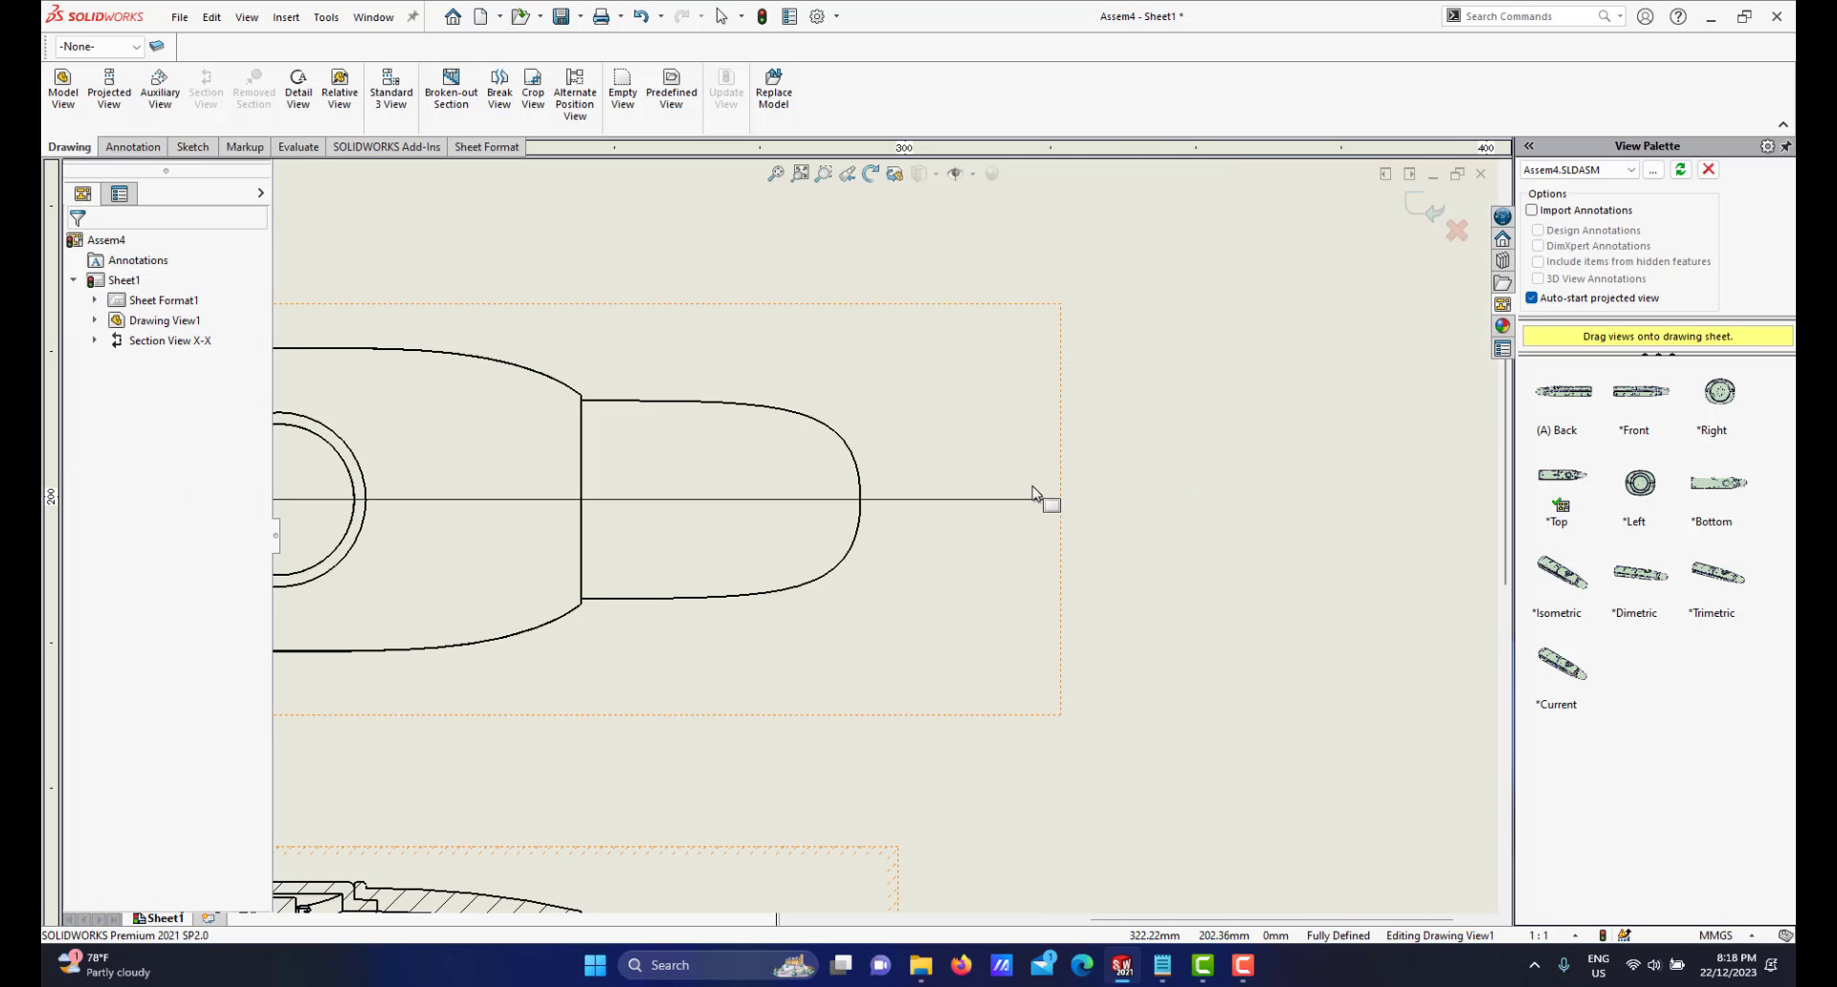
left_click_drag(1046, 499, 927, 498)
Shorten the cutting line at the eraser's flat rear end to just outside the outline and exit the sketch
scroll(890, 550, "up", 2)
scroll(762, 546, "up", 4)
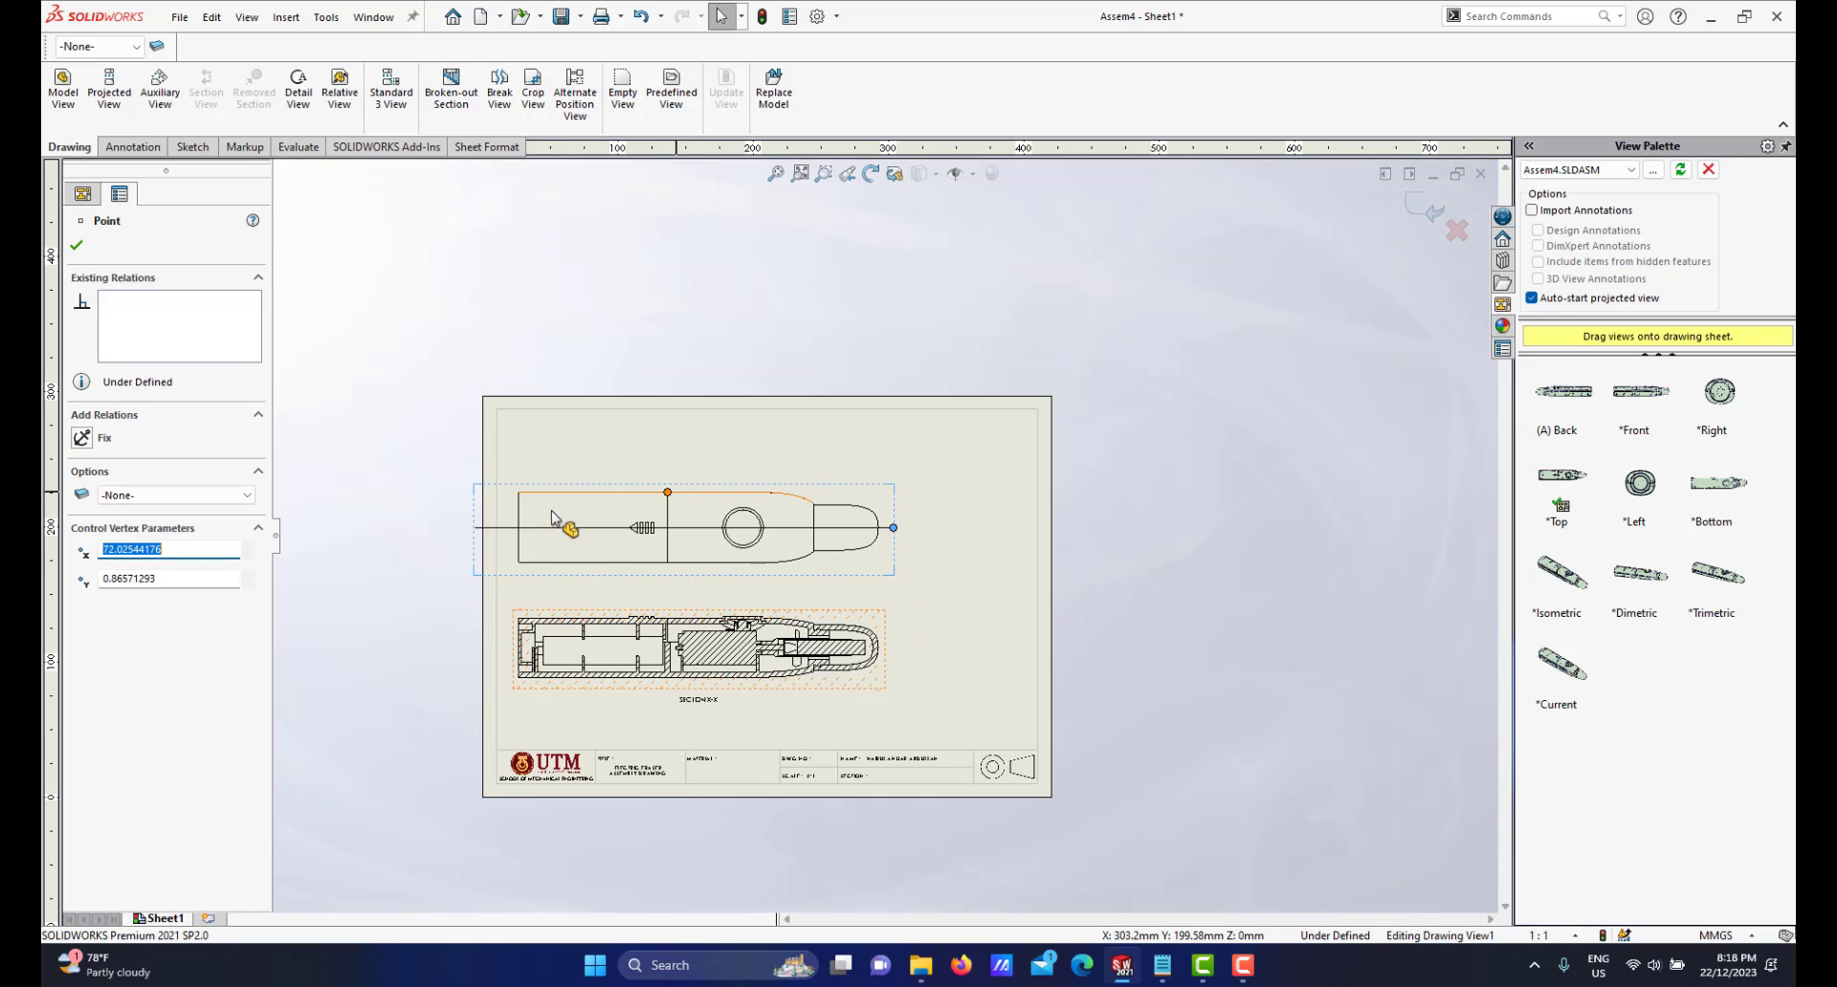
scroll(574, 555, "down", 5)
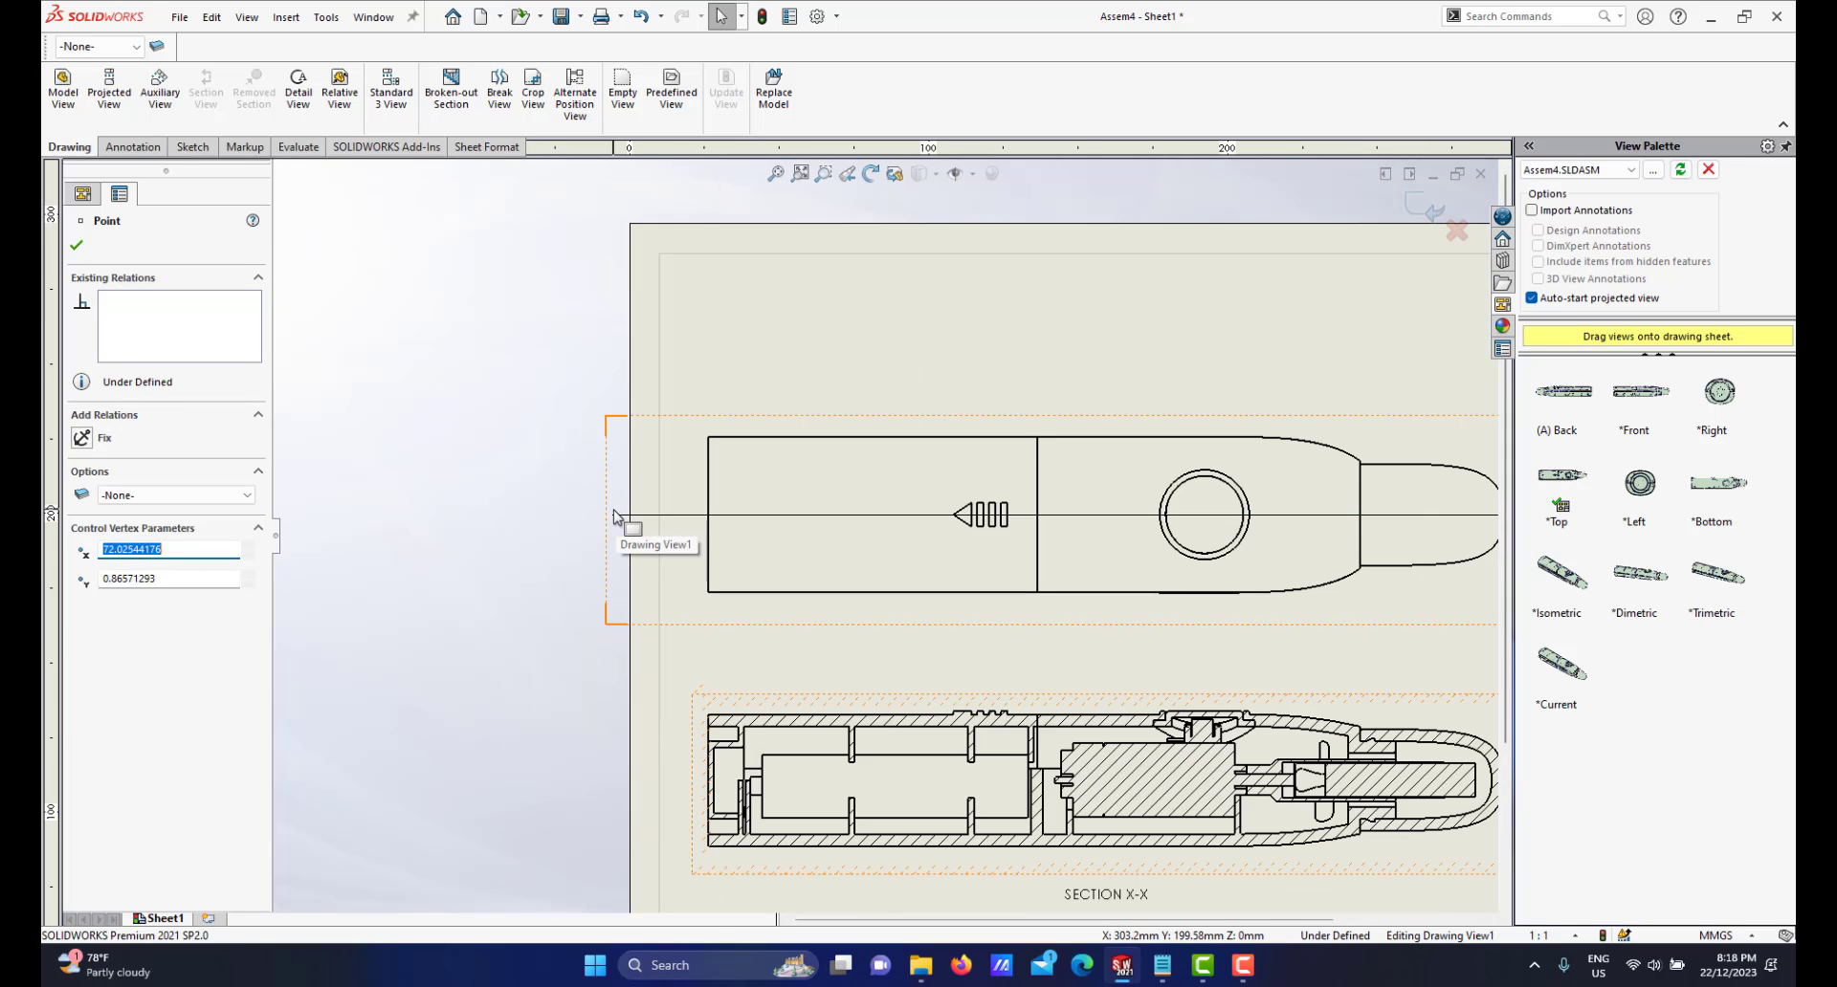
left_click_drag(612, 515, 675, 532)
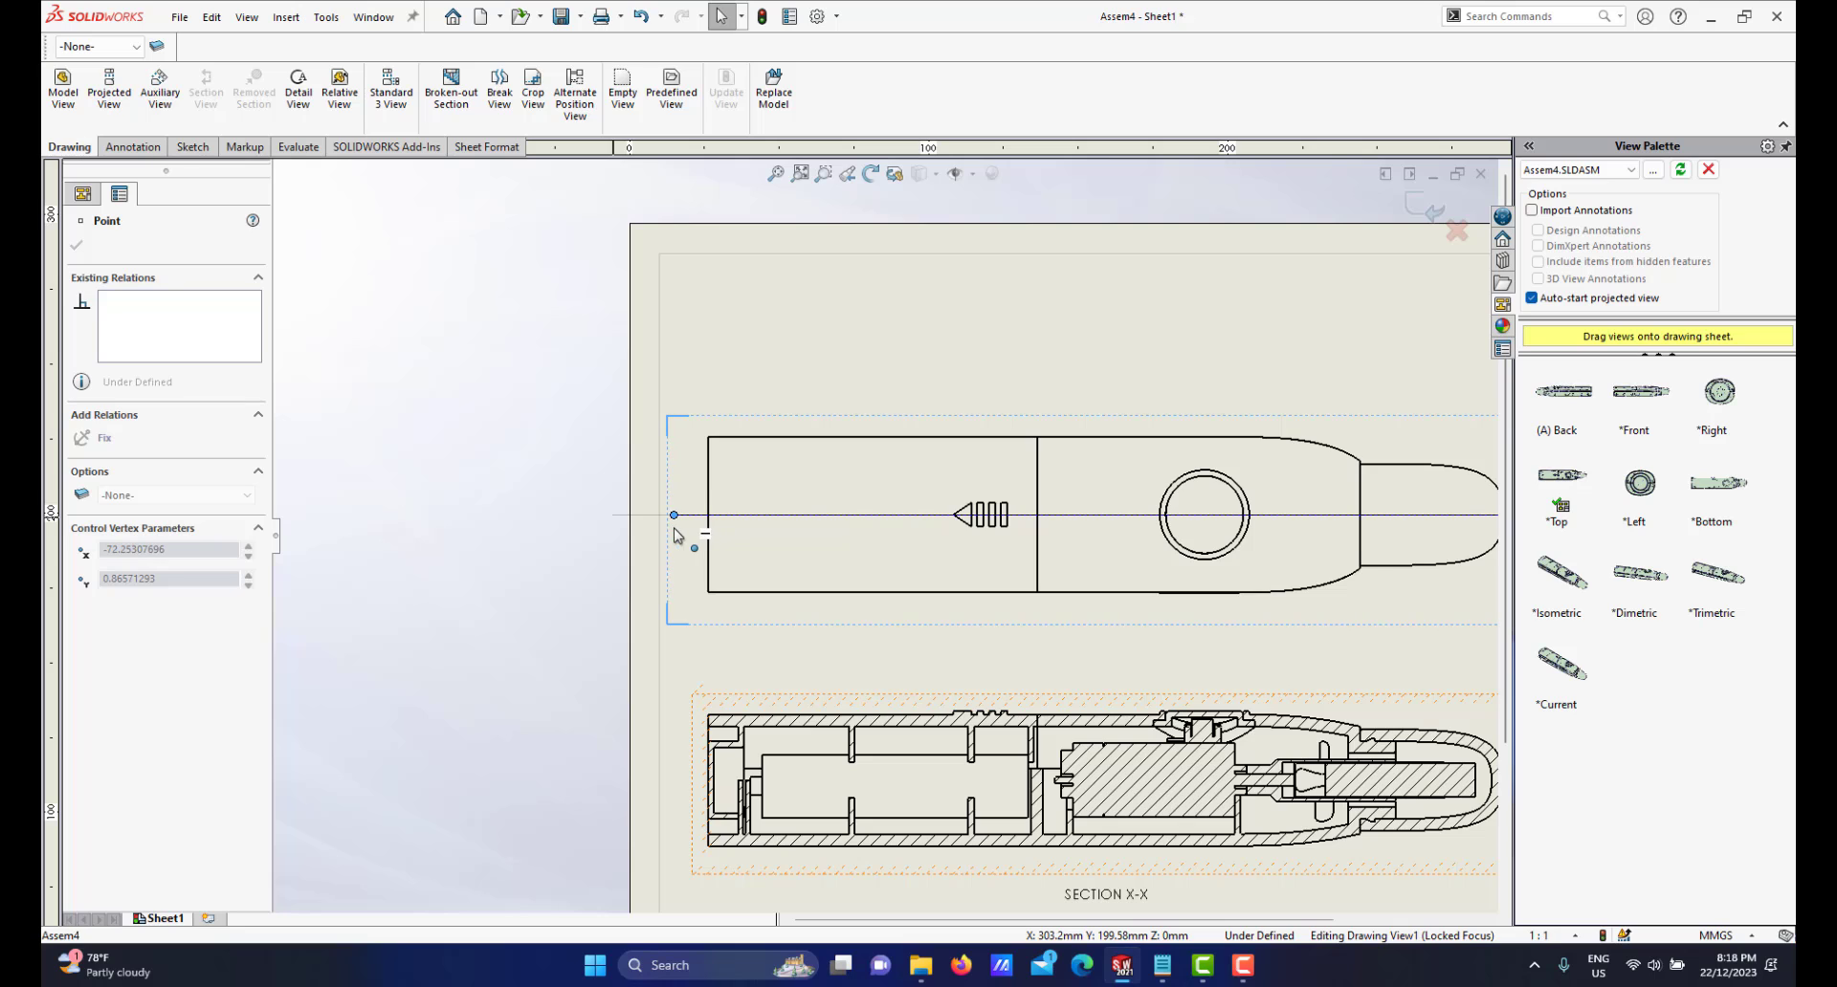
scroll(1058, 479, "up", 3)
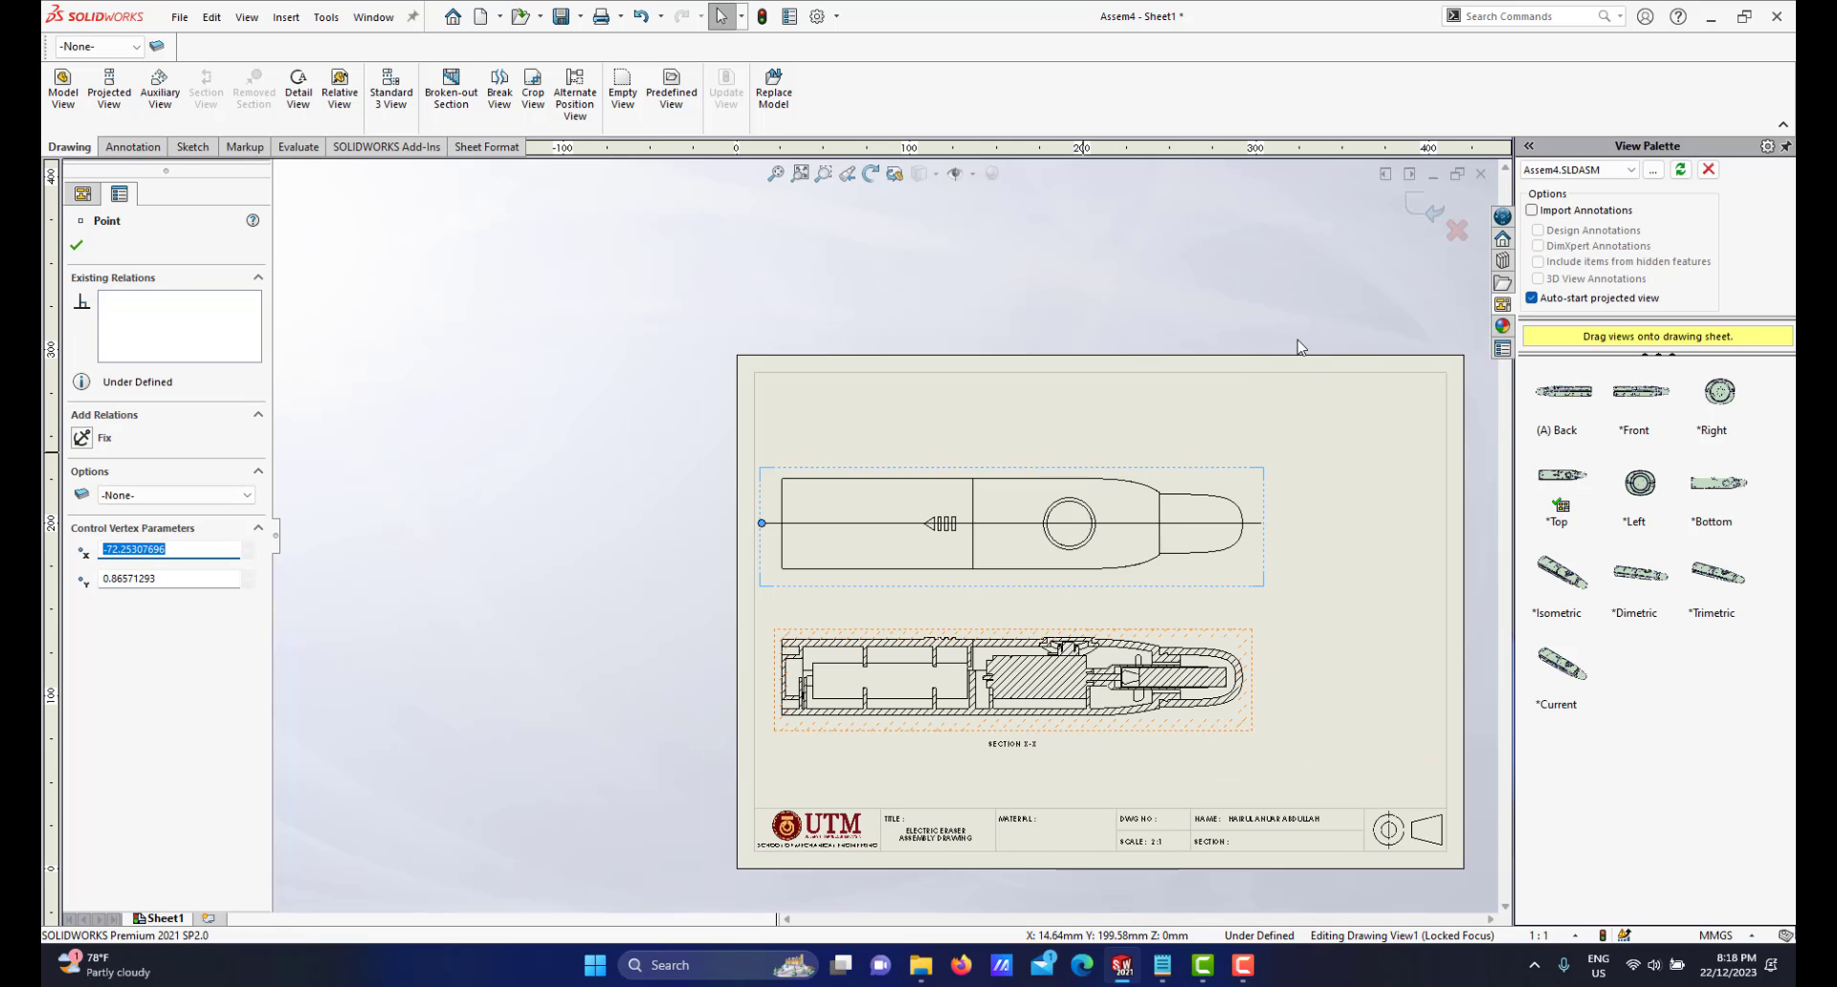
left_click(1426, 217)
Move the top view slightly right and down and the section view lower, placing both closer to the title block
scroll(1205, 602, "down", 1)
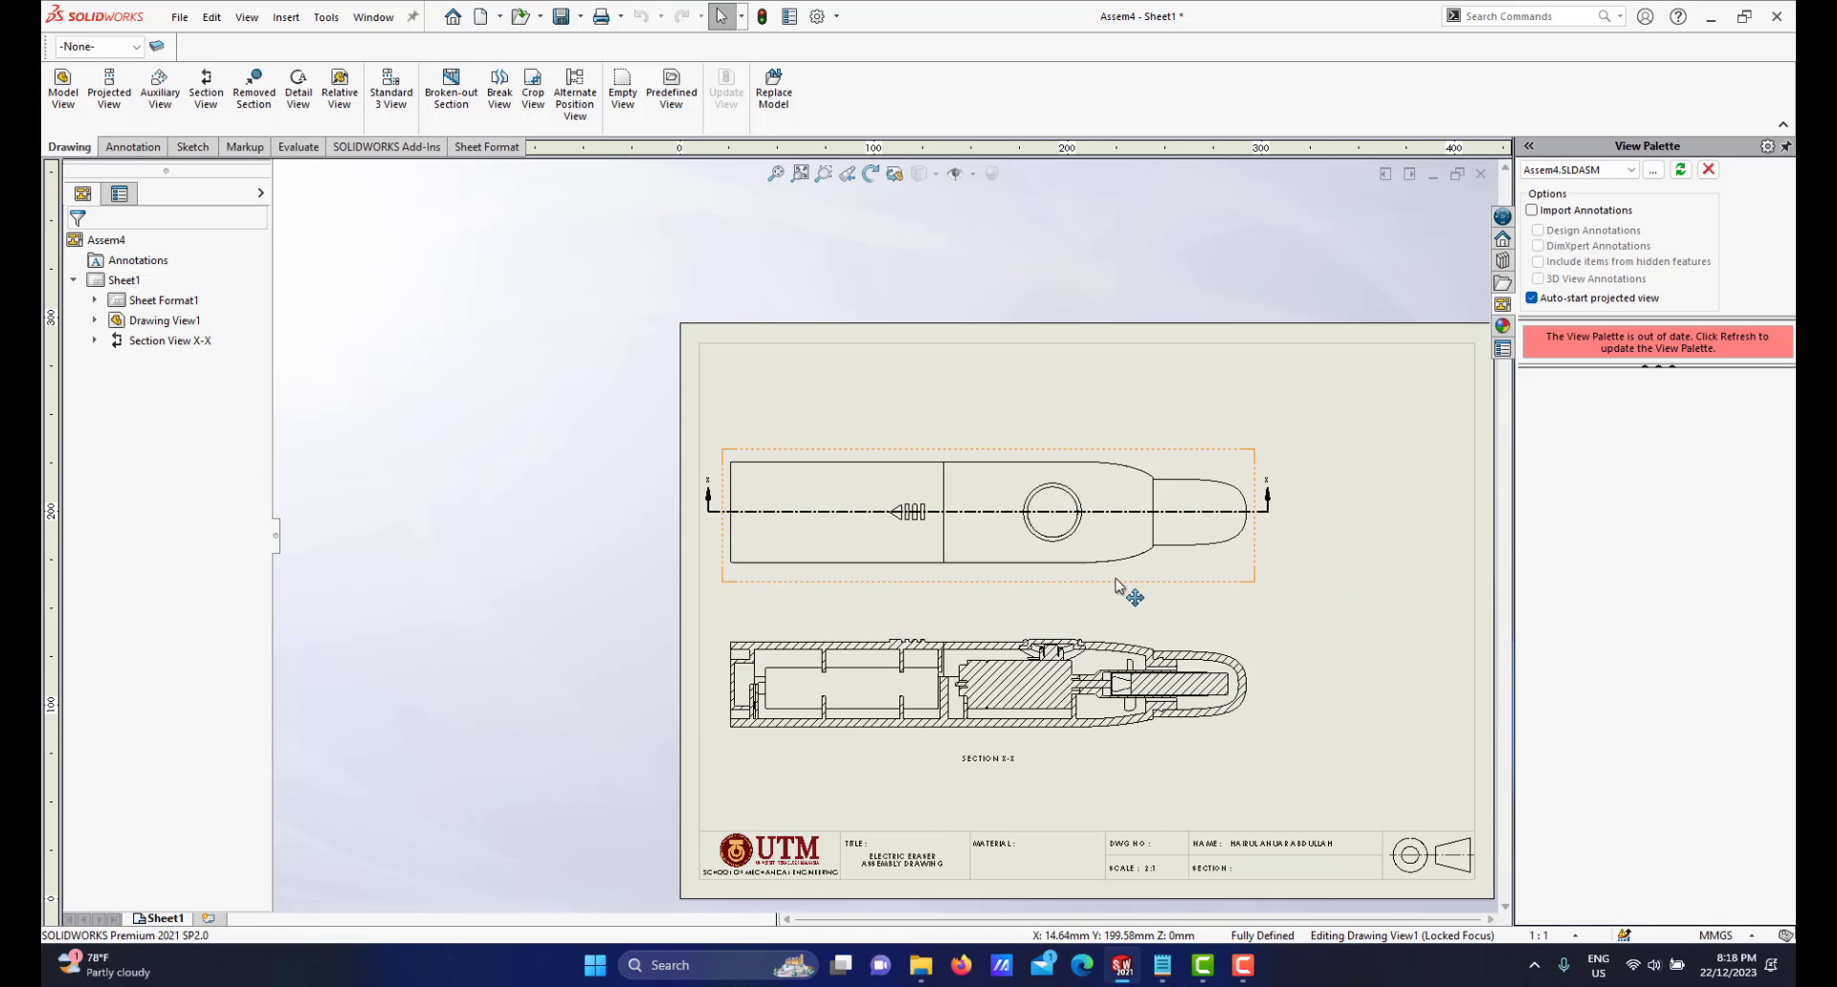
scroll(1172, 536, "down", 1)
scroll(1196, 521, "down", 1)
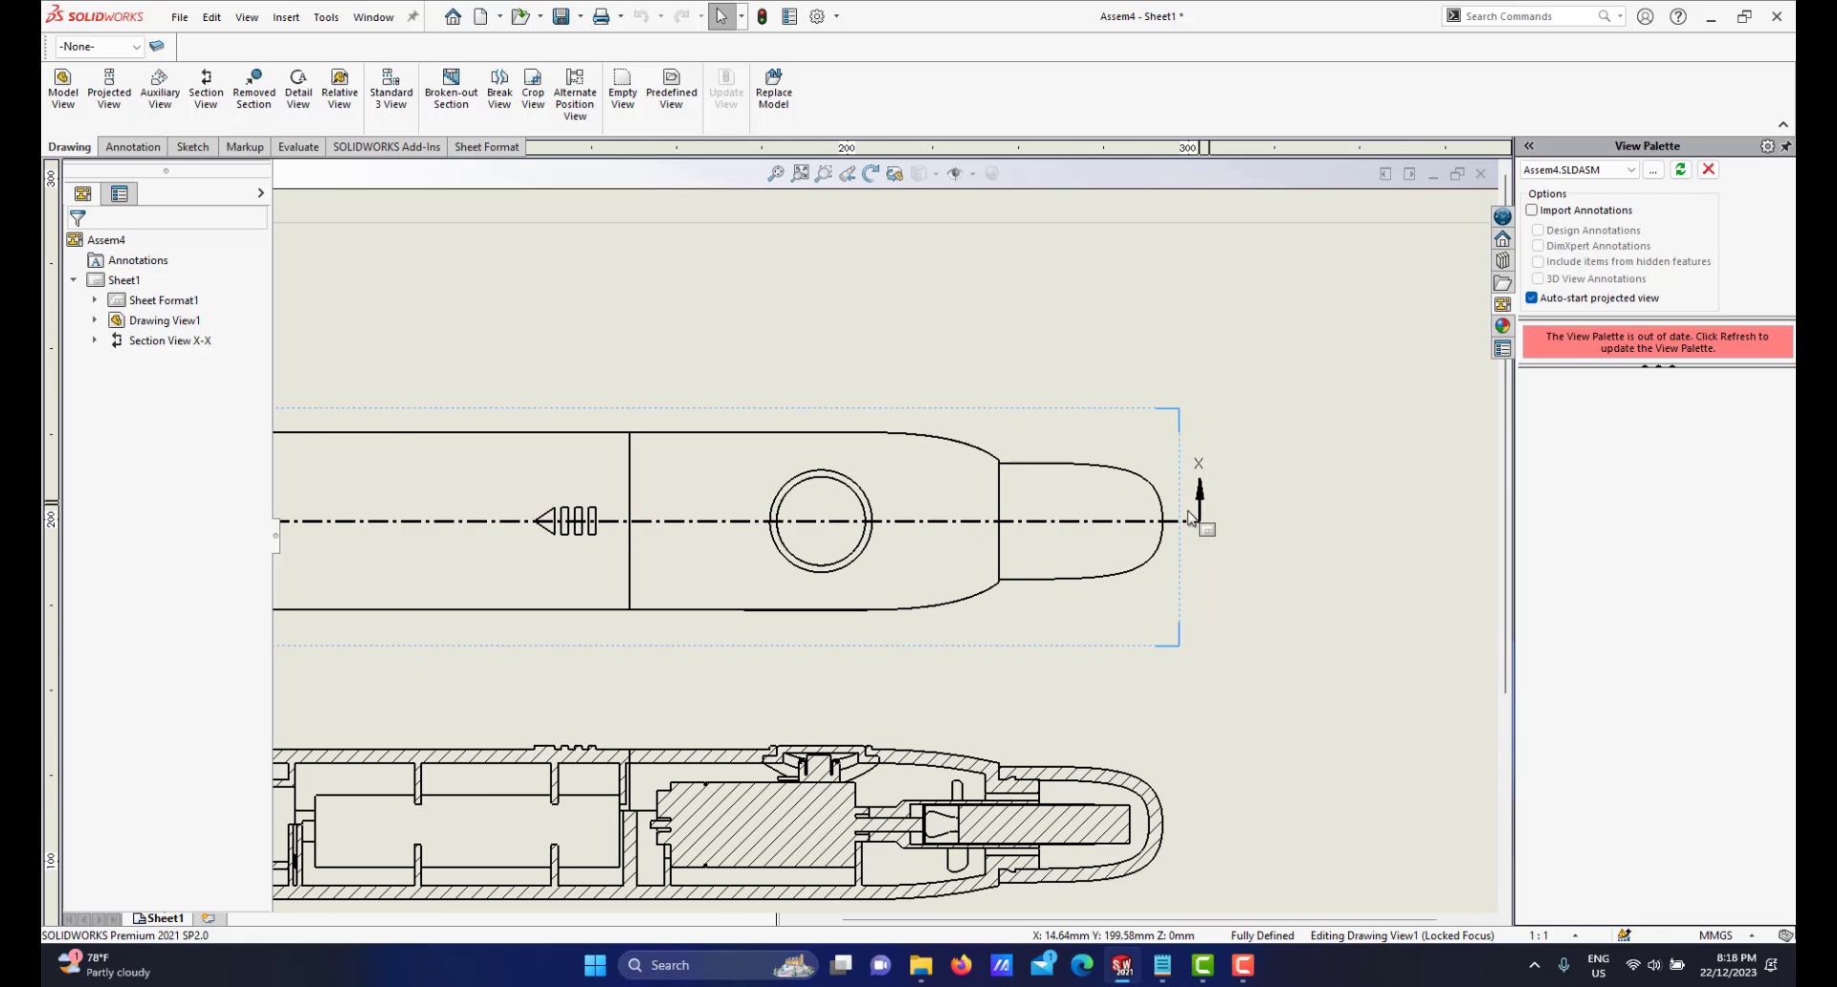
scroll(1190, 518, "up", 3)
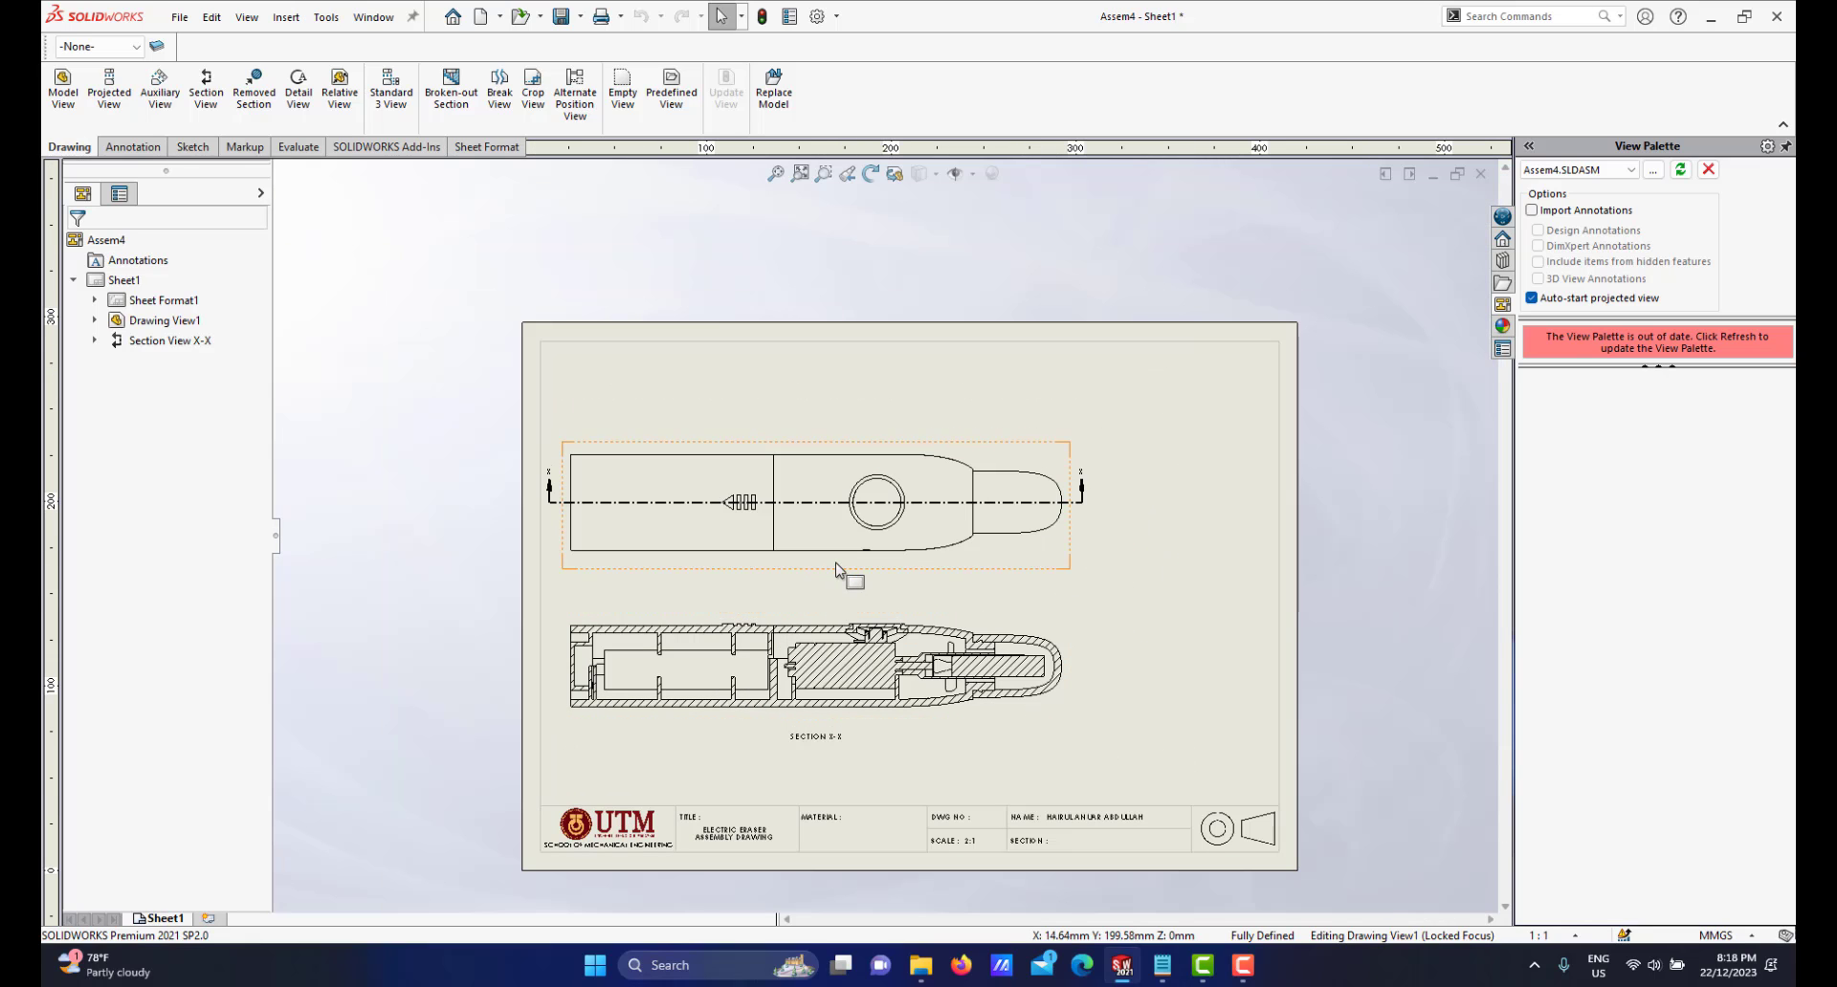
left_click_drag(839, 574, 859, 617)
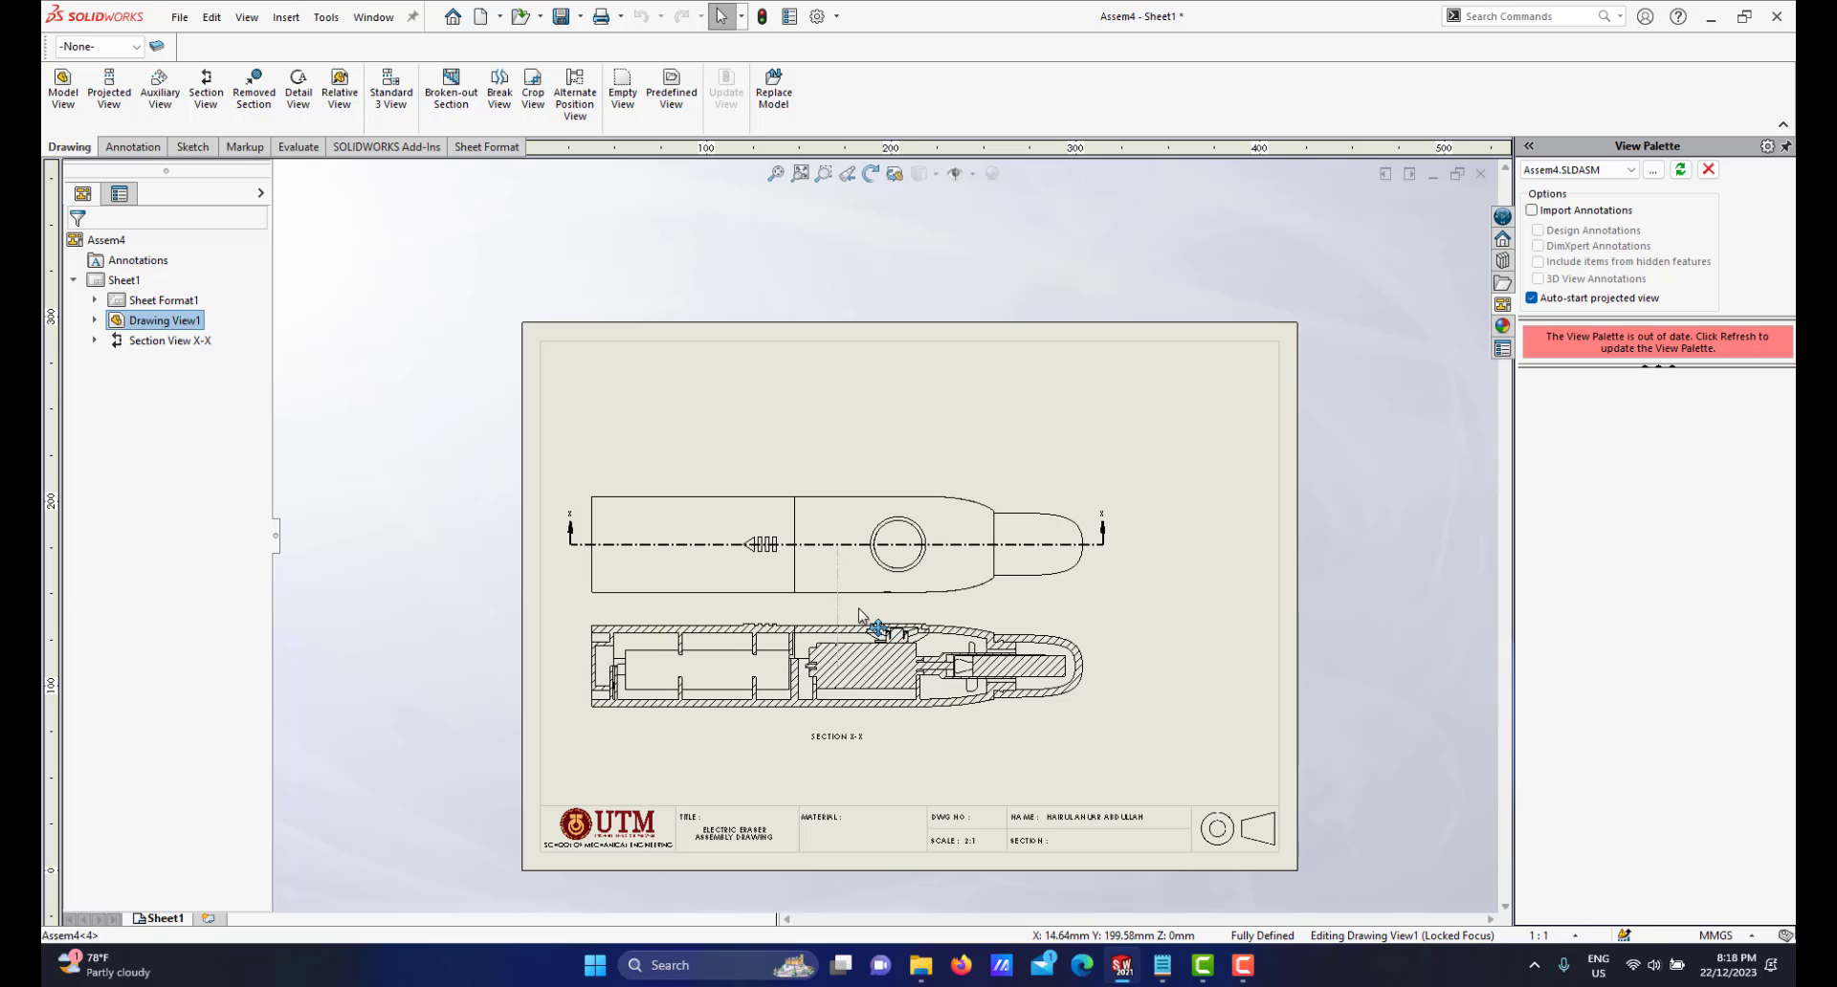
left_click_drag(783, 729, 784, 765)
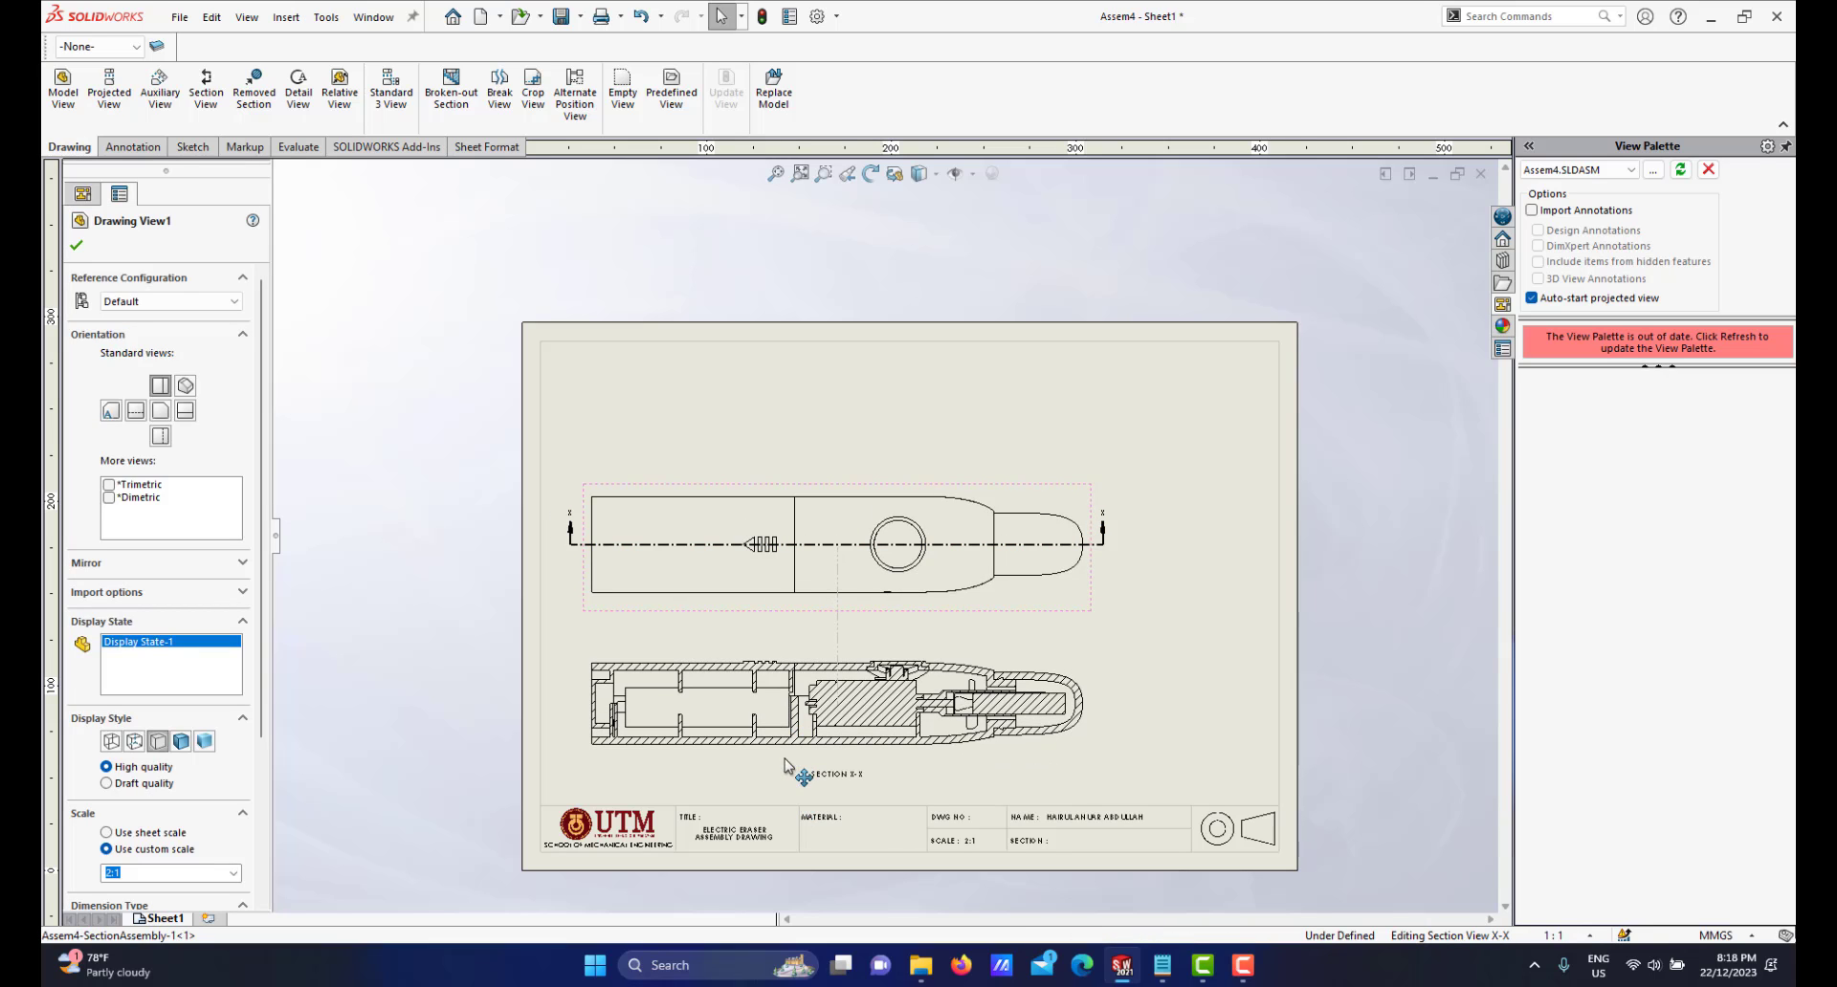
left_click_drag(799, 618, 791, 656)
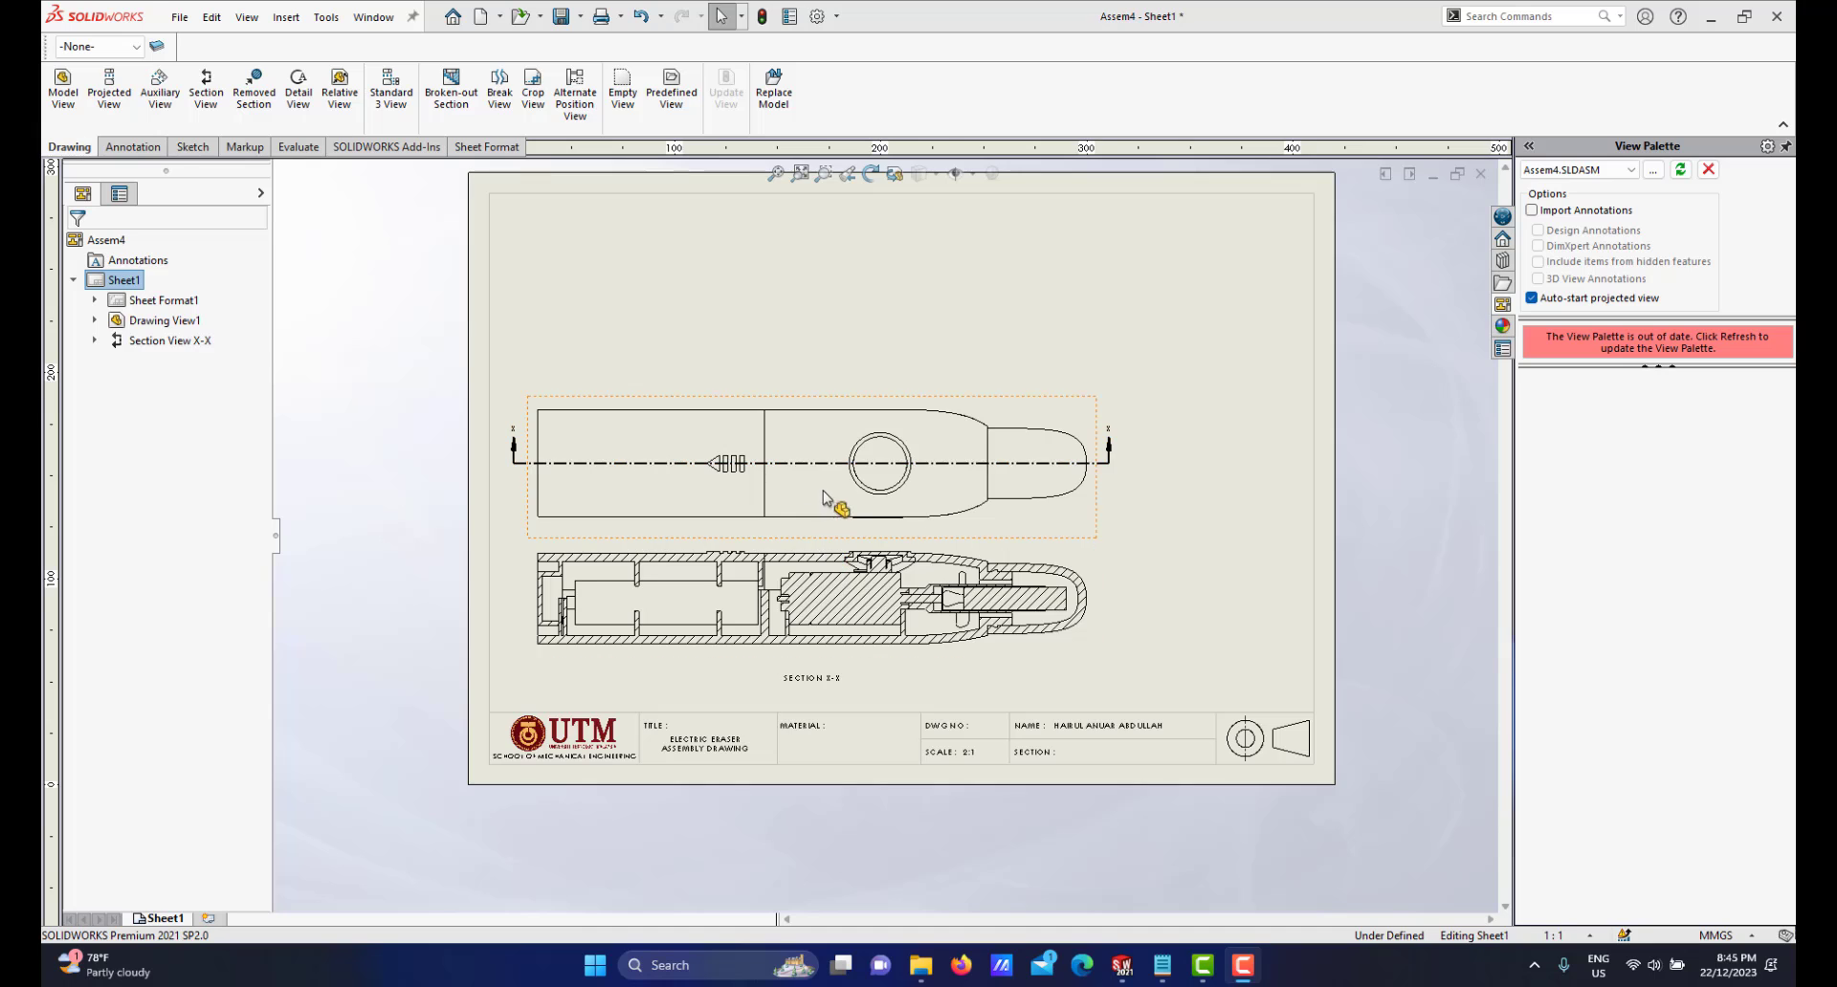
Examine the internal parts and hatching in section X-X against the top view at different magnifications
scroll(797, 622, "down", 3)
scroll(854, 604, "down", 1)
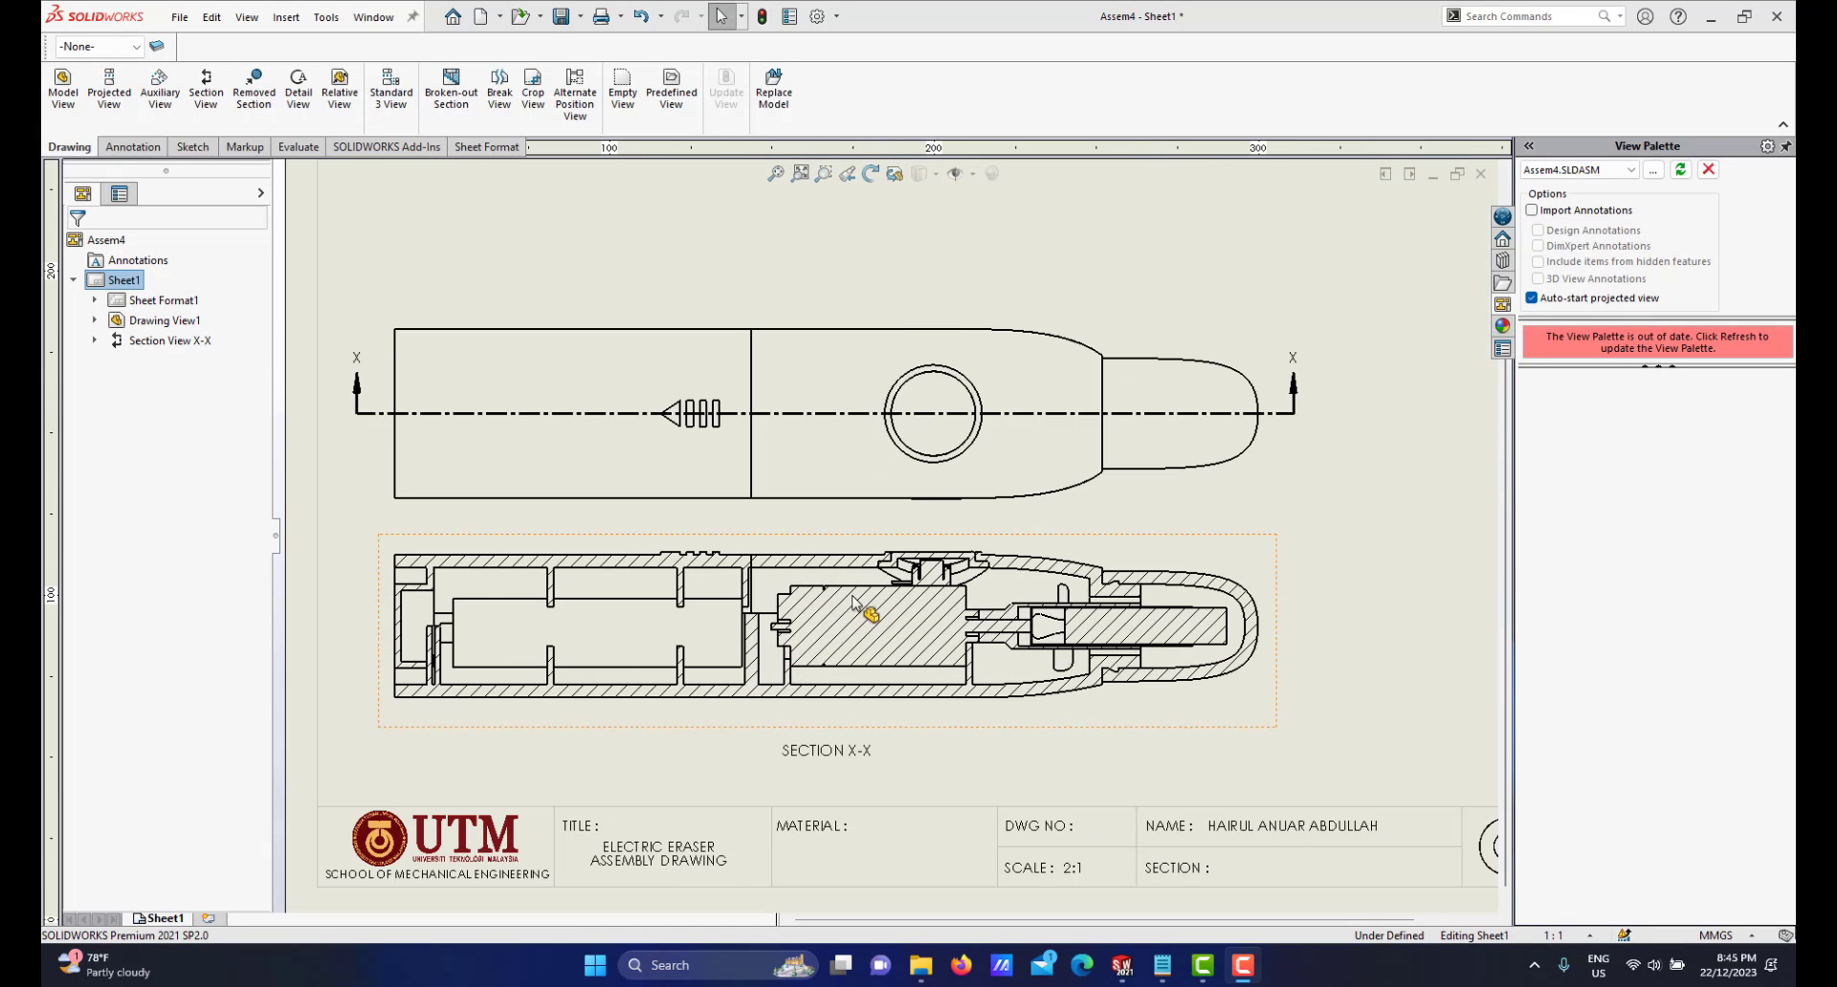
scroll(852, 598, "down", 2)
scroll(866, 574, "up", 3)
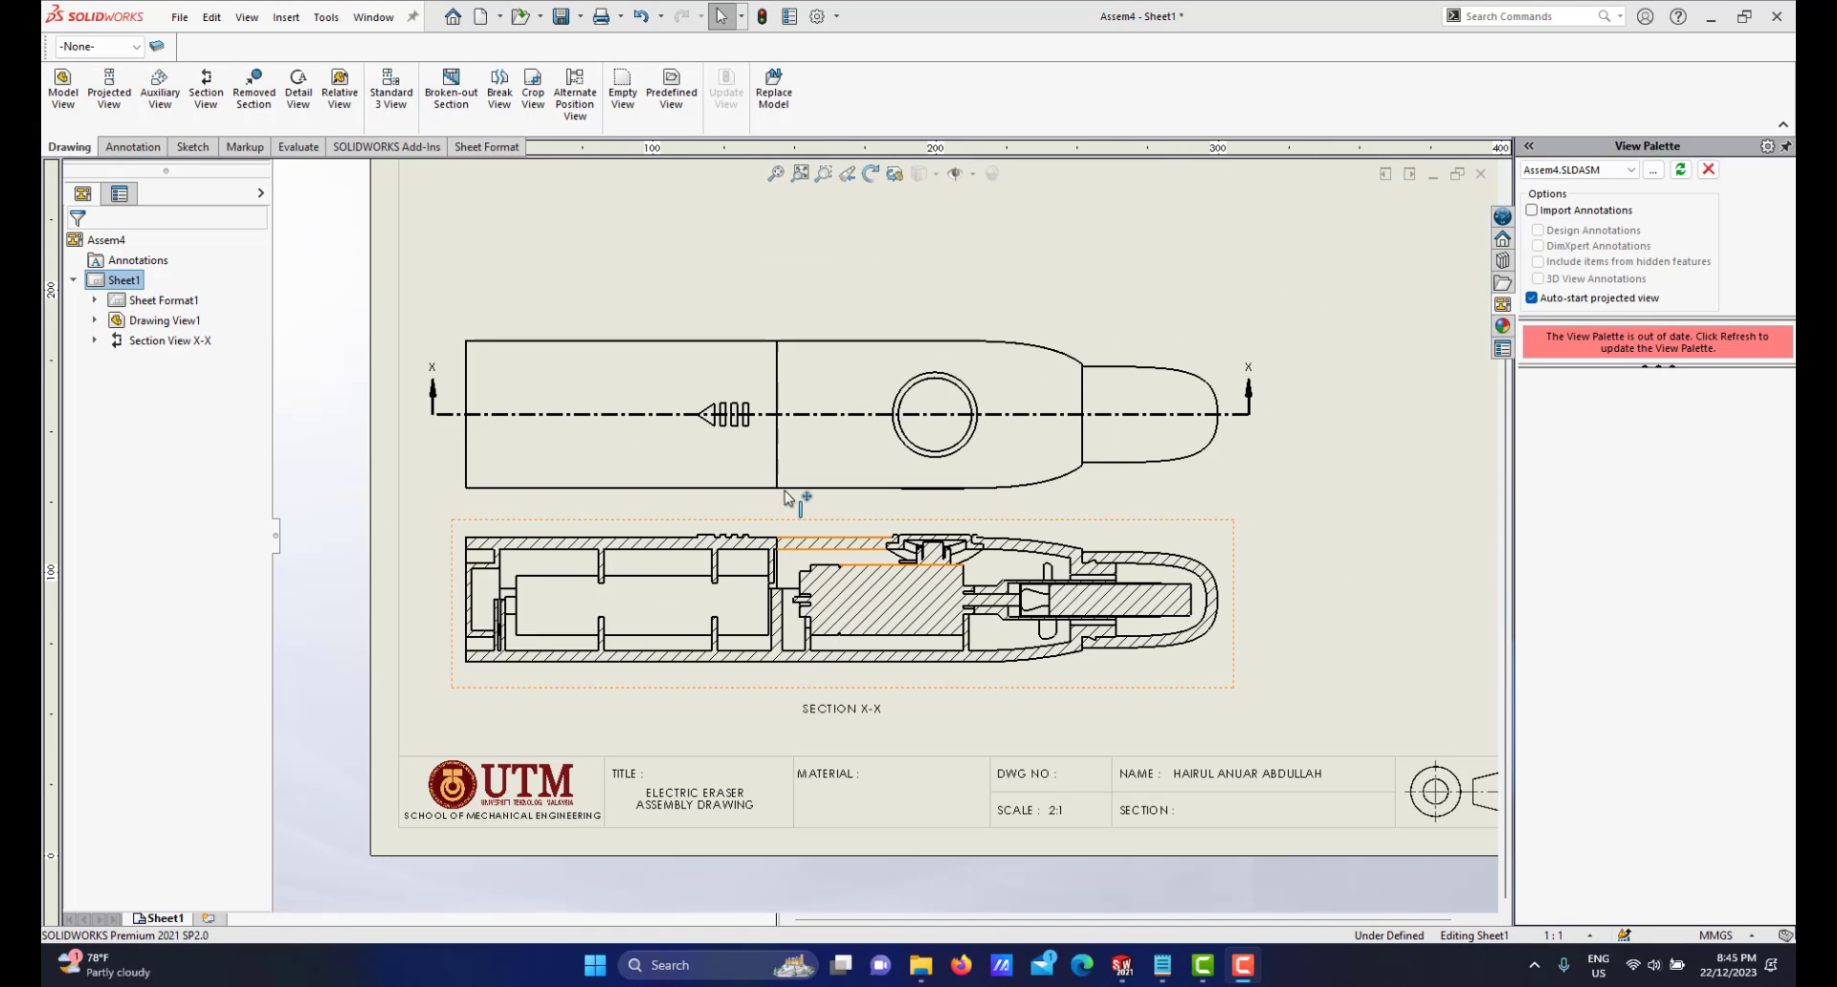
scroll(881, 579, "down", 3)
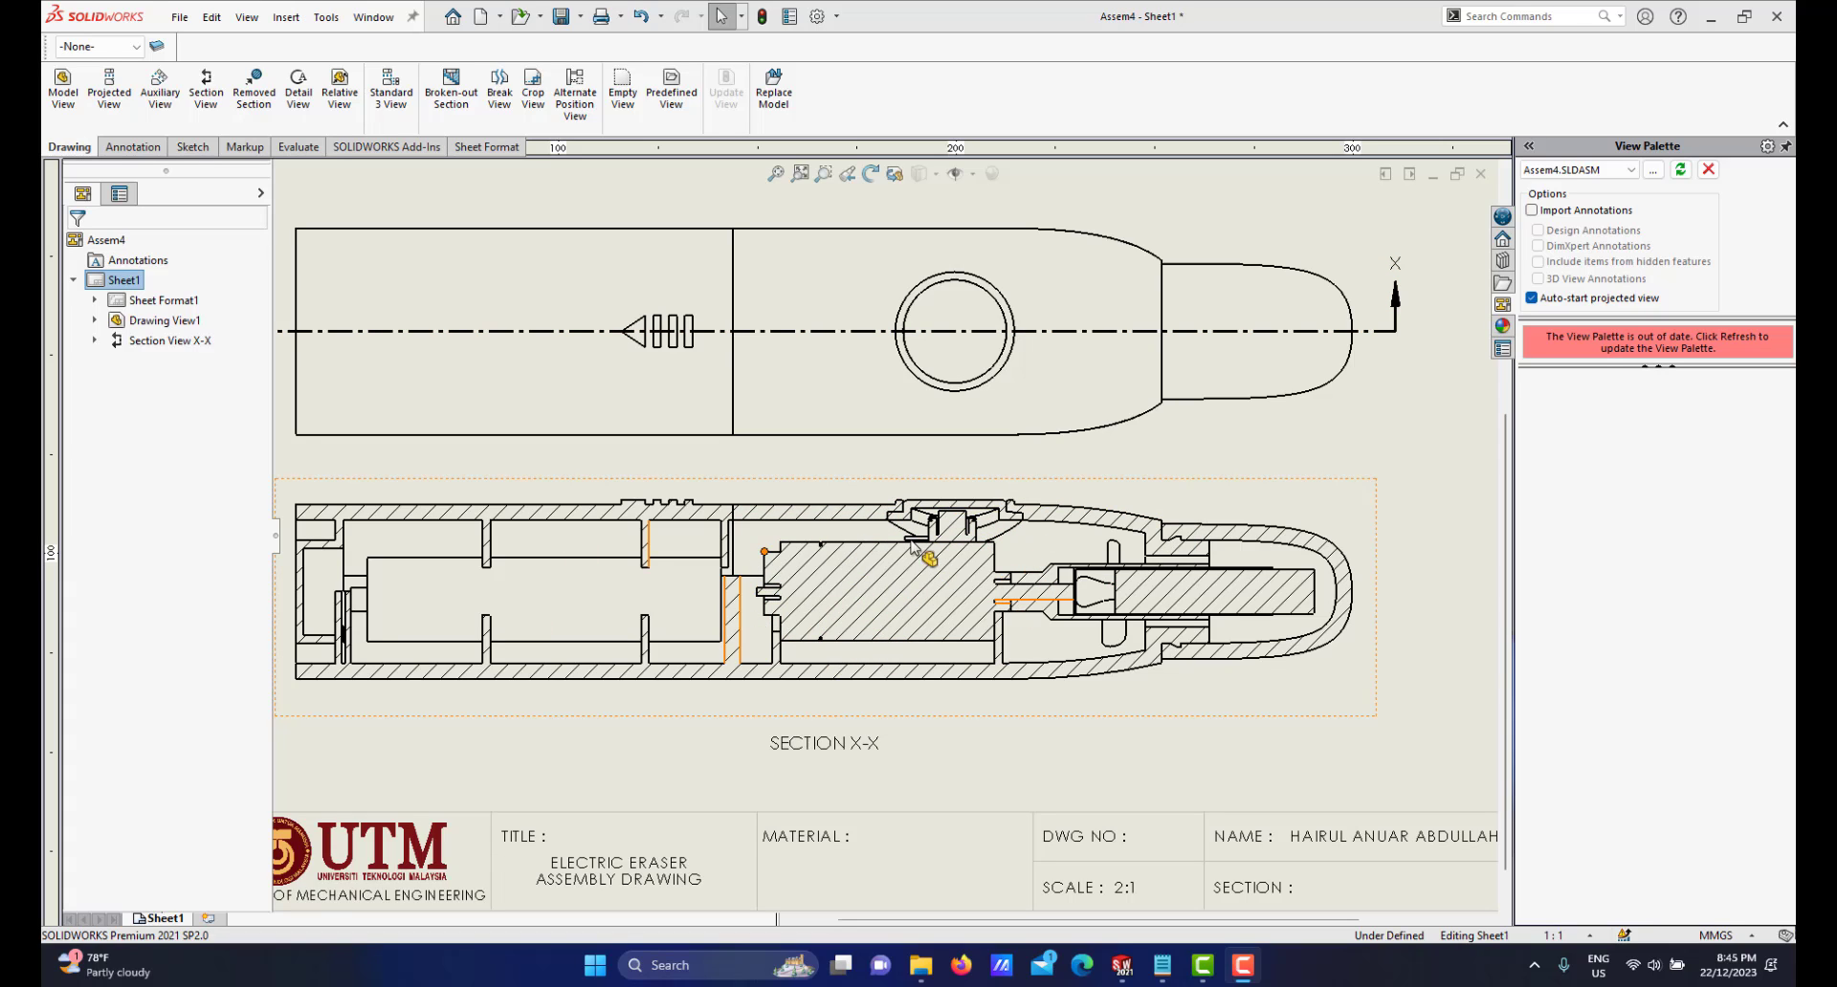
scroll(771, 574, "up", 2)
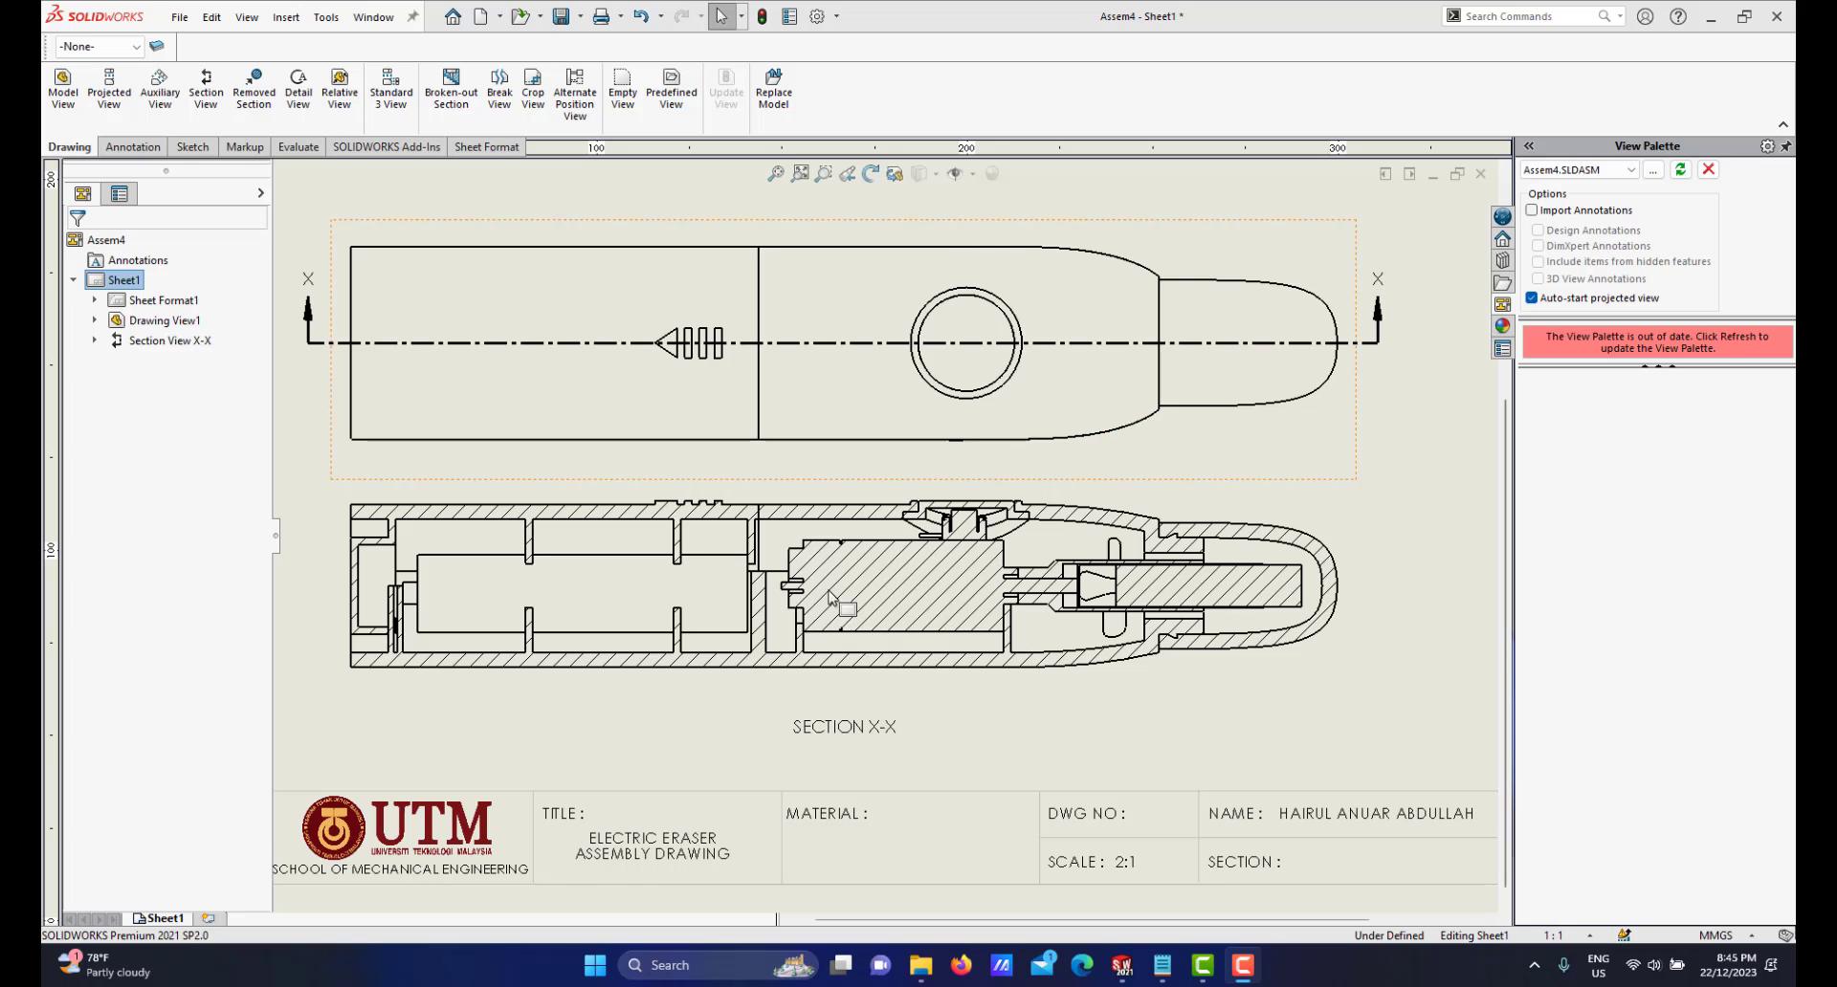
scroll(794, 612, "down", 1)
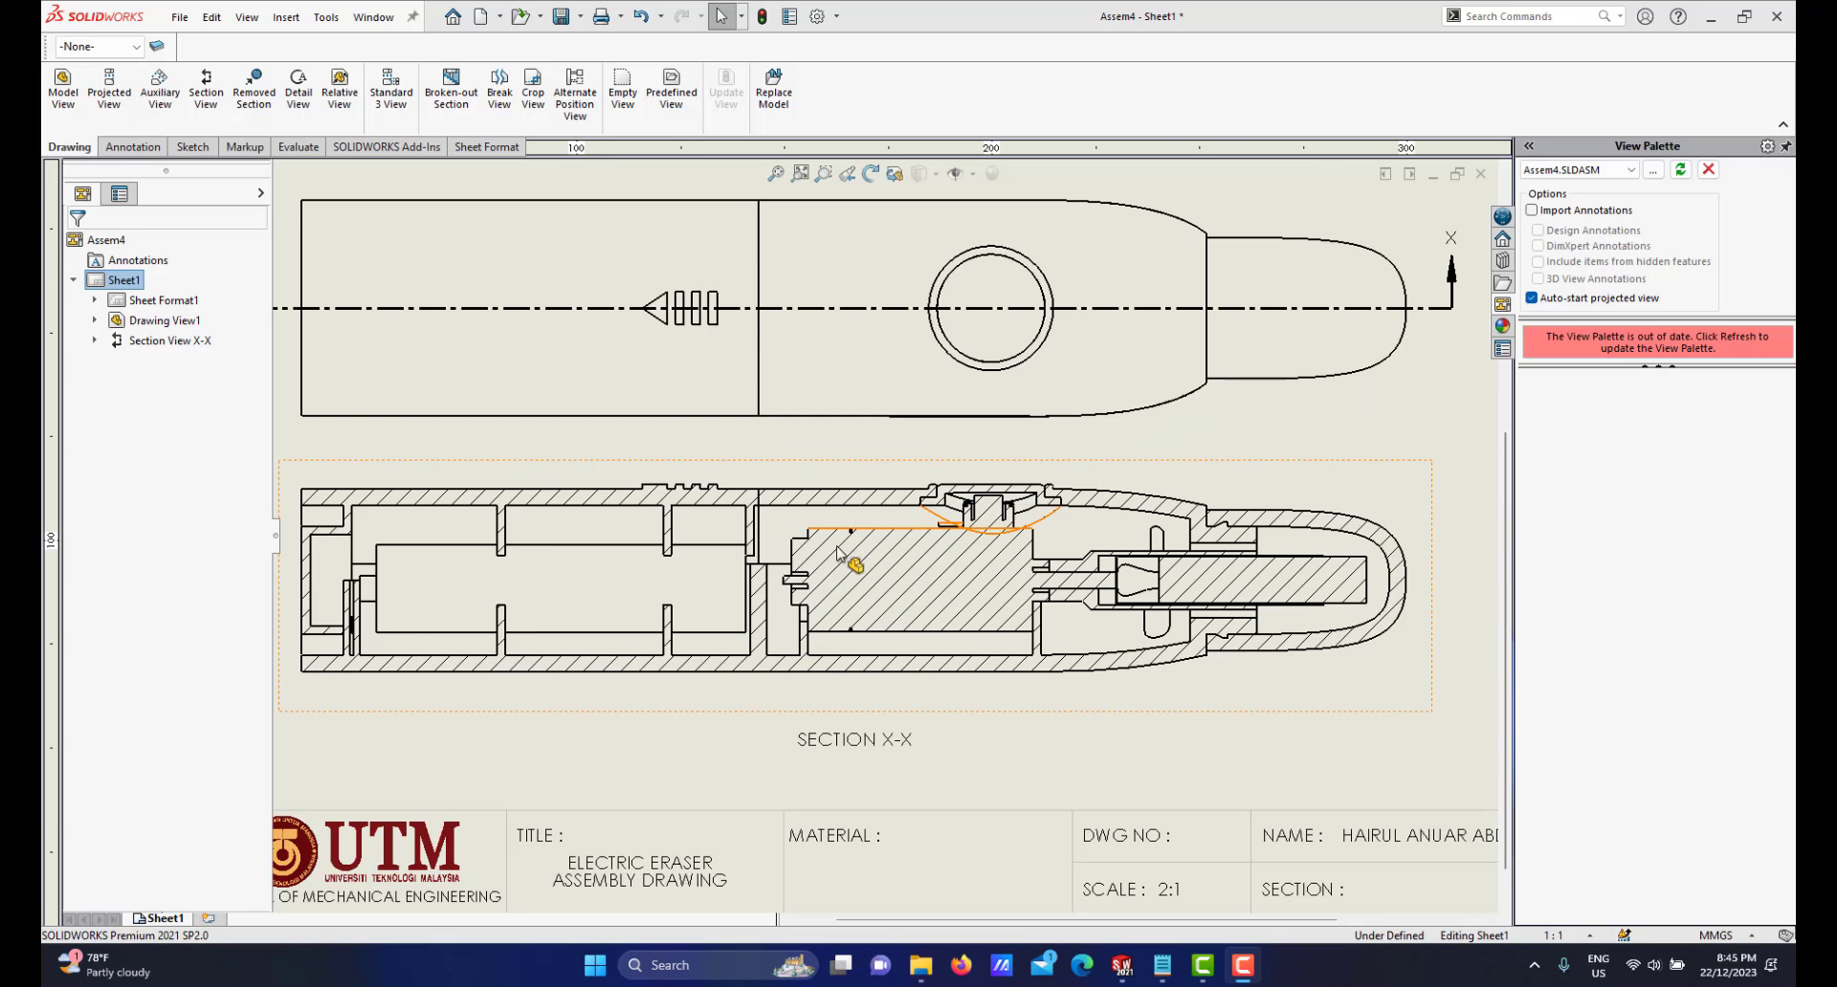
scroll(1330, 555, "down", 1)
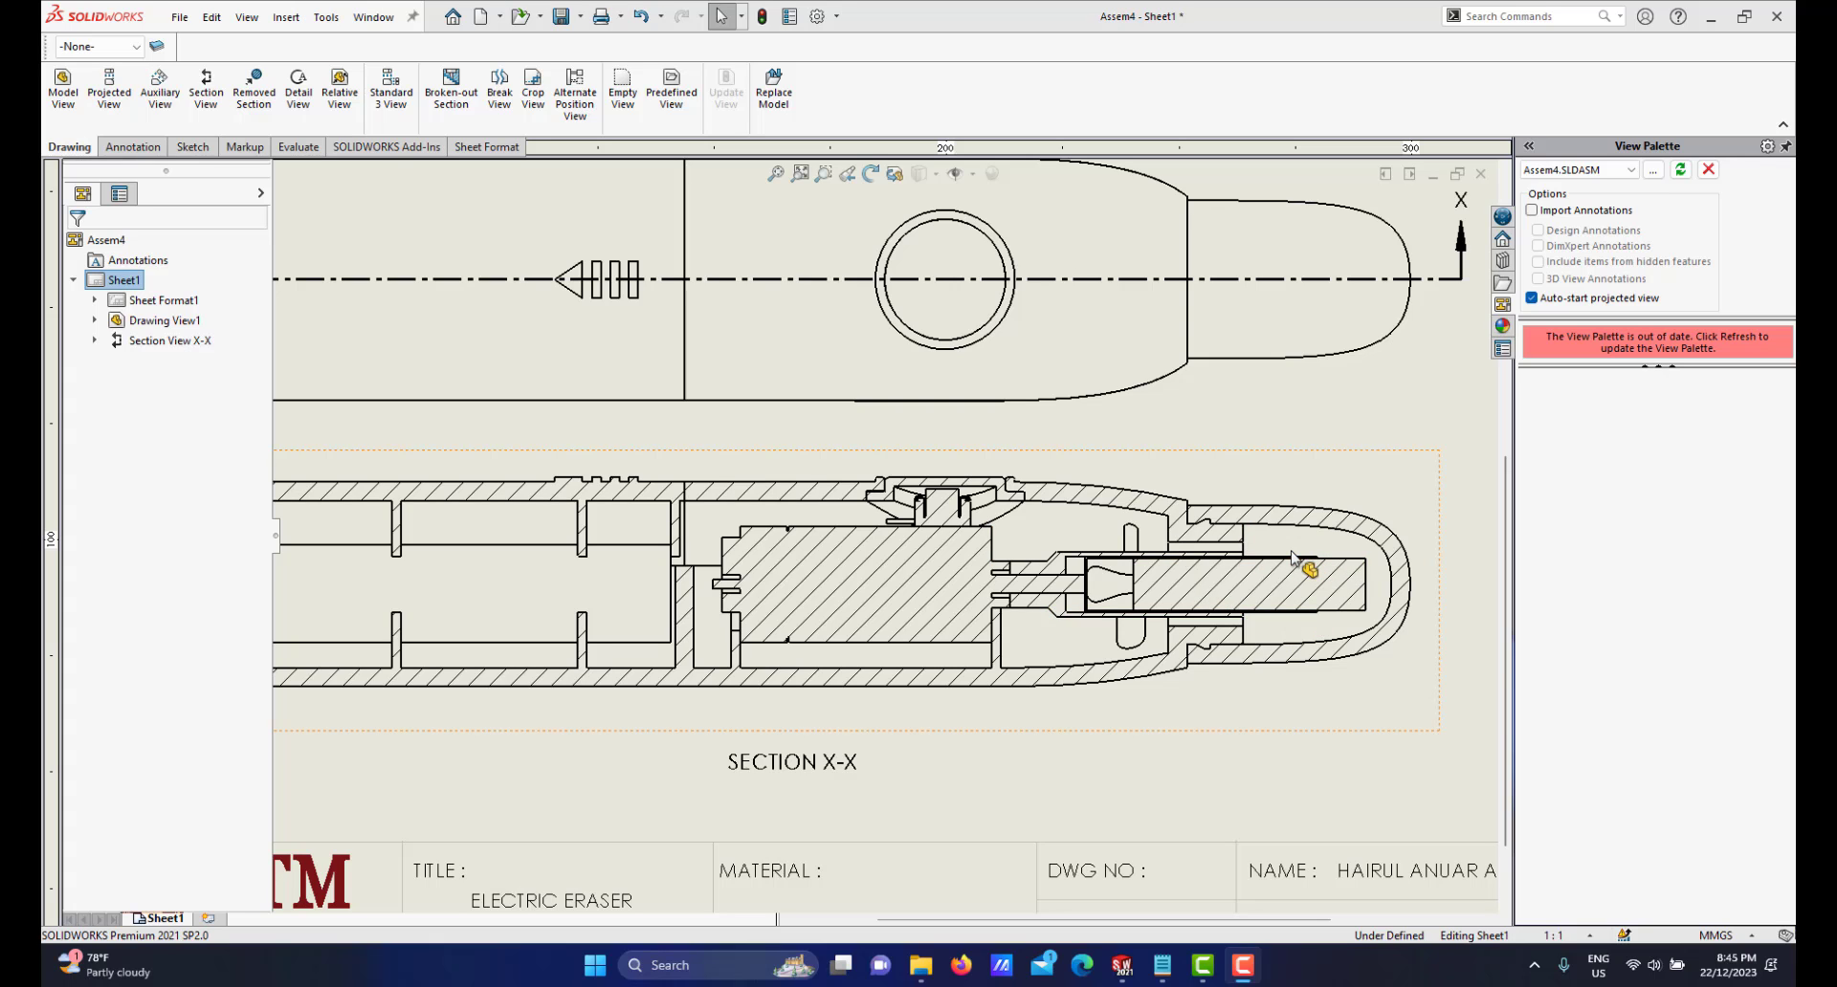
scroll(749, 572, "up", 1)
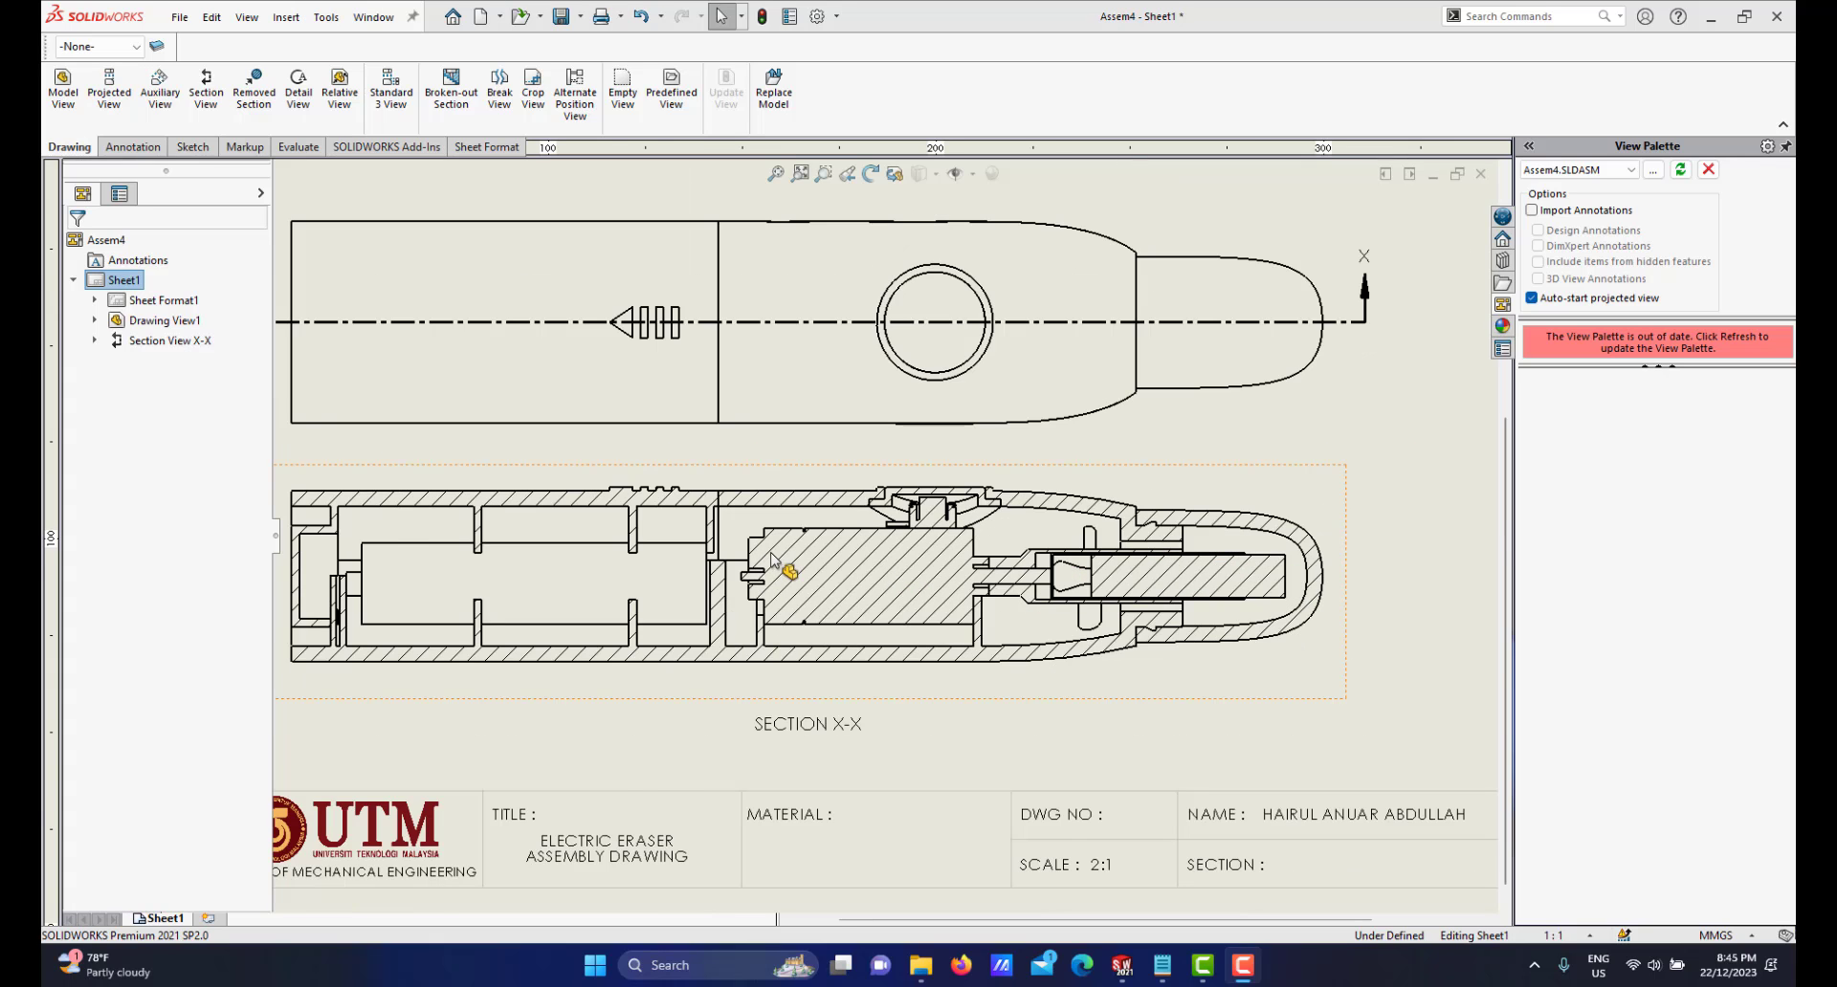
scroll(771, 559, "up", 2)
scroll(875, 547, "down", 1)
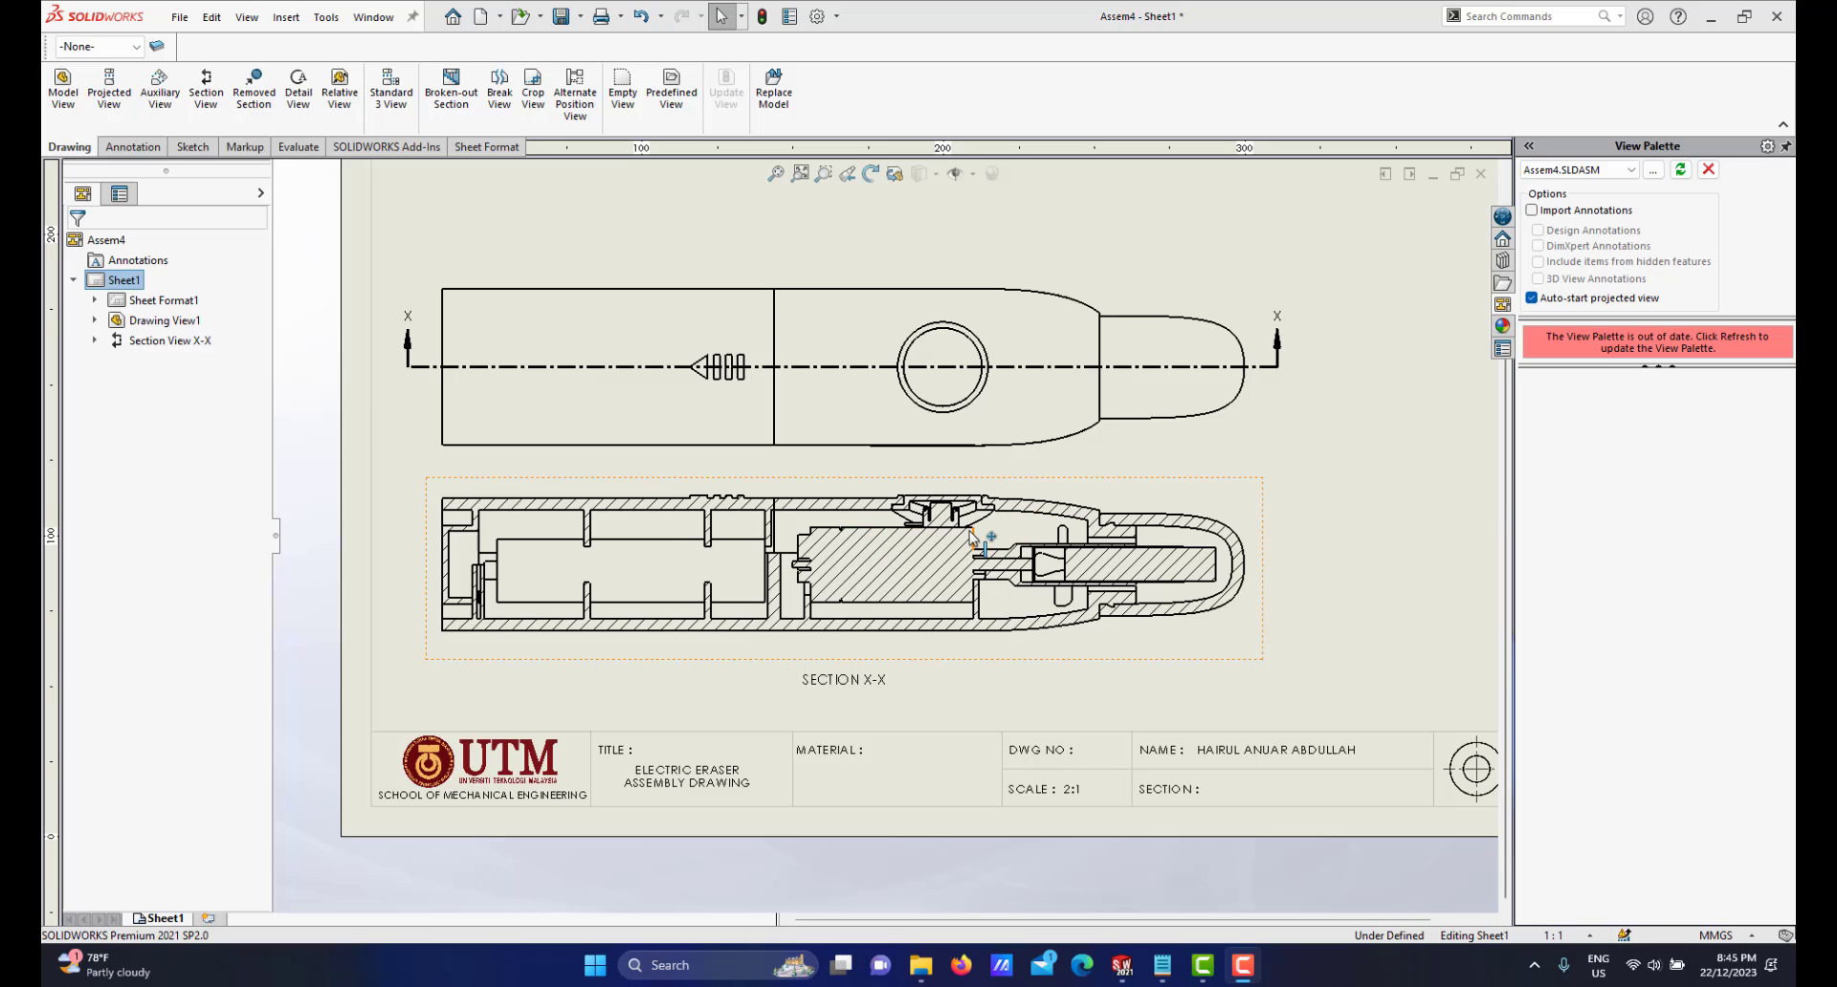
scroll(974, 538, "down", 1)
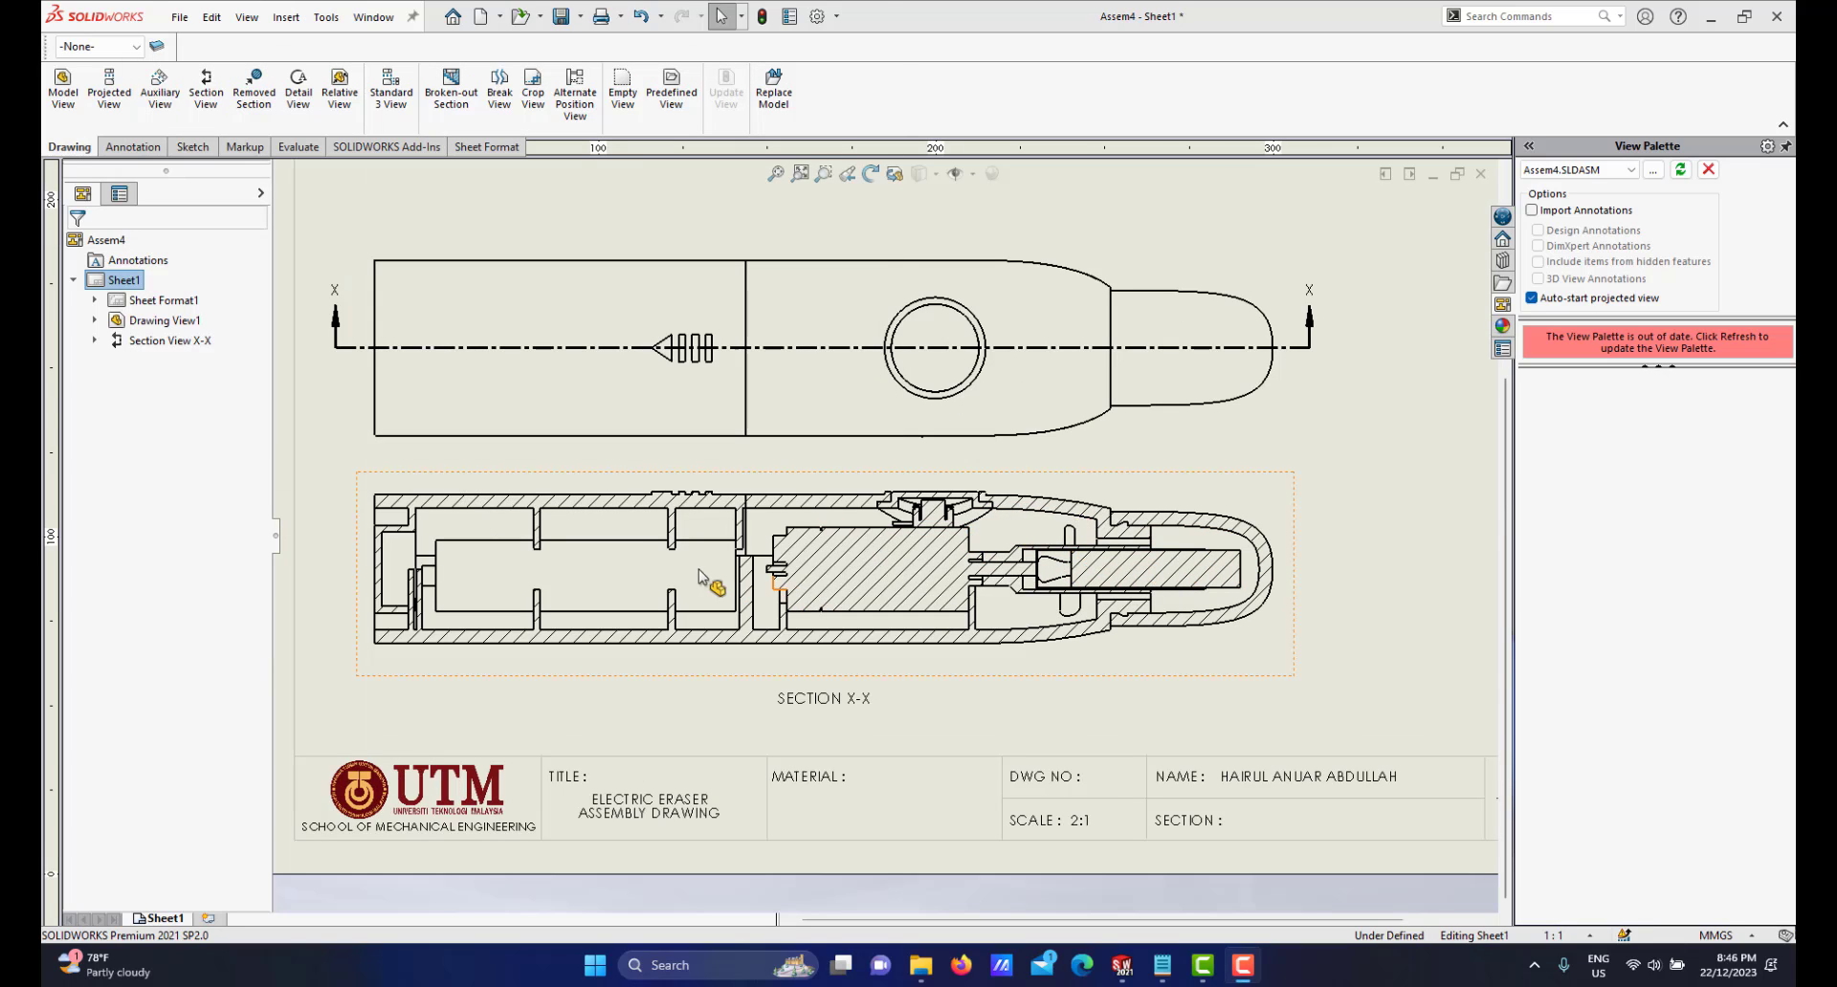
scroll(762, 548, "up", 2)
scroll(778, 542, "down", 1)
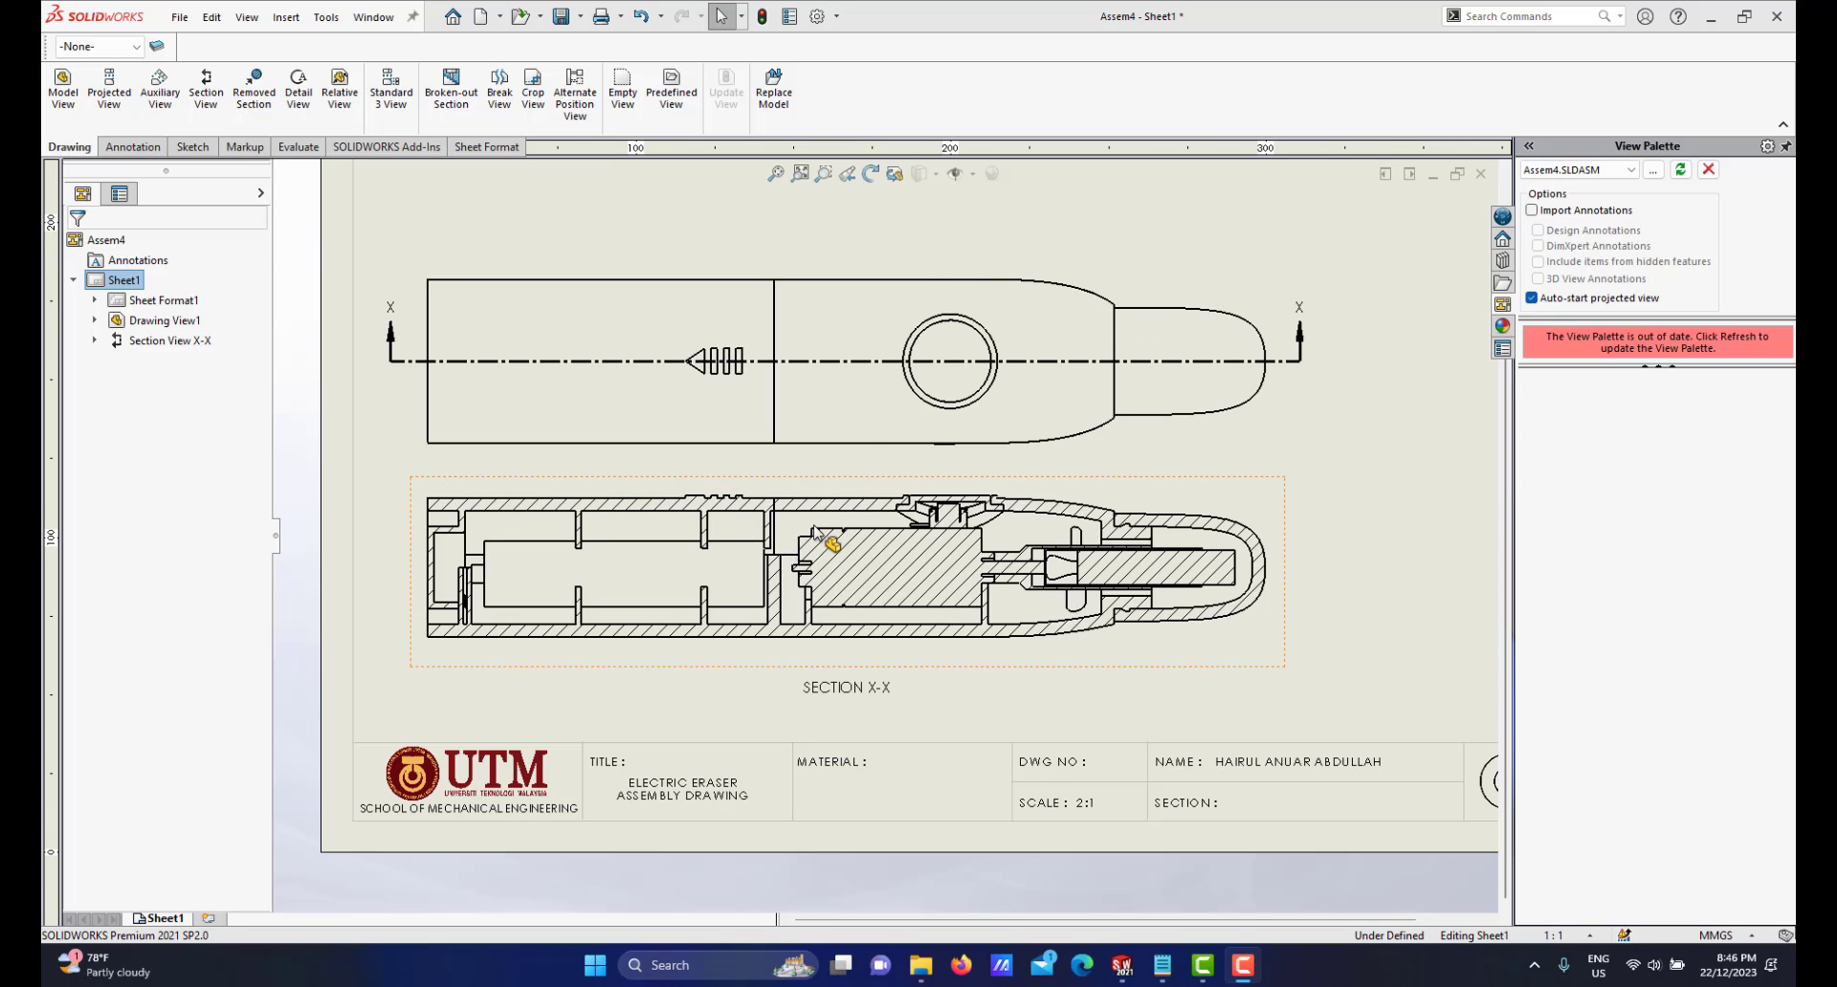
scroll(829, 547, "down", 1)
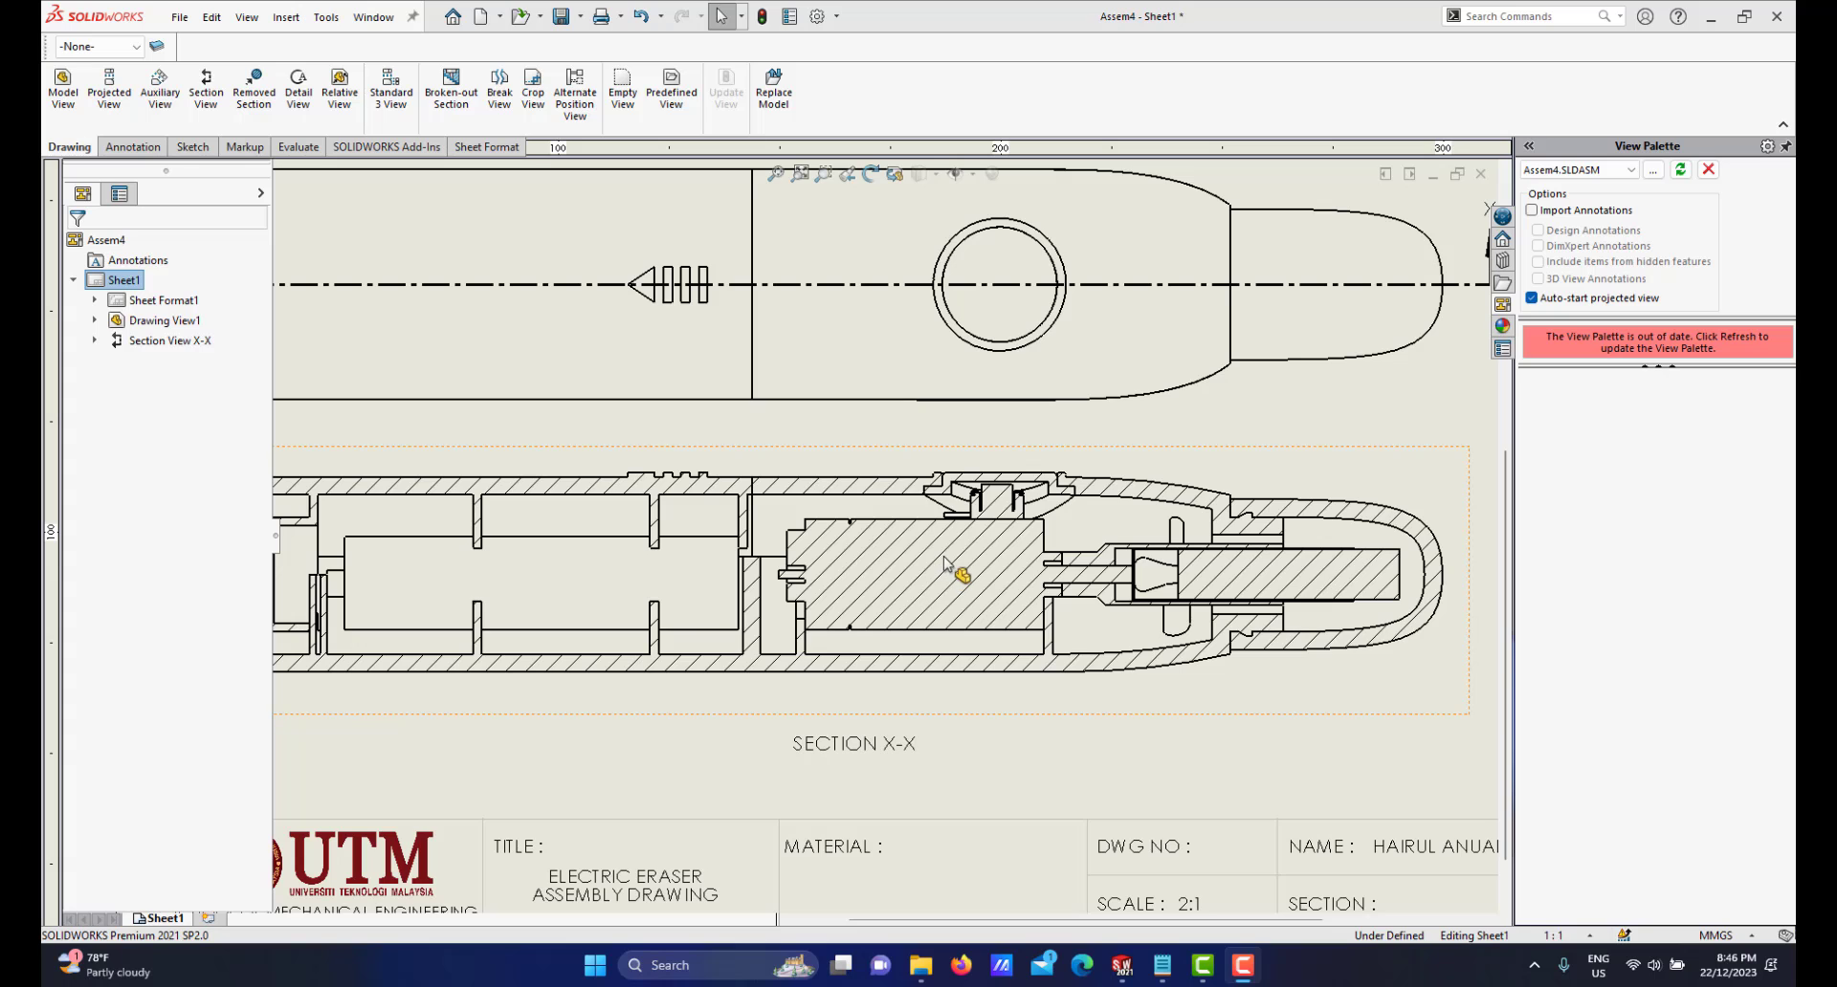
Compare how the battery, motor and rubber eraser are represented in section X-X along the eraser's length
scroll(745, 631, "up", 2)
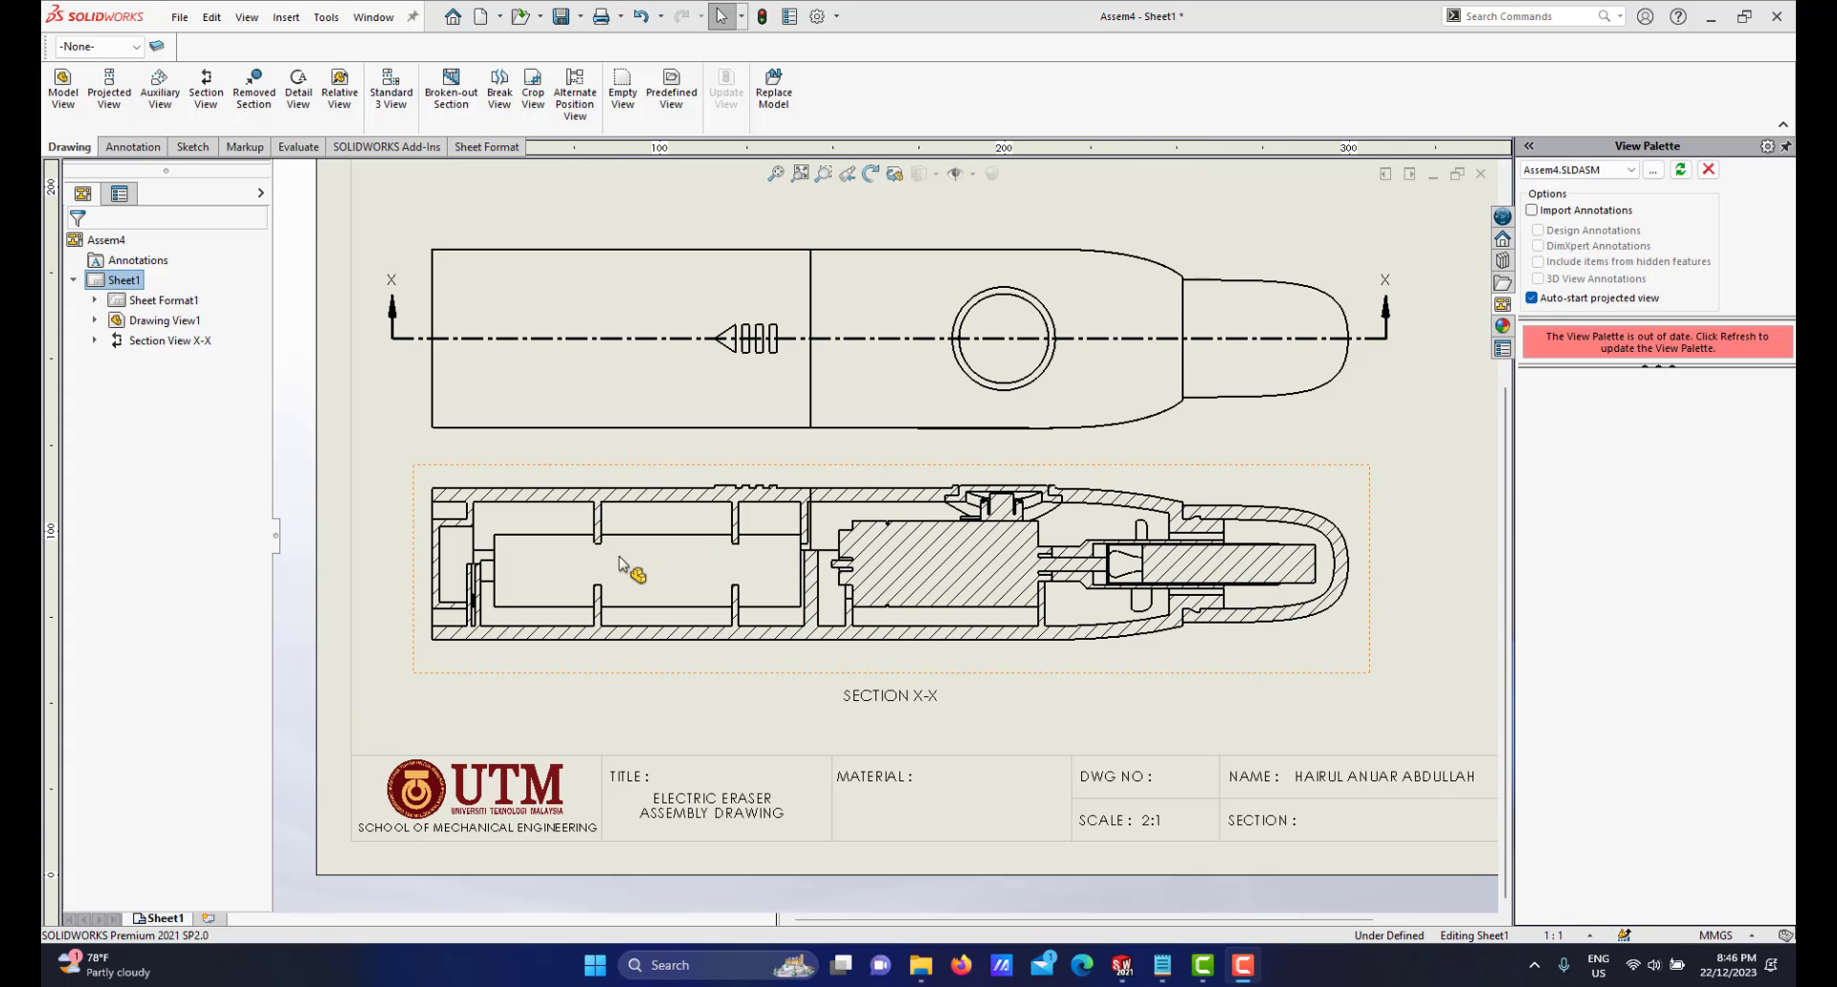
scroll(545, 583, "down", 1)
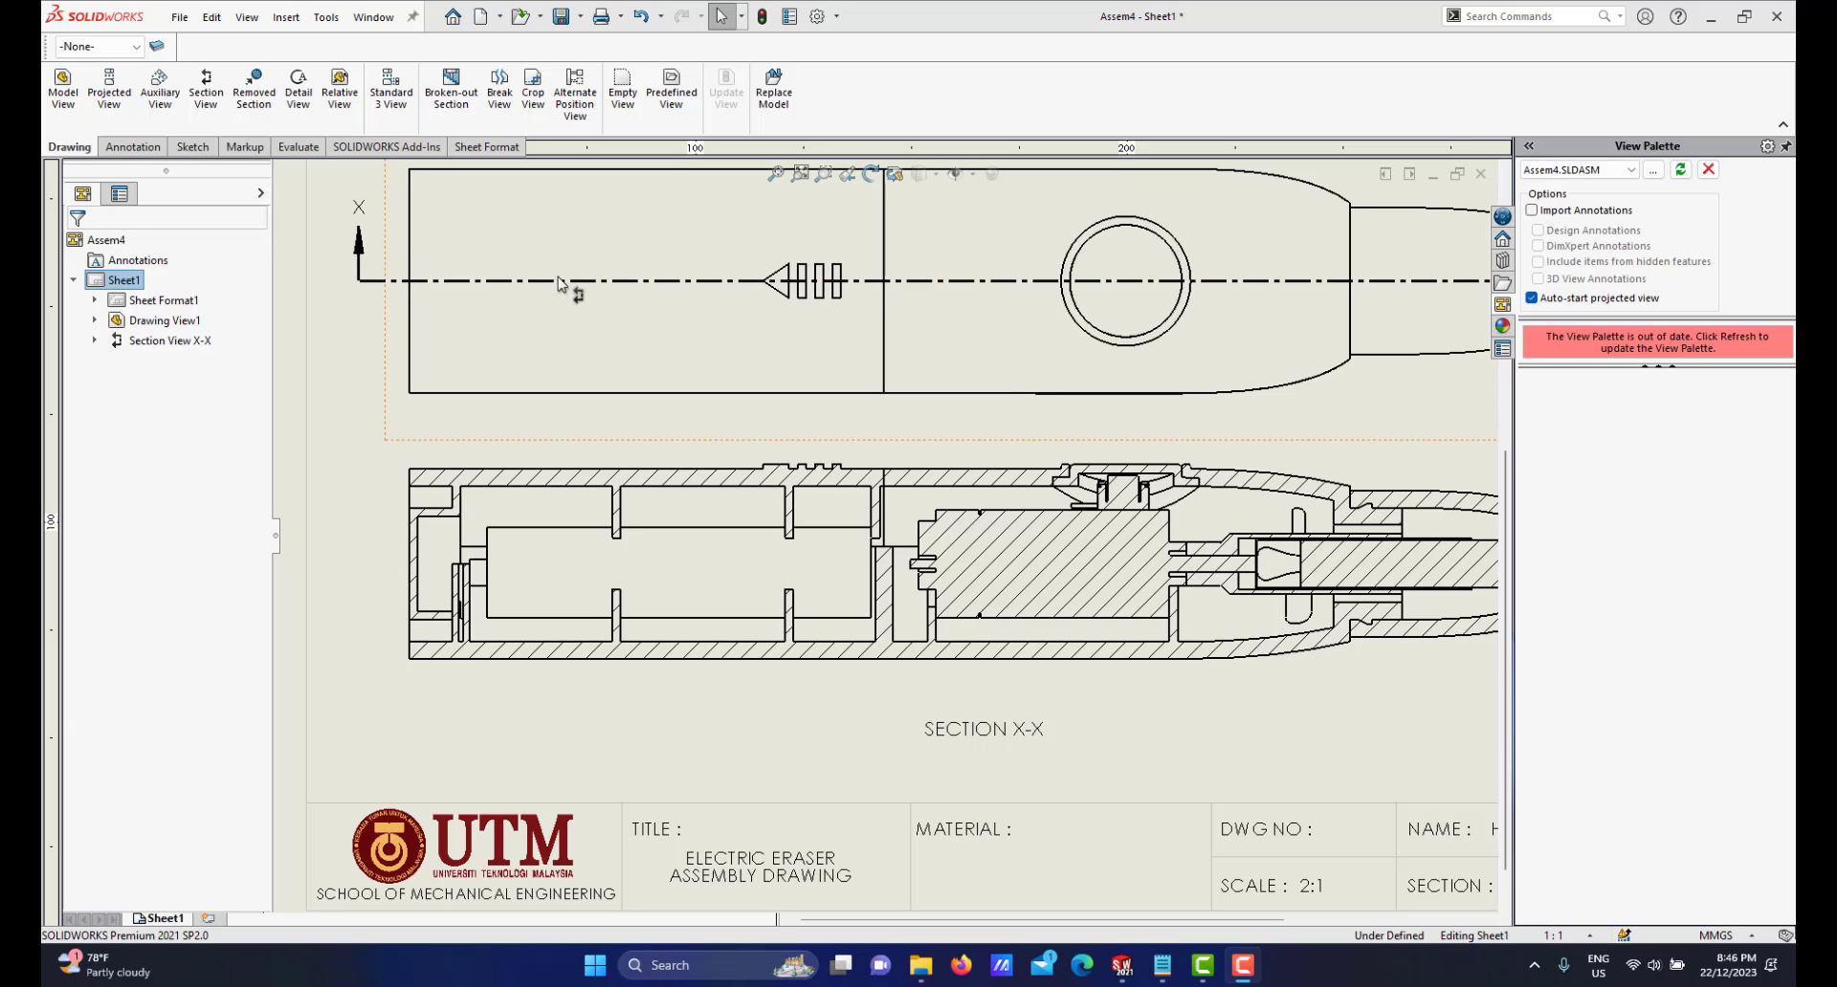
scroll(718, 555, "down", 1)
scroll(765, 478, "up", 2)
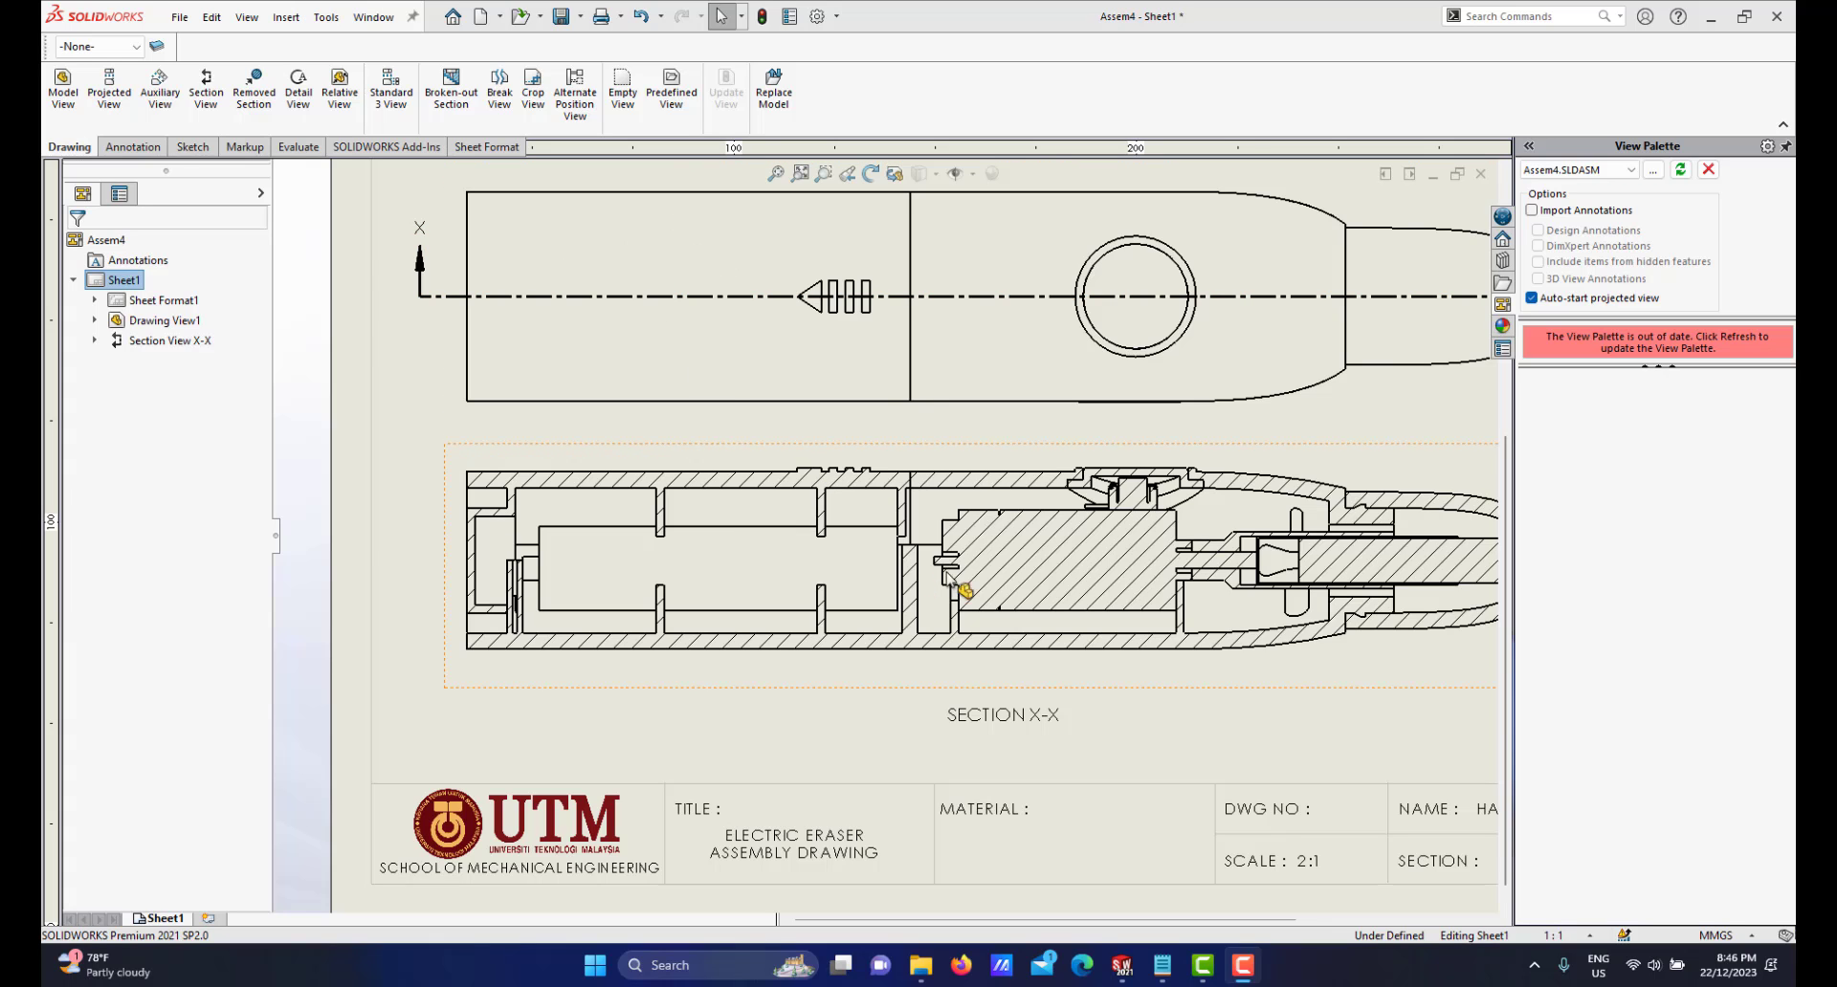
scroll(1038, 570, "up", 2)
scroll(795, 538, "down", 2)
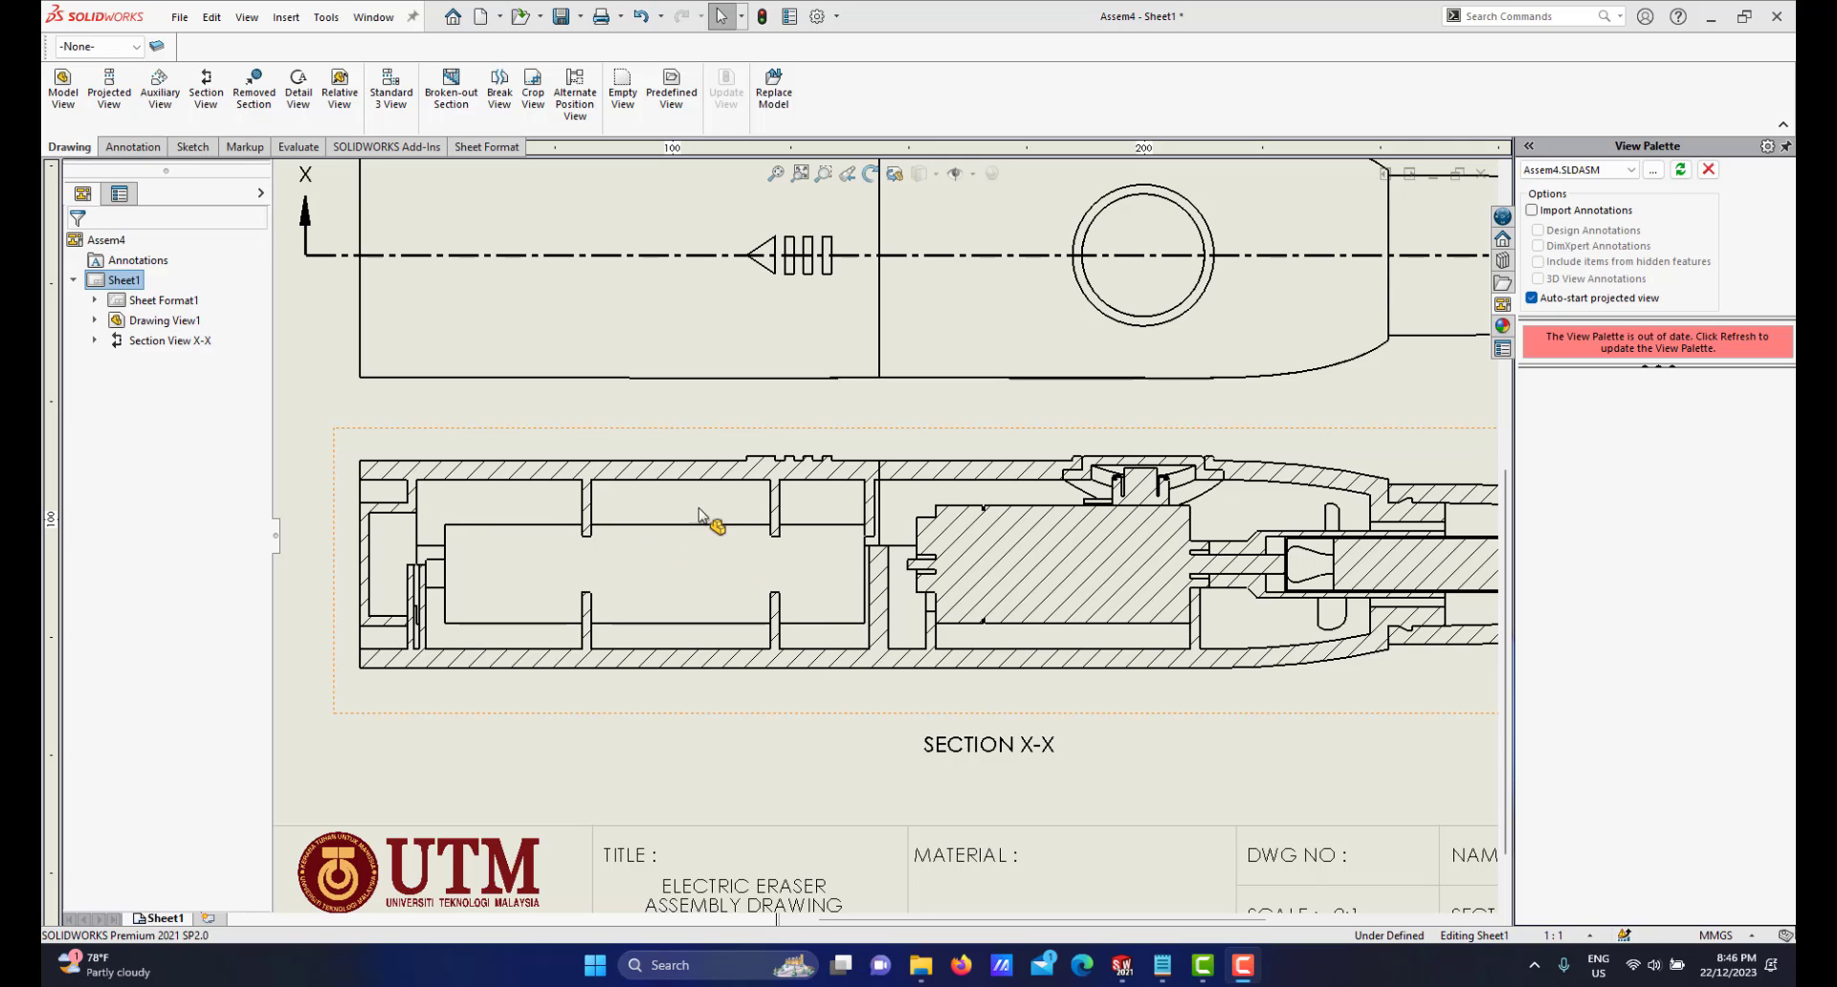
scroll(993, 585, "up", 2)
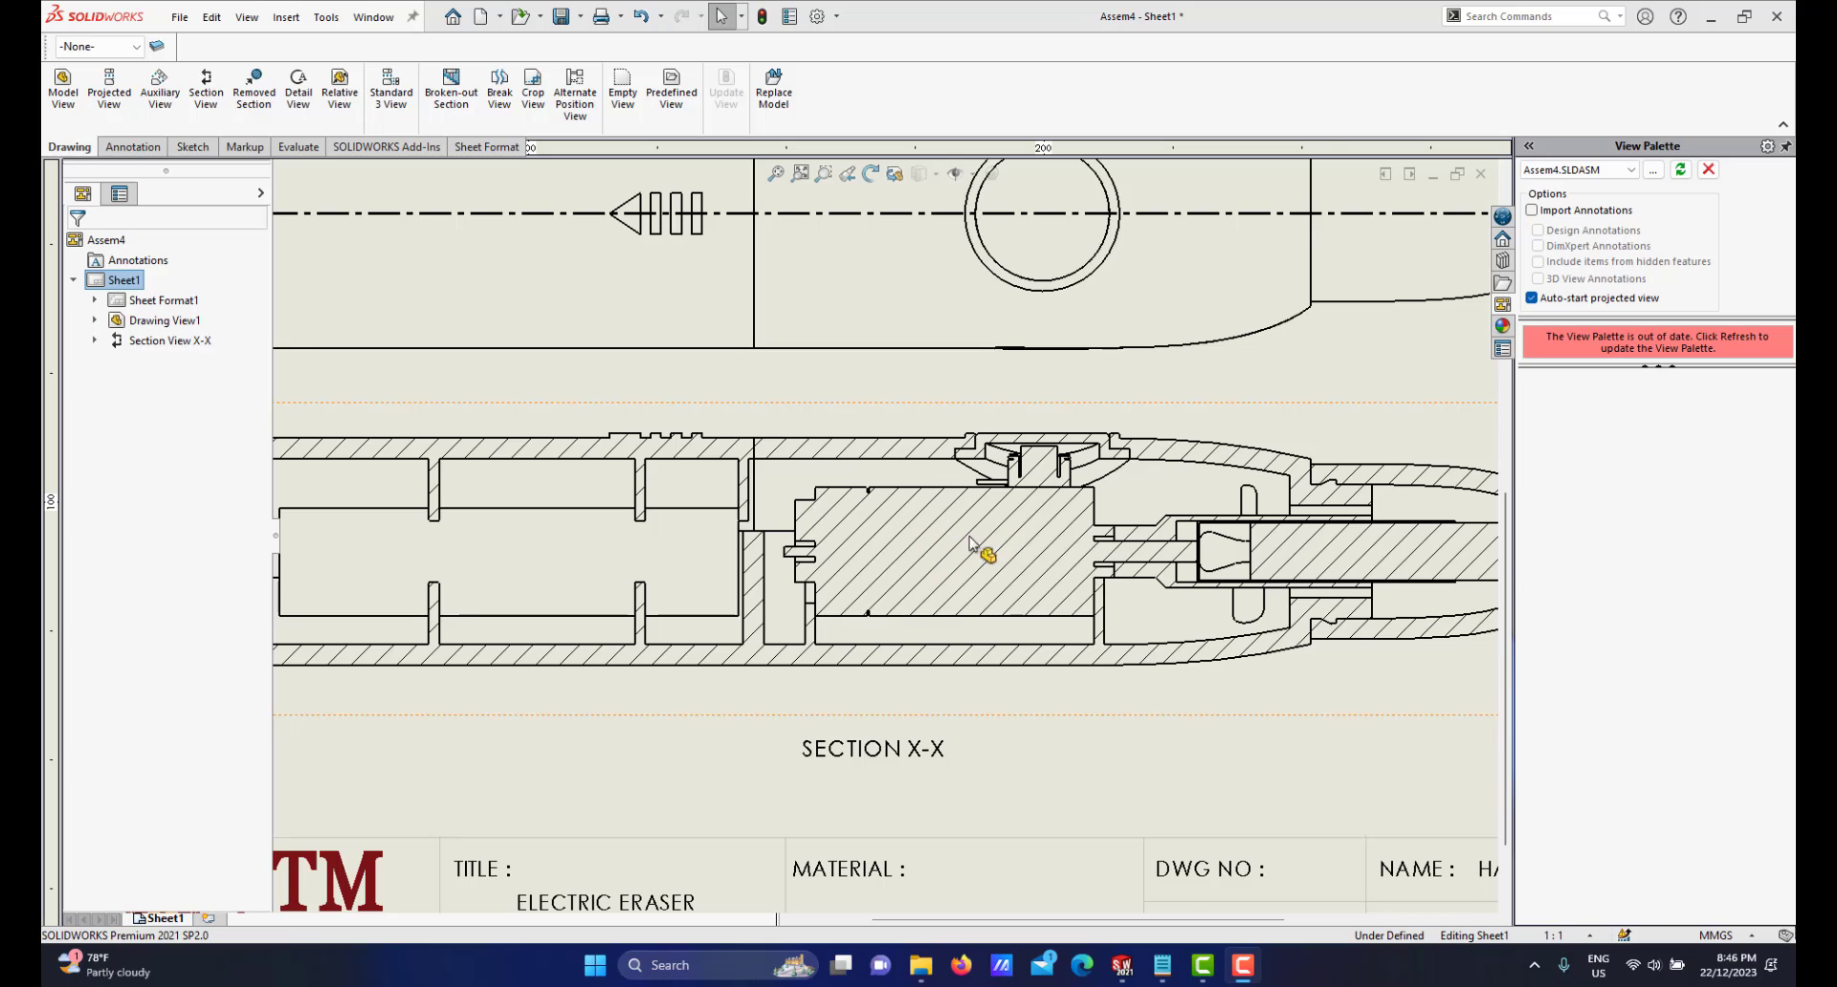
scroll(1012, 532, "down", 1)
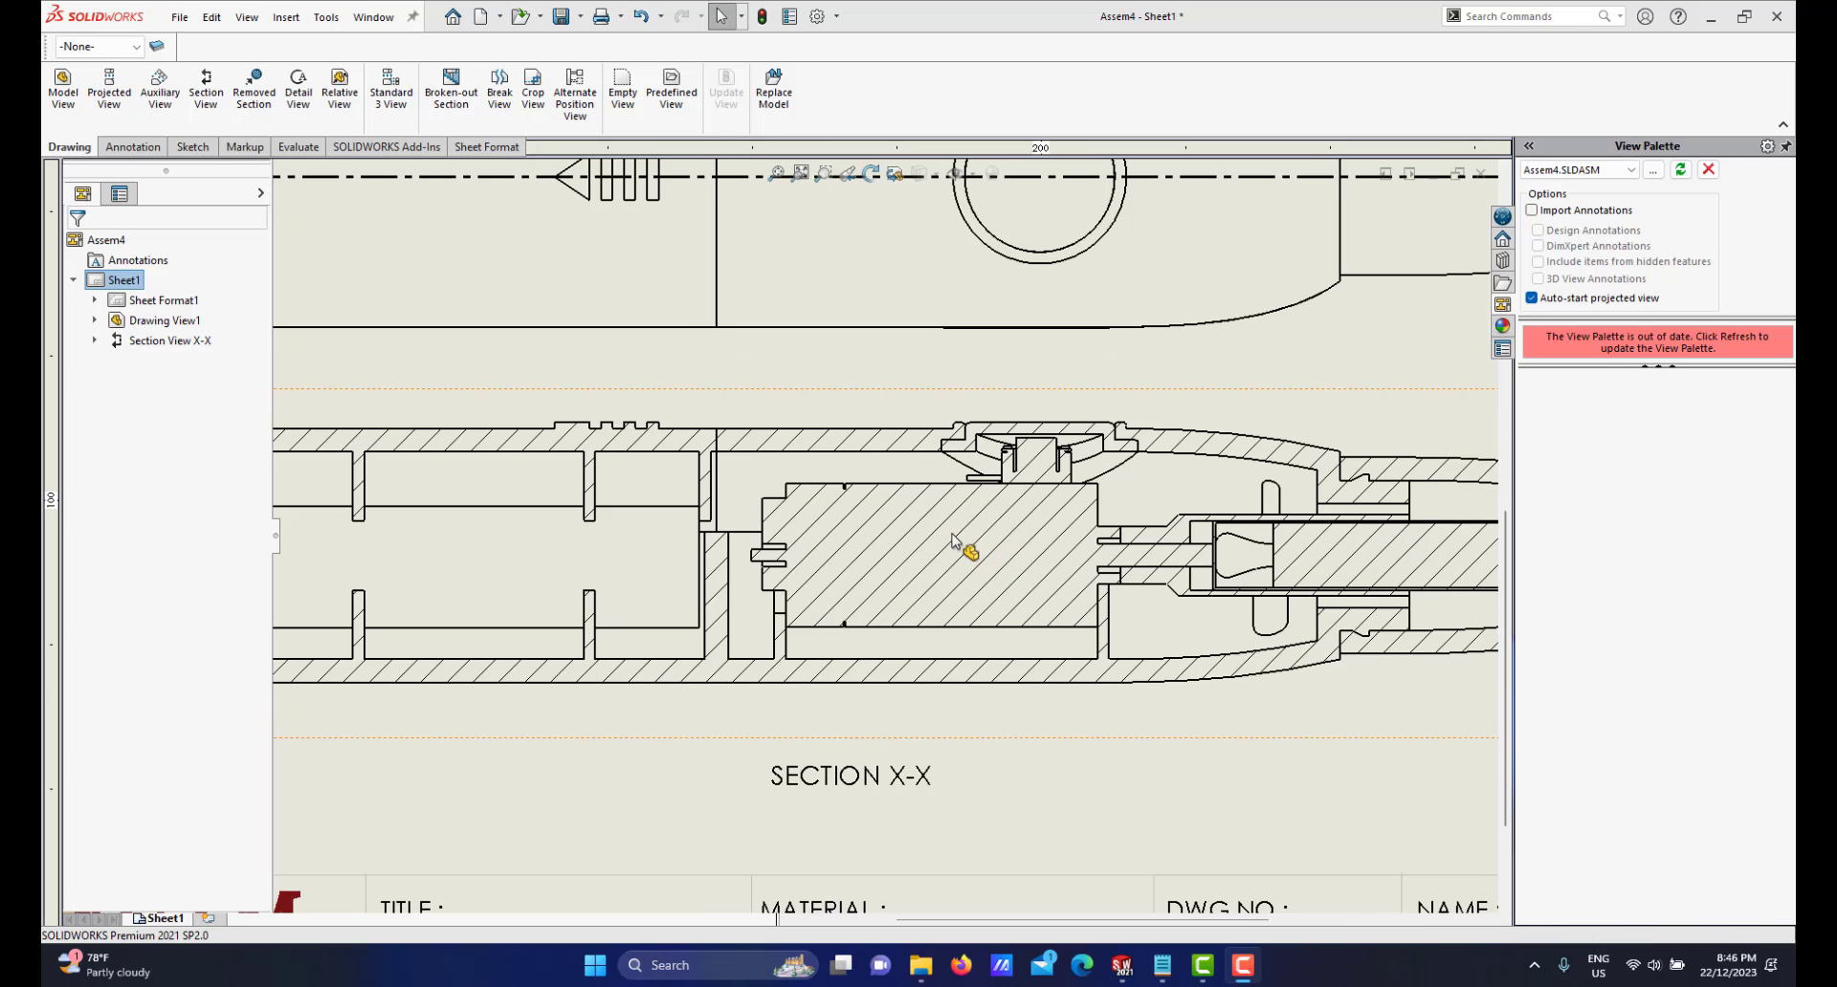
Open the section scope properties of section X-X and add the motor to the components excluded from the cut
left_click(955, 542)
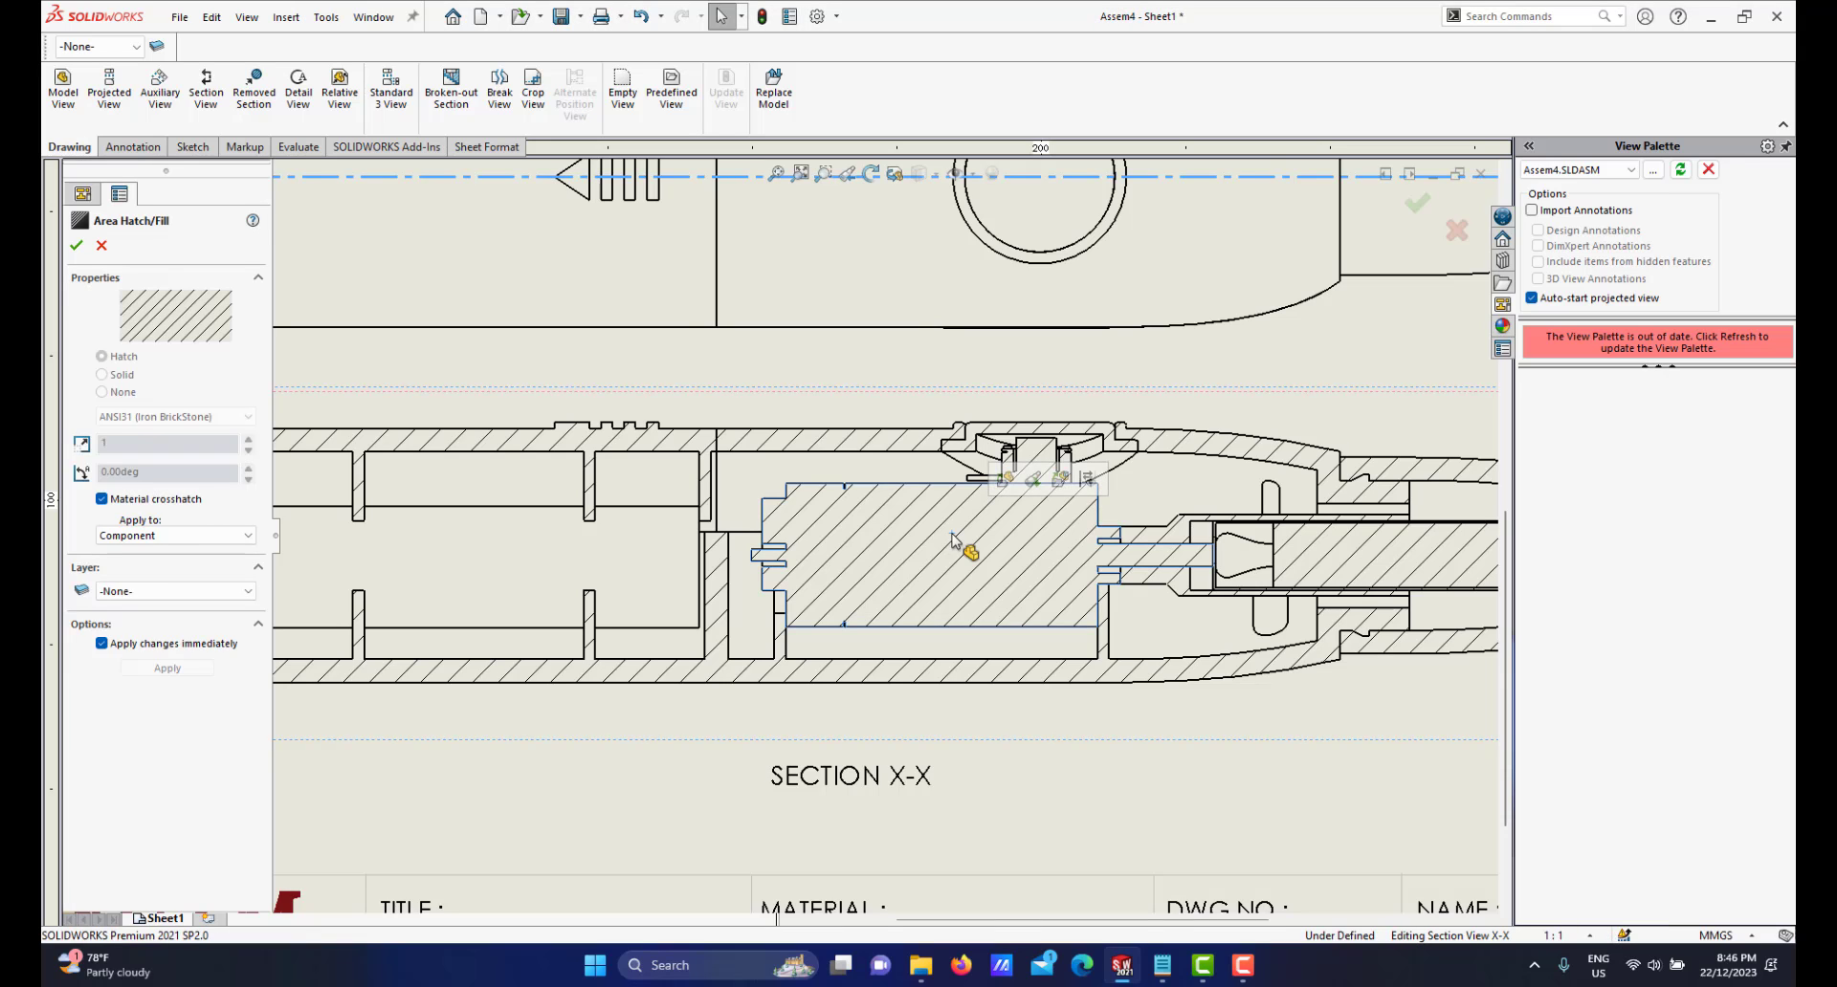
right_click(954, 540)
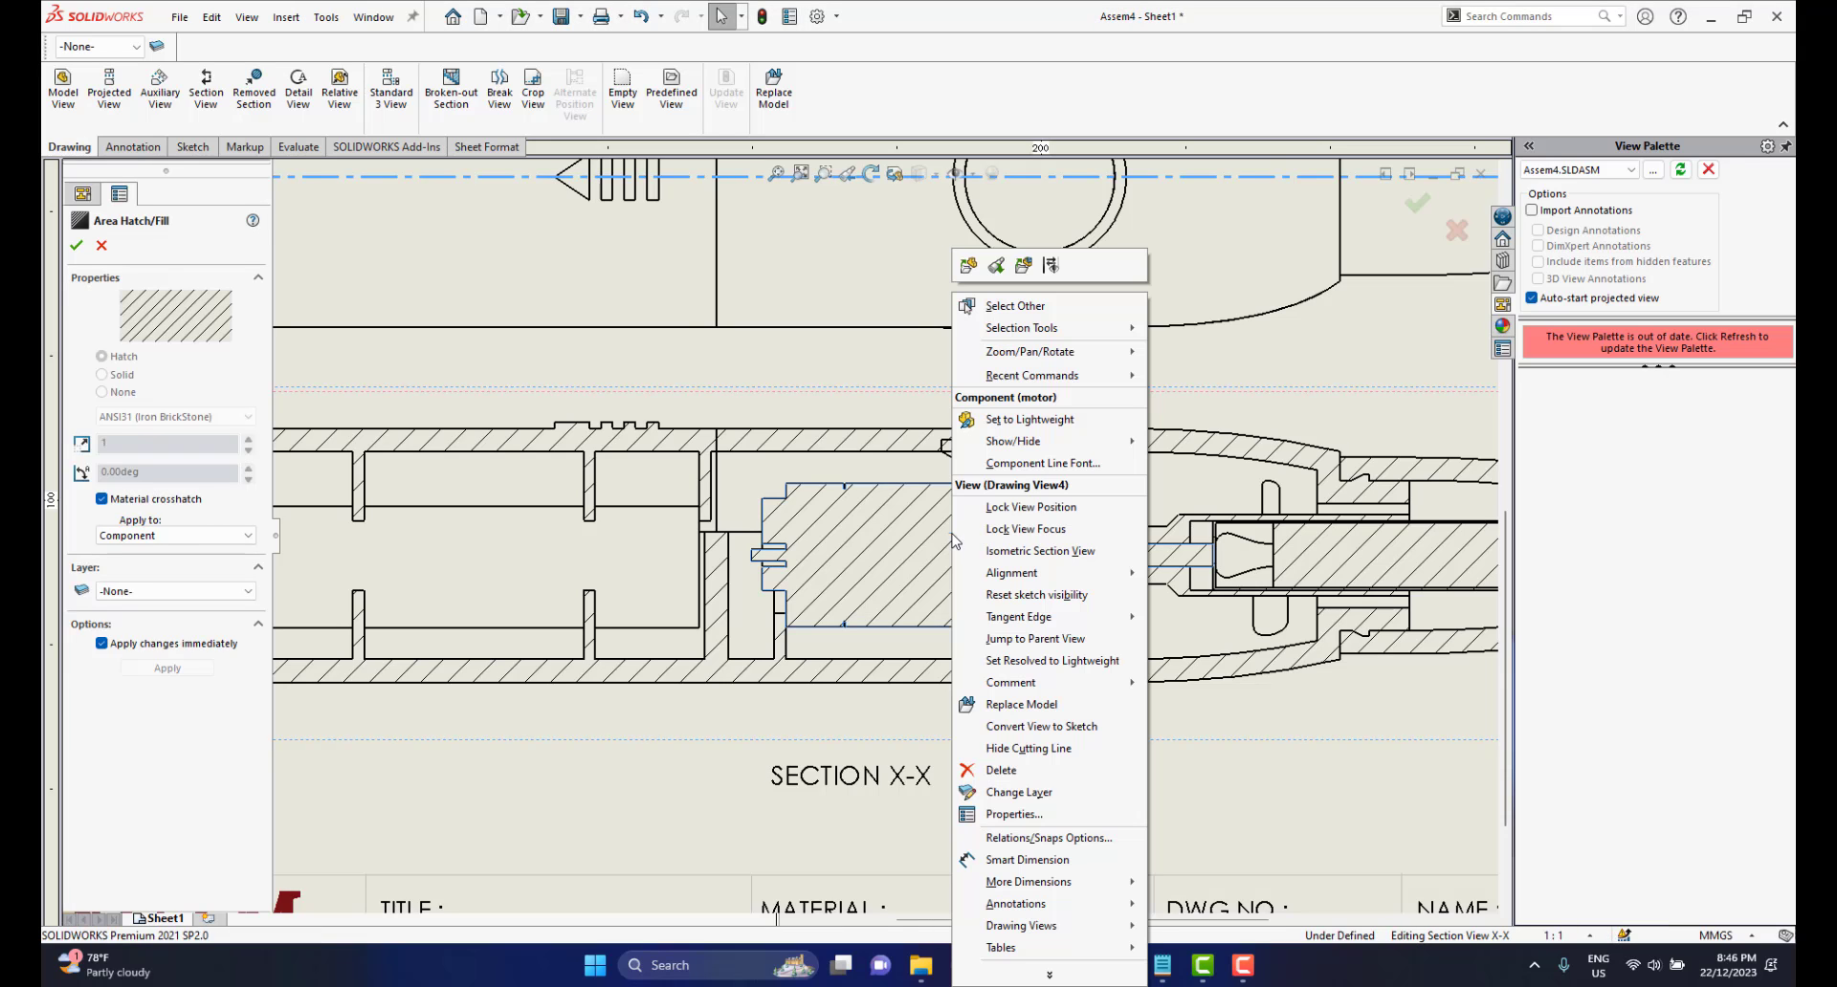
left_click(1009, 814)
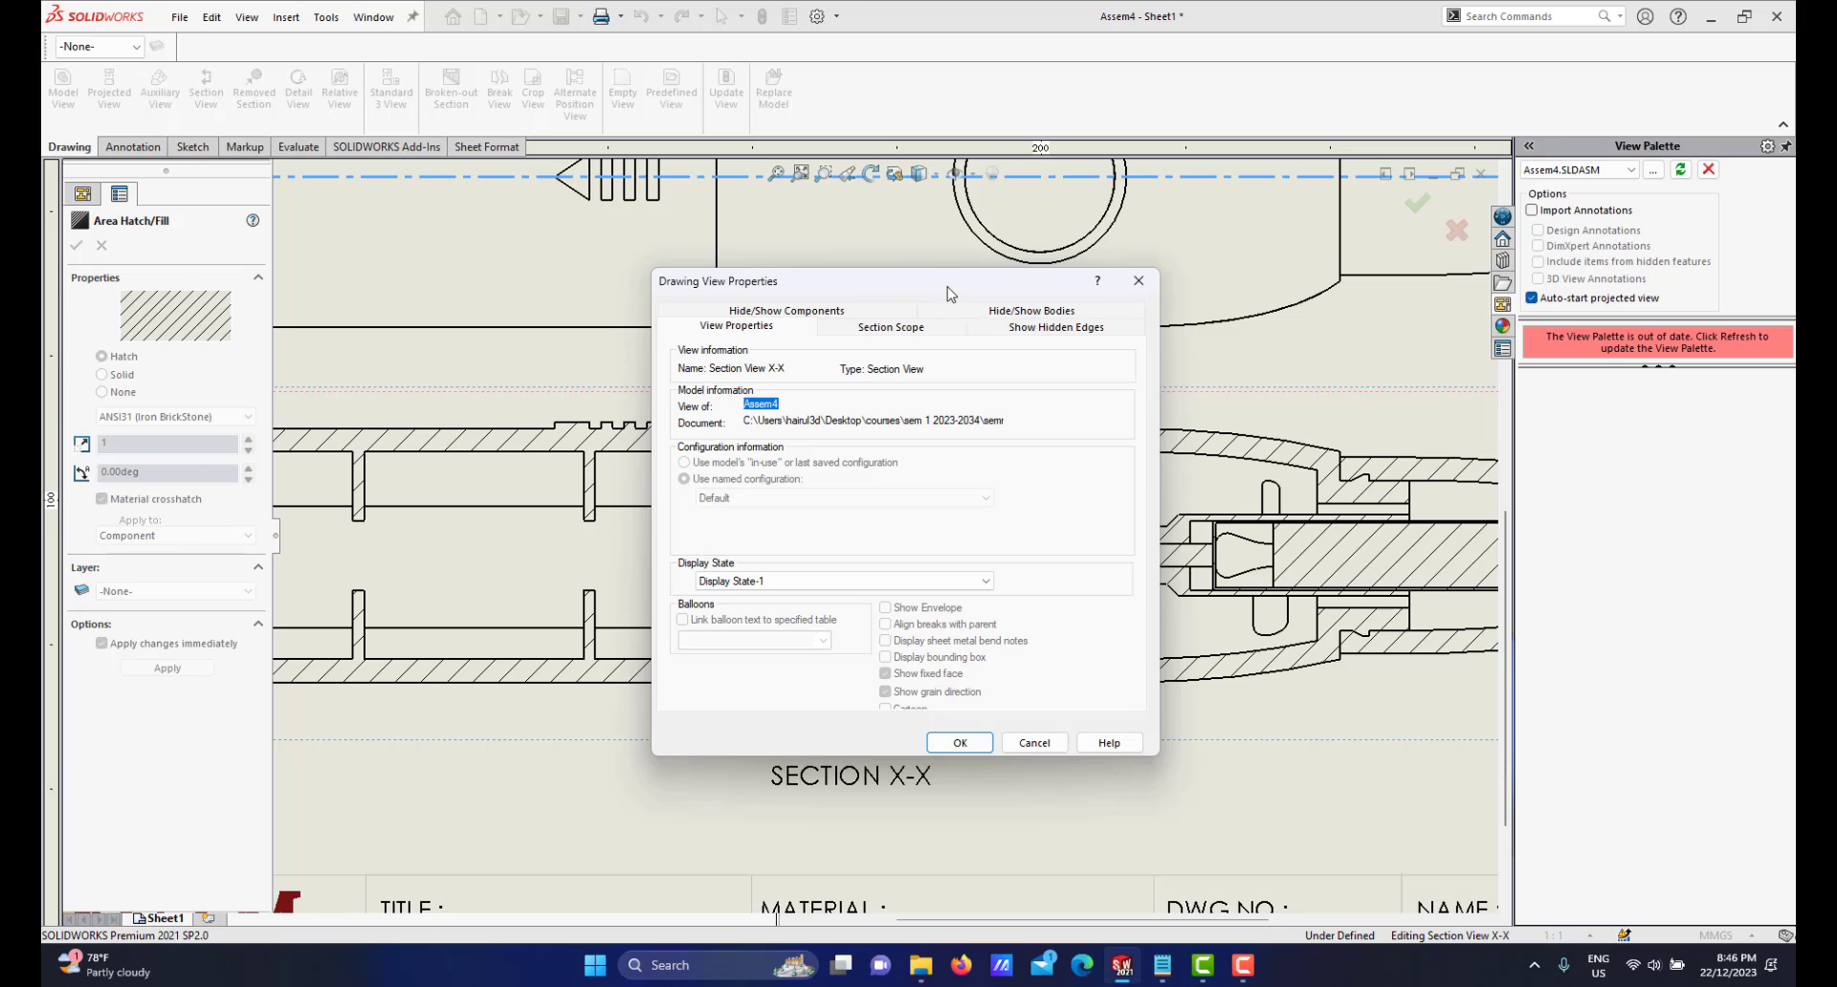
left_click_drag(950, 293, 620, 329)
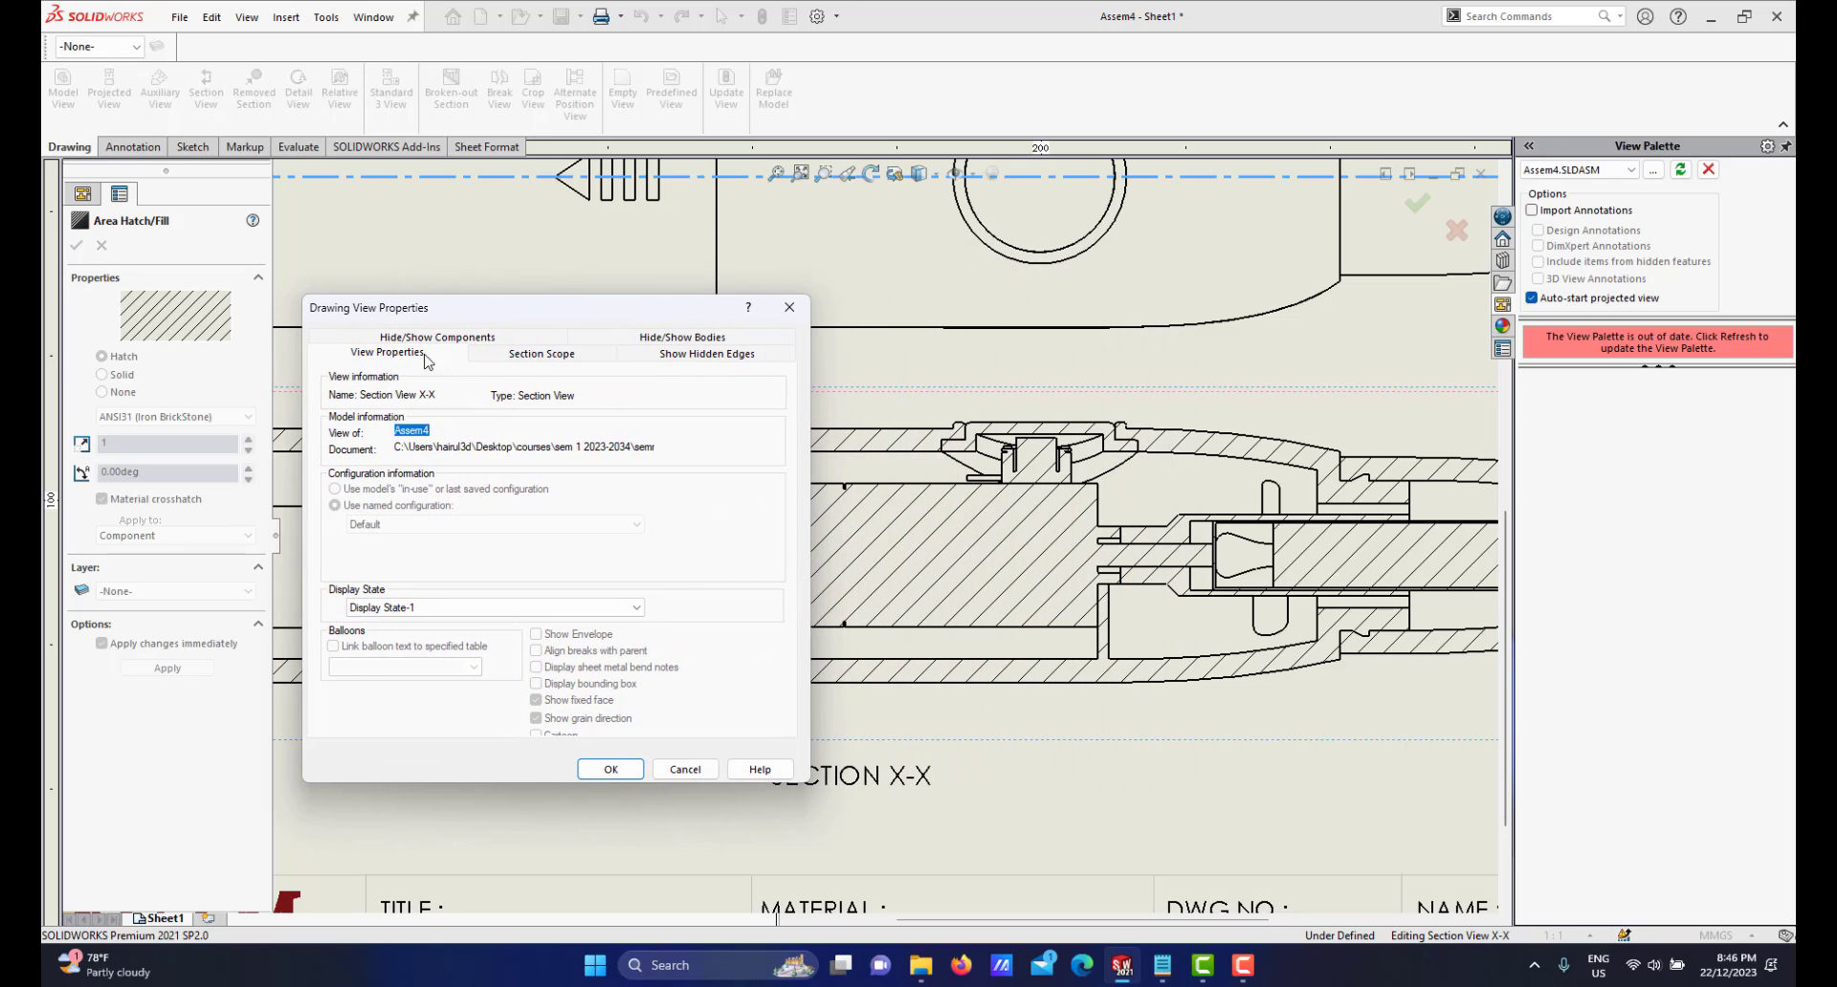
left_click(542, 354)
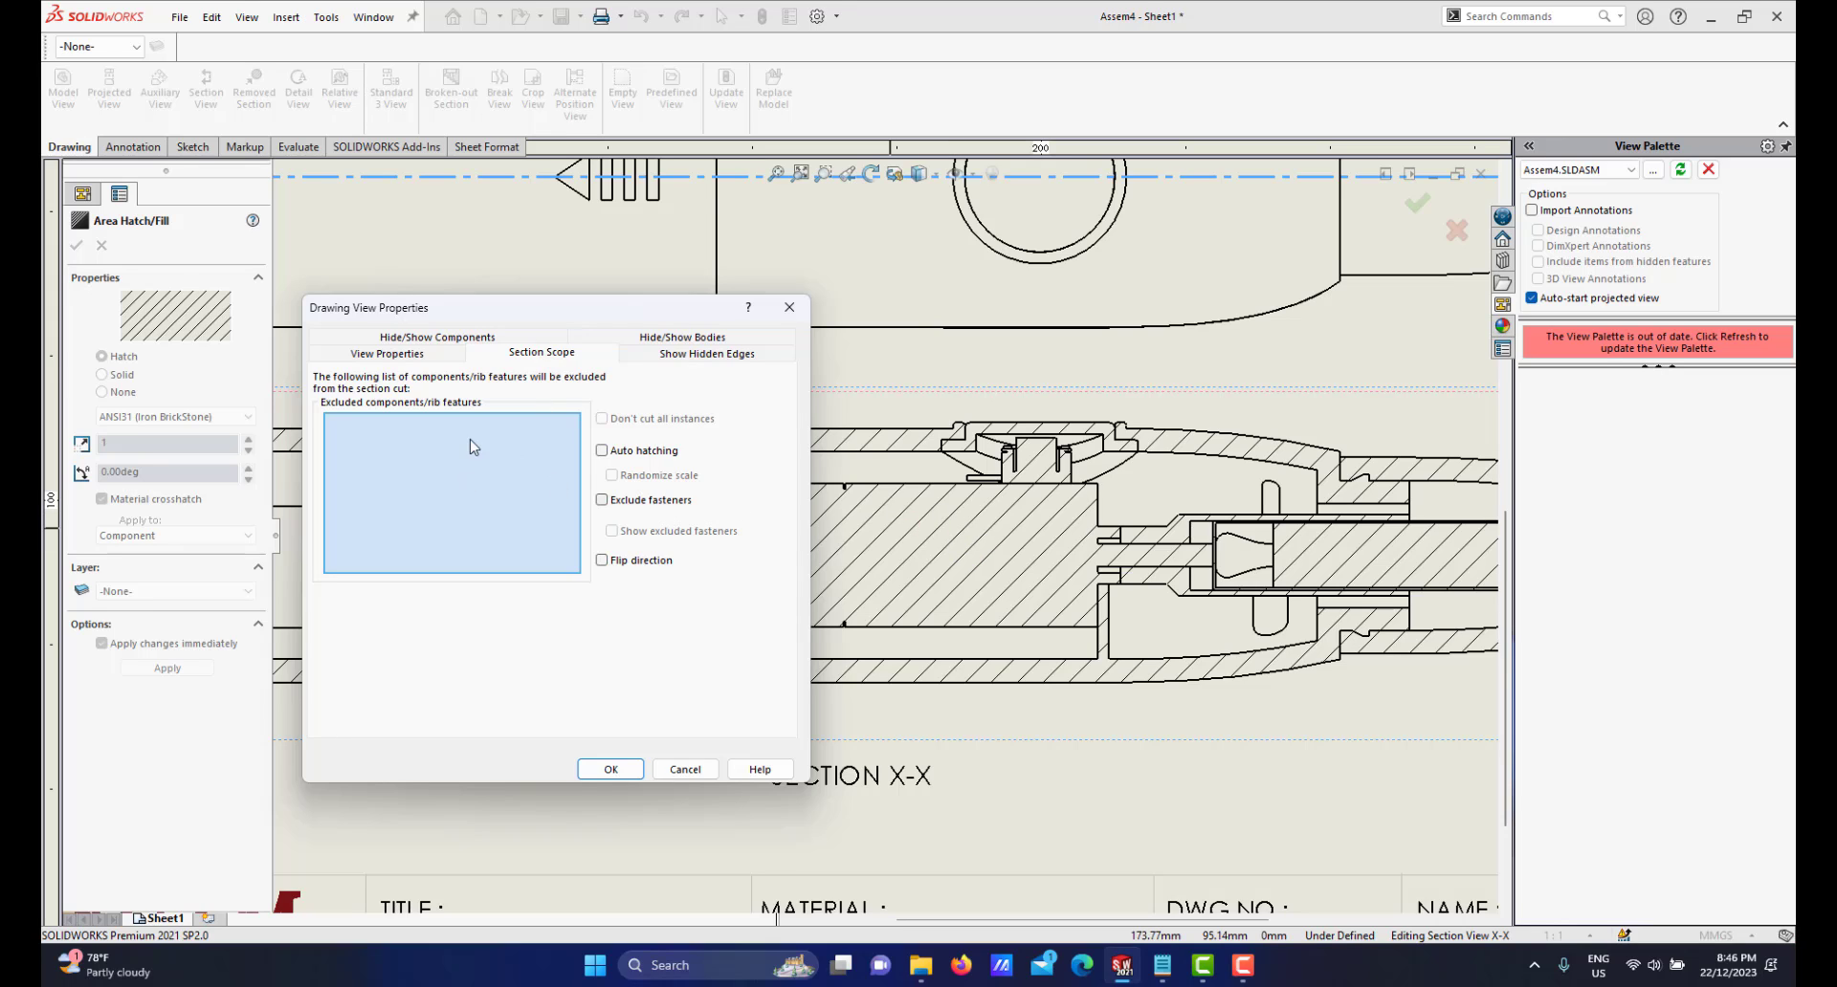
left_click_drag(536, 319, 620, 312)
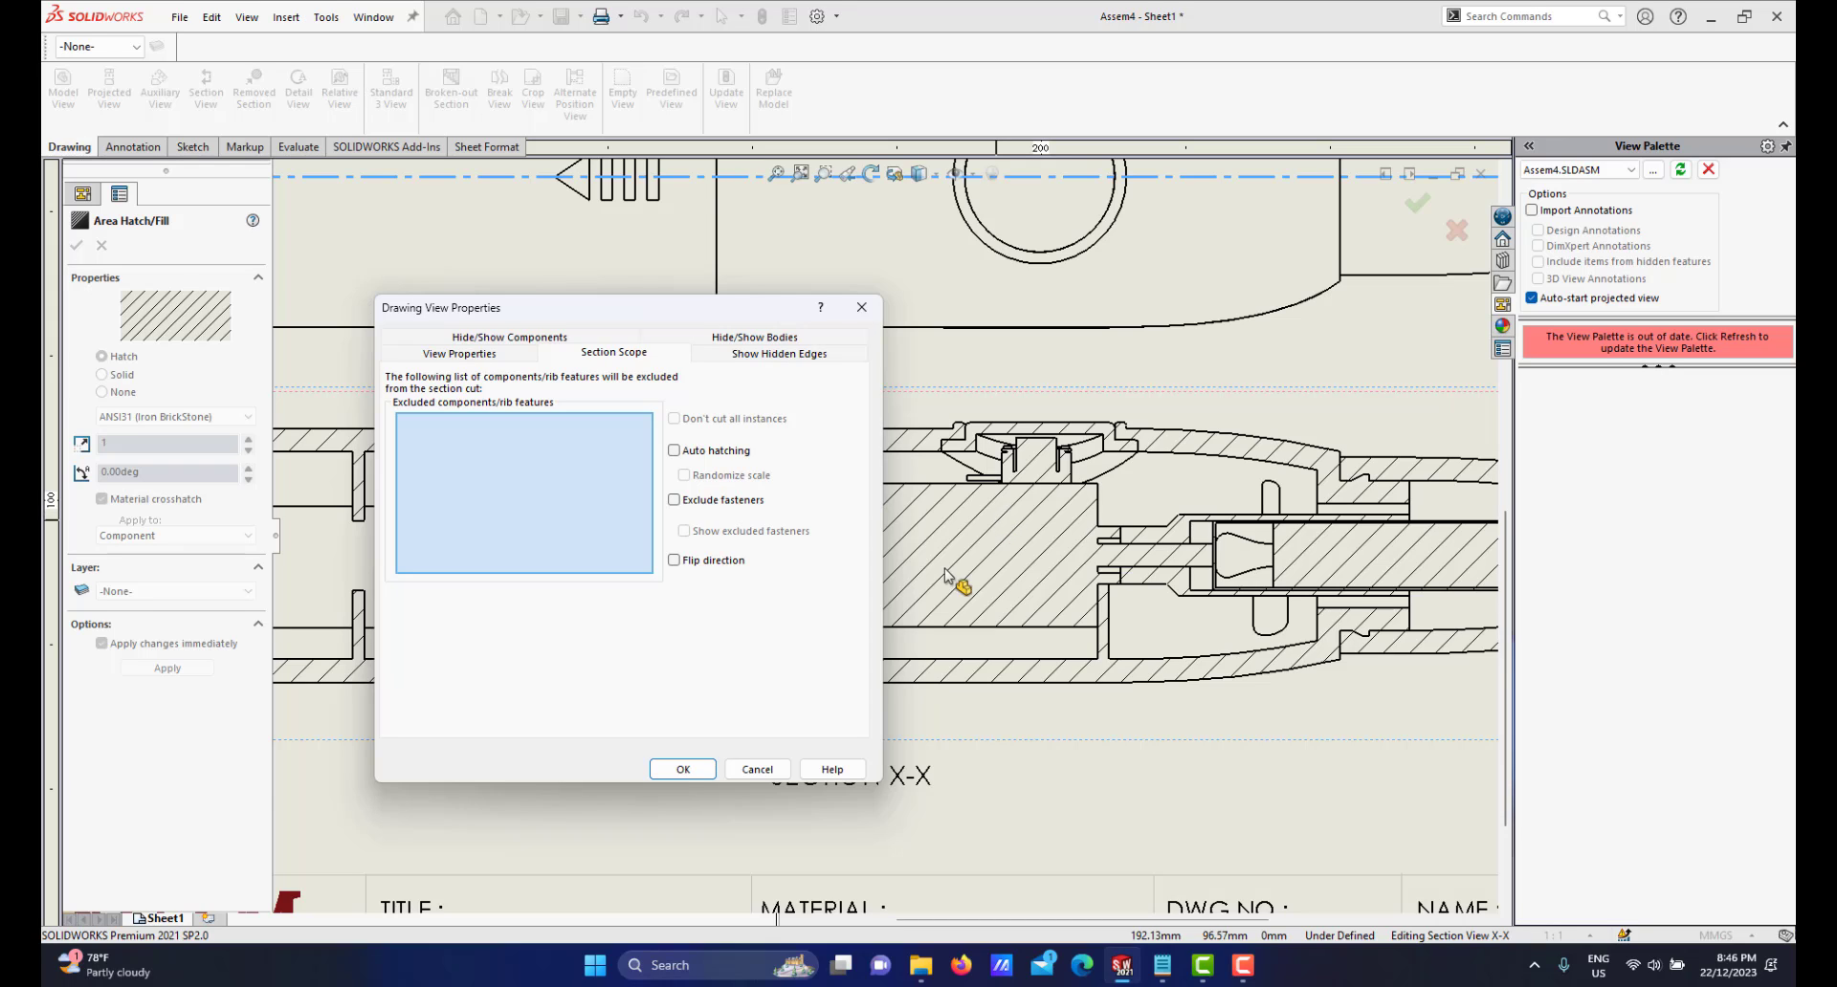
left_click(978, 540)
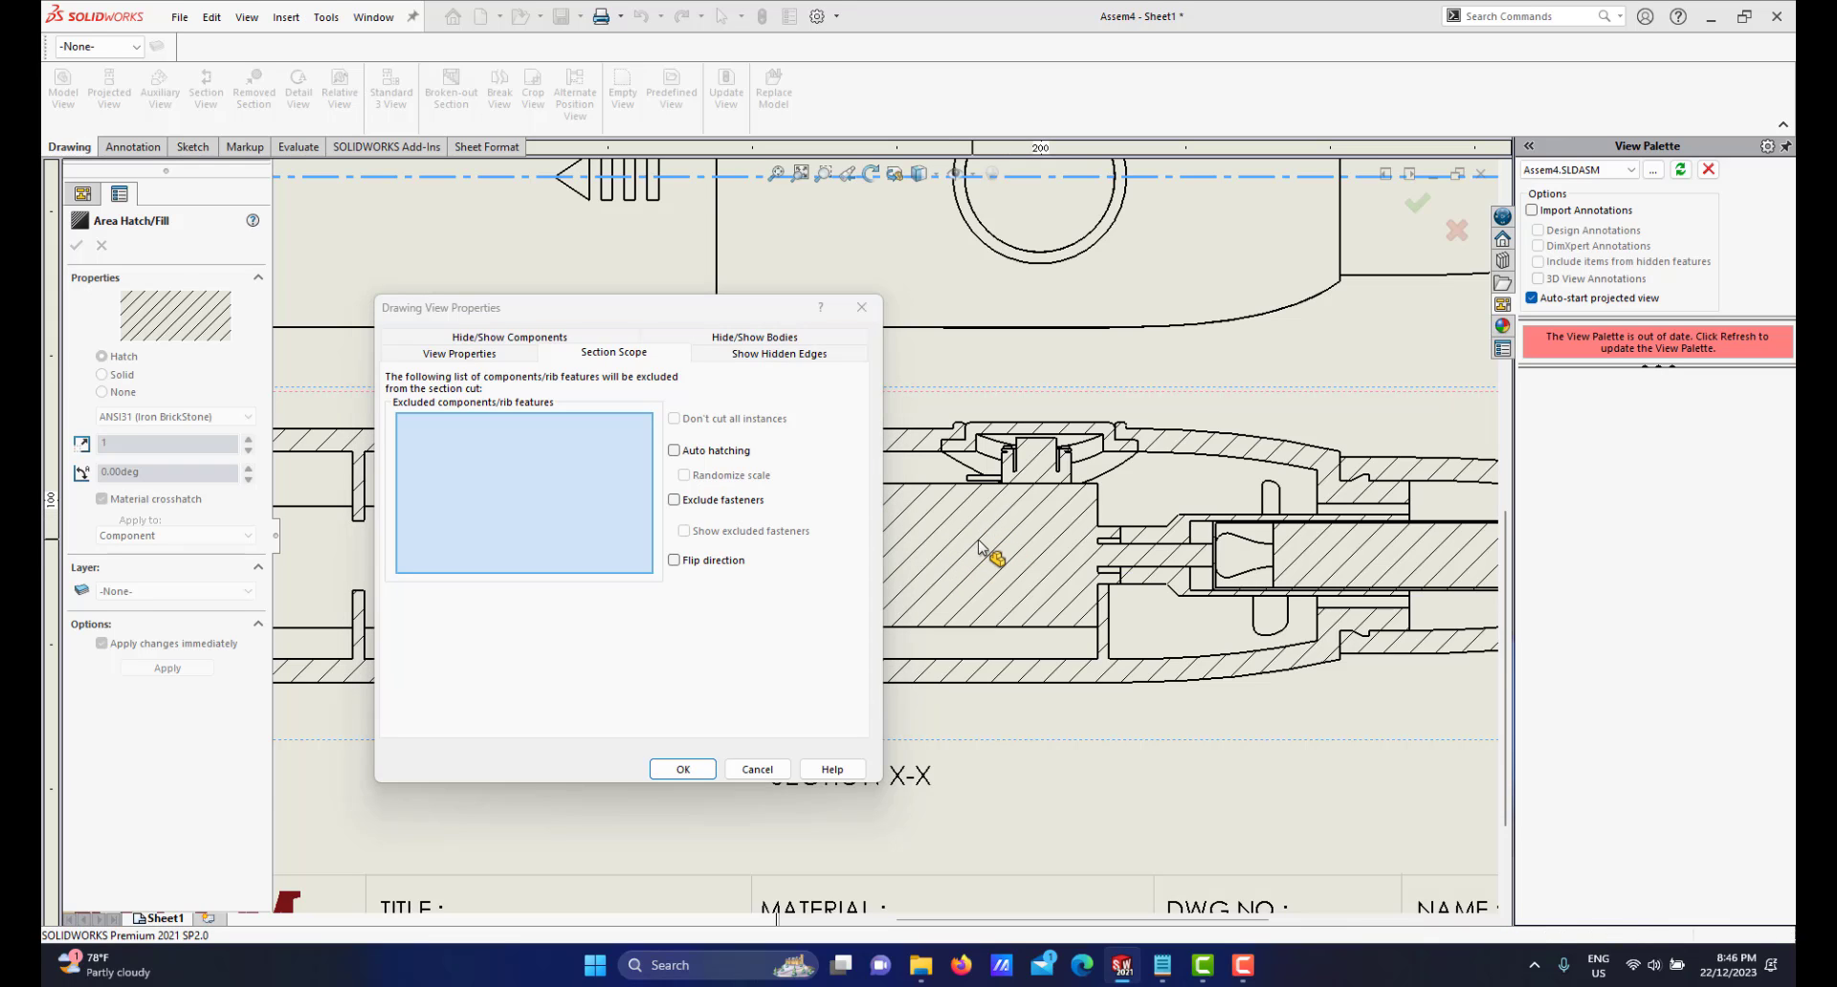
left_click(977, 540)
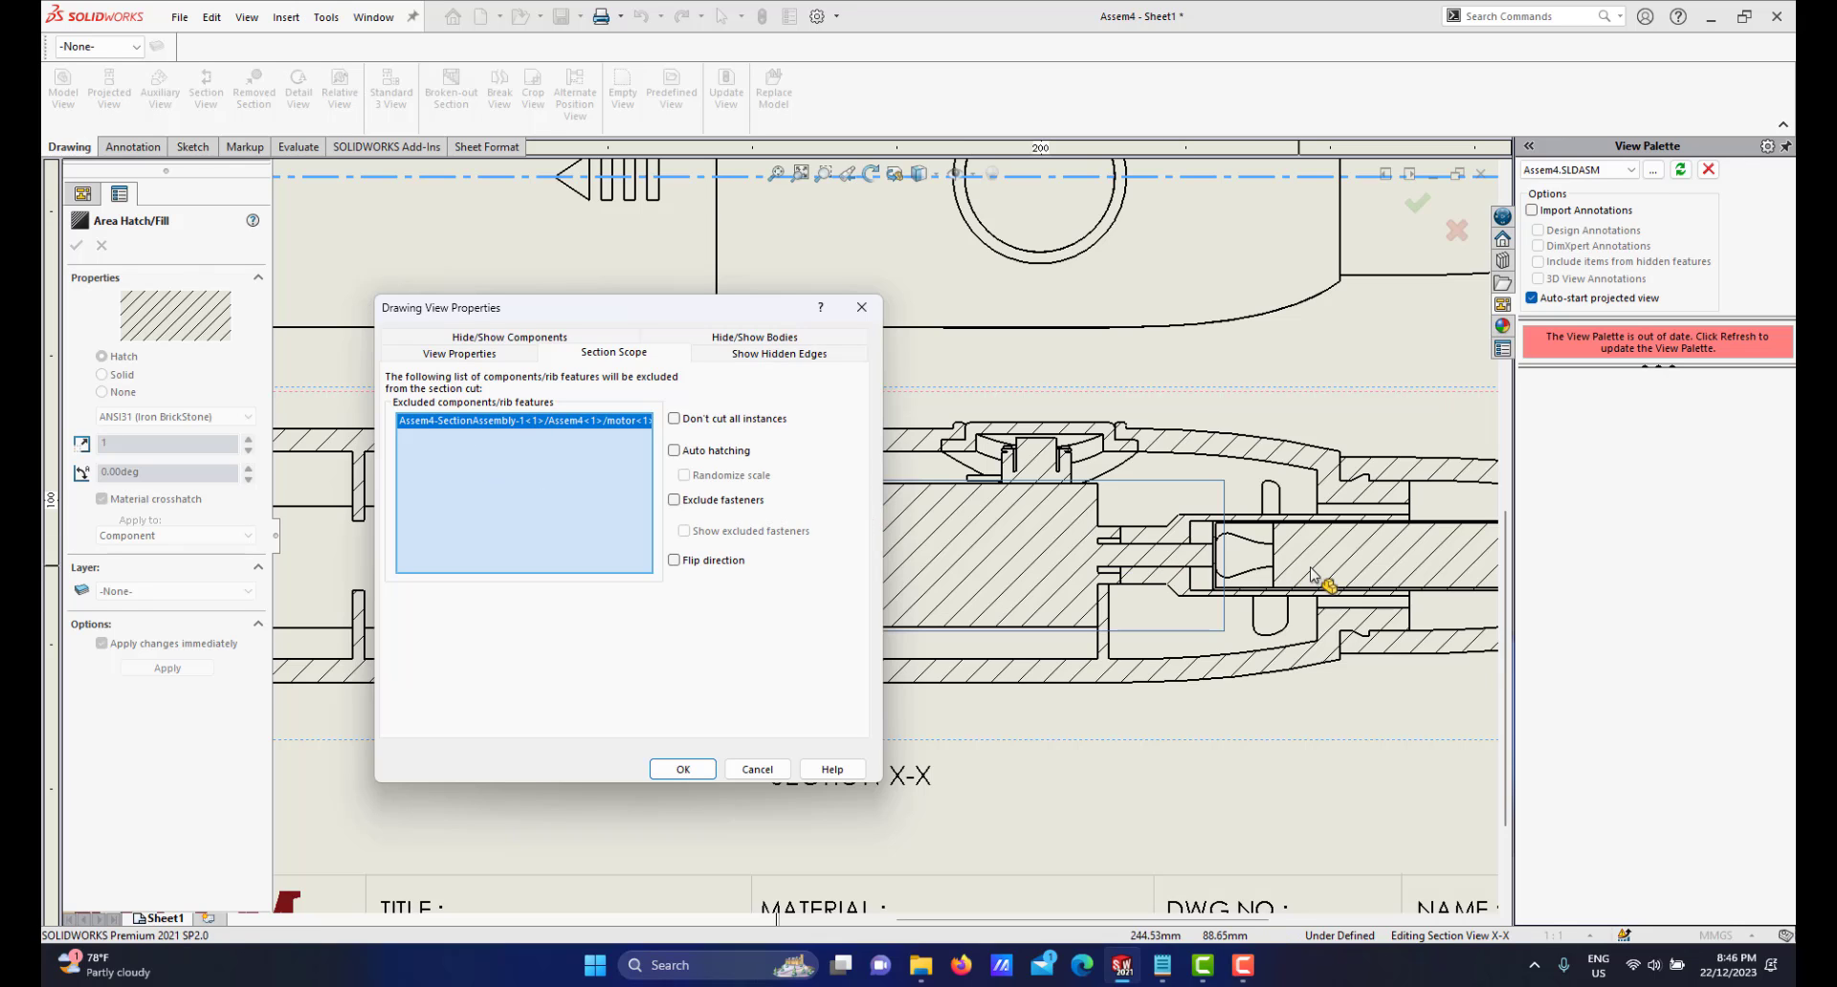
Add the rubber eraser to the excluded components and apply the section scope to section X-X
scroll(1318, 590, "up", 3)
scroll(1306, 584, "down", 3)
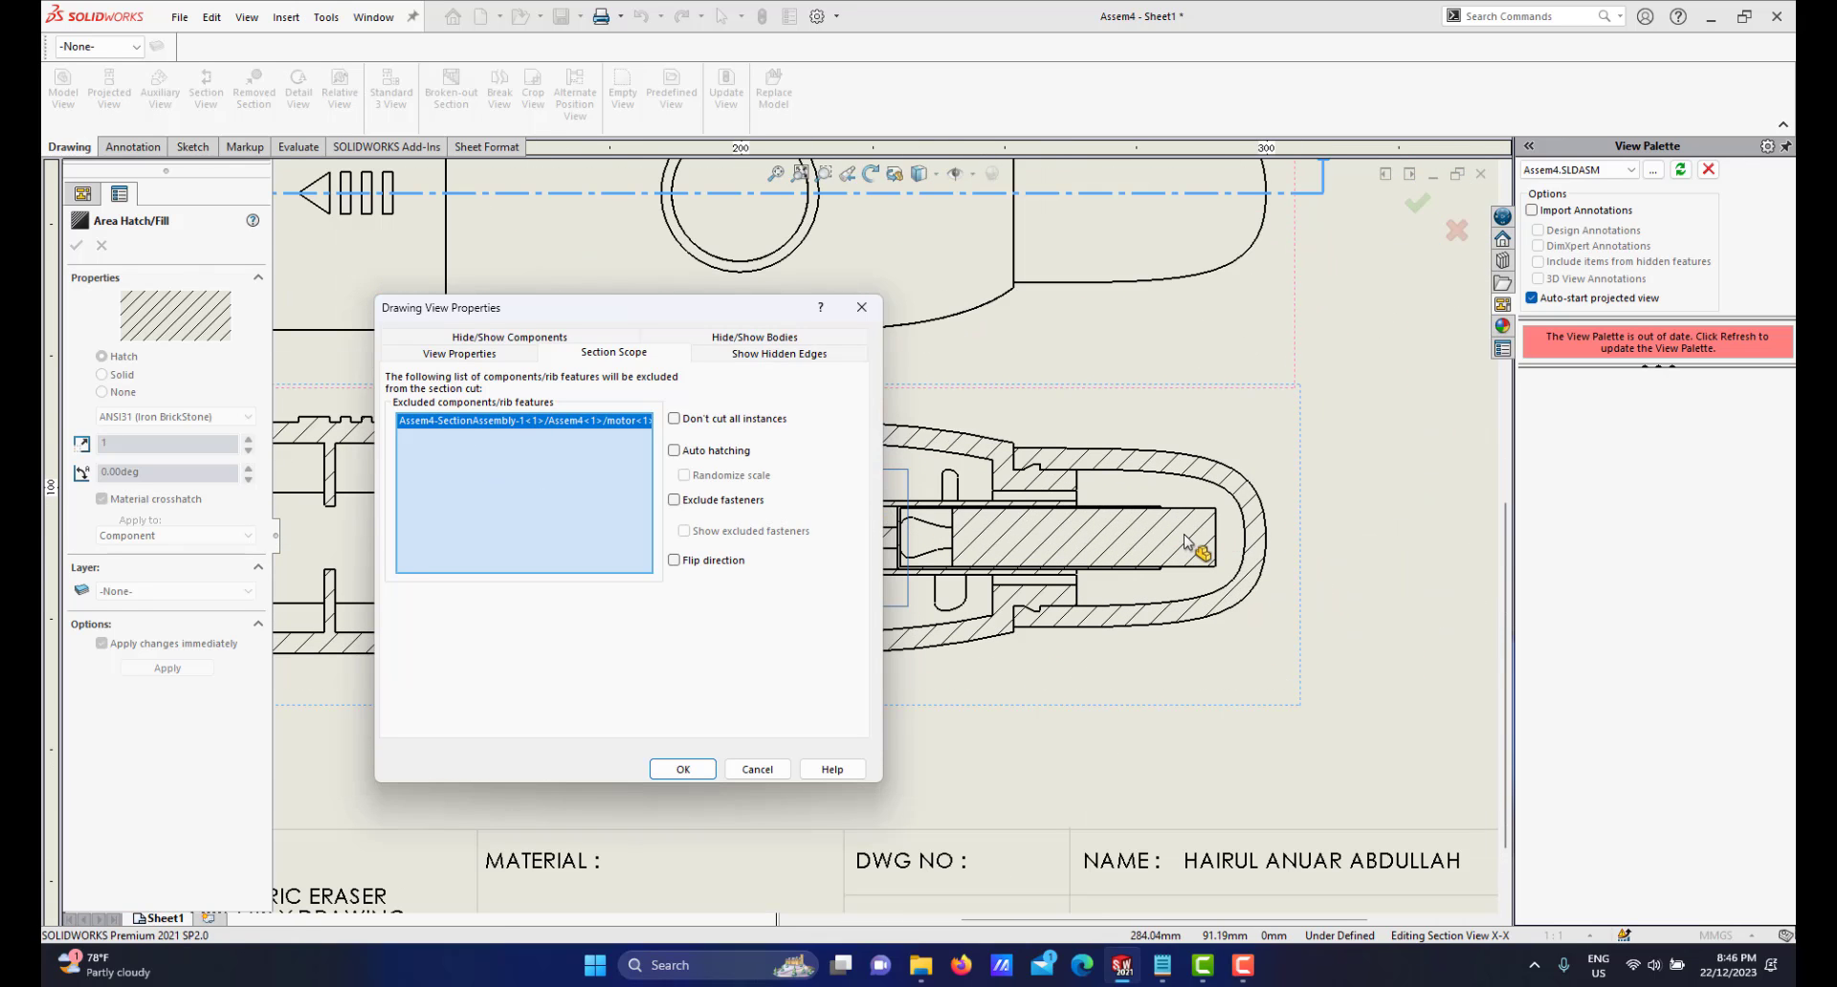
left_click(1187, 543)
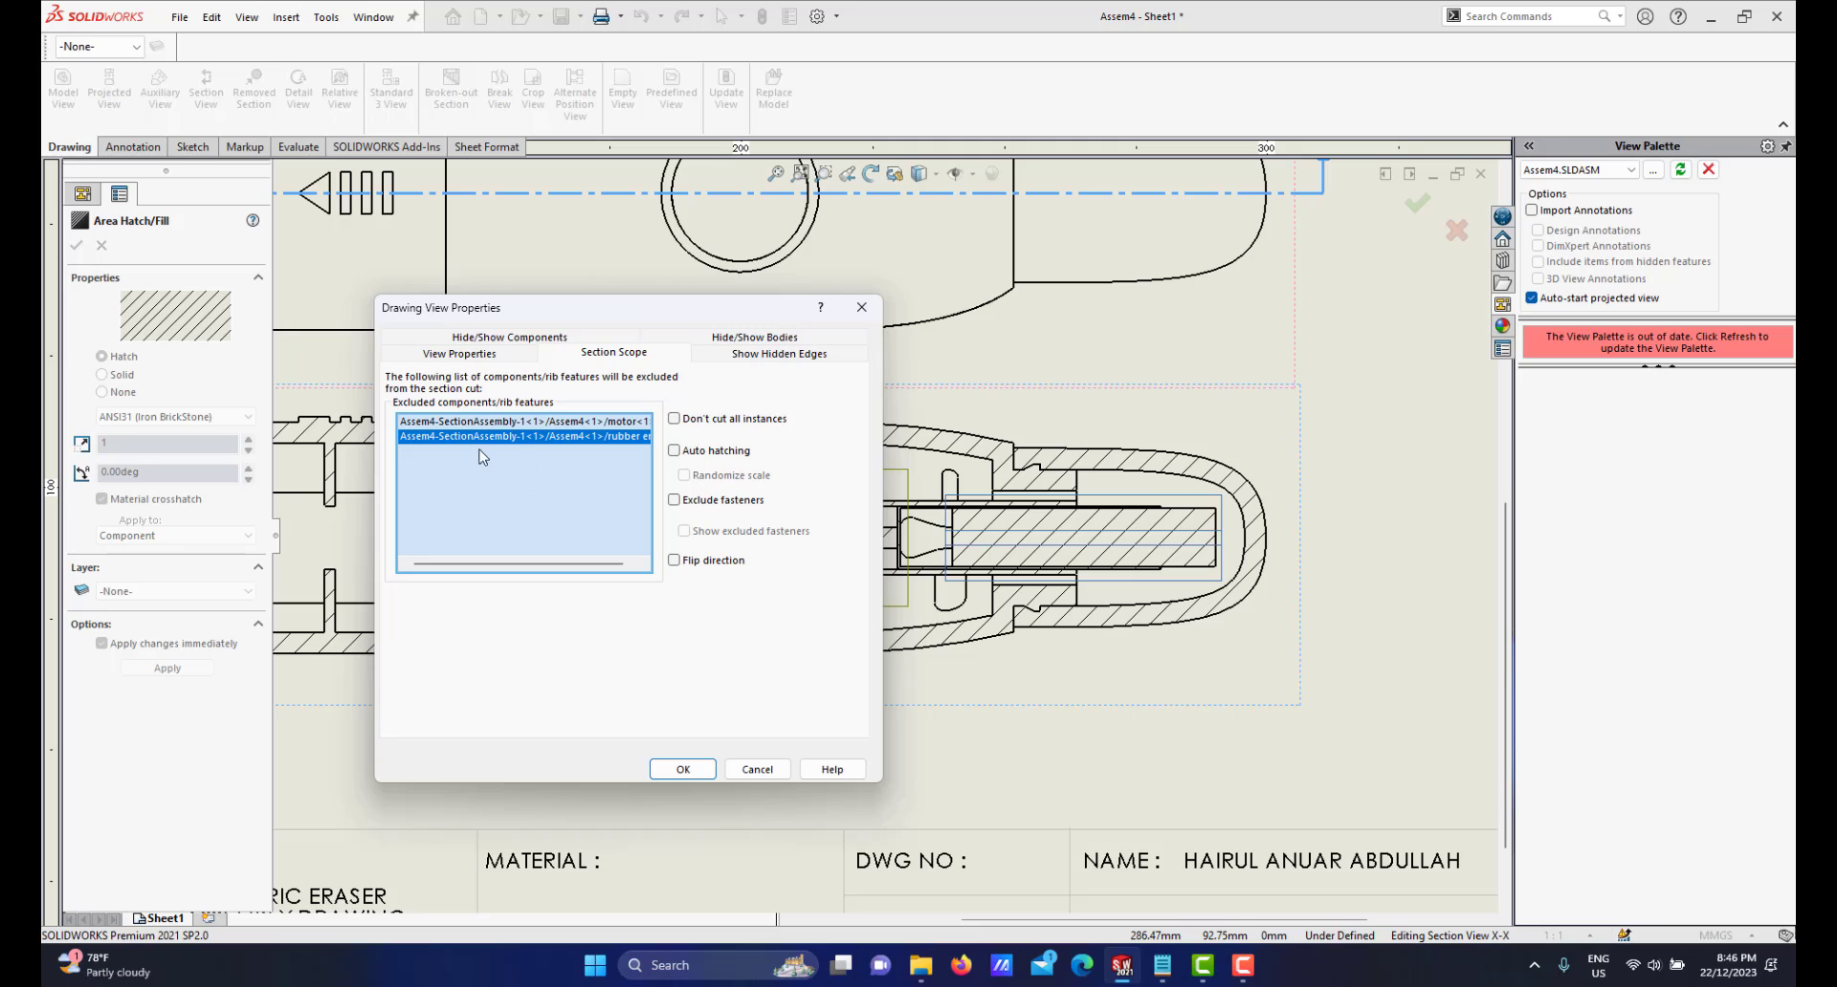
left_click_drag(624, 316, 934, 288)
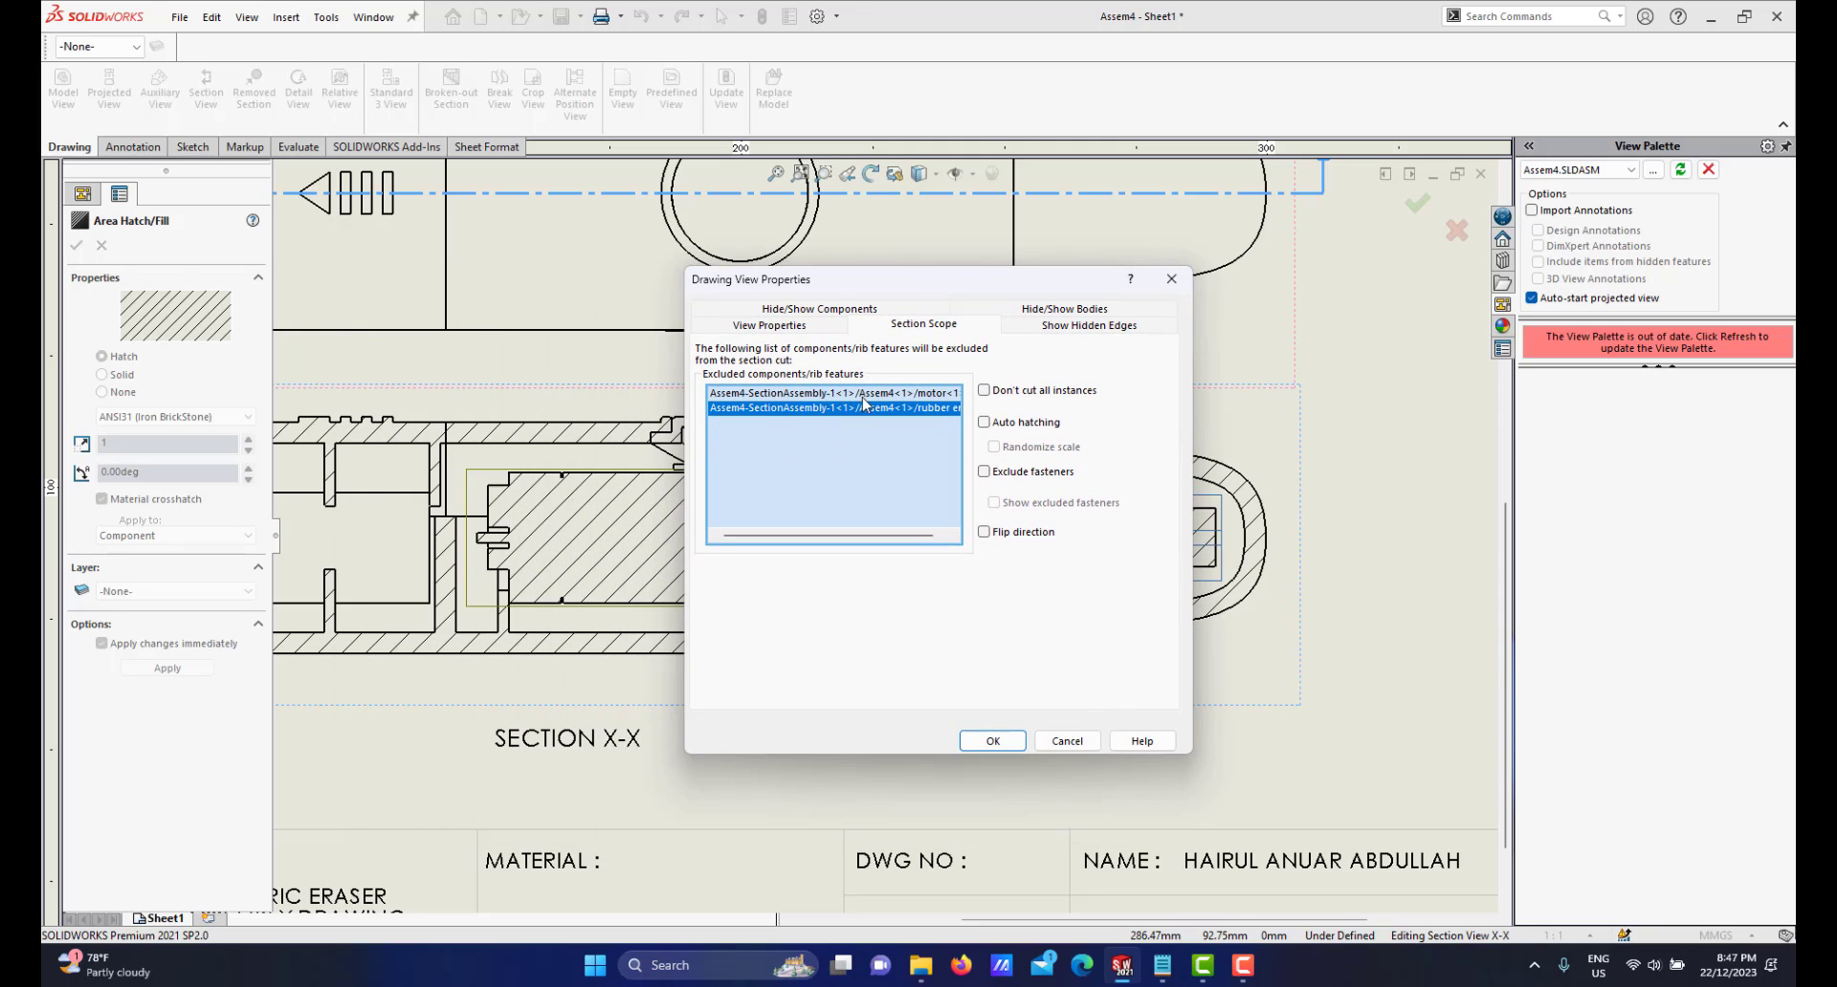
left_click(983, 733)
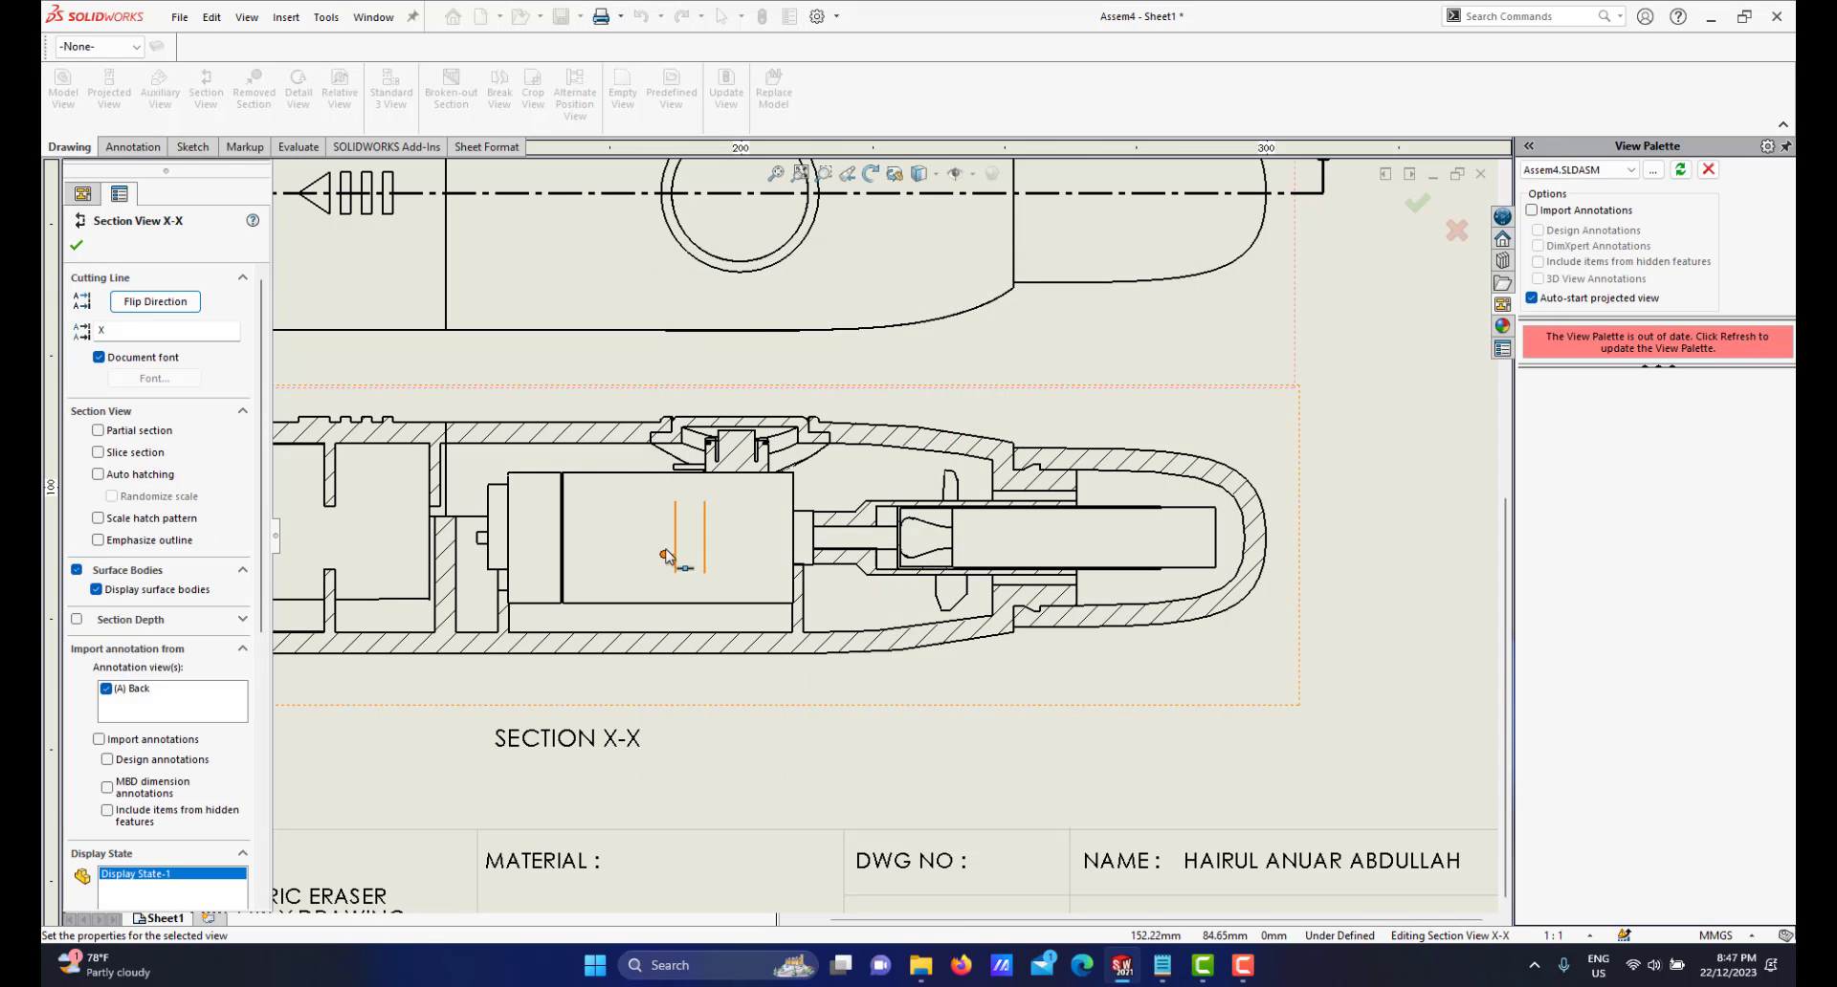
scroll(812, 537, "up", 3)
scroll(948, 545, "down", 3)
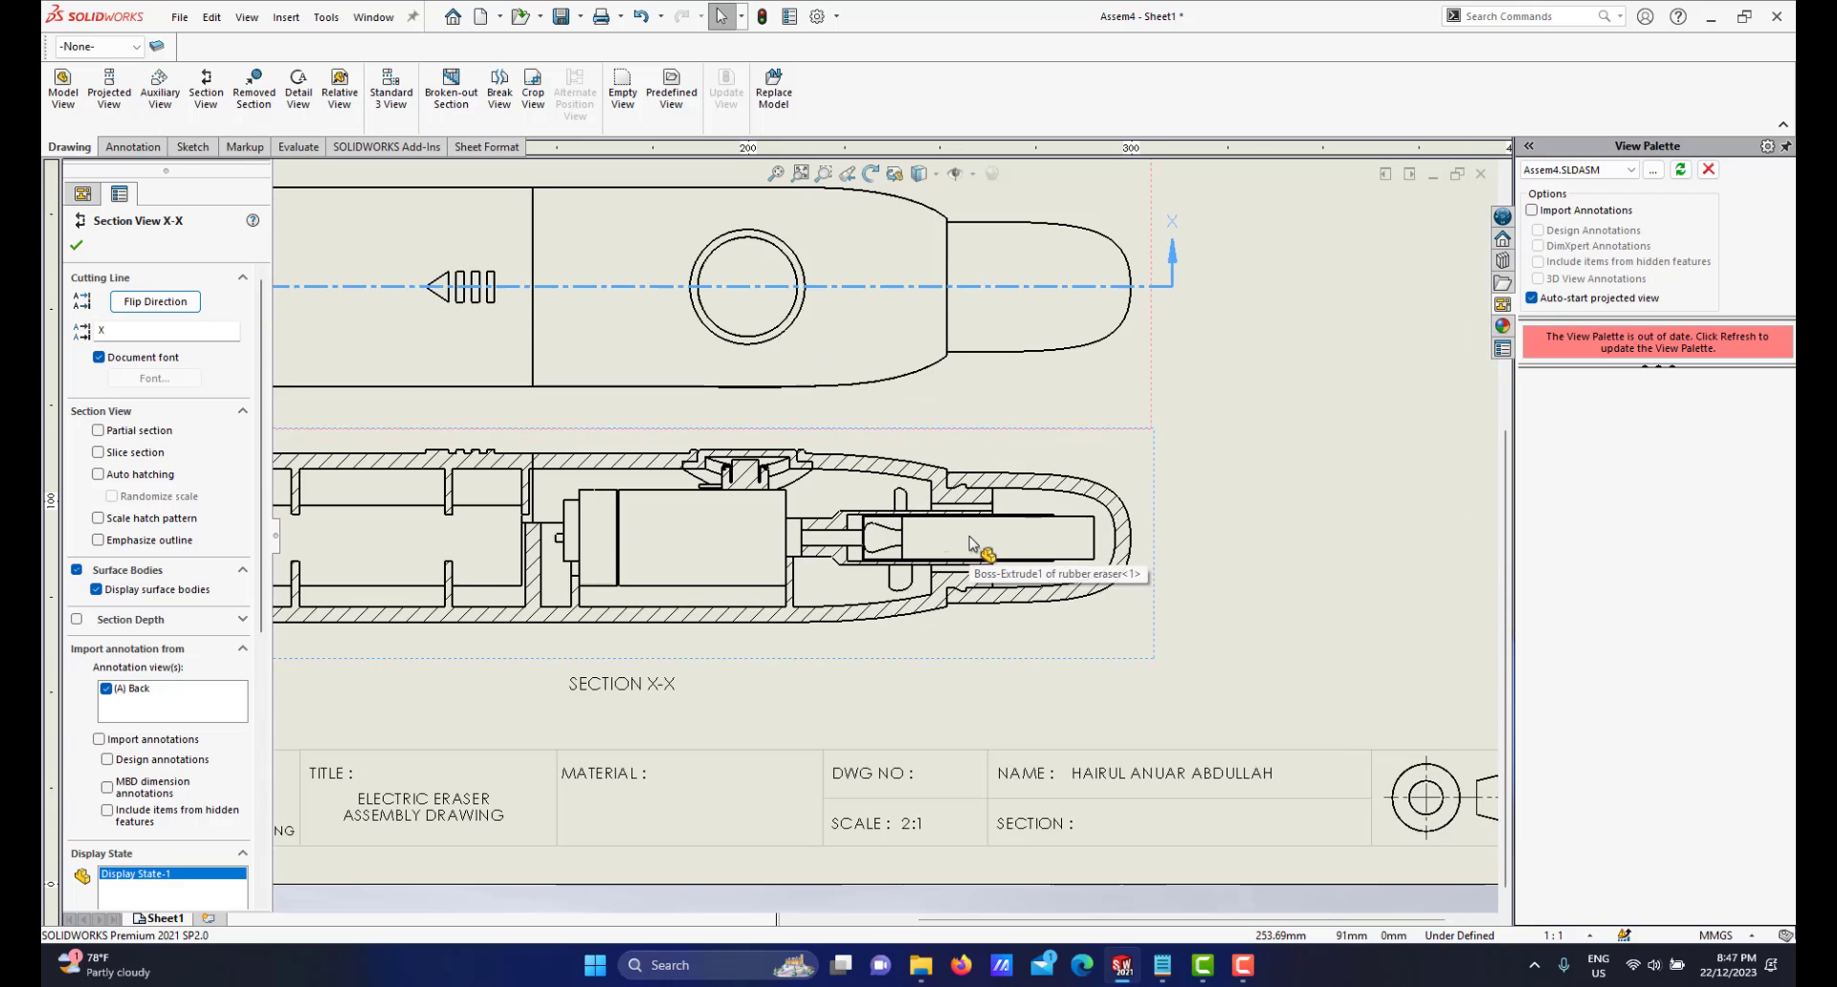
scroll(921, 542, "up", 4)
key("Escape")
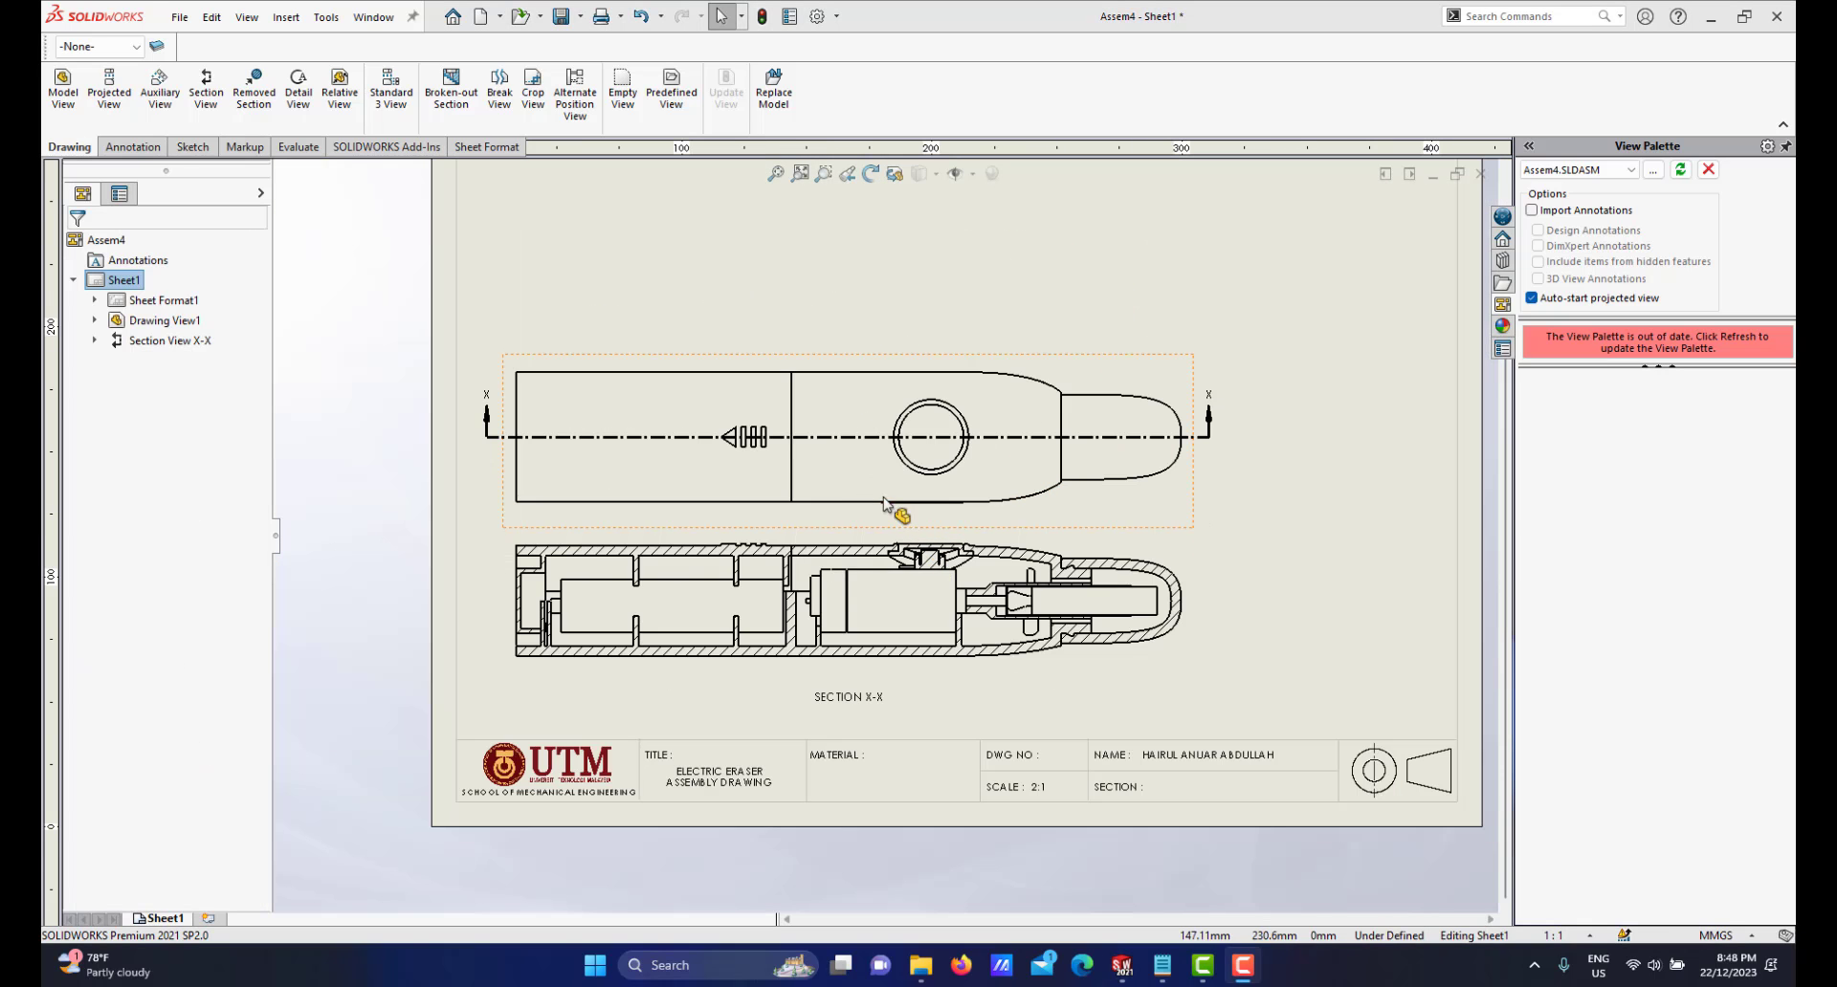
Examine the hatching of the adjoining rear and front top casings around their joint in section X-X
scroll(832, 565, "down", 3)
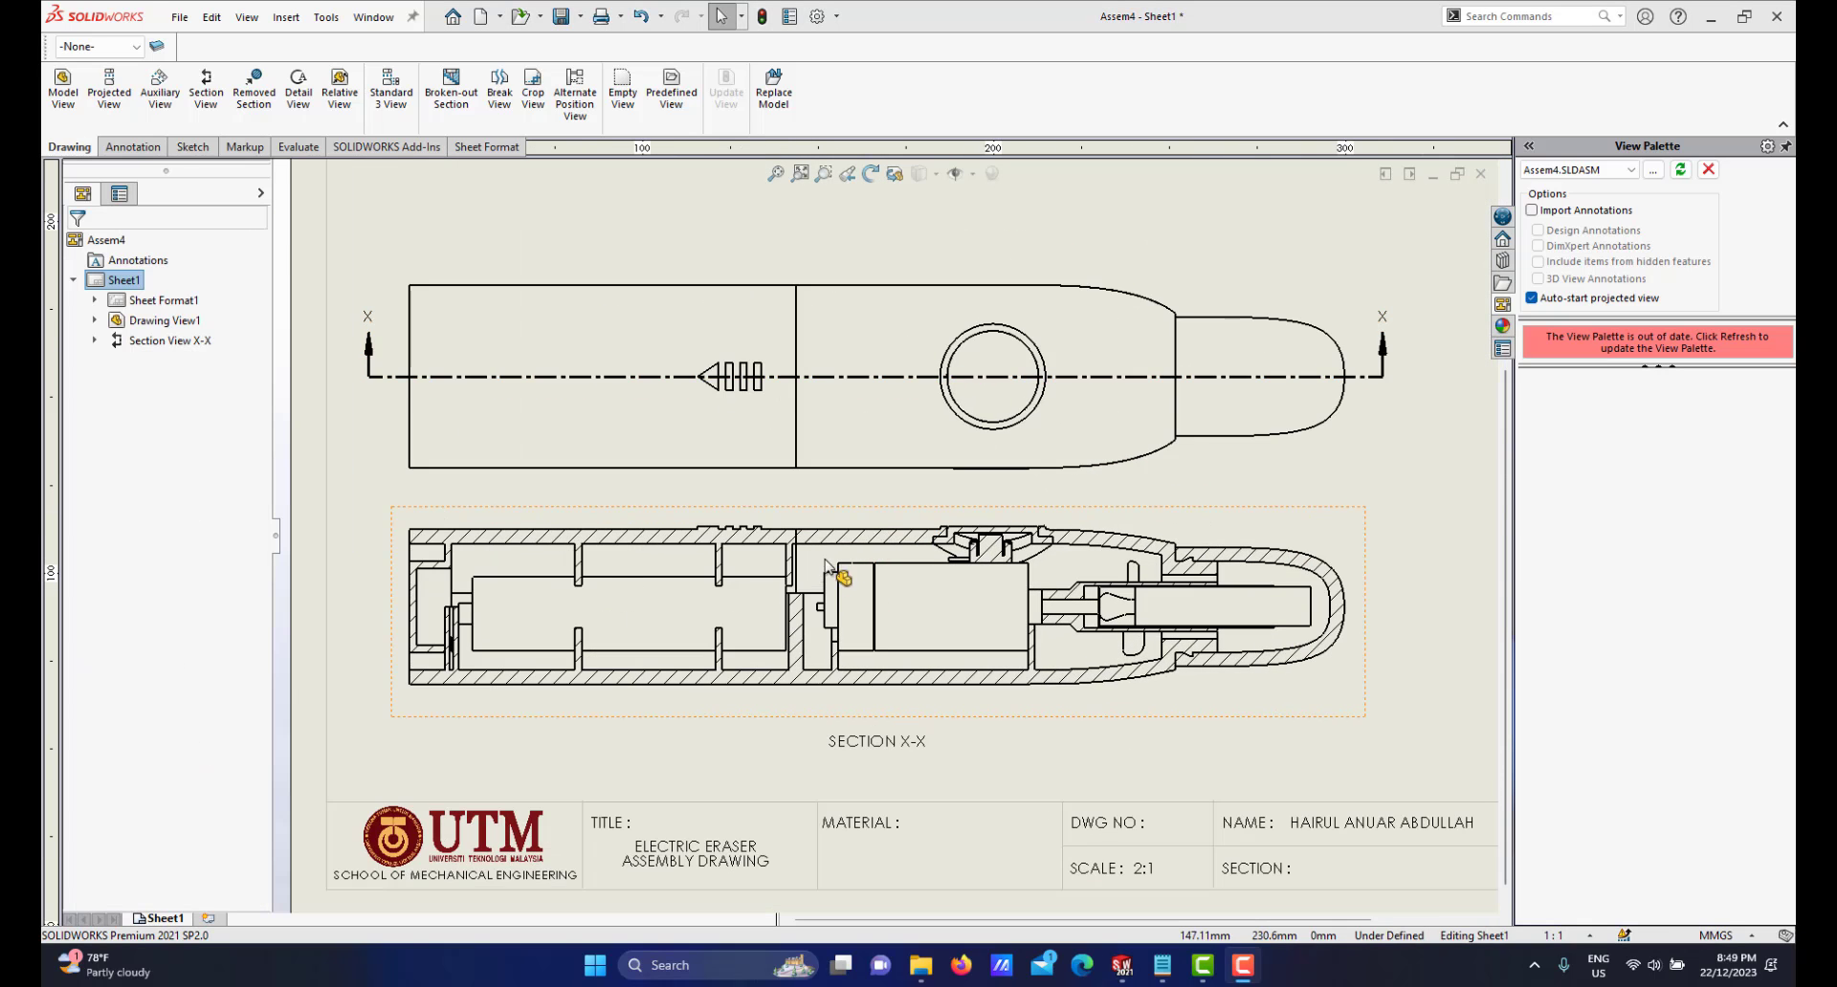
scroll(832, 560, "down", 3)
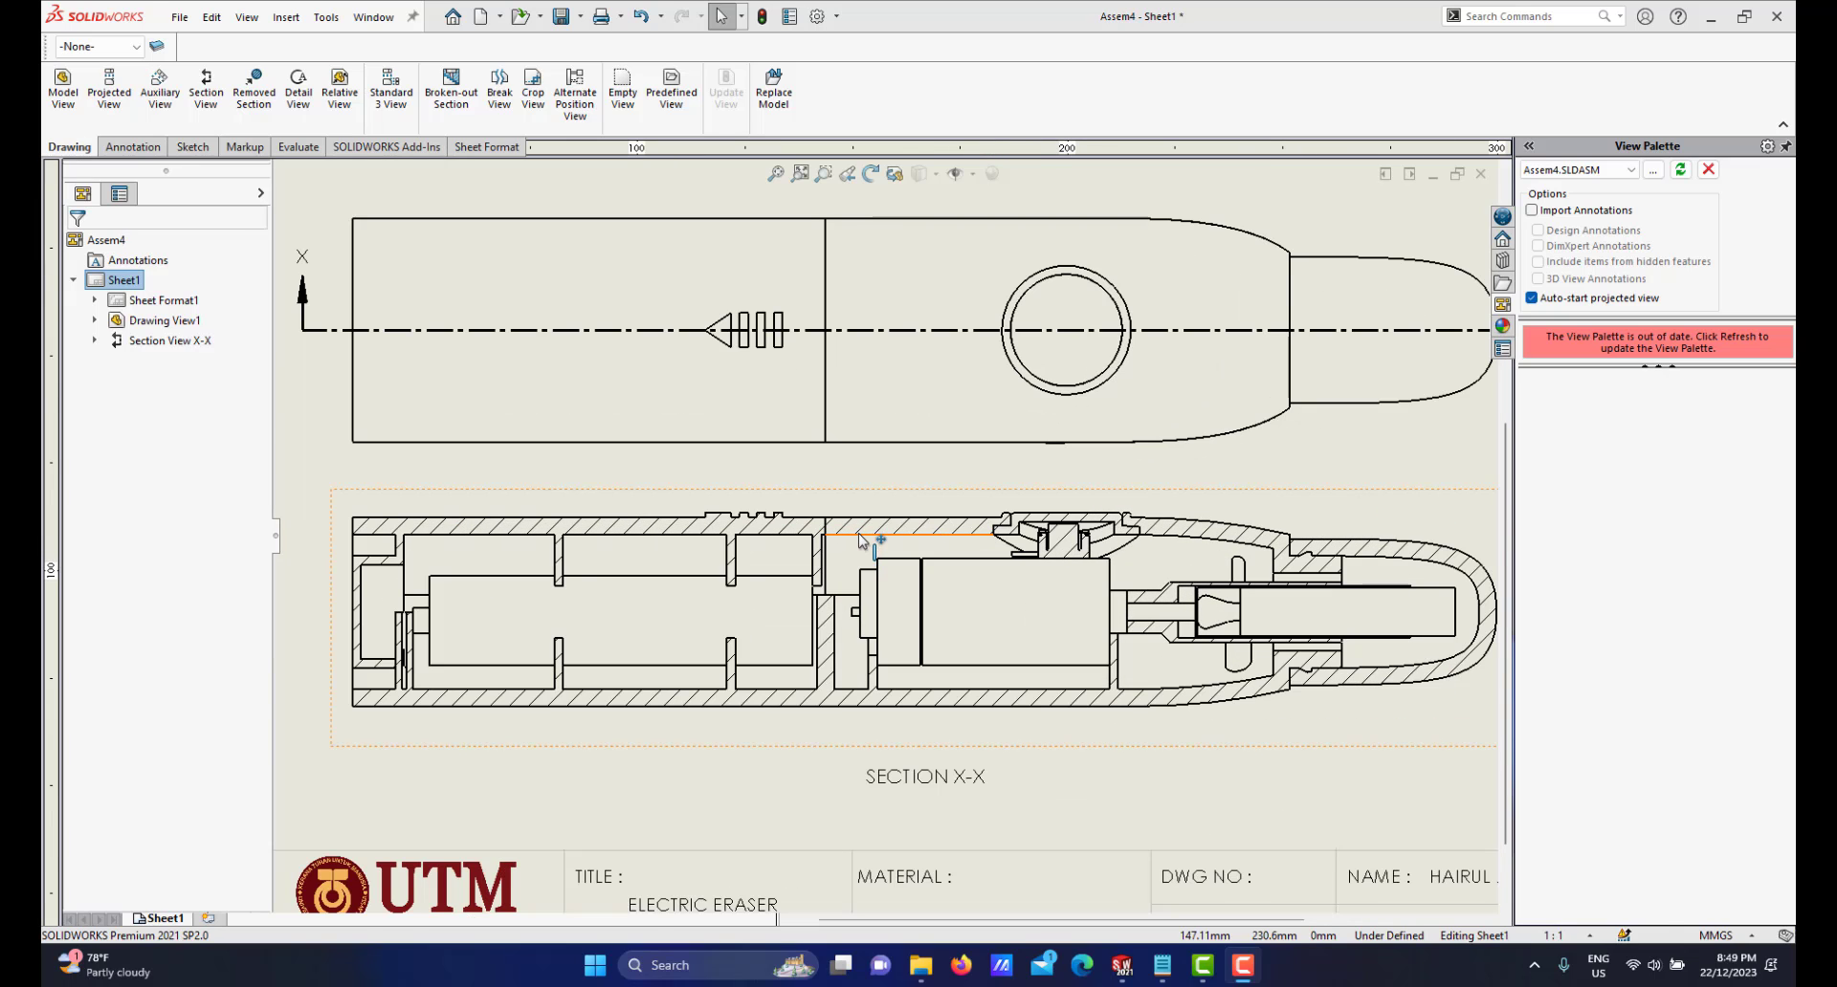
scroll(898, 498, "down", 4)
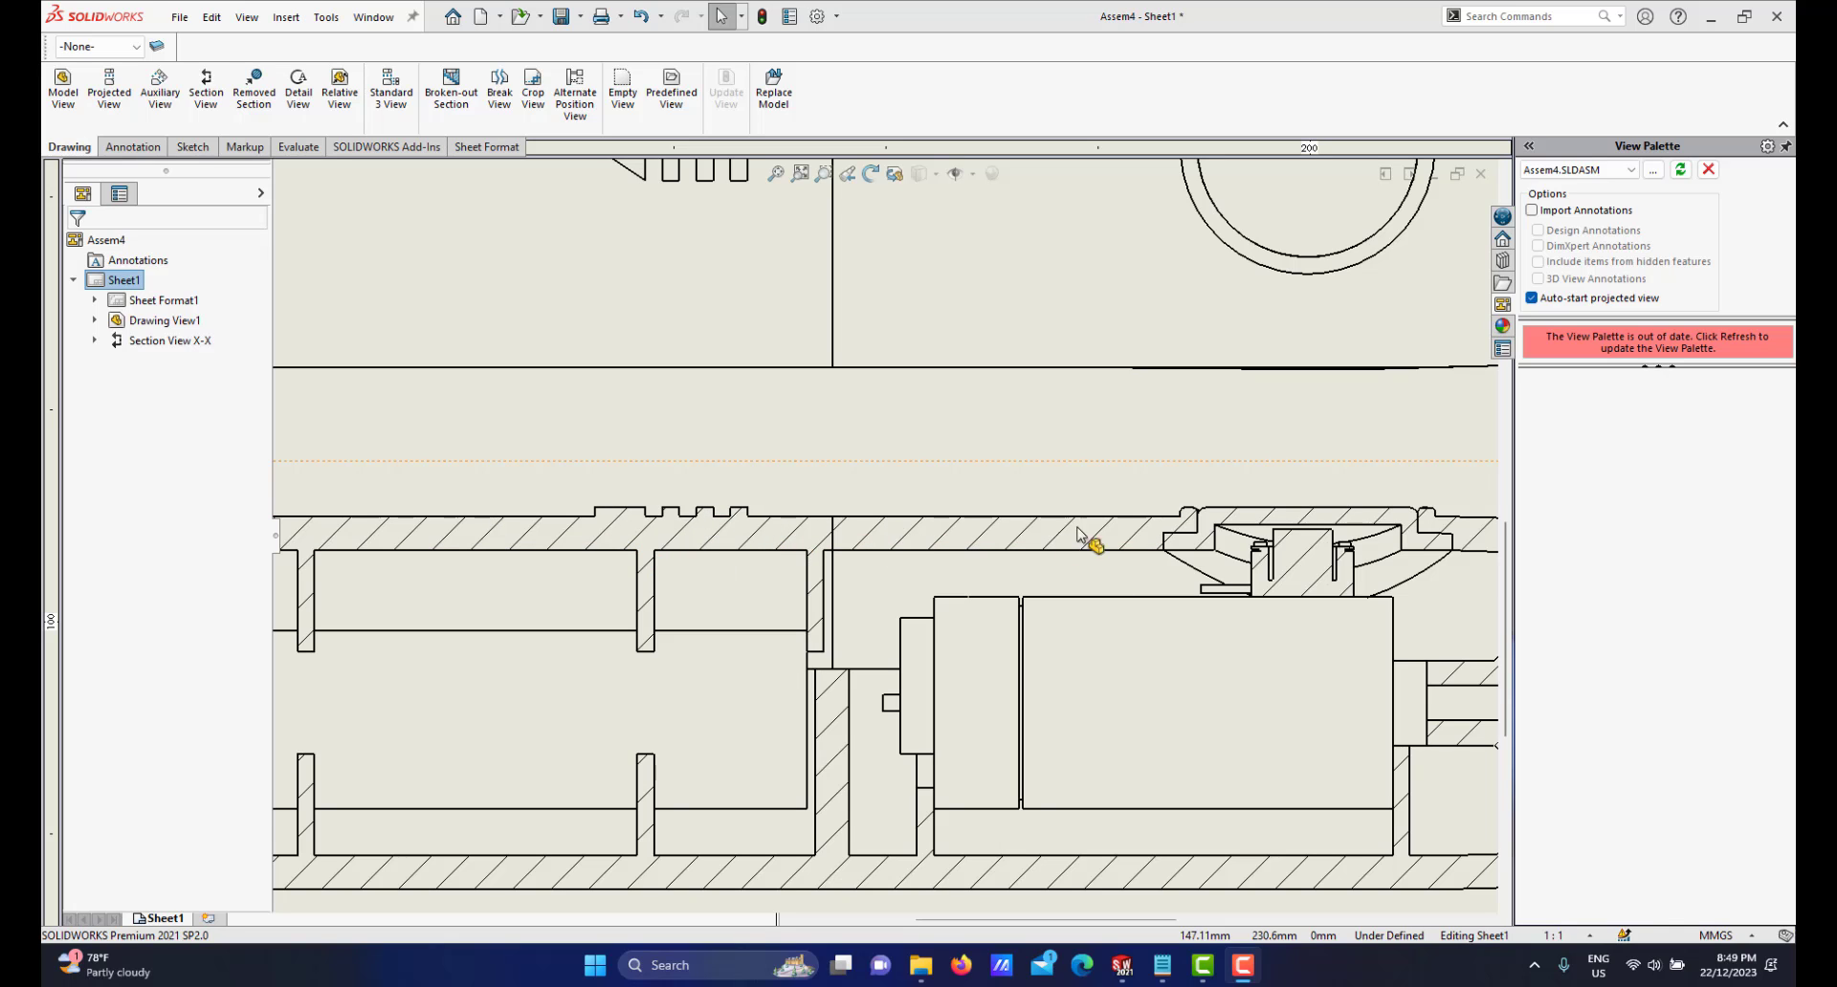
scroll(851, 532, "down", 3)
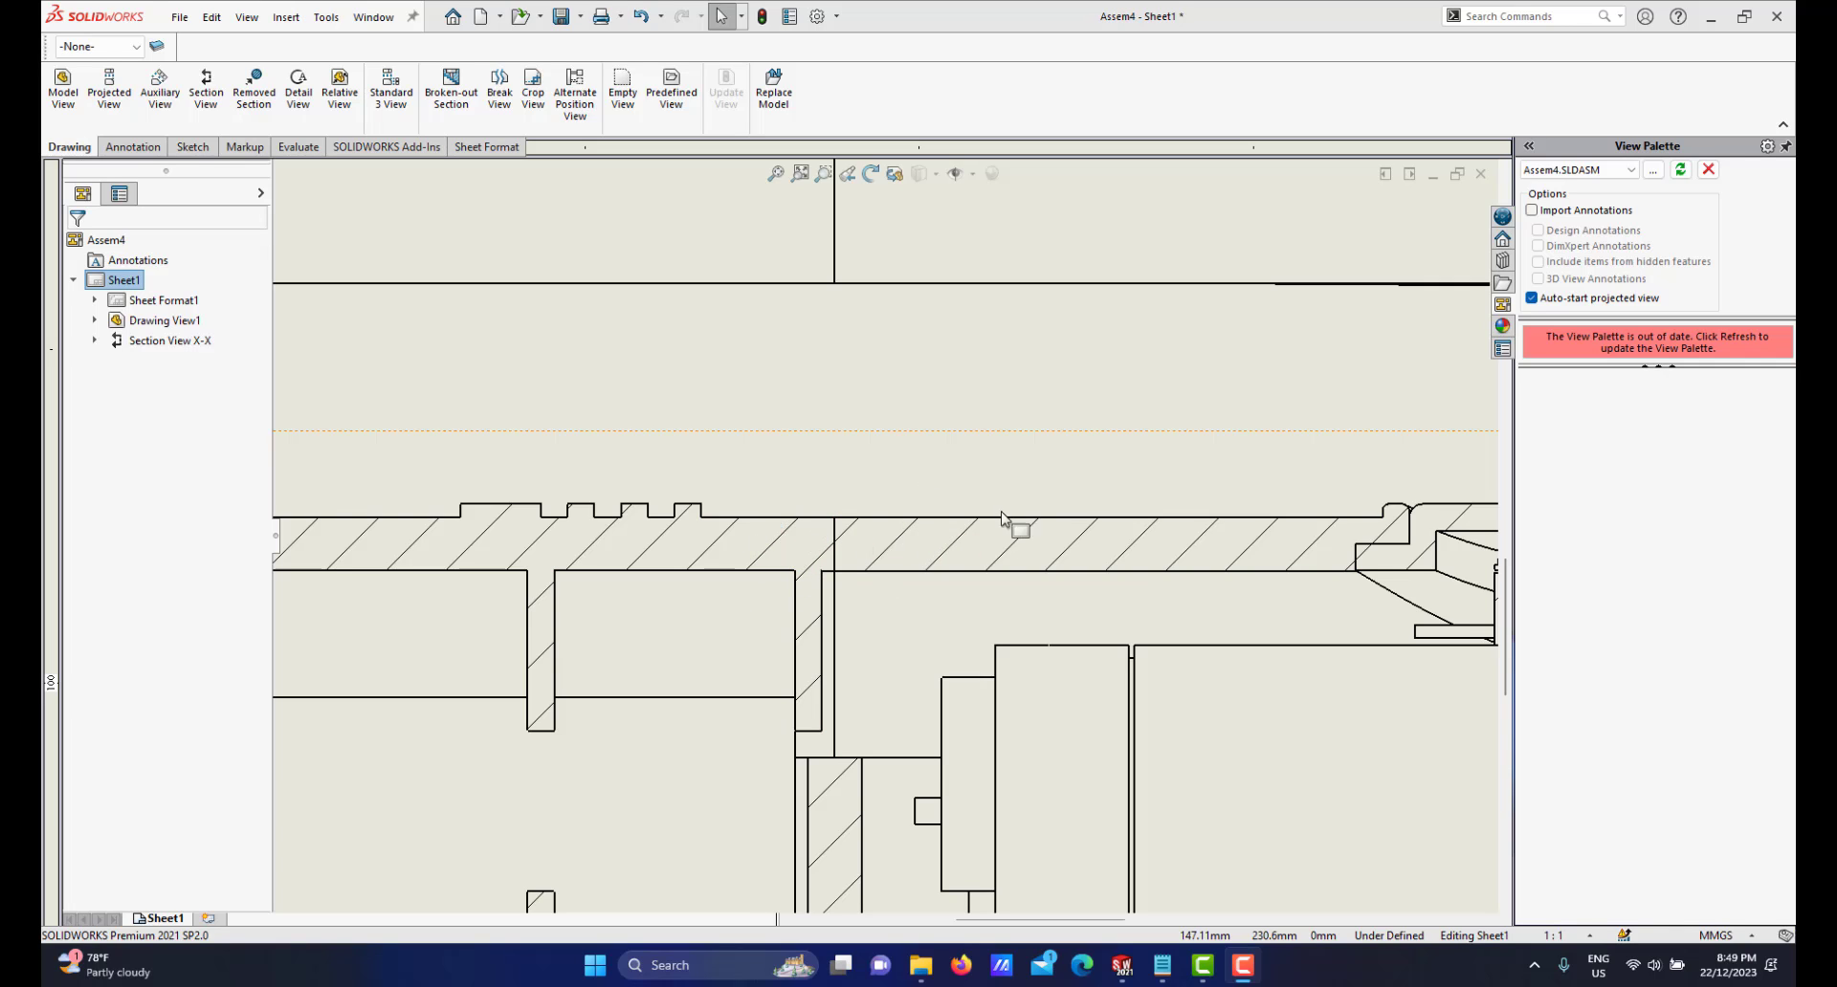
scroll(1033, 527, "down", 1)
scroll(943, 591, "up", 3)
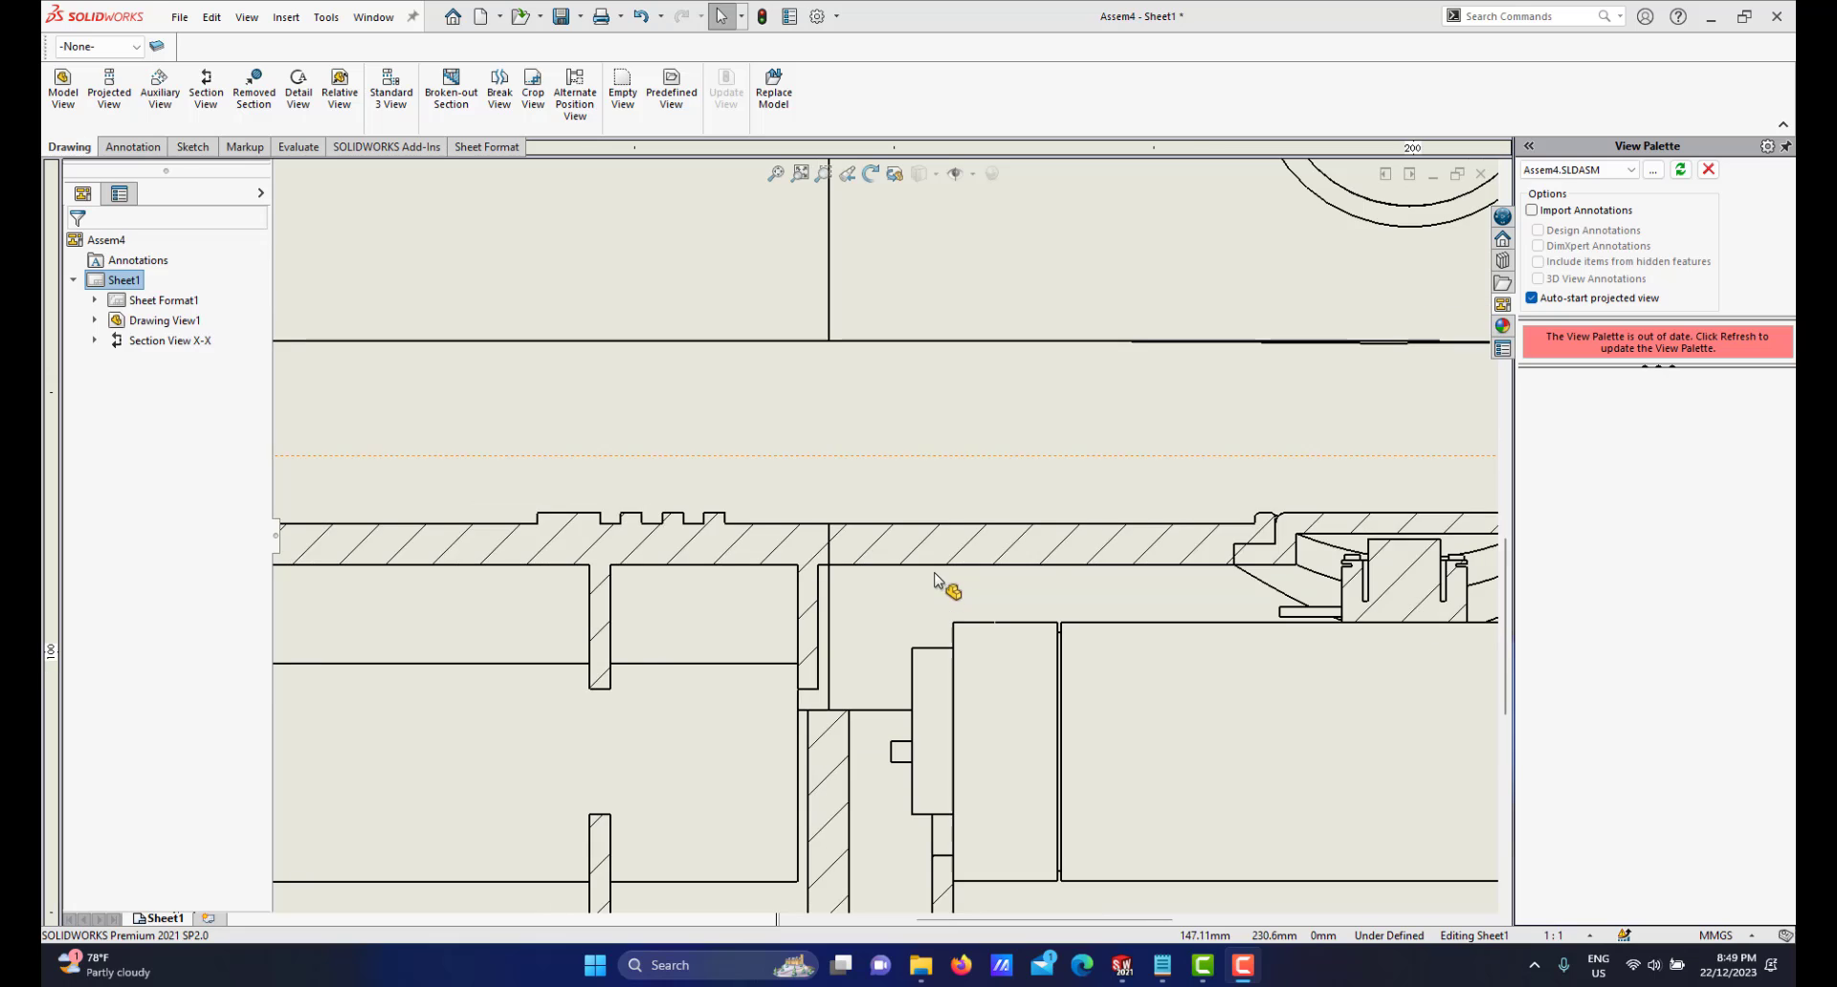
scroll(829, 519, "down", 1)
scroll(829, 520, "down", 2)
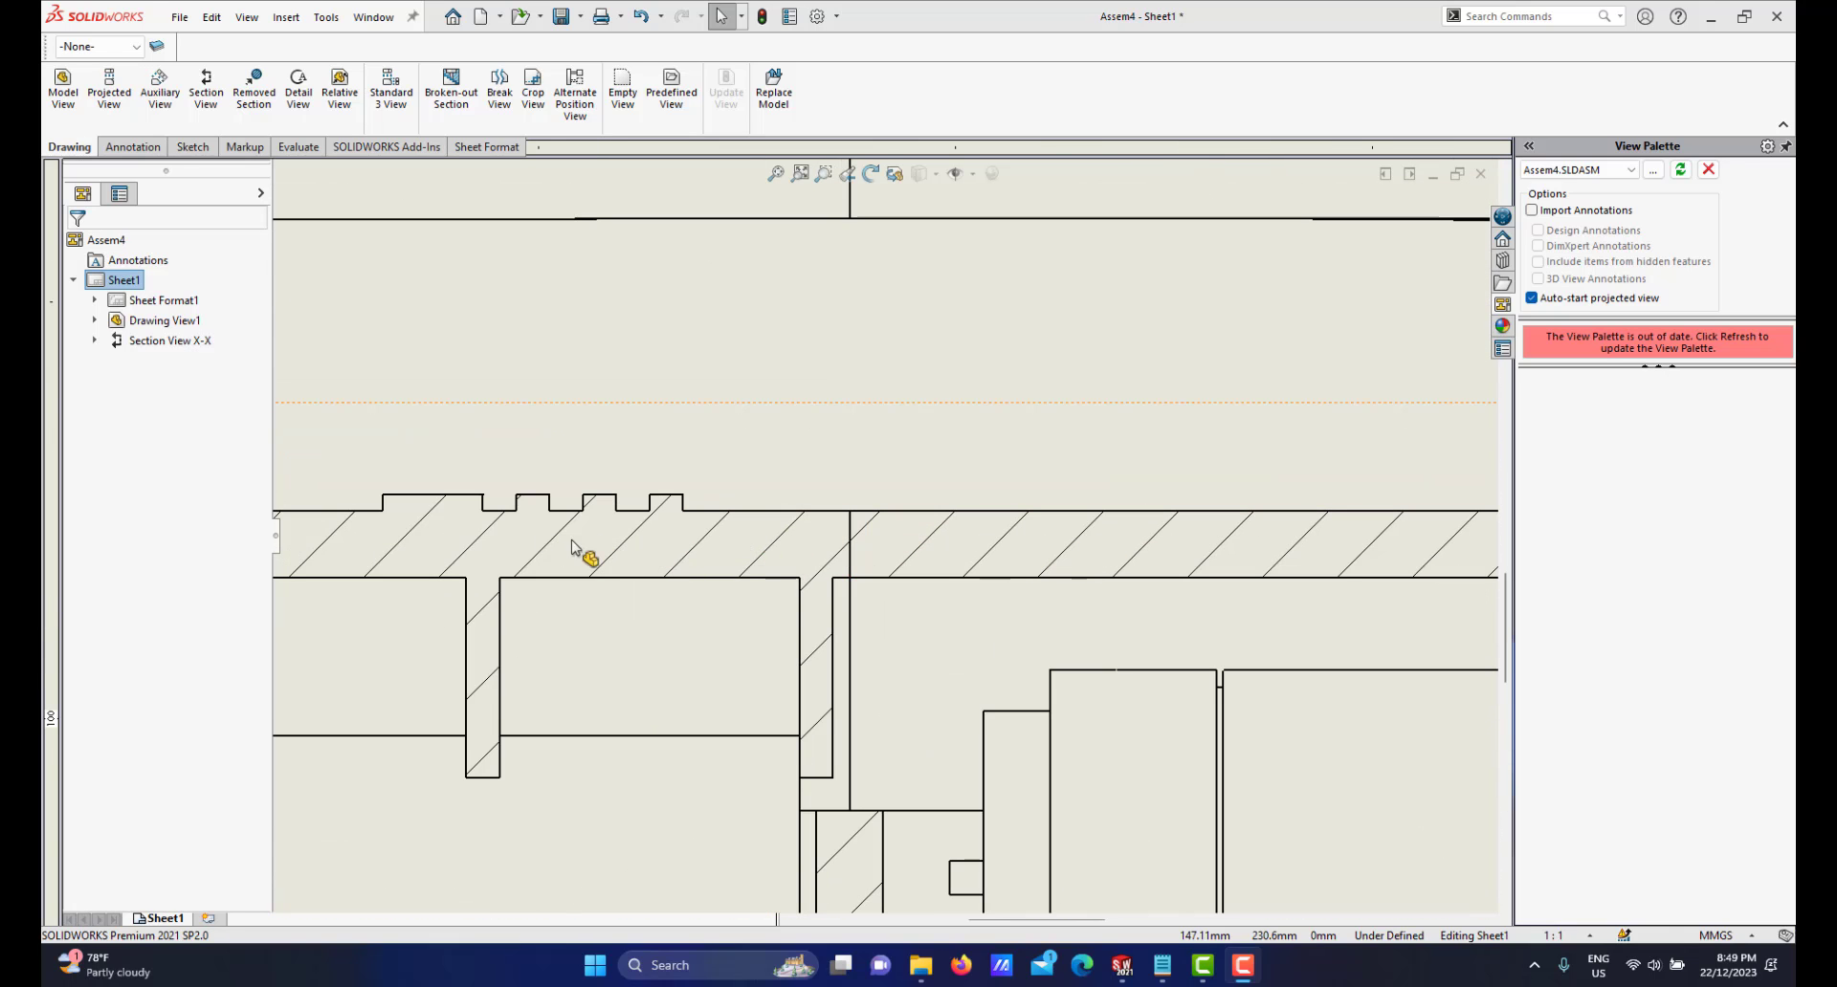
scroll(992, 607, "up", 2)
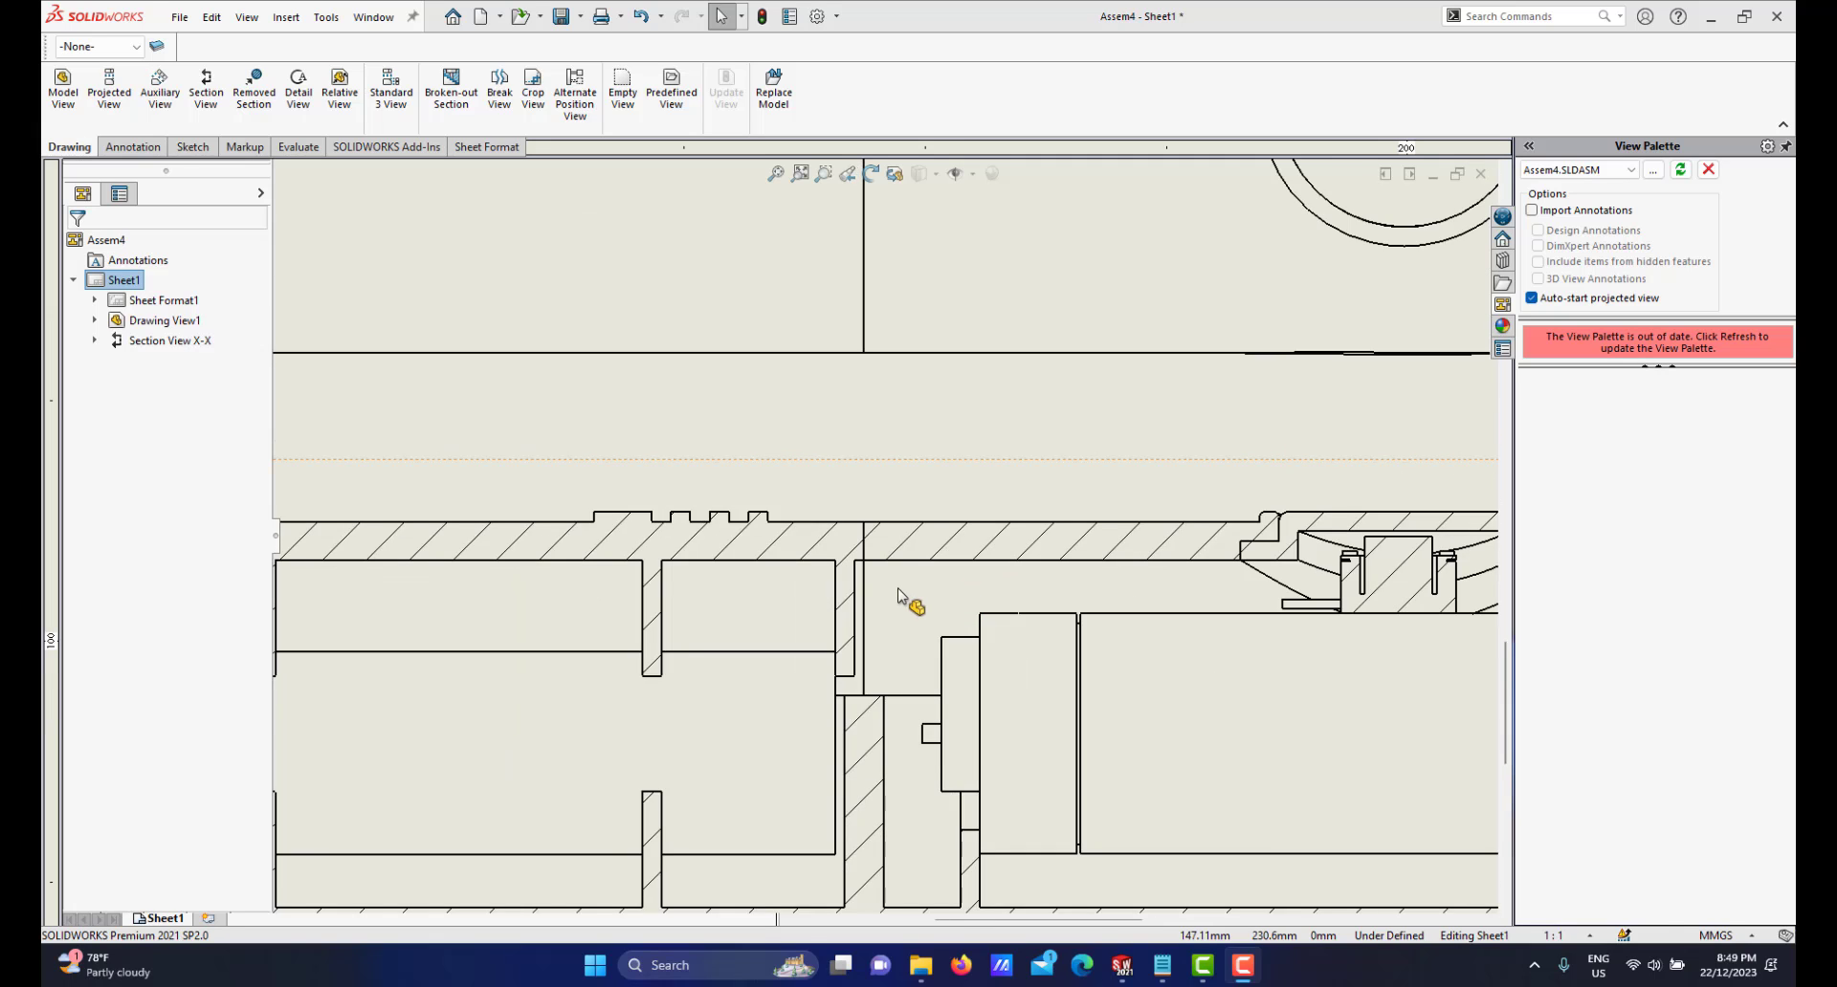
scroll(909, 599, "down", 1)
scroll(914, 594, "up", 1)
scroll(926, 558, "down", 1)
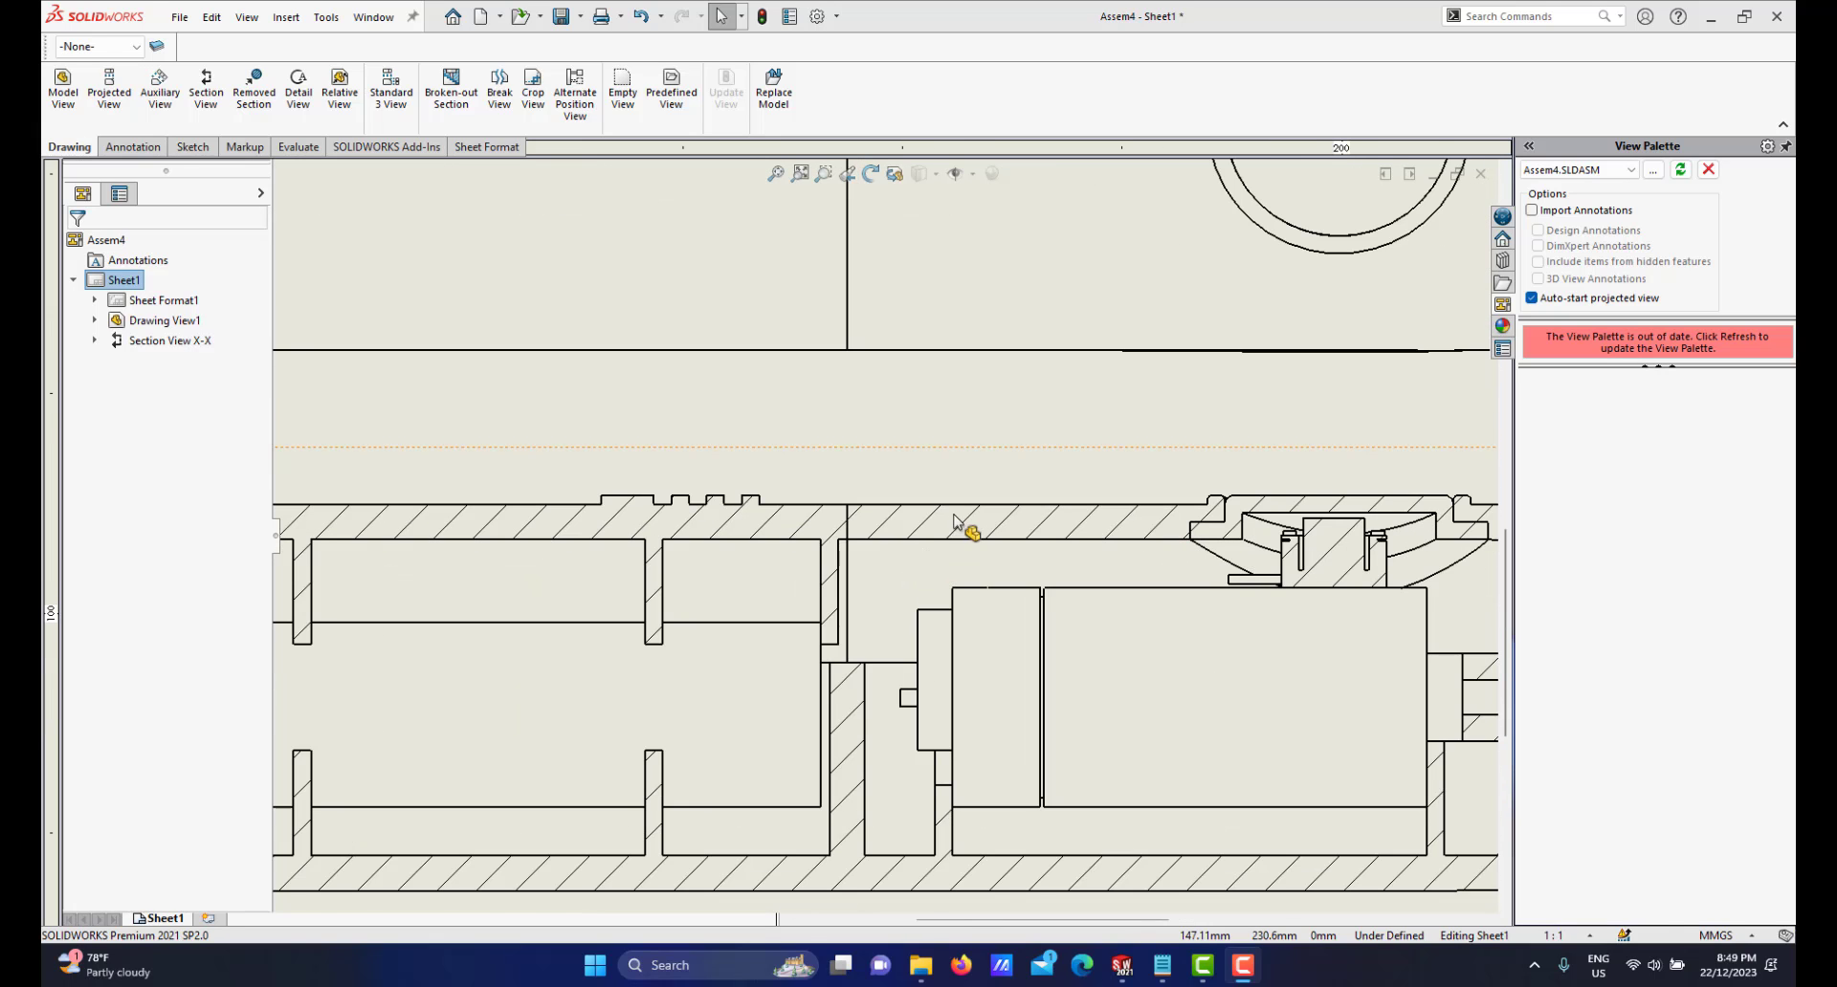
scroll(954, 517, "up", 1)
scroll(952, 571, "up", 2)
scroll(957, 545, "down", 2)
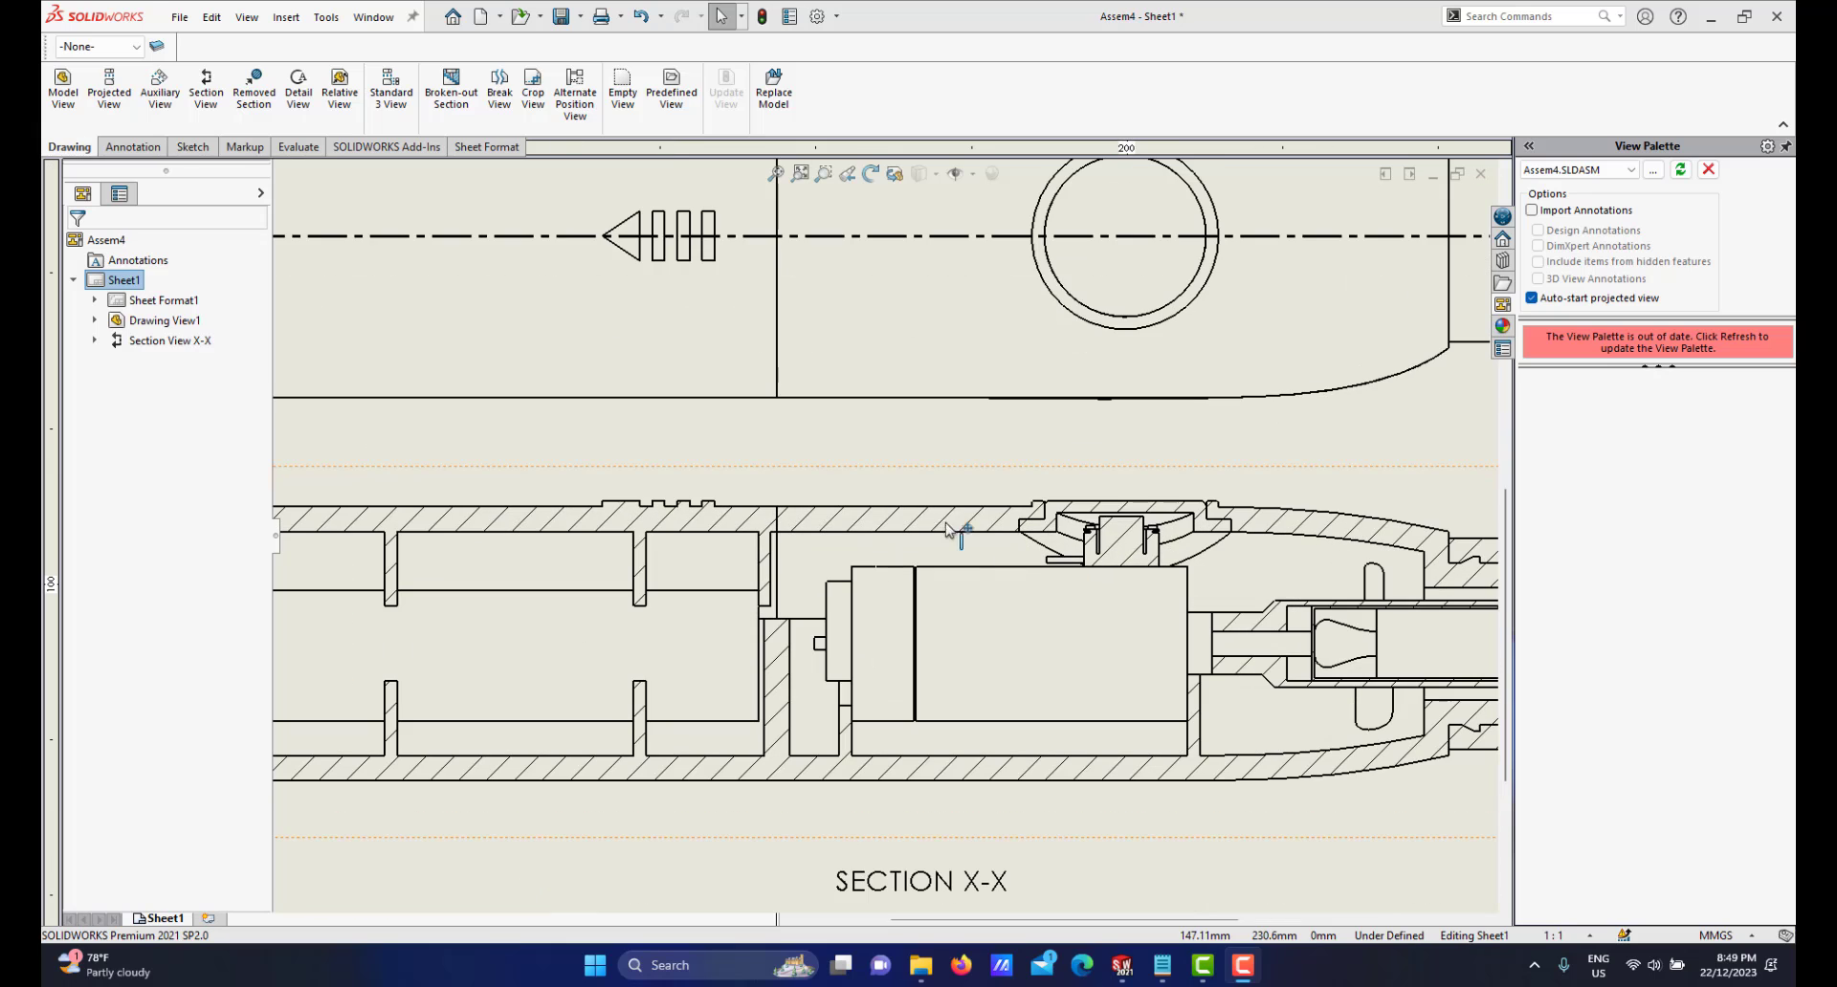
scroll(947, 532, "up", 2)
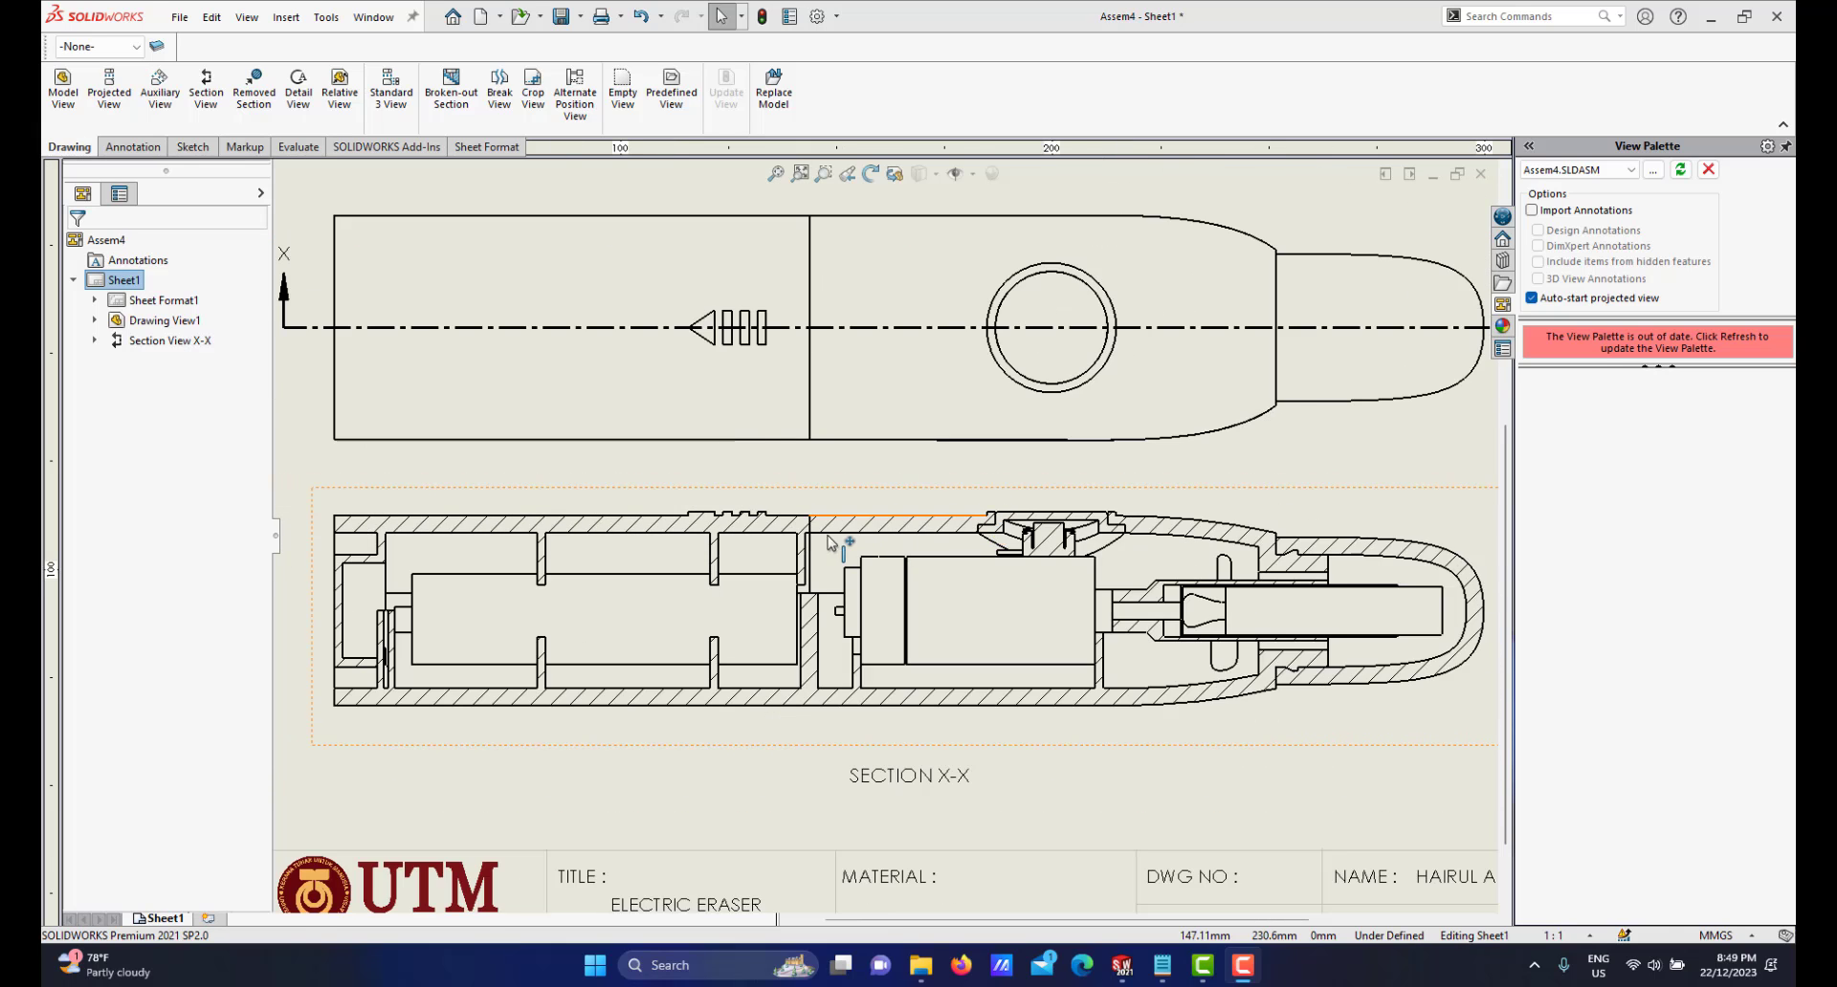
scroll(637, 536, "down", 2)
scroll(662, 521, "down", 1)
scroll(662, 520, "down", 1)
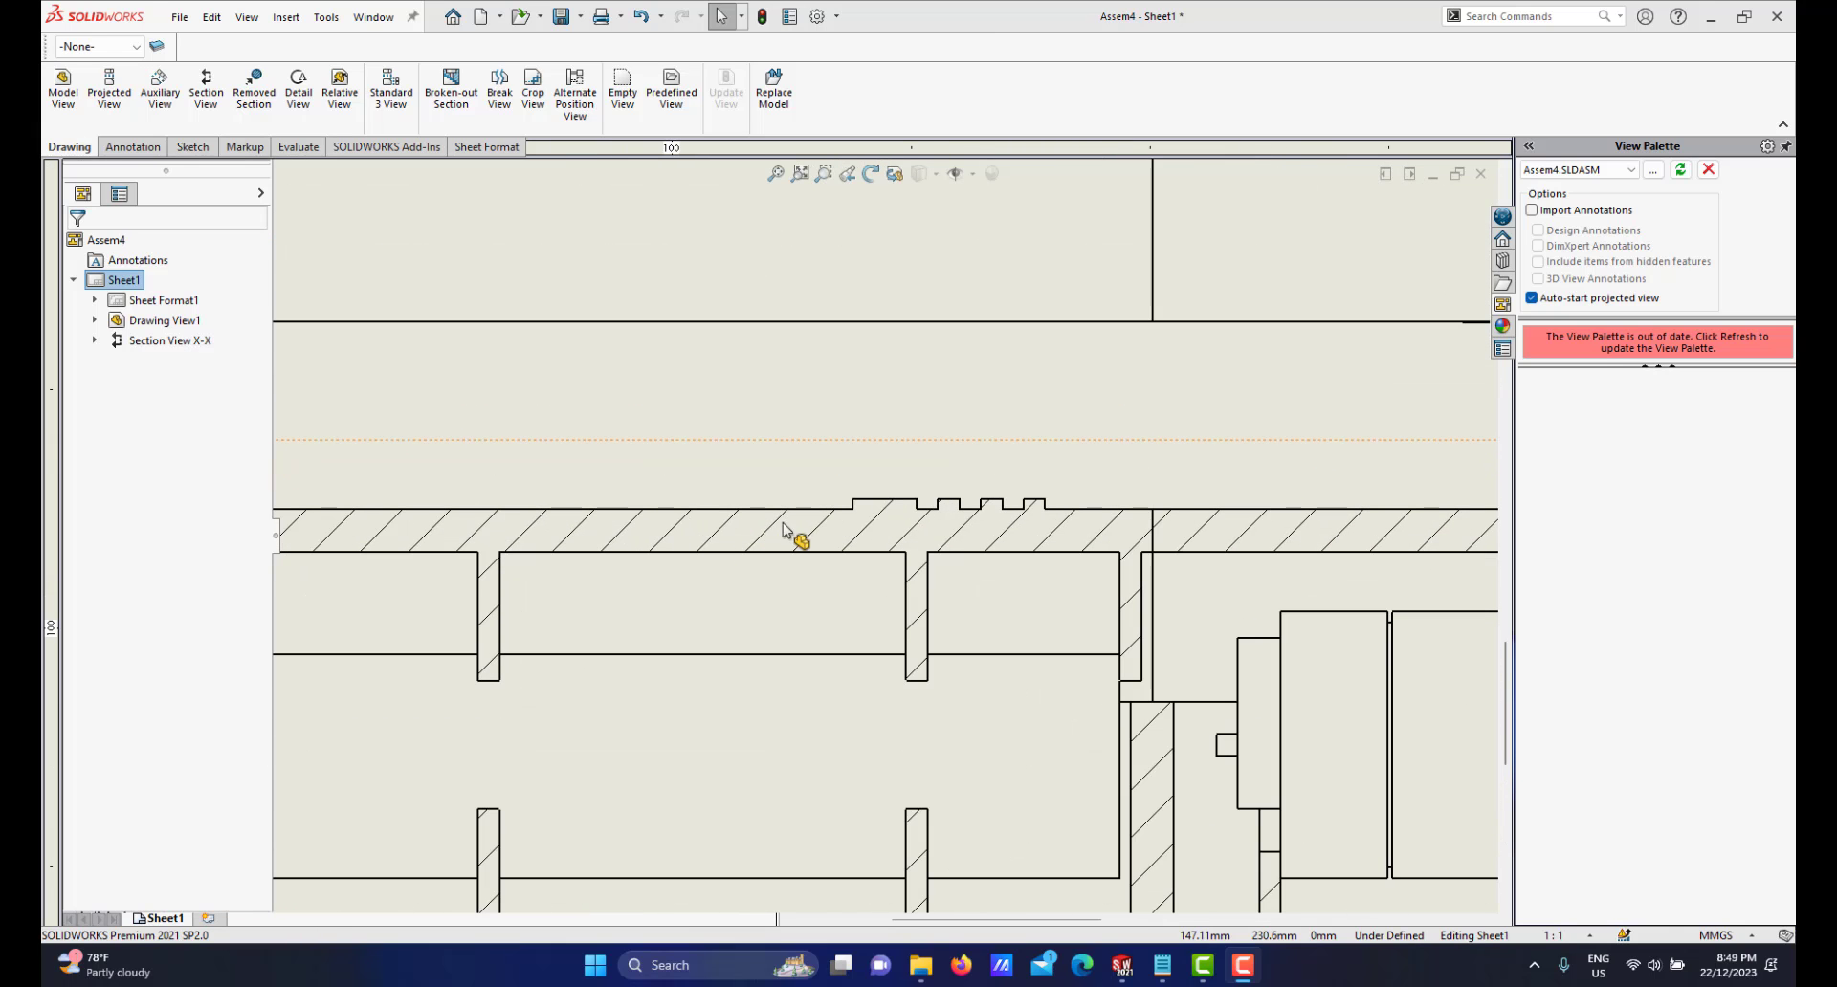
Turn off the material crosshatch for the rear top casing in section X-X and set its hatch pattern to Parallel Lines
left_click(715, 532)
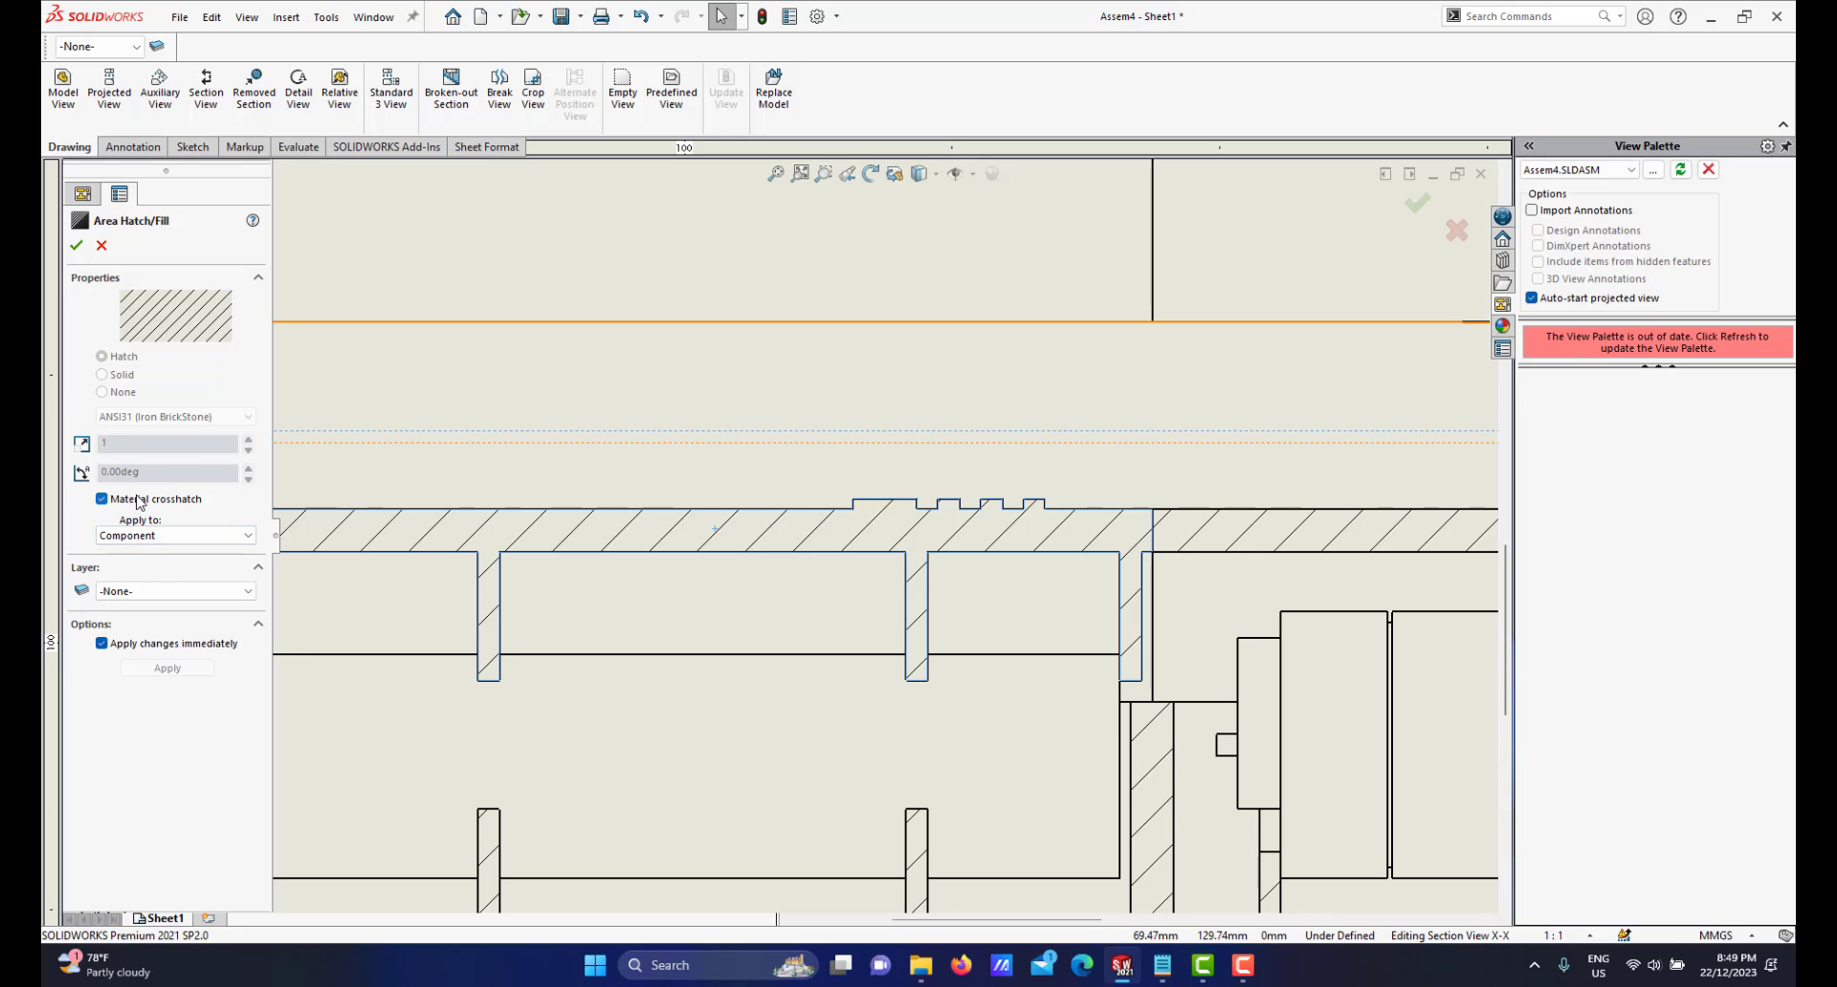
left_click(101, 499)
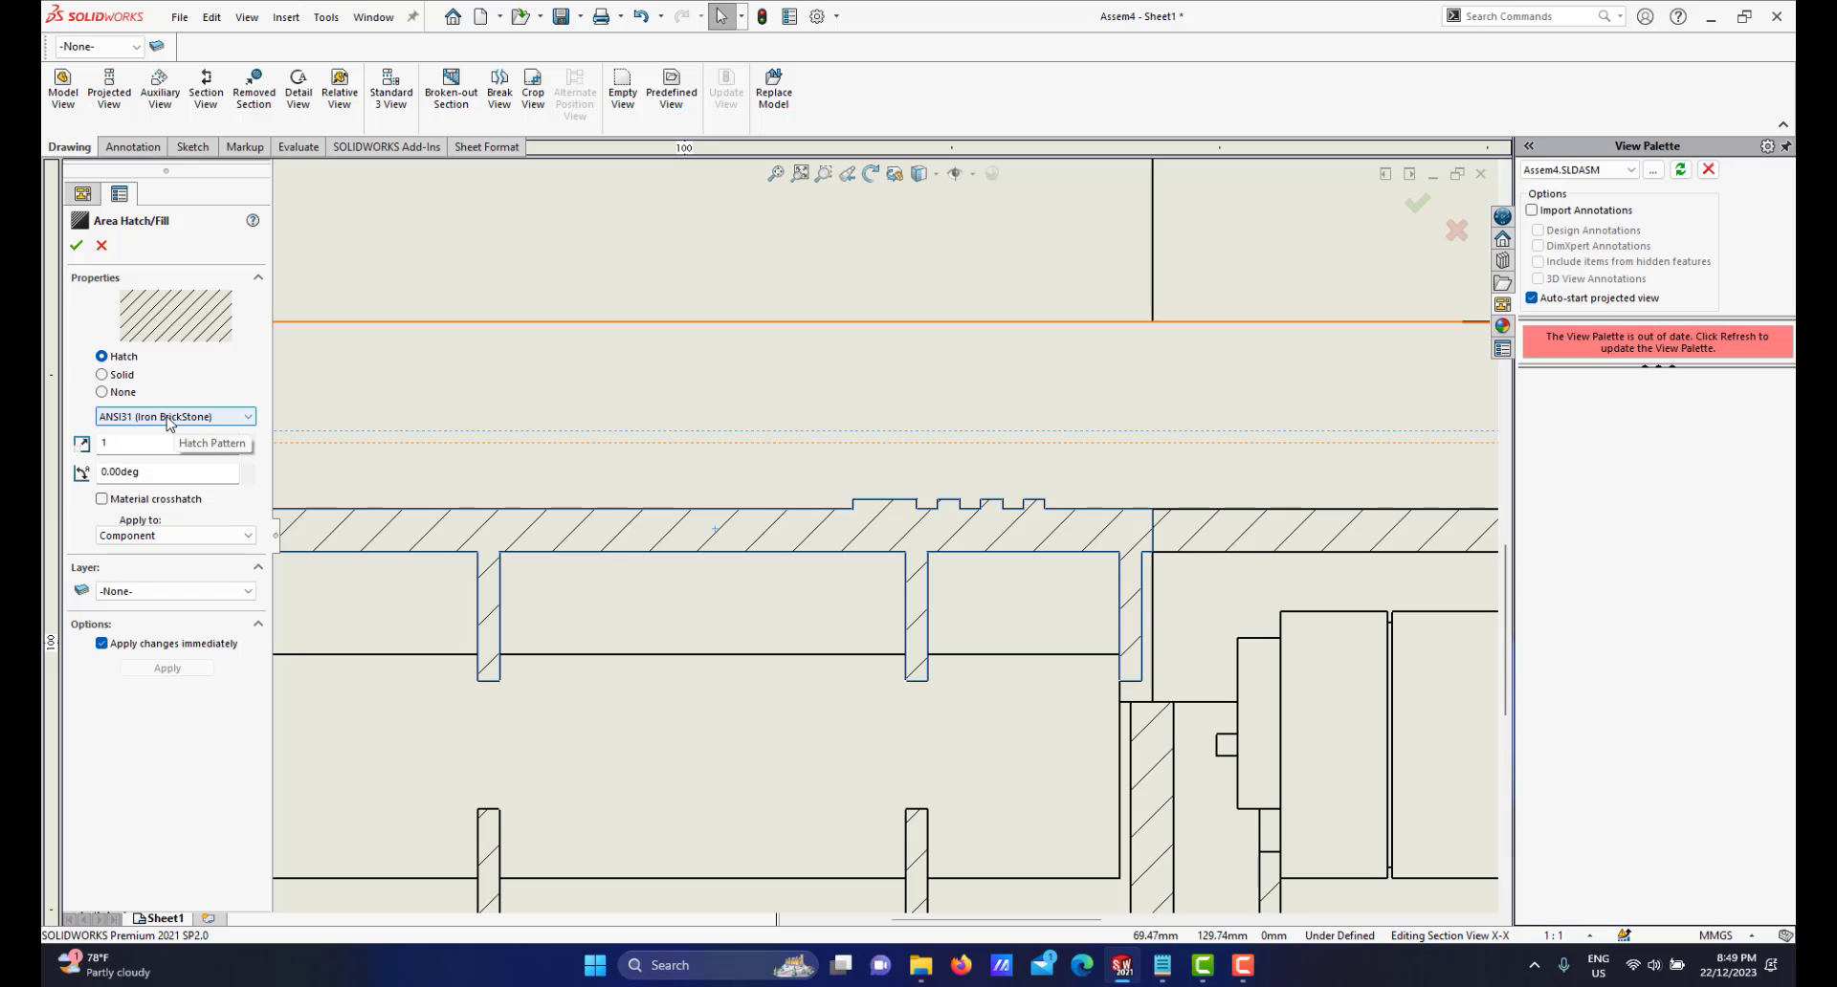
left_click(248, 417)
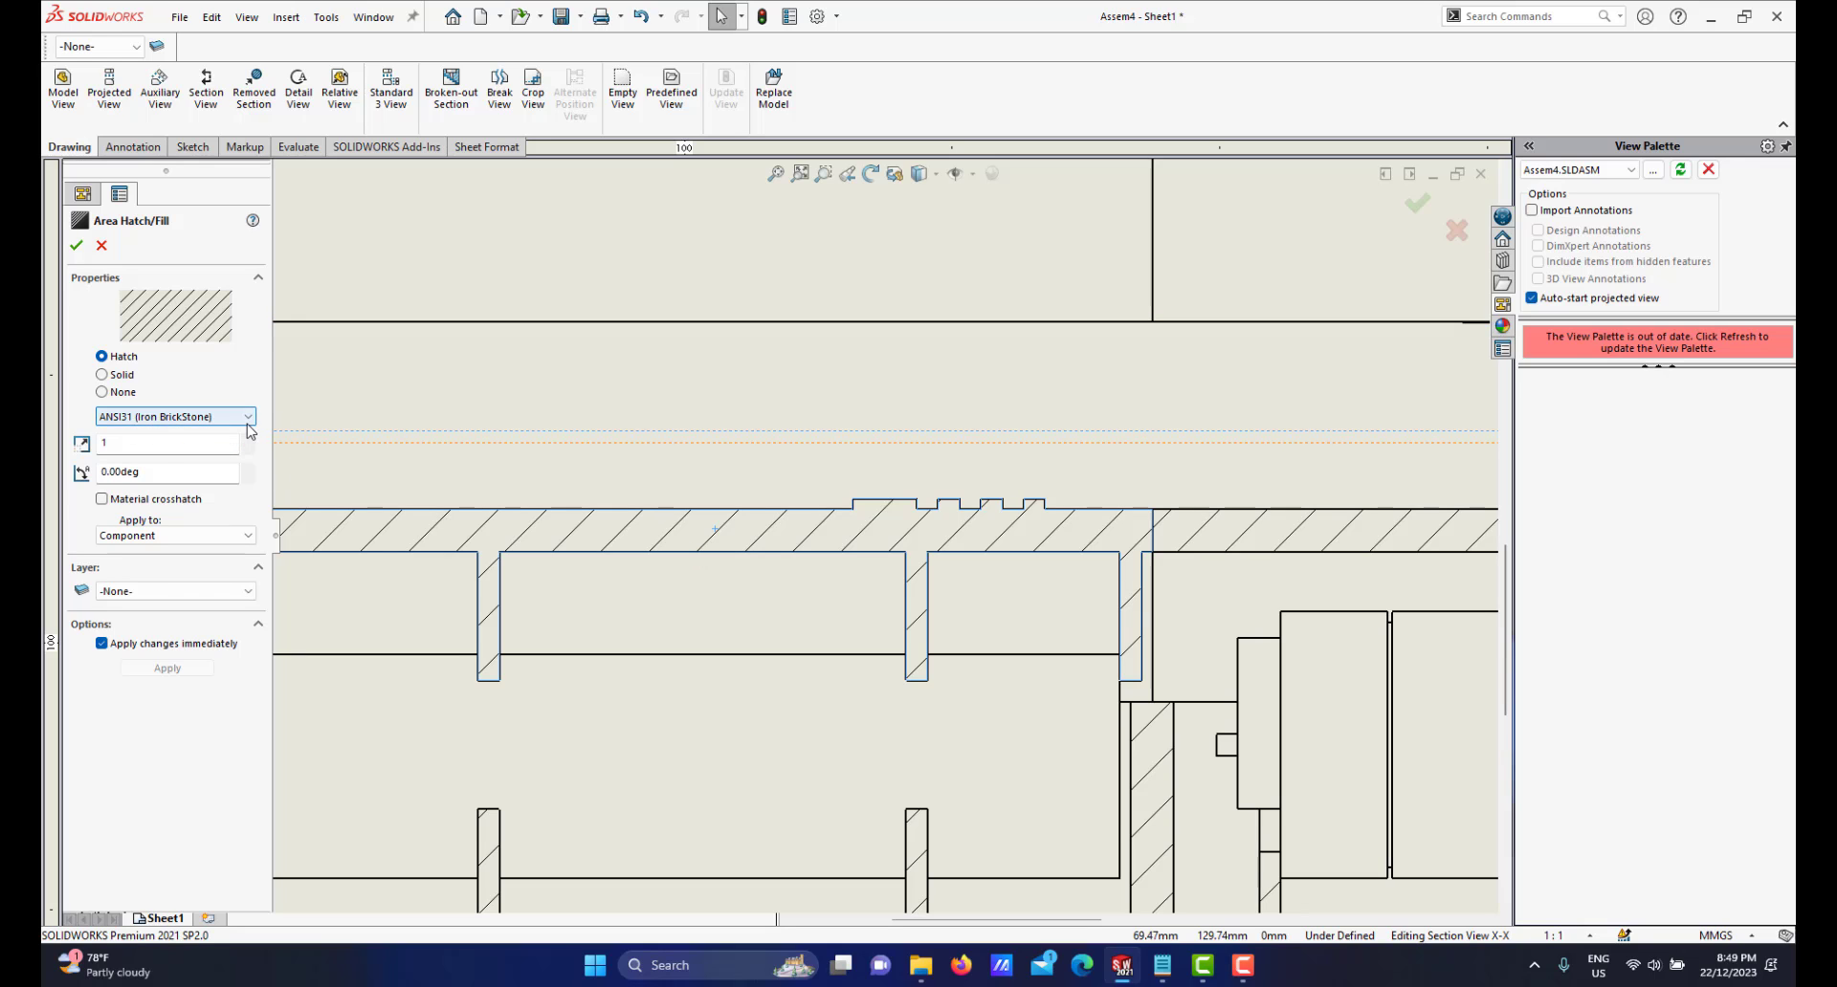
left_click_drag(254, 512, 252, 706)
left_click(188, 670)
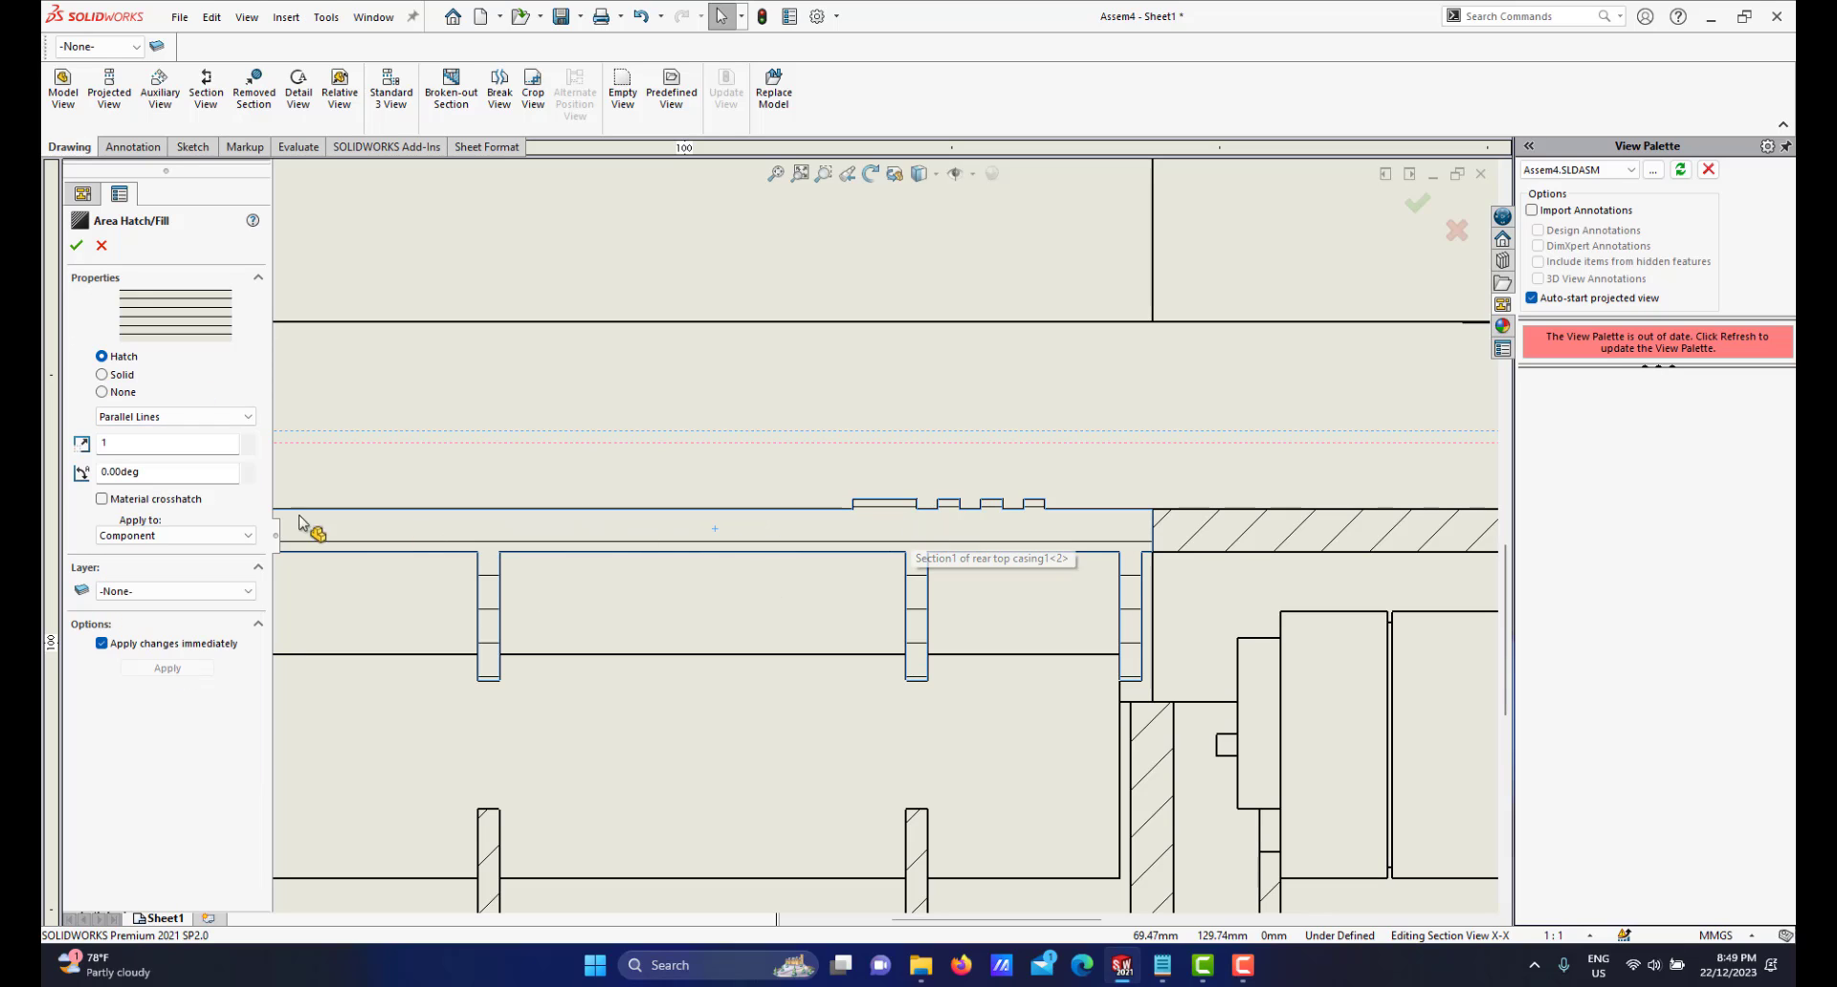
Set the rear top casing's hatch angle to -45 degrees in section X-X and accept the hatch settings
left_click(165, 475)
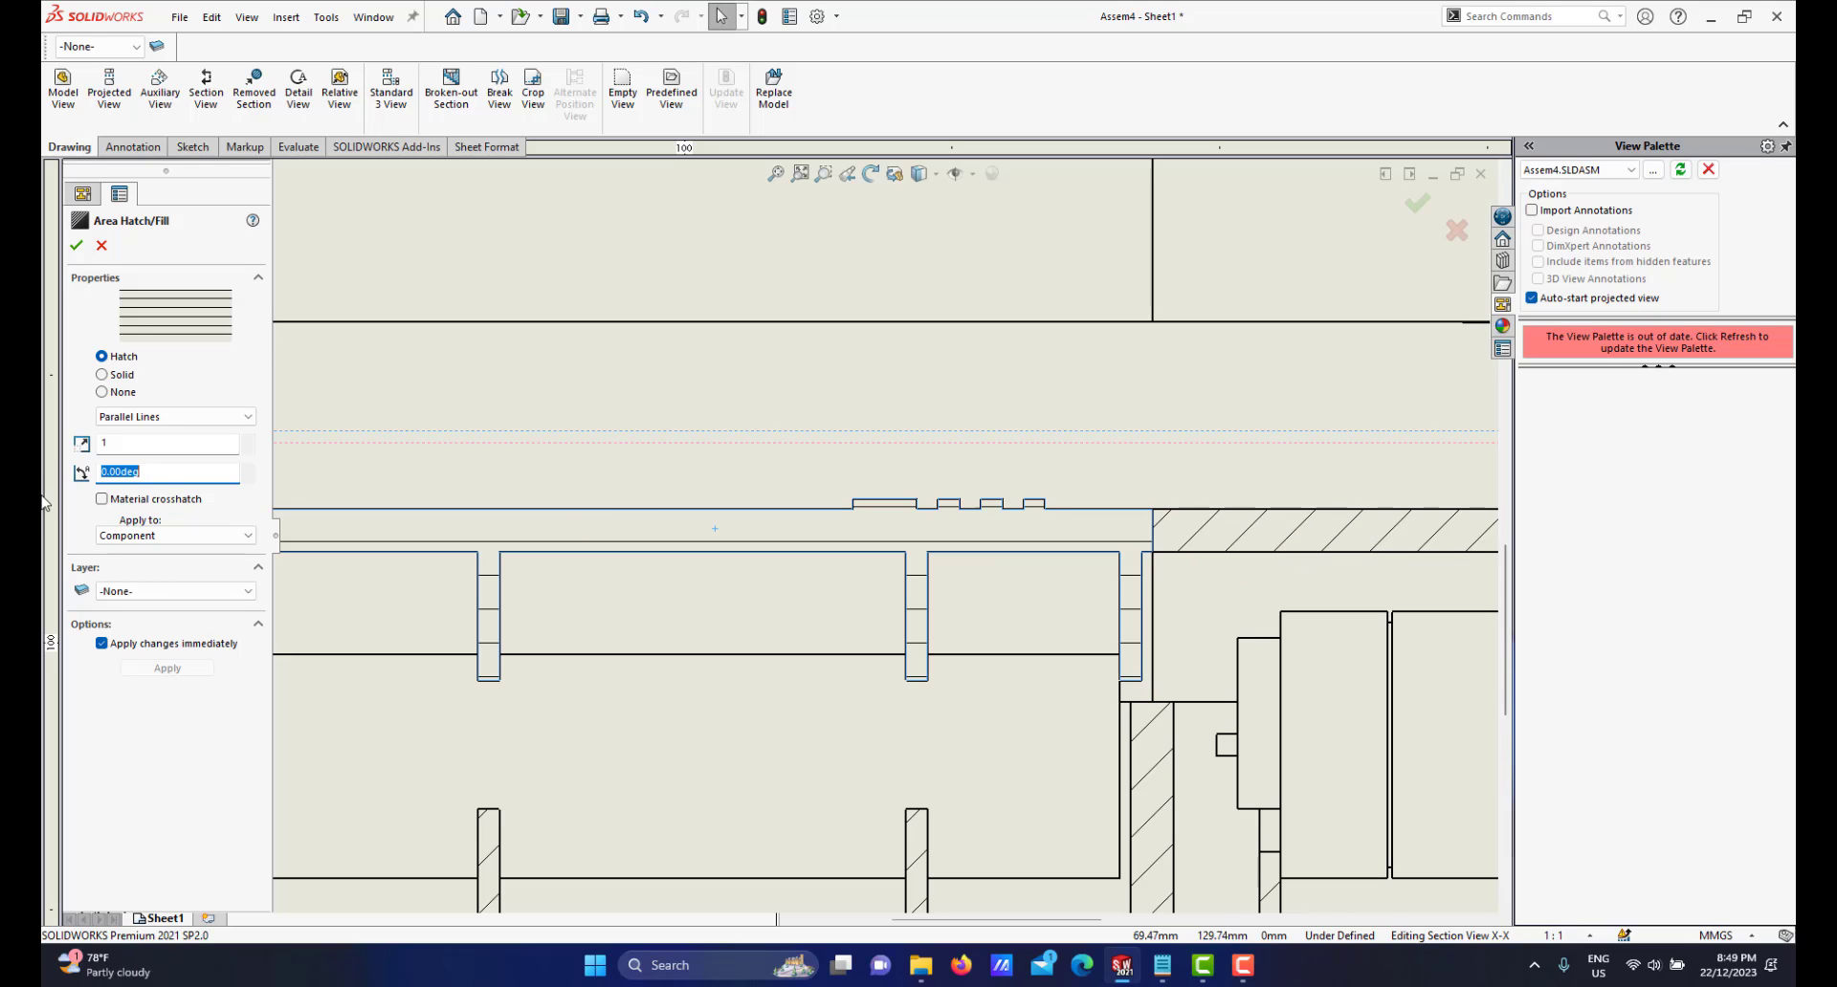
type("-45")
key("Return")
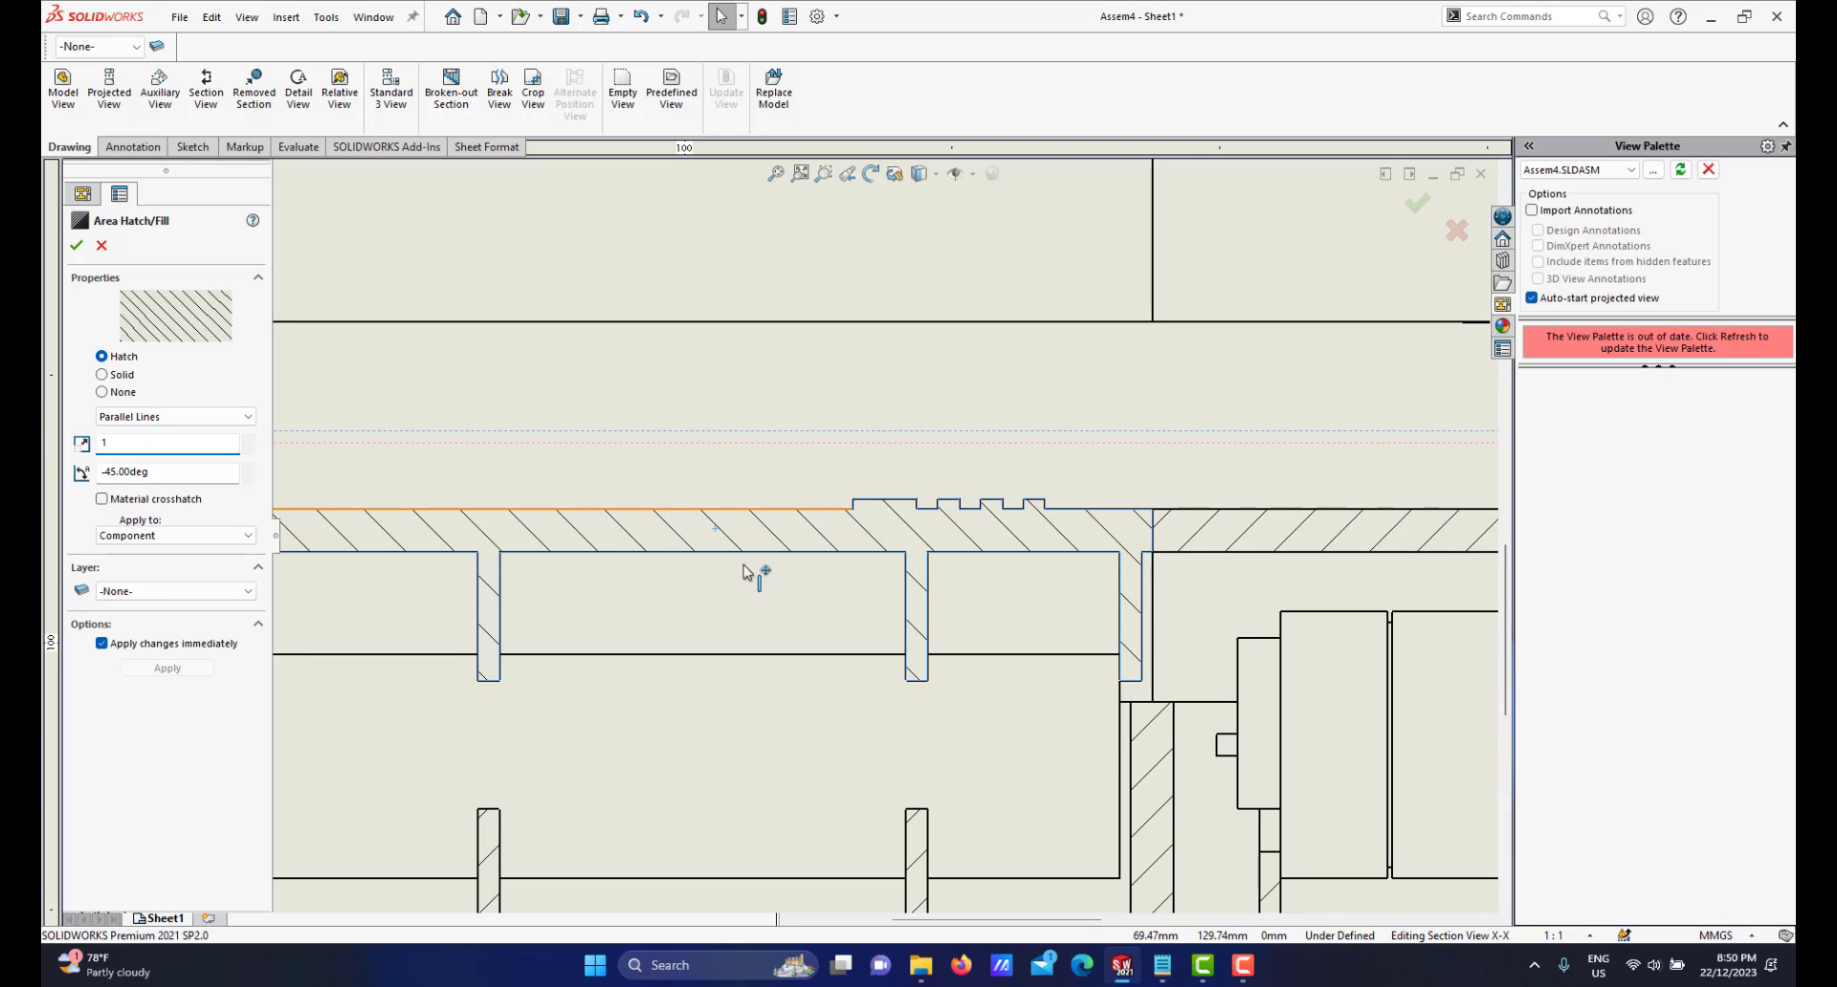
scroll(1193, 605, "down", 1)
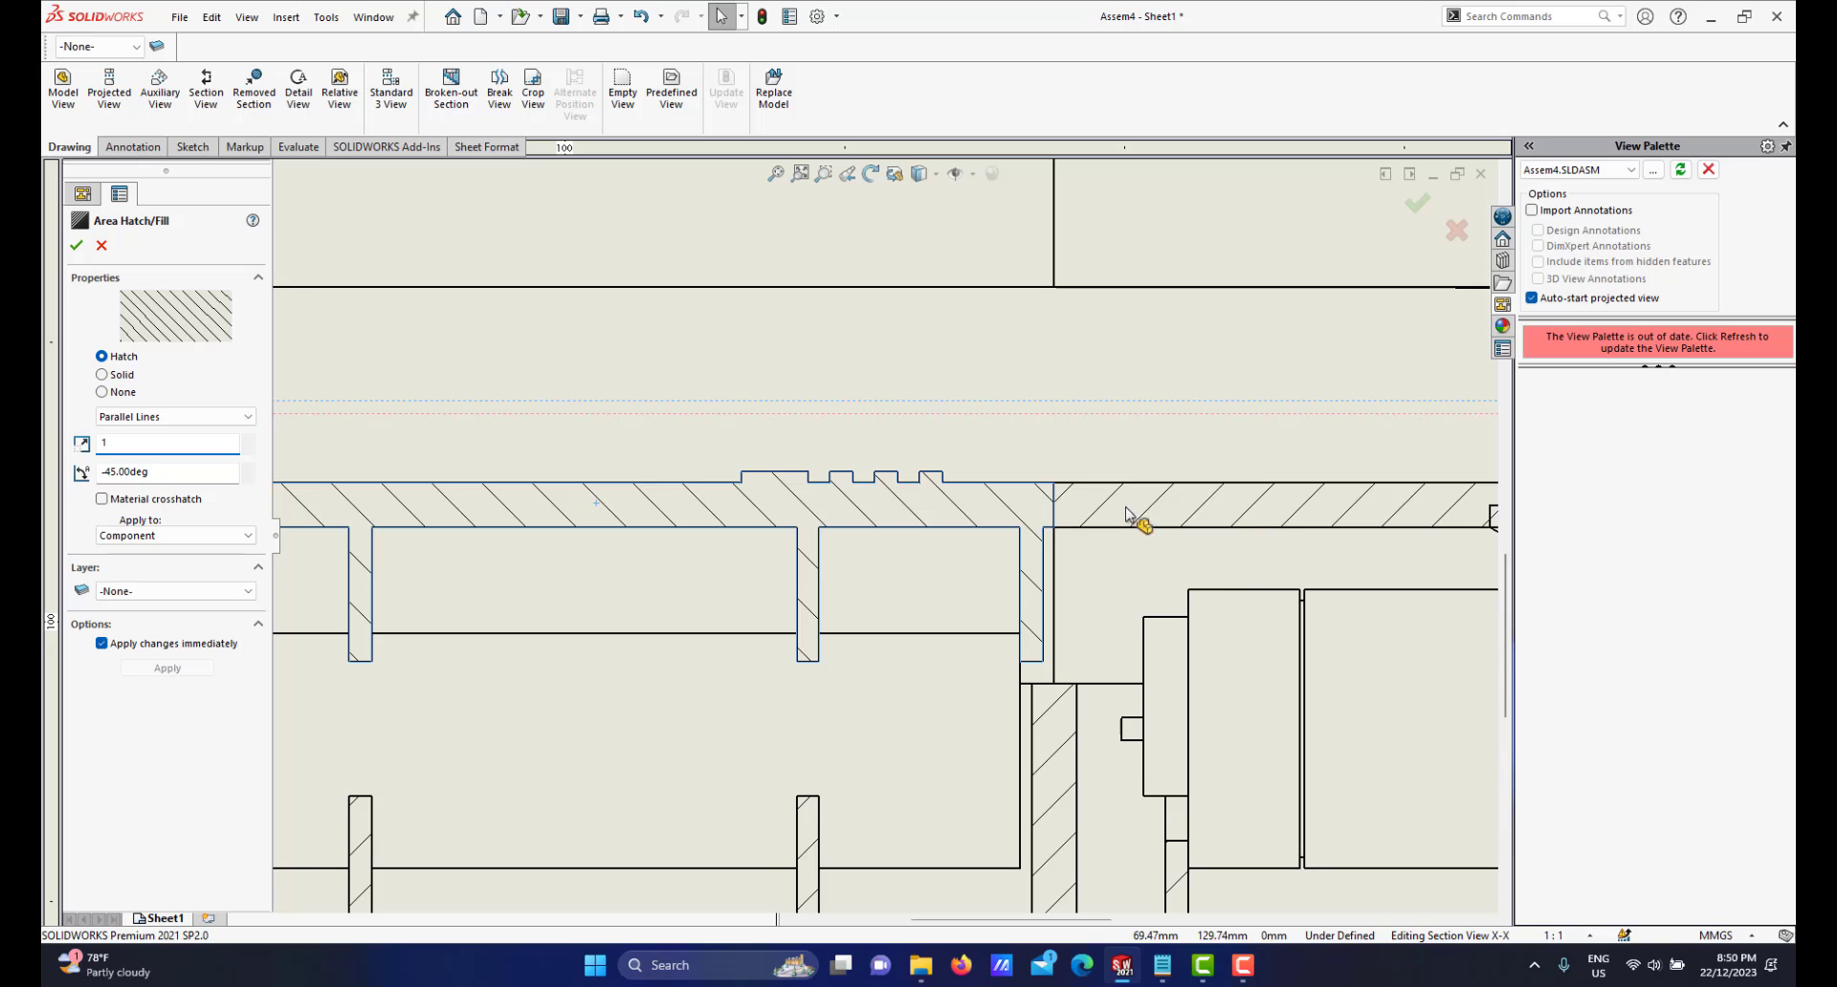
scroll(1032, 544, "down", 1)
scroll(1022, 513, "down", 1)
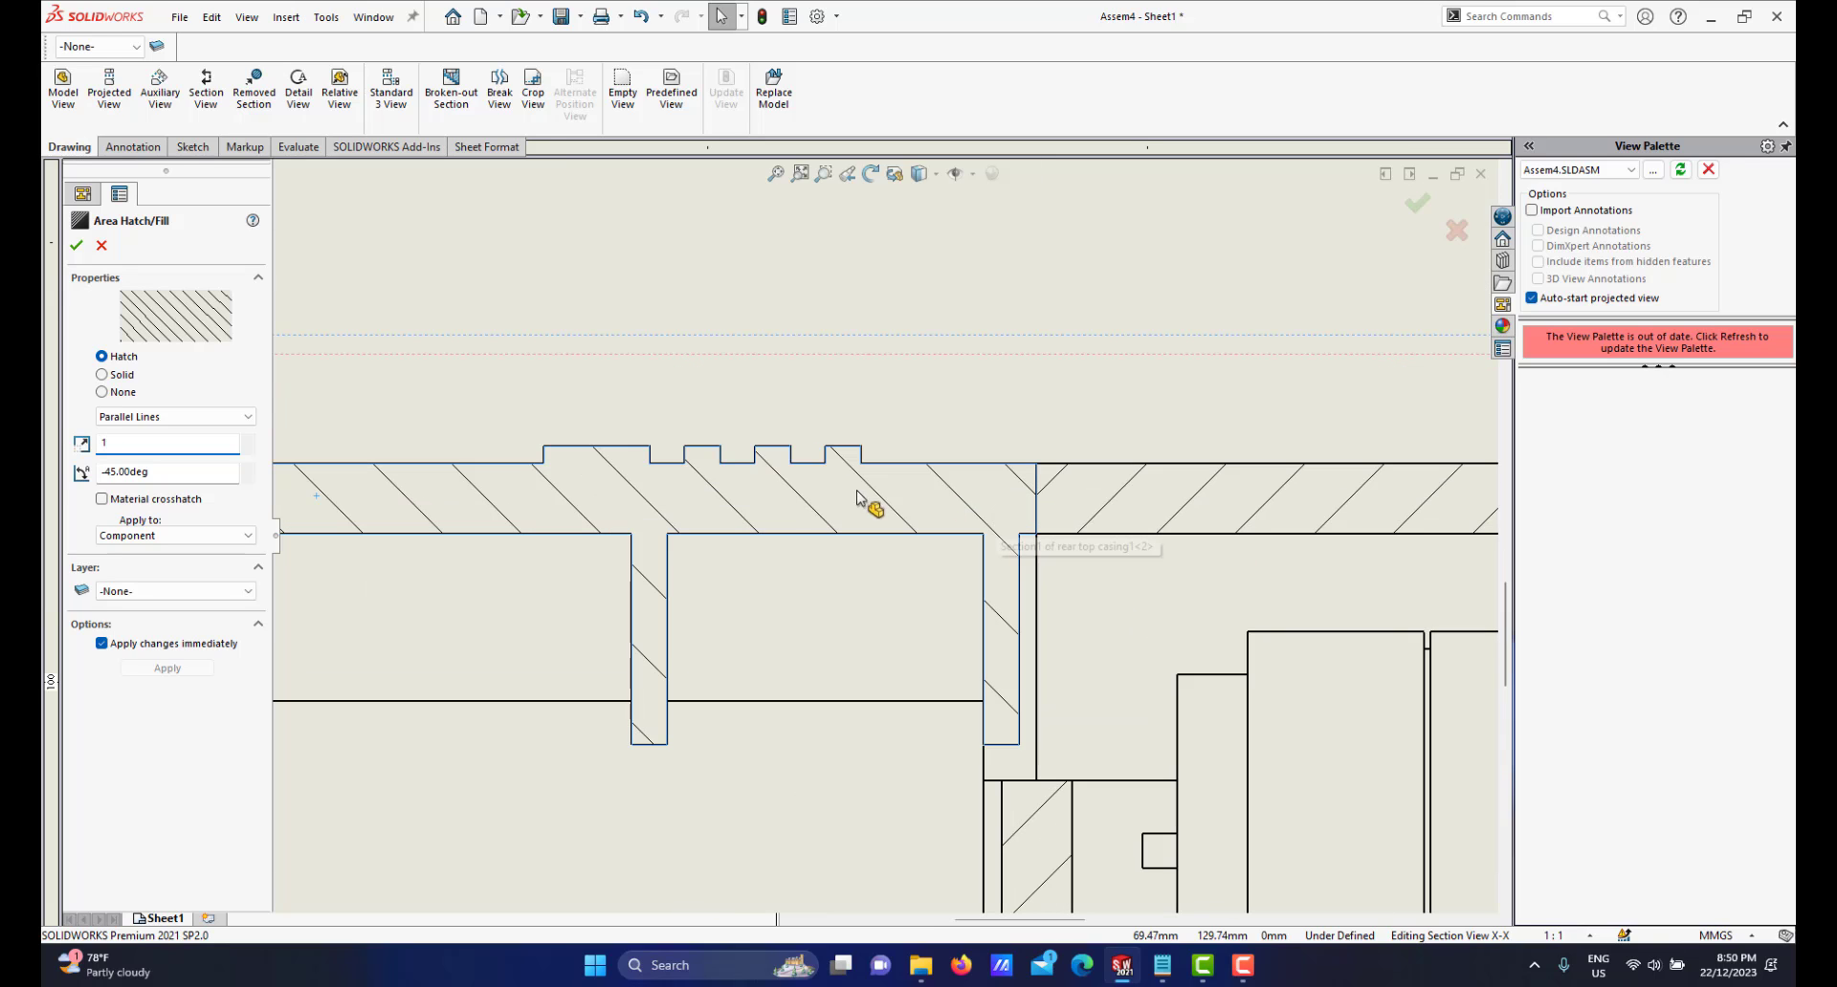
scroll(1001, 545, "up", 1)
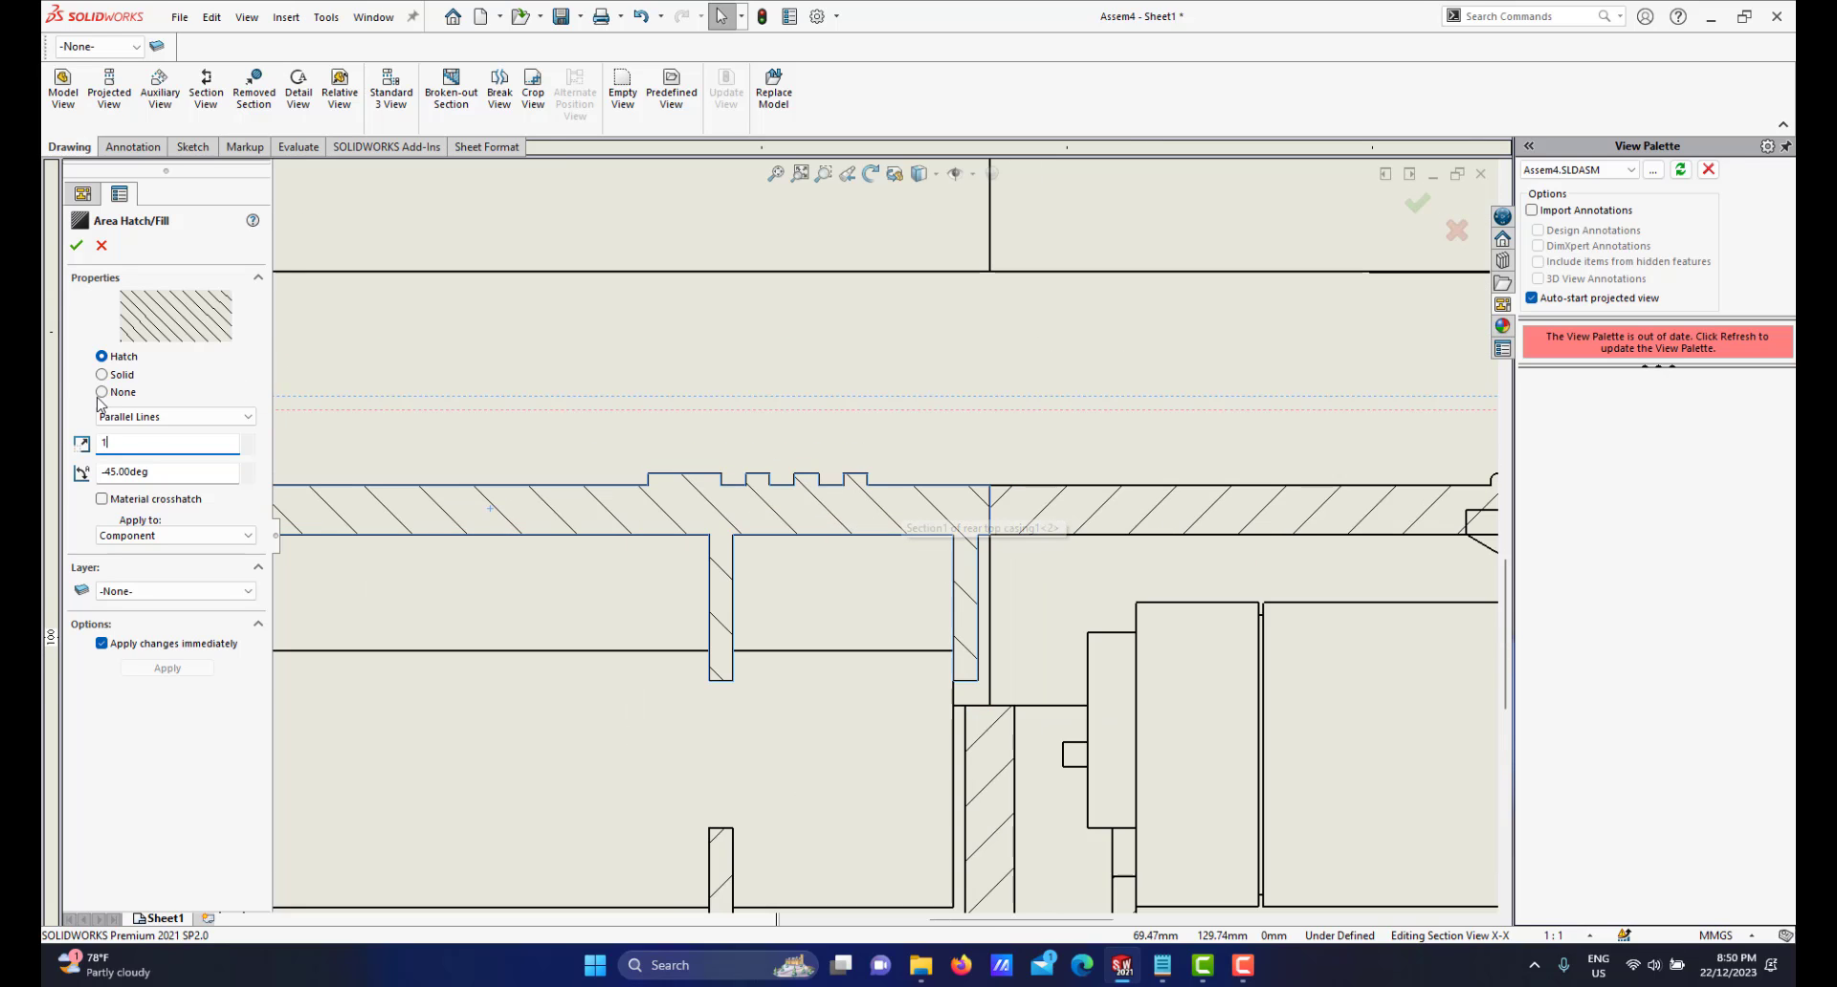
scroll(828, 588, "up", 3)
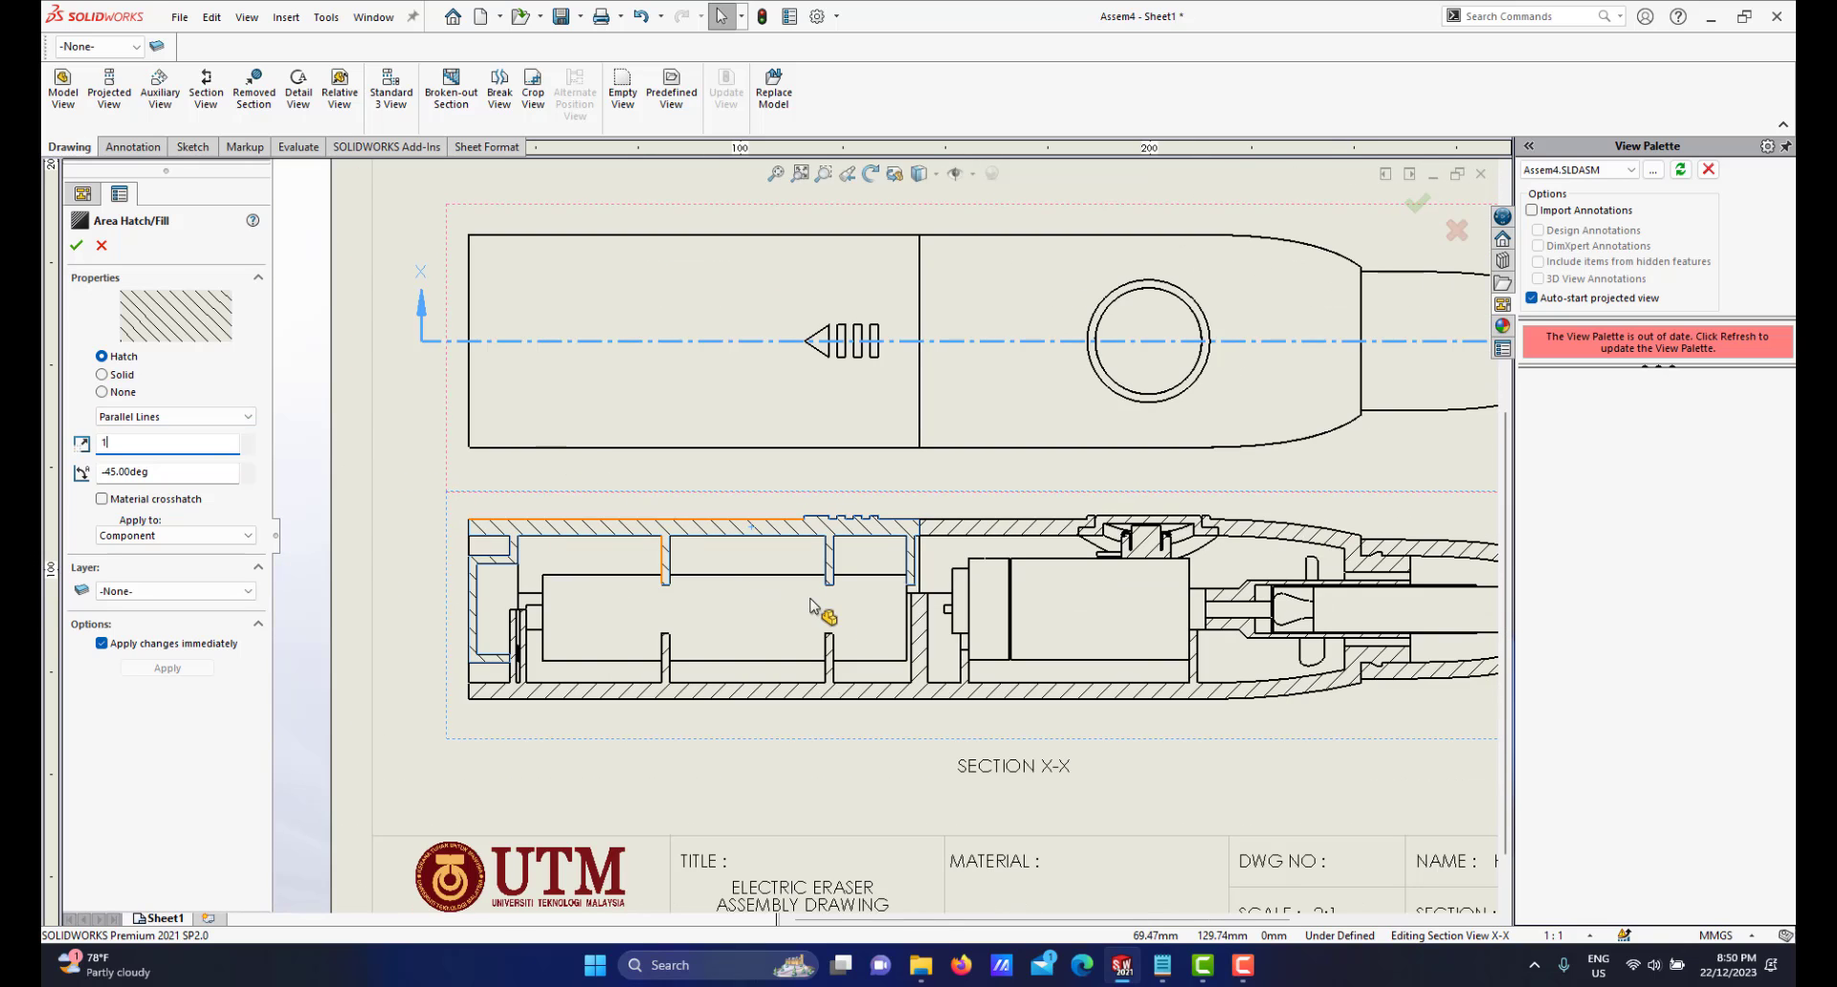
left_click(76, 246)
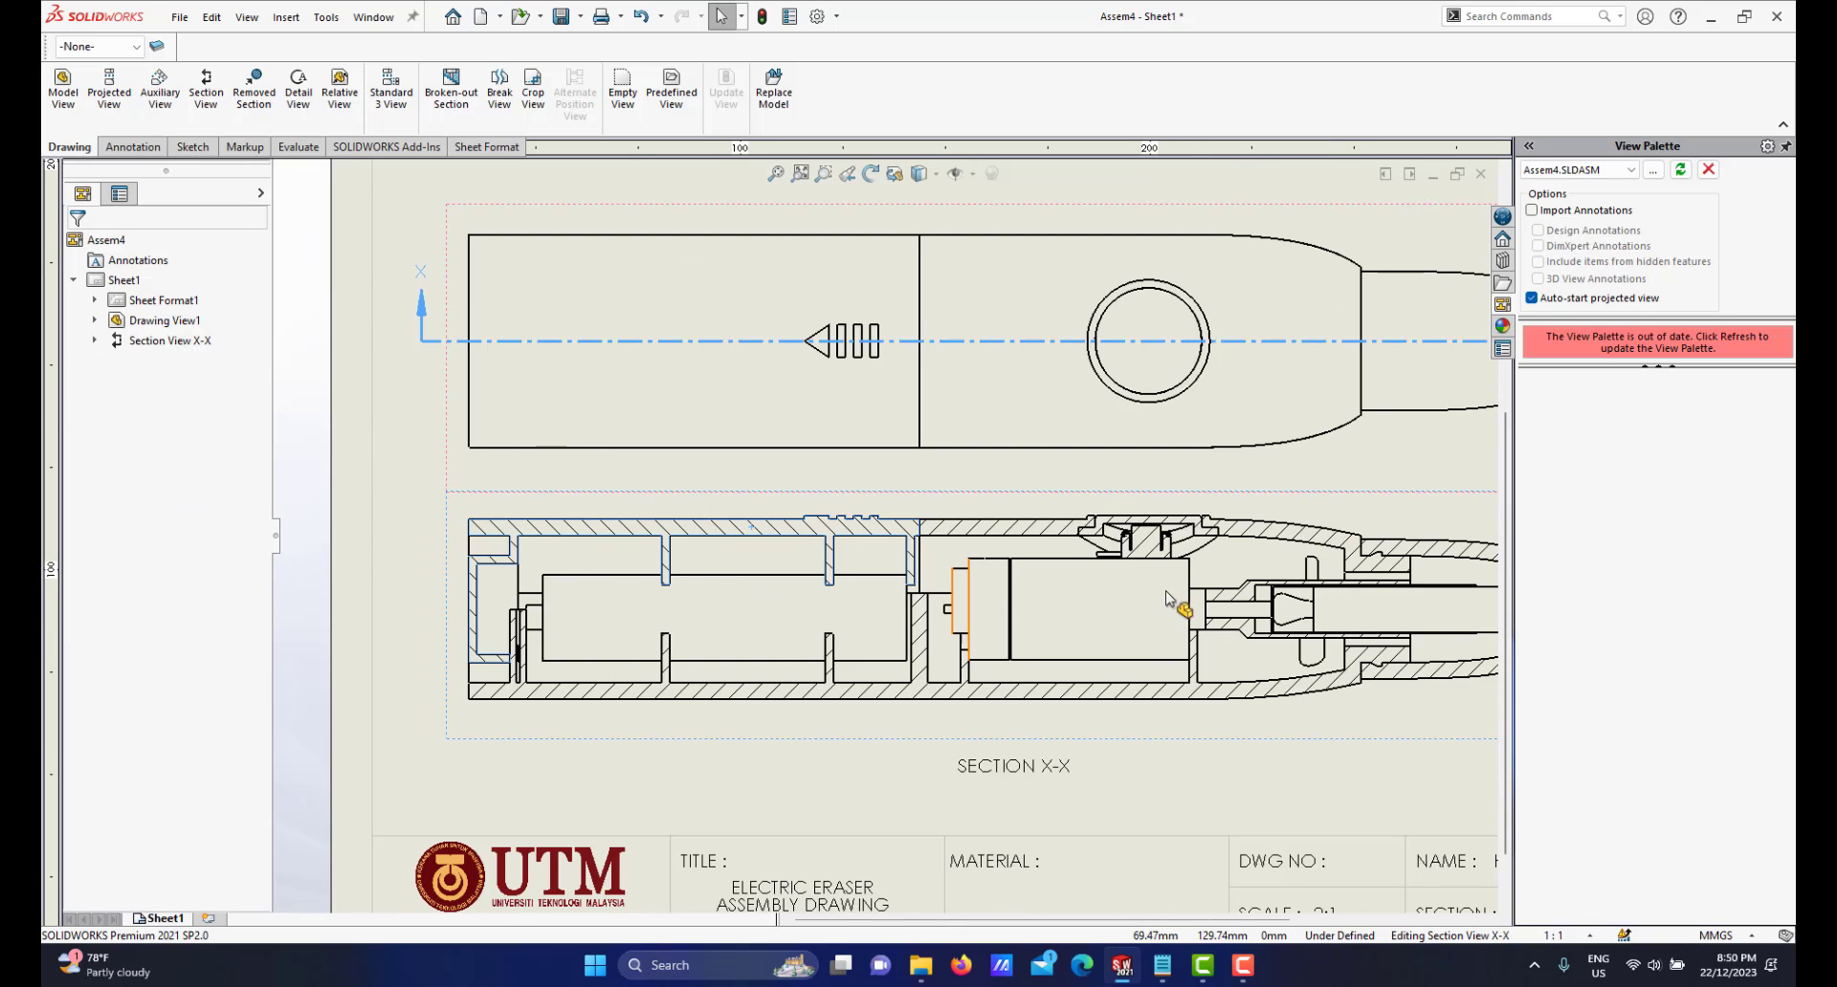
Select the hatch of the cap where it adjoins the front top casing in section X-X
scroll(1196, 564, "up", 1)
scroll(1119, 507, "down", 3)
scroll(1129, 514, "up", 1)
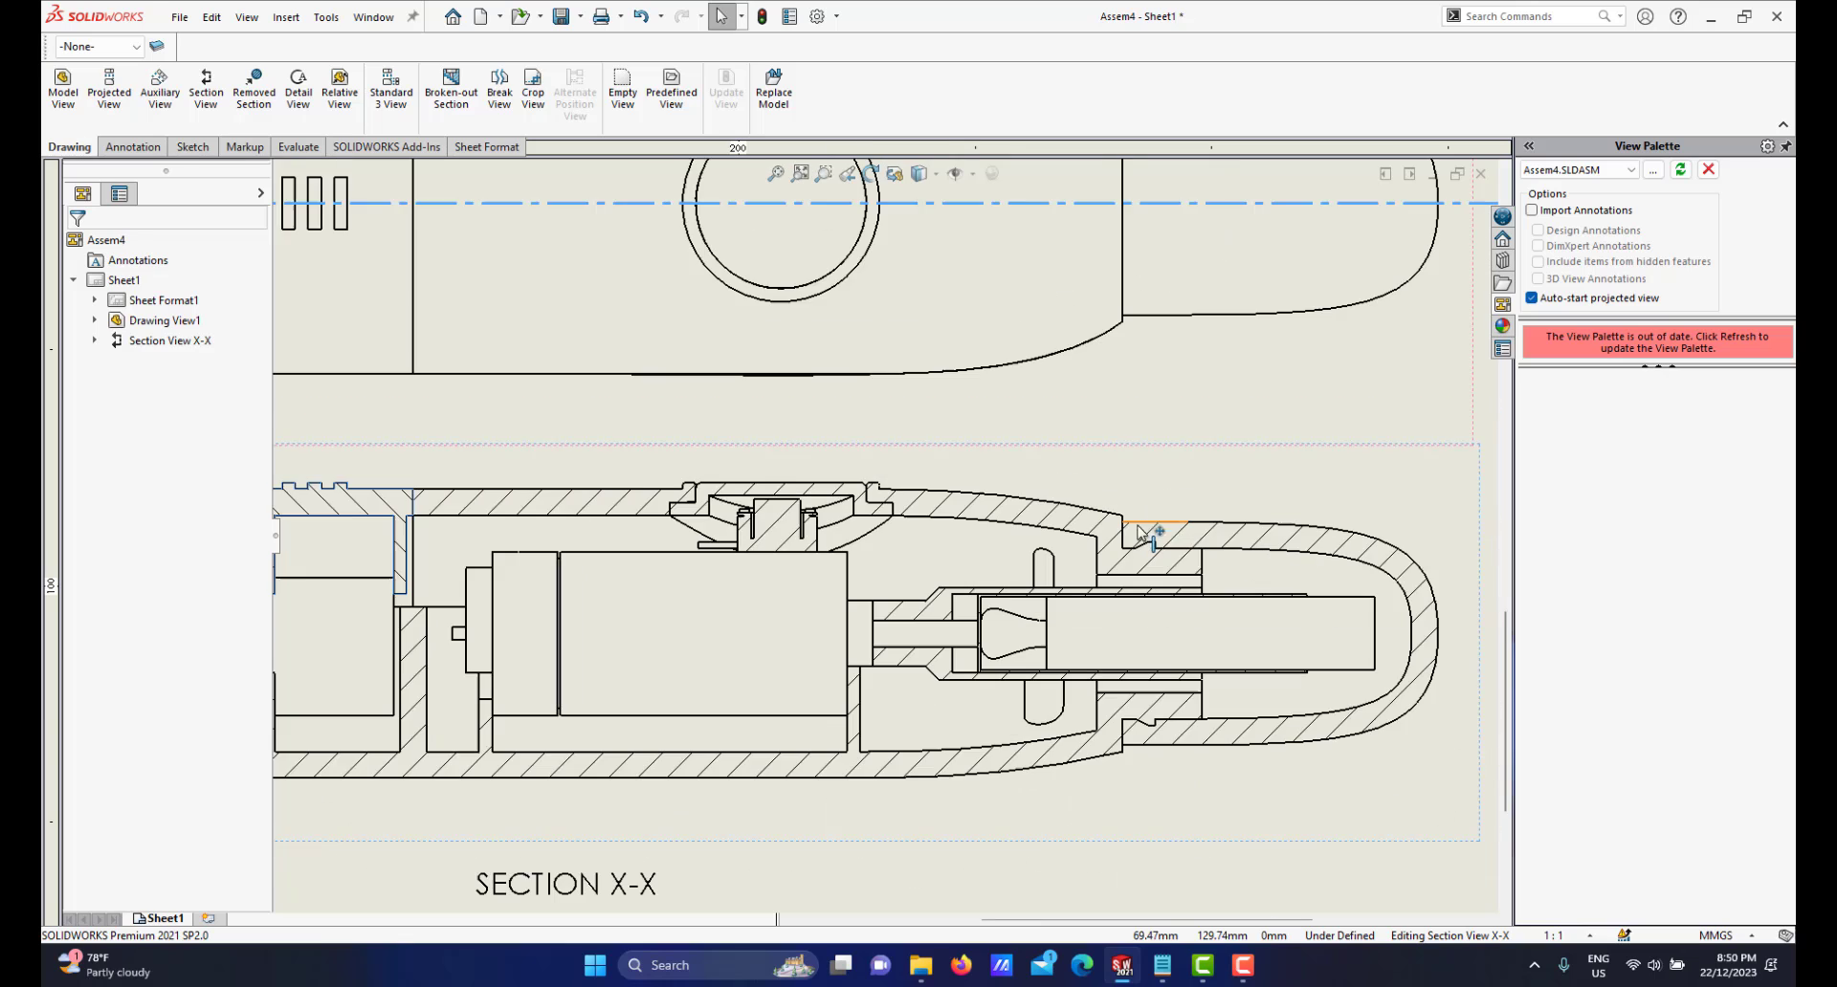
scroll(1119, 536, "down", 4)
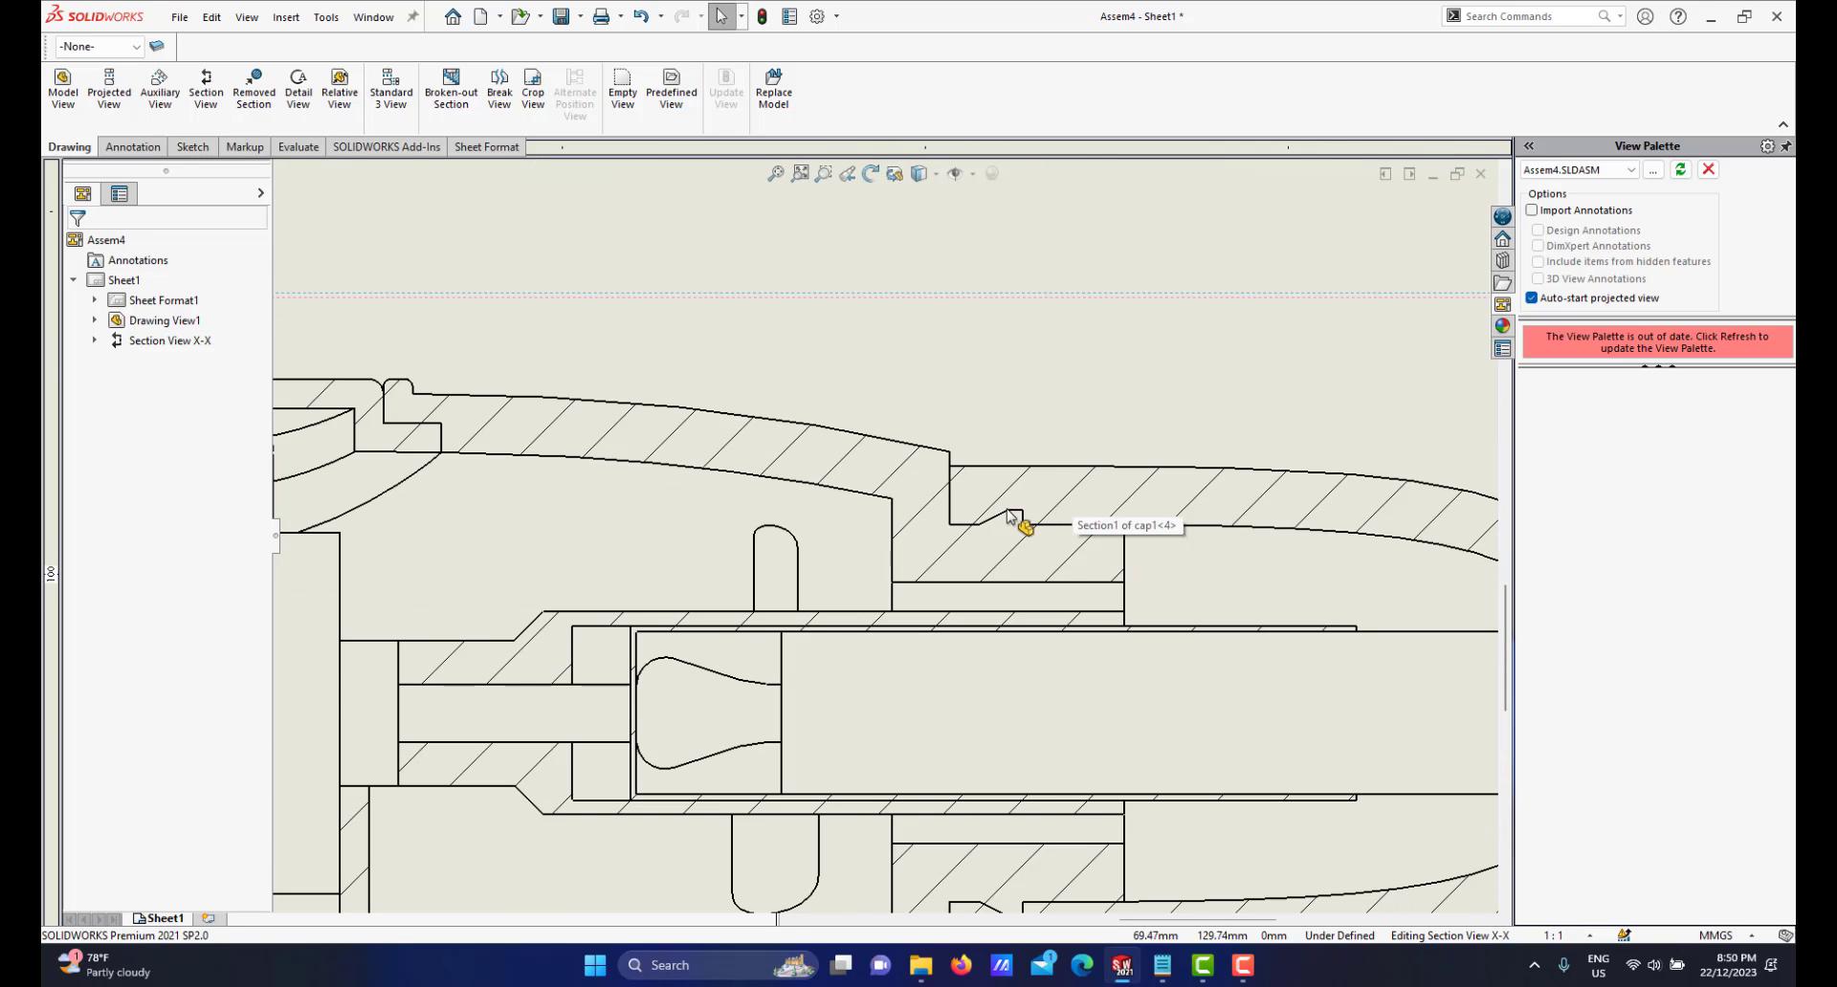
left_click(1131, 493)
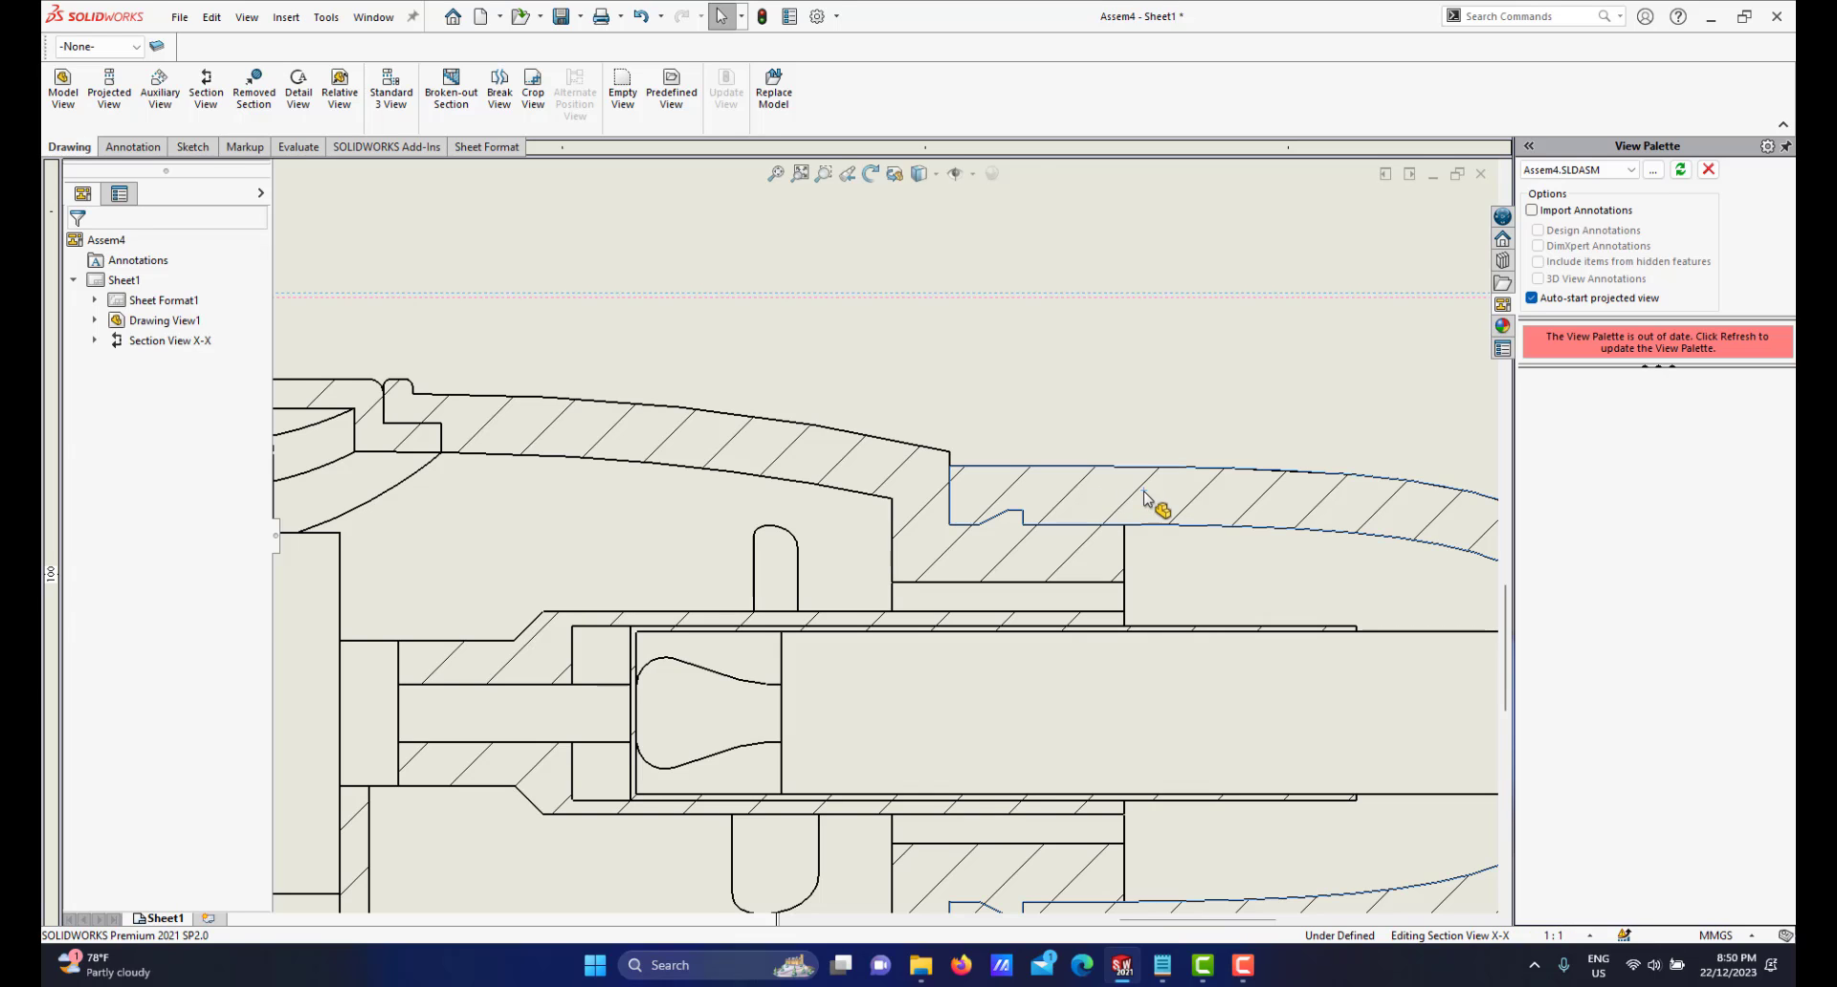
Turn off the material crosshatch for the rounded end cap in section X-X and choose the Parallel Lines hatch pattern
scroll(1148, 503, "up", 1)
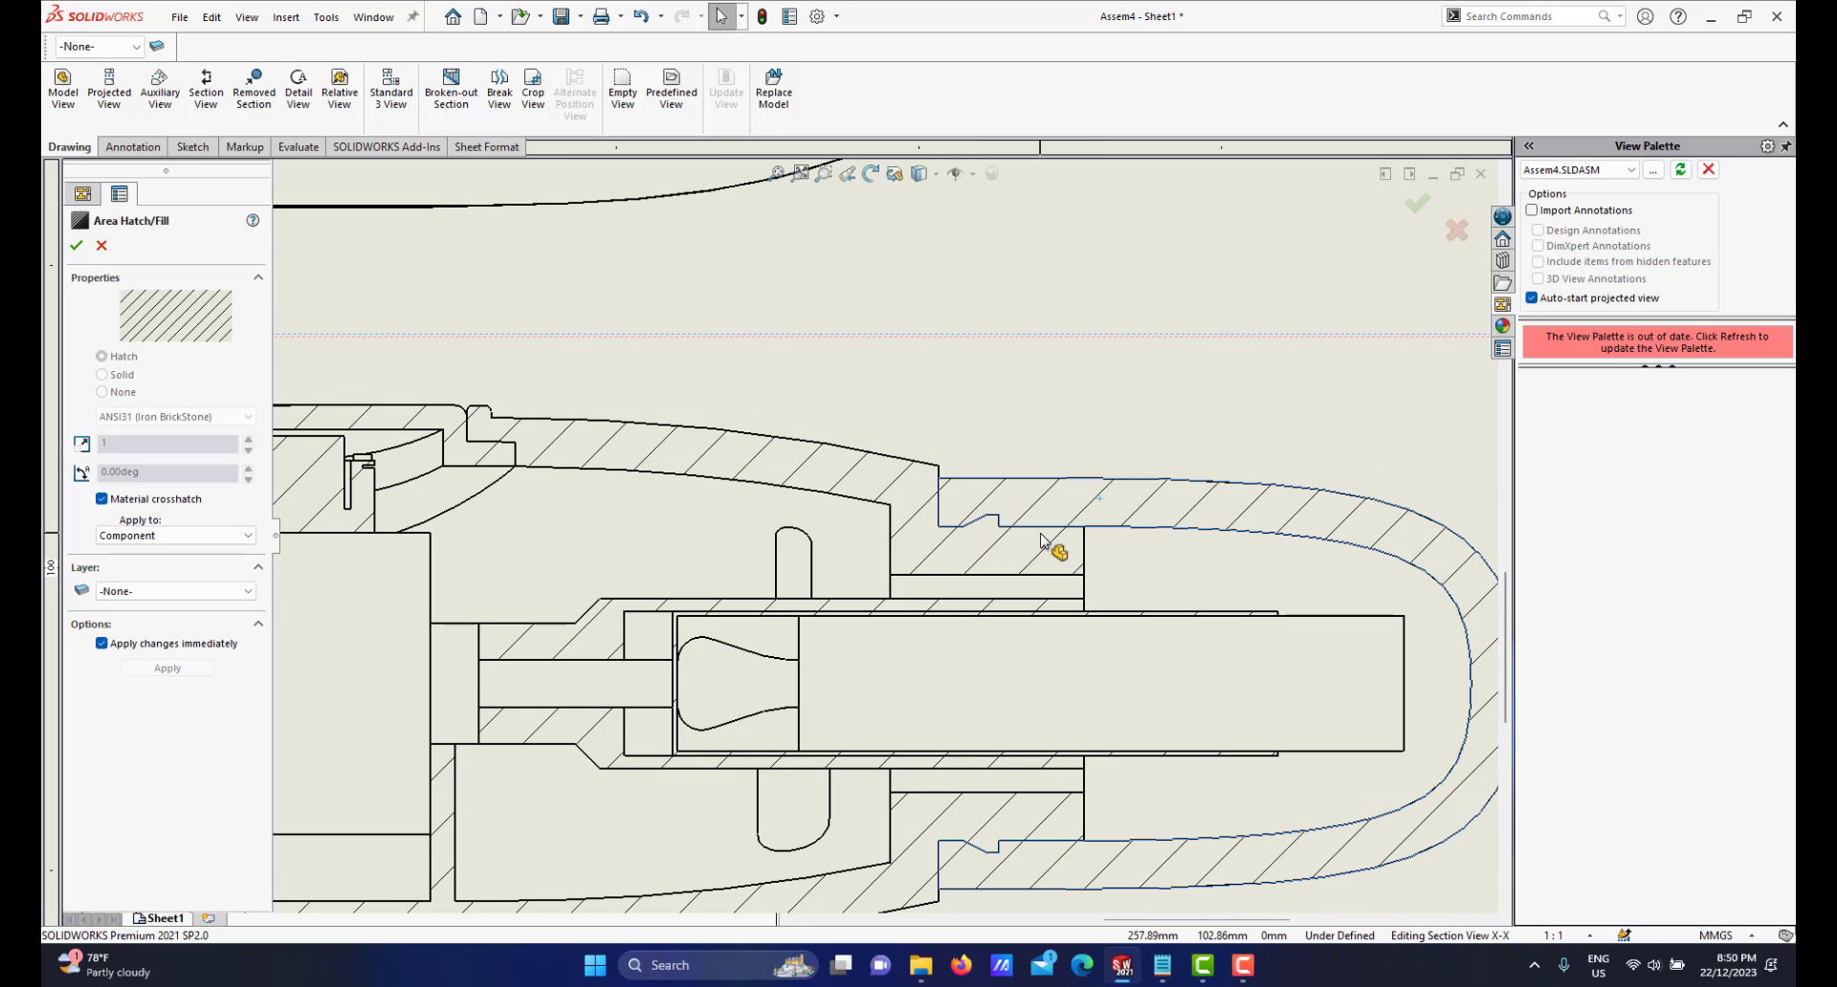
left_click(103, 499)
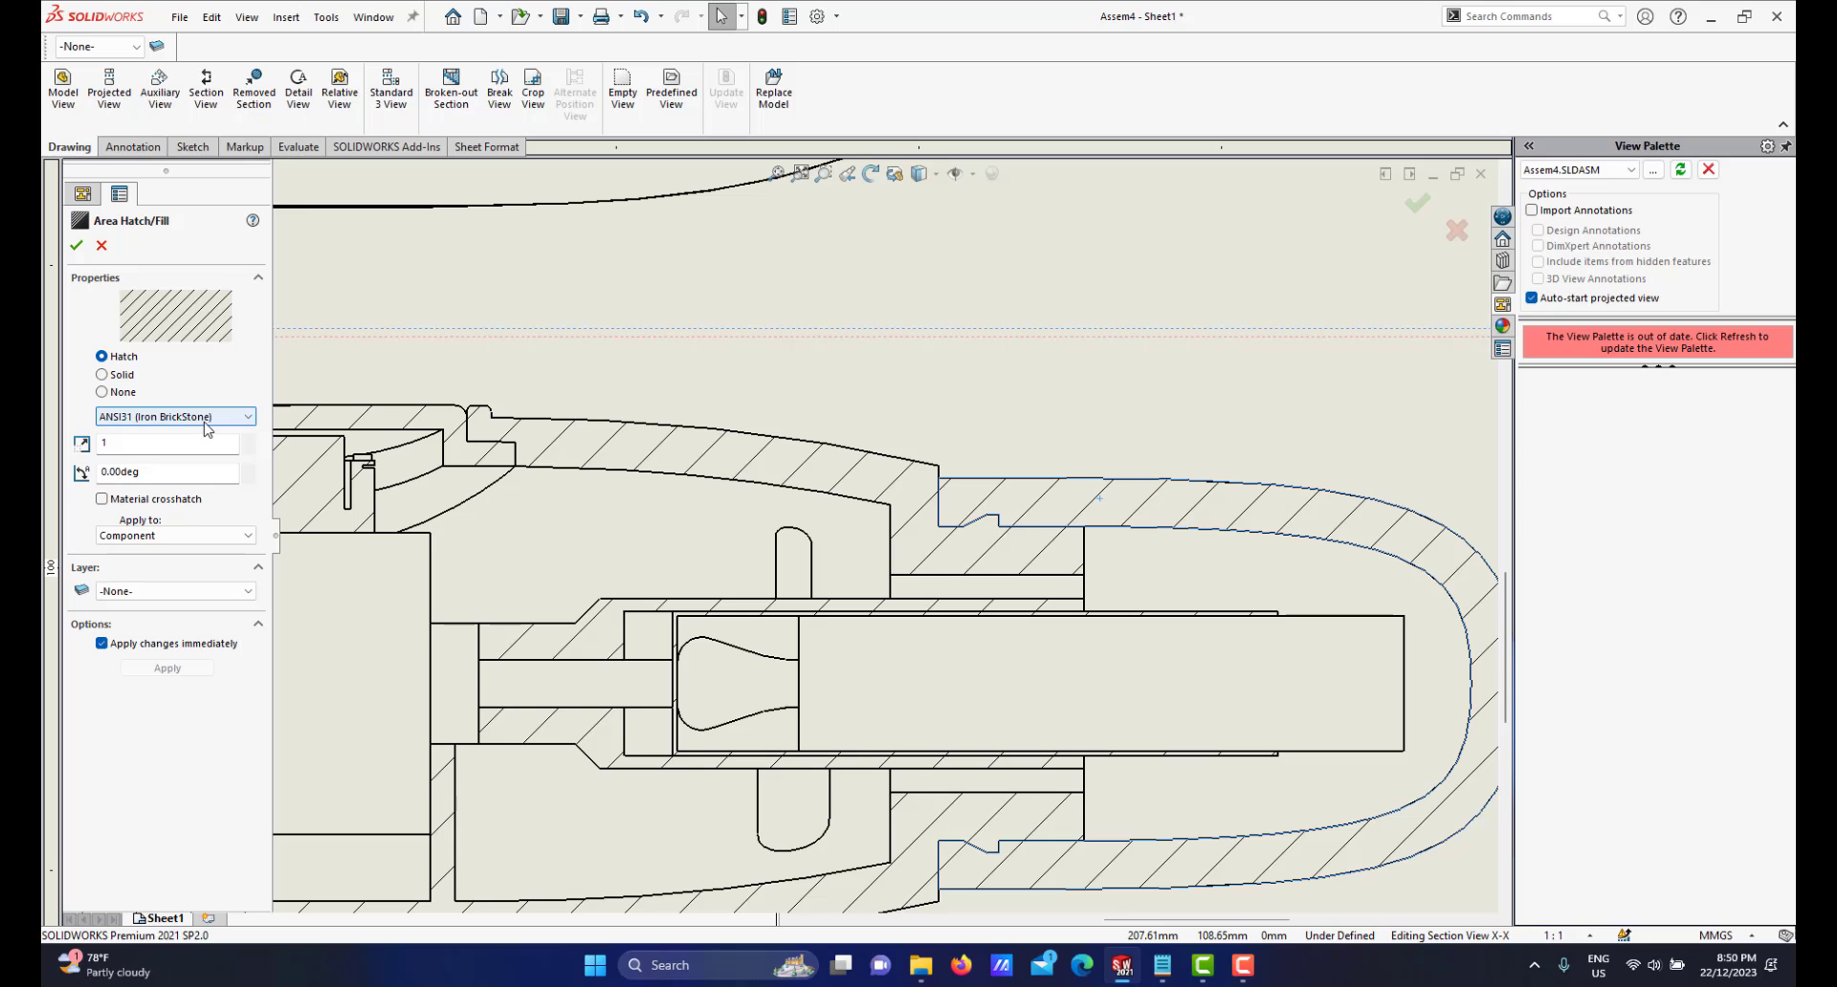
left_click(204, 423)
scroll(143, 686, "down", 5)
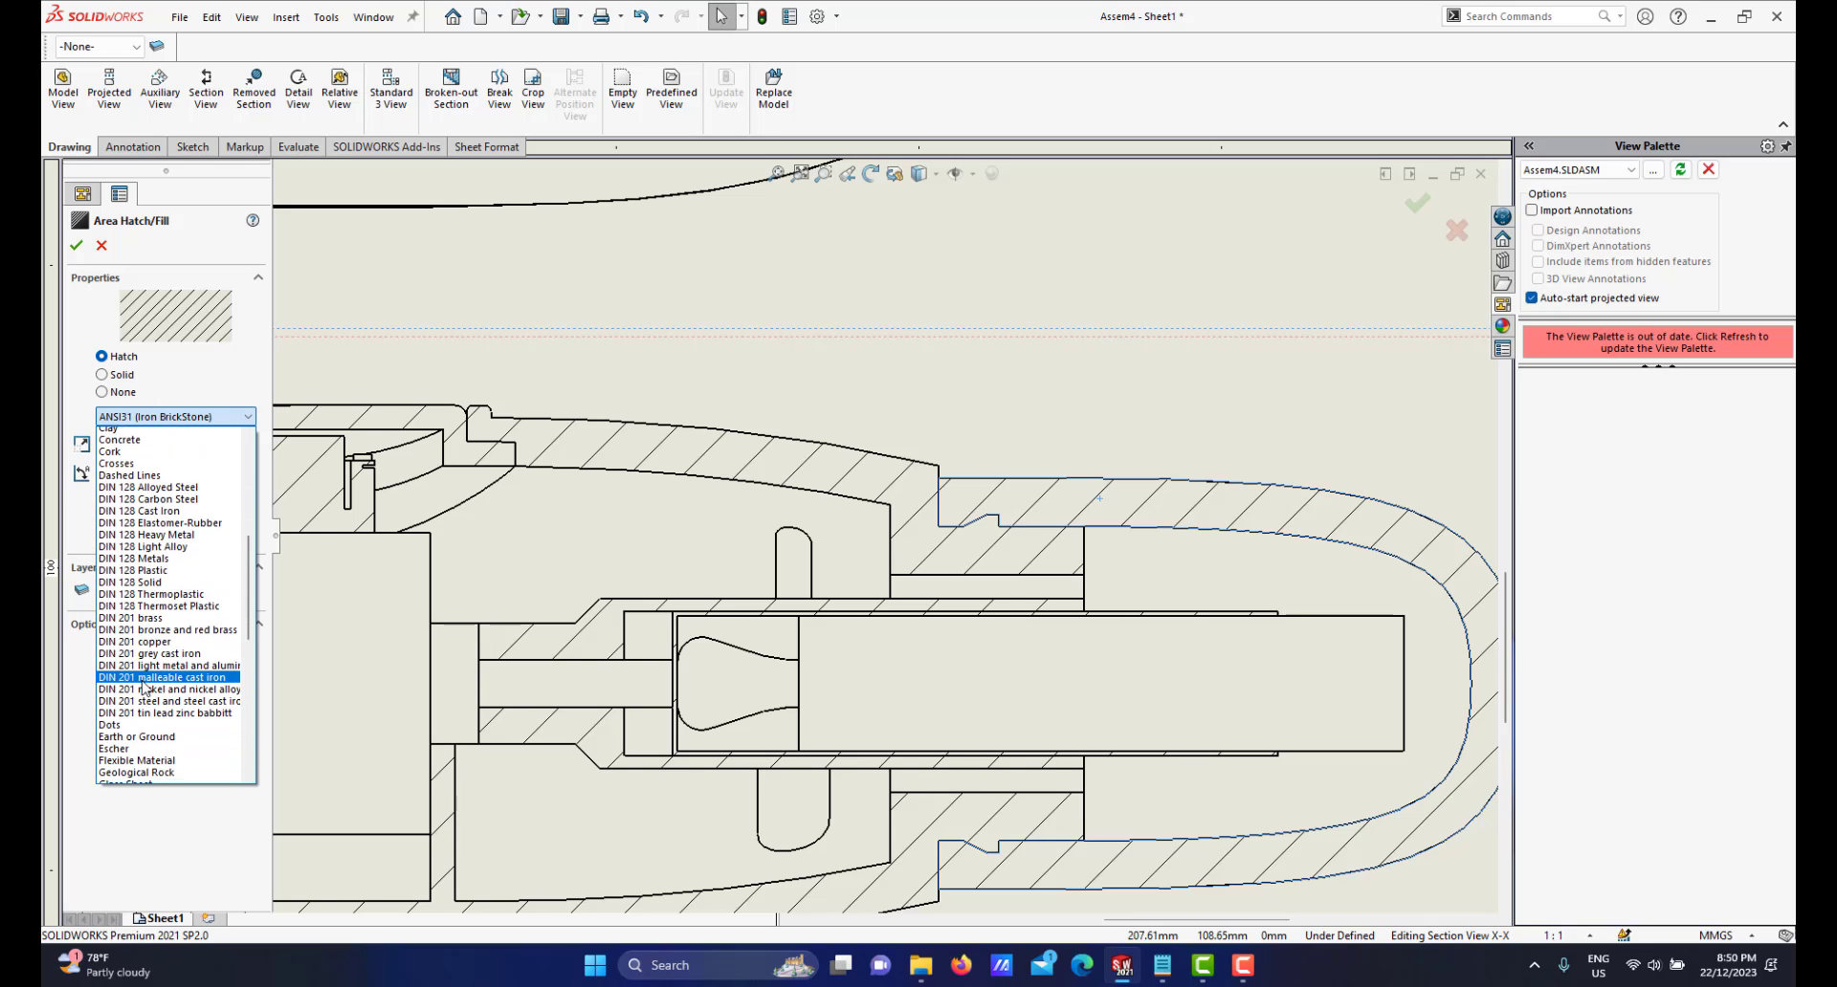
scroll(153, 685, "down", 9)
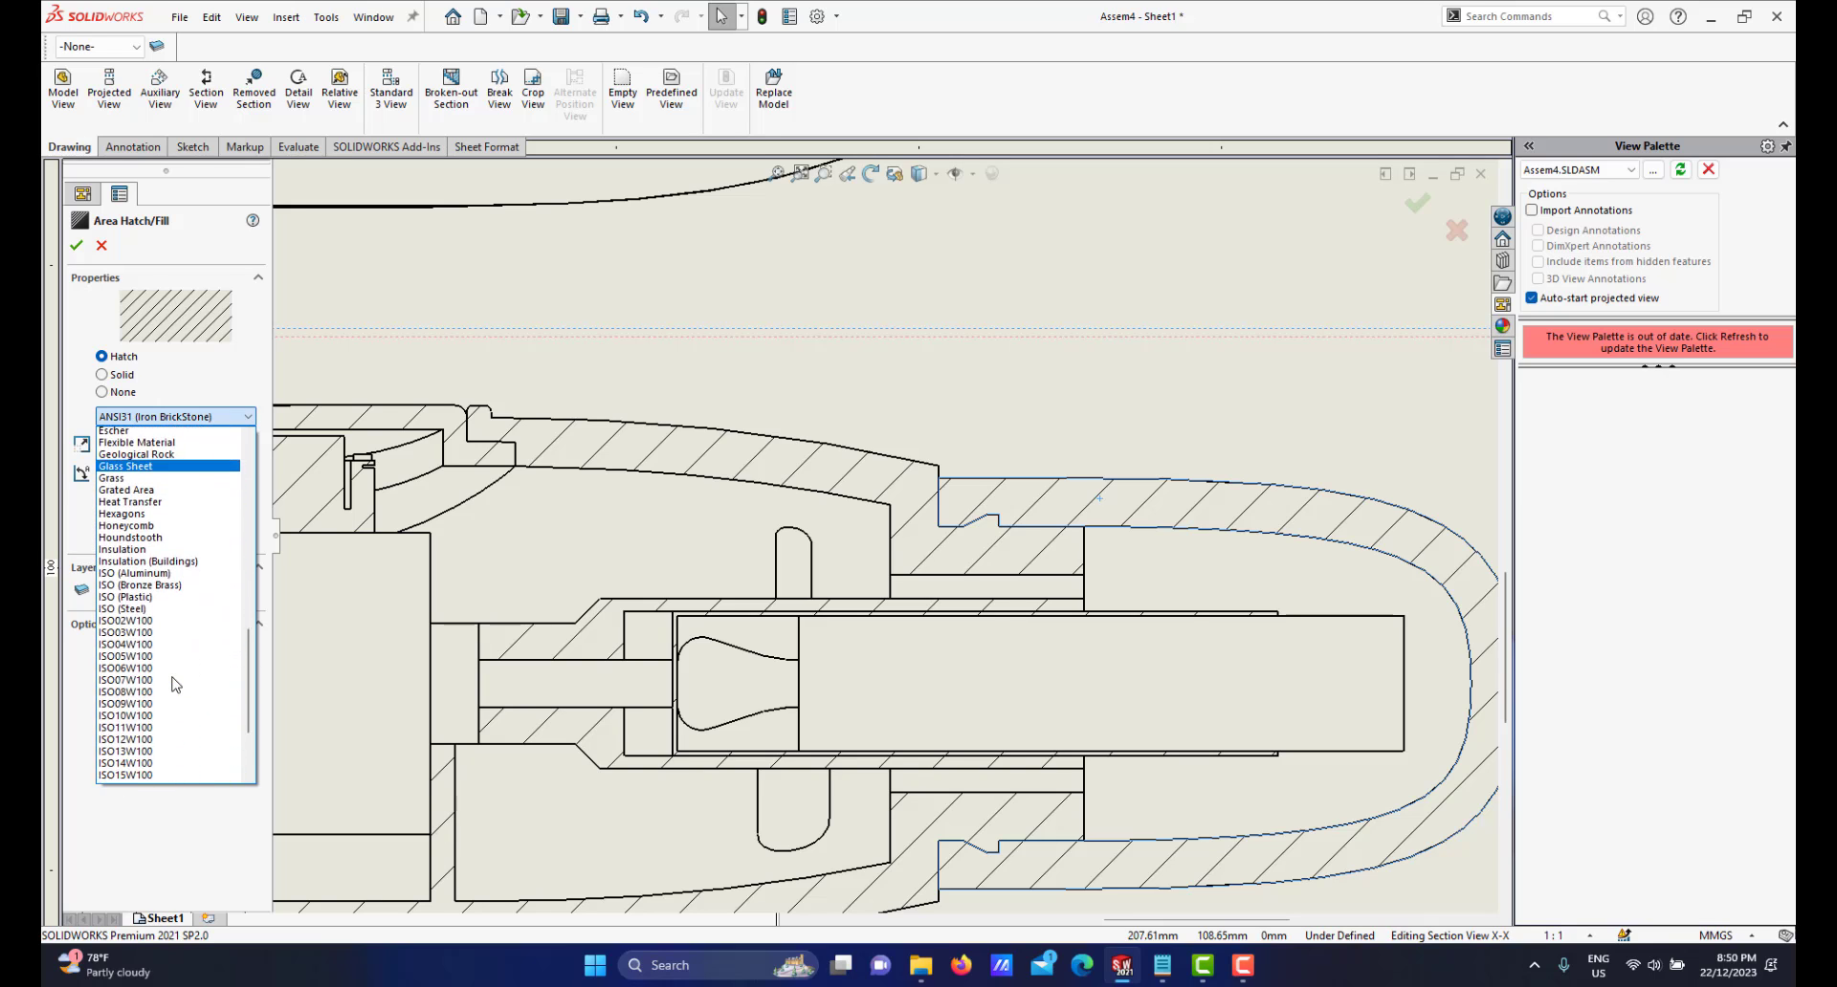
scroll(175, 685, "down", 3)
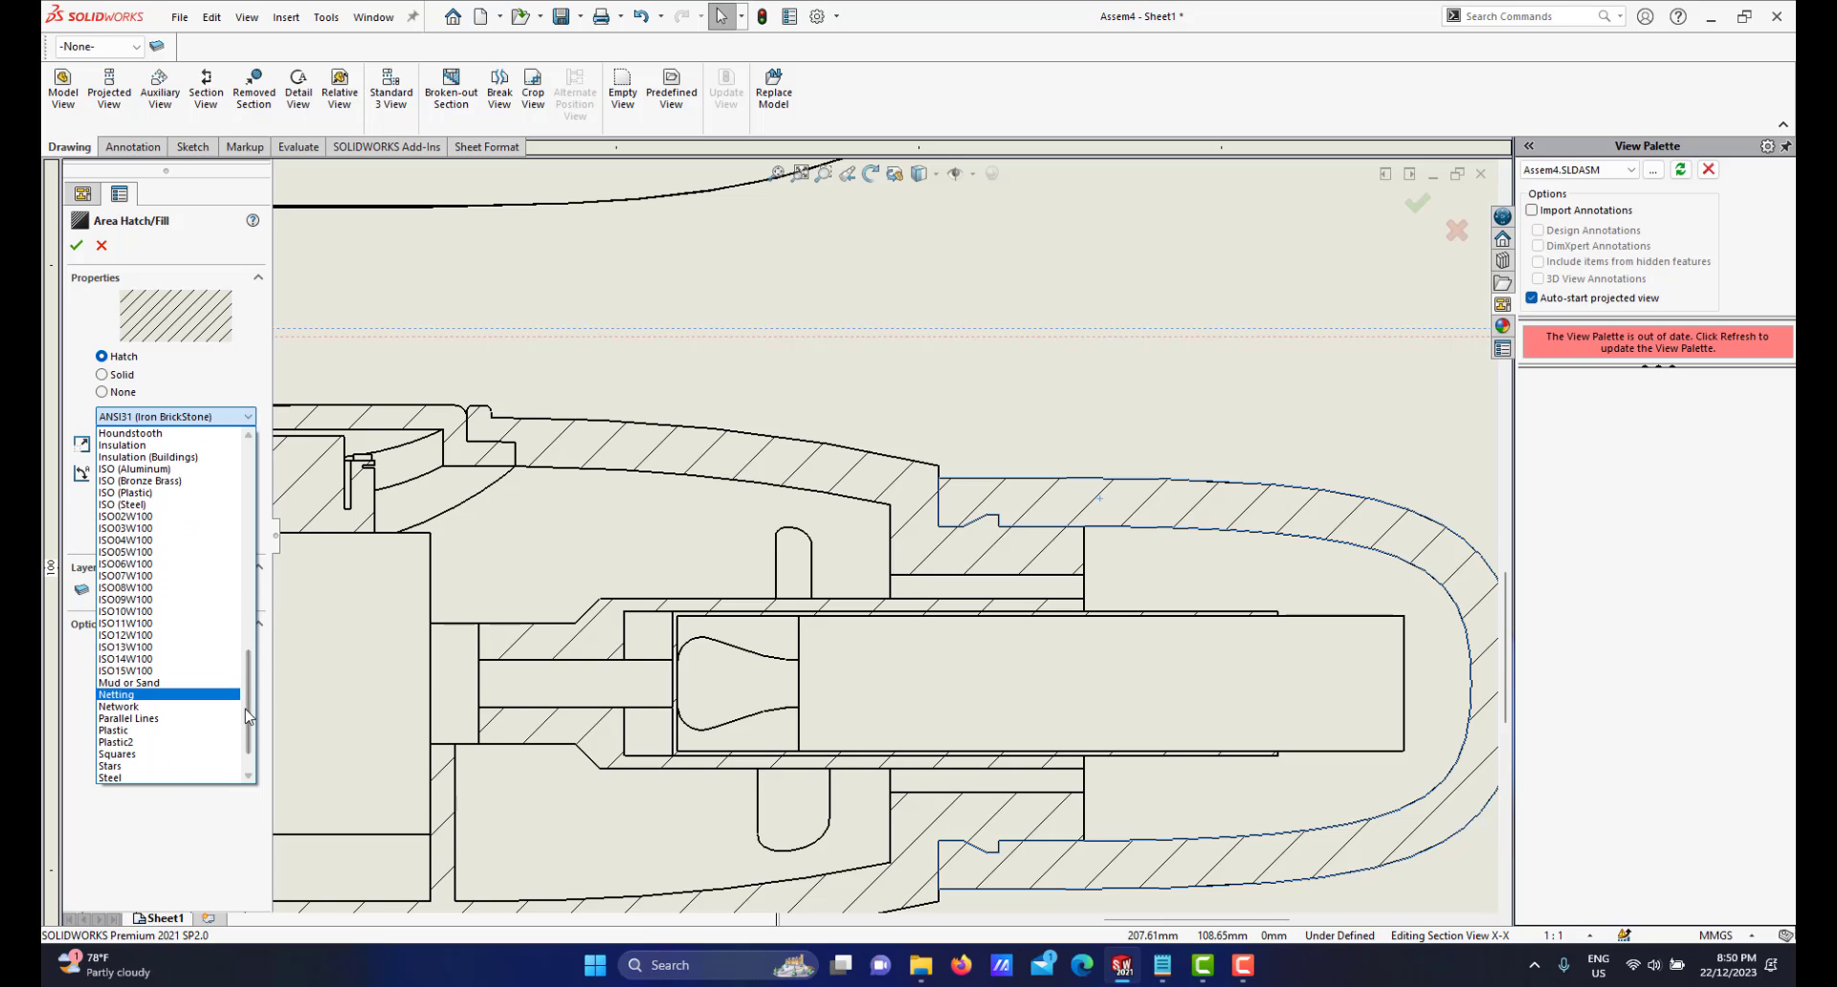
left_click(134, 719)
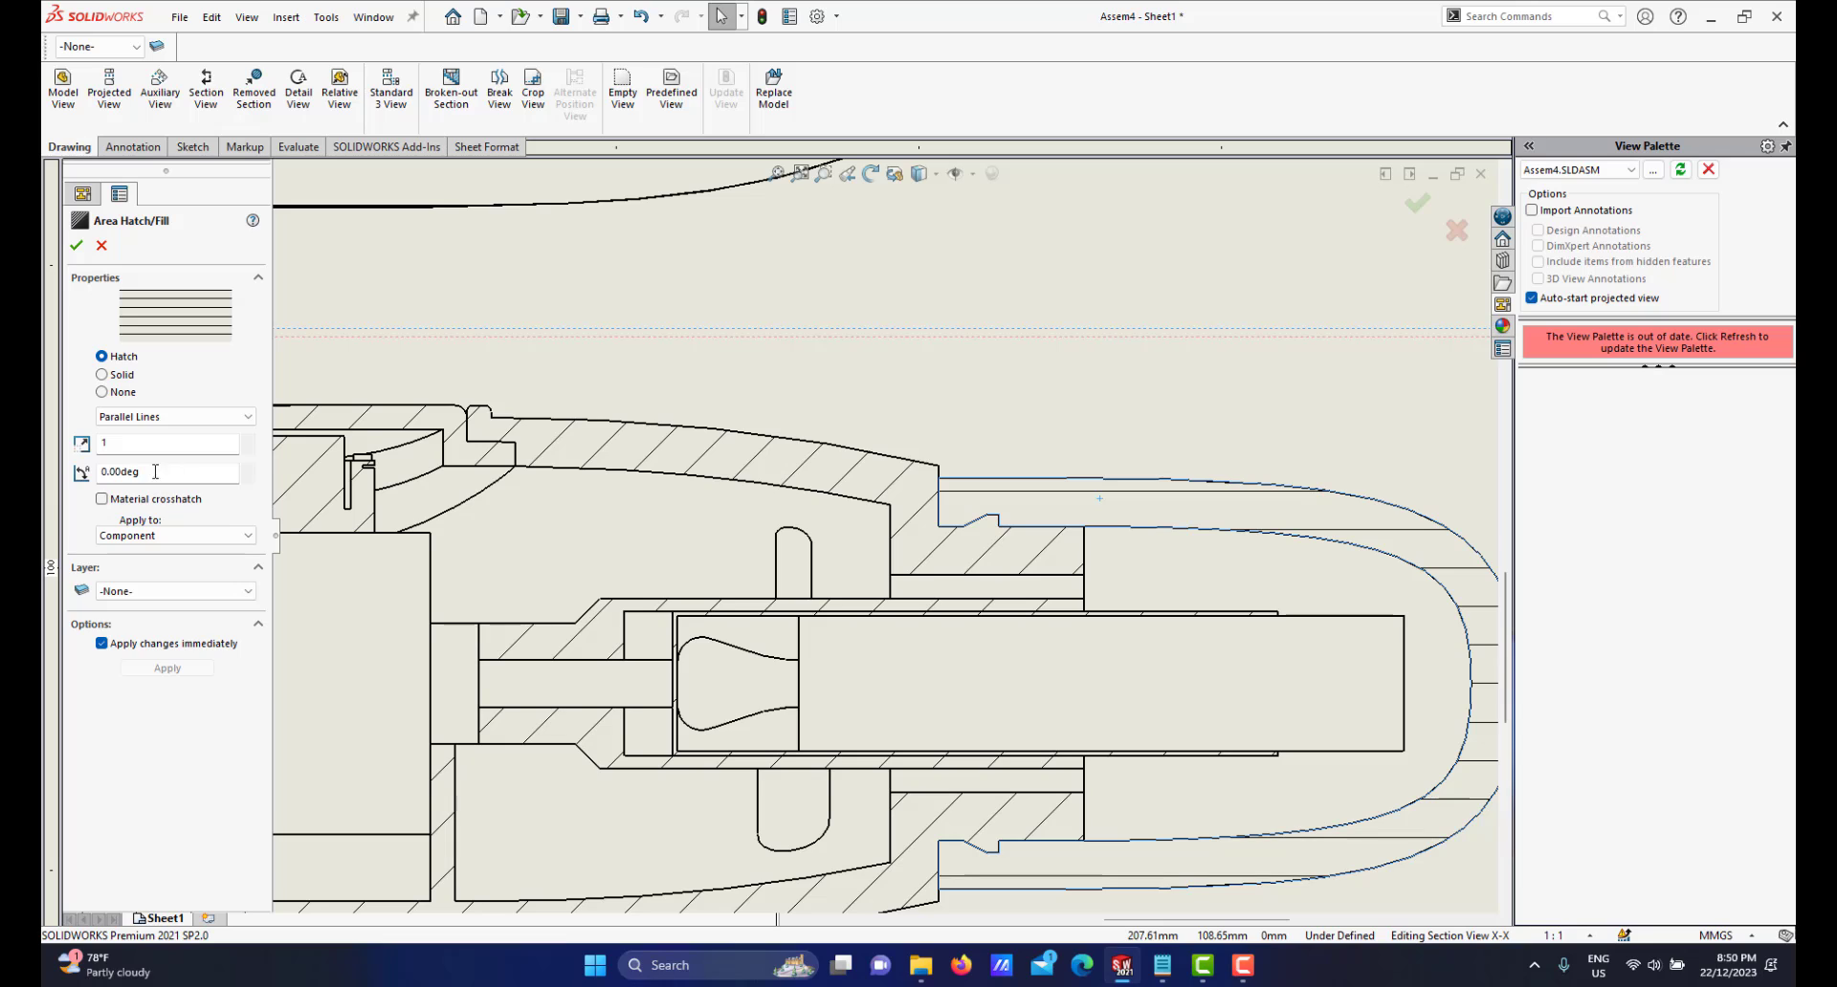
Set the end cap's hatch angle to -45 degrees and accept the Area Hatch/Fill settings
type("45")
key("Return")
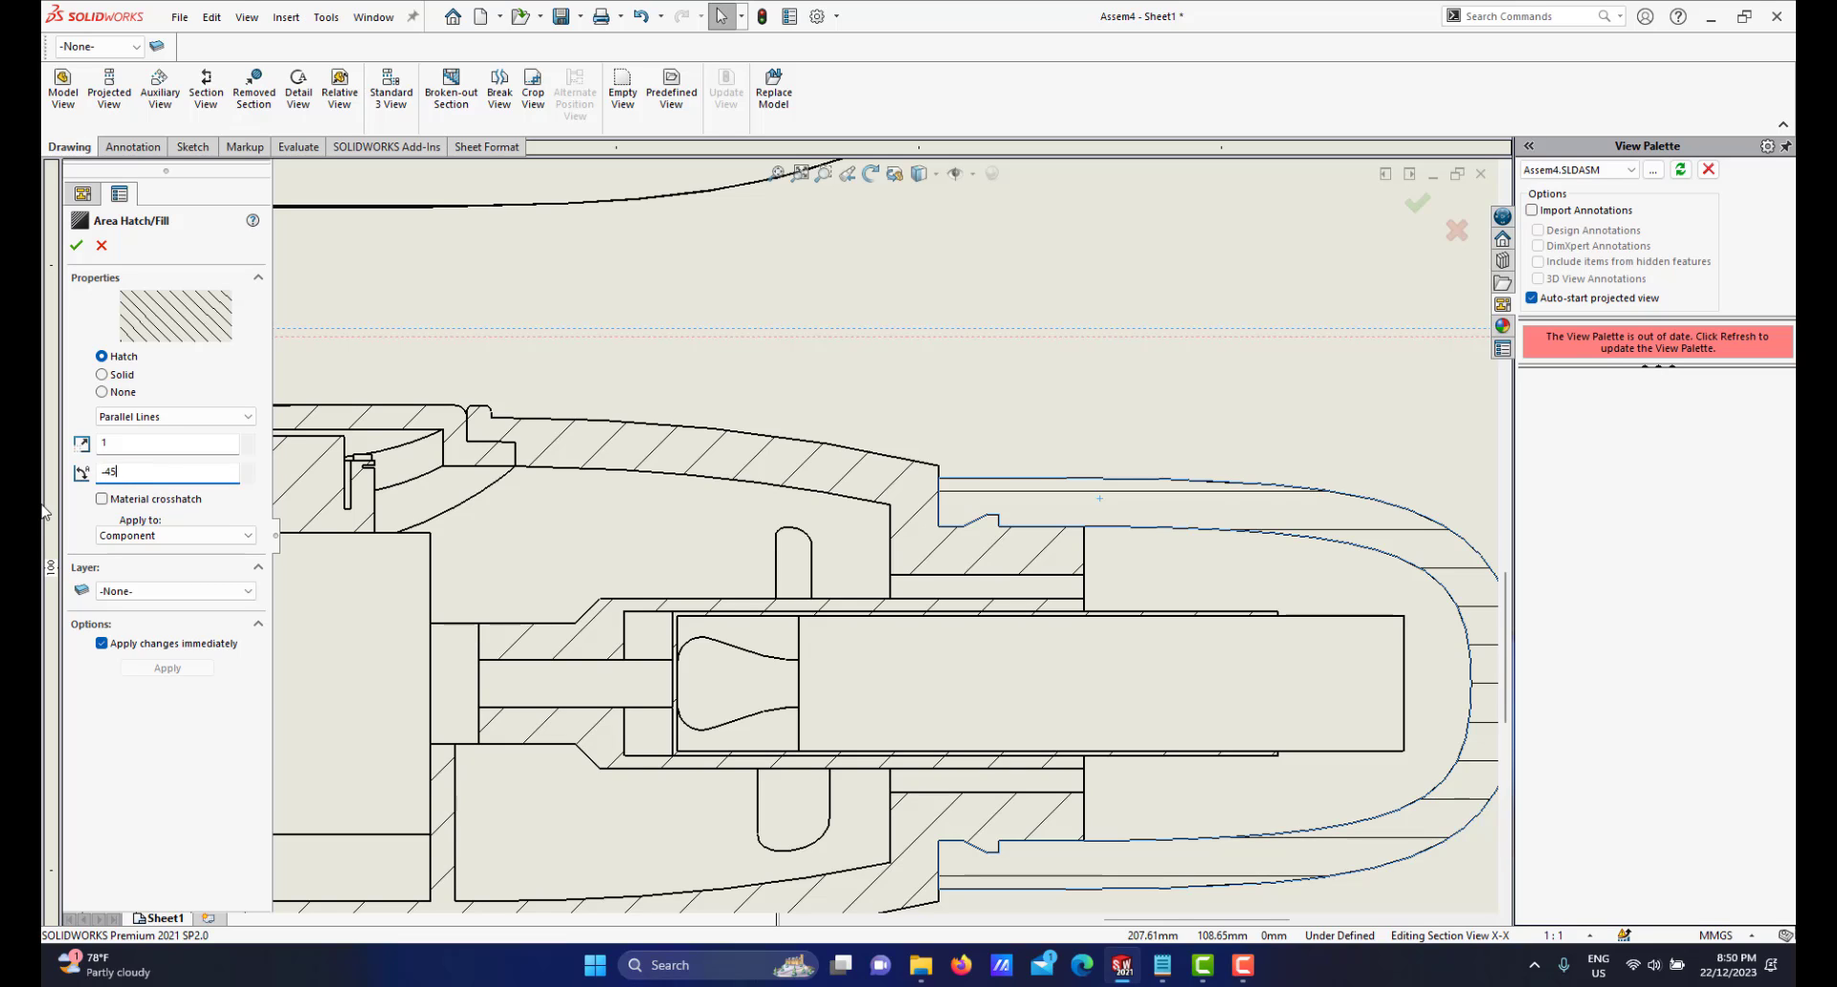
left_click(77, 246)
scroll(873, 620, "up", 4)
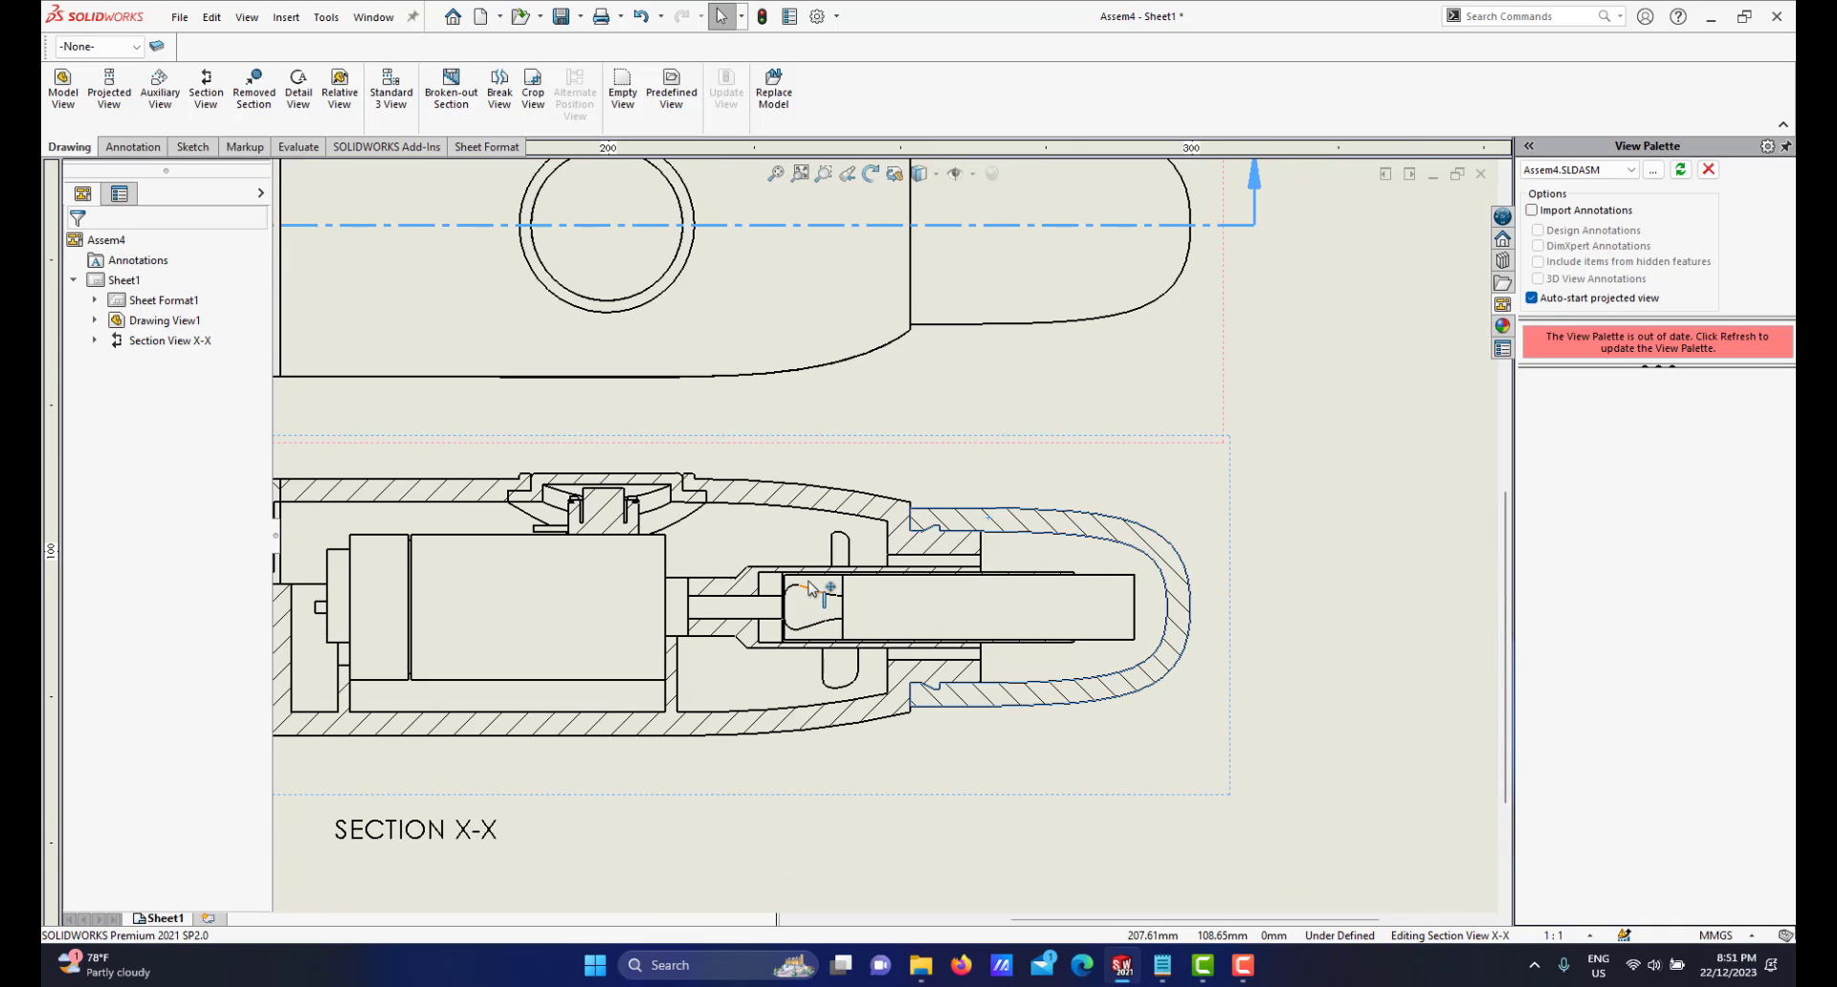
Examine the hatch directions of the adjoining parts around the eraser tip holder in section X-X
scroll(810, 588, "down", 4)
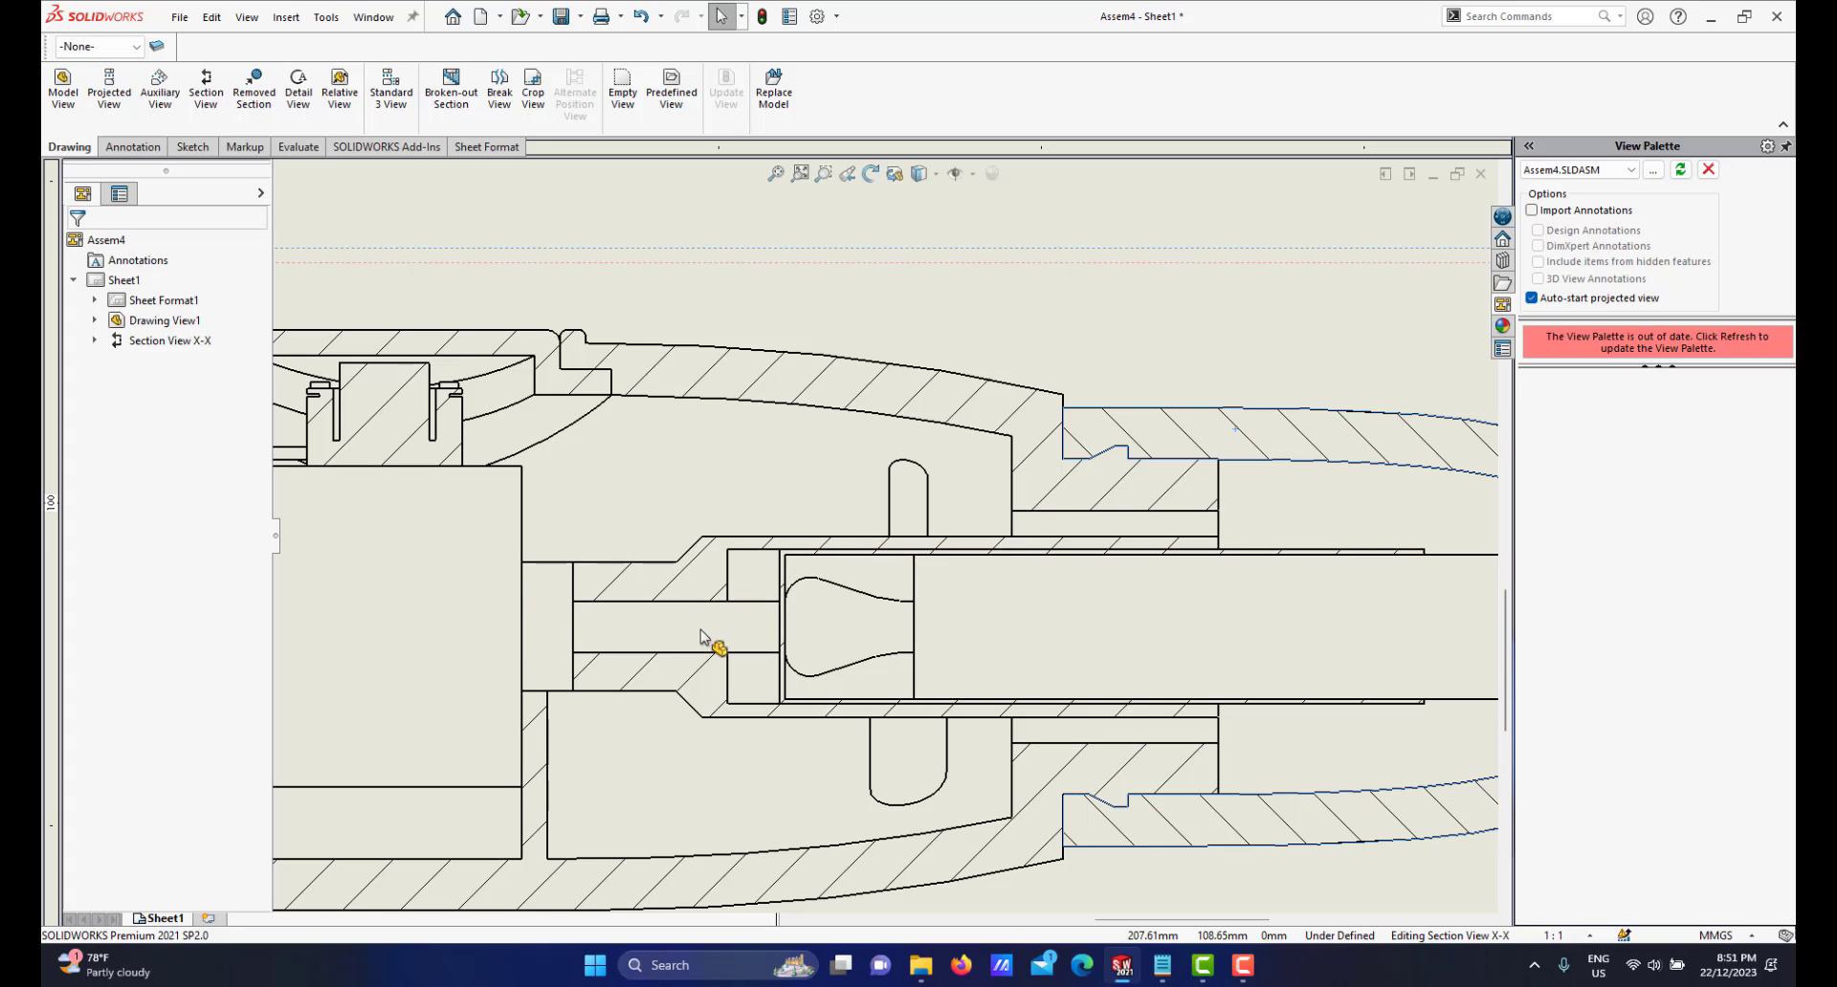
scroll(810, 585, "down", 3)
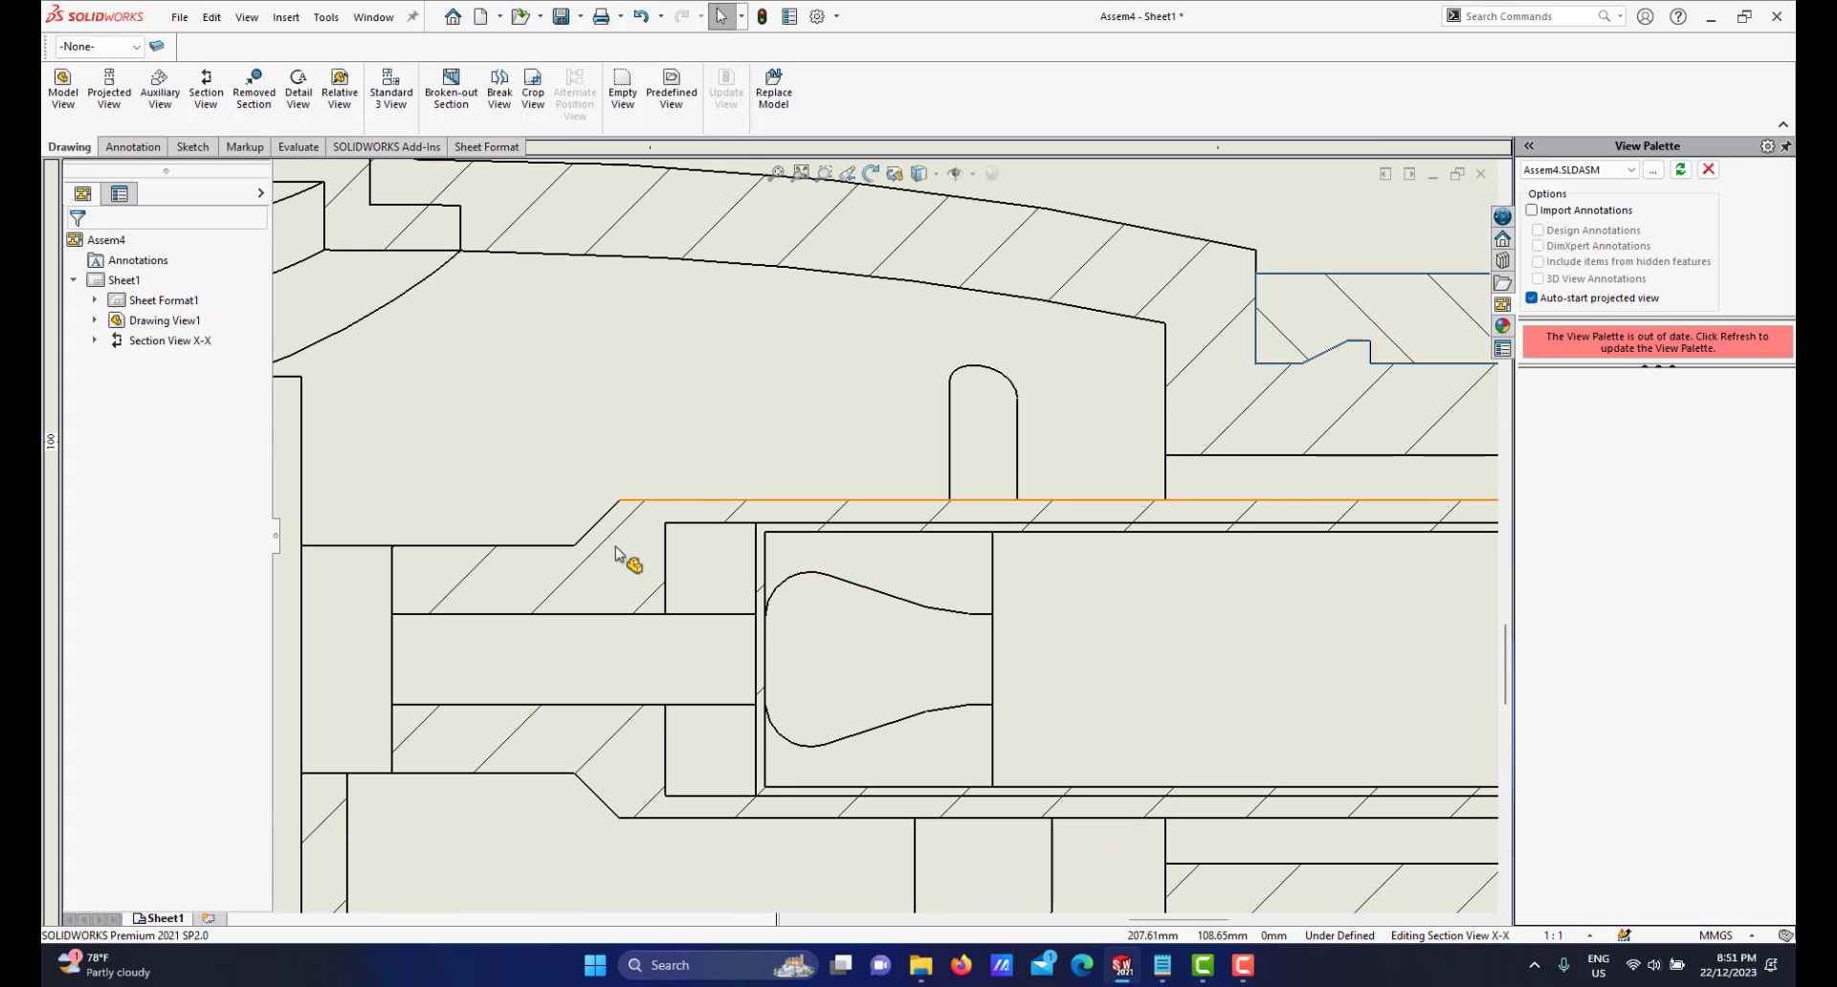
scroll(852, 533, "down", 2)
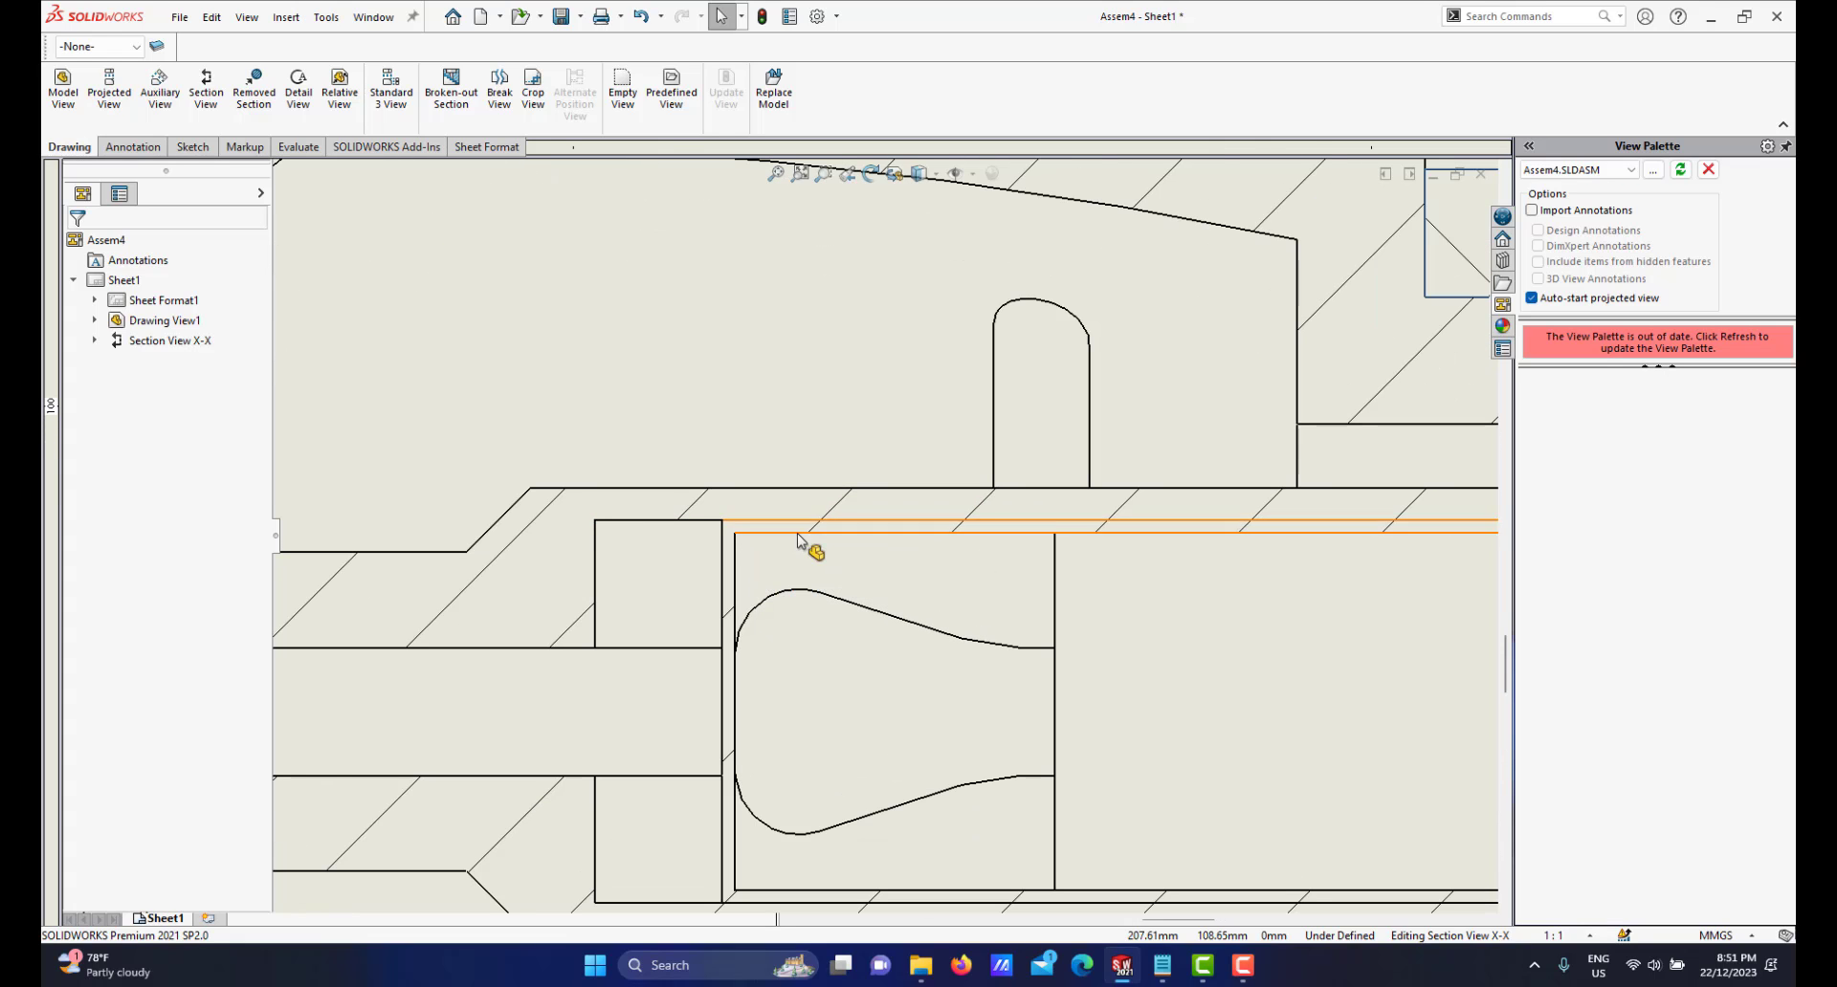
scroll(820, 538, "up", 1)
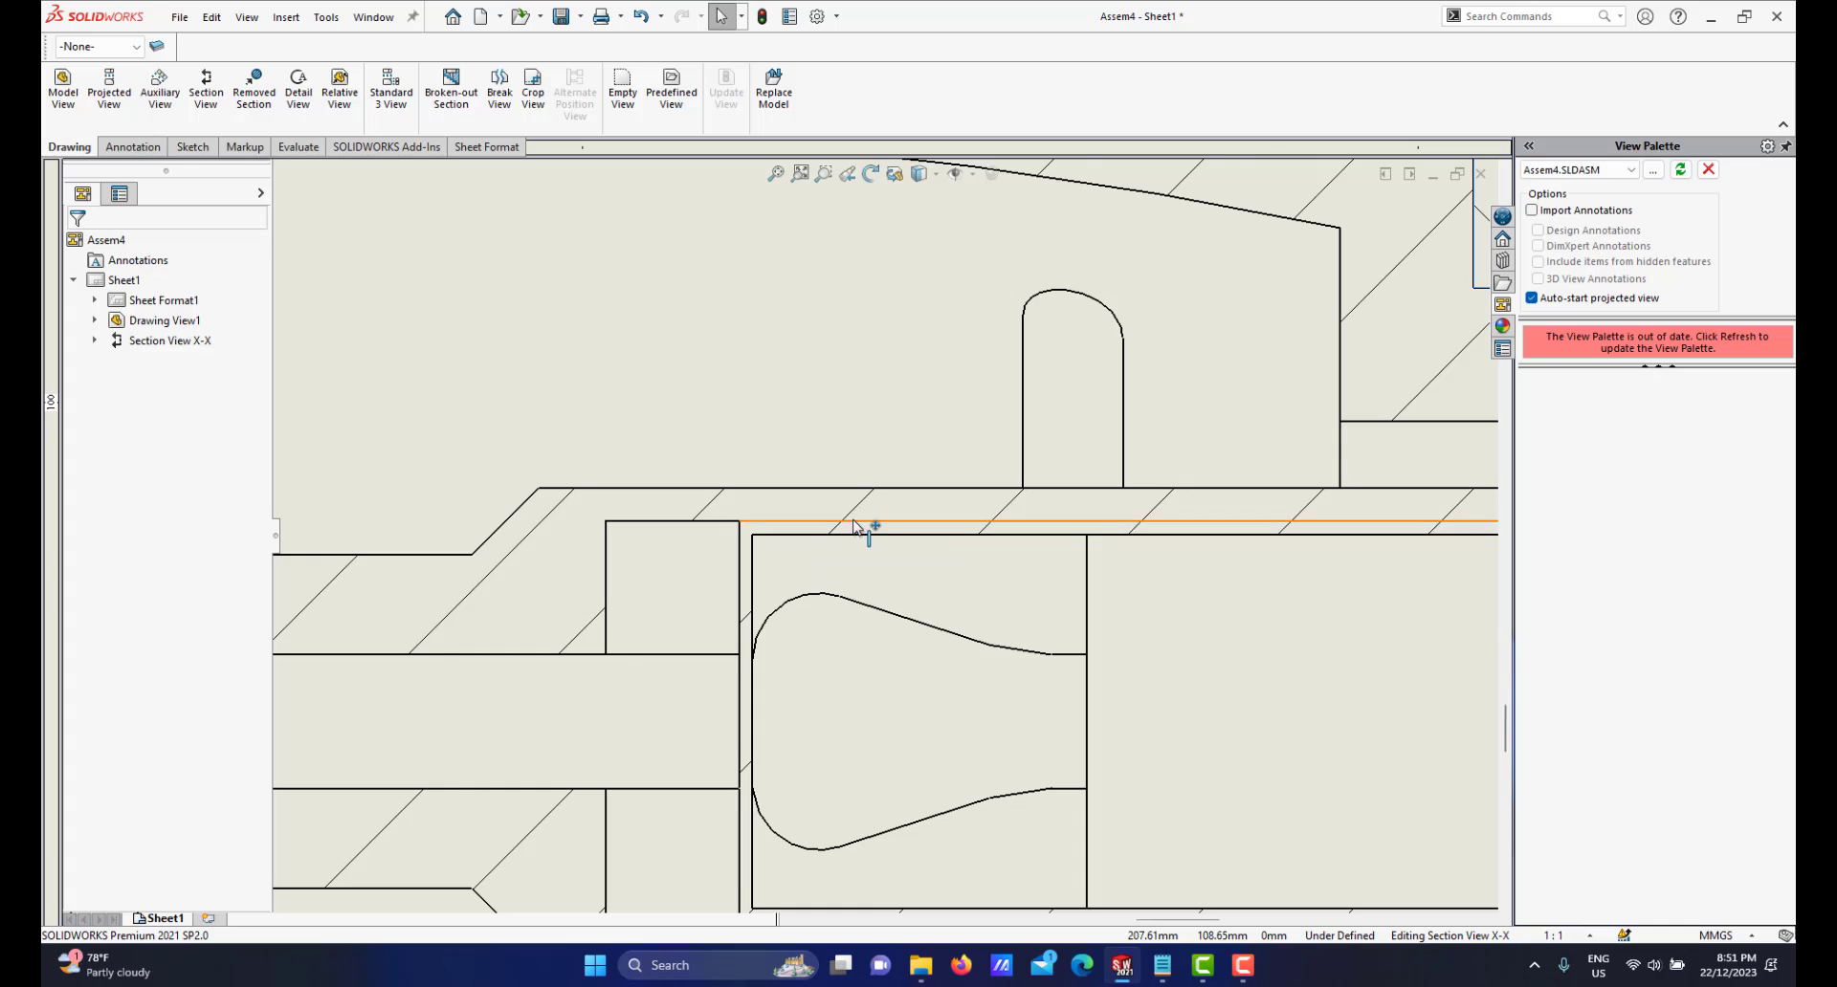
scroll(890, 524, "up", 1)
scroll(928, 524, "up", 1)
scroll(938, 531, "down", 2)
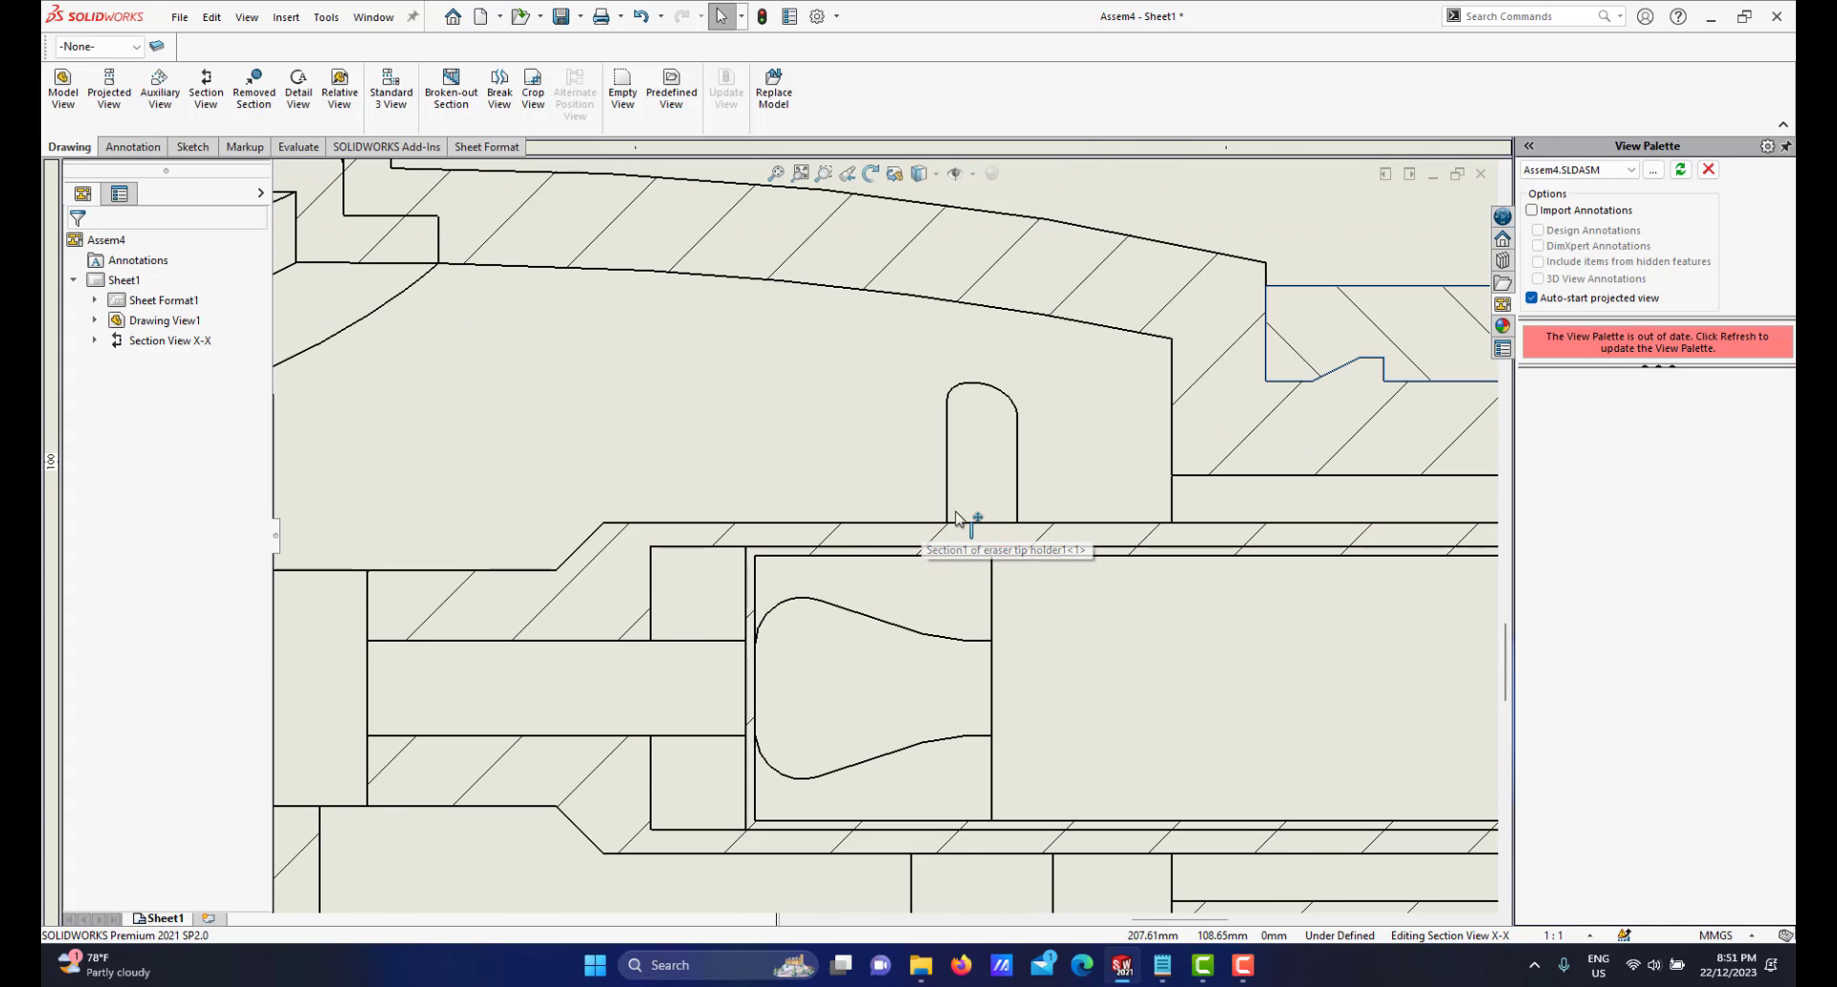
scroll(972, 574, "up", 3)
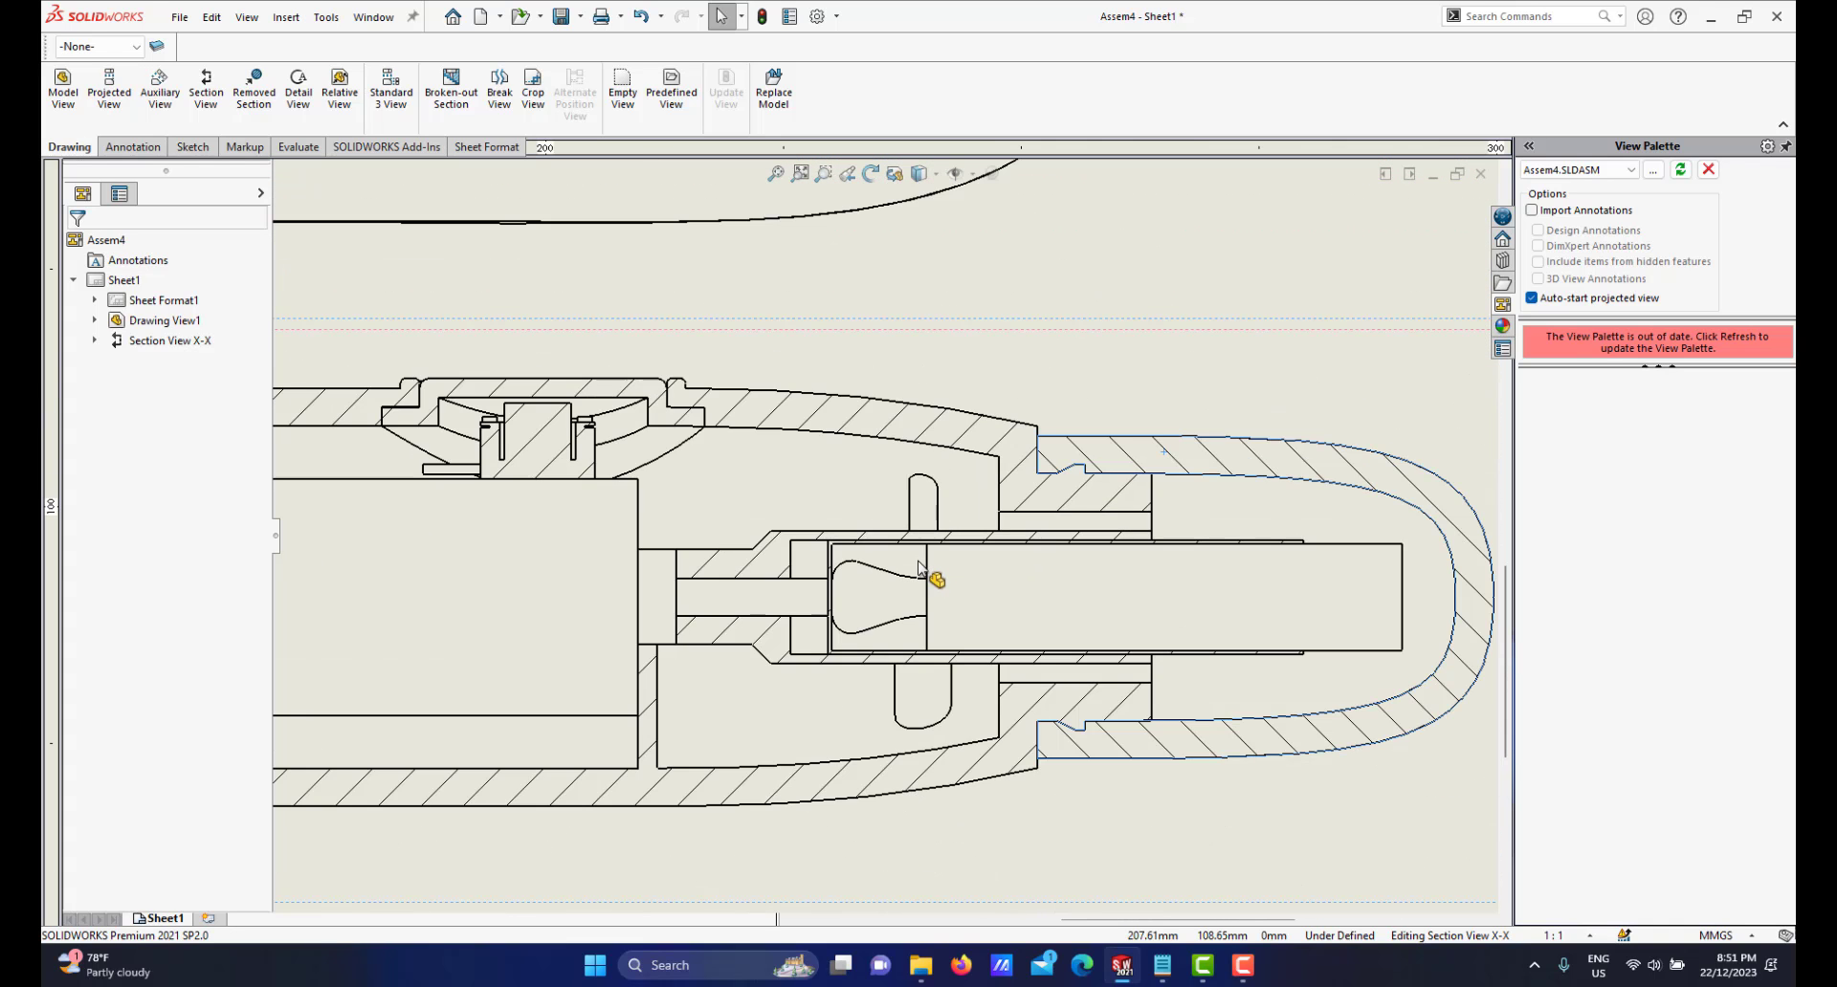
scroll(691, 536, "up", 2)
scroll(704, 497, "down", 2)
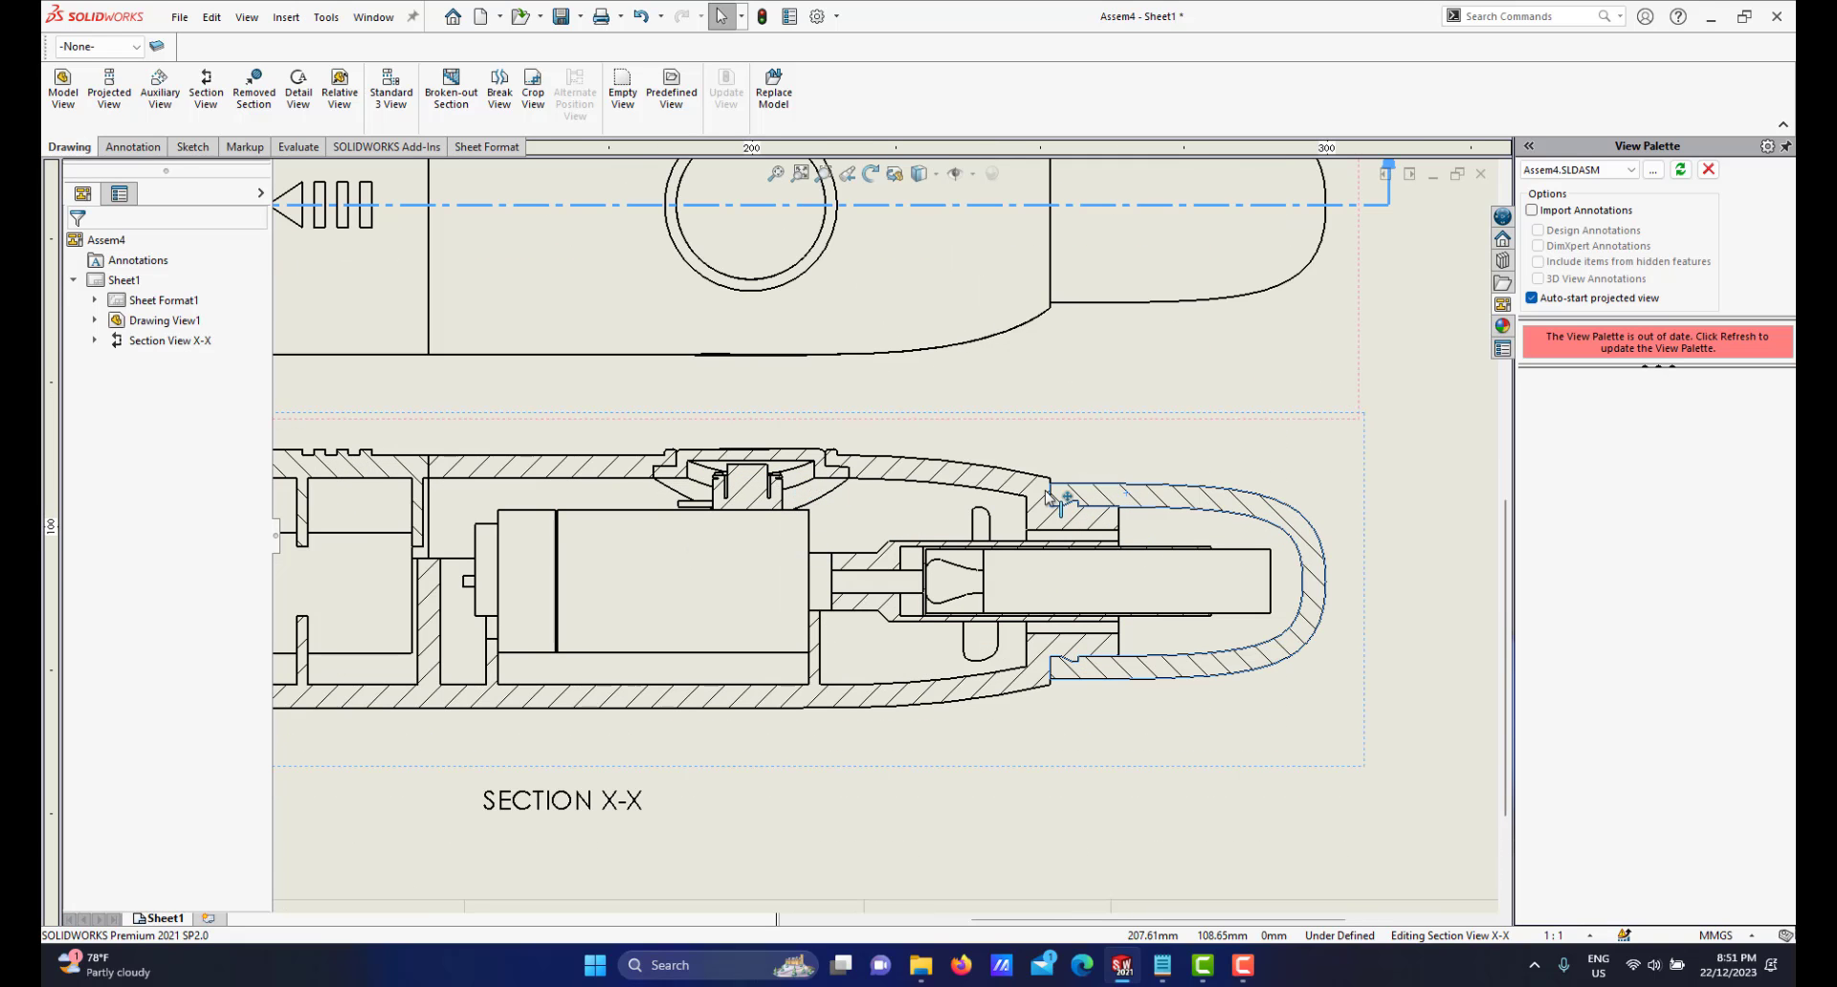
Examine the hatching of the housing, ribs and contact plates along the motor and battery compartments in section X-X
scroll(641, 481, "down", 1)
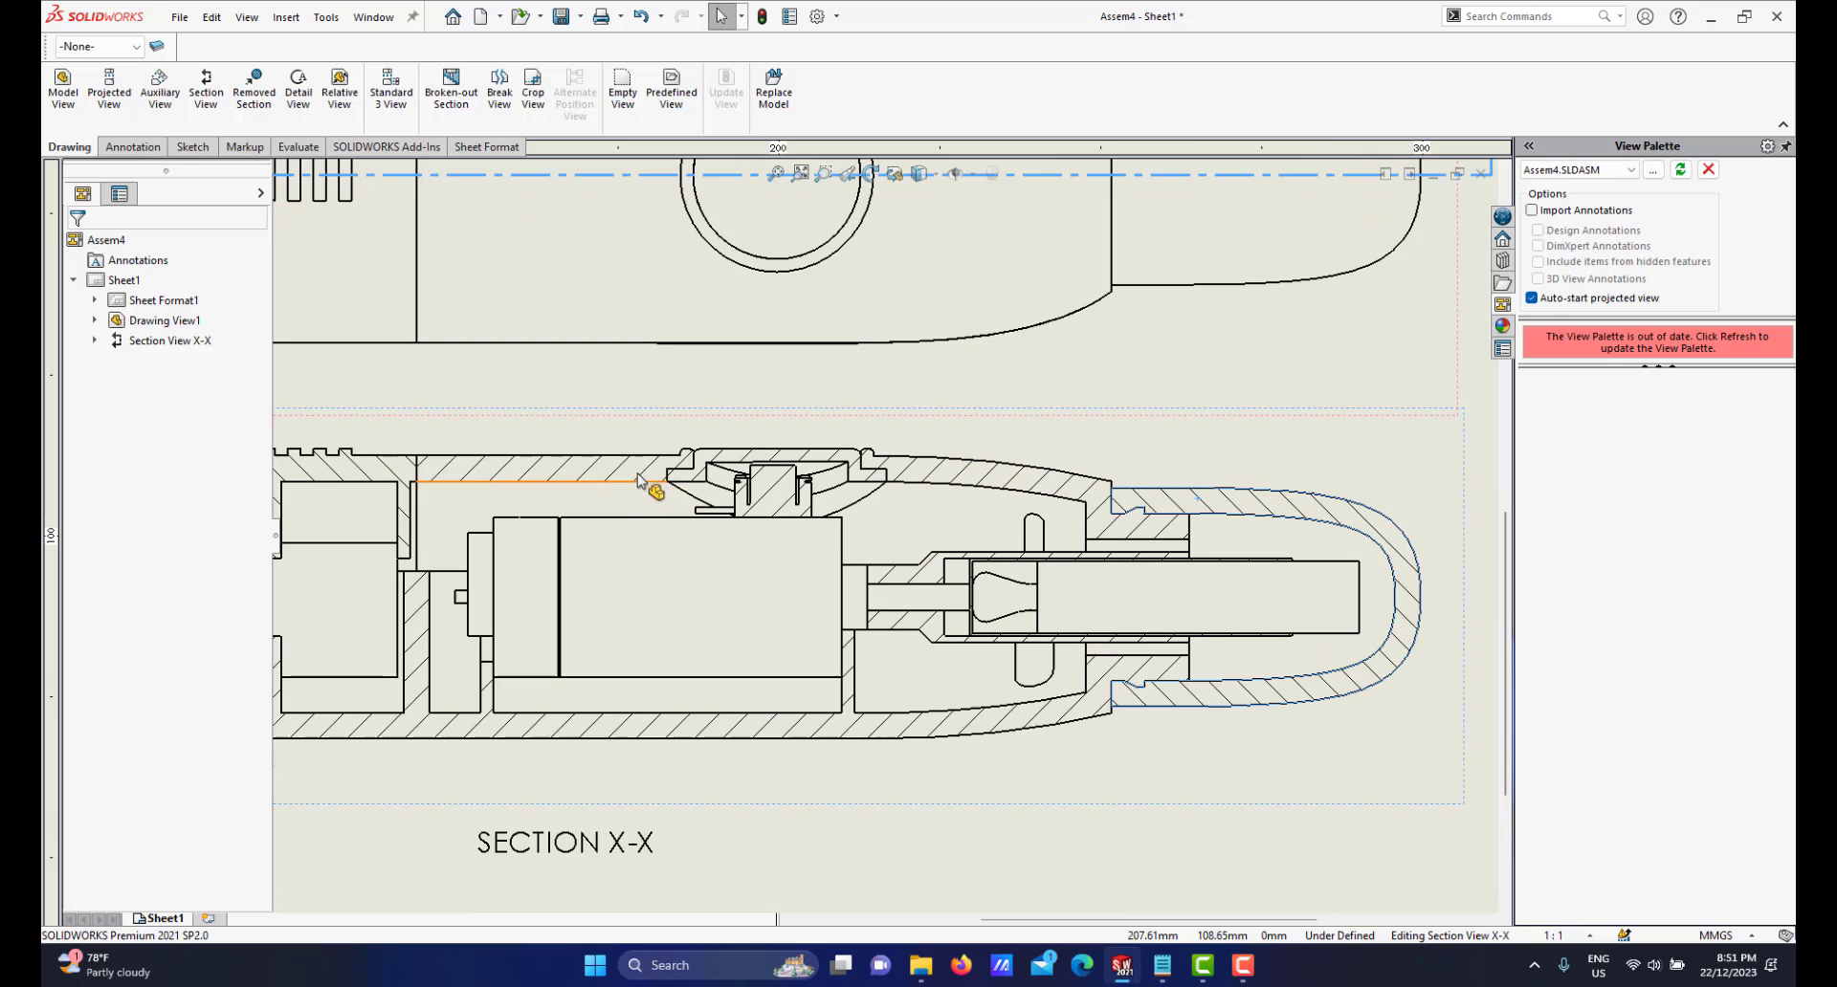
scroll(586, 559, "up", 1)
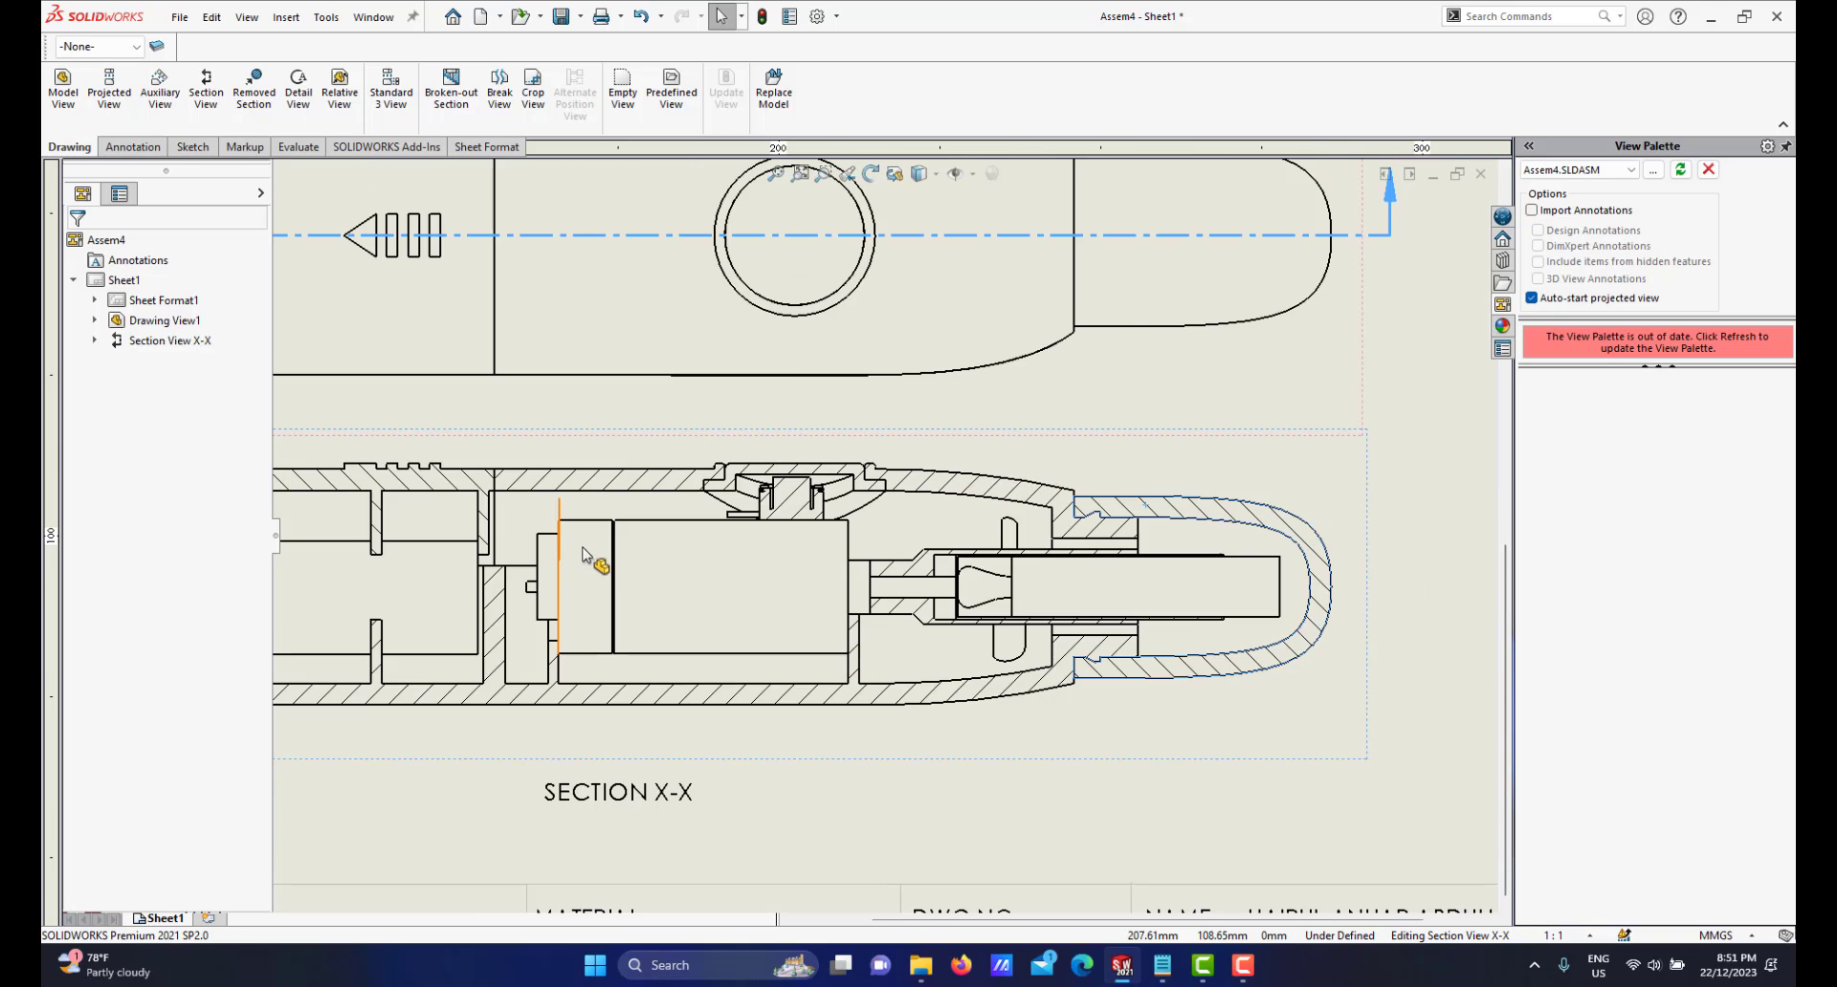
scroll(585, 559, "up", 3)
scroll(669, 584, "down", 4)
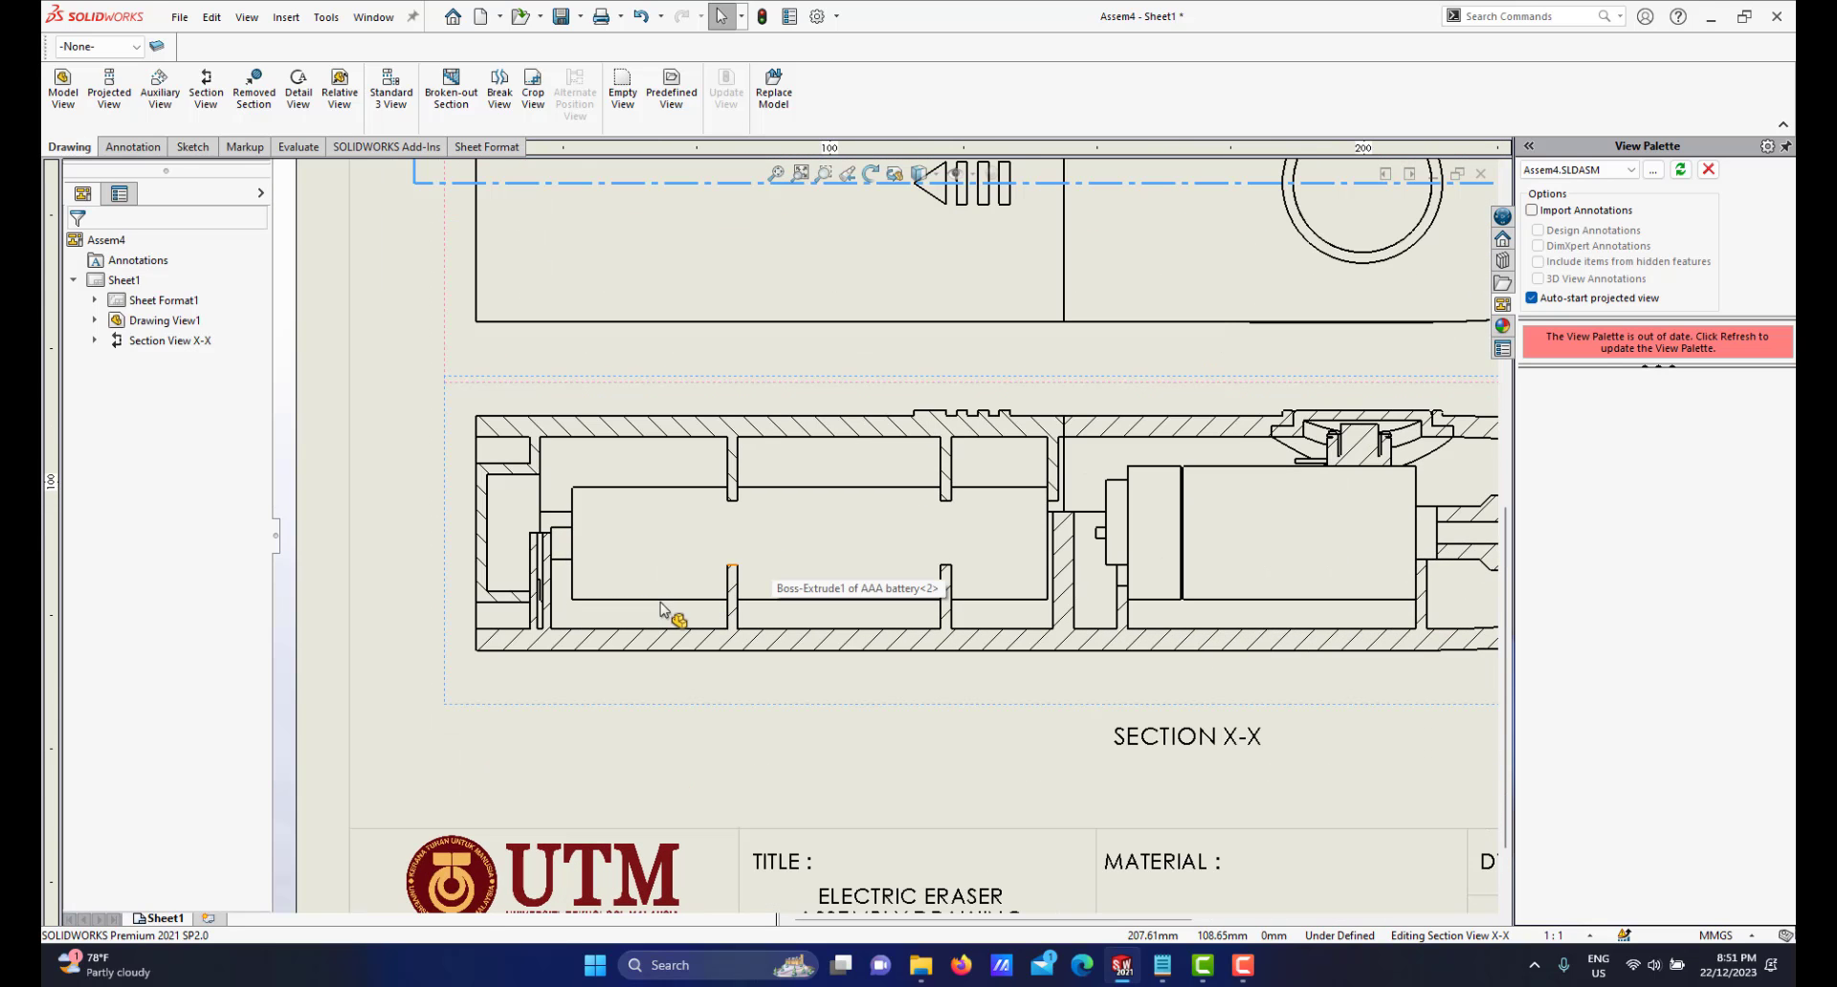
scroll(590, 594, "down", 1)
scroll(612, 569, "down", 2)
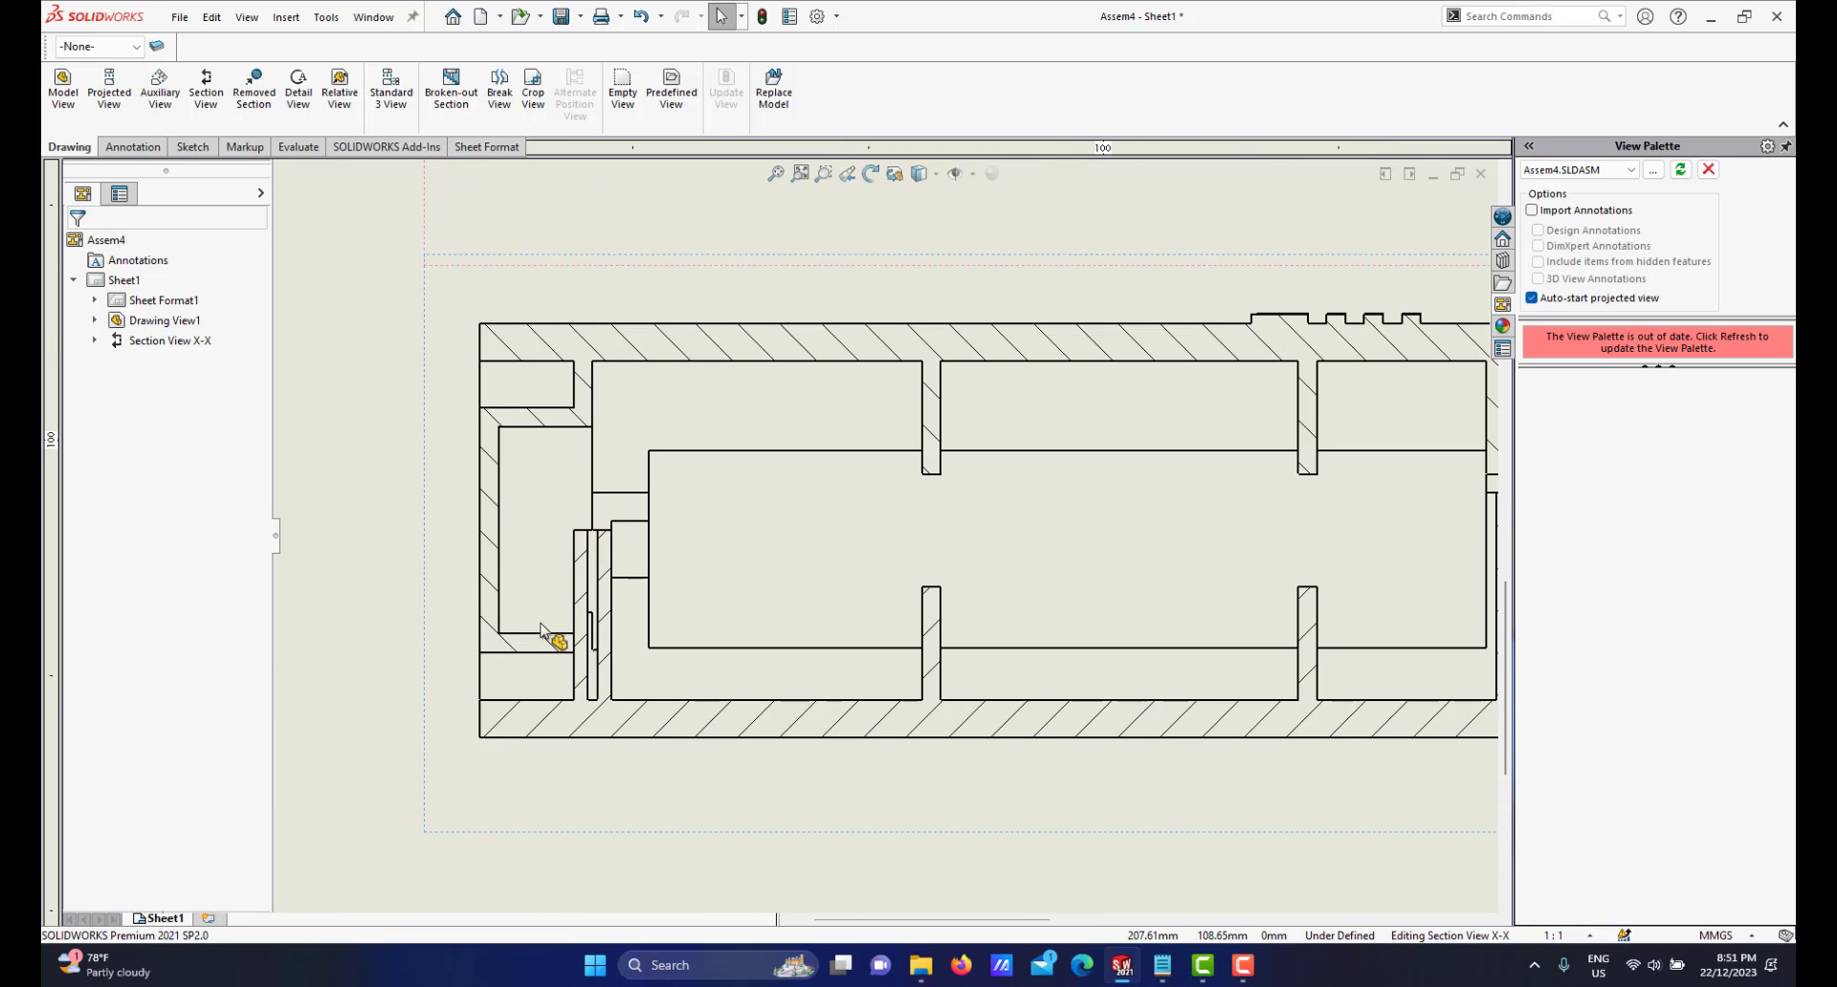
scroll(1087, 647, "up", 3)
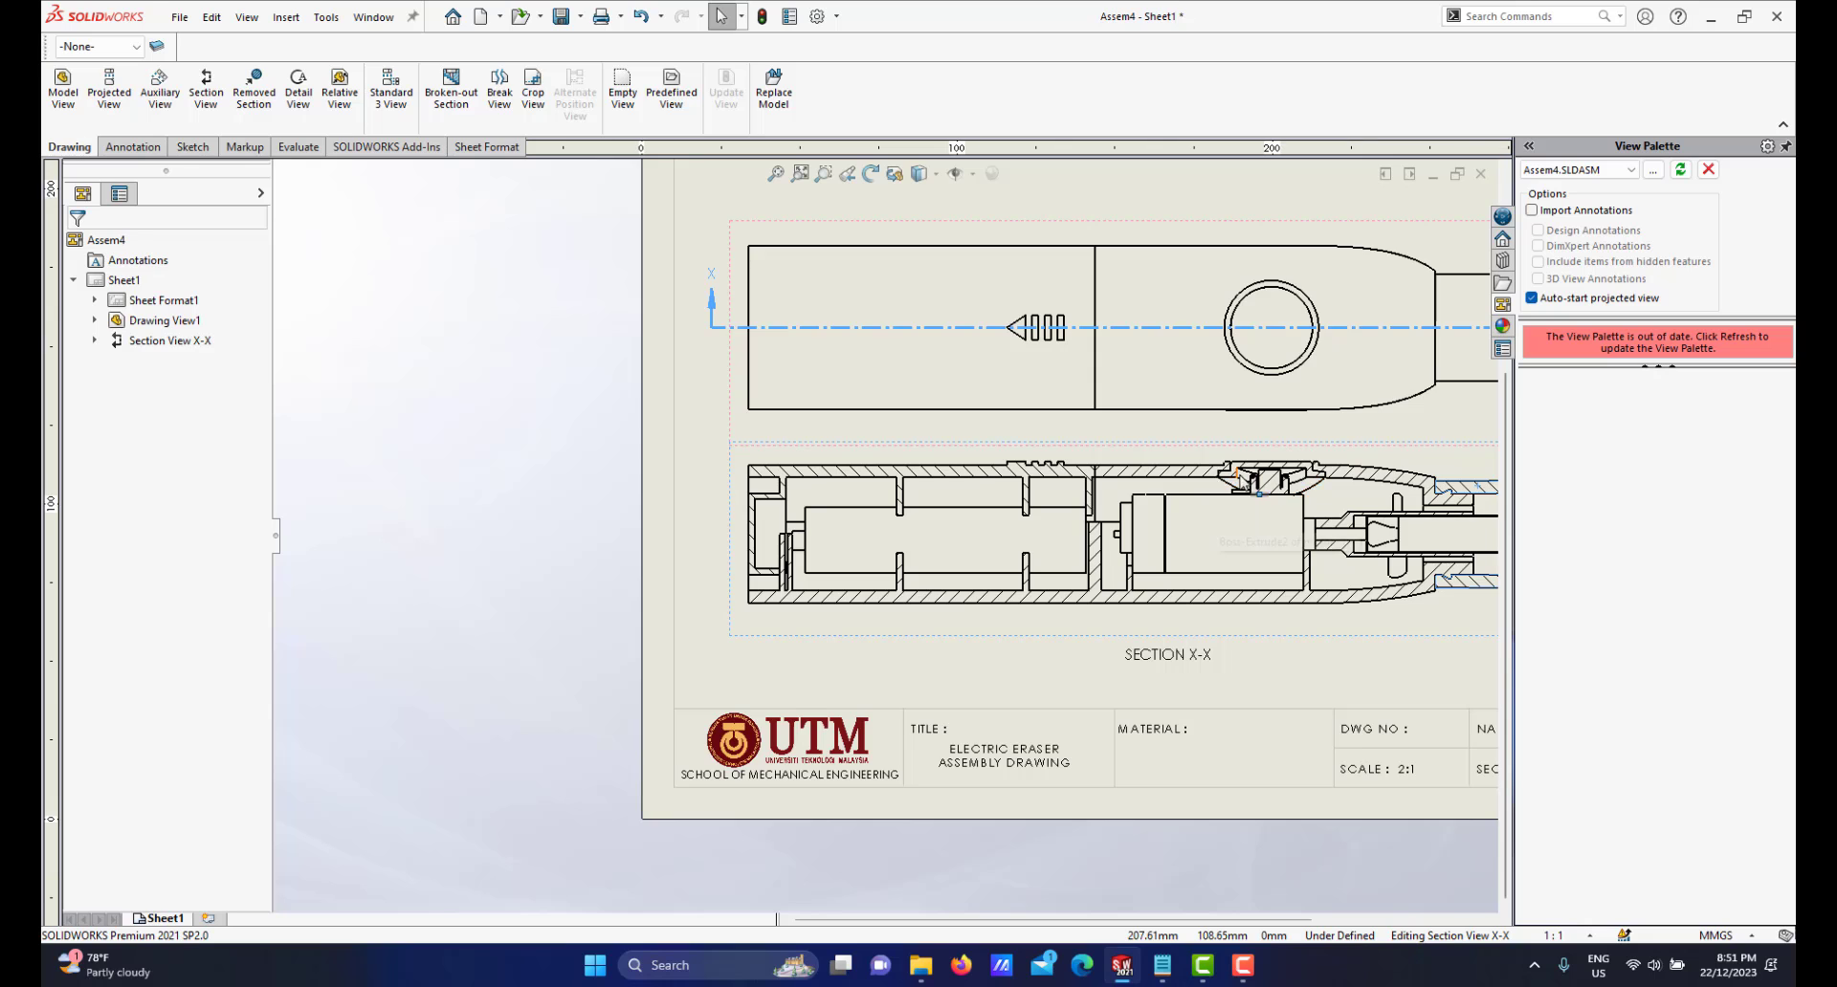
scroll(1235, 507, "up", 3)
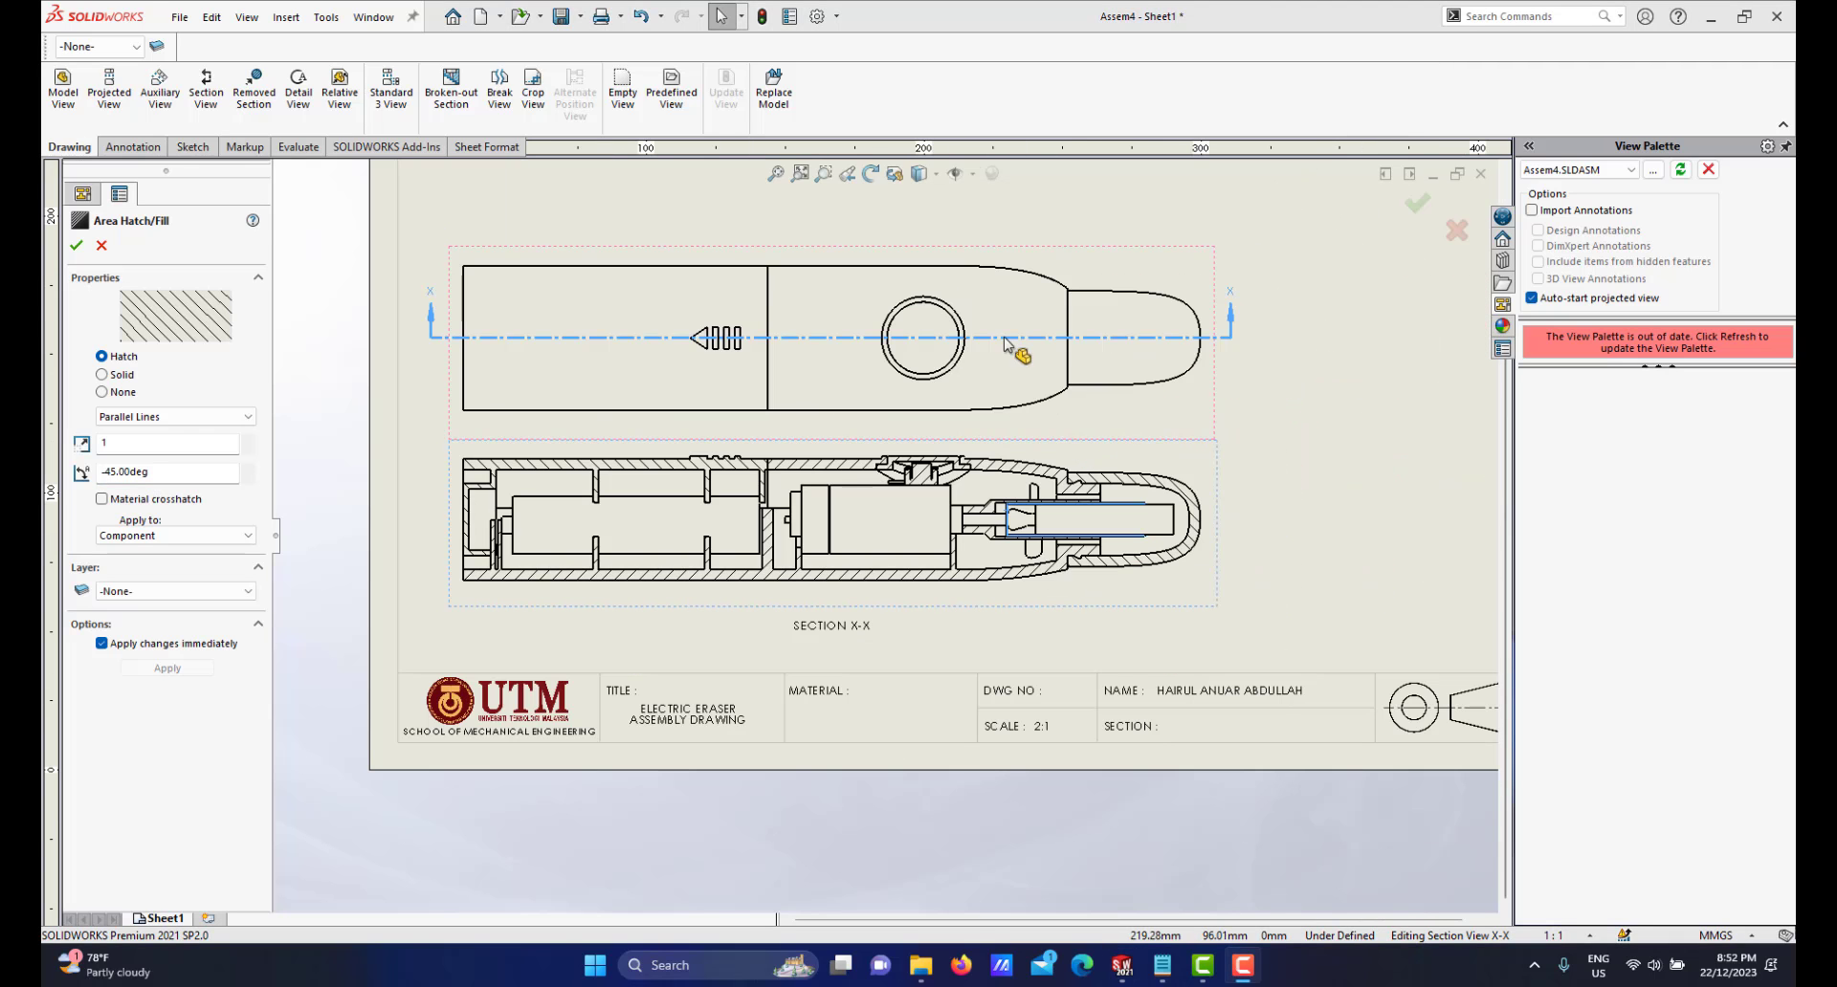
Inspect the -45 degree hatch on the thin sleeve around the eraser against the surrounding tip holder's hatching
scroll(1052, 460, "down", 5)
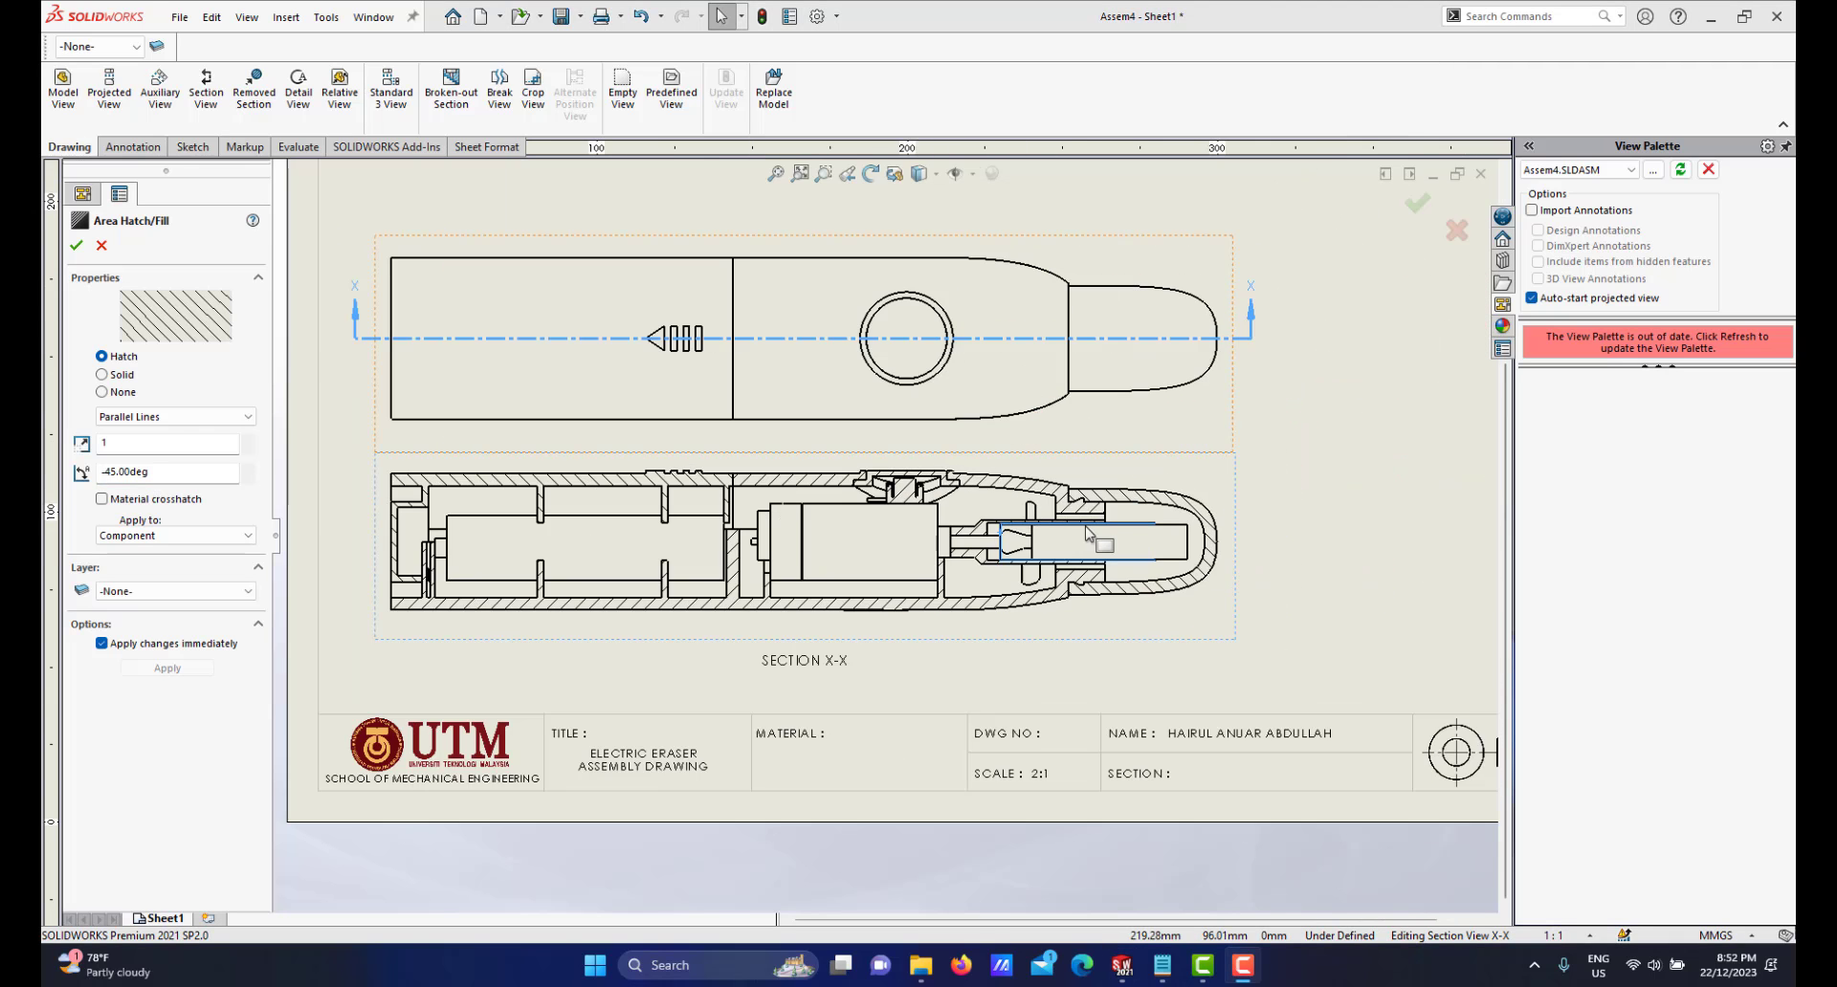
scroll(955, 533, "down", 4)
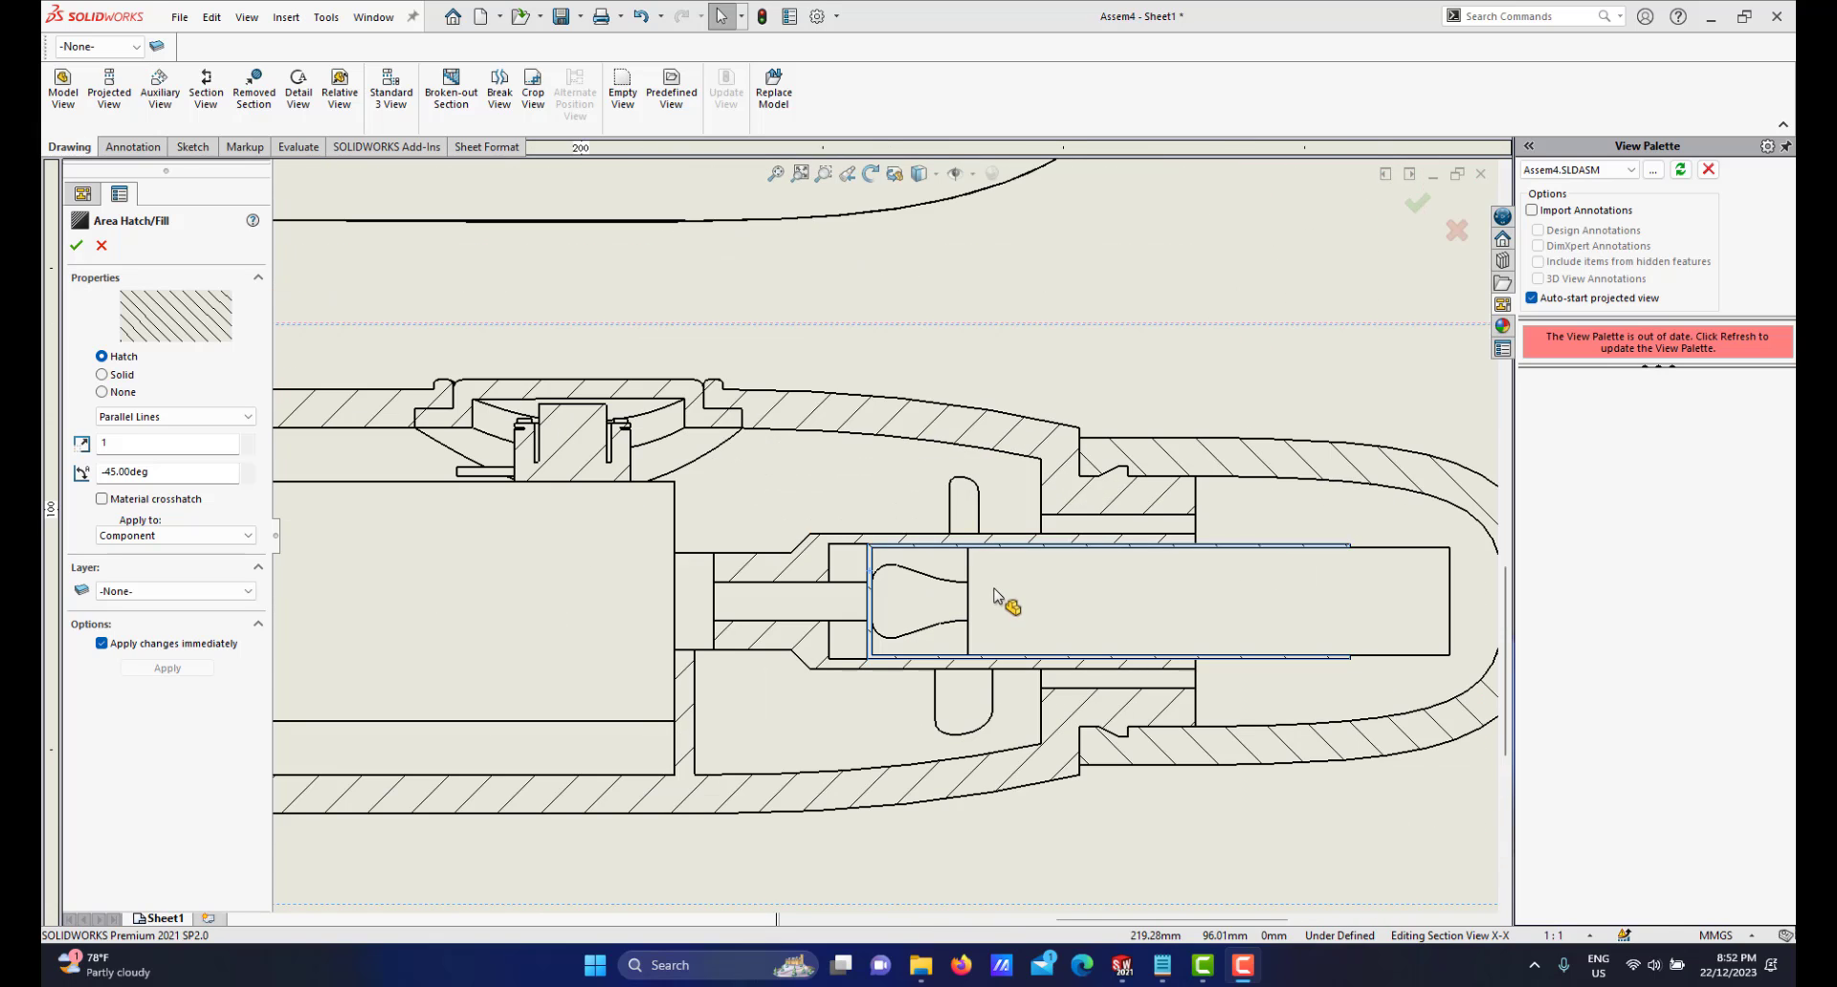
scroll(966, 542, "down", 5)
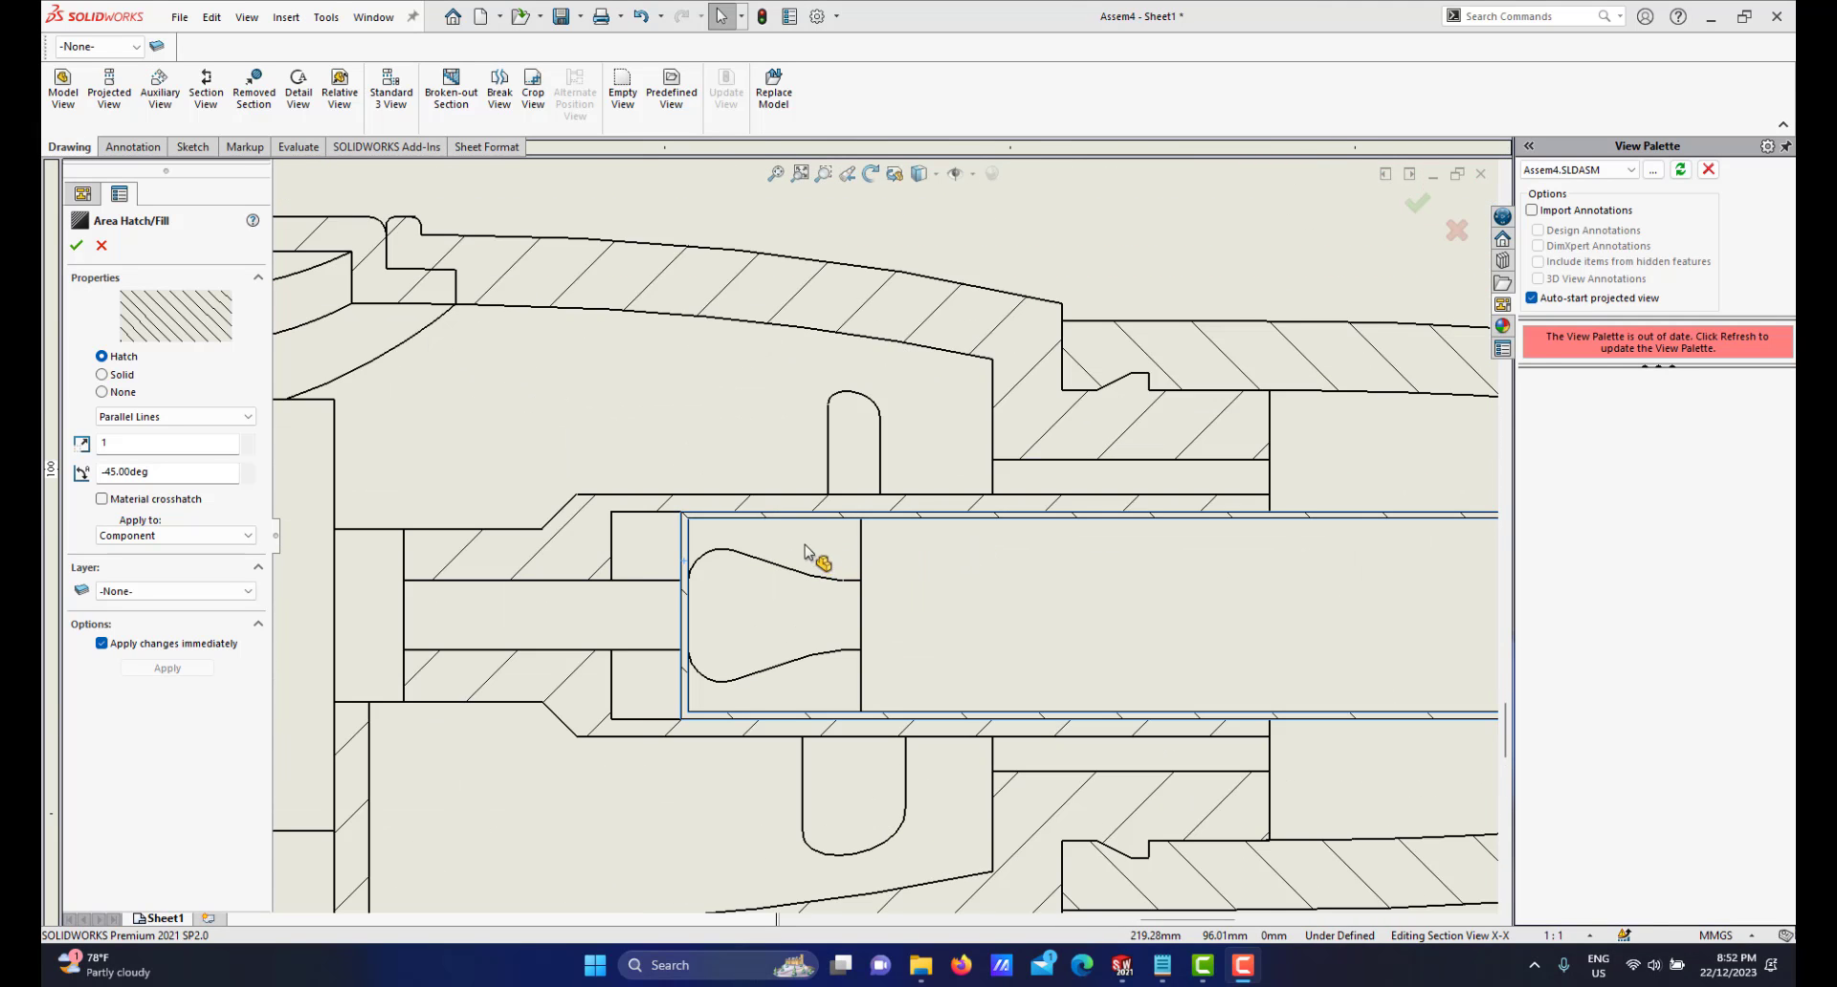
scroll(746, 507, "up", 2)
scroll(749, 514, "down", 4)
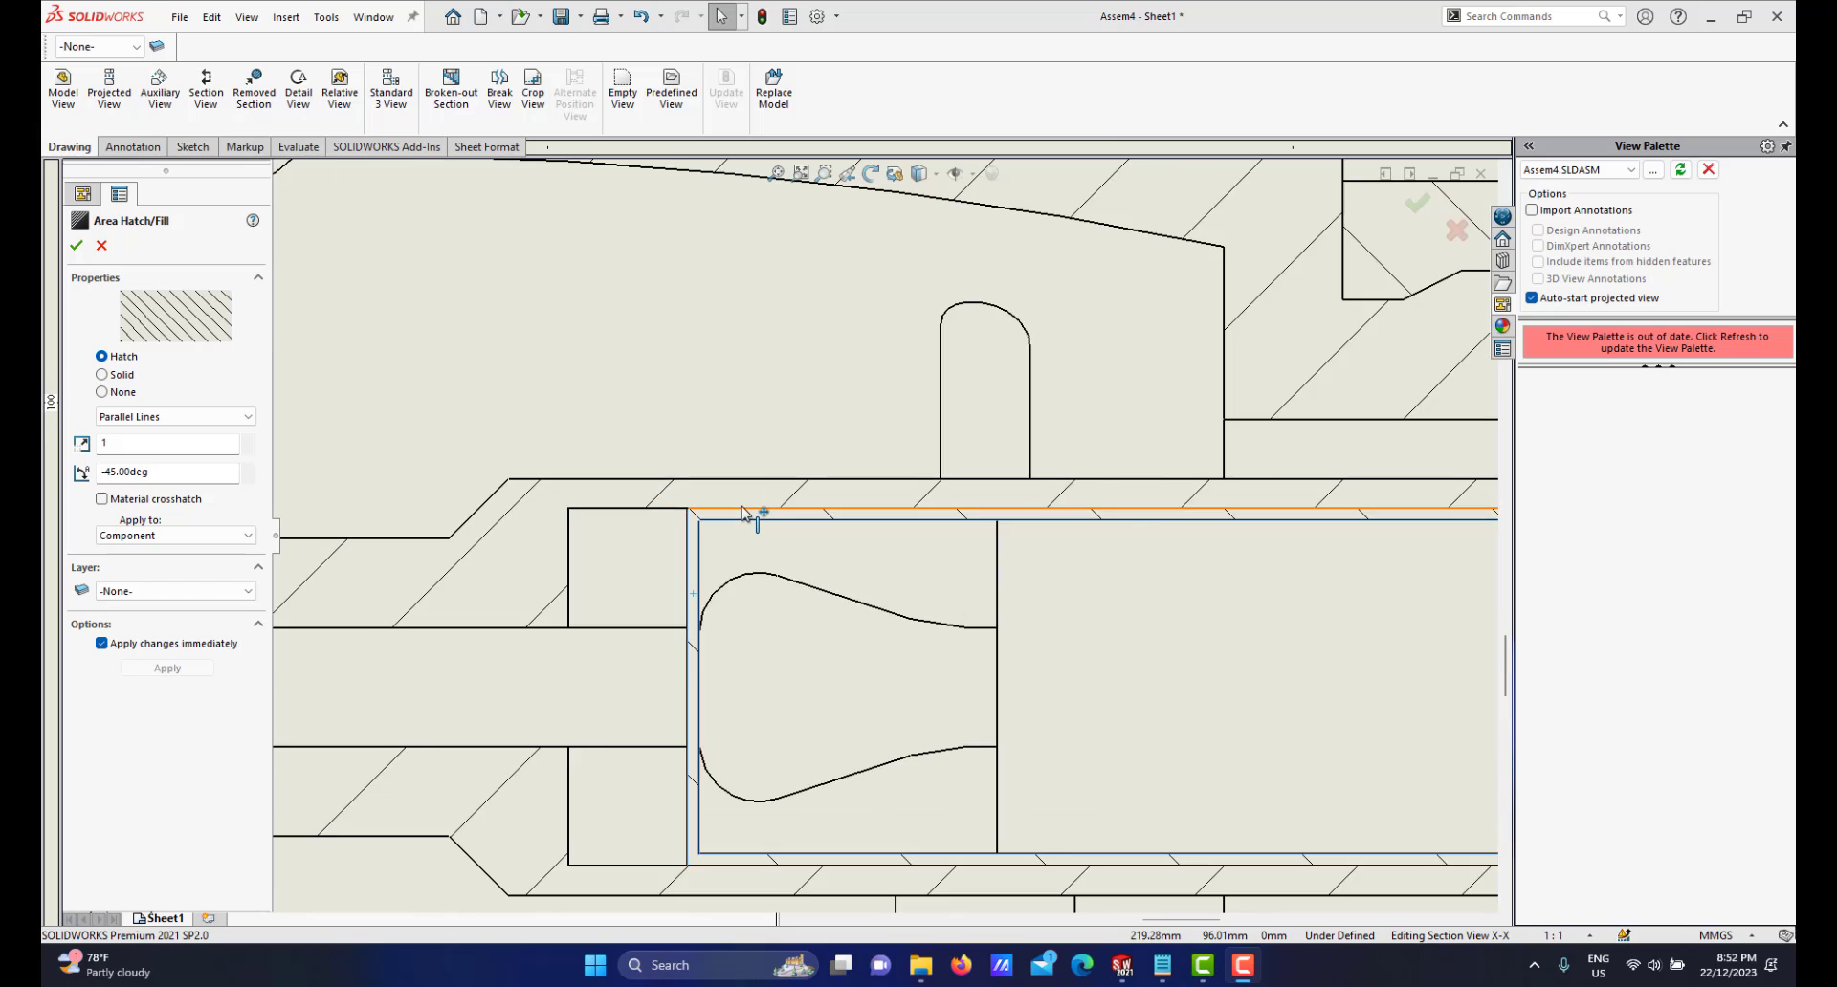
scroll(814, 551, "up", 1)
scroll(957, 546, "up", 1)
scroll(821, 572, "down", 1)
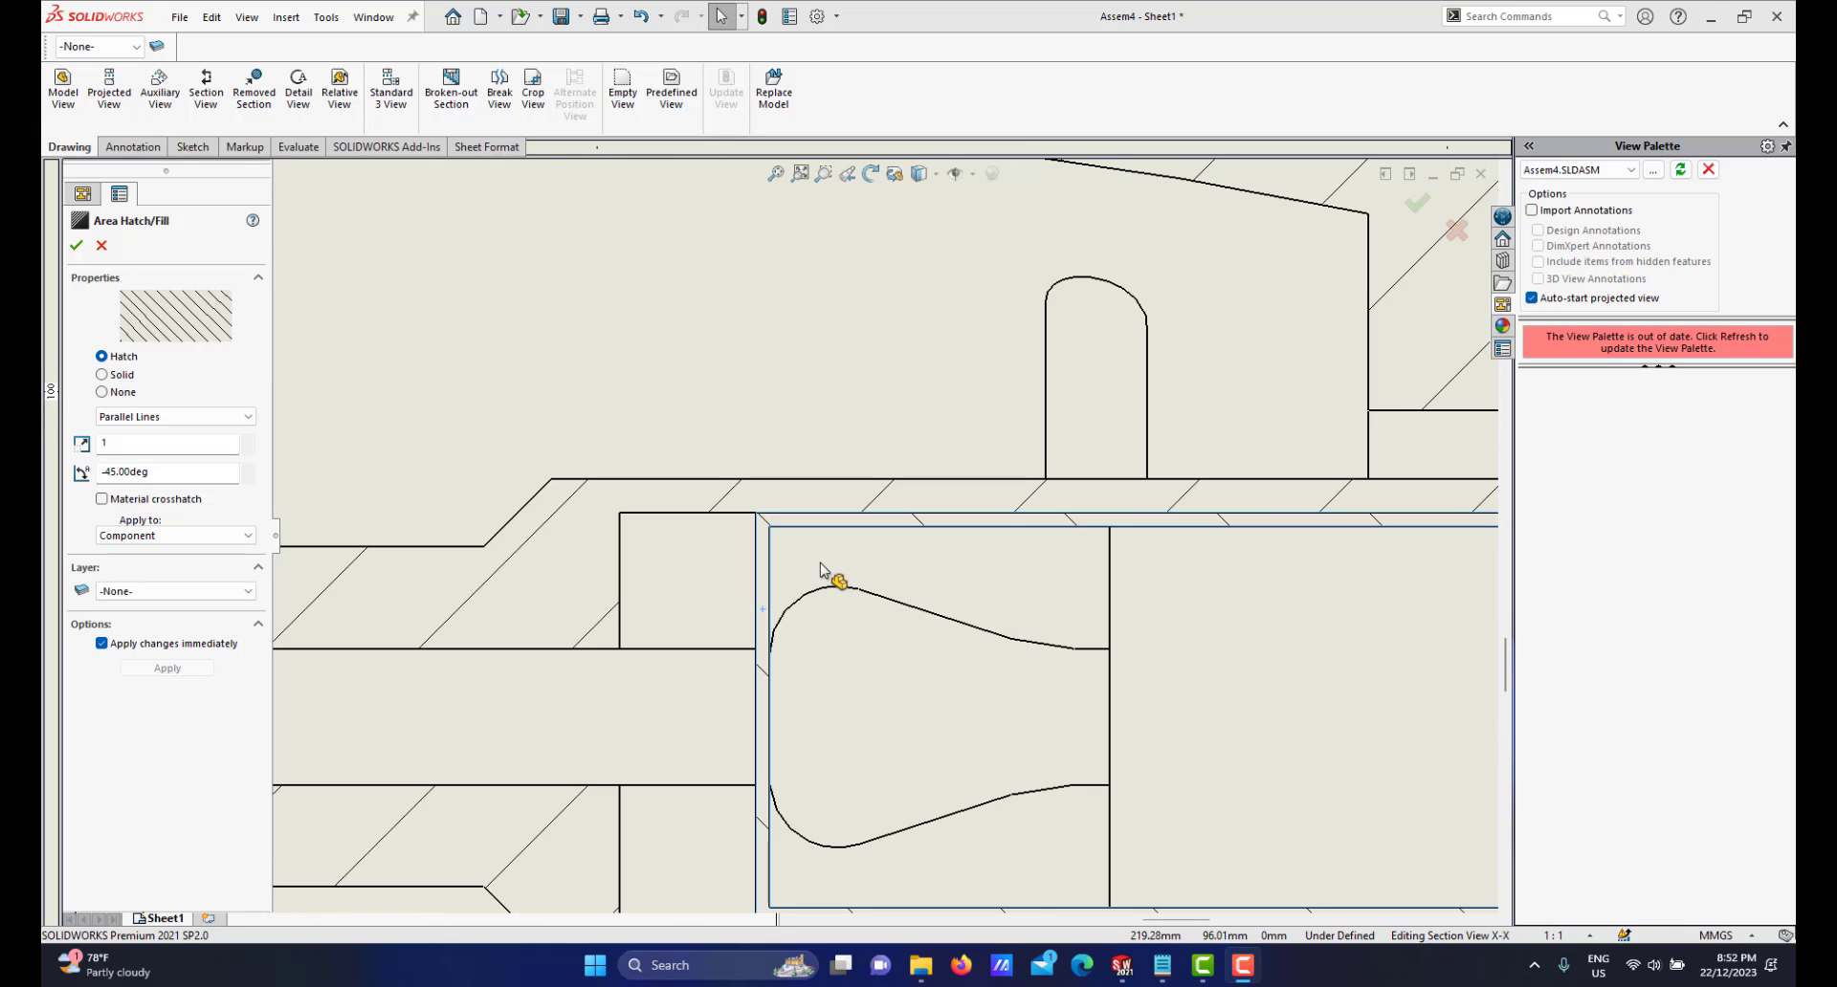
scroll(890, 521, "up", 4)
scroll(803, 567, "down", 2)
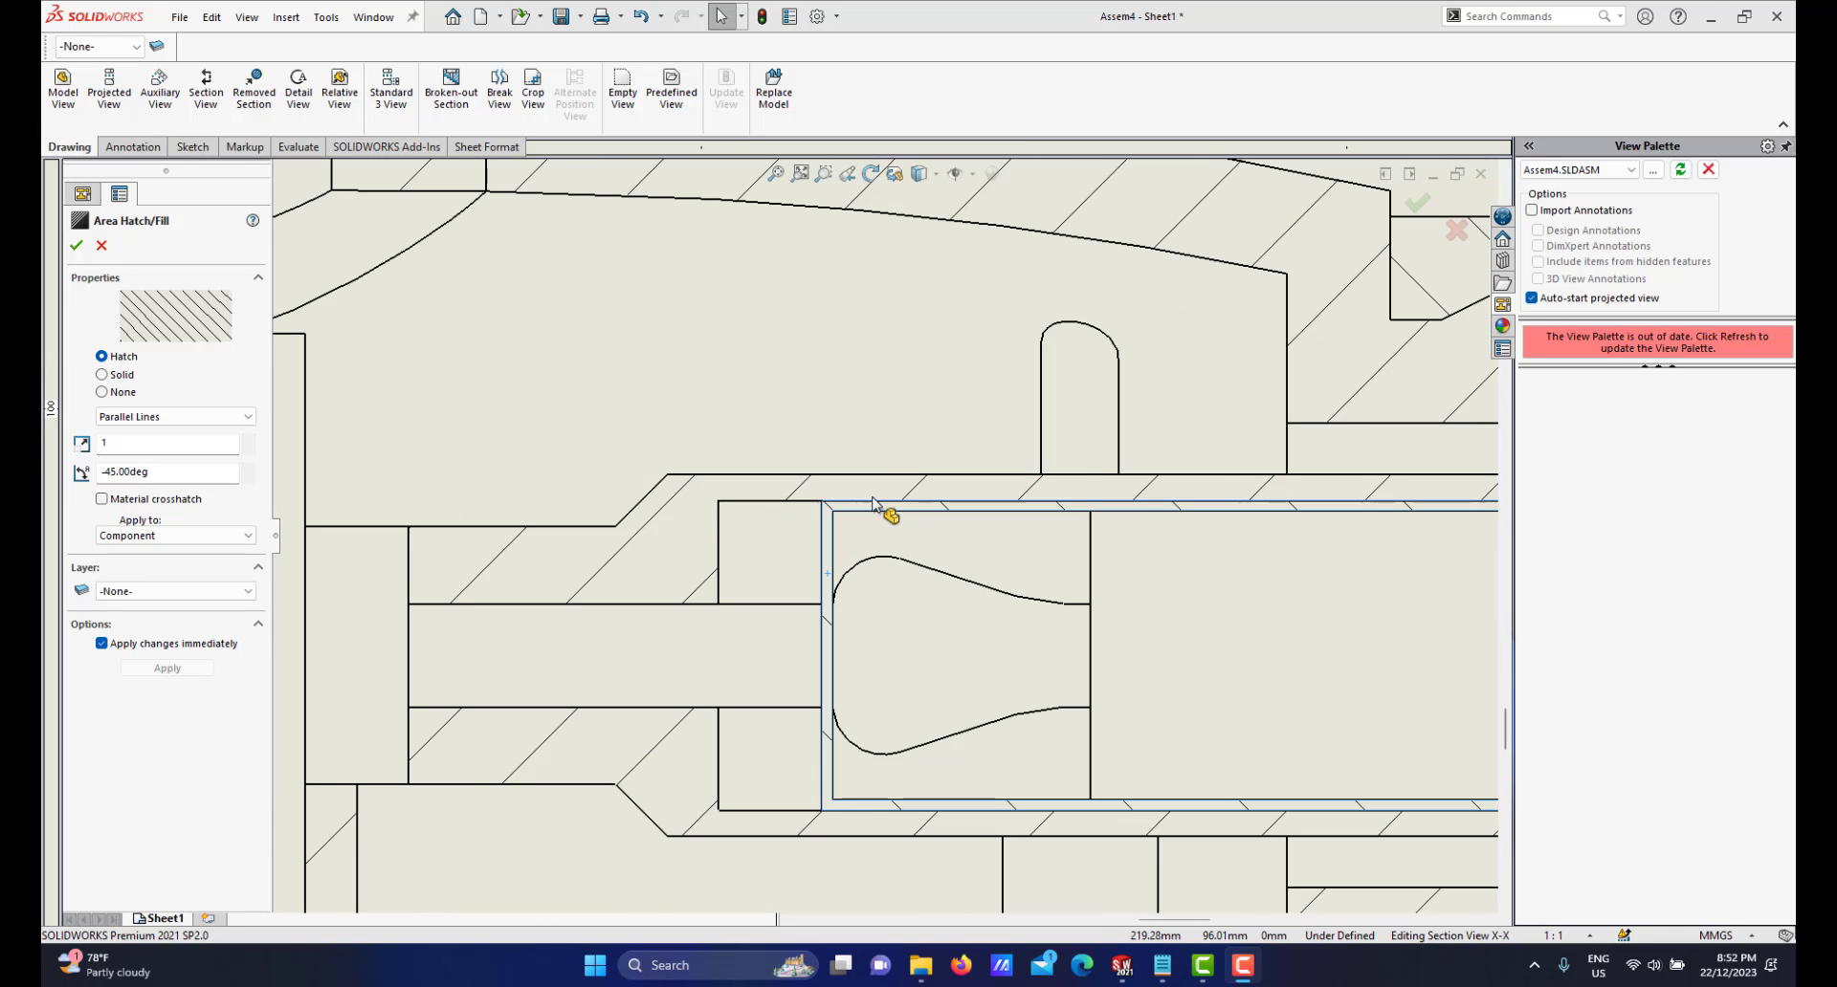
scroll(875, 502, "down", 2)
scroll(937, 617, "up", 5)
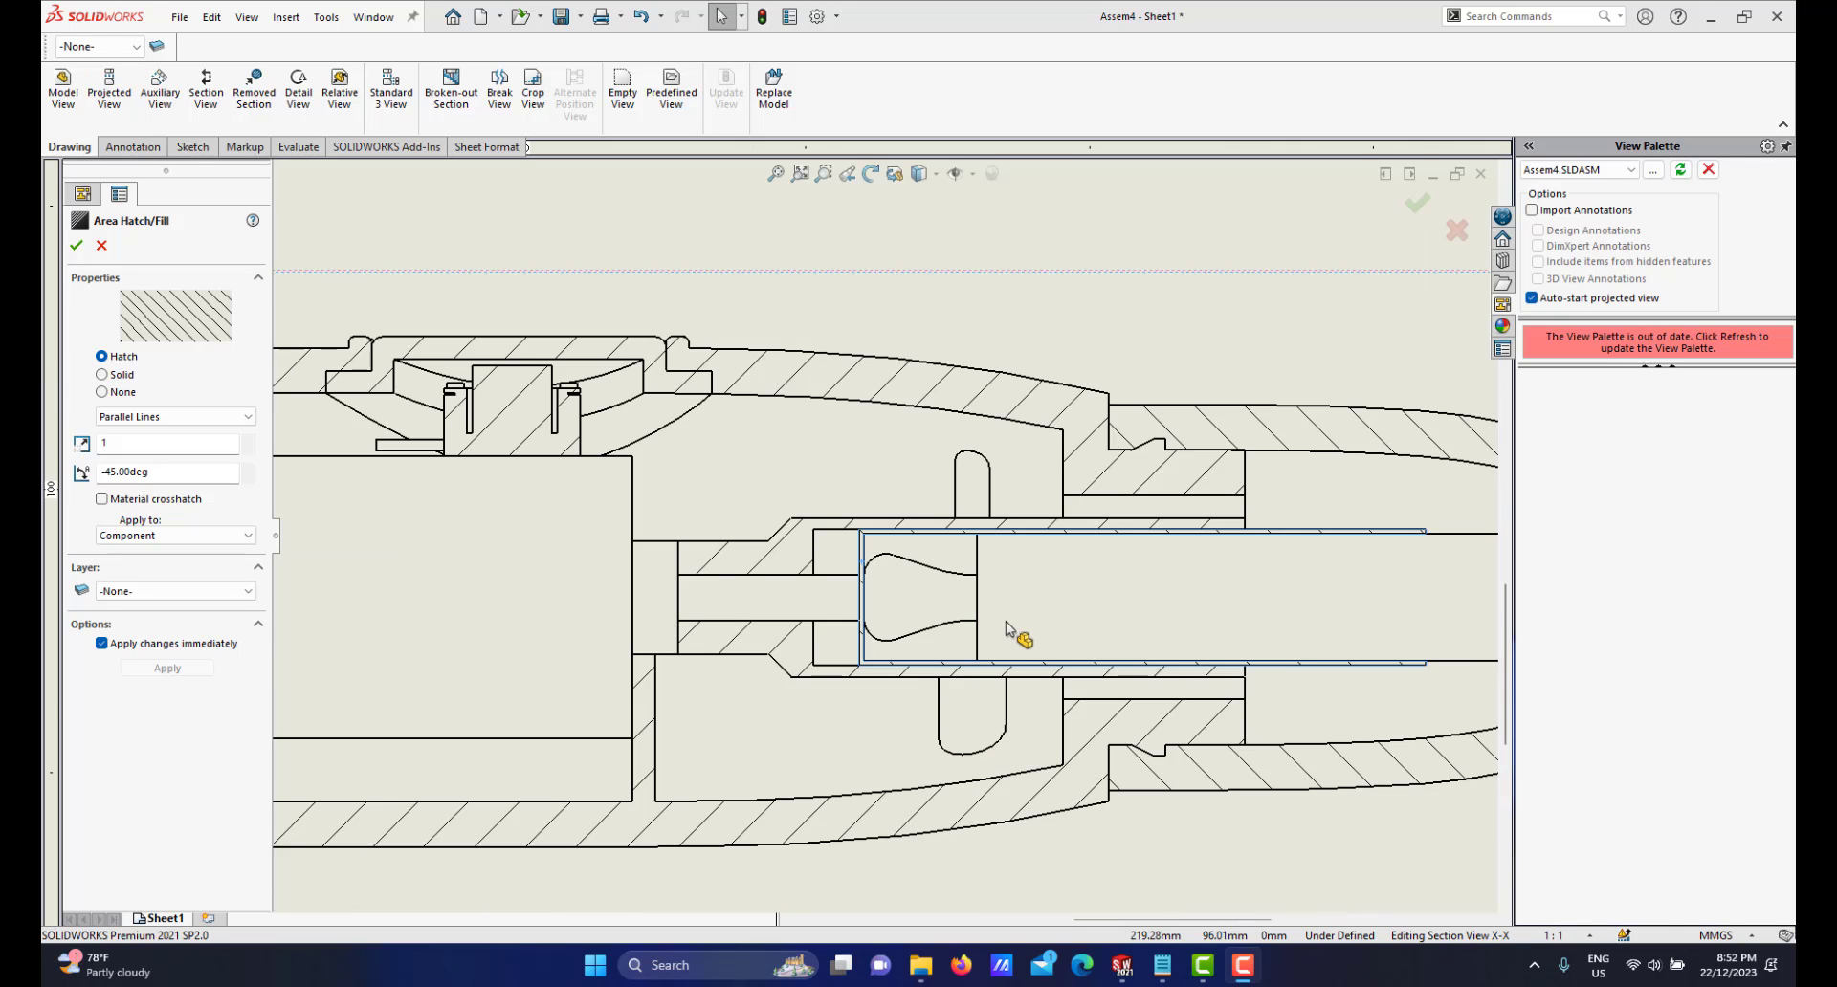
scroll(1053, 617, "down", 3)
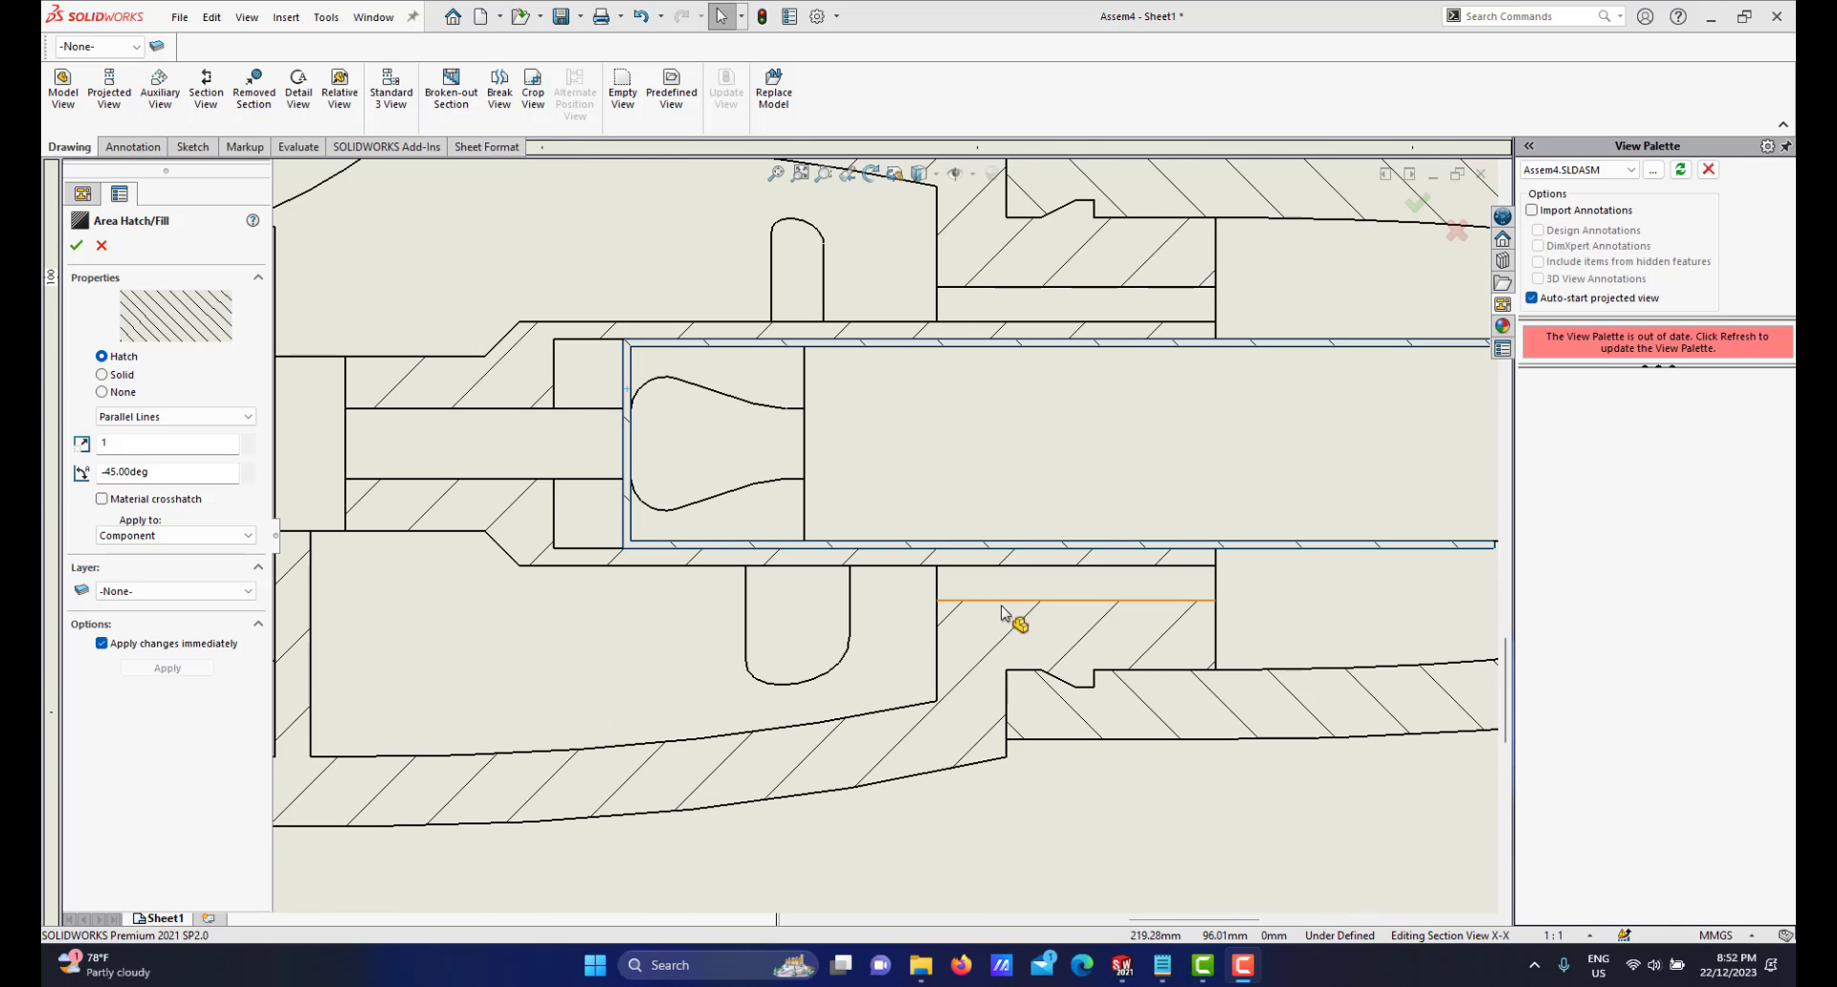
Check the hatching at the battery end, accept the thin sleeve's Parallel Lines hatch at -45 degrees, and deselect the section view
scroll(935, 616, "up", 6)
middle_click_drag(761, 543, 1195, 625)
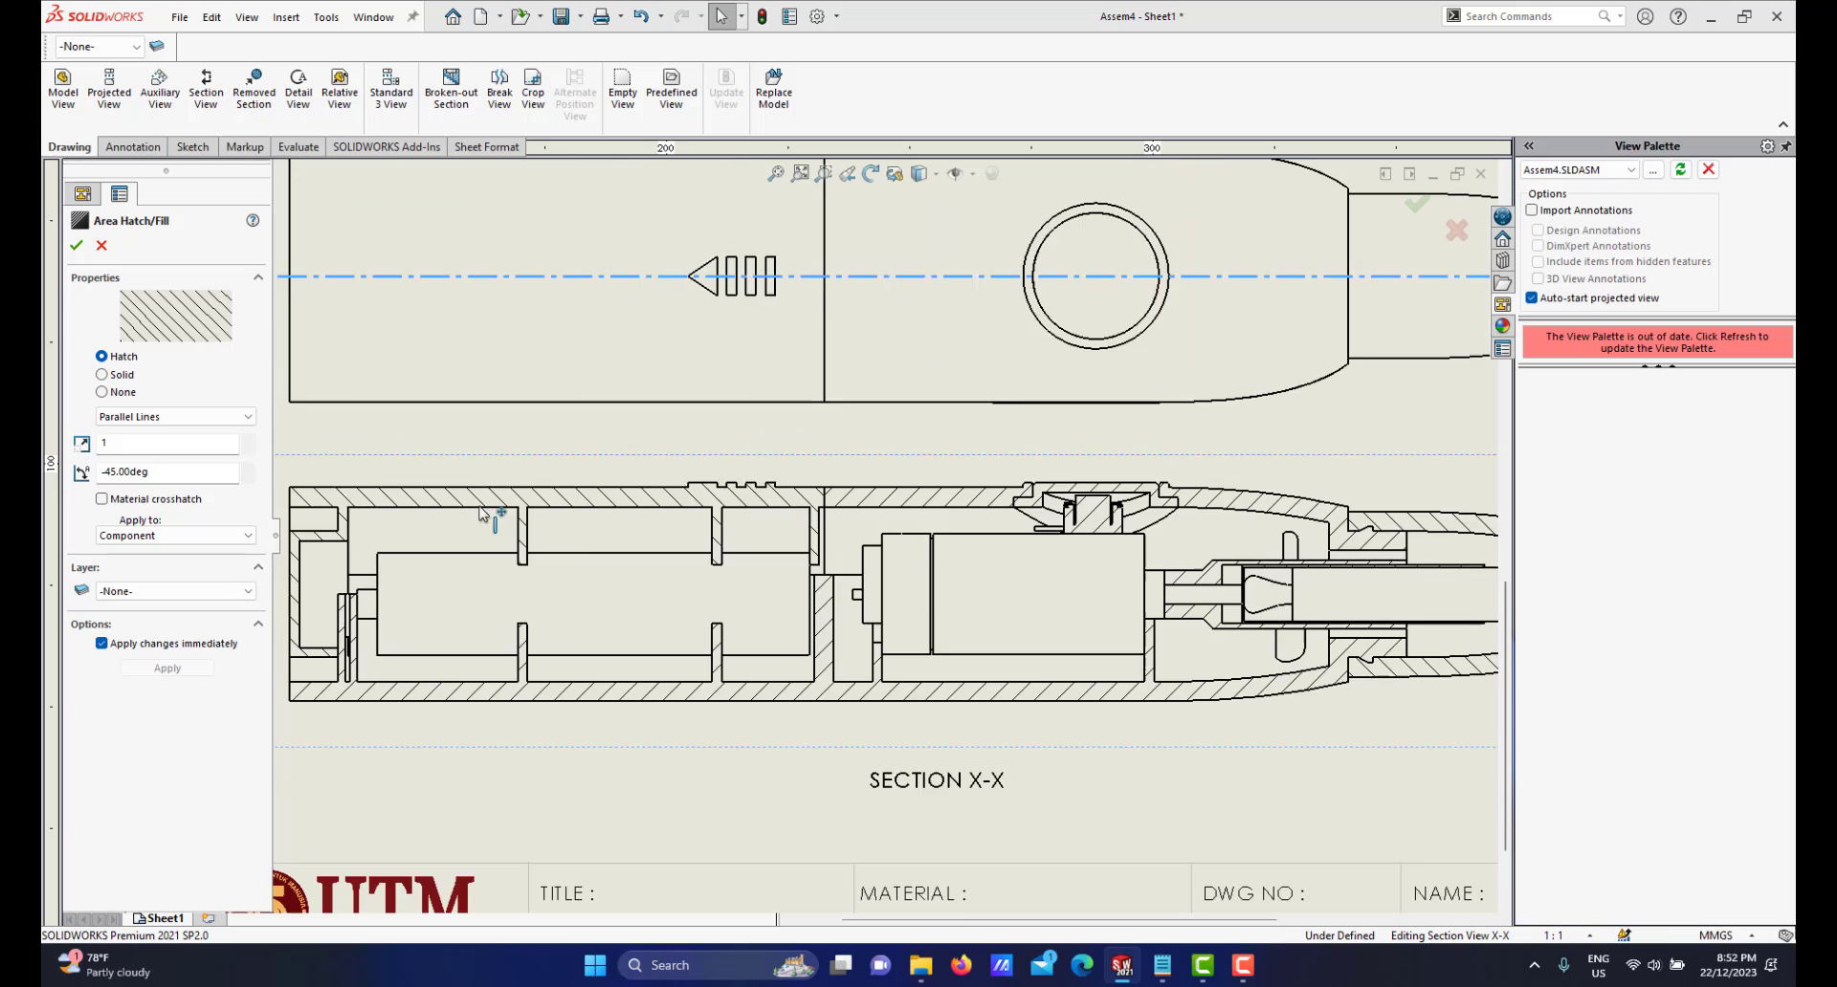
middle_click_drag(492, 517, 901, 522)
scroll(862, 650, "down", 3)
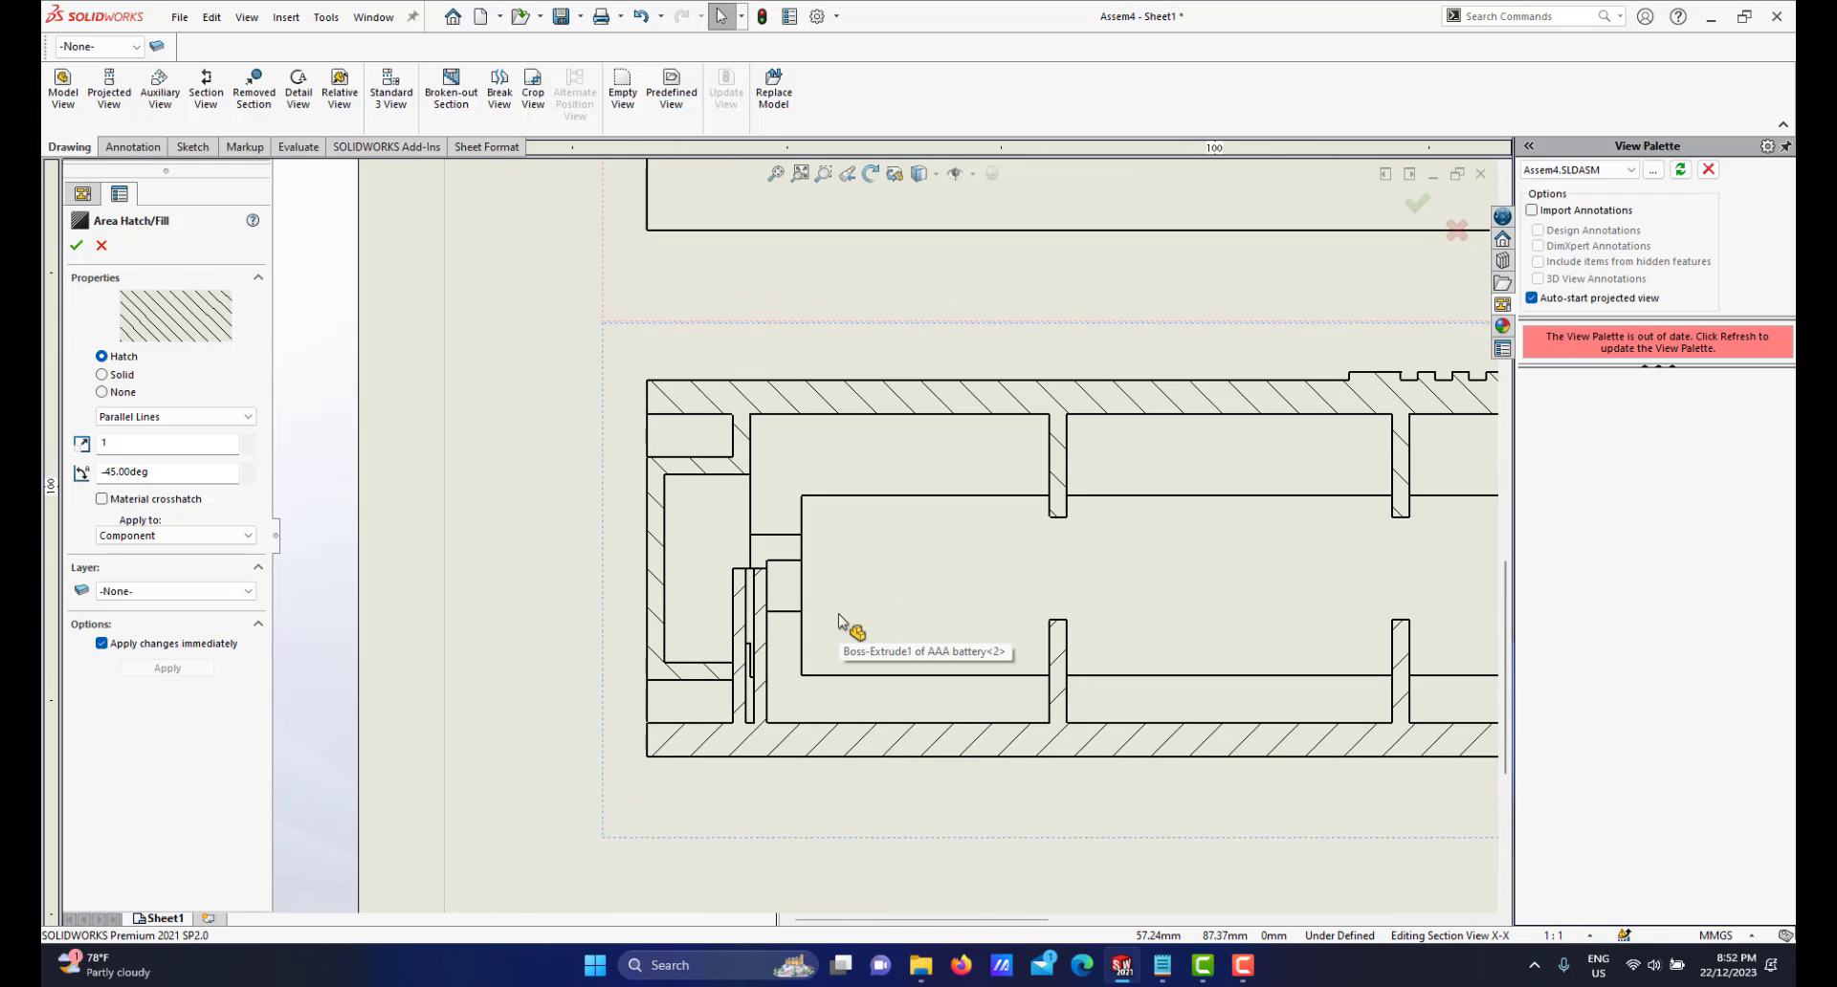
scroll(957, 628, "up", 4)
scroll(1049, 587, "up", 5)
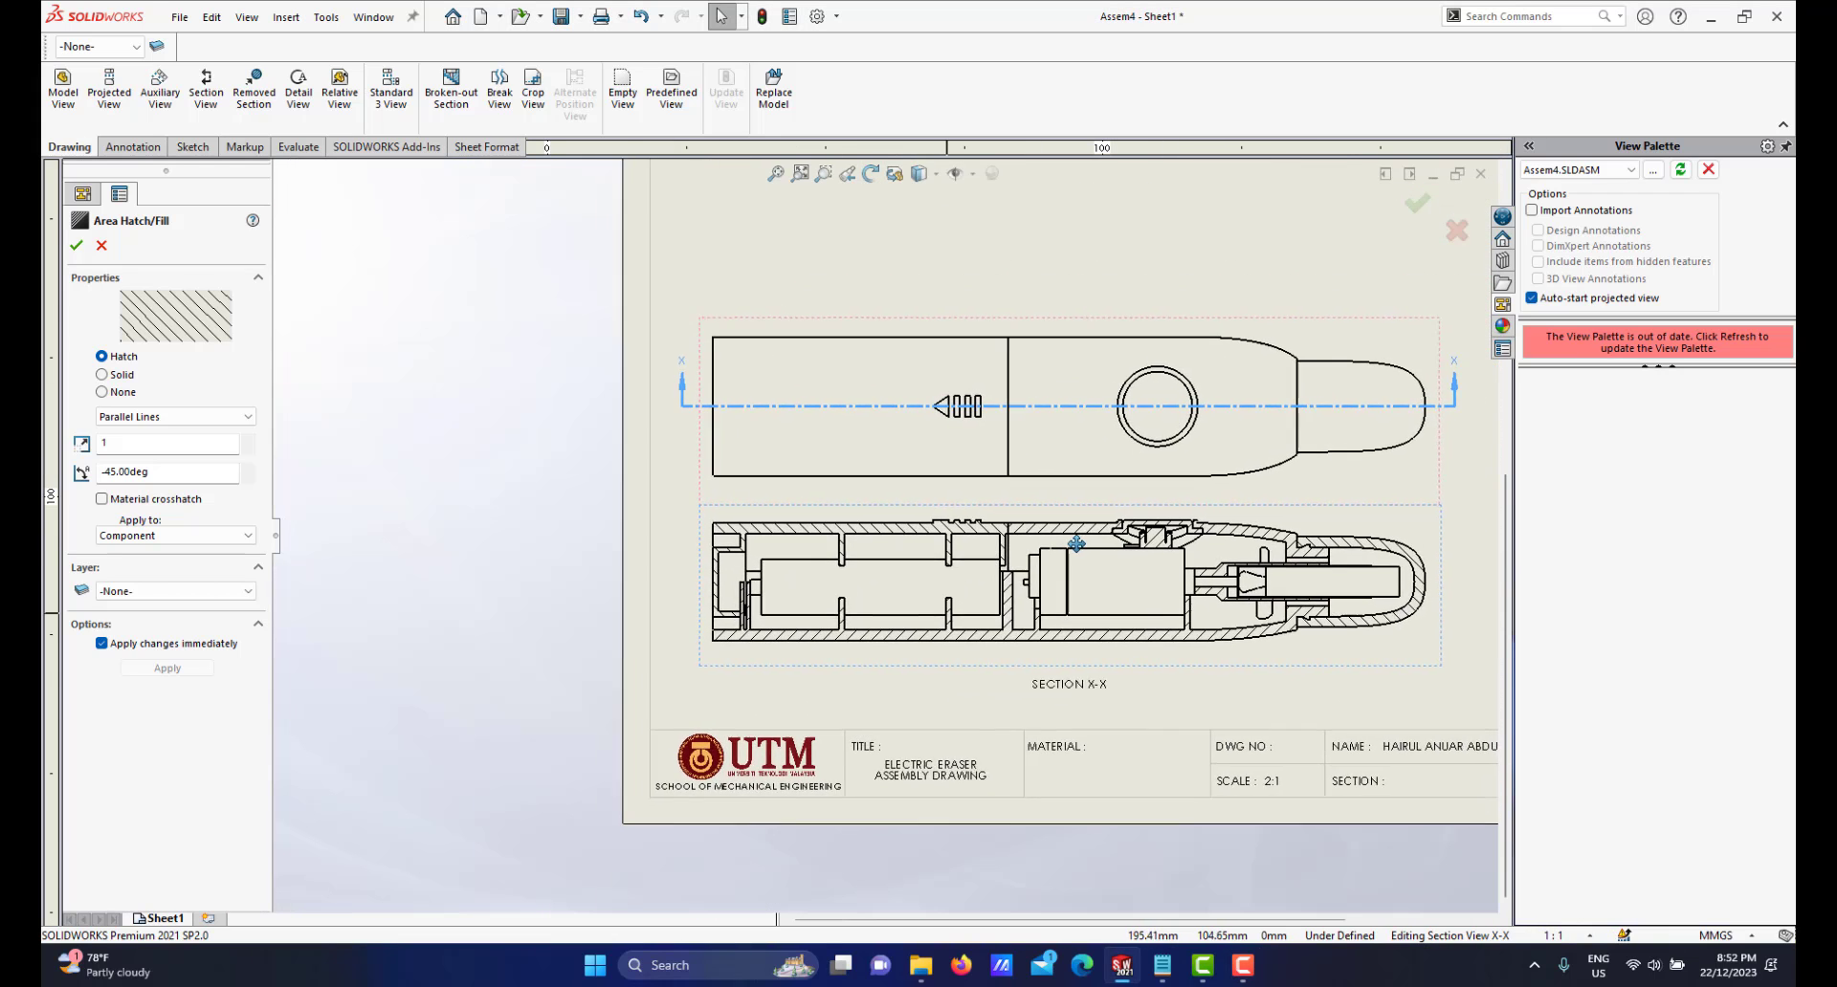
left_click(76, 246)
scroll(953, 548, "down", 1)
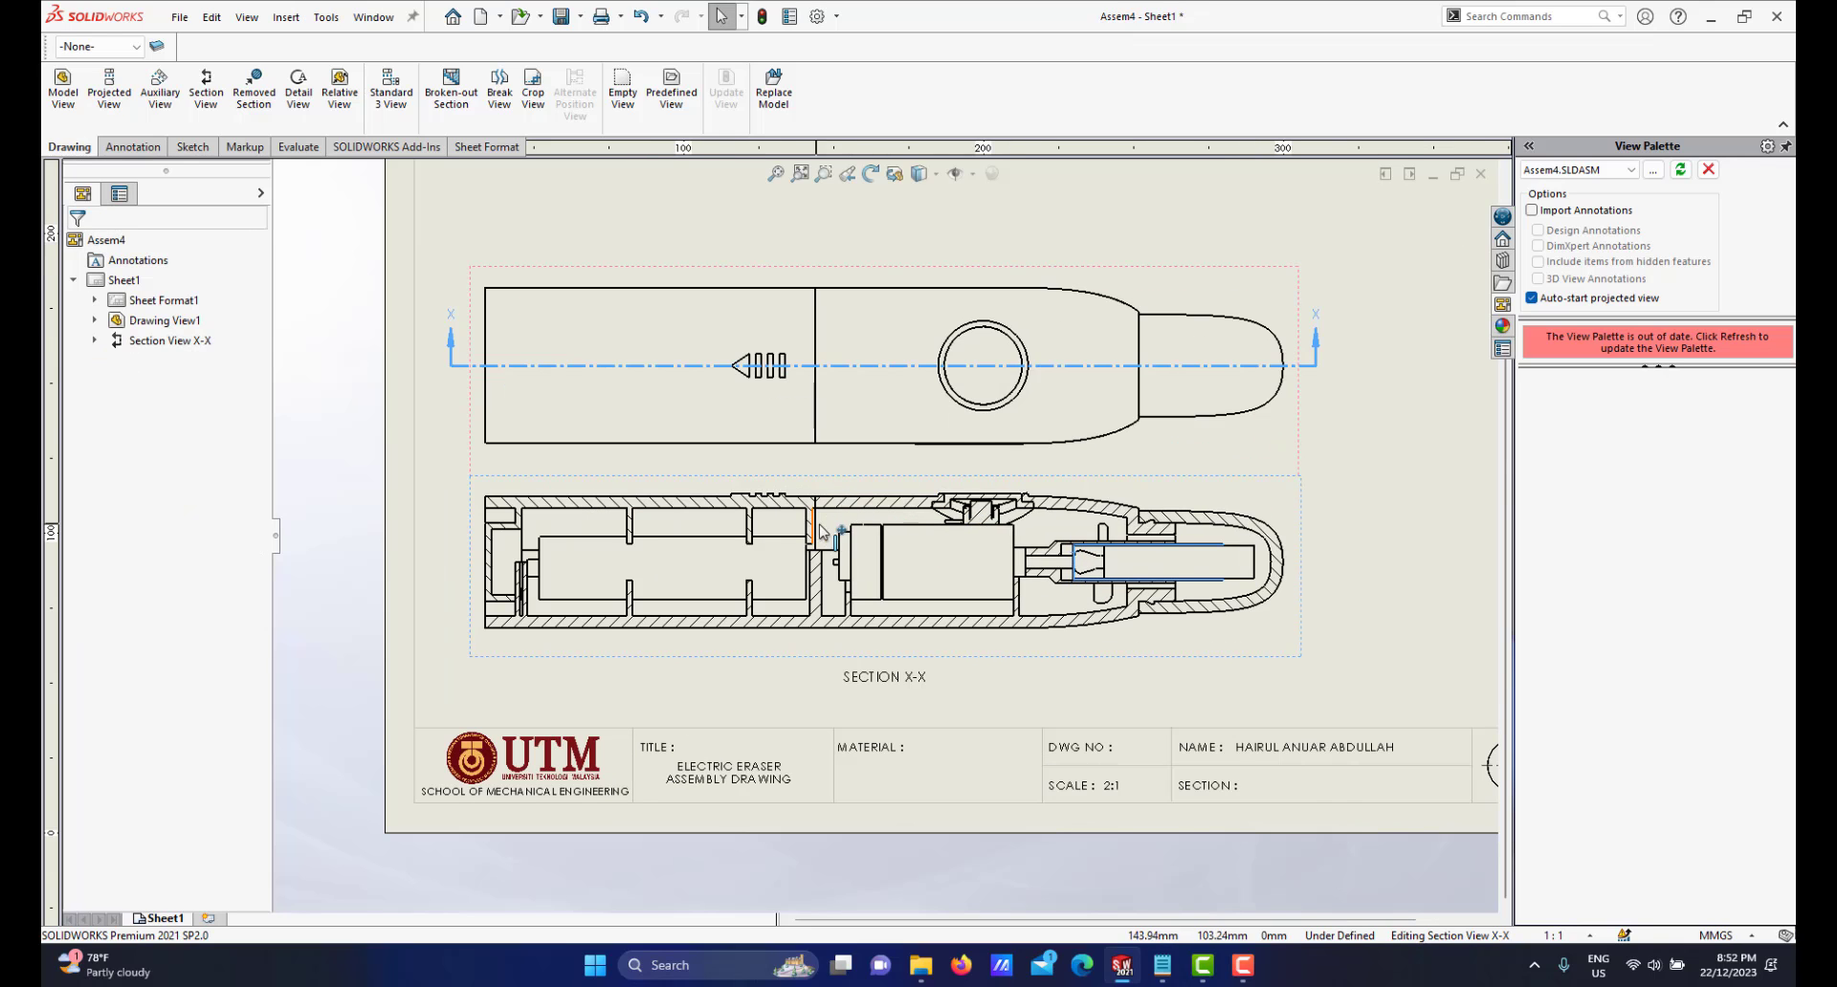
scroll(852, 525, "up", 1)
left_click(1306, 516)
scroll(1290, 574, "down", 1)
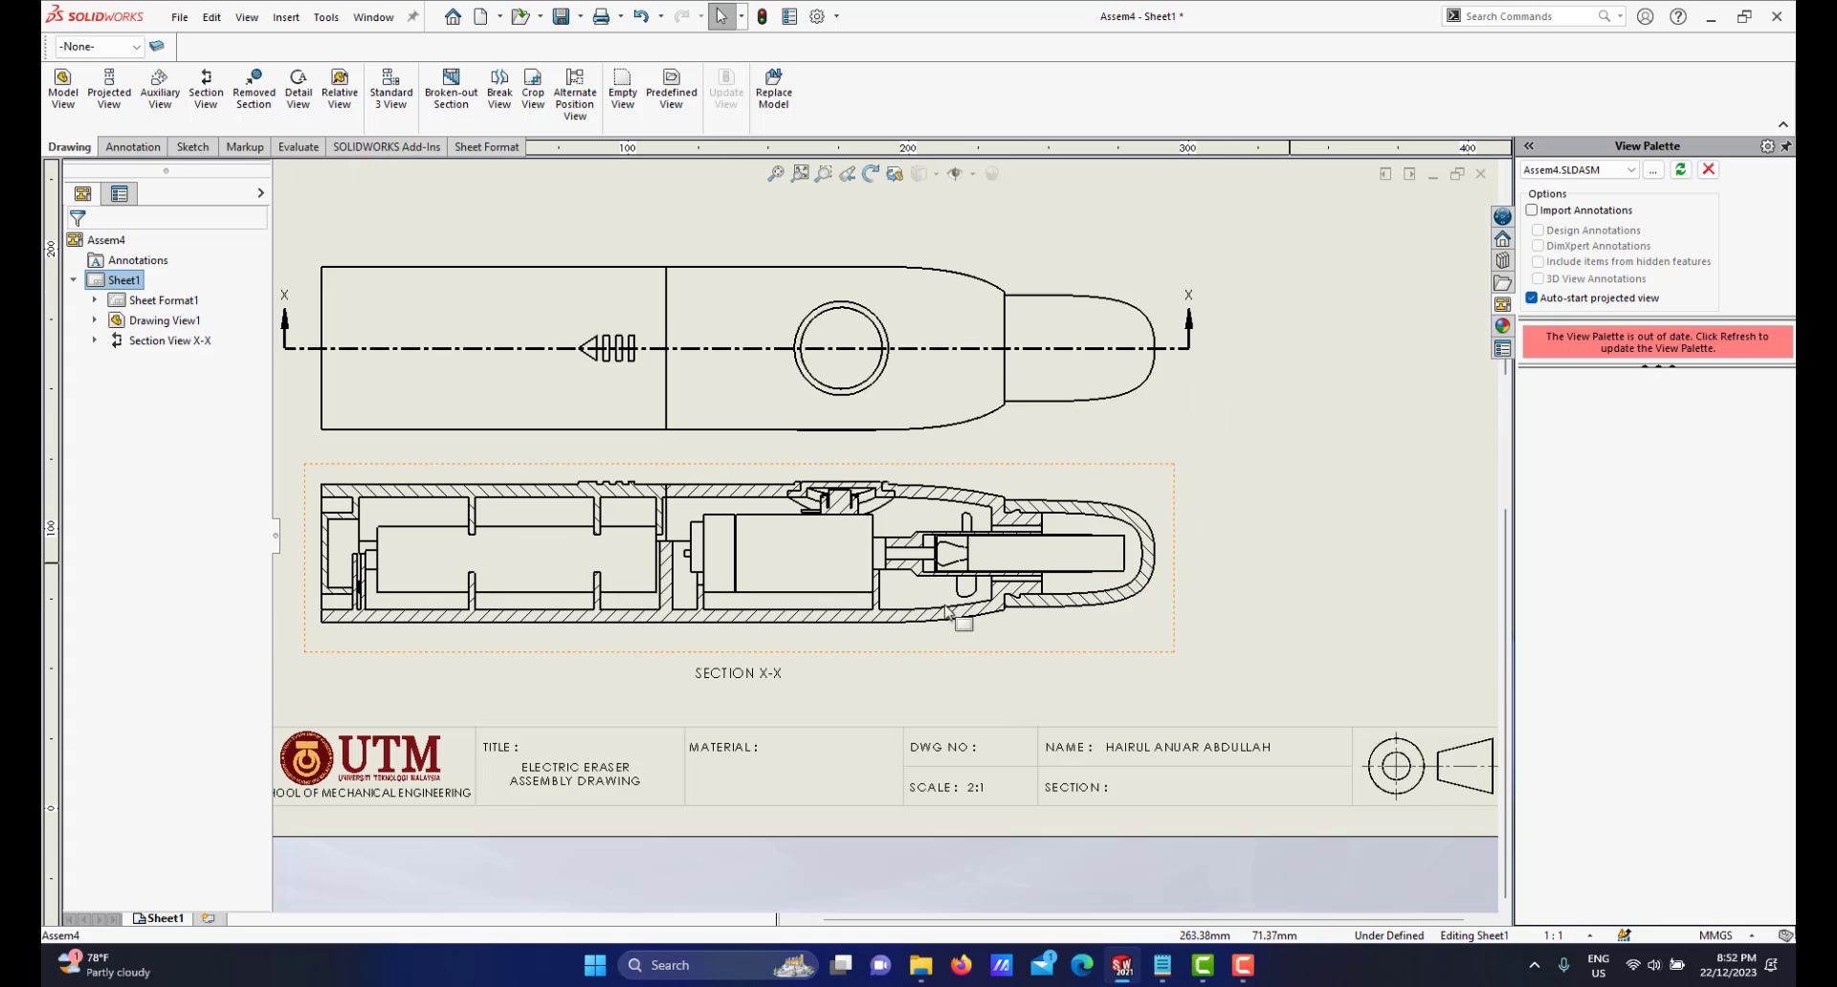
scroll(820, 559, "down", 1)
scroll(1115, 574, "down", 1)
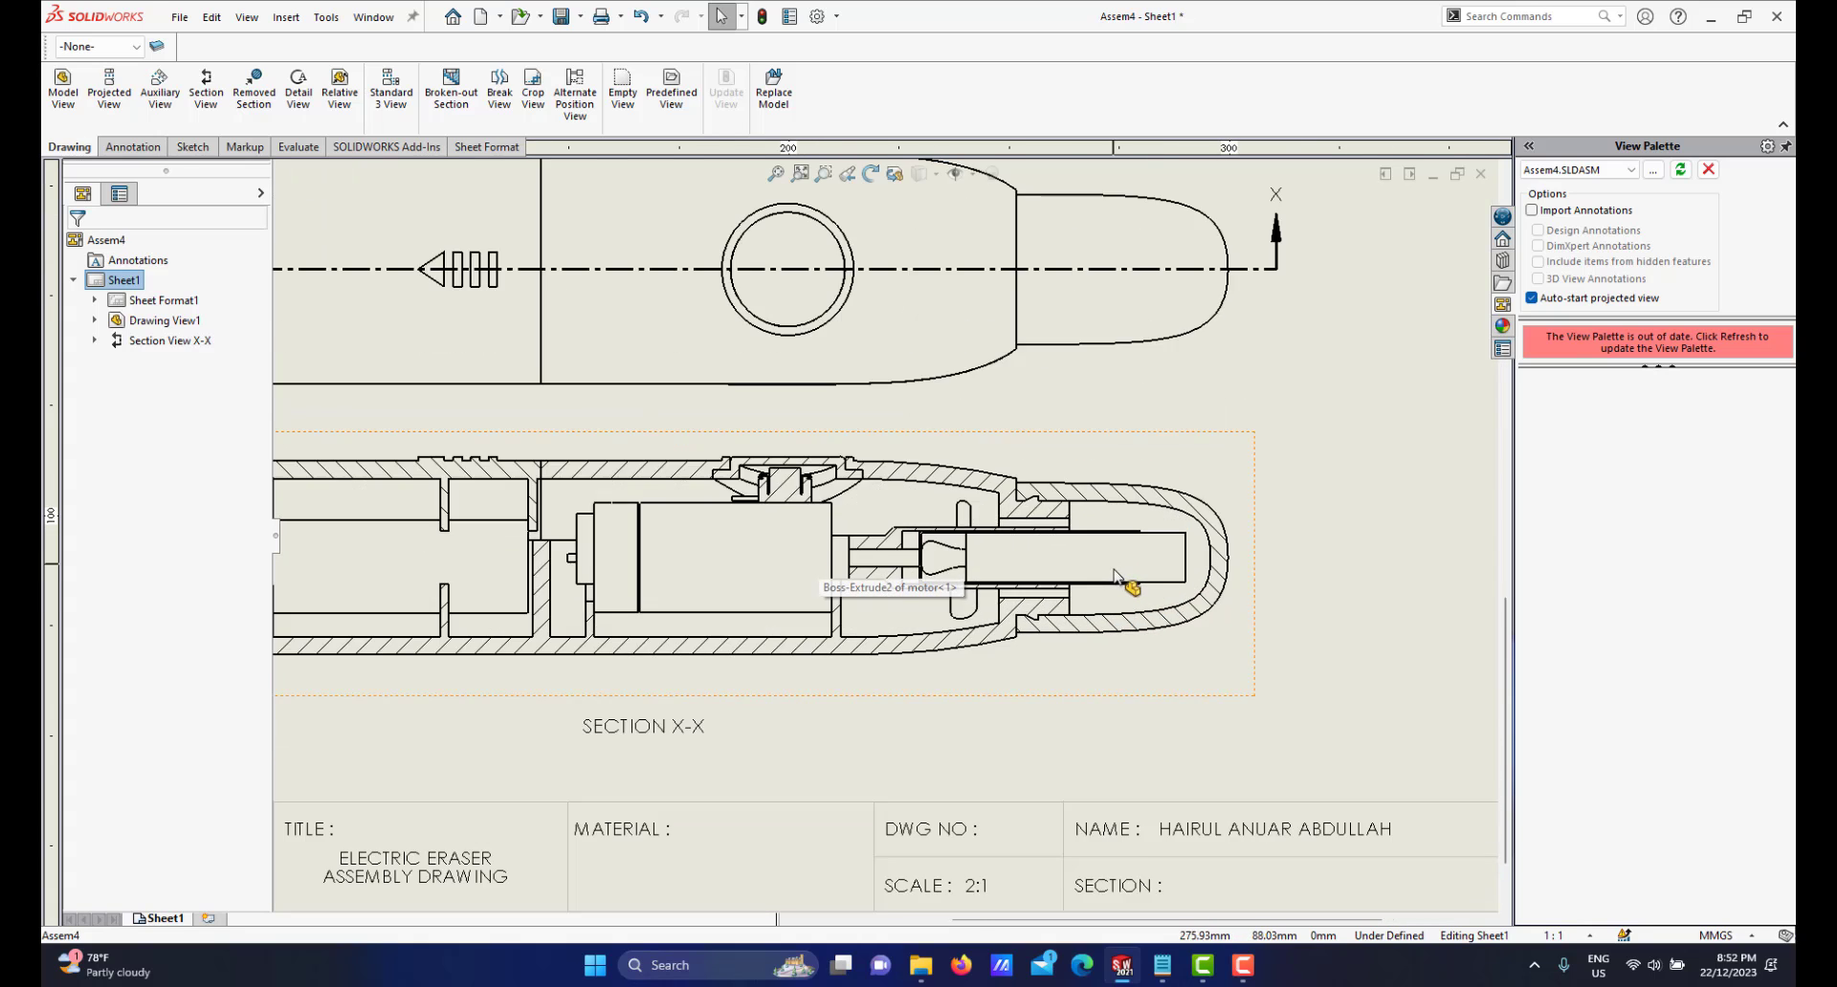
Add a centerline to the rubber eraser in section X-X between its two long parallel edges
scroll(1115, 574, "down", 1)
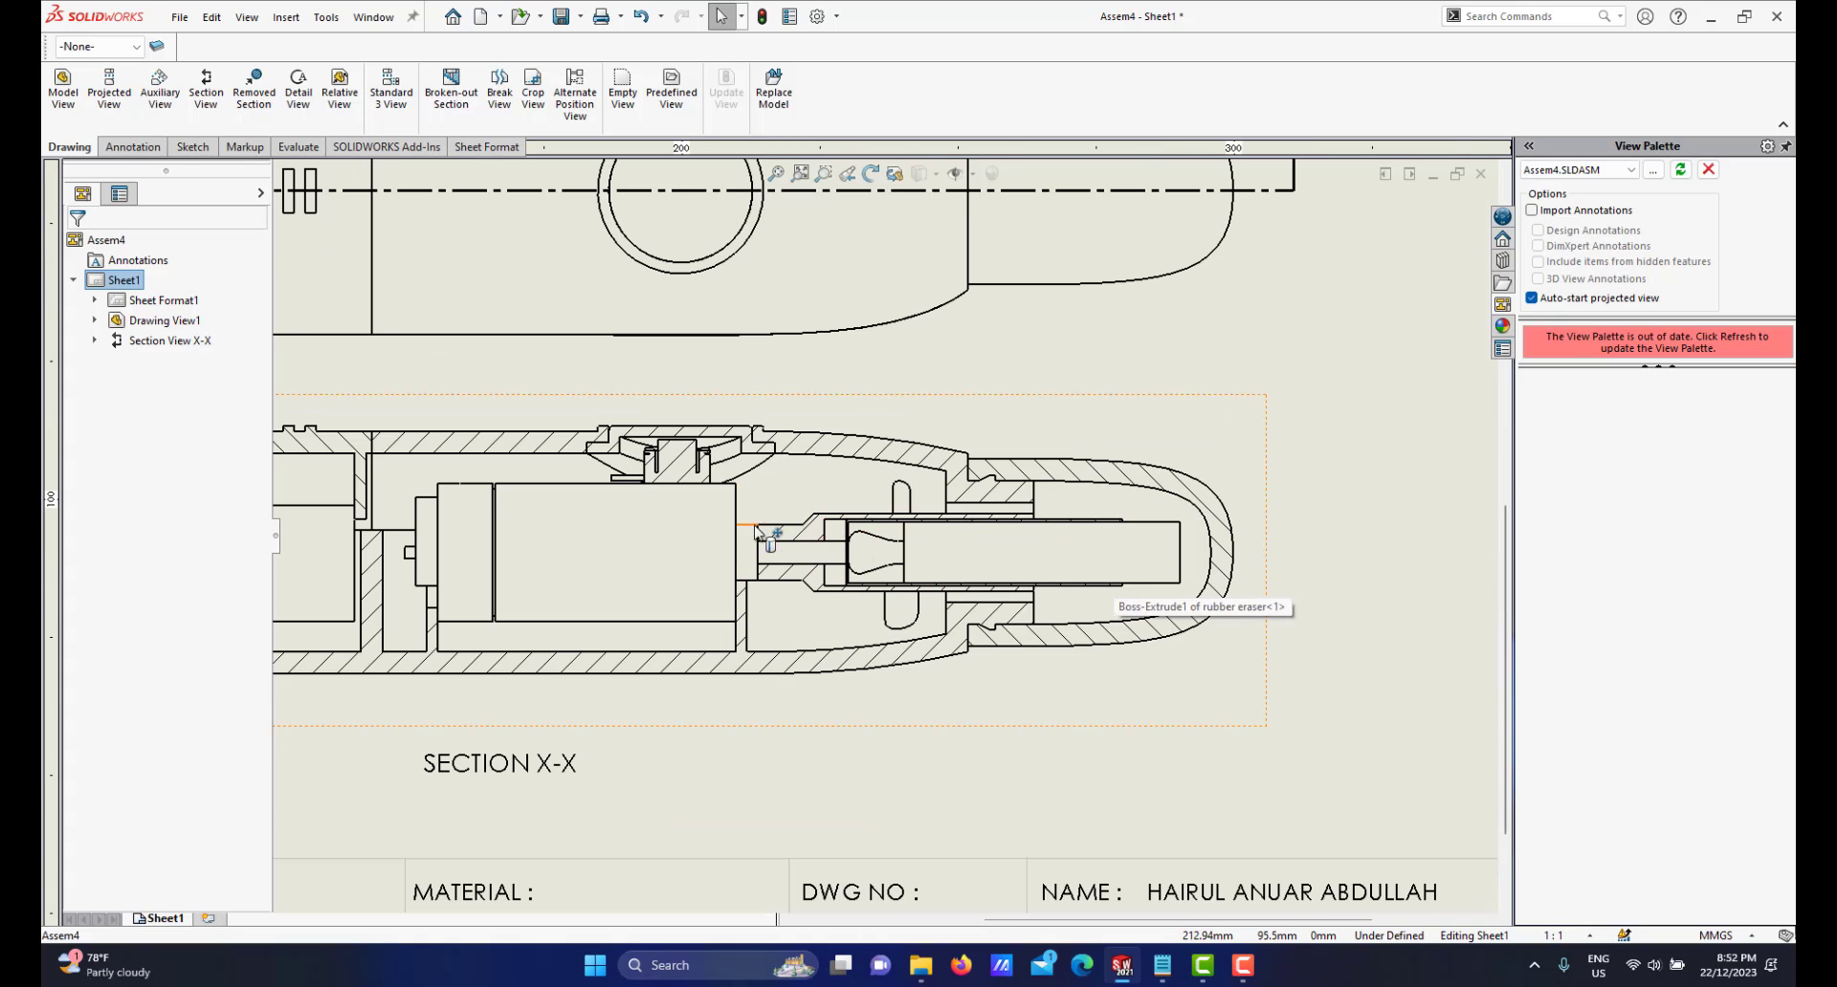
scroll(755, 529, "down", 1)
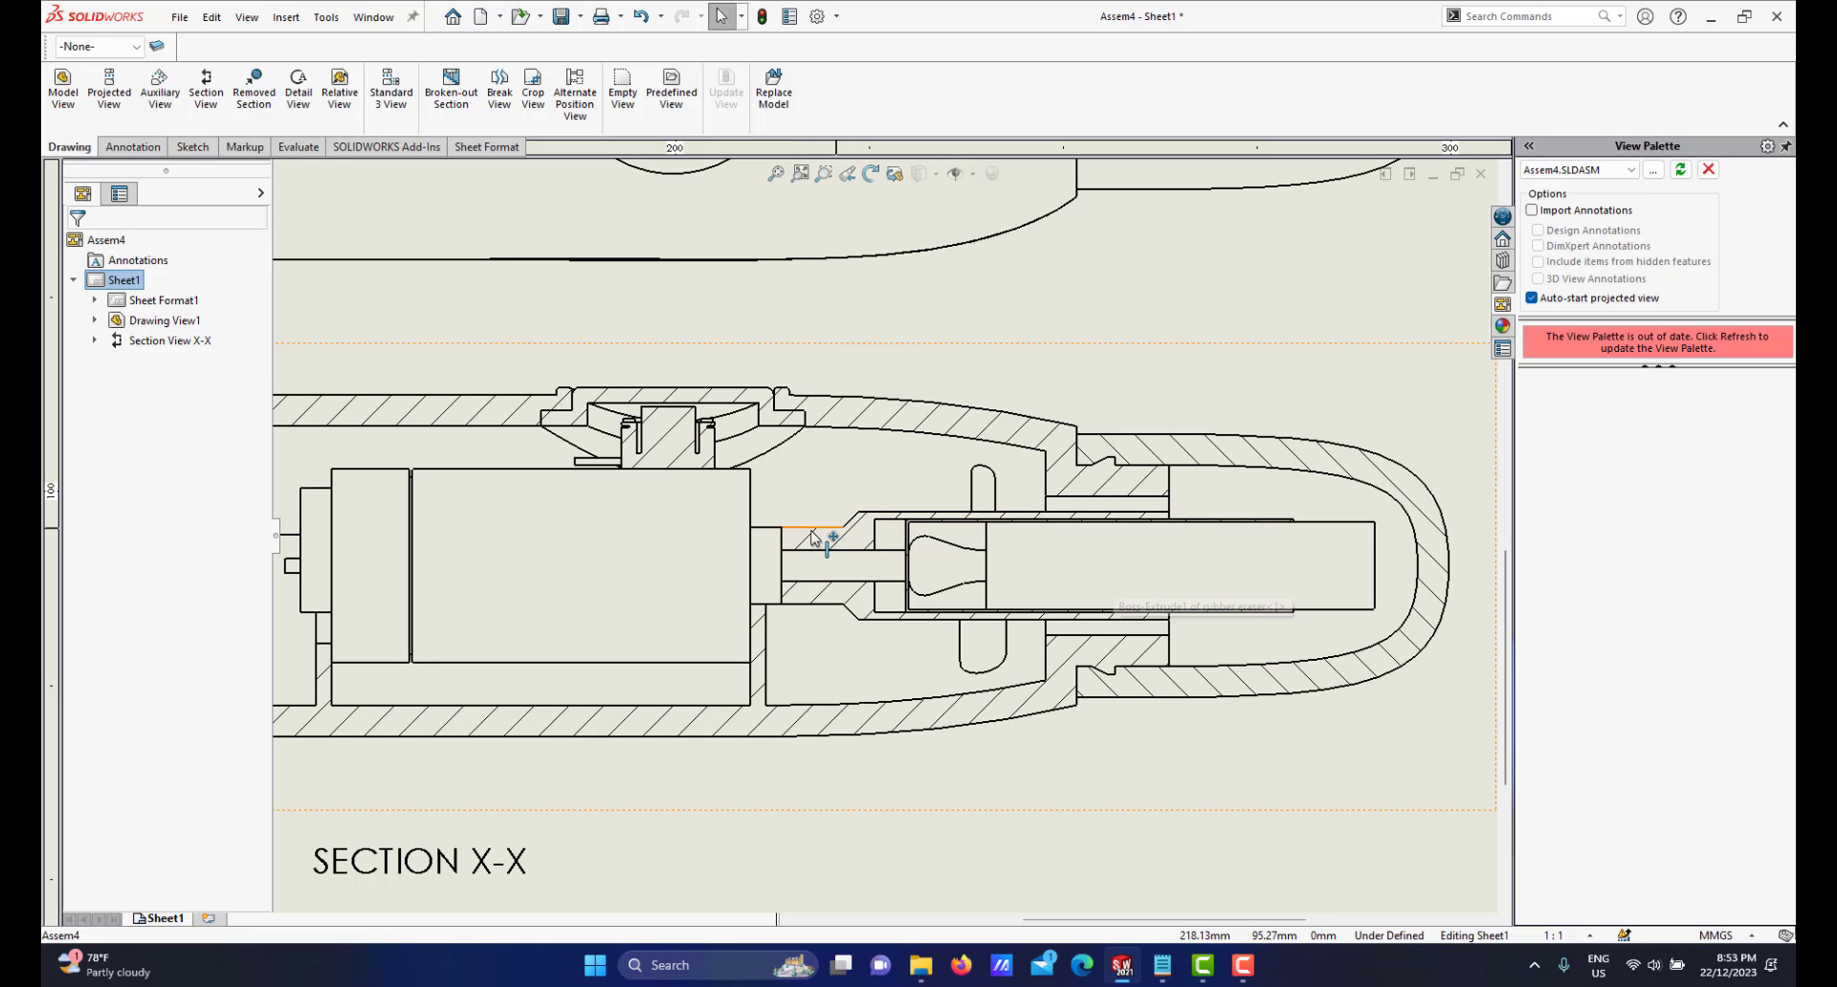
scroll(1038, 566, "down", 1)
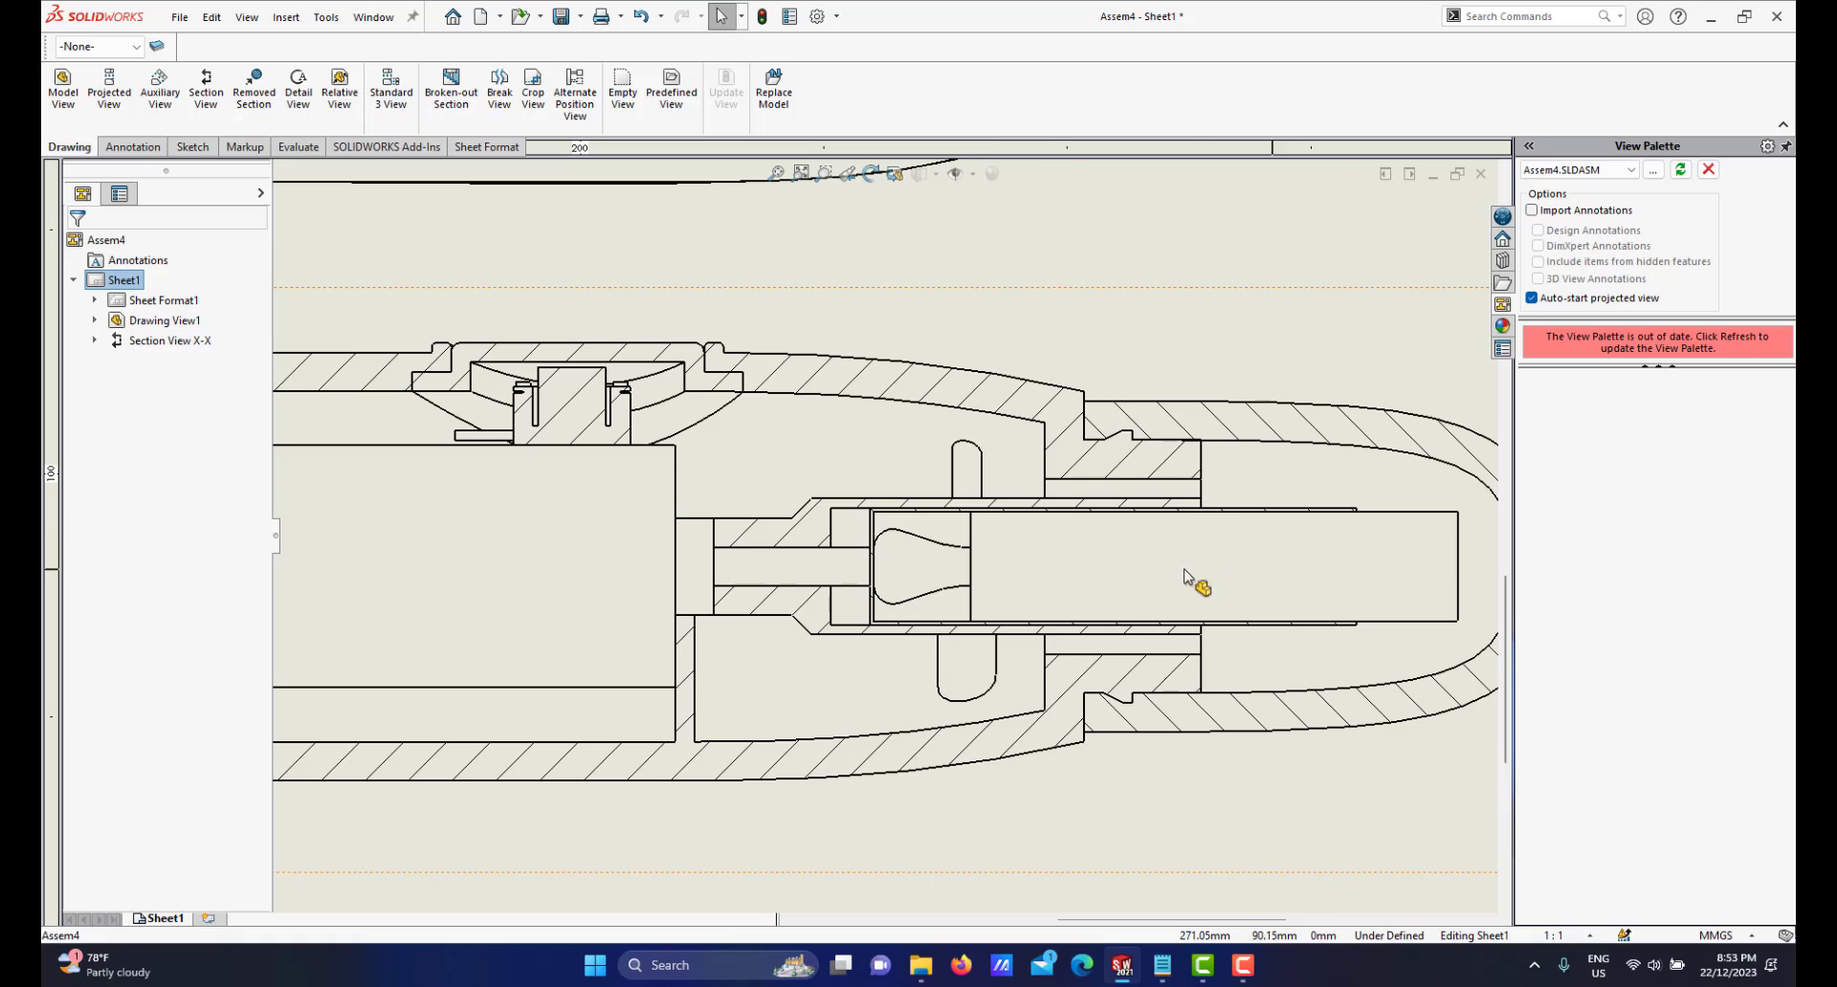
scroll(880, 536, "up", 1)
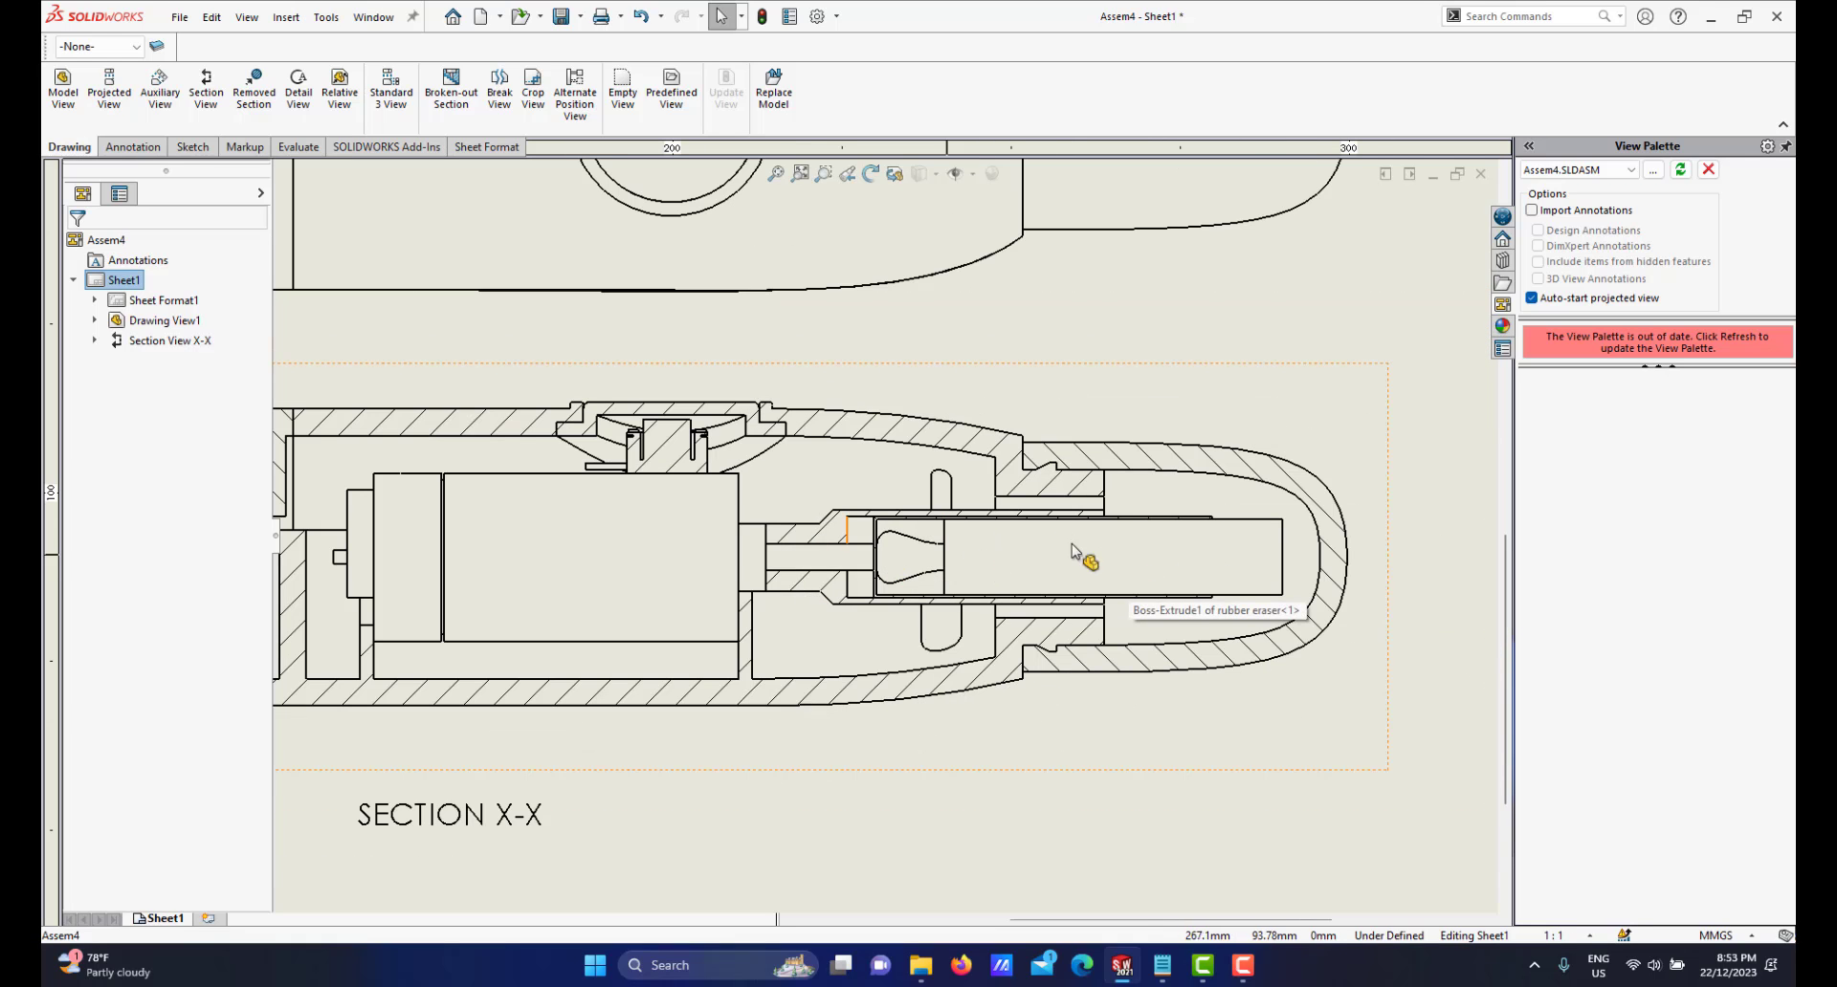
scroll(1107, 551, "down", 1)
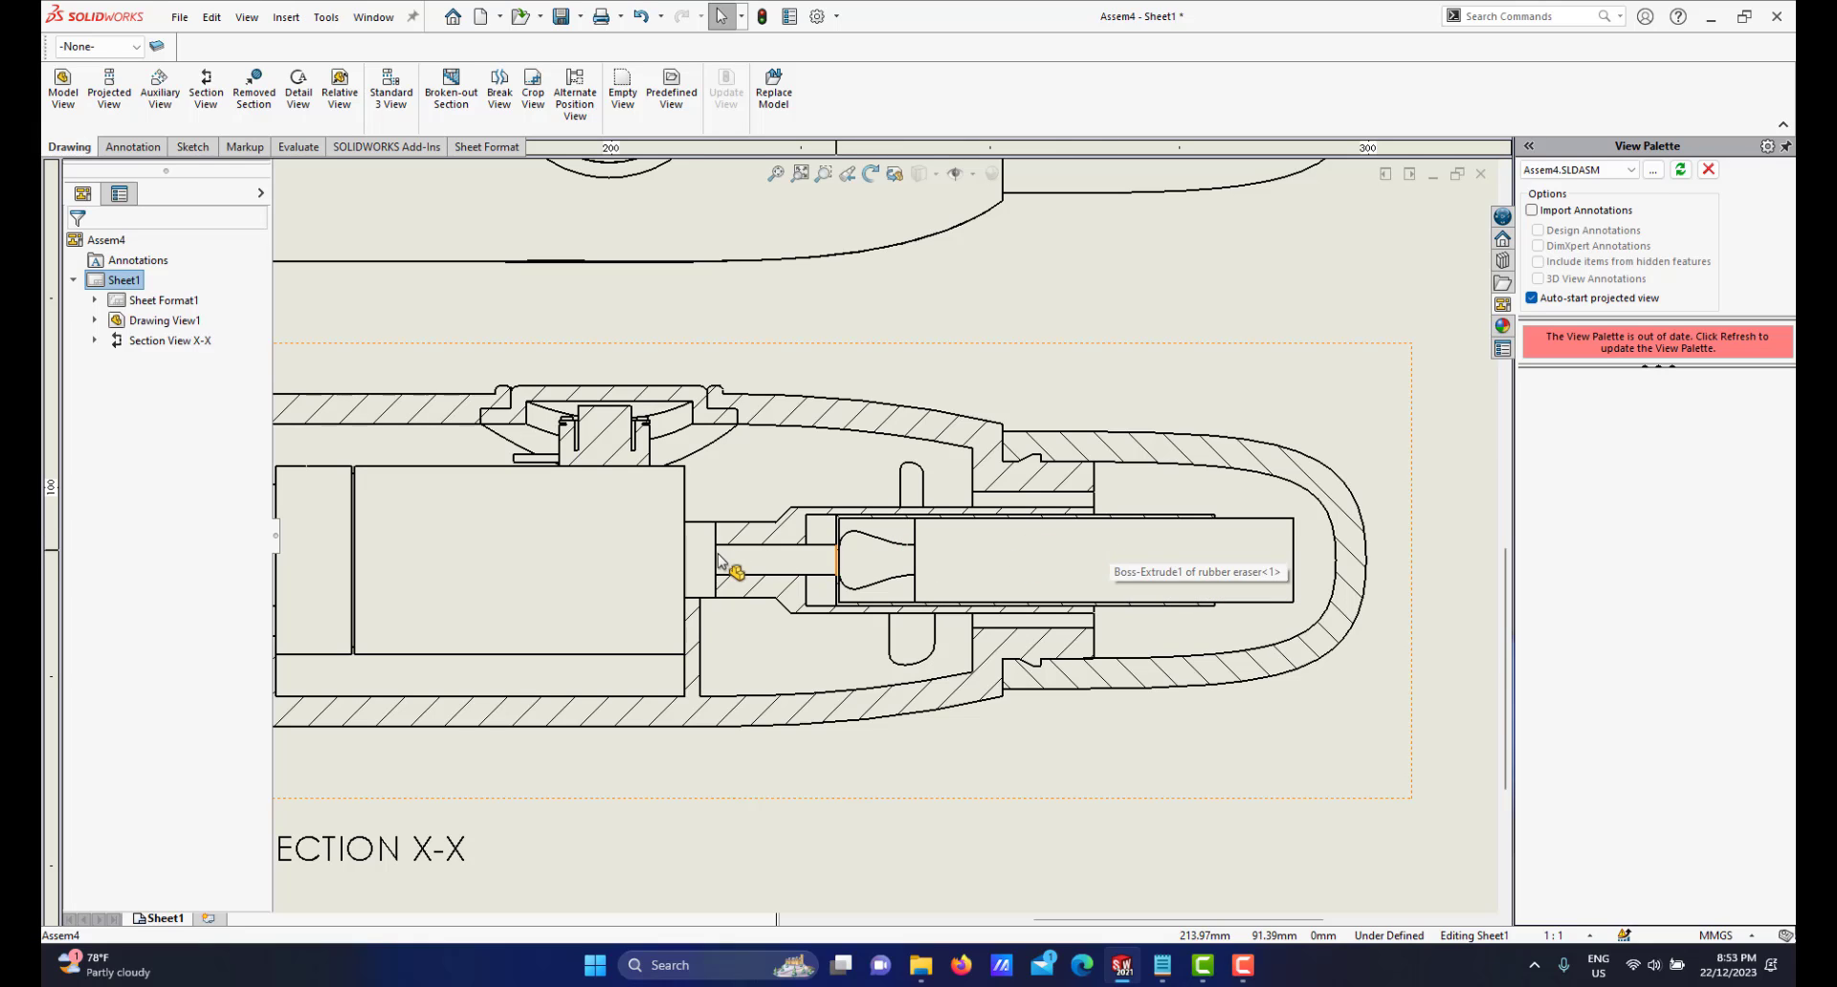
left_click(128, 149)
left_click(749, 105)
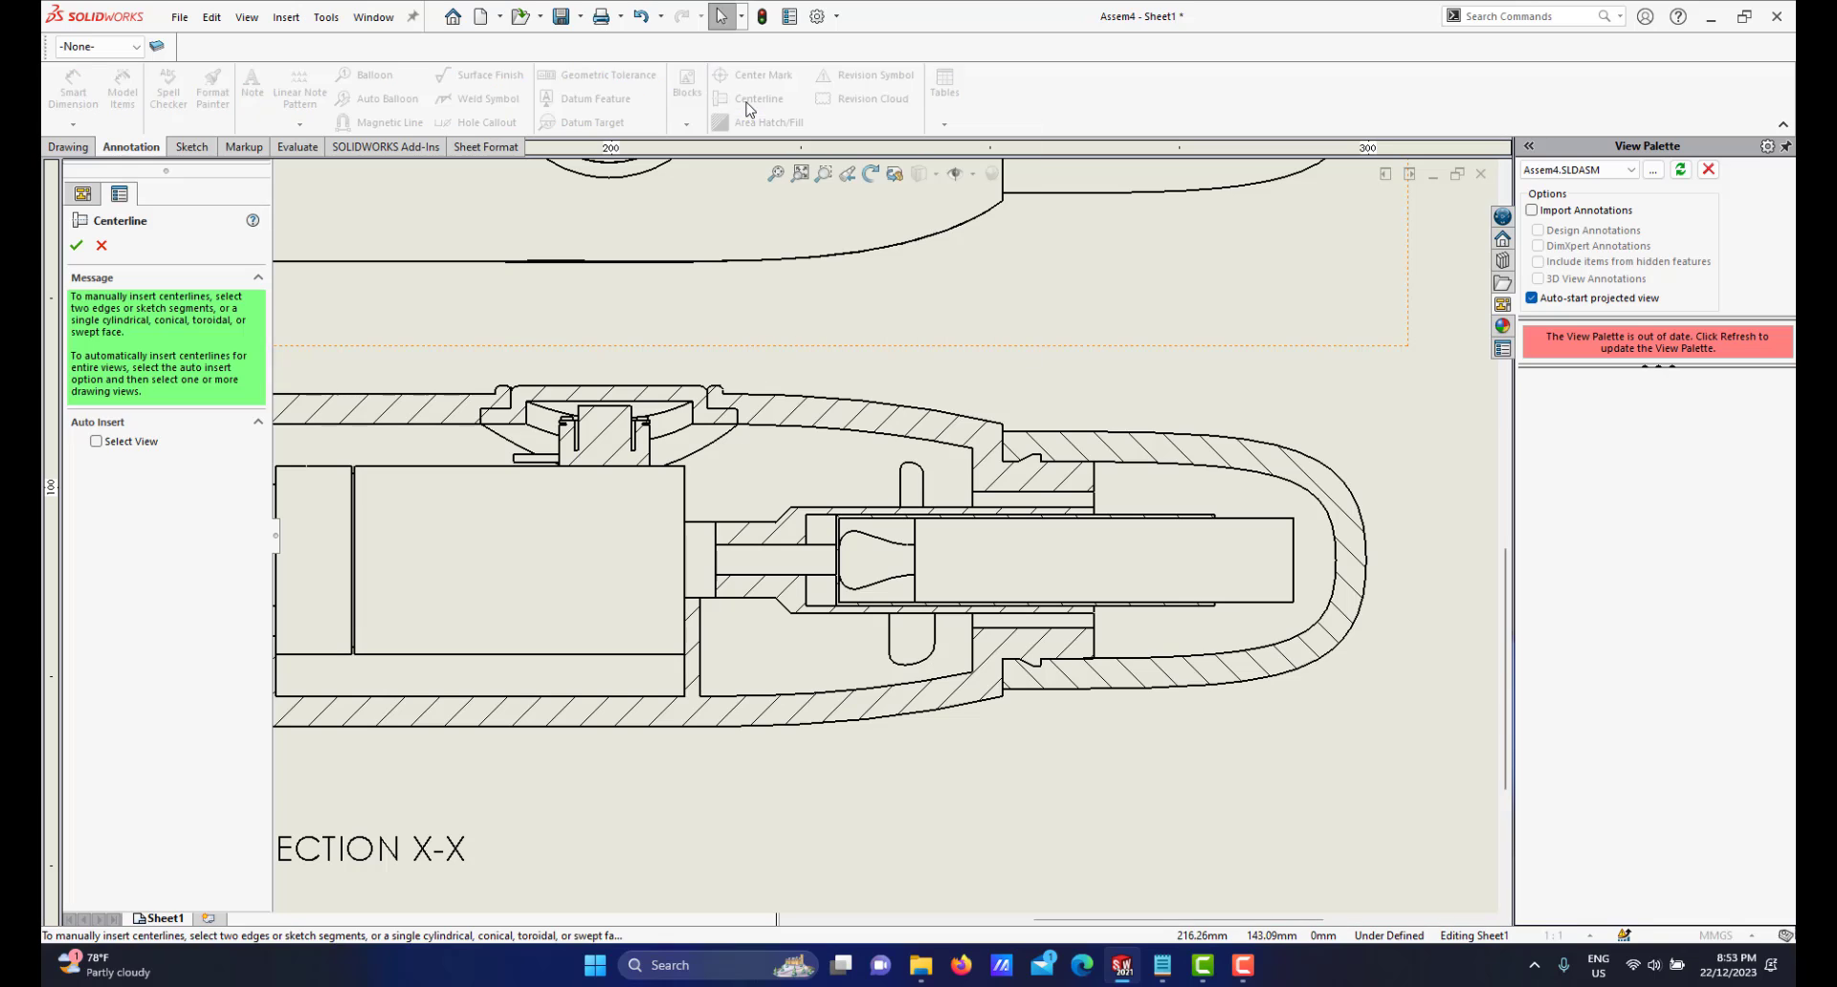
scroll(1157, 584, "down", 3)
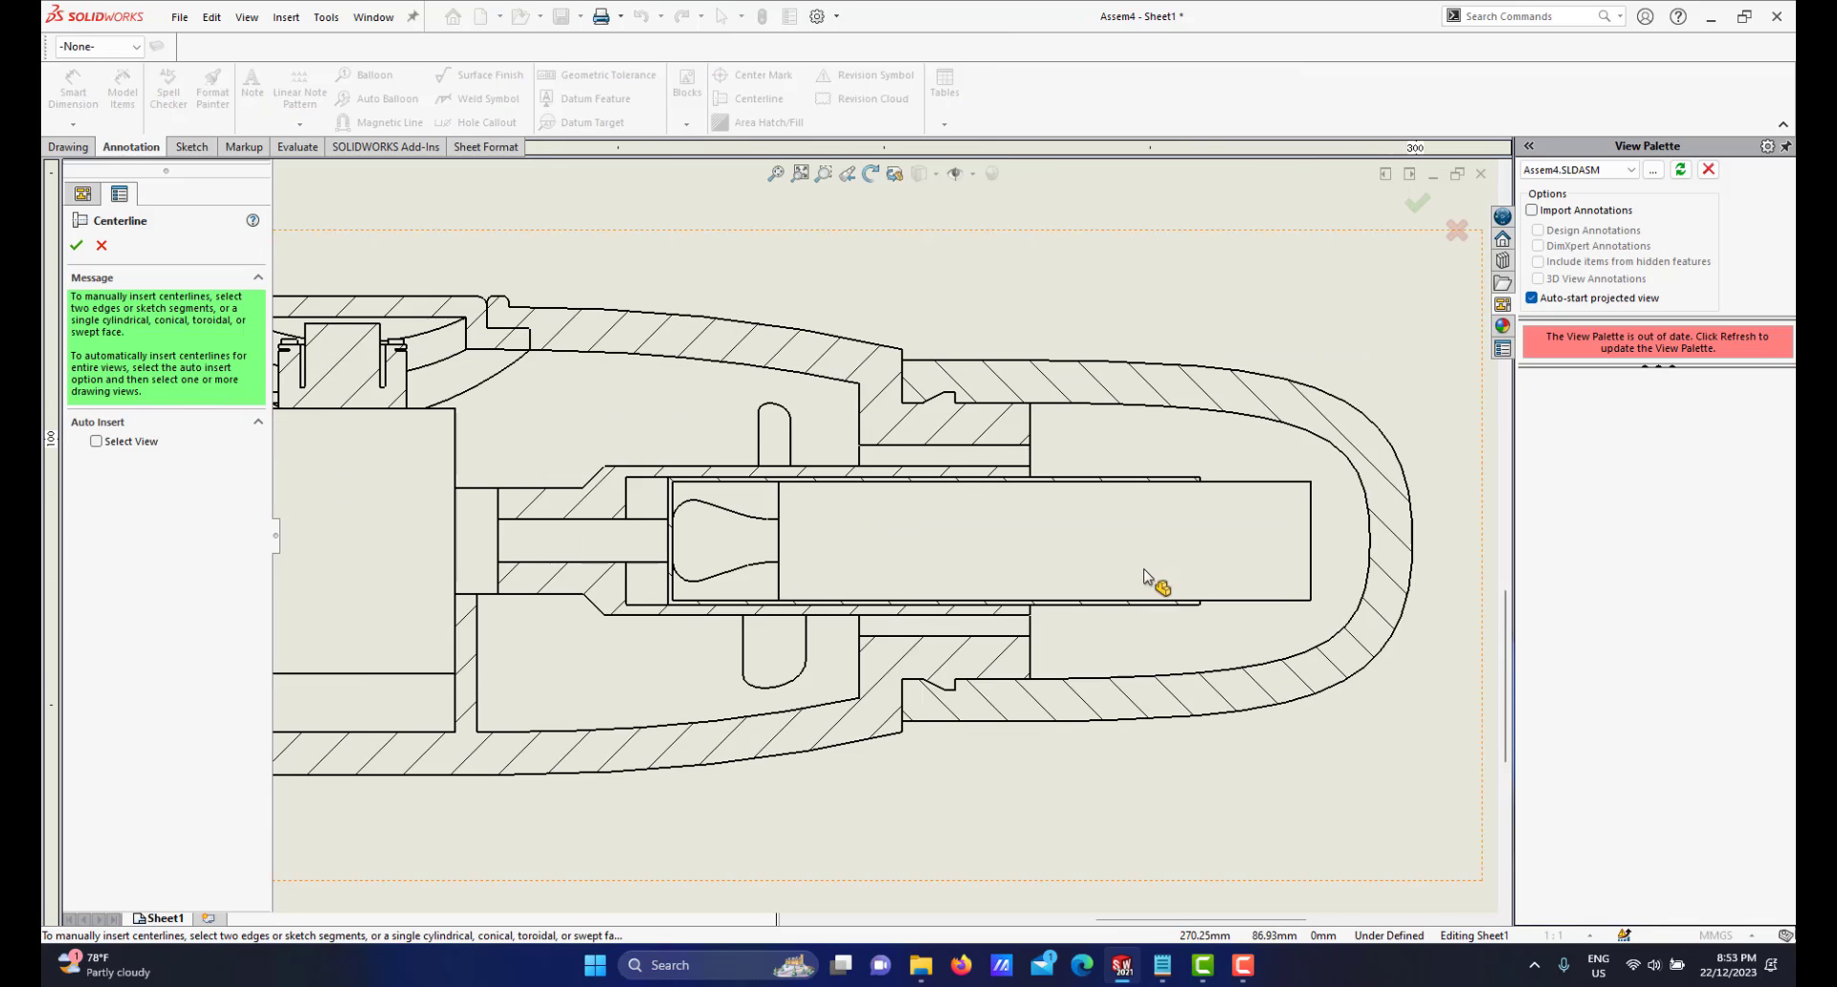
left_click(1236, 471)
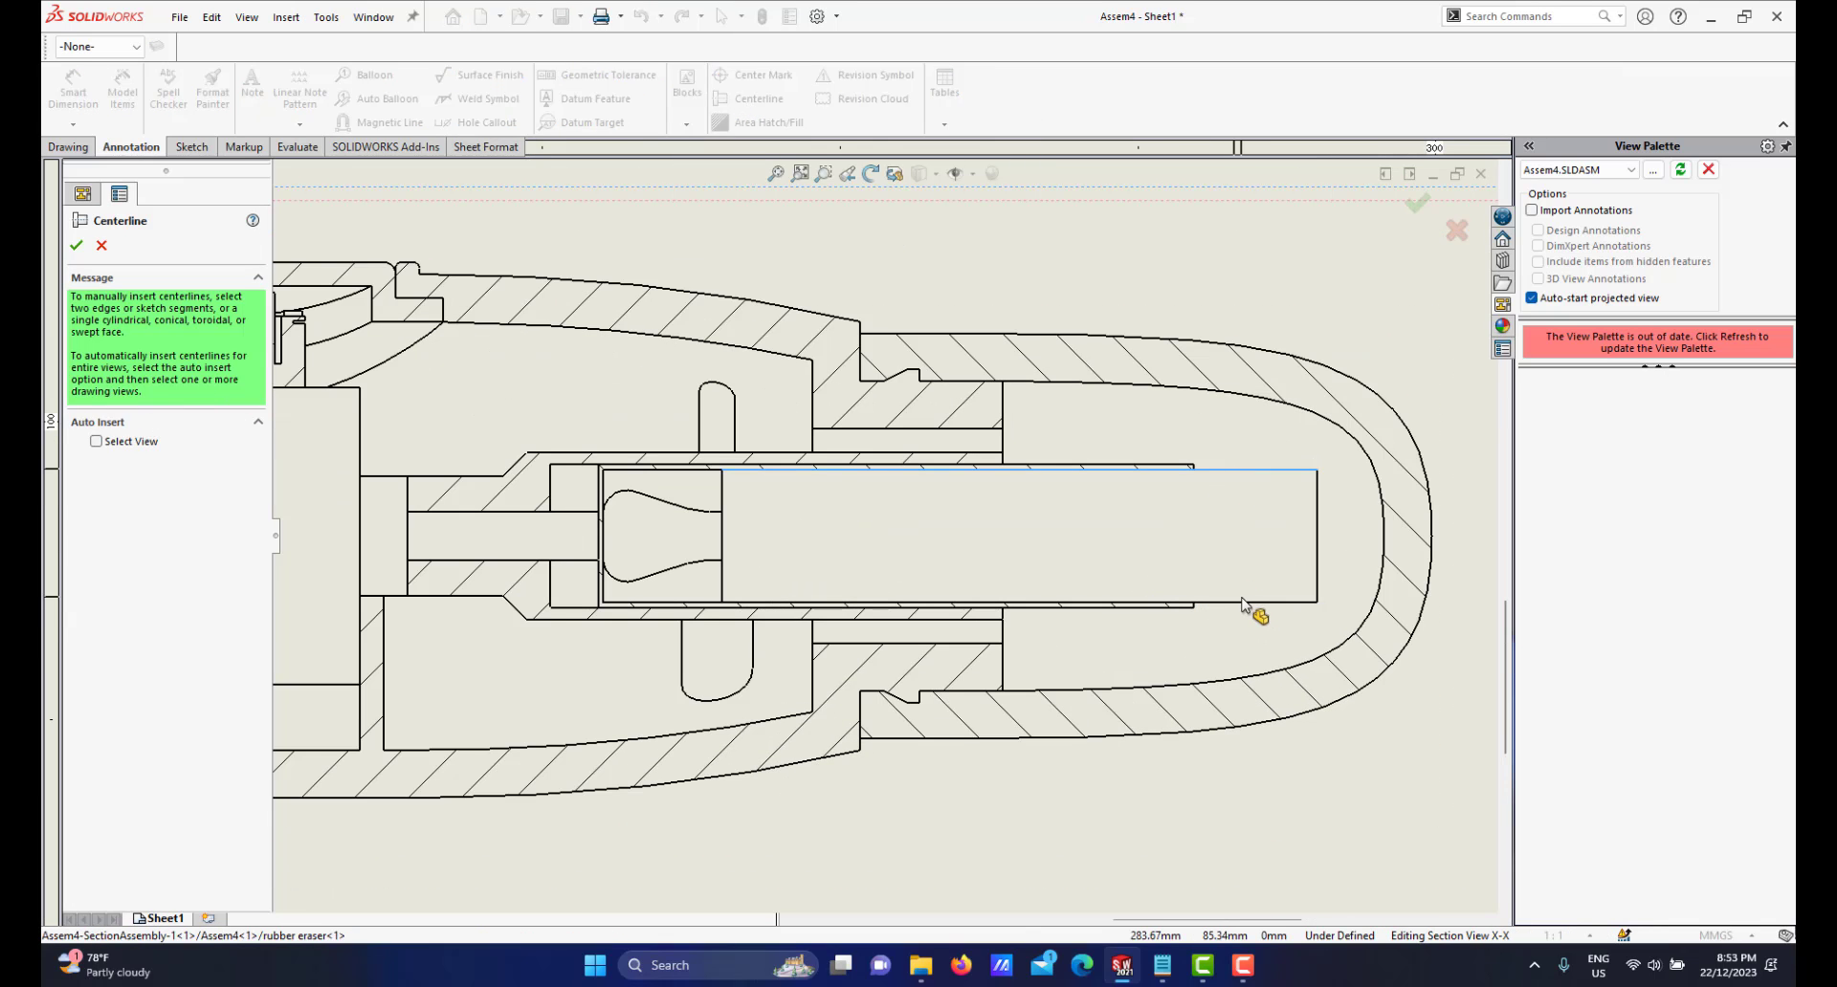
left_click(1234, 603)
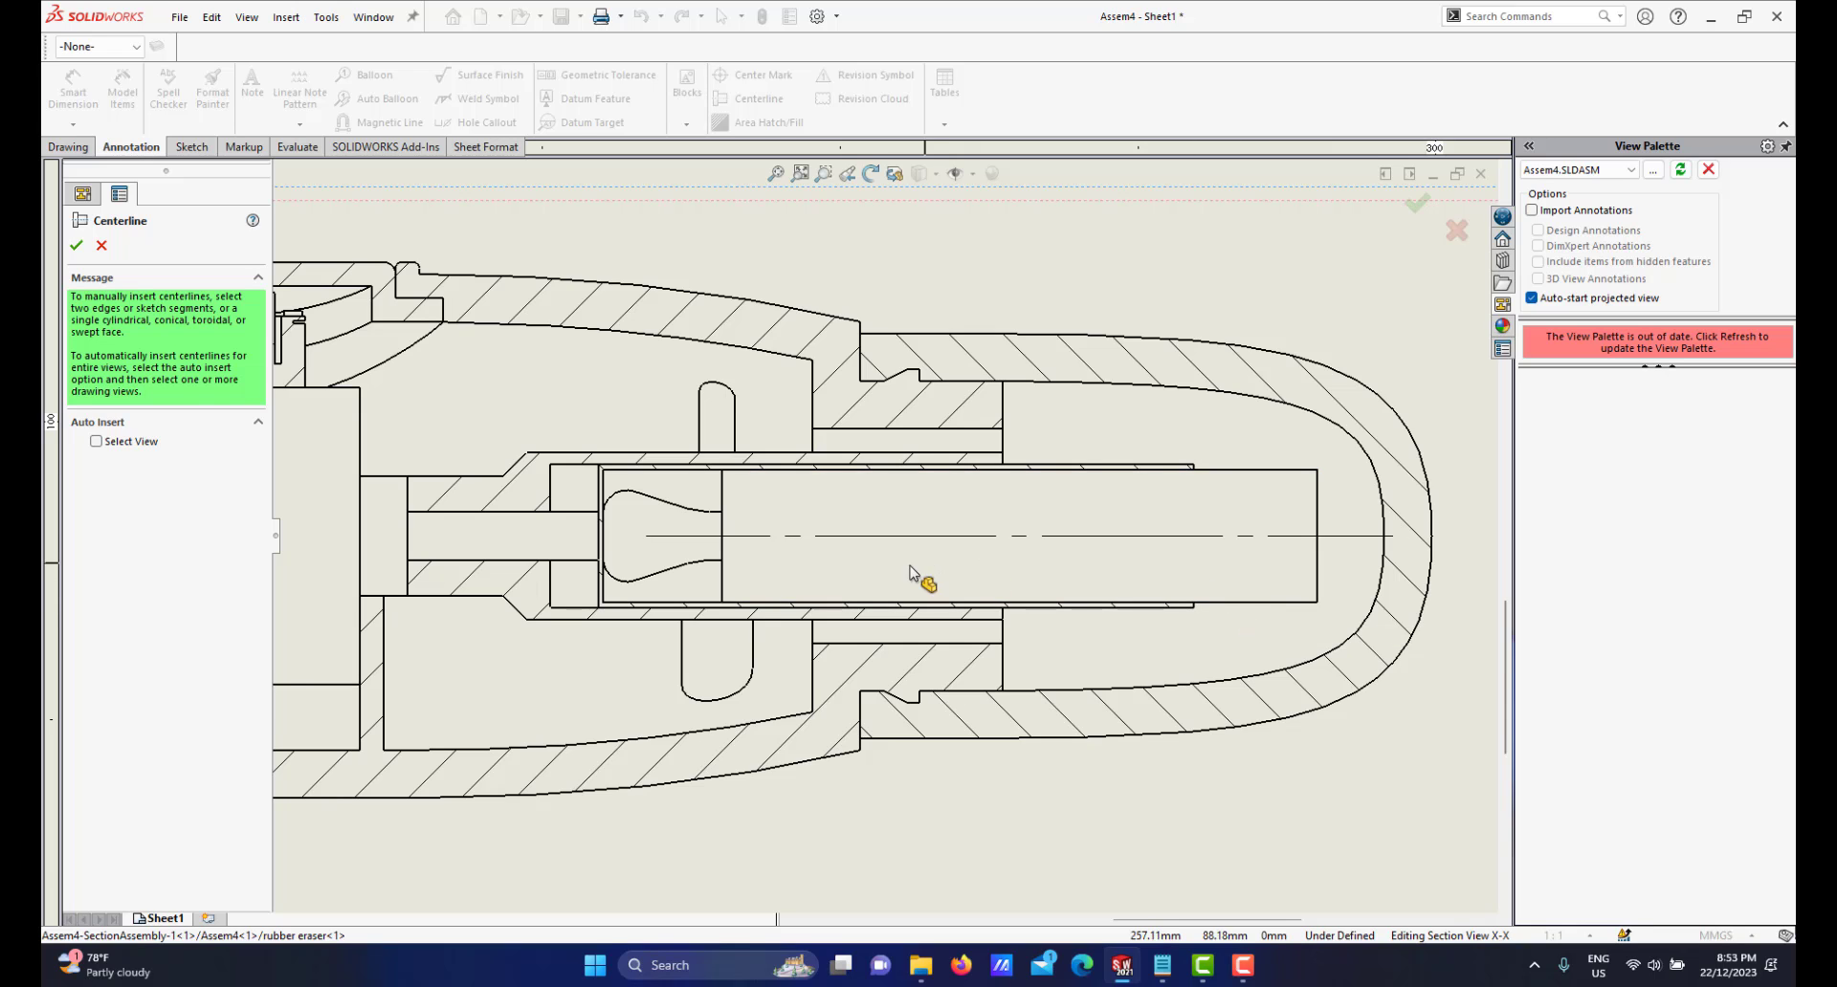
scroll(905, 576, "up", 2)
key("Escape")
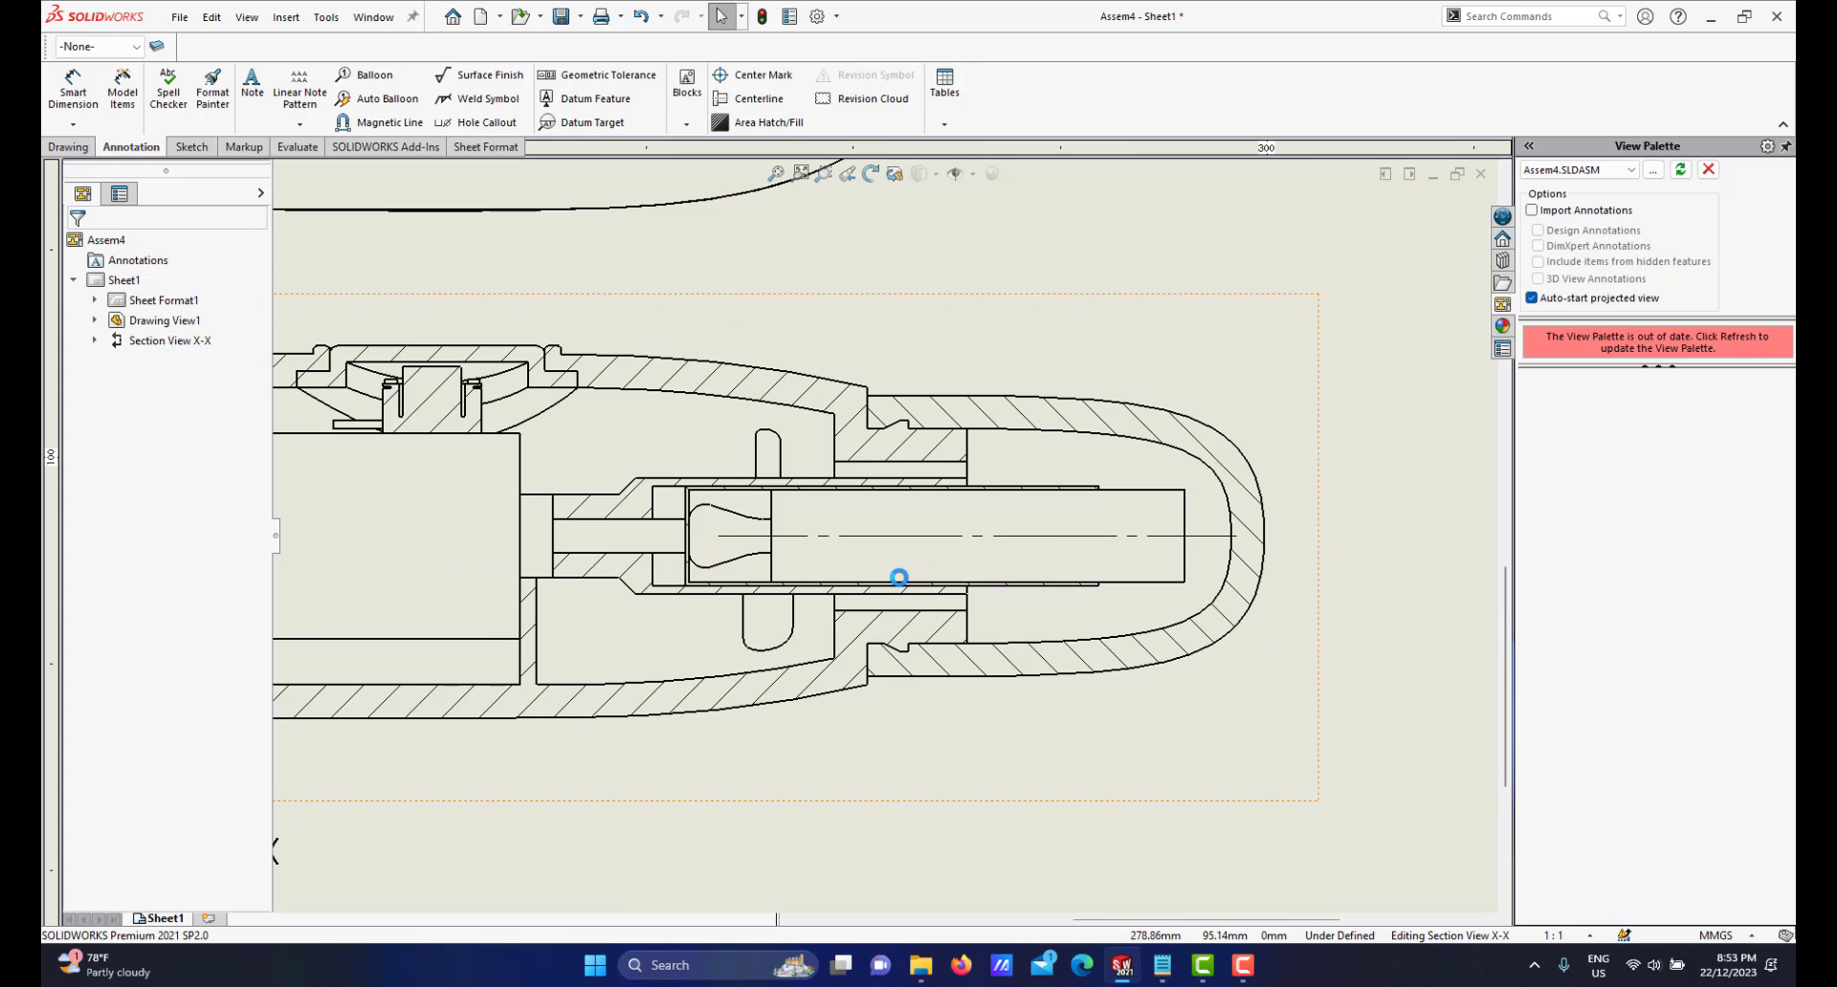
Extend the eraser centerline's inner end through the tip holder and shaft into the motor body, and deselect it
scroll(898, 578, "up", 2)
left_click(909, 537)
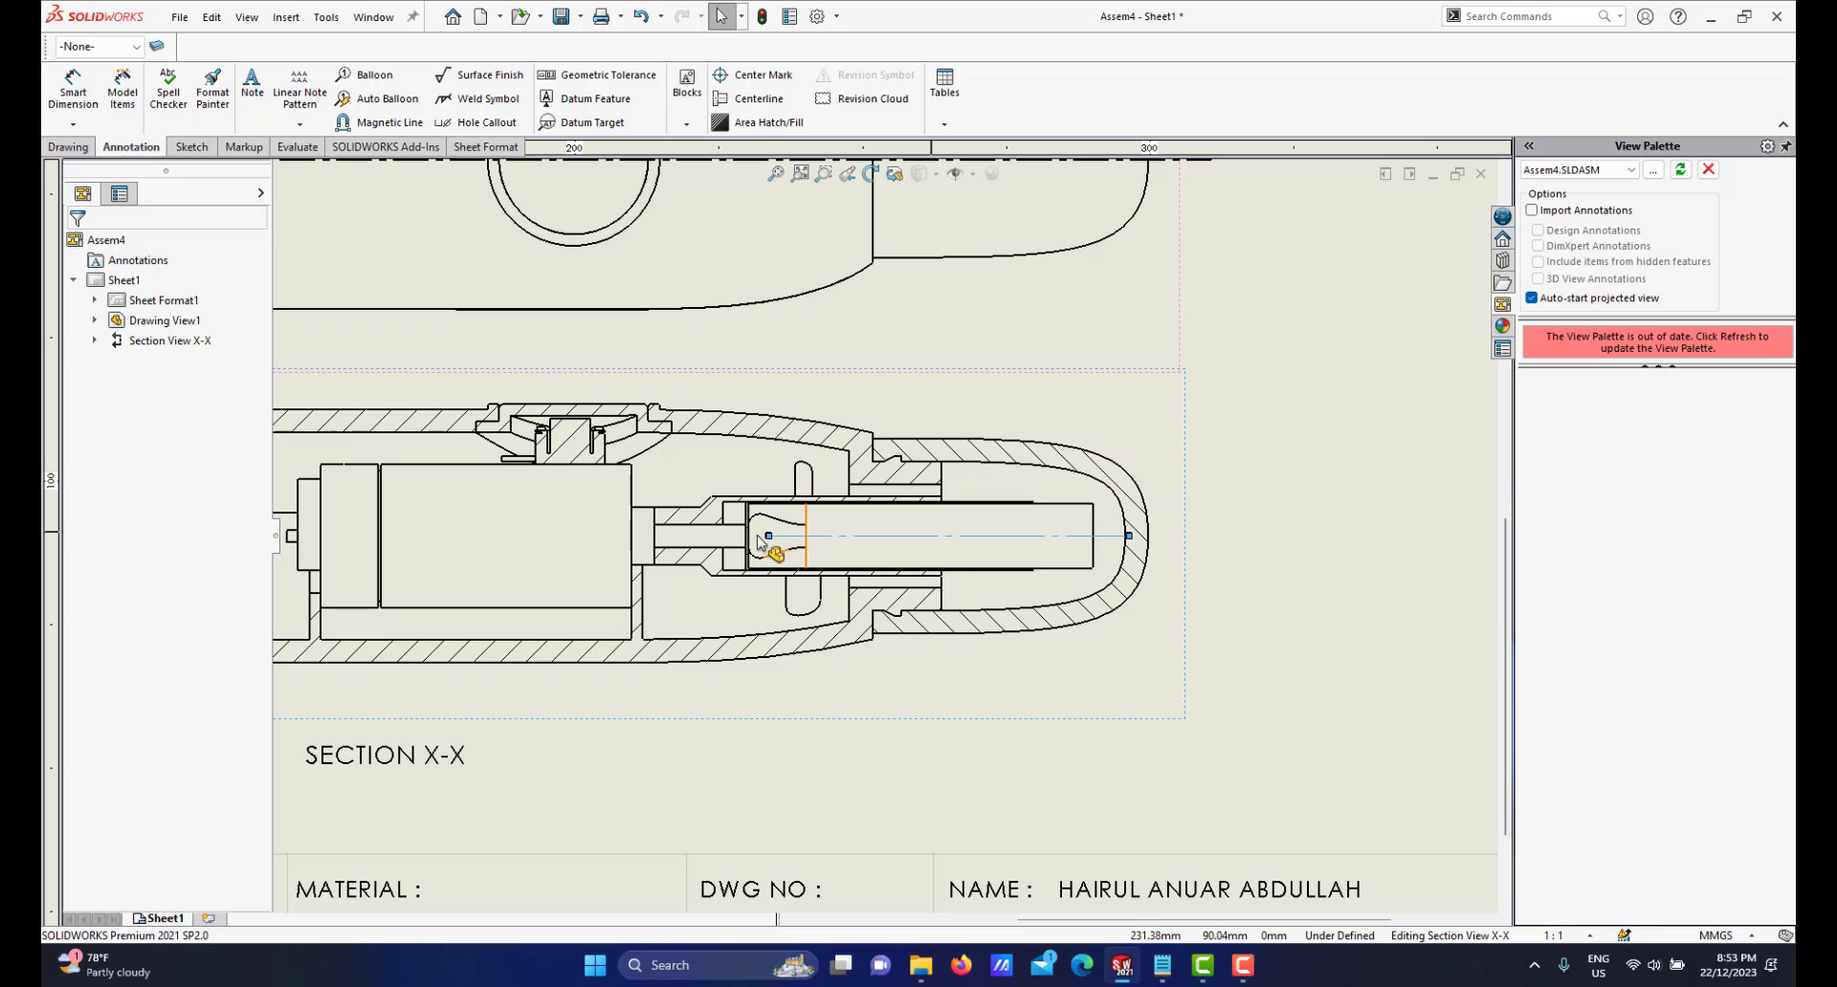
left_click_drag(768, 536, 751, 533)
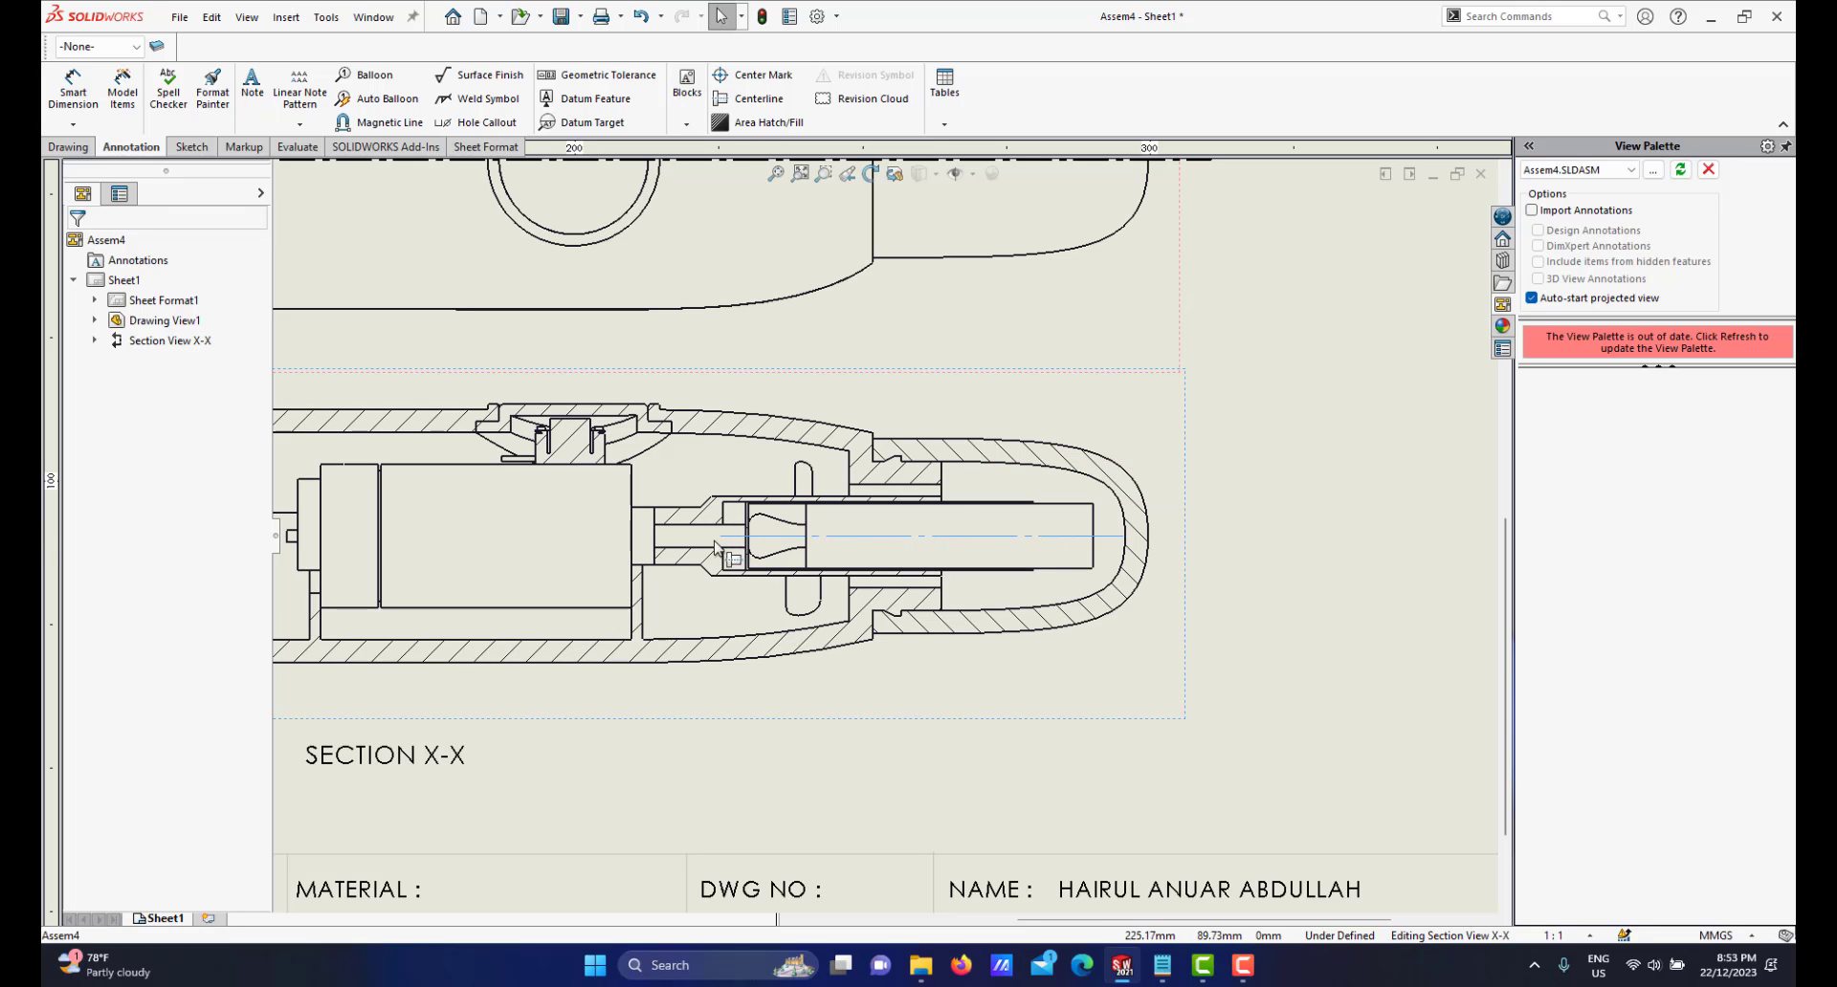
left_click_drag(580, 553, 559, 546)
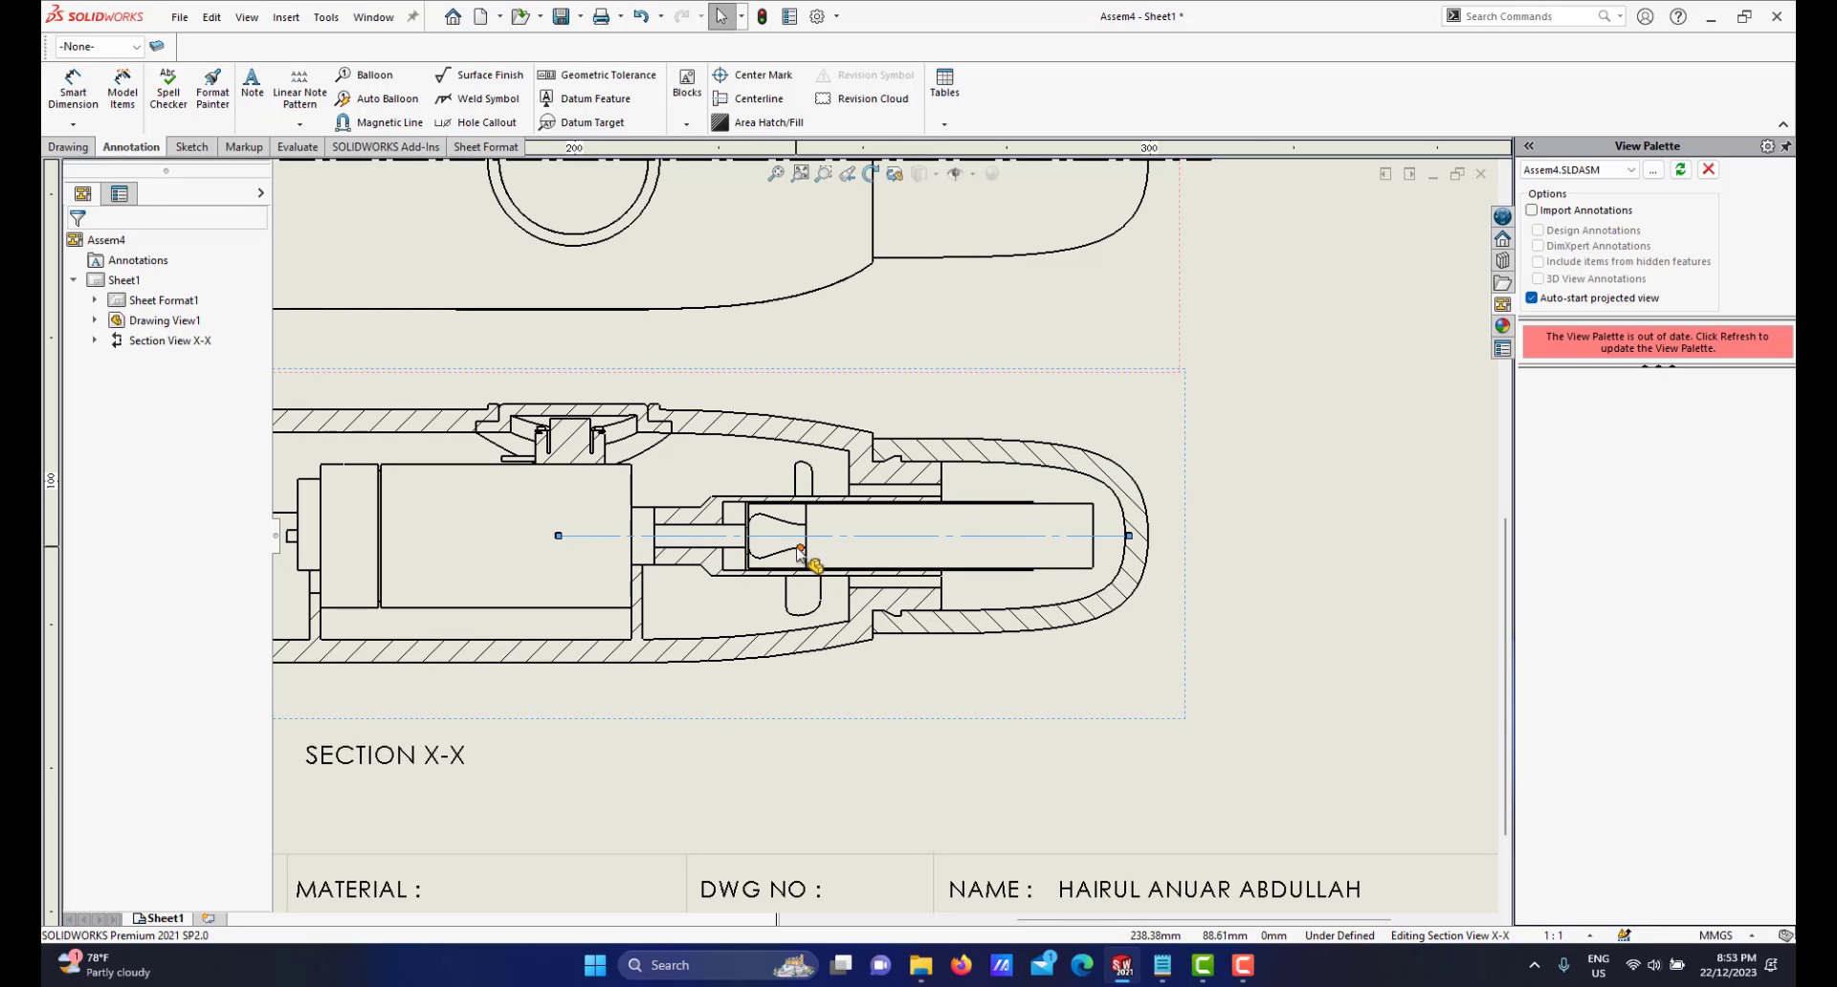
scroll(770, 546, "down", 2)
scroll(758, 536, "down", 1)
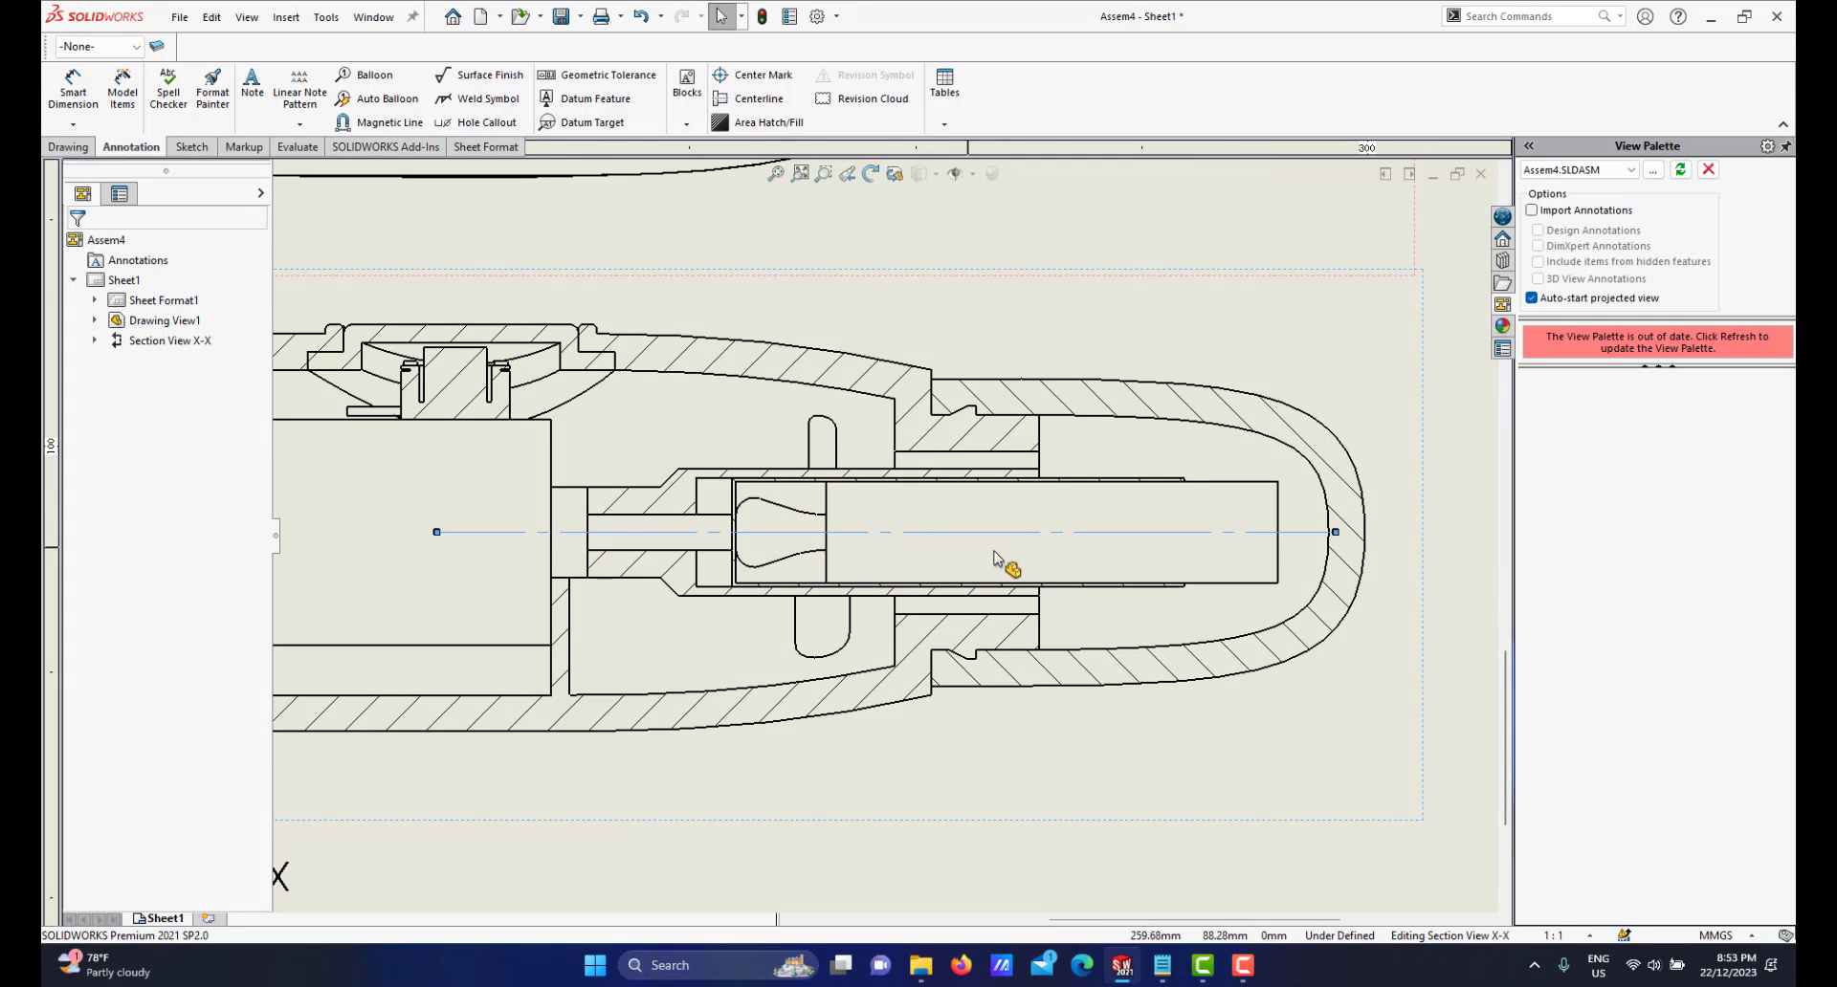
scroll(1004, 565, "up", 2)
left_click(1314, 490)
Save the drawing as Assem4.SLDDRW in the project eletric eraser folder
scroll(976, 593, "up", 5)
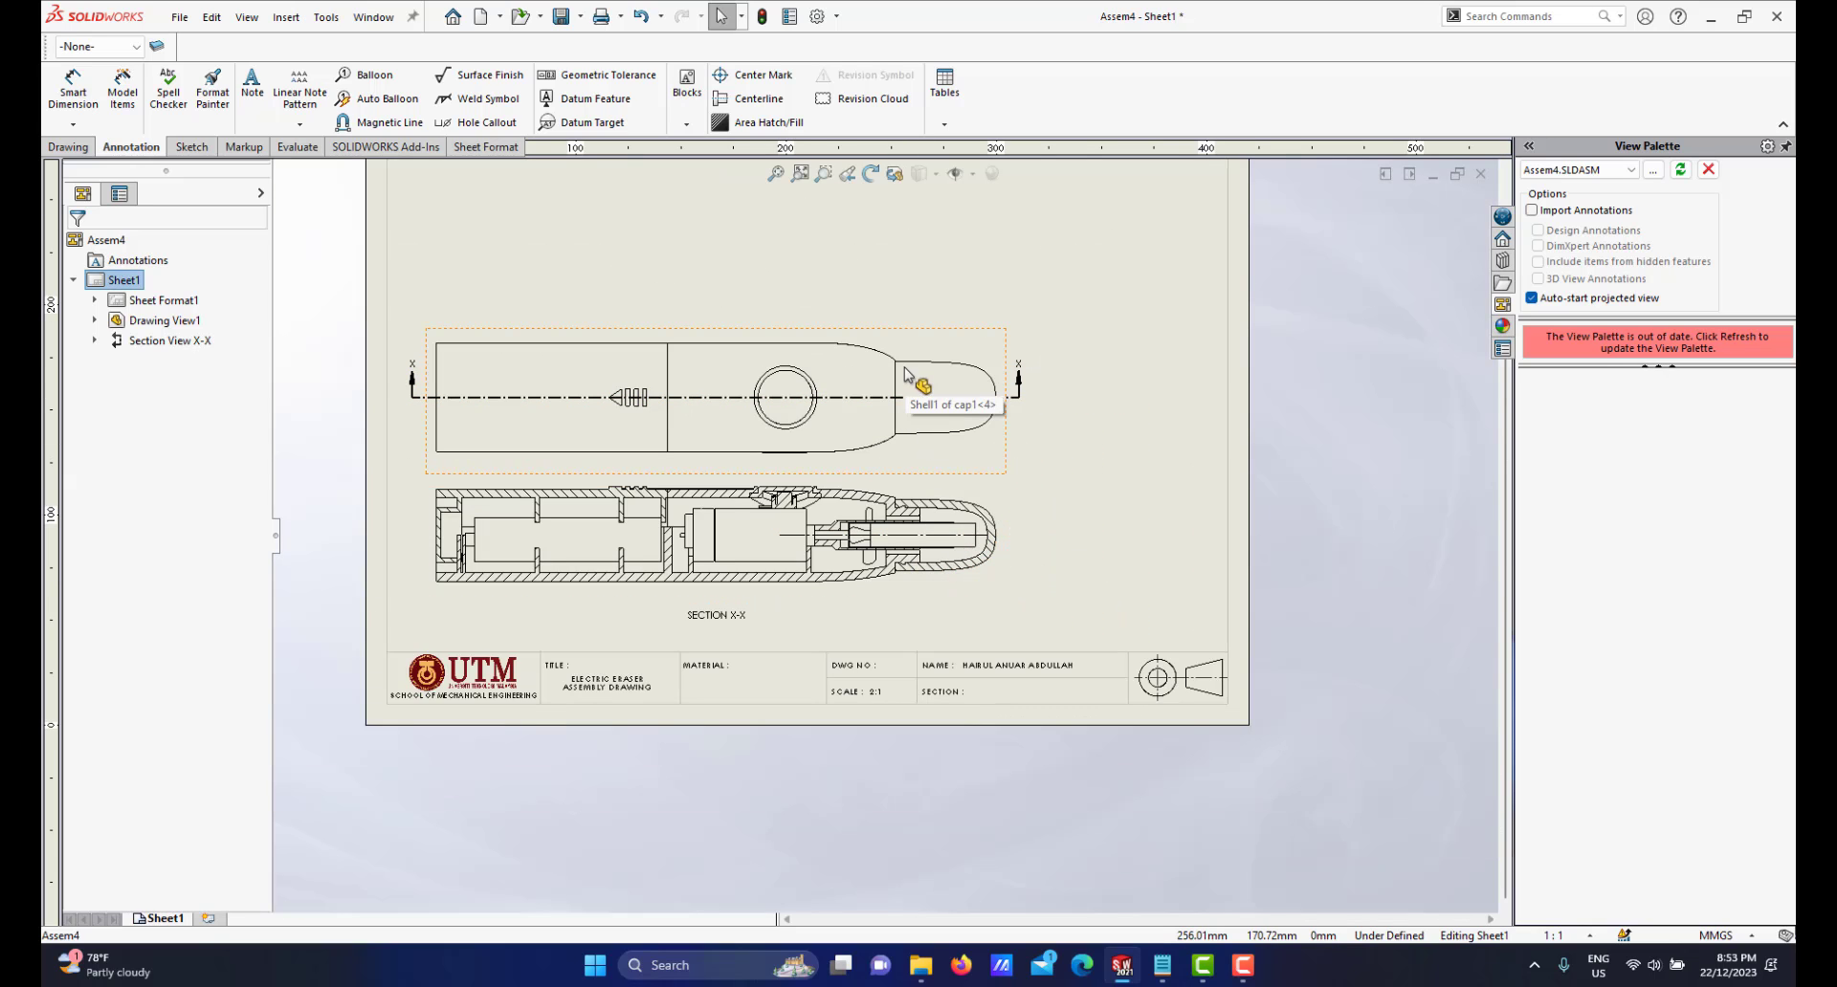
left_click(557, 21)
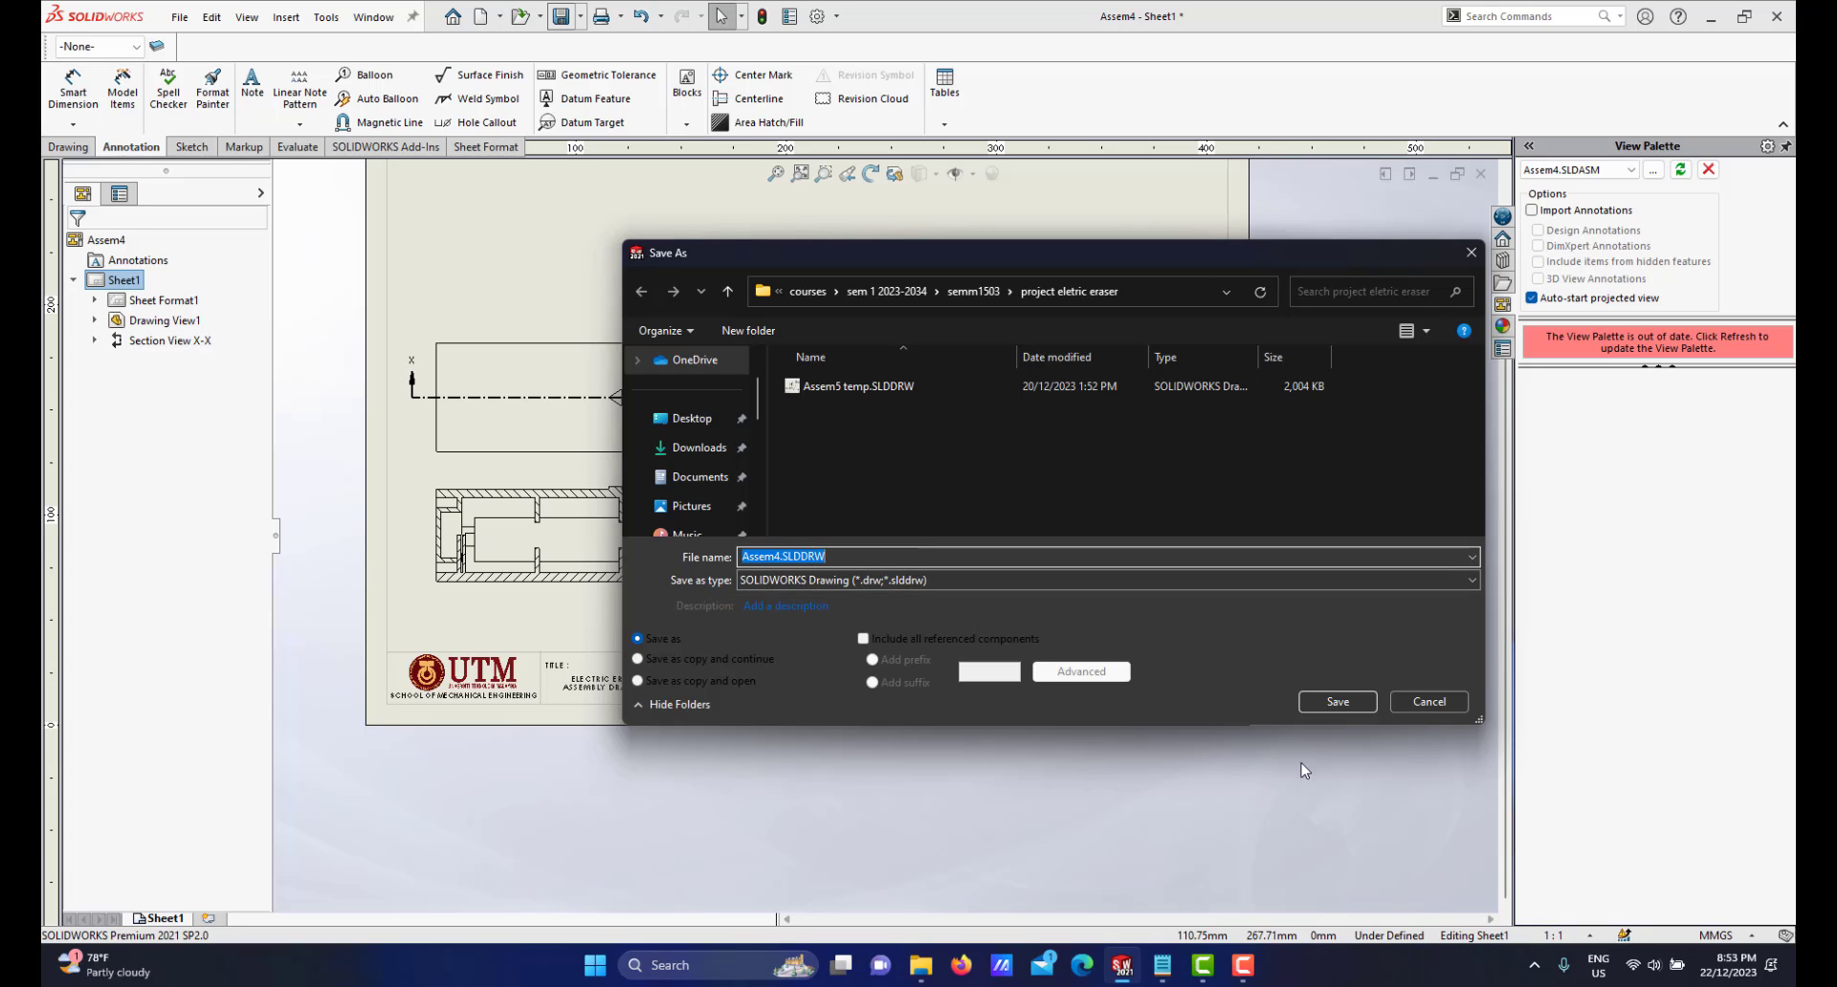
left_click(1351, 704)
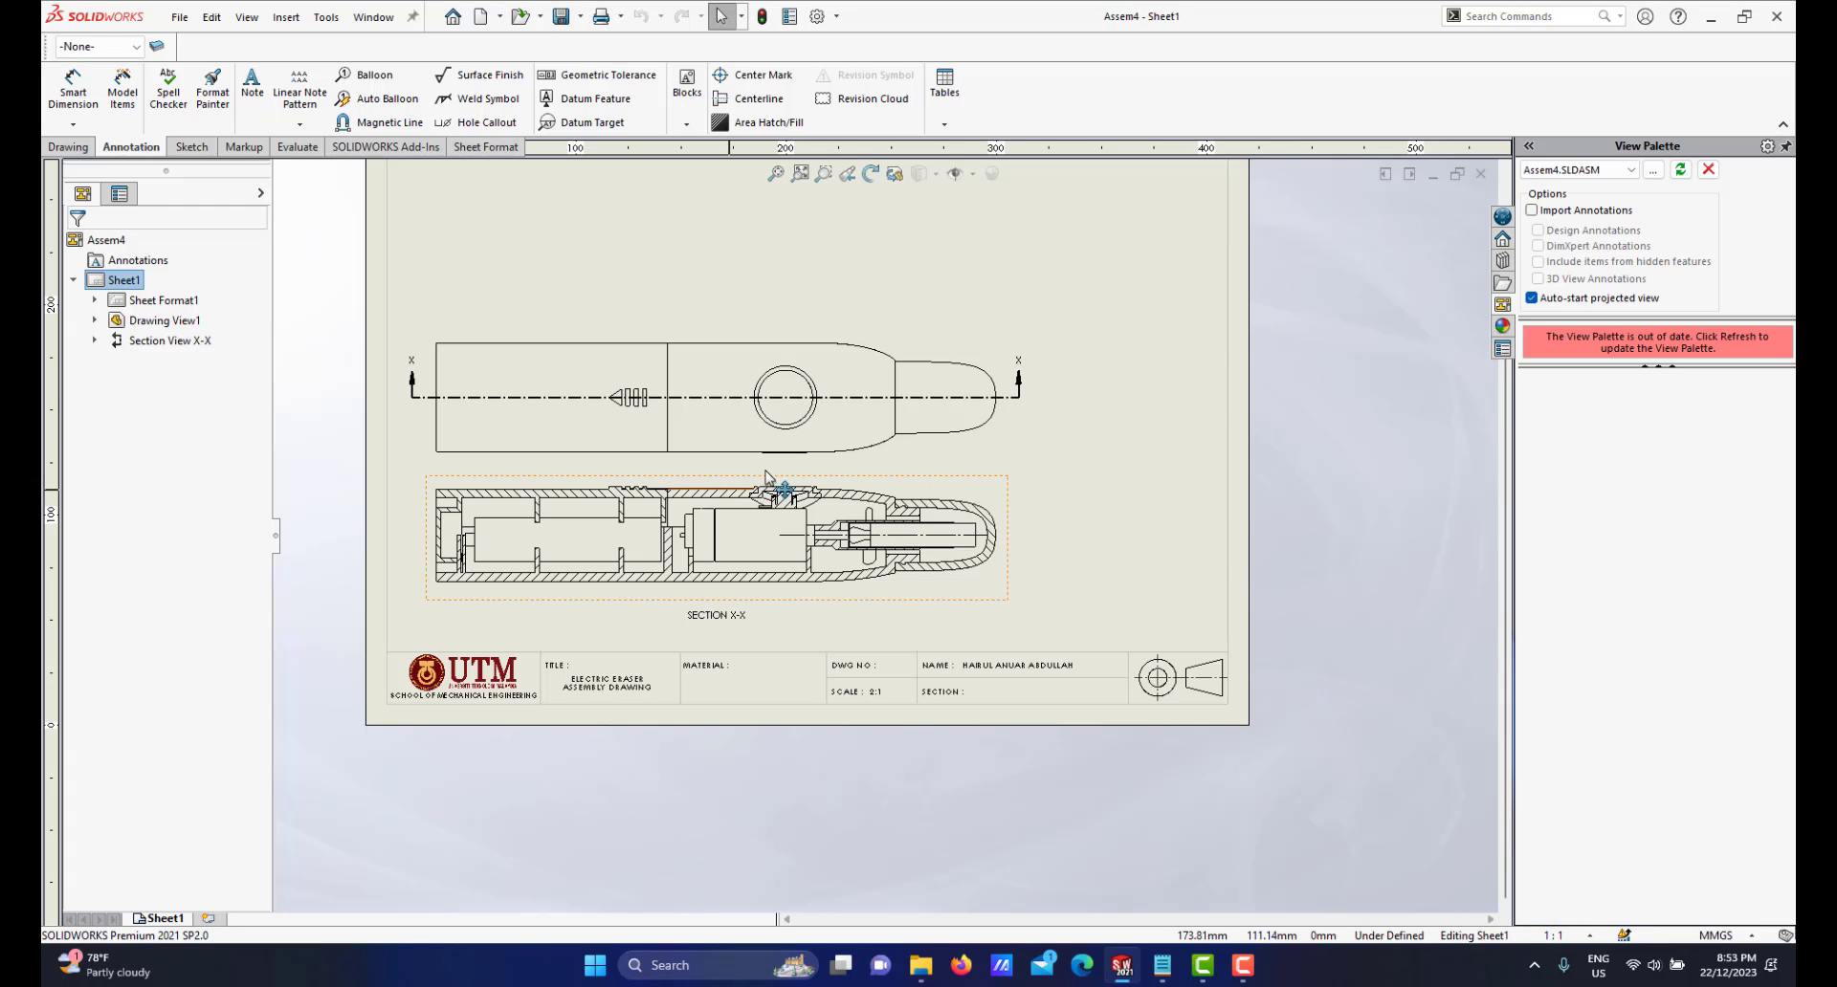
Review the full sheet layout, including the external view, section X-X and the free space for a parts list
scroll(793, 460, "up", 1)
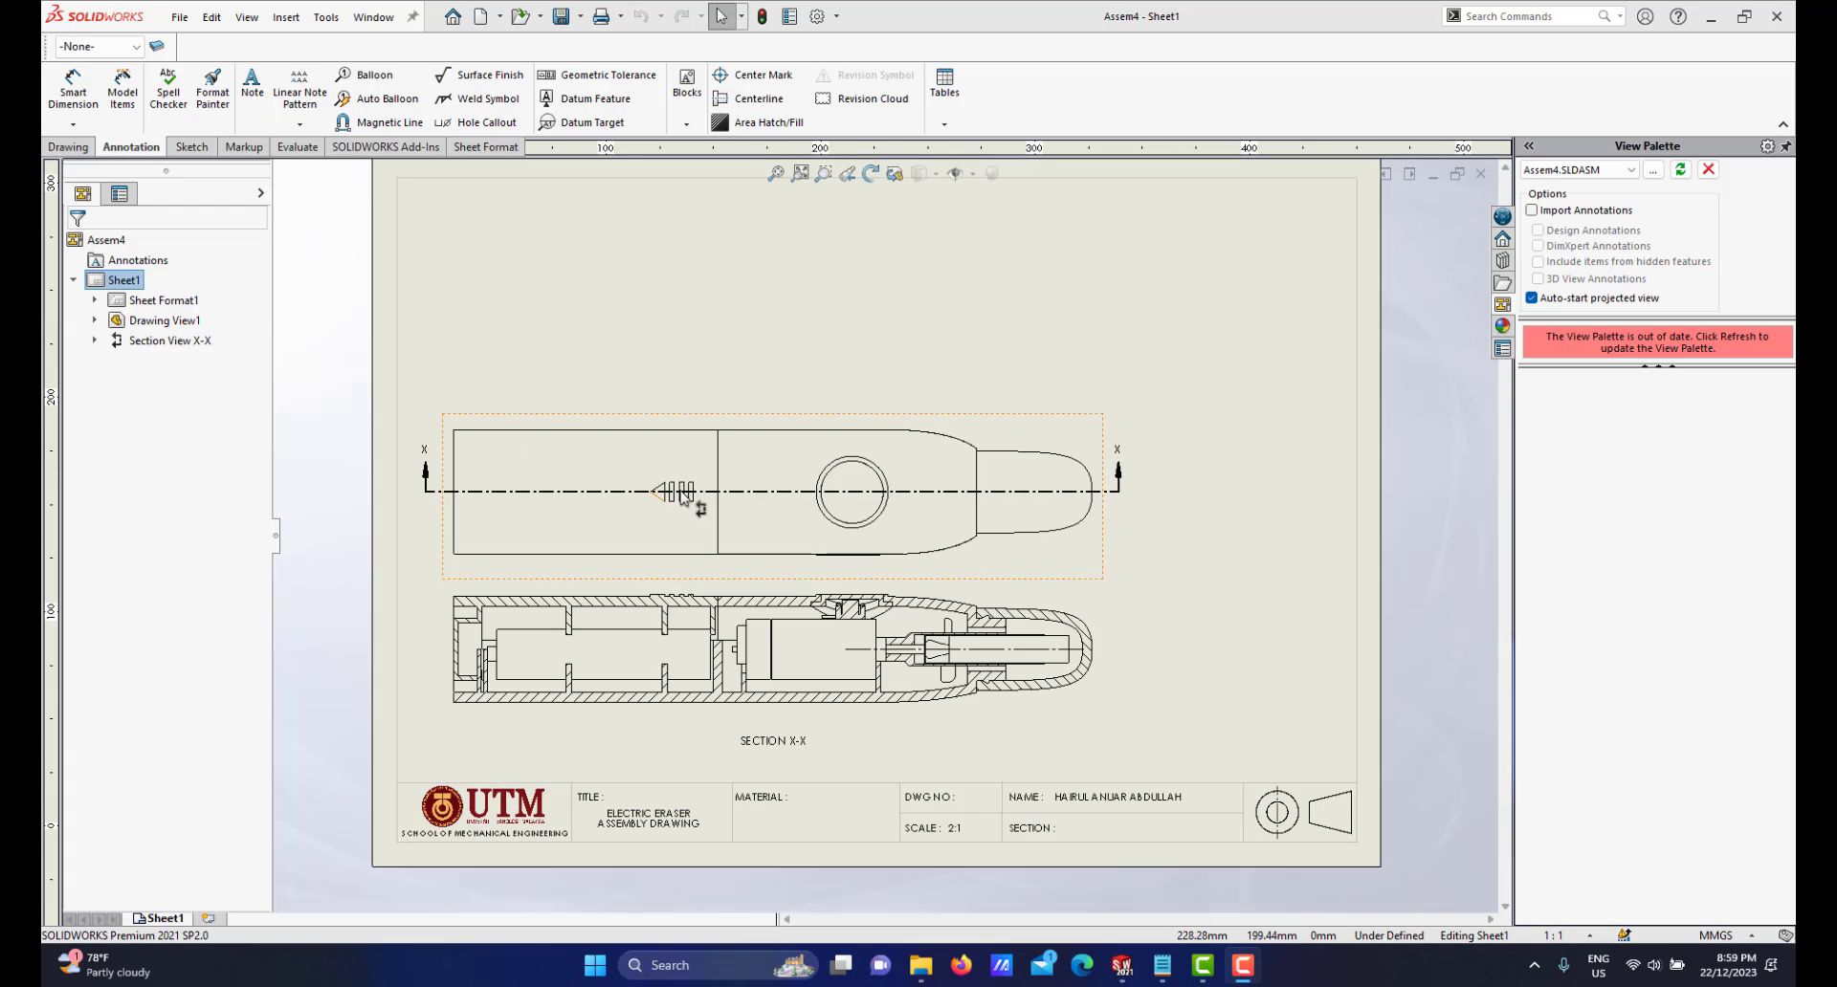
scroll(805, 521, "up", 2)
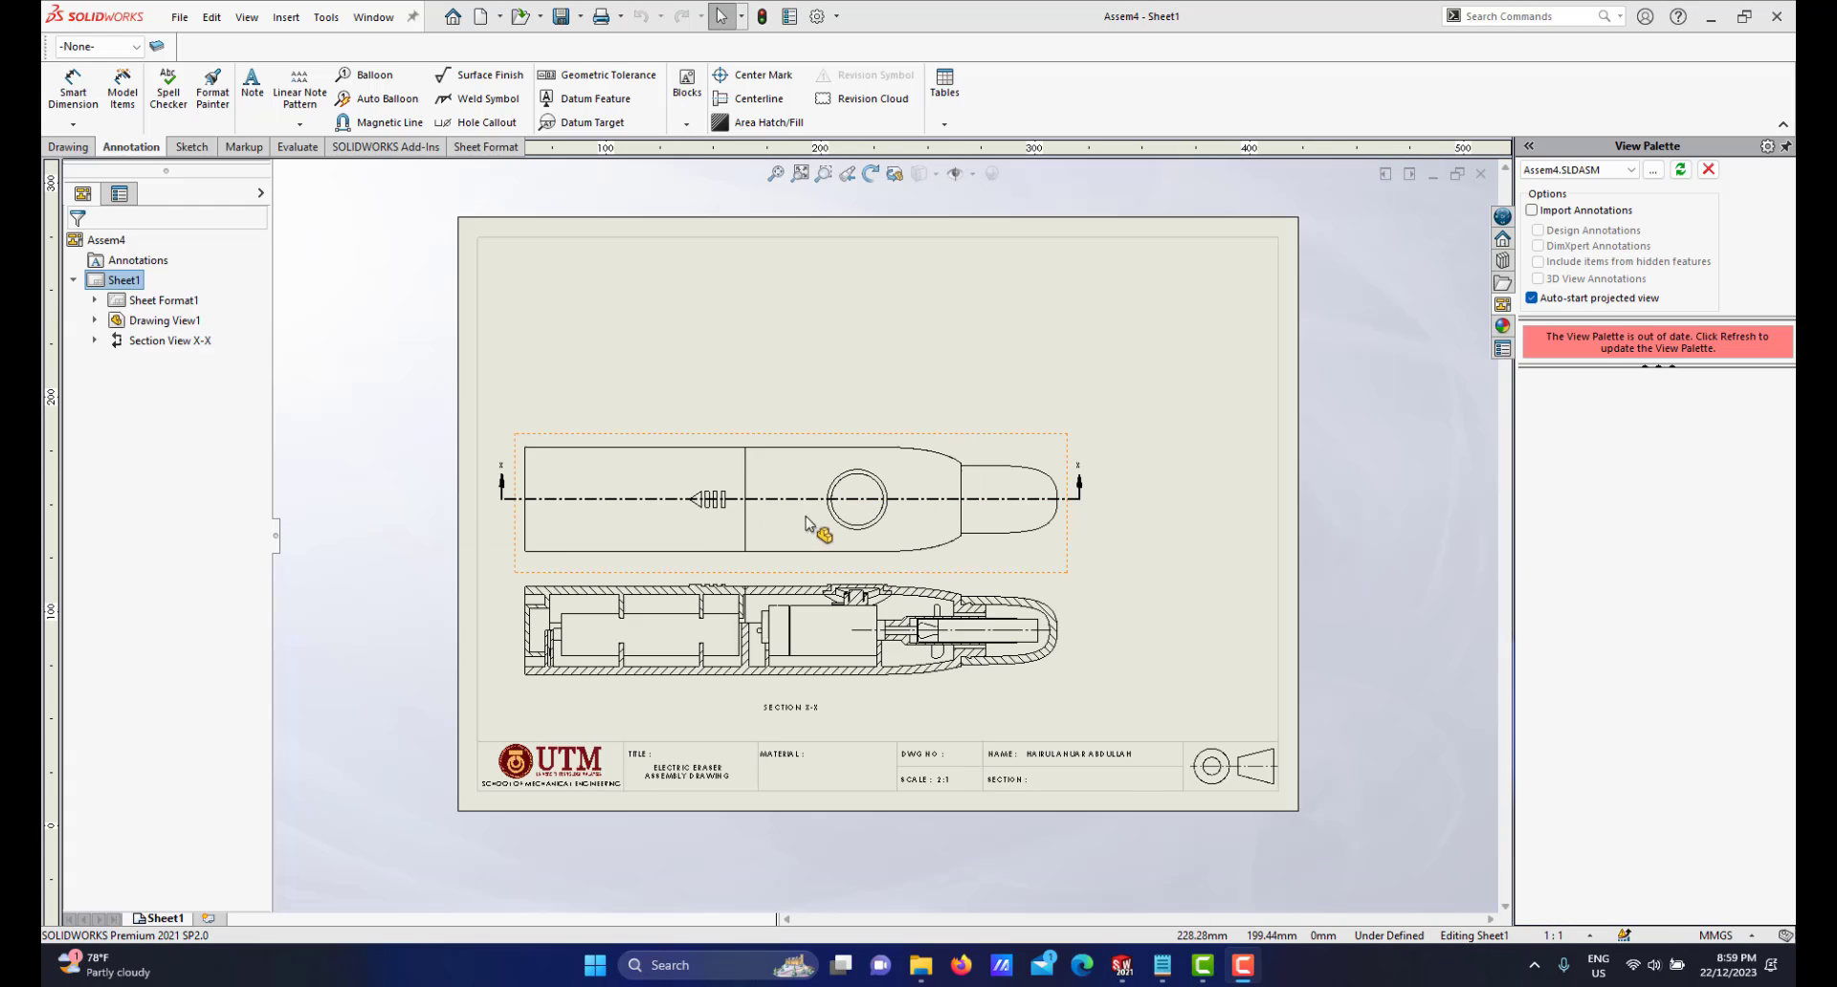
scroll(898, 560, "down", 1)
scroll(901, 542, "down", 1)
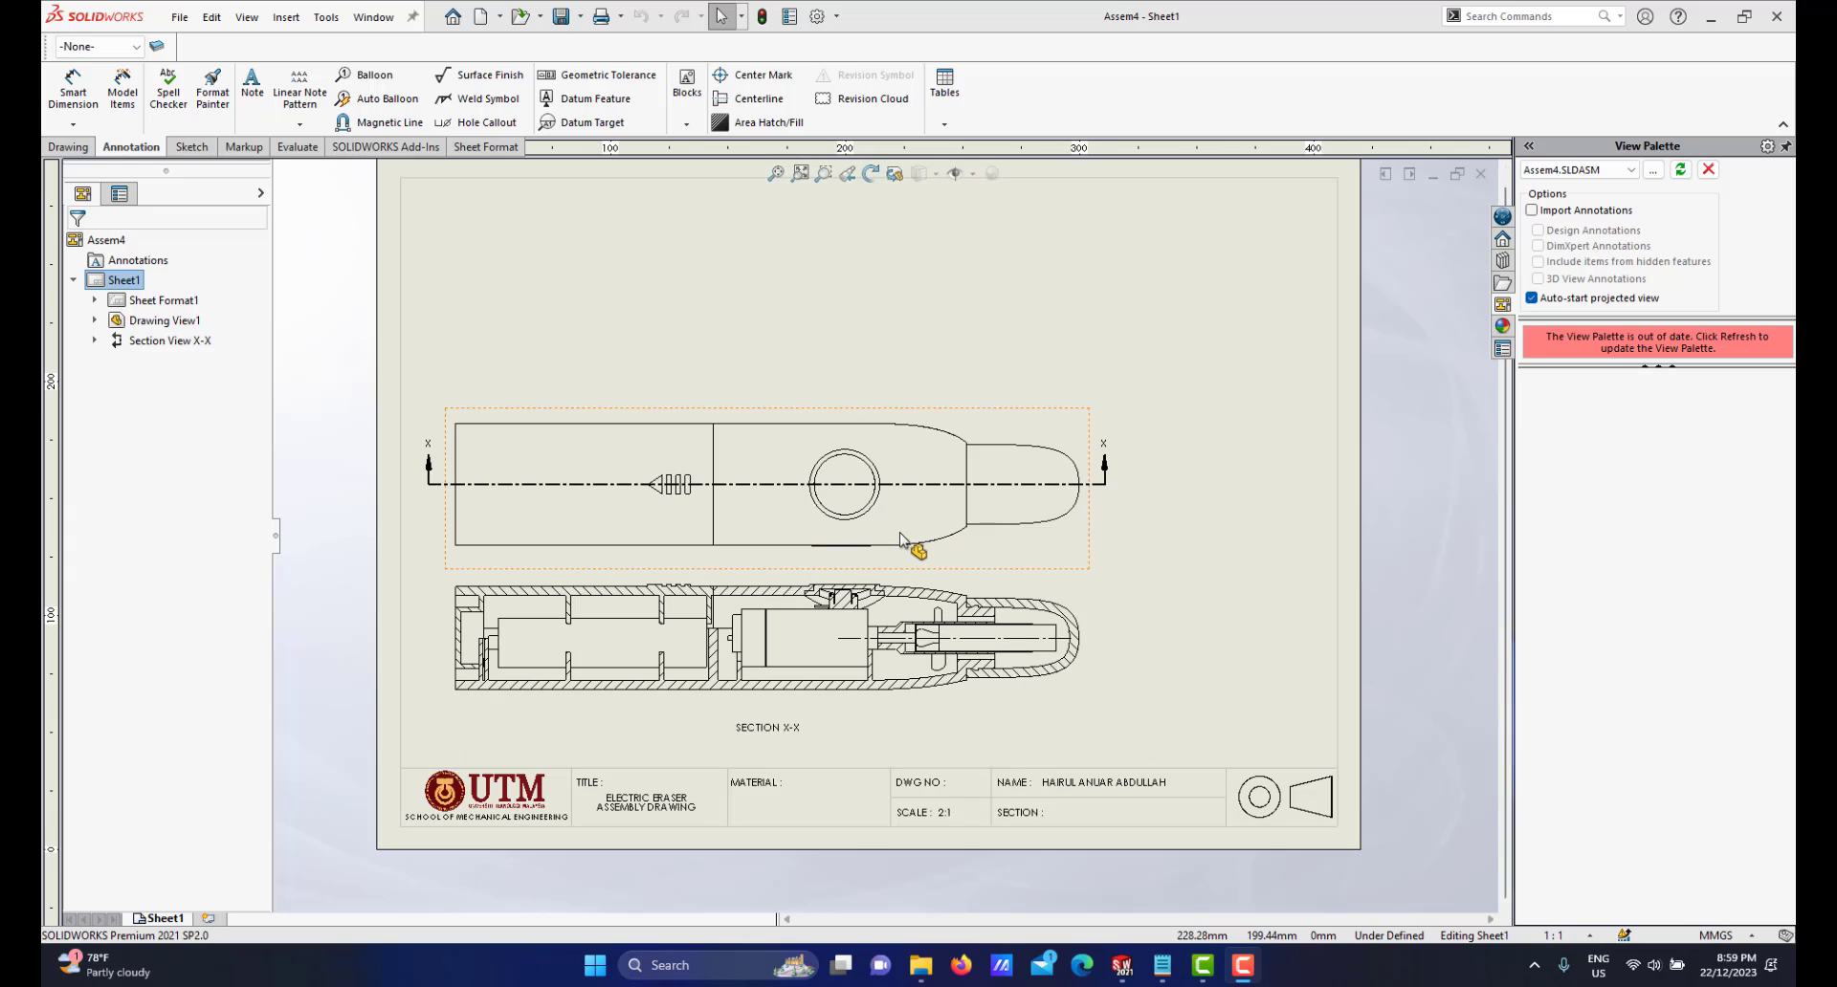
scroll(914, 498, "down", 1)
scroll(866, 564, "up", 2)
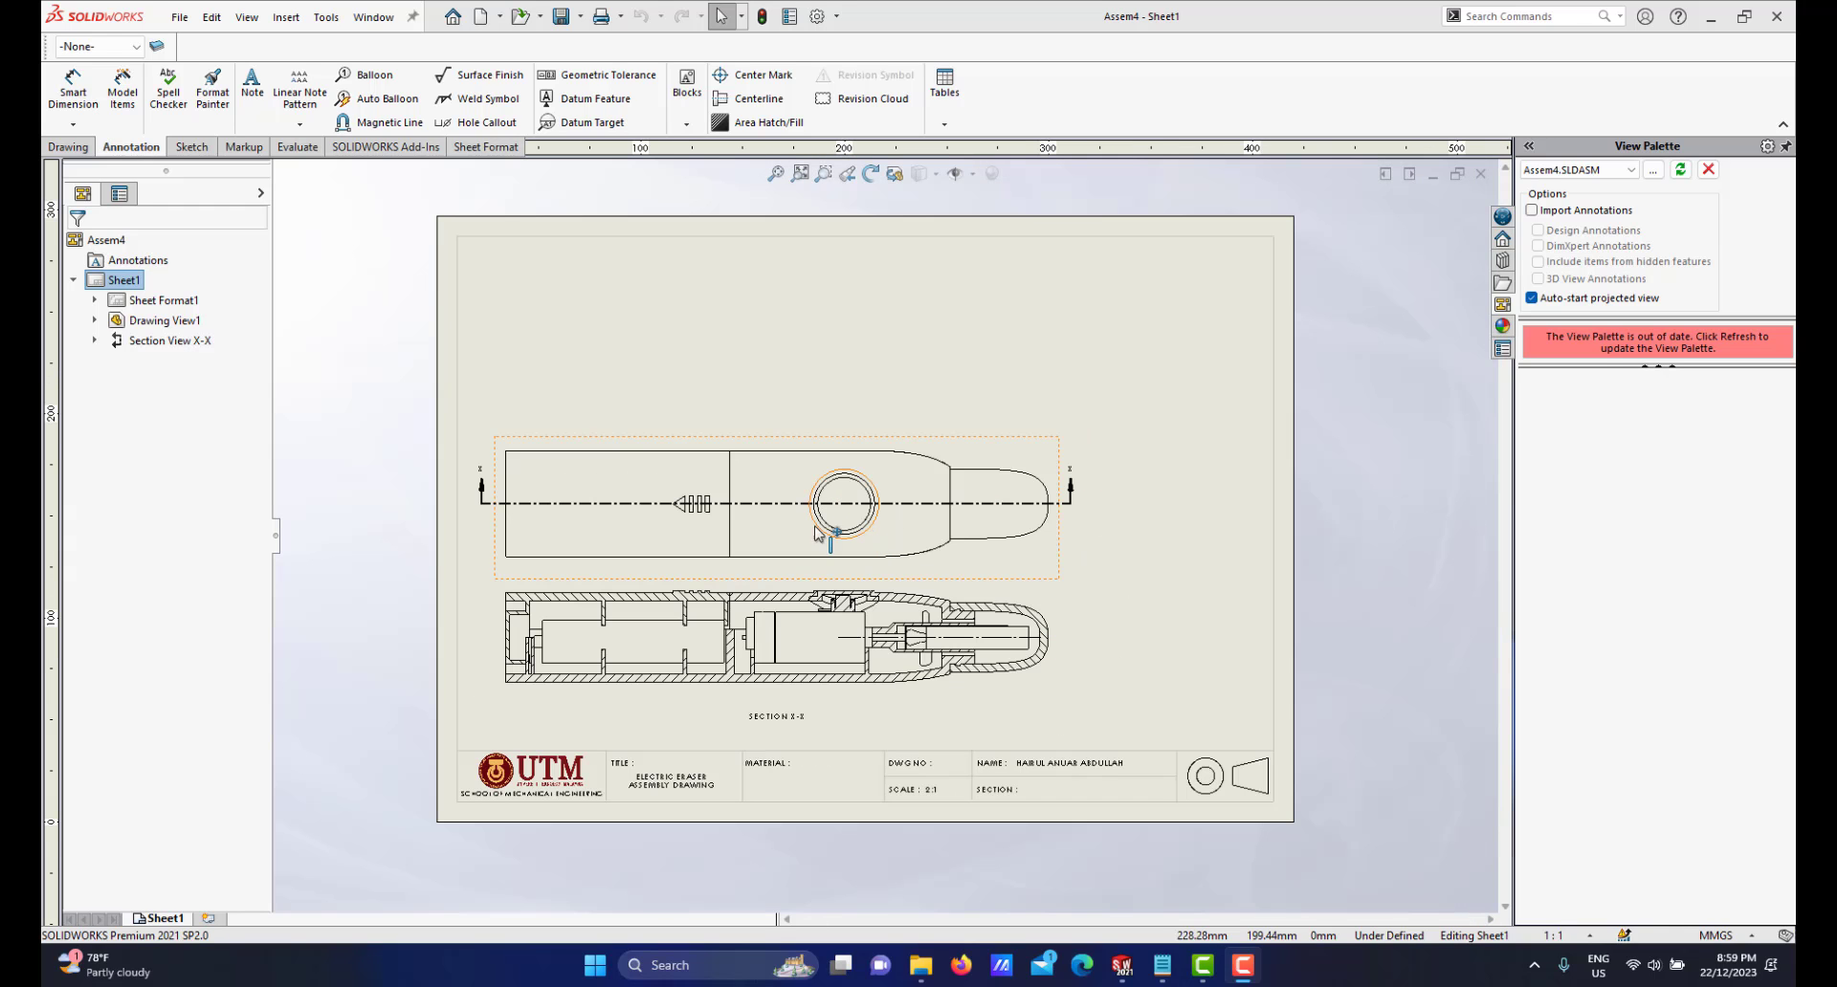
scroll(600, 421, "down", 1)
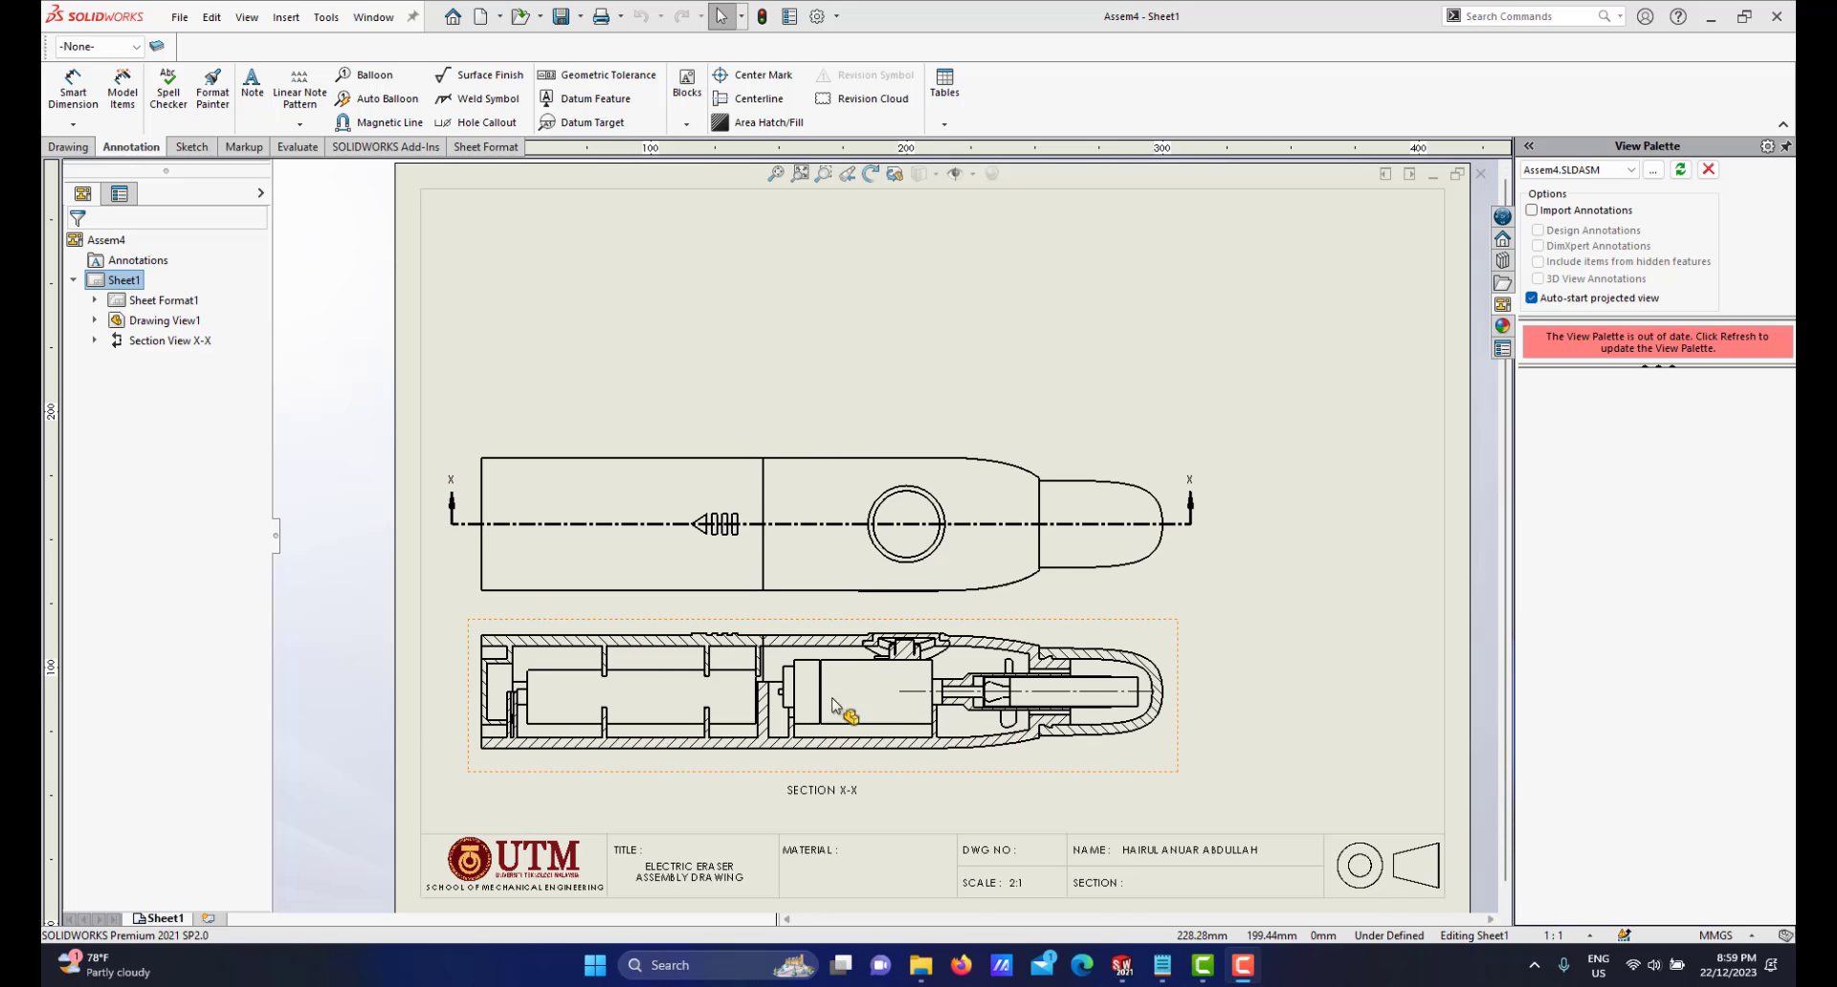
scroll(881, 677, "down", 1)
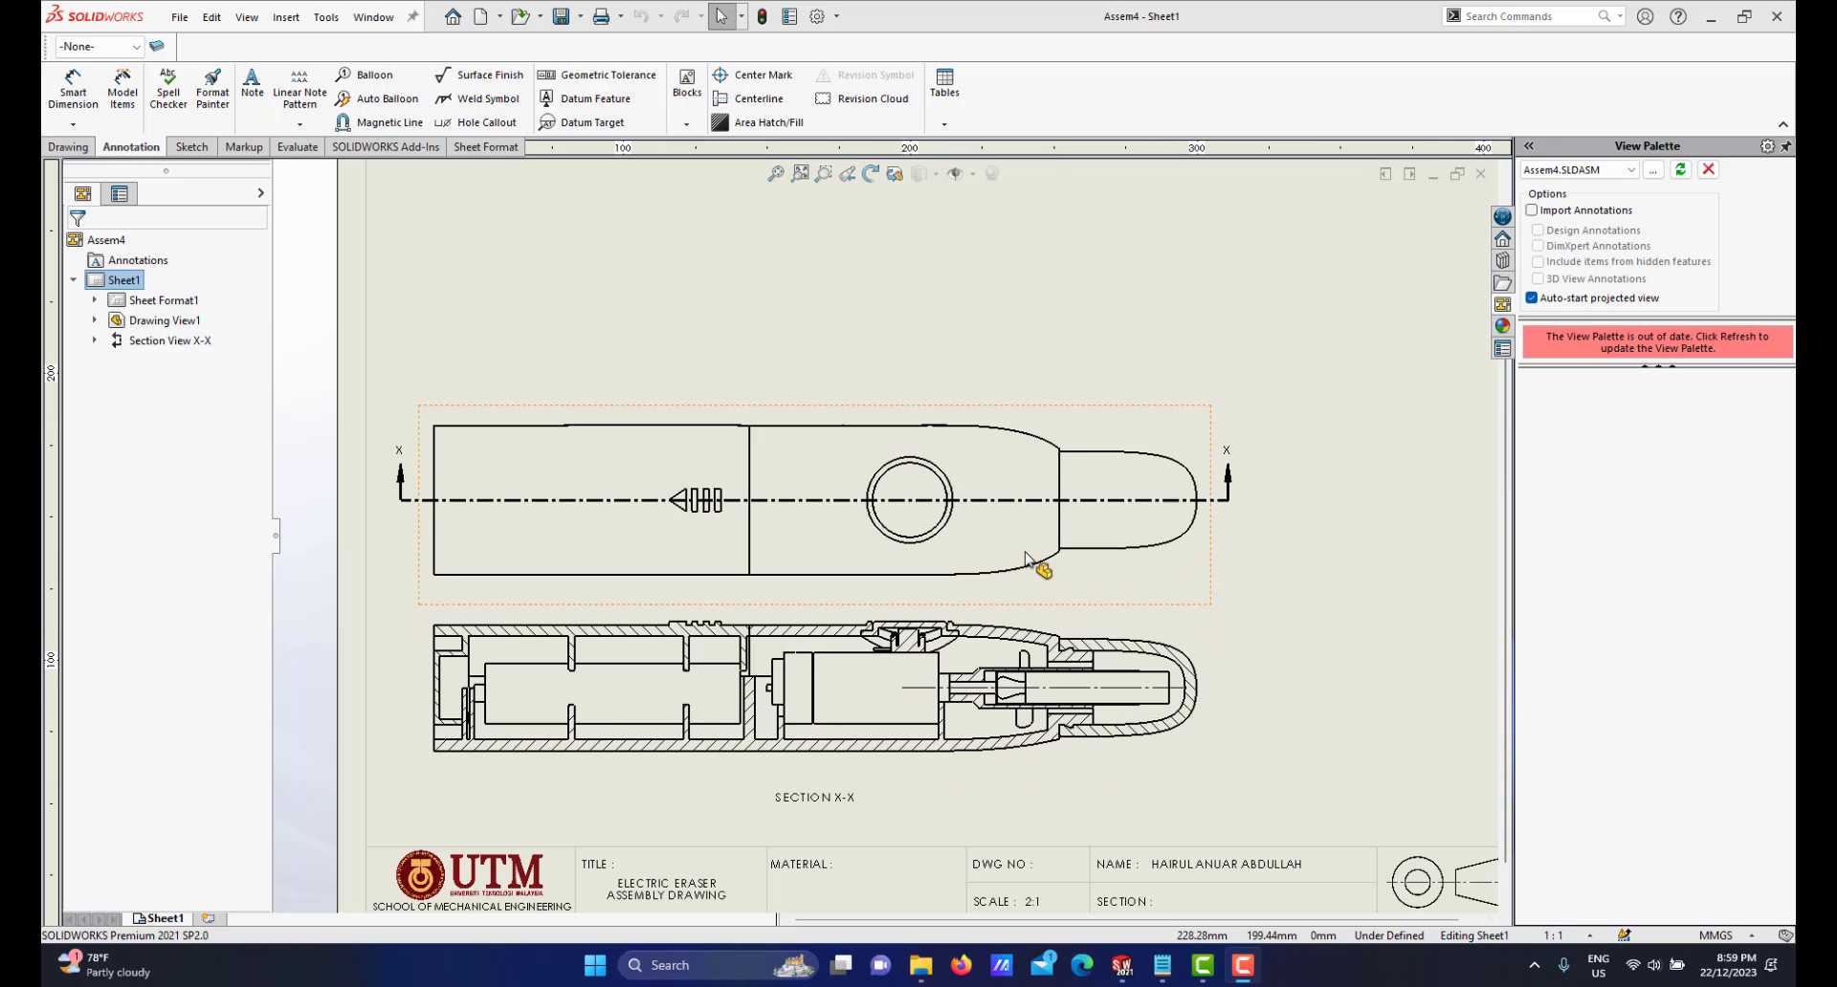
scroll(1038, 565, "up", 2)
scroll(1025, 437, "down", 1)
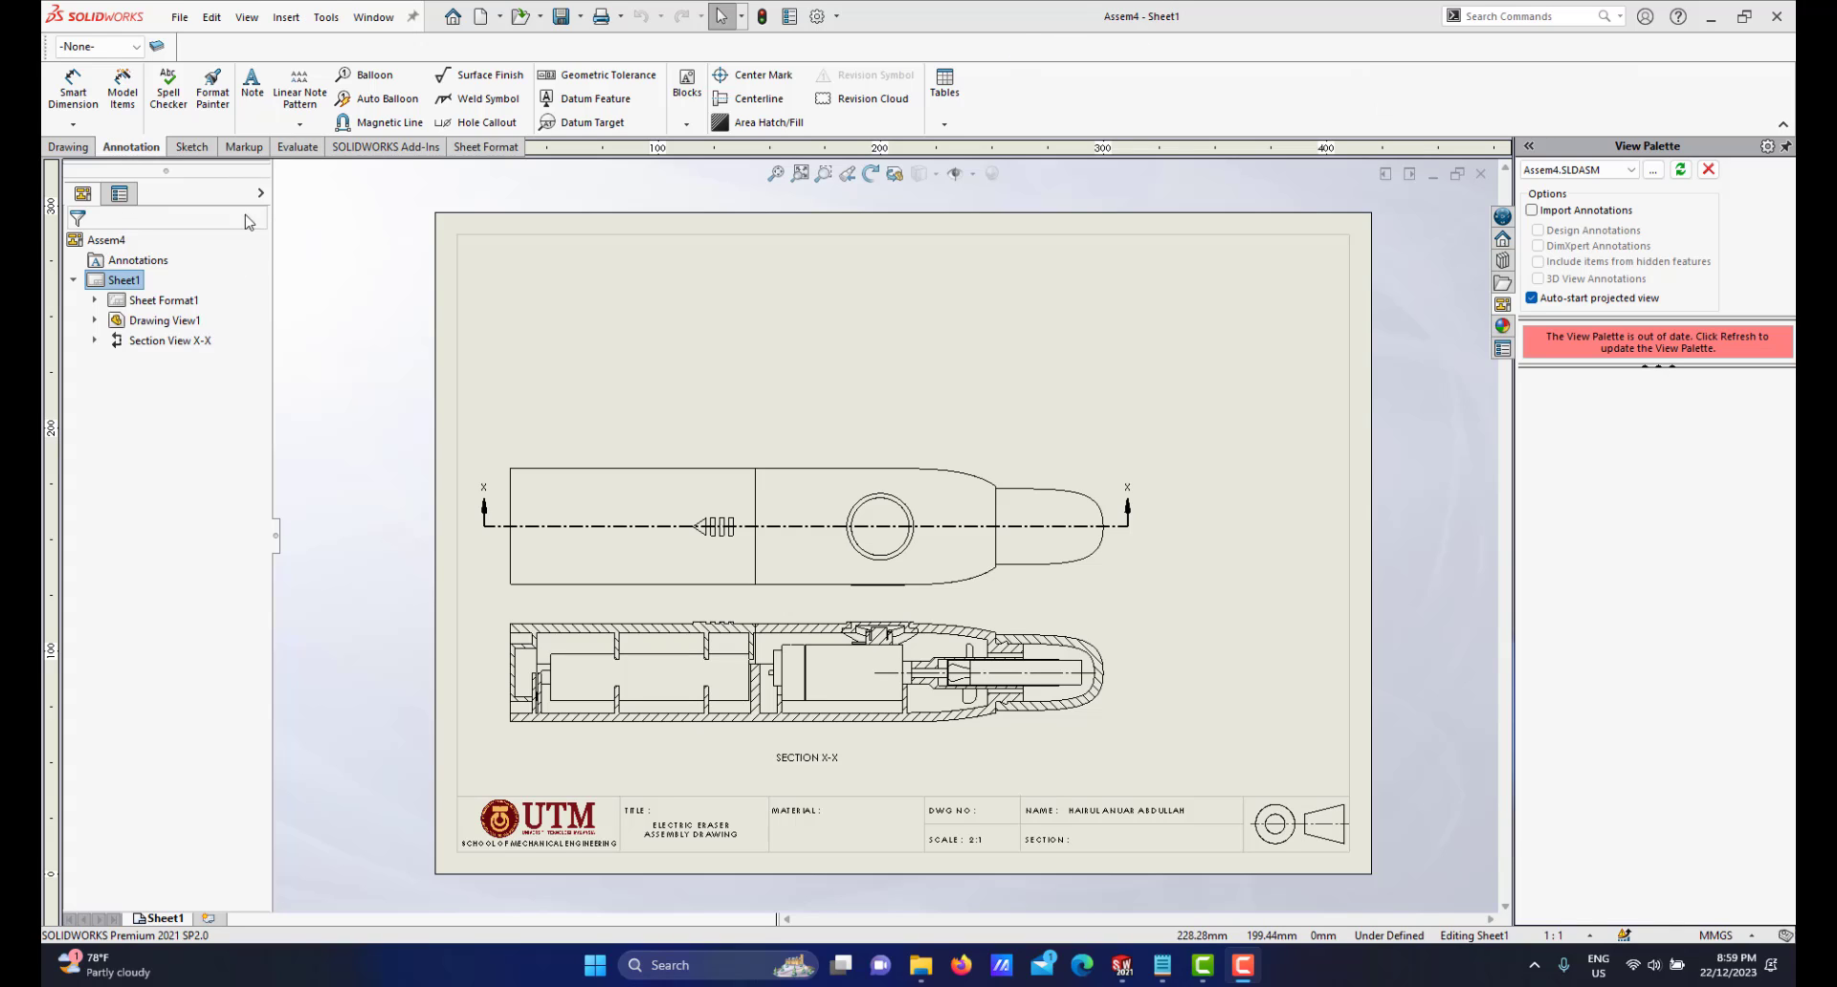
Insert an indented bill of materials without numbering from section view X-X, using the bom-standard template, in the sheet's upper-right corner
left_click(947, 125)
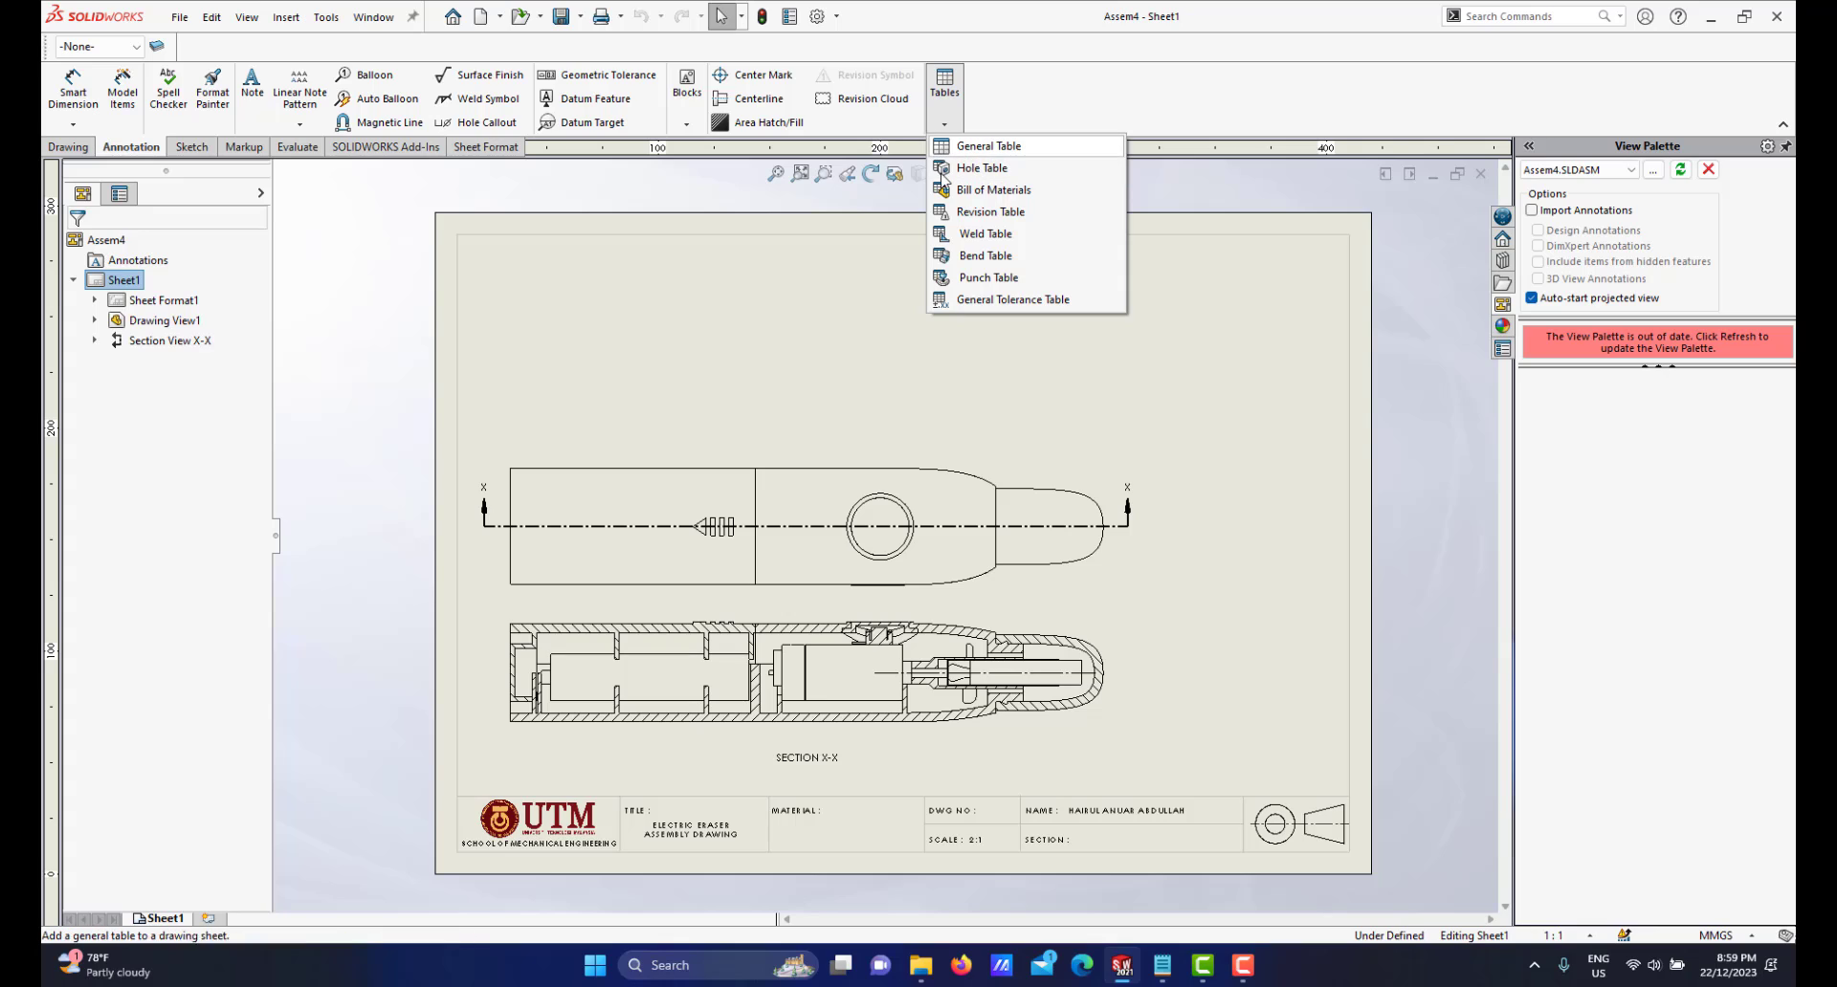
left_click(992, 194)
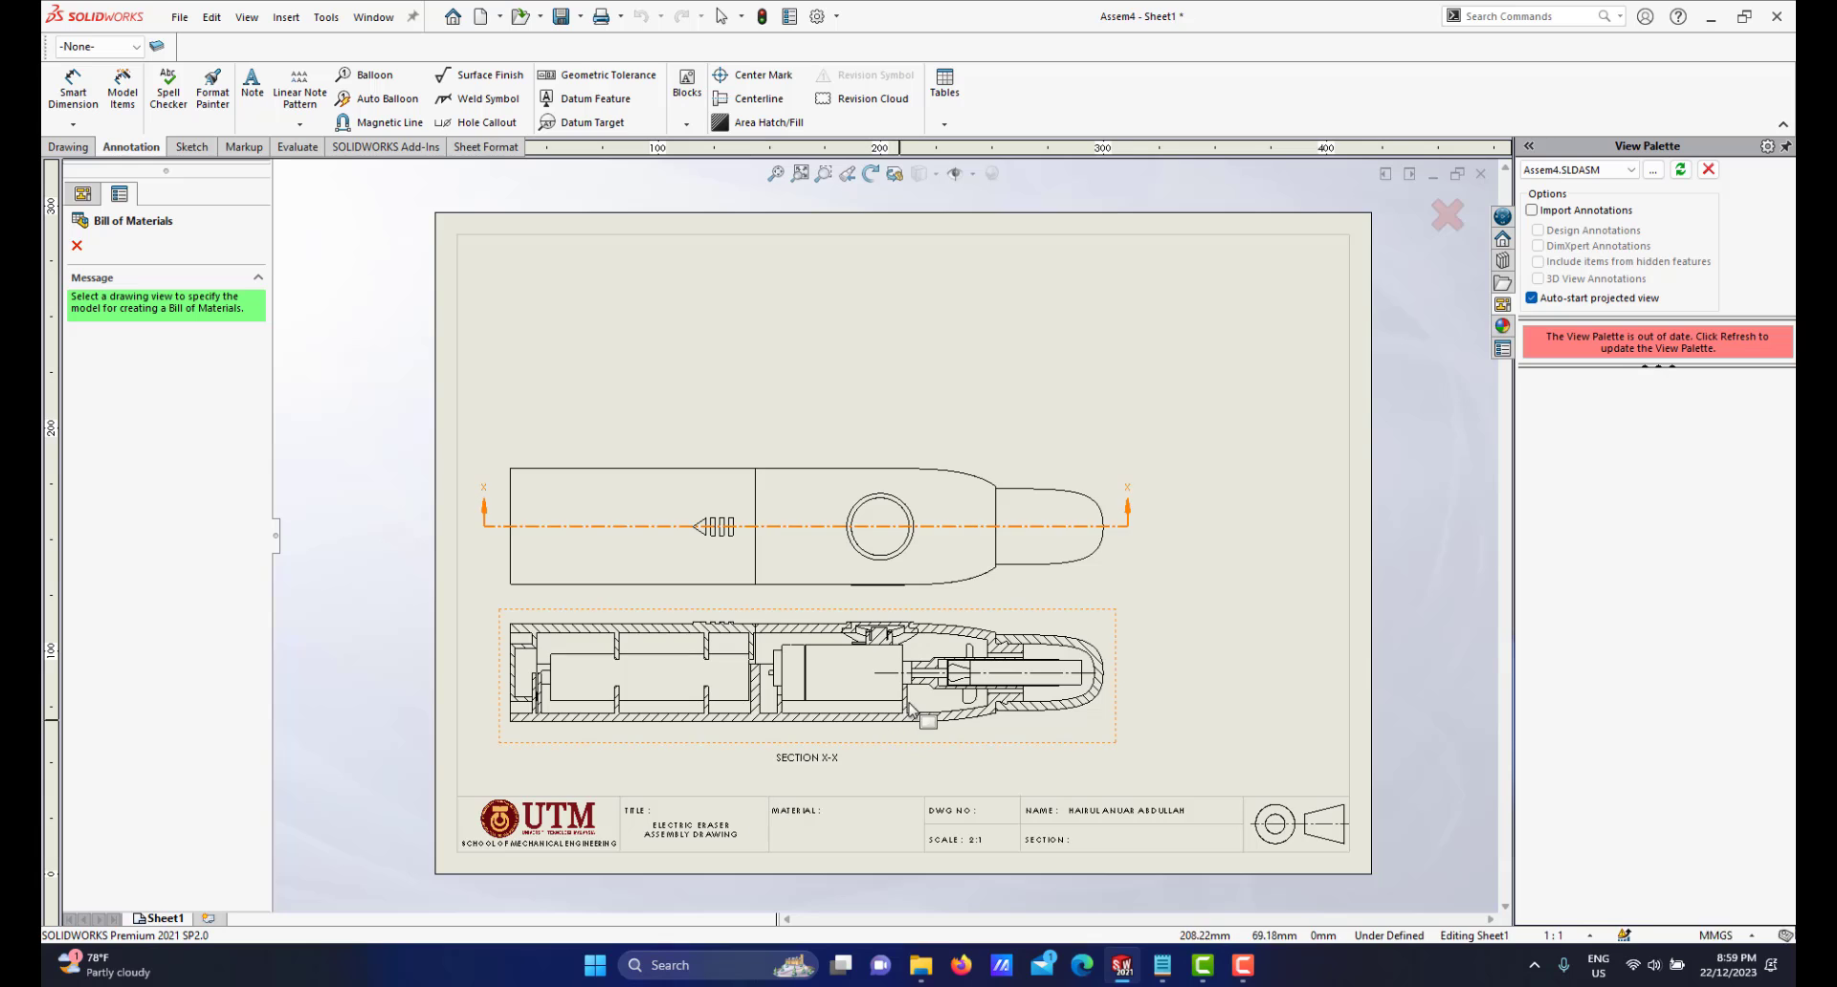
scroll(928, 751, "down", 2)
scroll(885, 536, "up", 2)
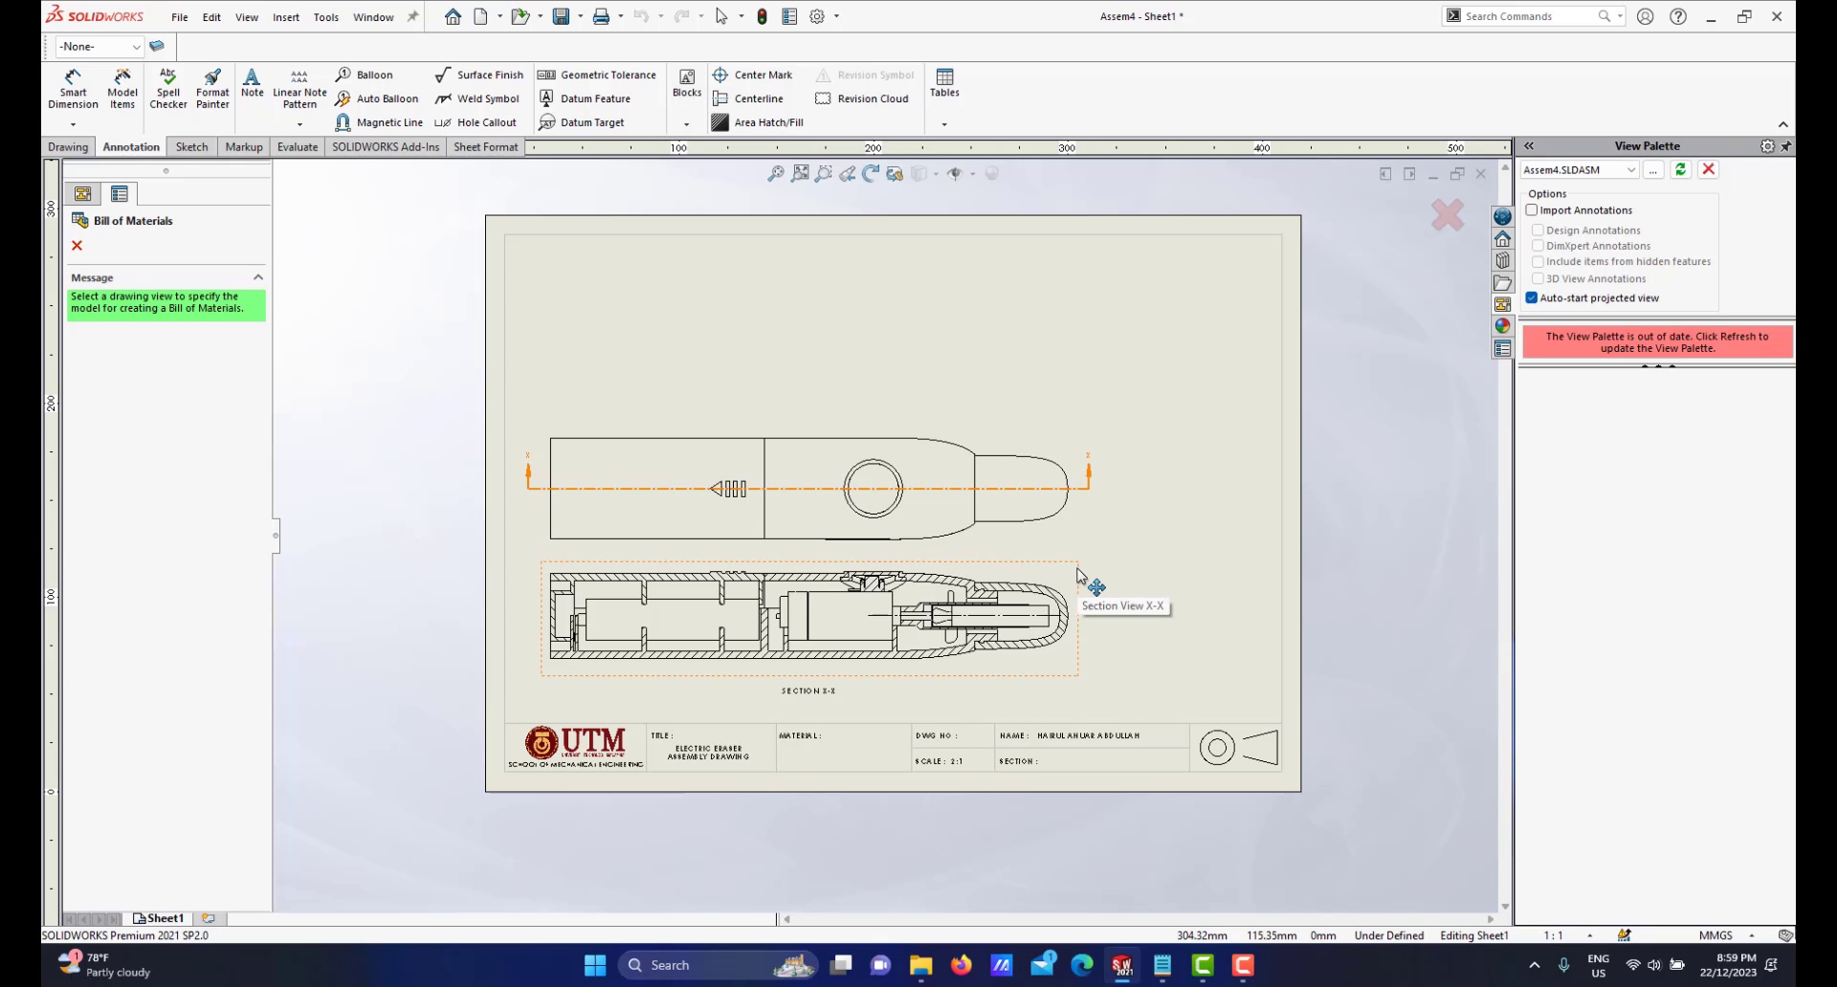
left_click(1078, 574)
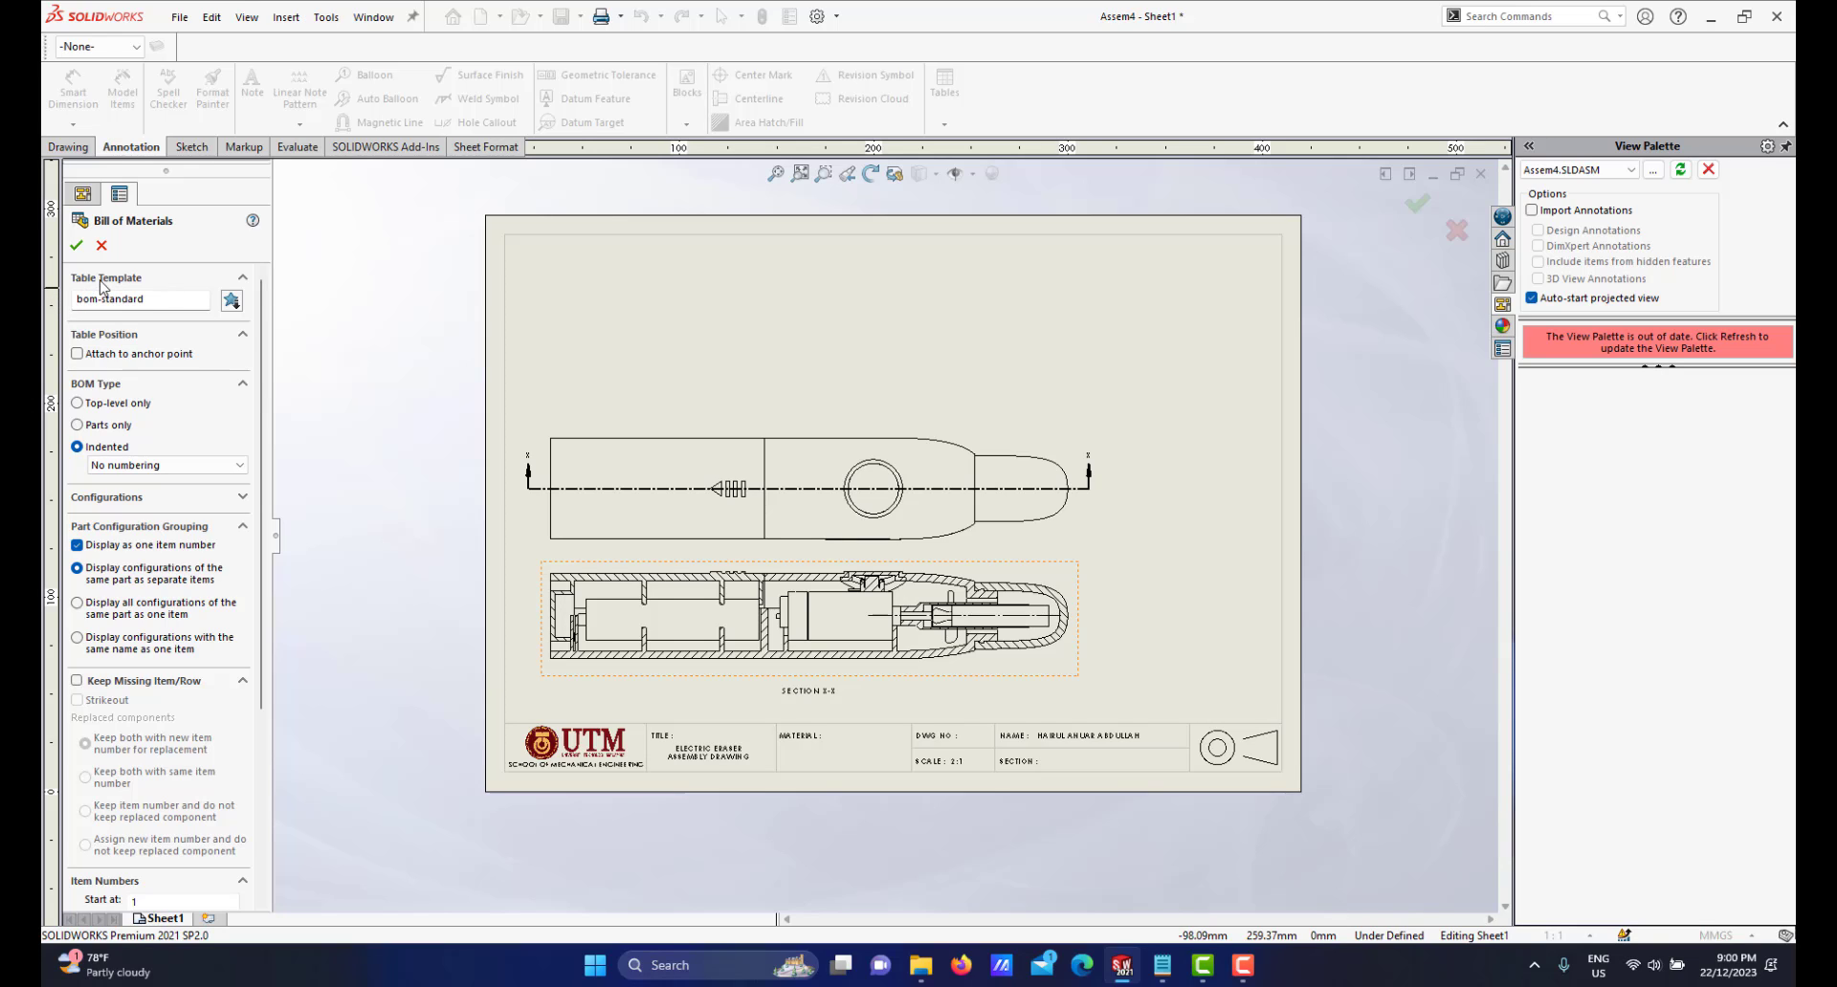
left_click(77, 246)
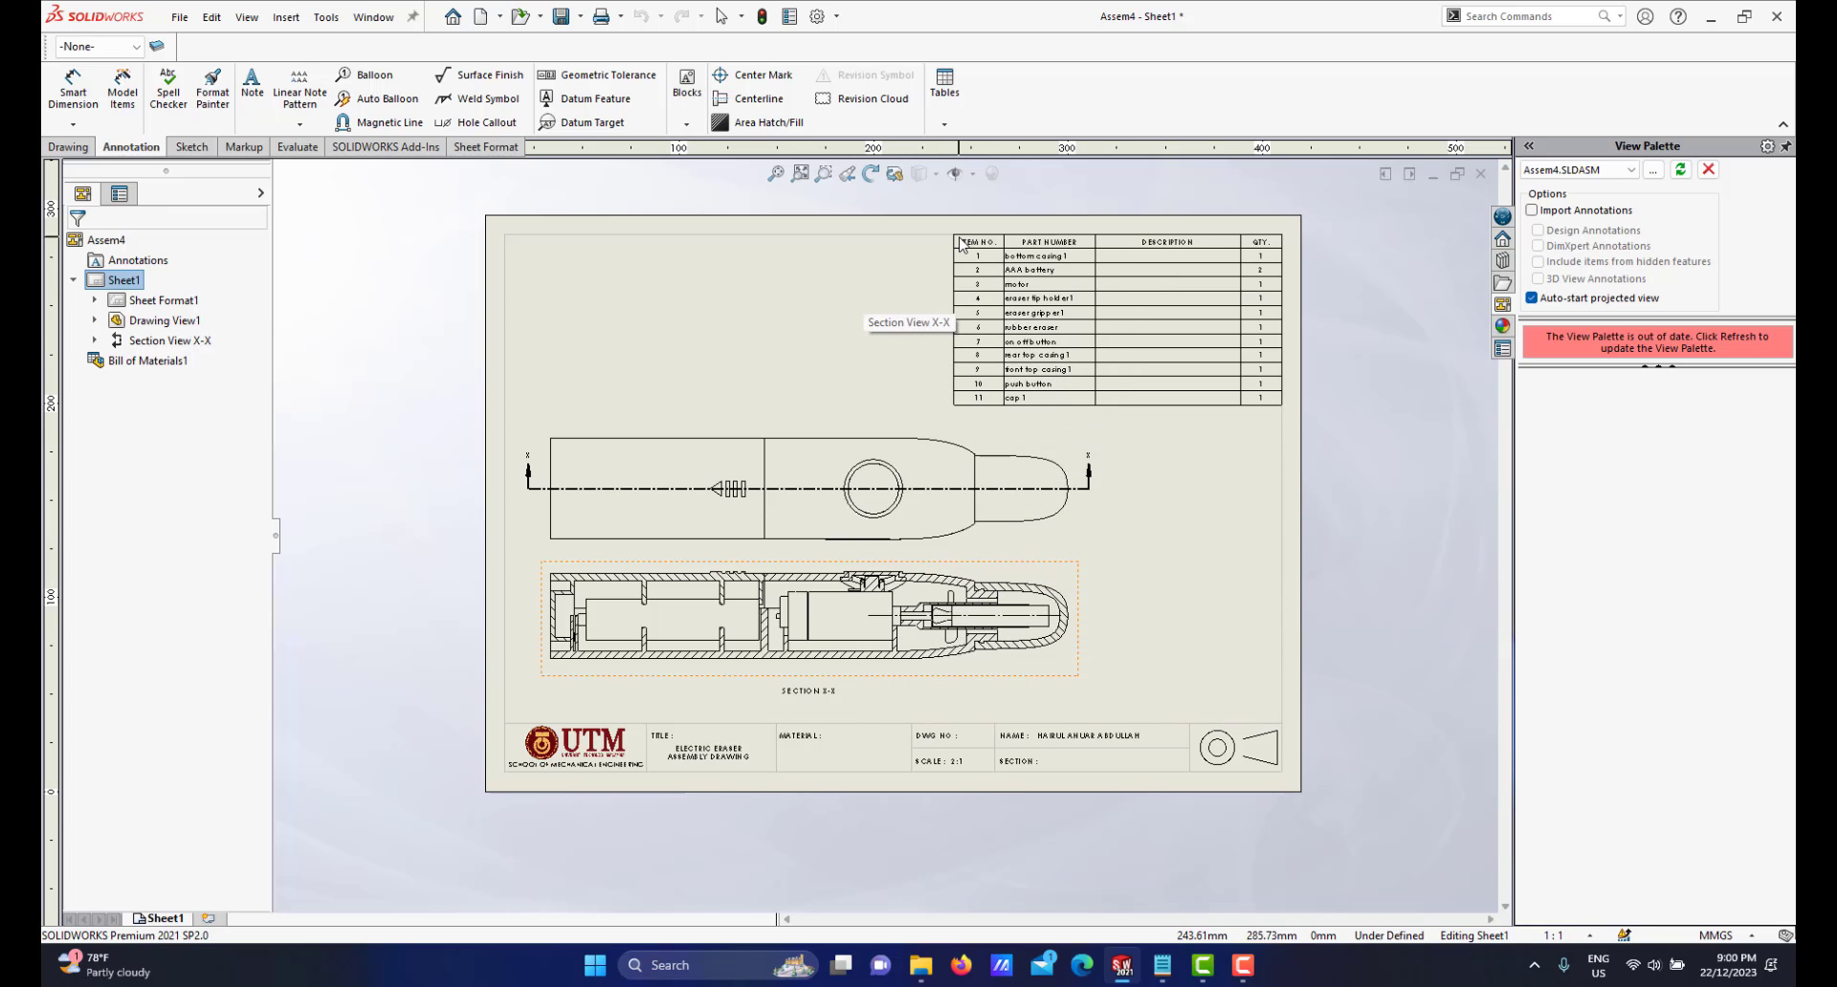
left_click(957, 246)
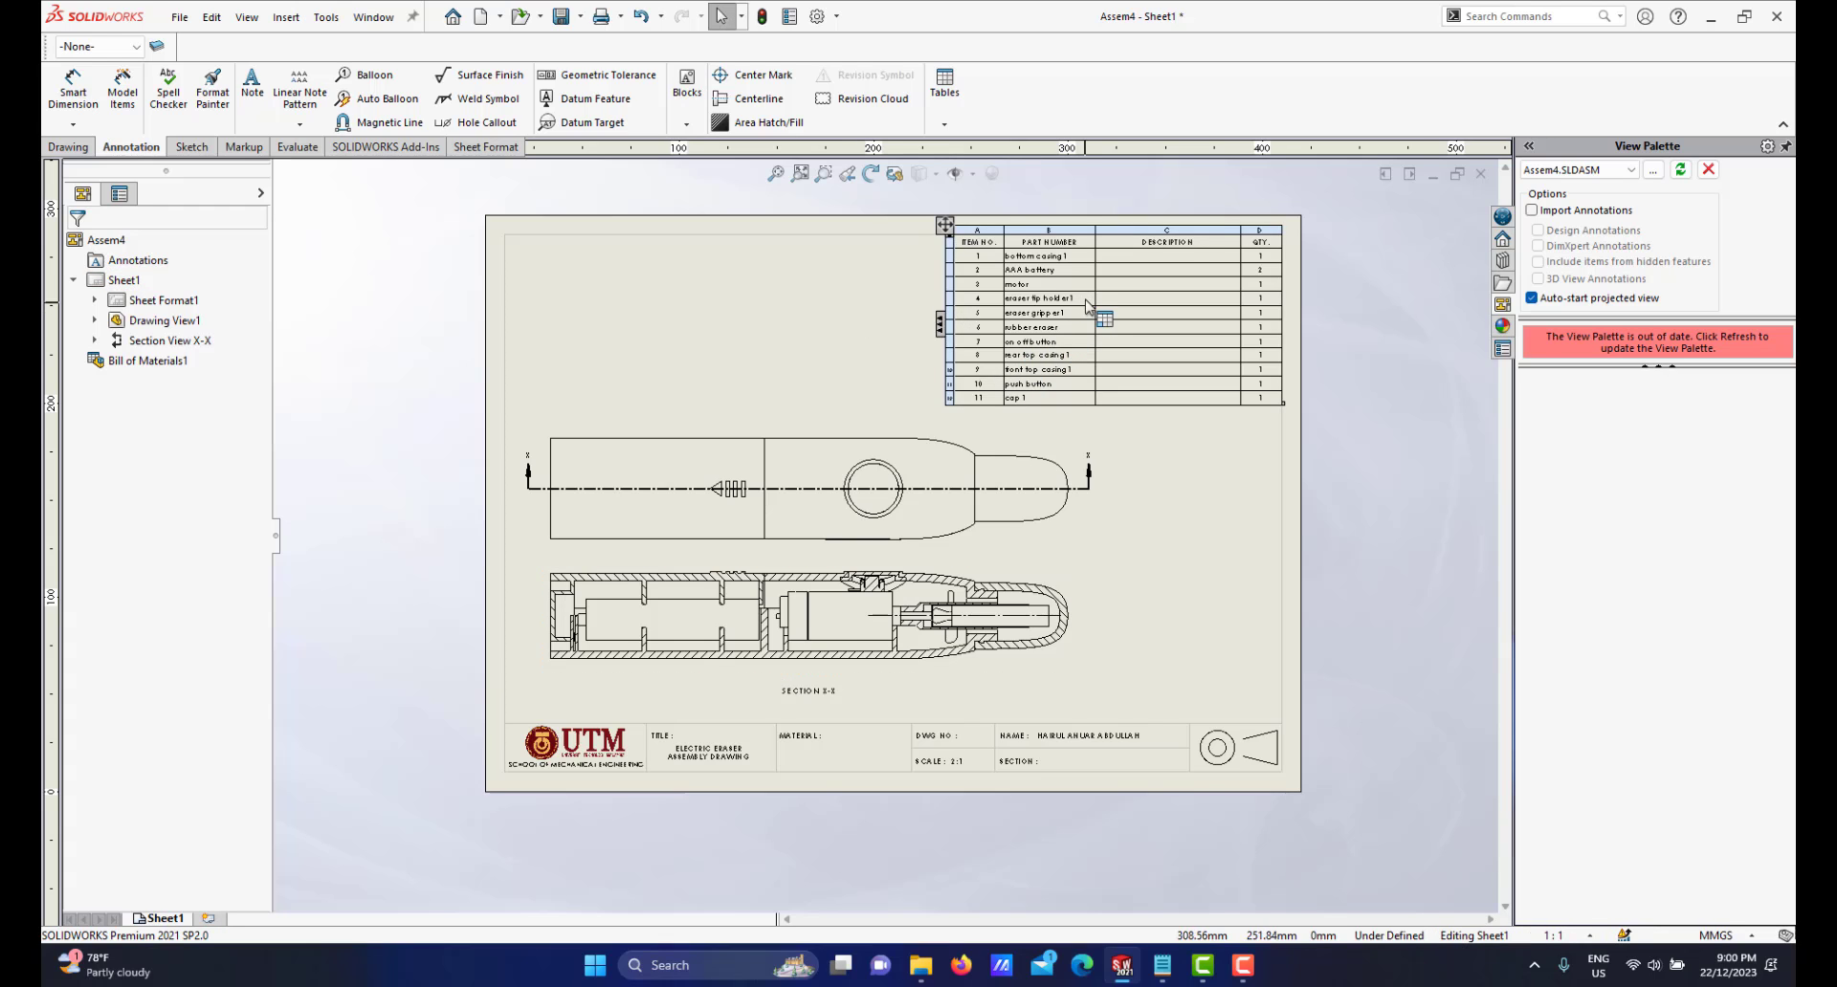
Examine the item numbers, part names and quantities in the bill of materials table
scroll(1087, 306, "down", 4)
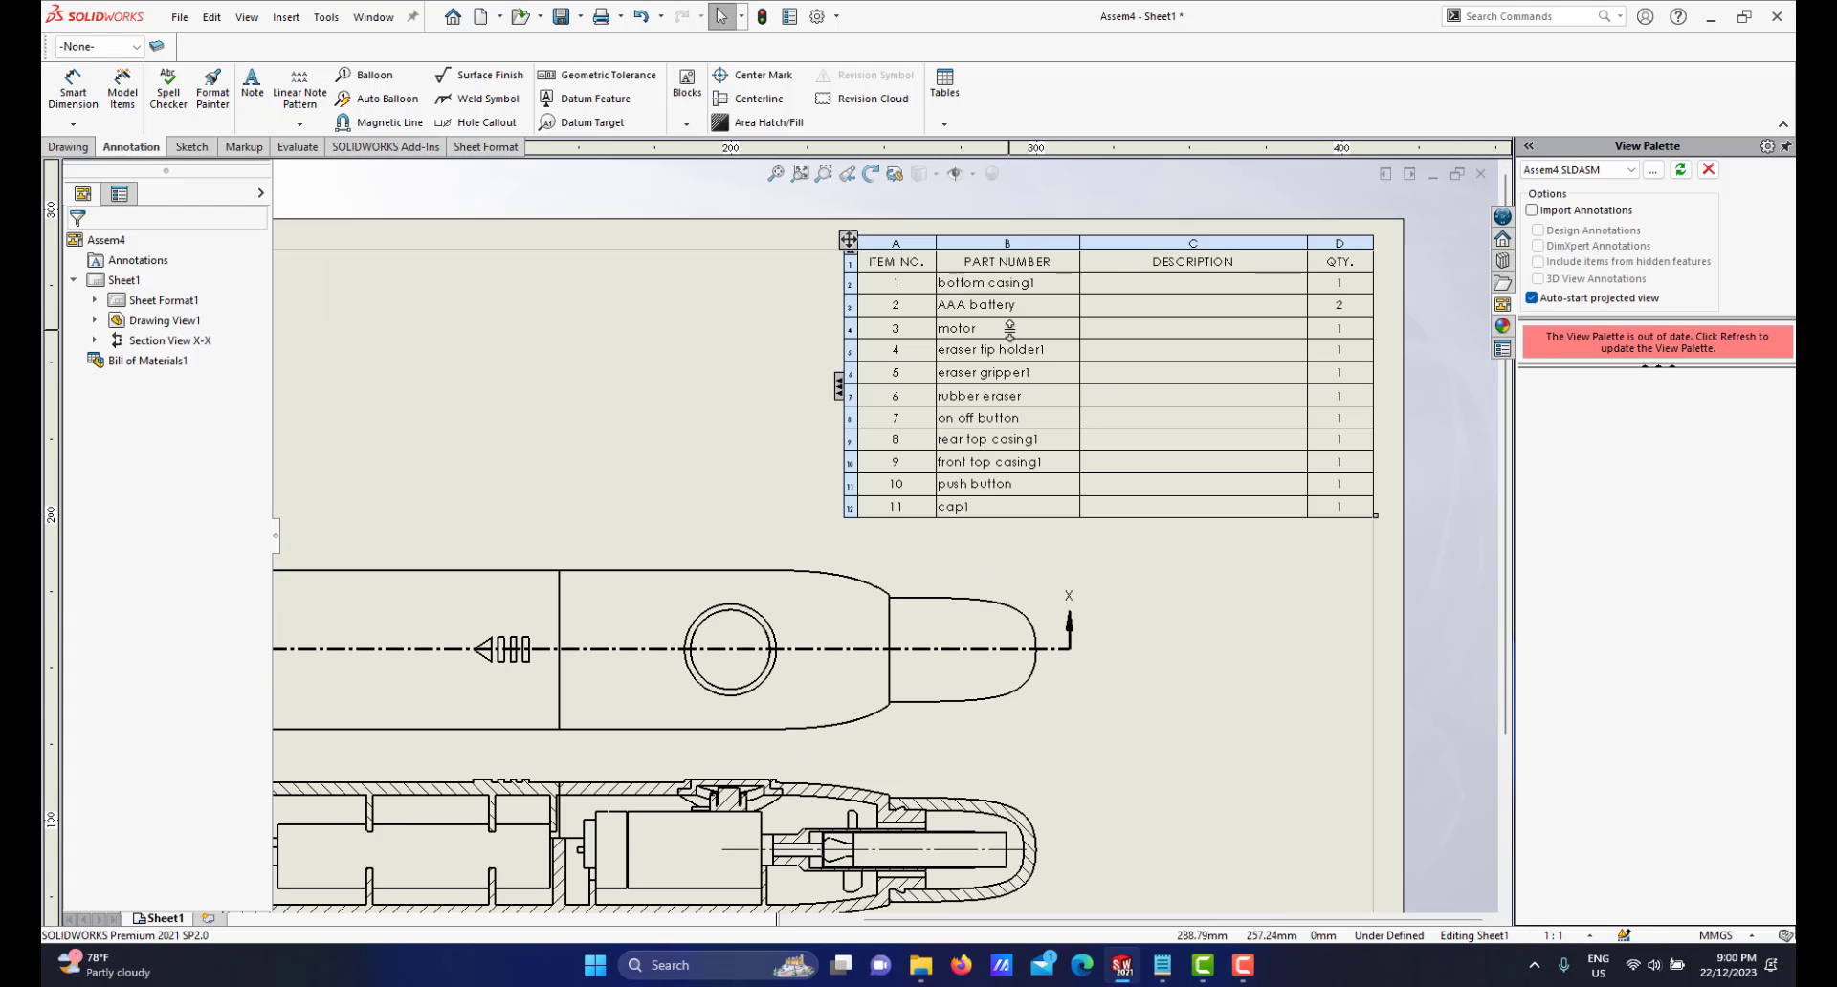
scroll(993, 335, "down", 2)
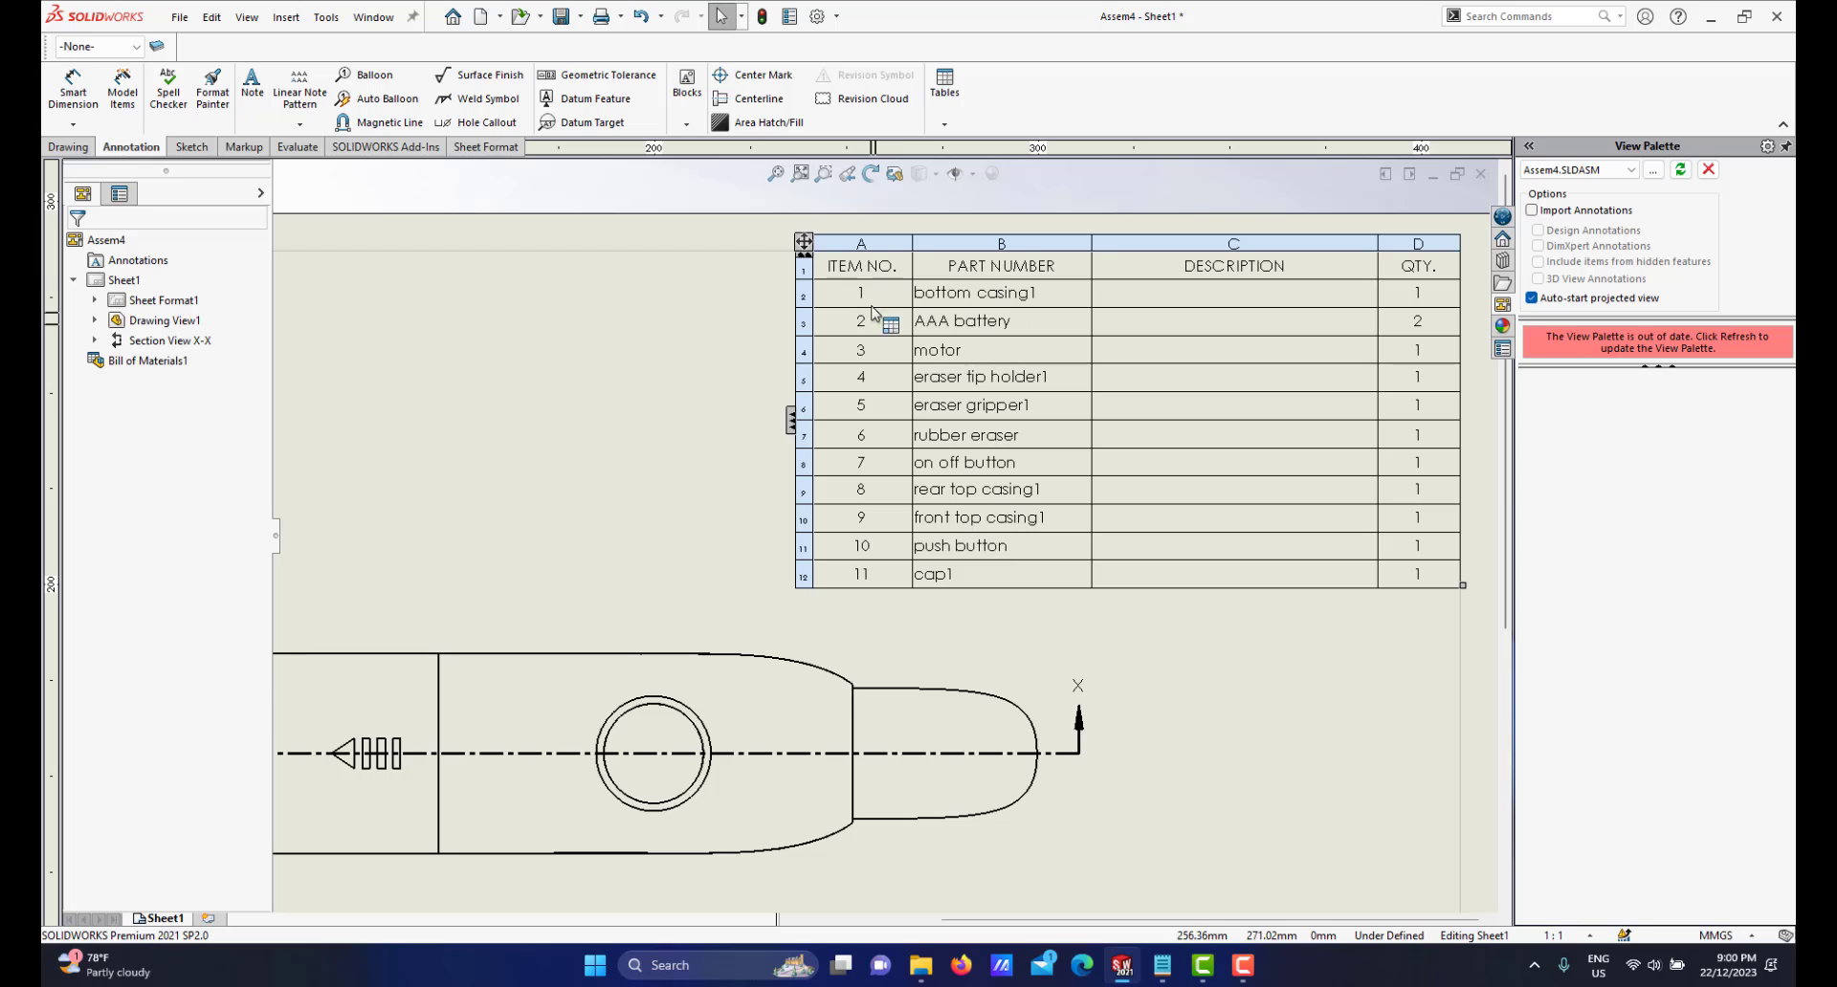
scroll(874, 409, "up", 2)
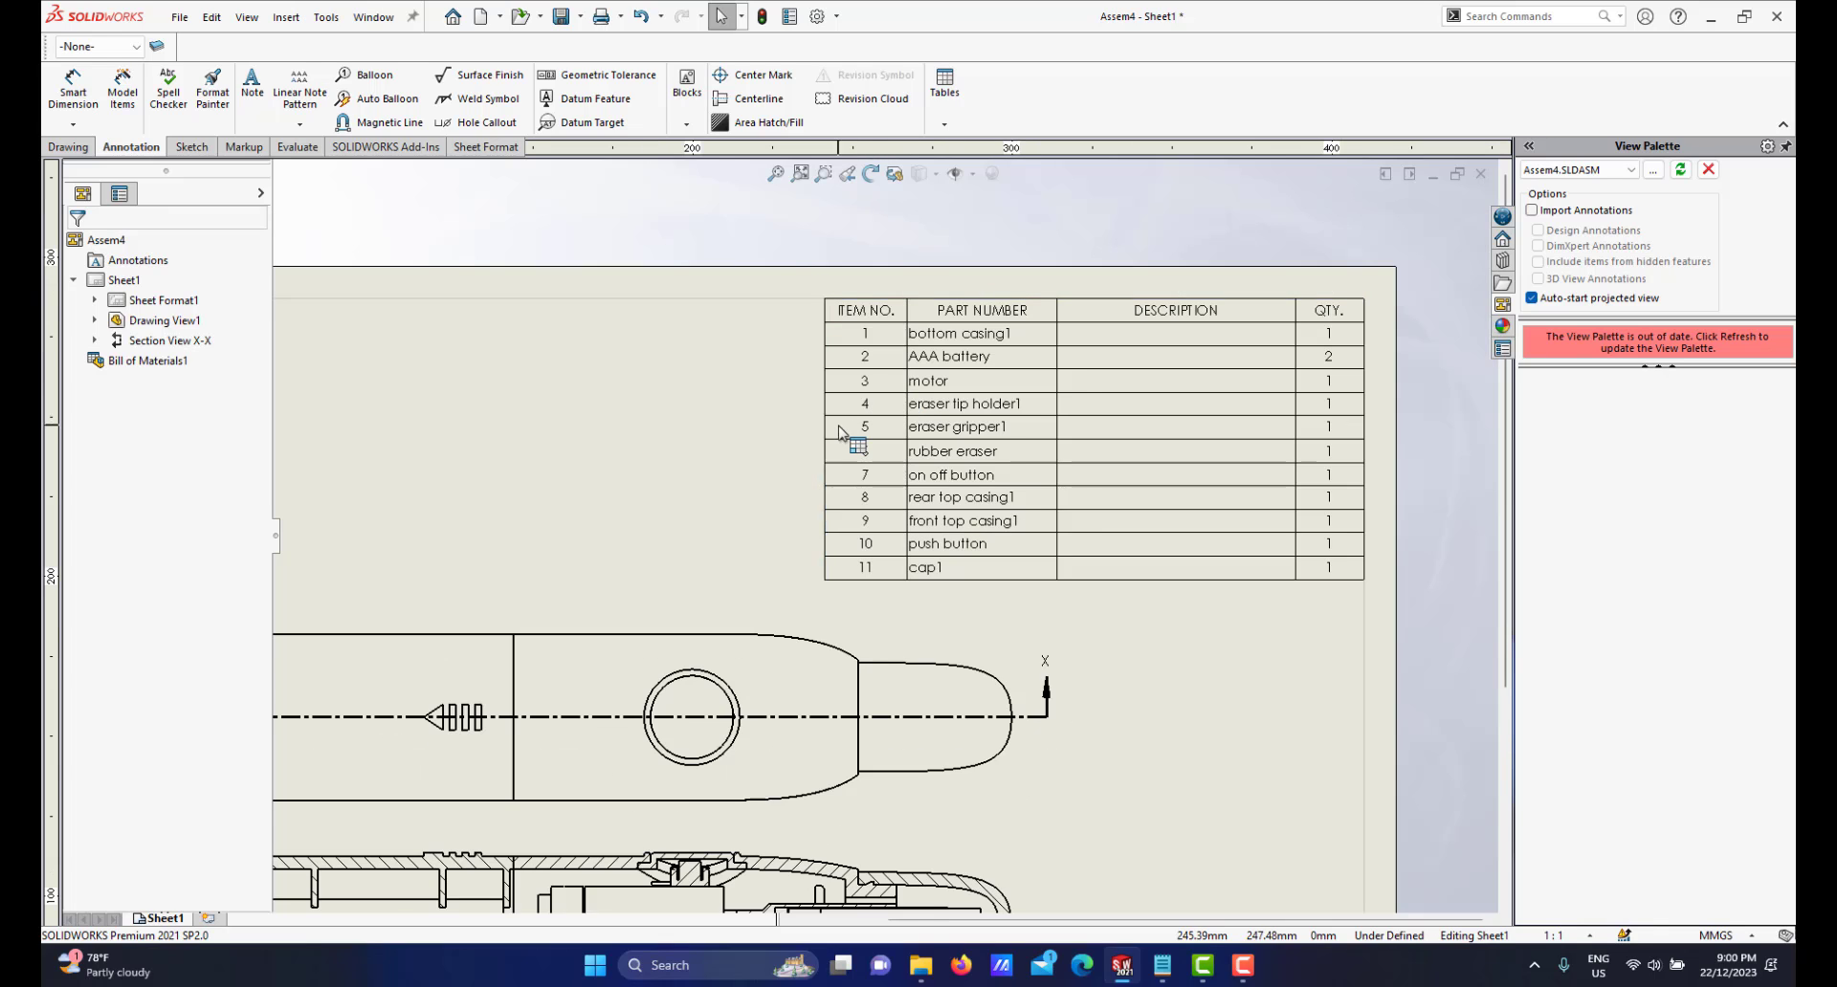
scroll(837, 535, "down", 1)
scroll(838, 536, "up", 2)
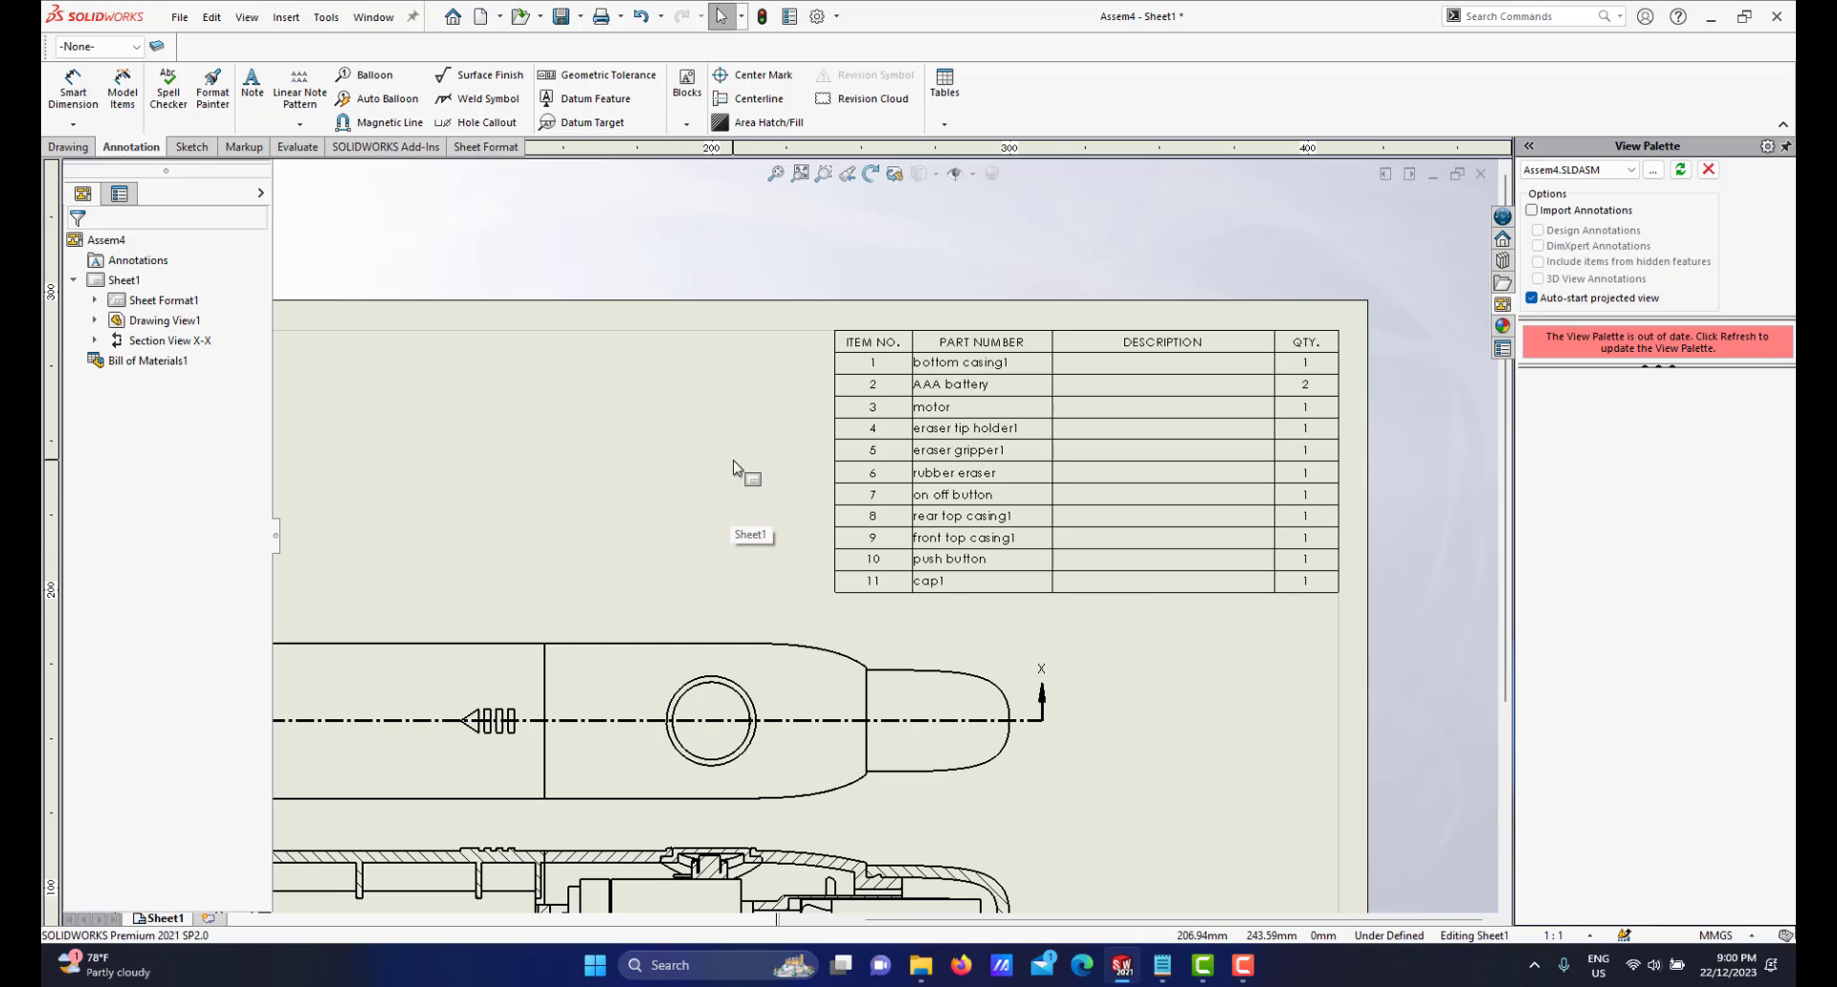
scroll(787, 440, "down", 1)
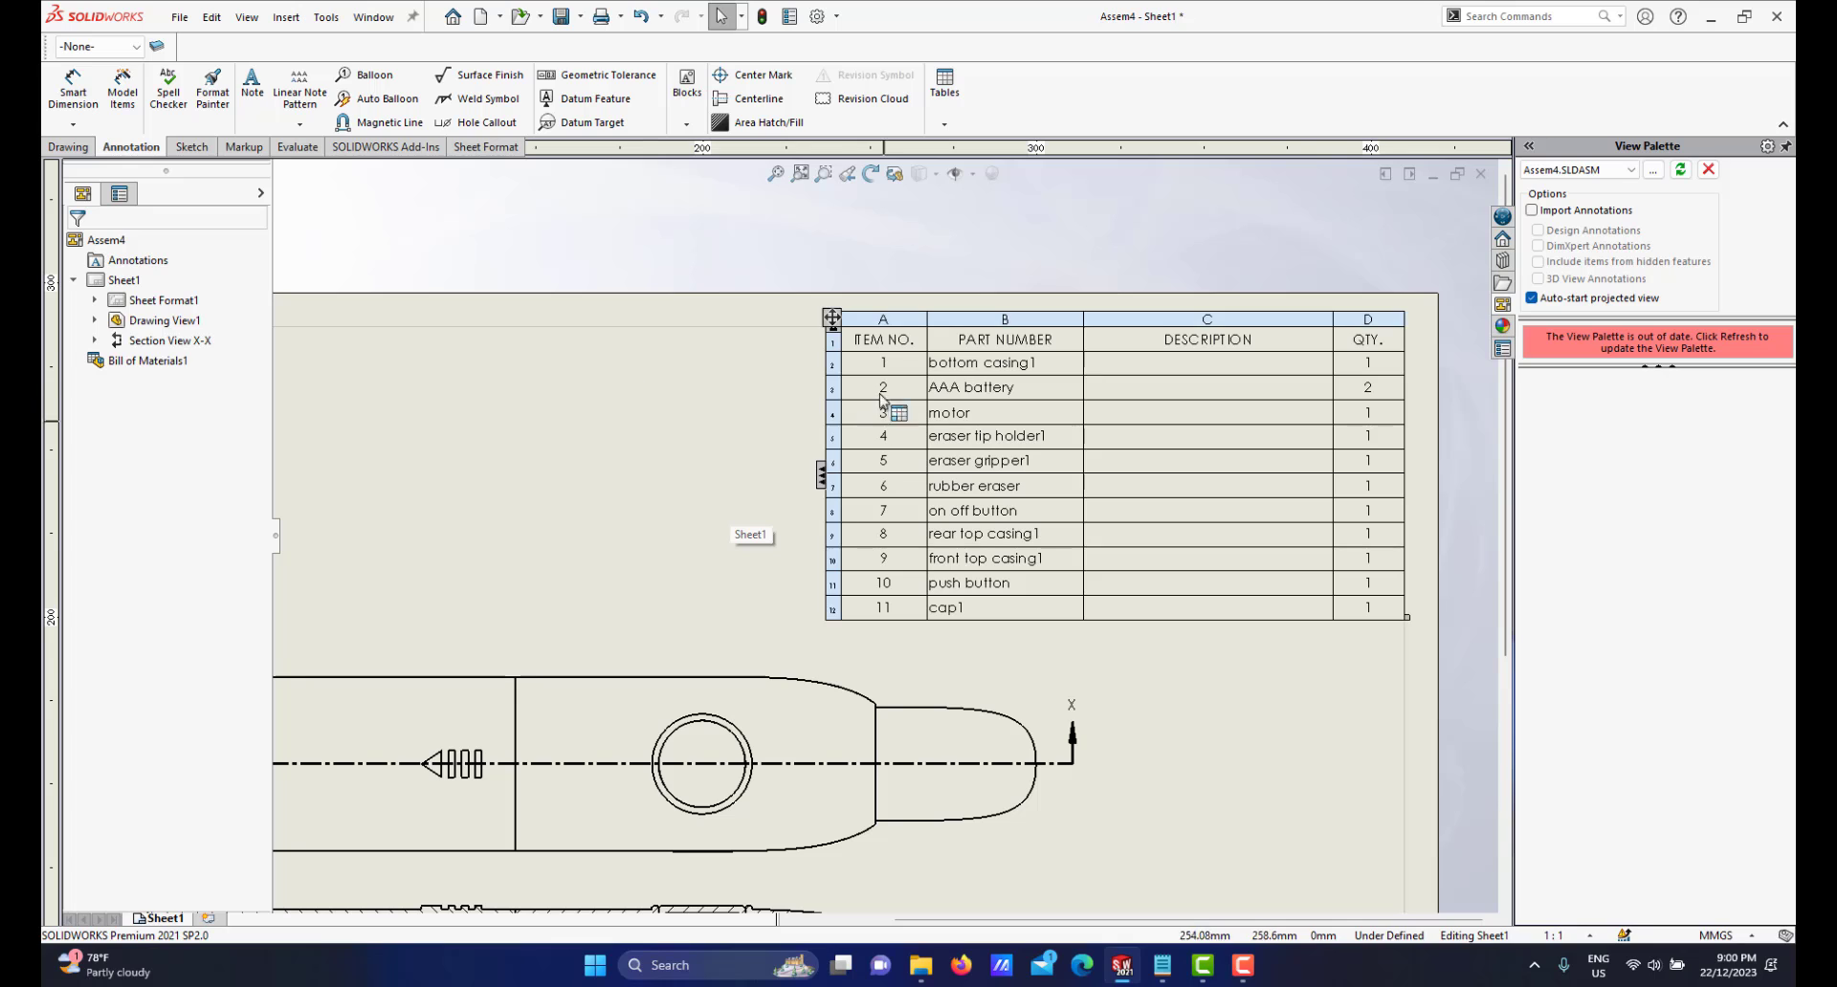
Review the bill of materials' part names and its placement on the sheet relative to the external and section views
scroll(889, 455, "up", 1)
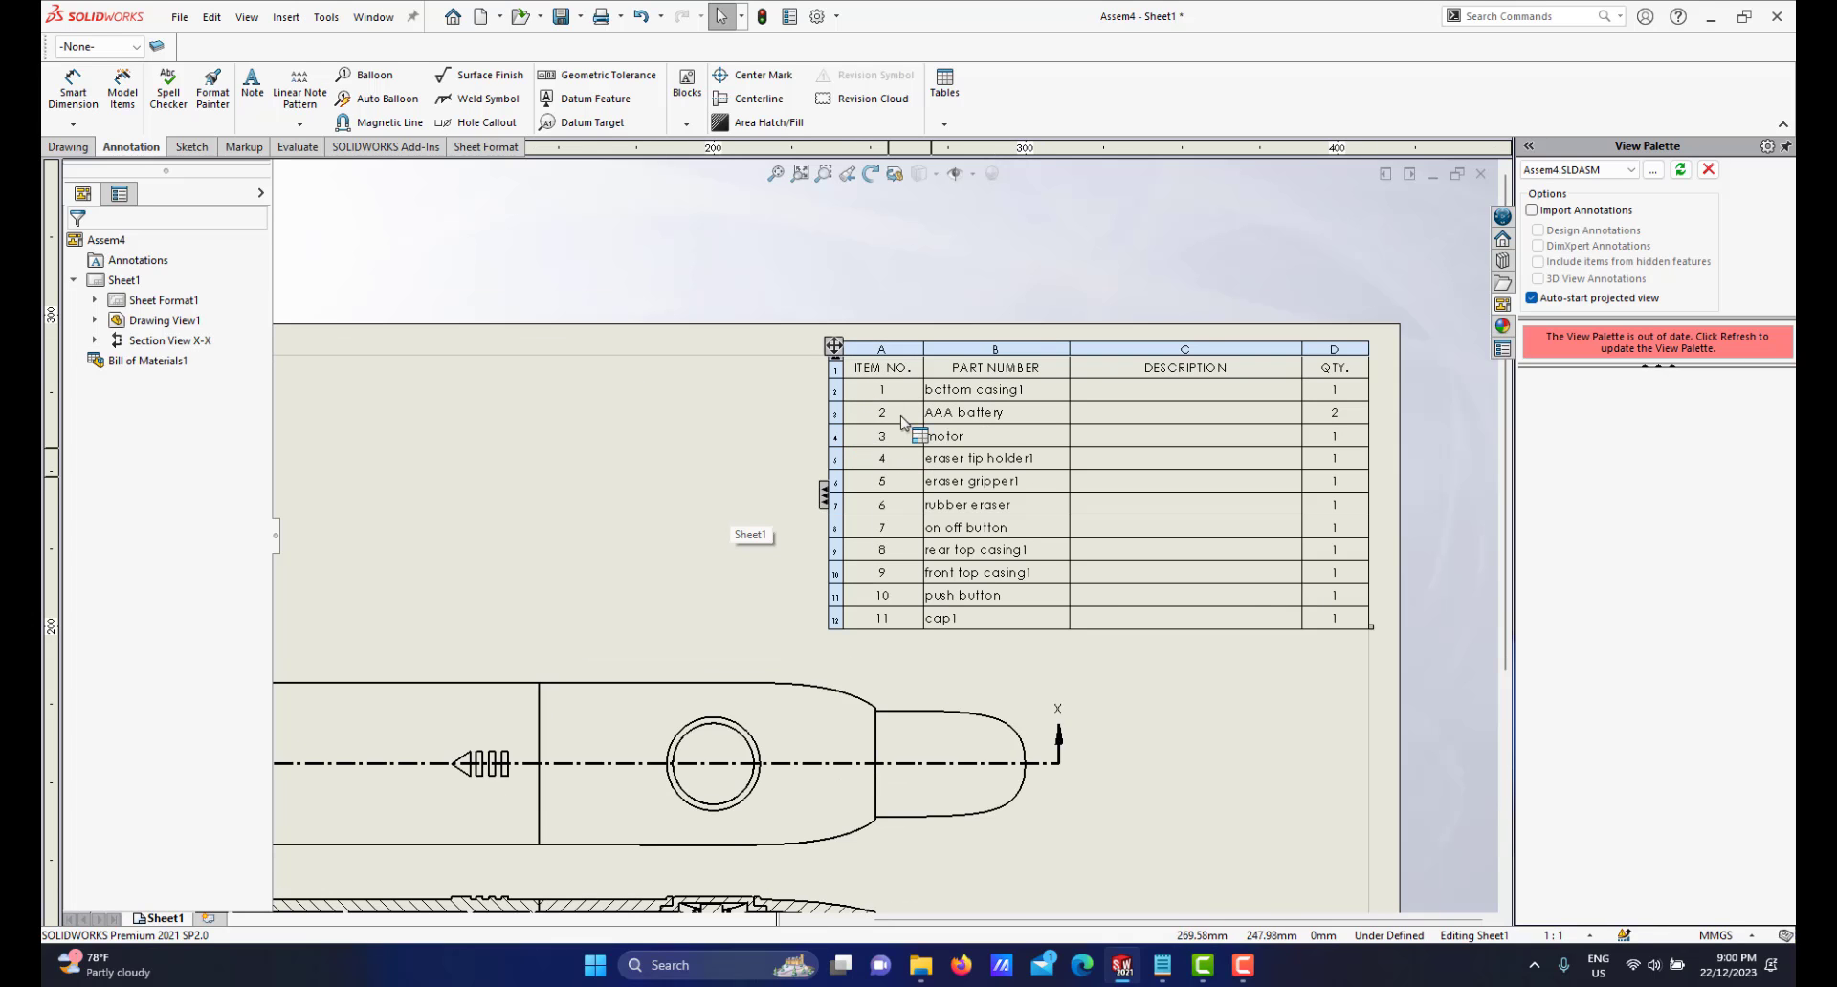
scroll(897, 406, "down", 2)
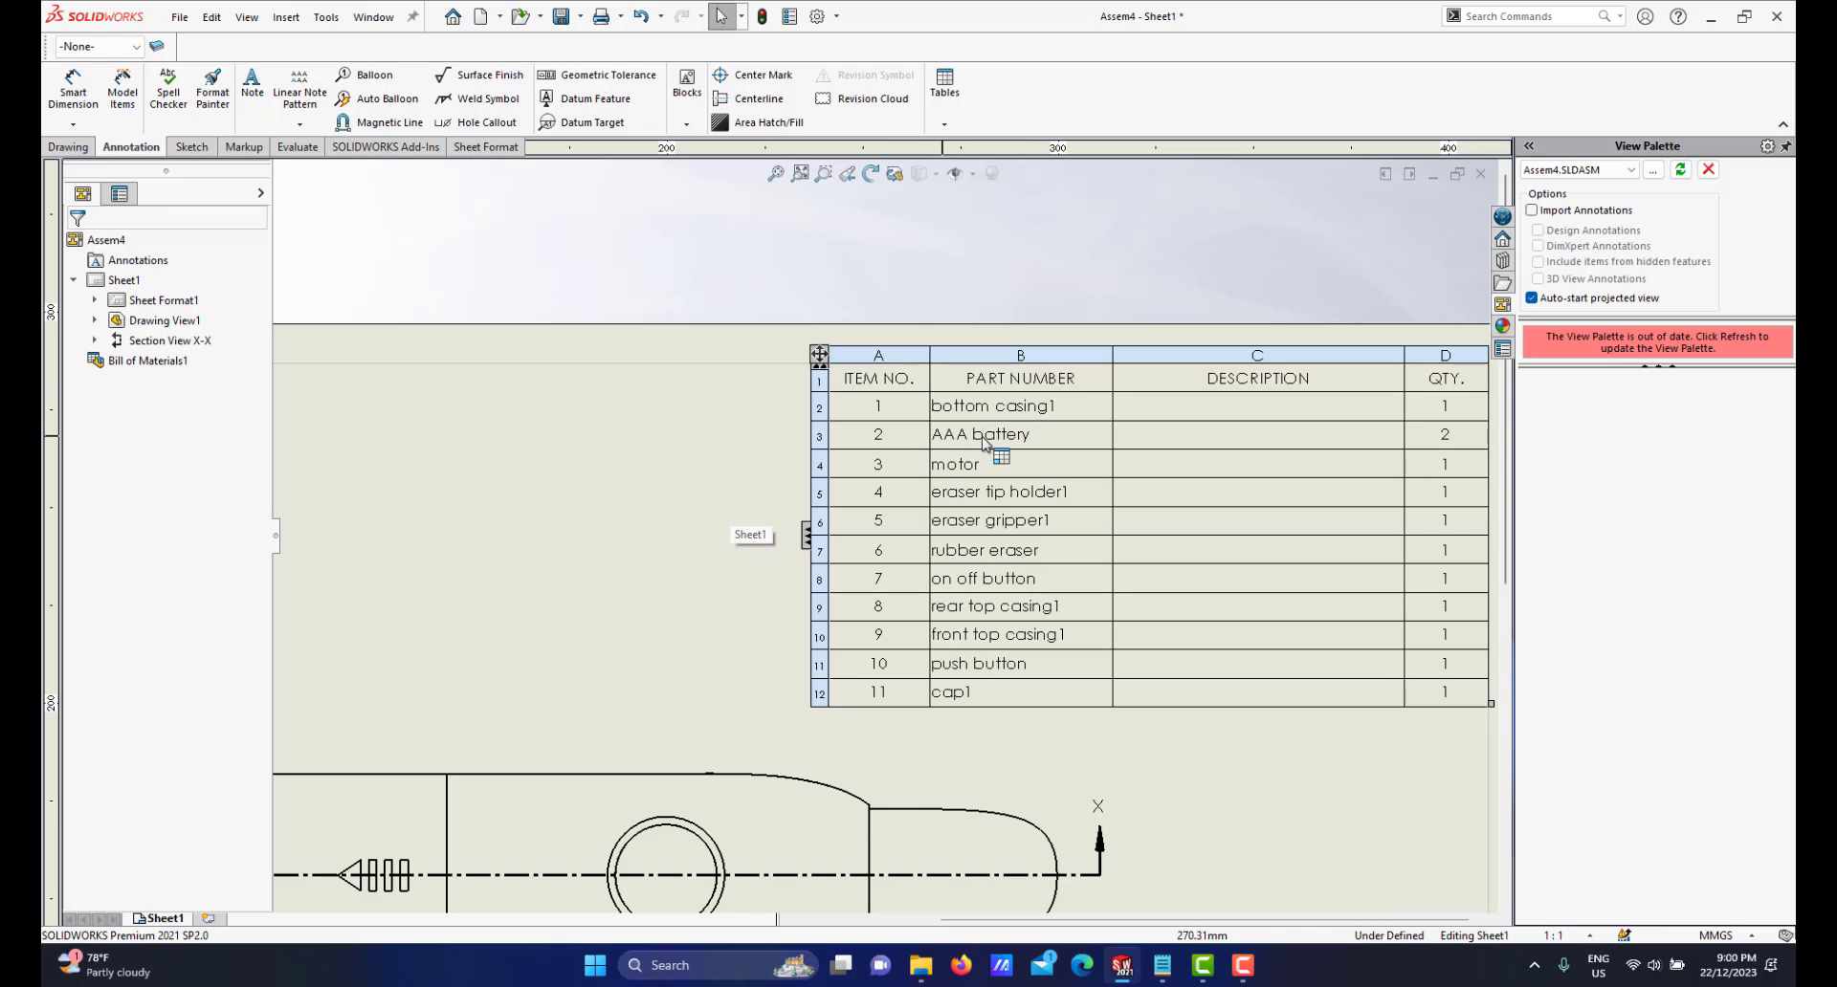
scroll(968, 512, "down", 3)
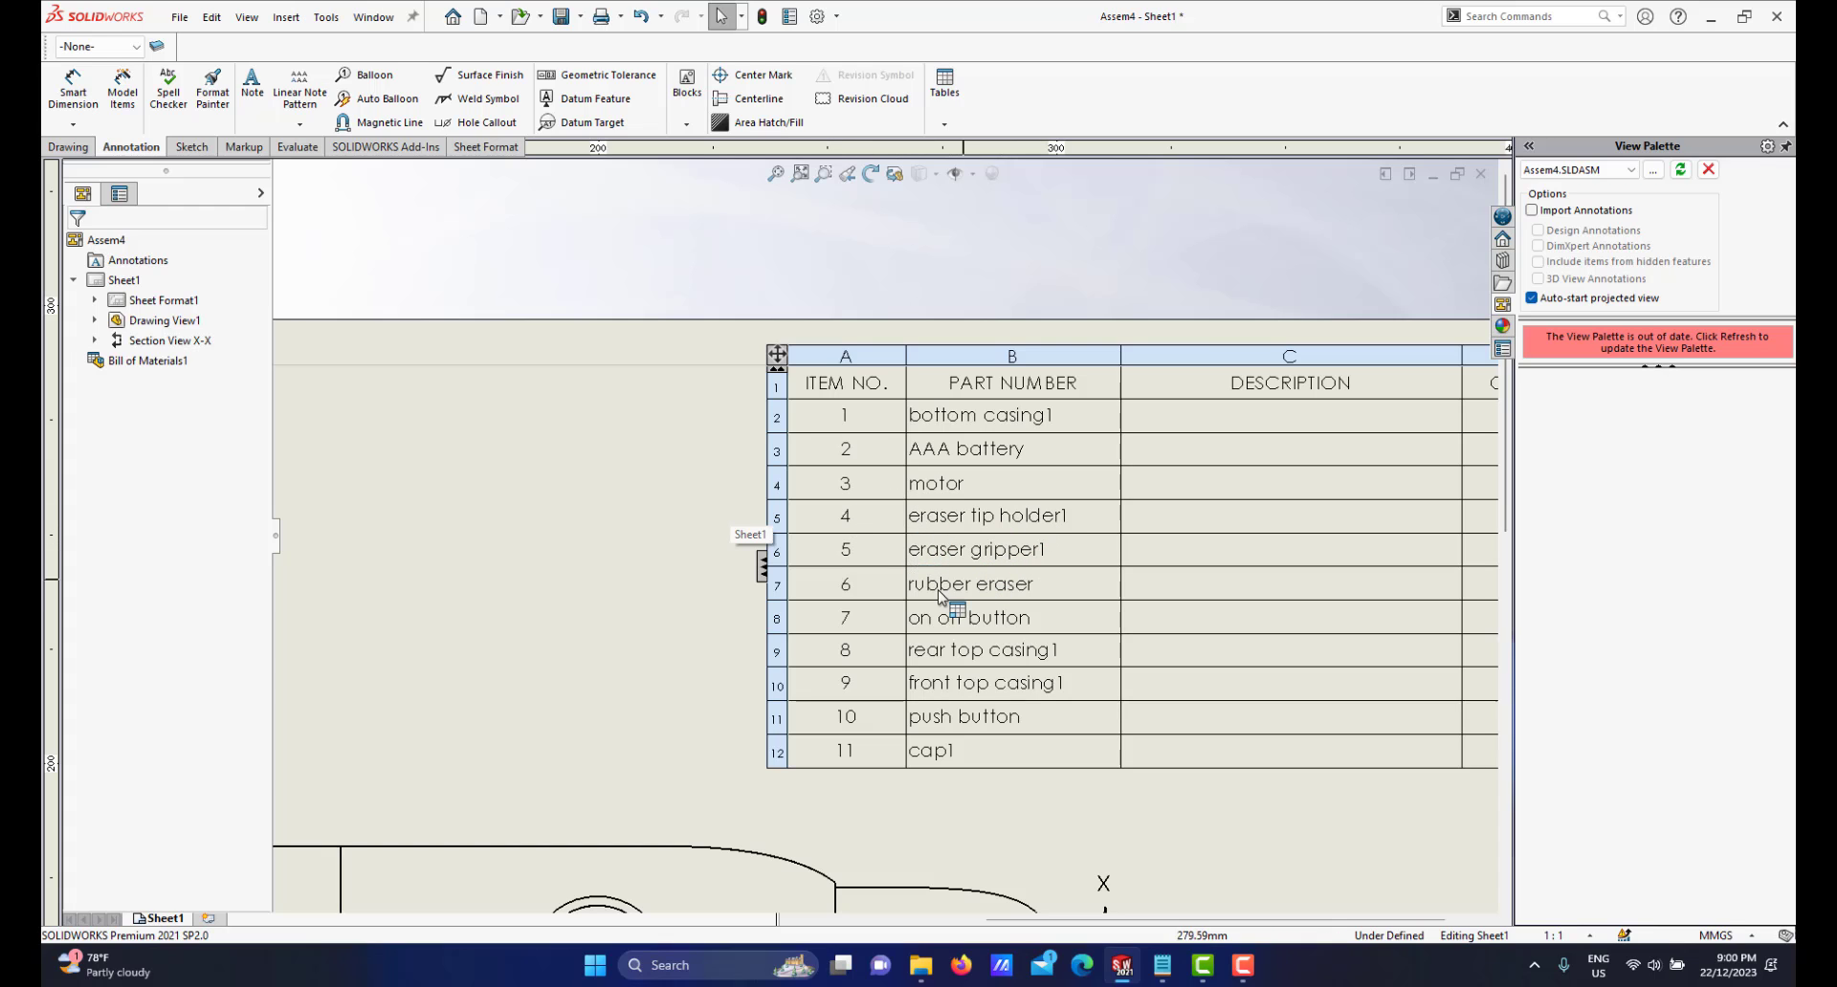
scroll(920, 612, "up", 5)
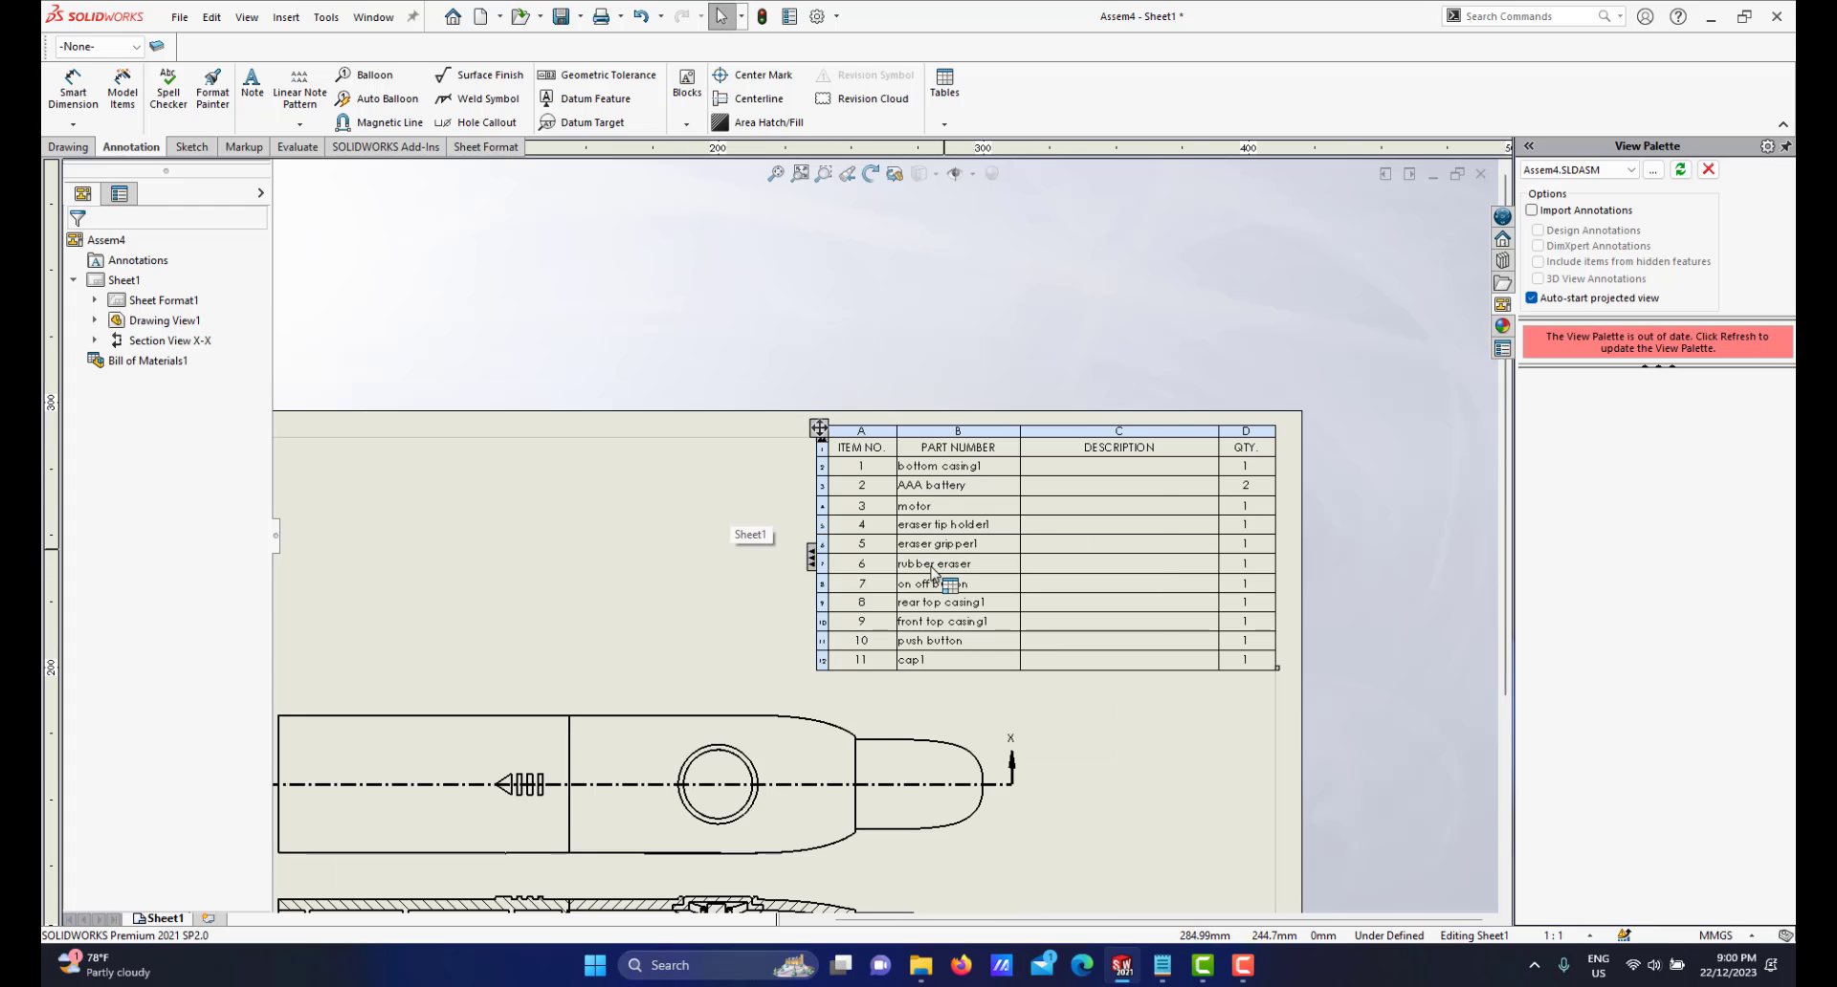
scroll(779, 574, "up", 2)
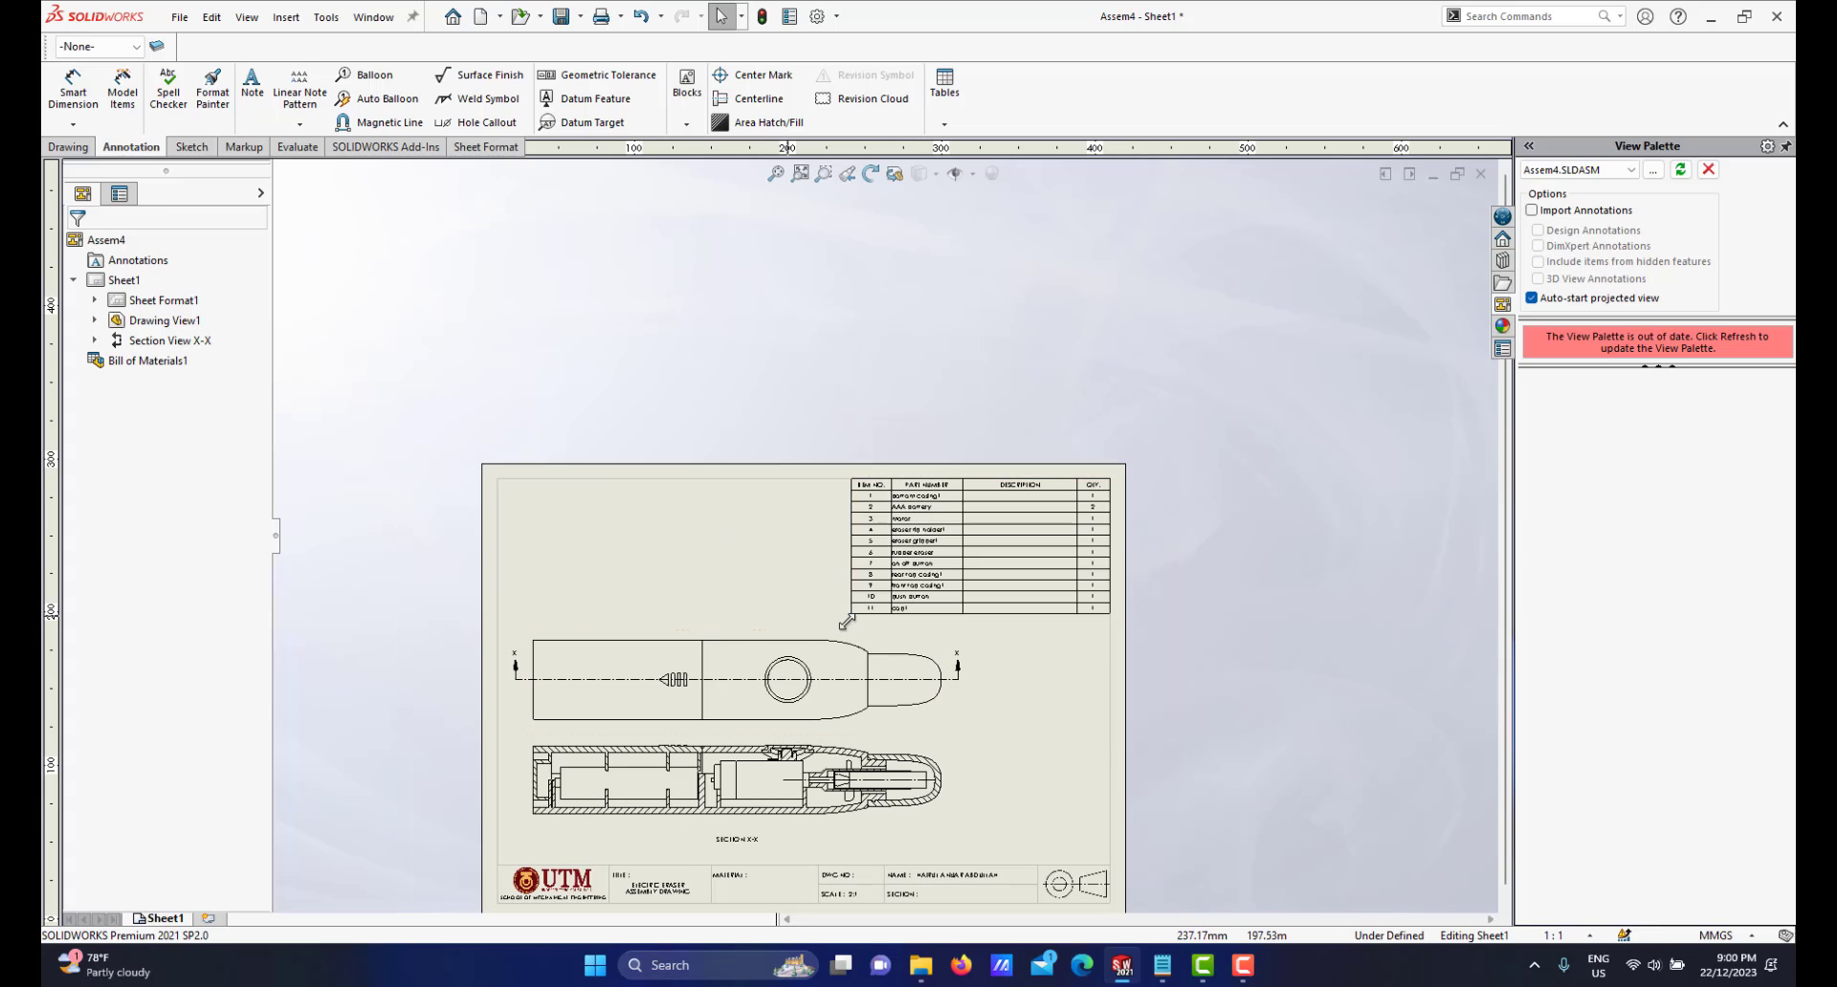
scroll(847, 634, "up", 1)
scroll(842, 598, "down", 4)
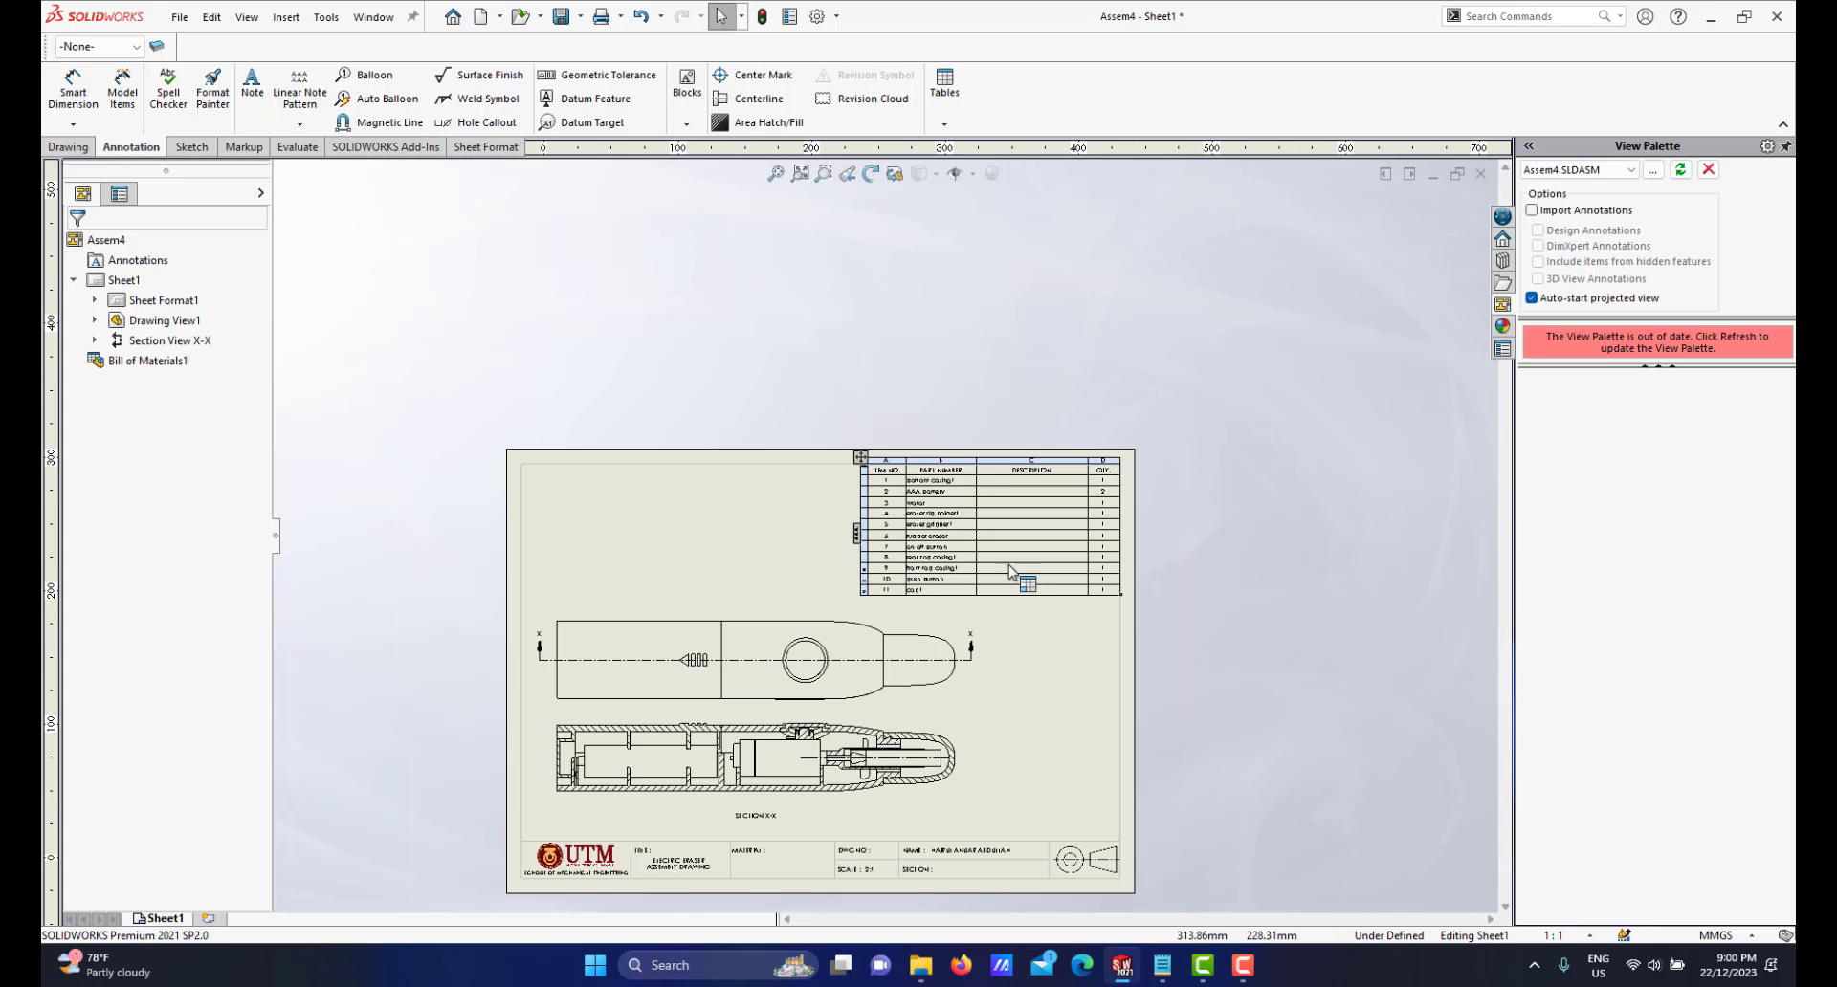
scroll(856, 590, "up", 3)
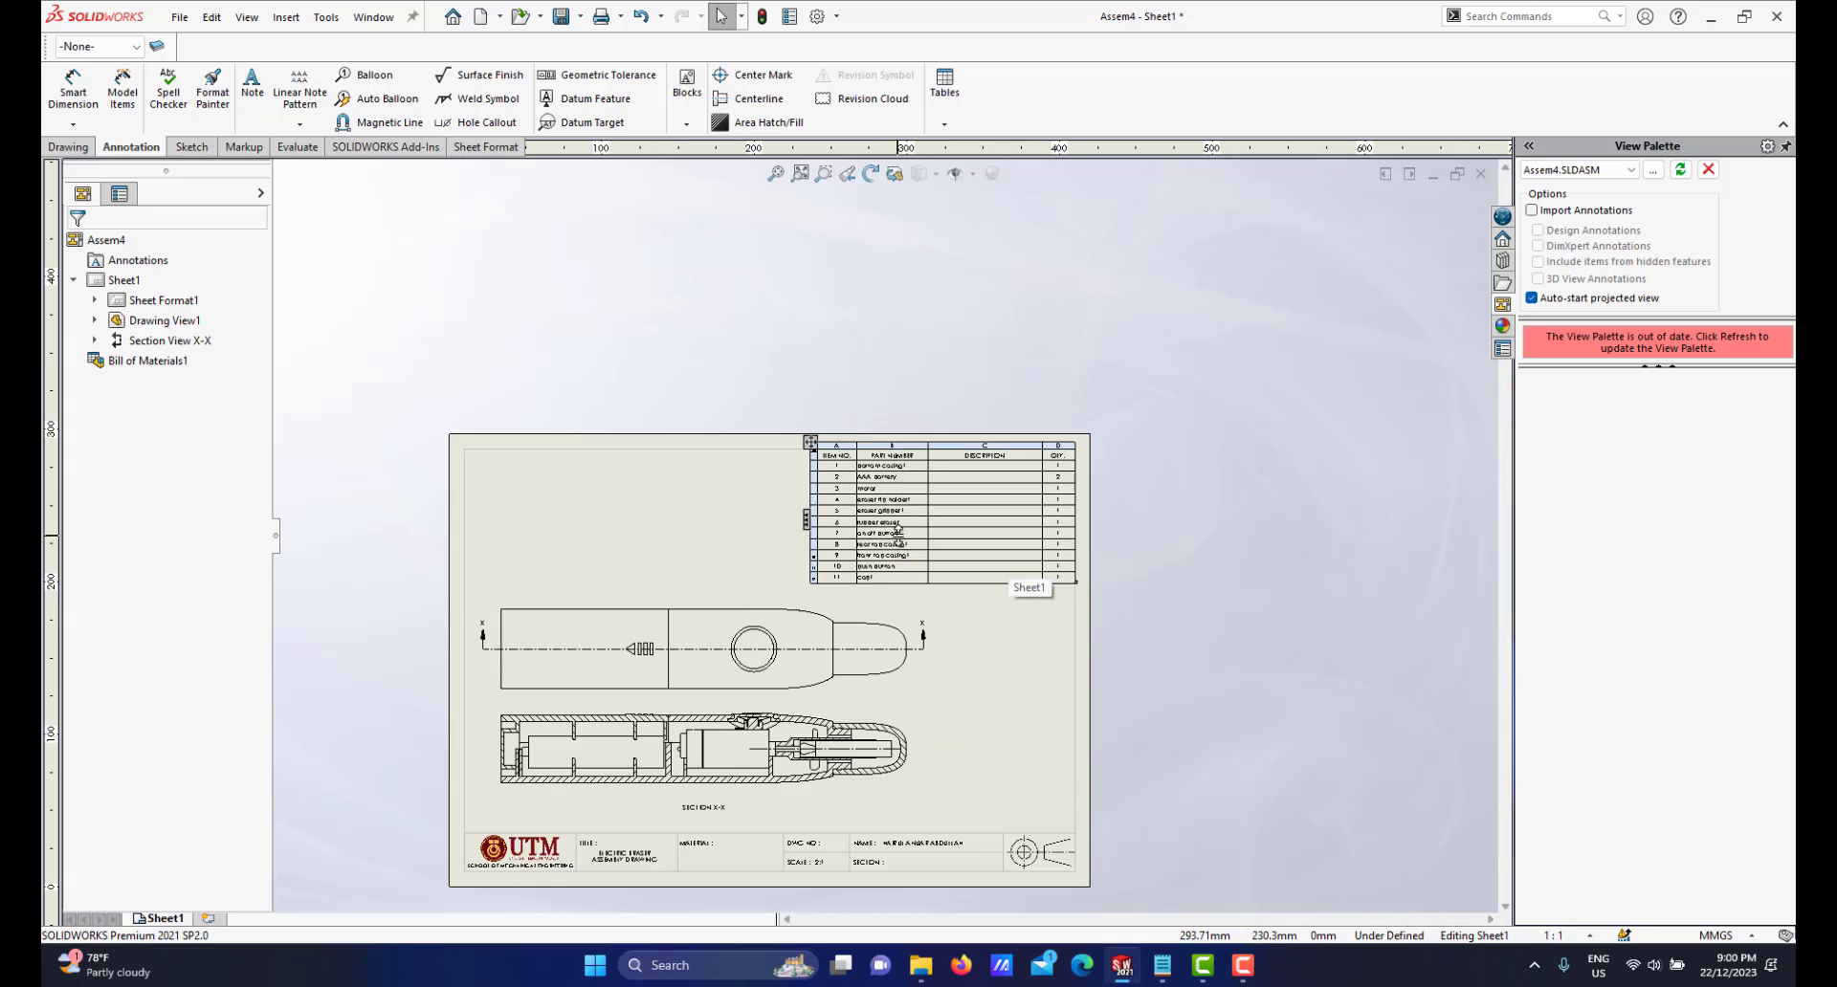
scroll(833, 545, "down", 3)
scroll(828, 538, "up", 1)
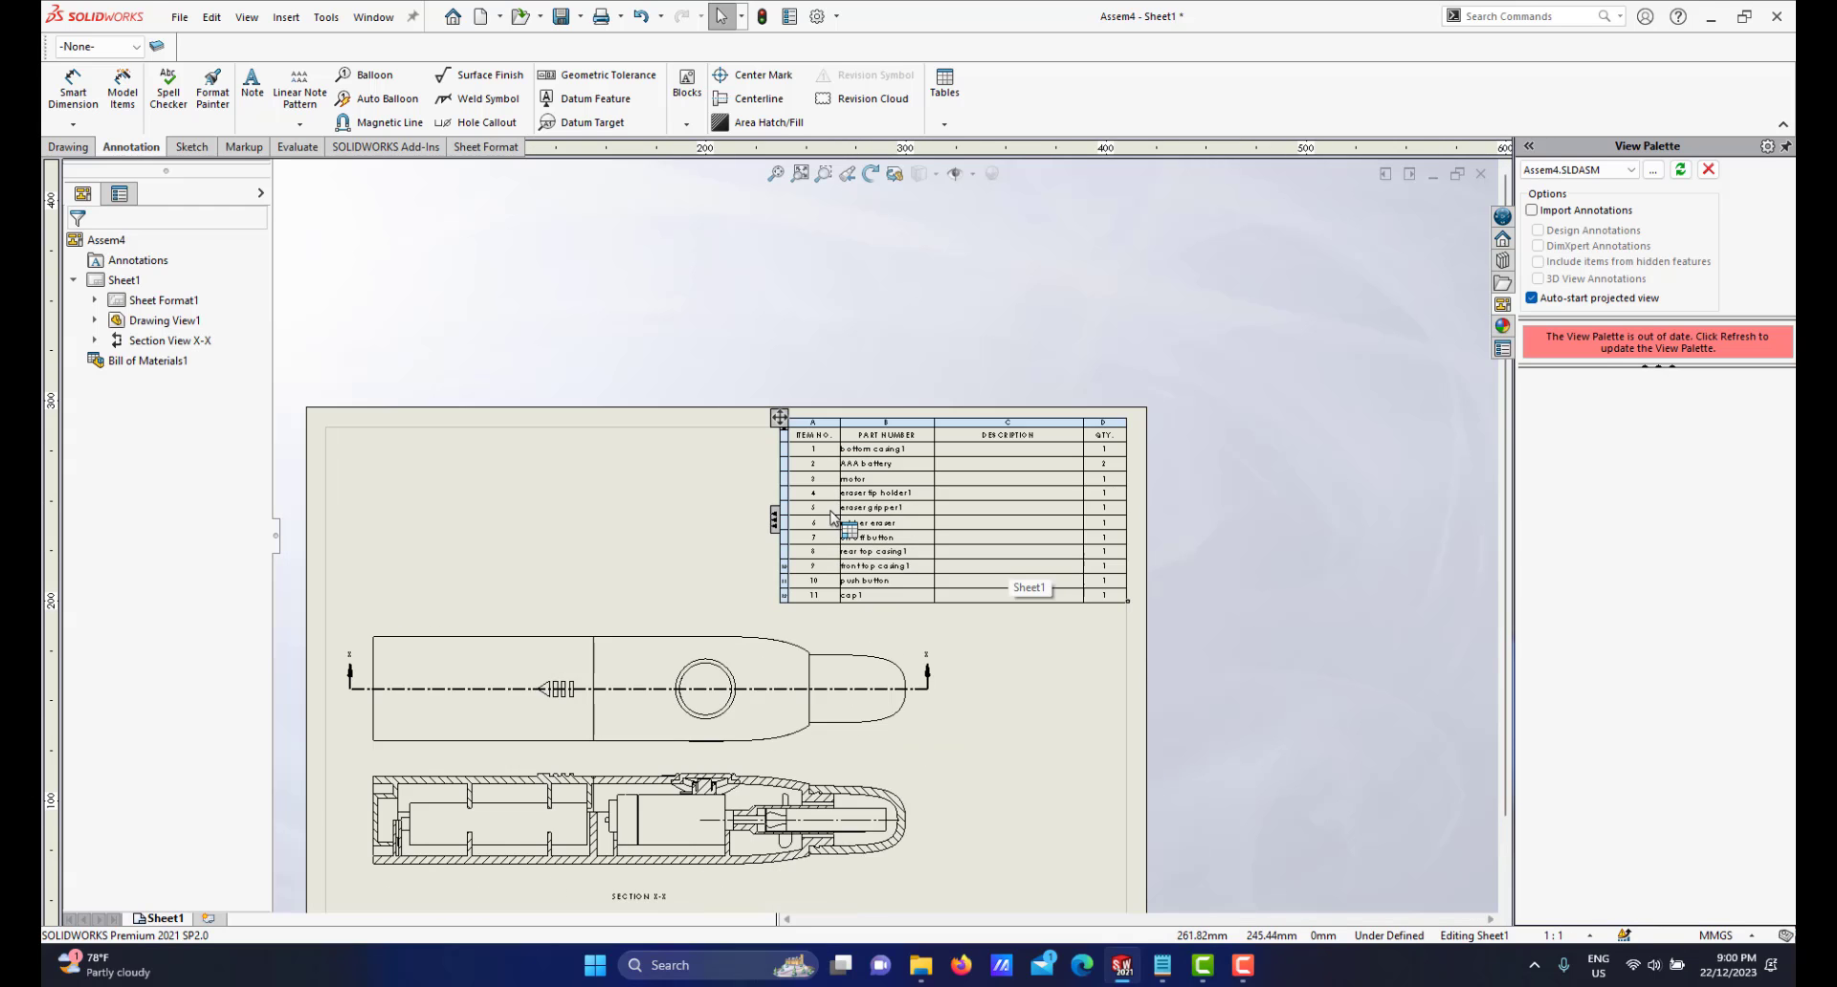
Change the item number column heading in the bill of materials to NO
scroll(832, 498, "down", 3)
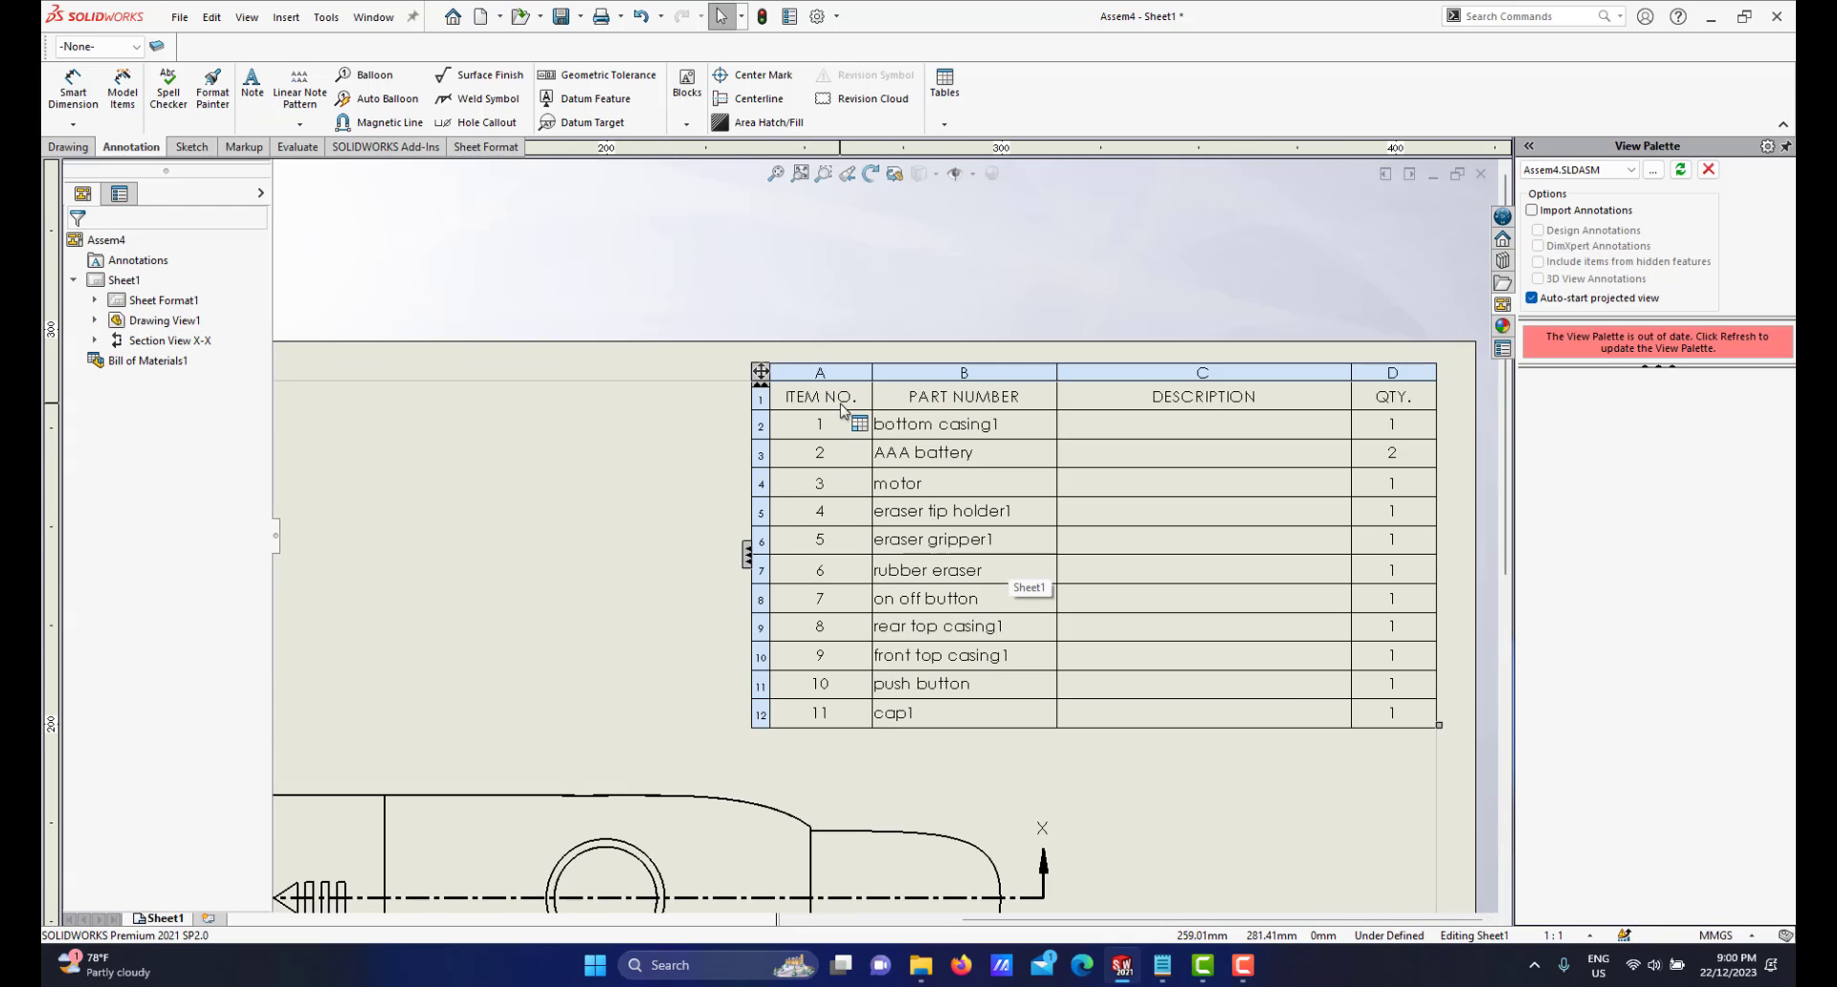
scroll(841, 409, "down", 1)
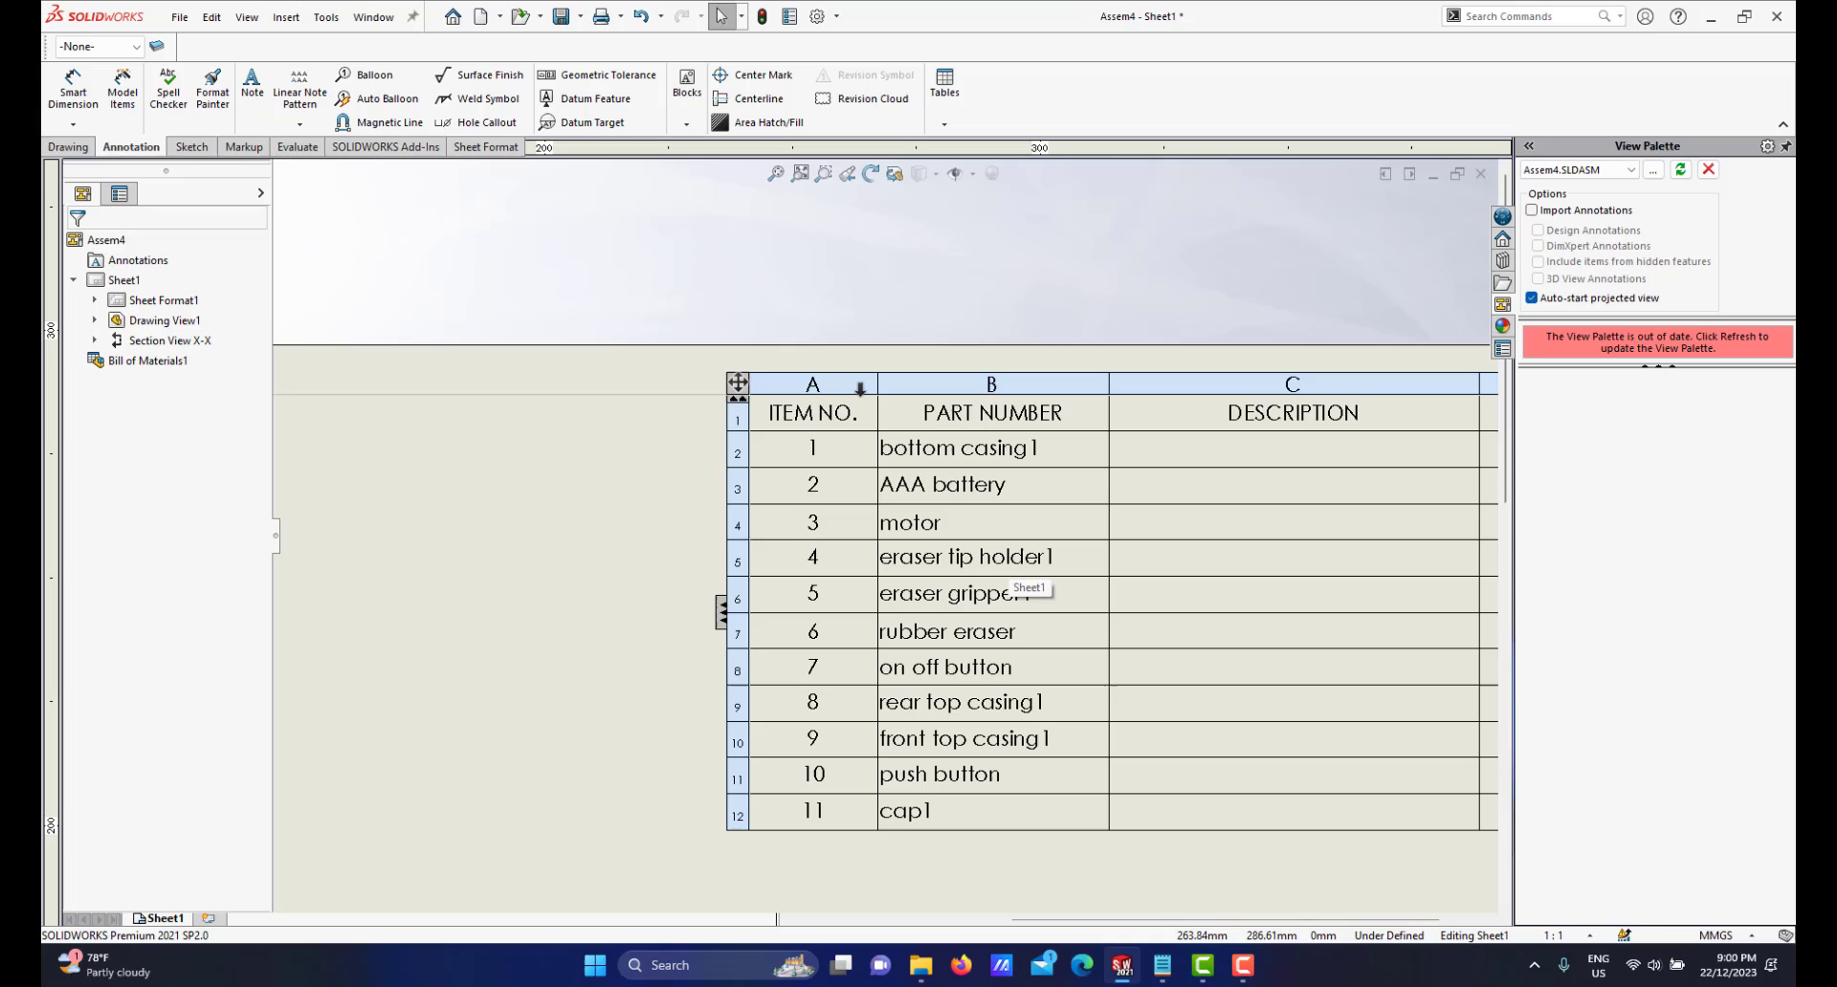
left_click(797, 418)
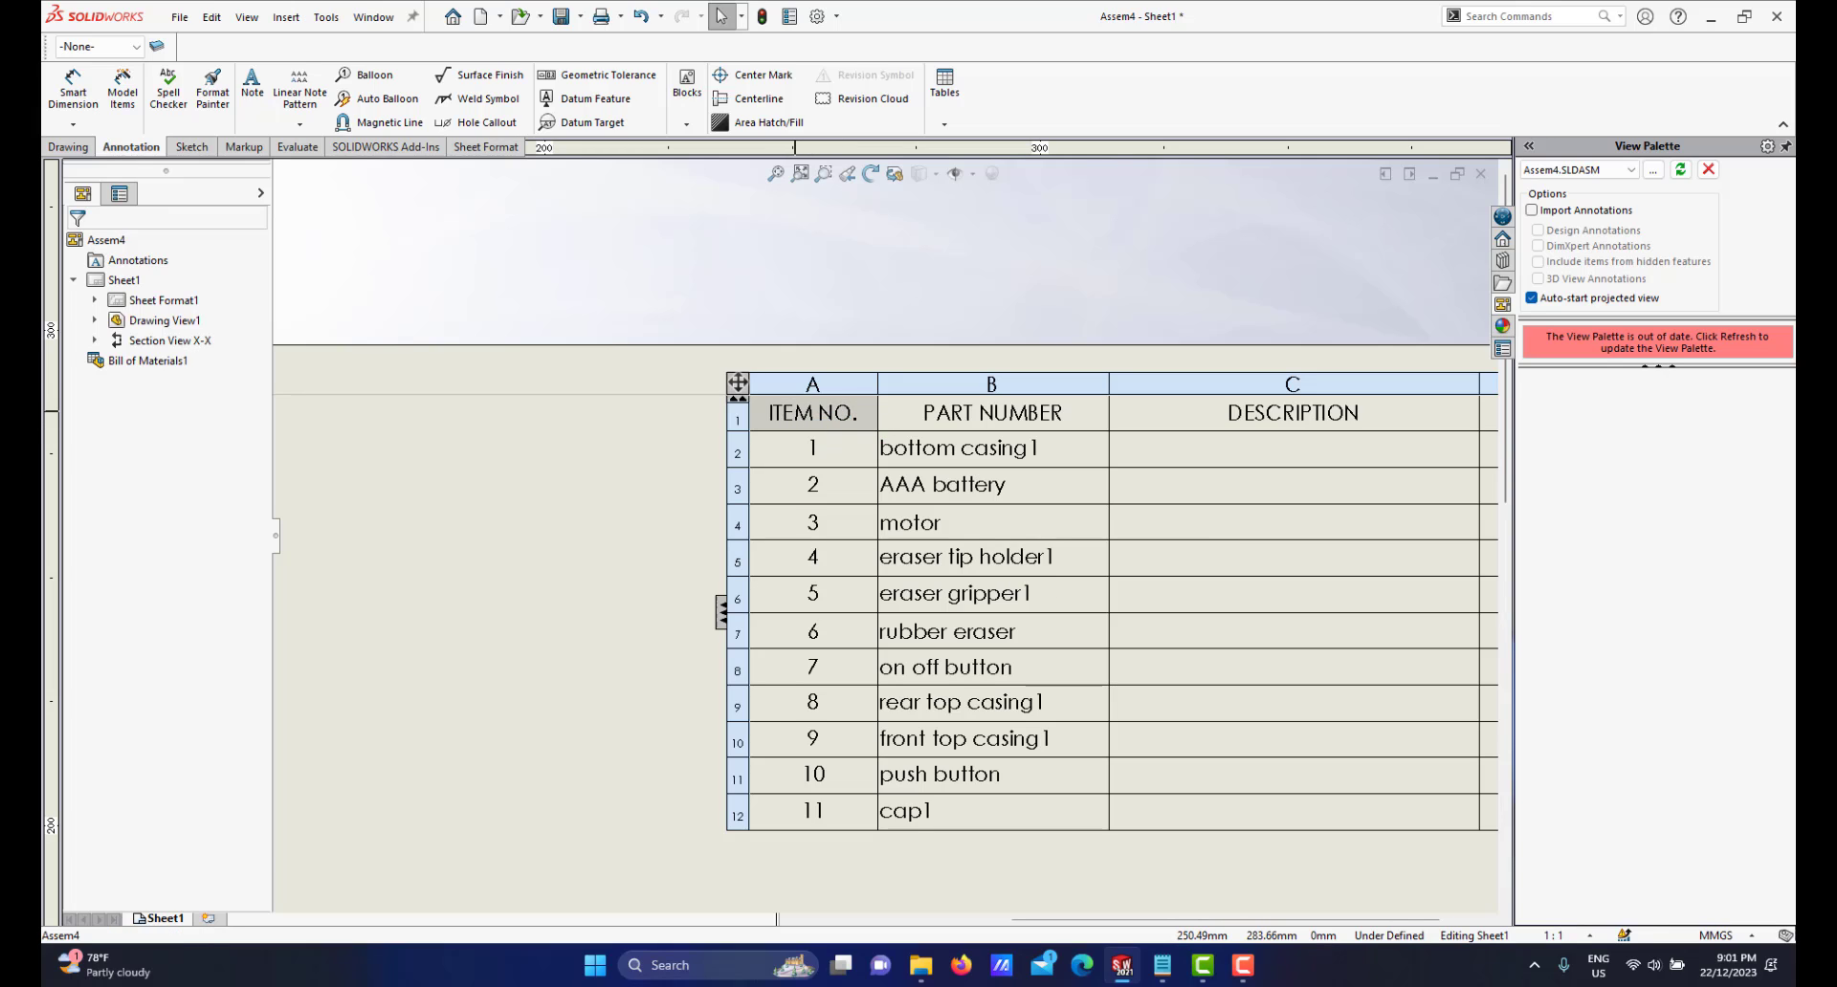
double_click(829, 417)
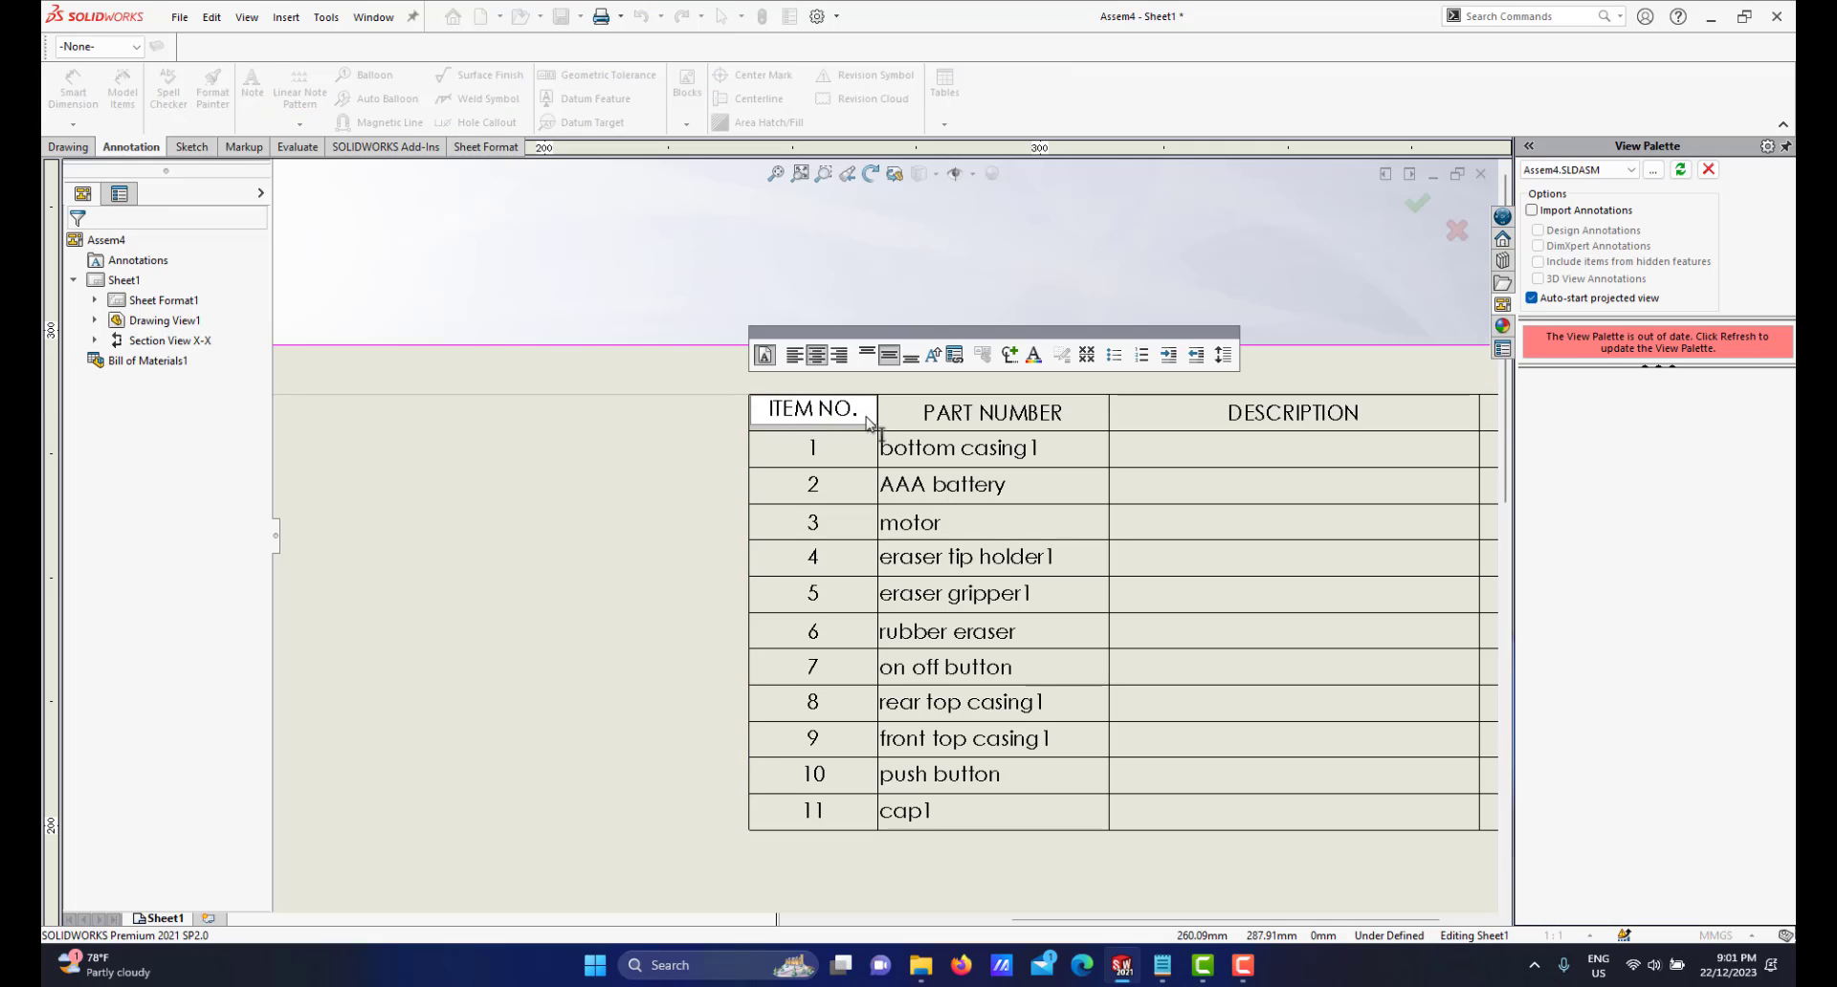
left_click_drag(866, 416, 779, 412)
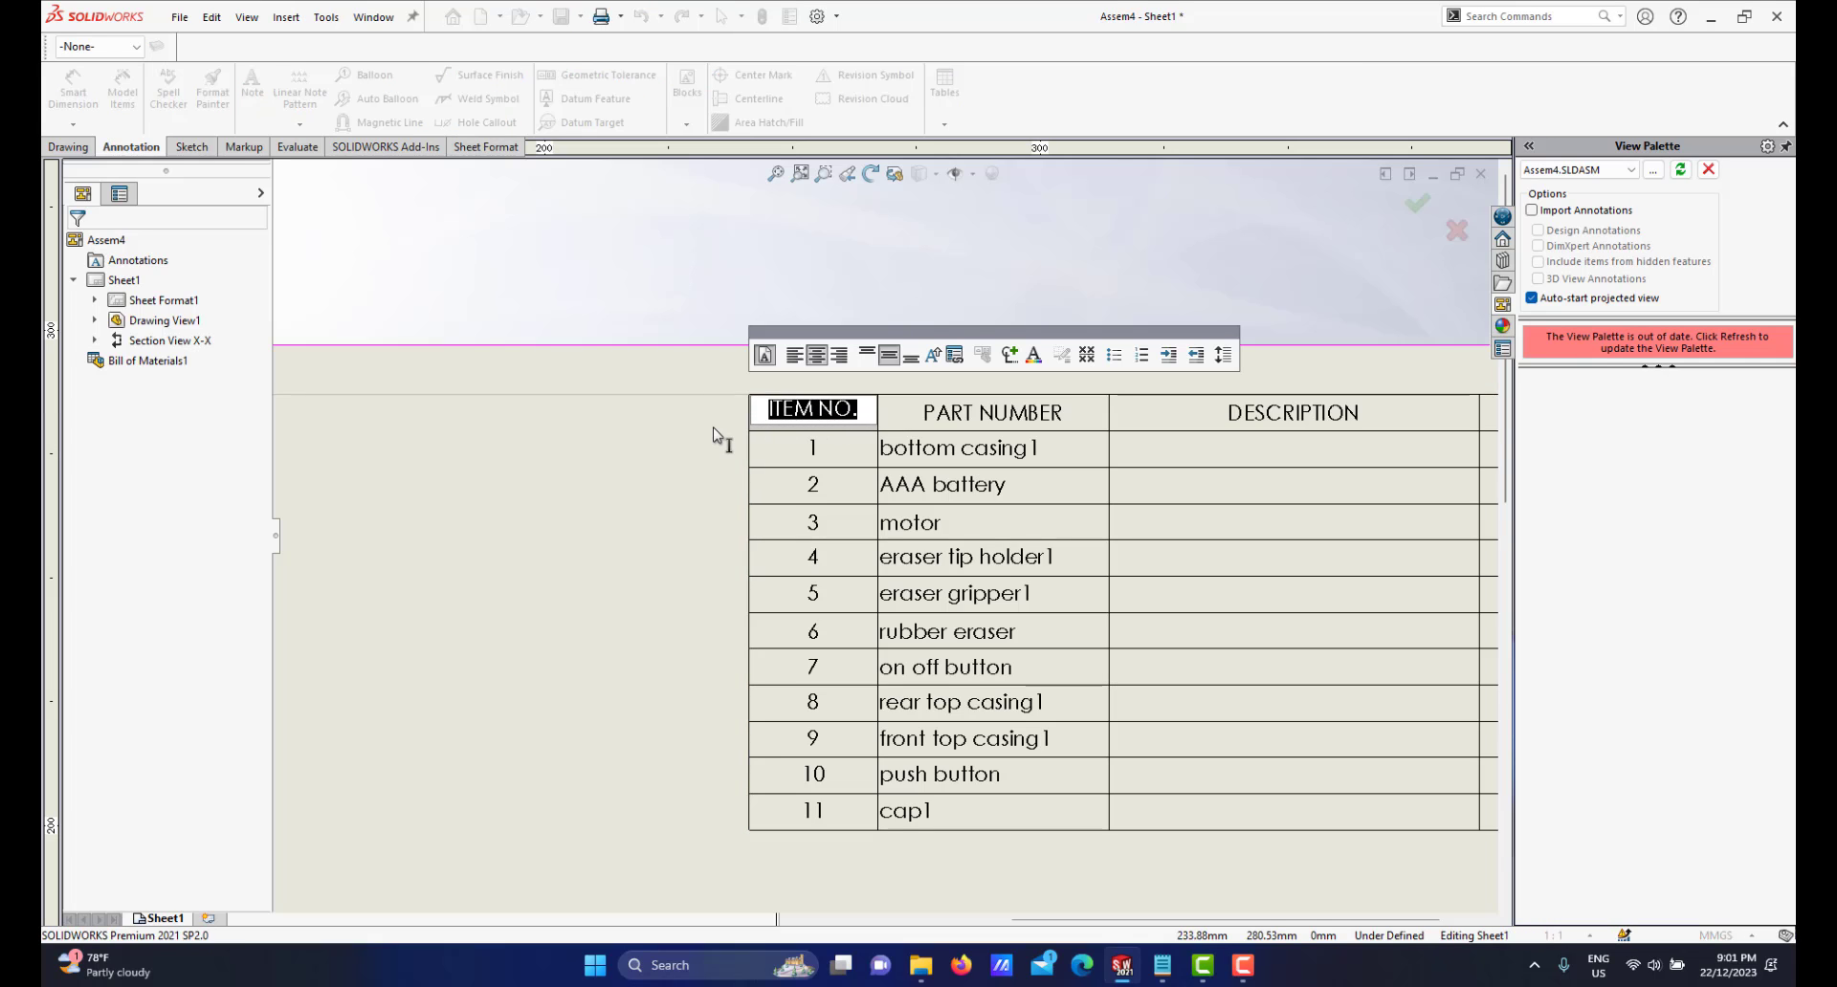
type("NO")
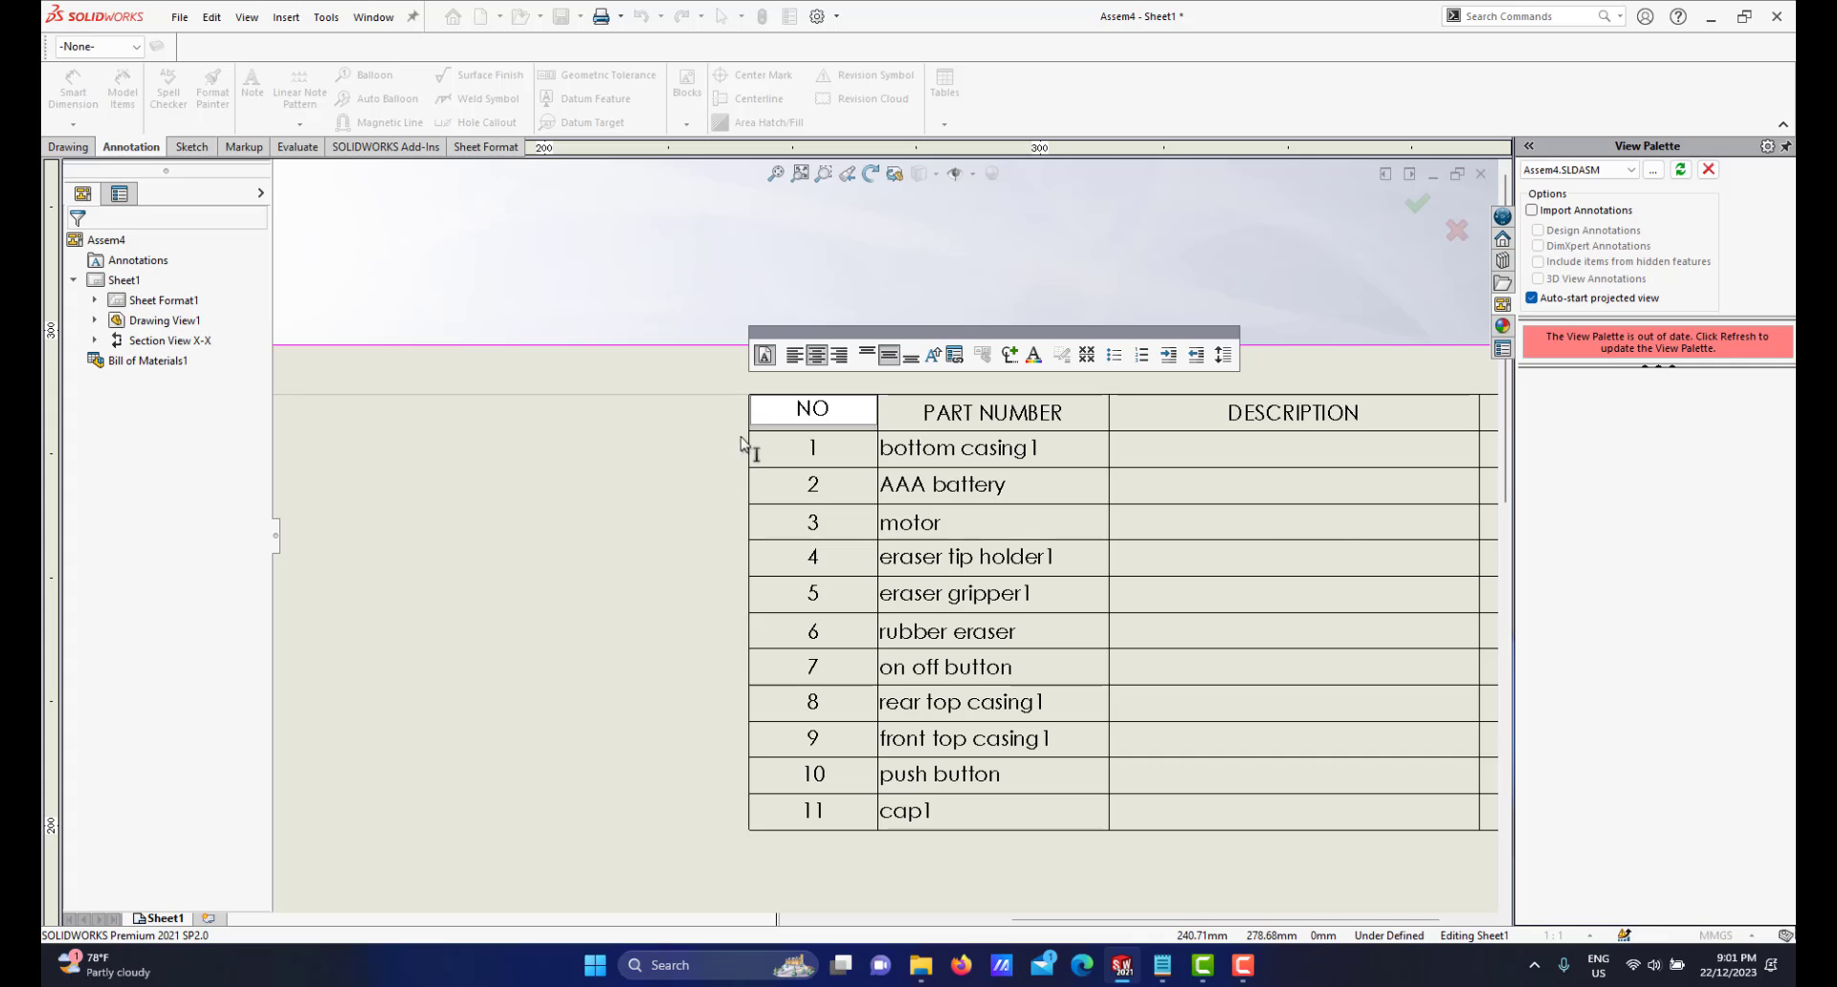
left_click(659, 433)
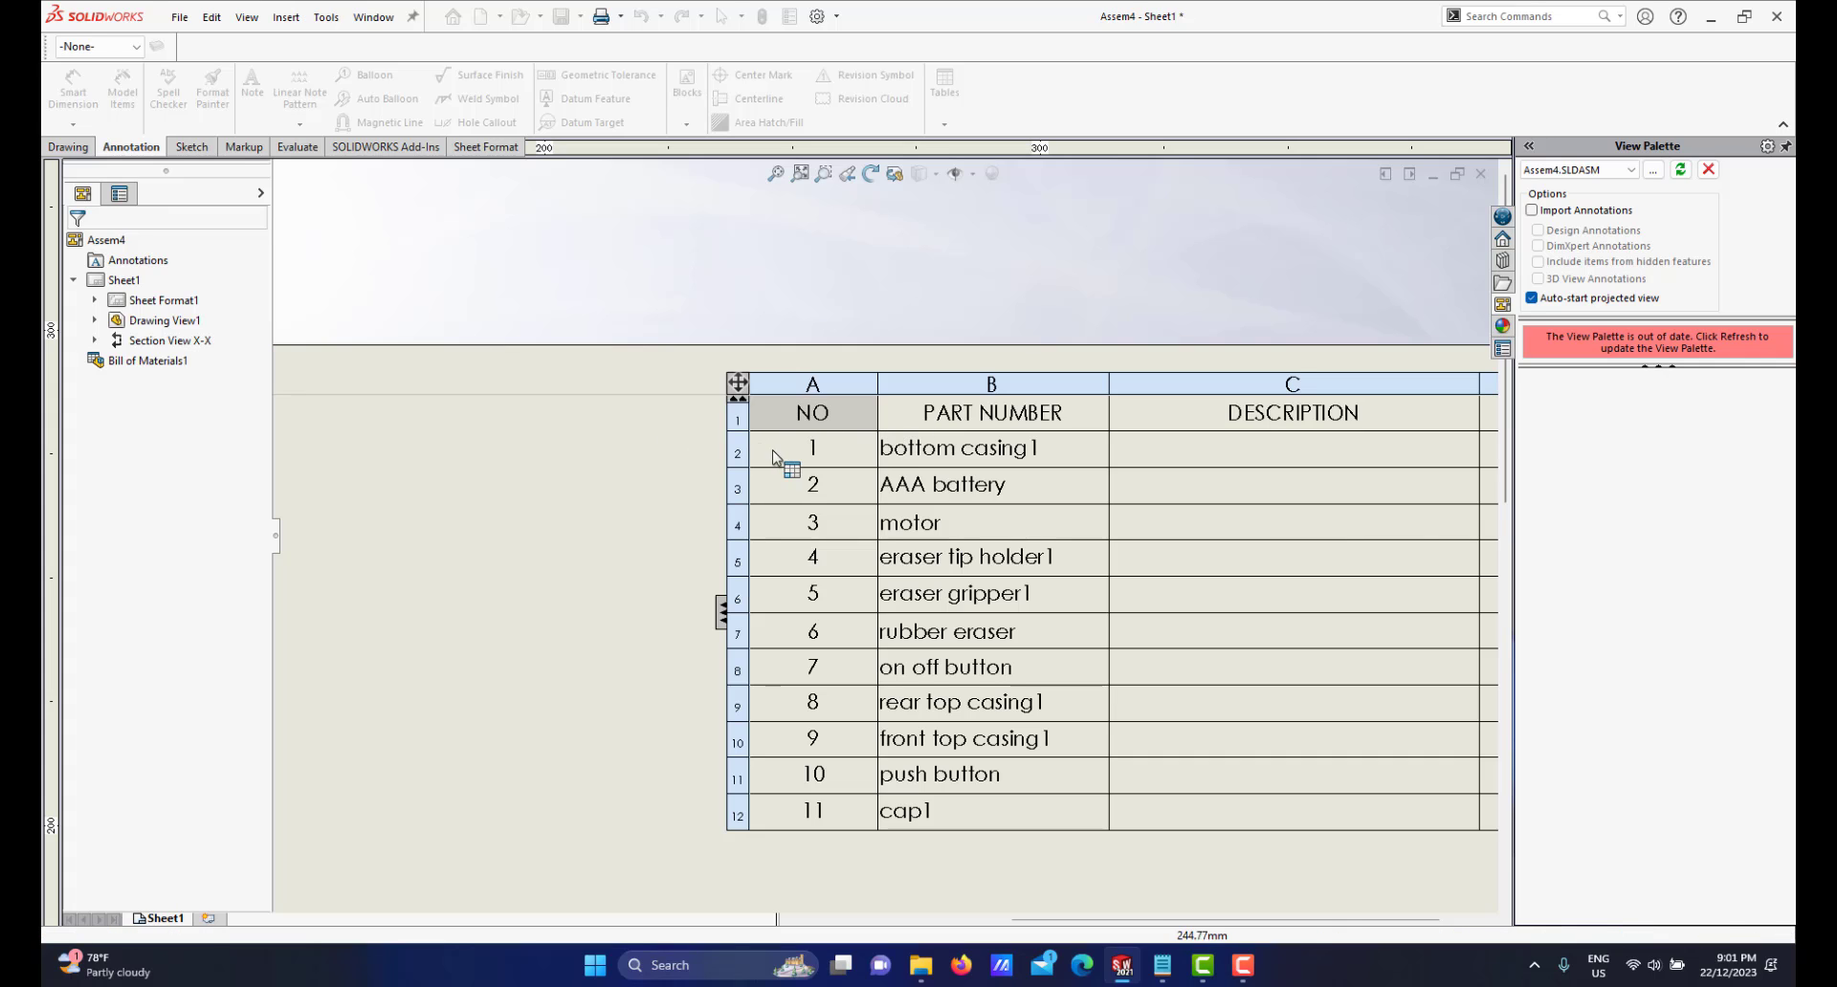
Change the part number column heading in the bill of materials to NAME
left_click(981, 421)
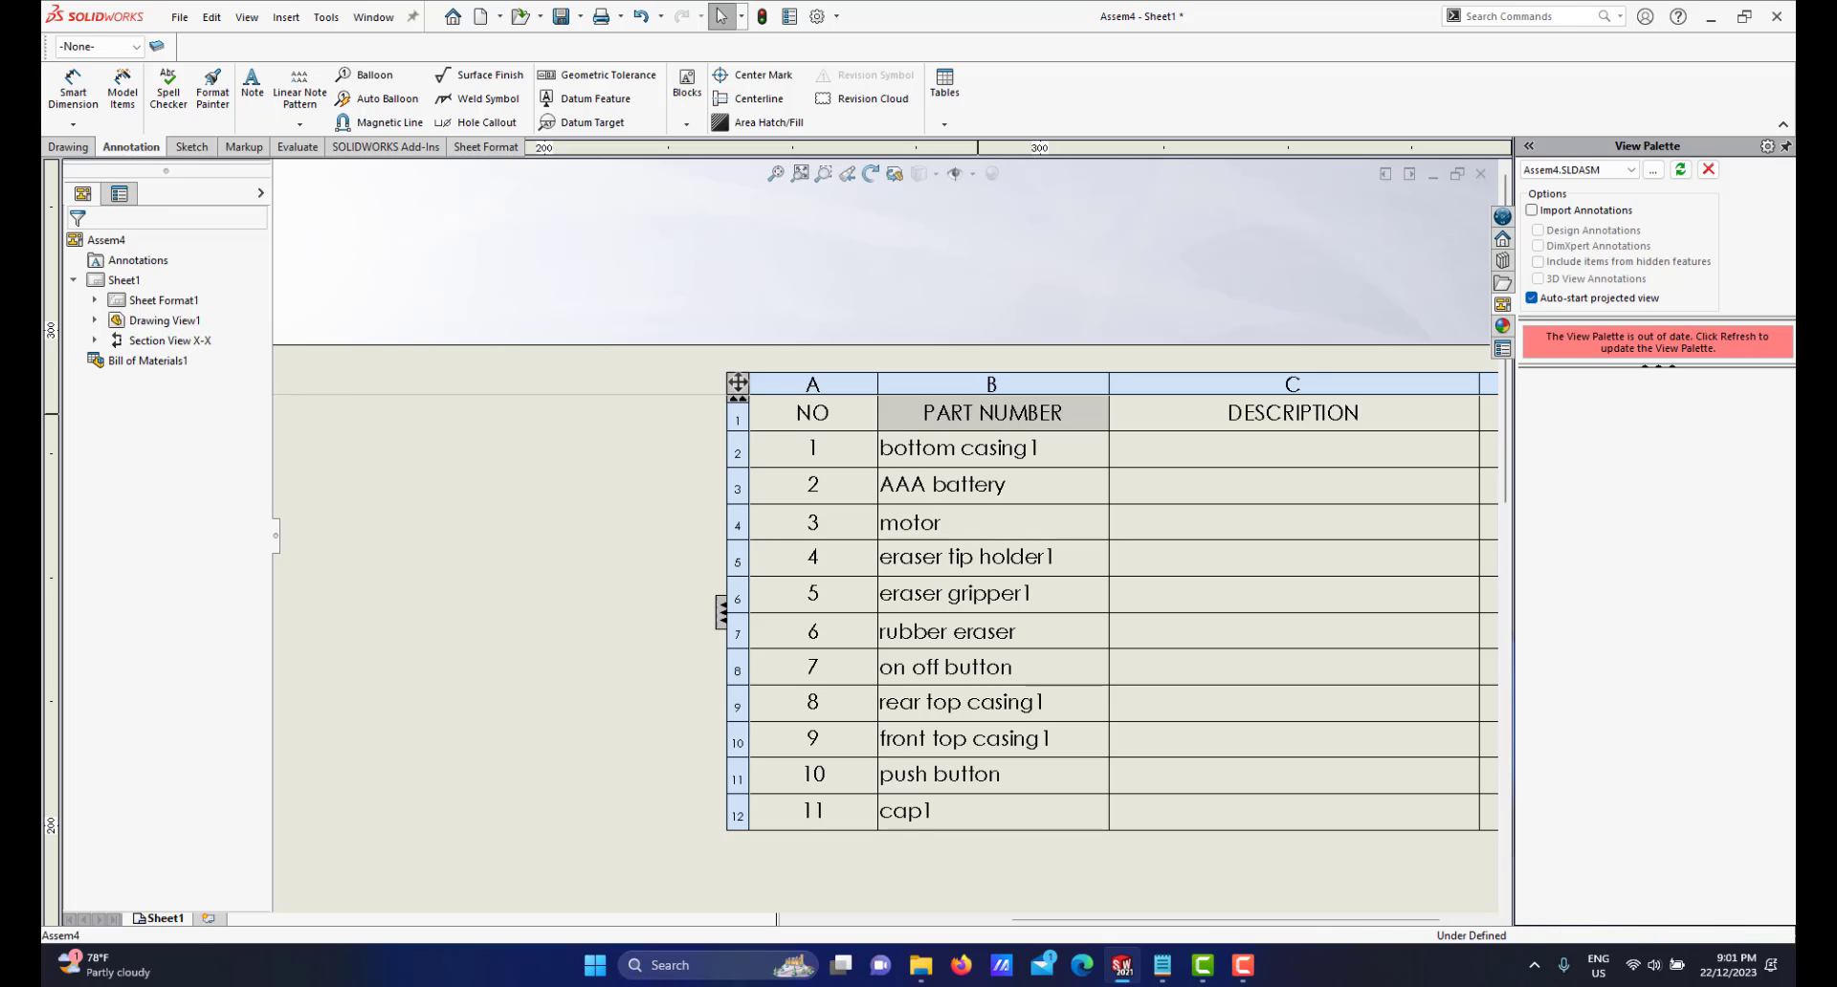
double_click(920, 414)
left_click_drag(920, 414, 1060, 412)
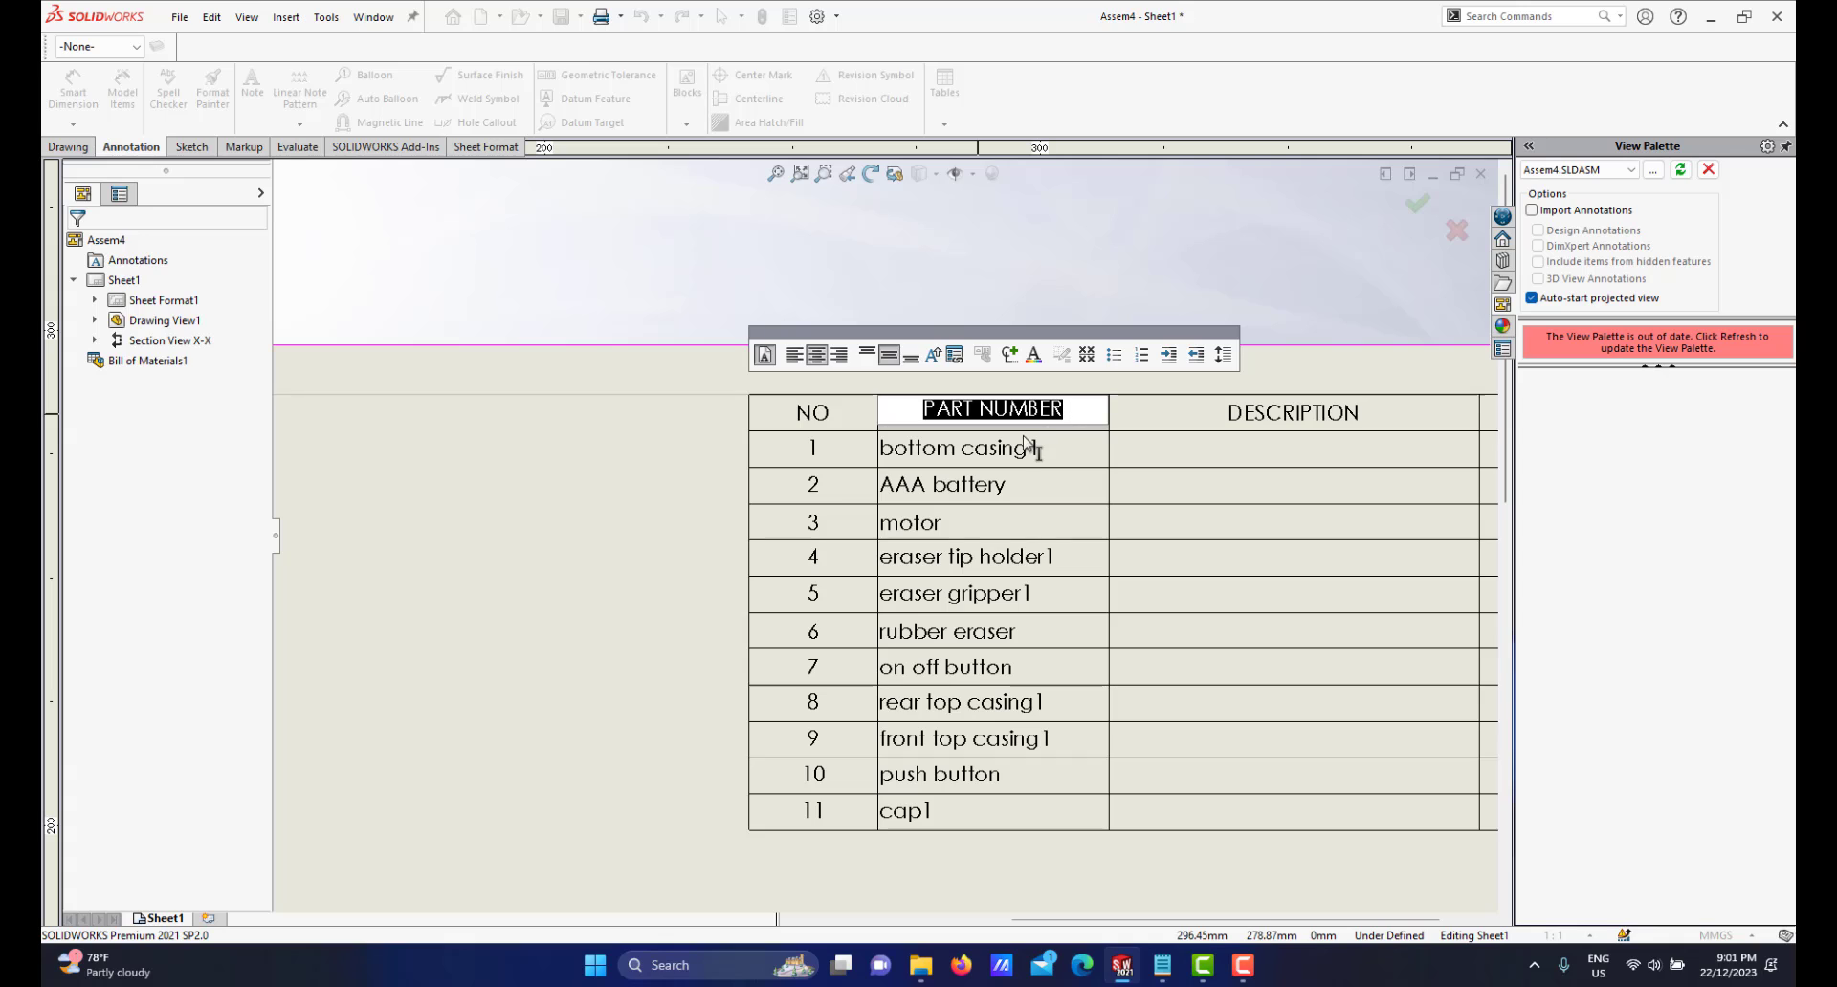
type("NAME")
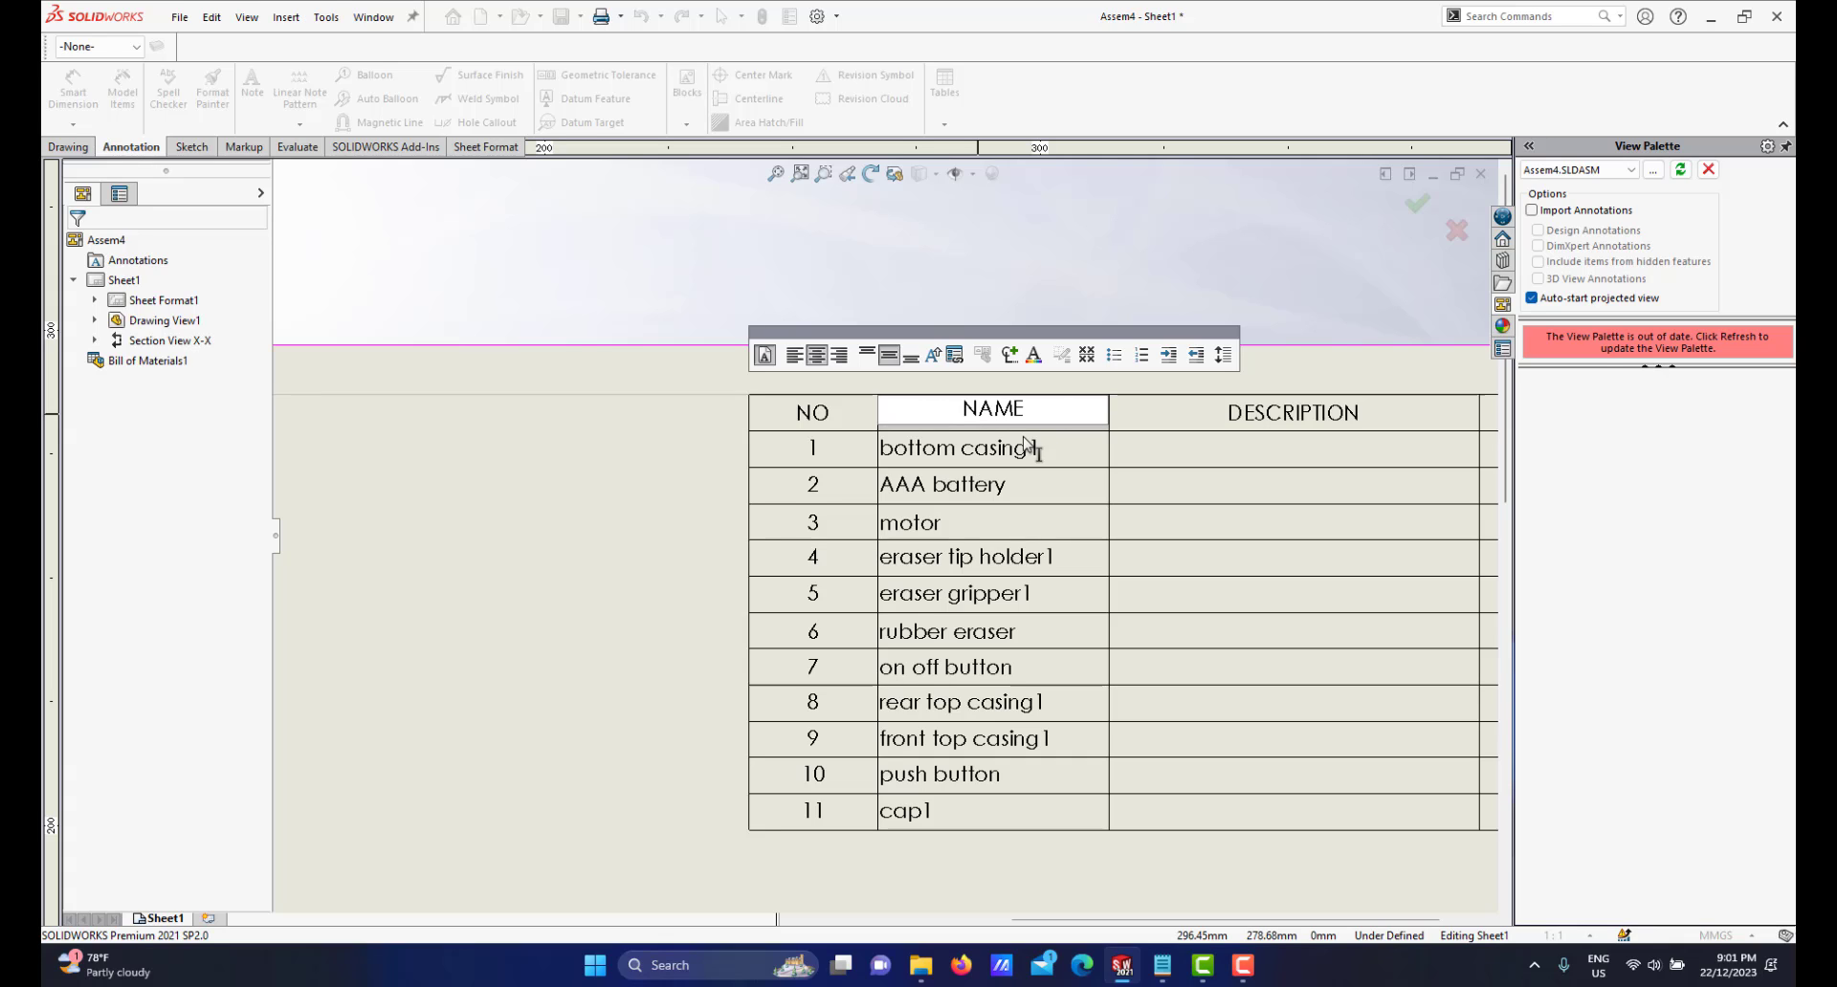
Change the description column heading in the bill of materials to MATERIAL
left_click(1301, 414)
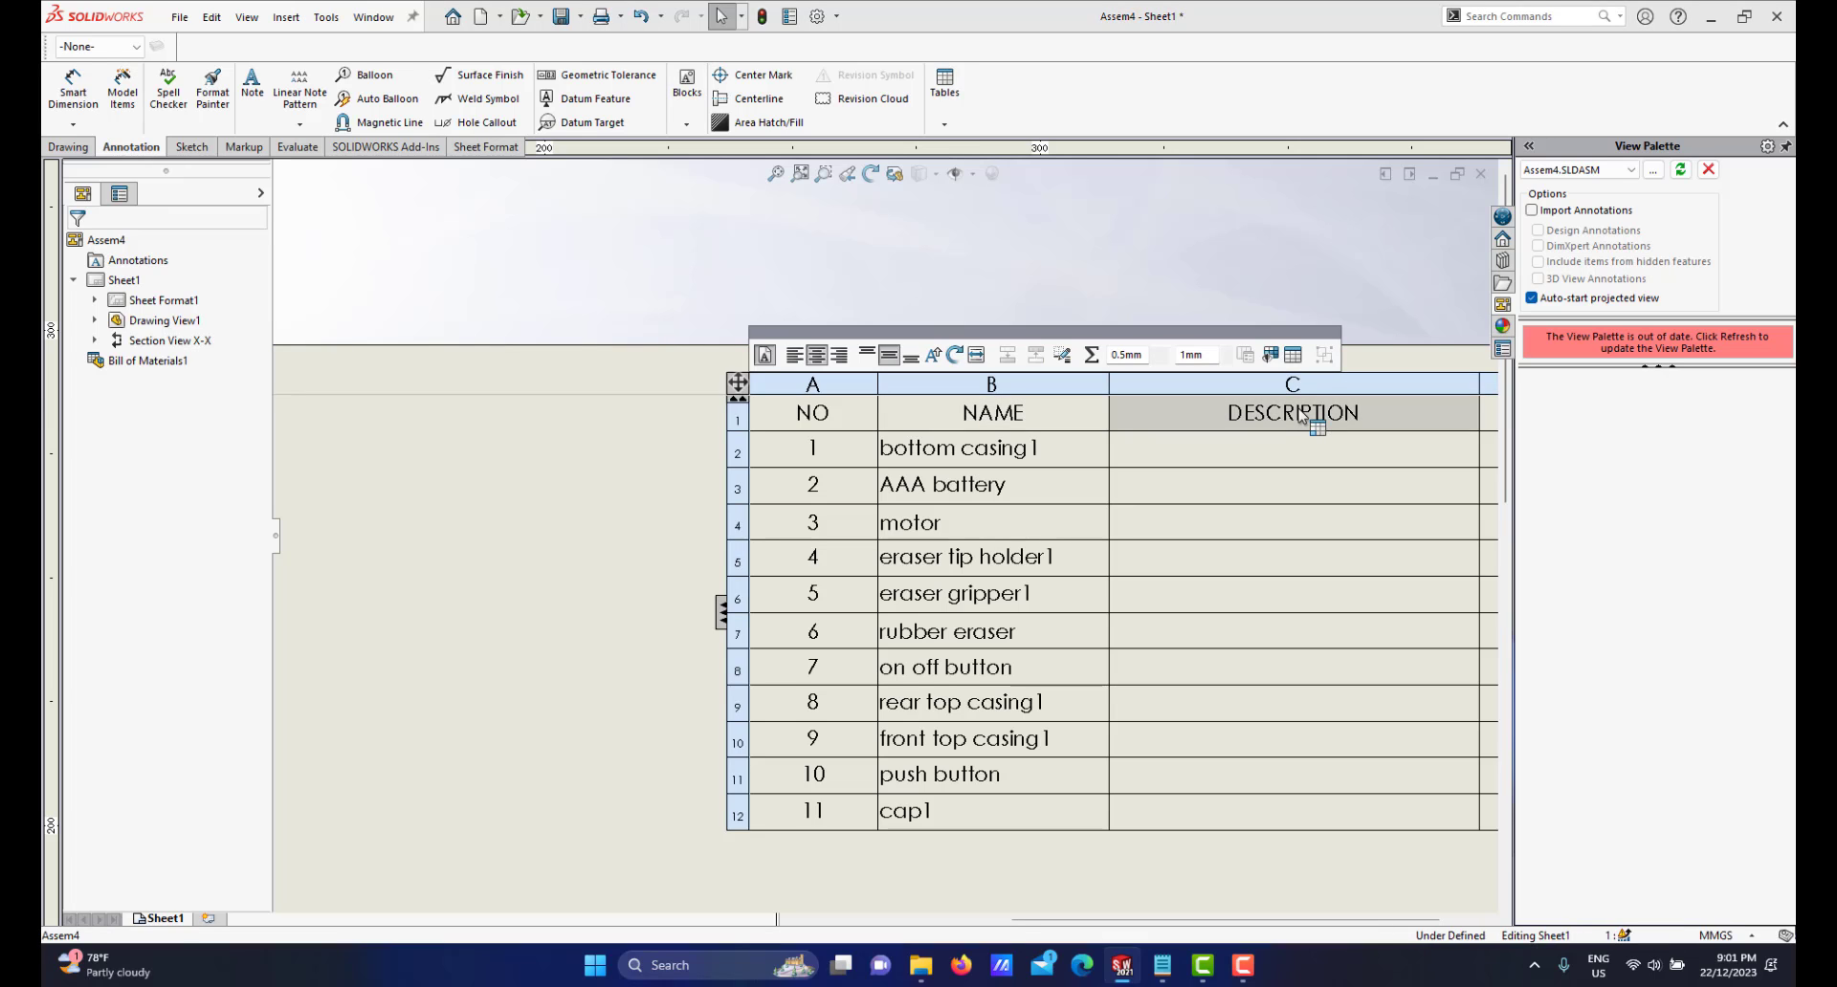
double_click(1295, 409)
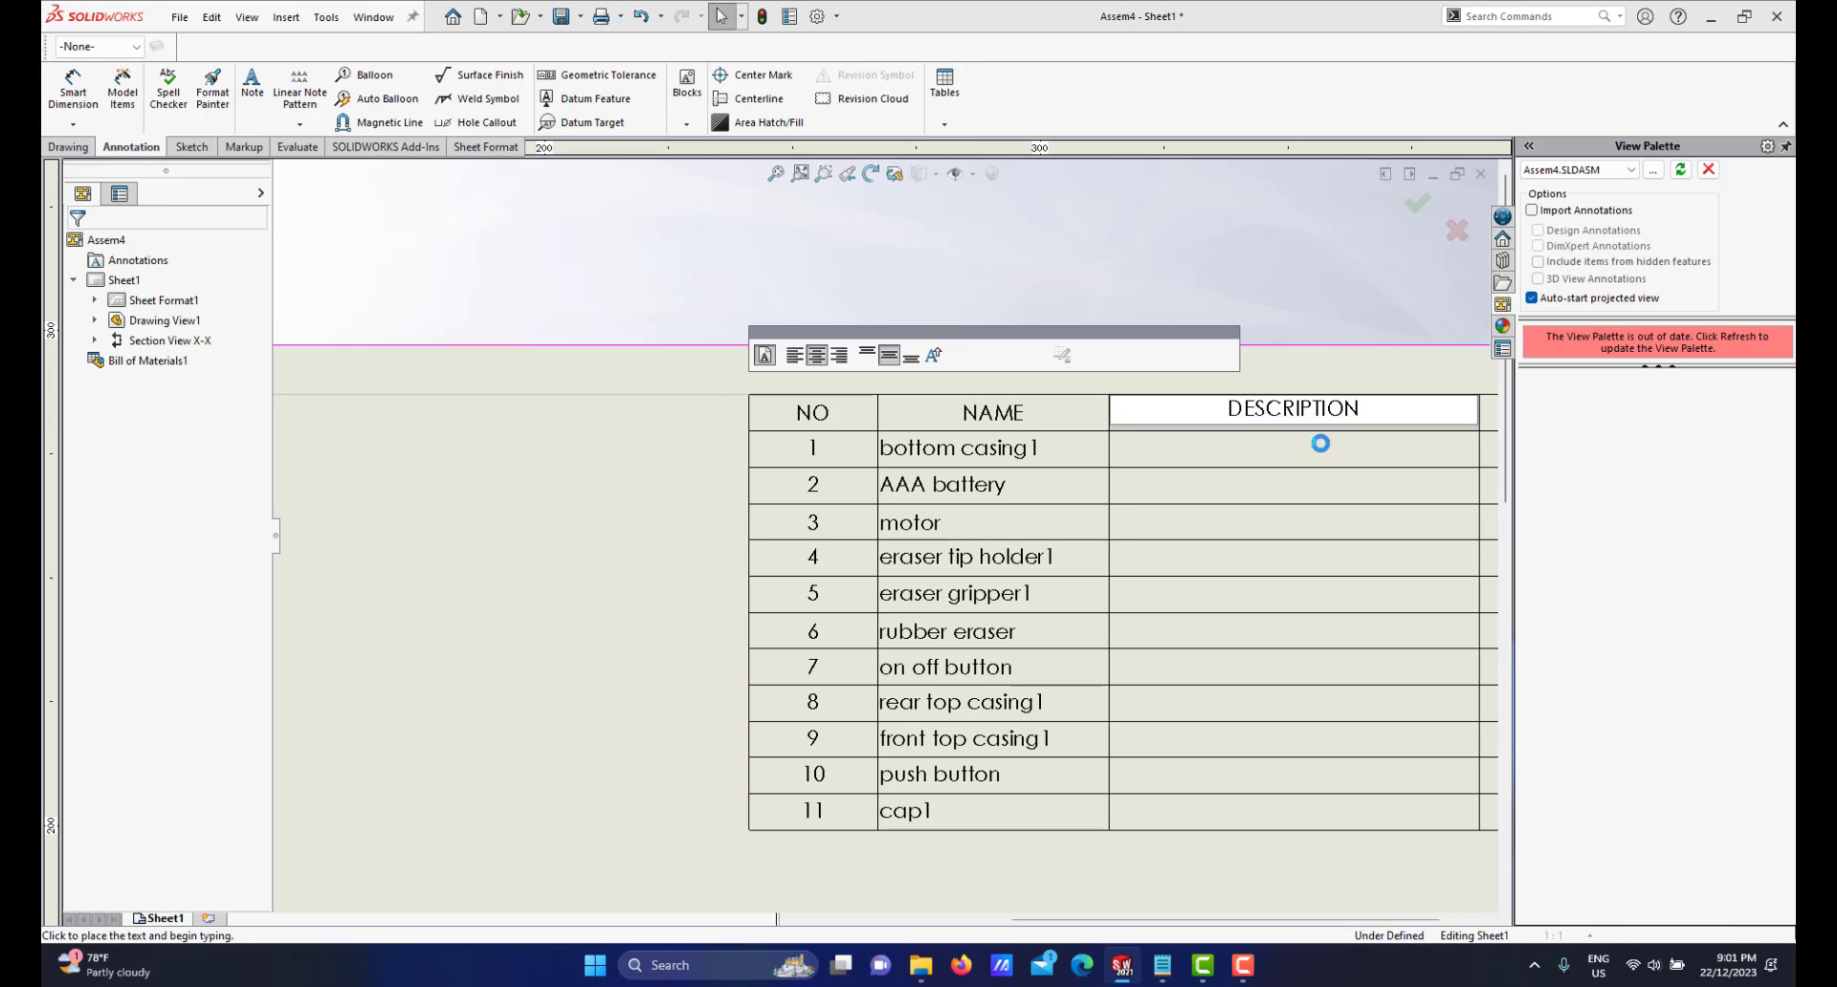
left_click_drag(1376, 409, 1230, 412)
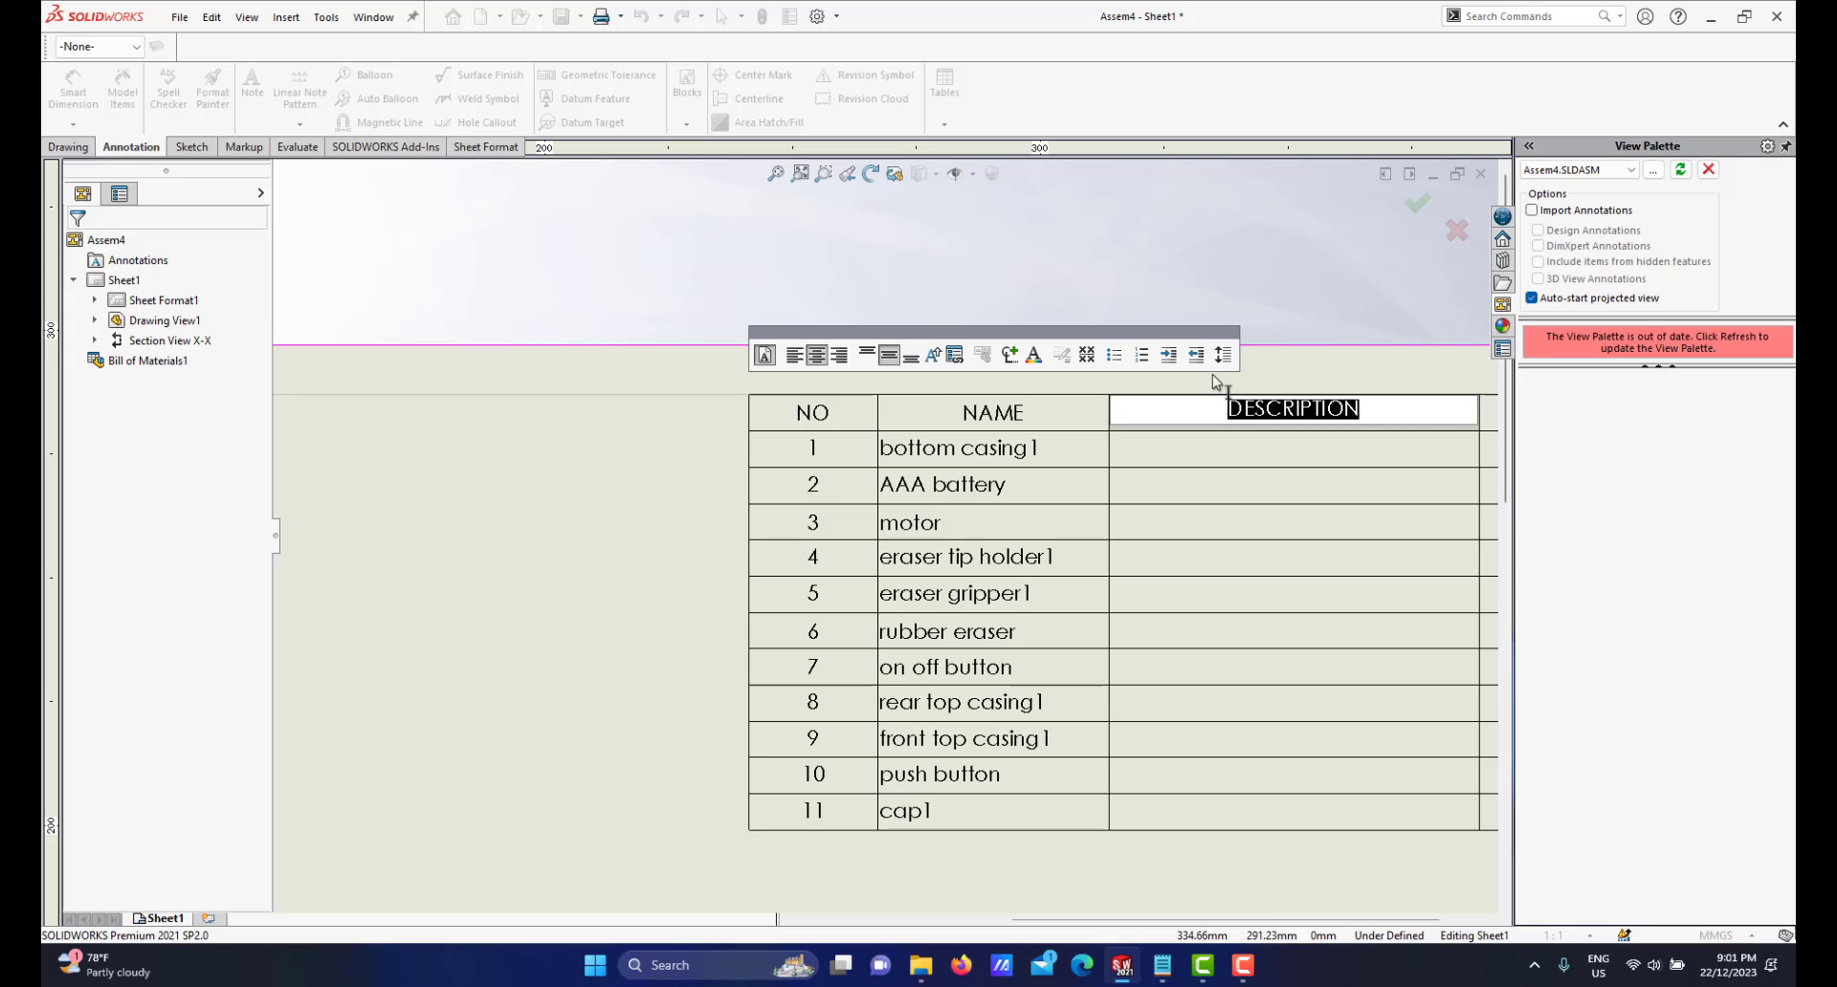
type("MATER")
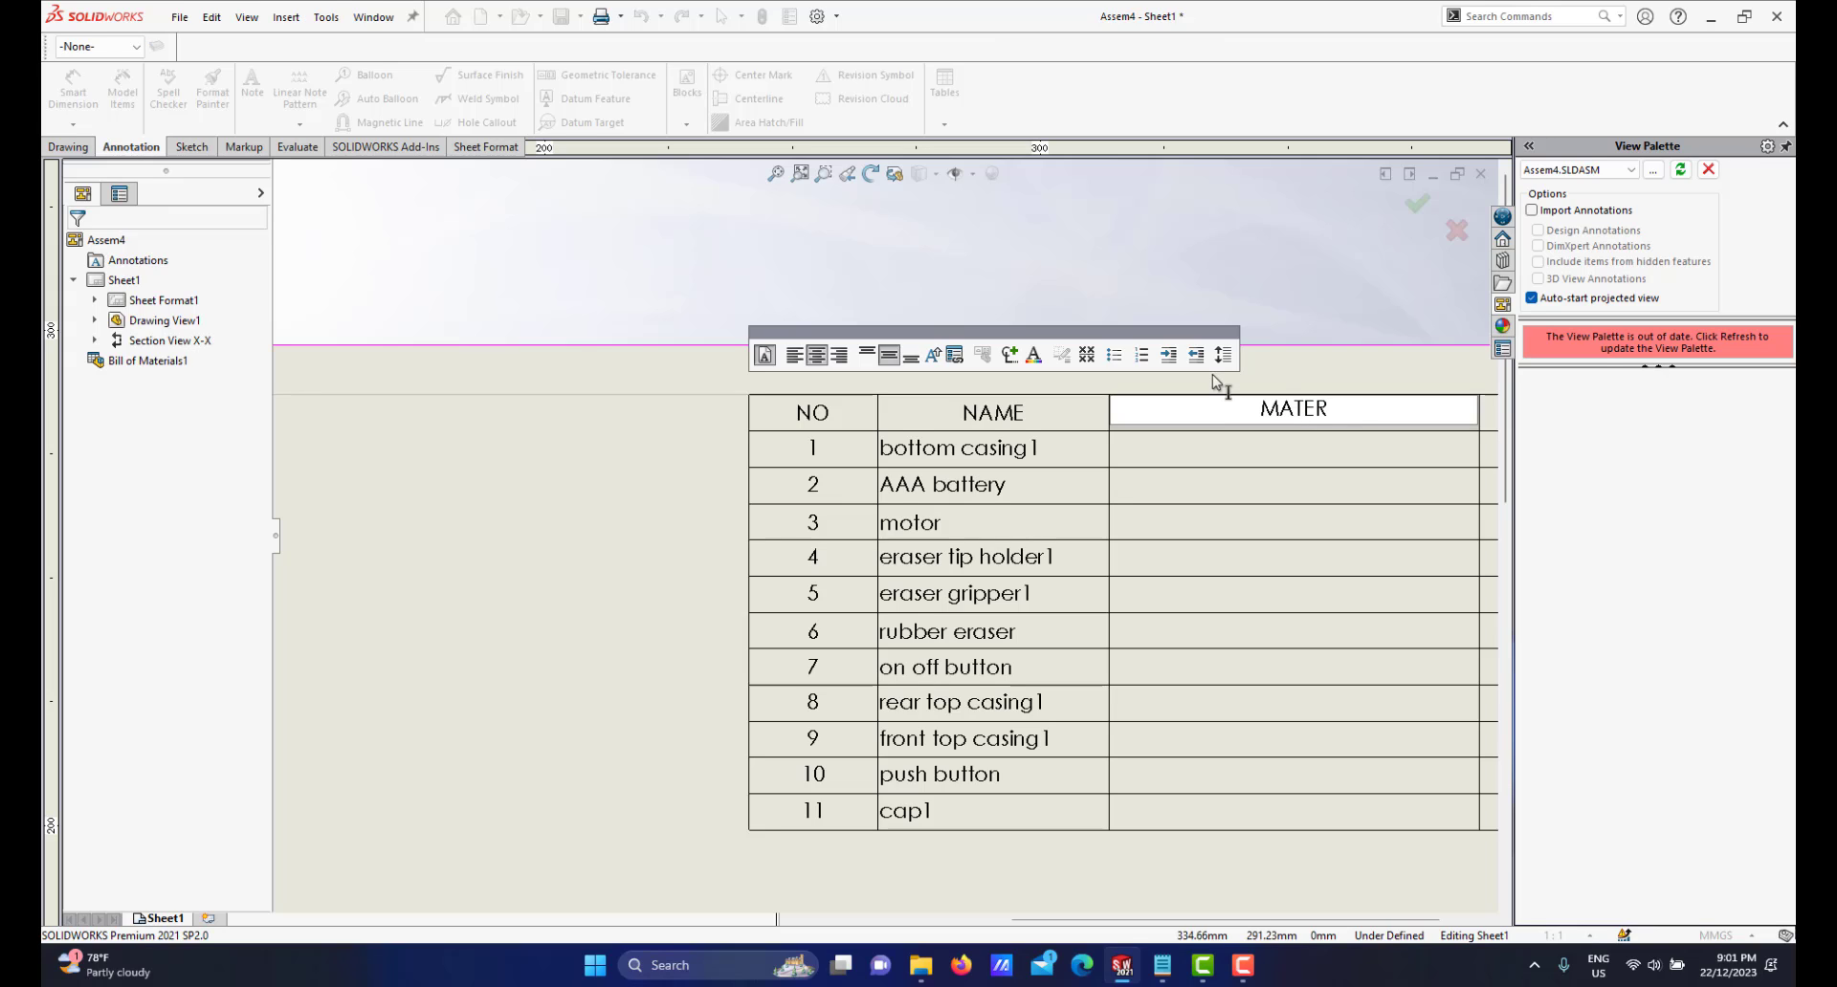
type("IAL")
scroll(1310, 530, "up", 1)
left_click(1278, 500)
scroll(1275, 463, "down", 1)
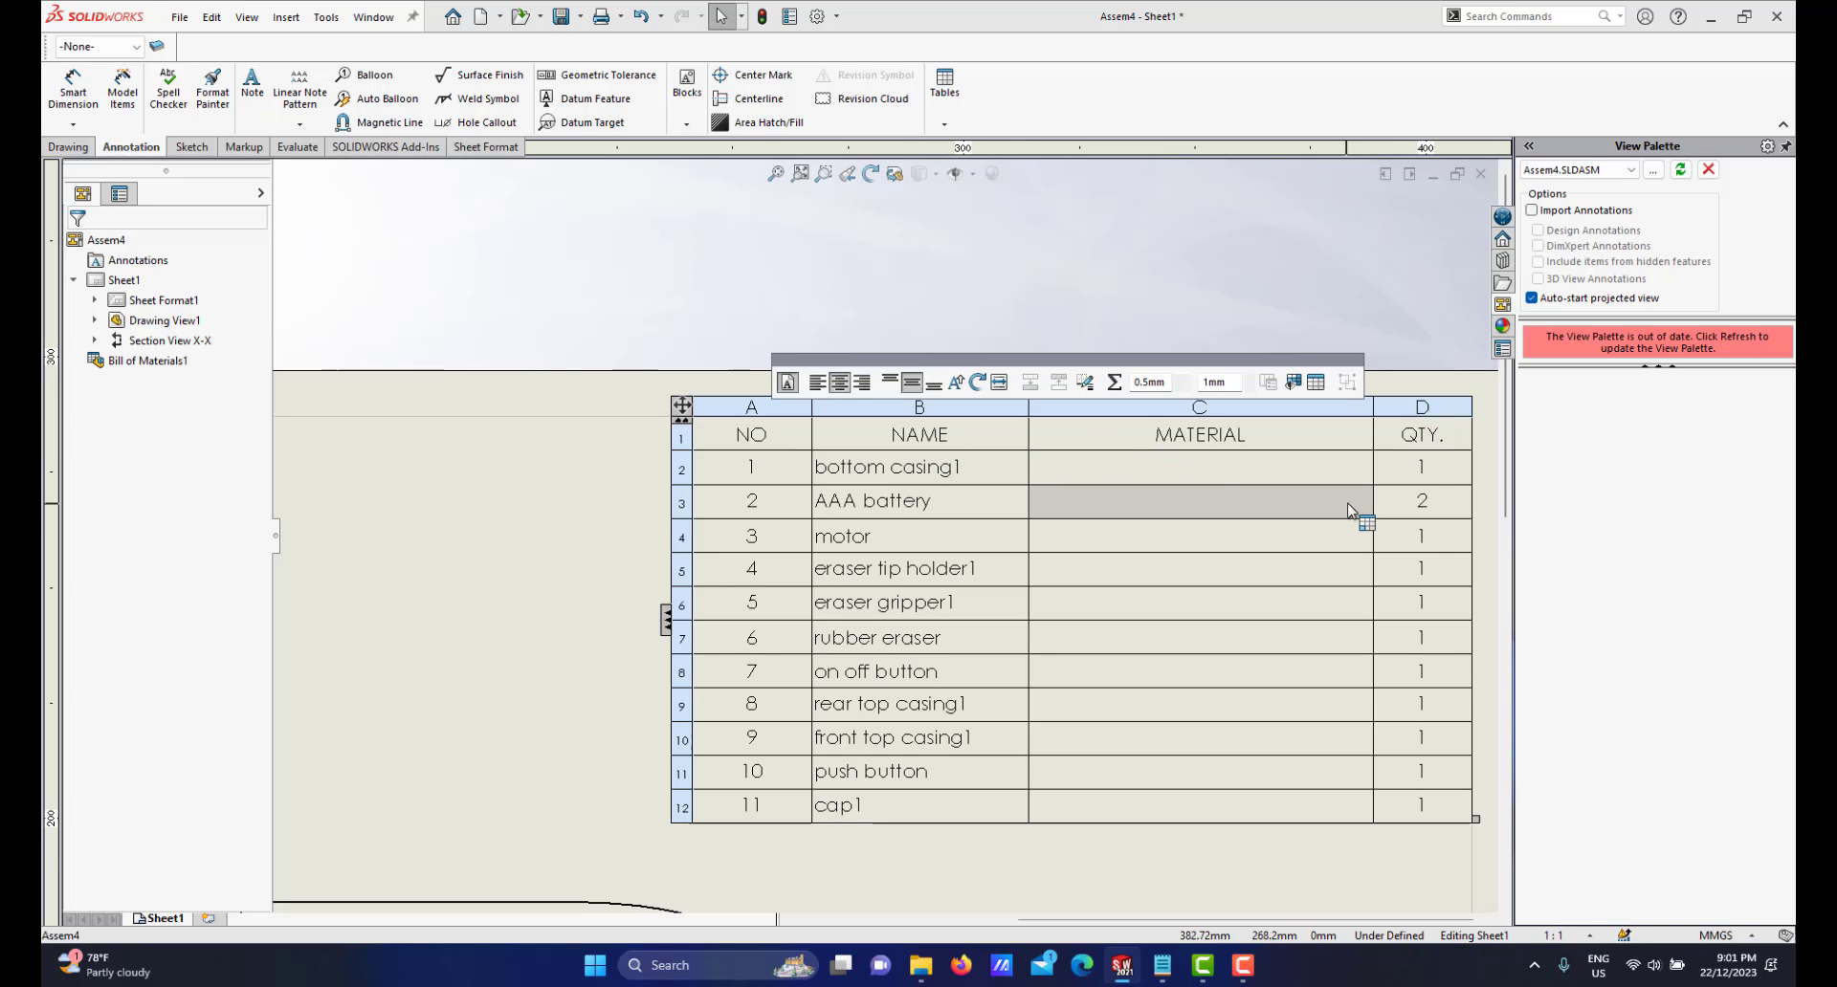
Rename item 1 in the bill of materials as BOTTOM CASING, in capitals and without the trailing number
scroll(1349, 509, "down", 2)
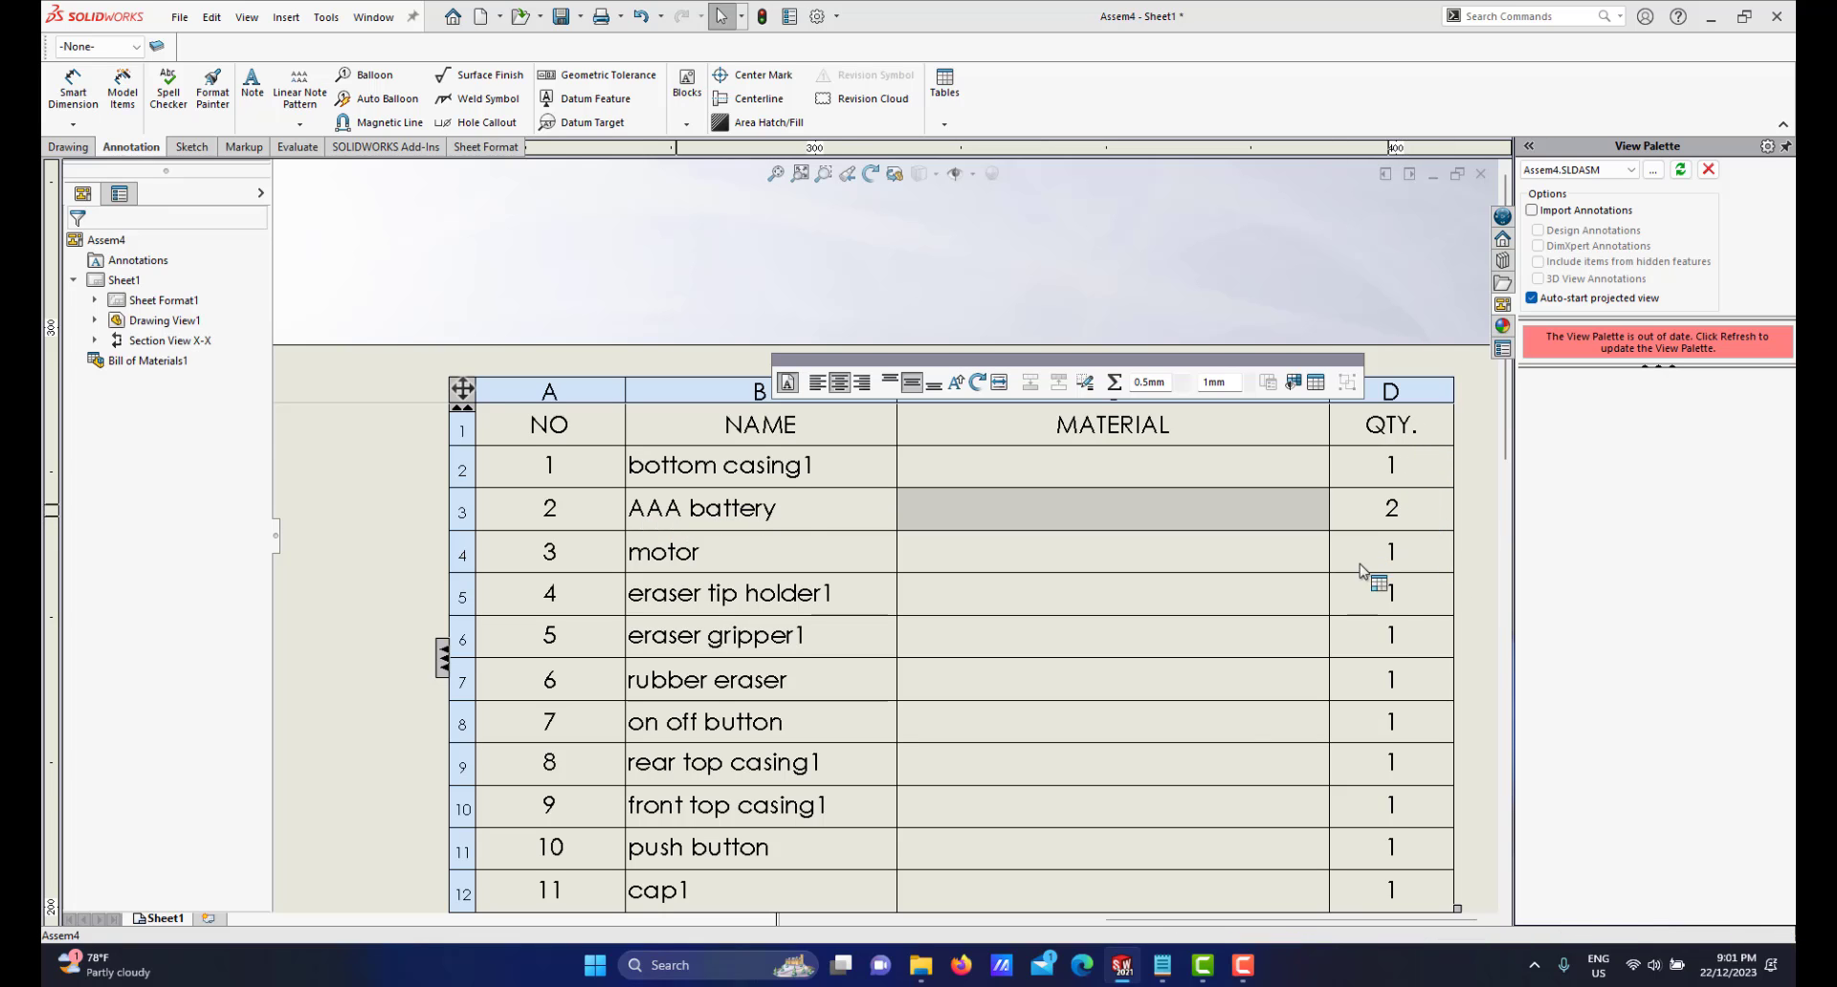
scroll(1100, 694, "up", 2)
scroll(795, 669, "up", 2)
scroll(816, 584, "down", 2)
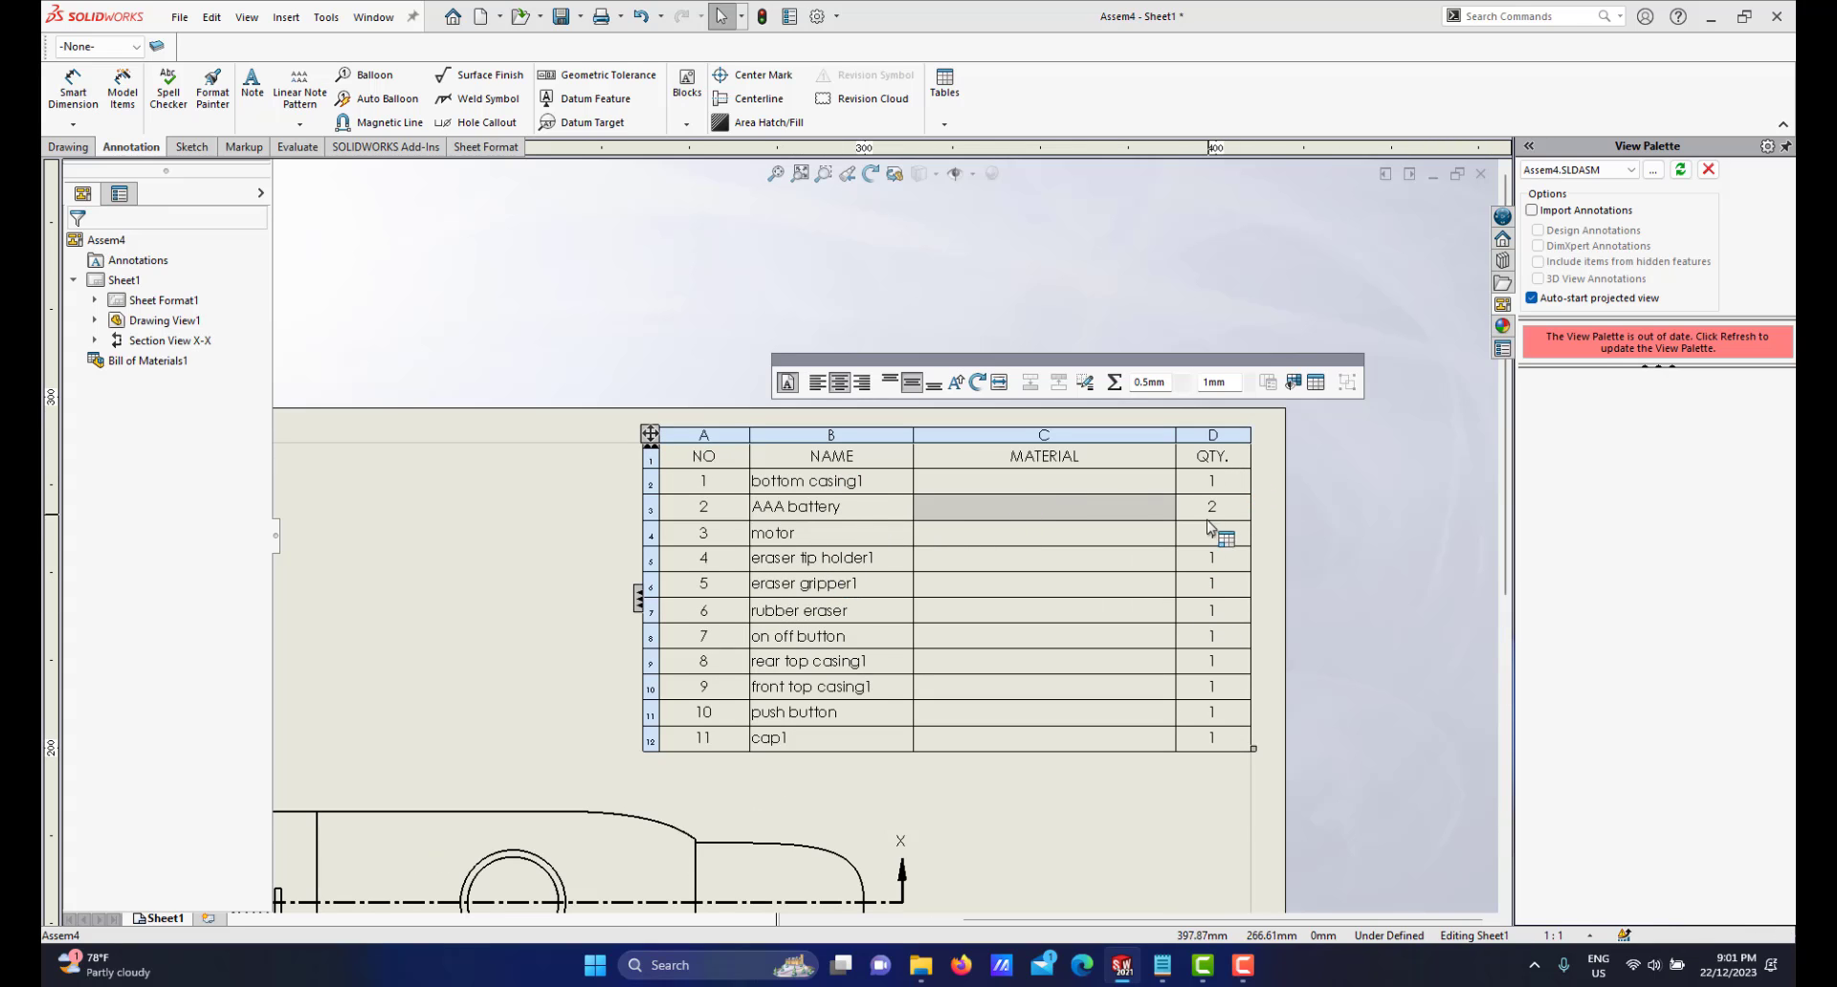
scroll(842, 536, "up", 2)
scroll(809, 507, "down", 5)
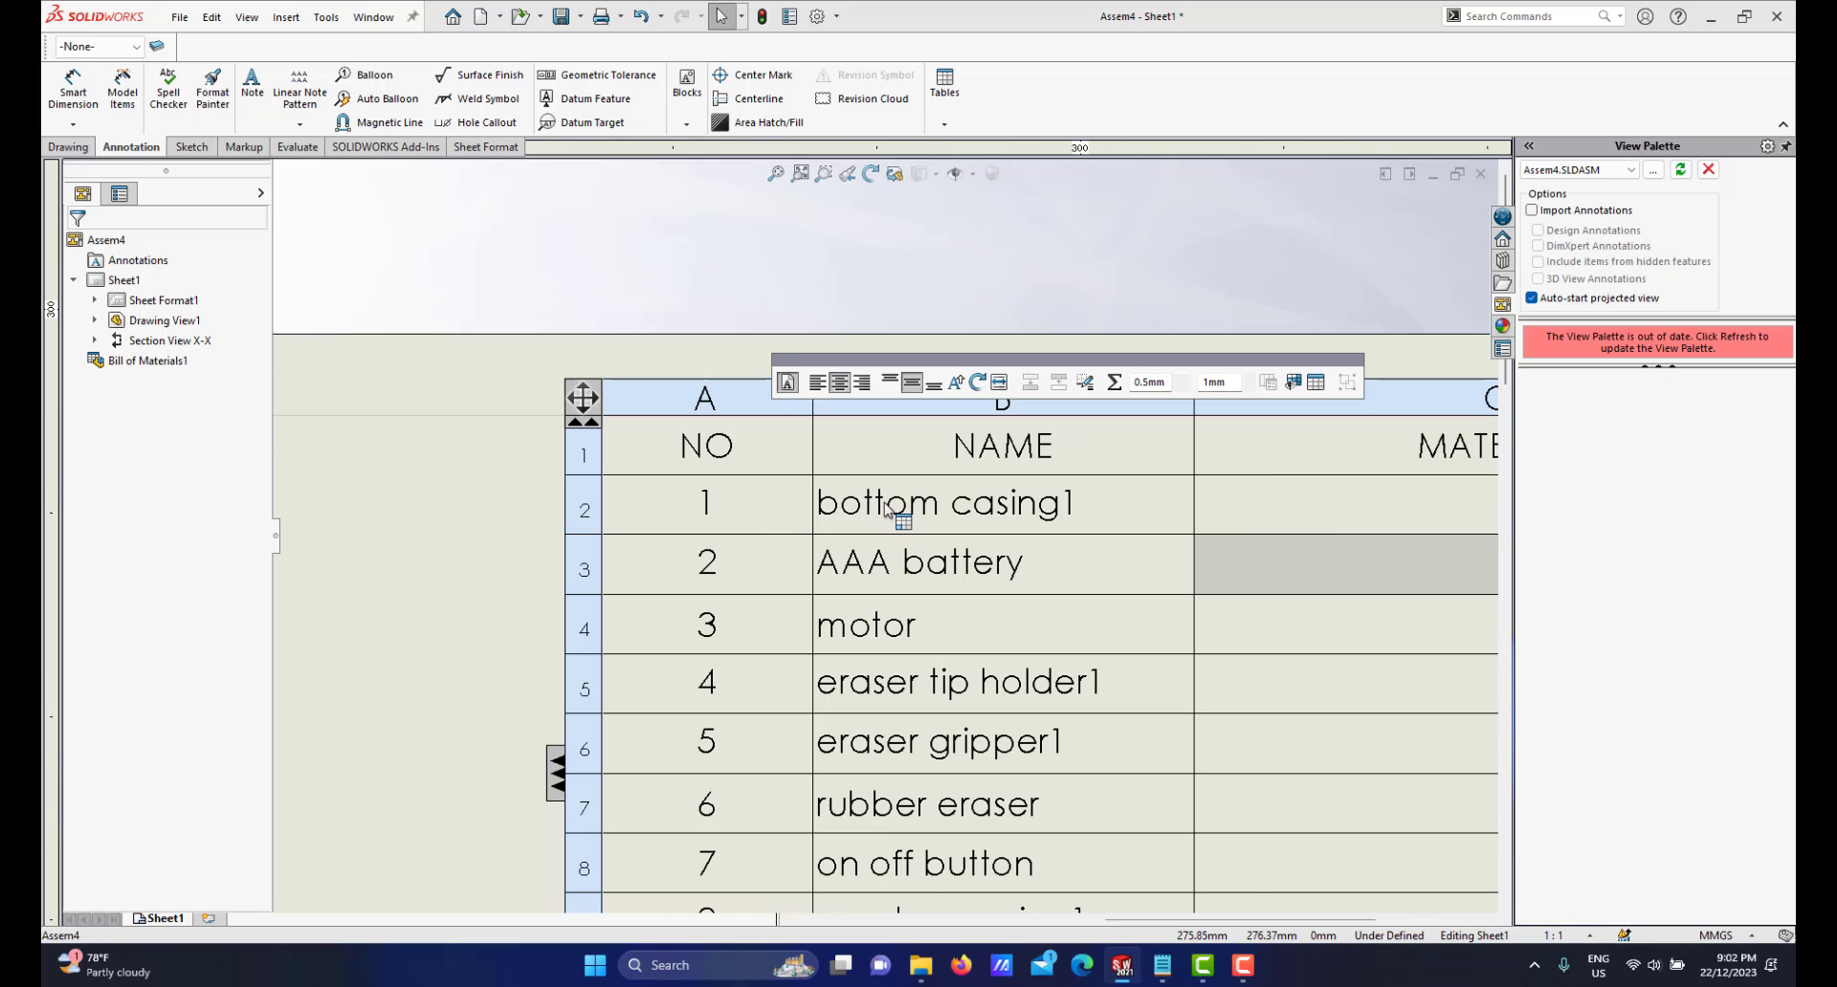
scroll(885, 507, "up", 1)
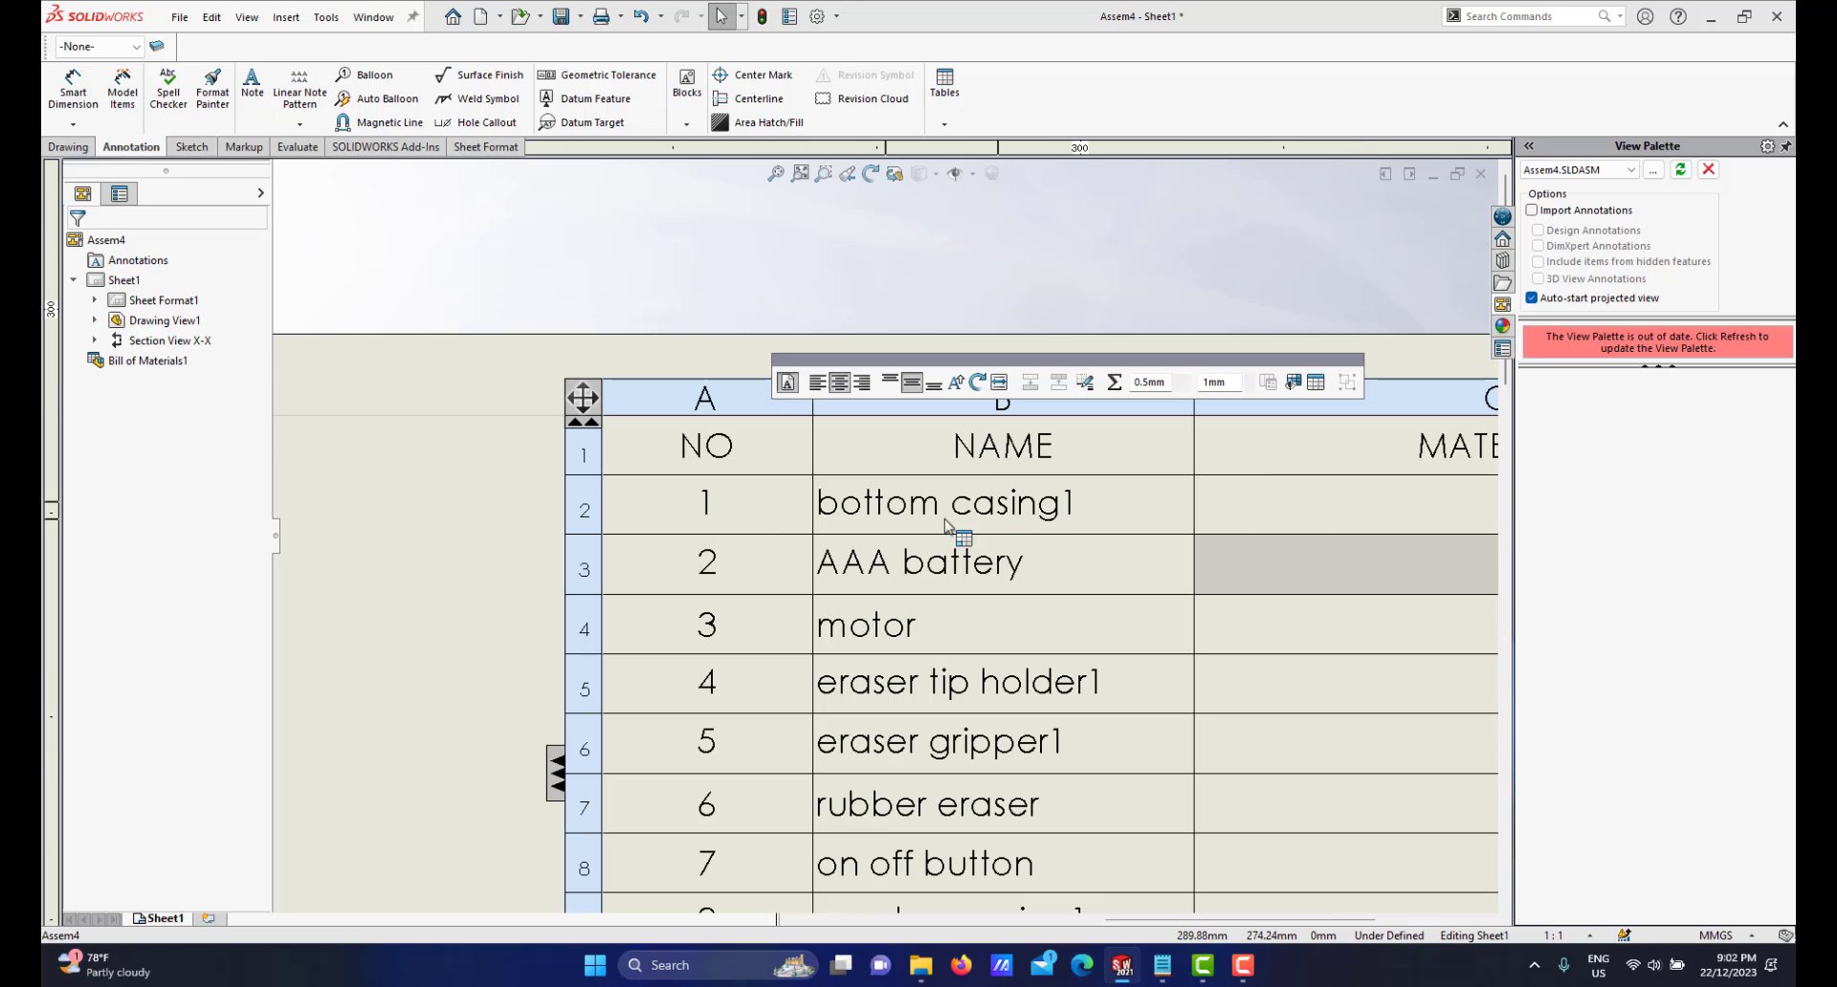
left_click(894, 507)
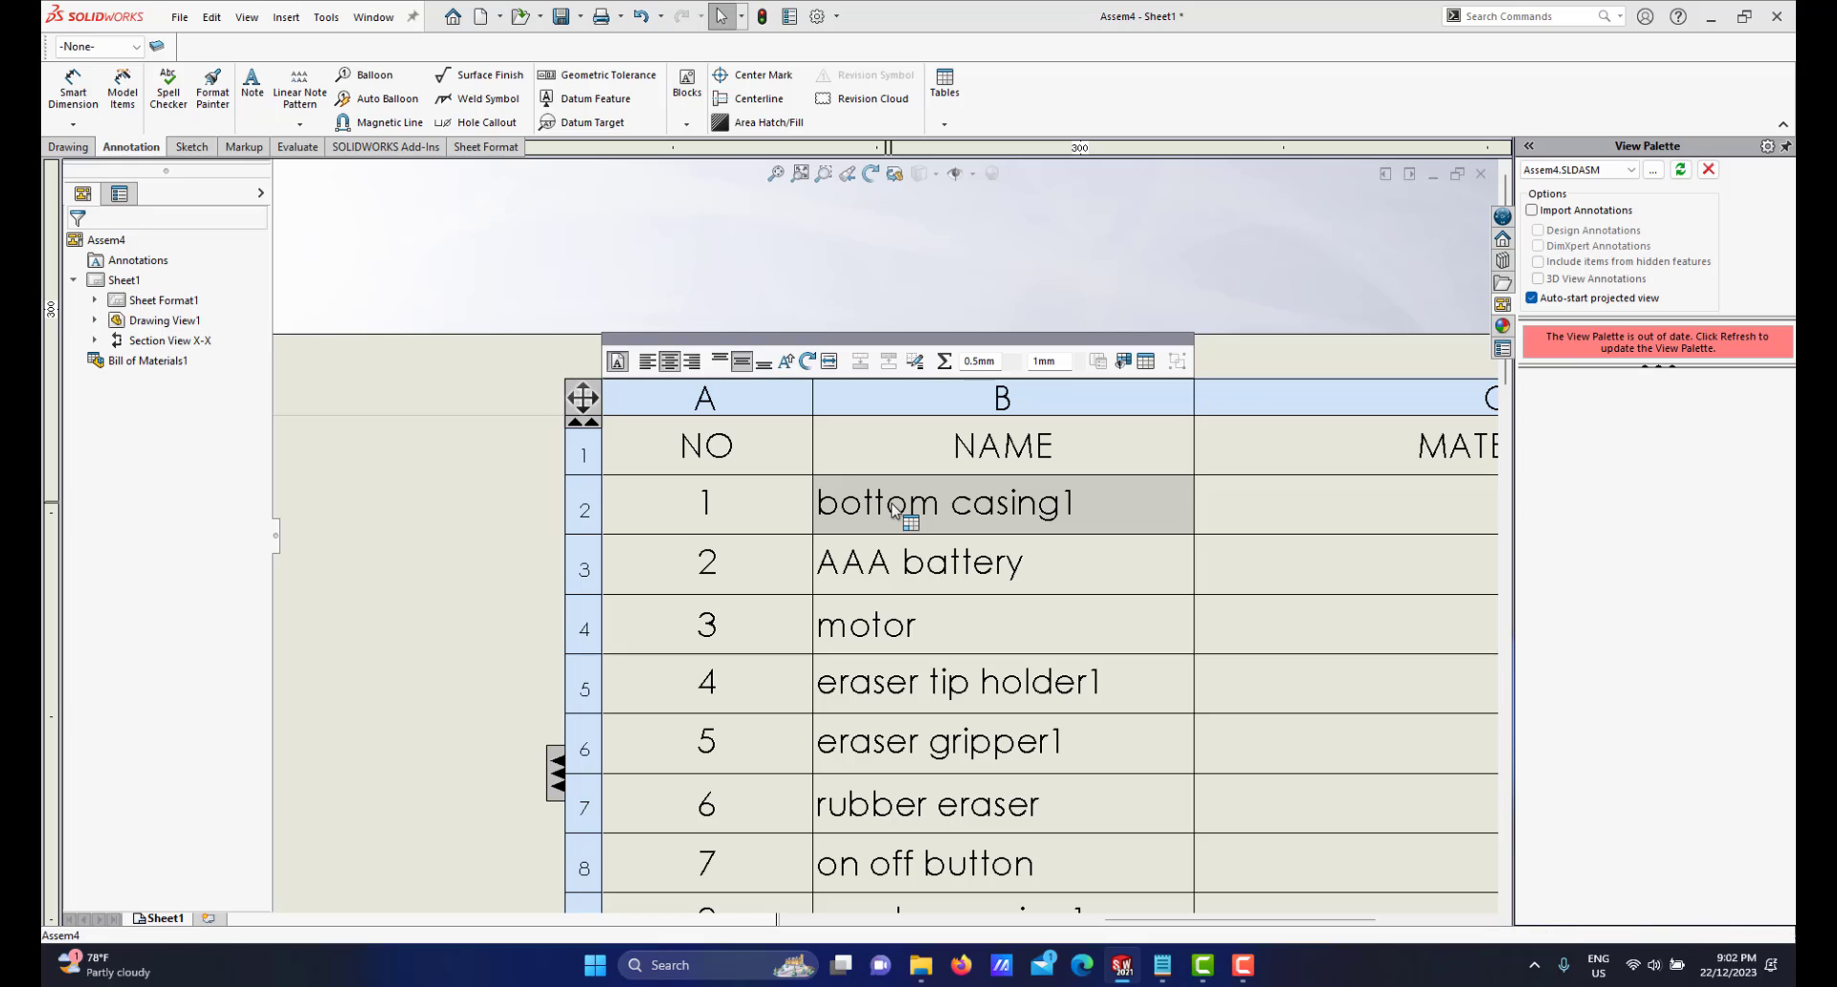
double_click(1067, 502)
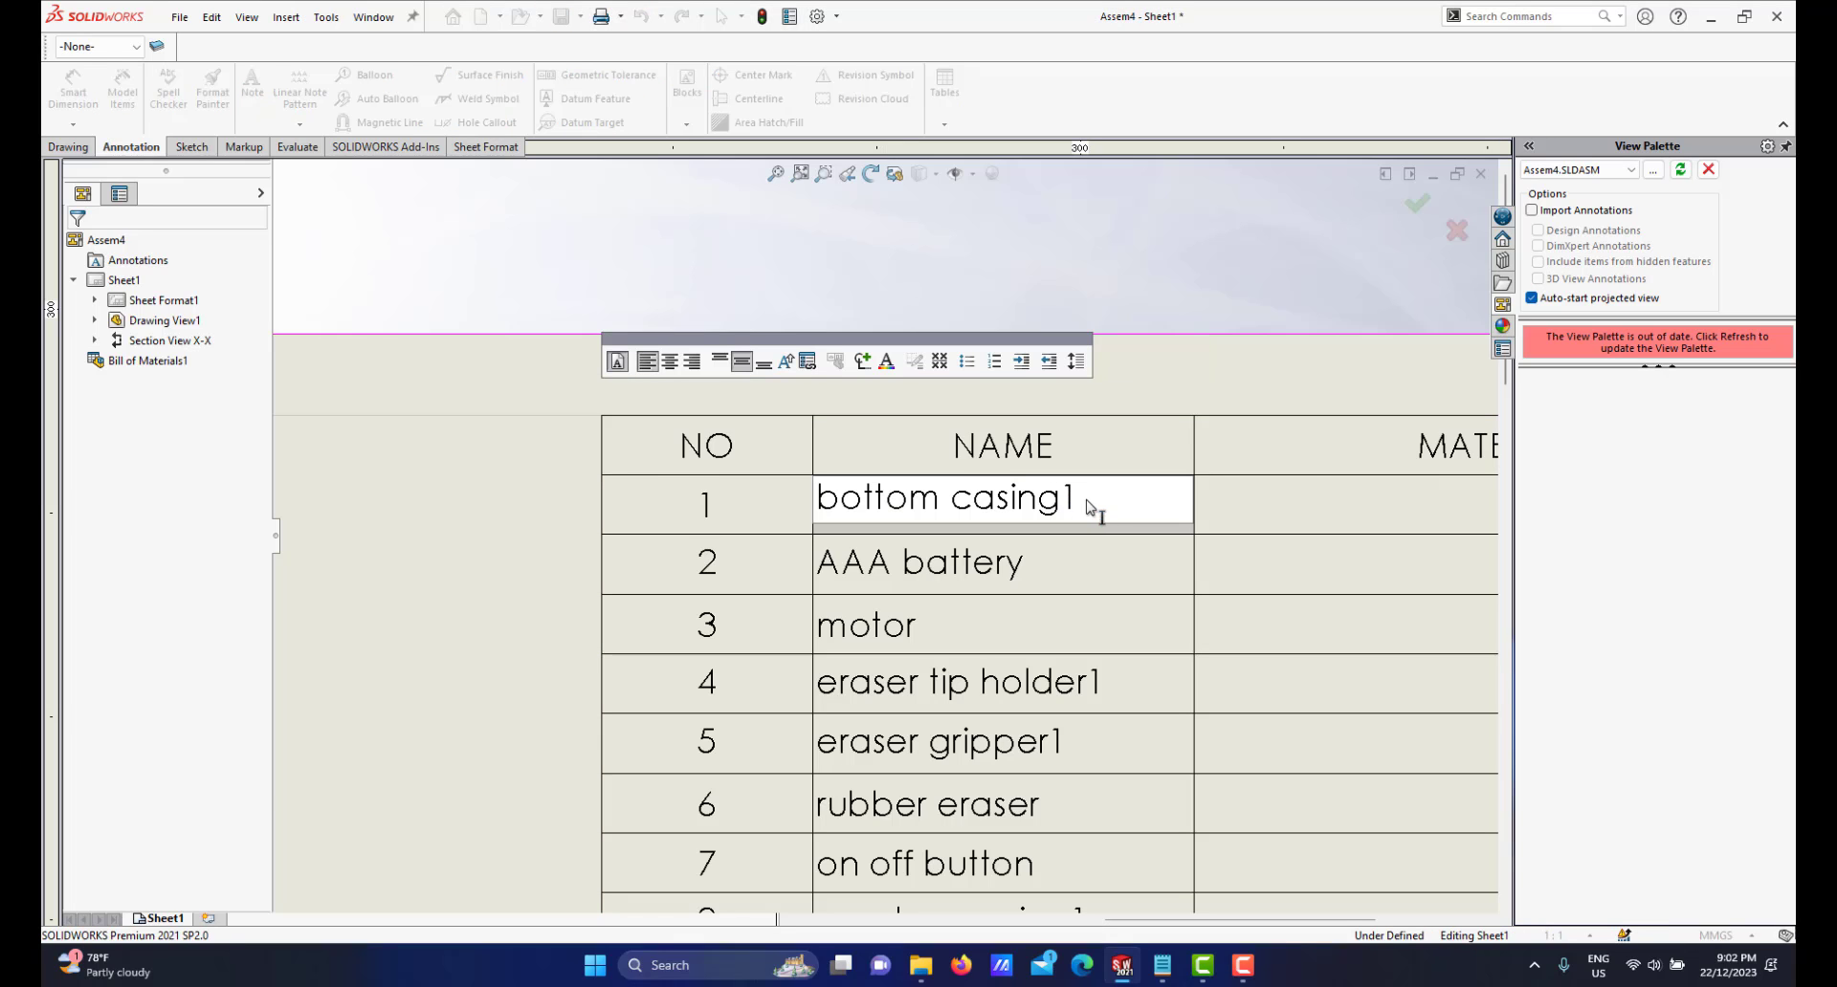
left_click_drag(1088, 505, 820, 496)
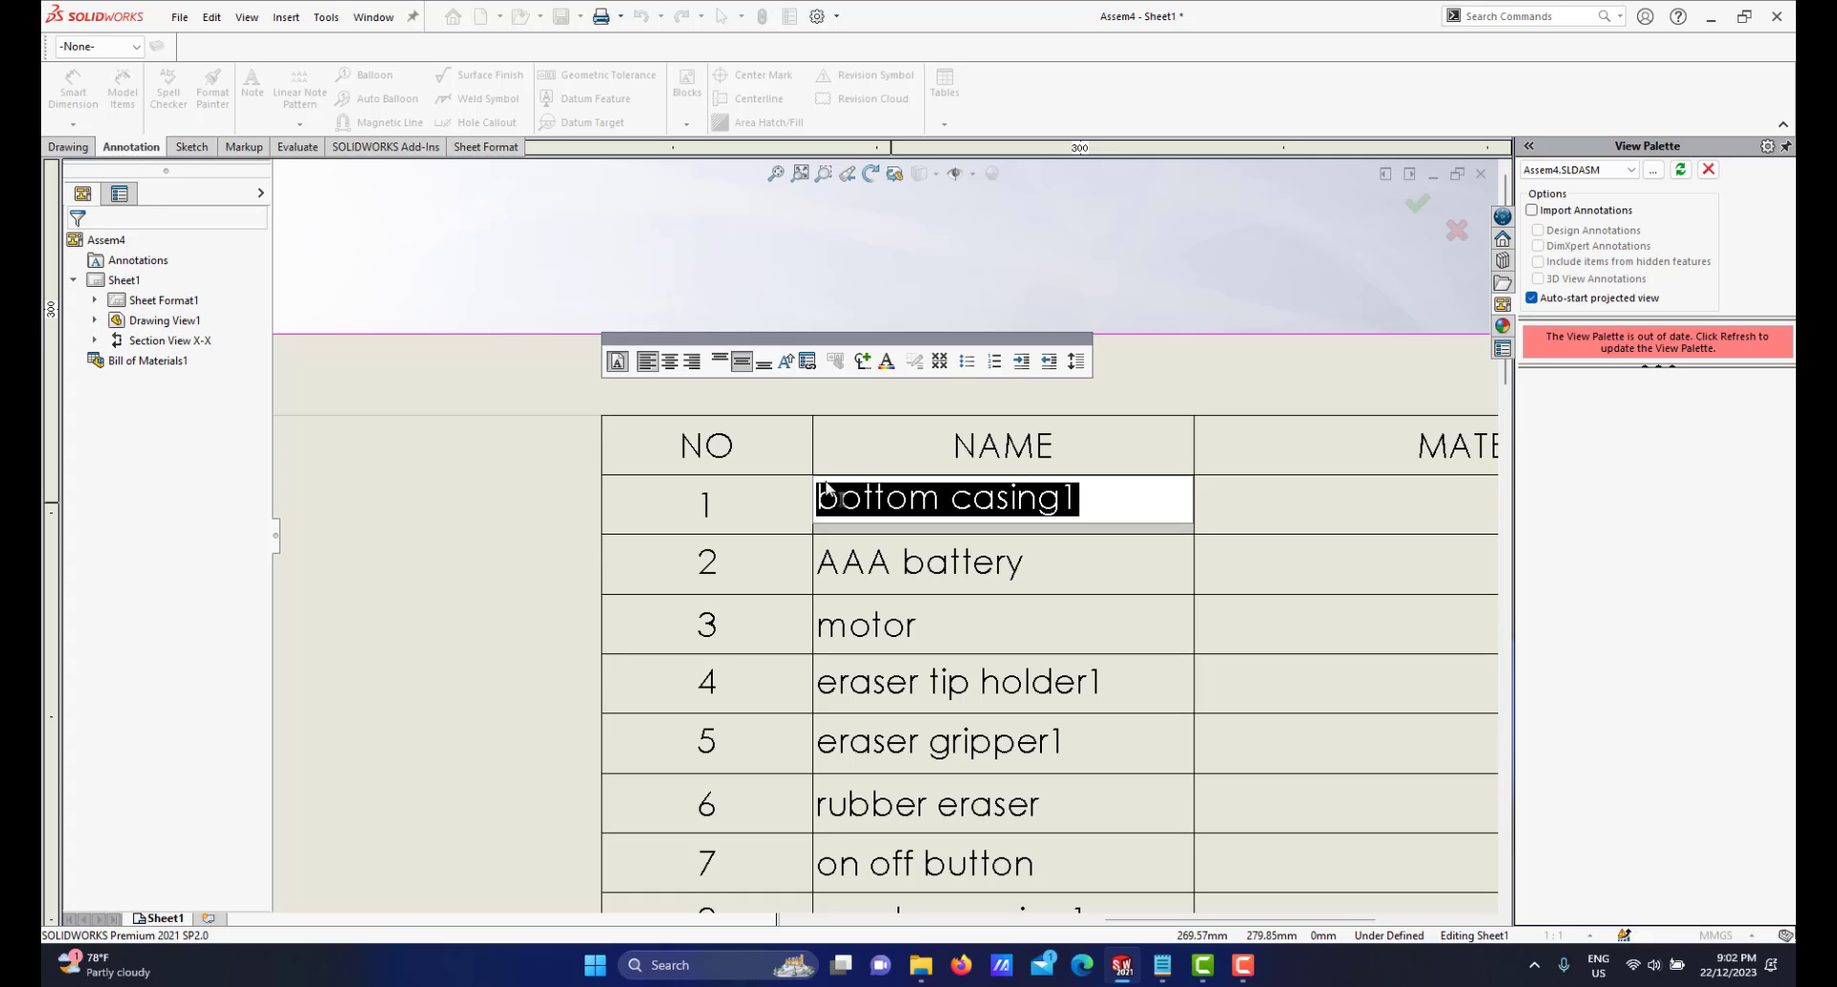
type("BOTTOM CASING")
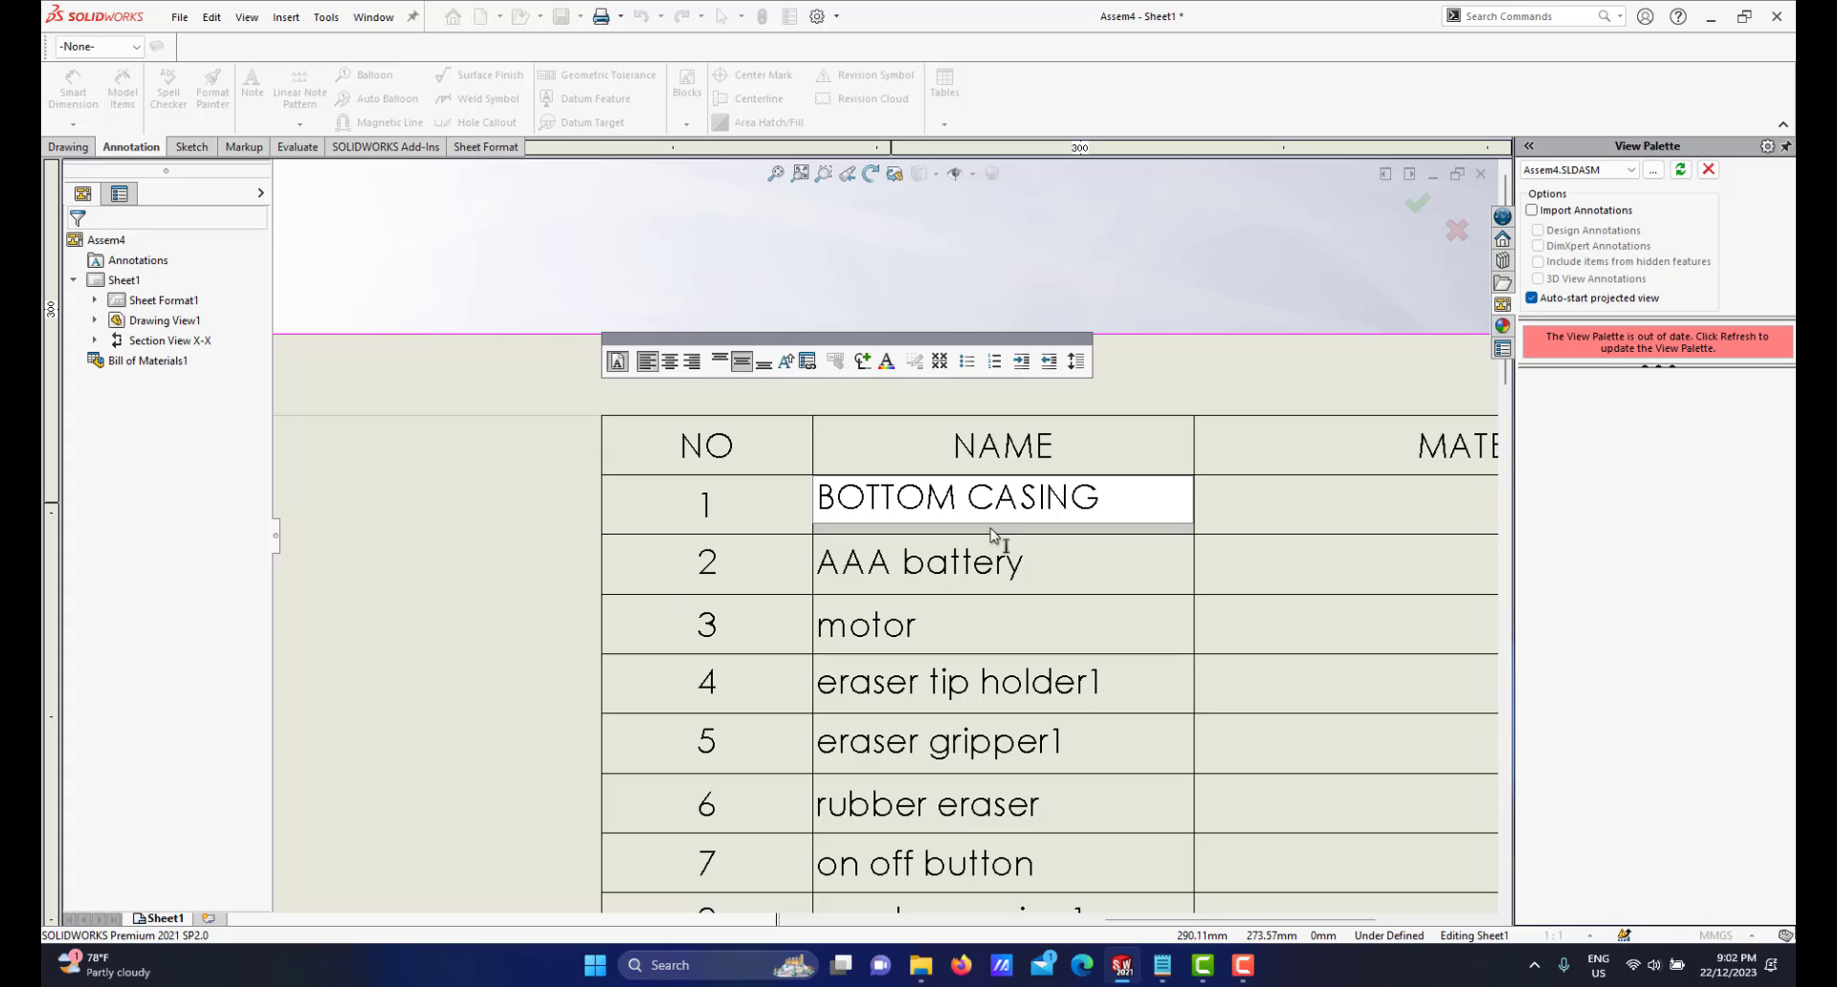
Rewrite the name of item 2 in the bill of materials in capitals as AAA BATTERY
left_click(984, 572)
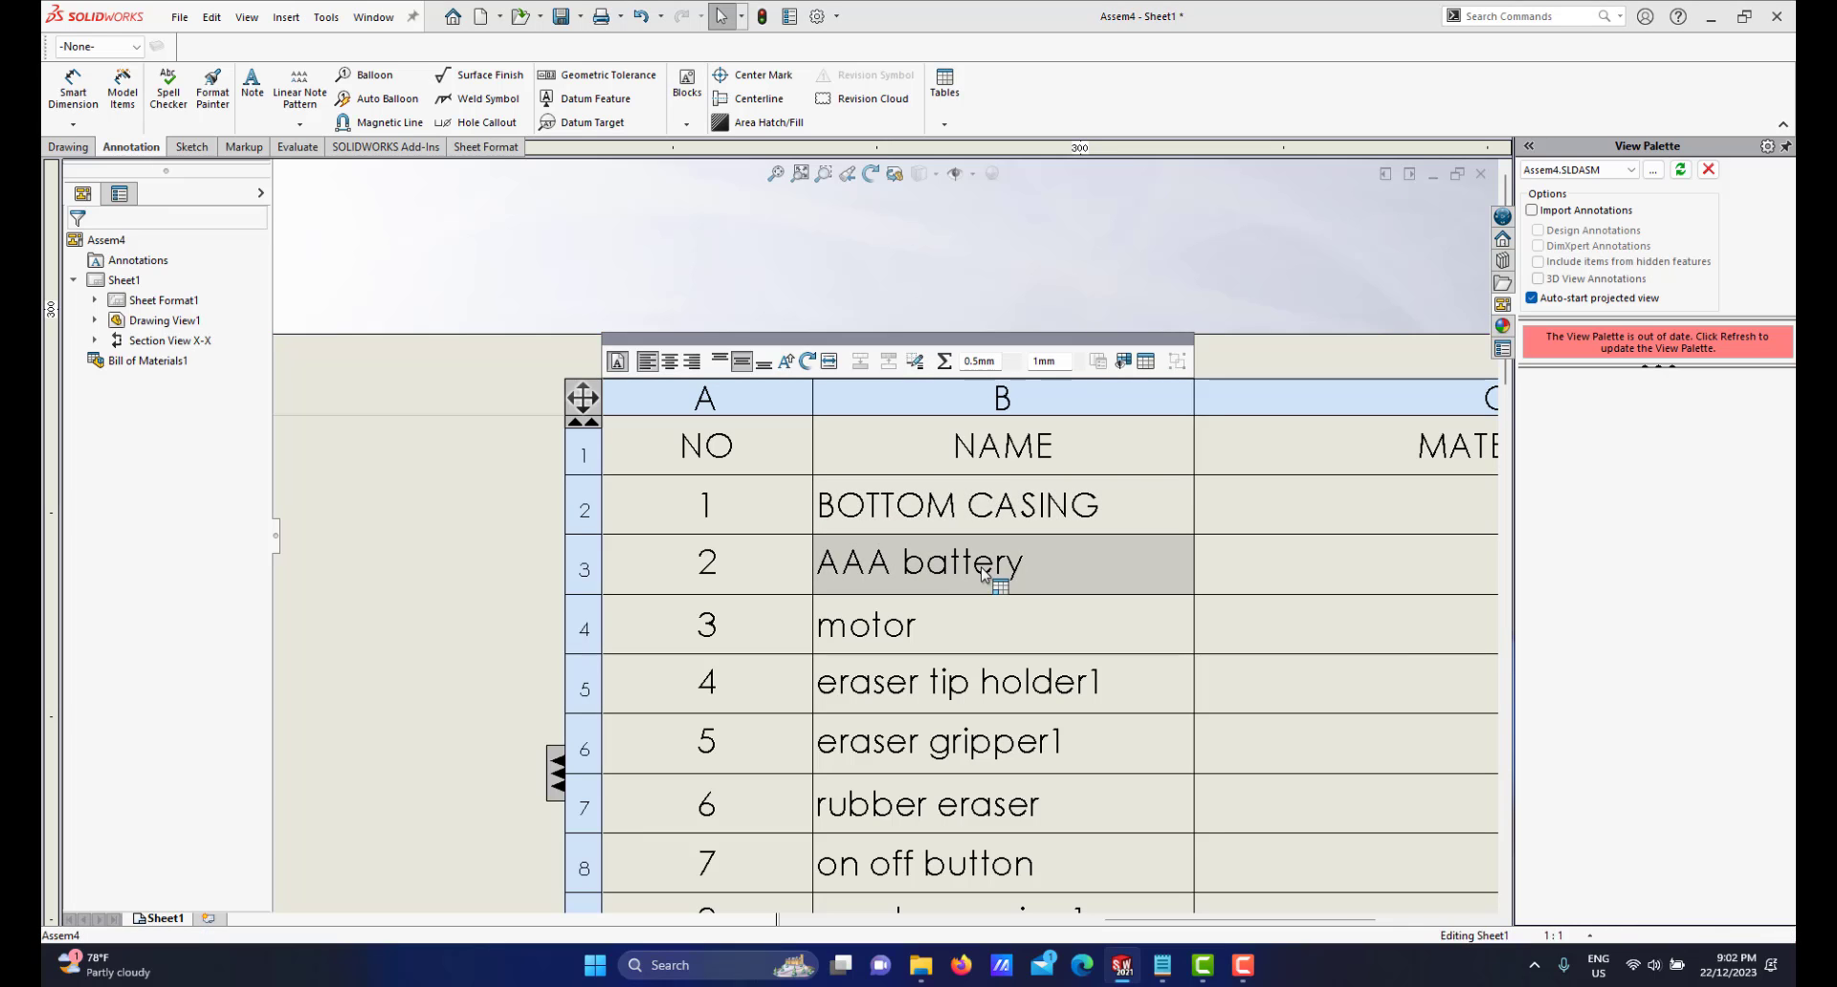
double_click(1034, 566)
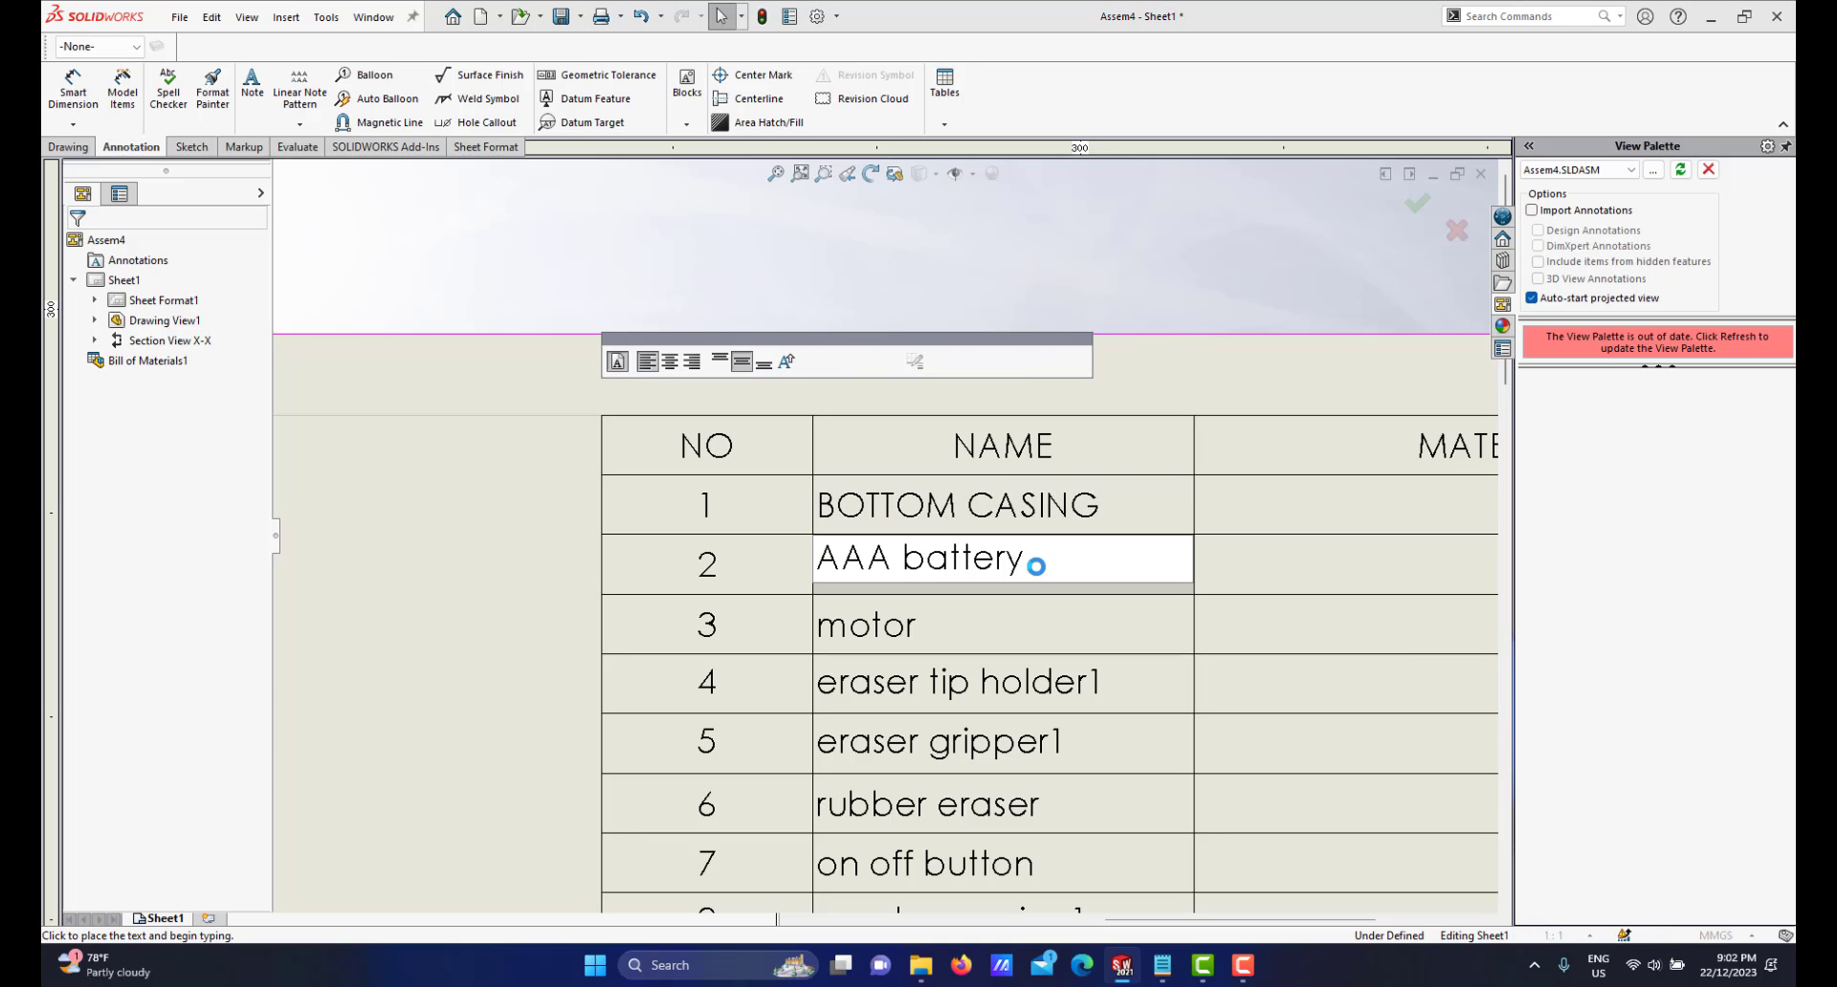
left_click_drag(1042, 576, 907, 572)
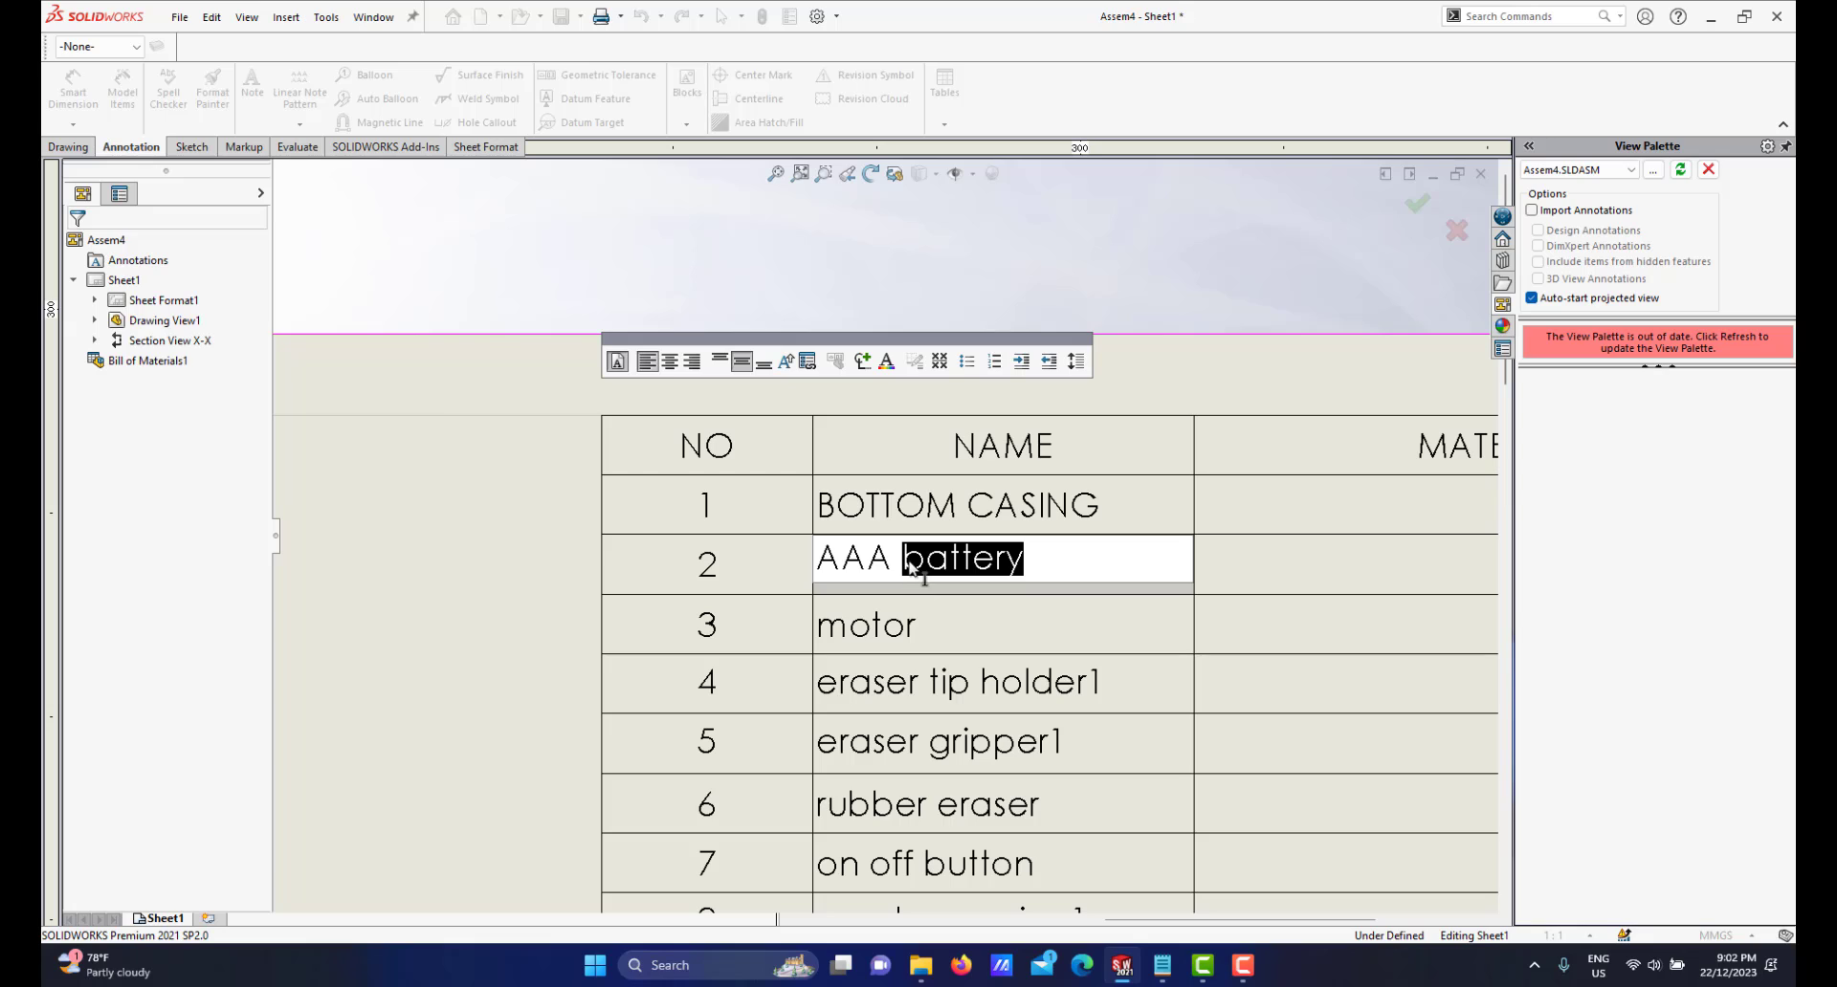
type("BATTERY")
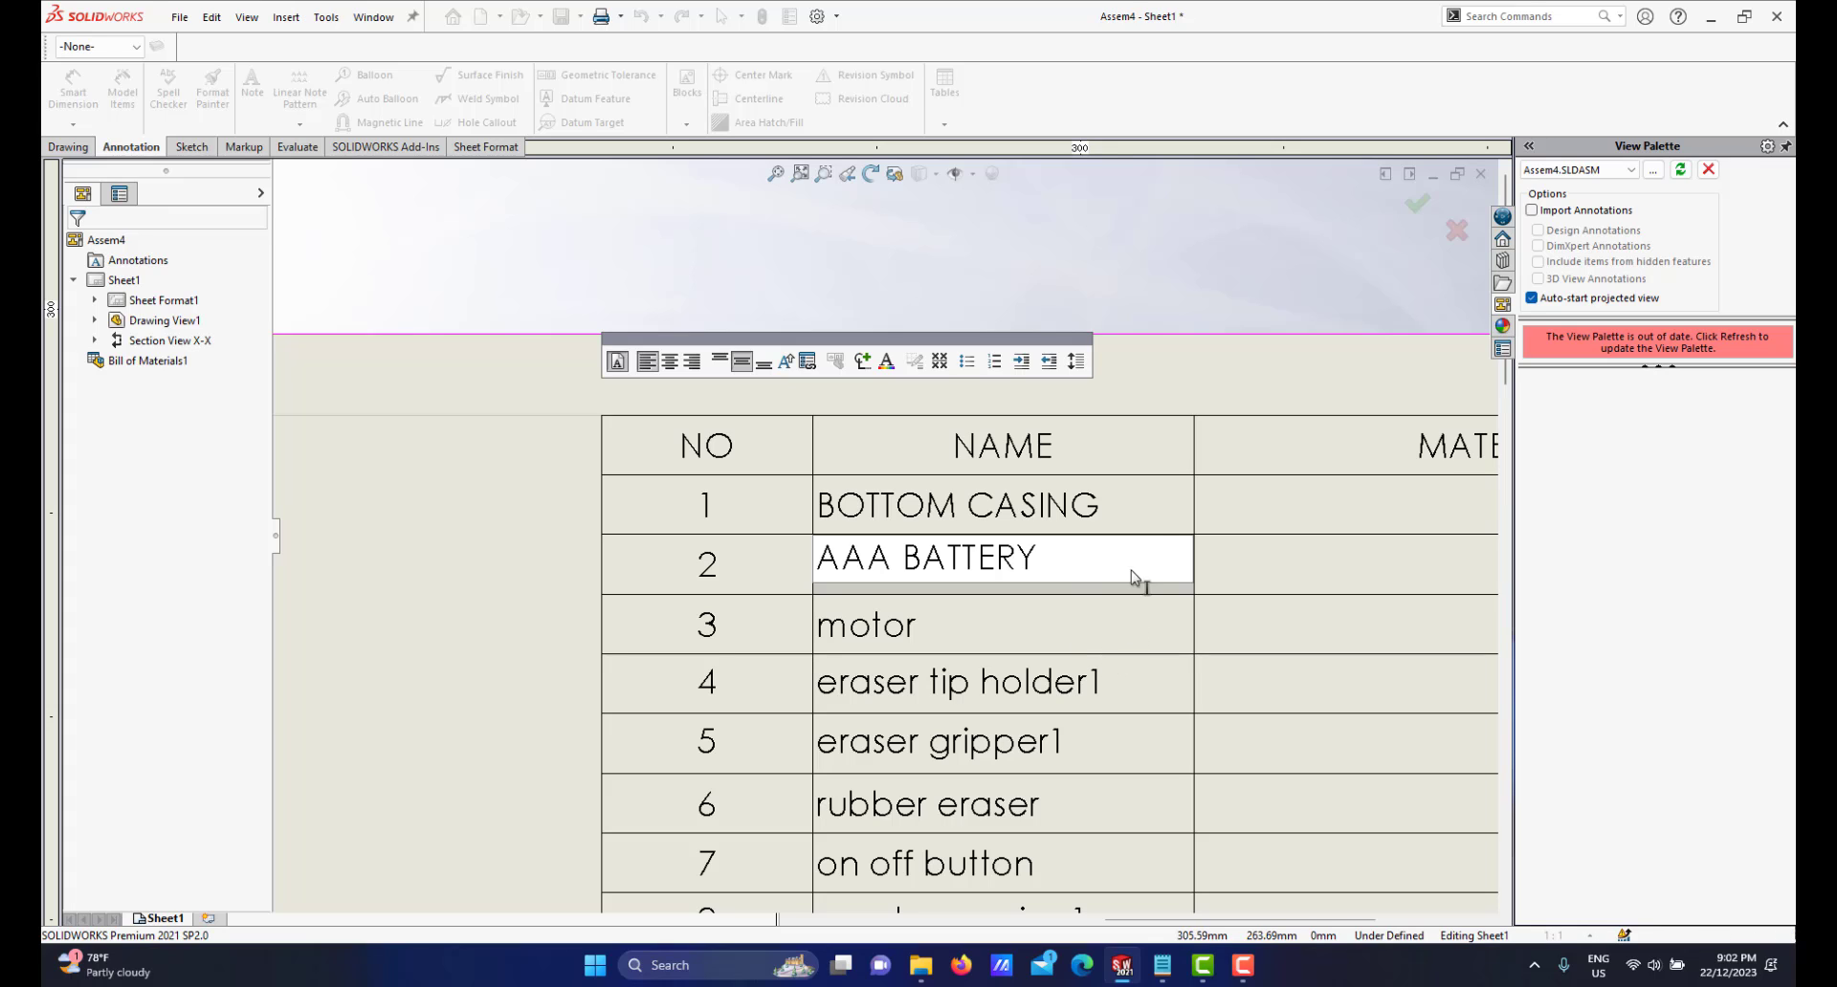
Review the names, materials and quantities listed for all parts in the bill of materials
scroll(1043, 583, "up", 1)
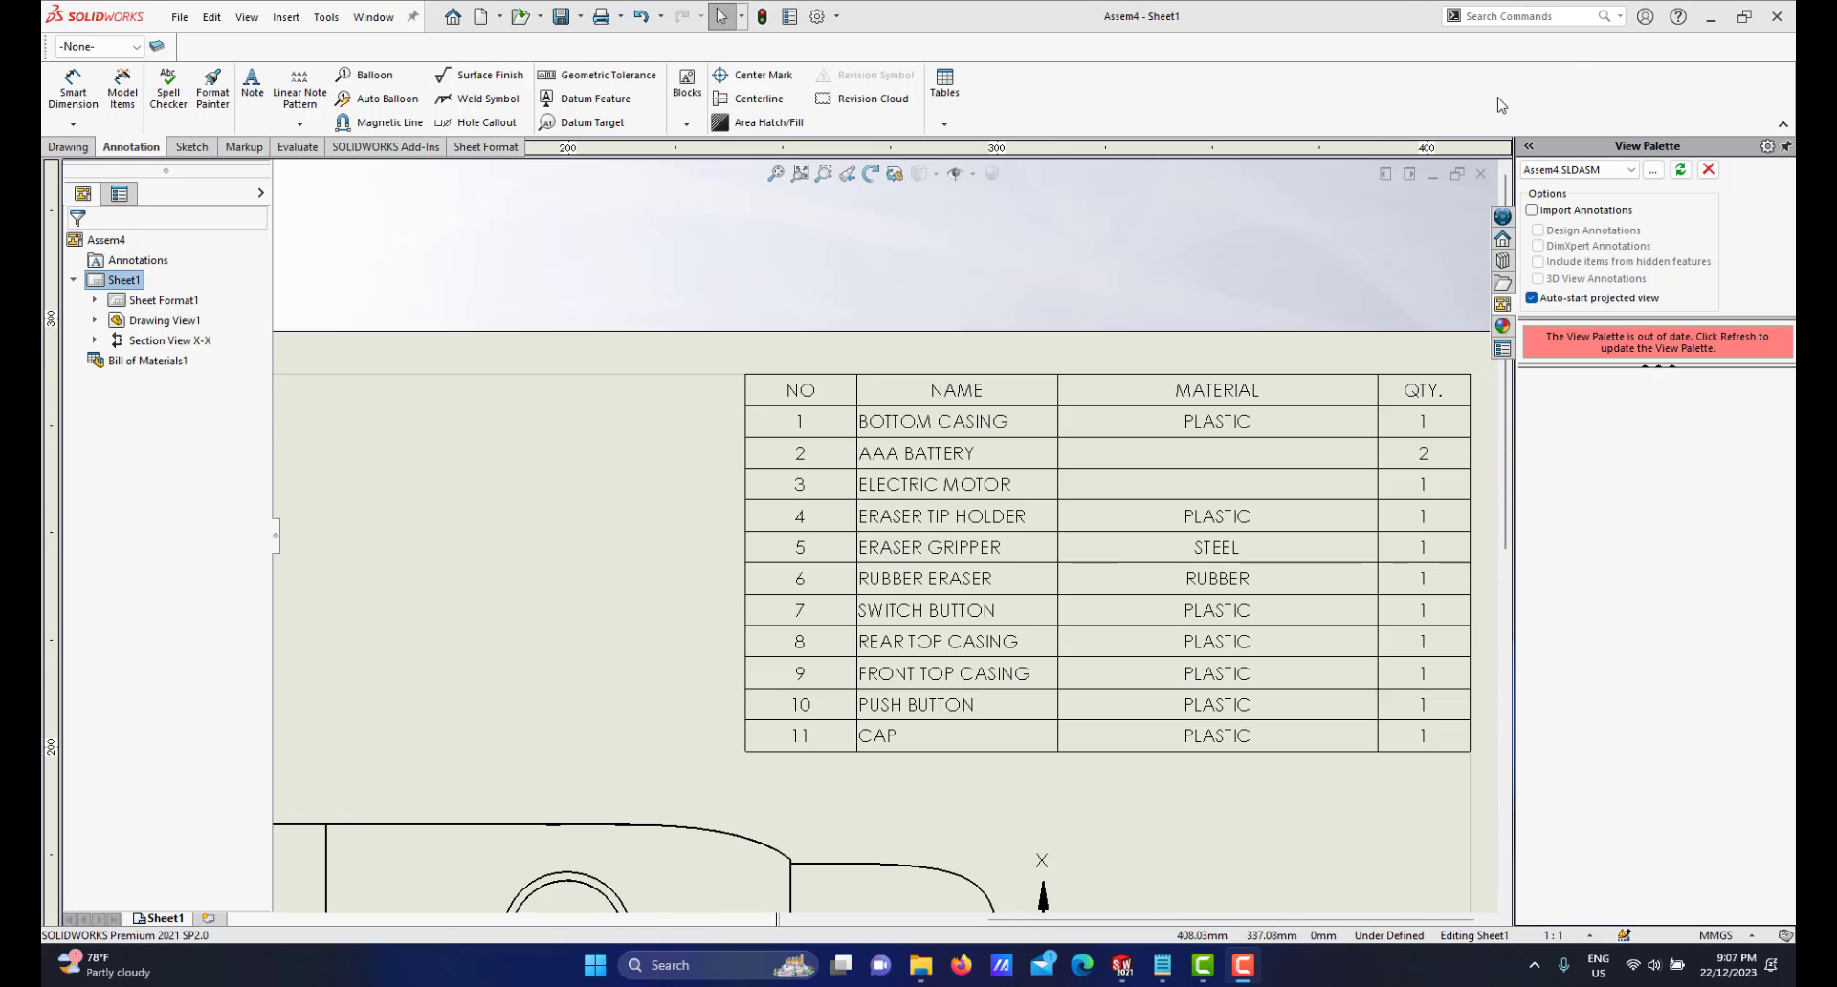
left_click(1148, 409)
scroll(1066, 508, "up", 1)
scroll(1003, 526, "down", 2)
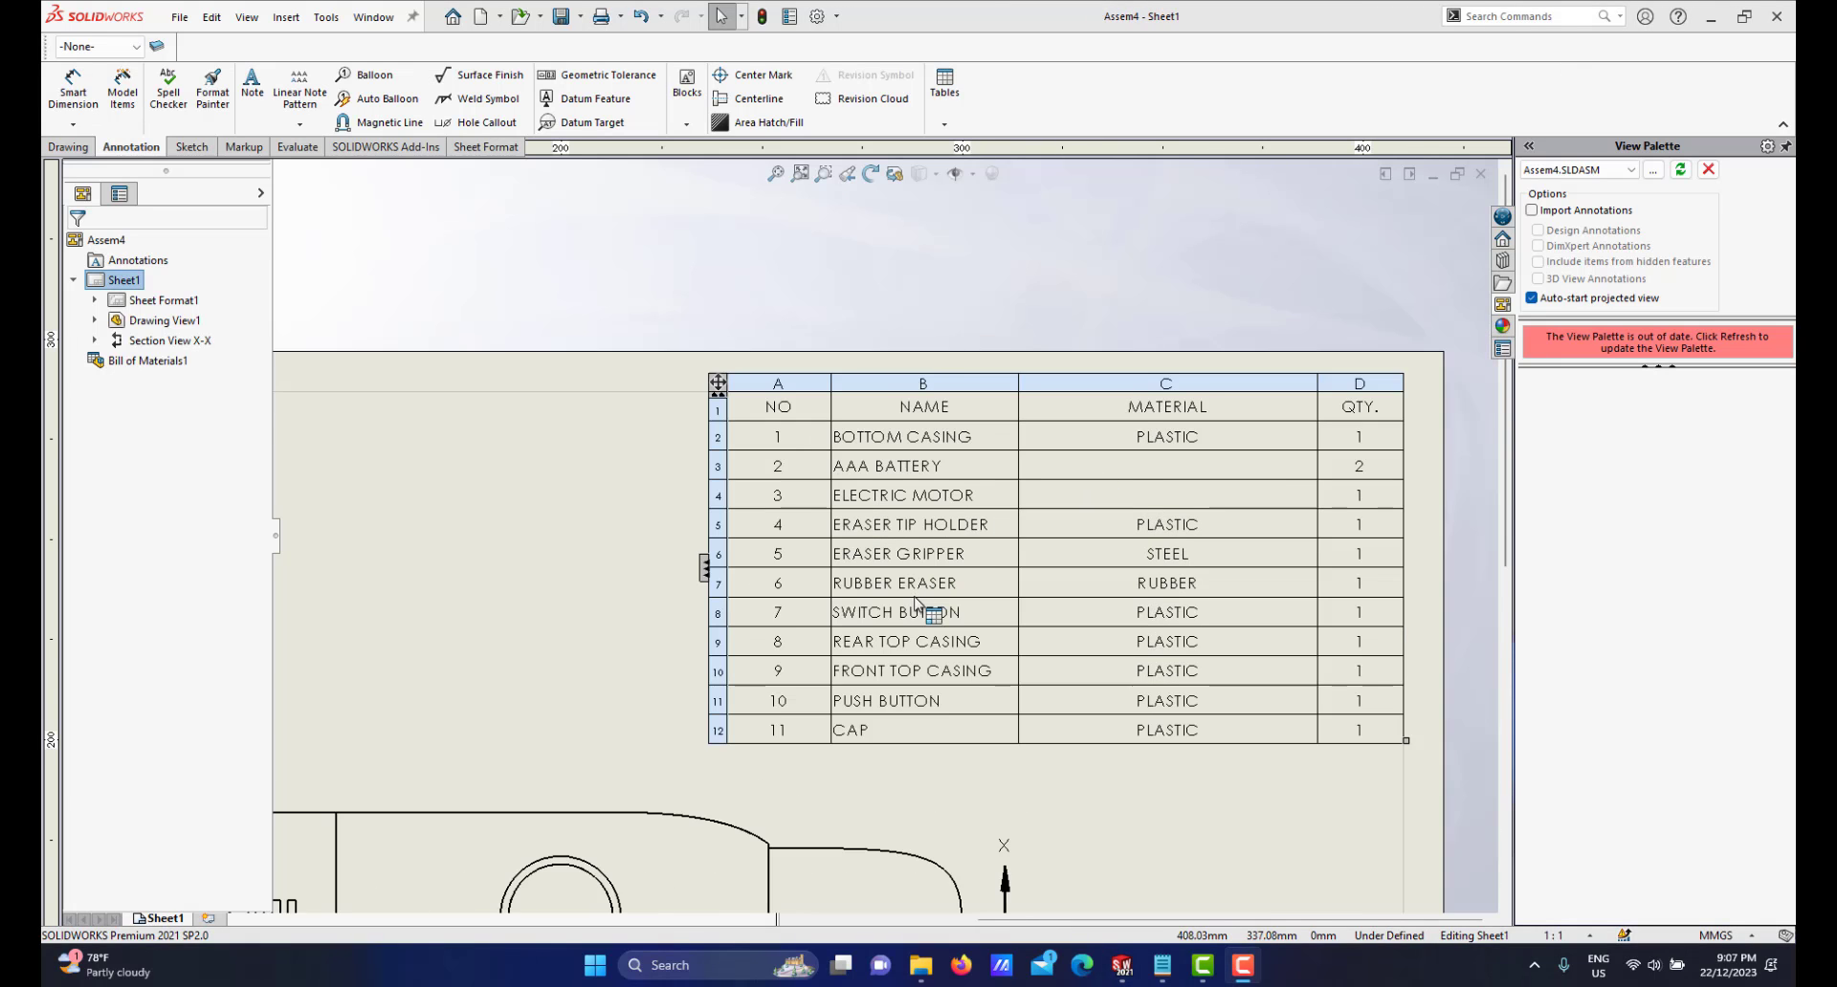
scroll(953, 446, "down", 1)
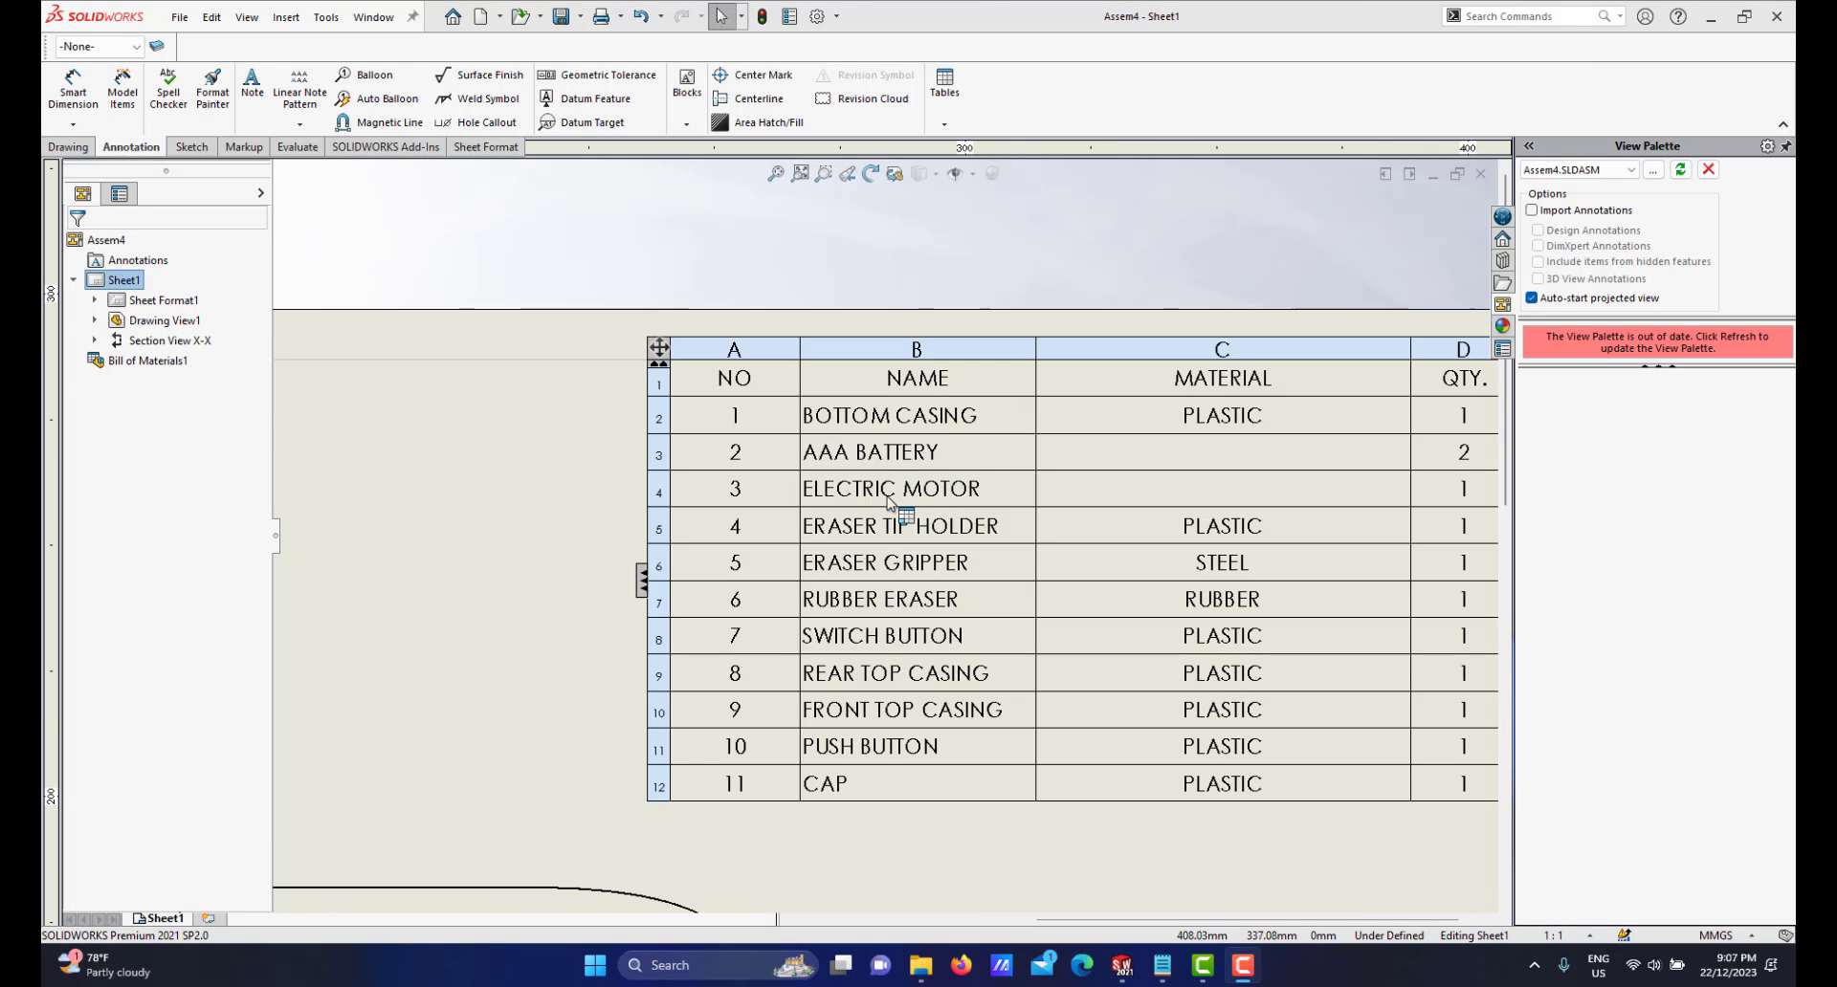
scroll(887, 500, "up", 2)
scroll(952, 488, "down", 1)
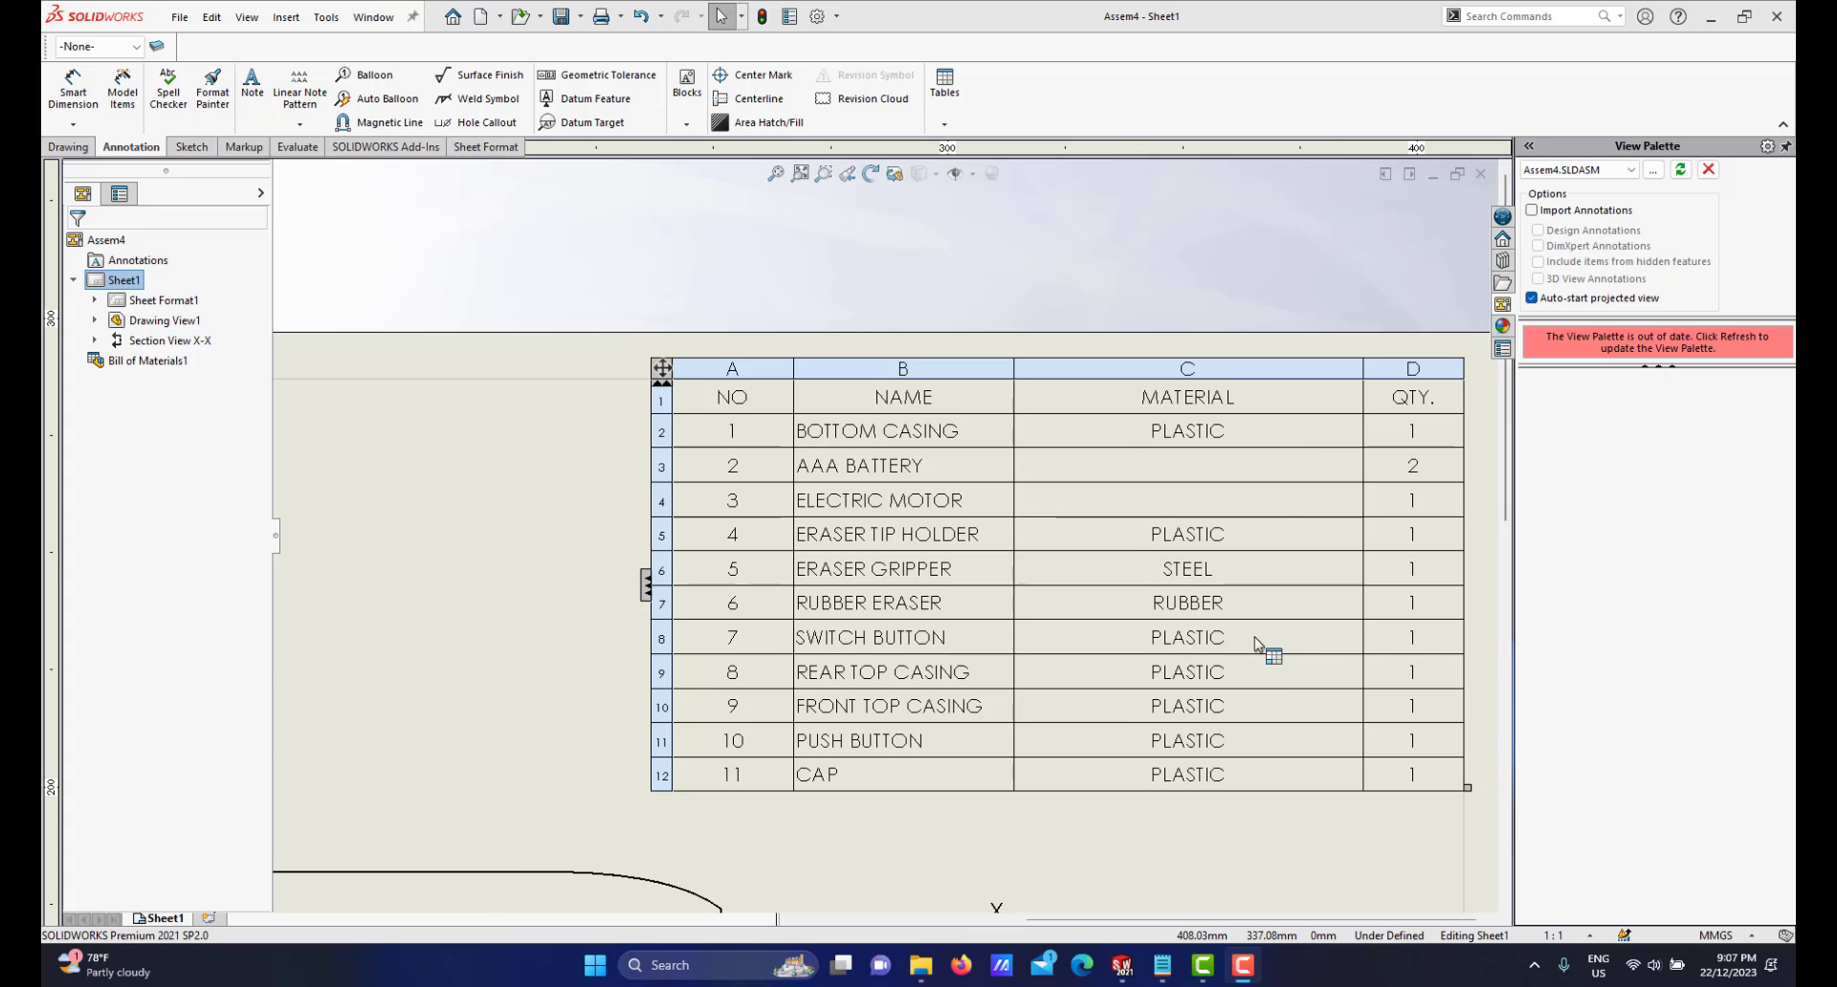
scroll(1244, 636, "up", 1)
scroll(1067, 541, "down", 1)
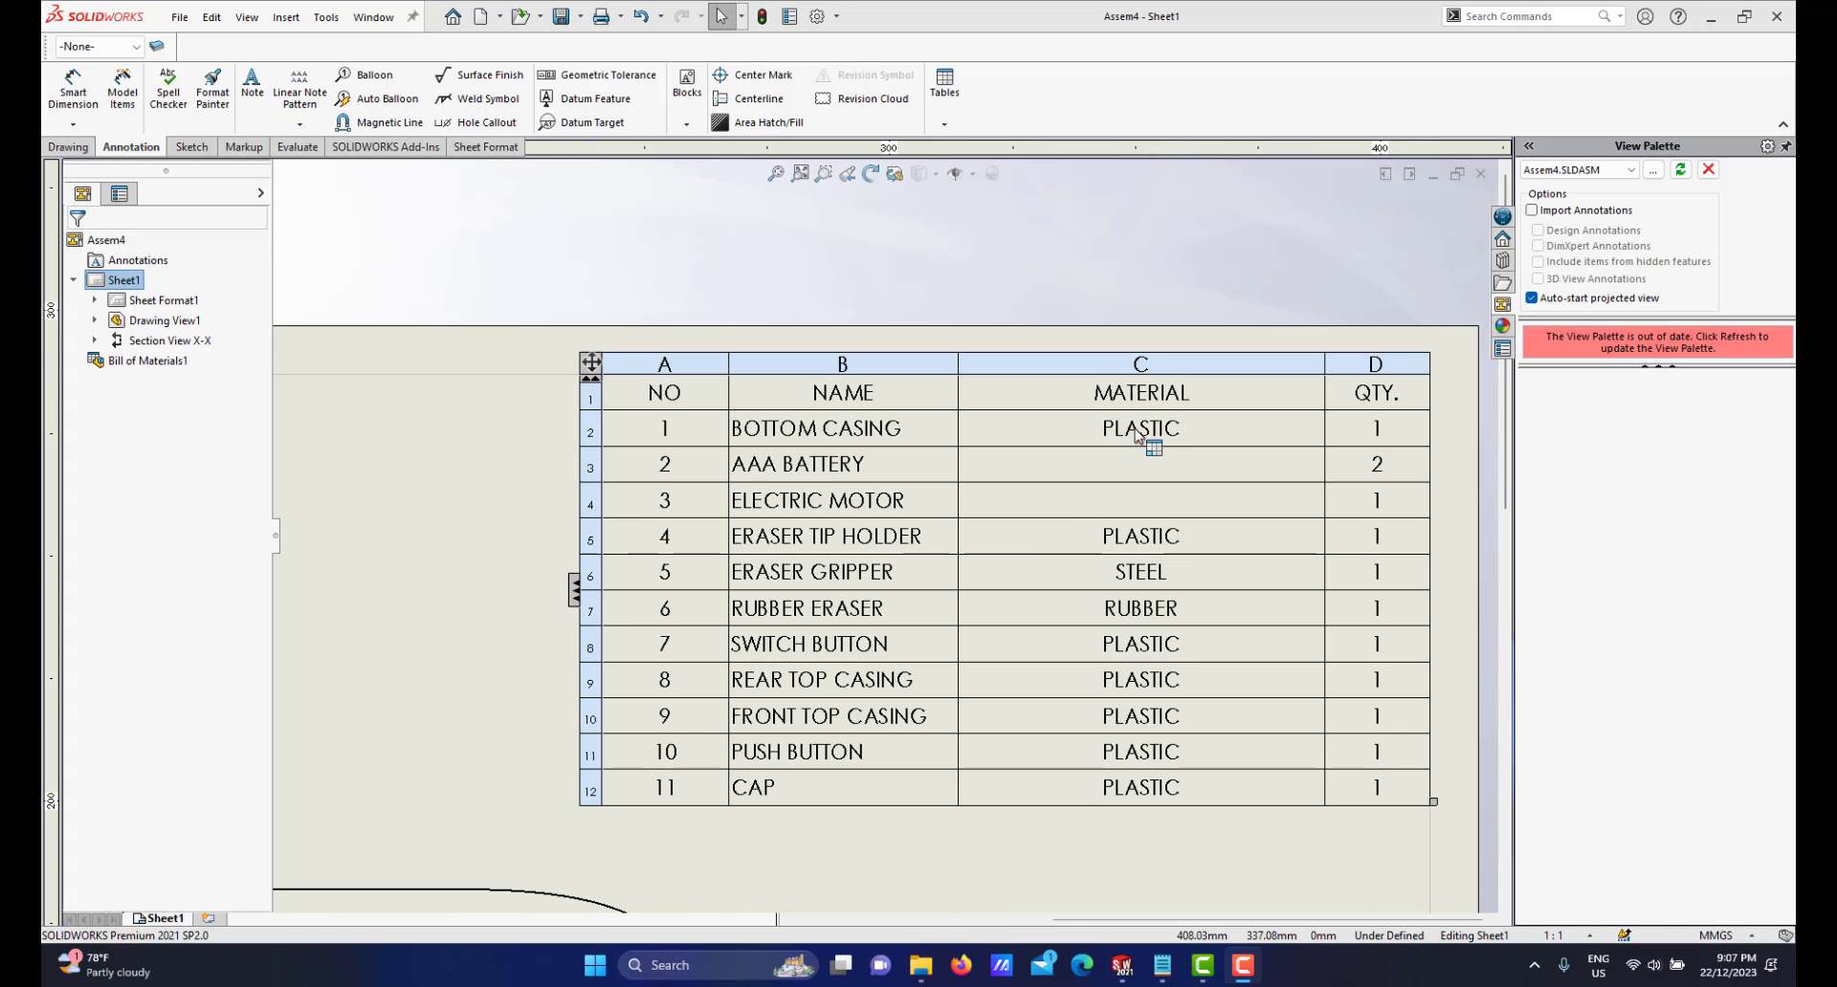
scroll(1137, 435, "down", 1)
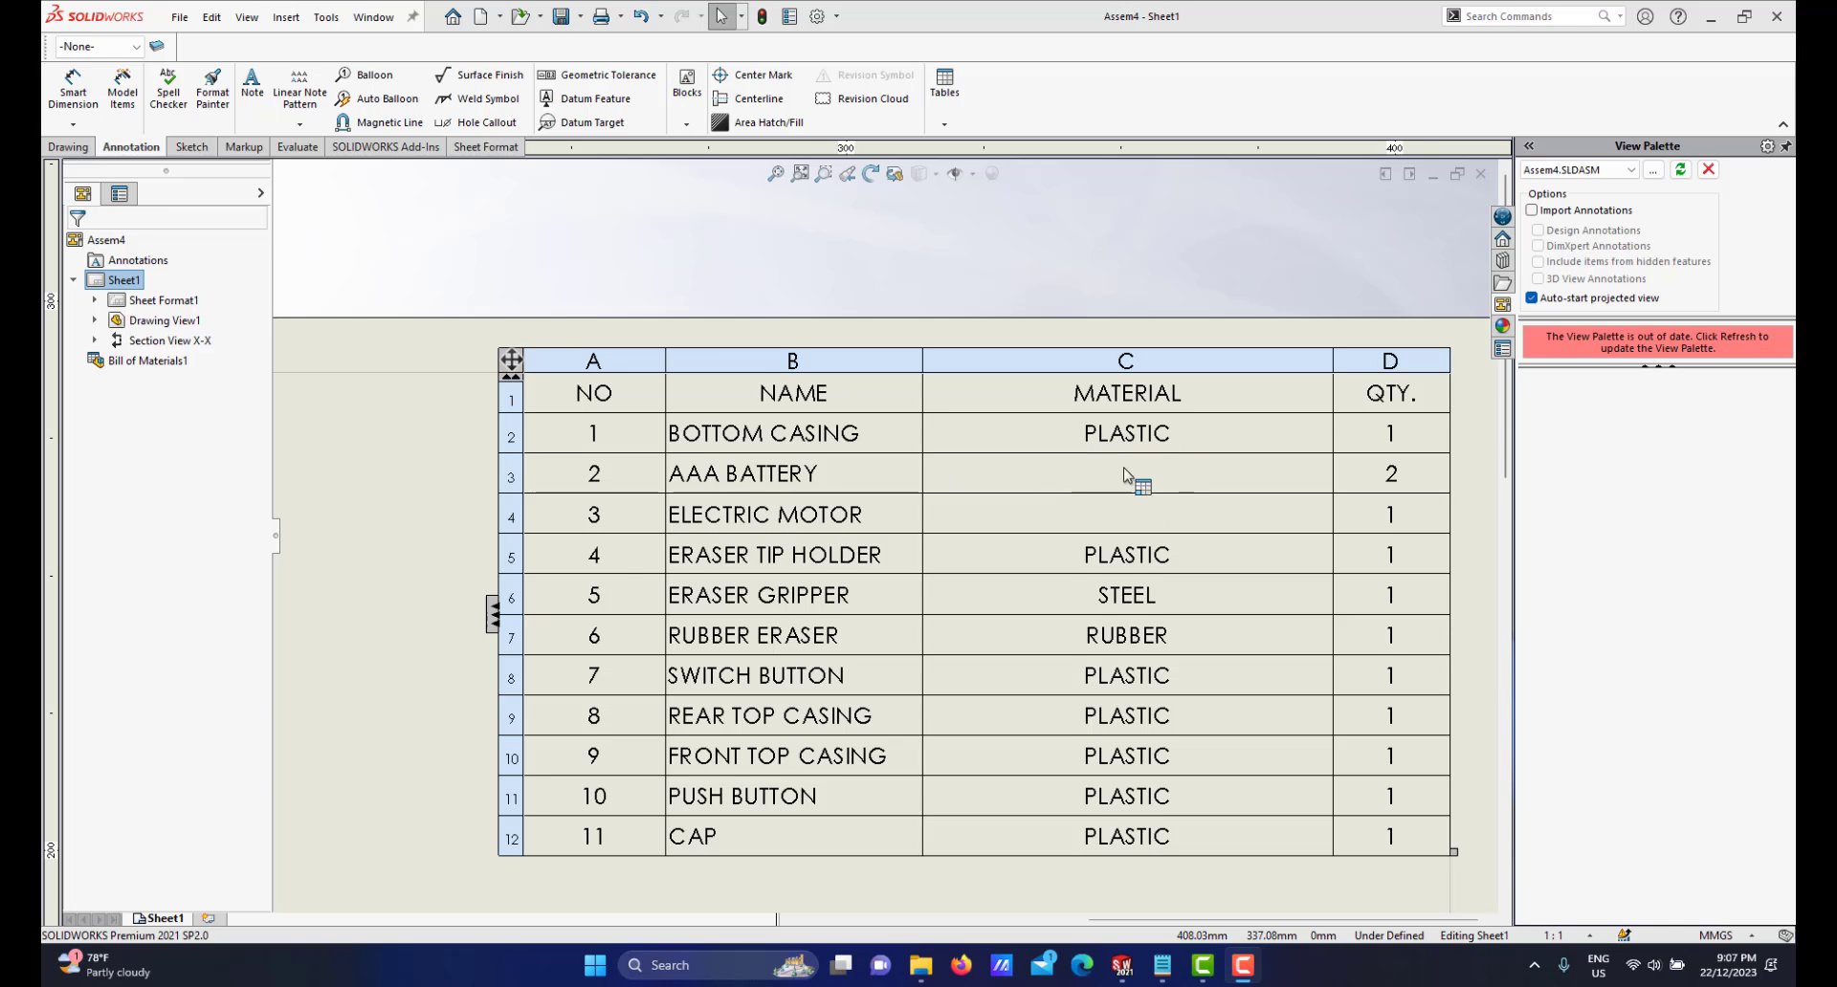
scroll(1118, 483, "down", 1)
scroll(1129, 514, "up", 1)
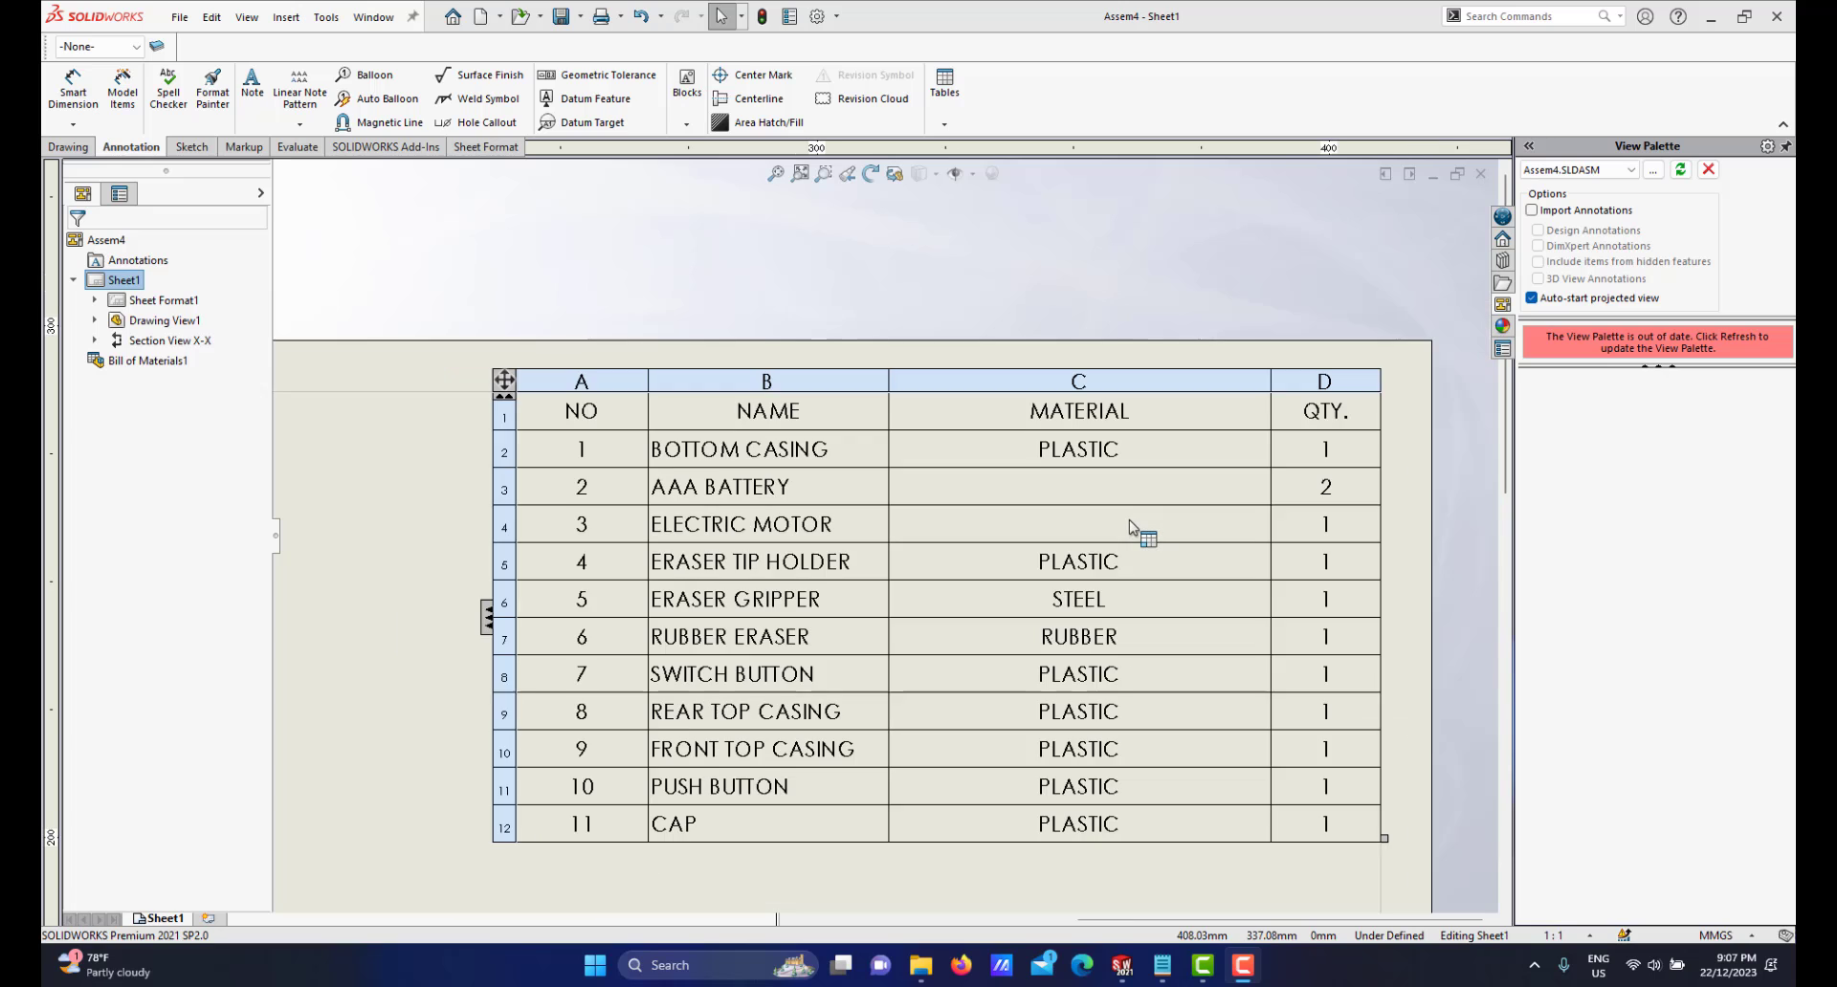
scroll(1087, 628, "up", 1)
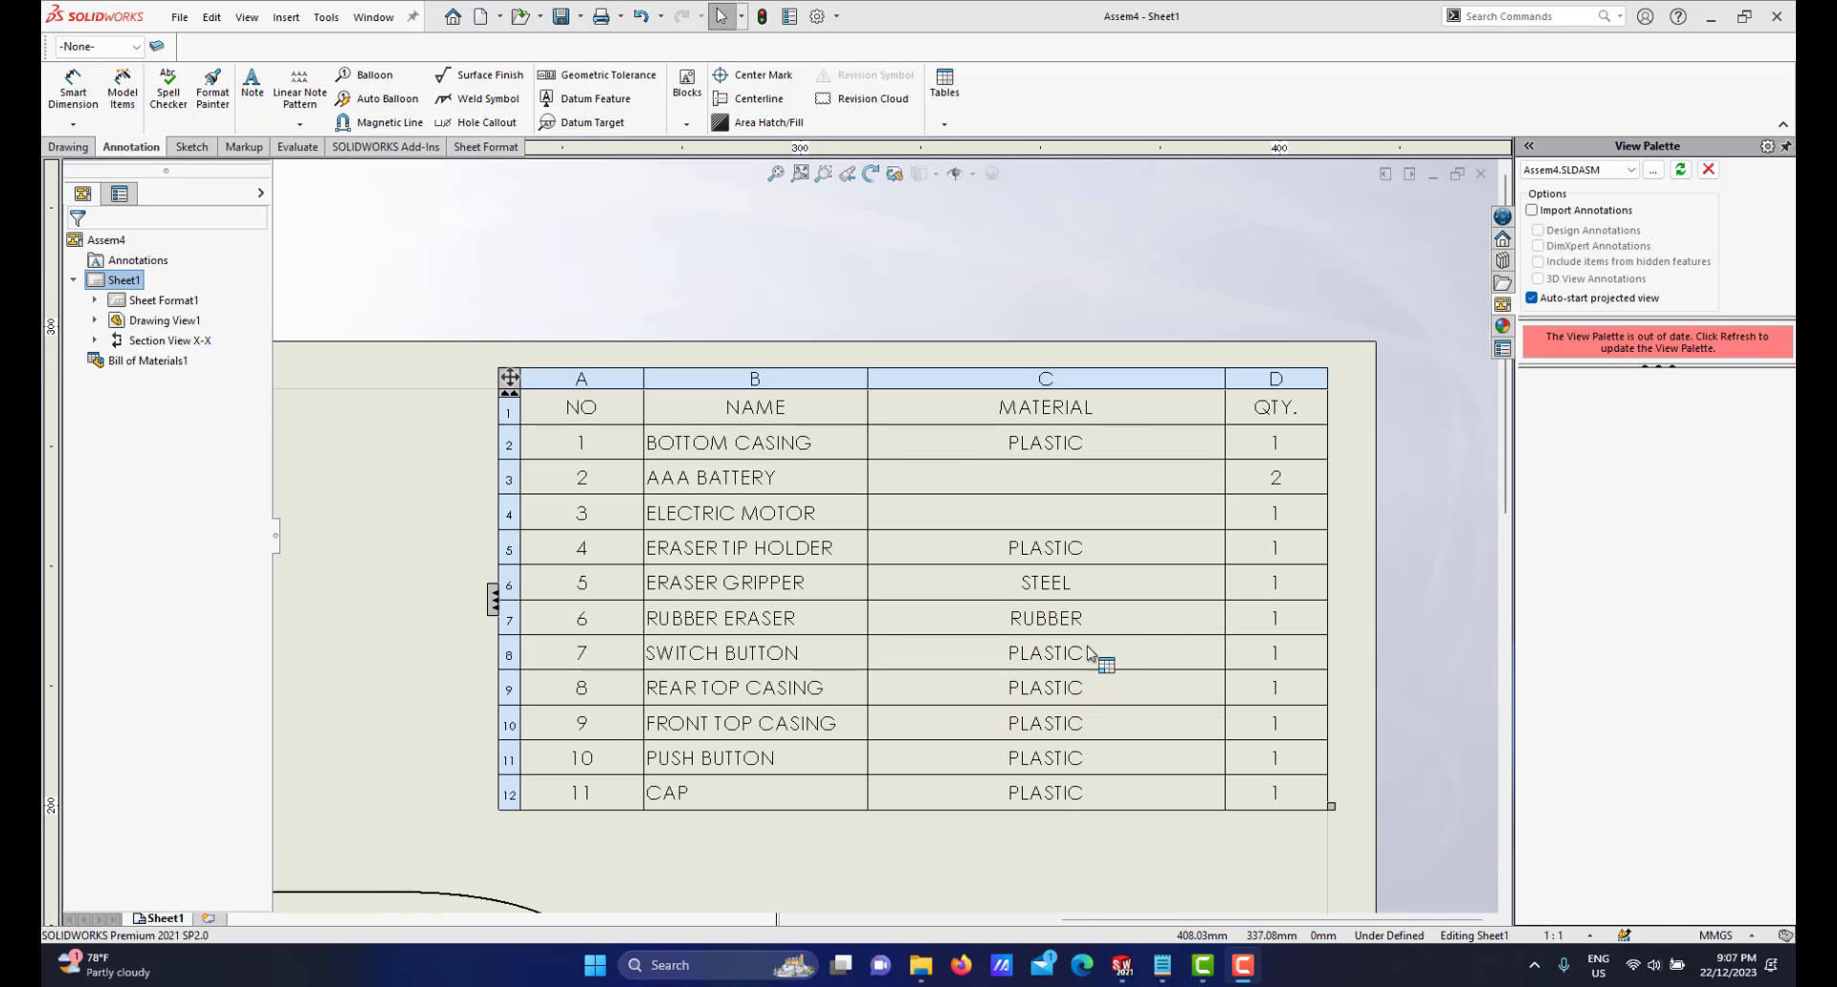
scroll(1091, 655, "up", 1)
scroll(1201, 493, "down", 2)
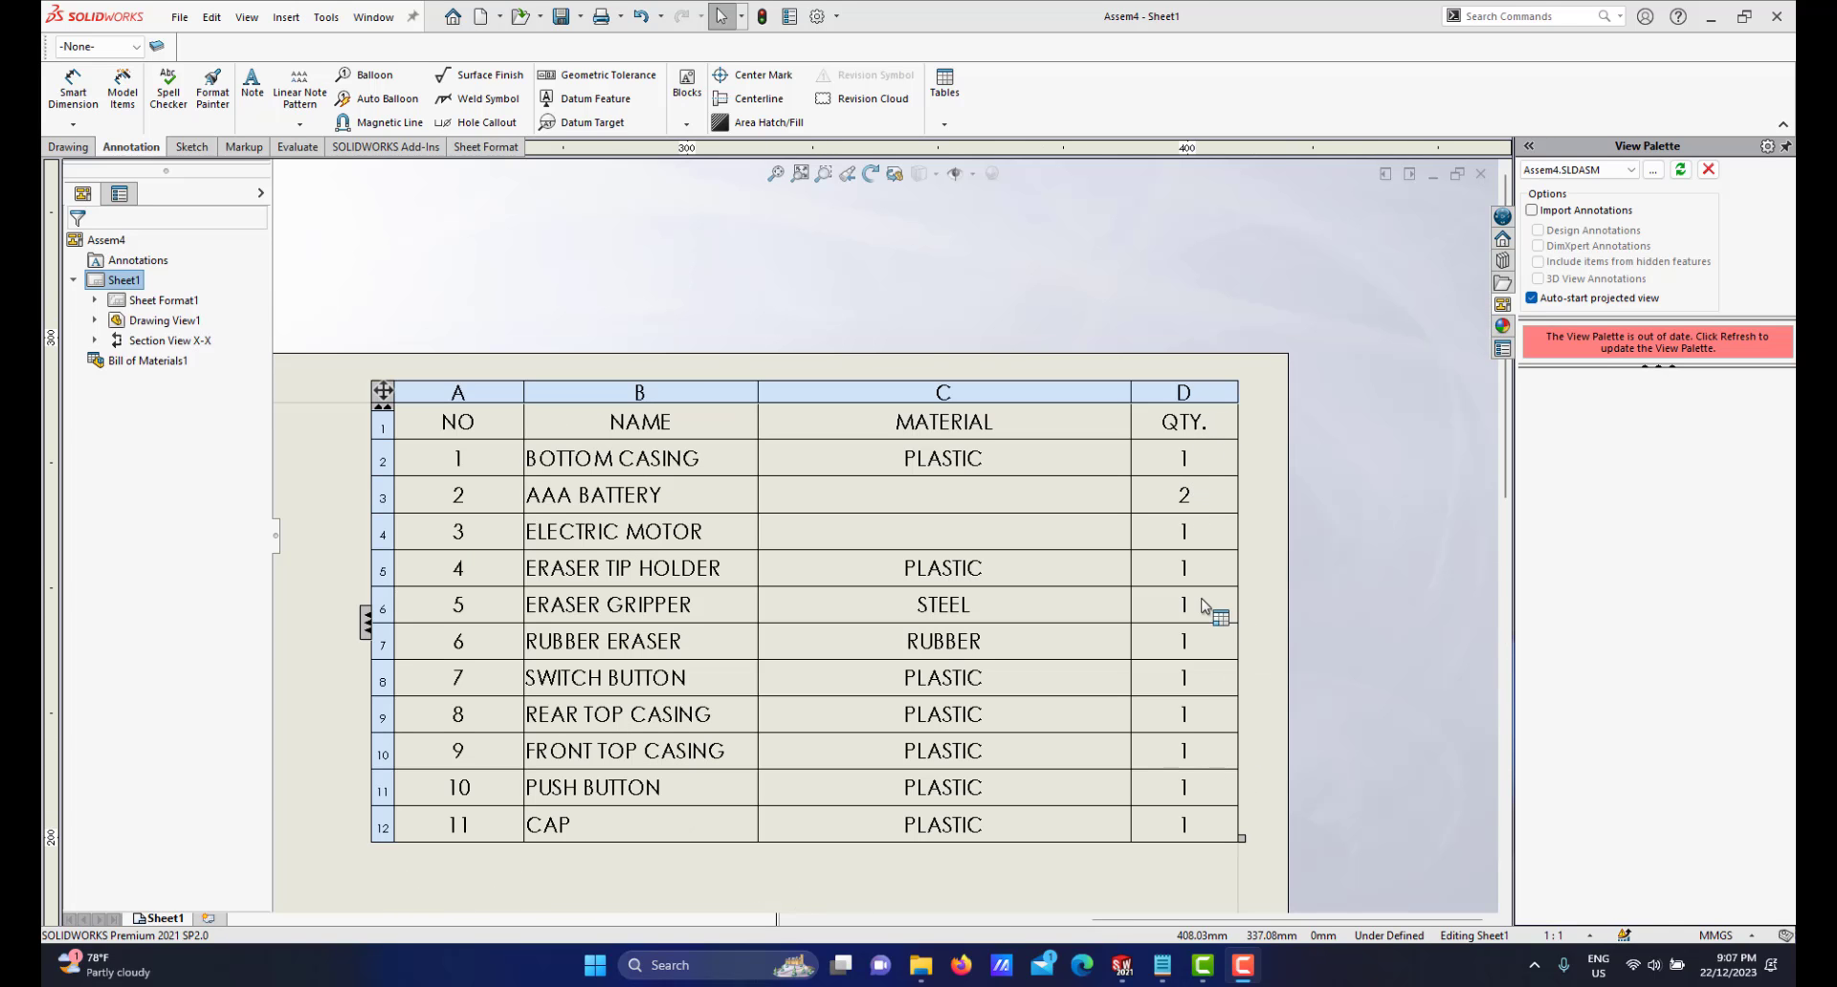
scroll(1168, 574, "up", 2)
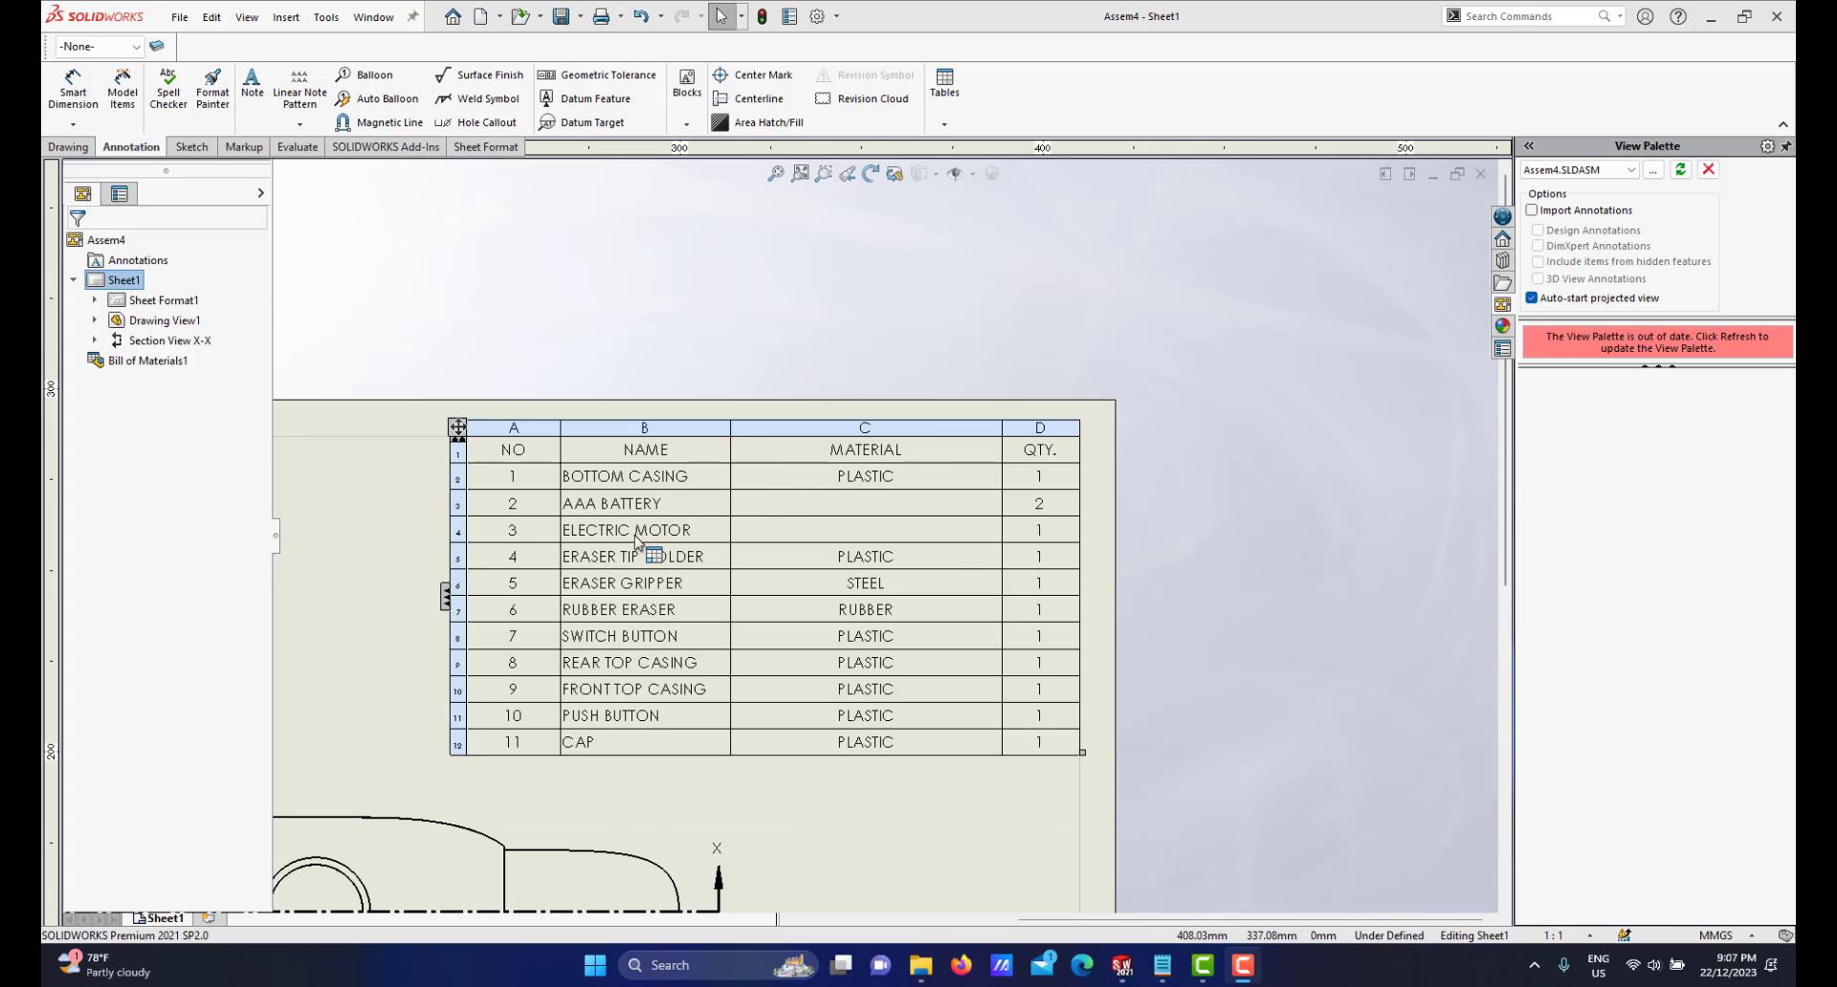
Narrow the NO, MATERIAL and QTY. columns of the bill of materials to fit their contents
scroll(637, 541, "up", 1)
scroll(662, 521, "down", 1)
scroll(706, 505, "down", 1)
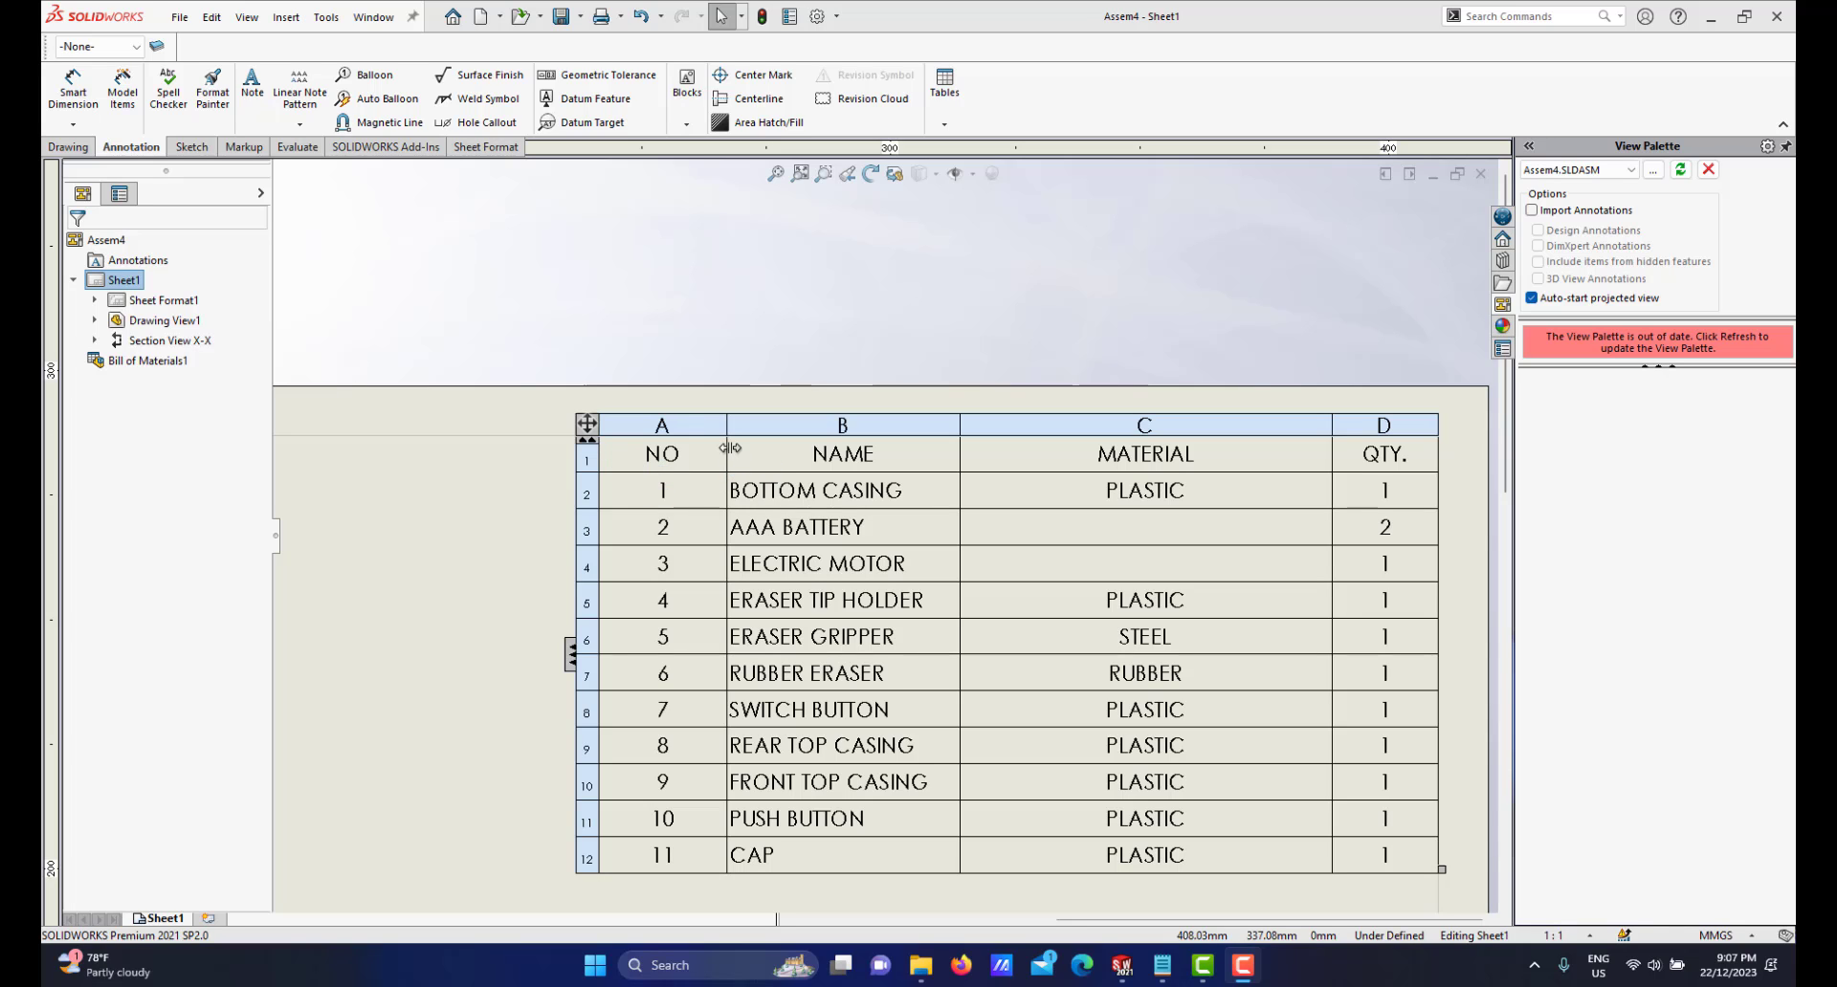
left_click_drag(730, 448, 647, 458)
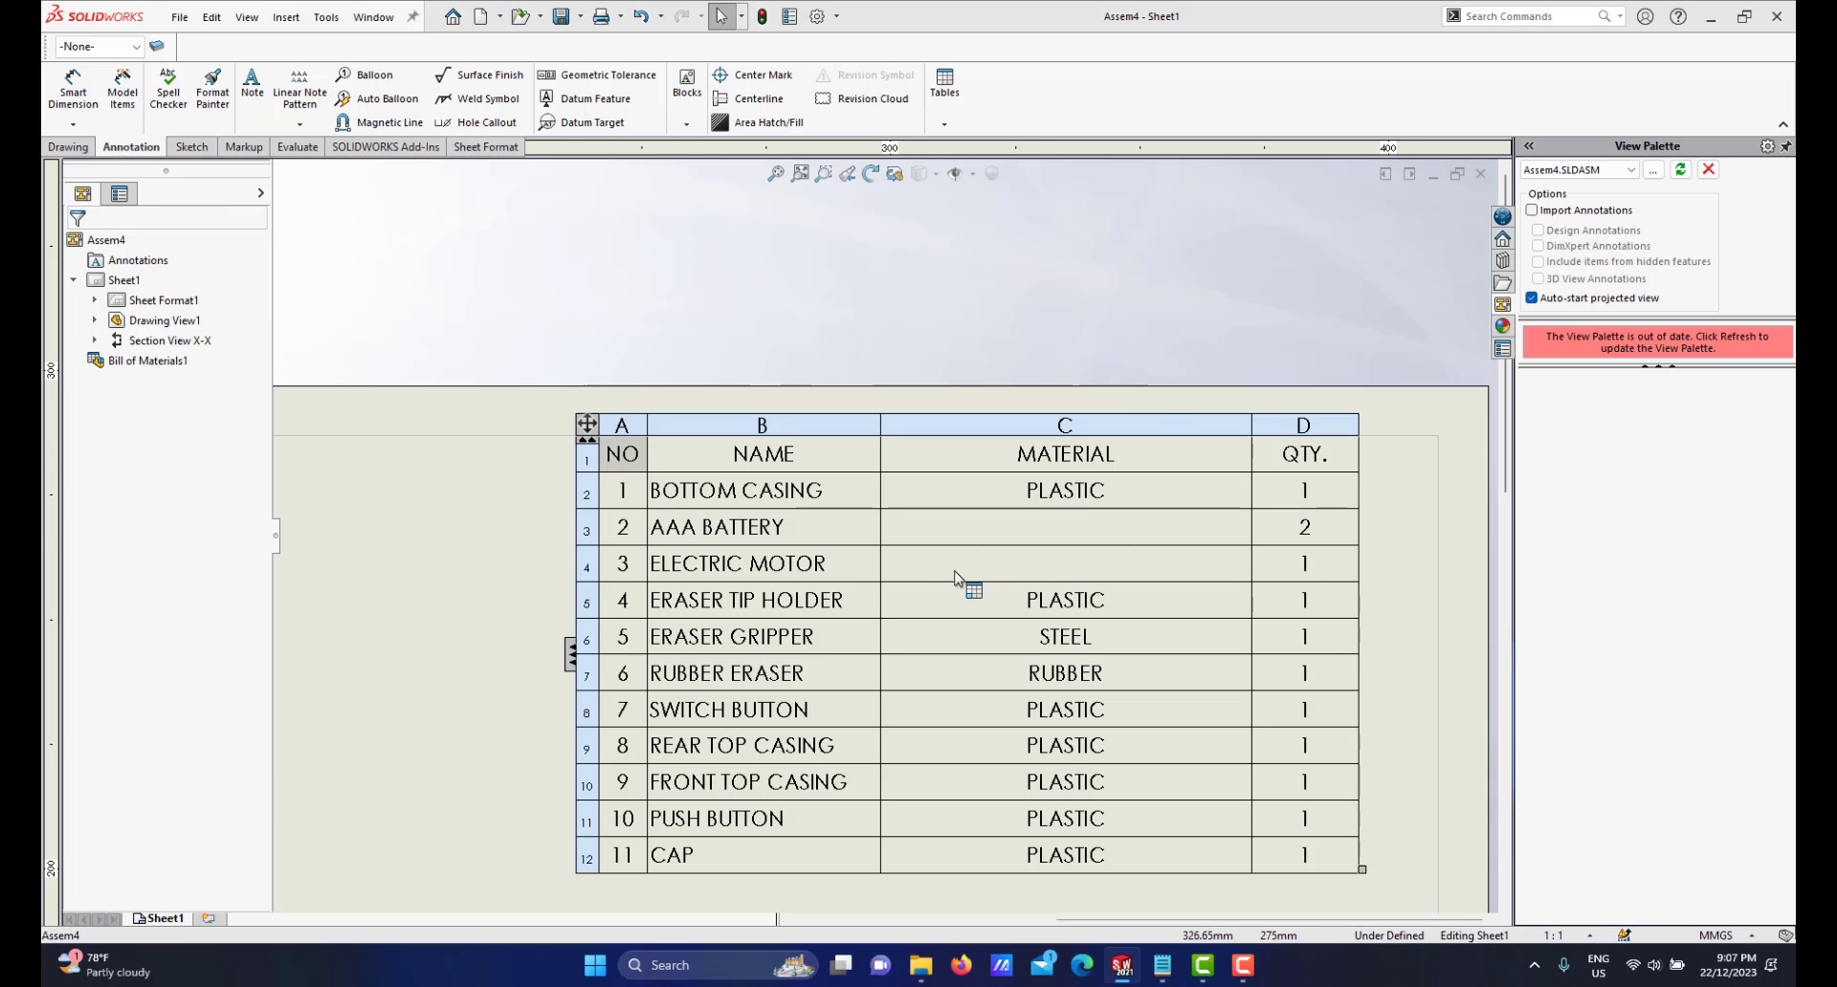
left_click_drag(1251, 461, 1104, 483)
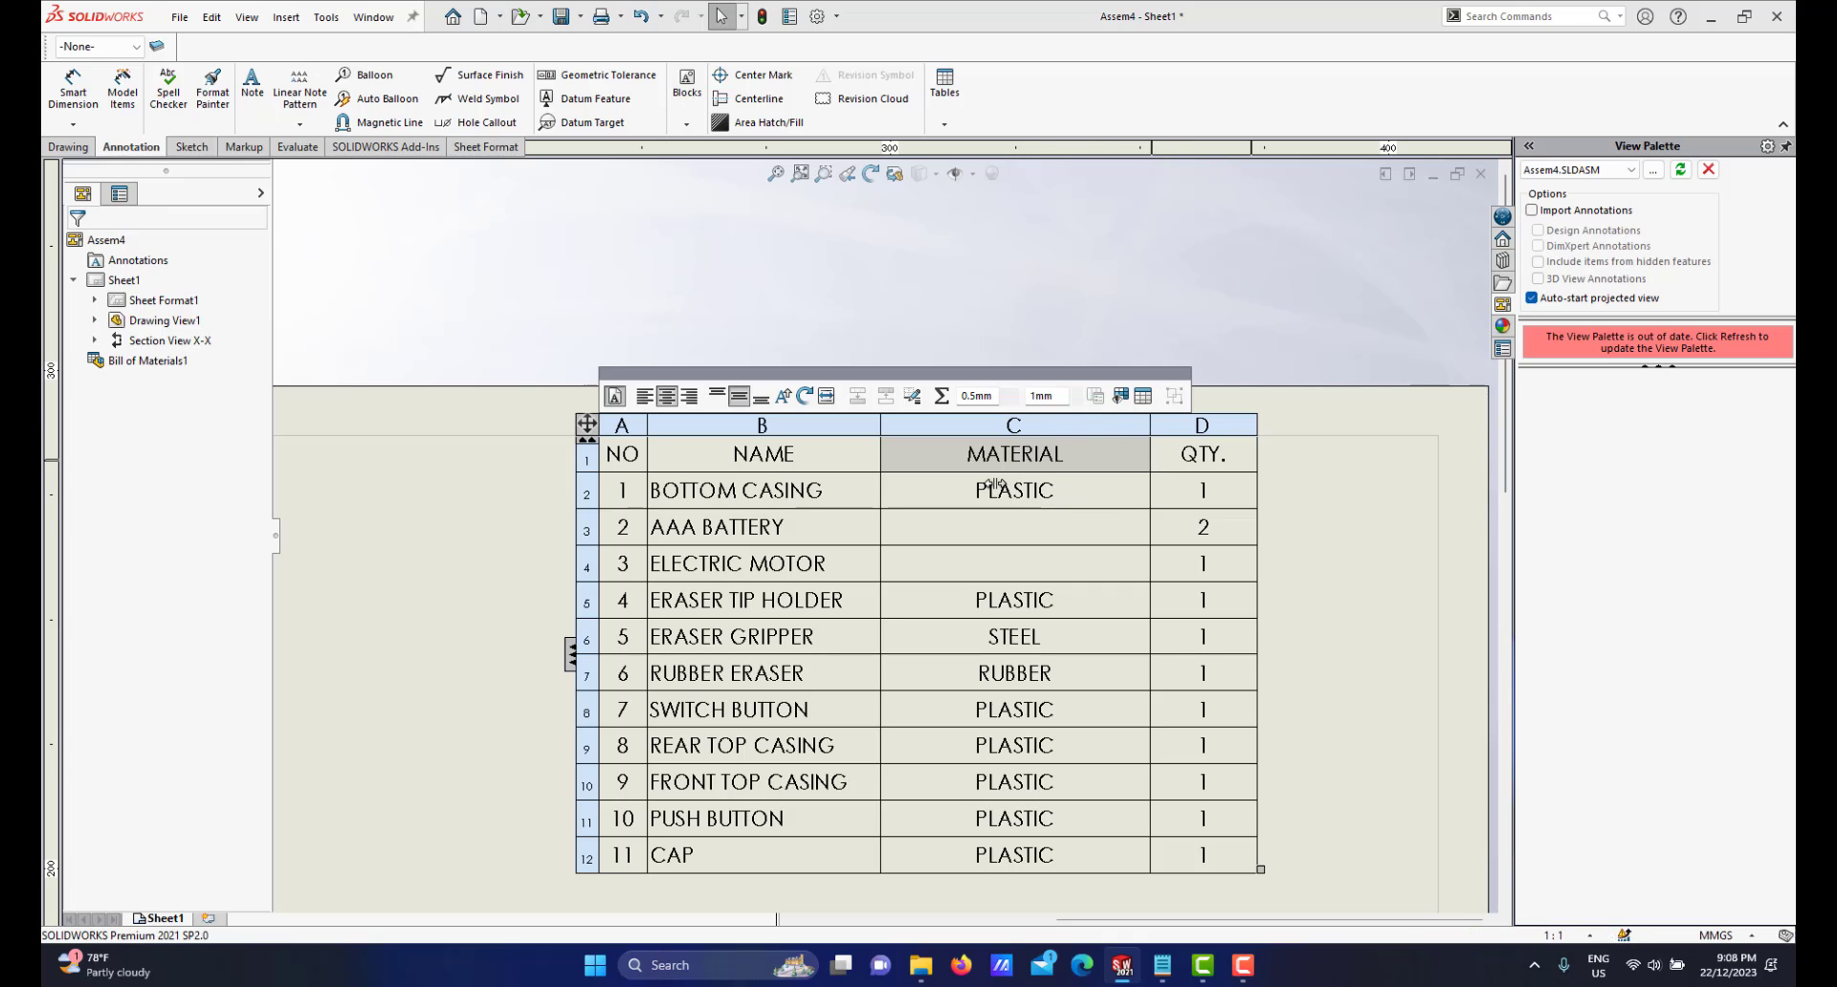
left_click_drag(1126, 471, 995, 483)
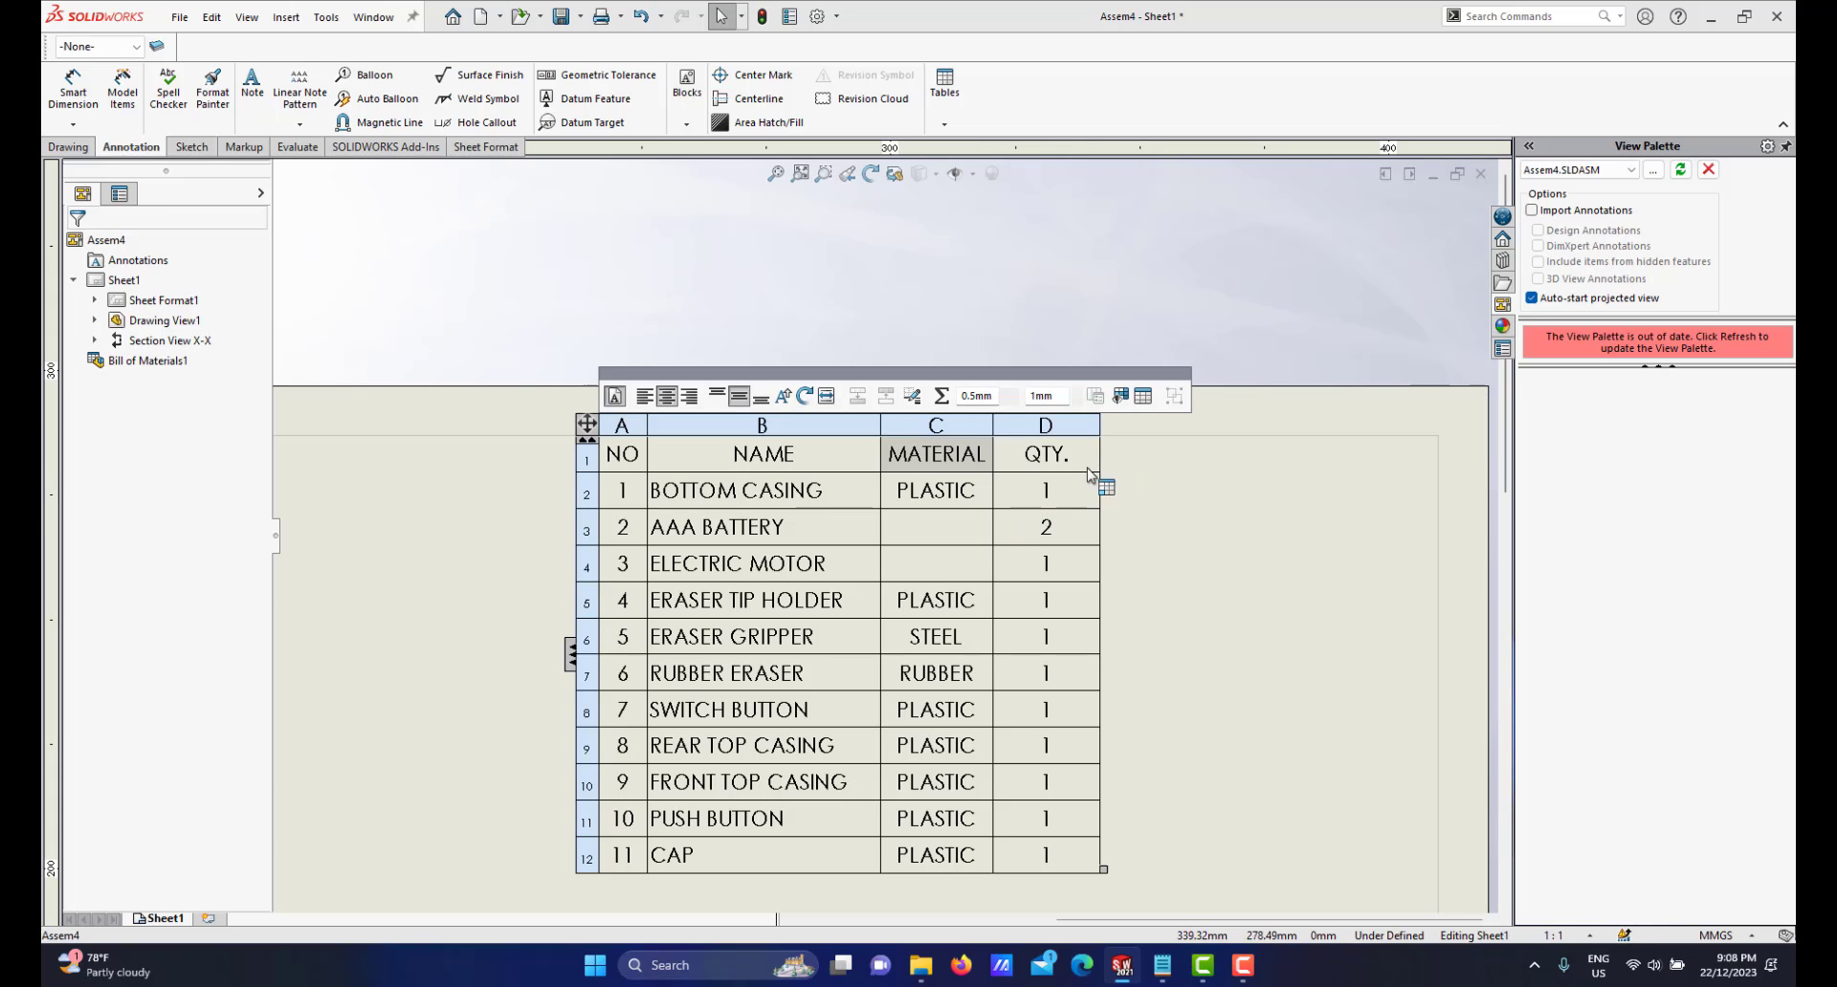
left_click_drag(1100, 450, 1055, 452)
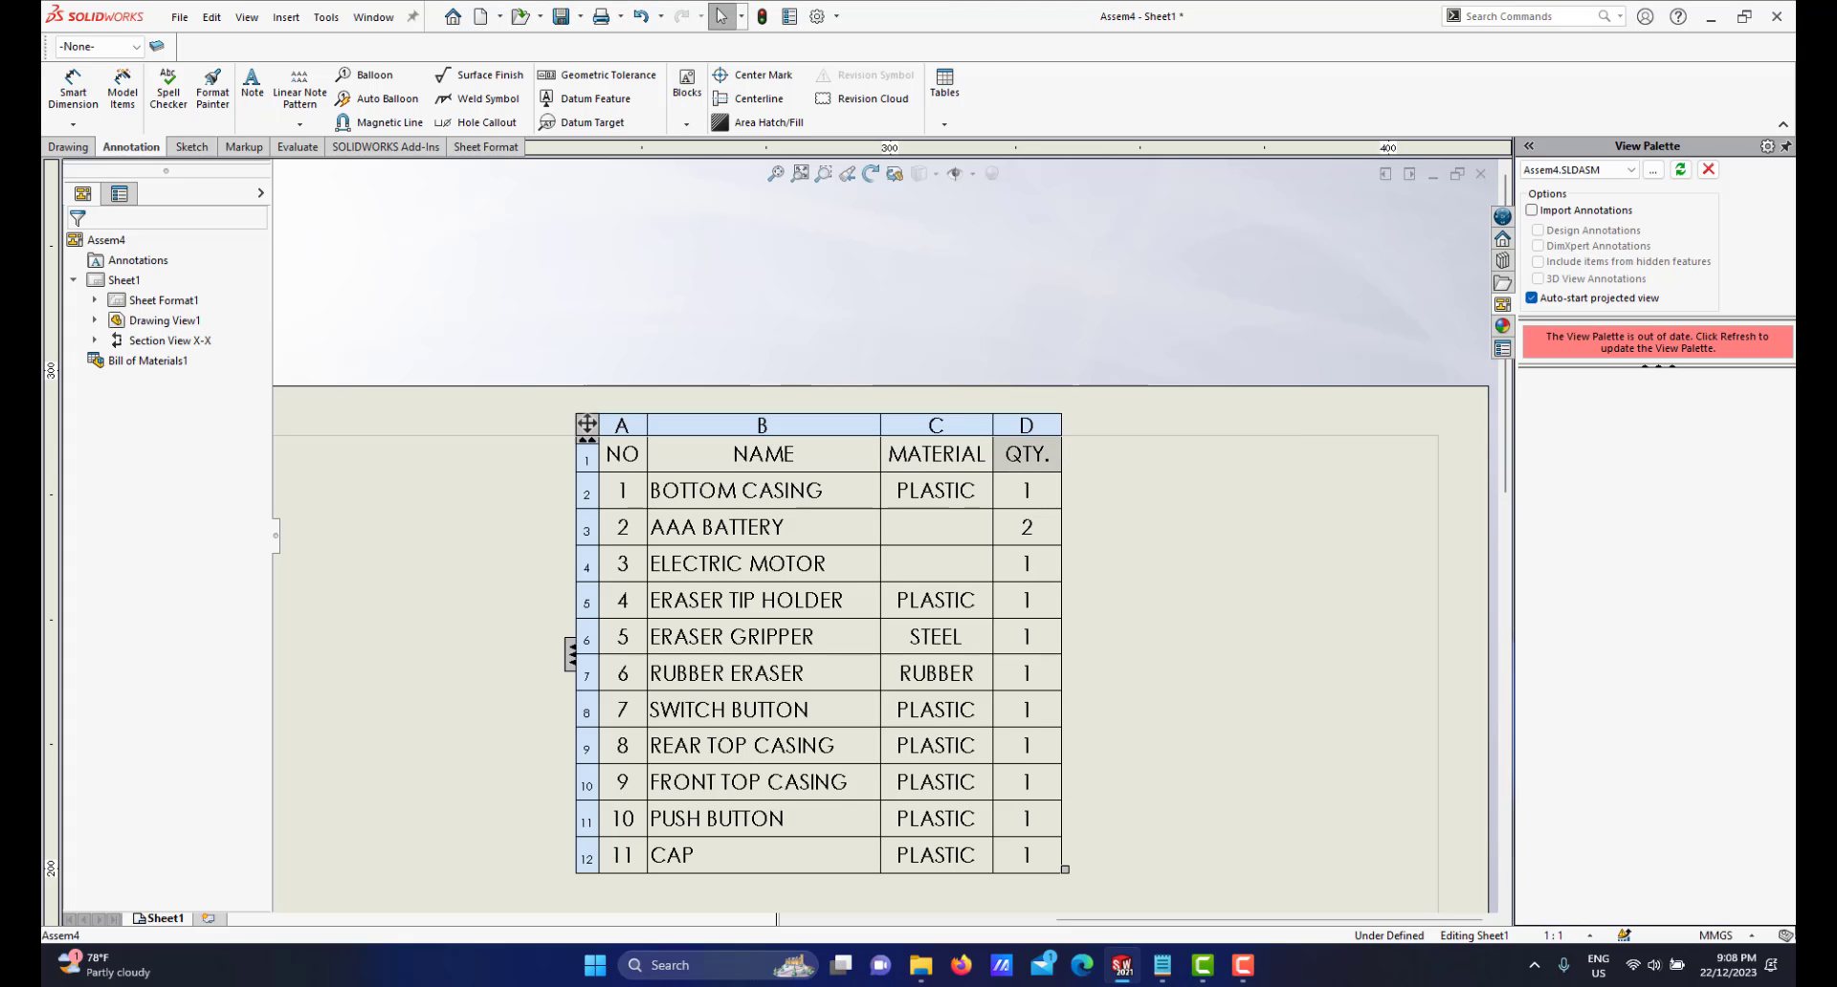
left_click(1100, 513)
Insert a new column to the right of the QTY. column in the bill of materials
scroll(1095, 510, "down", 1)
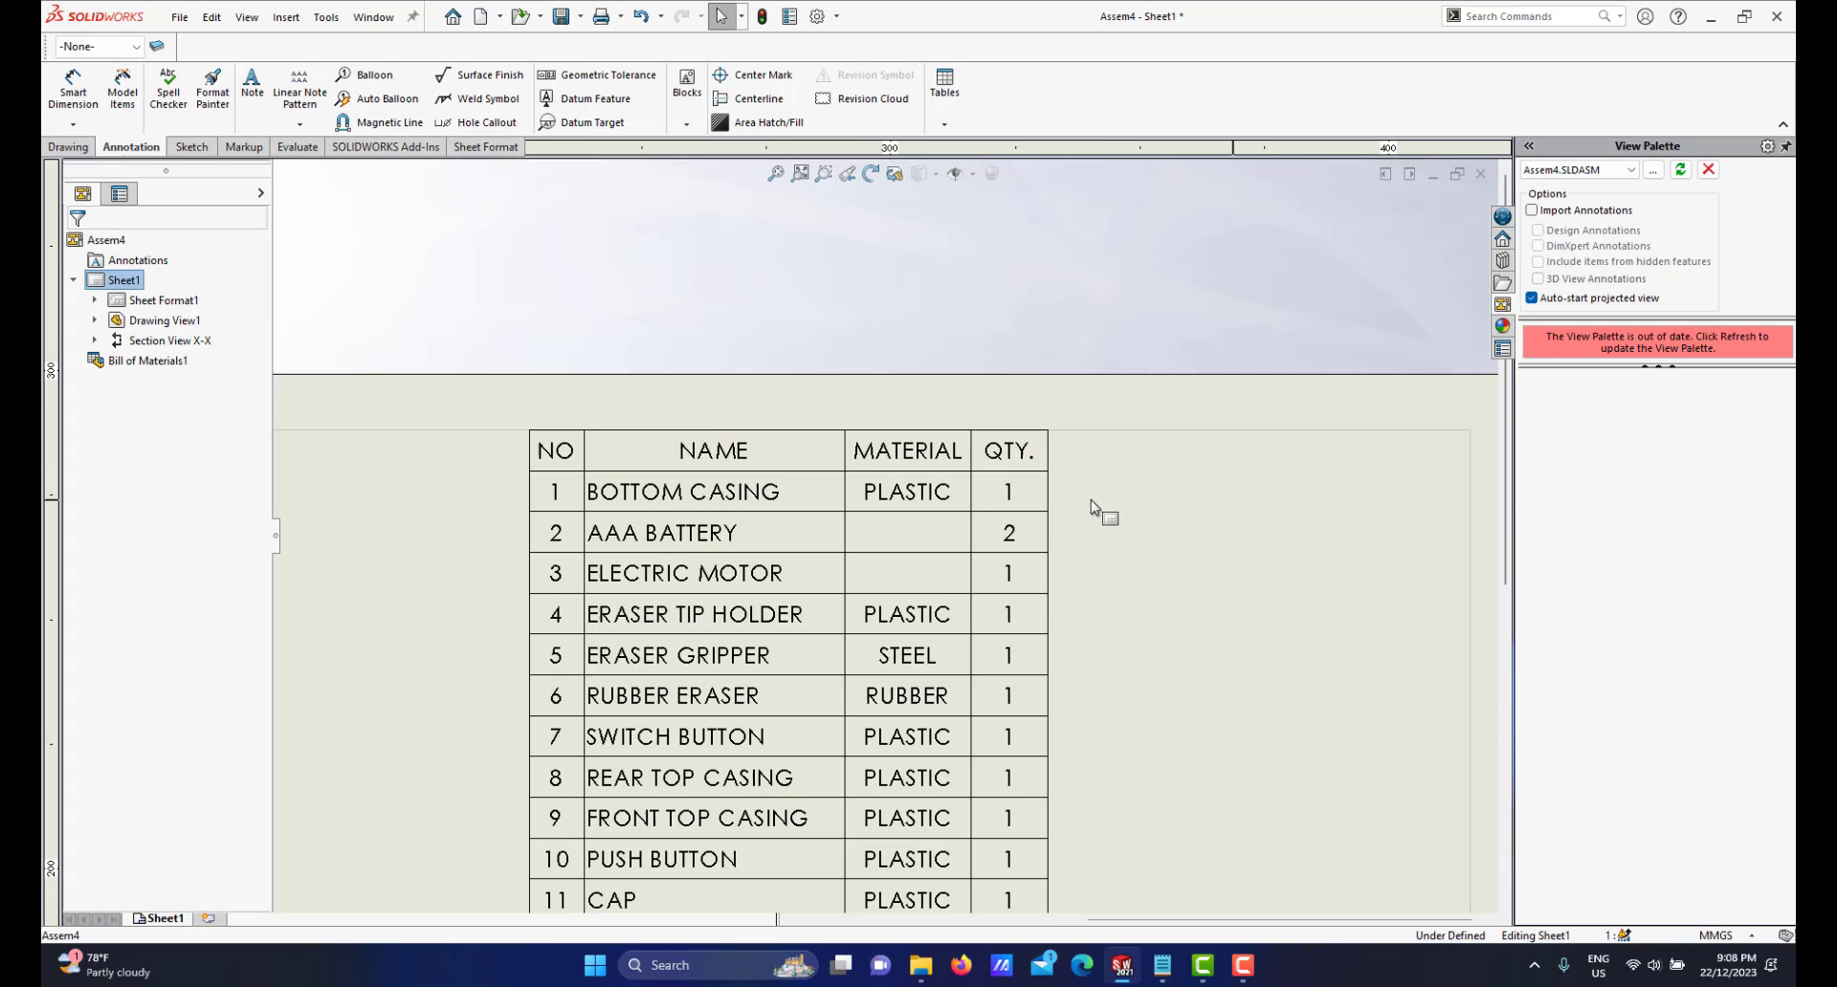
scroll(1053, 529, "up", 1)
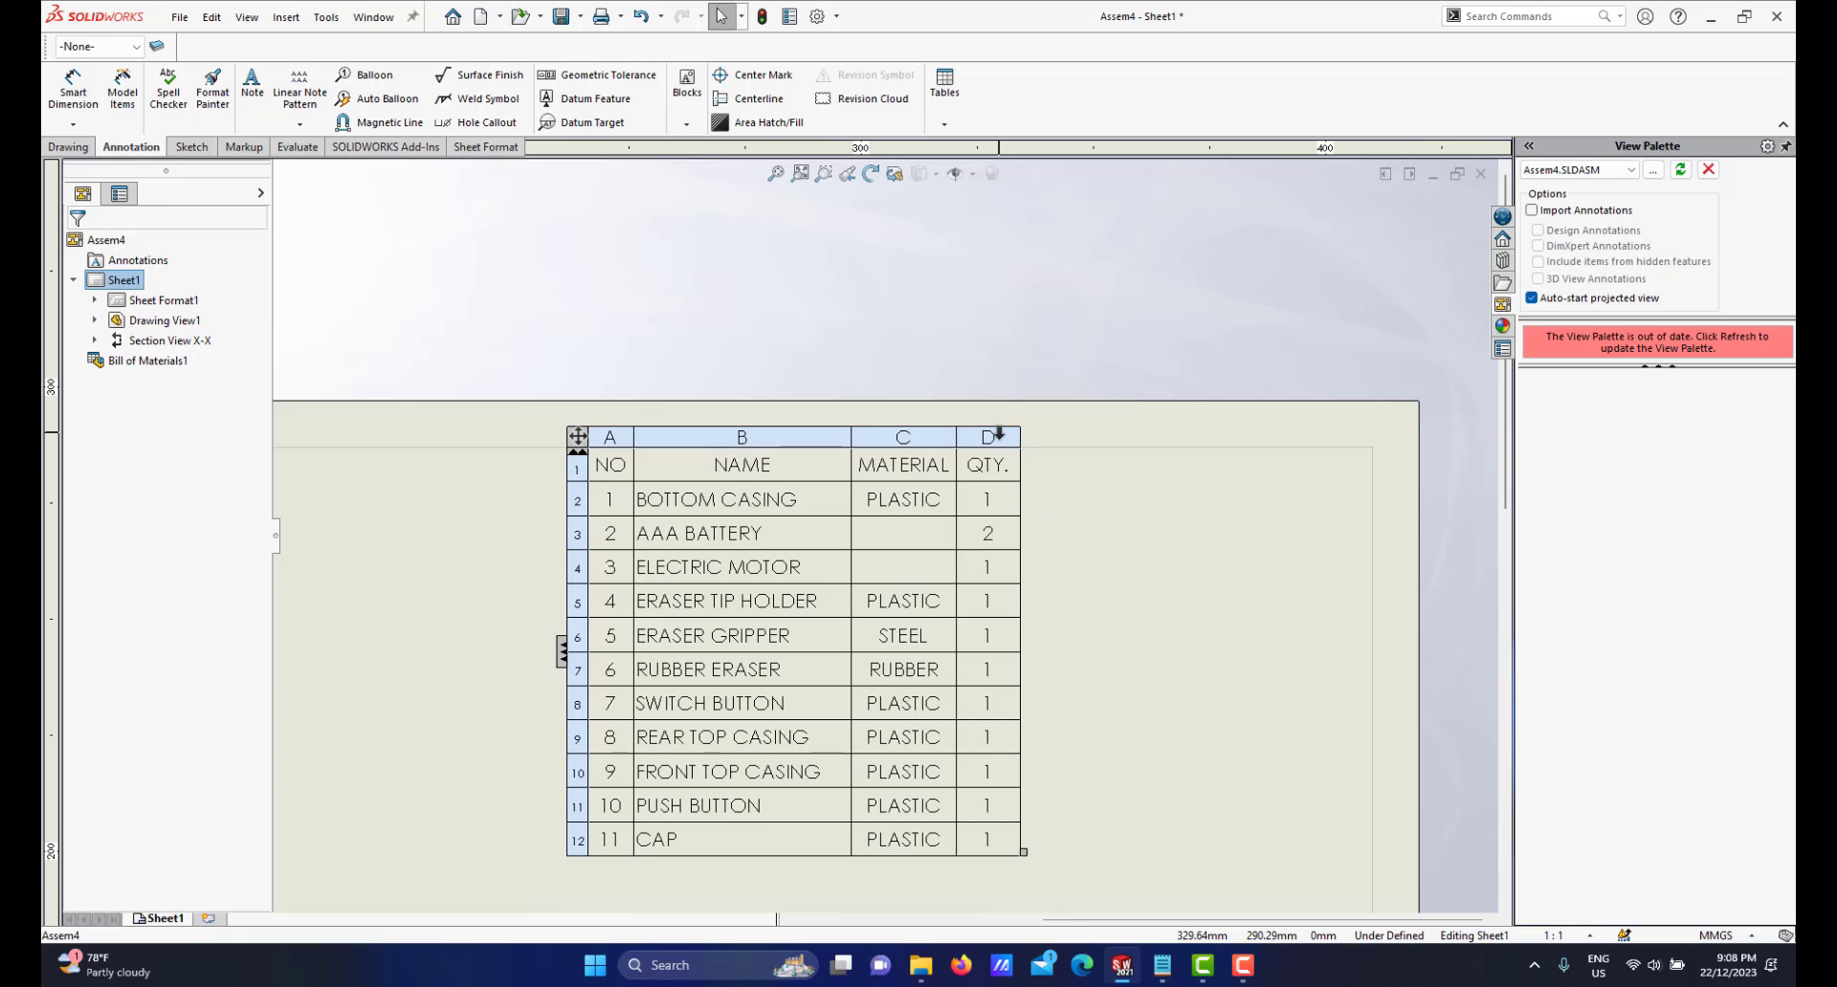
right_click(995, 437)
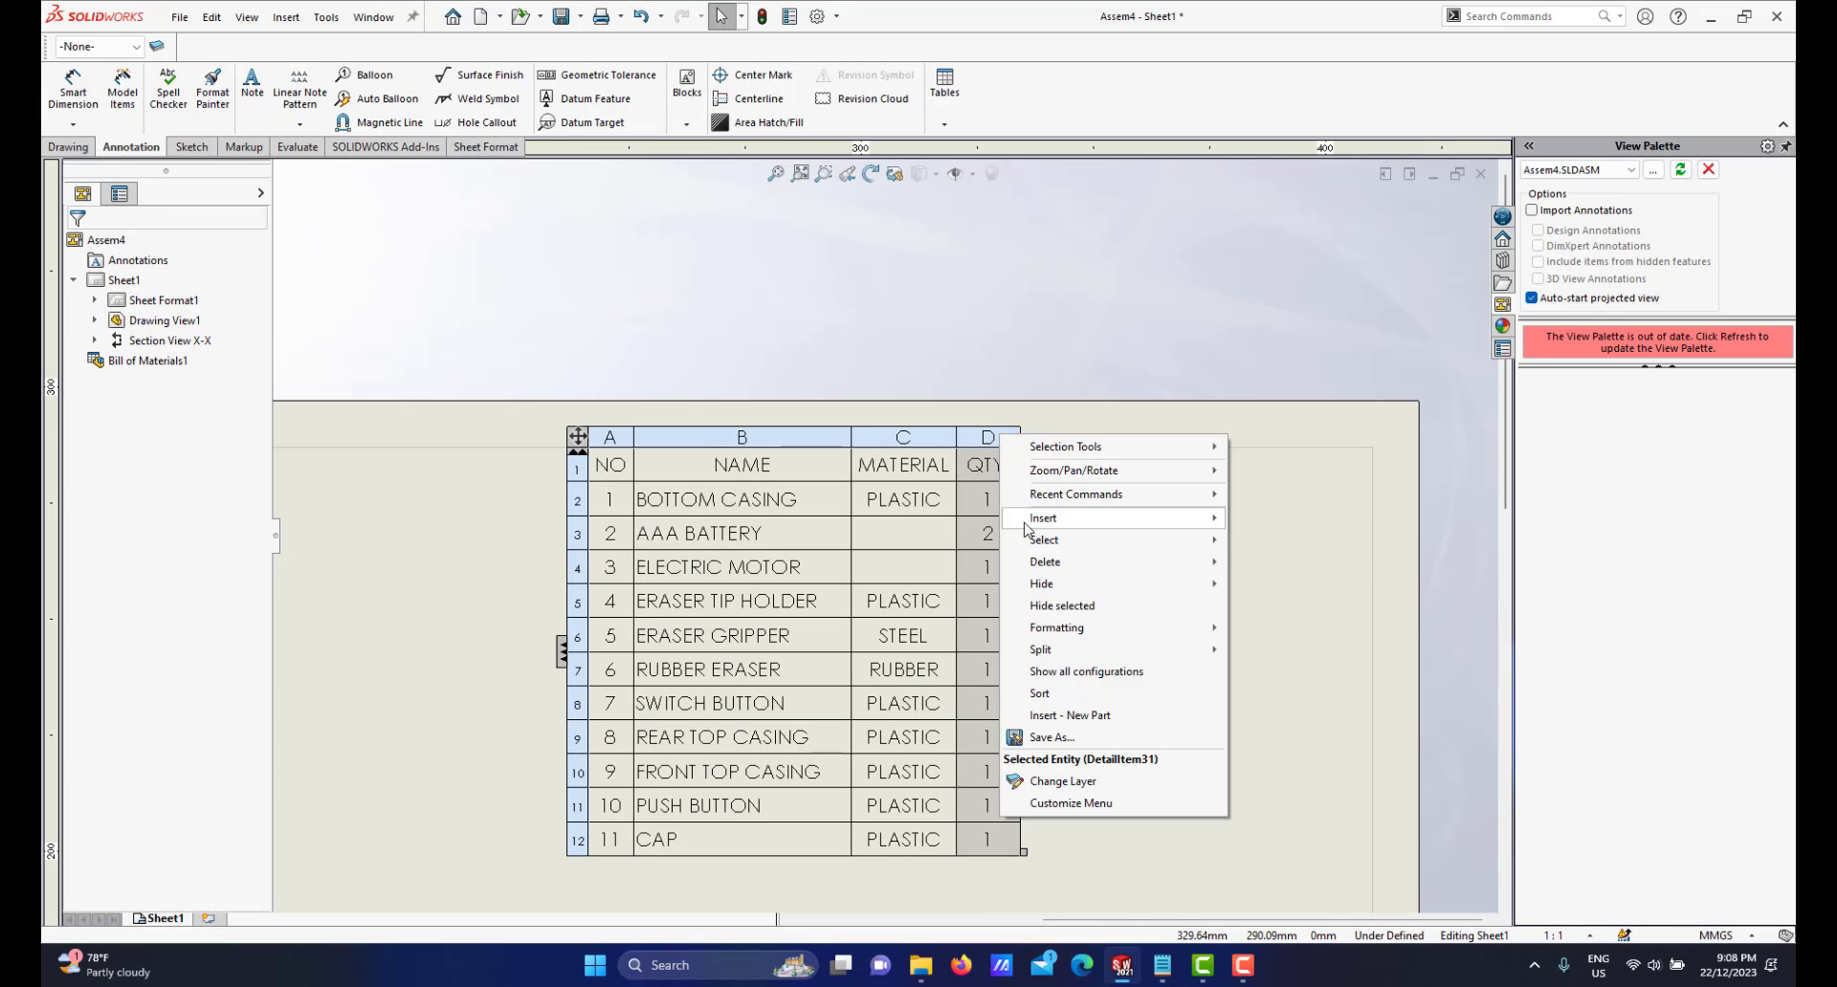
mouse_move(1163, 519)
left_click(1280, 521)
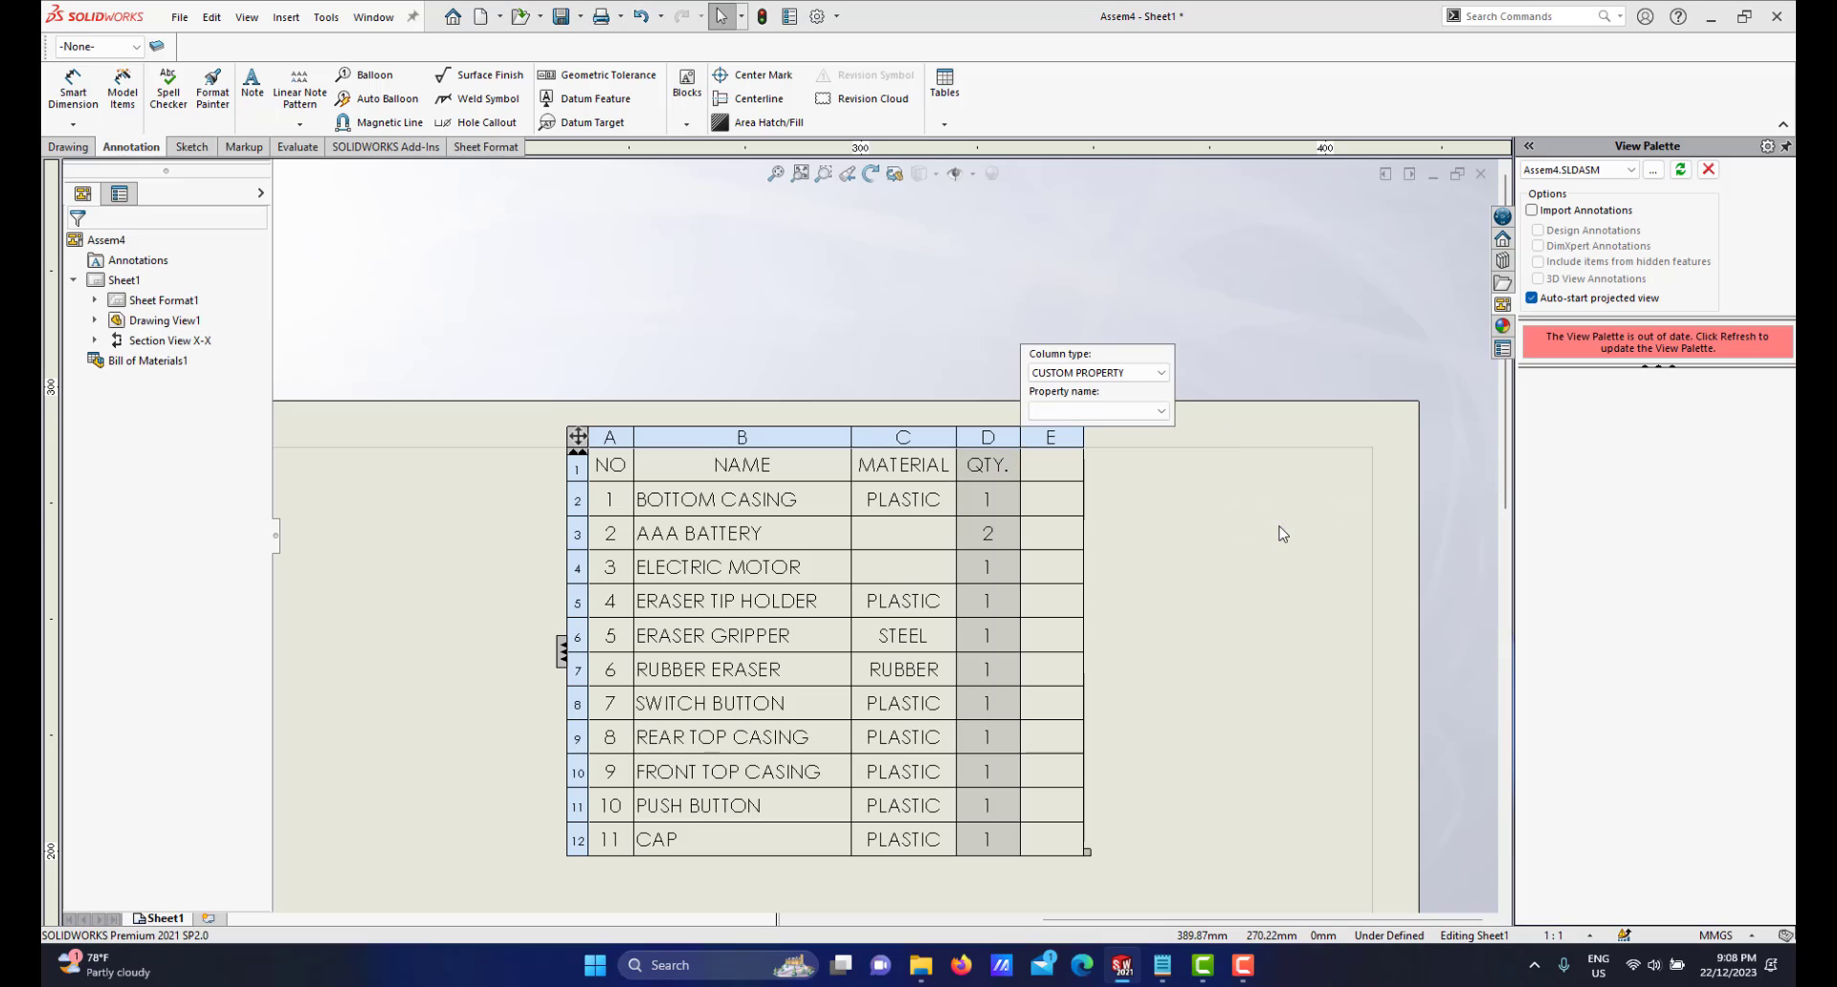
Title the empty last column DWG NO and widen it so the heading fits on one line
scroll(1053, 480, "down", 1)
left_click(1050, 479)
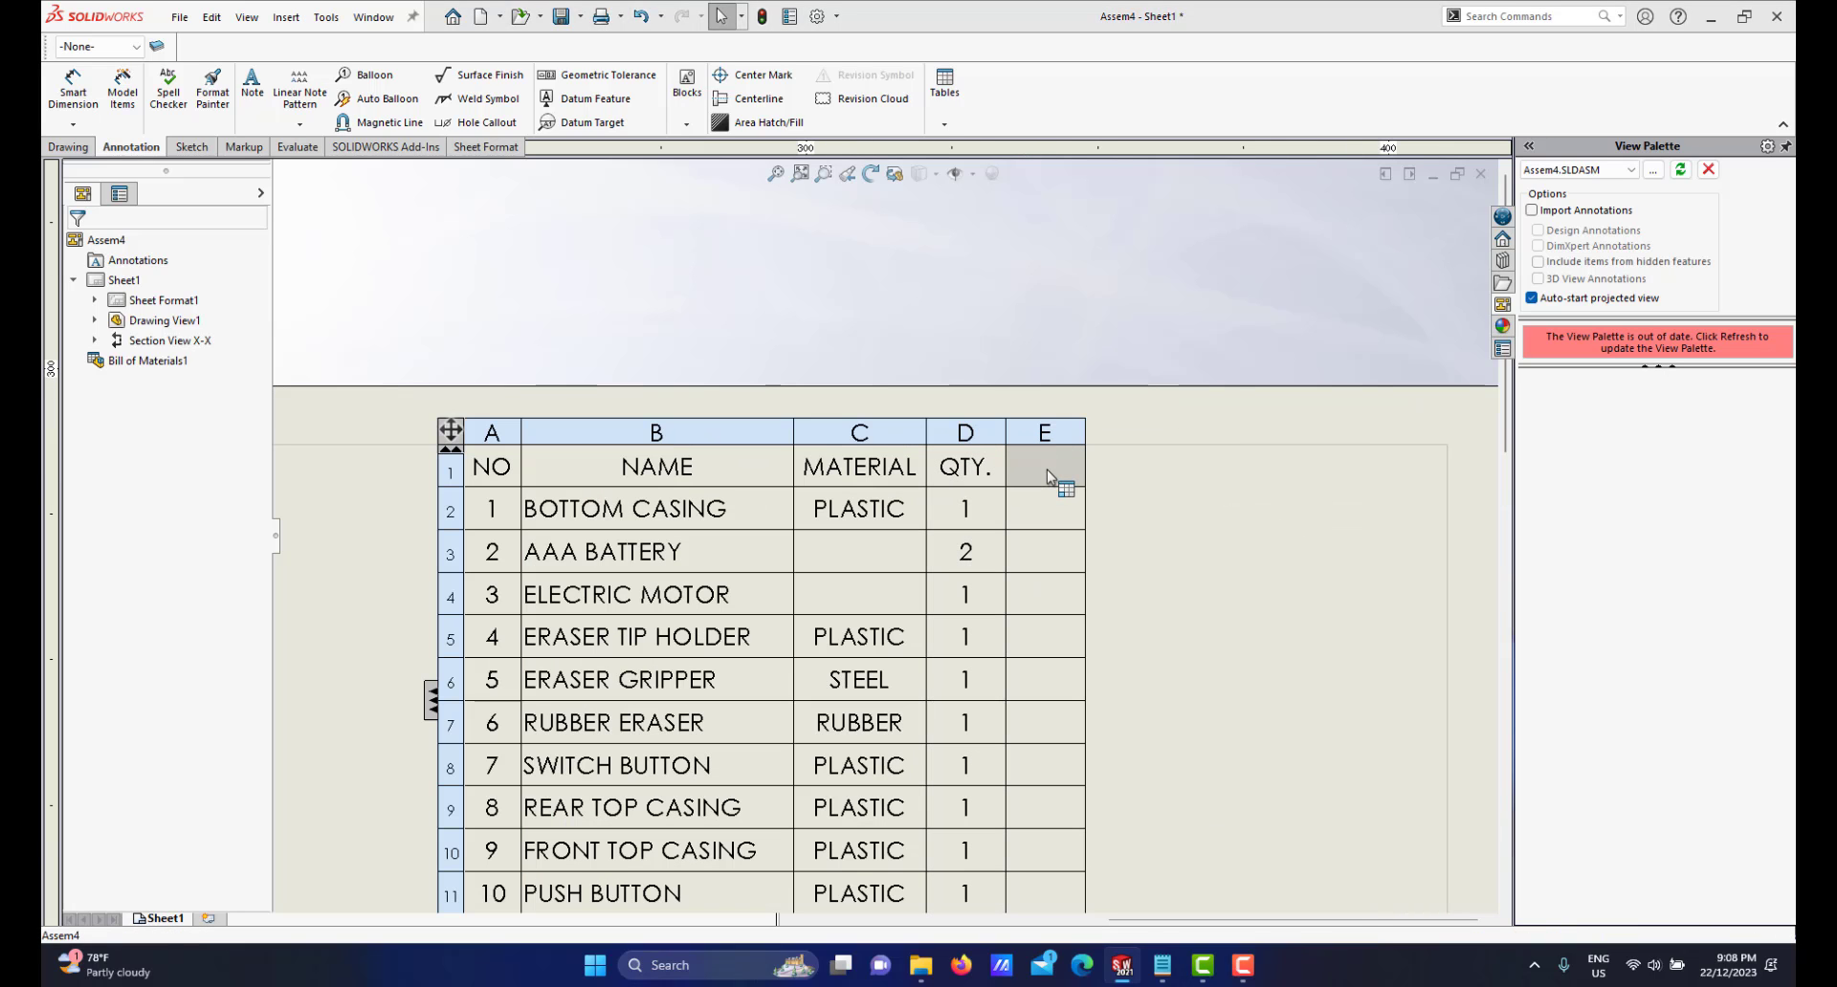
double_click(1050, 478)
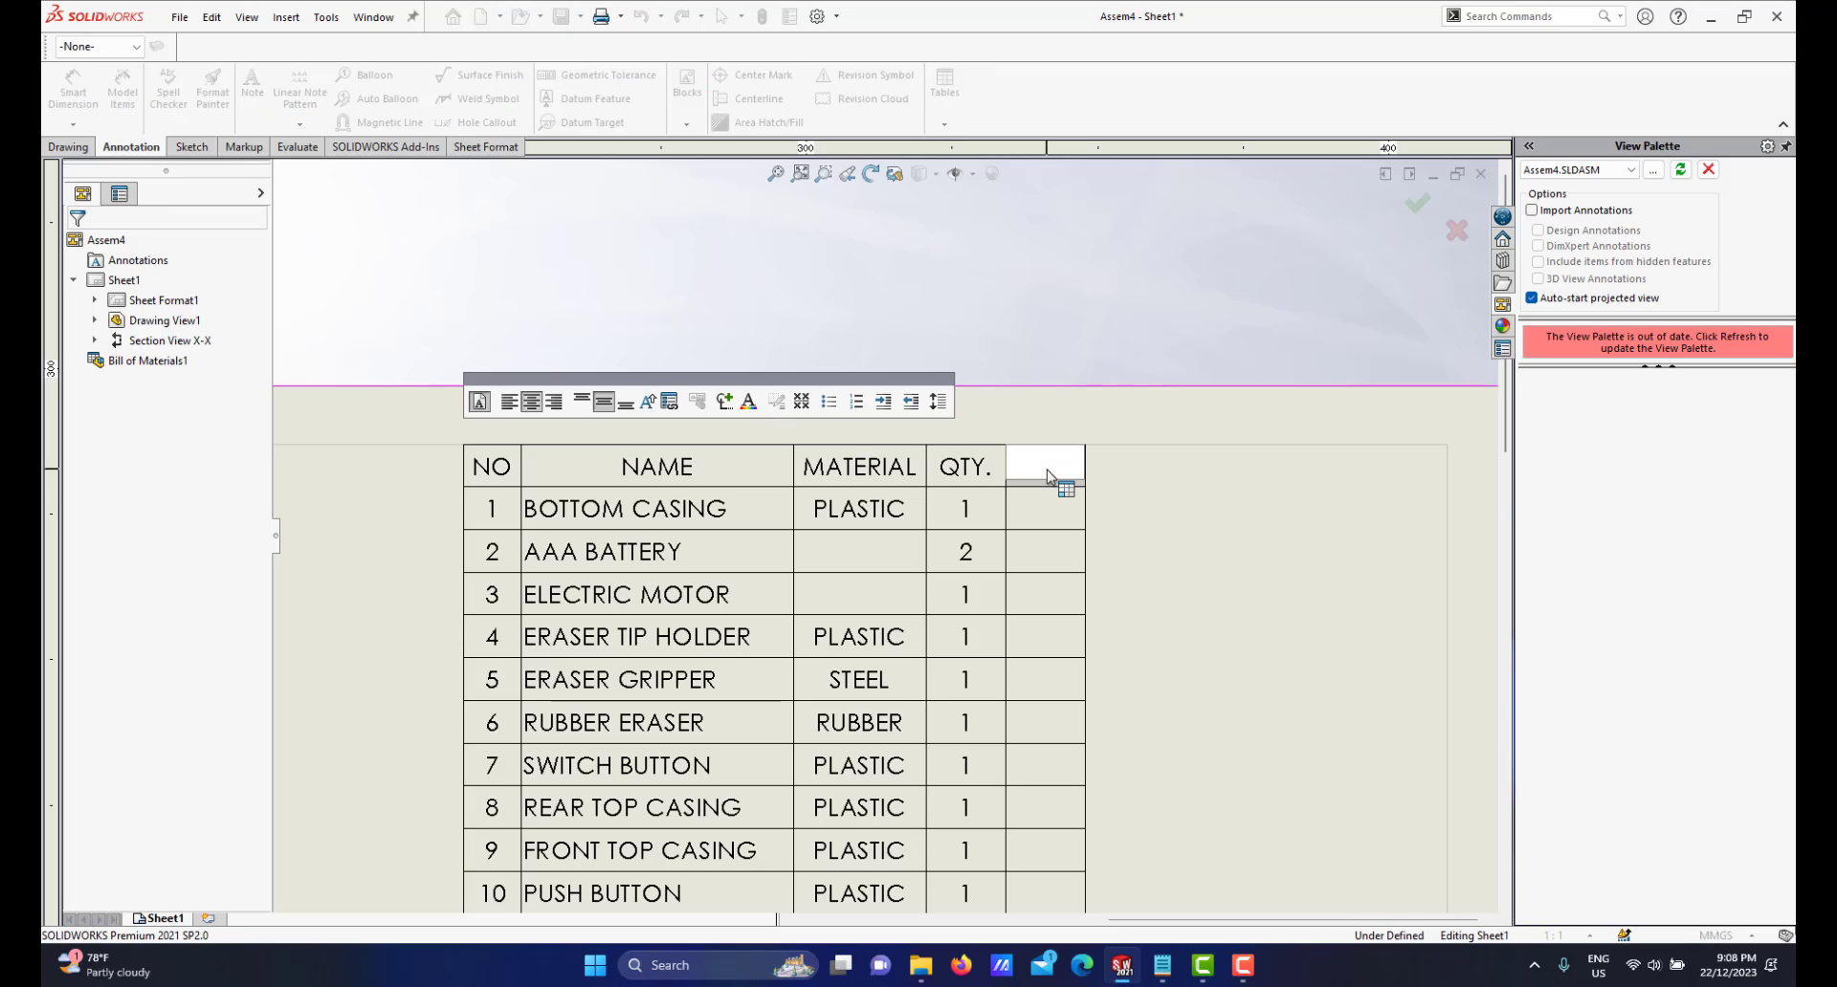
type("DWG")
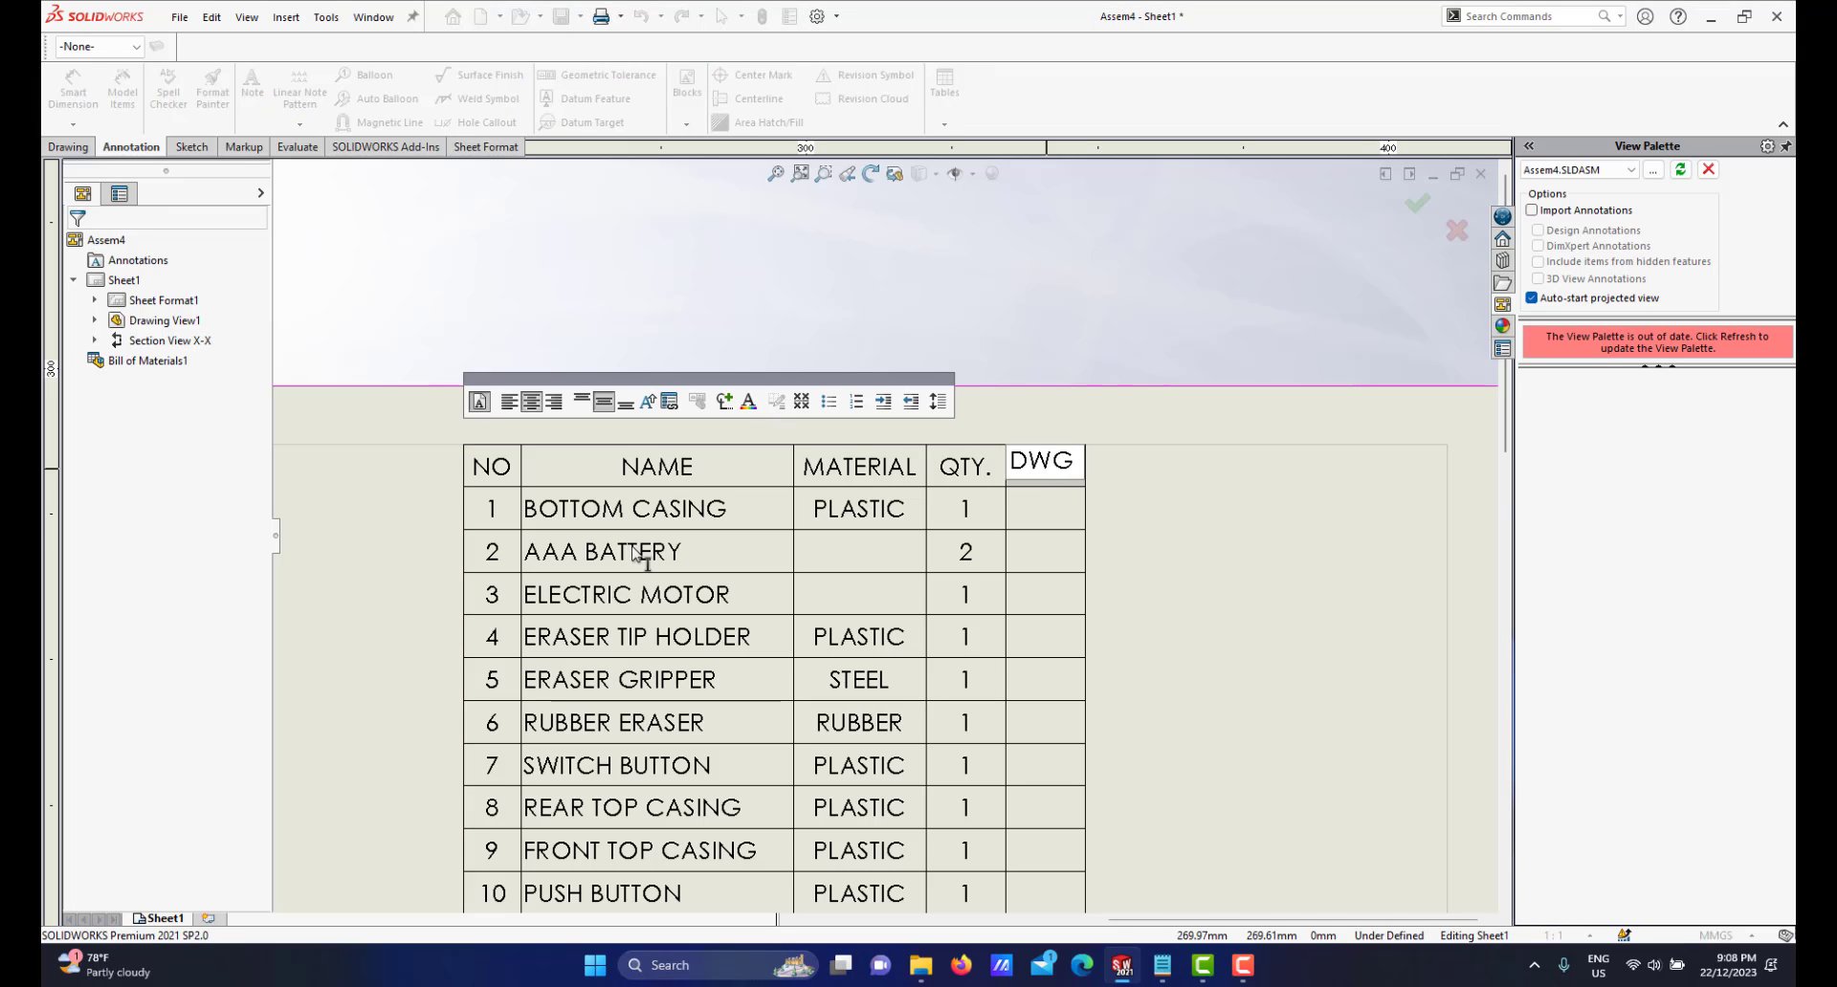
type(" NO")
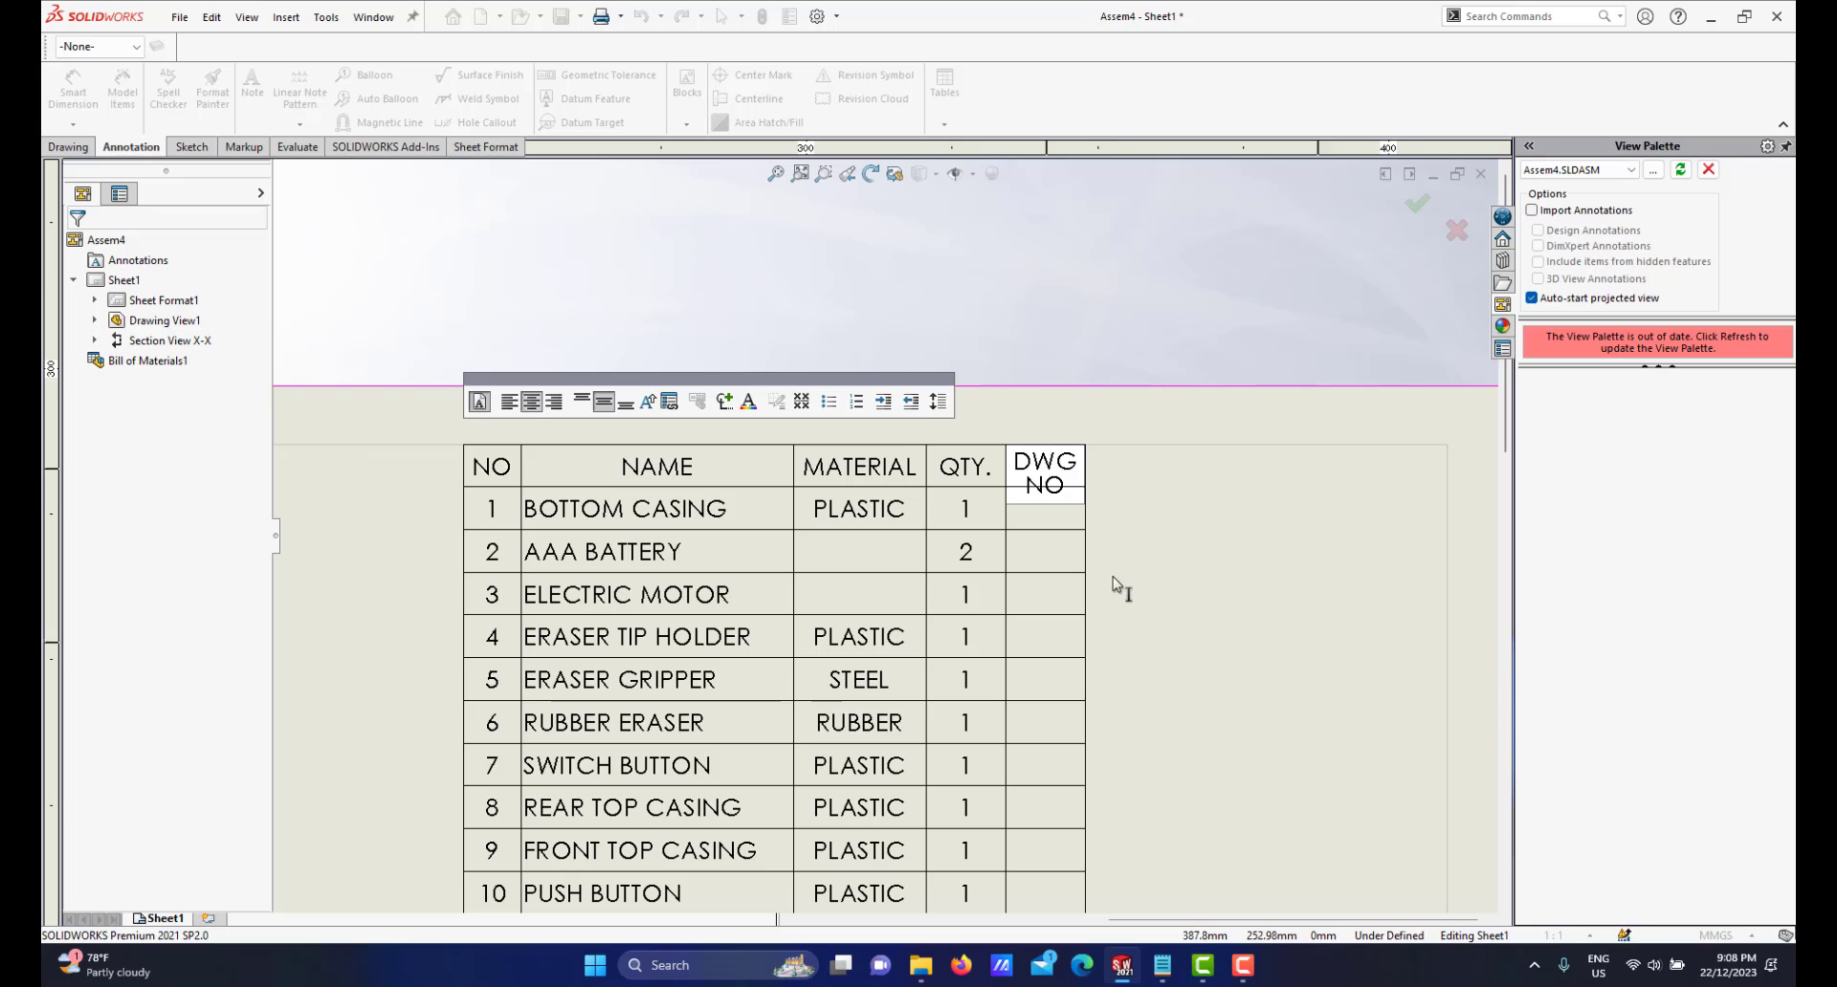
key("Escape")
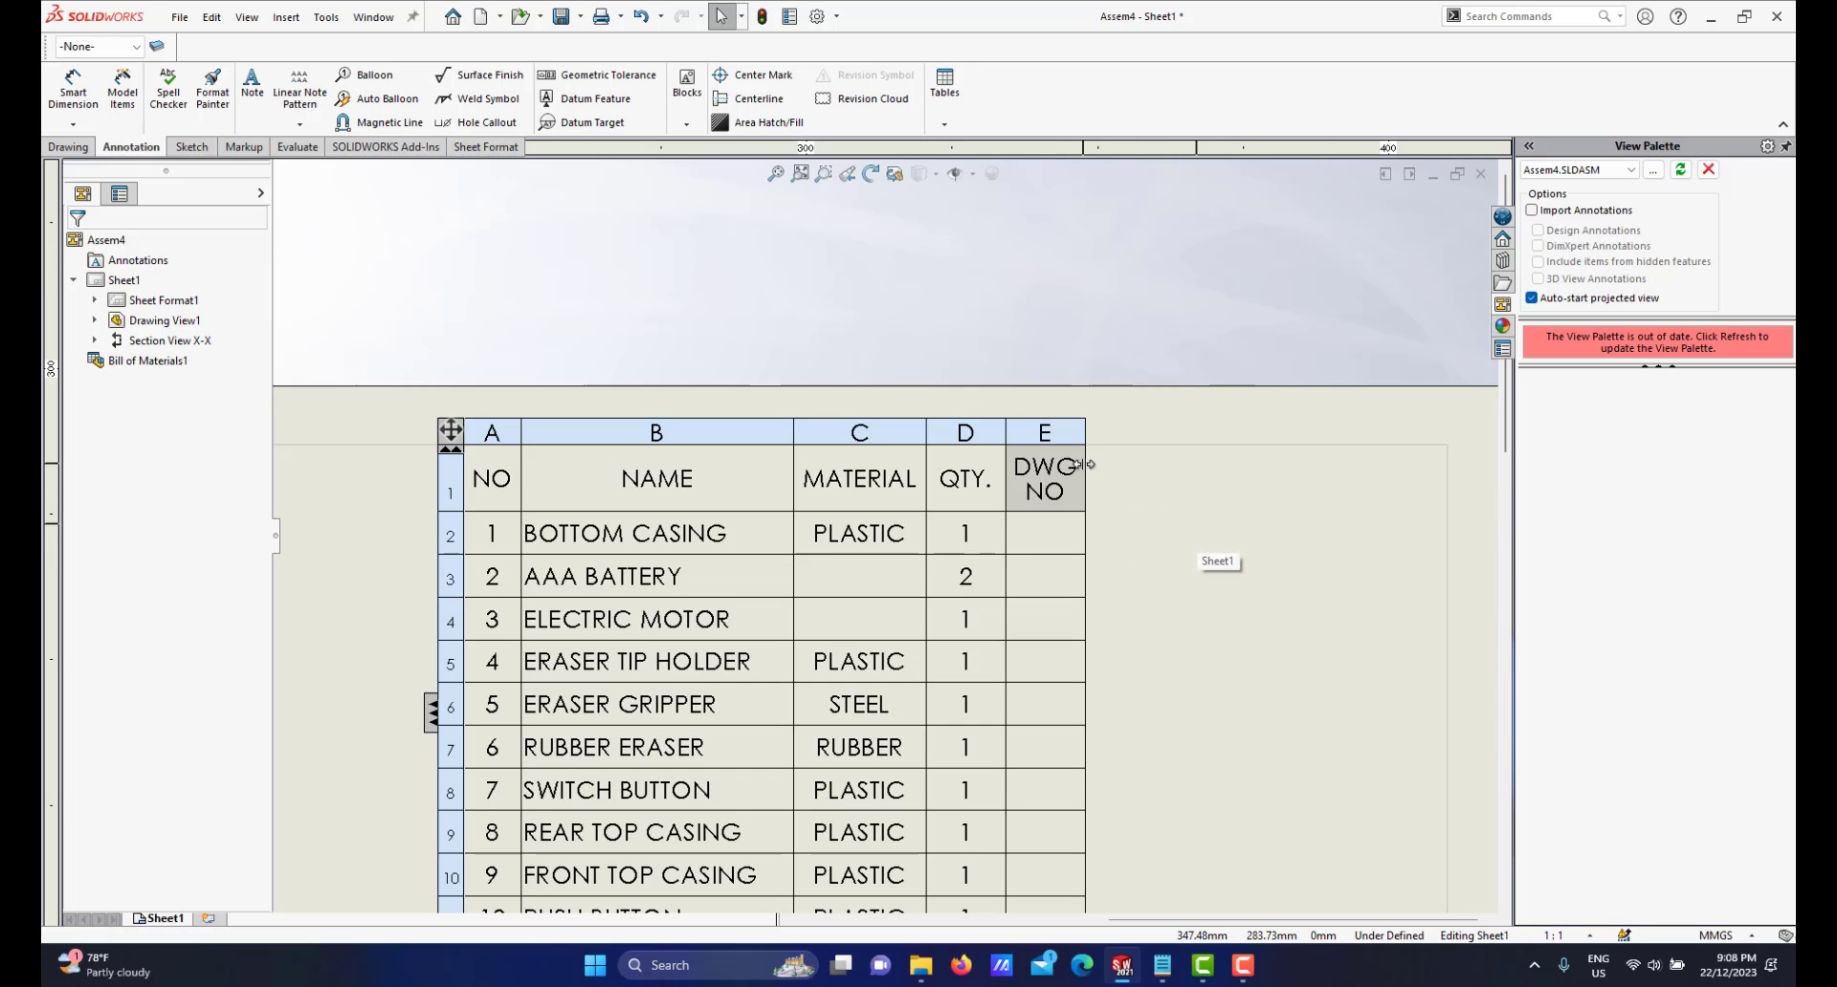
left_click_drag(1083, 468, 1138, 468)
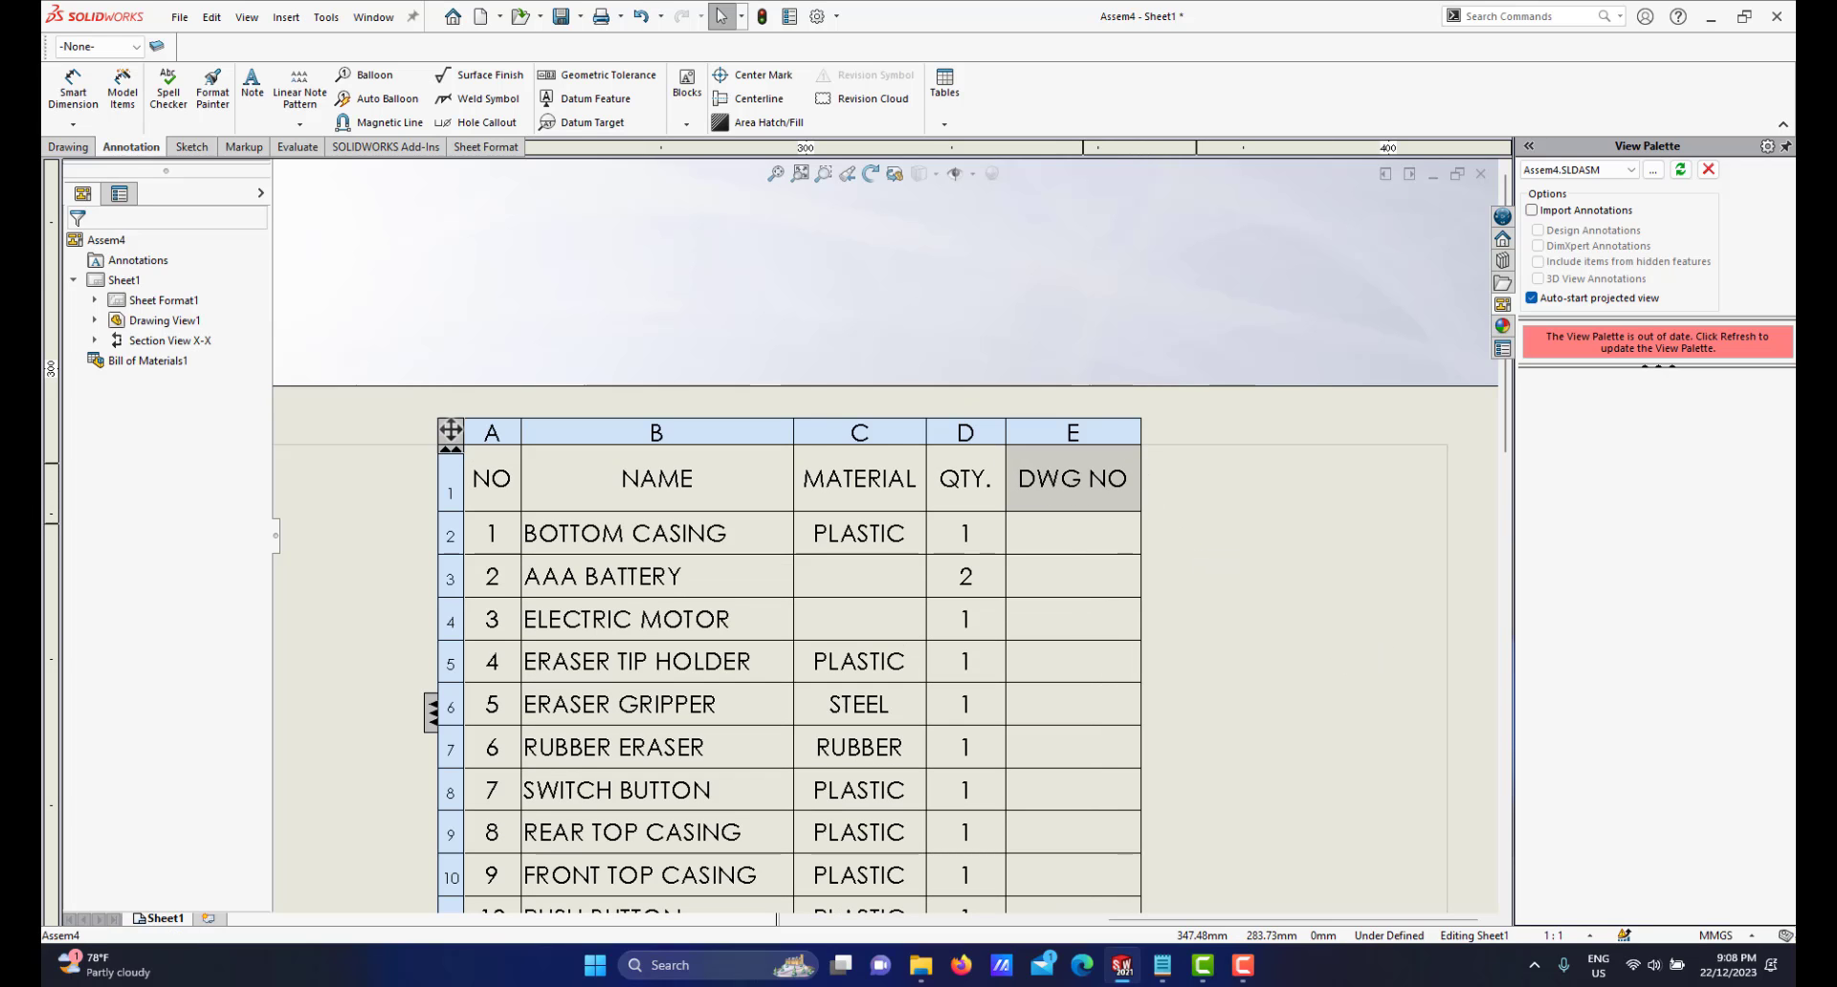
Move the bill of materials so its right edge meets the sheet border at the upper right corner
scroll(1222, 557, "up", 4)
scroll(1085, 586, "down", 3)
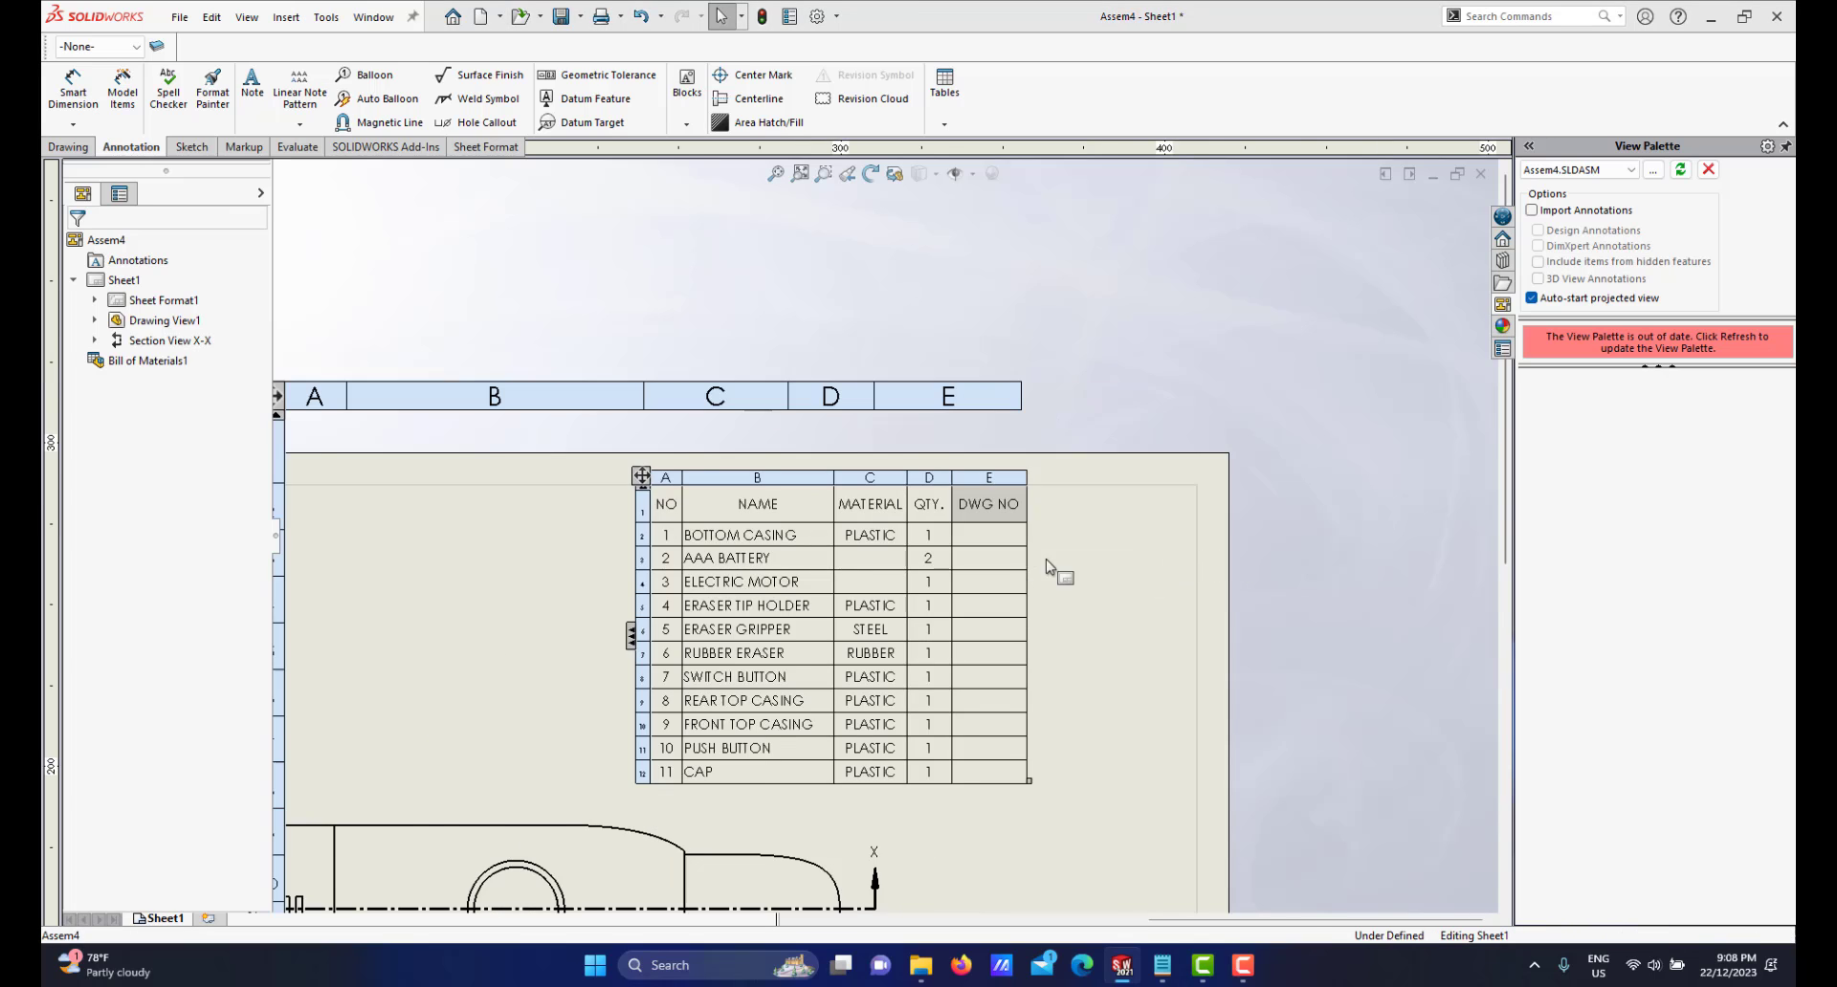
scroll(1098, 582, "up", 2)
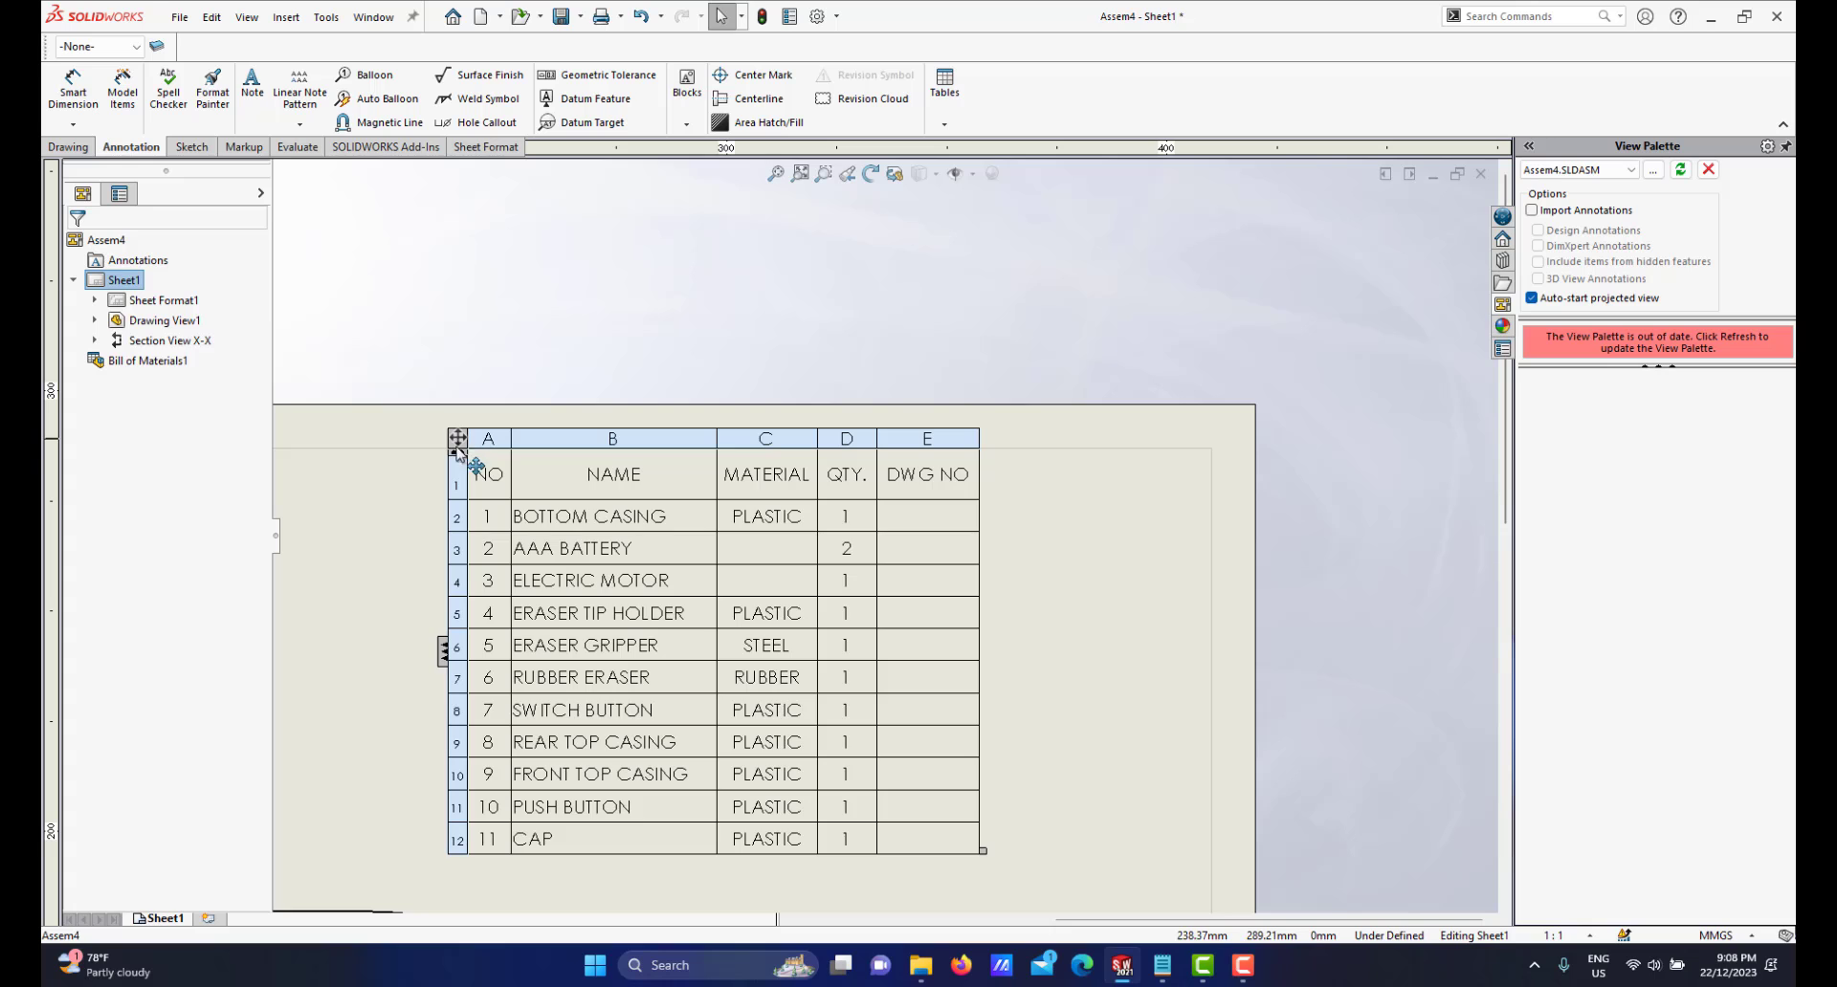
left_click_drag(457, 448, 685, 450)
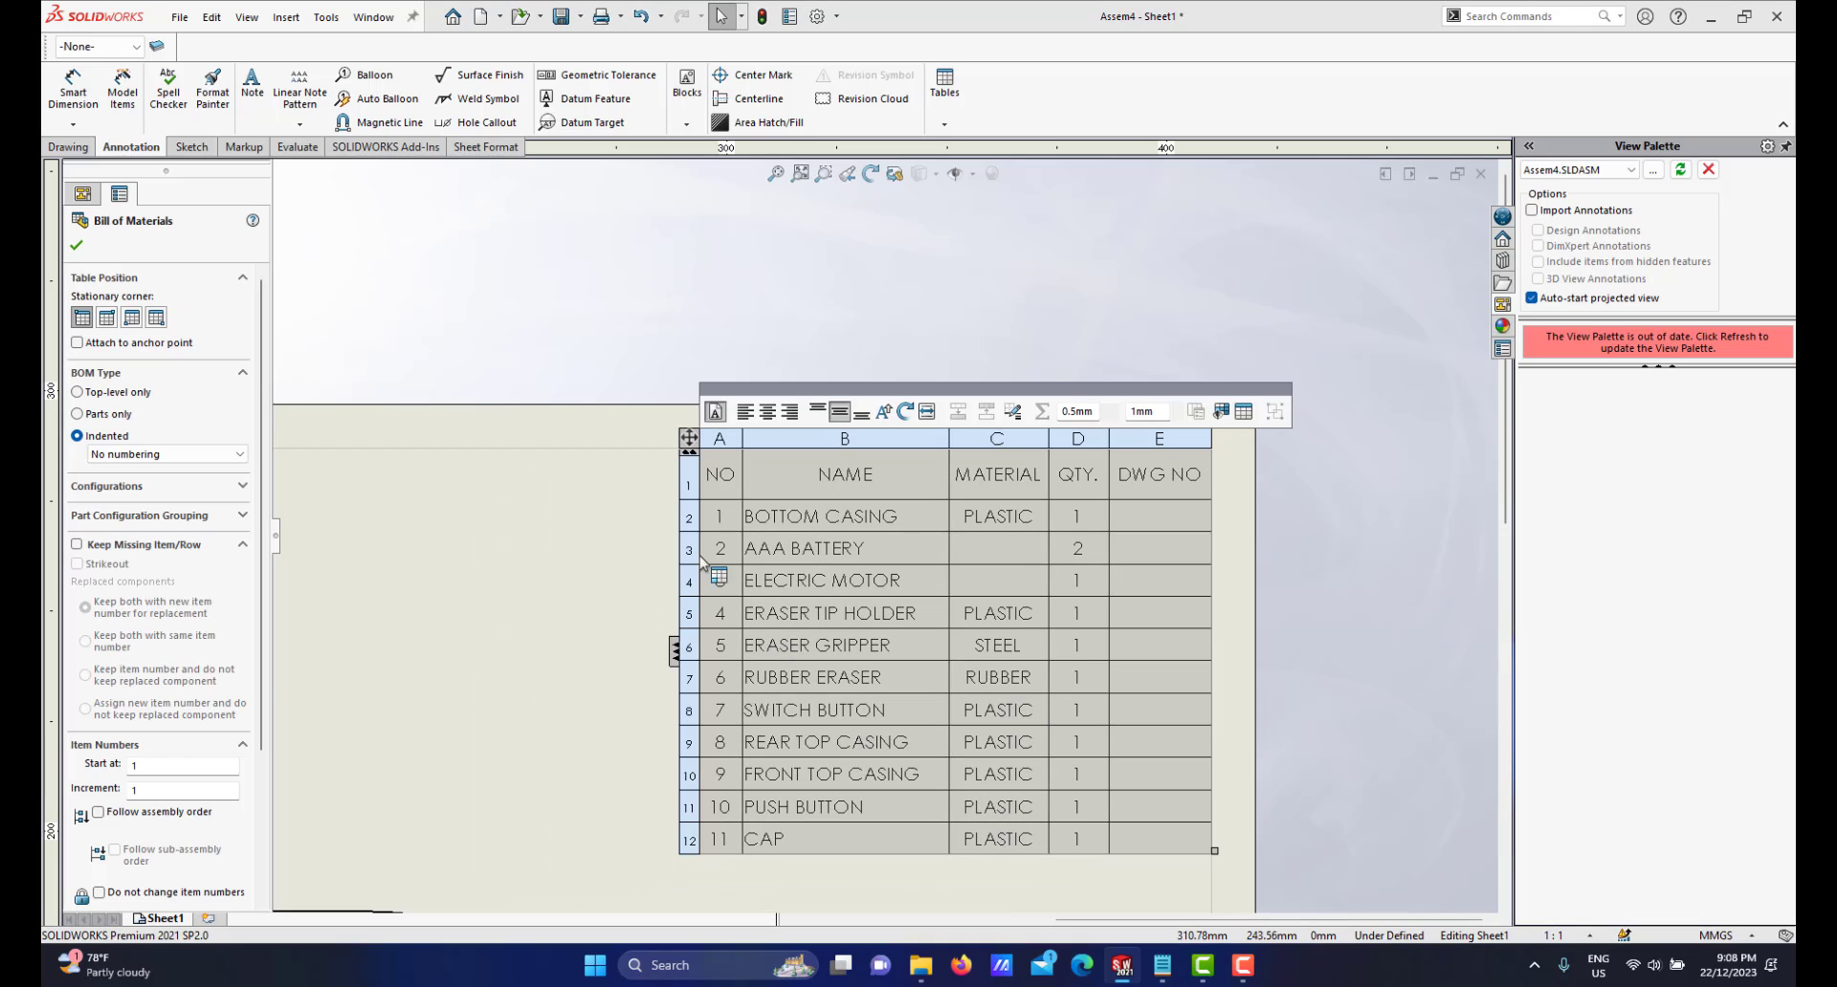
left_click(519, 544)
Check the table's placement on the whole sheet and save the drawing
scroll(623, 521, "up", 5)
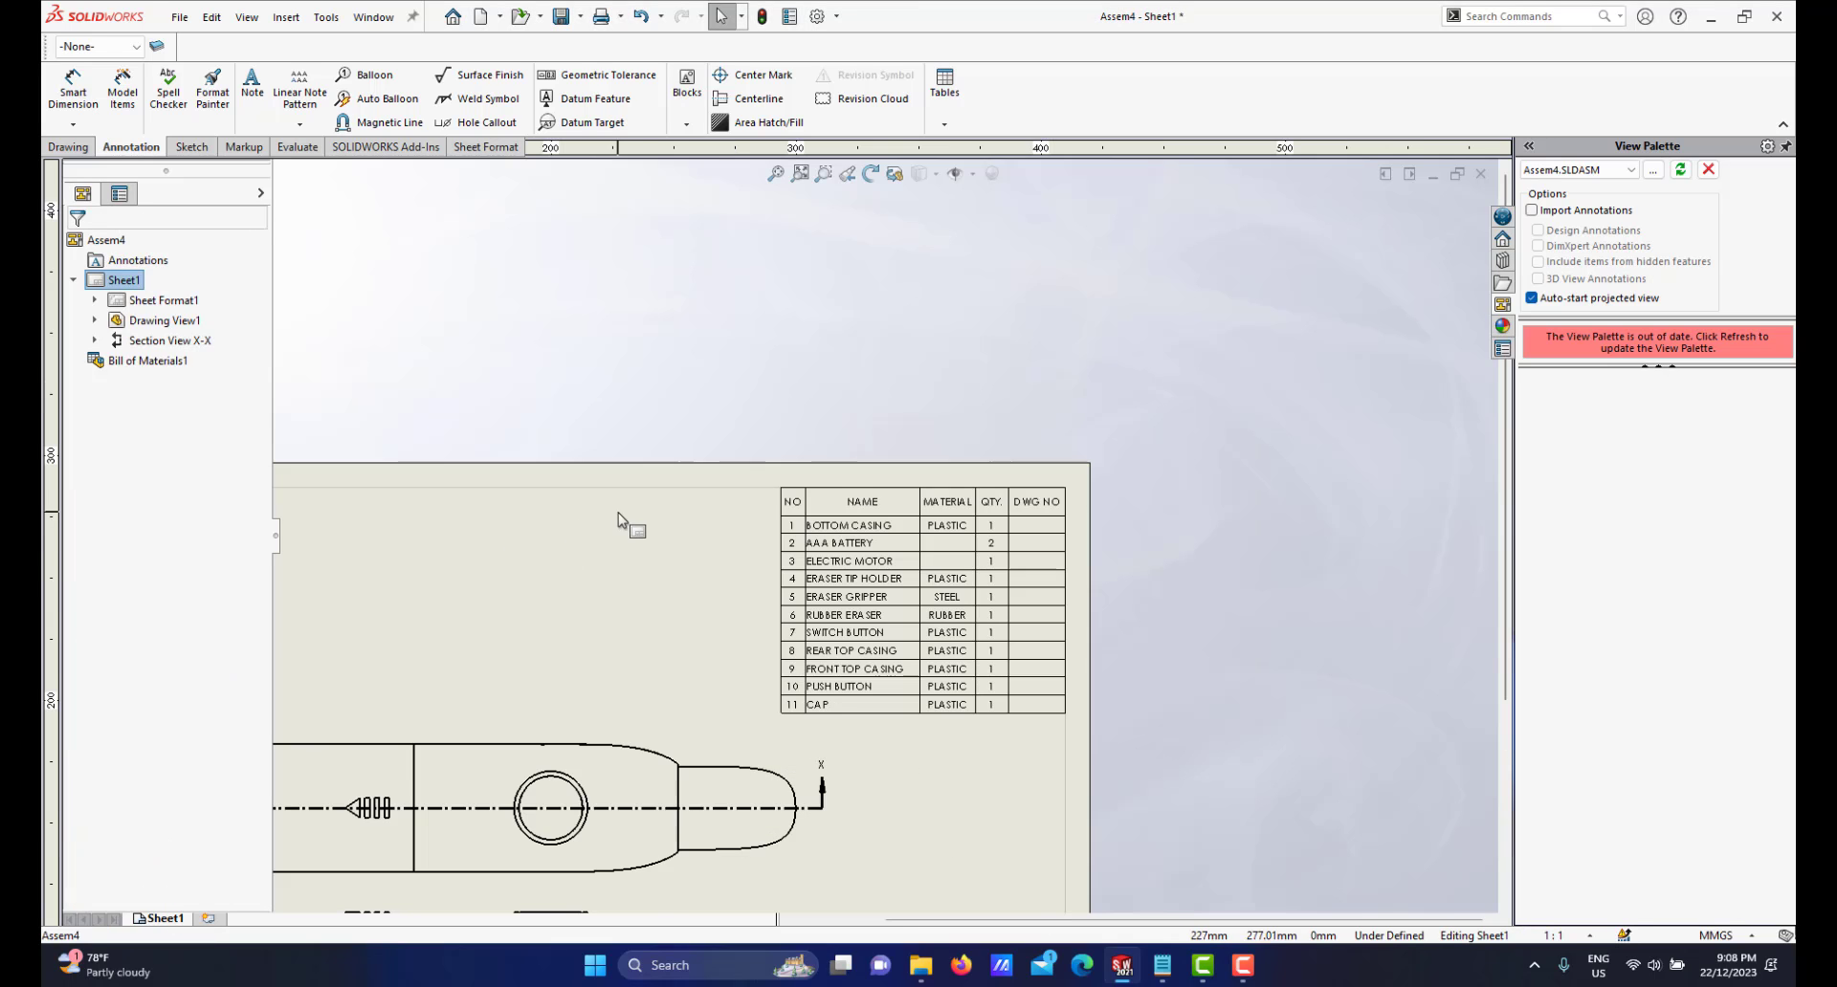
scroll(698, 590, "up", 3)
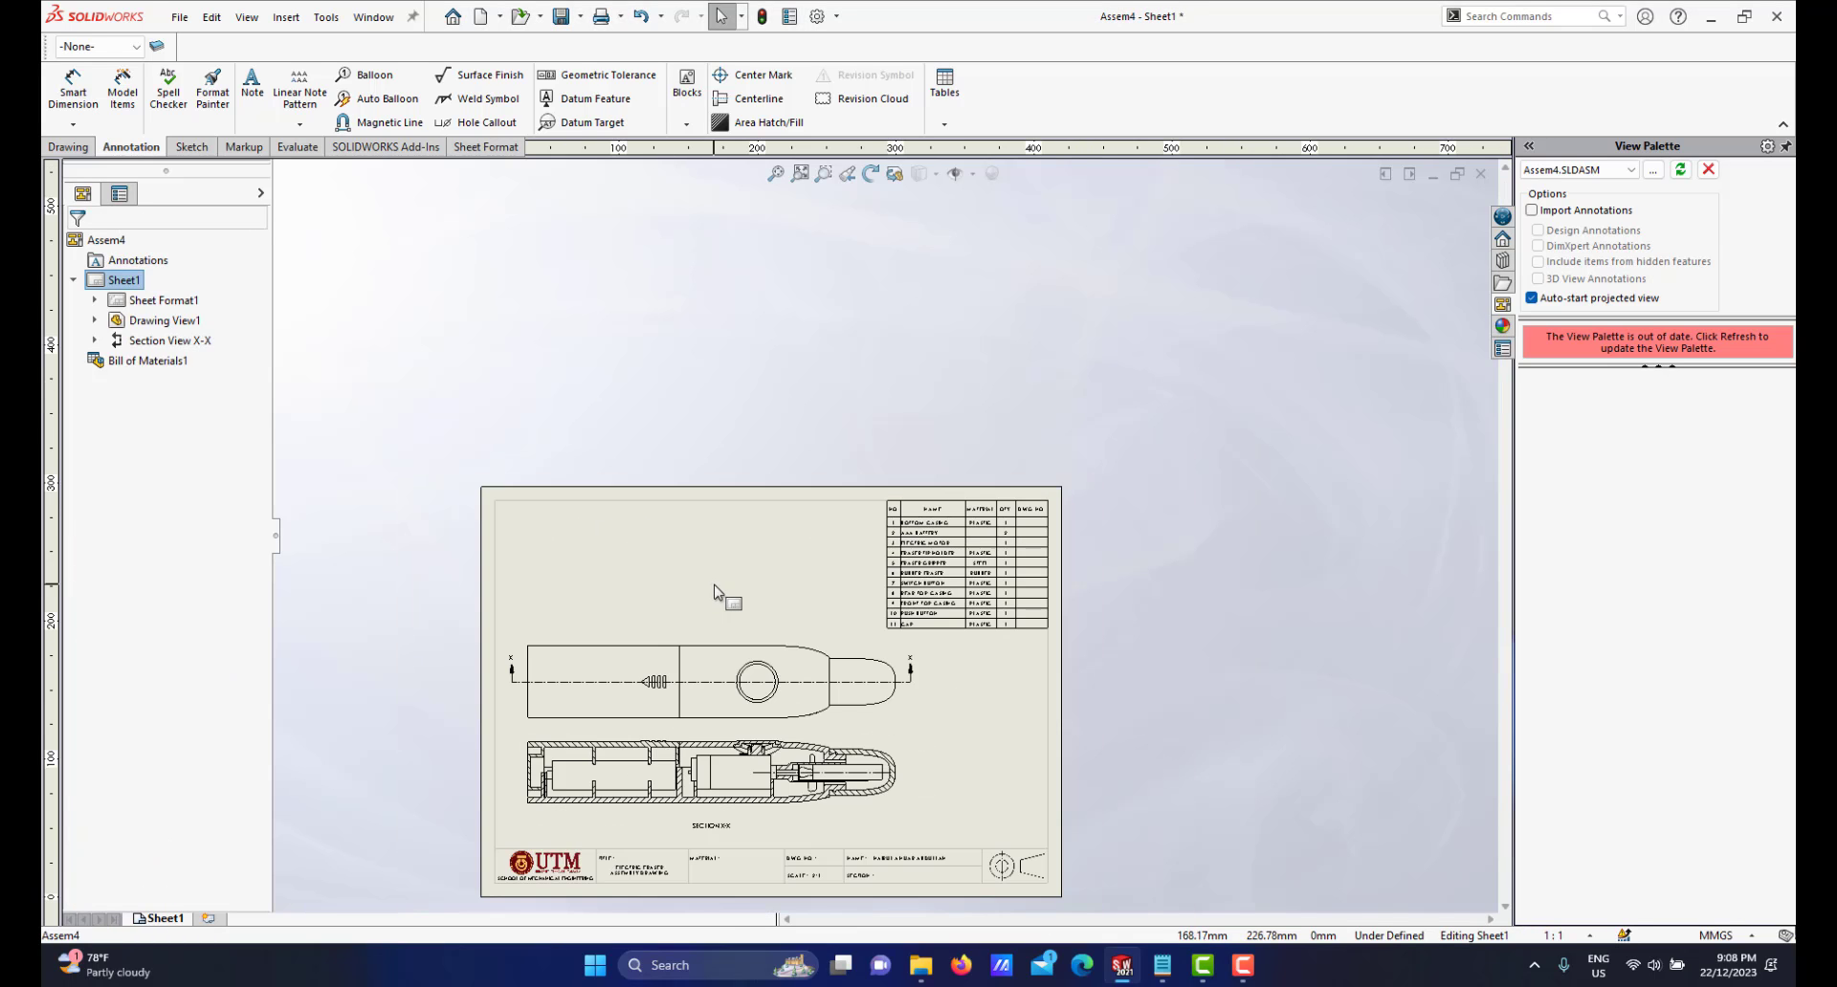
scroll(725, 594, "down", 2)
scroll(1024, 638, "down", 3)
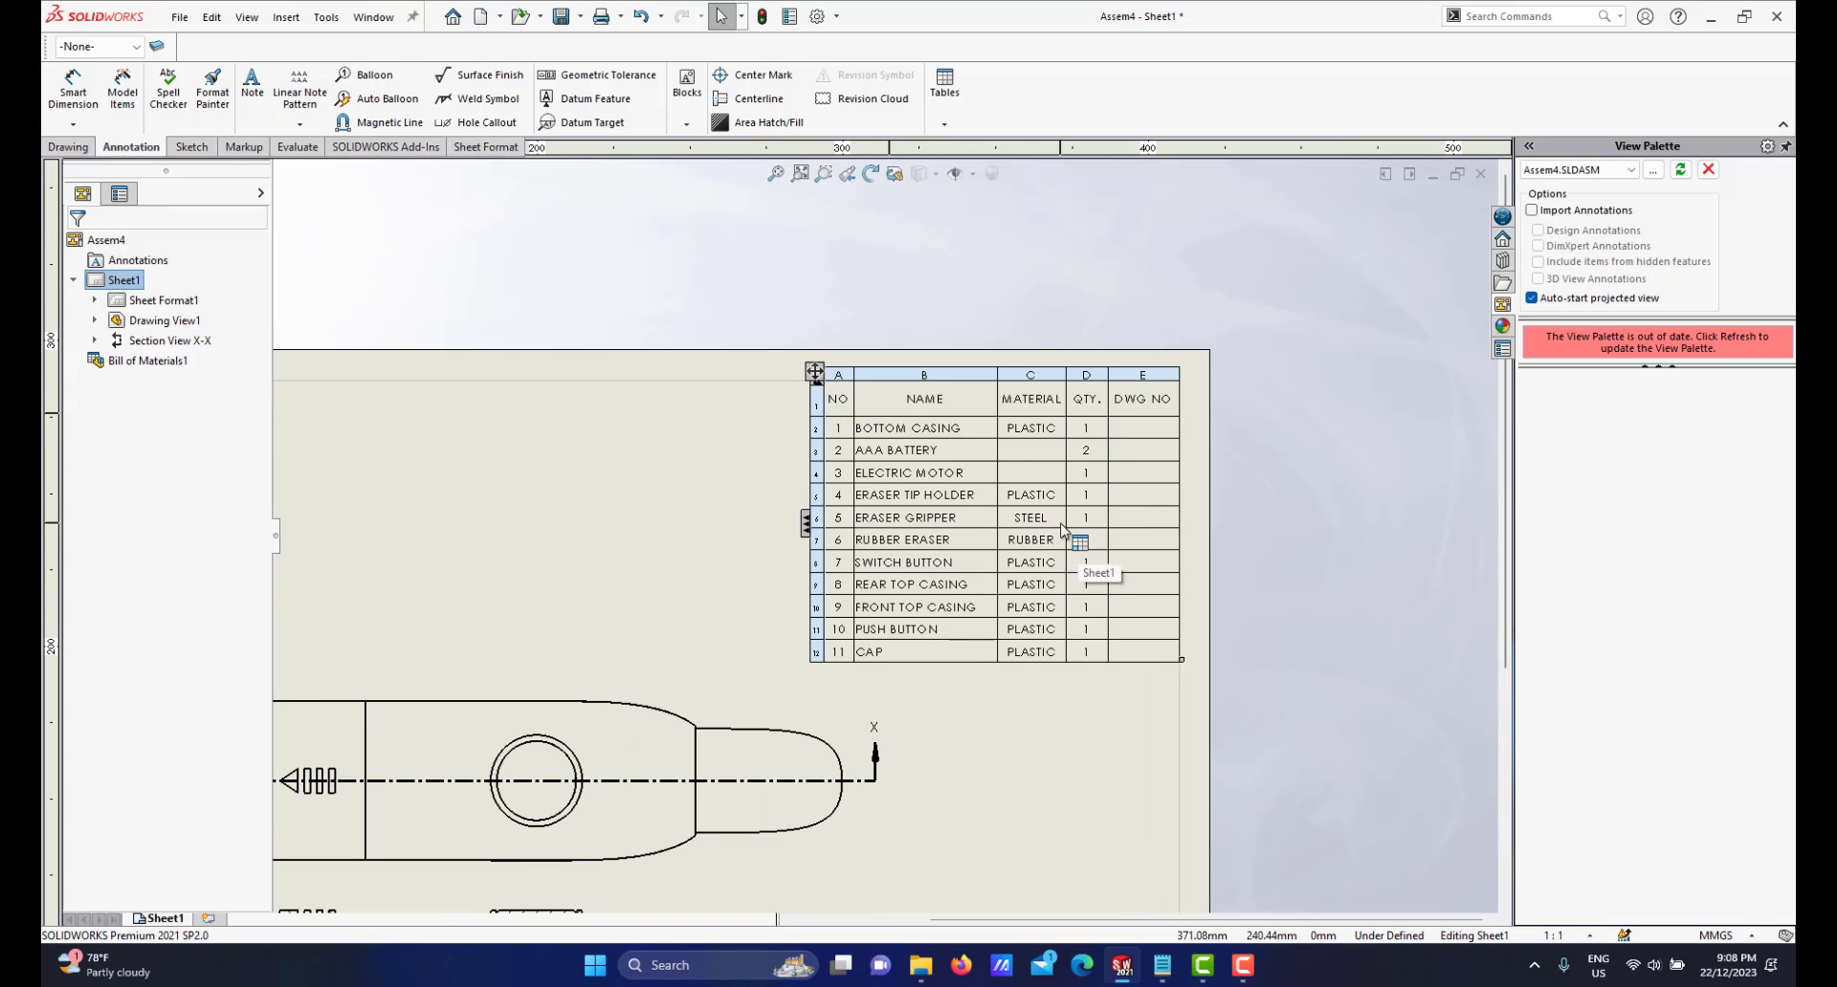
scroll(1062, 530, "up", 1)
left_click(561, 16)
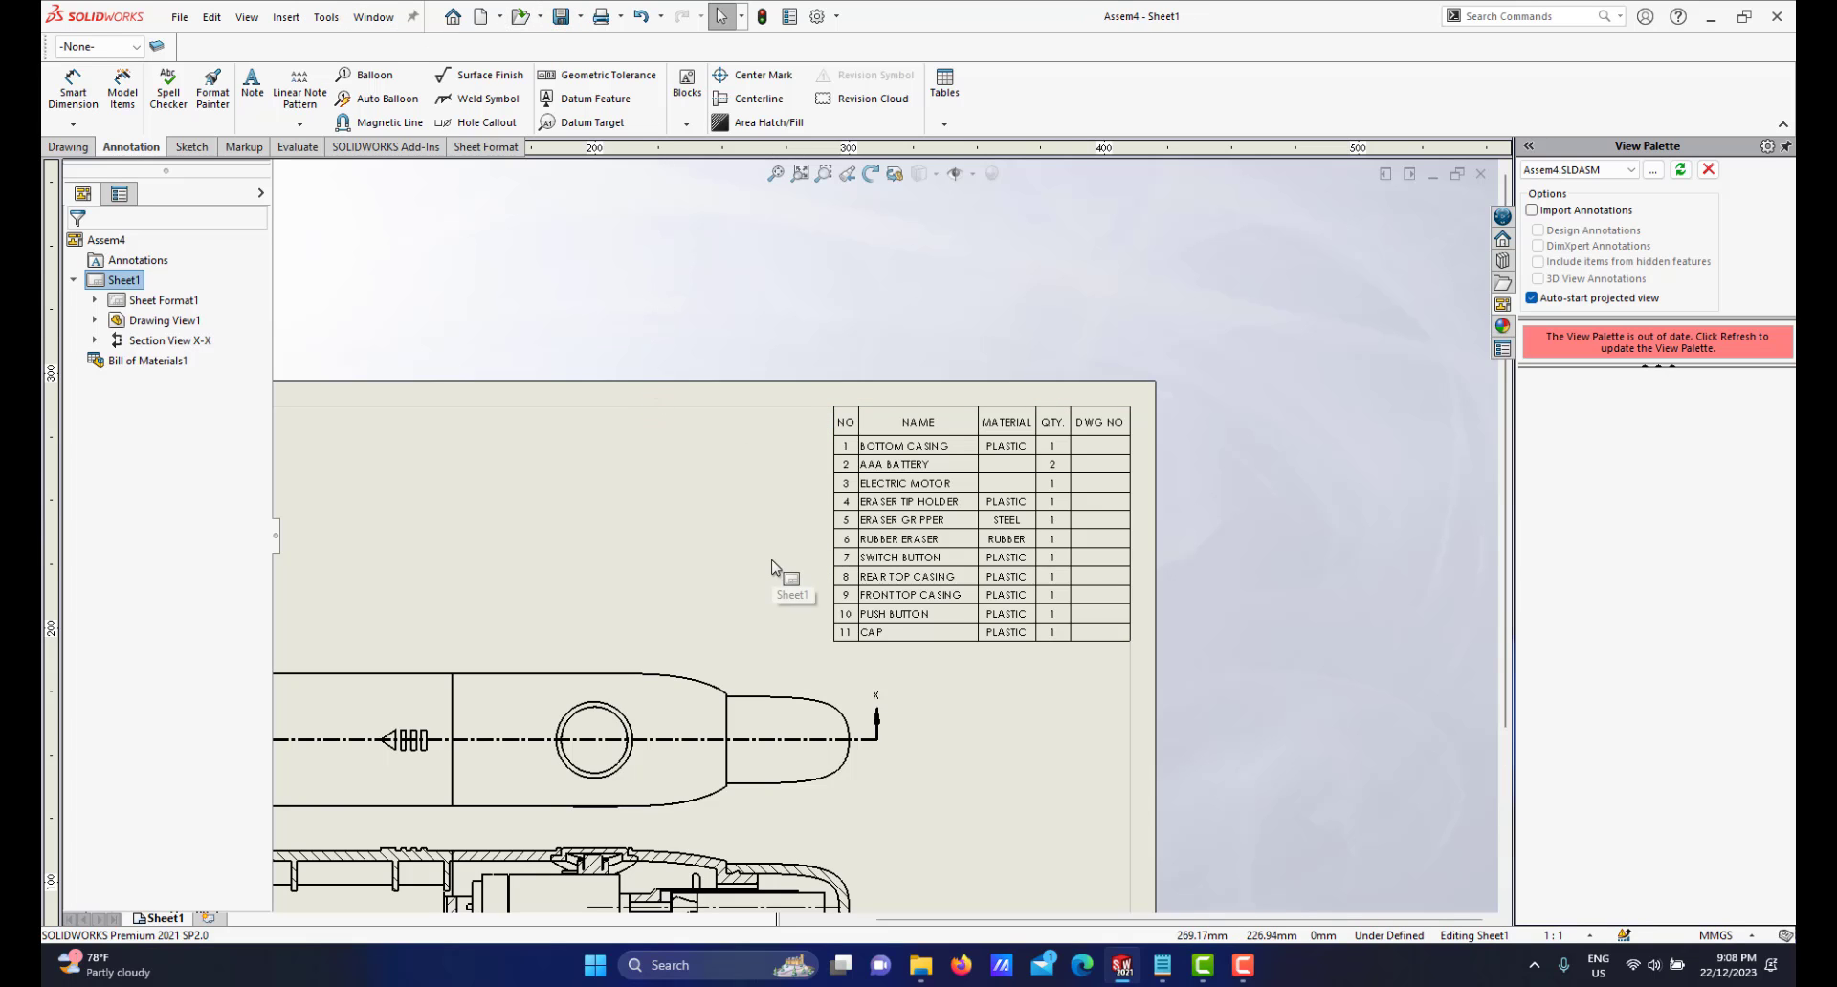
scroll(772, 566, "up", 1)
scroll(772, 566, "down", 3)
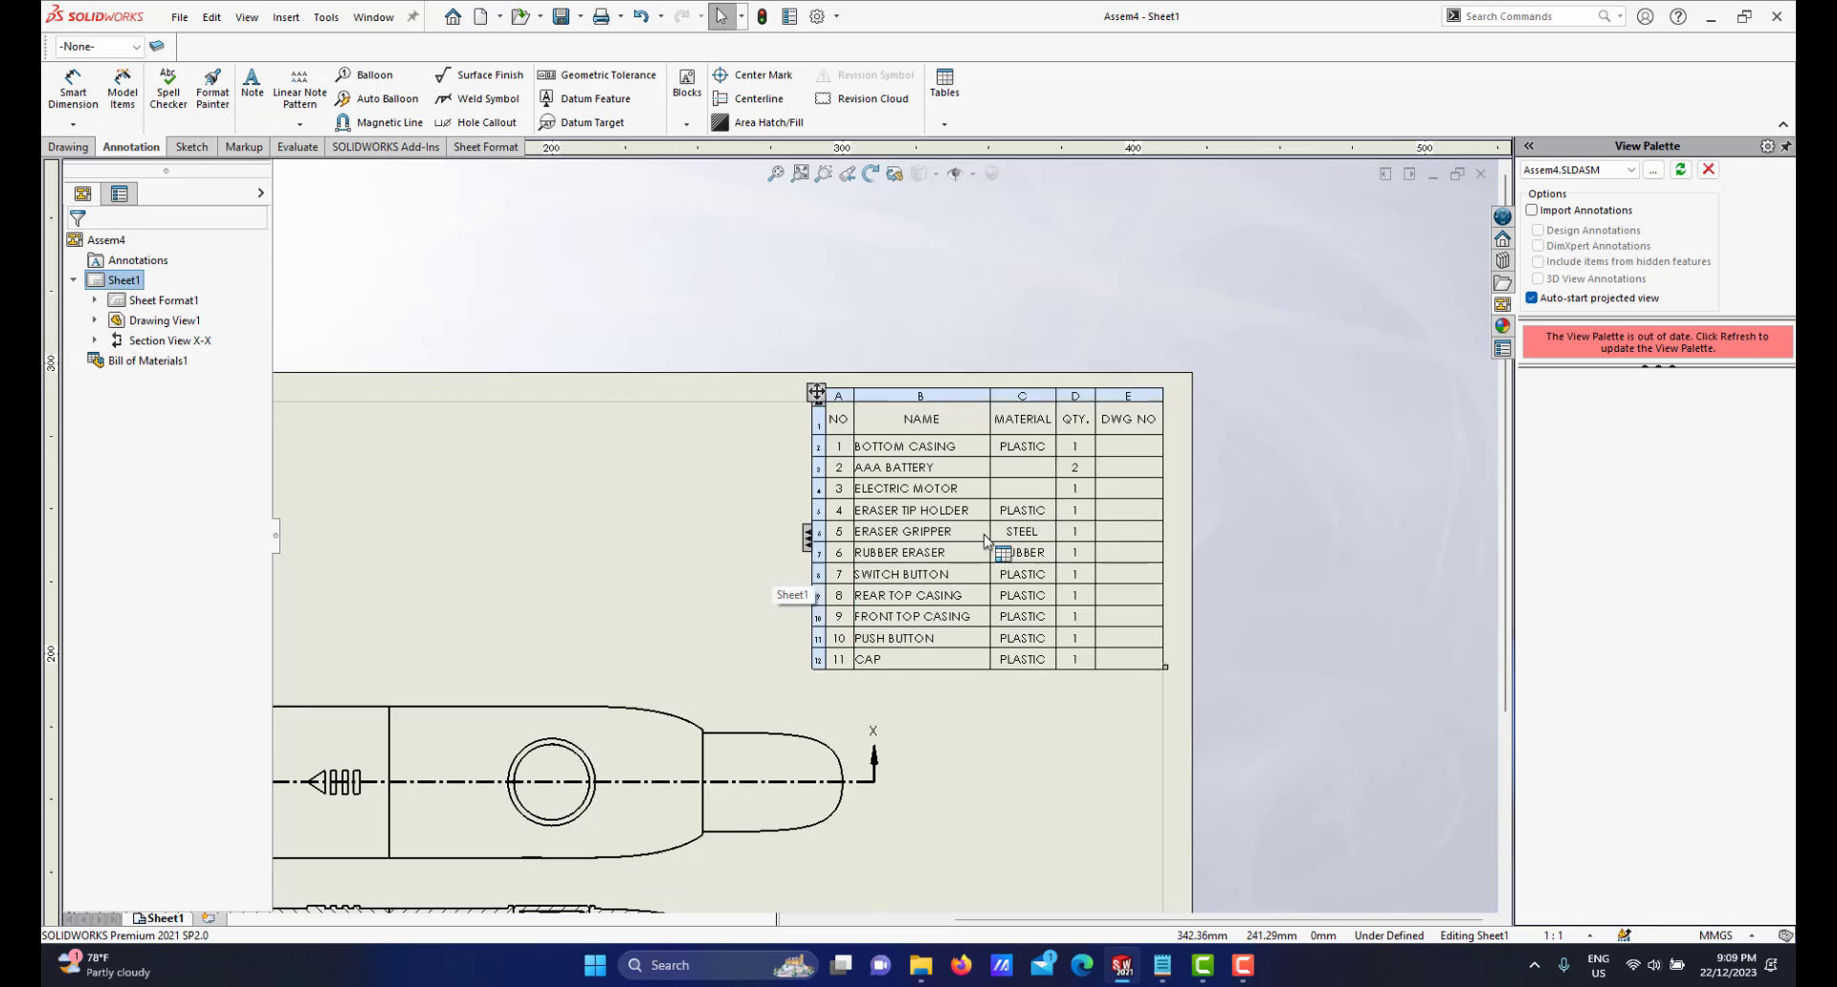
scroll(987, 541, "down", 1)
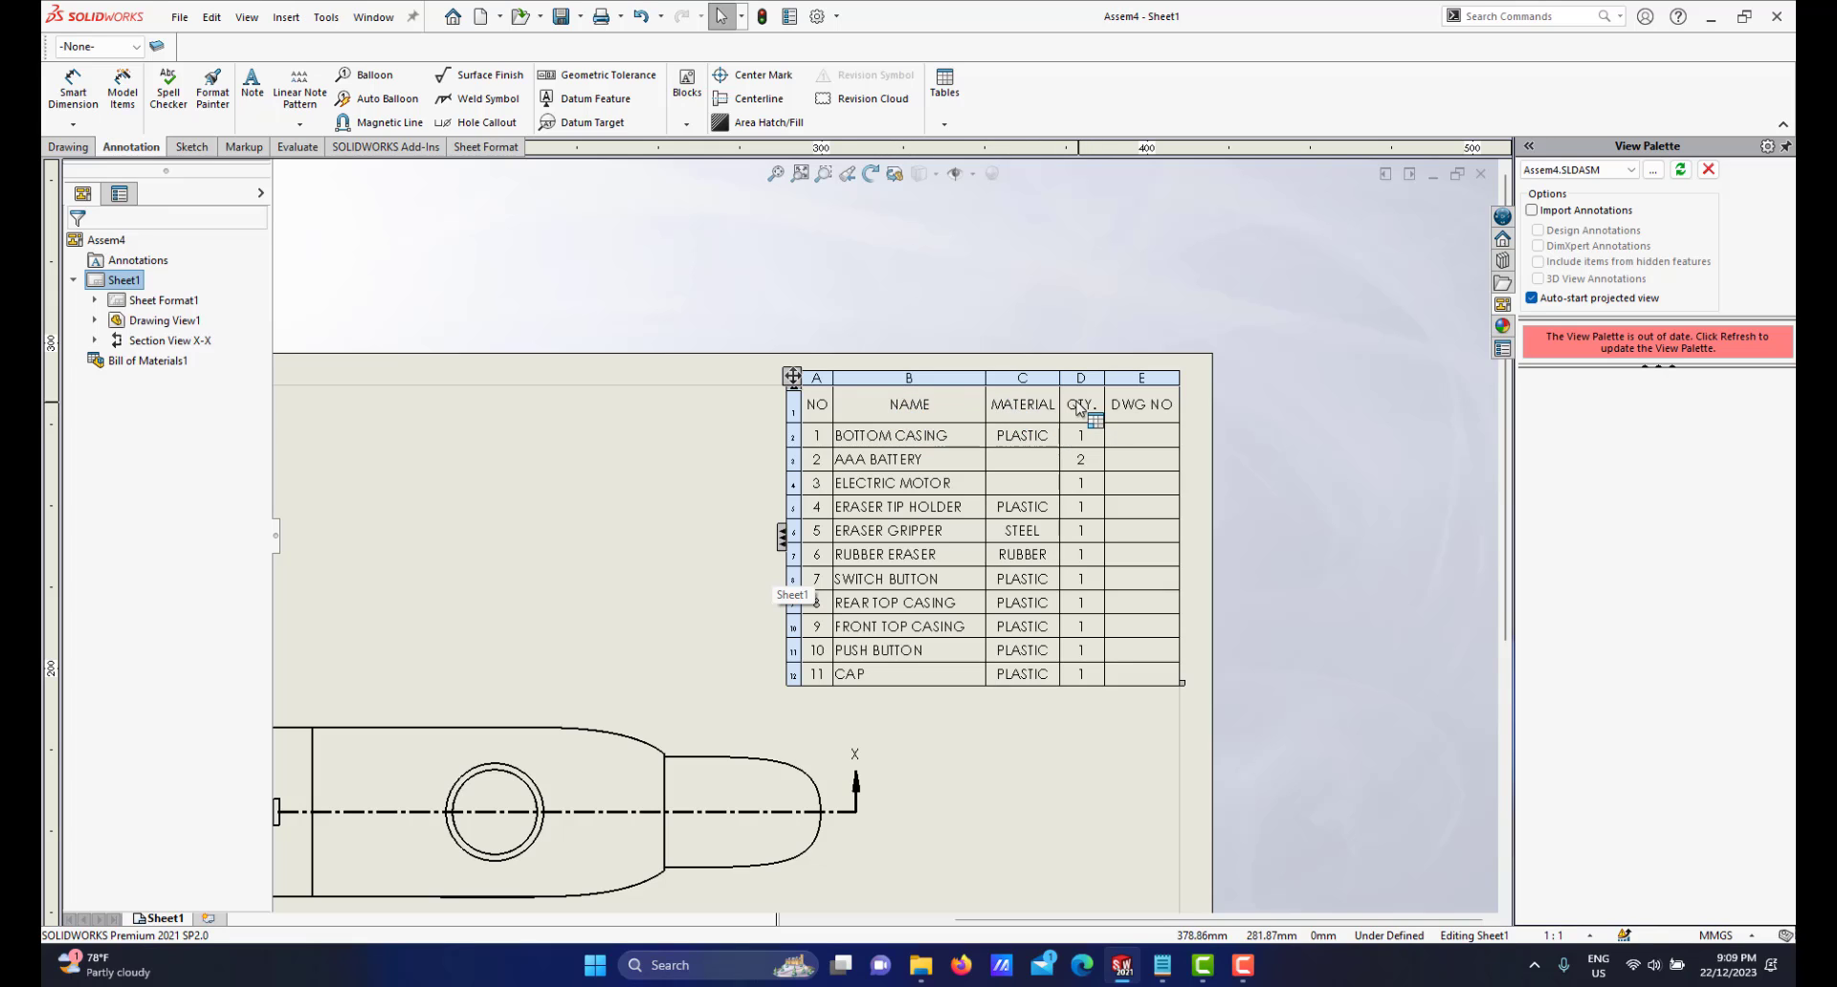
scroll(787, 612, "up", 8)
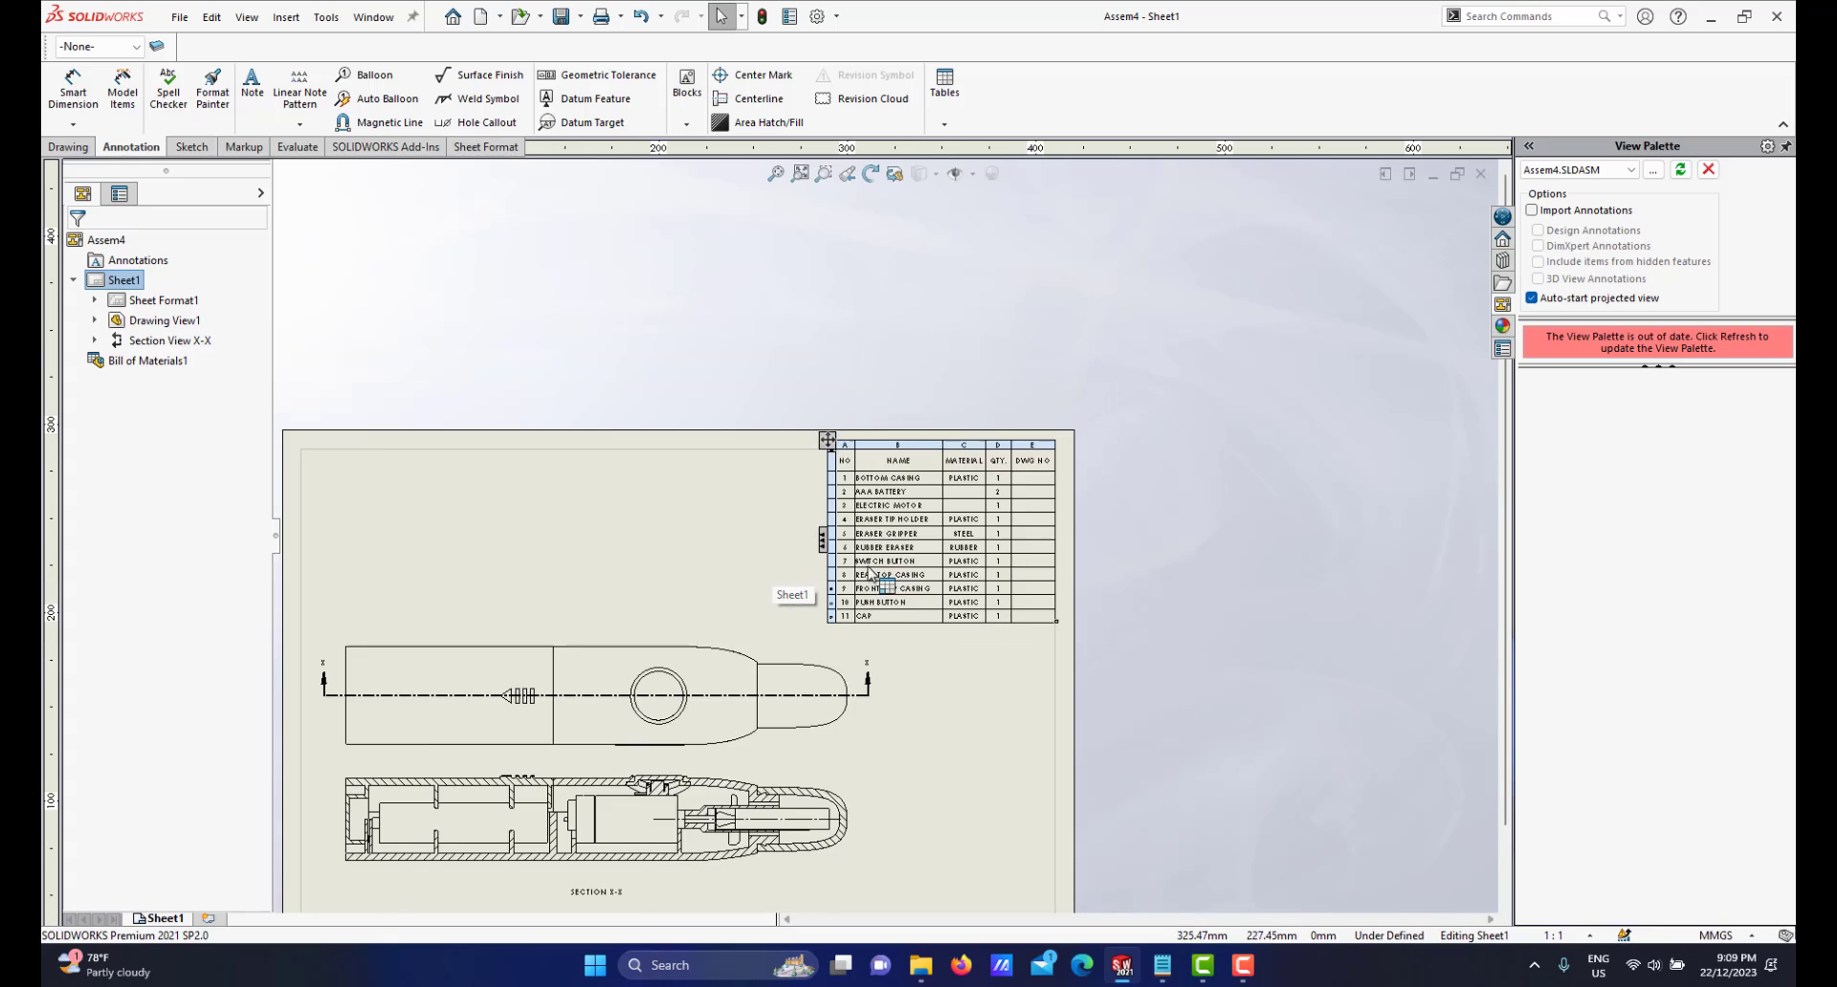
Examine the bill of materials entries and compare them with the two views laid out on the sheet
scroll(896, 585, "down", 1)
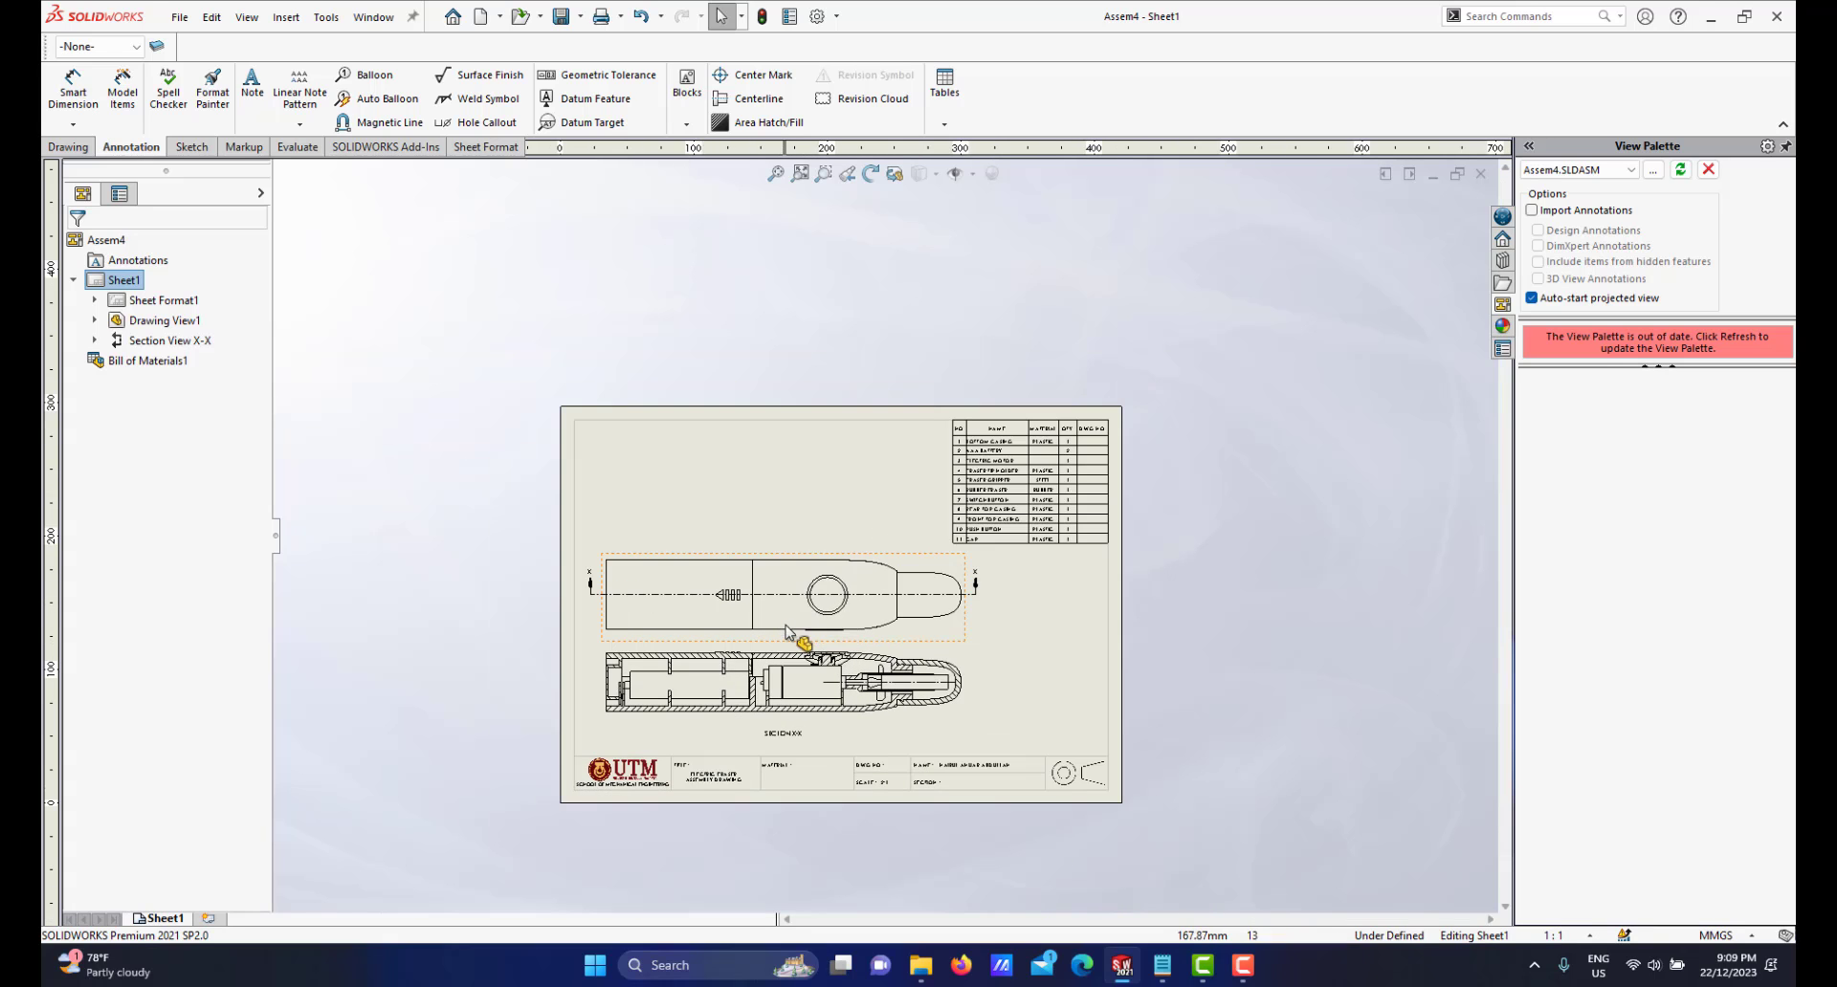
scroll(895, 584, "down", 1)
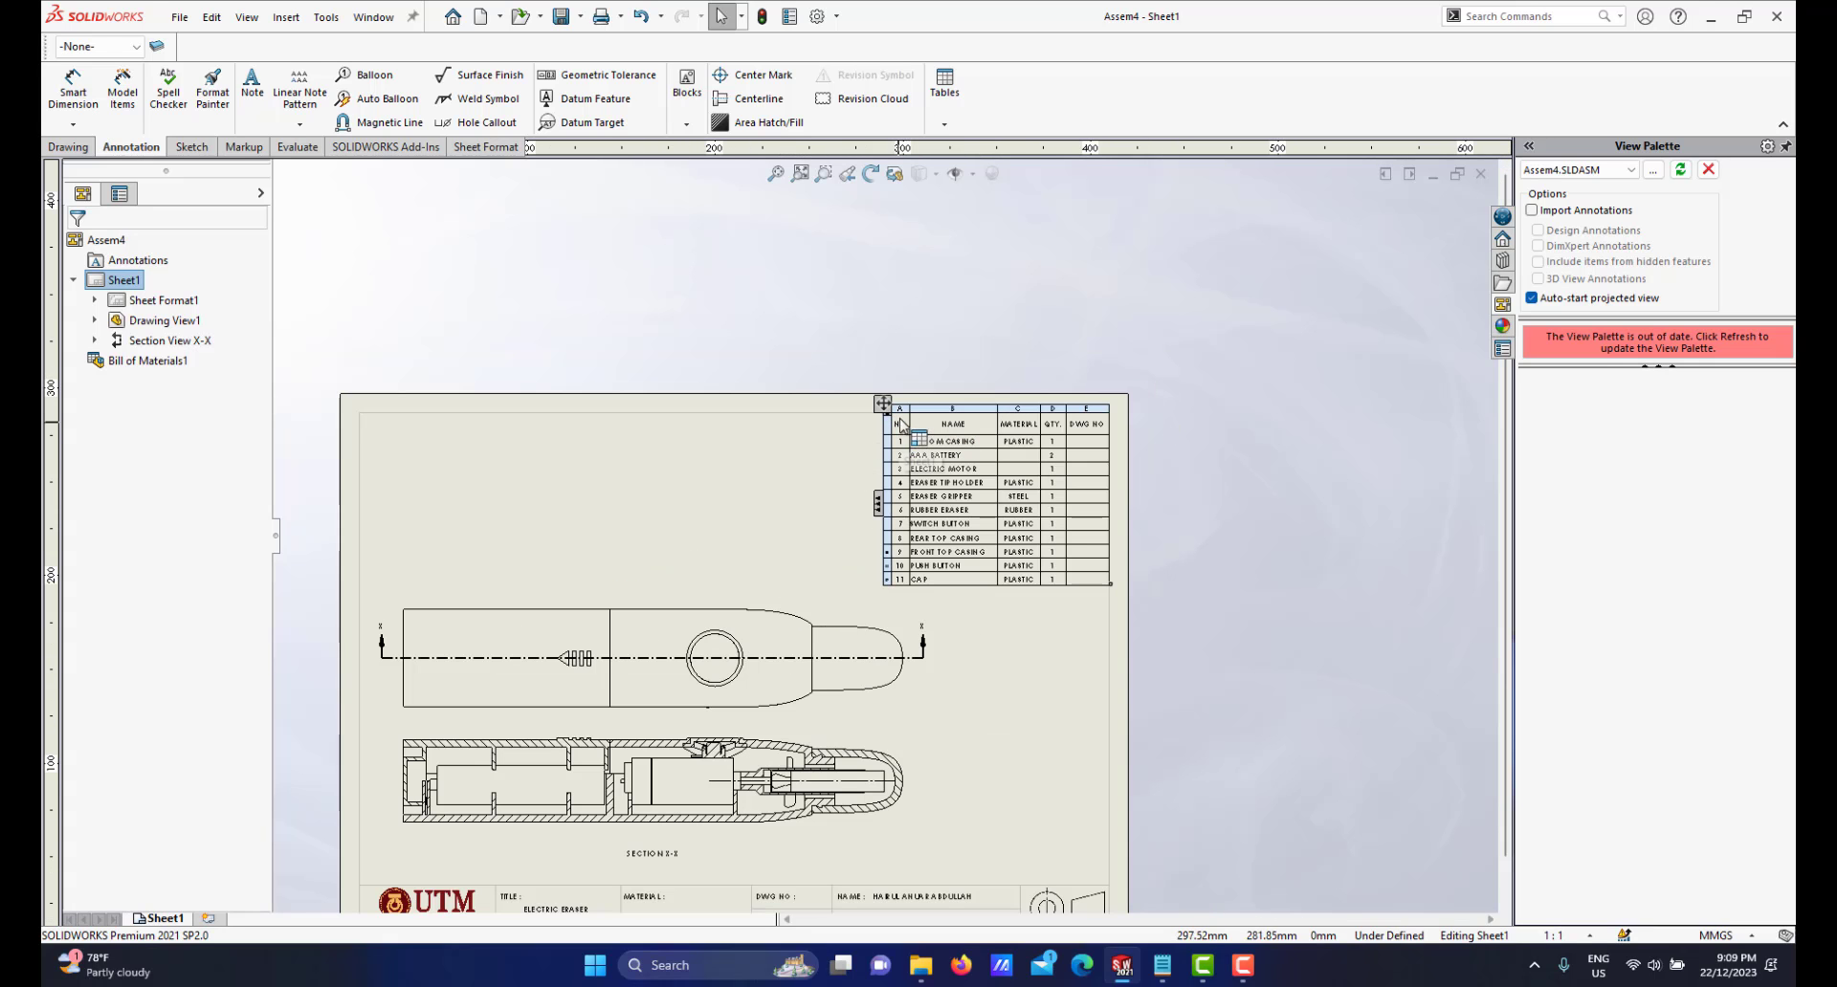
scroll(871, 427, "down", 1)
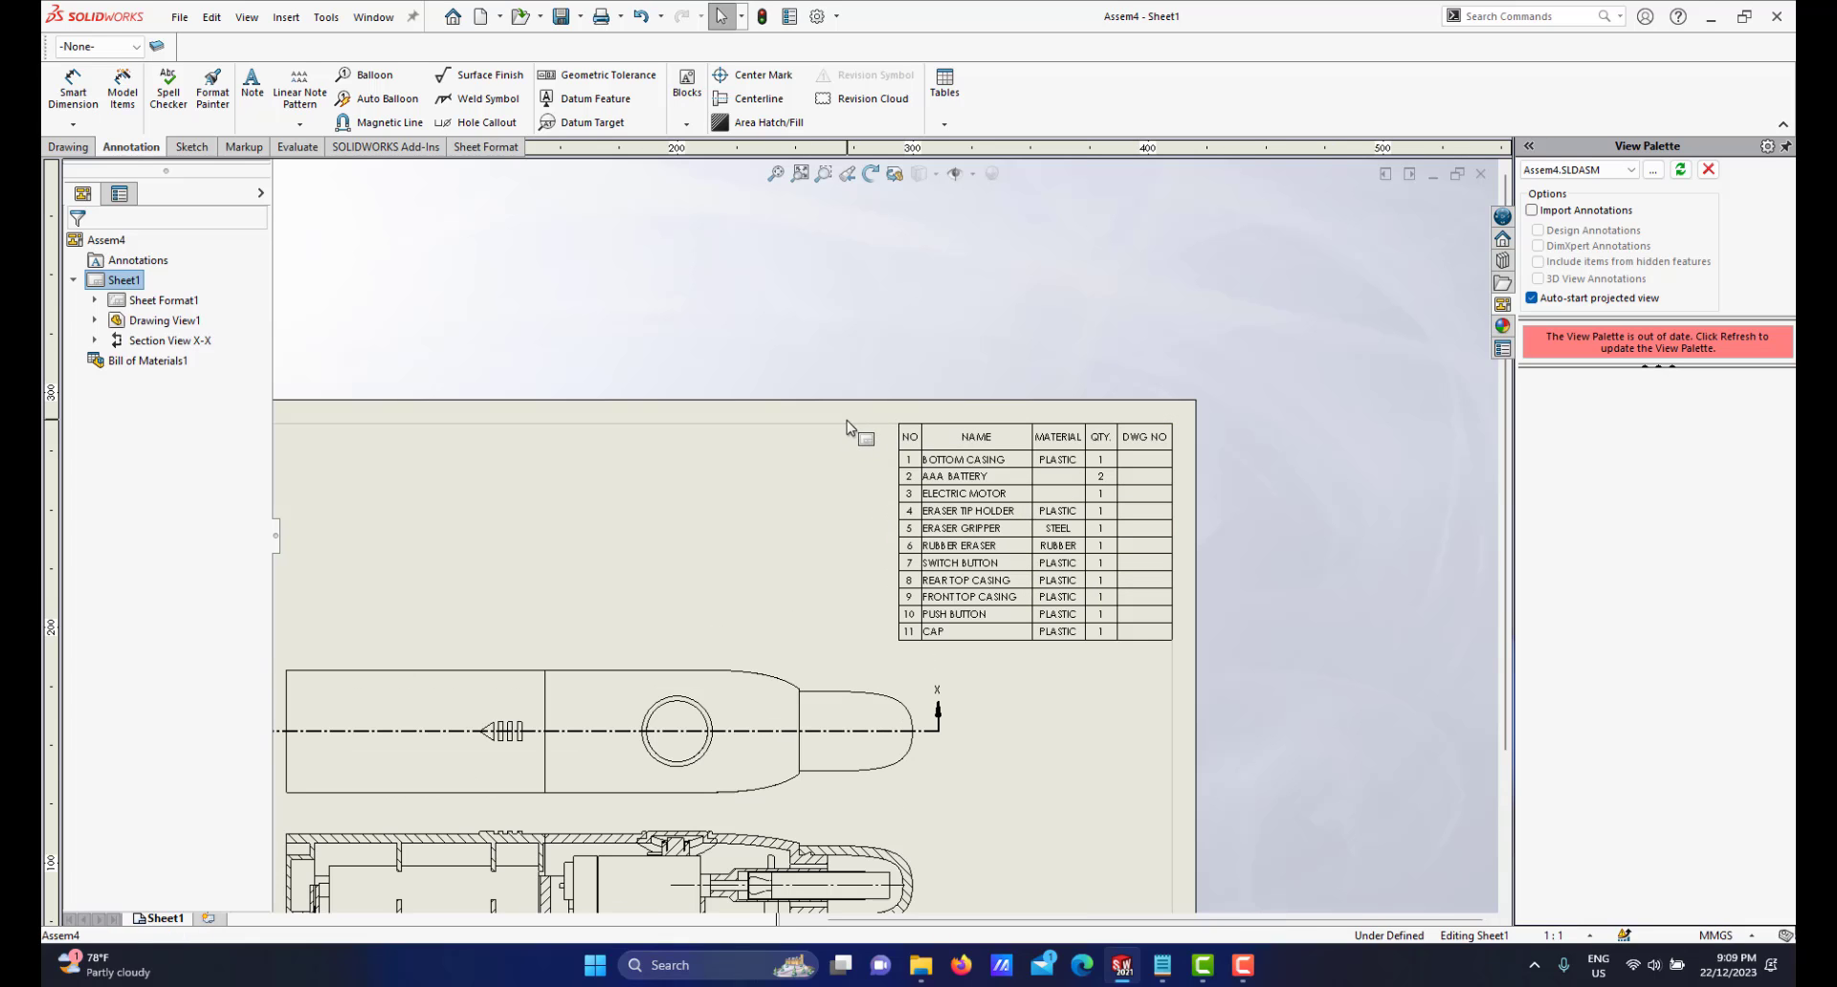
scroll(952, 496, "down", 1)
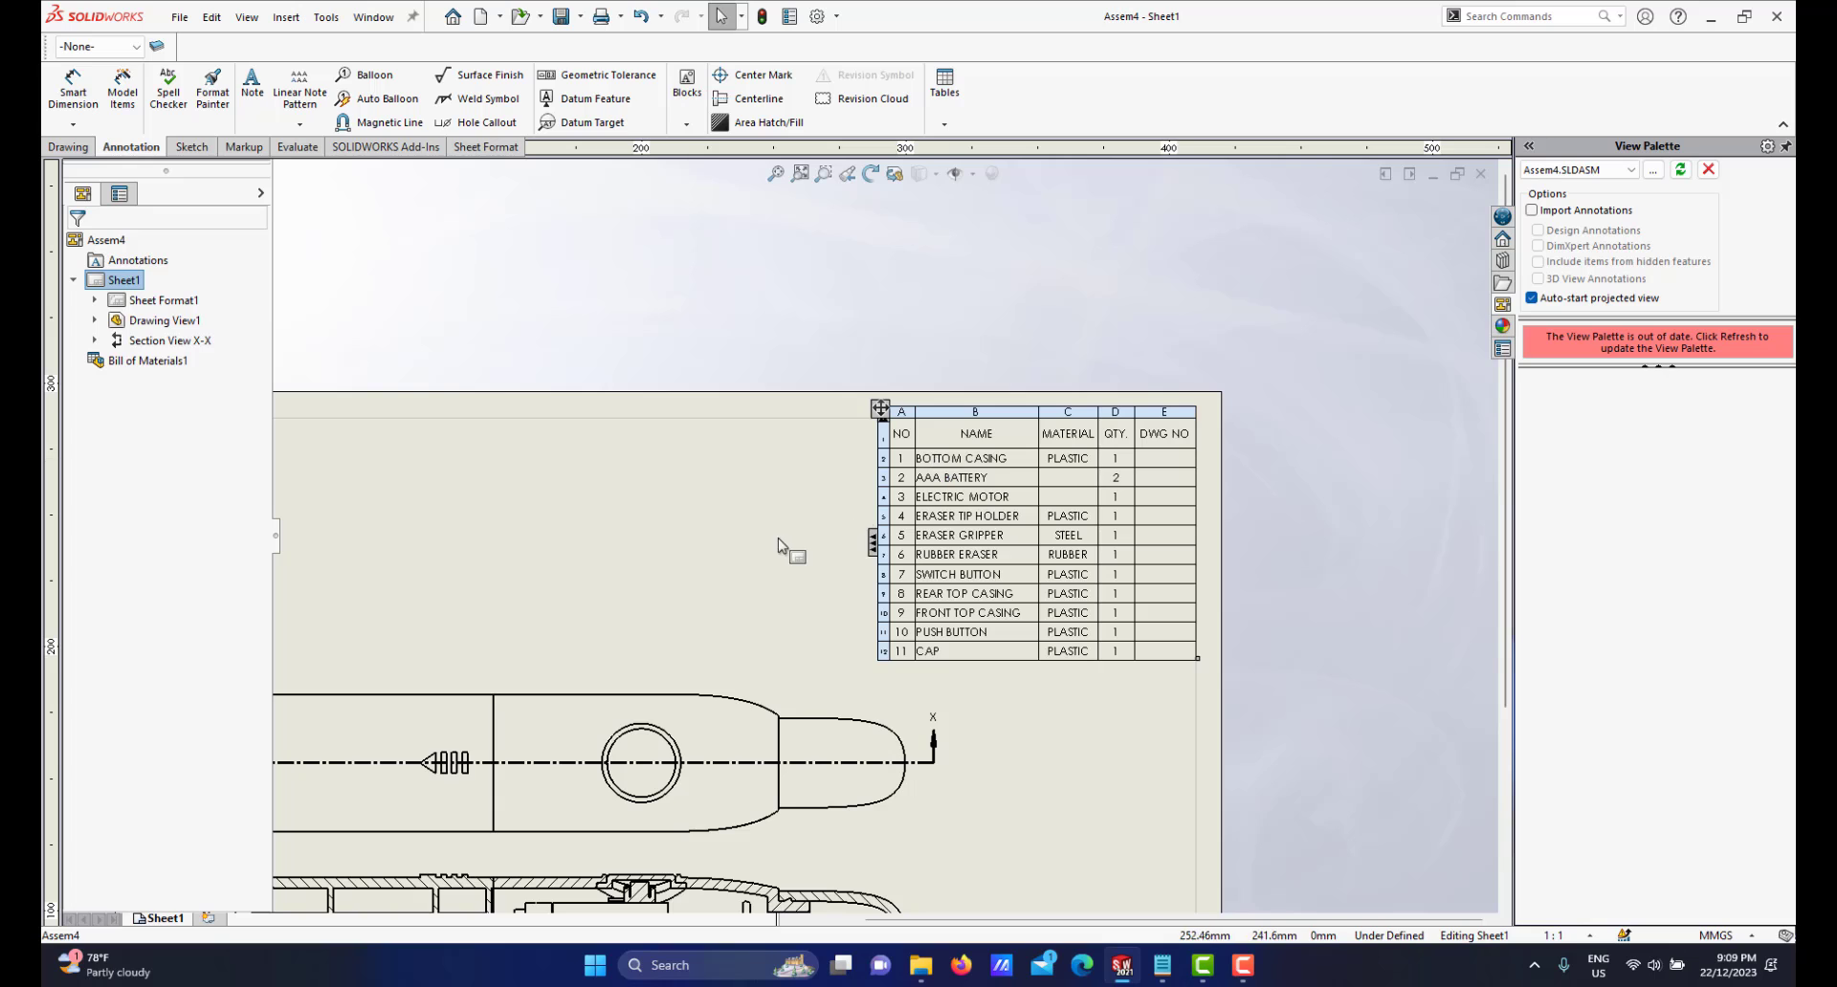
scroll(804, 524, "up", 2)
scroll(824, 497, "down", 2)
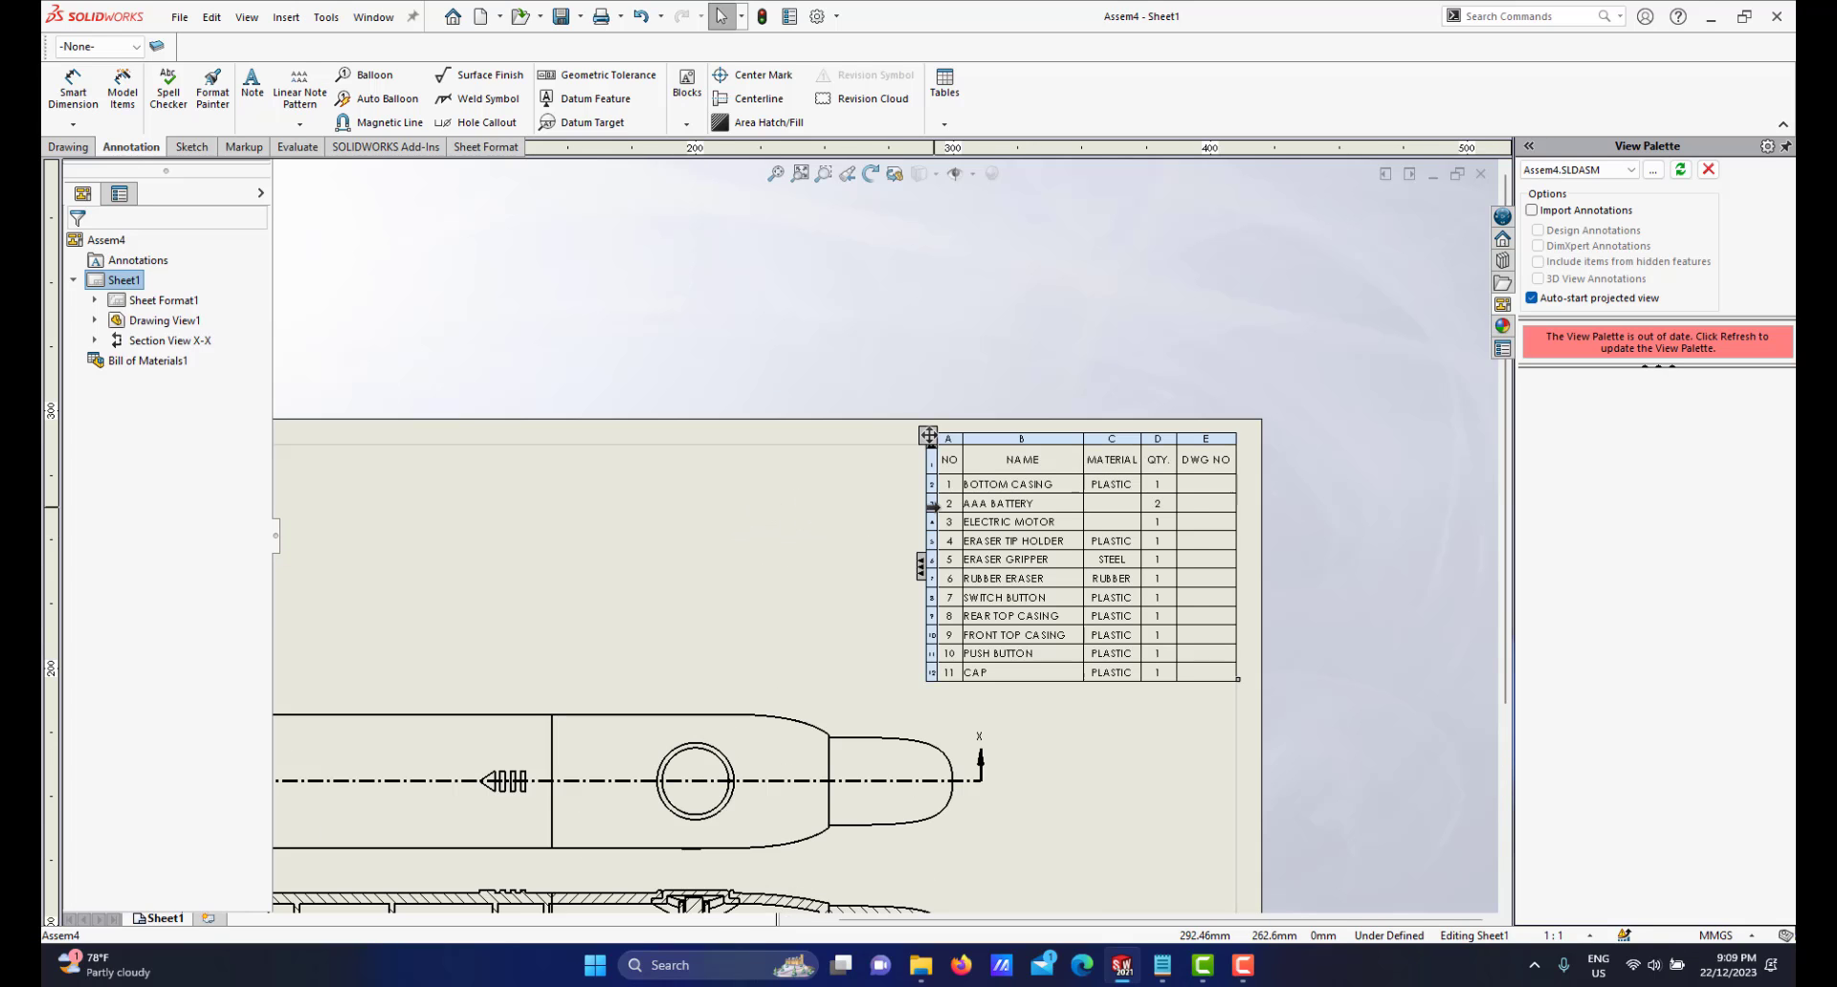
scroll(946, 480, "down", 1)
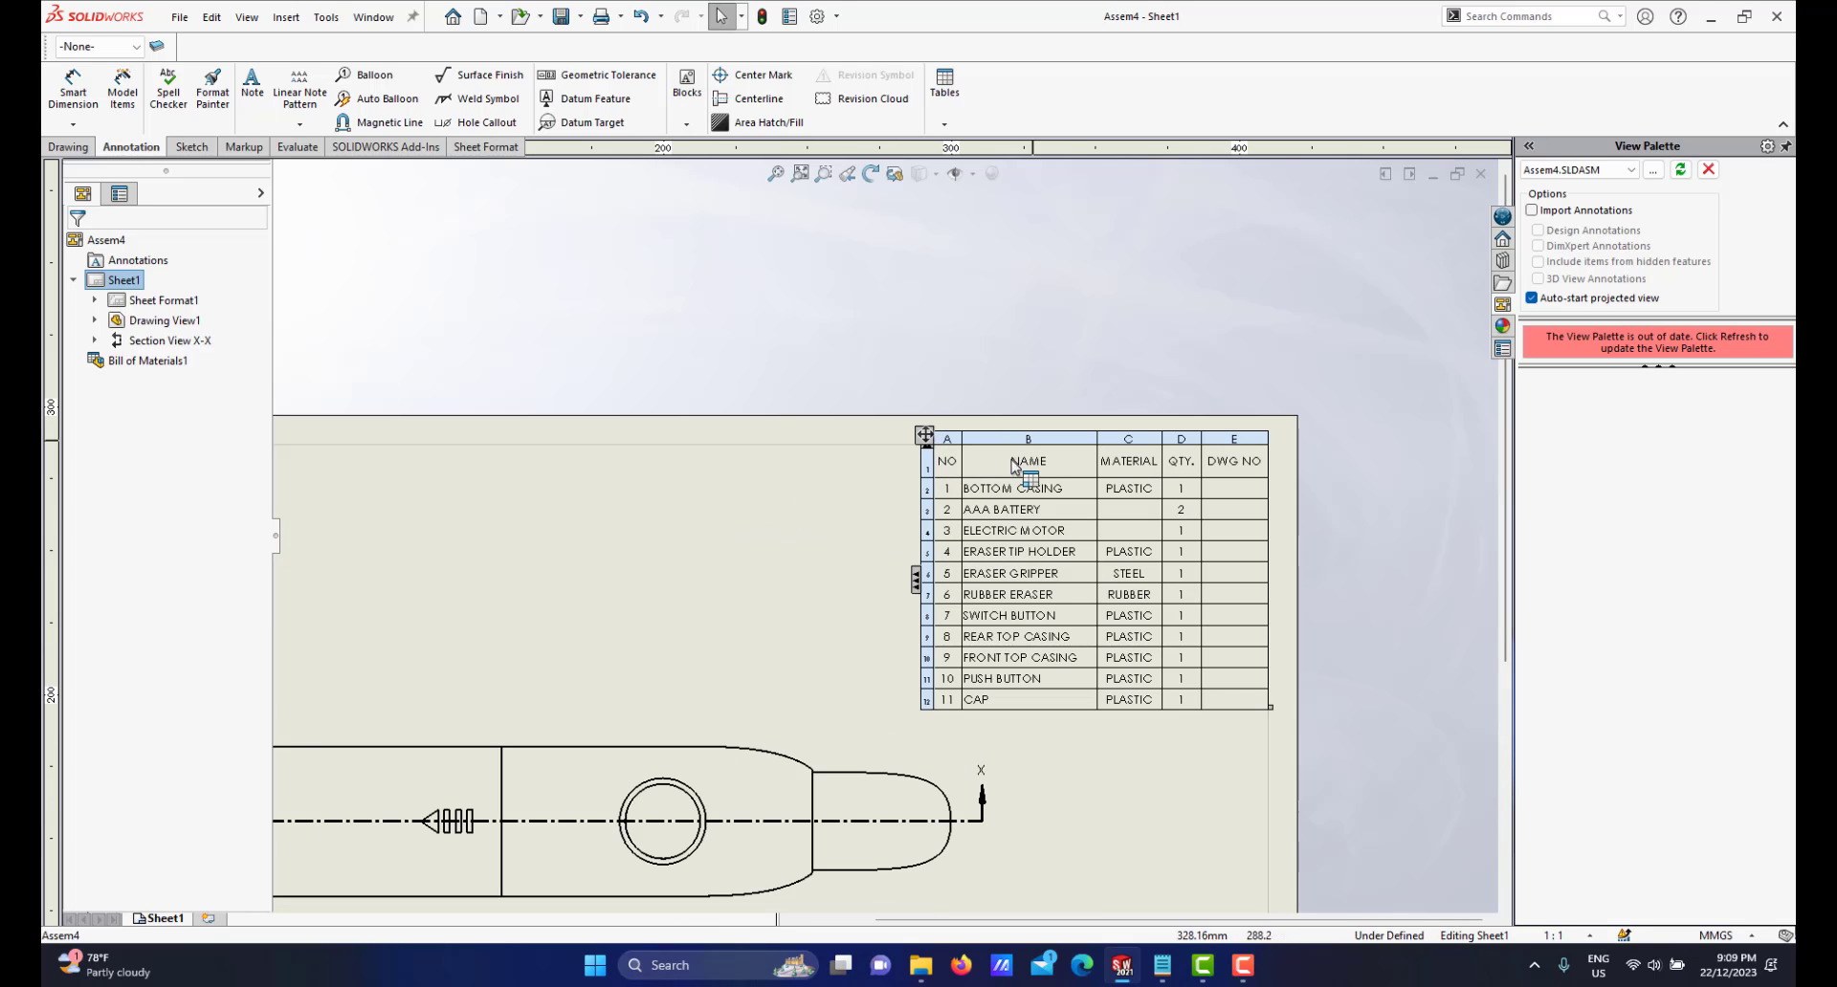
scroll(1021, 478, "down", 2)
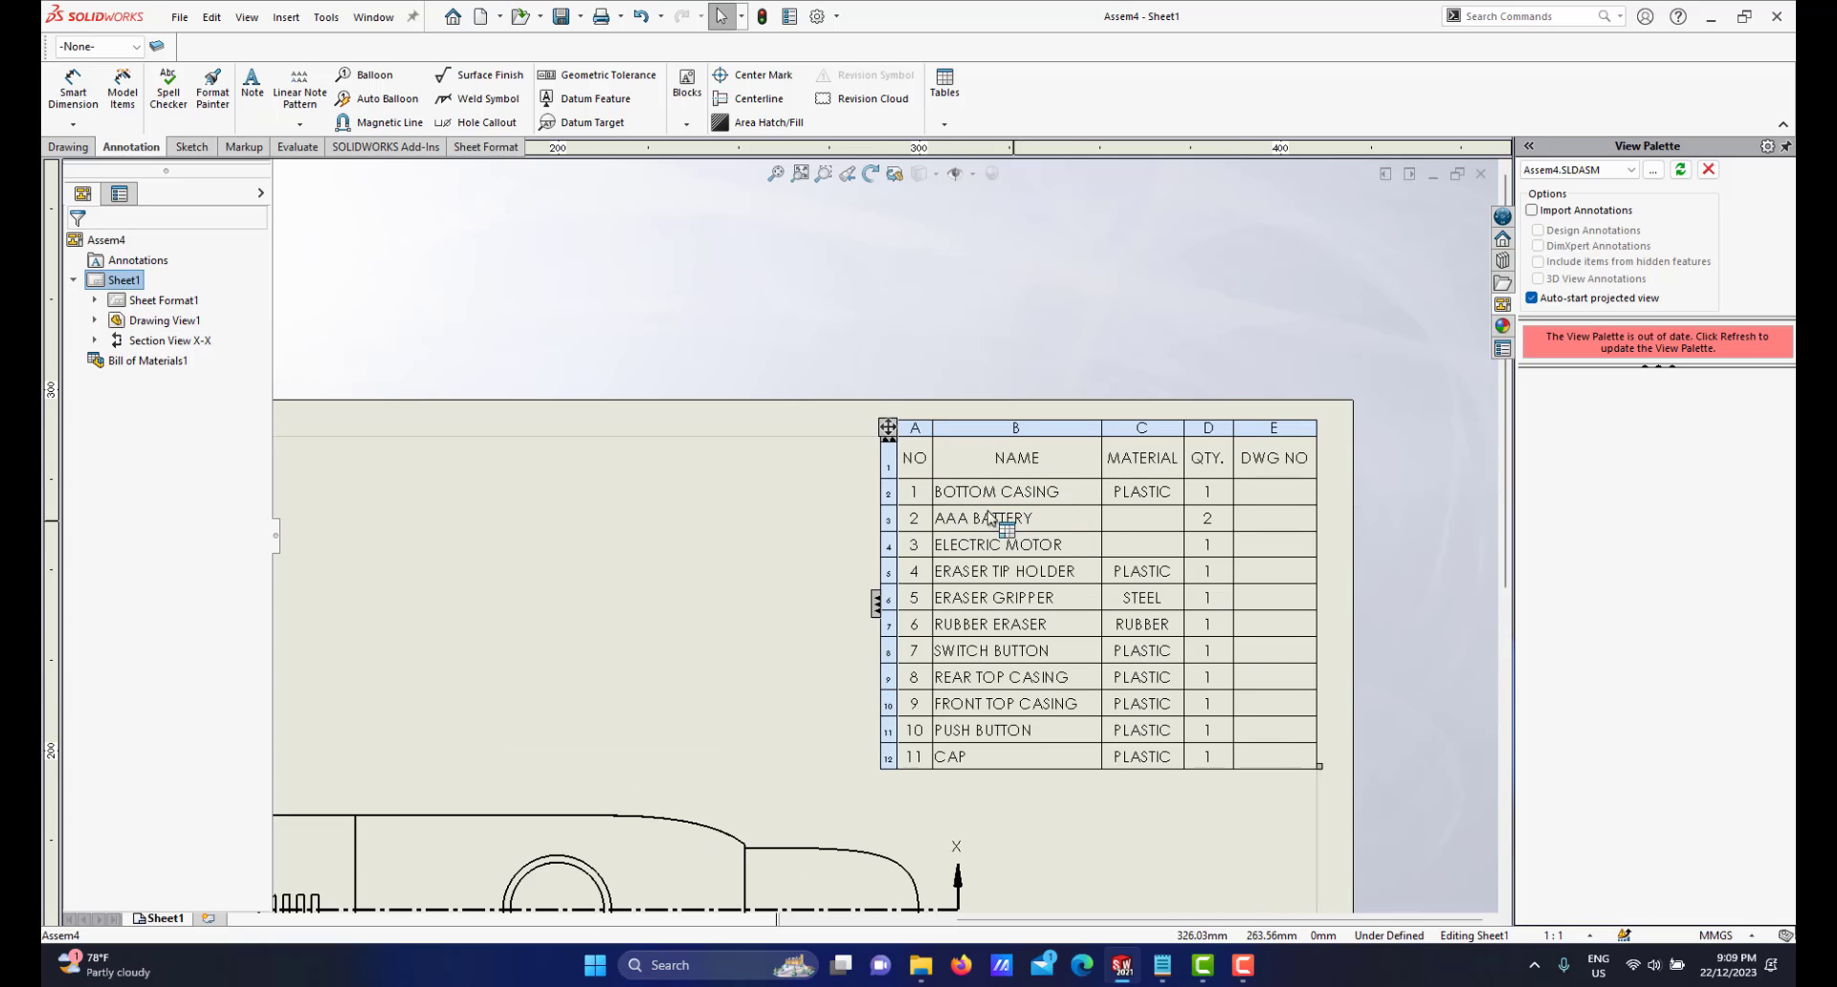
scroll(1038, 517, "up", 2)
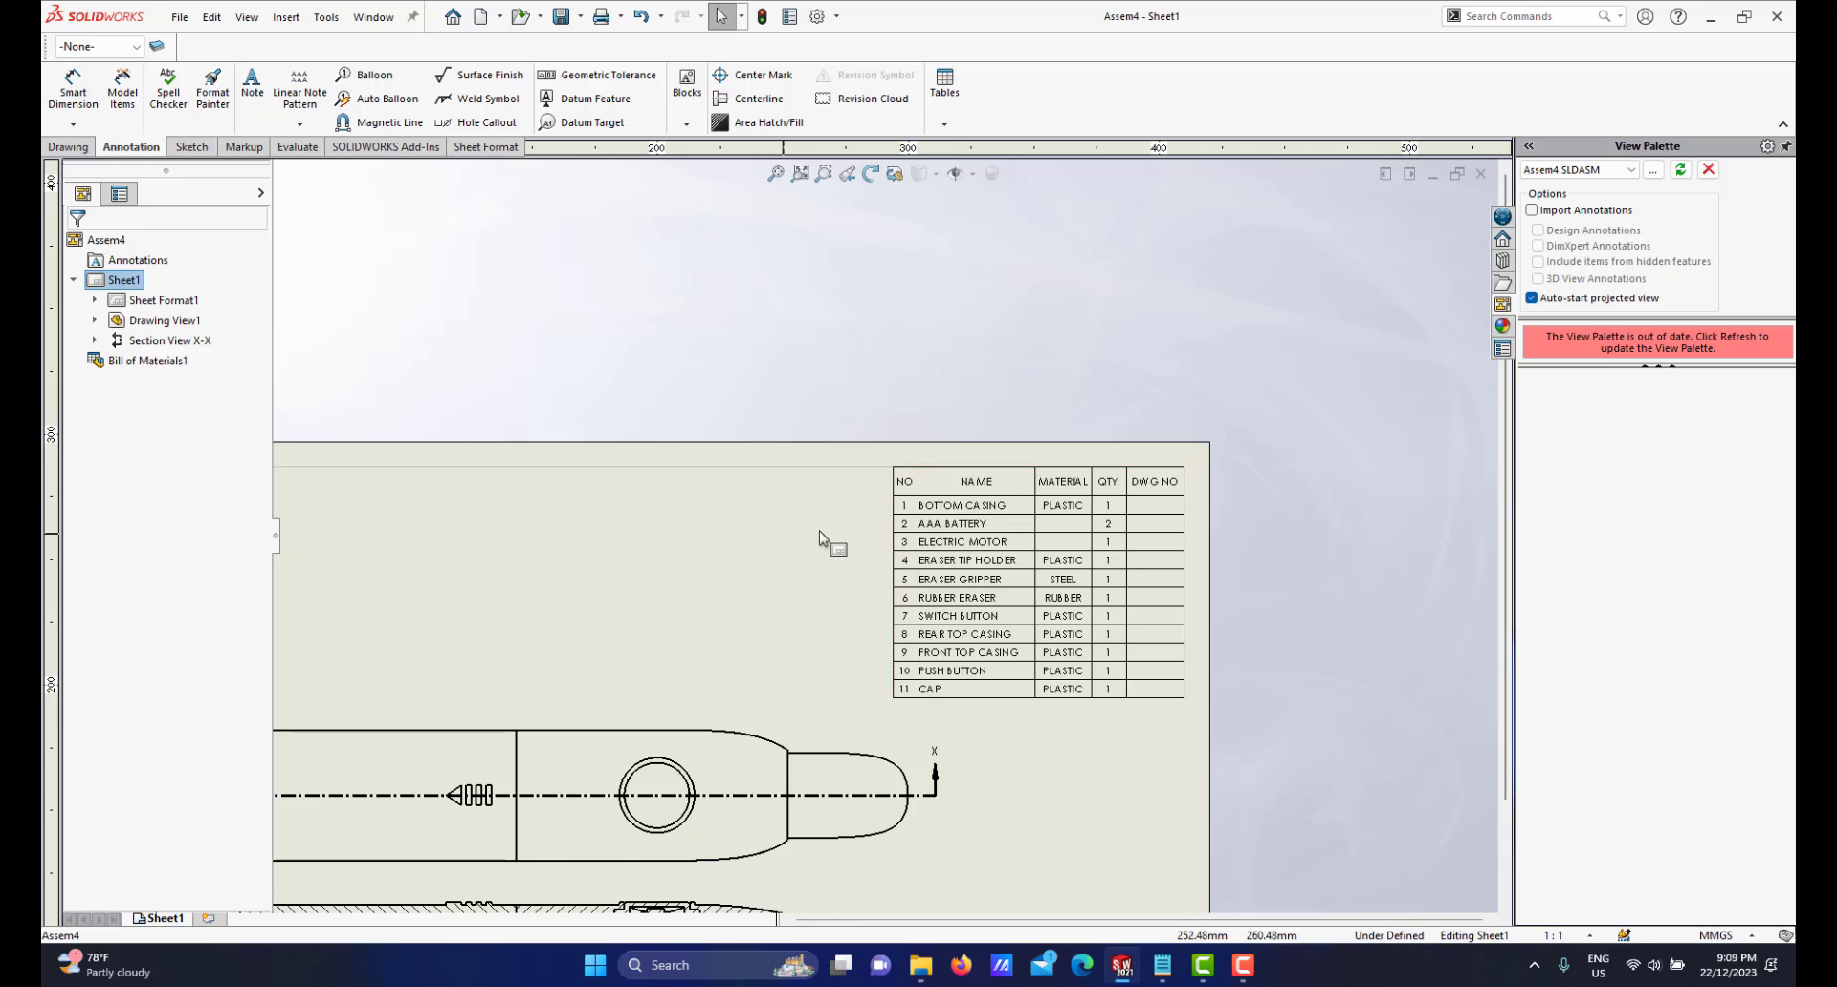
scroll(975, 551, "up", 2)
scroll(976, 551, "down", 2)
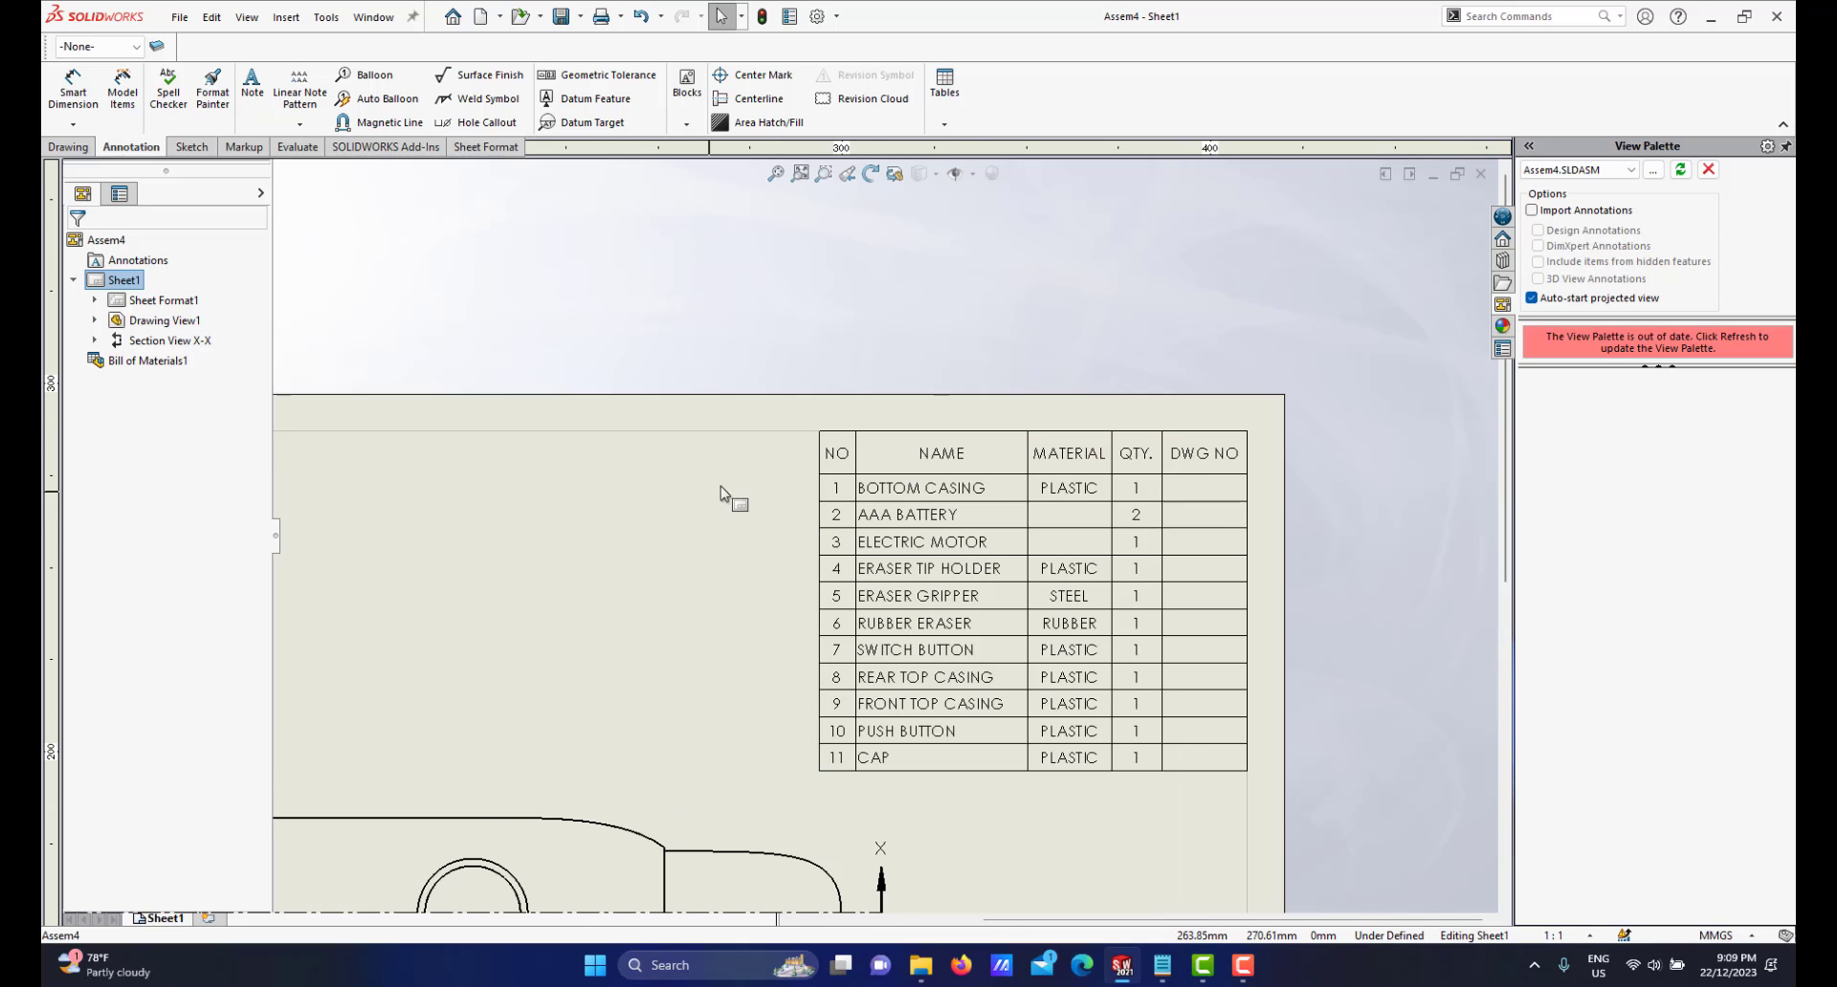
scroll(724, 451, "down", 2)
scroll(899, 504, "up", 2)
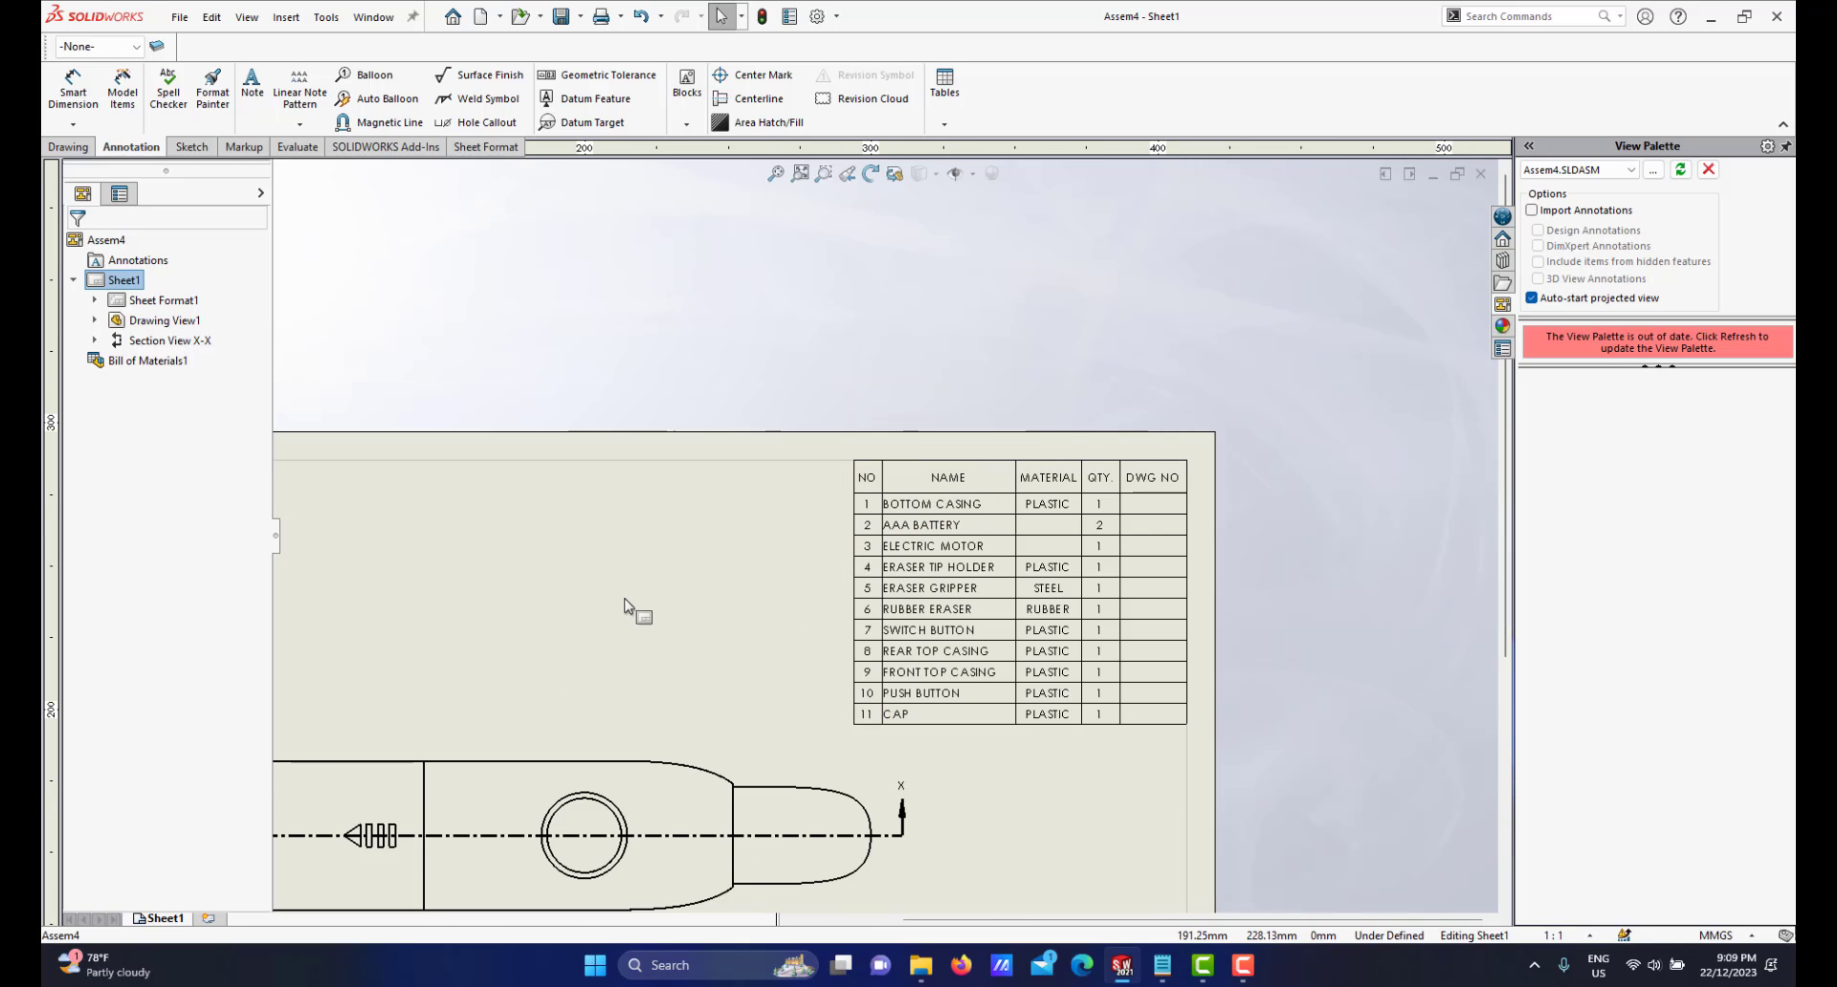
scroll(724, 593, "up", 1)
scroll(691, 709, "up", 2)
scroll(872, 620, "down", 3)
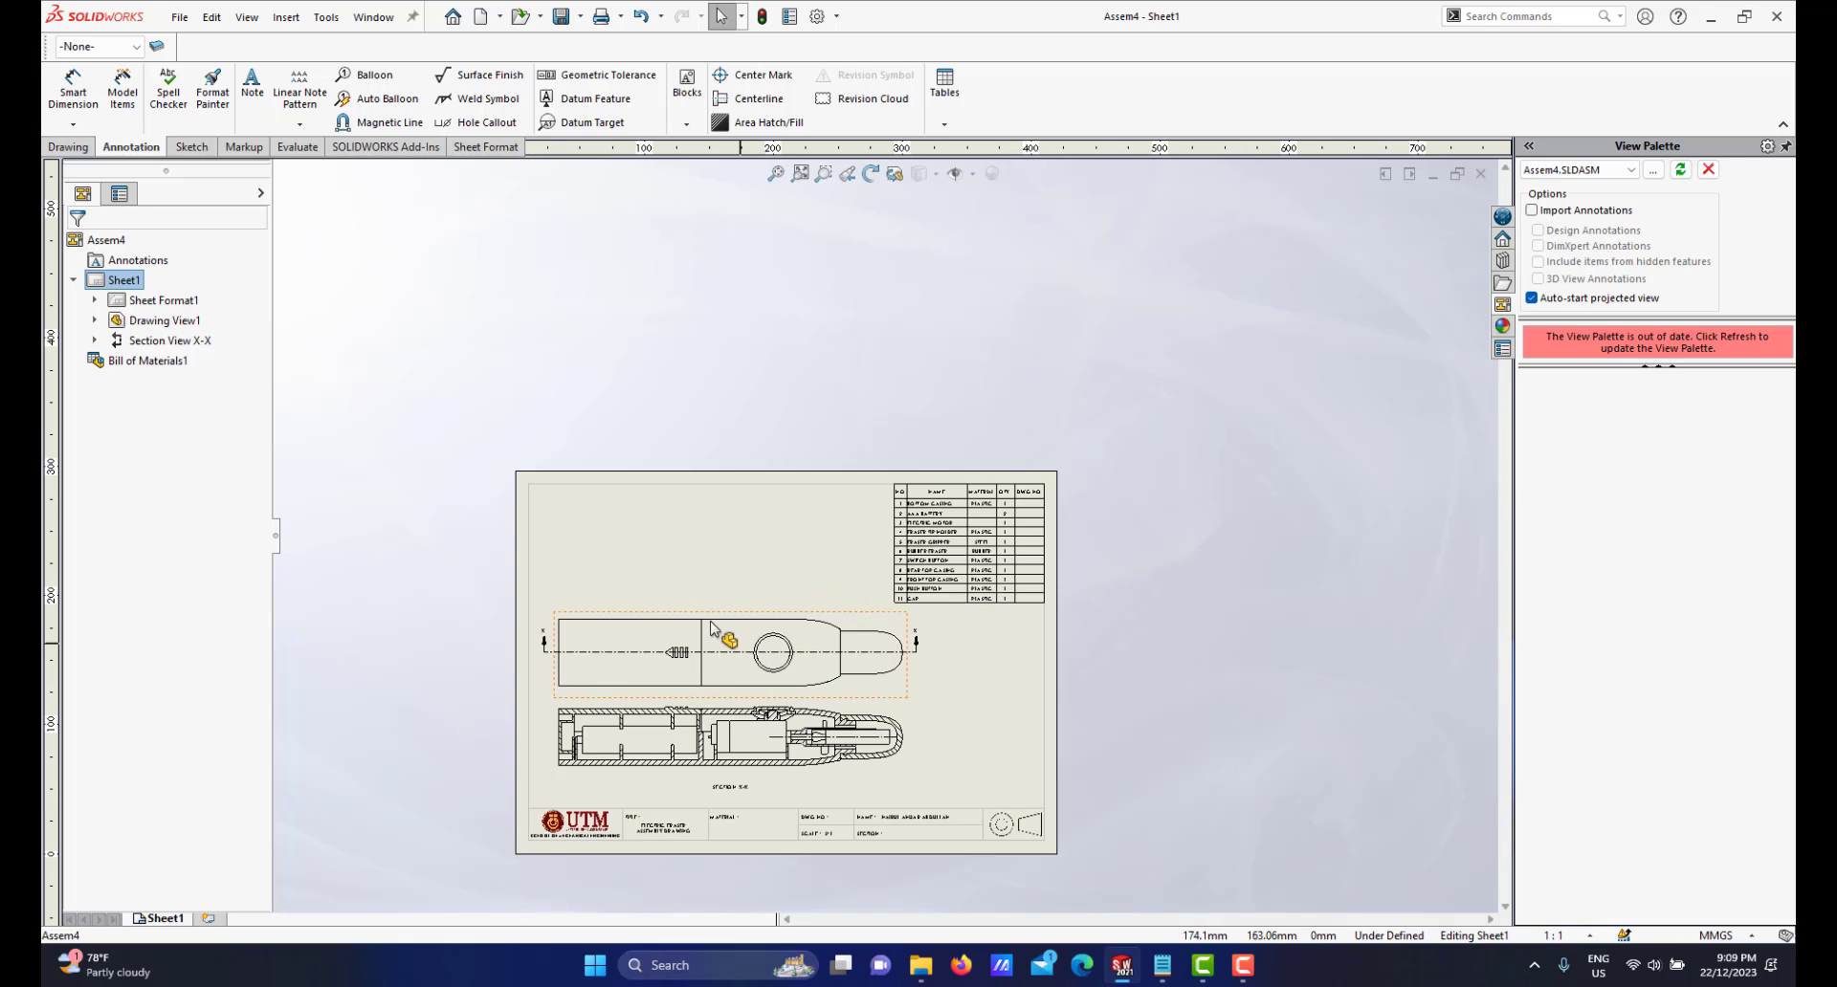
scroll(873, 620, "down", 3)
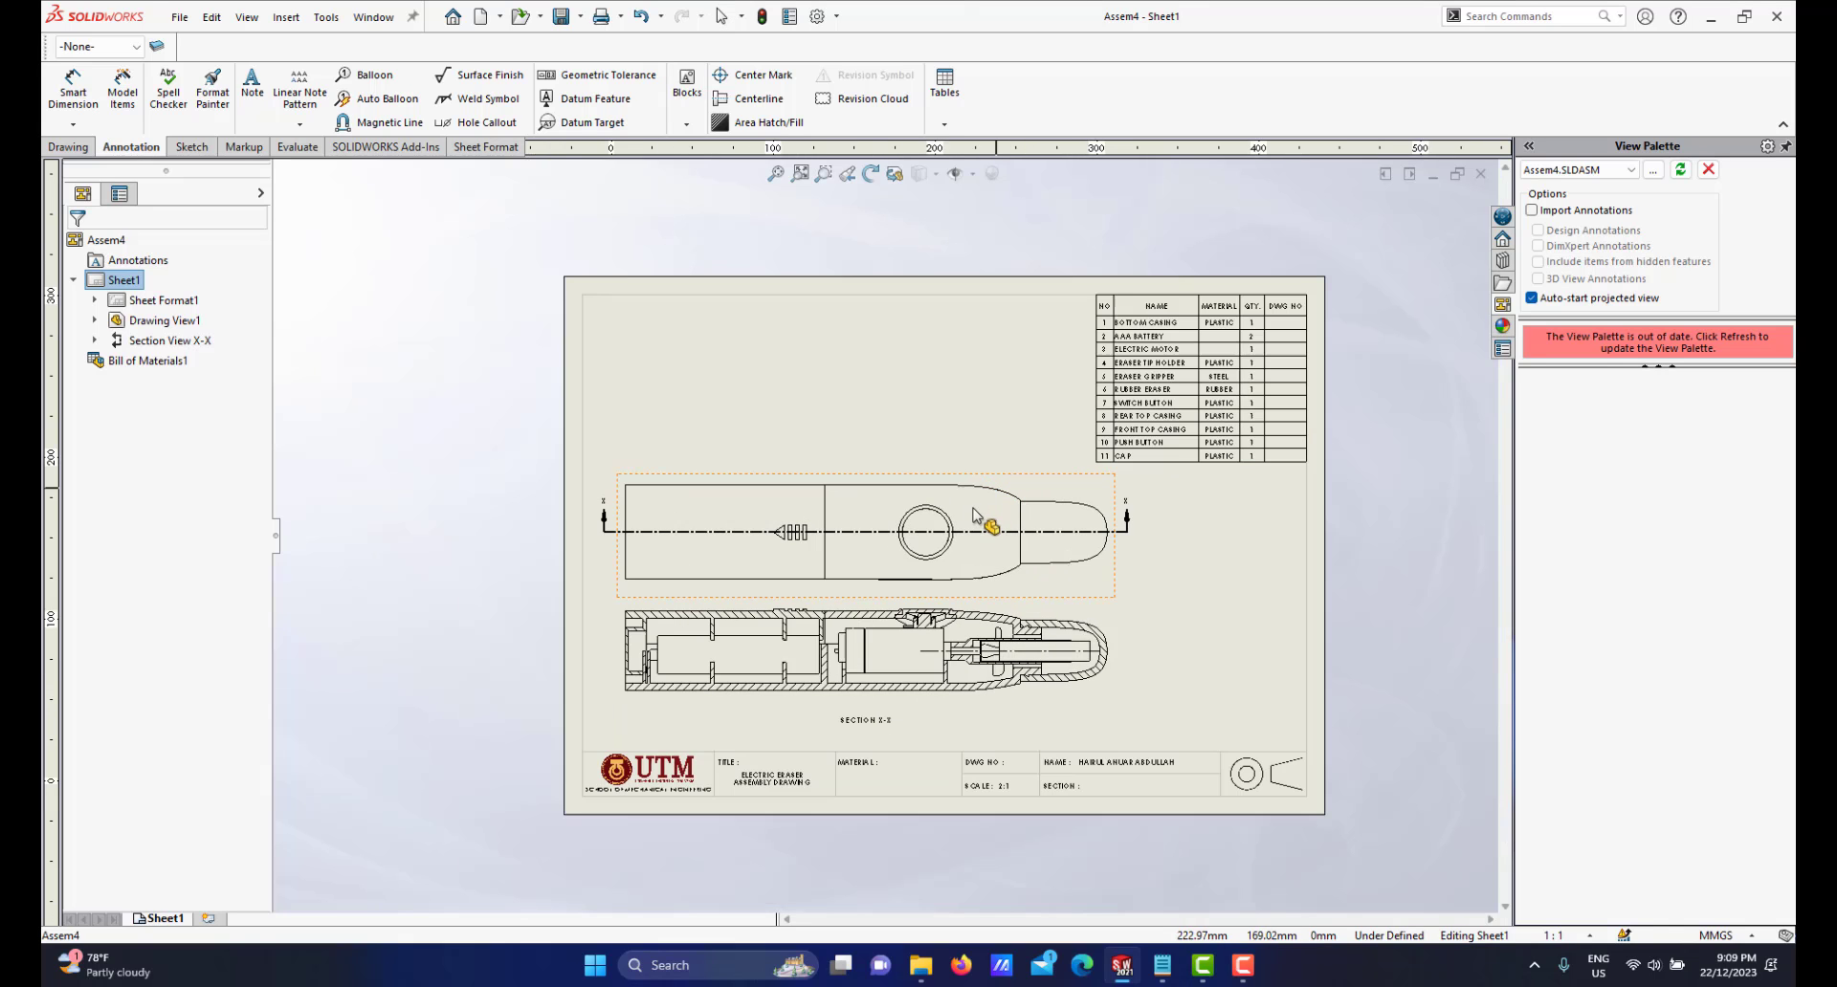
left_click(1160, 330)
scroll(1161, 330, "down", 2)
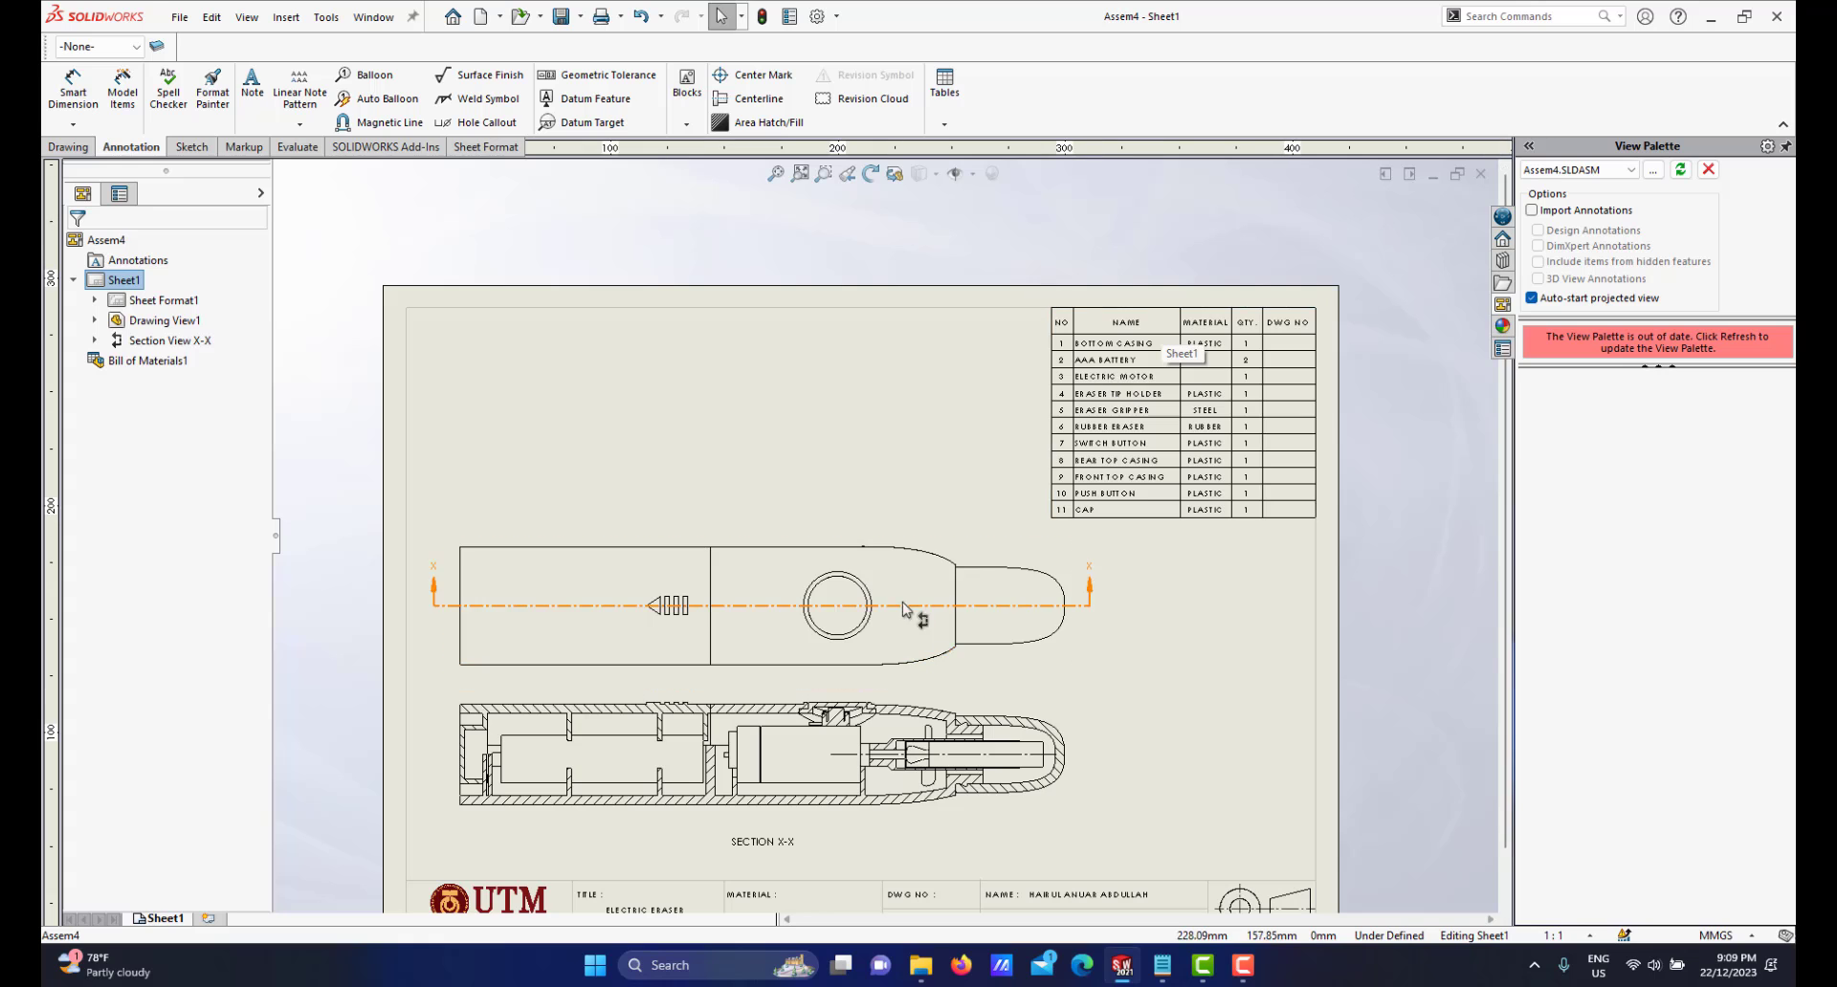
mouse_move(913, 609)
middle_mouse_down()
mouse_move(1012, 542)
mouse_move(998, 522)
mouse_move(935, 540)
middle_mouse_up()
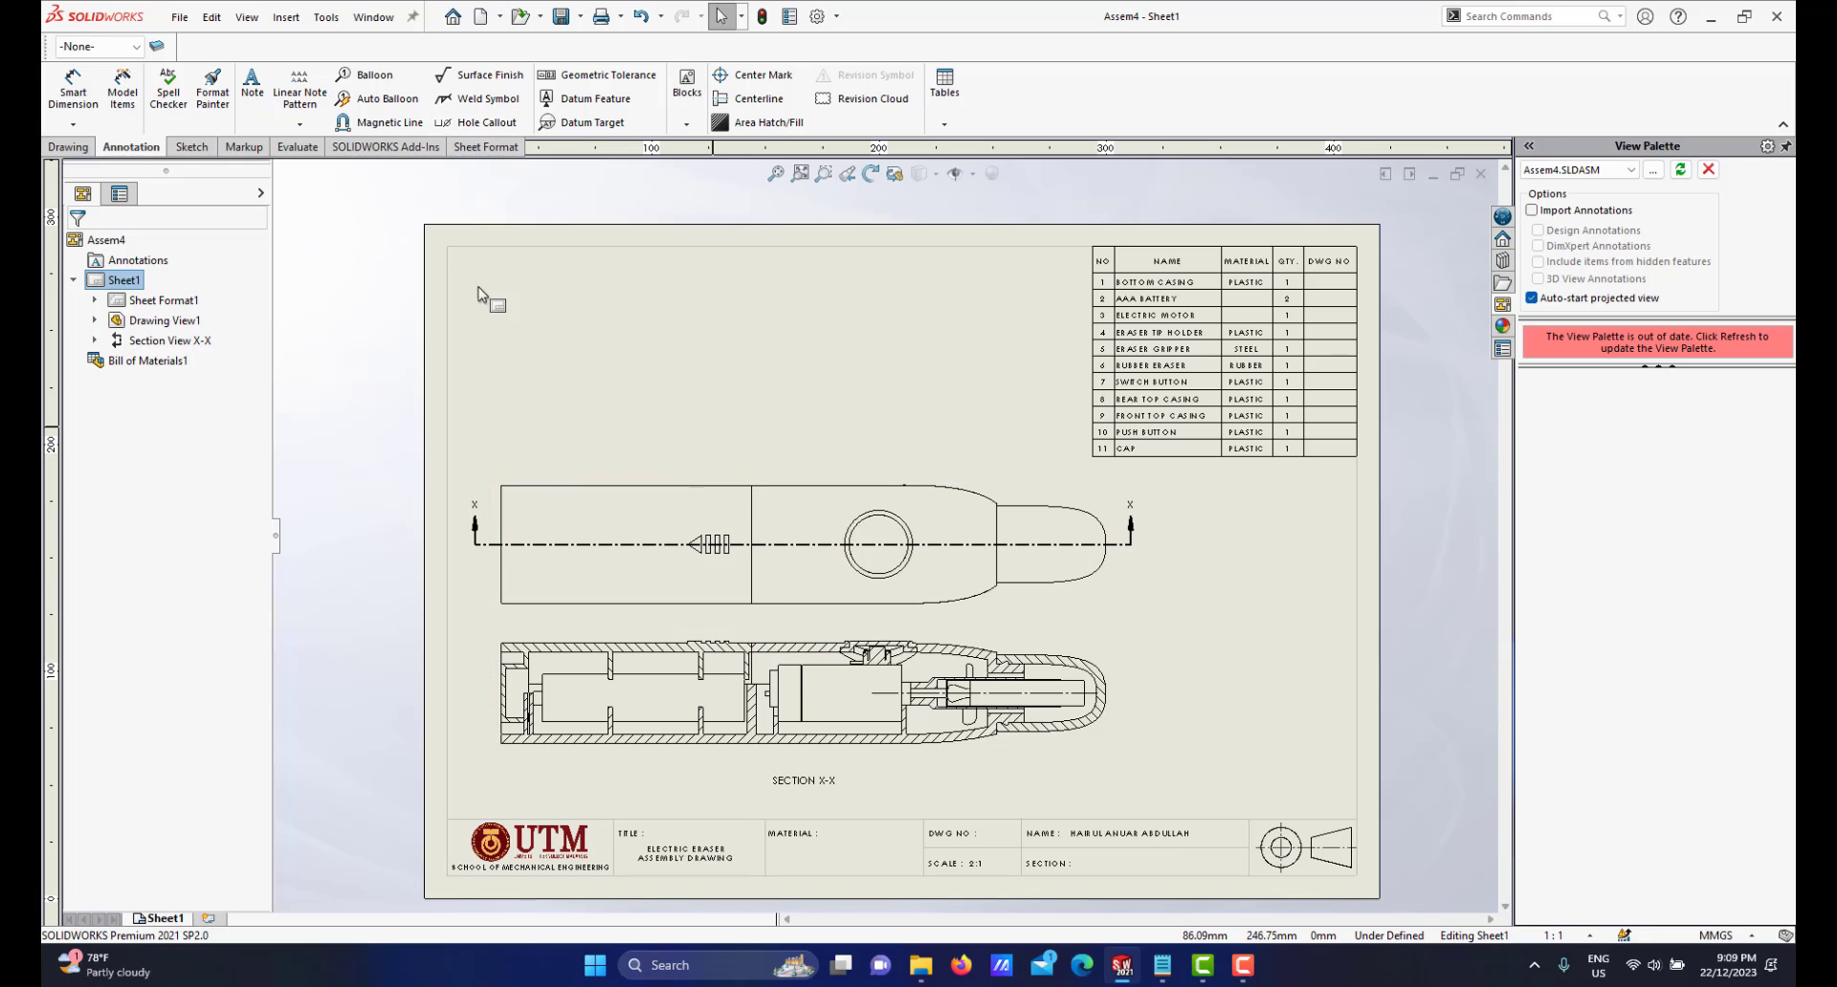
Attach a circular item-number balloon to the bottom casing's lower wall in Section X-X, placed below the view
left_click(374, 77)
scroll(909, 554, "up", 3)
scroll(814, 544, "down", 3)
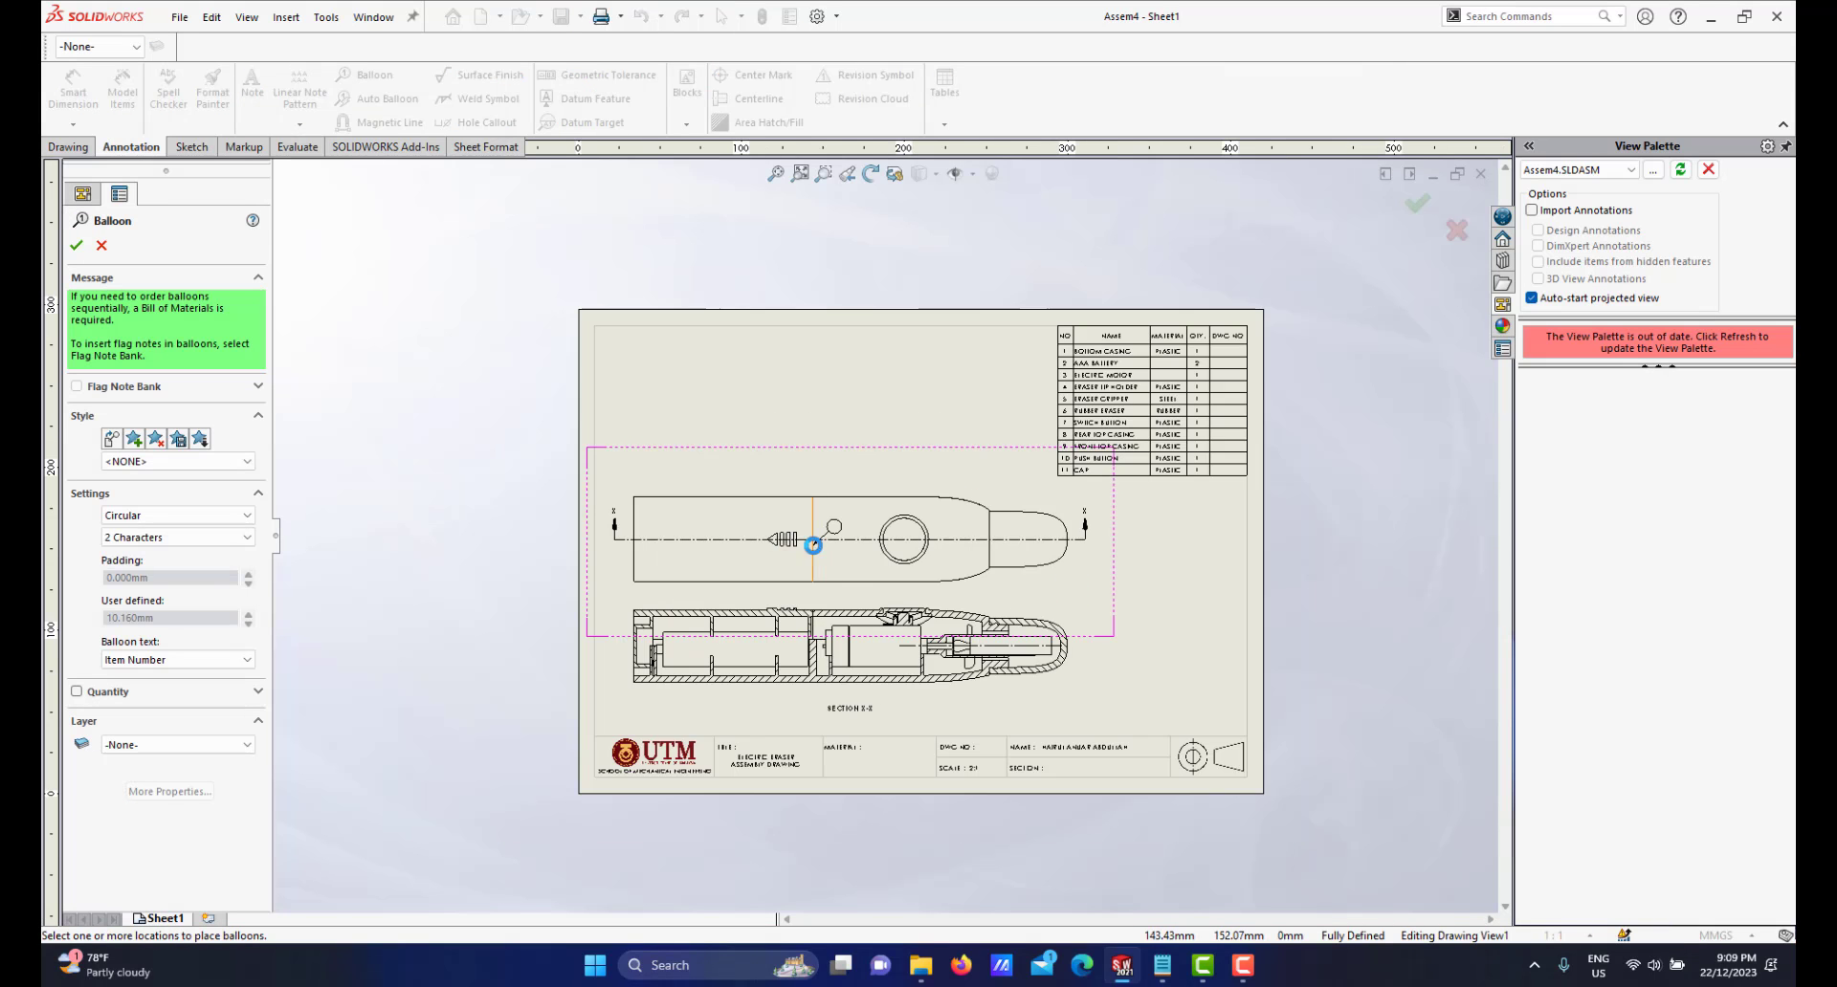
scroll(842, 567, "up", 1)
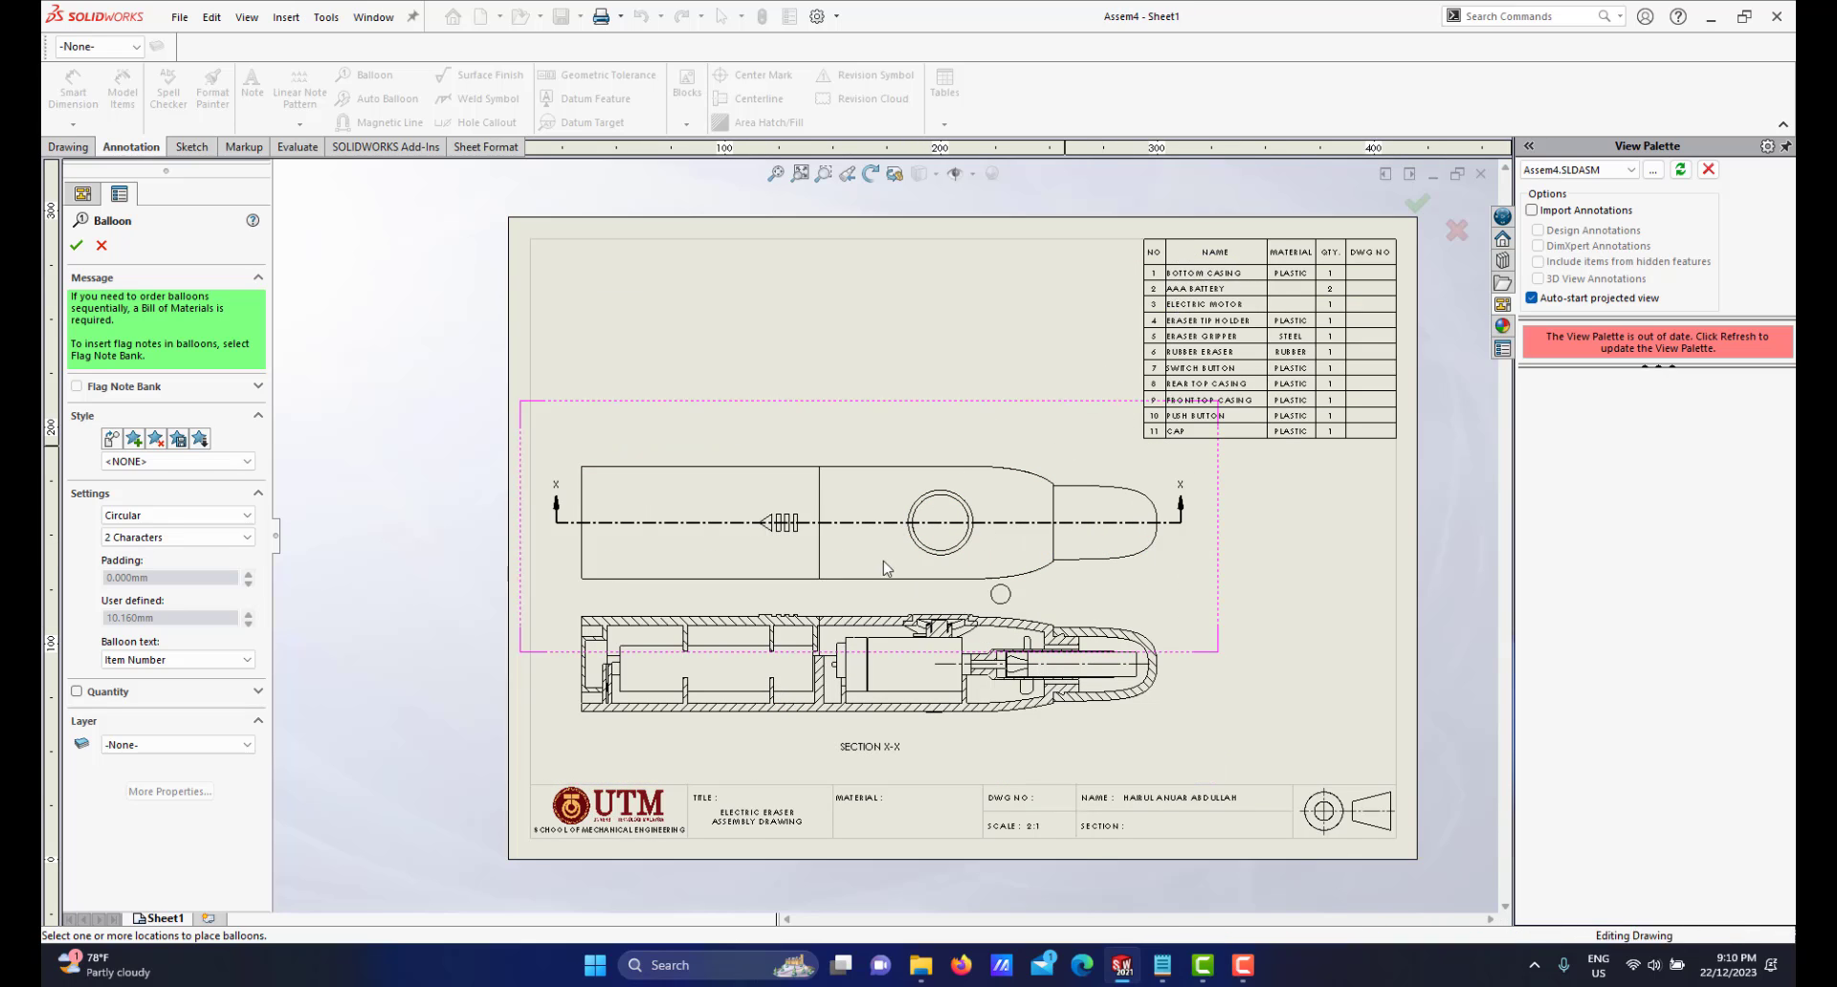
scroll(874, 510, "down", 2)
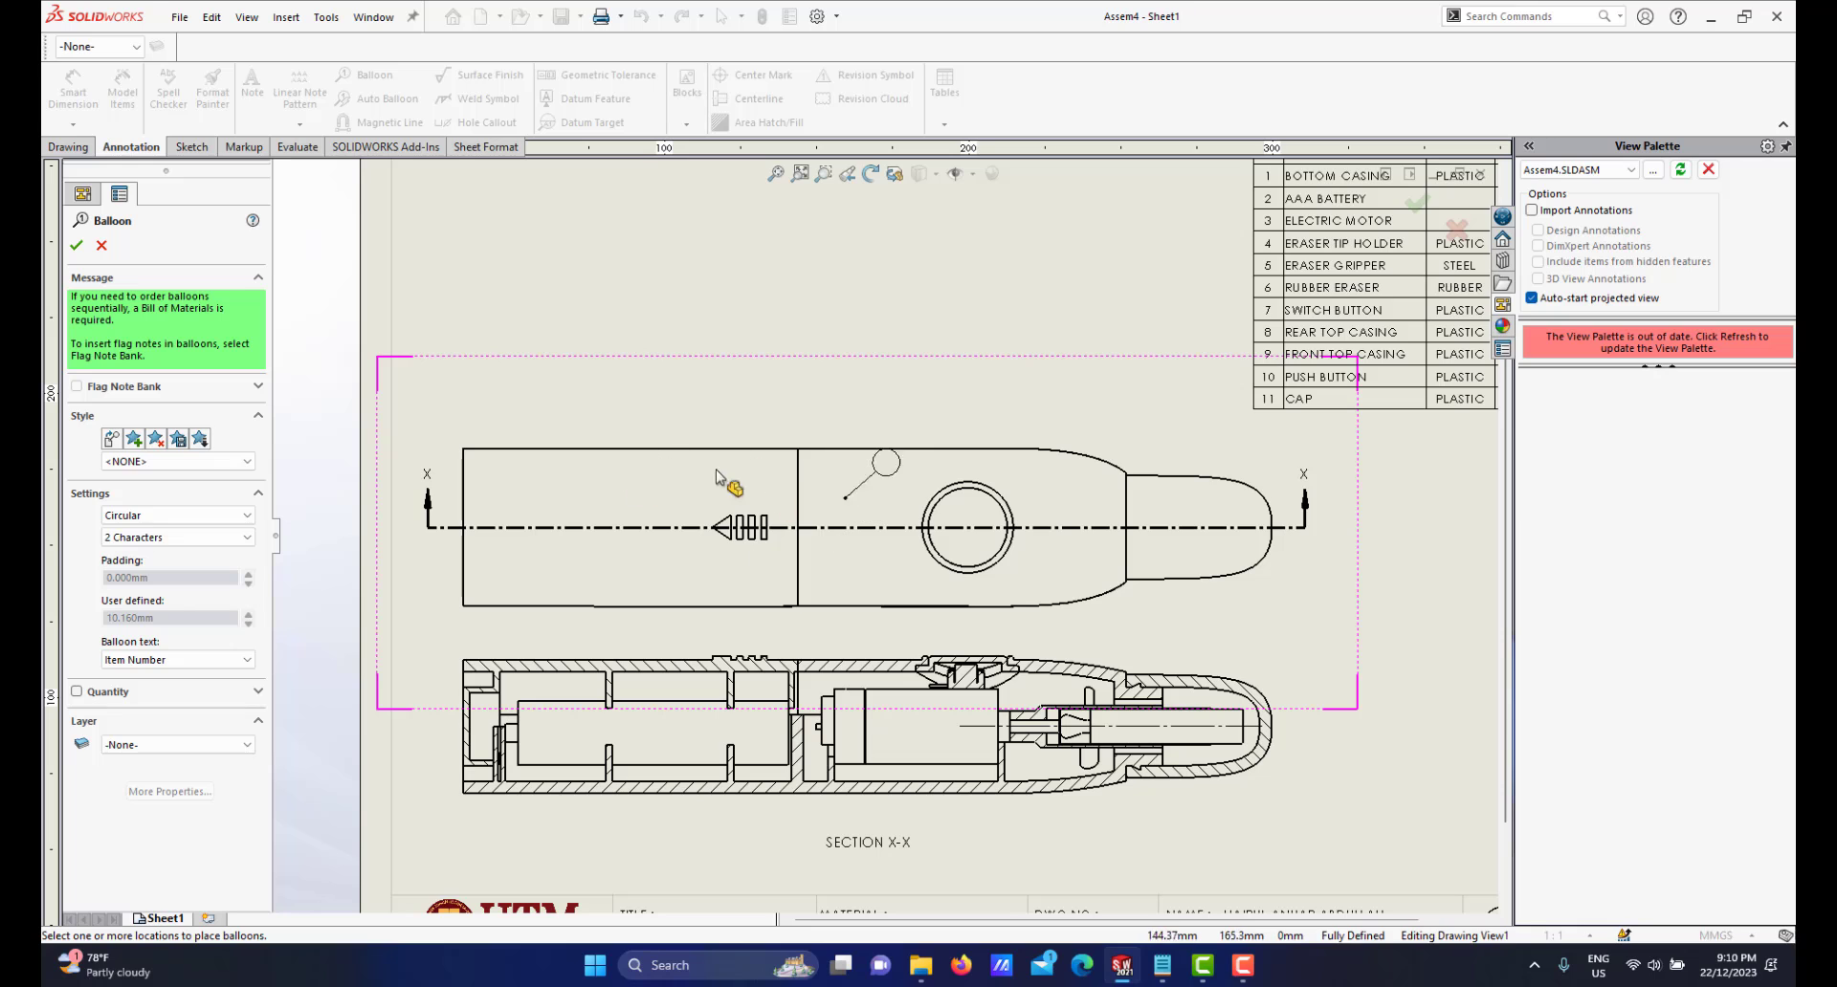
scroll(813, 574, "up", 4)
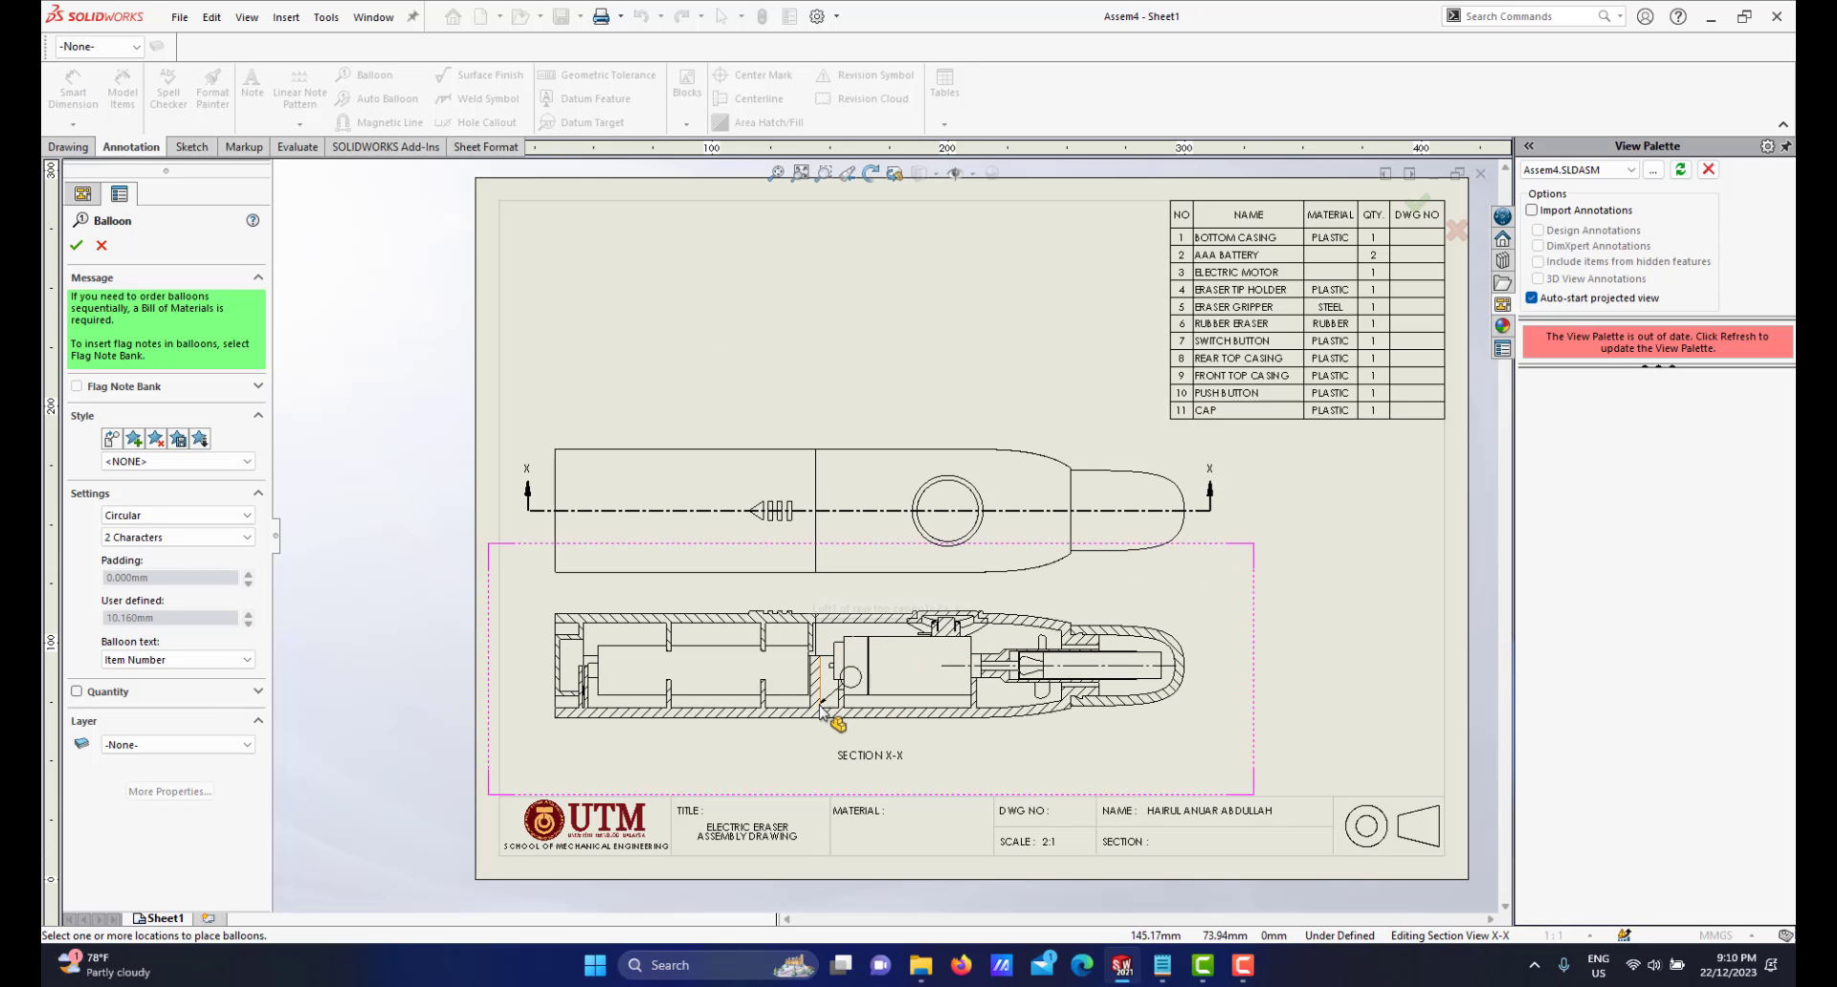
scroll(823, 710, "down", 1)
scroll(861, 622, "up", 4)
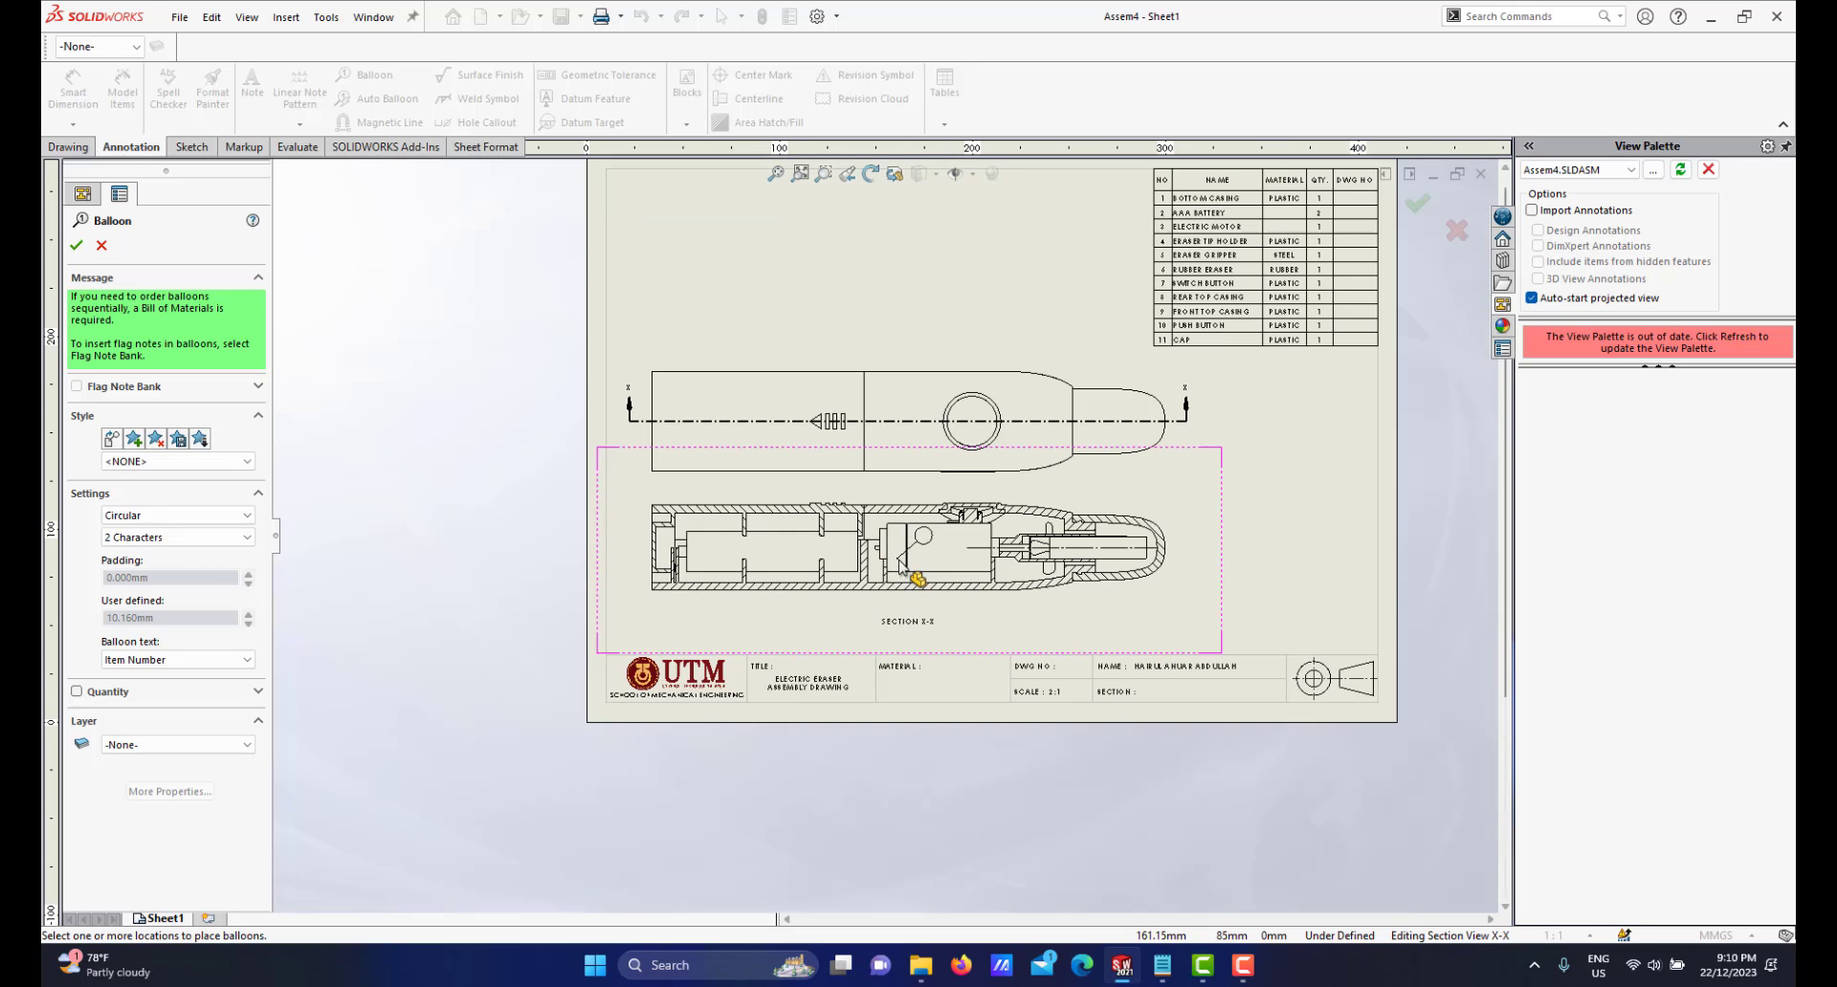
scroll(899, 565, "down", 3)
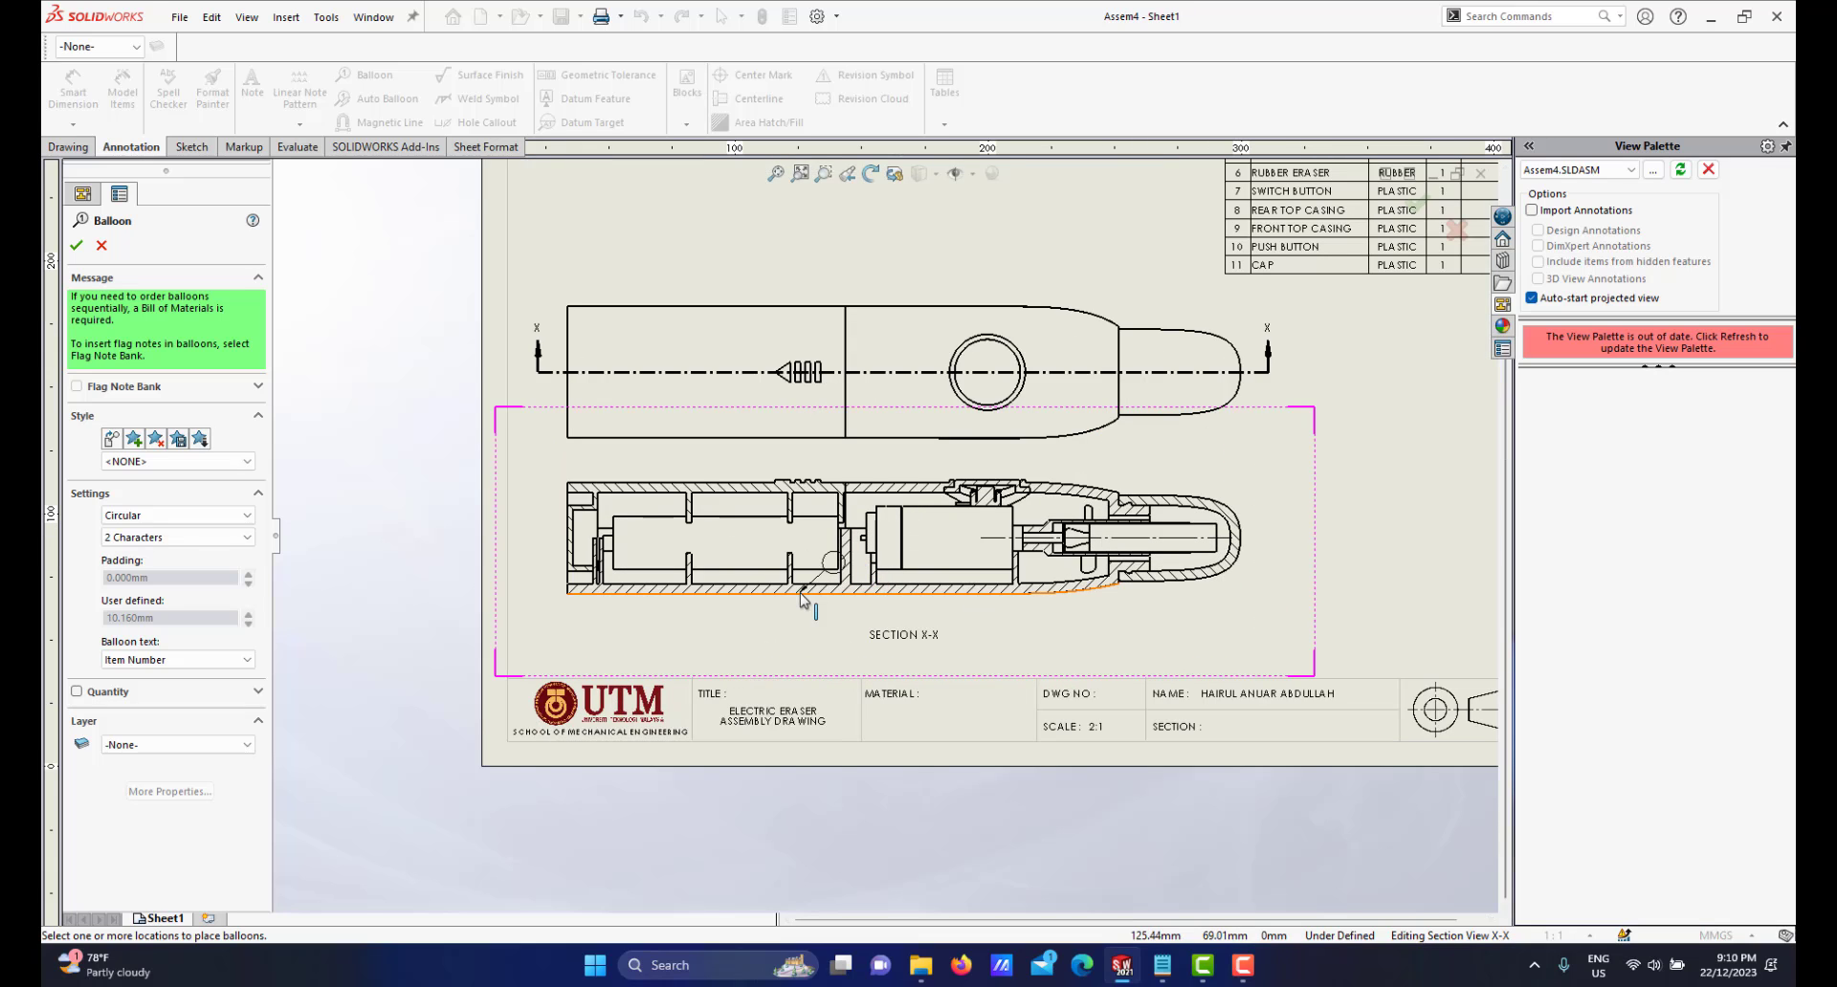
scroll(801, 596, "down", 4)
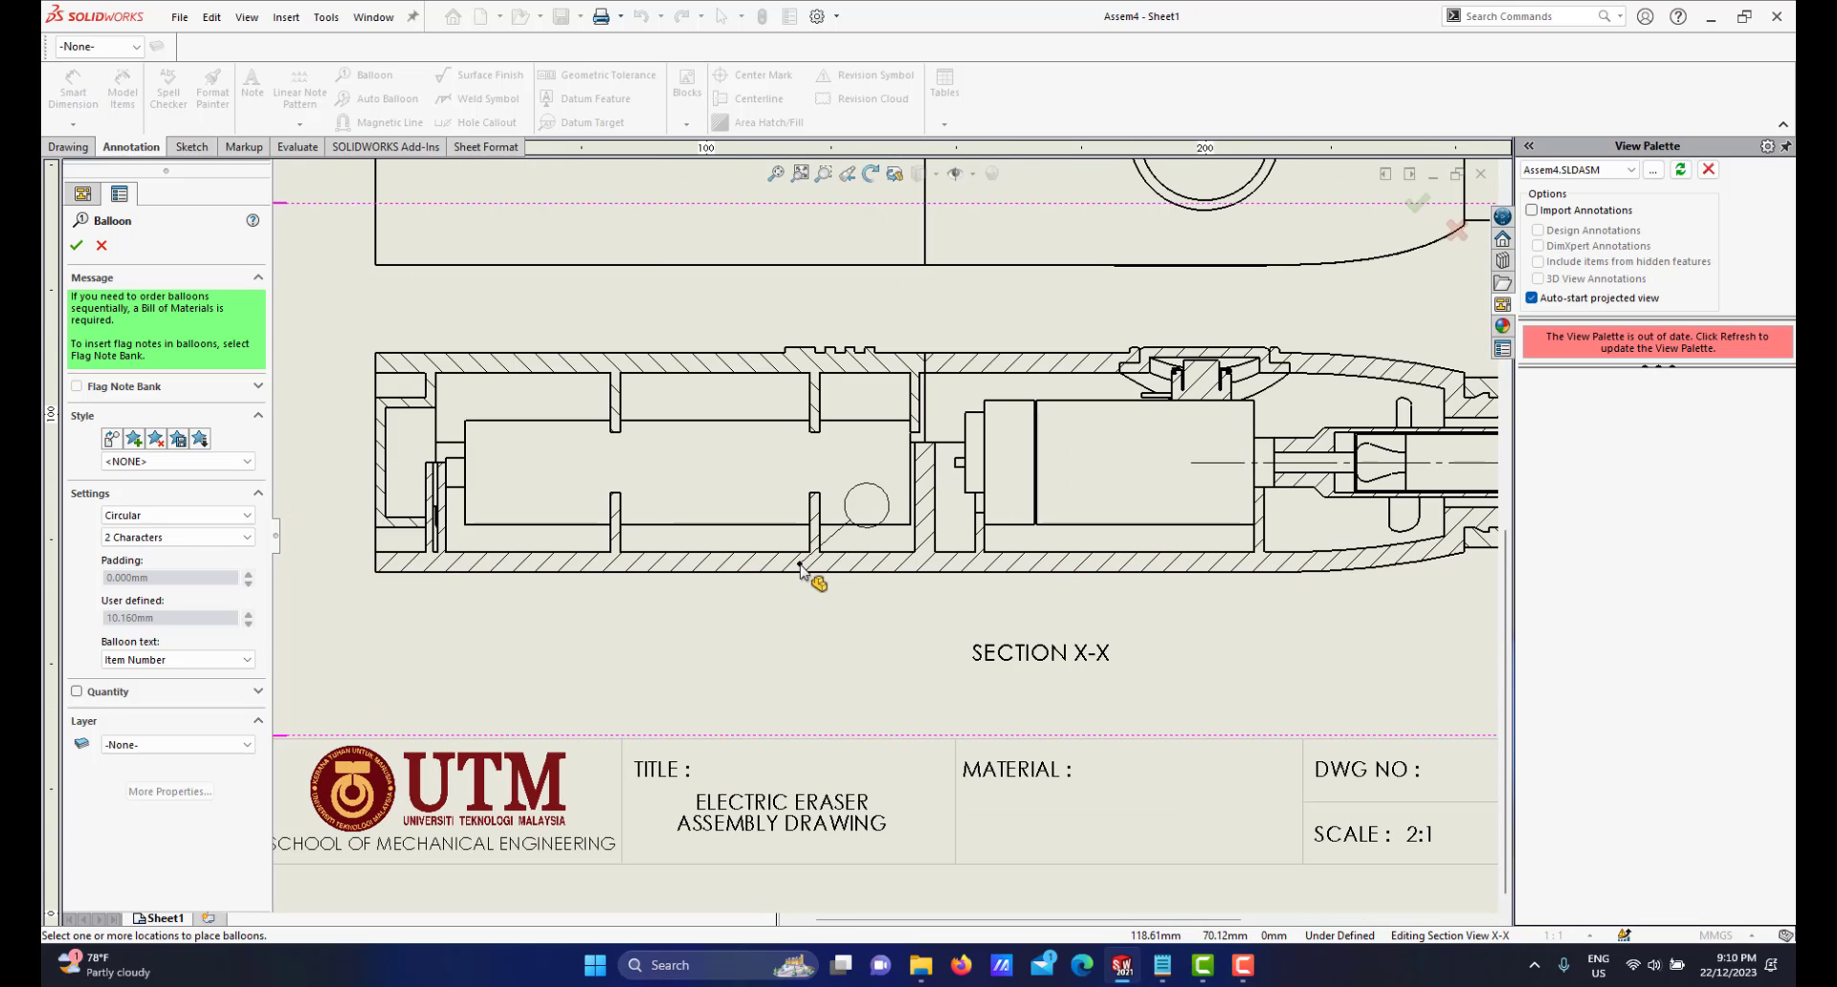
scroll(802, 567, "down", 1)
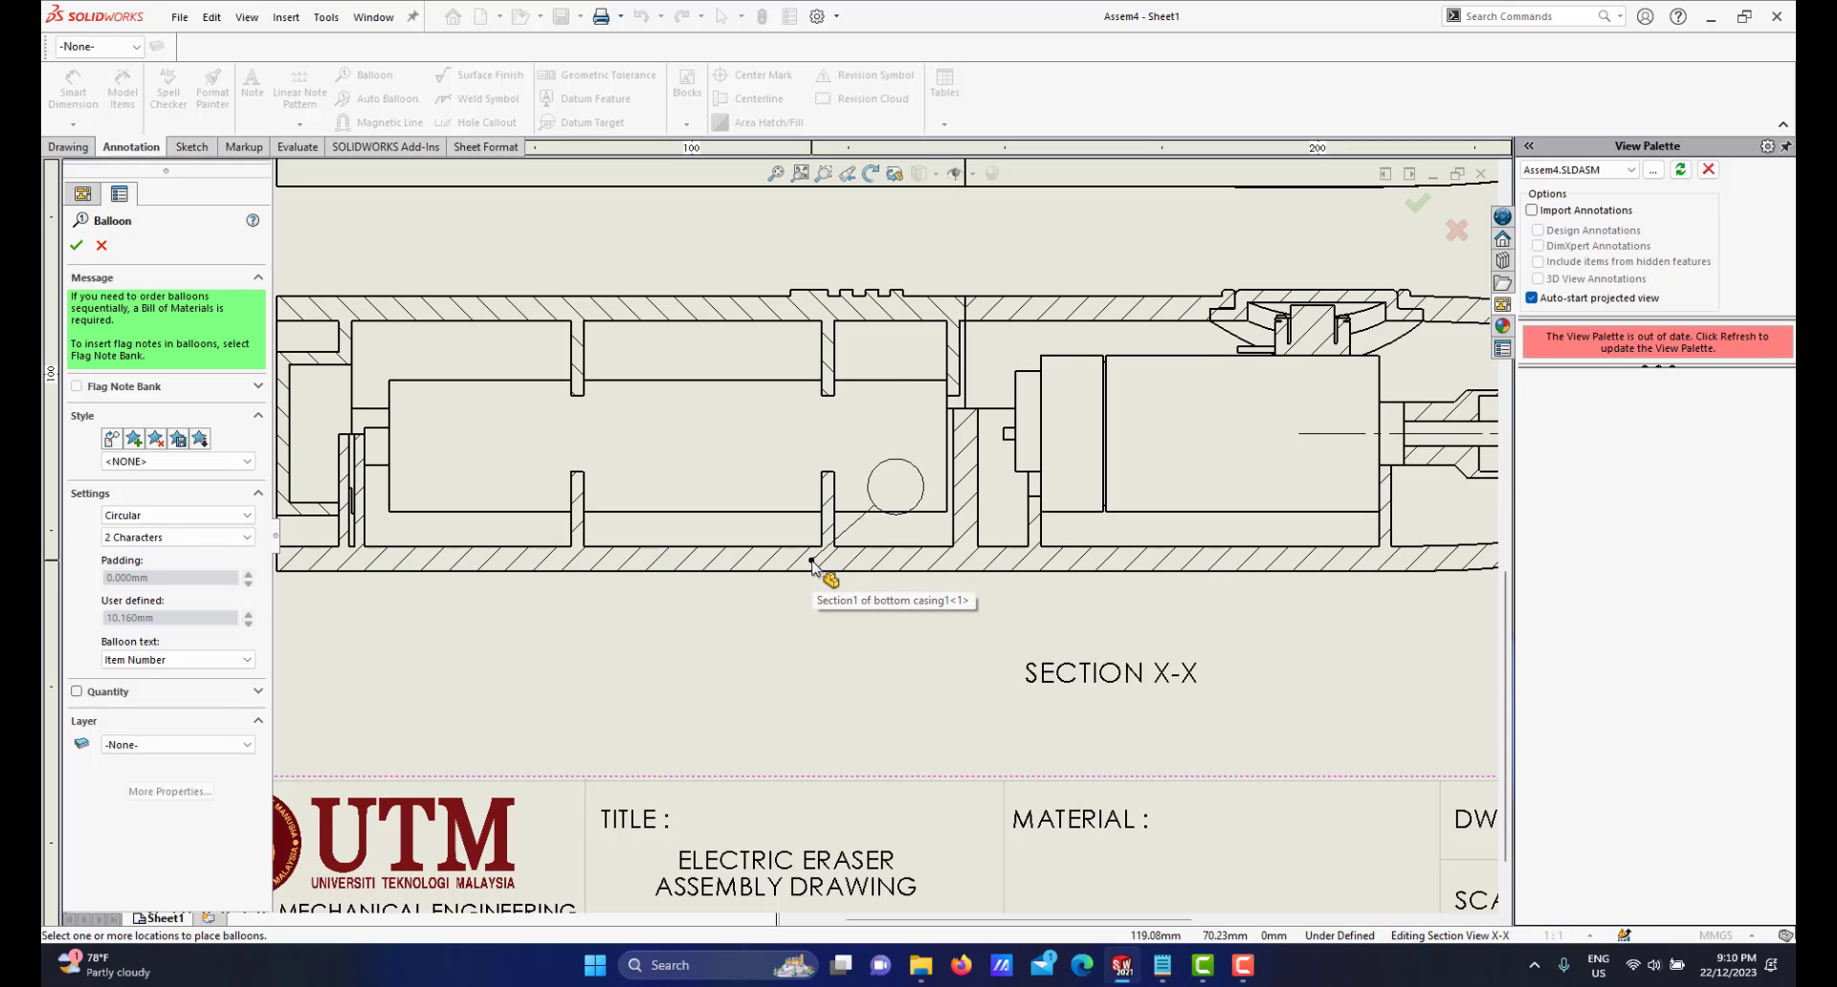
left_click(811, 562)
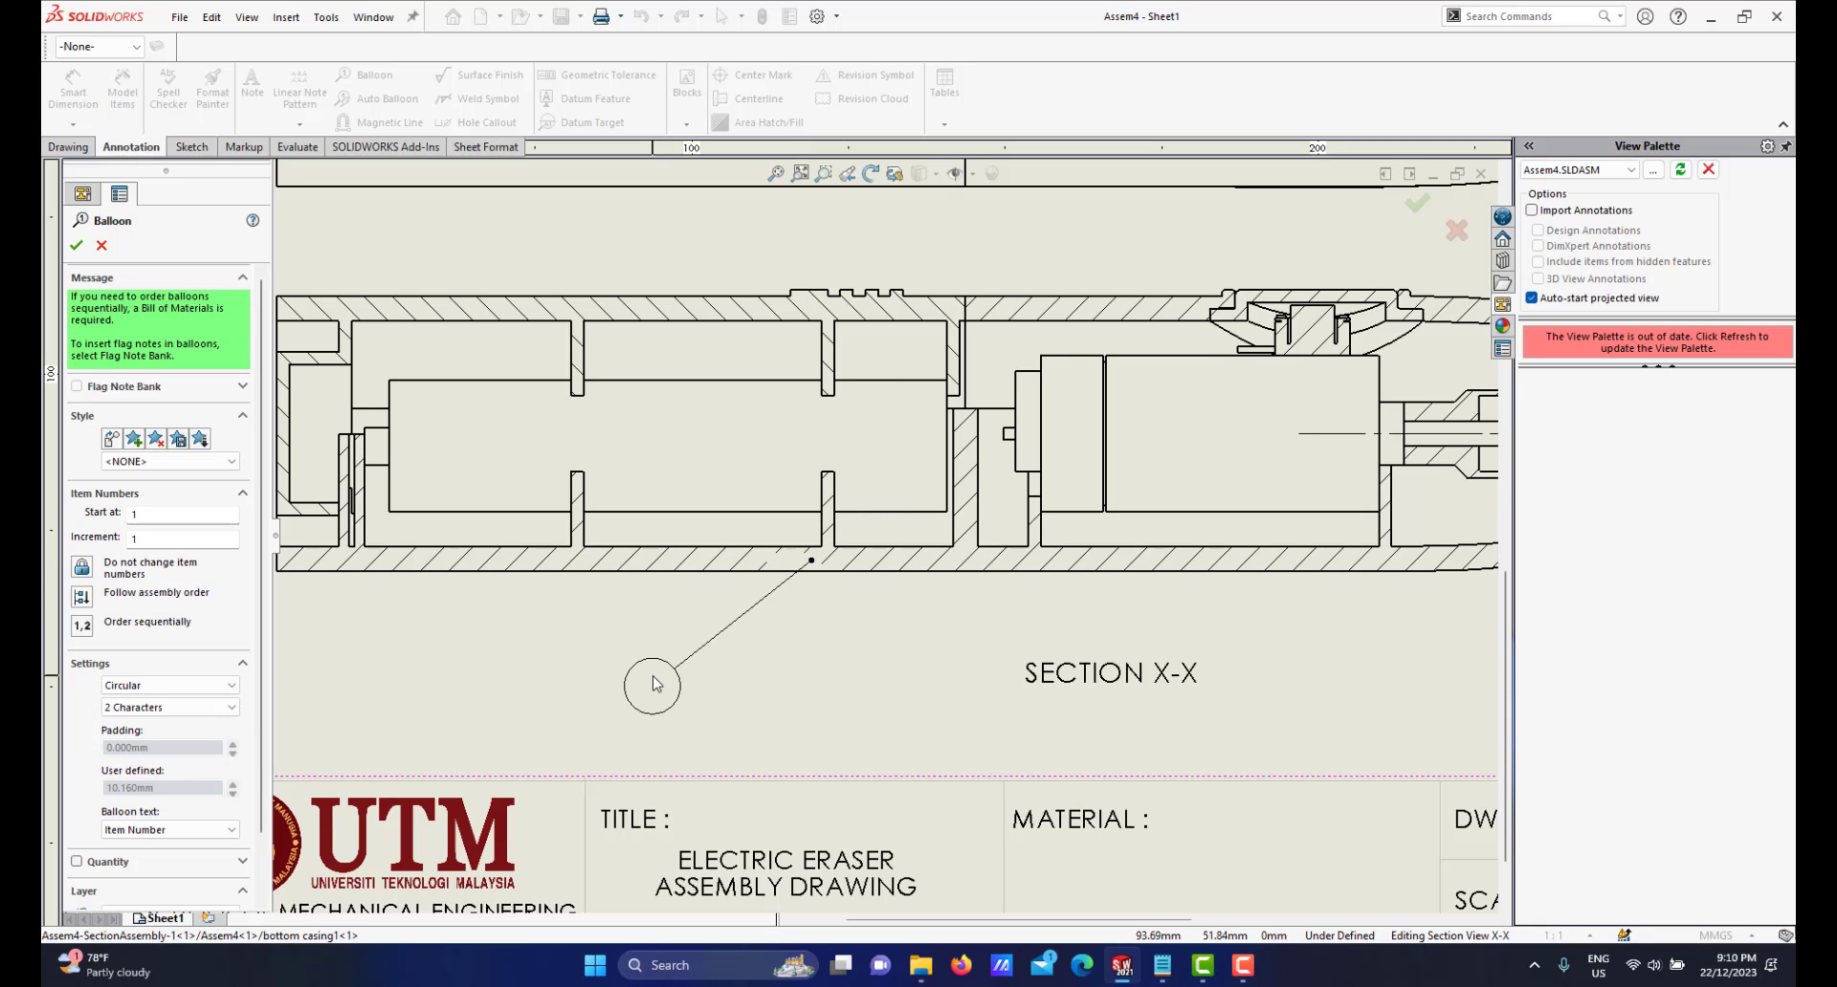
left_click(652, 685)
scroll(670, 670, "up", 3)
scroll(841, 623, "up", 1)
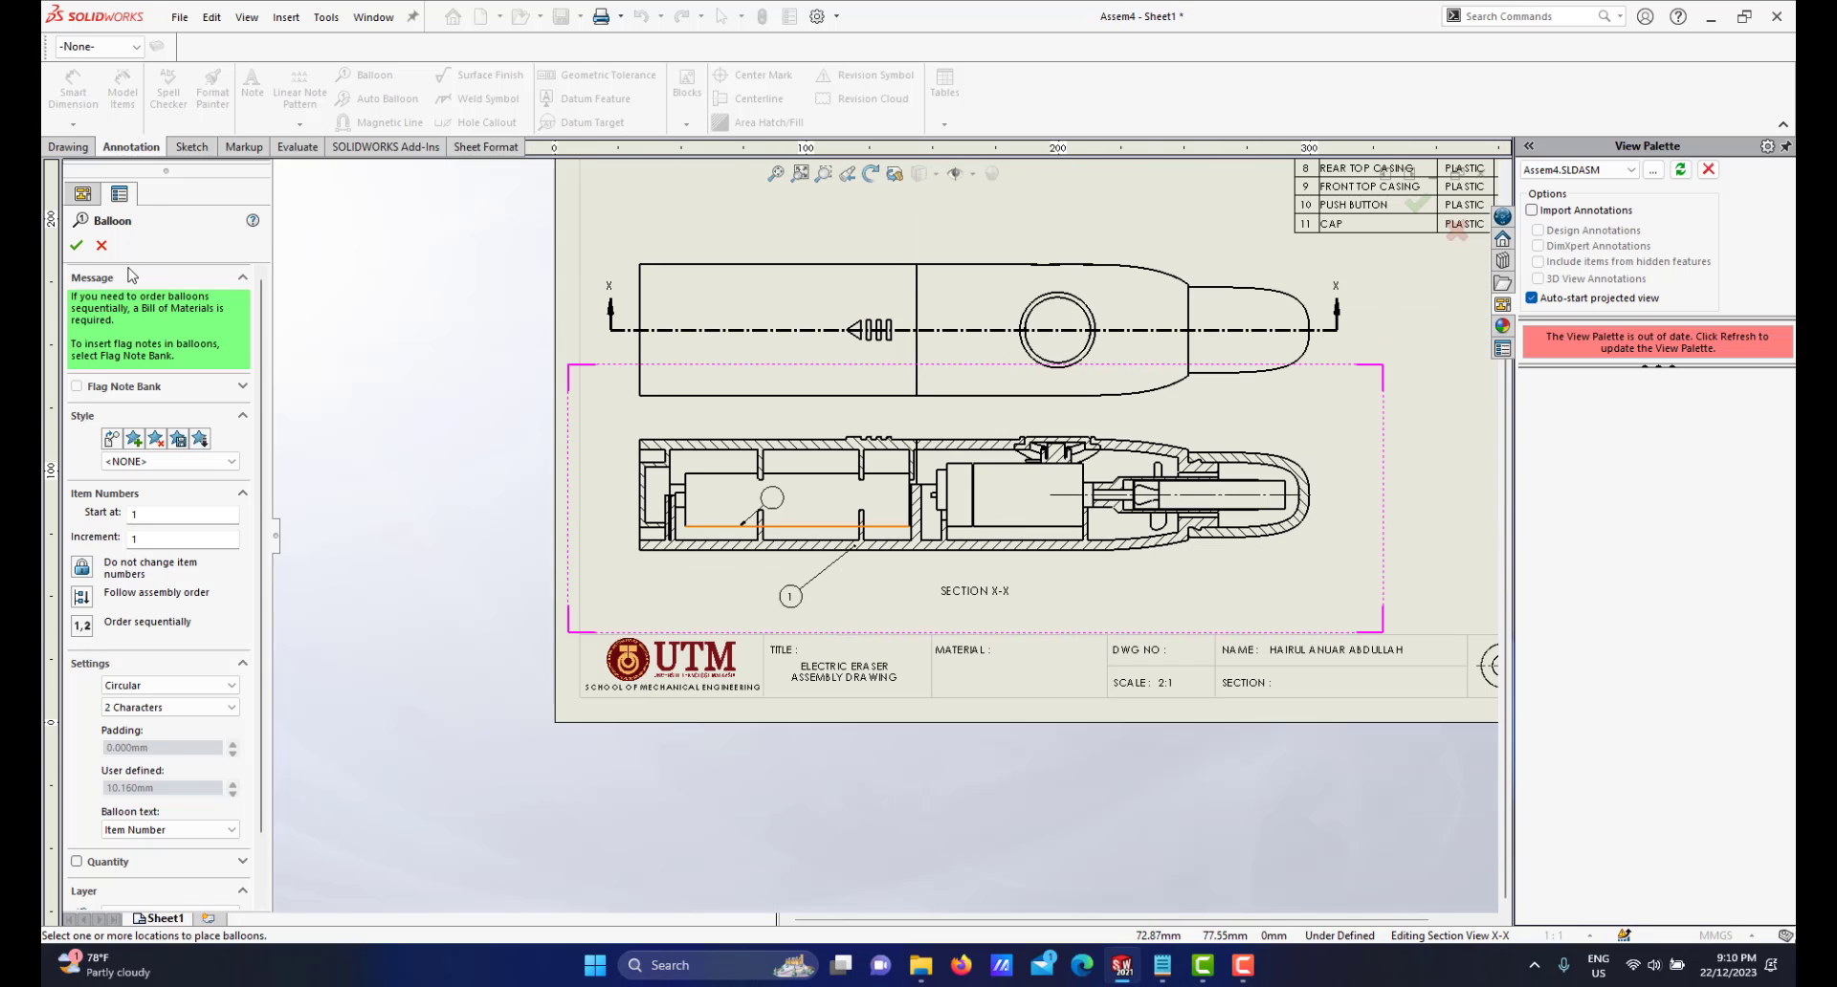
left_click(79, 247)
Move the upper drawing view higher on the sheet and bring Section View X-X up close beneath it
scroll(1017, 422, "up", 3)
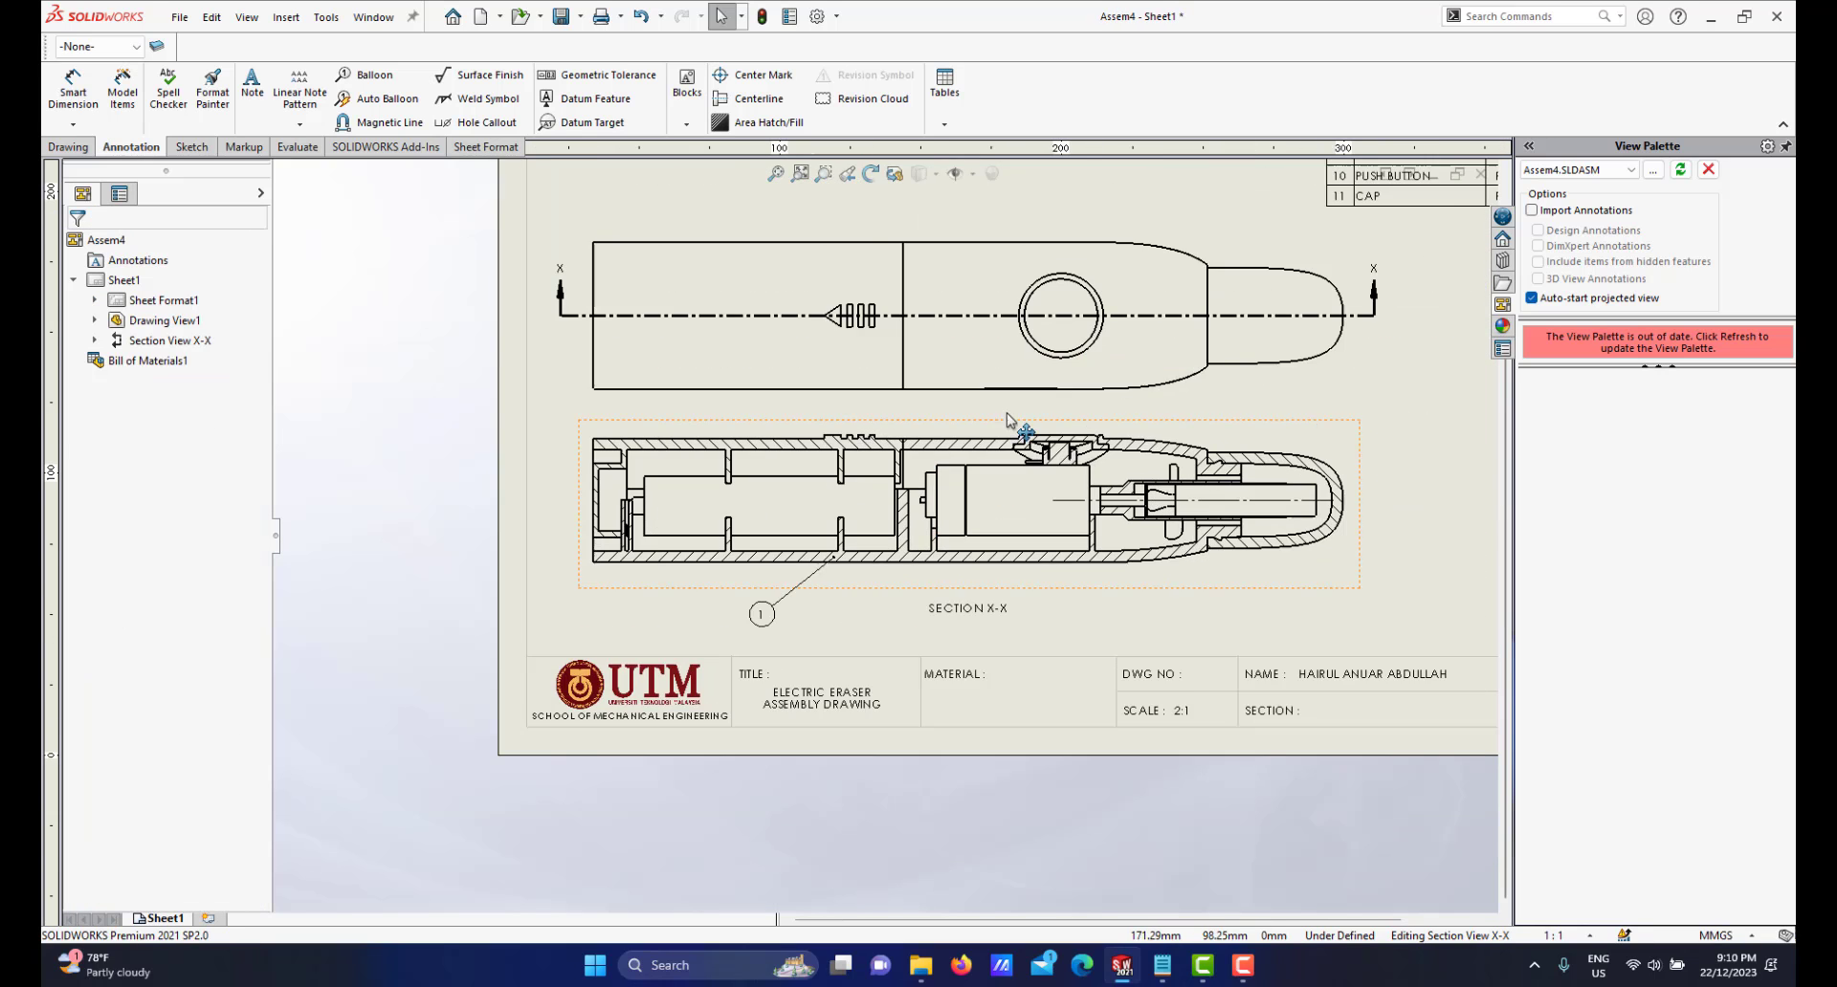
scroll(981, 392, "down", 1)
mouse_move(983, 393)
left_mouse_down()
mouse_move(968, 355)
mouse_move(959, 373)
mouse_move(980, 356)
left_mouse_up()
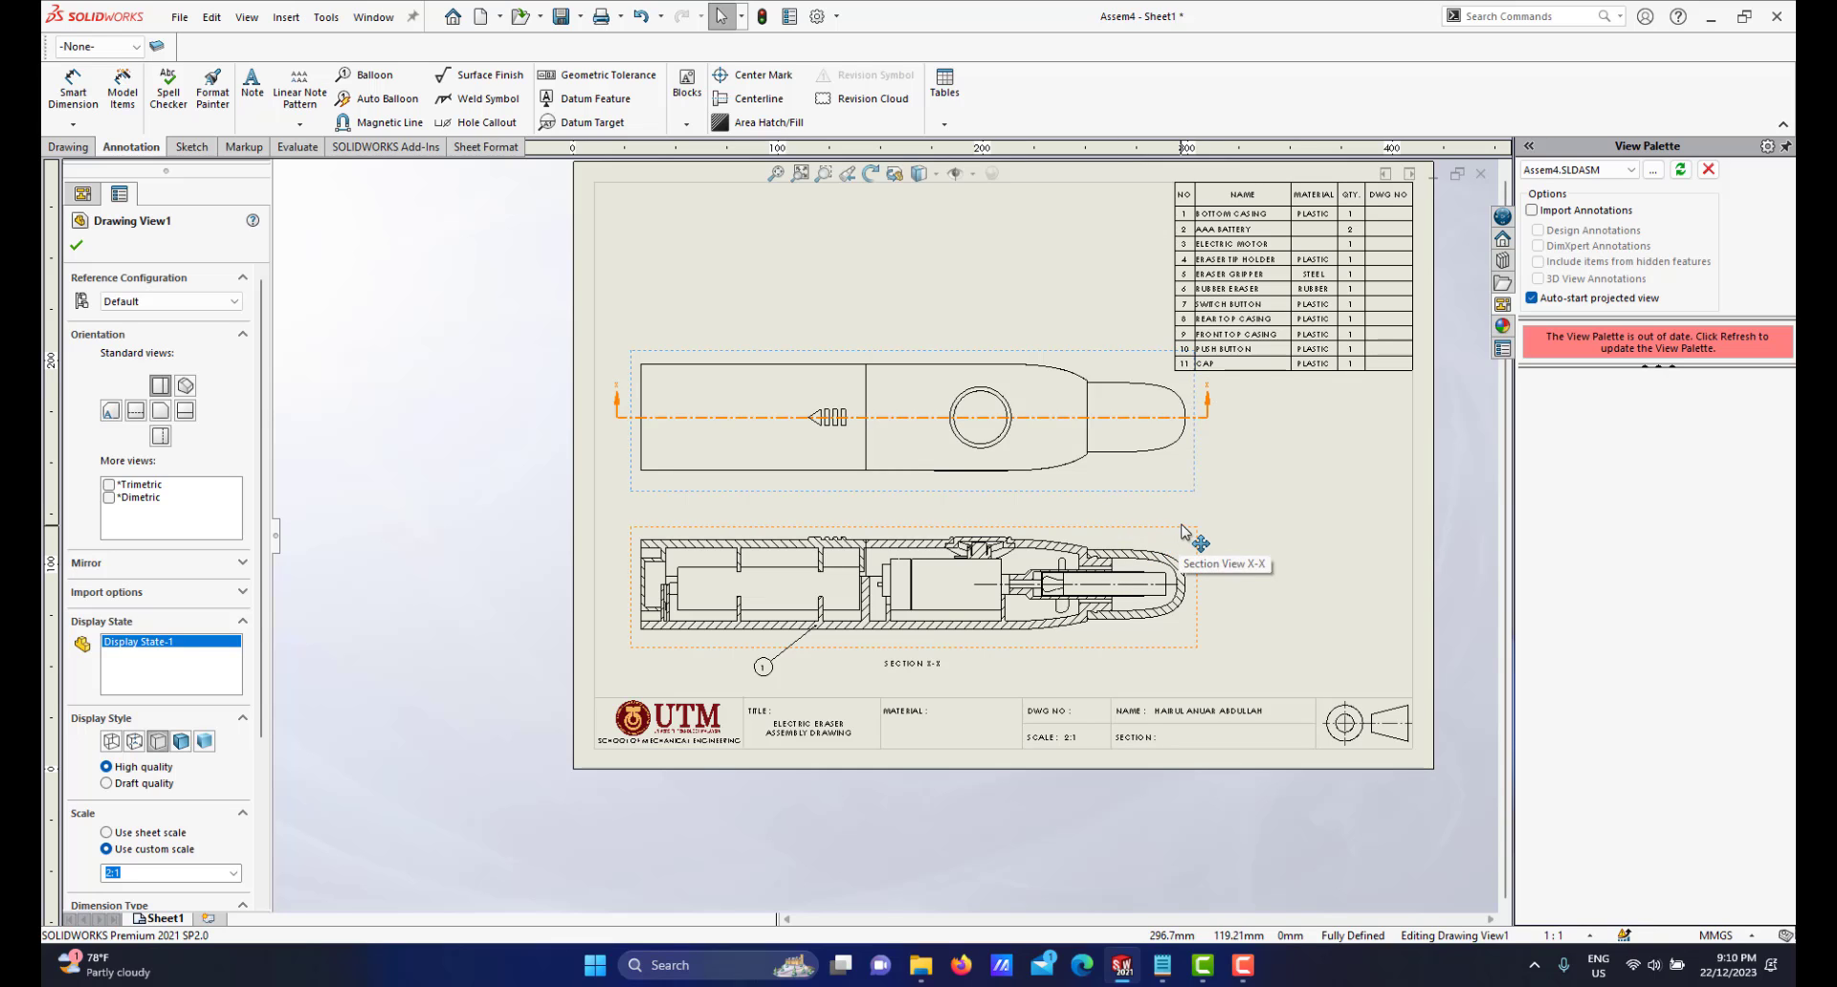
left_click_drag(1183, 529, 1147, 505)
scroll(957, 654, "up", 2)
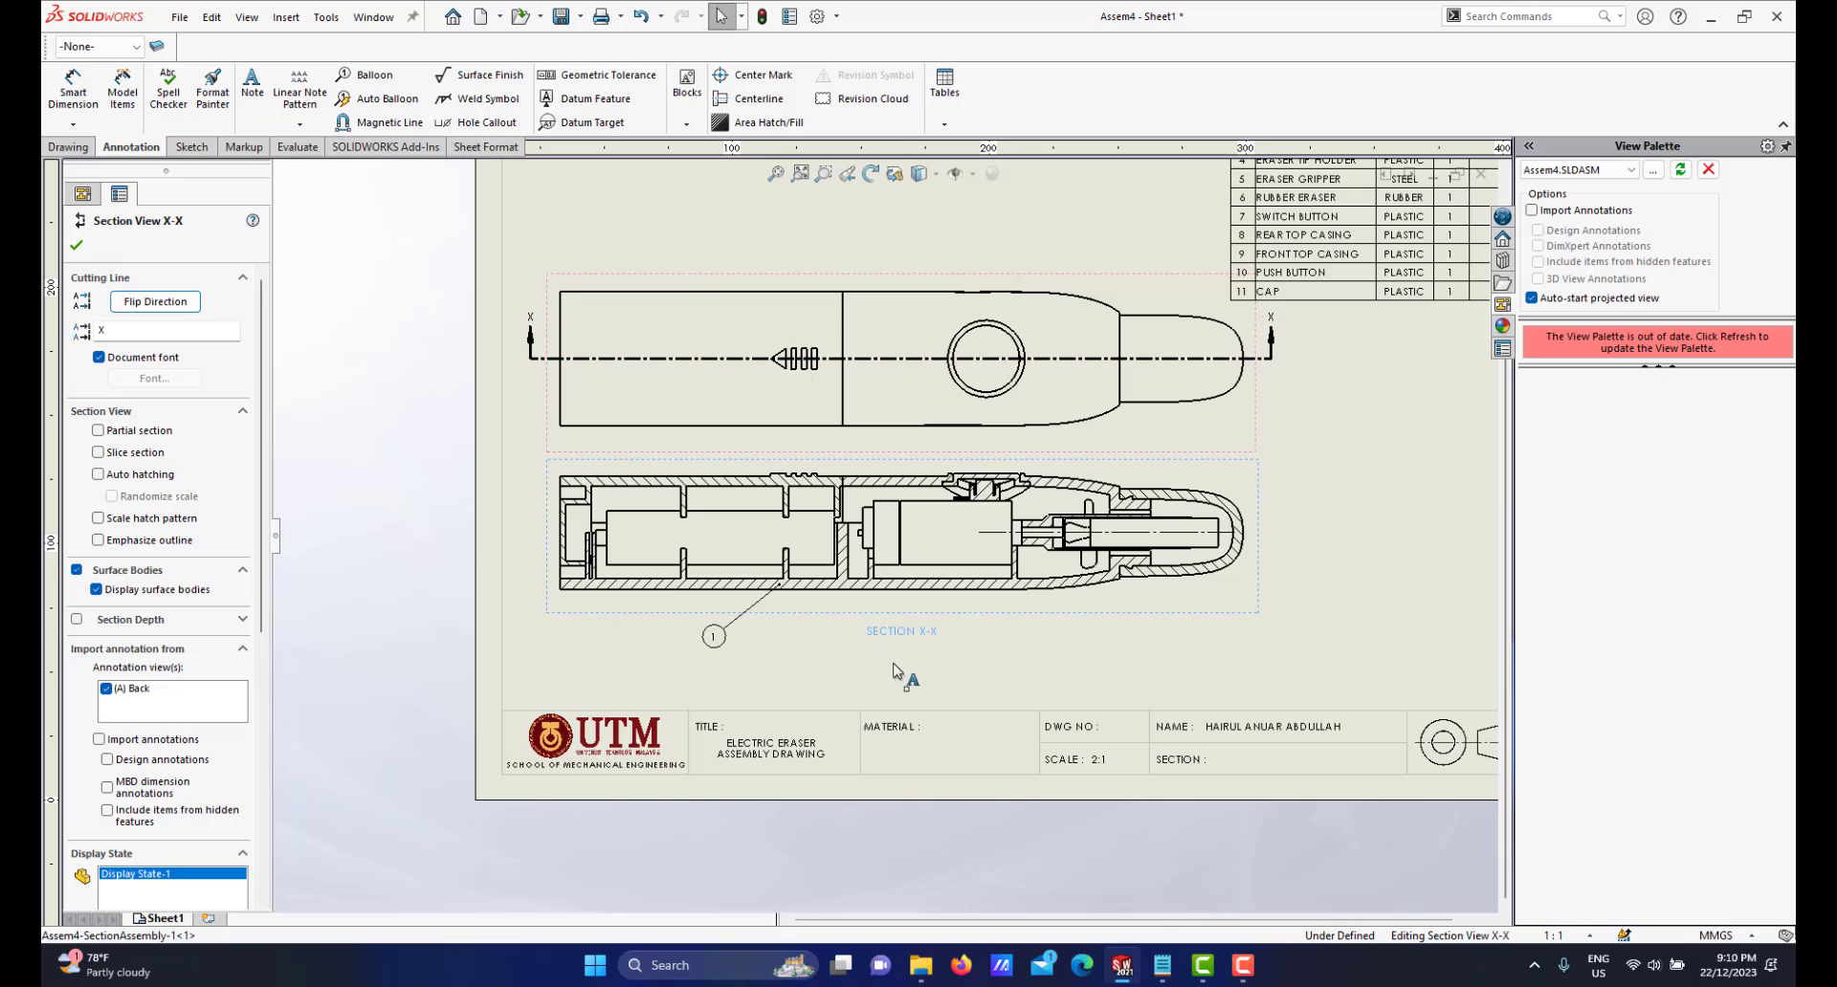
Move the SECTION X-X label farther below the section view, just above the title block
left_click_drag(897, 670, 909, 681)
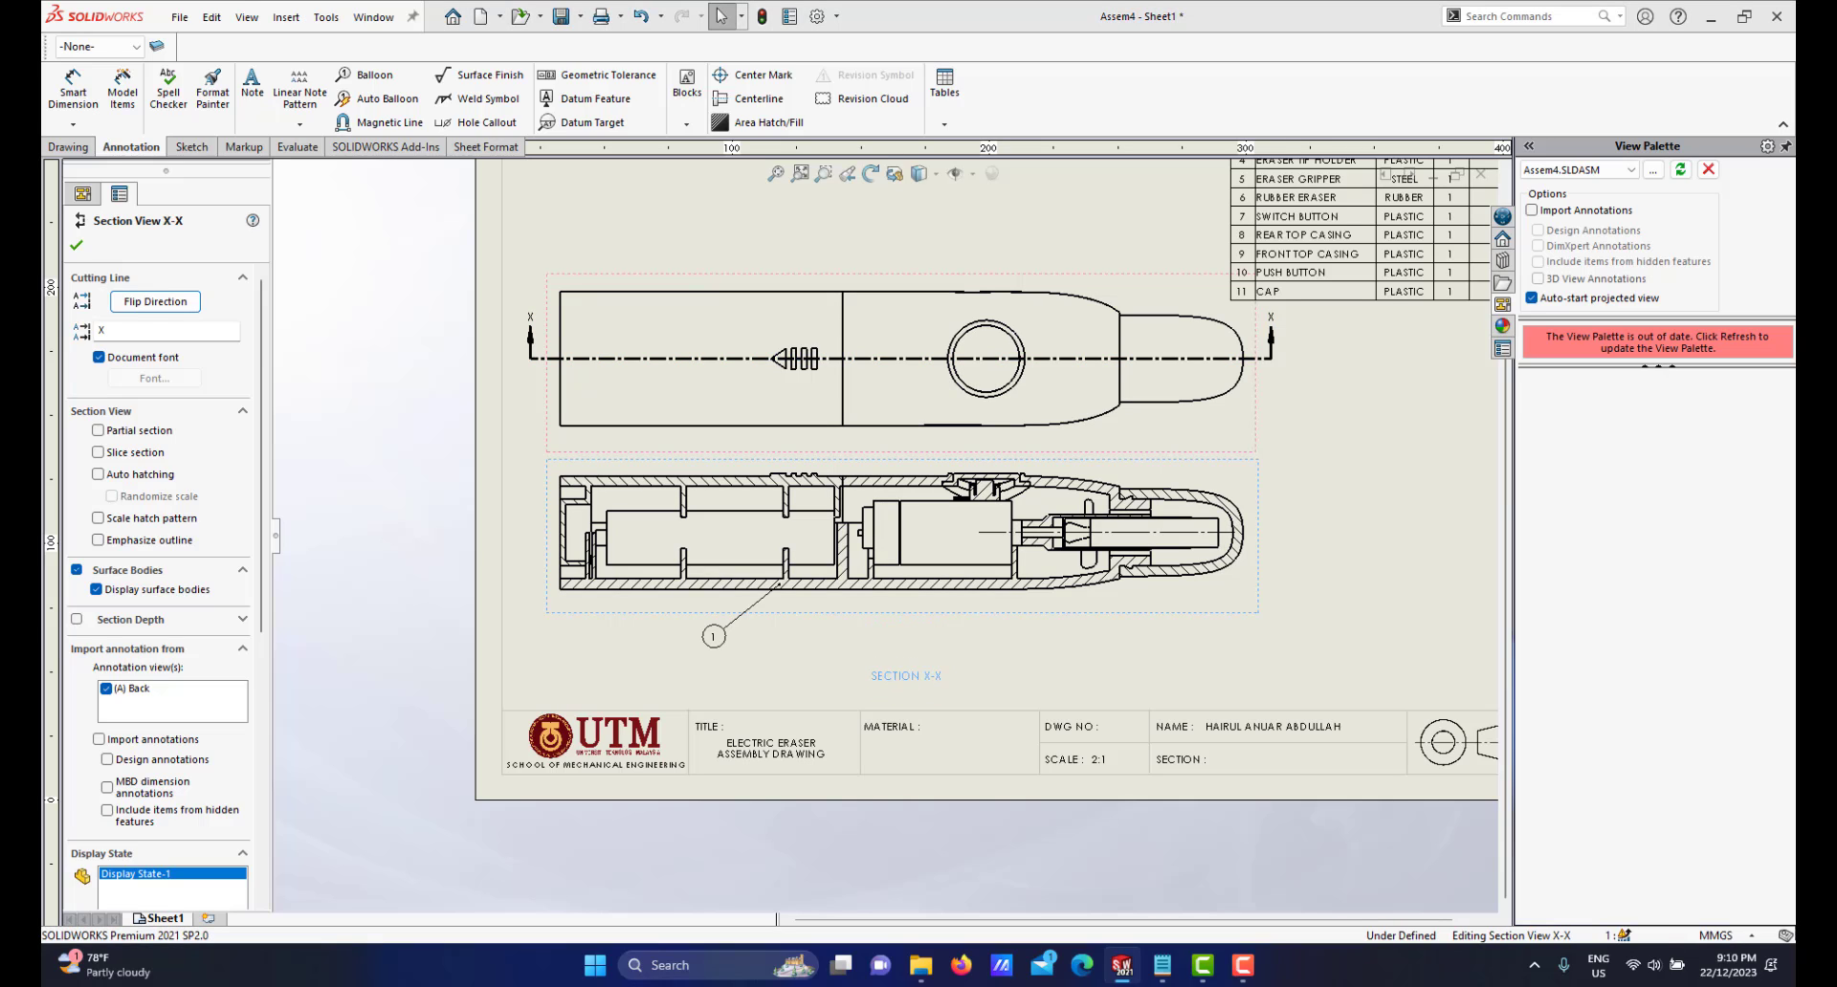
left_click(1304, 494)
scroll(828, 678, "down", 1)
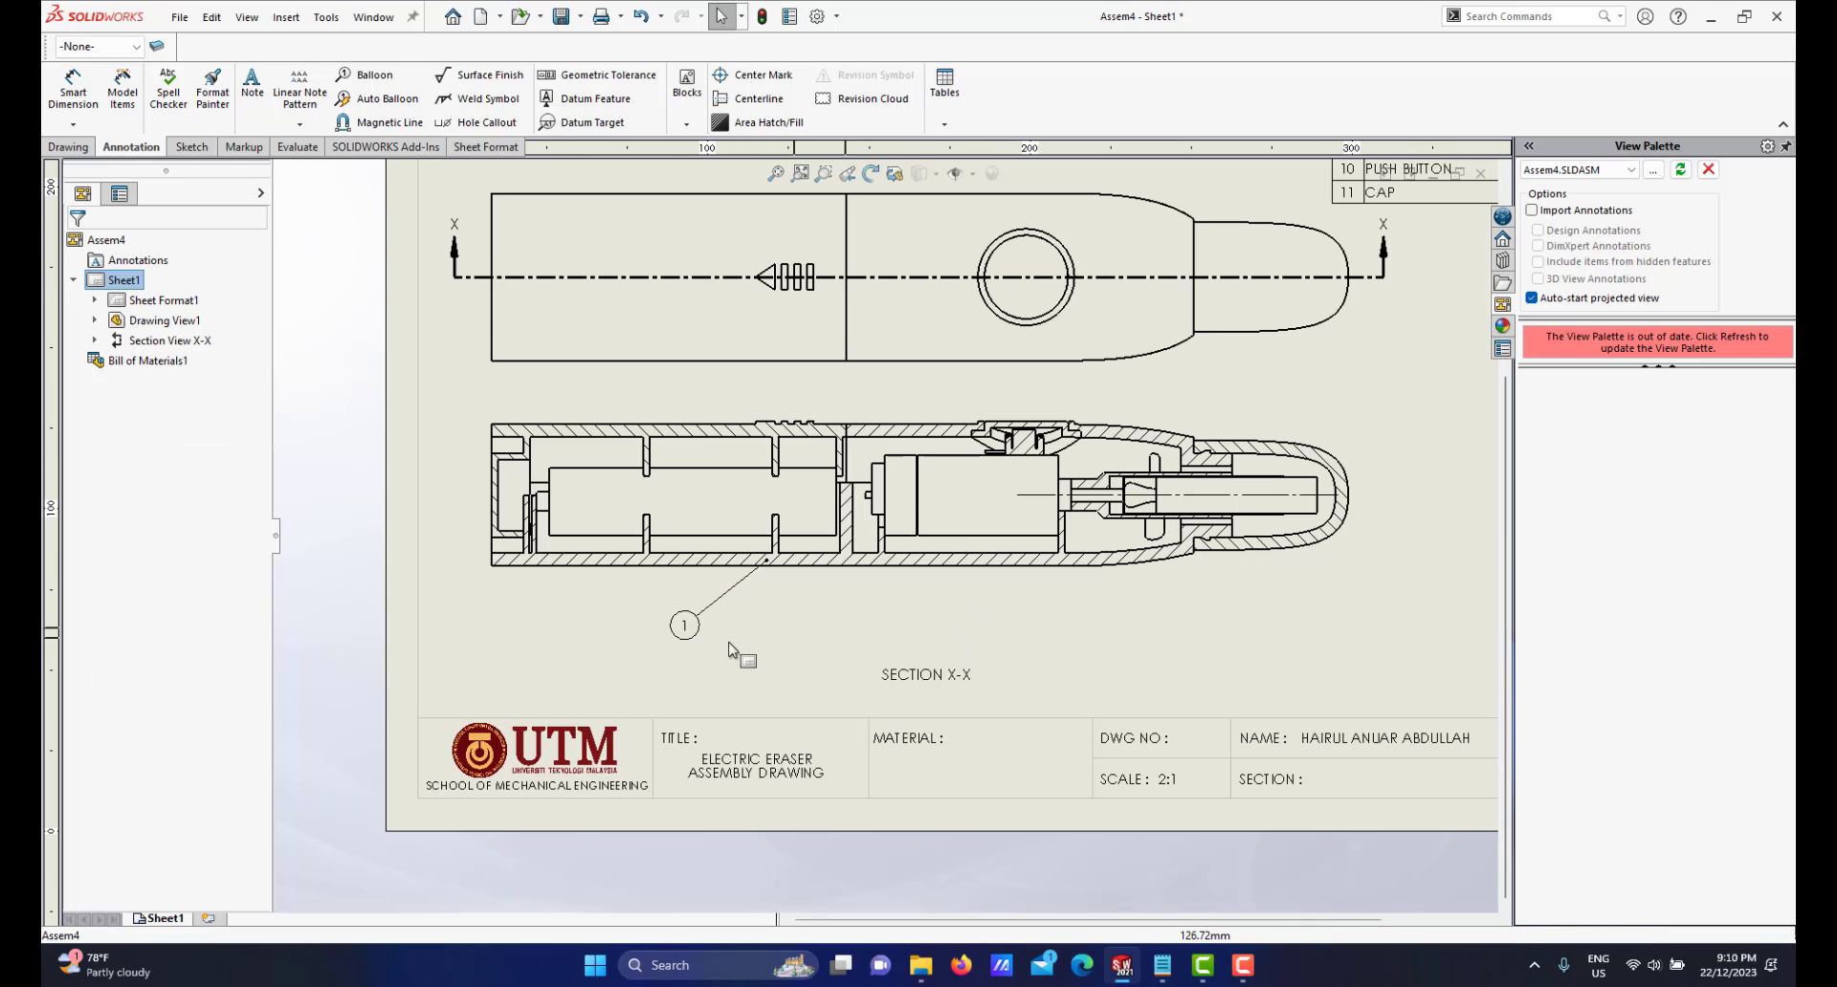
Attach a circular item-number balloon to the AAA battery in Section X-X, placed above the section view
left_click(367, 81)
scroll(811, 565, "up", 1)
scroll(886, 522, "up", 2)
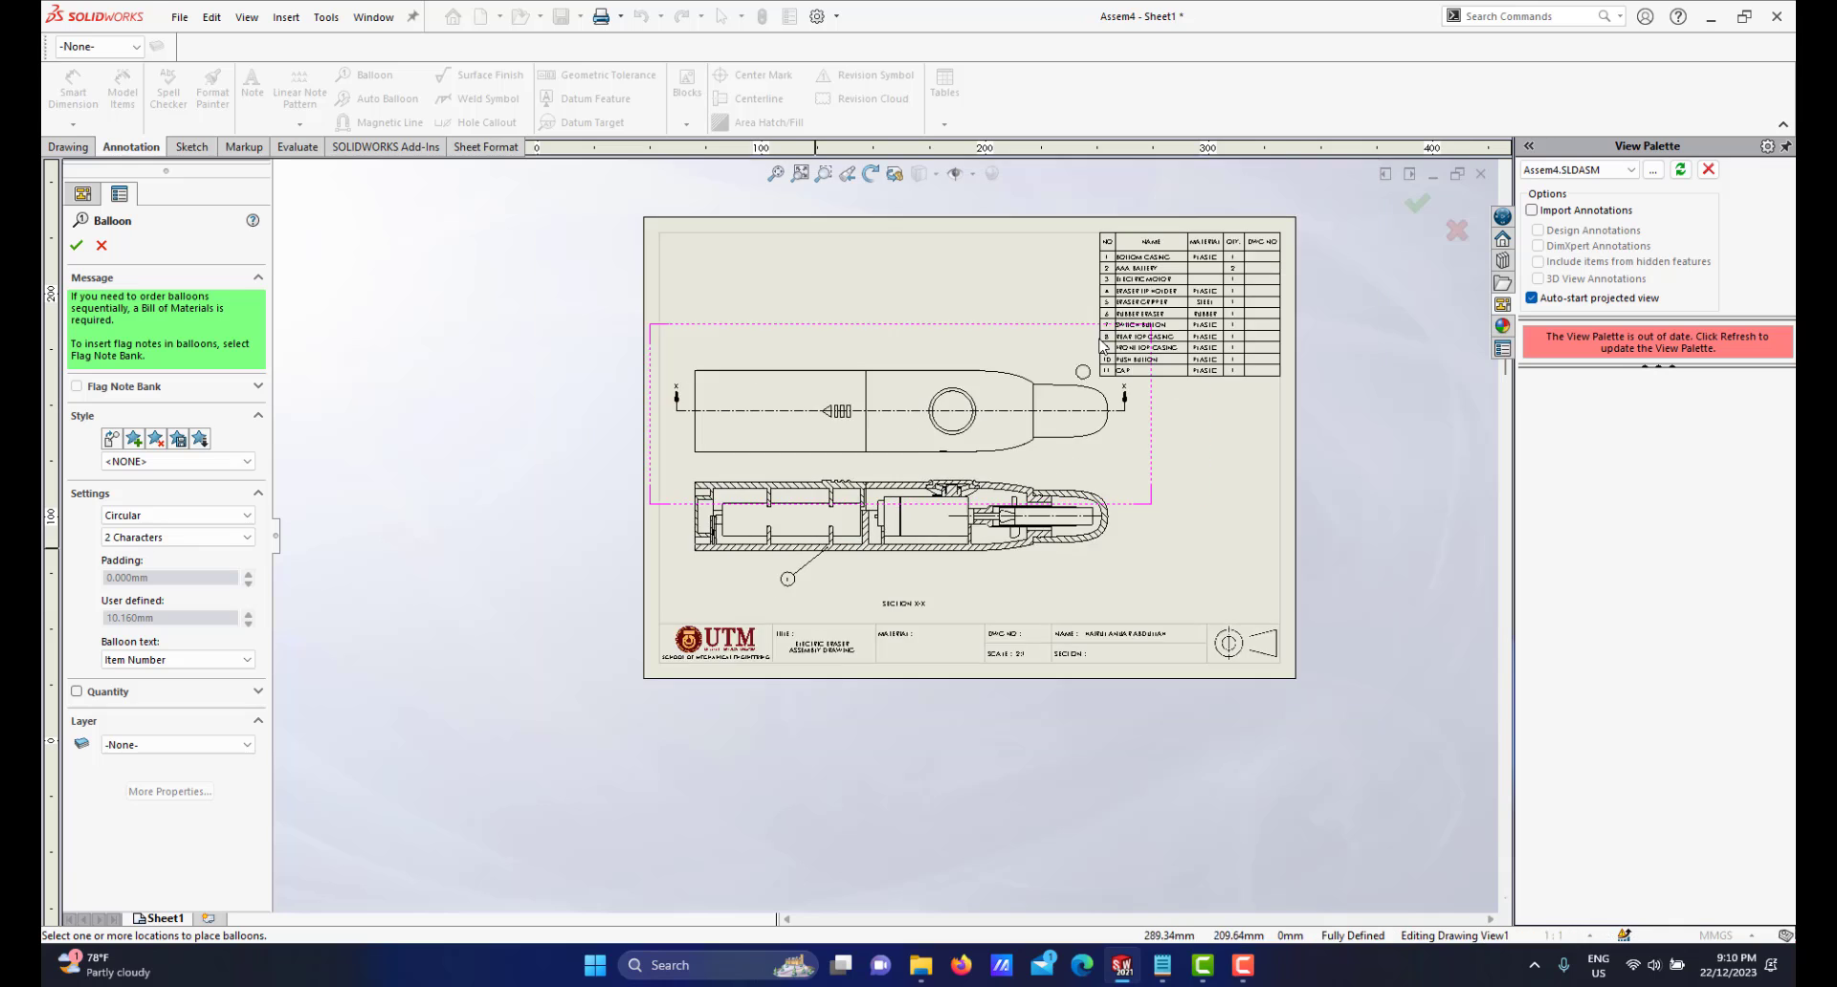
scroll(1213, 258, "down", 1)
scroll(699, 593, "down", 2)
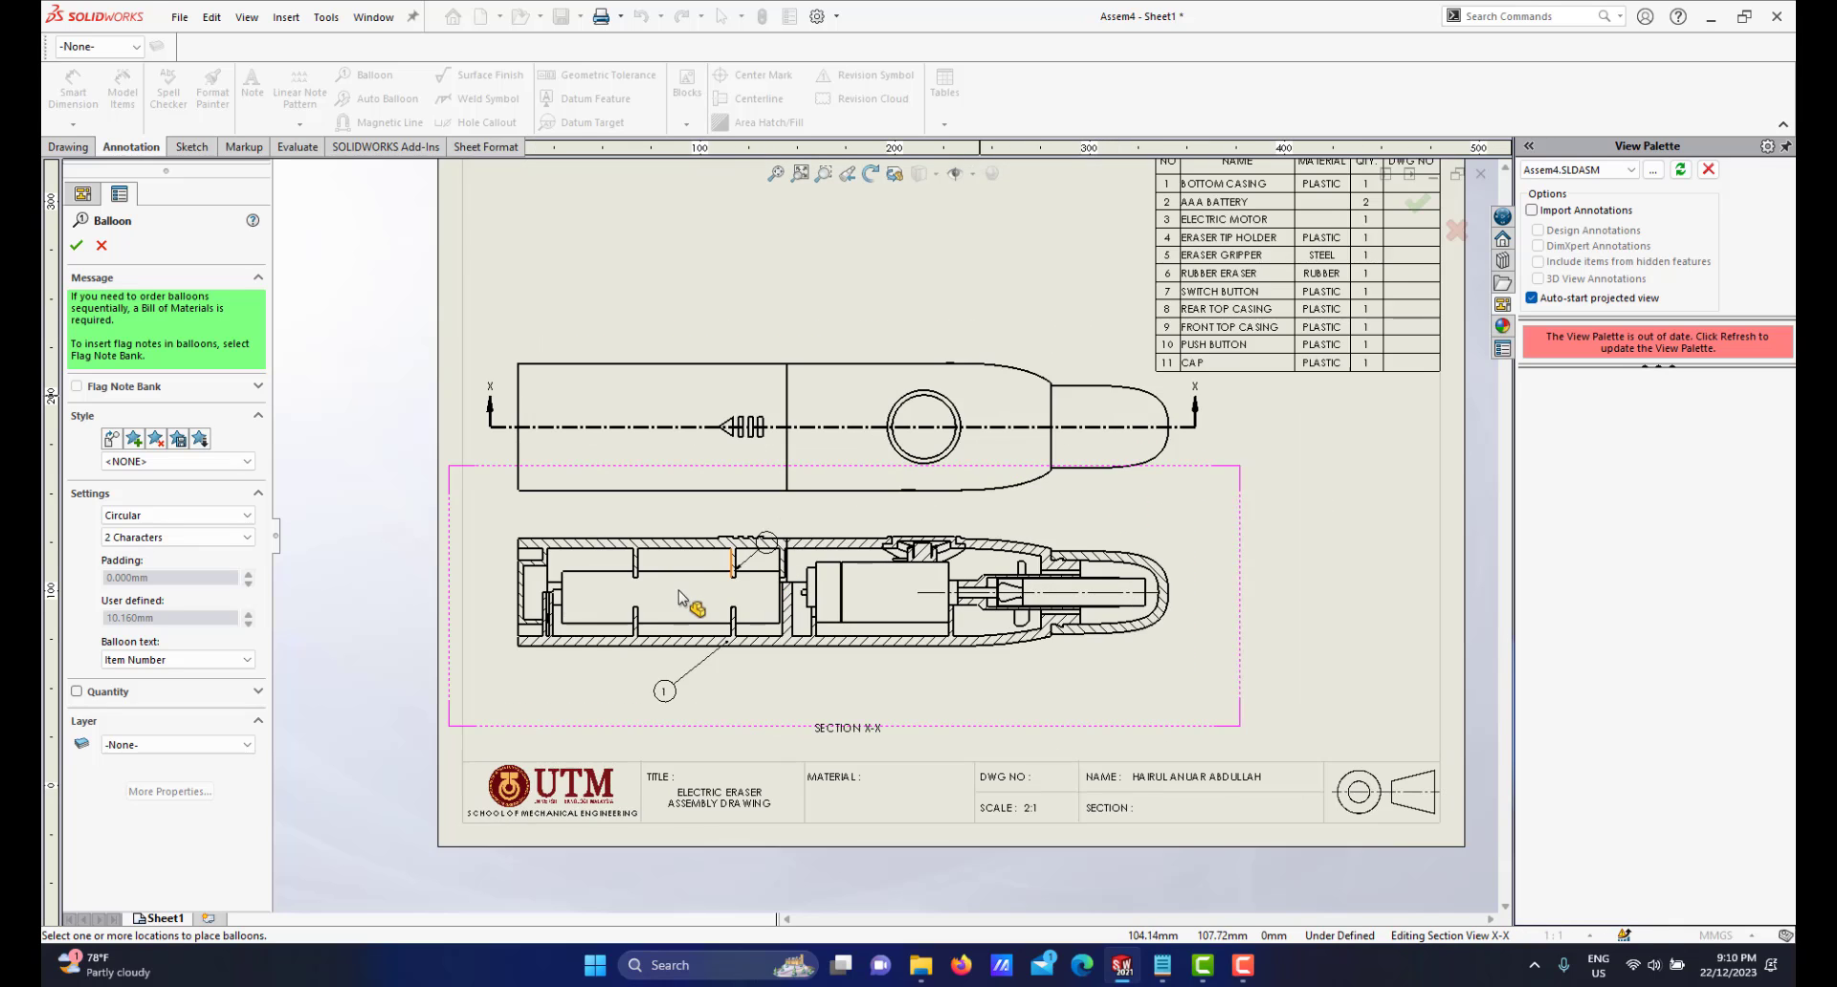
scroll(701, 591, "down", 1)
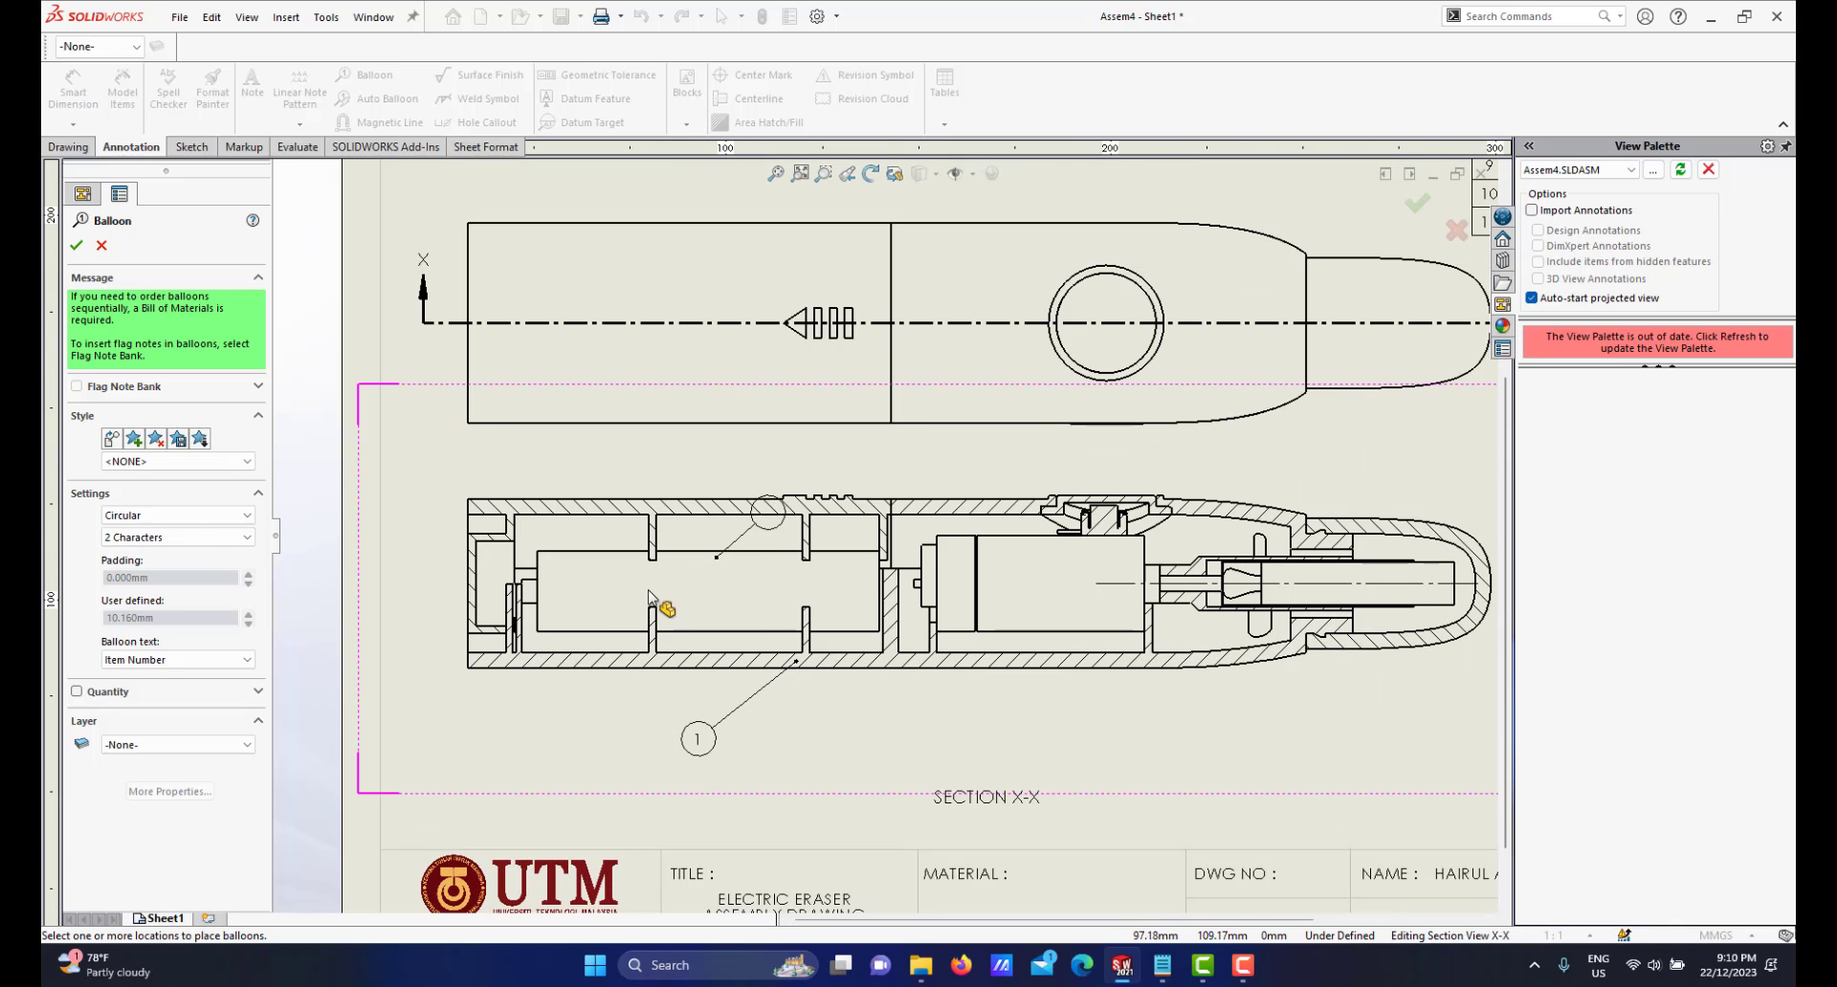
scroll(649, 596, "down", 1)
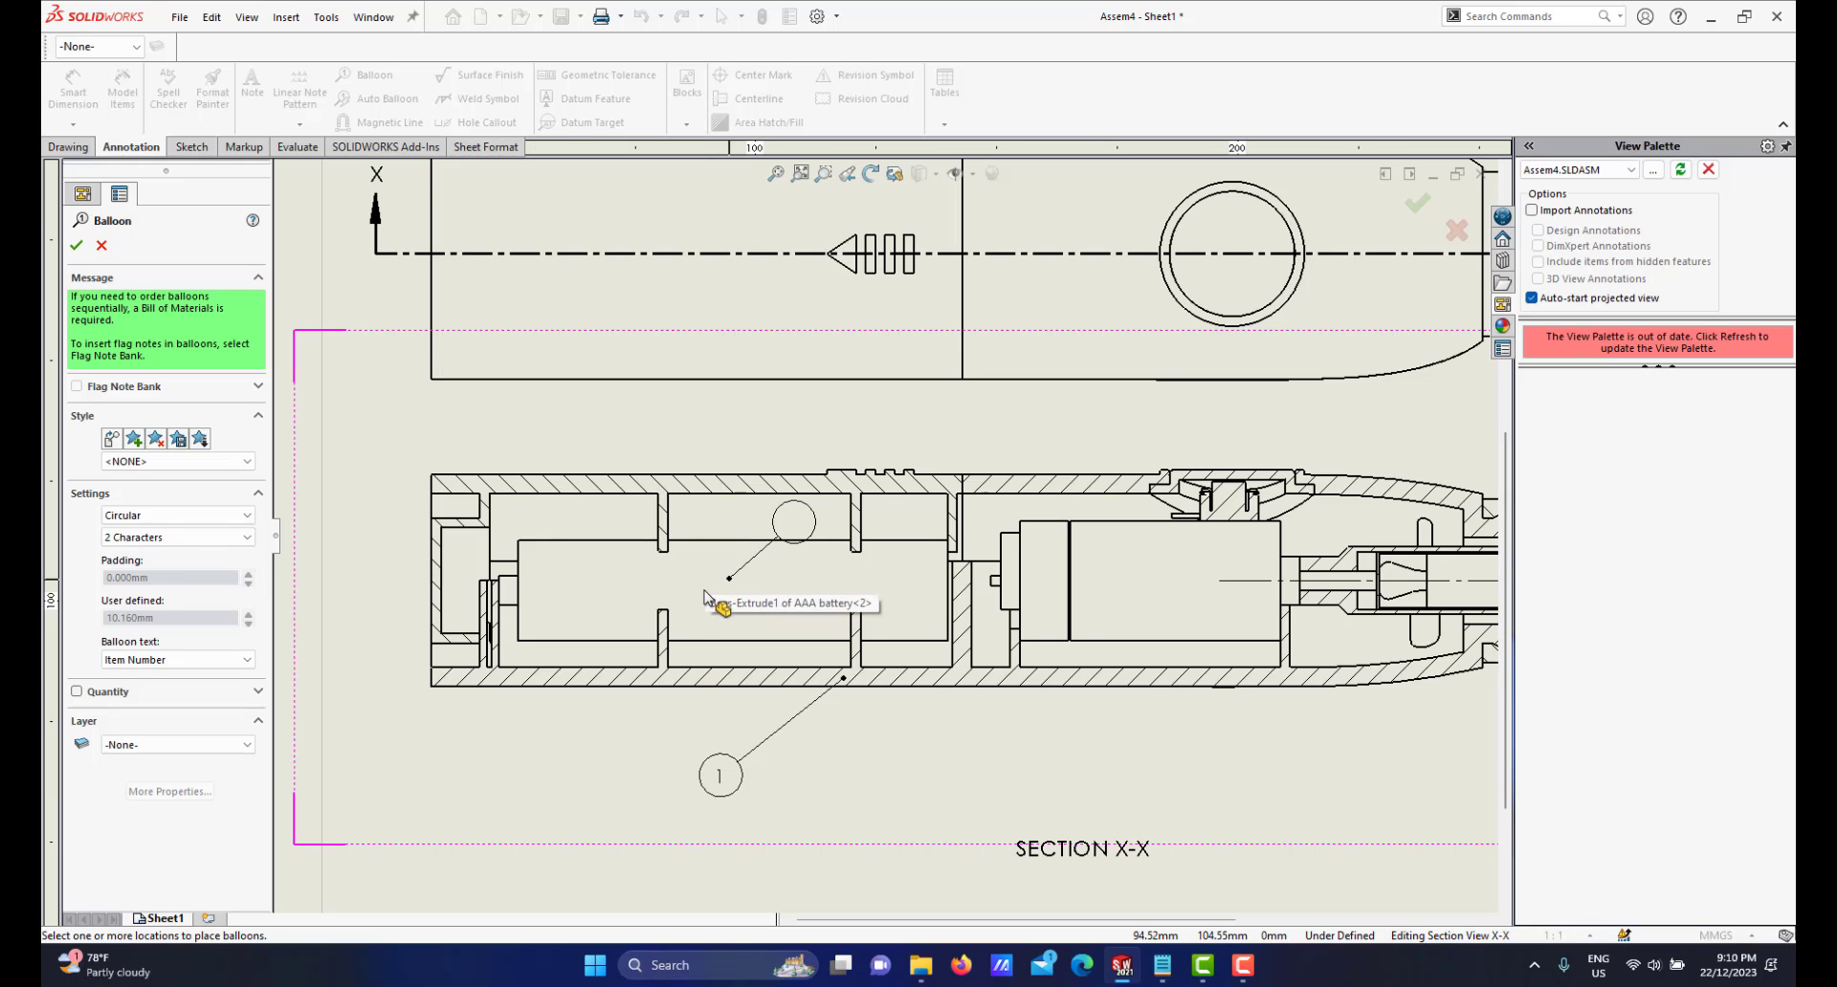
left_click(731, 576)
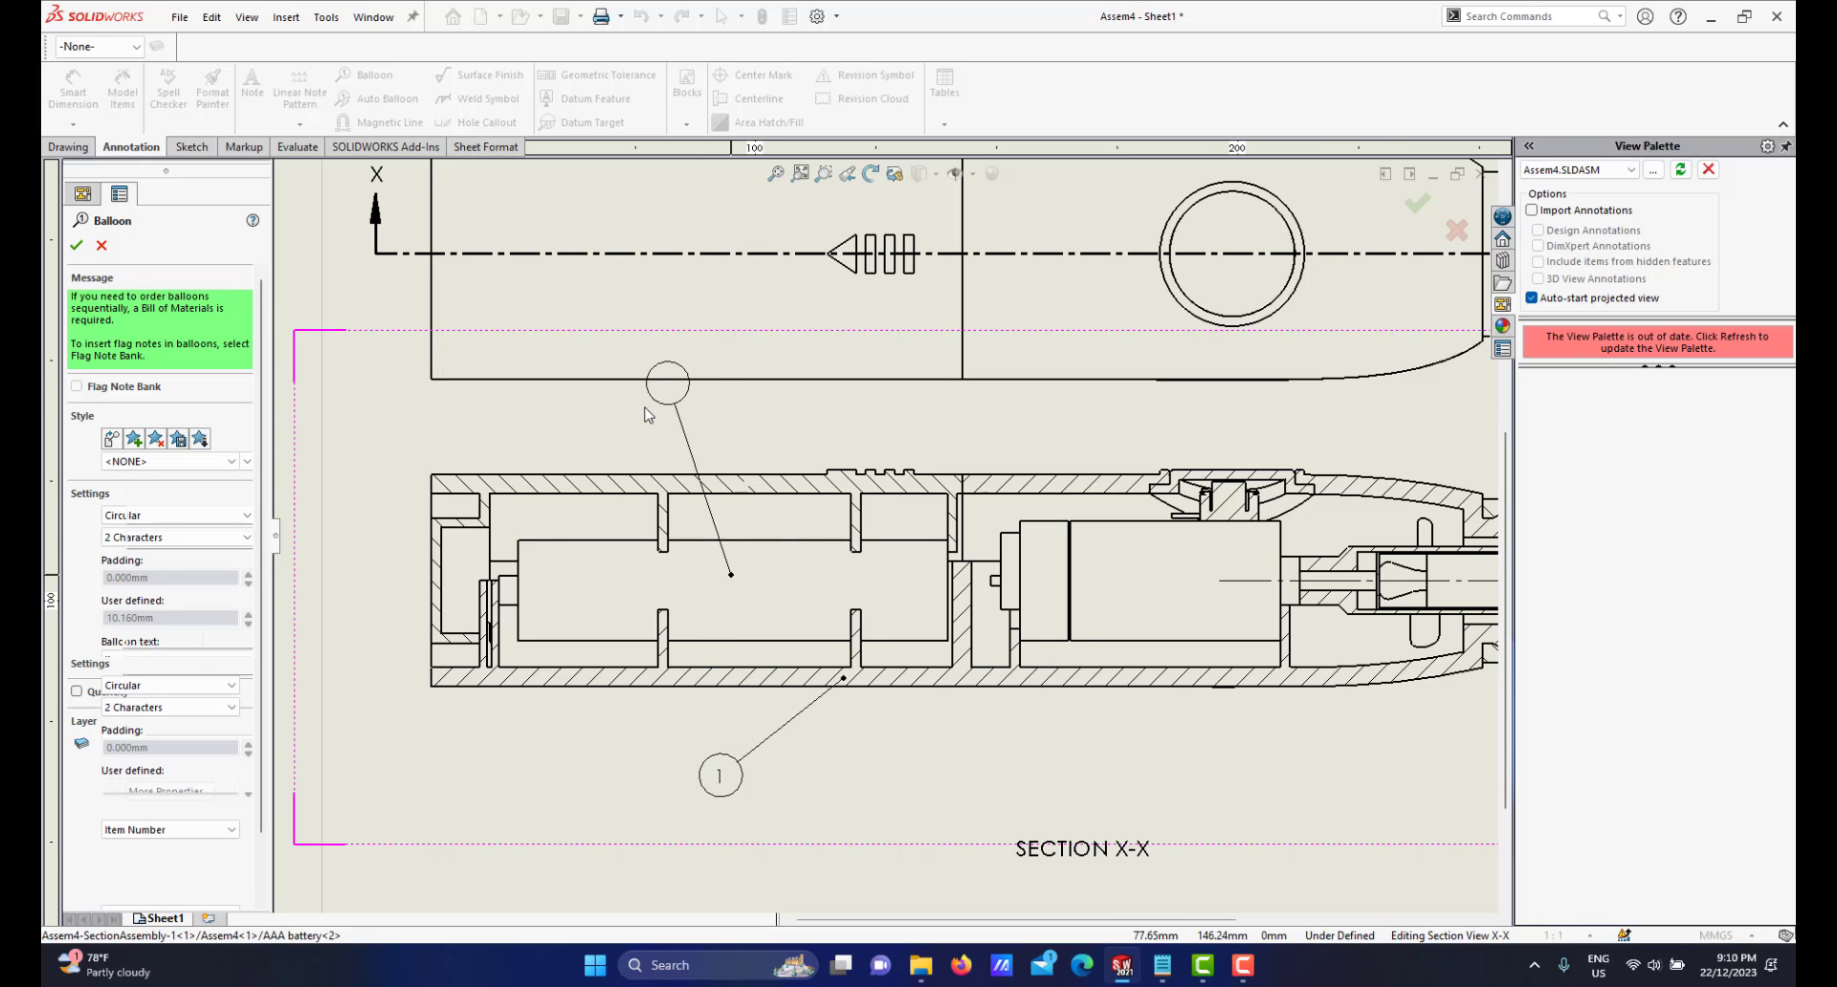
left_click(638, 423)
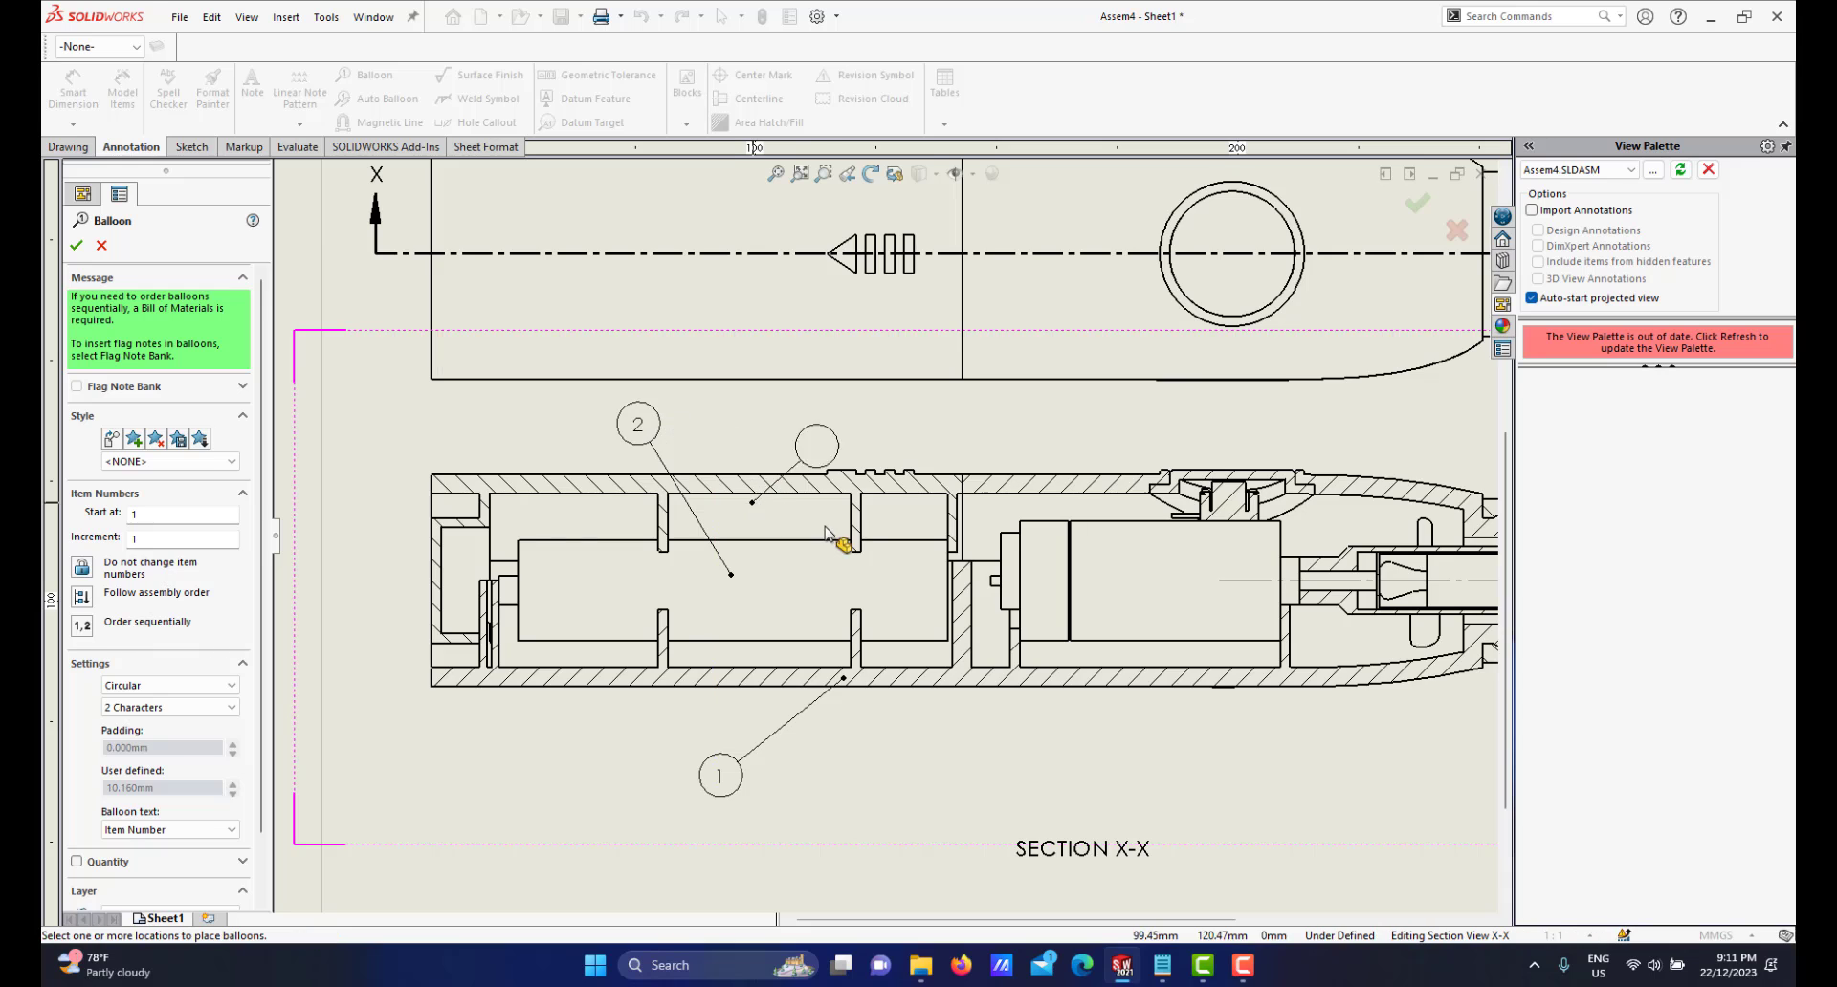
Attach a circular item-number balloon to the electric motor in Section X-X, placed above the view level with the battery's balloon
scroll(841, 513, "up", 3)
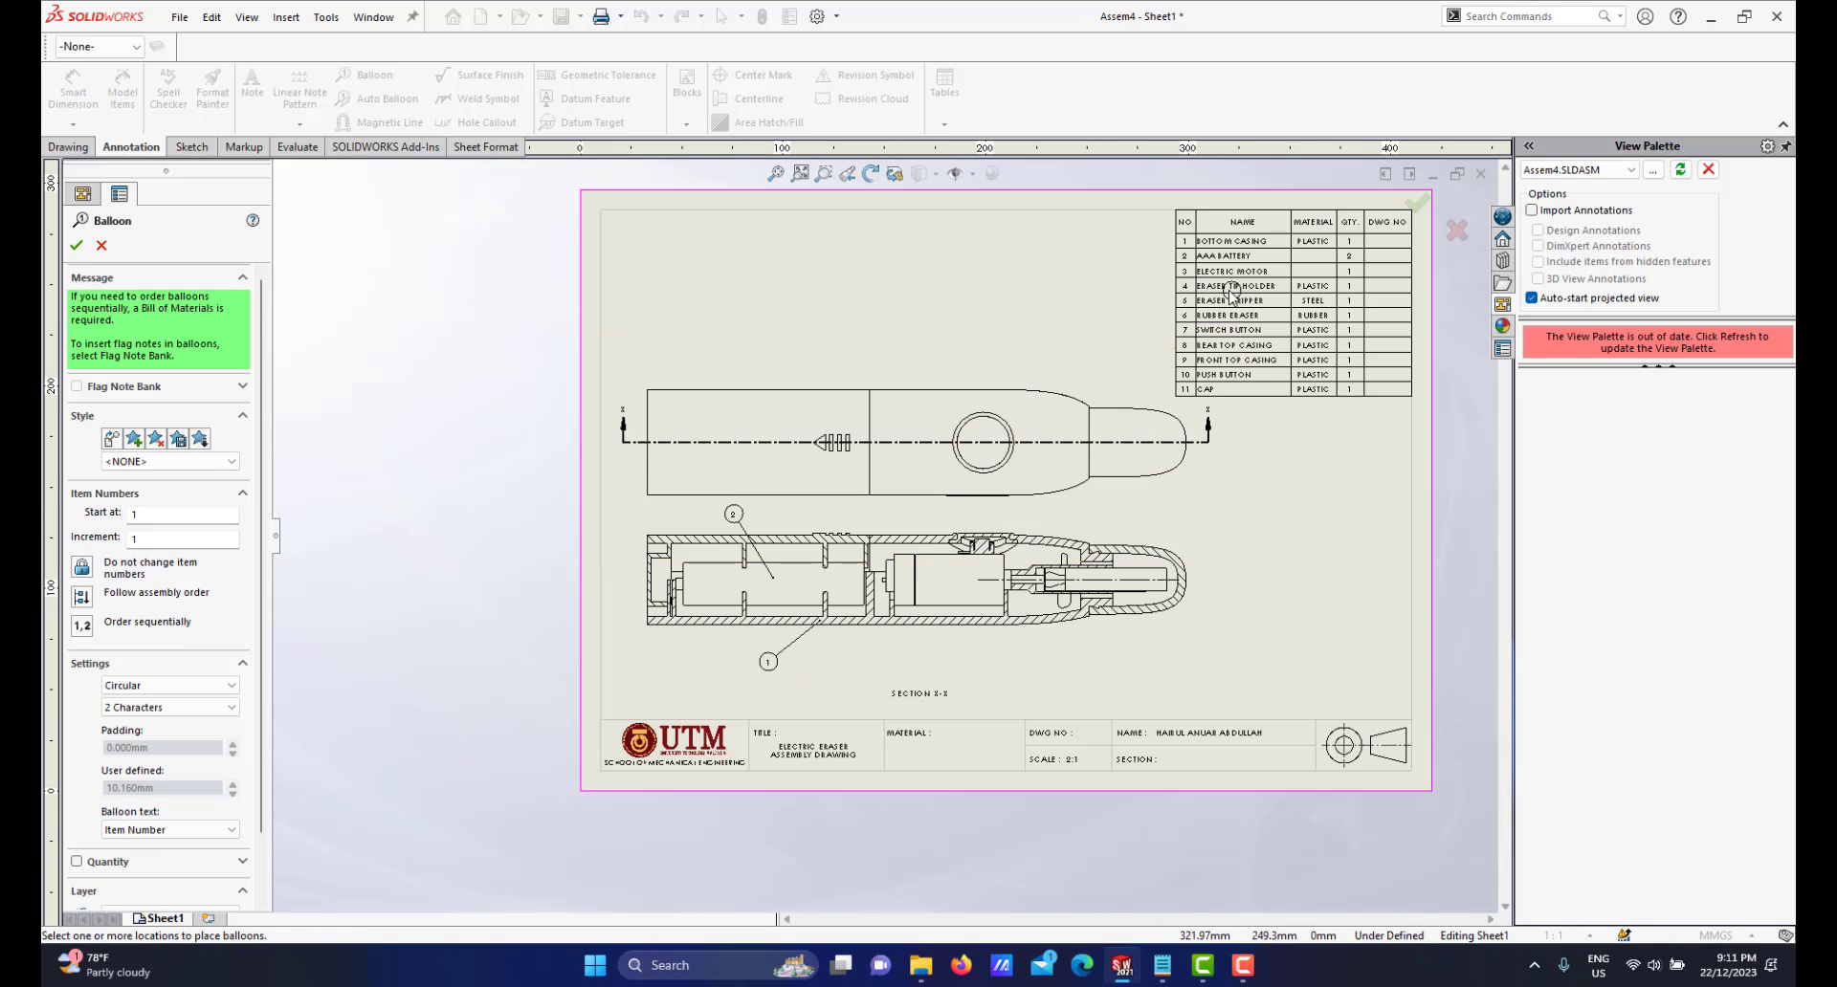
scroll(1025, 594, "down", 2)
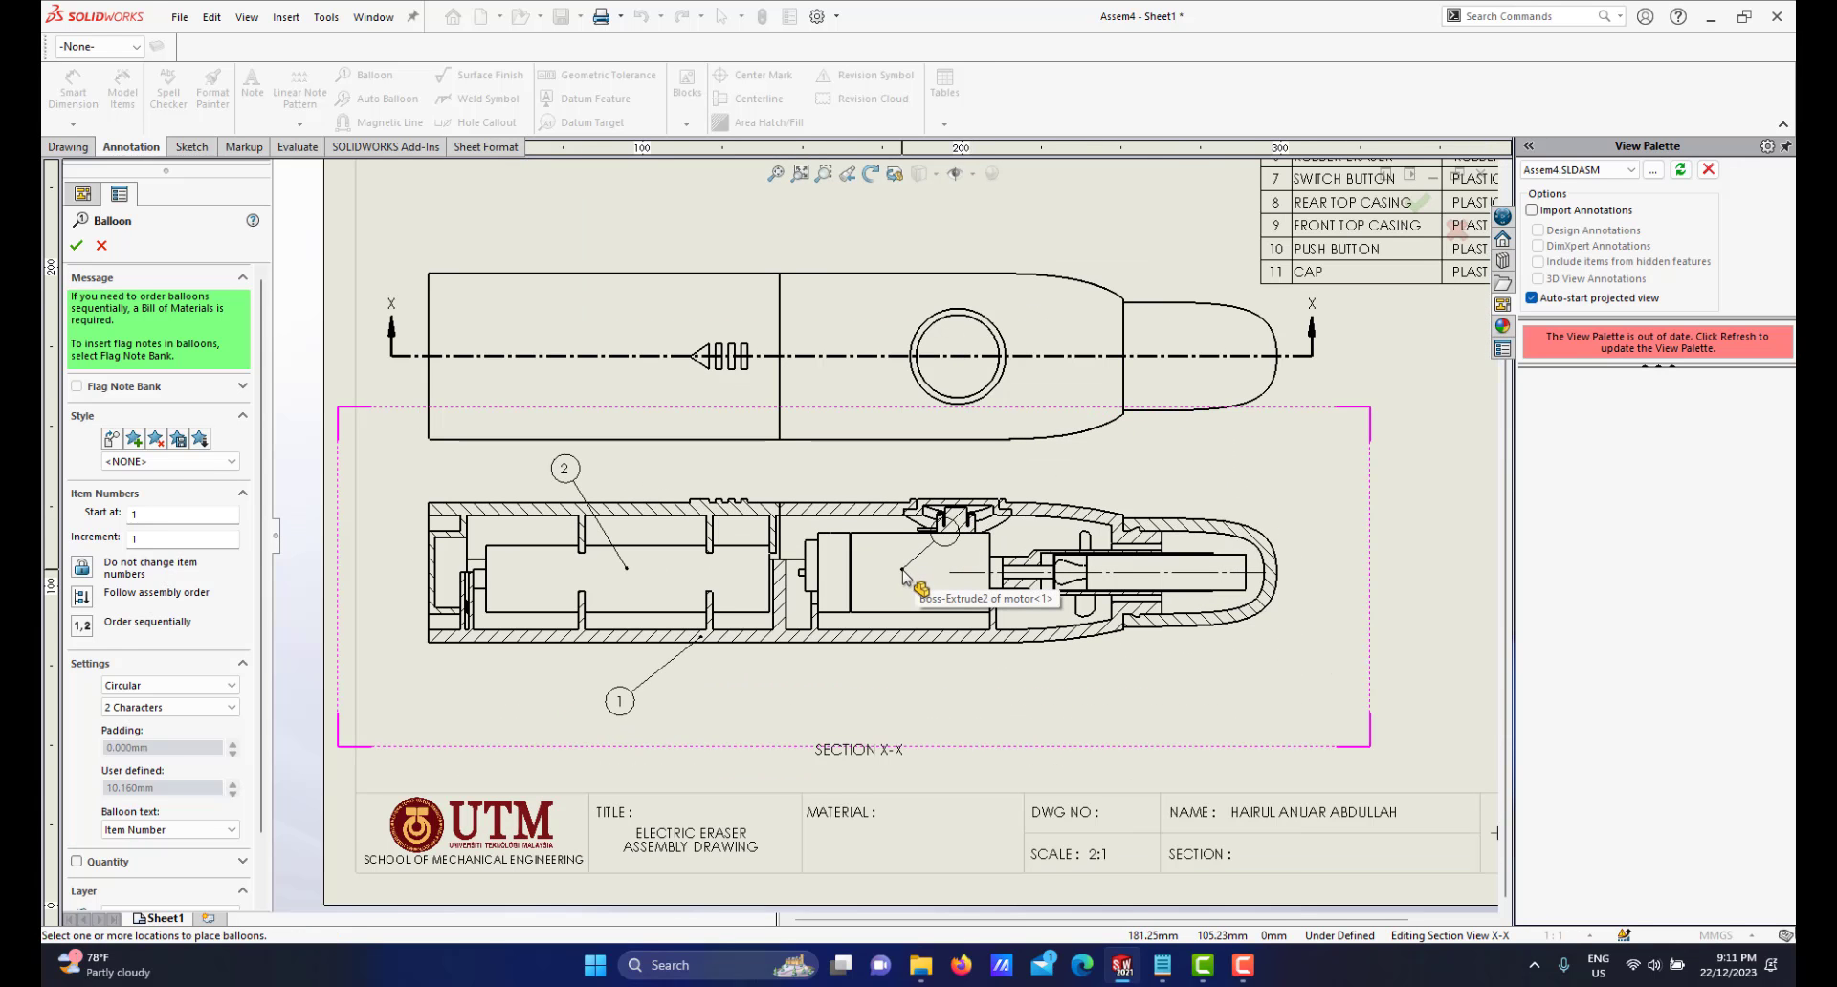
left_click(902, 572)
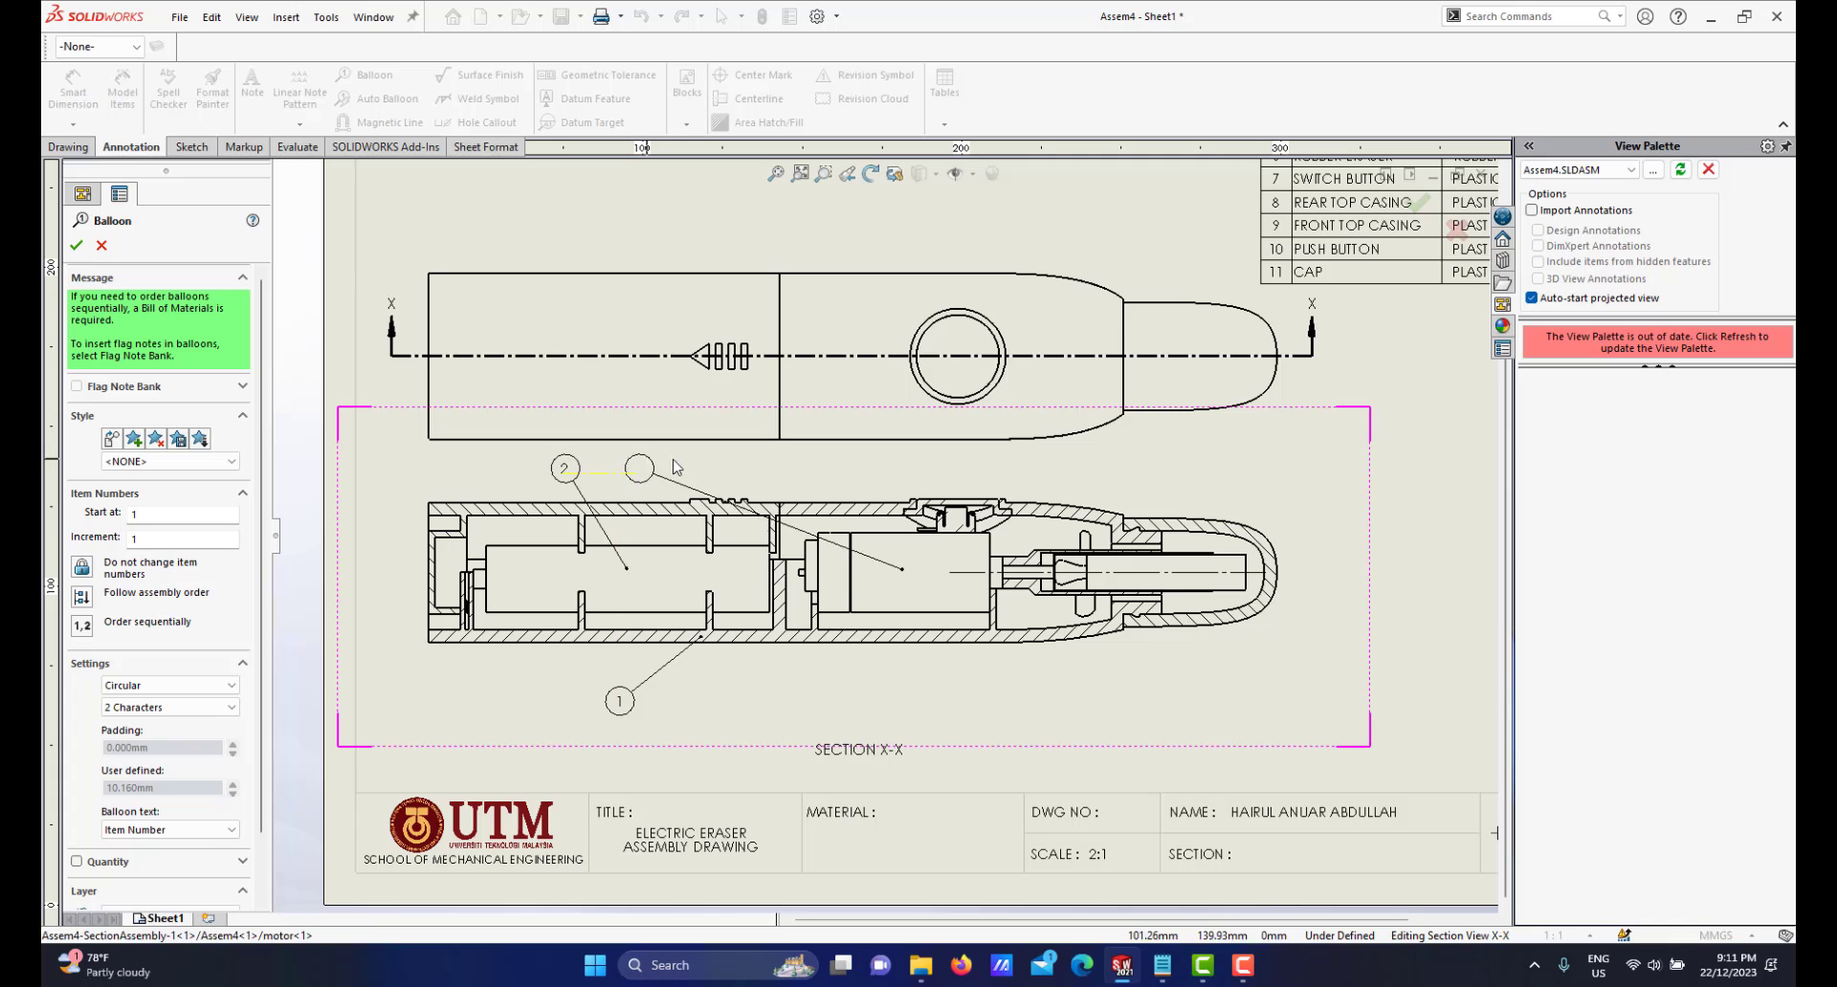
left_click(959, 469)
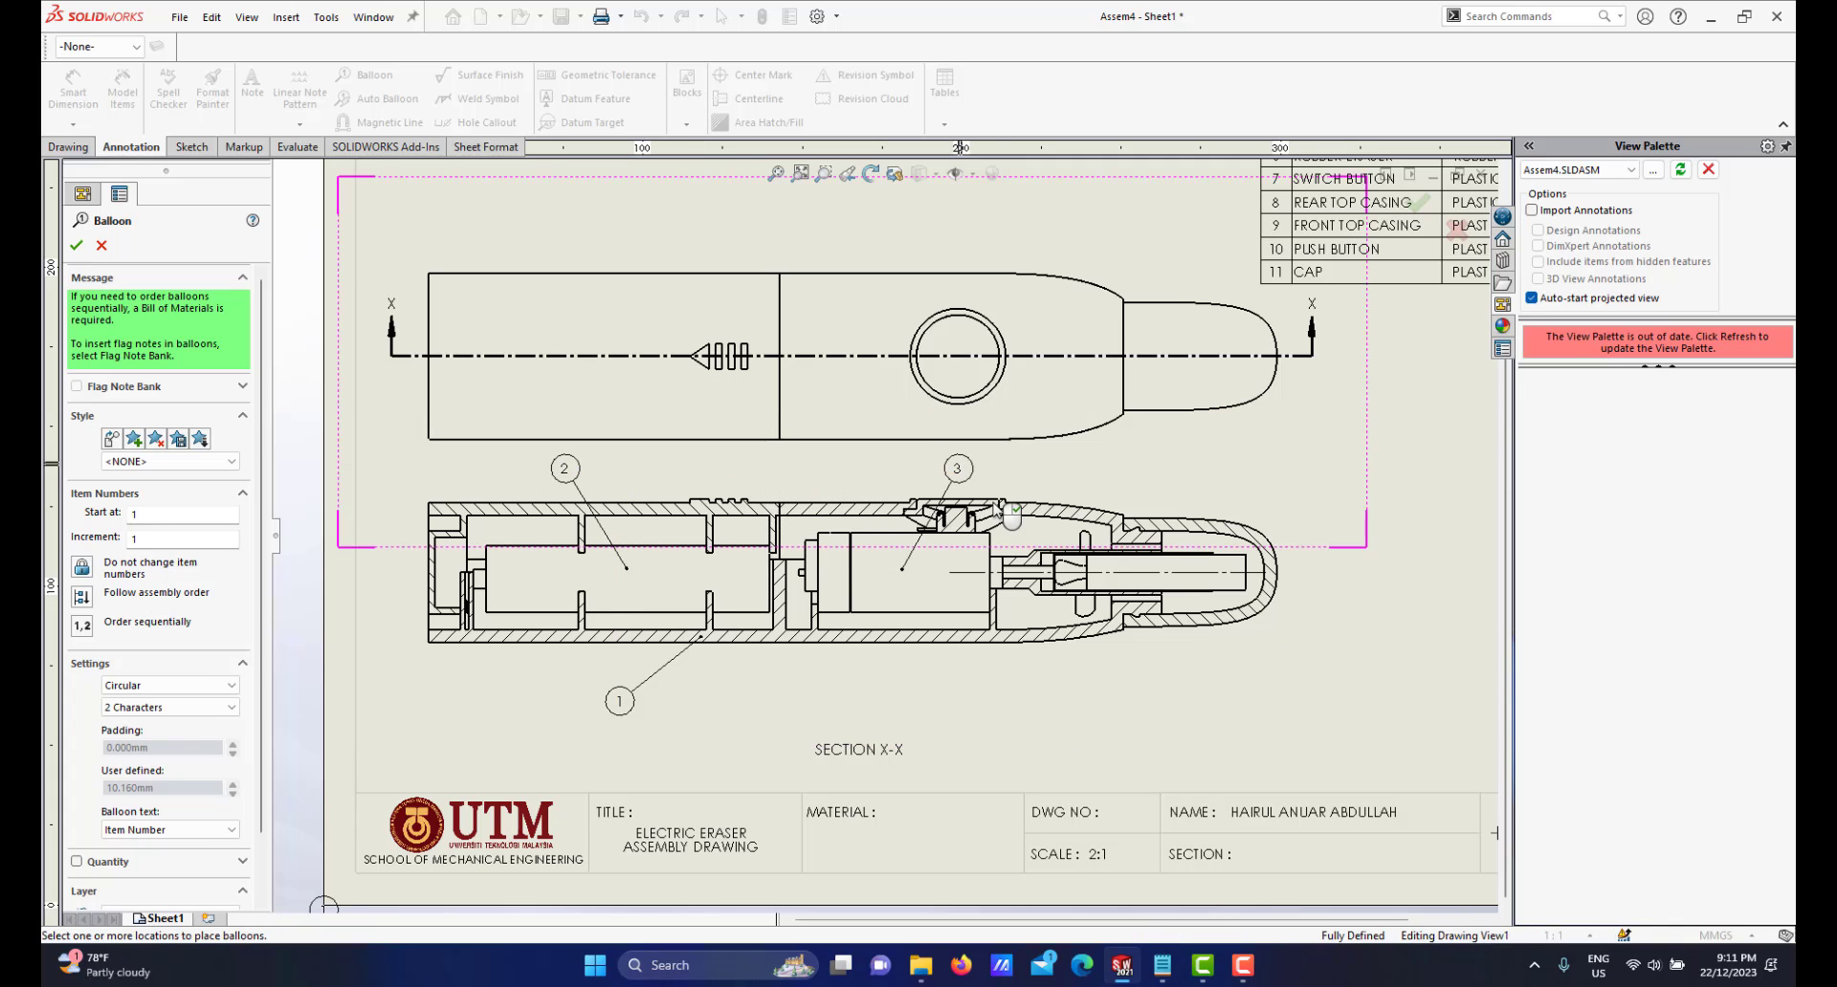
Attach a circular item-number balloon to the hatched eraser tip holder in Section X-X, placed above the view in line with the motor's balloon
scroll(957, 474, "up", 2)
scroll(933, 539, "down", 1)
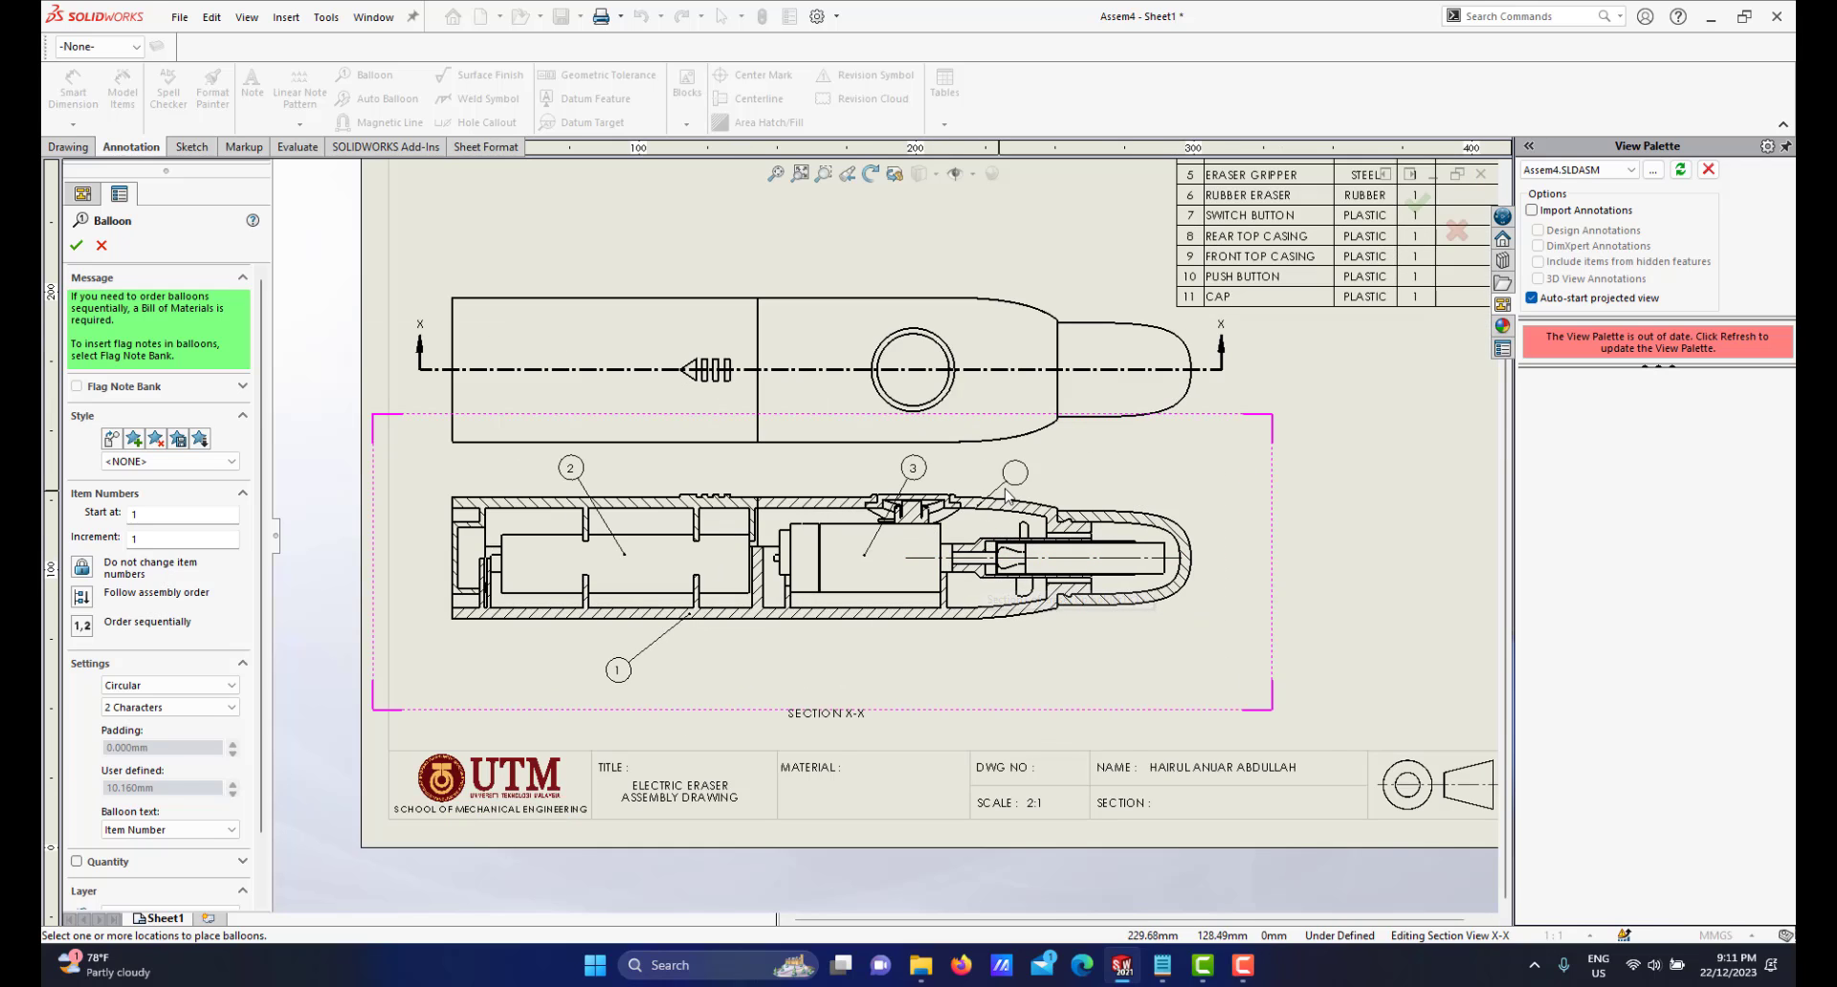
scroll(783, 583, "up", 2)
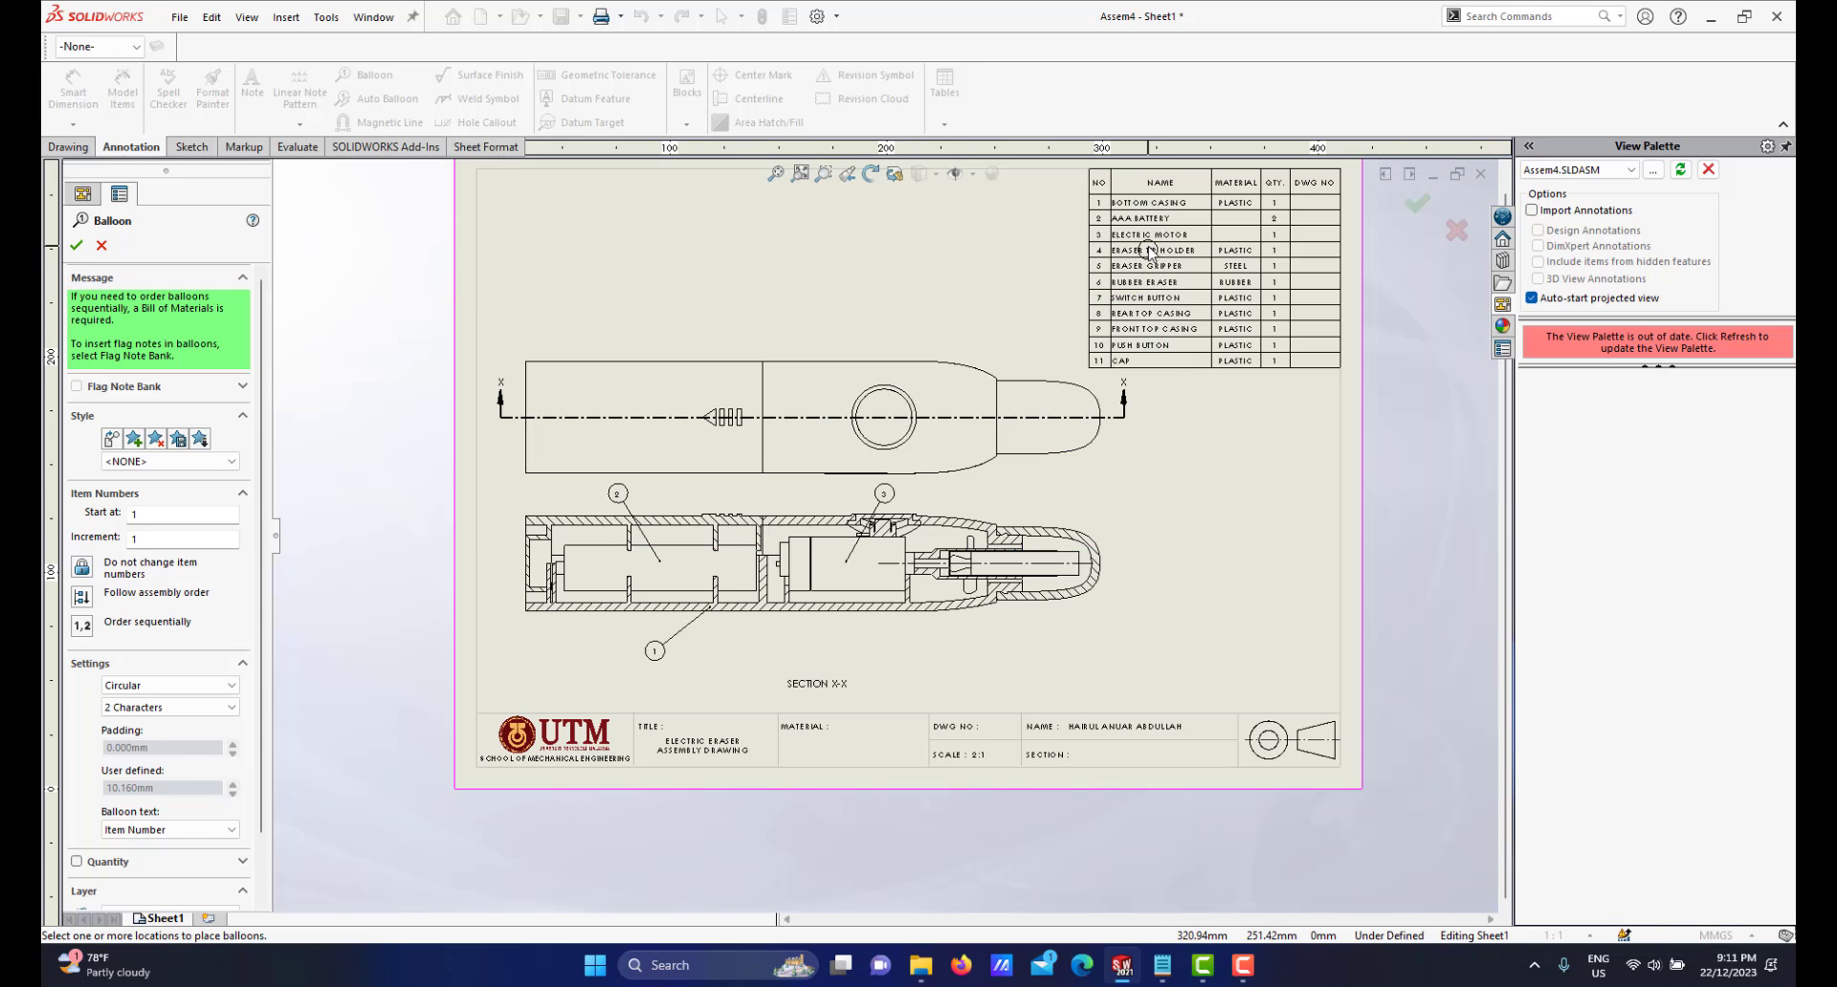
scroll(861, 555, "down", 4)
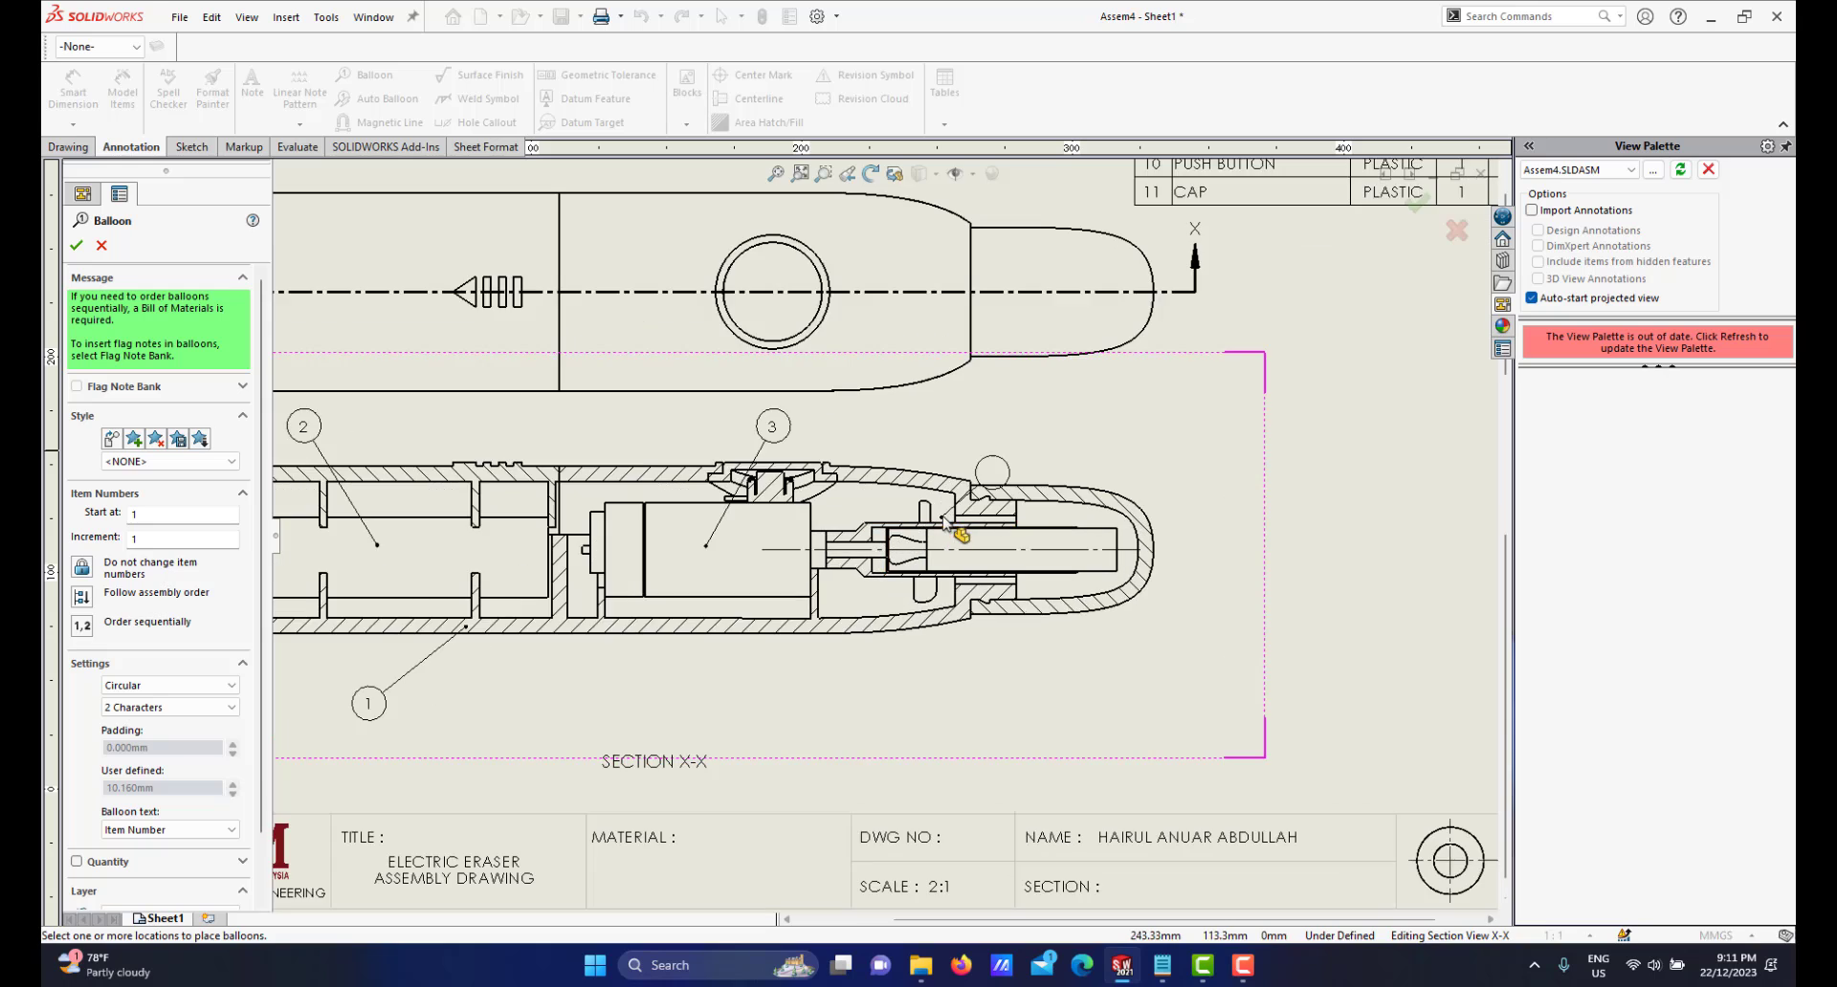
scroll(850, 555, "down", 3)
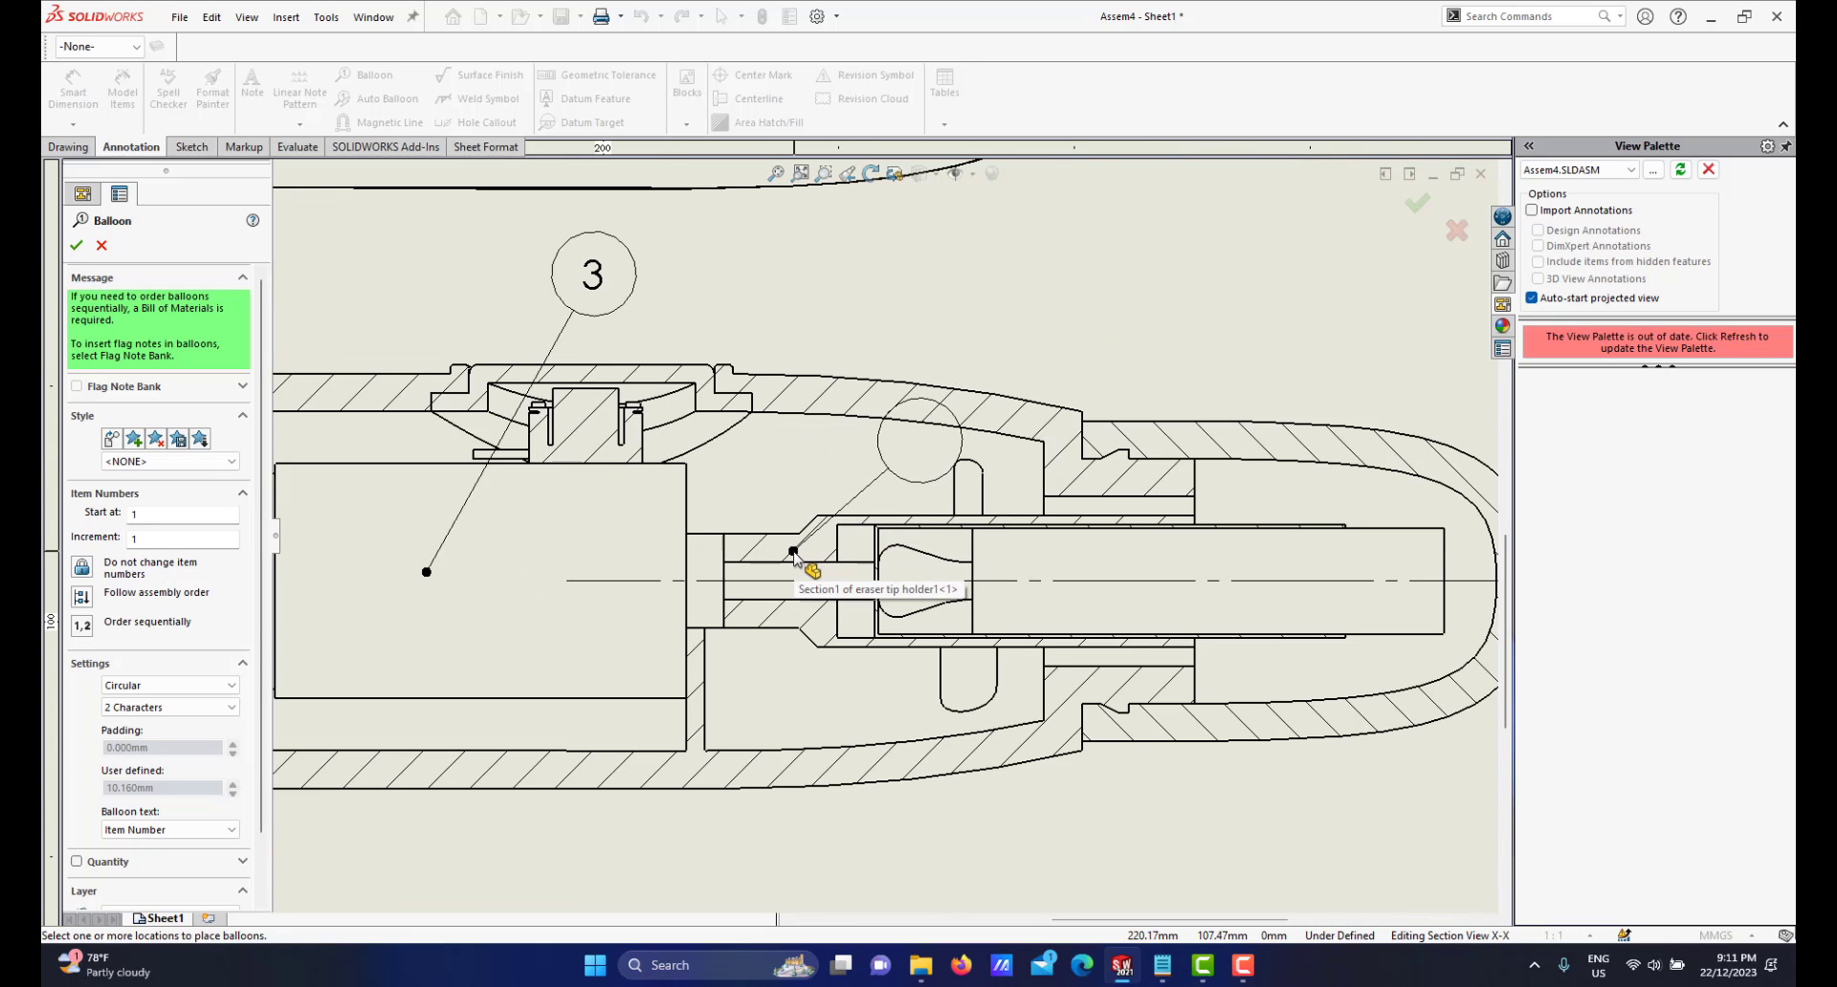
left_click(793, 551)
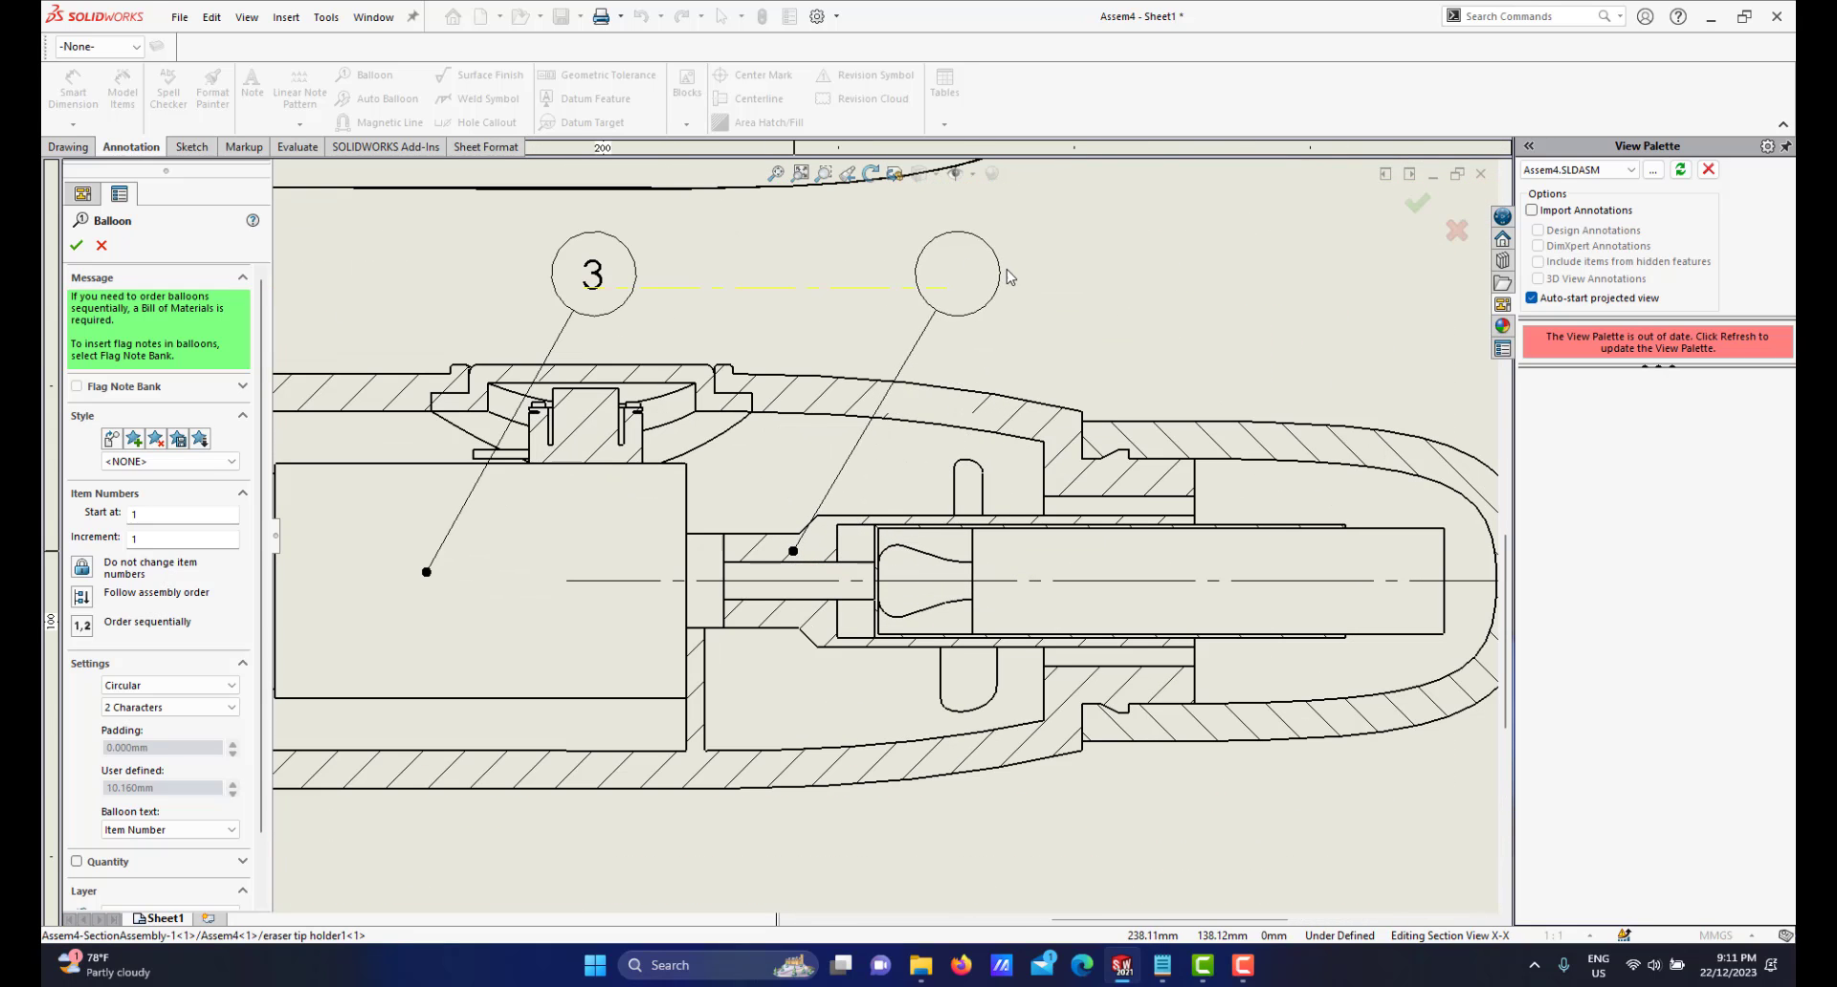
left_click(933, 264)
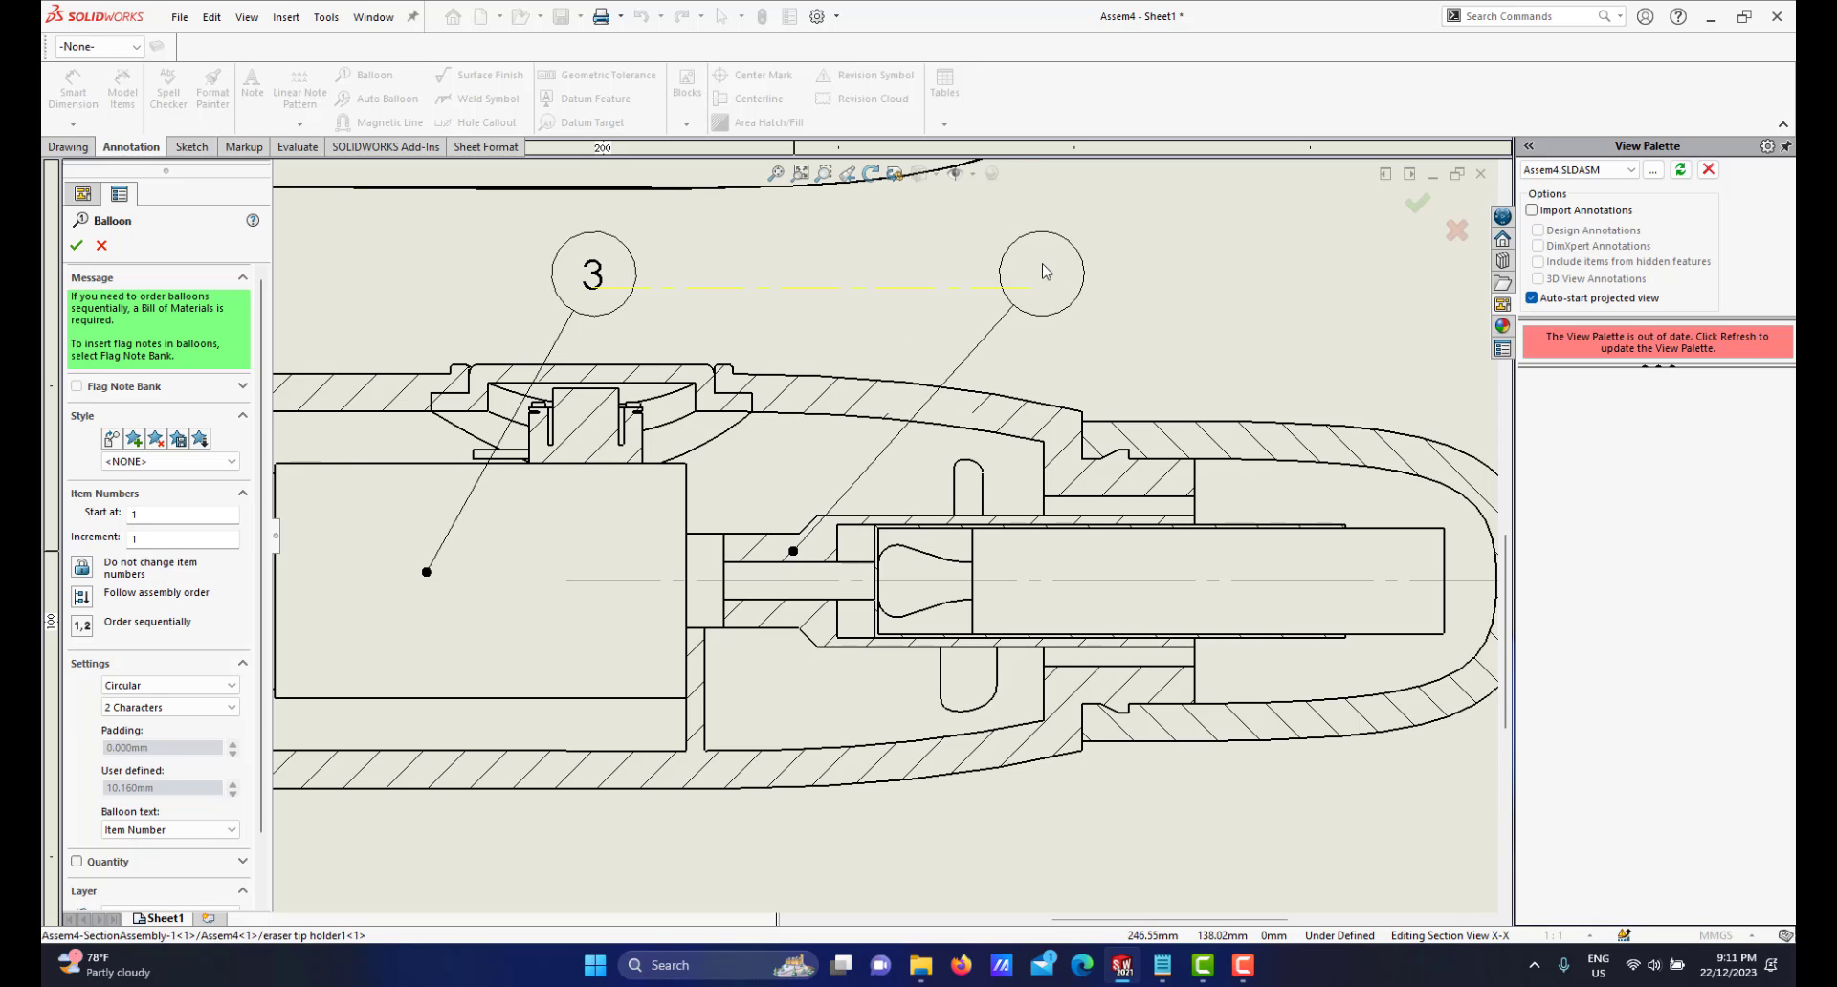
left_click(1043, 314)
Attach a circular item-number balloon to the thin eraser gripper wall in Section X-X, placed above the view beside the tip holder's balloon
scroll(1048, 287, "up", 8)
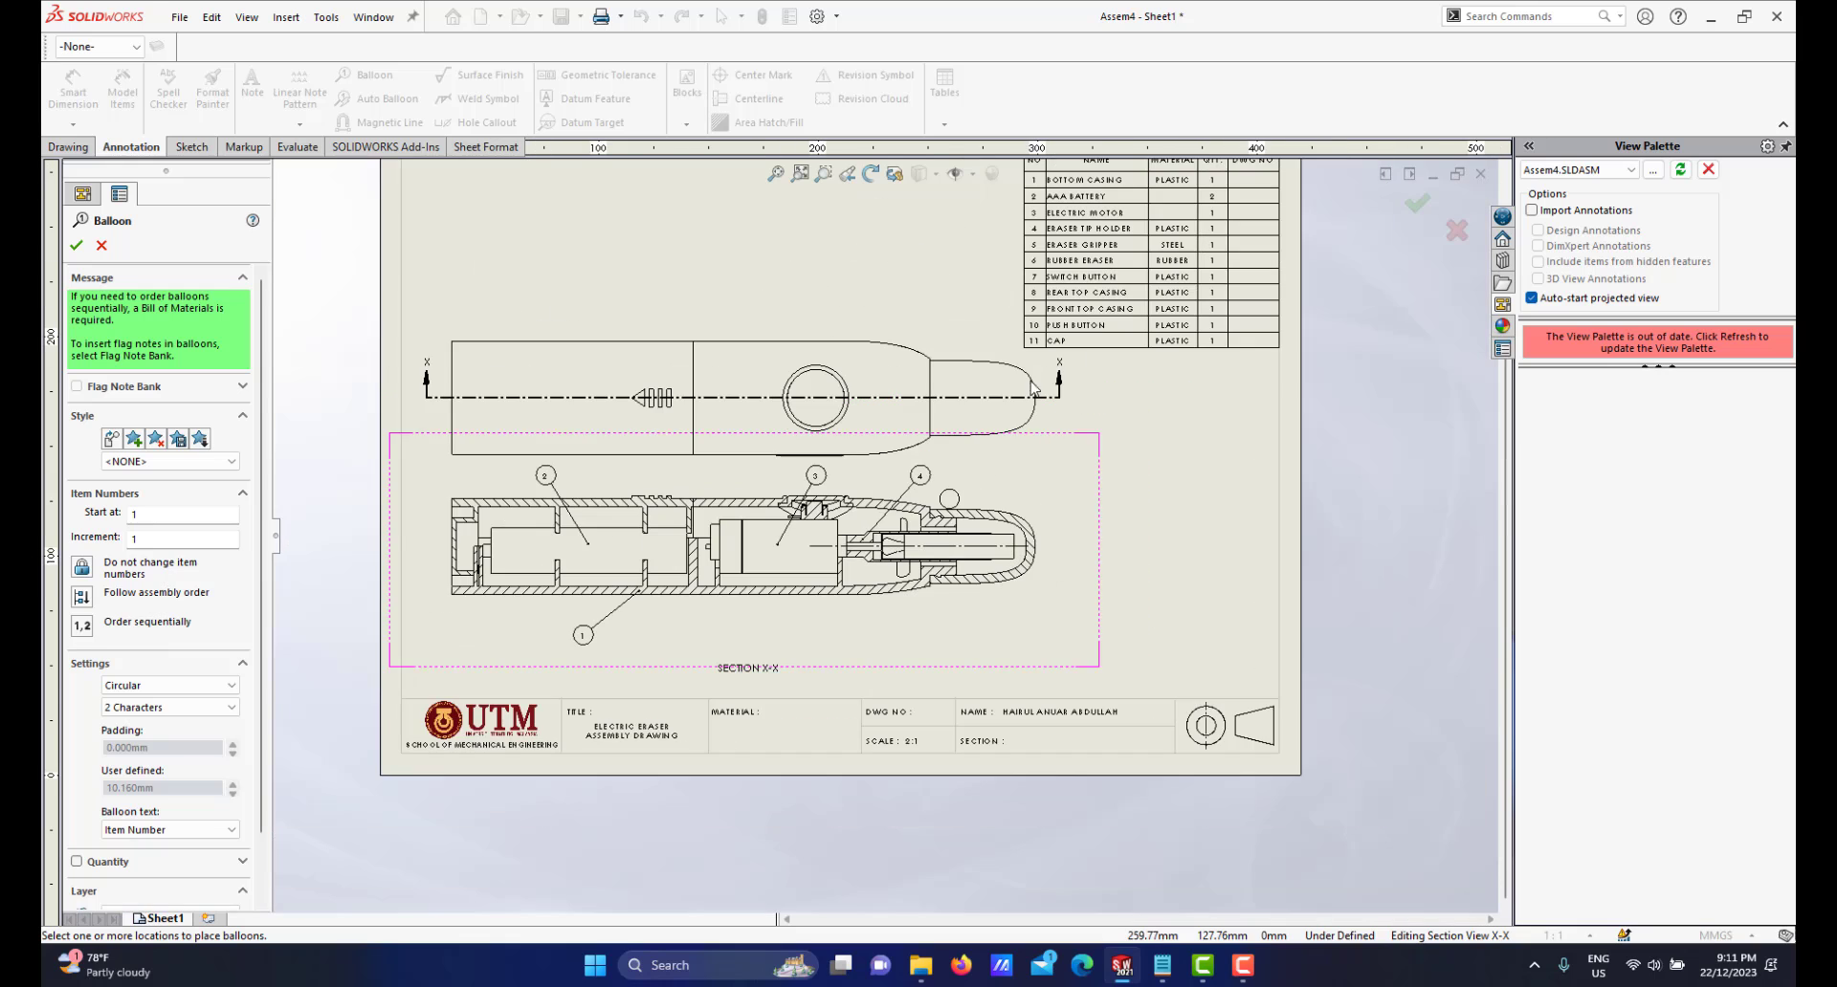
scroll(924, 540, "down", 10)
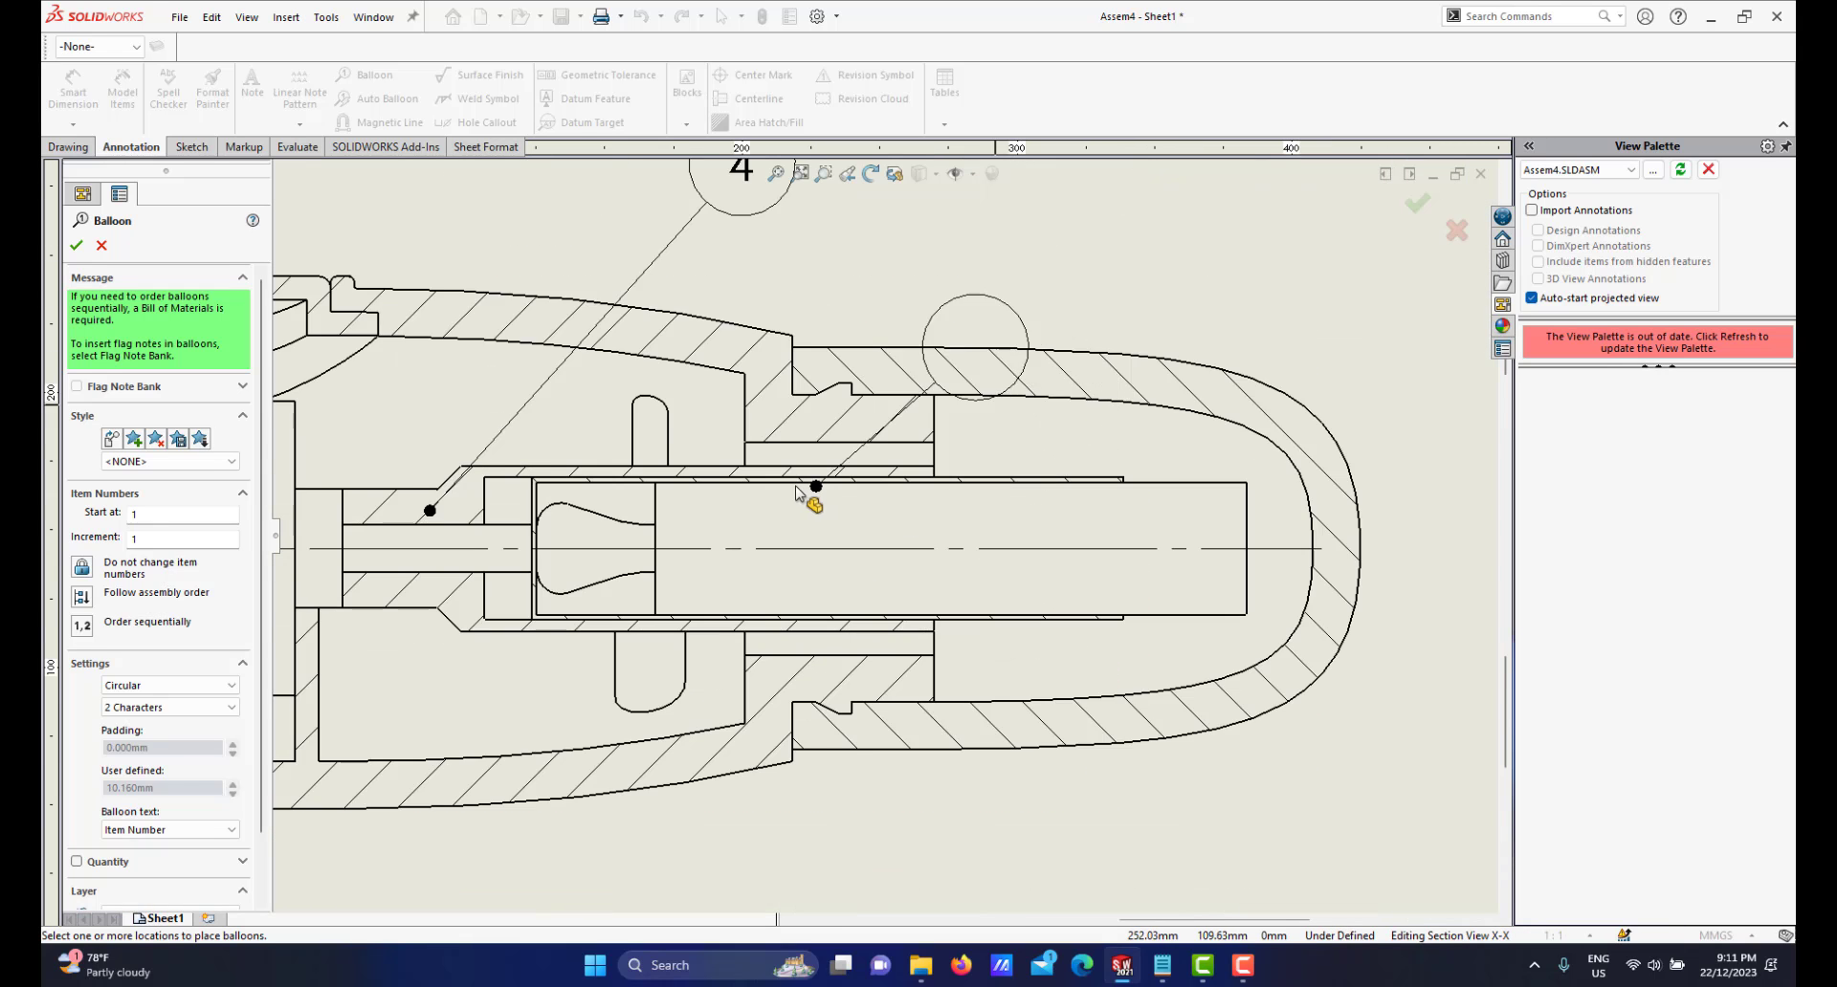
scroll(746, 497, "down", 10)
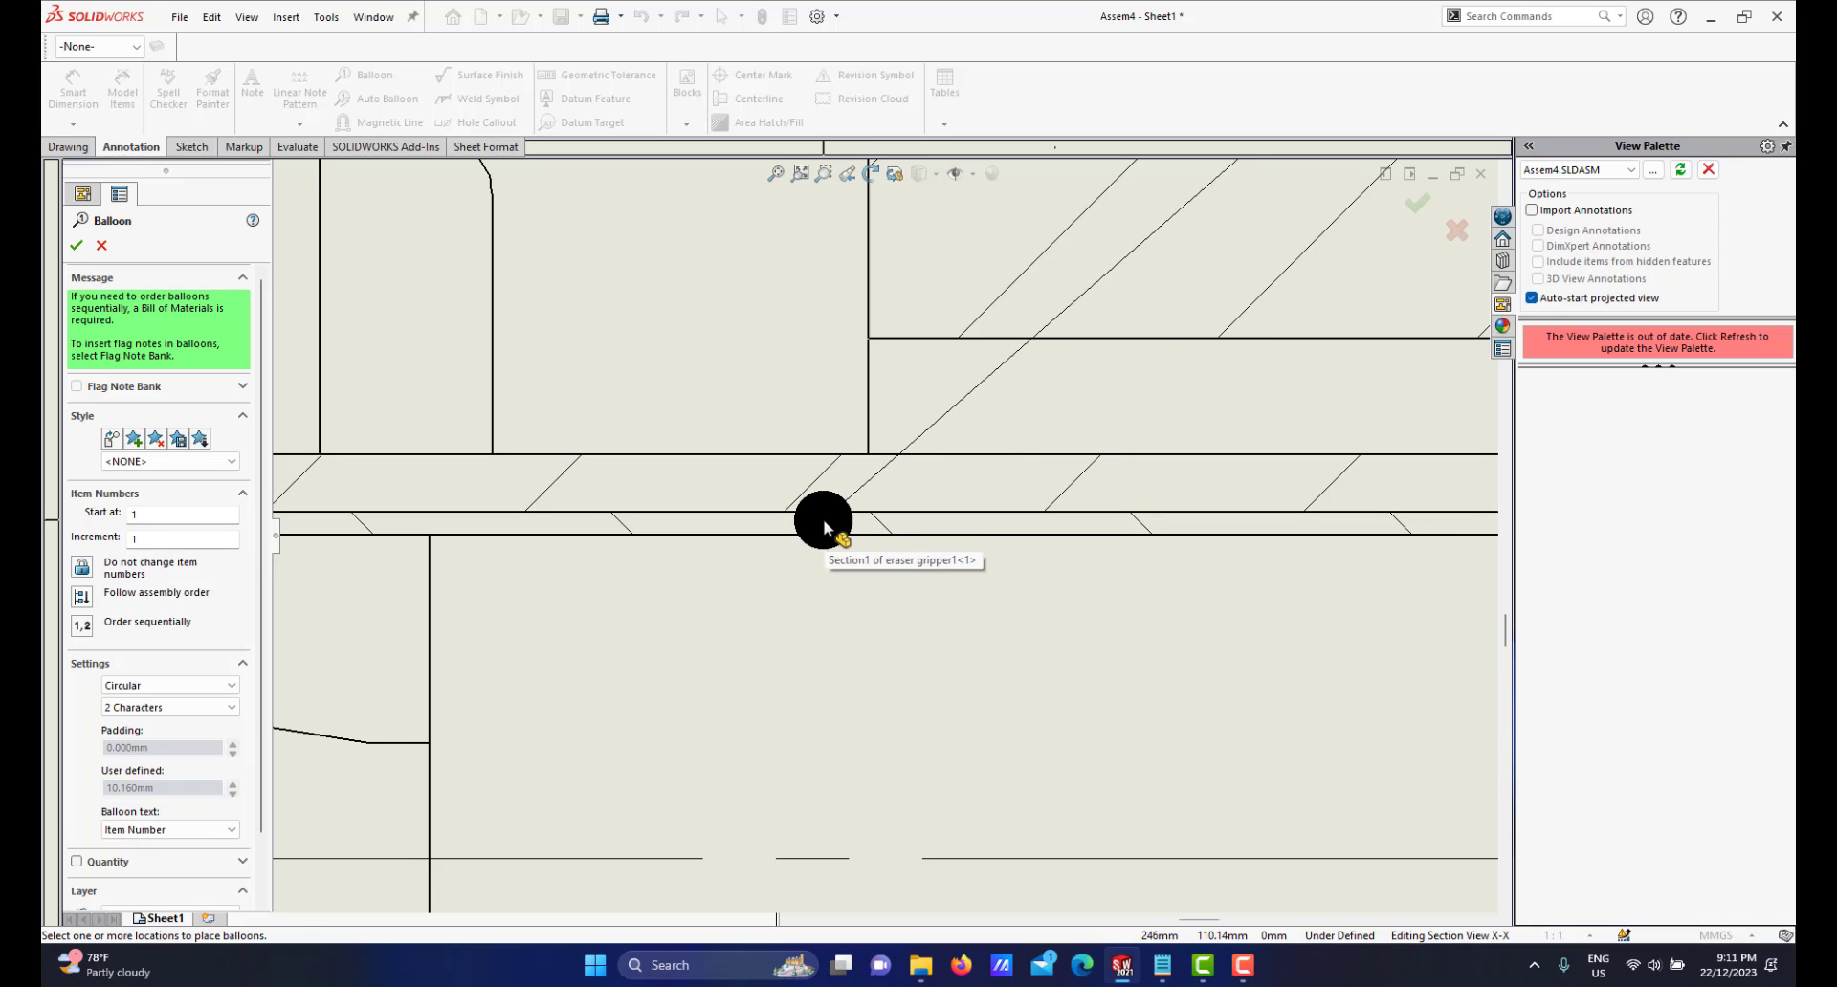
left_click(824, 527)
scroll(1000, 378, "up", 5)
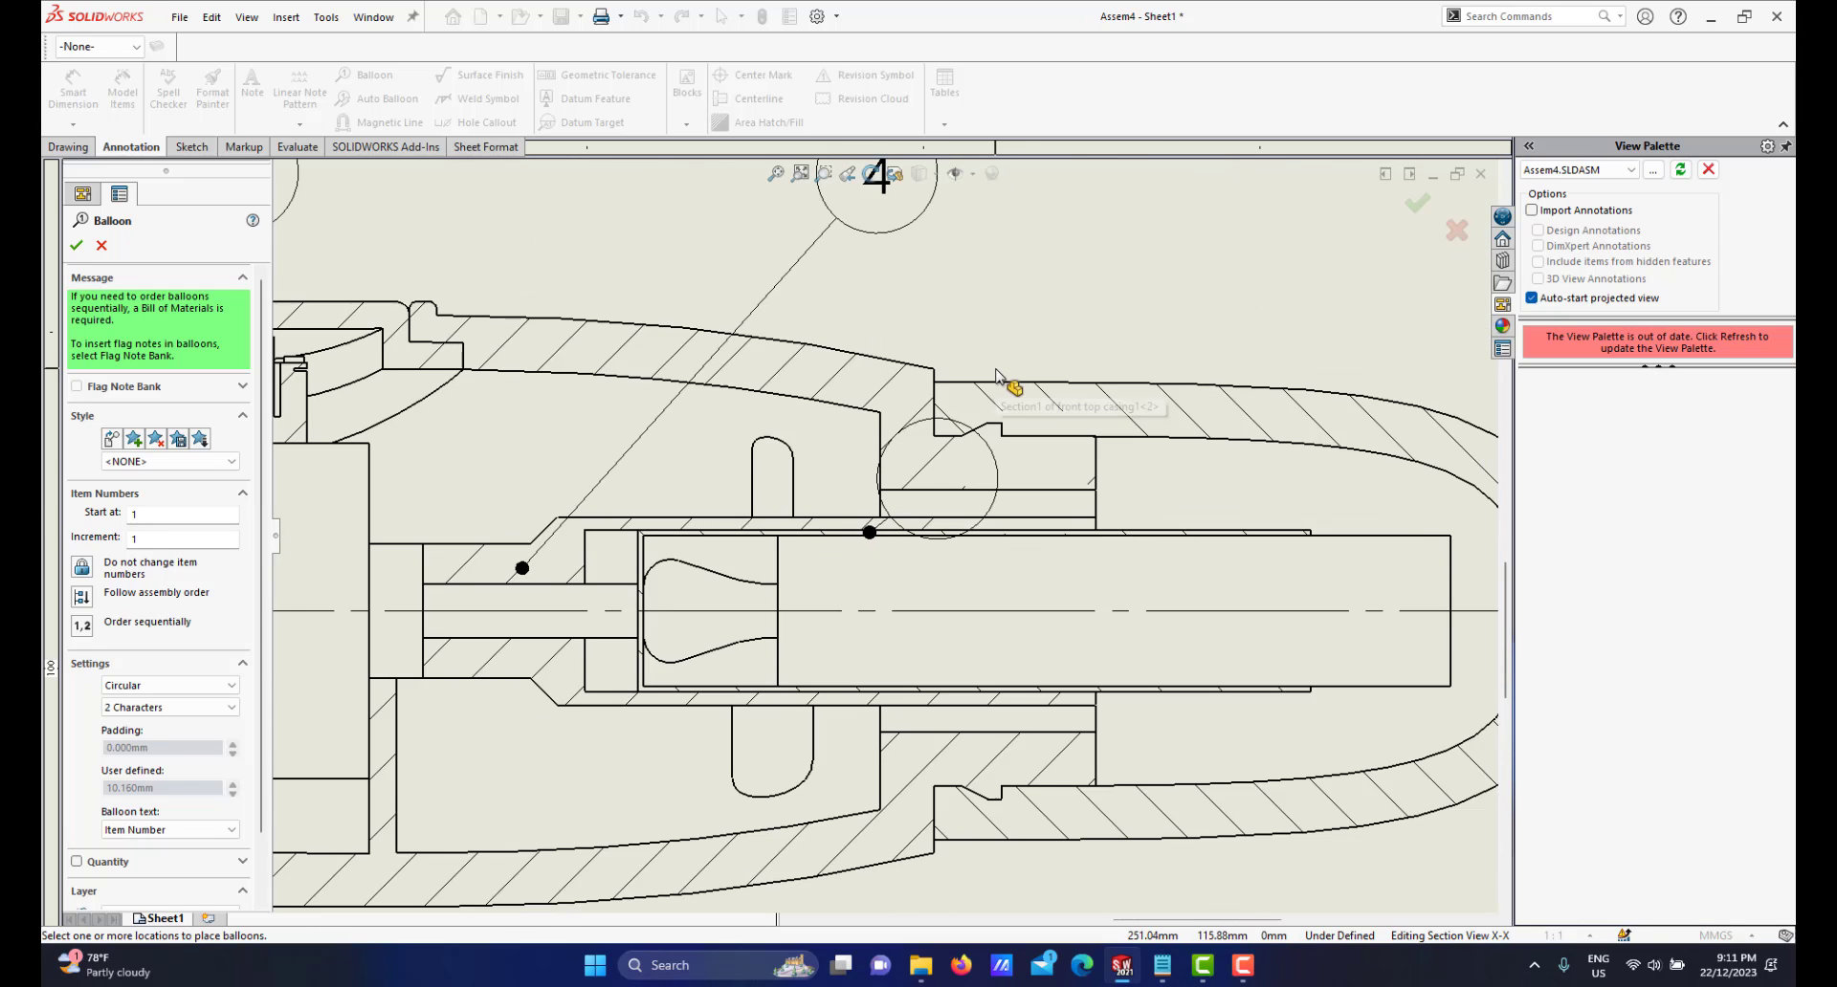
scroll(1014, 373, "up", 5)
left_click(1028, 391)
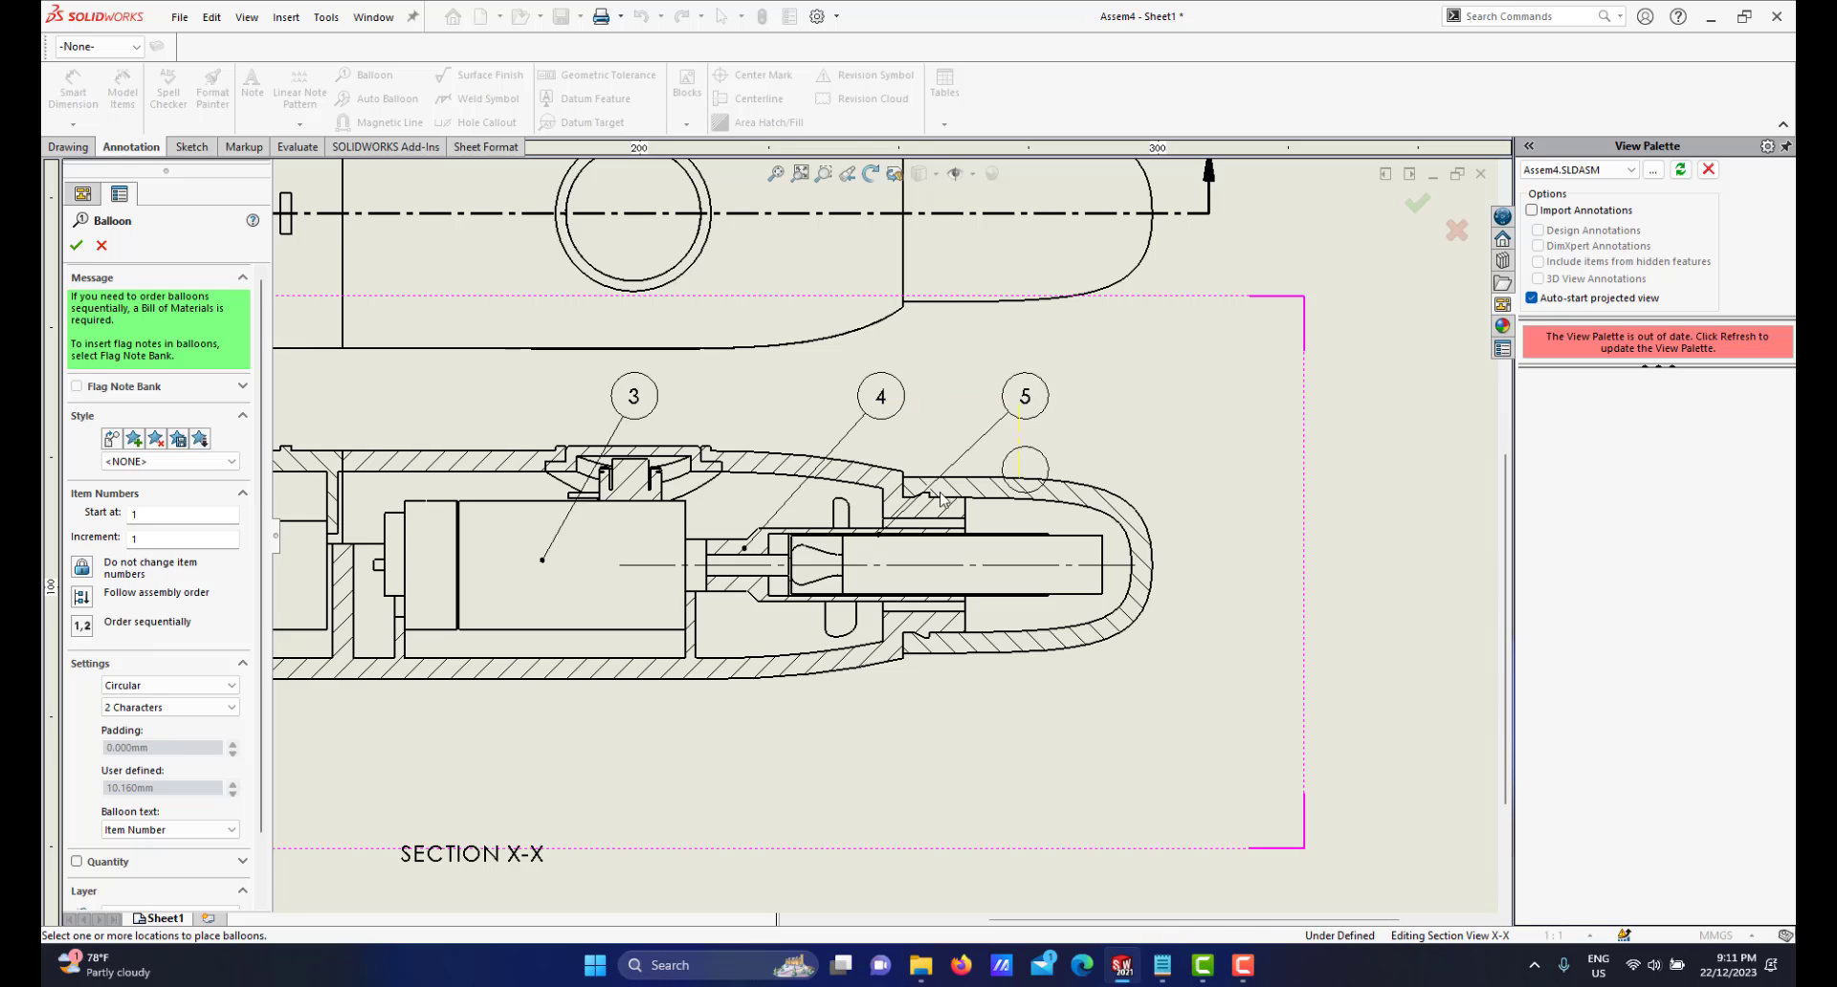
Attach a circular item-number balloon to the rubber eraser in Section X-X, placed above the cap end in the same balloon row
scroll(1007, 508, "up", 3)
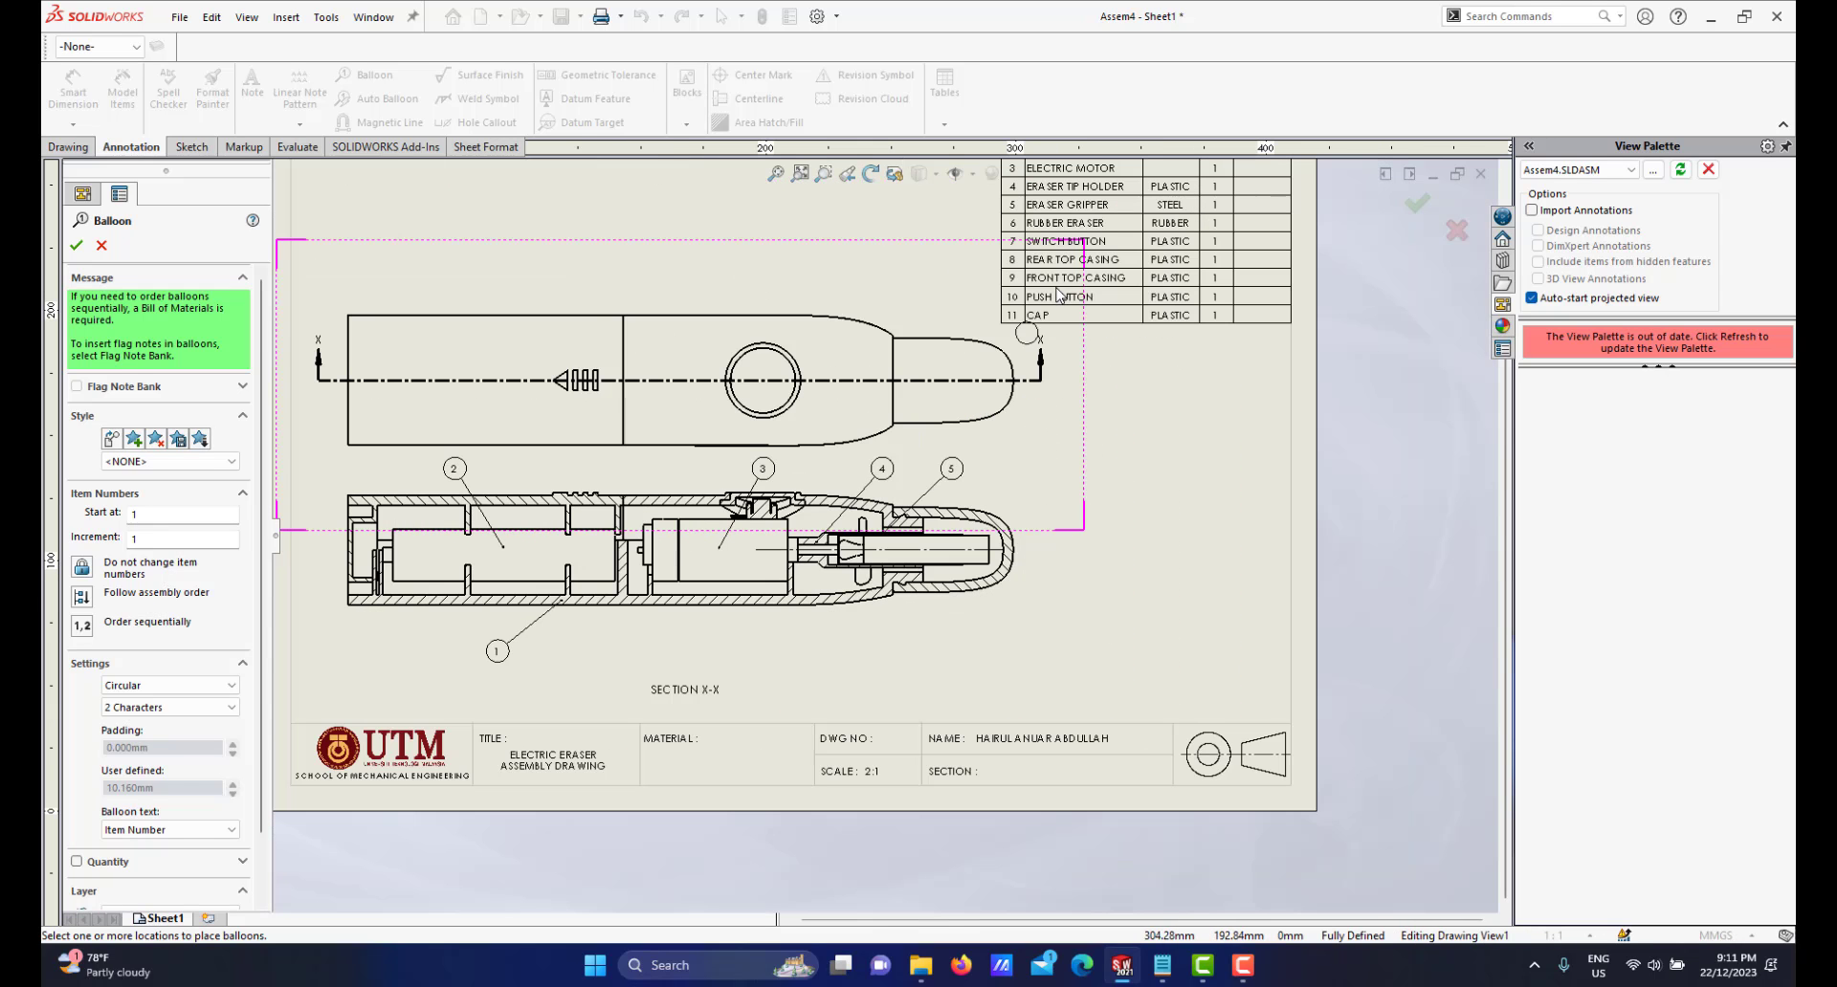
scroll(1003, 306, "up", 3)
scroll(1052, 230, "down", 1)
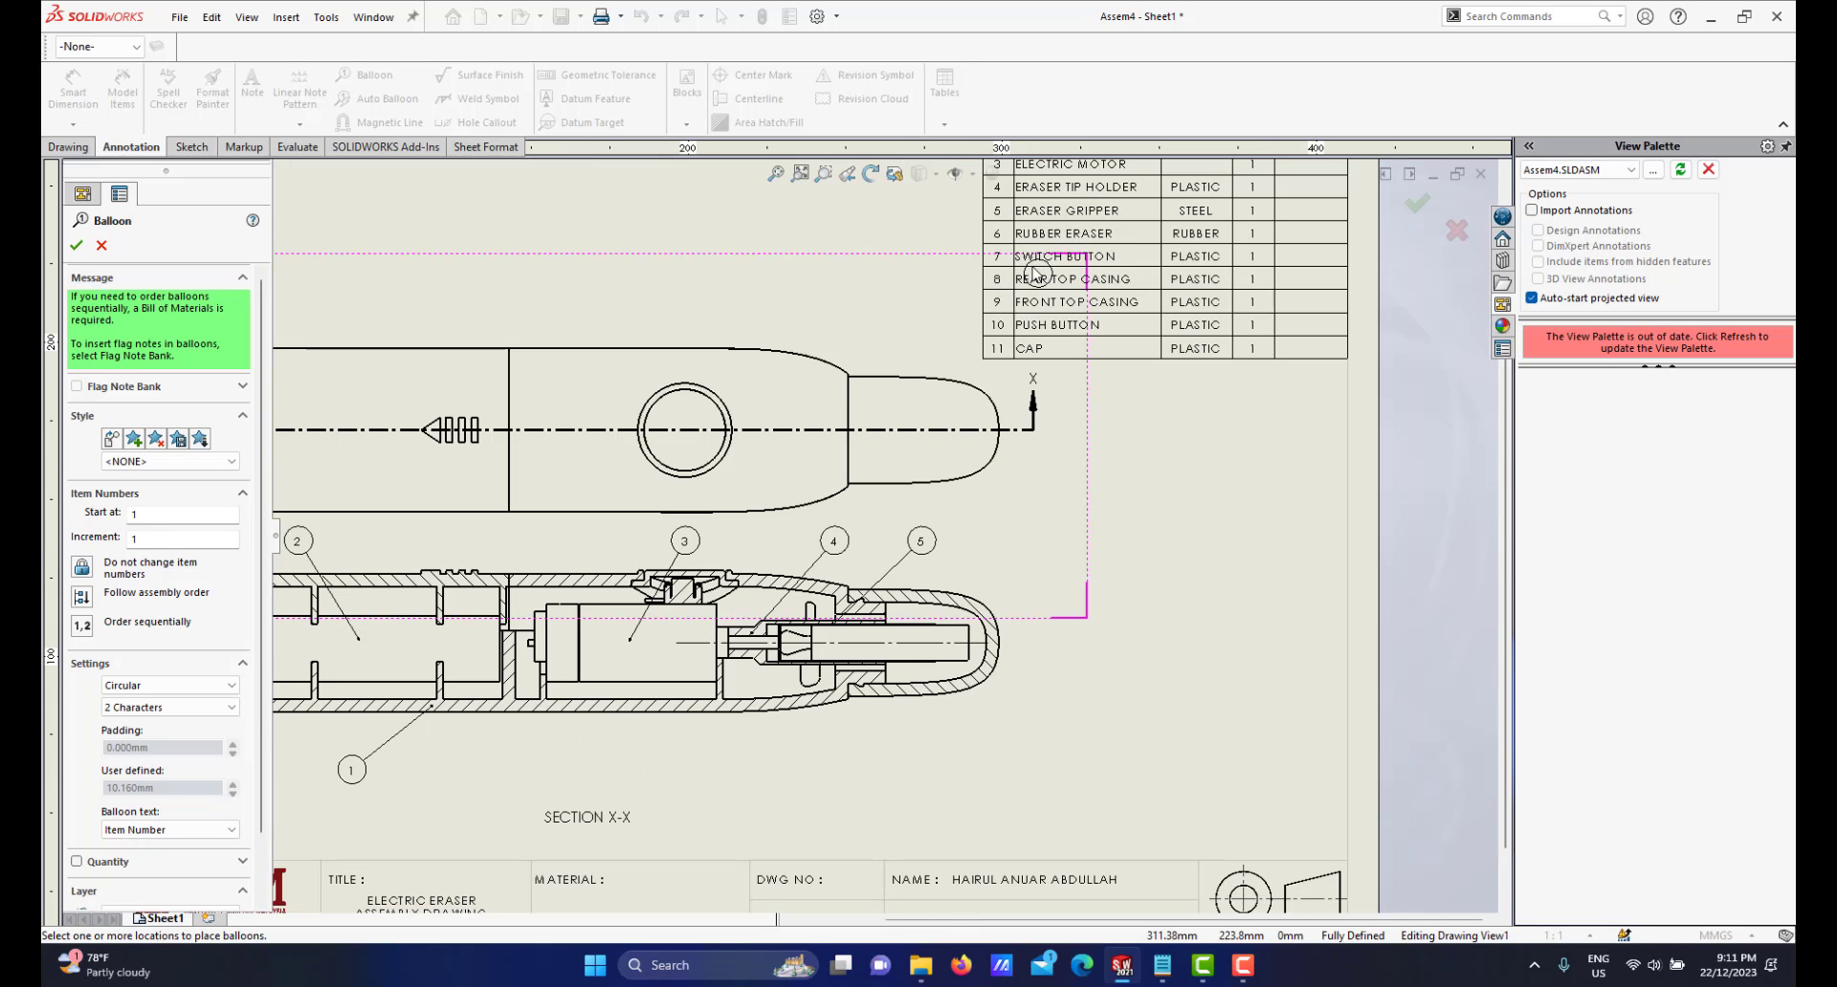
scroll(953, 650, "down", 5)
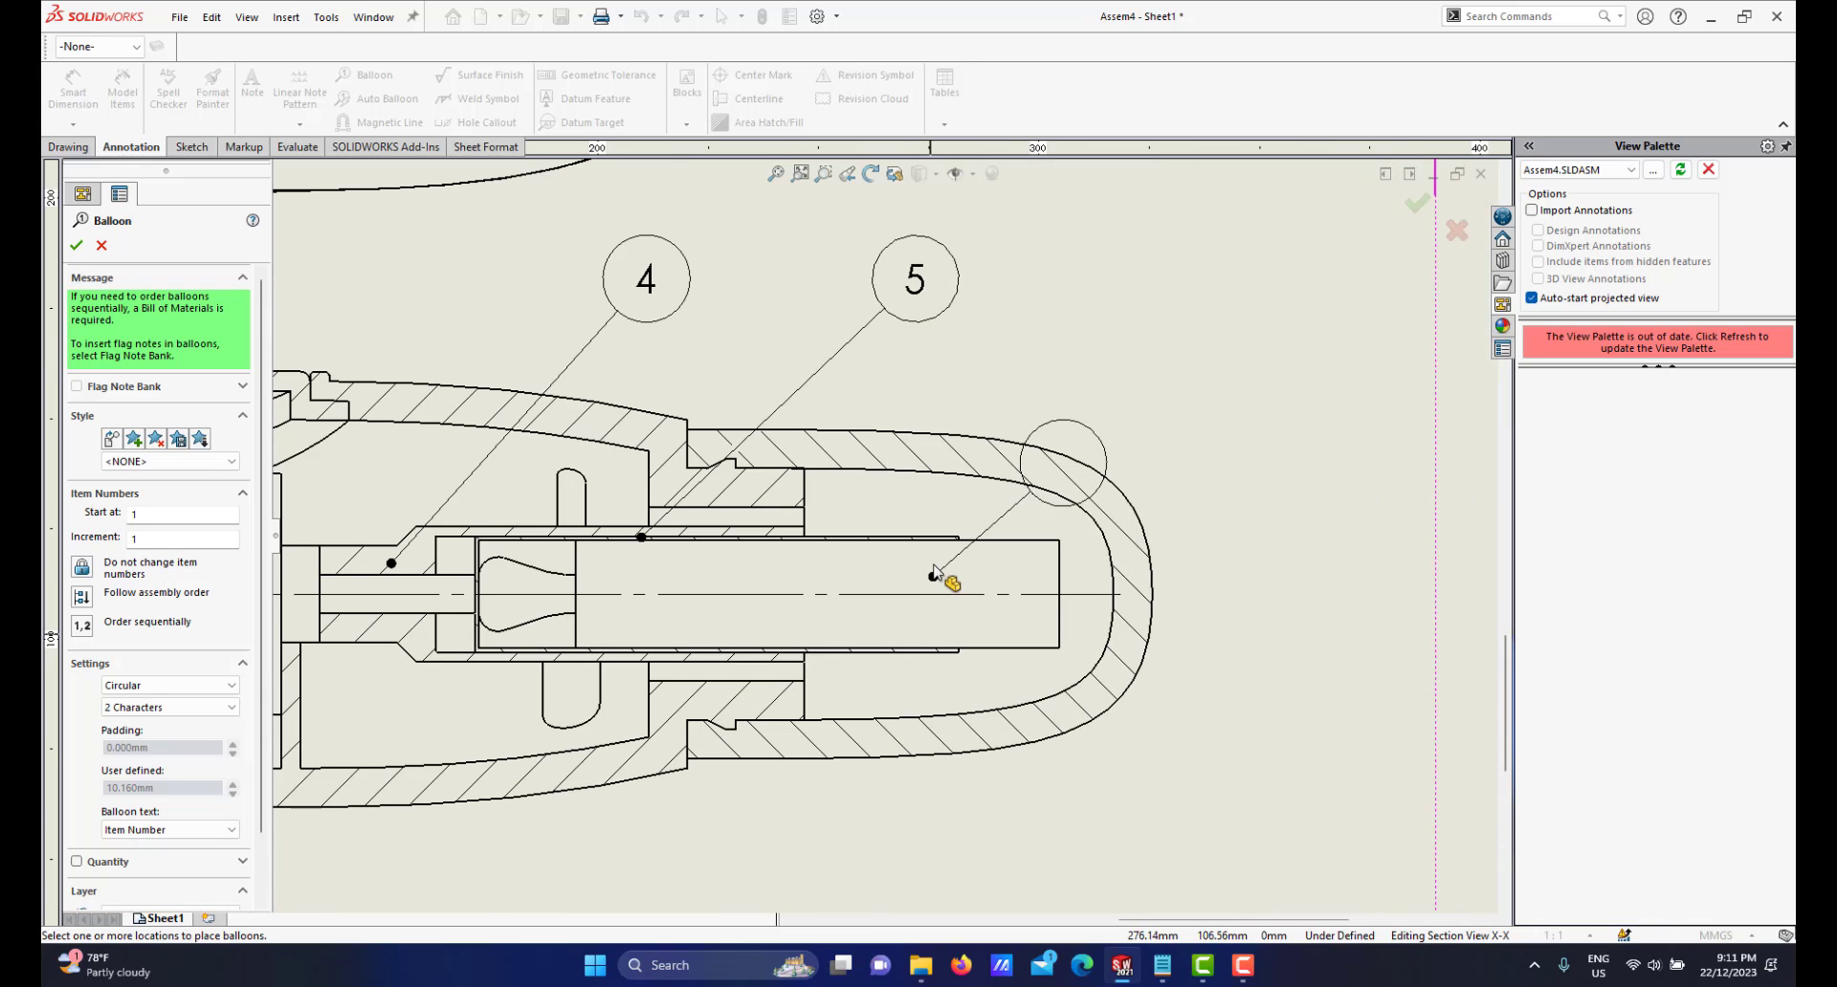
left_click(932, 567)
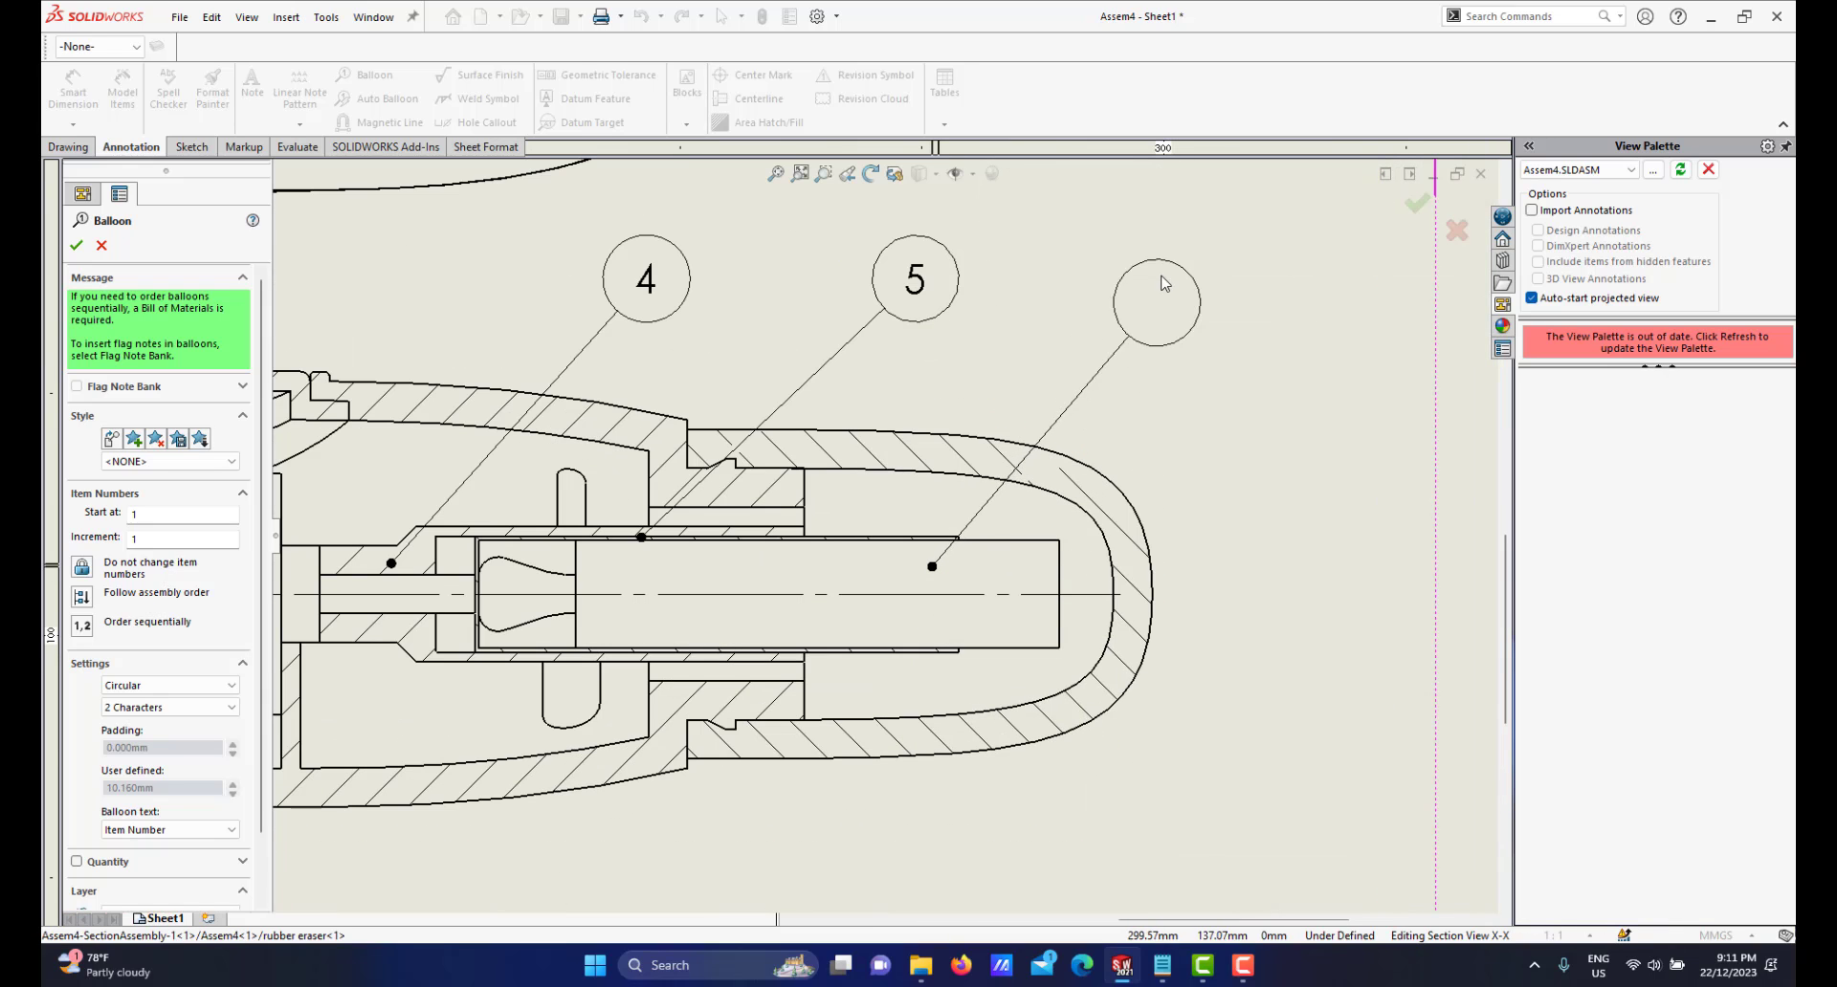
left_click(1182, 260)
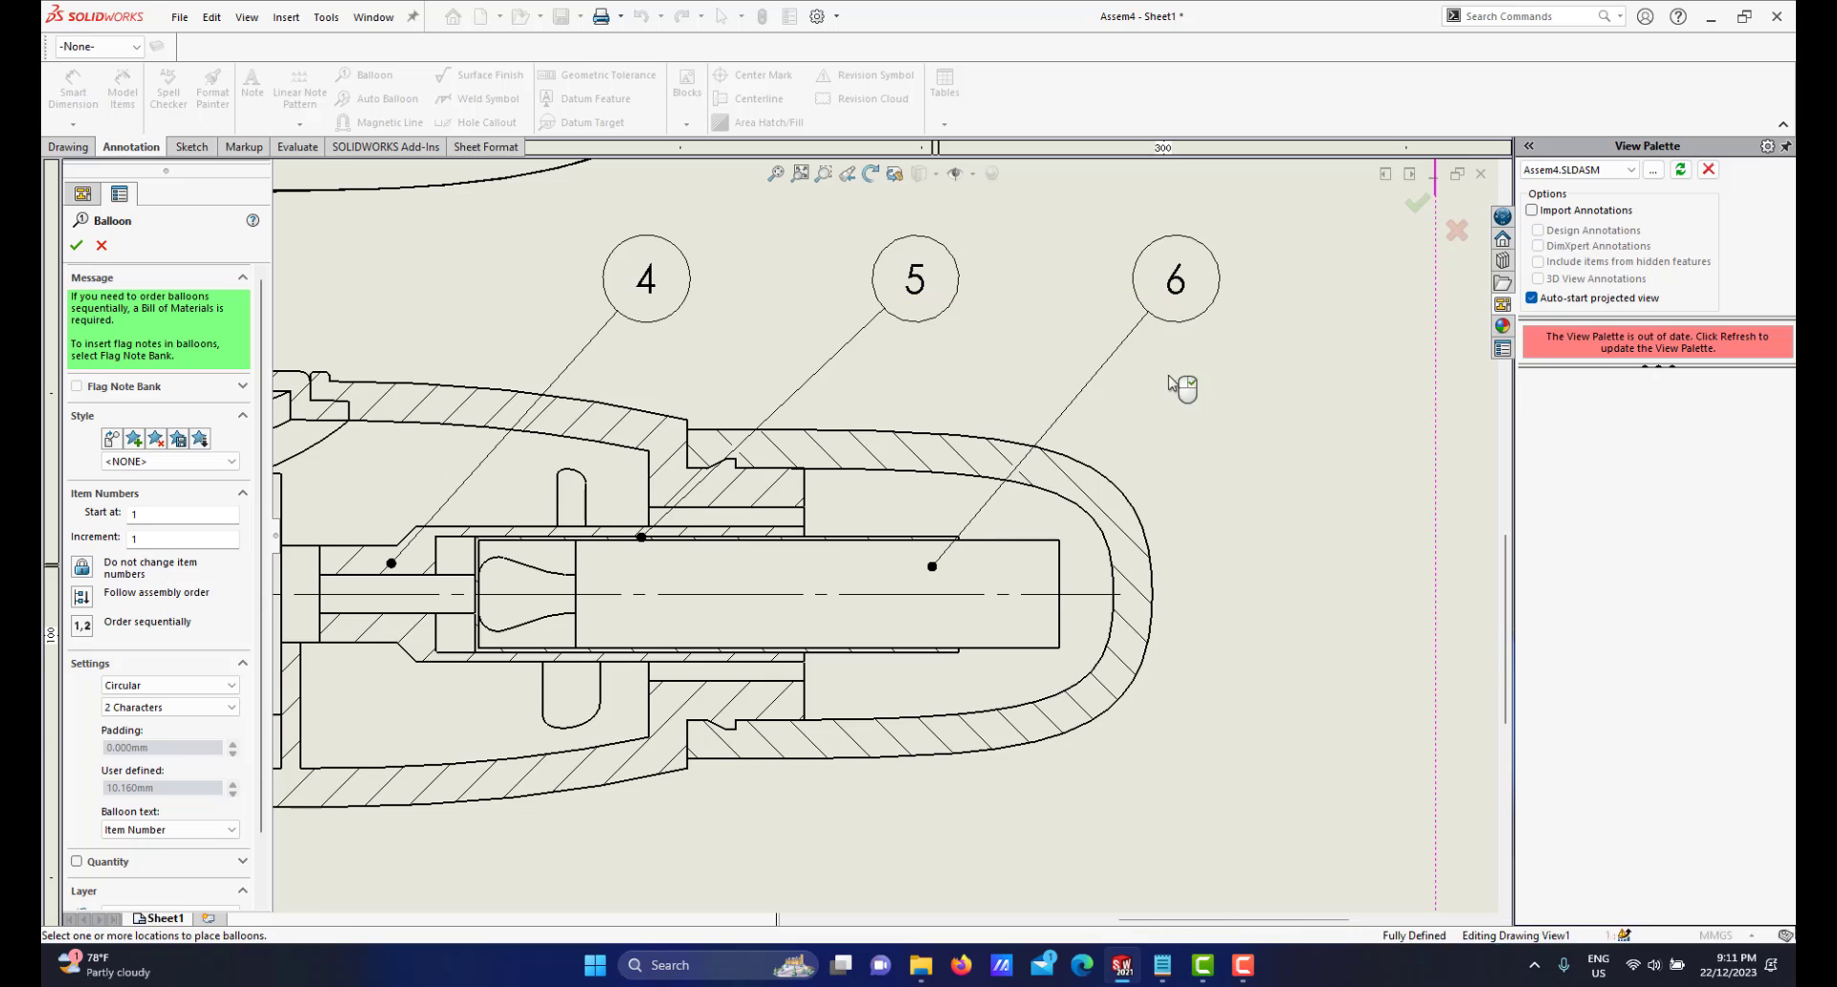
Attach a circular item-number balloon to the switch button in Section X-X, placed between the motor's and tip holder's balloons
scroll(1182, 388, "up", 5)
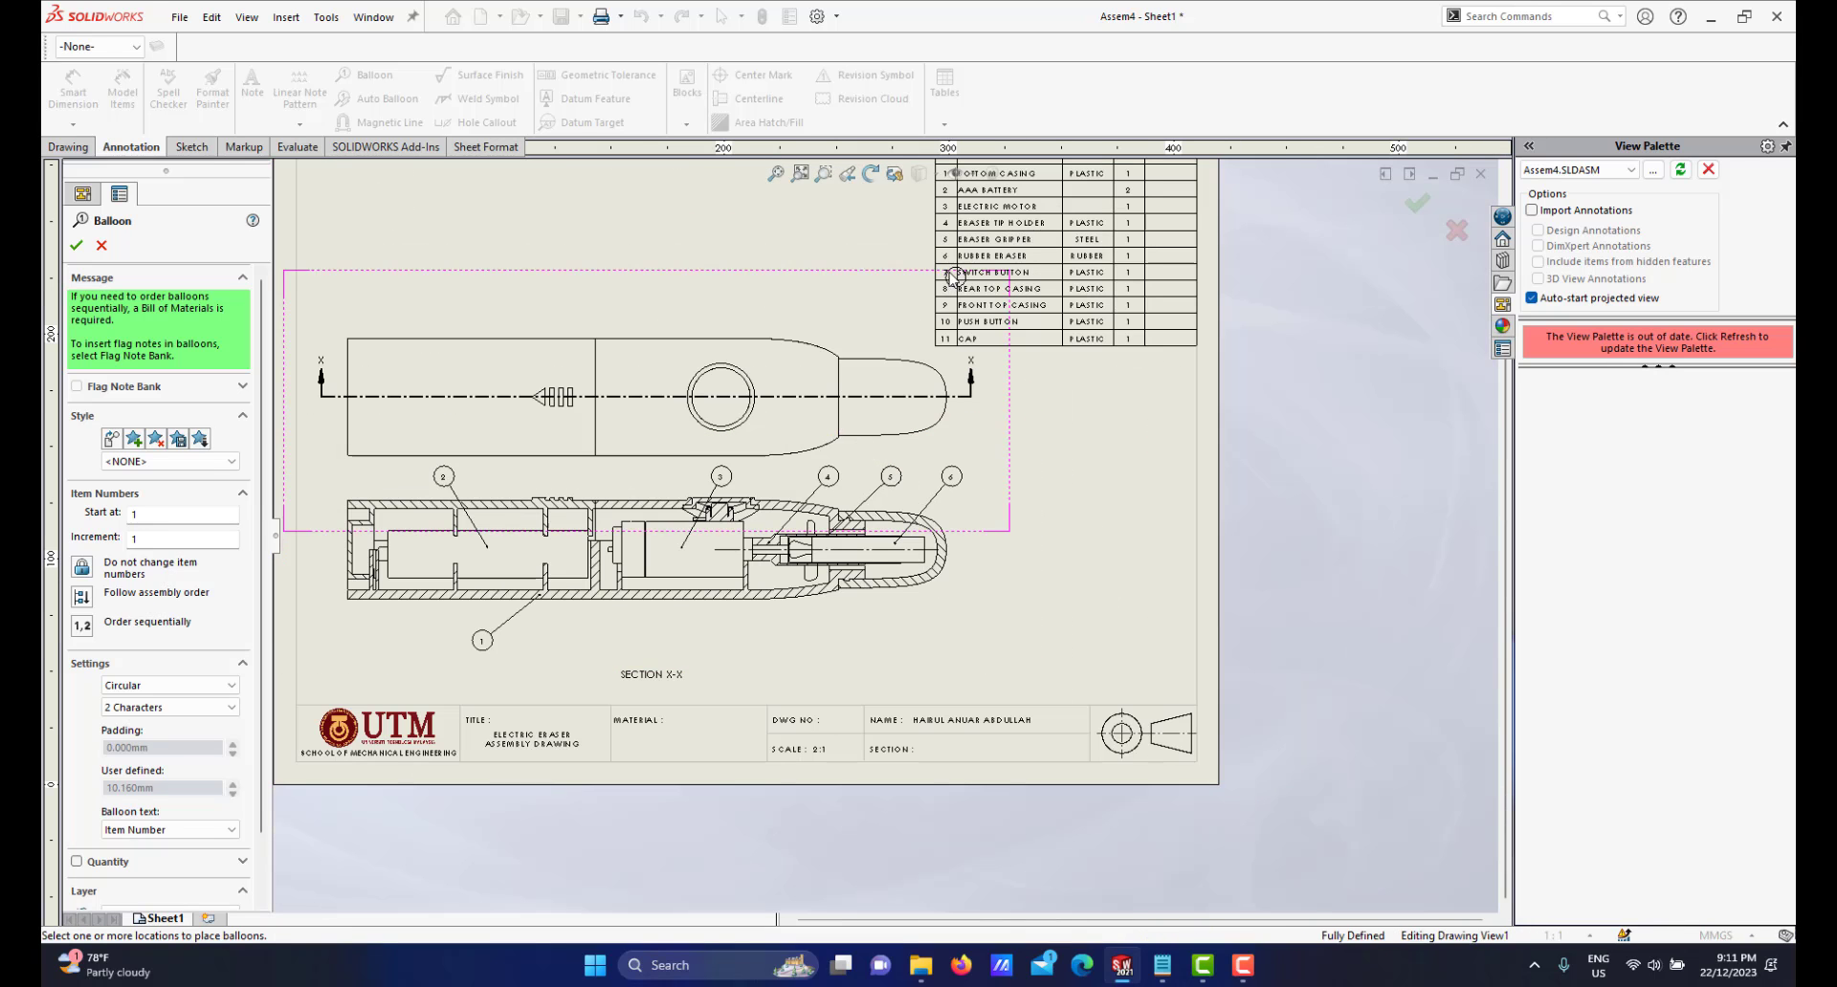
scroll(955, 277, "down", 2)
scroll(807, 459, "up", 3)
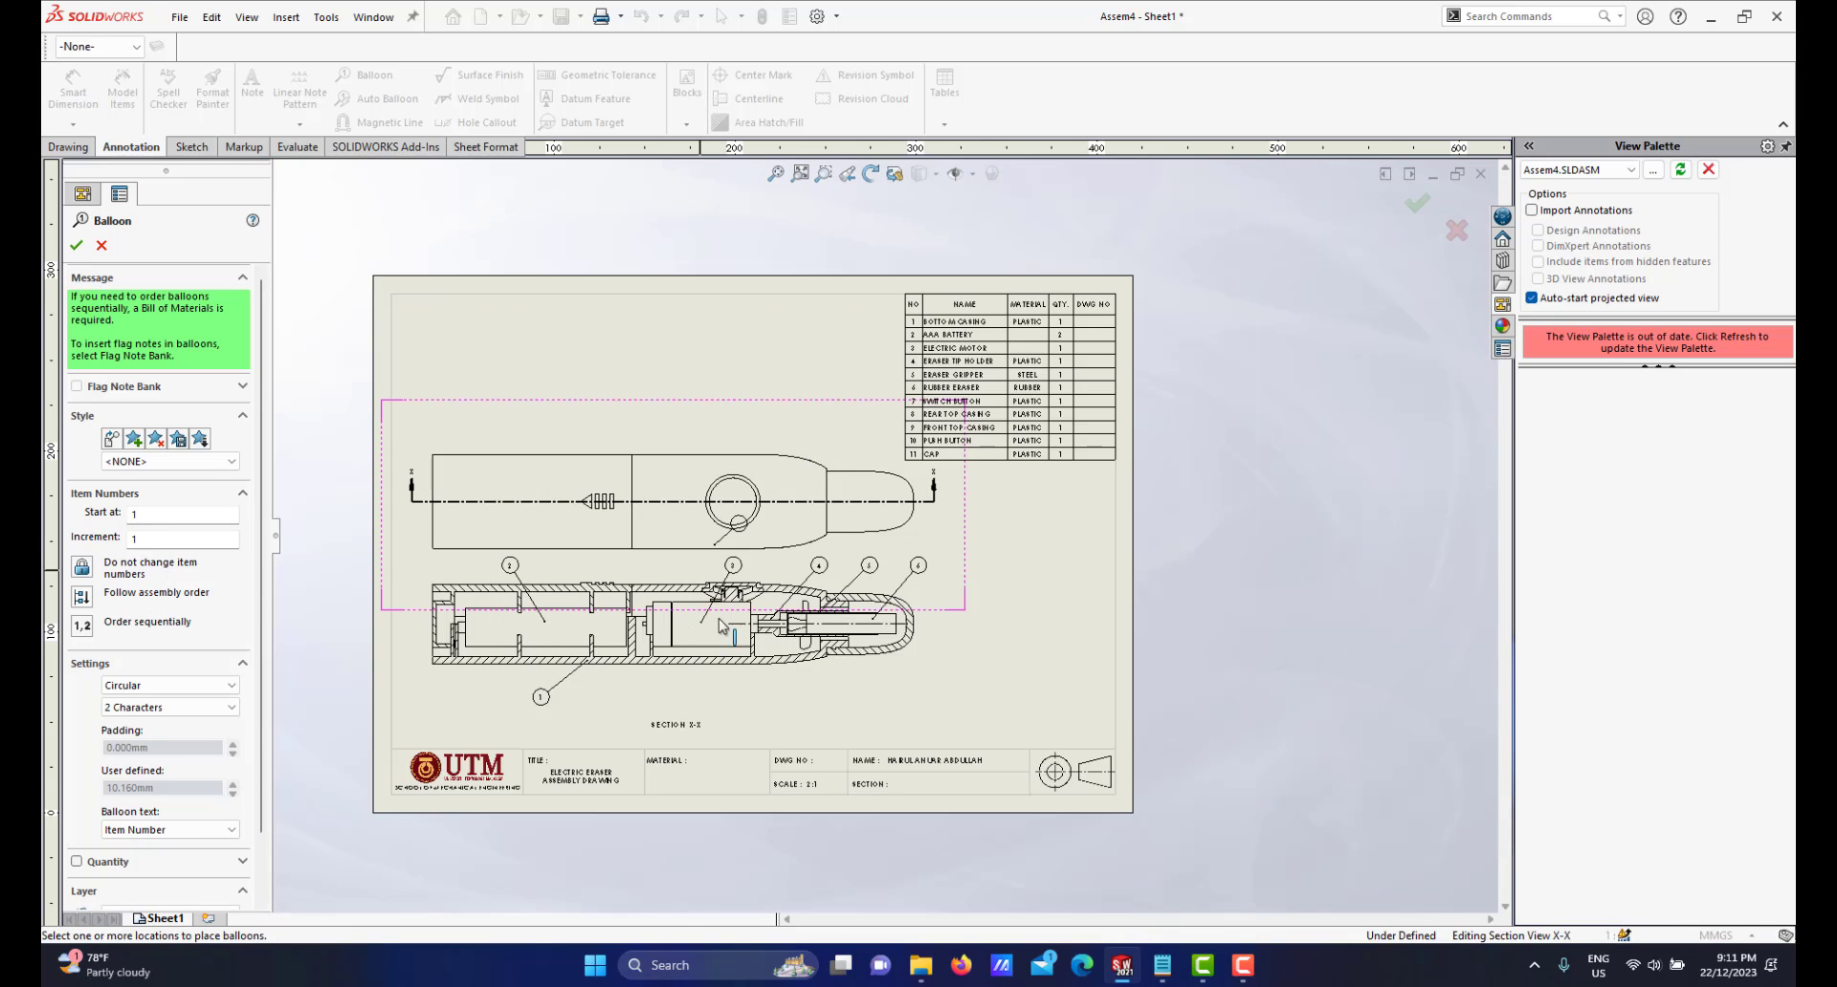
scroll(719, 625, "down", 6)
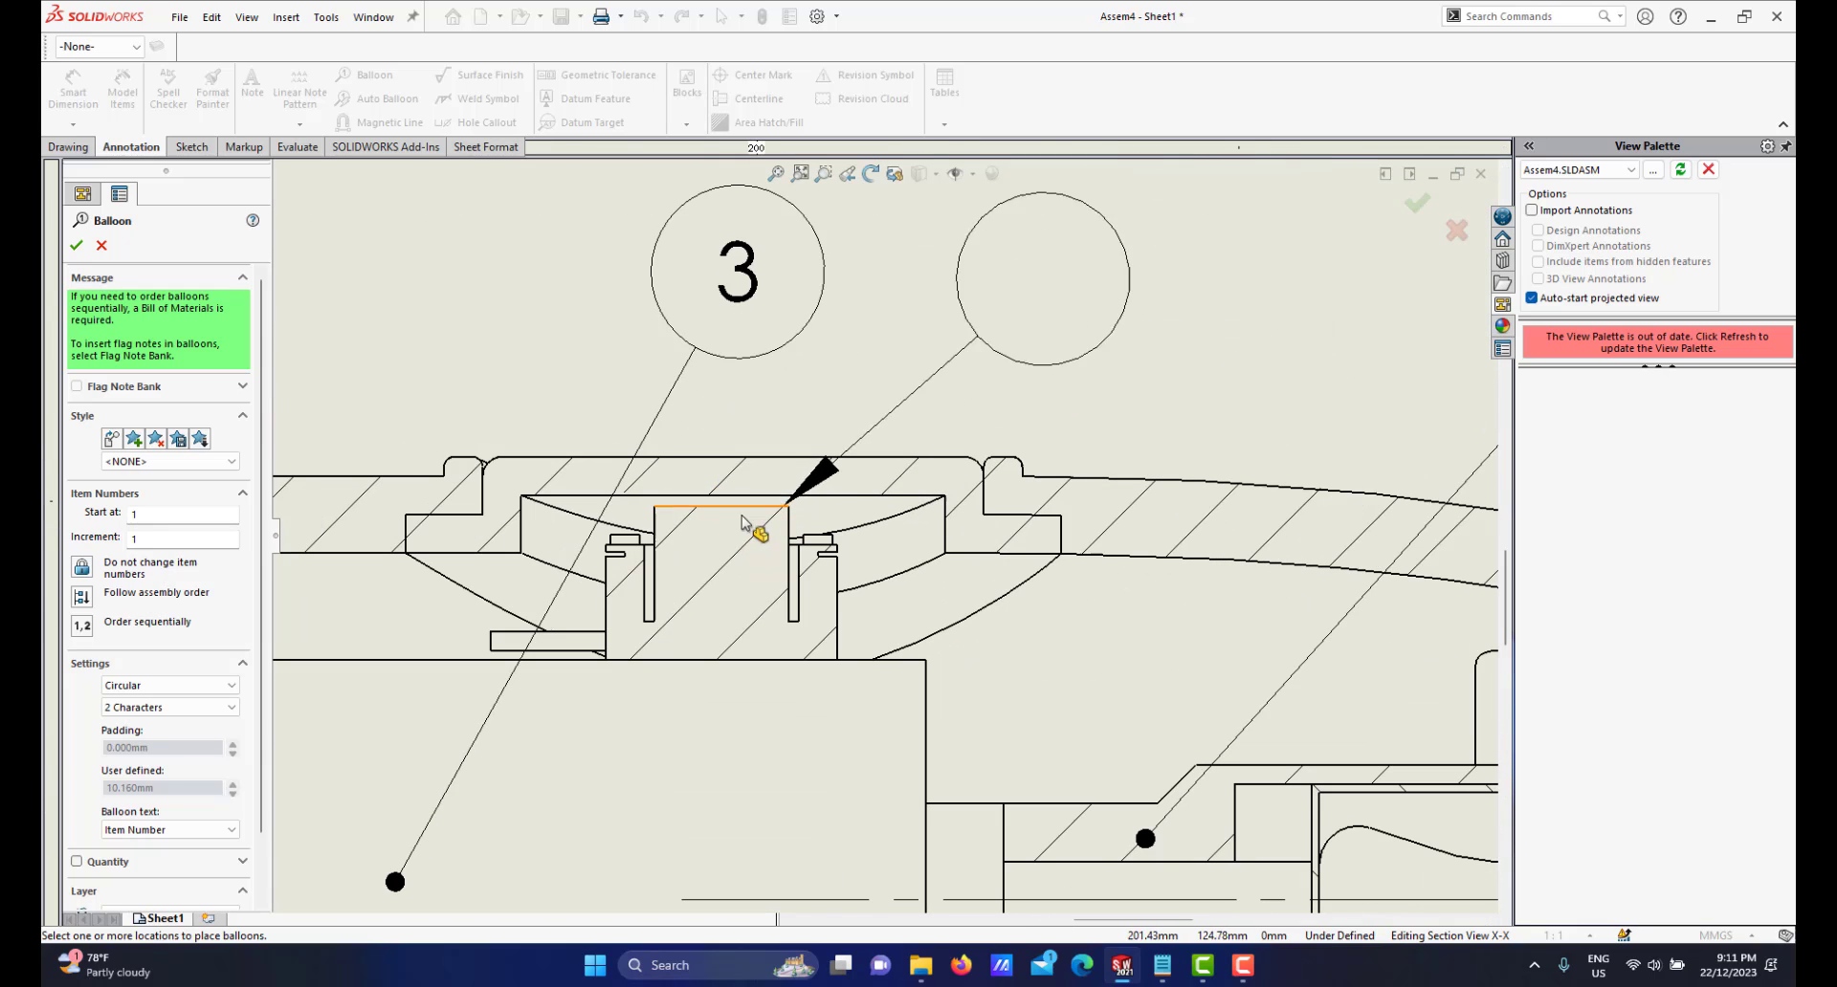
left_click(736, 578)
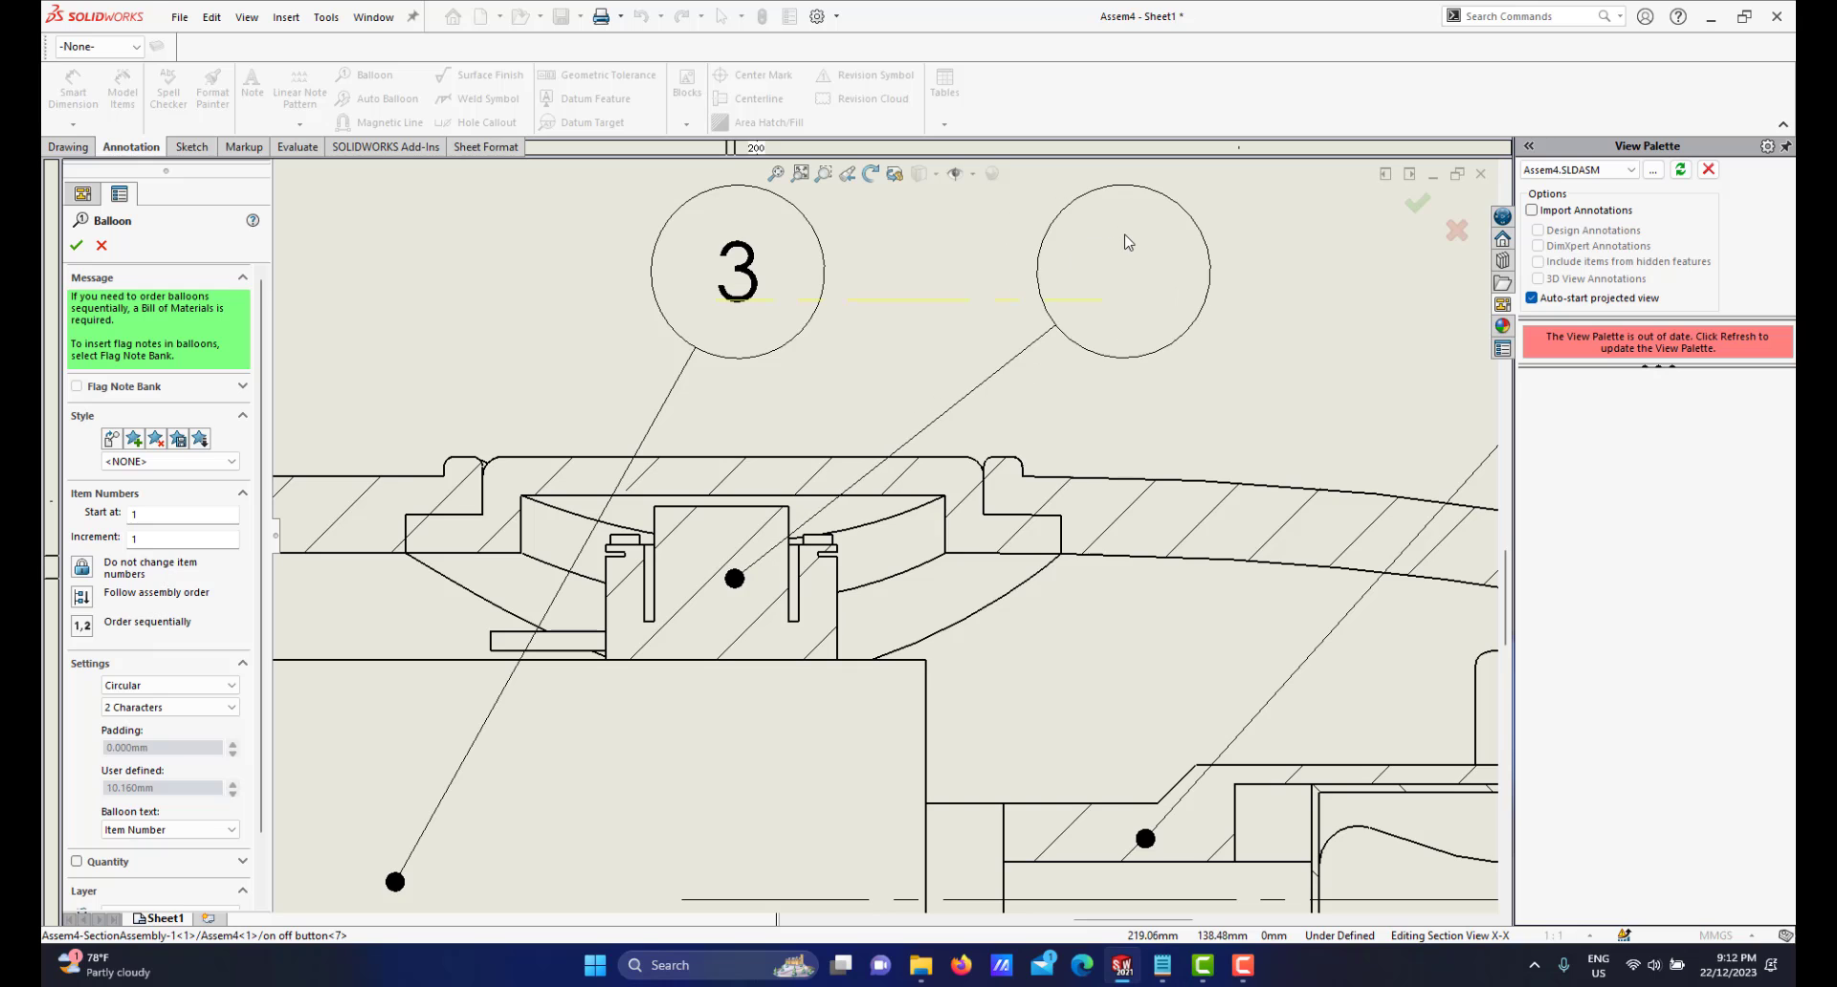
left_click(1127, 242)
Attach a circular item-number balloon to the rear top casing in the upper drawing view, placed above its outline
scroll(1099, 397, "up", 6)
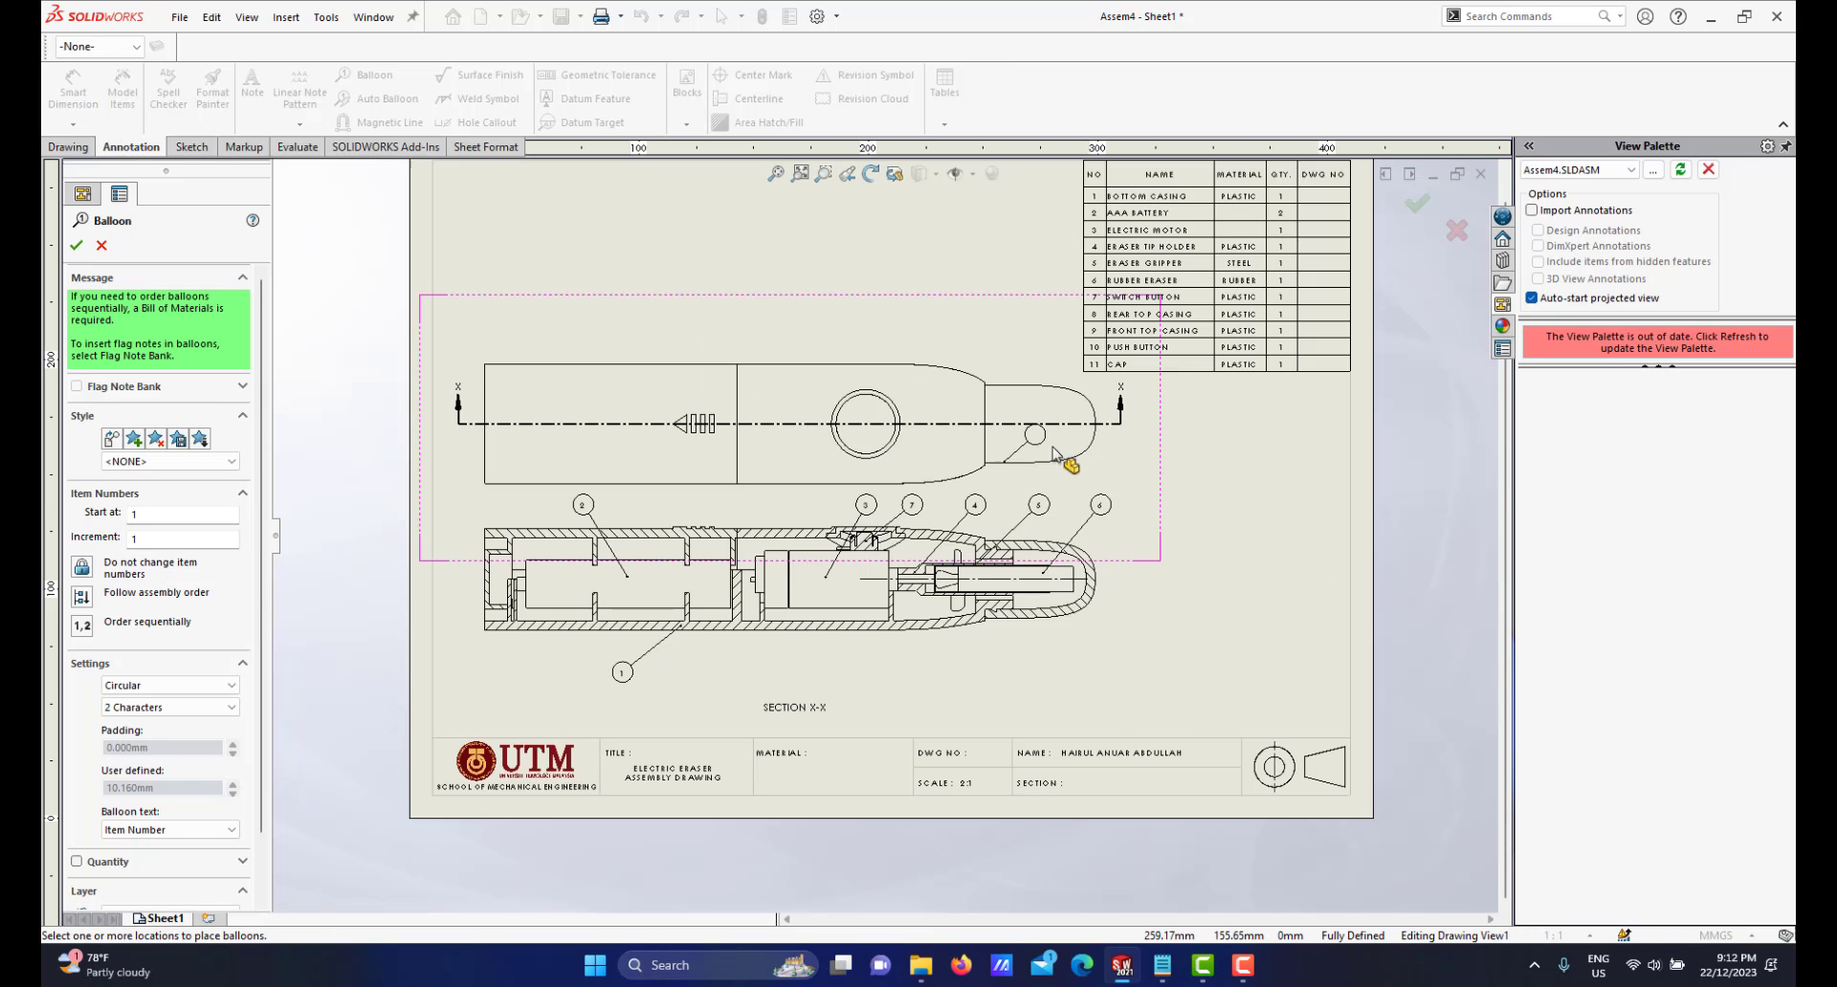
scroll(1084, 408, "down", 3)
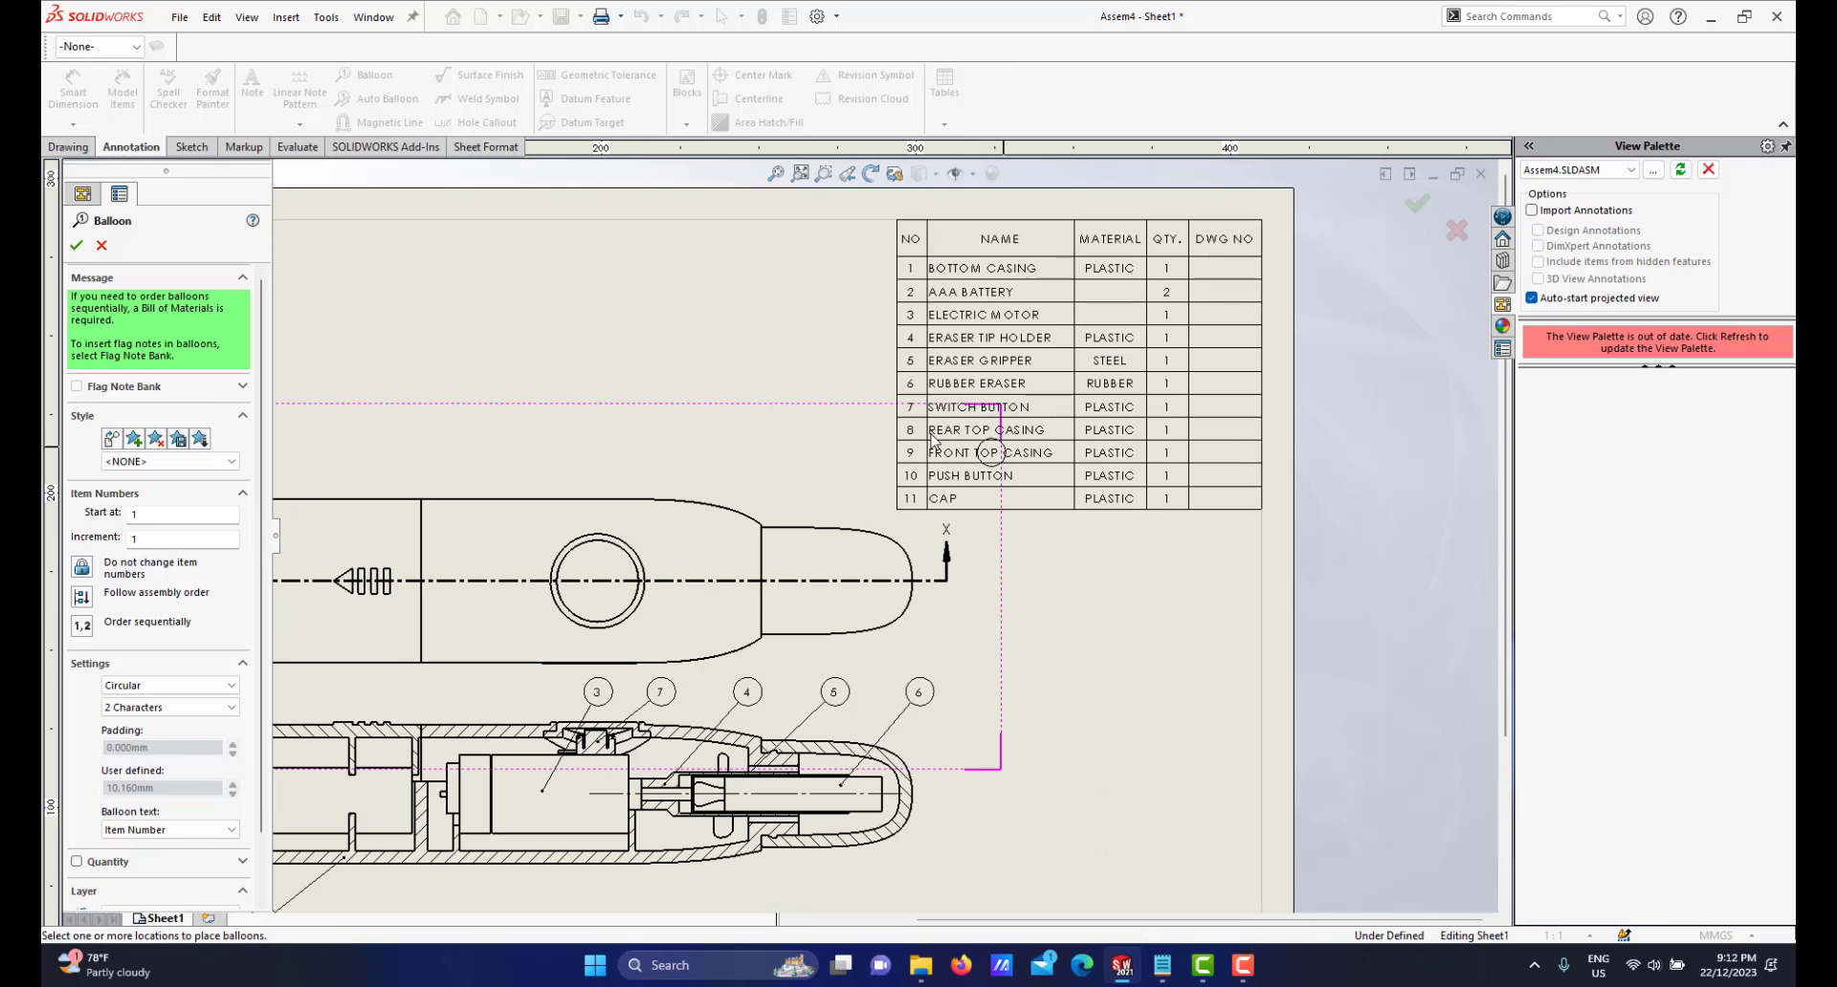
scroll(588, 512, "up", 5)
scroll(755, 526, "down", 8)
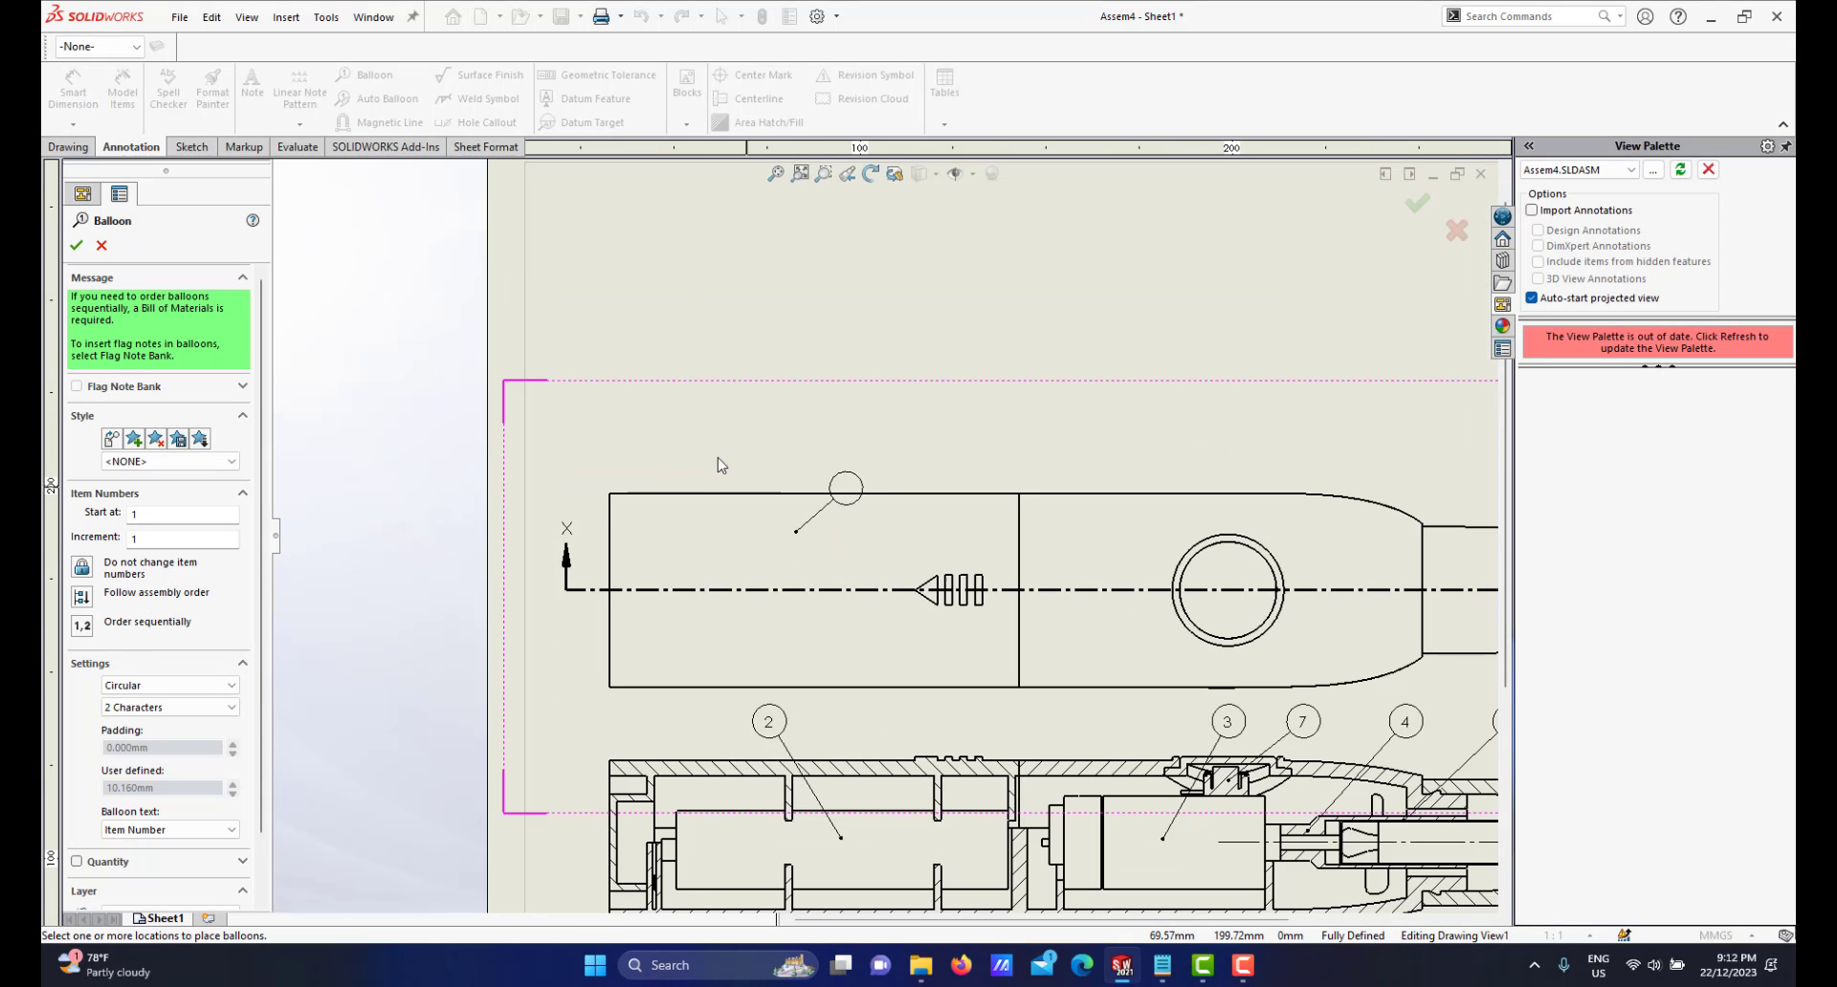
left_click(774, 532)
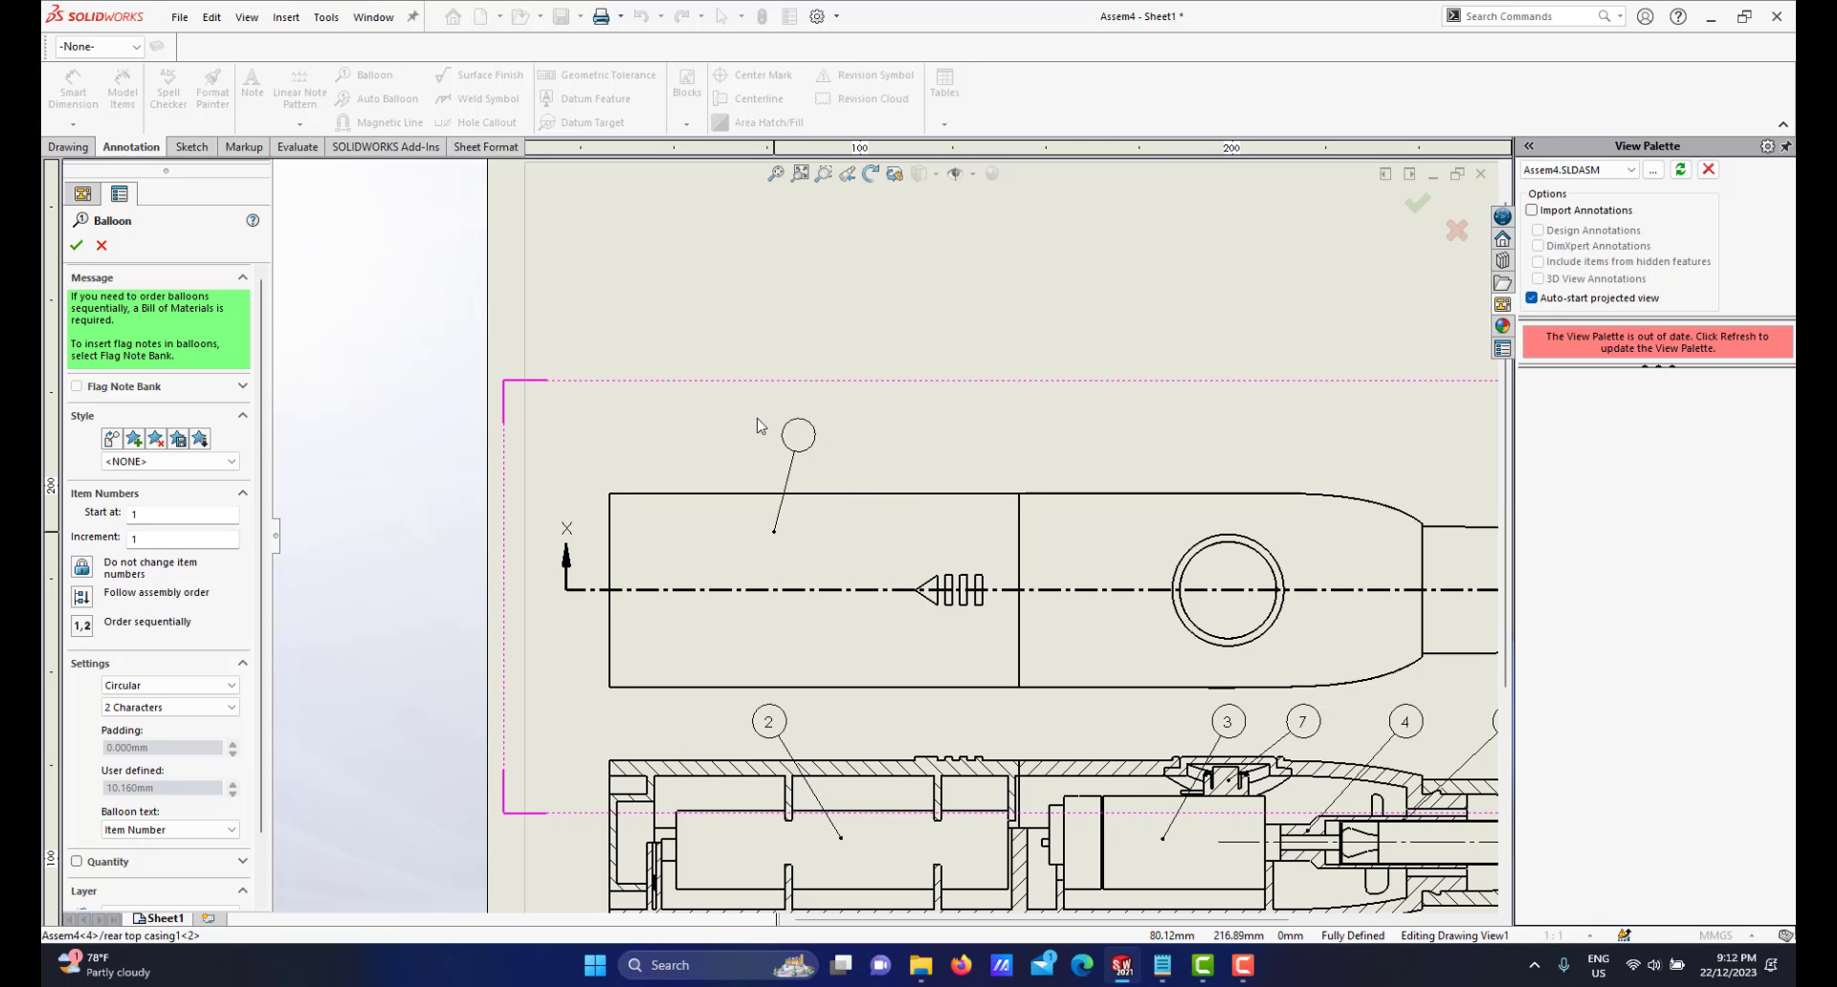
left_click(703, 413)
Attach a circular item-number balloon to the front top casing in the upper view, level with the rear top casing's balloon
scroll(610, 611, "up", 5)
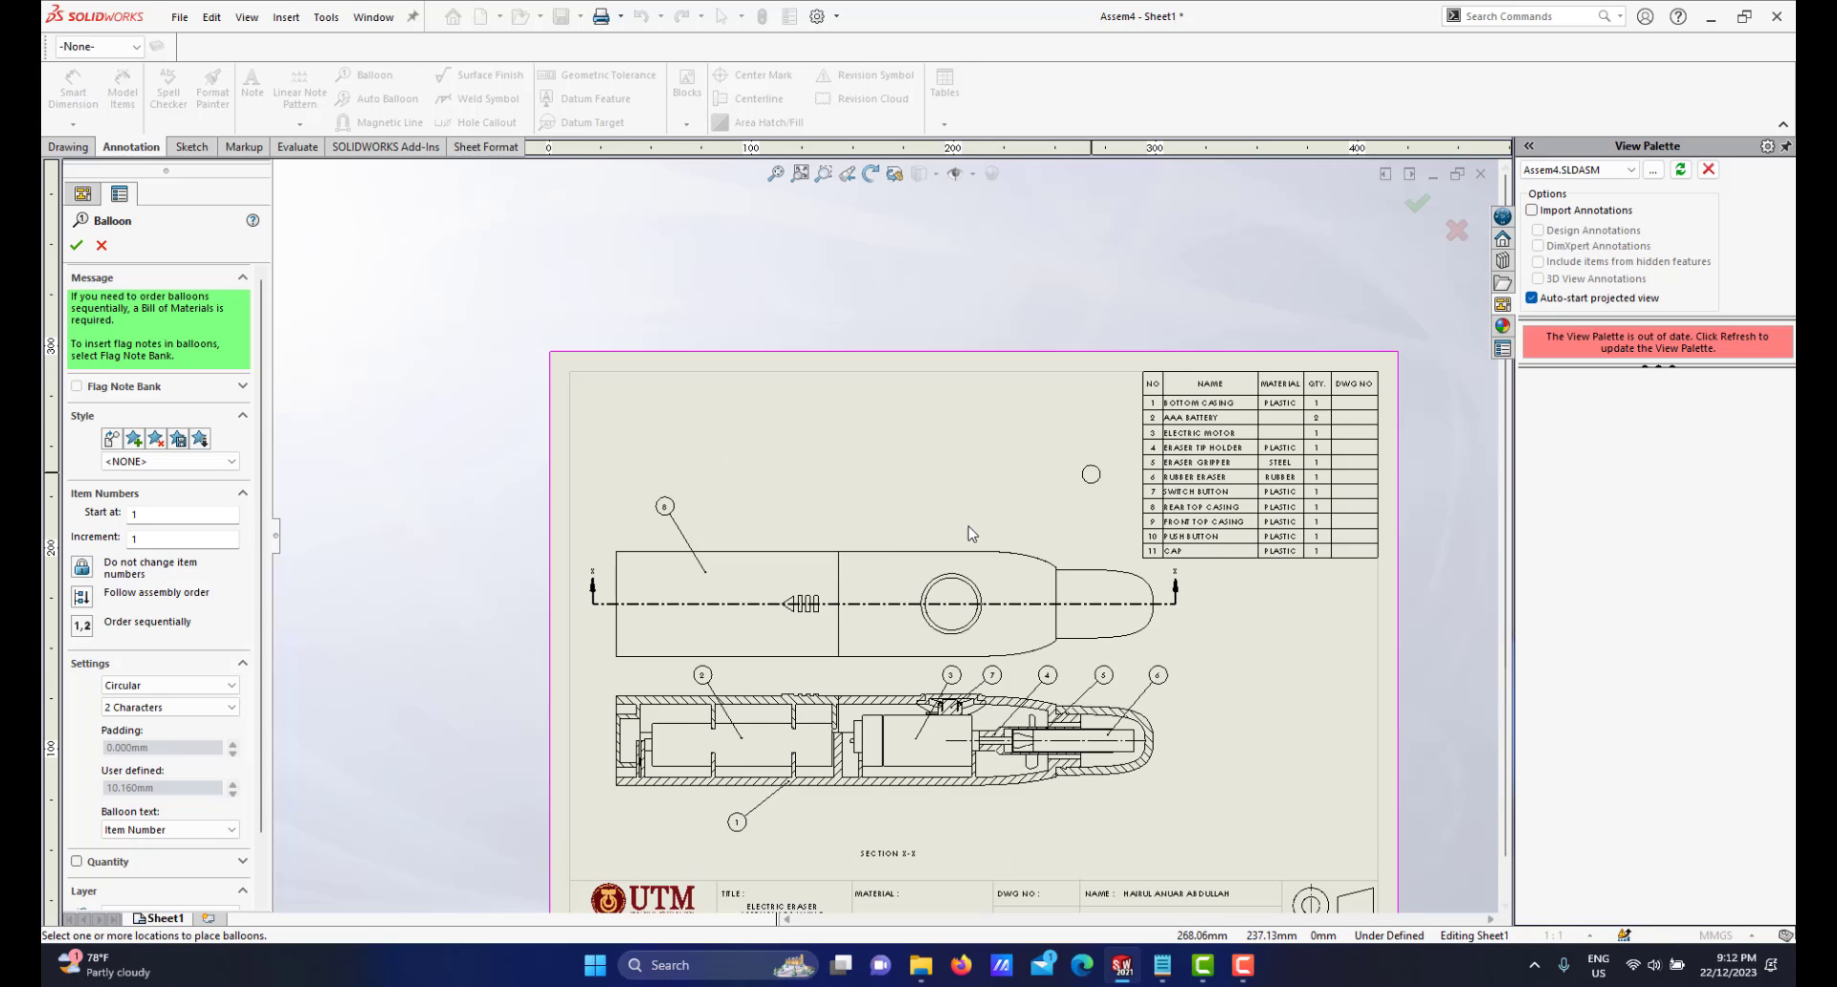
scroll(890, 578, "up", 2)
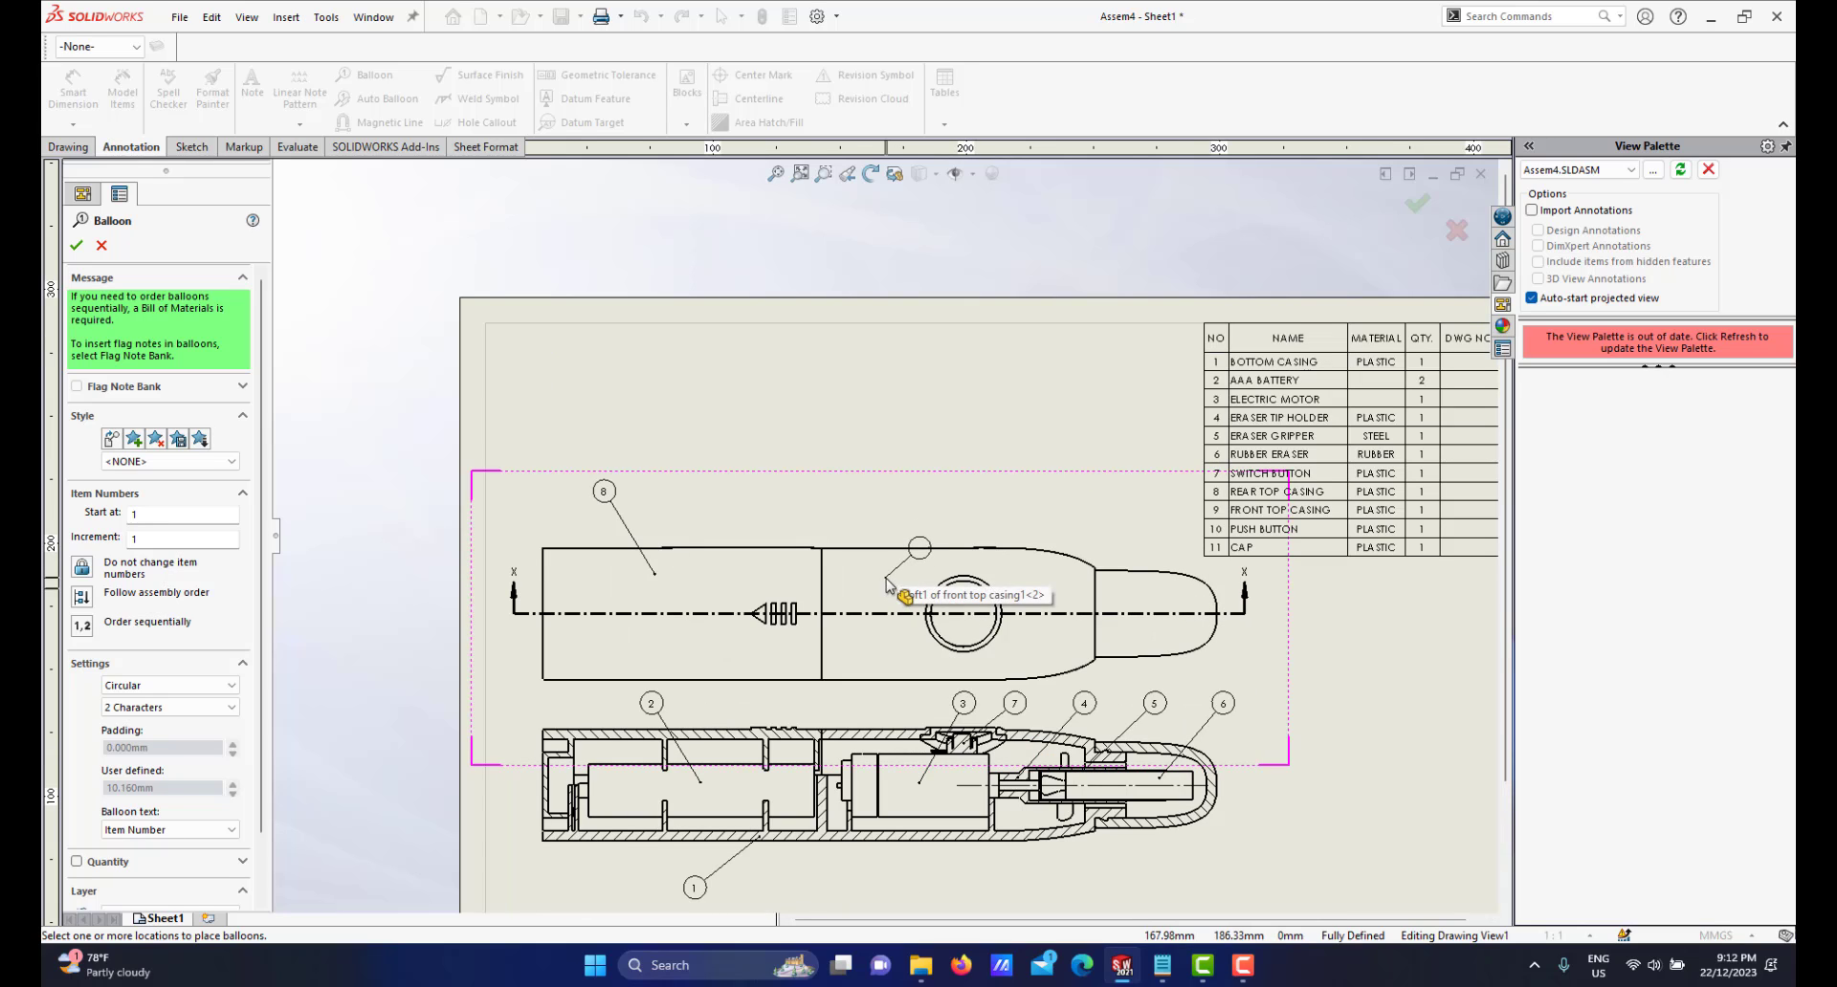
left_click(886, 580)
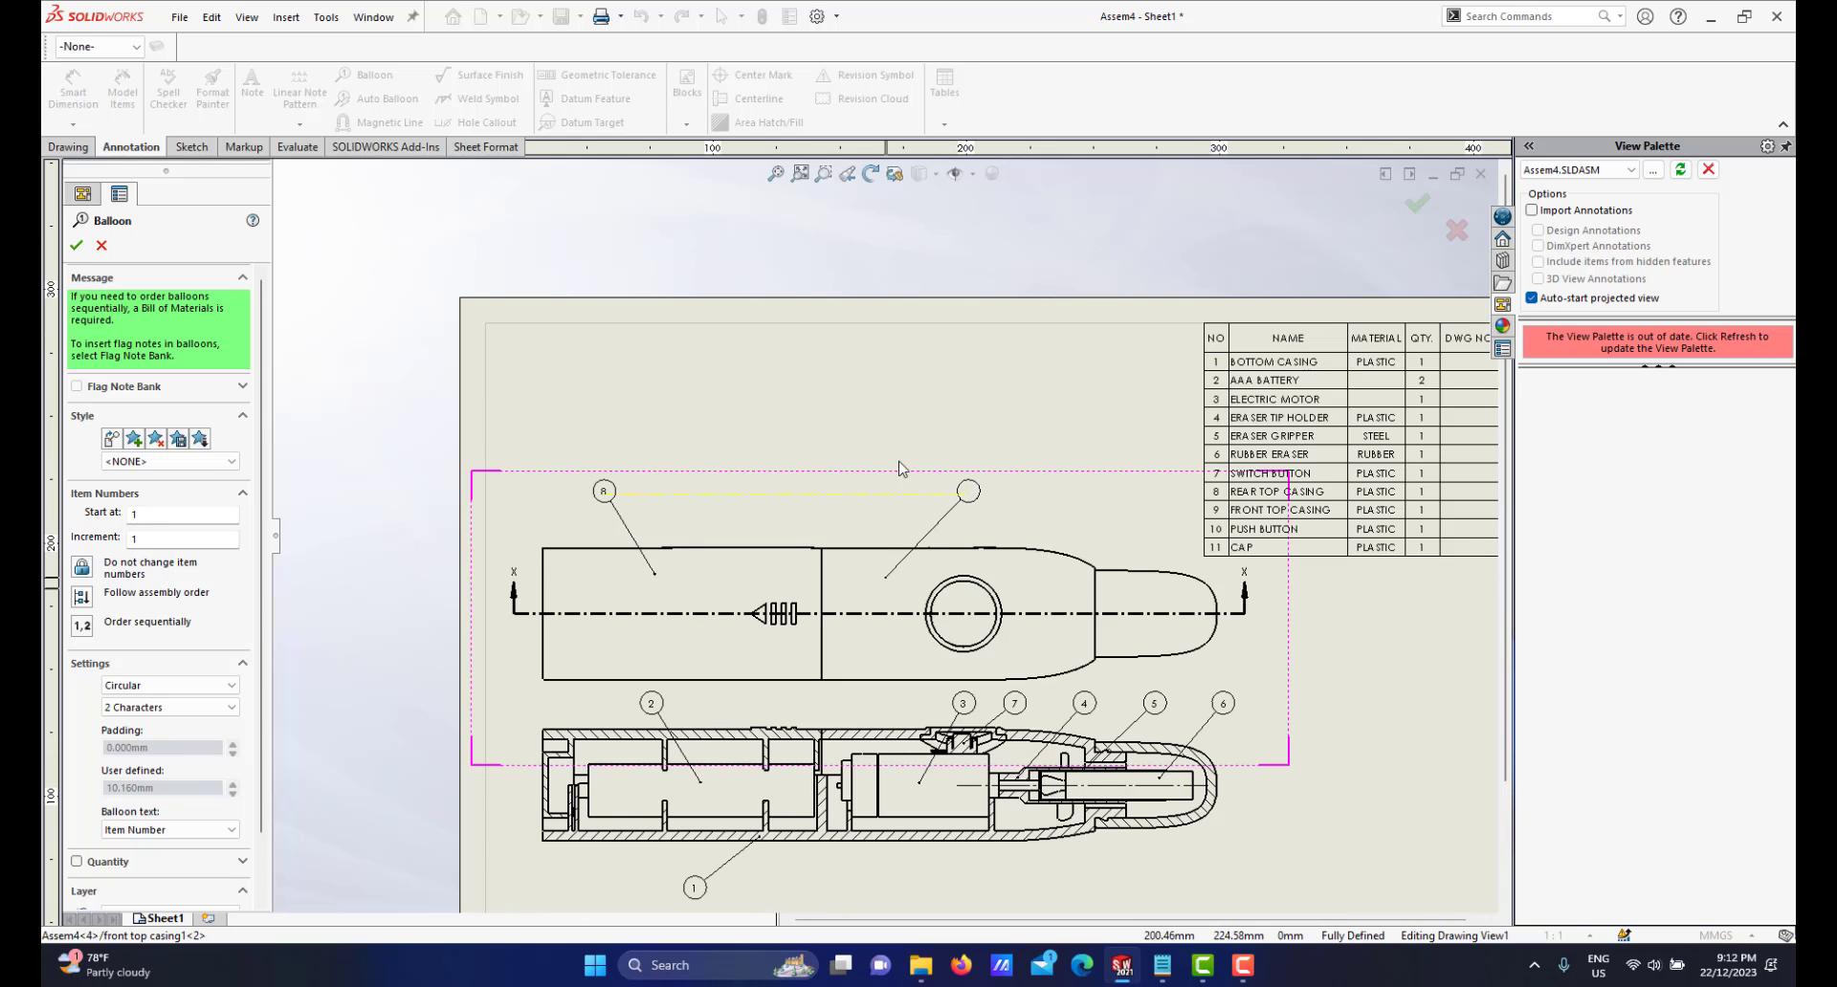
left_click(940, 492)
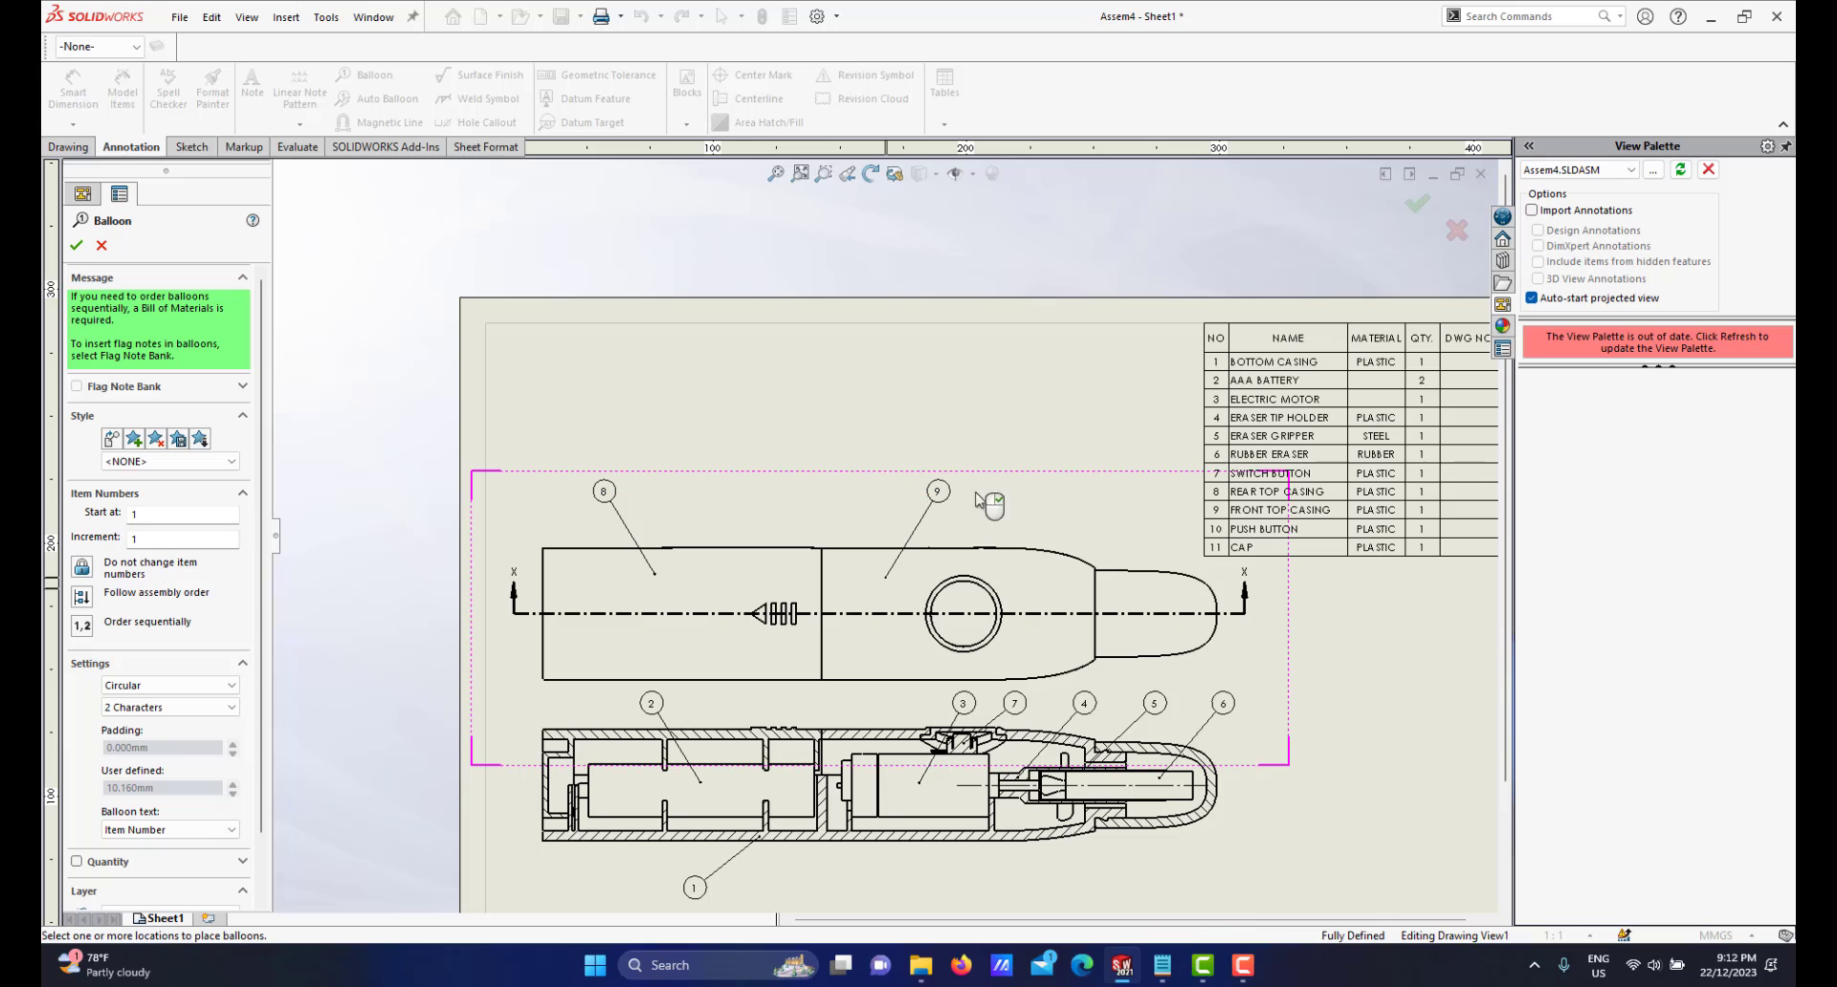
Attach a circular item-number balloon to the round push button in the upper view, placed beside the front top casing's balloon
scroll(1115, 560, "up", 1)
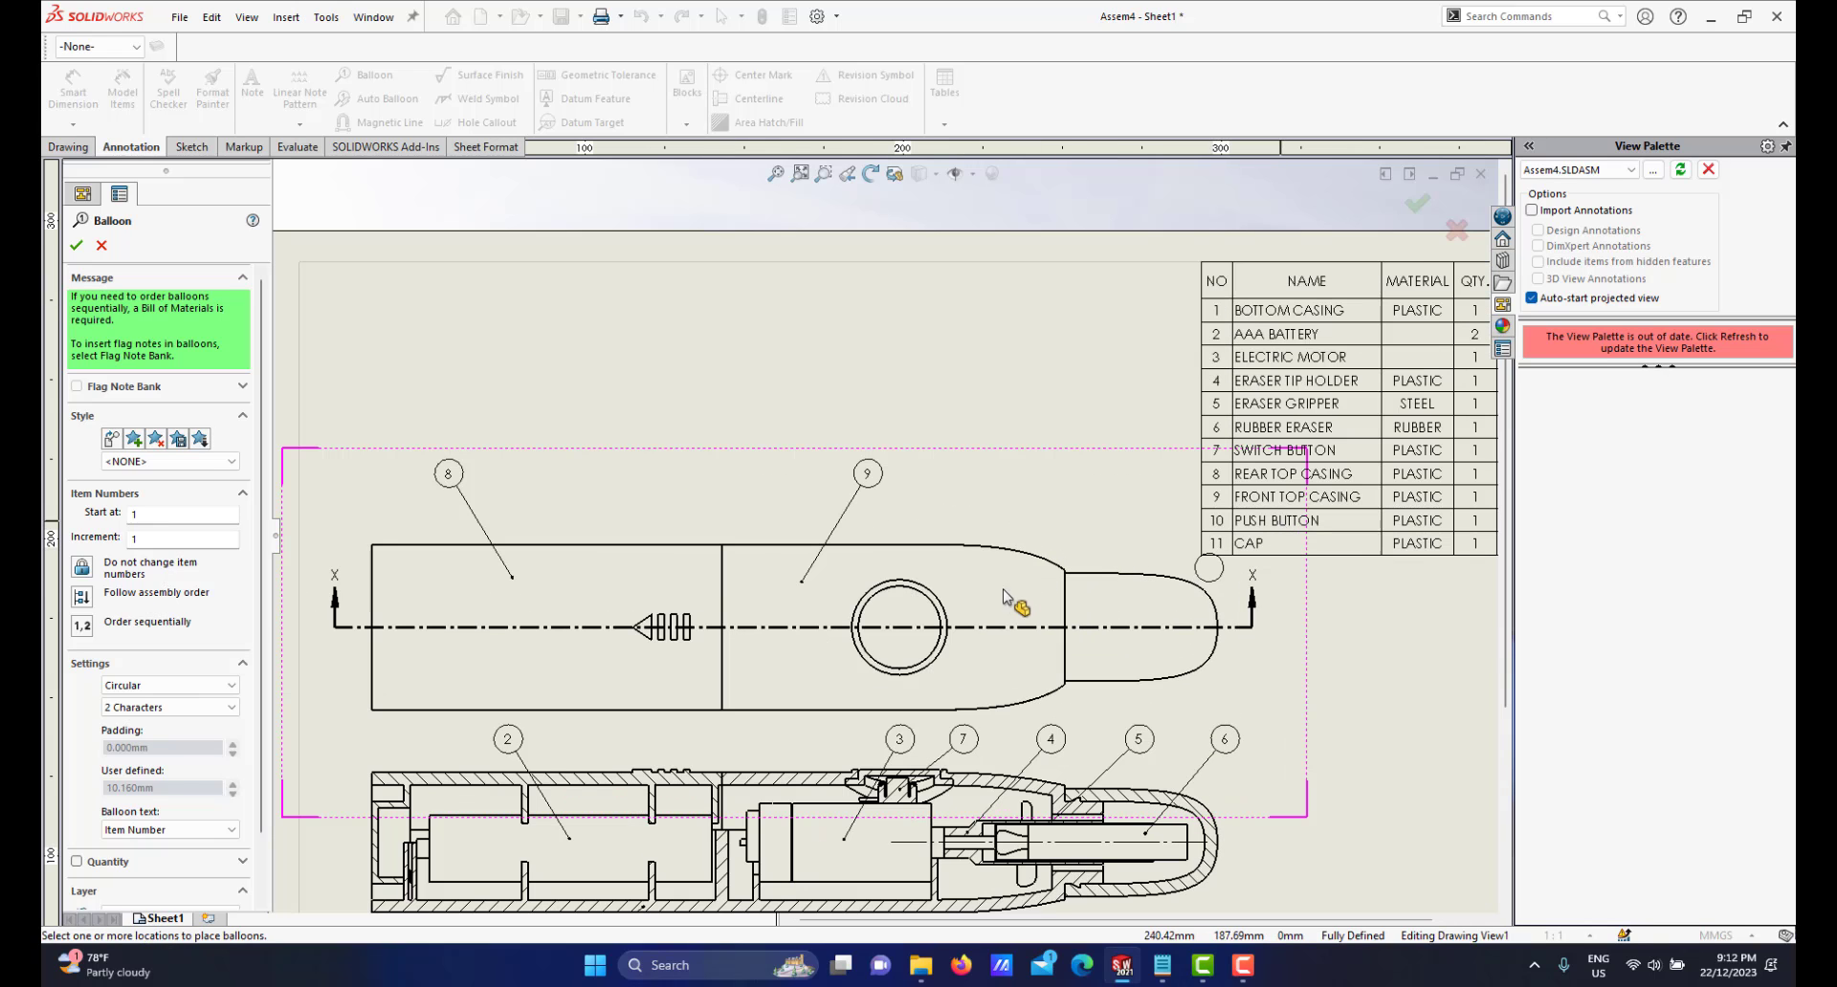
scroll(1000, 607, "up", 1)
left_click(867, 598)
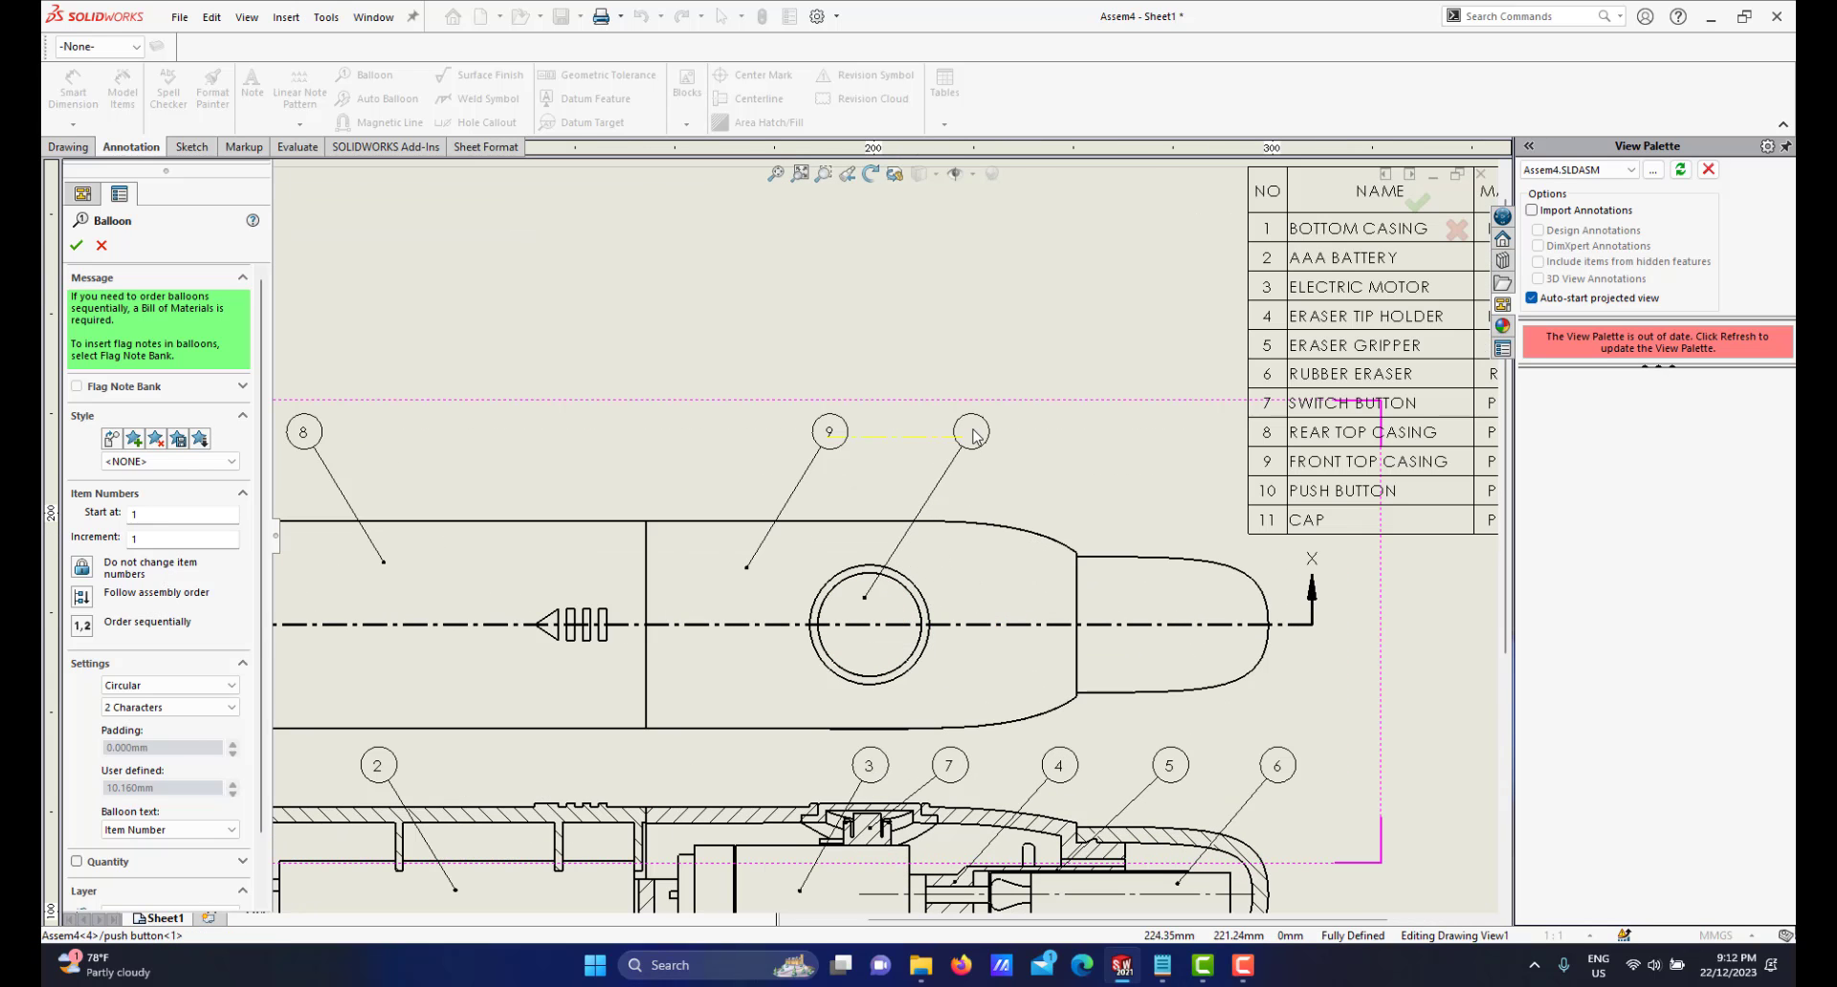
left_click(975, 436)
scroll(1053, 473, "down", 2)
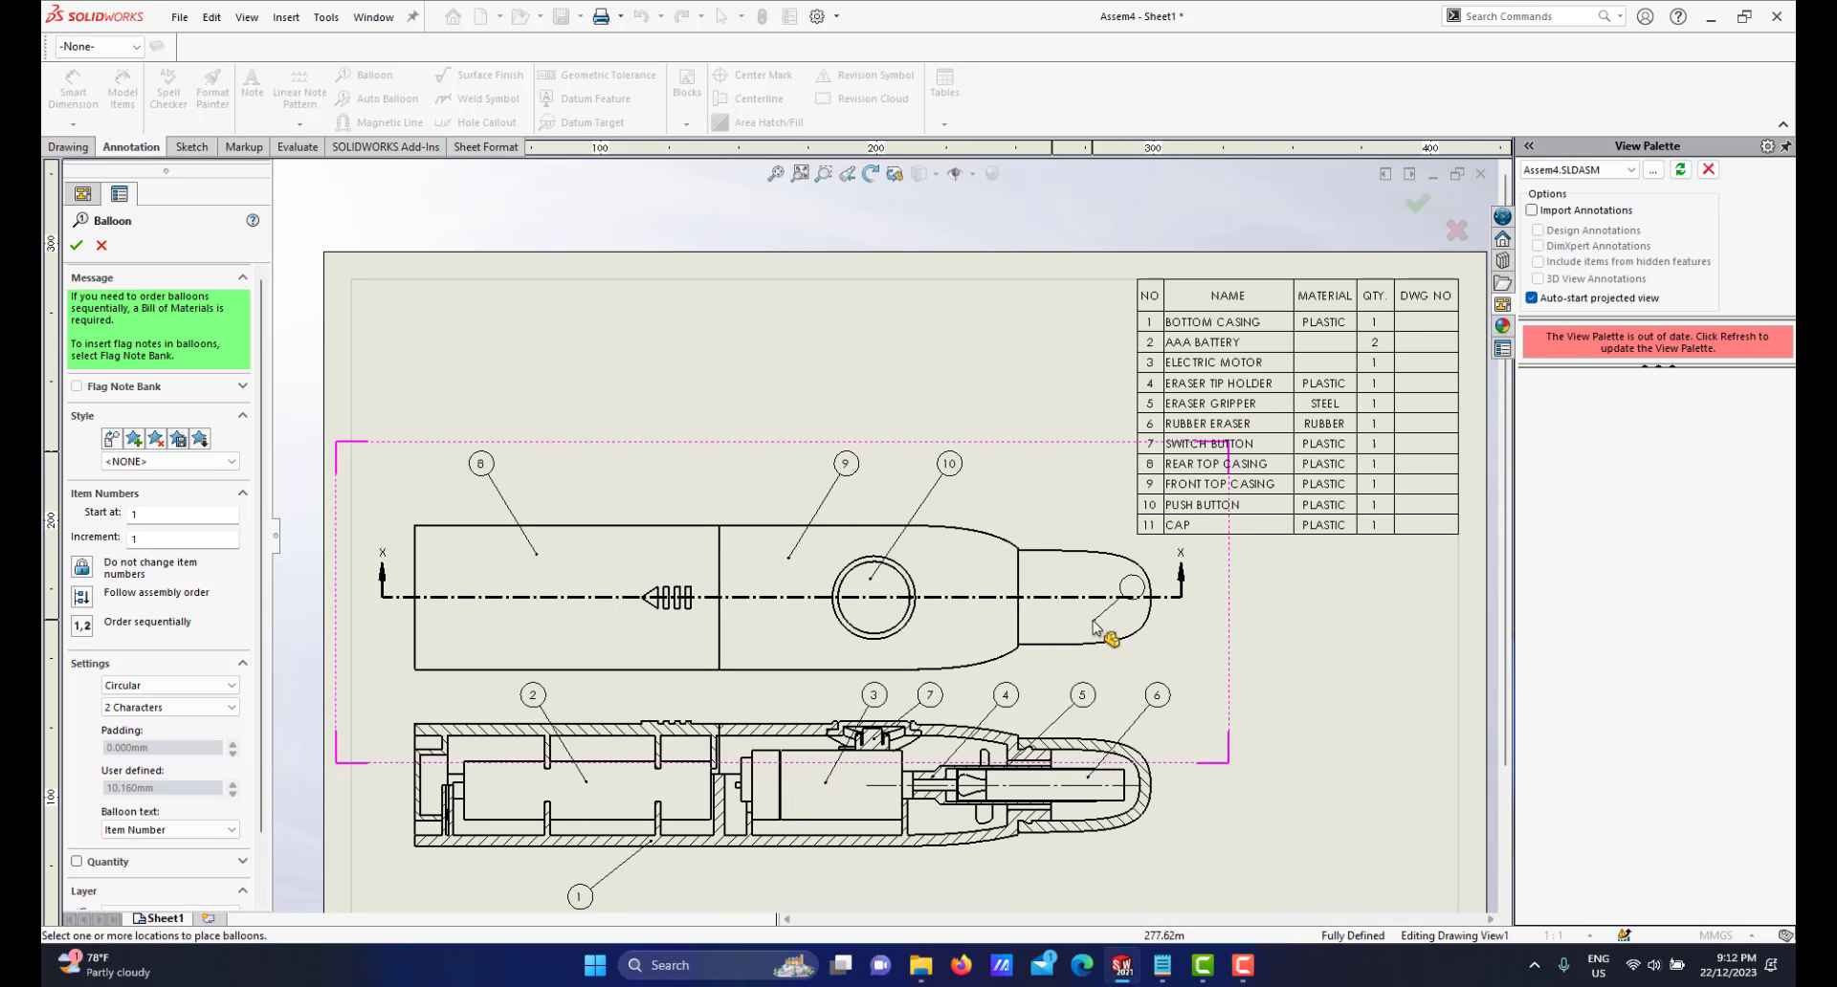
Attach a circular item-number balloon to the cap in Section X-X, placed outside and below its rounded end, and finish ballooning
scroll(1096, 626, "down", 1)
scroll(1069, 614, "up", 2)
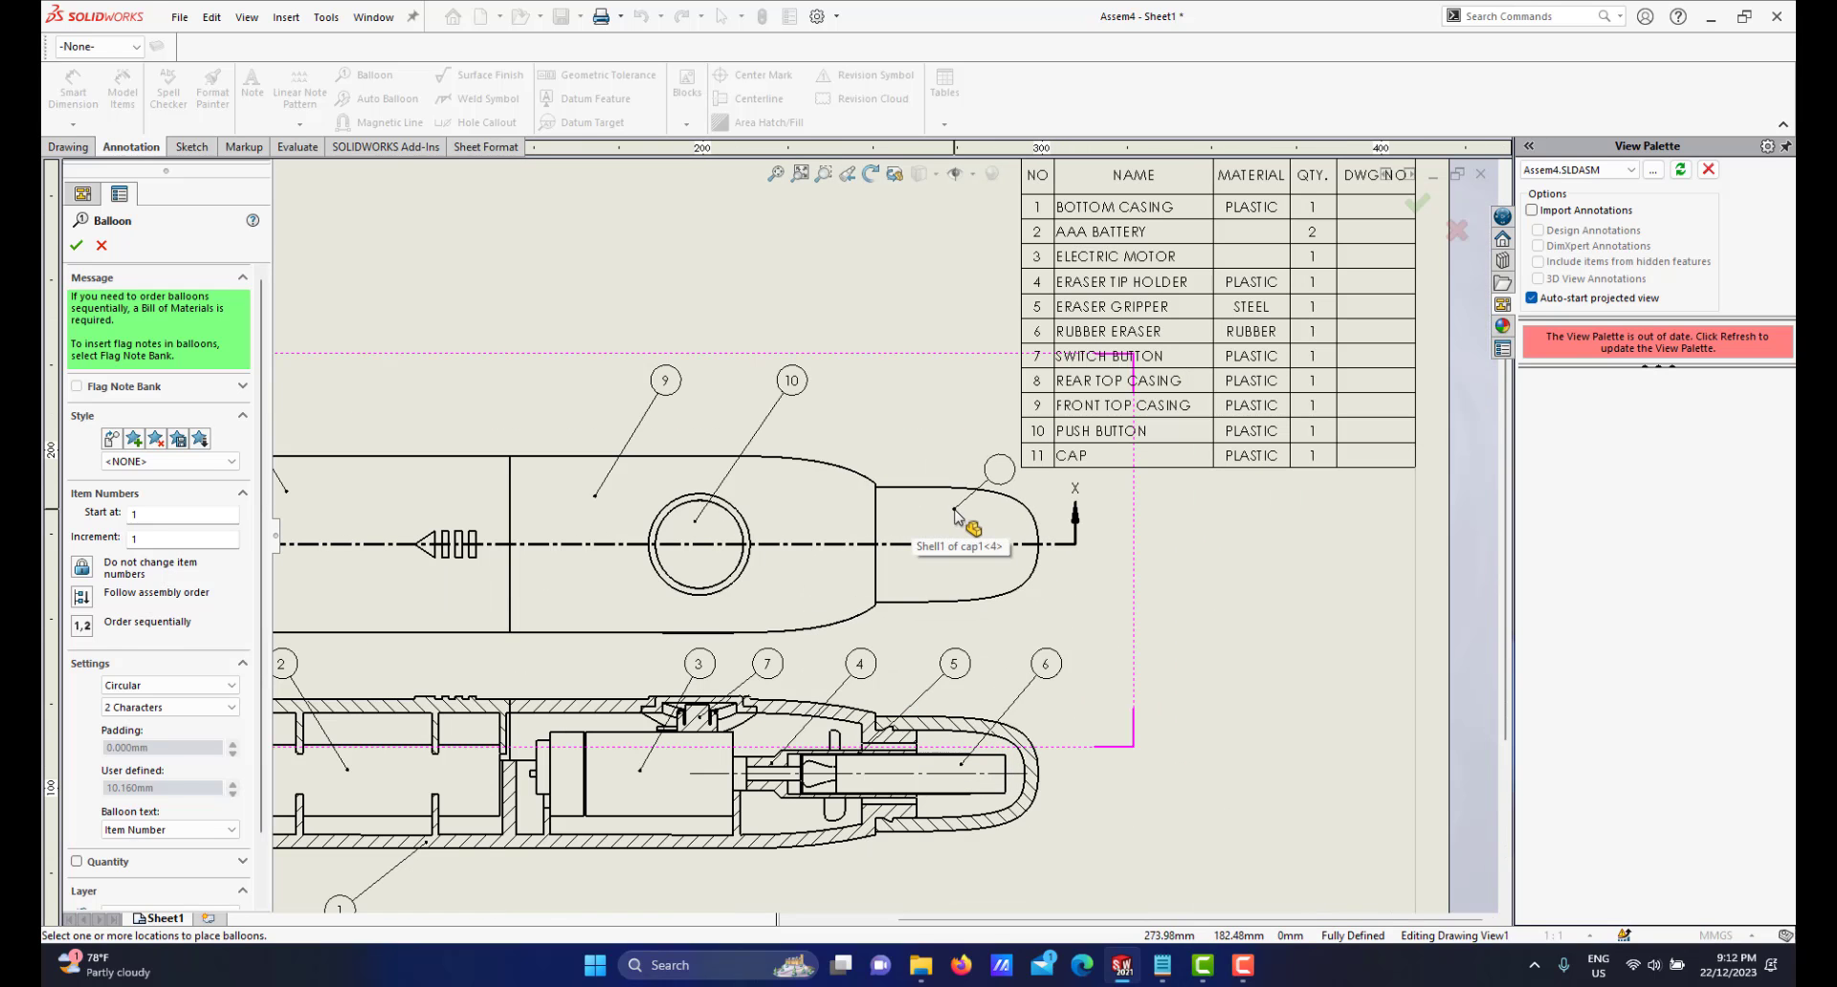
scroll(976, 703, "down", 2)
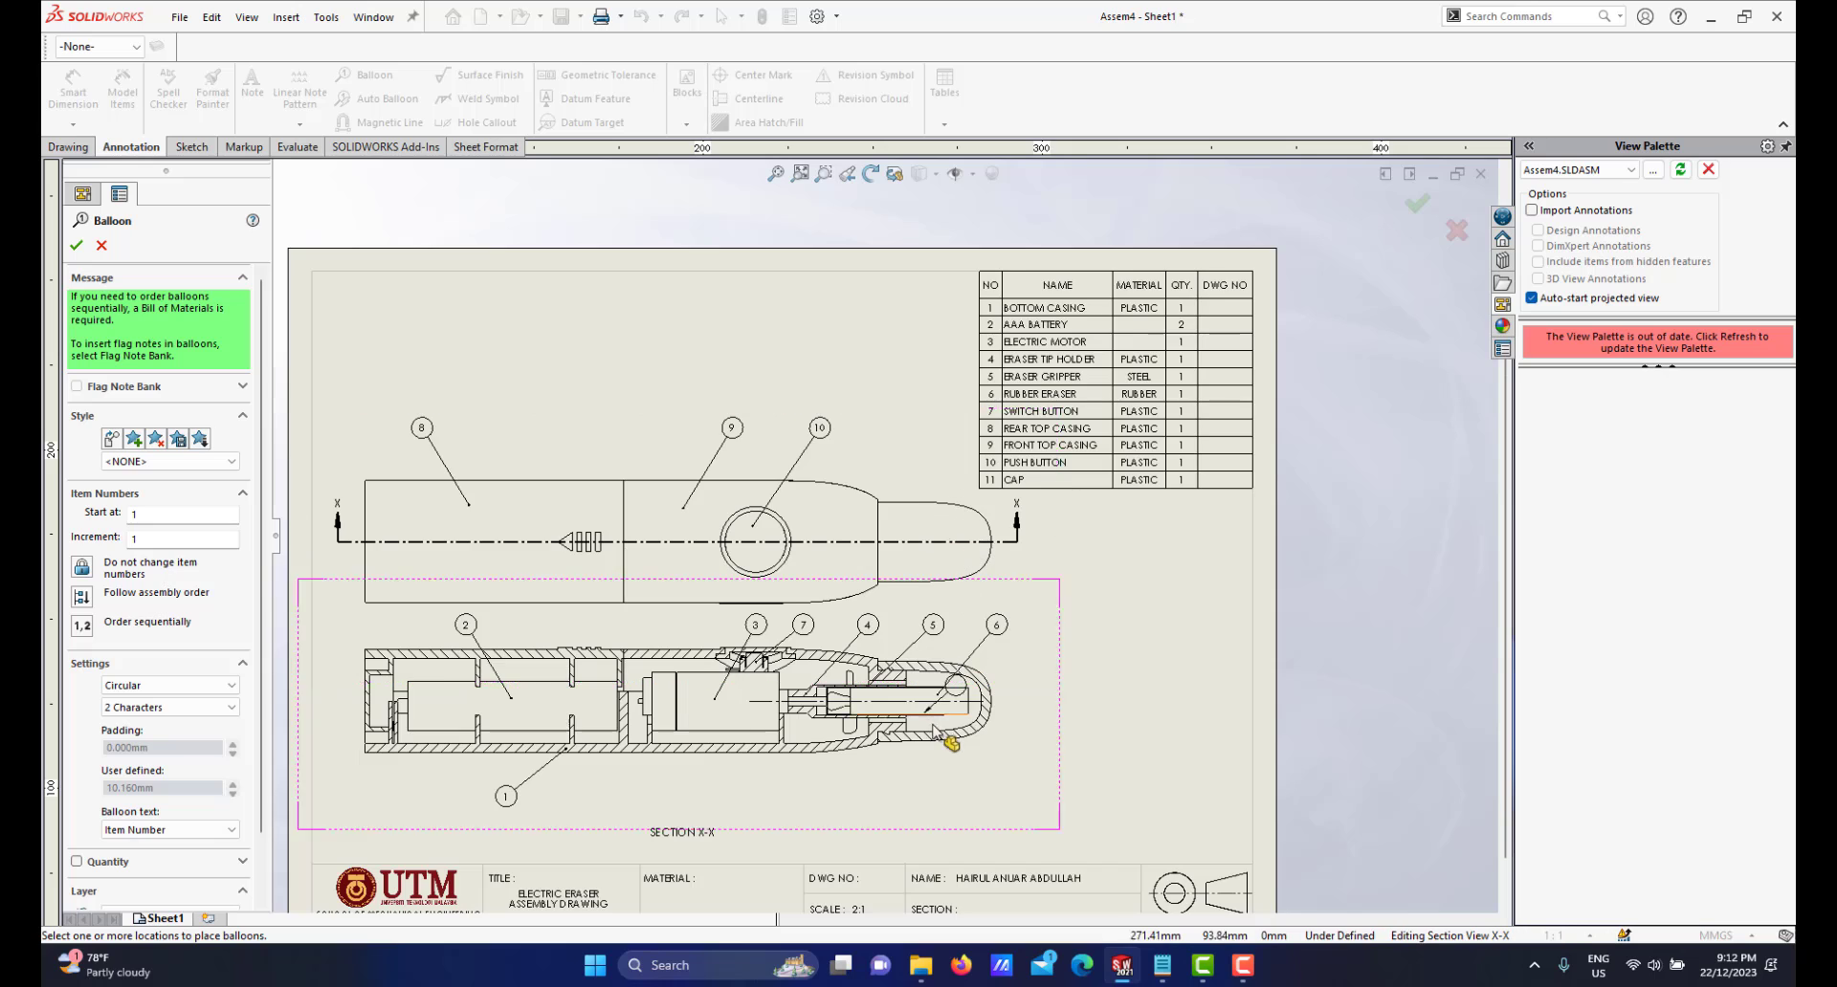
scroll(993, 709, "up", 2)
scroll(992, 710, "up", 1)
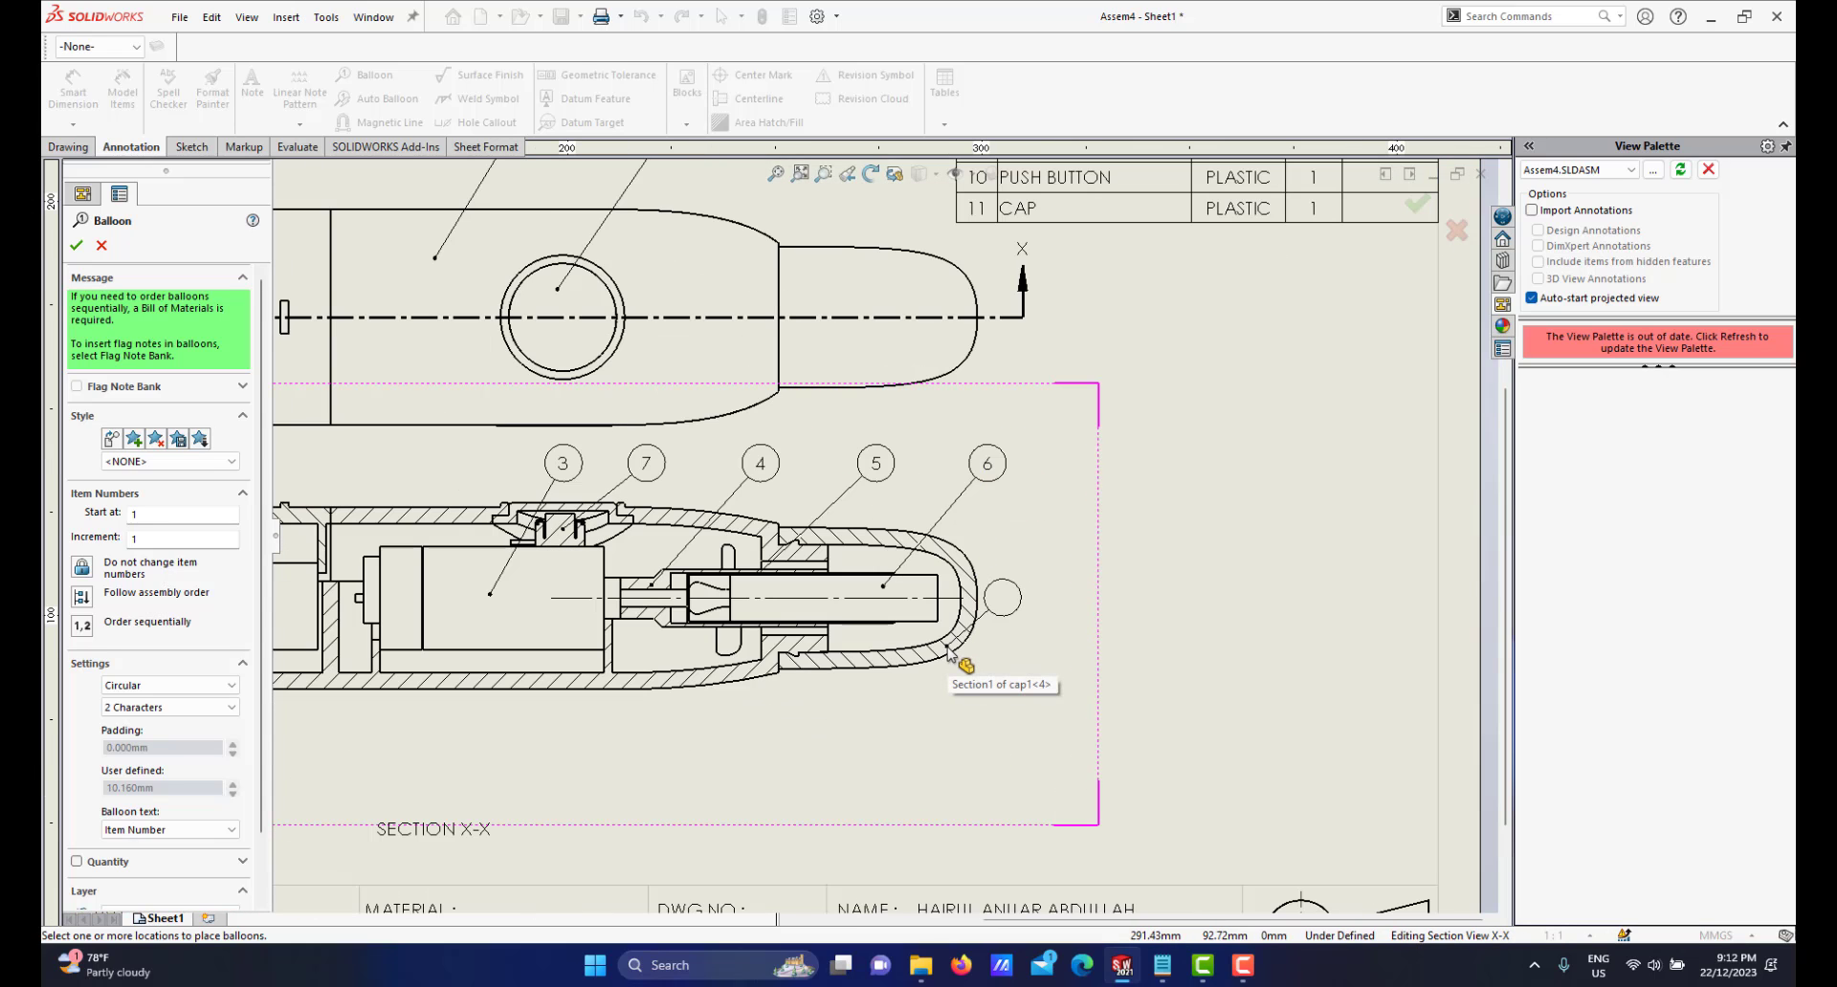
left_click(946, 647)
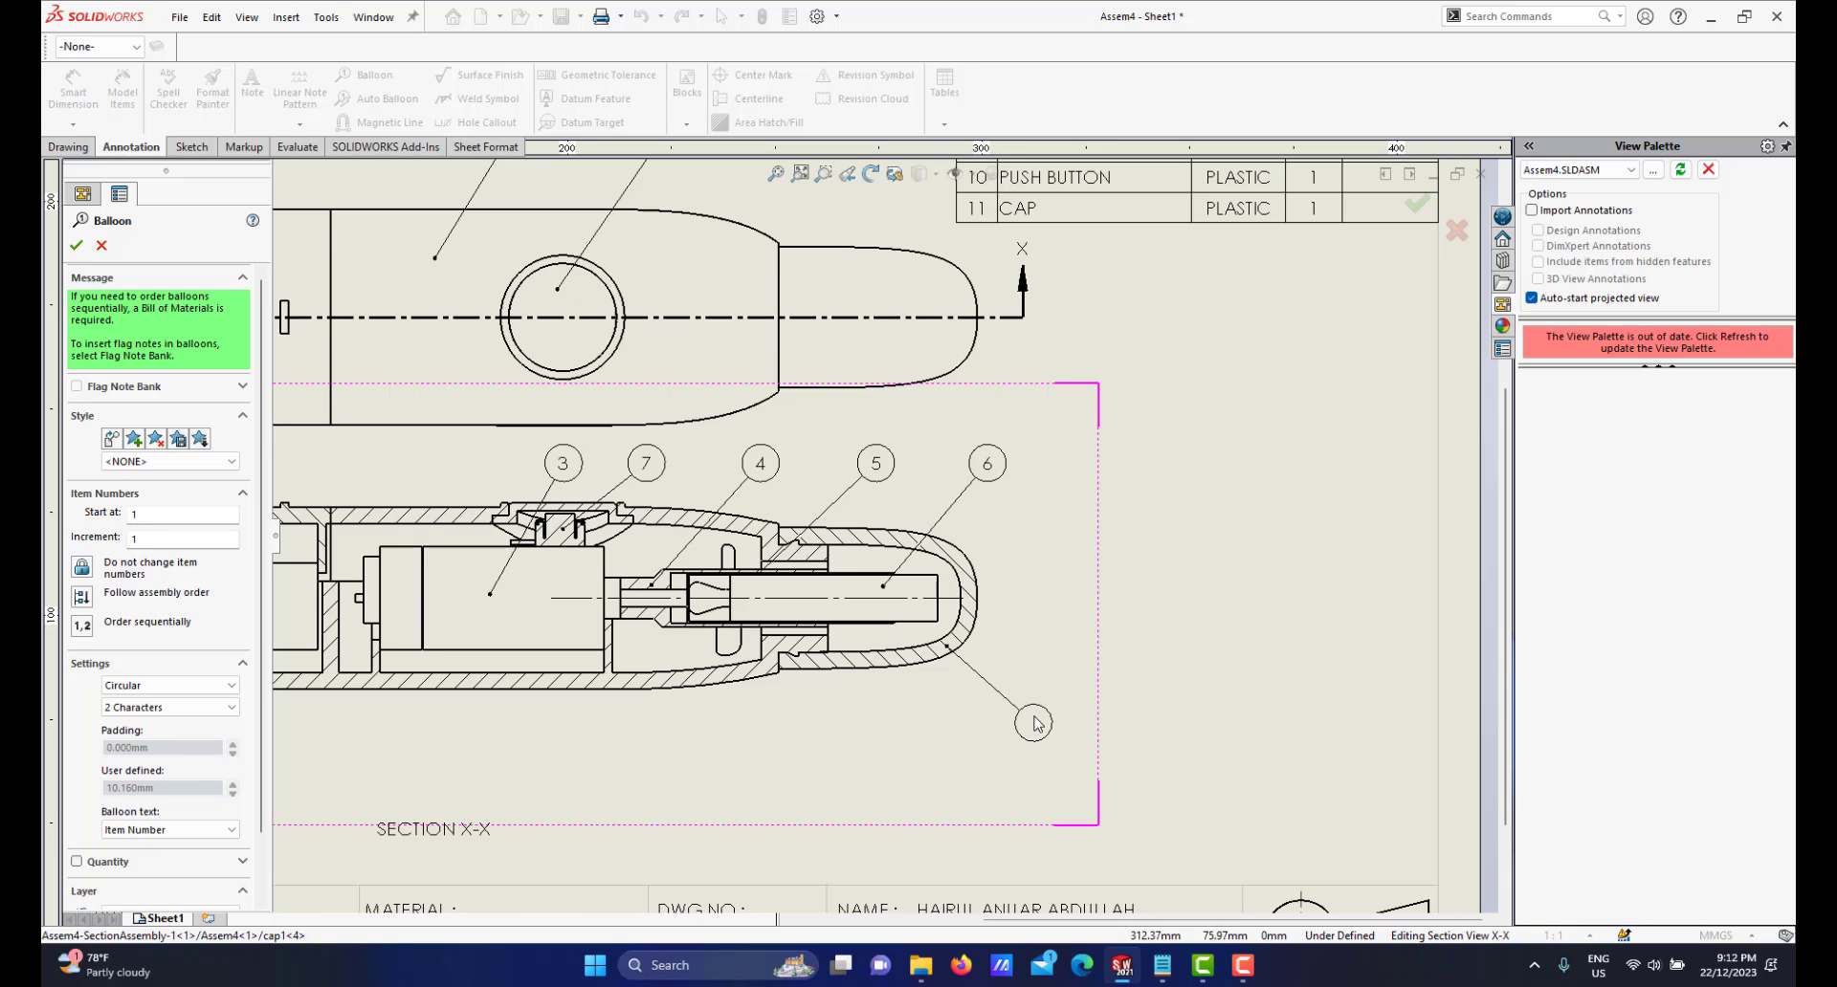
left_click(1033, 724)
key("f")
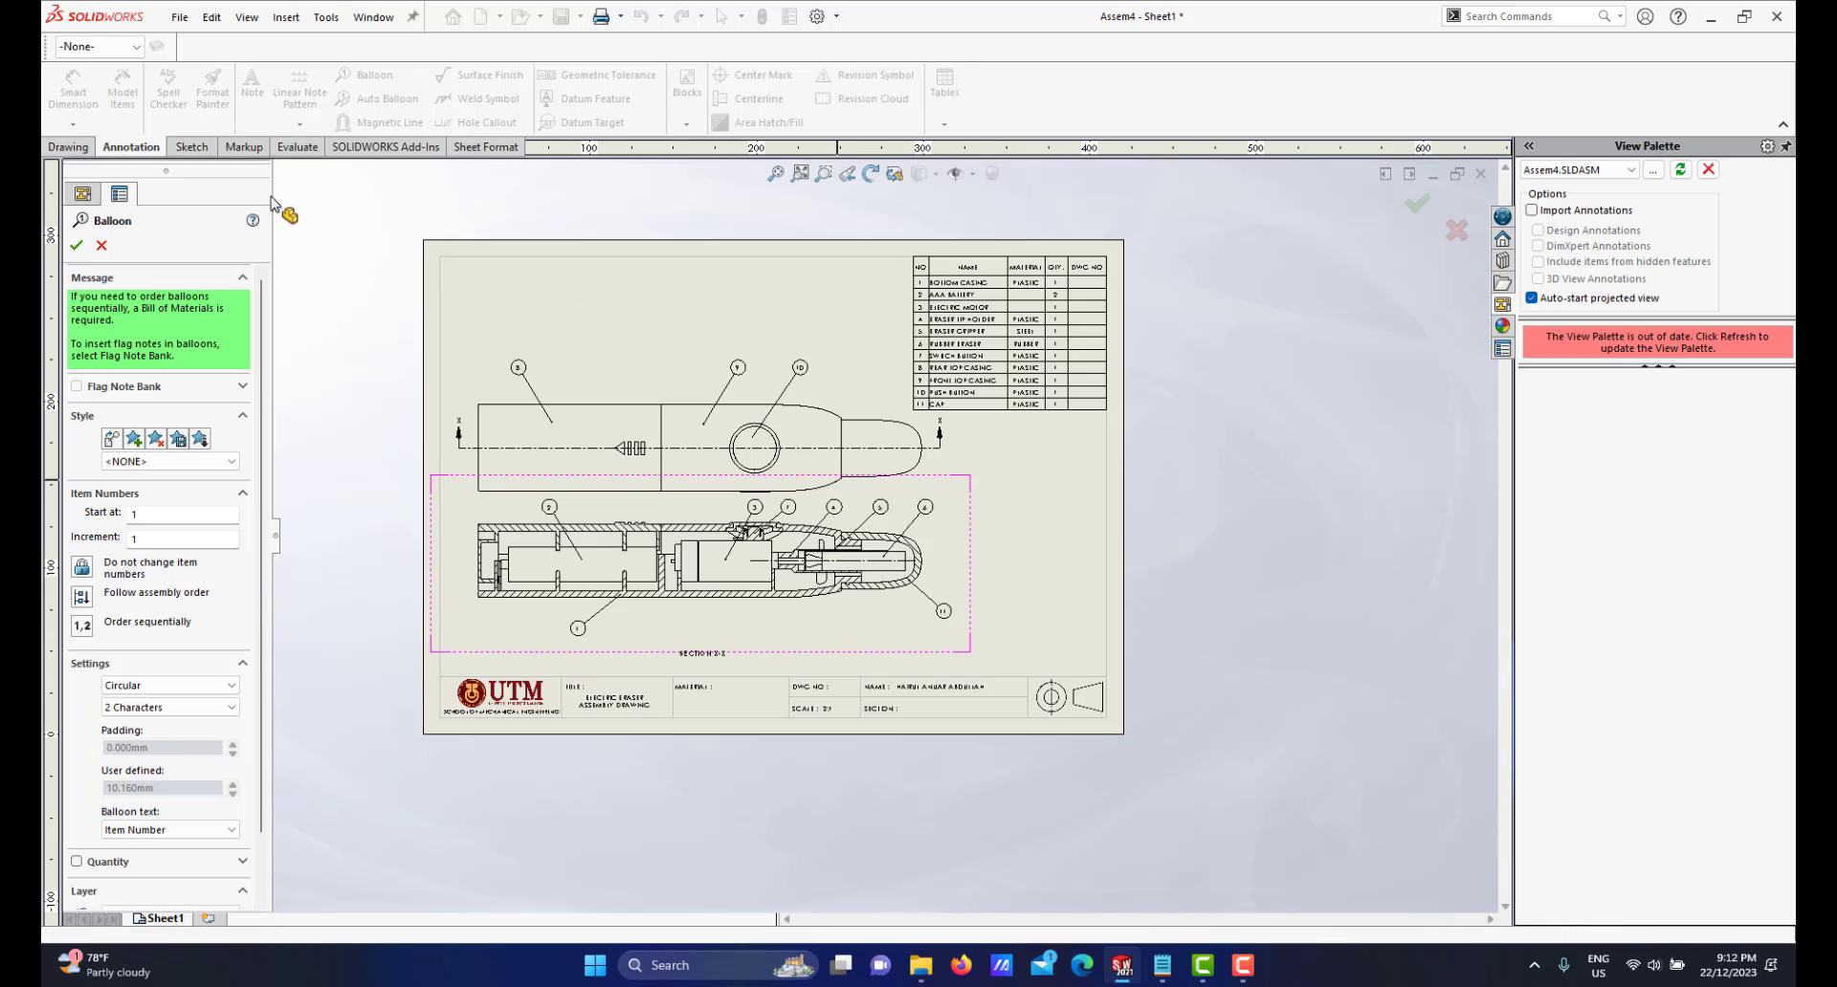
left_click(76, 245)
Refresh the out-of-date View Palette for Assem4.SLDASM so its standard views can be placed
scroll(807, 421, "up", 2)
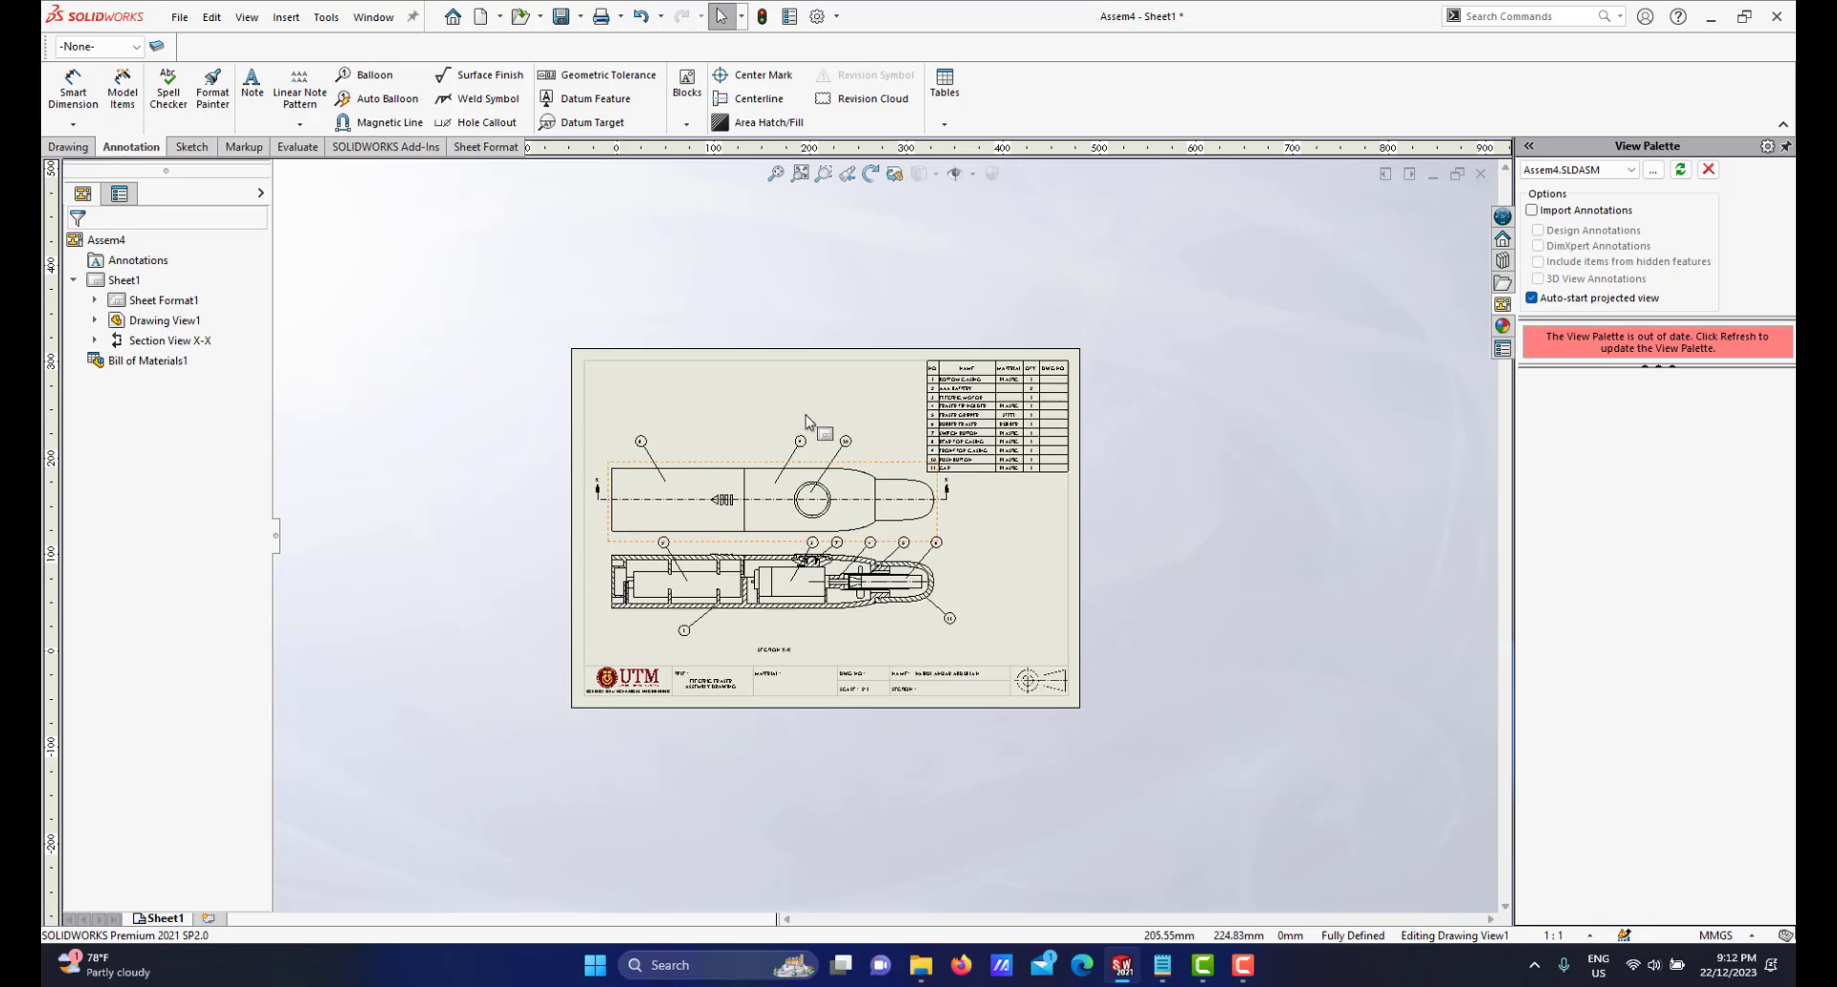
scroll(803, 432, "down", 2)
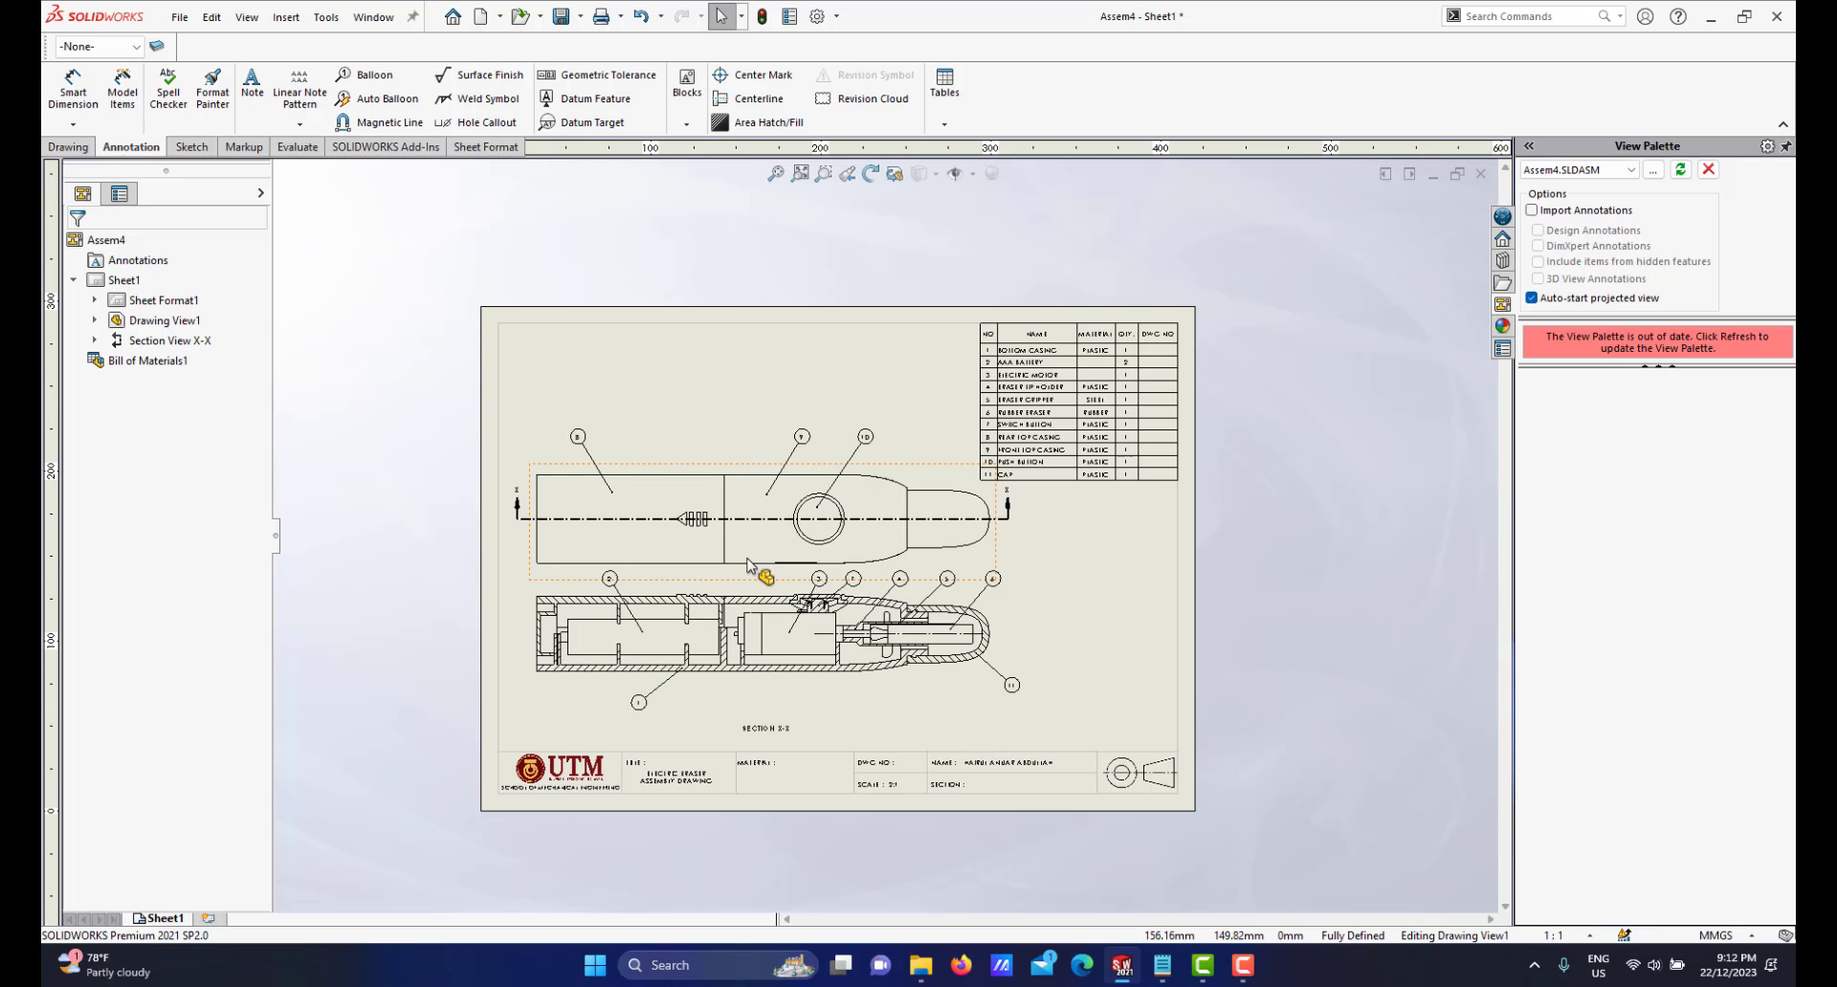
scroll(750, 569, "down", 1)
scroll(620, 582, "down", 1)
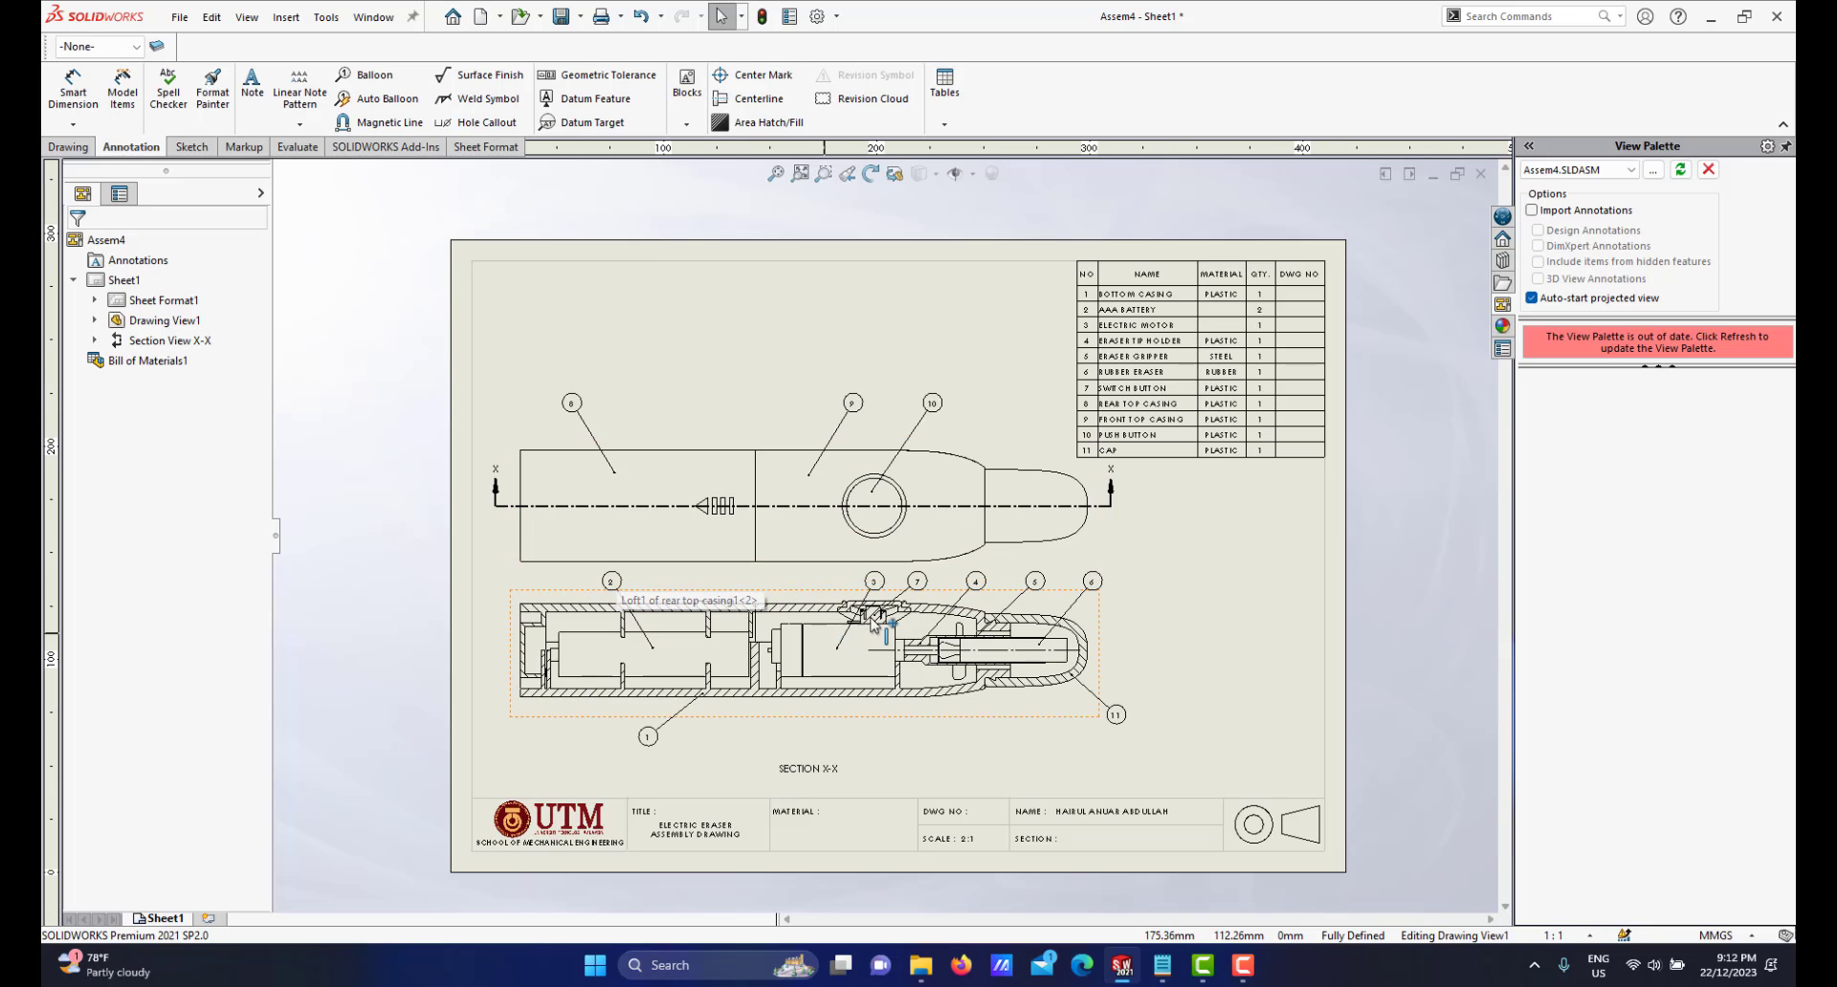
scroll(882, 541, "up", 2)
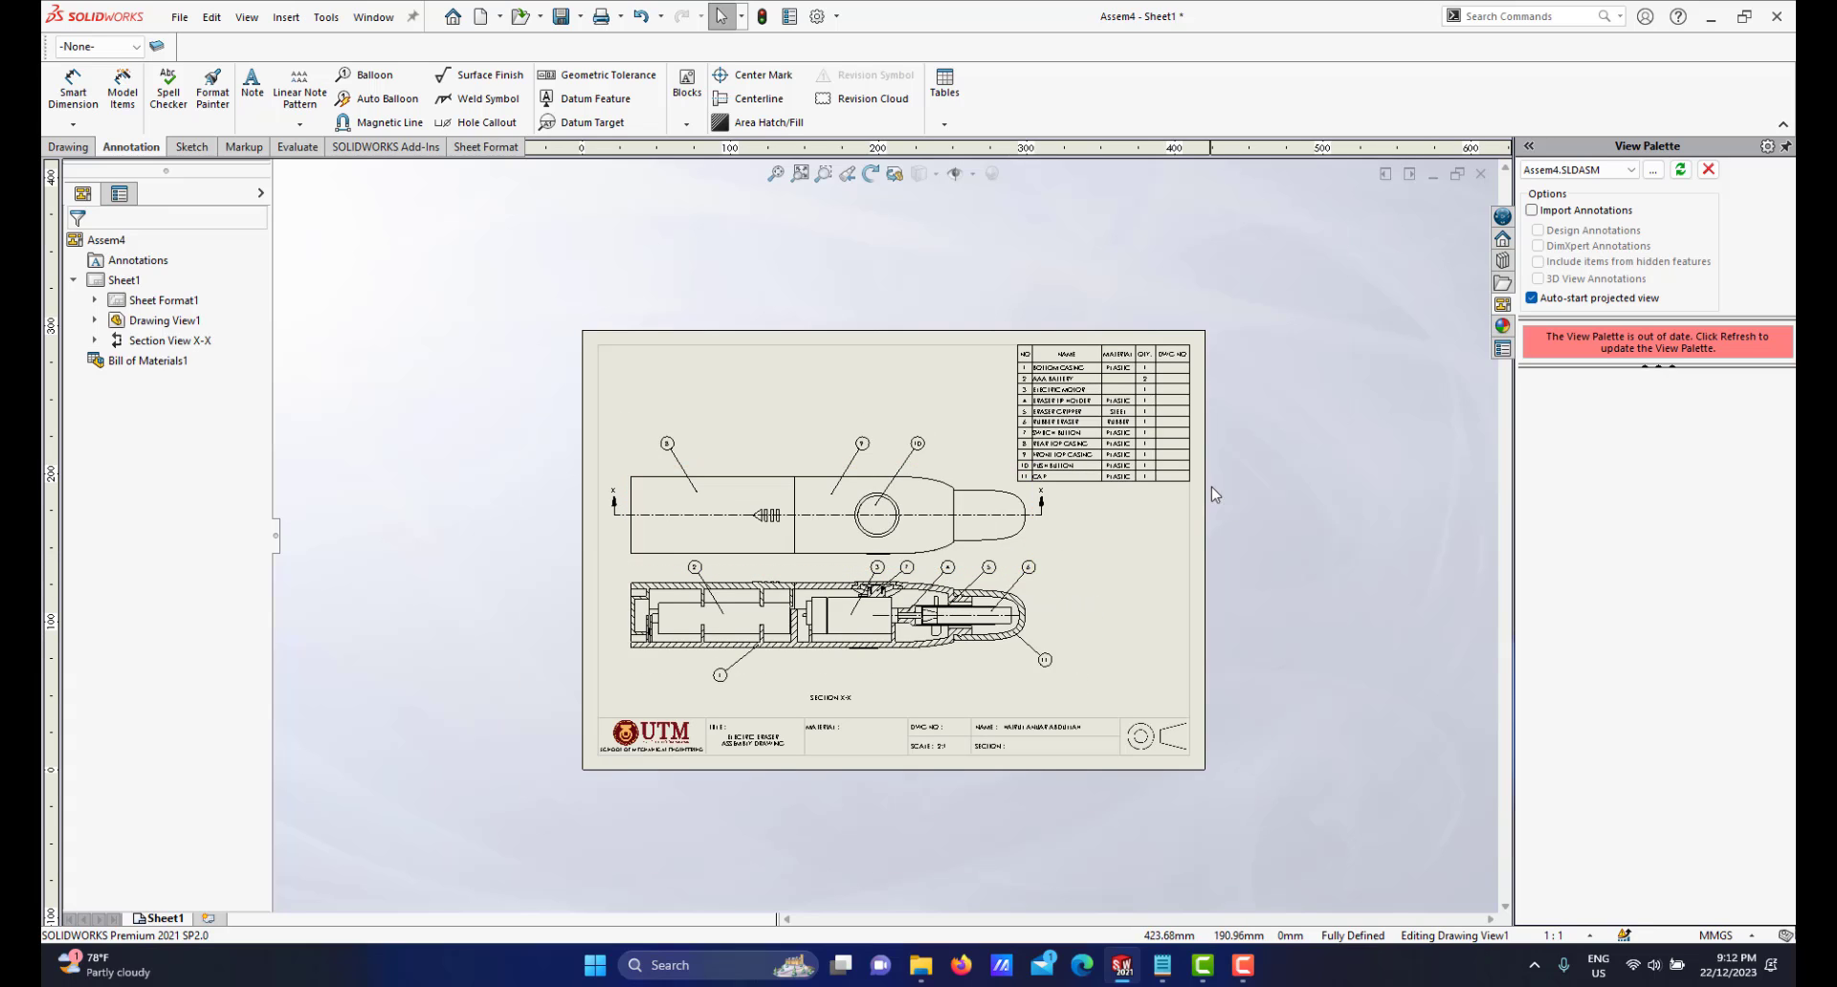
scroll(1179, 555, "down", 2)
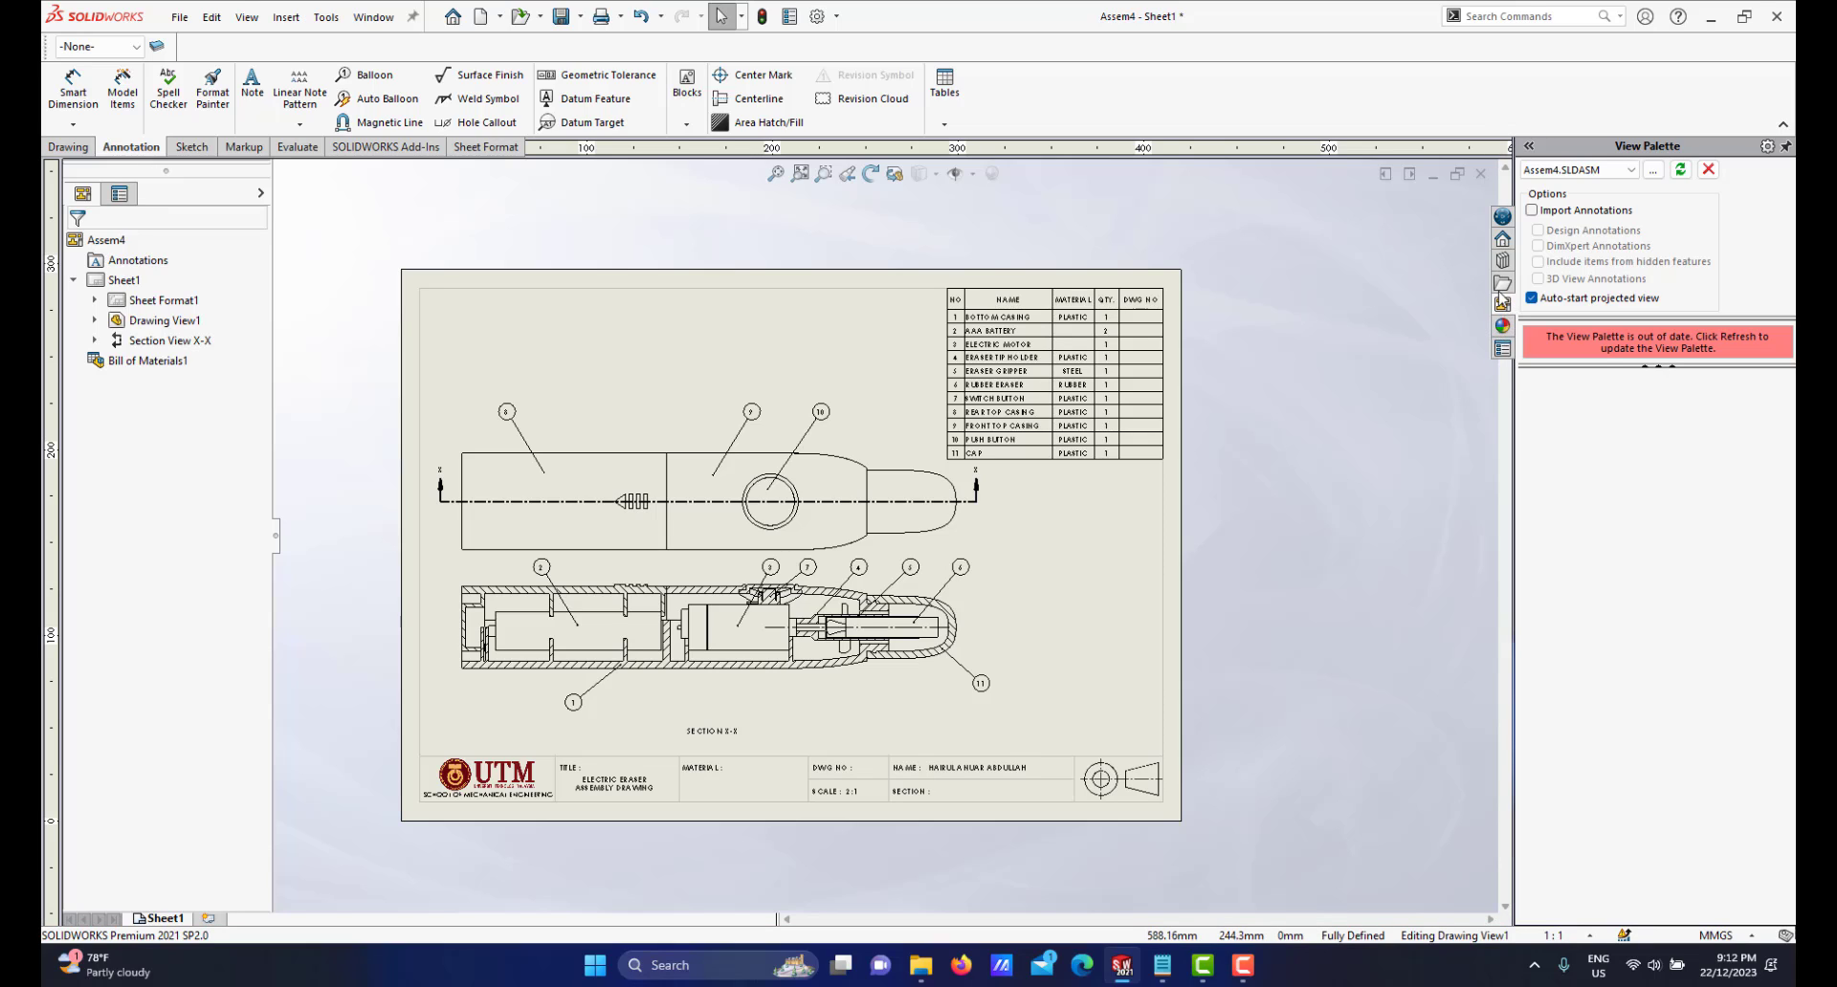
left_click(1503, 217)
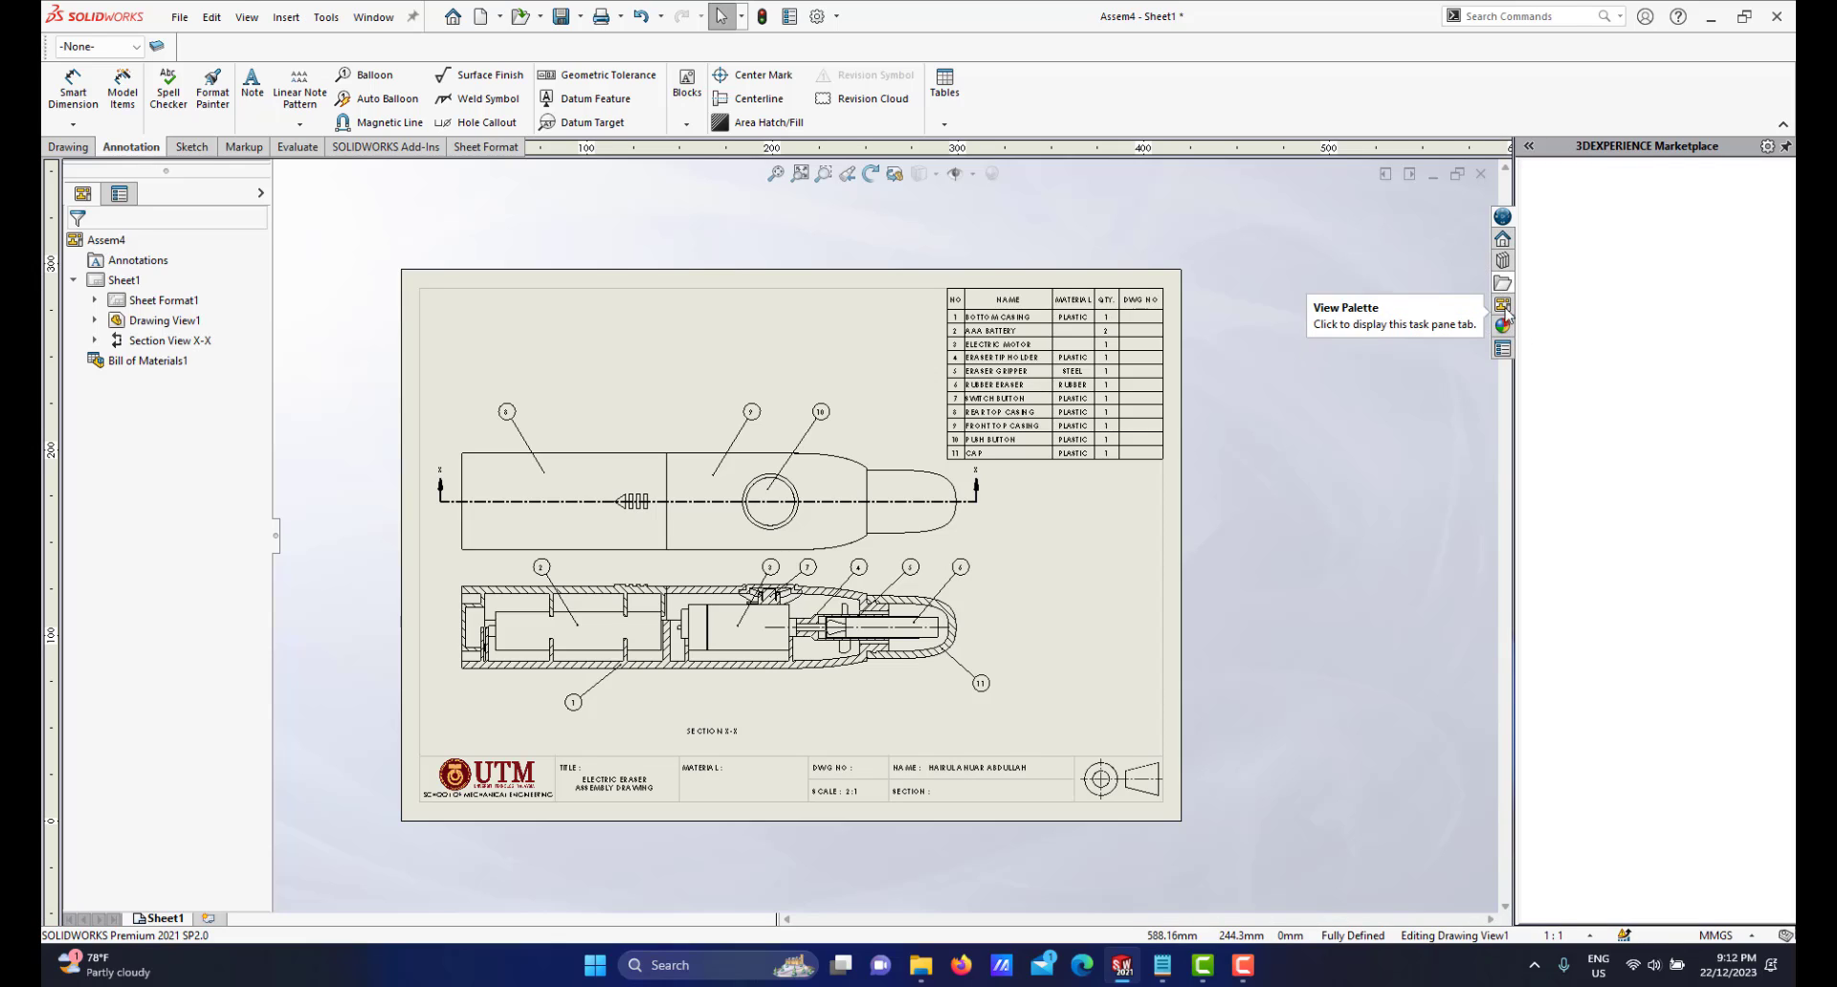
left_click(1502, 306)
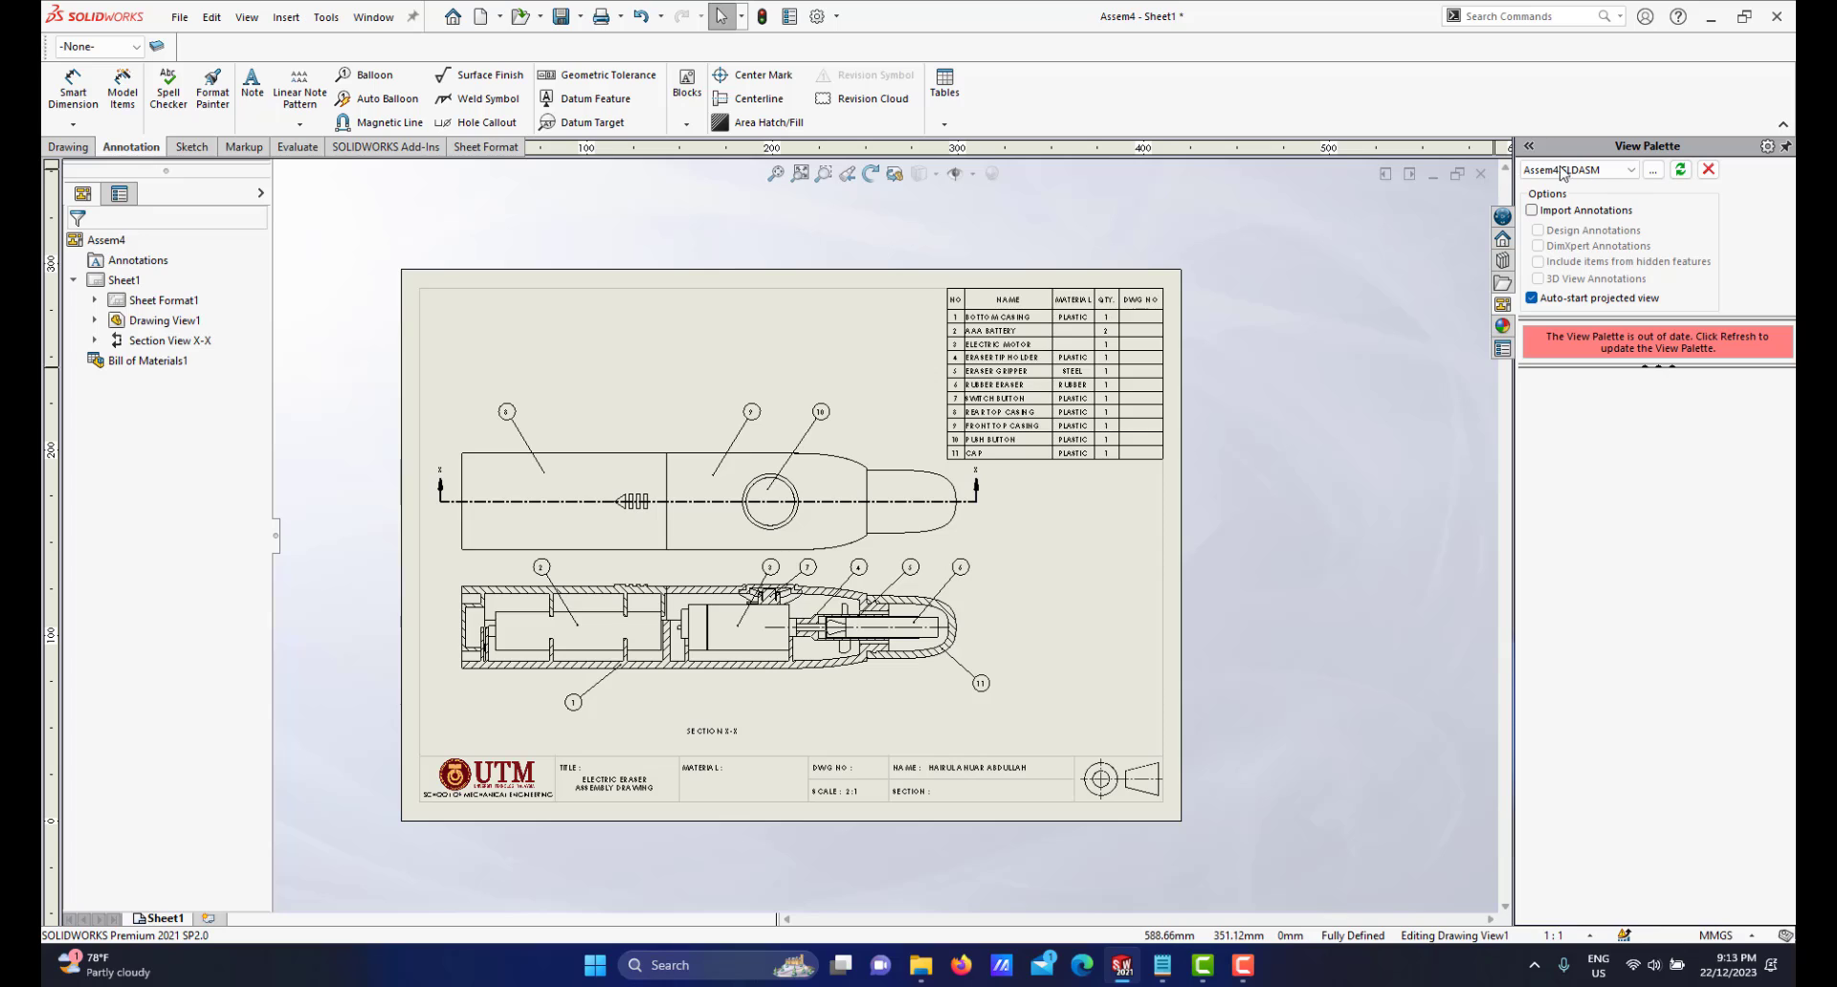
left_click(1681, 170)
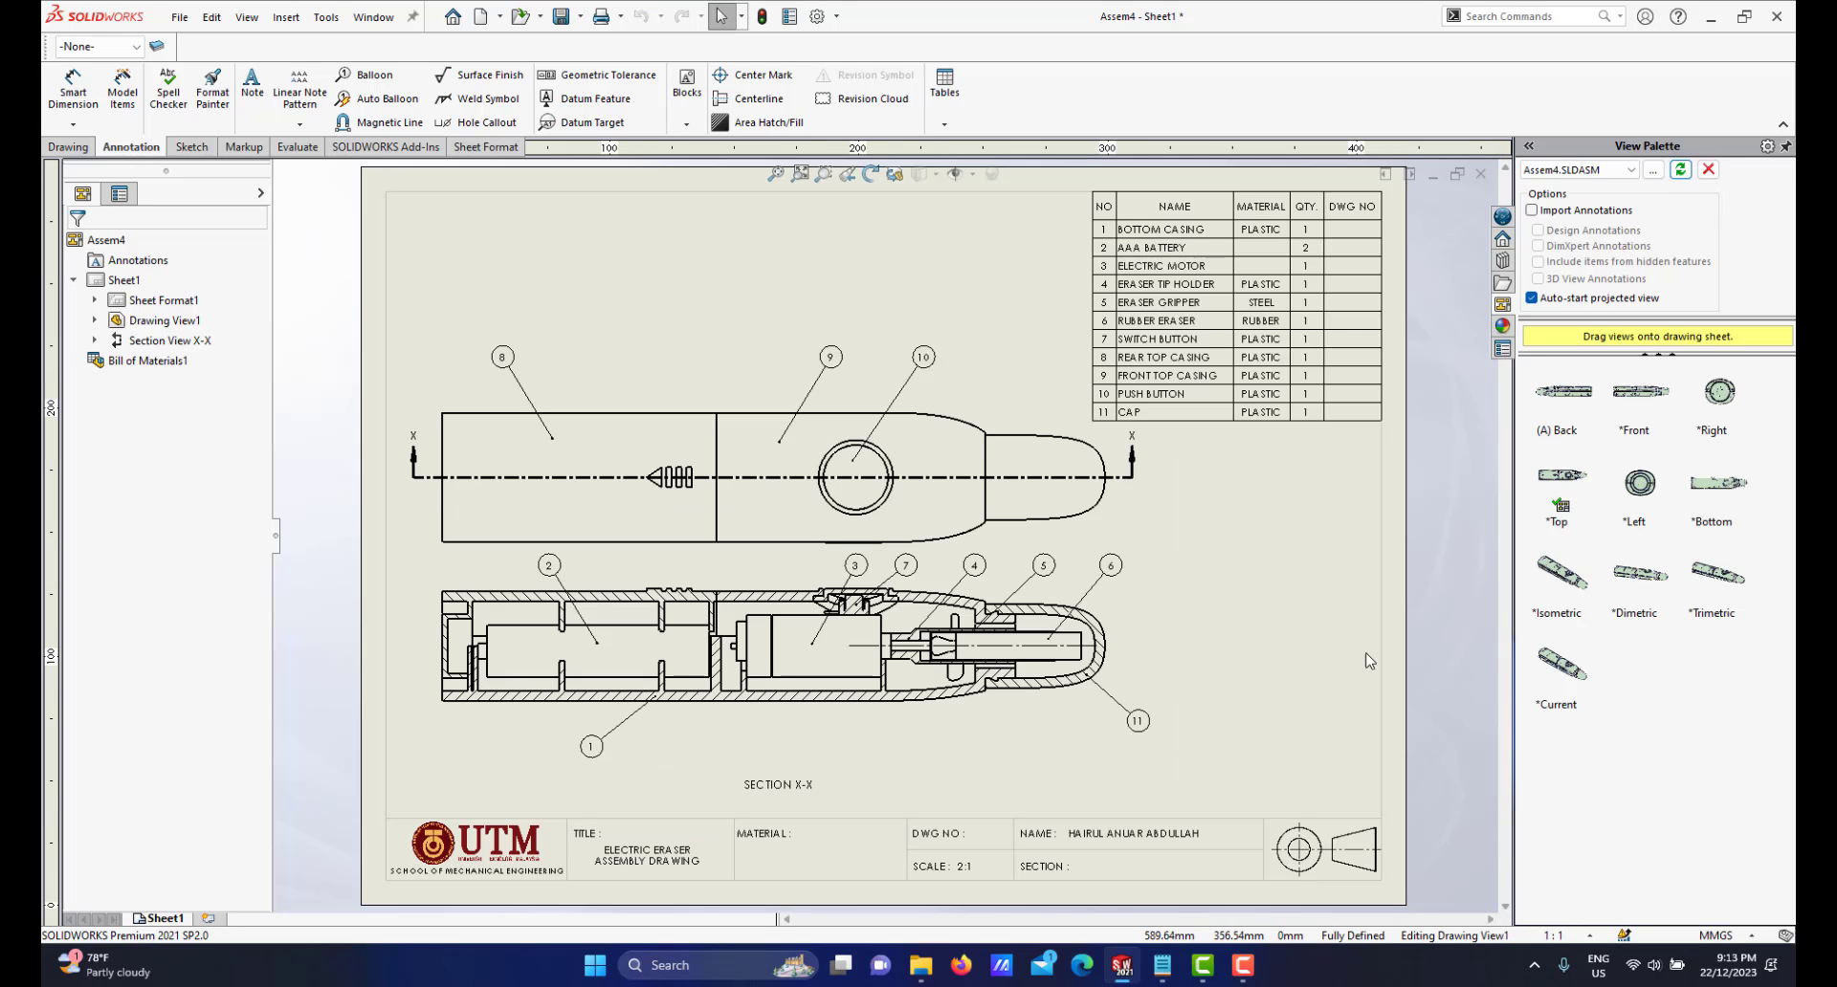
Place the assembly's isometric view on the sheet, beside Section X-X and below the bill of materials
scroll(1181, 600, "up", 3)
scroll(1181, 595, "down", 2)
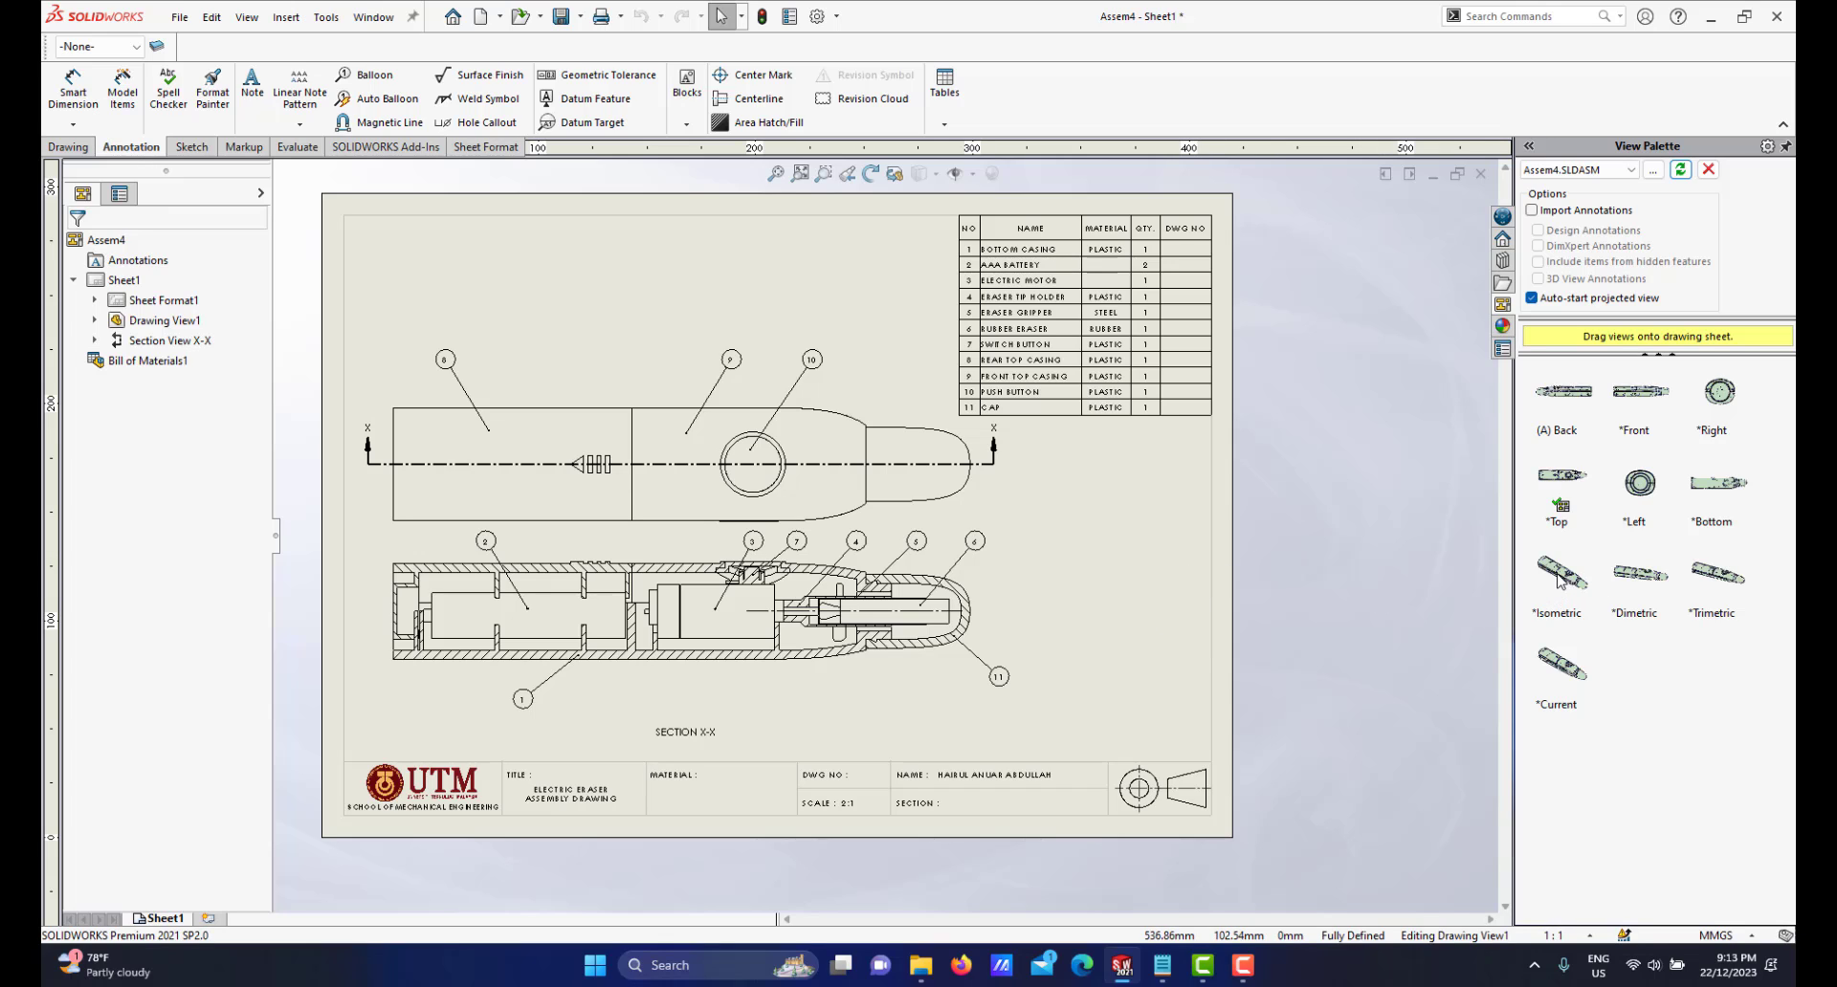
mouse_move(1559, 579)
left_mouse_down()
mouse_move(1105, 574)
mouse_move(1077, 618)
mouse_move(1089, 582)
left_mouse_up()
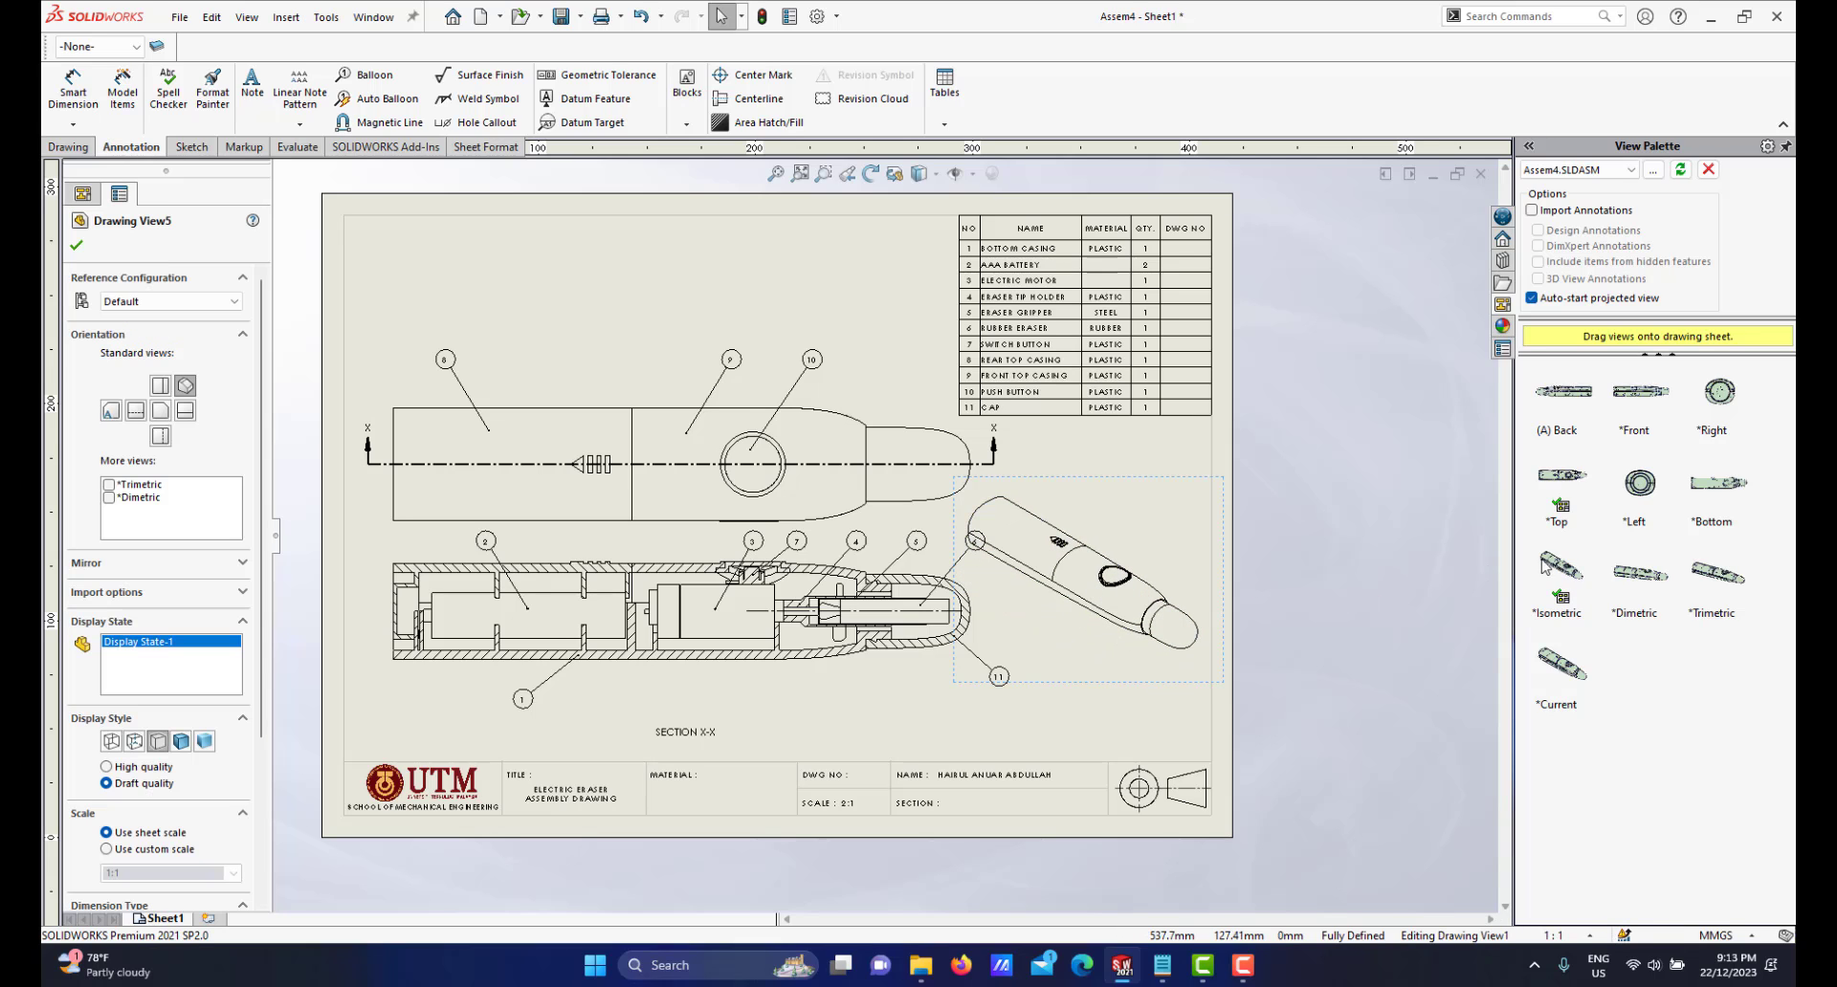
Give the isometric view a custom scale of 1:1.5
scroll(1057, 565, "up", 3)
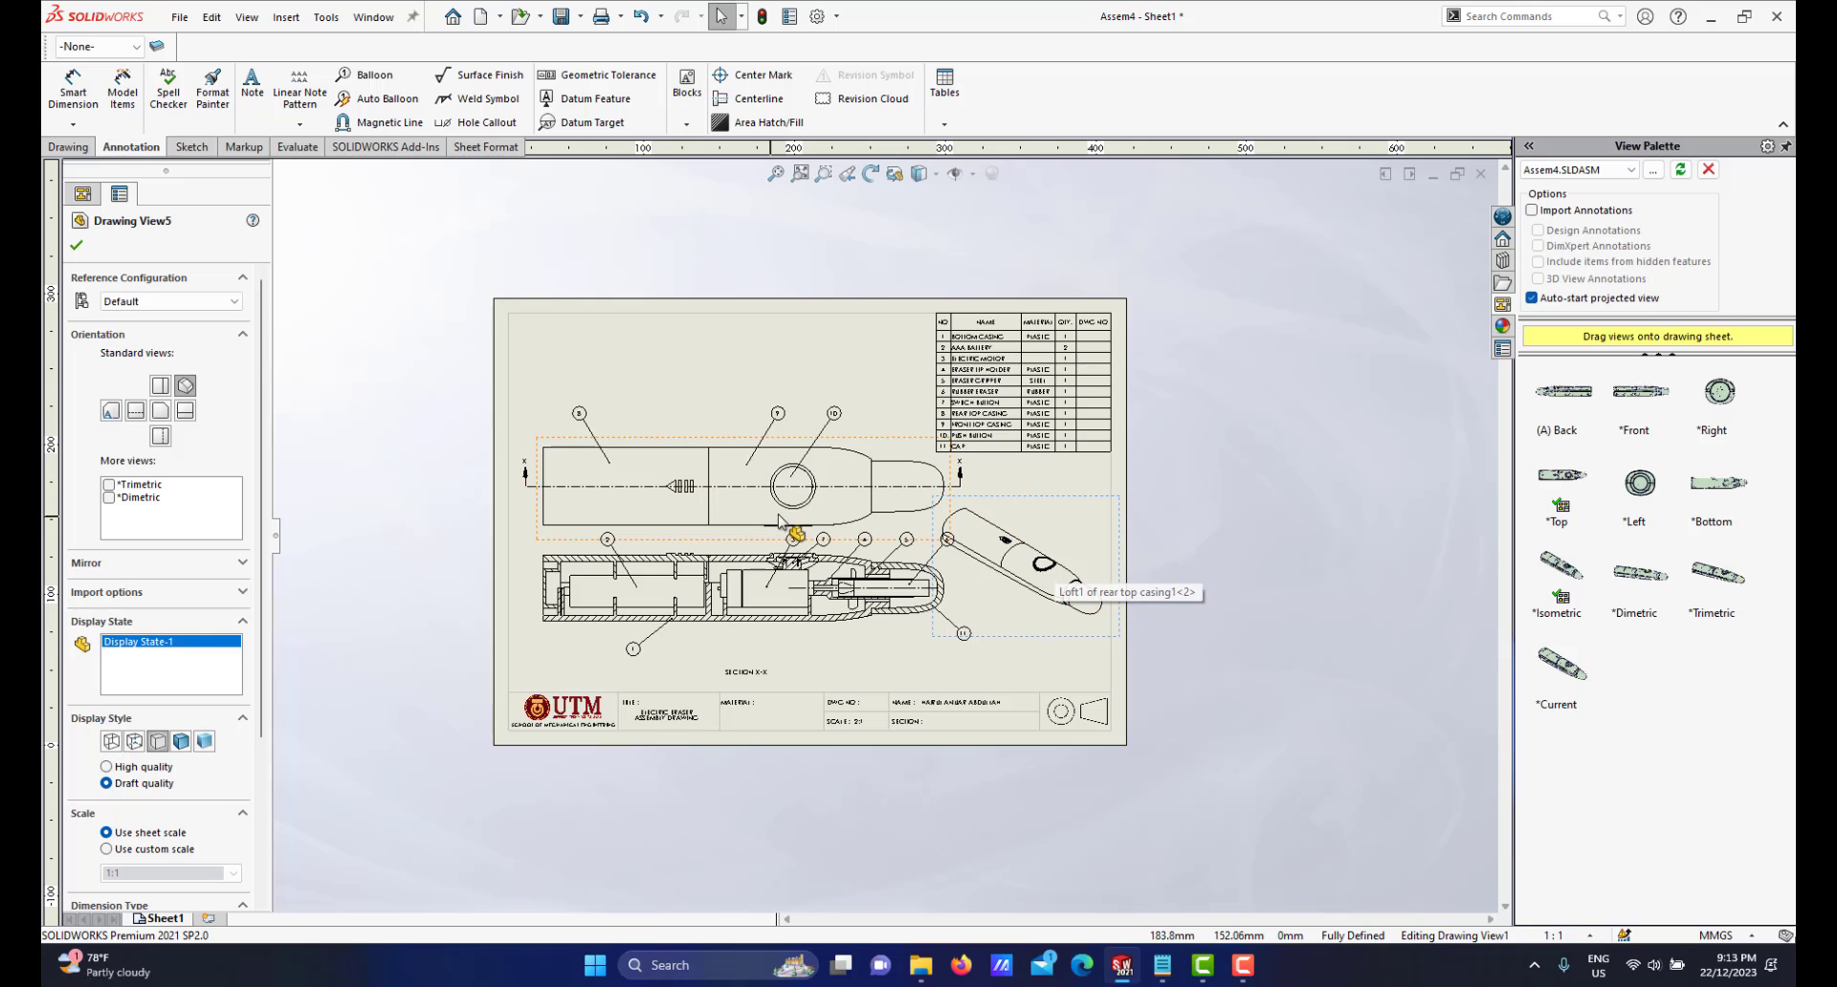
scroll(1049, 588, "down", 2)
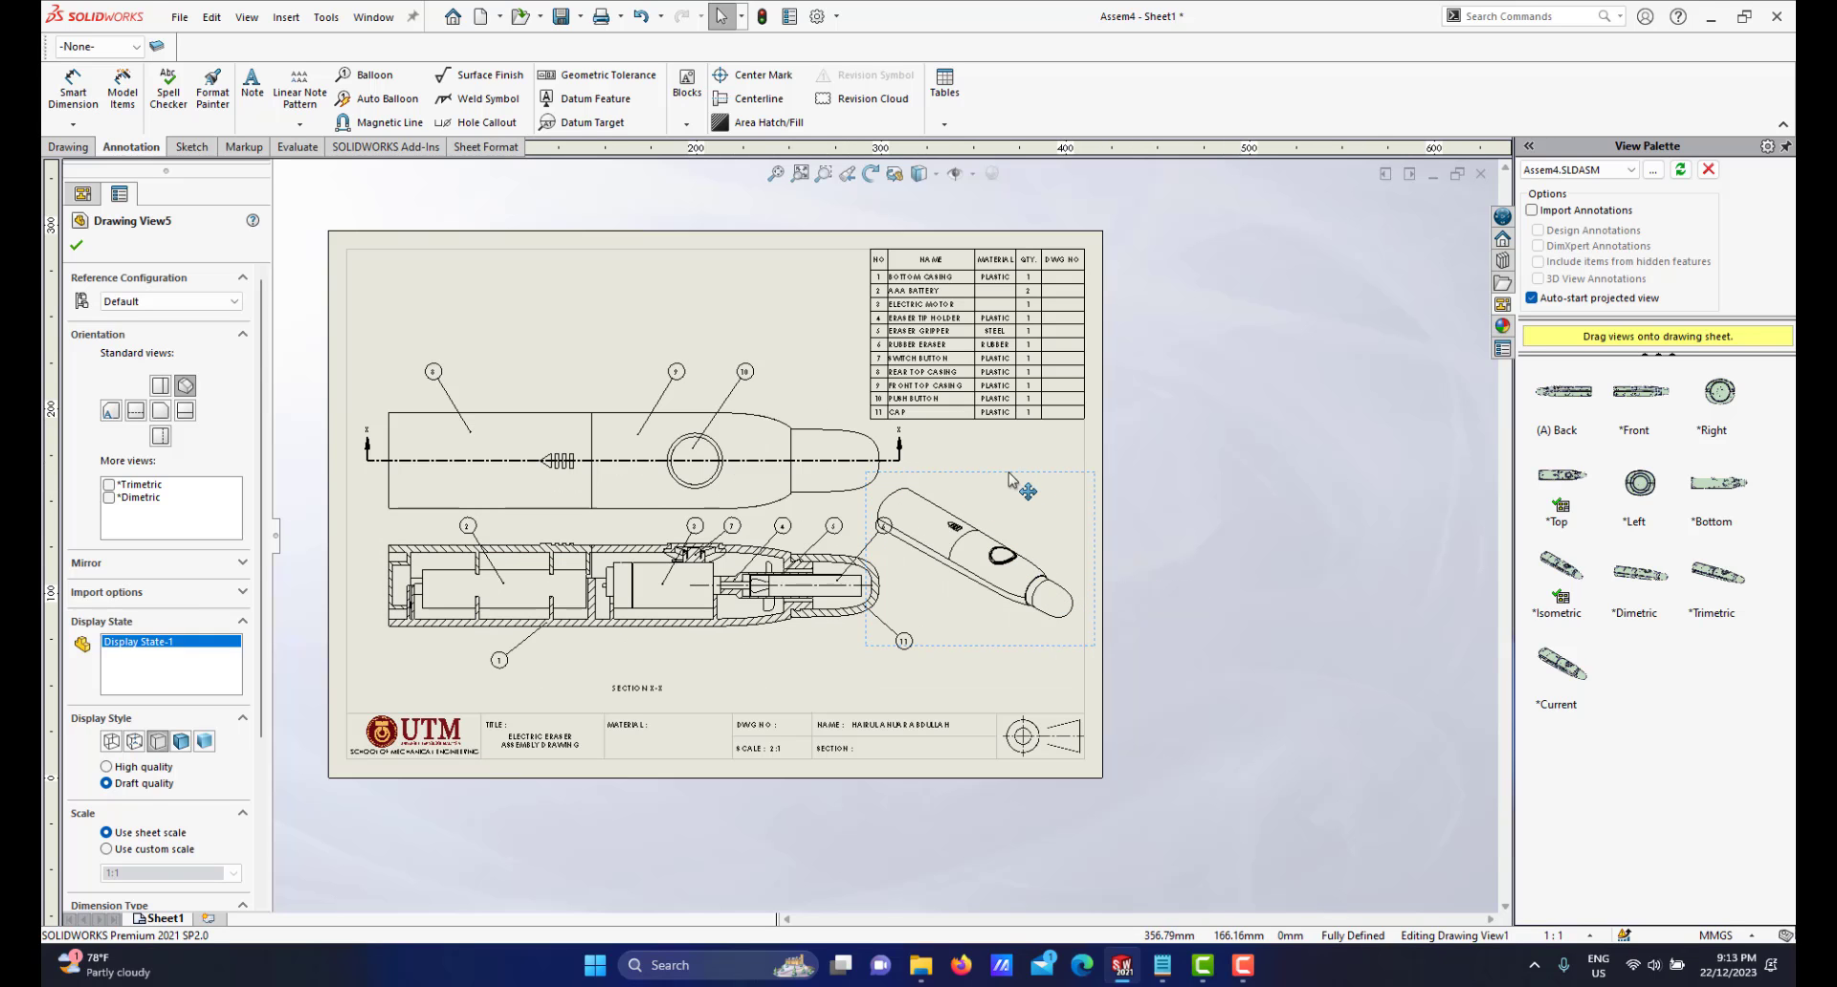
scroll(1000, 490, "up", 3)
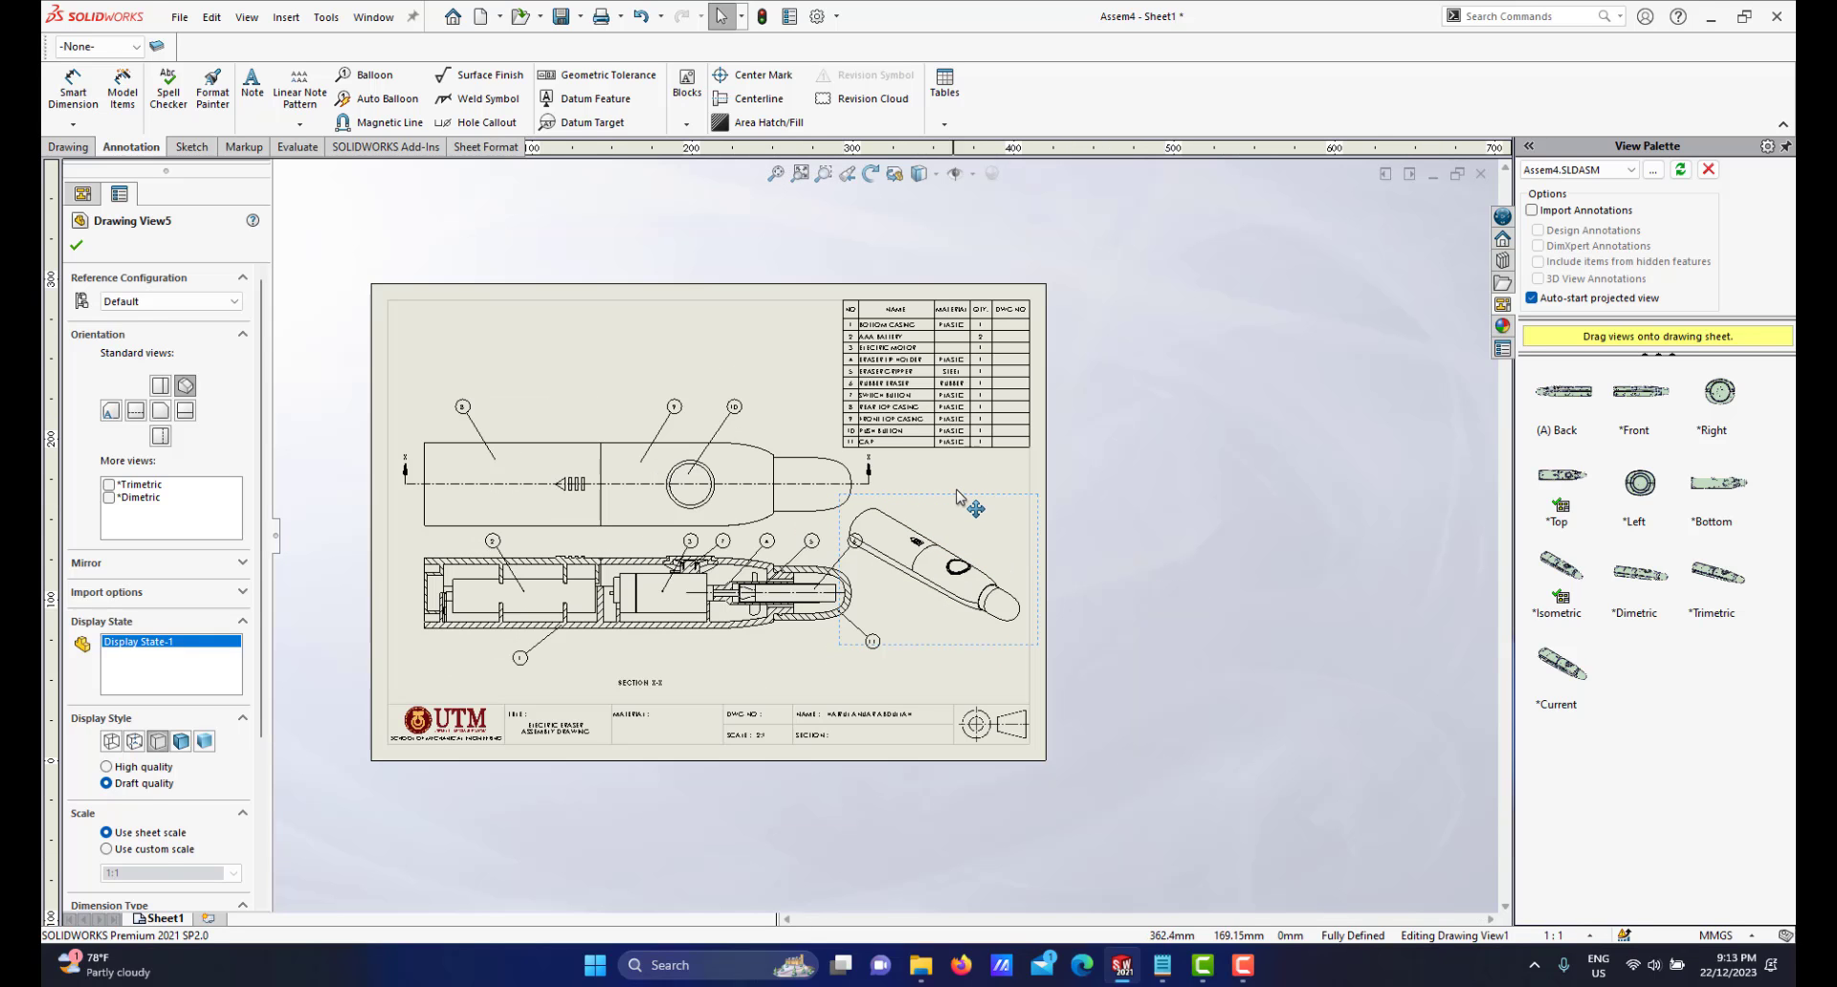
scroll(859, 572, "up", 1)
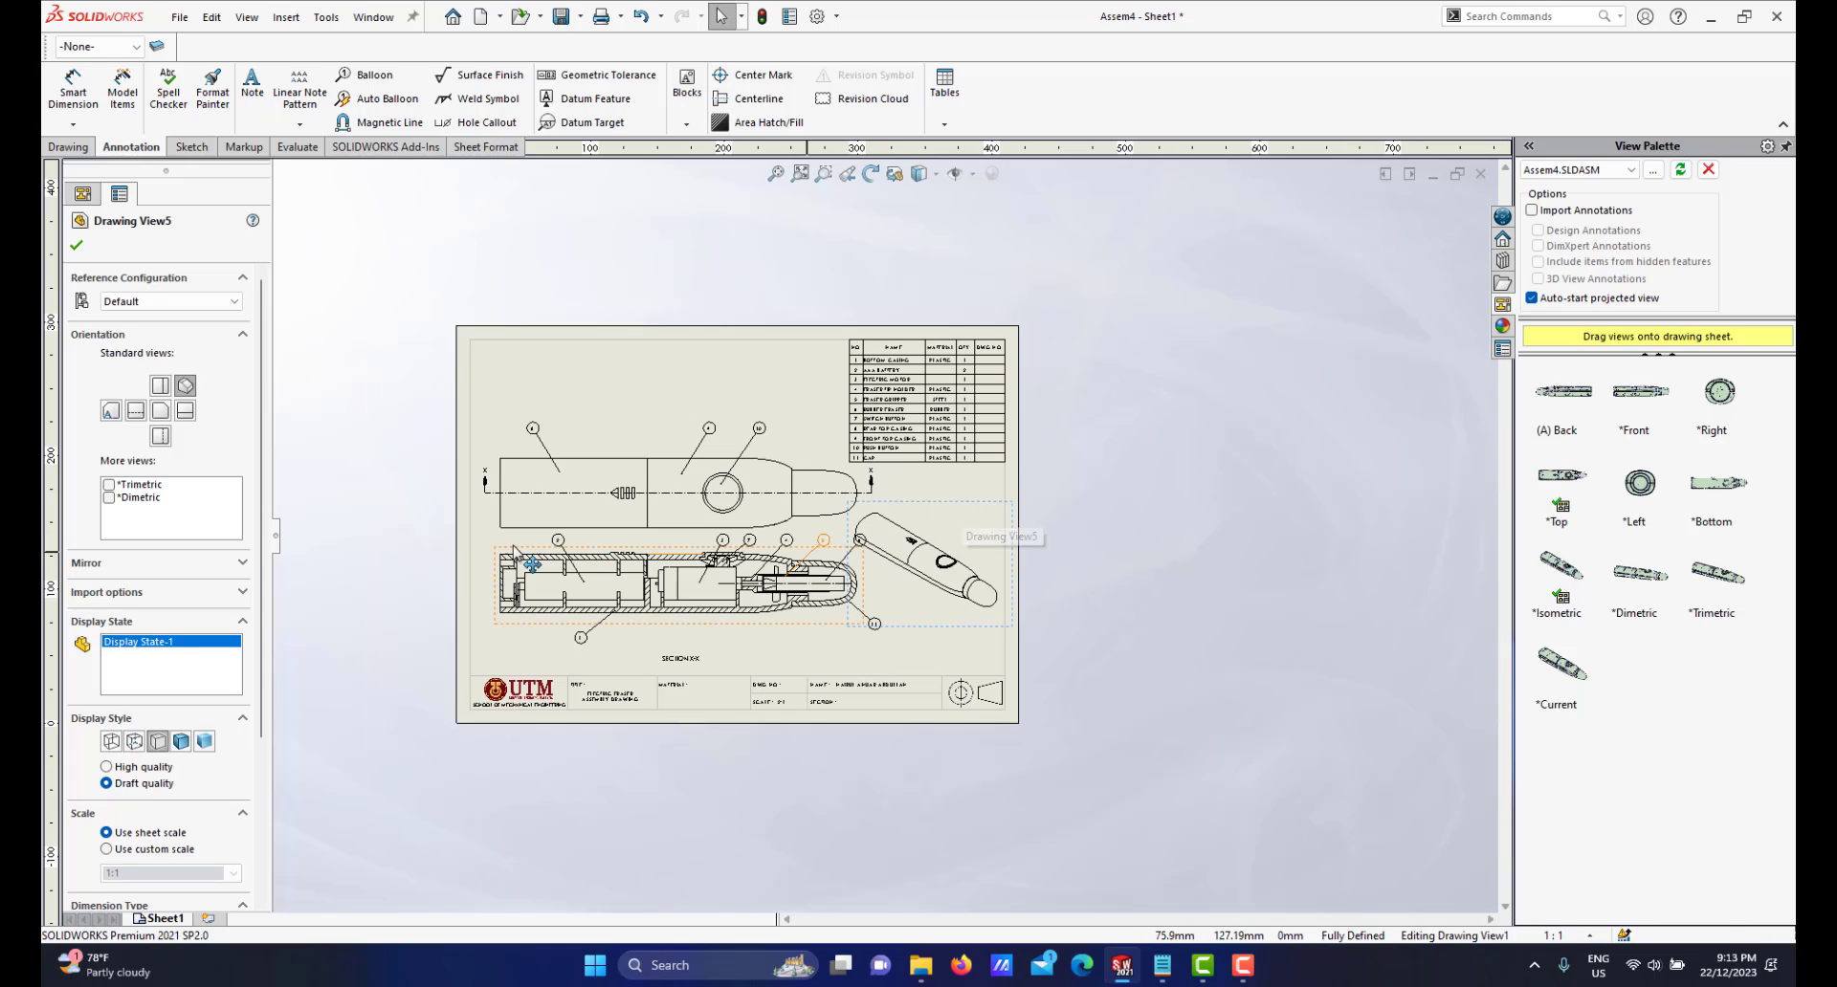
scroll(244, 670, "down", 3)
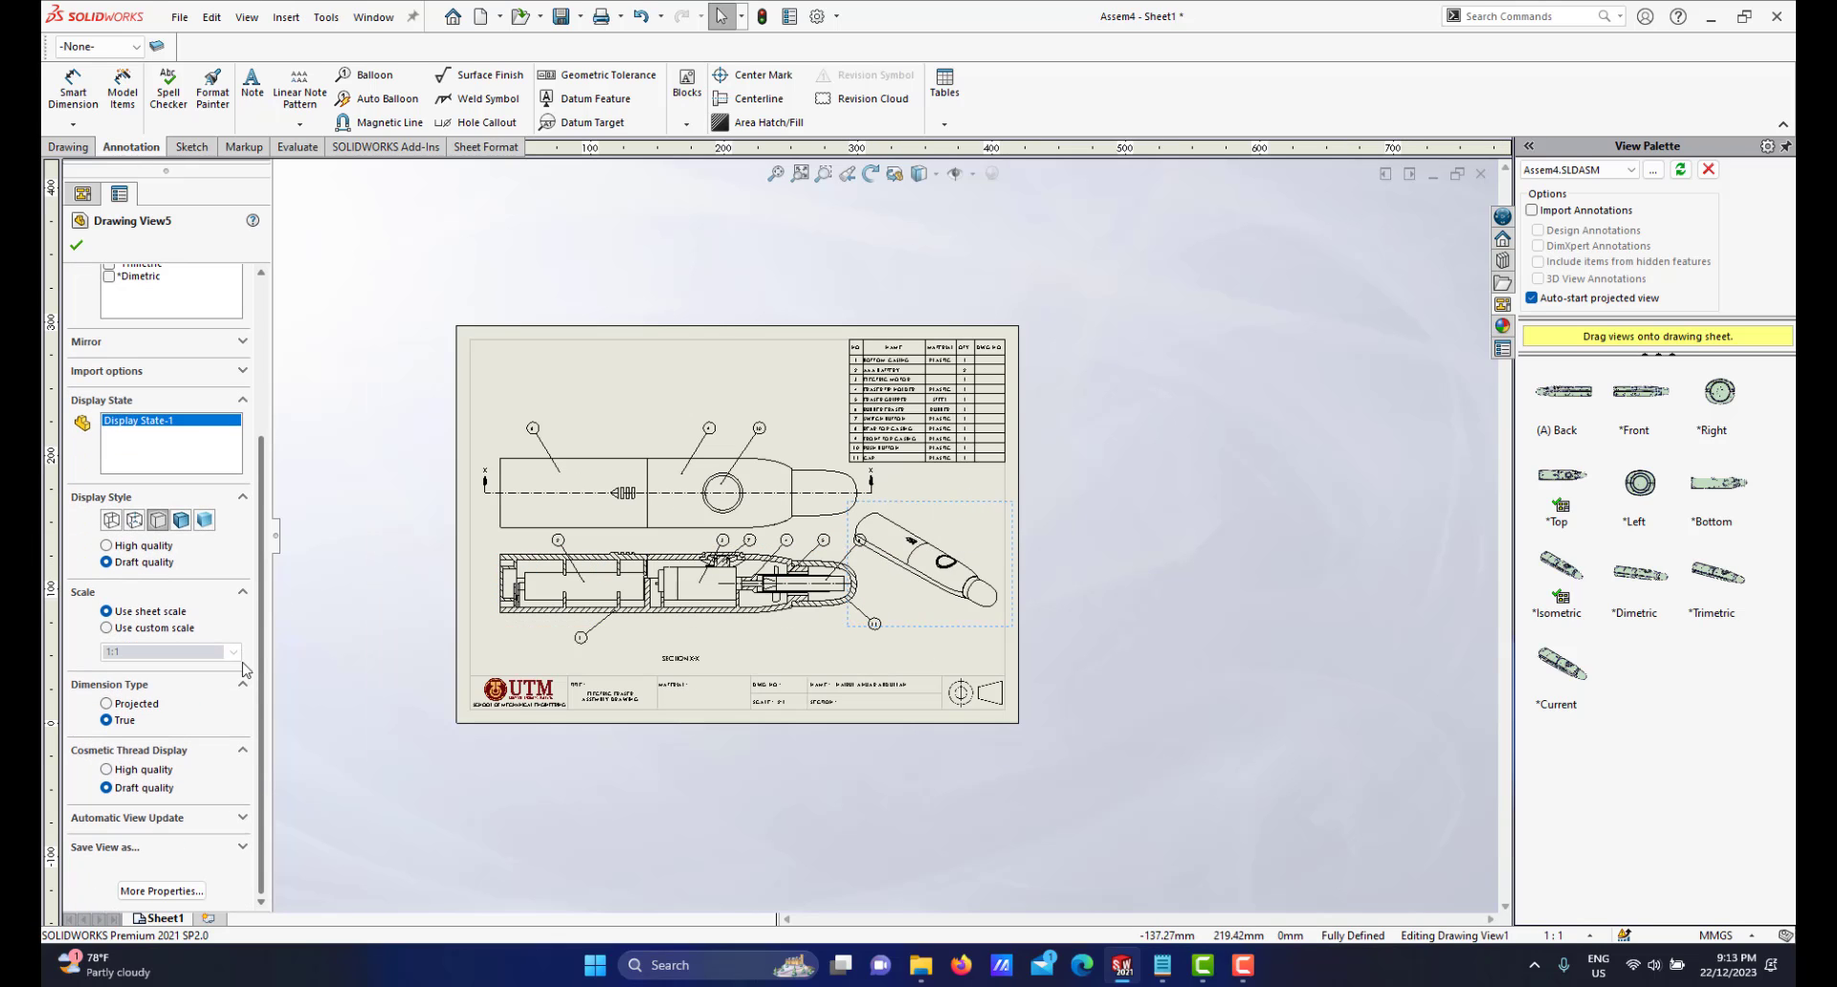
left_click(106, 628)
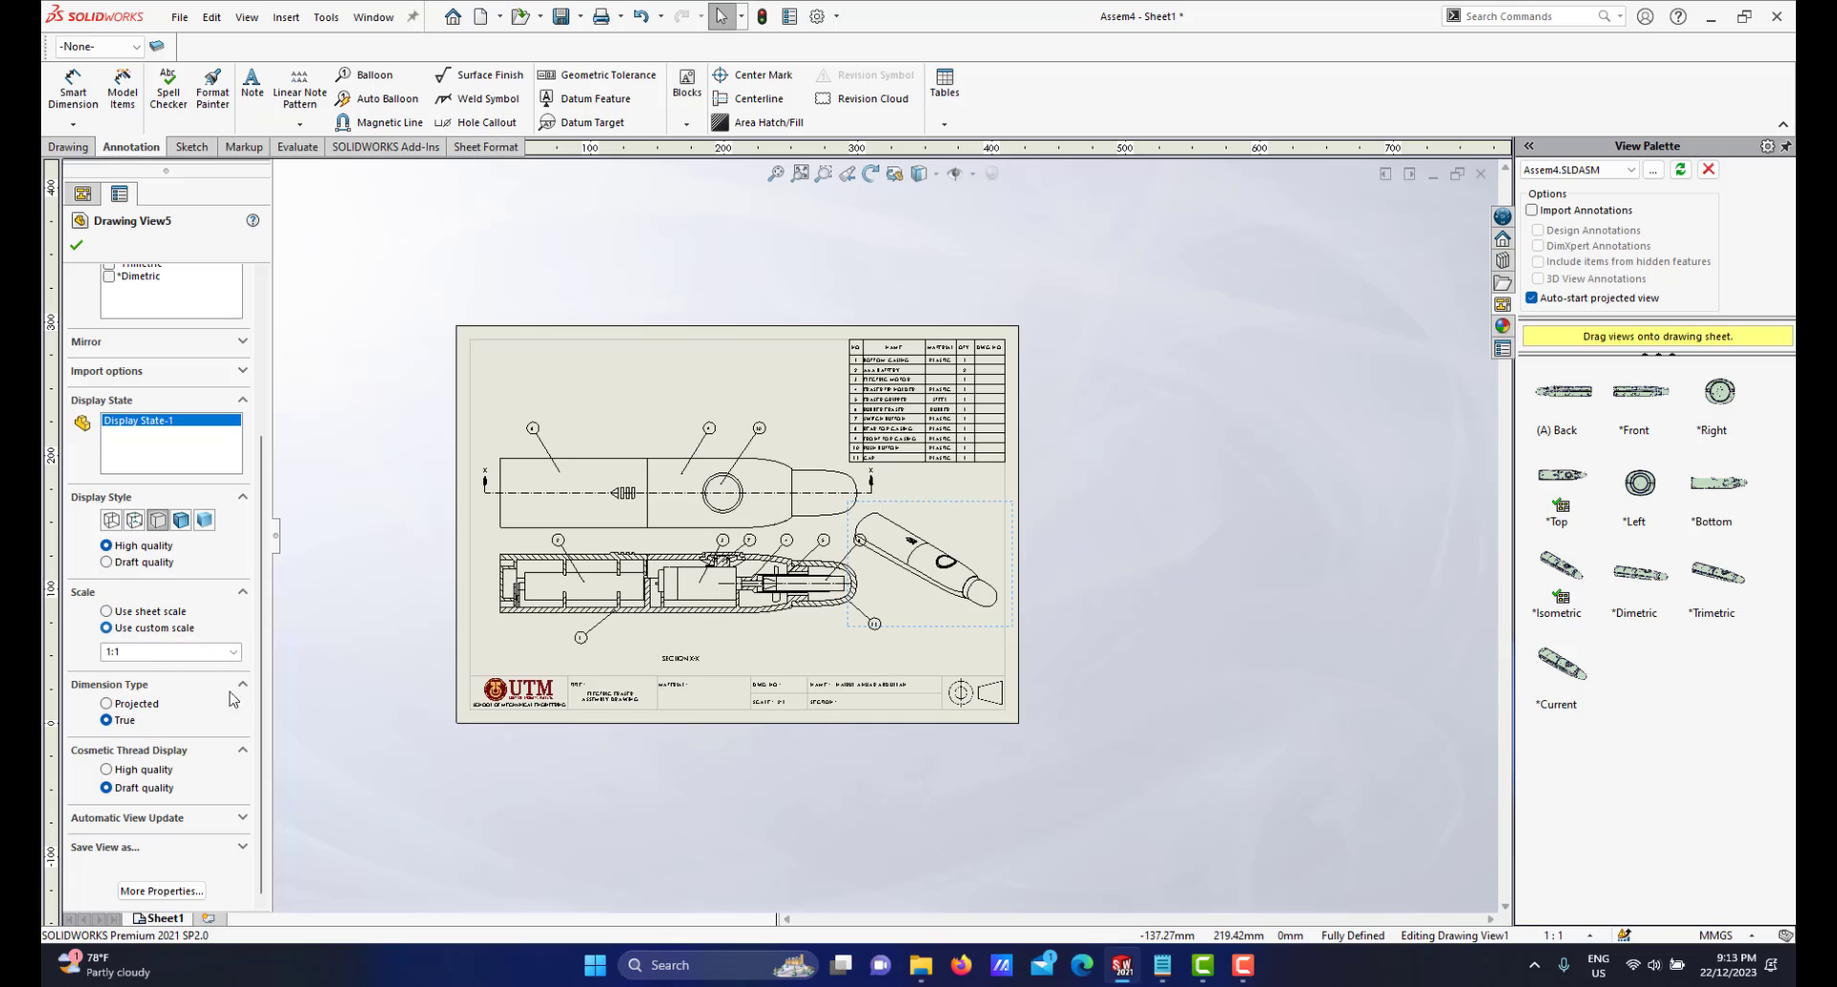
left_click(234, 653)
left_click(121, 680)
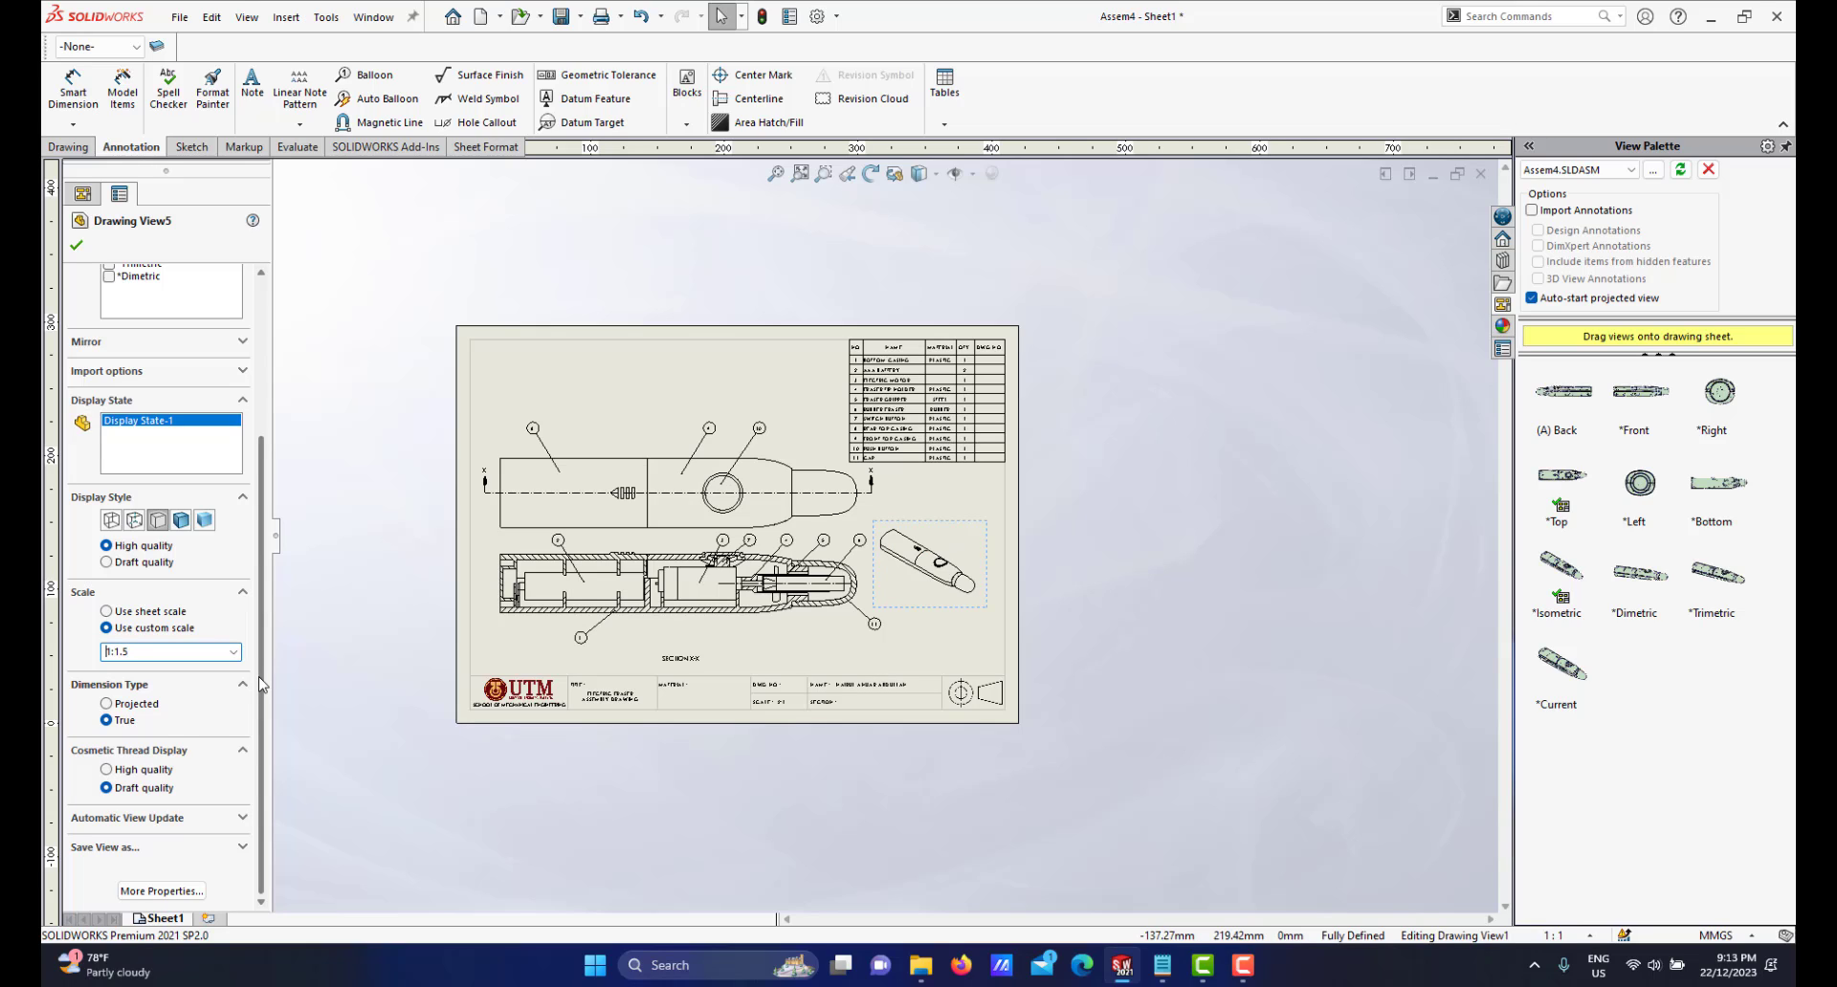
left_click(76, 246)
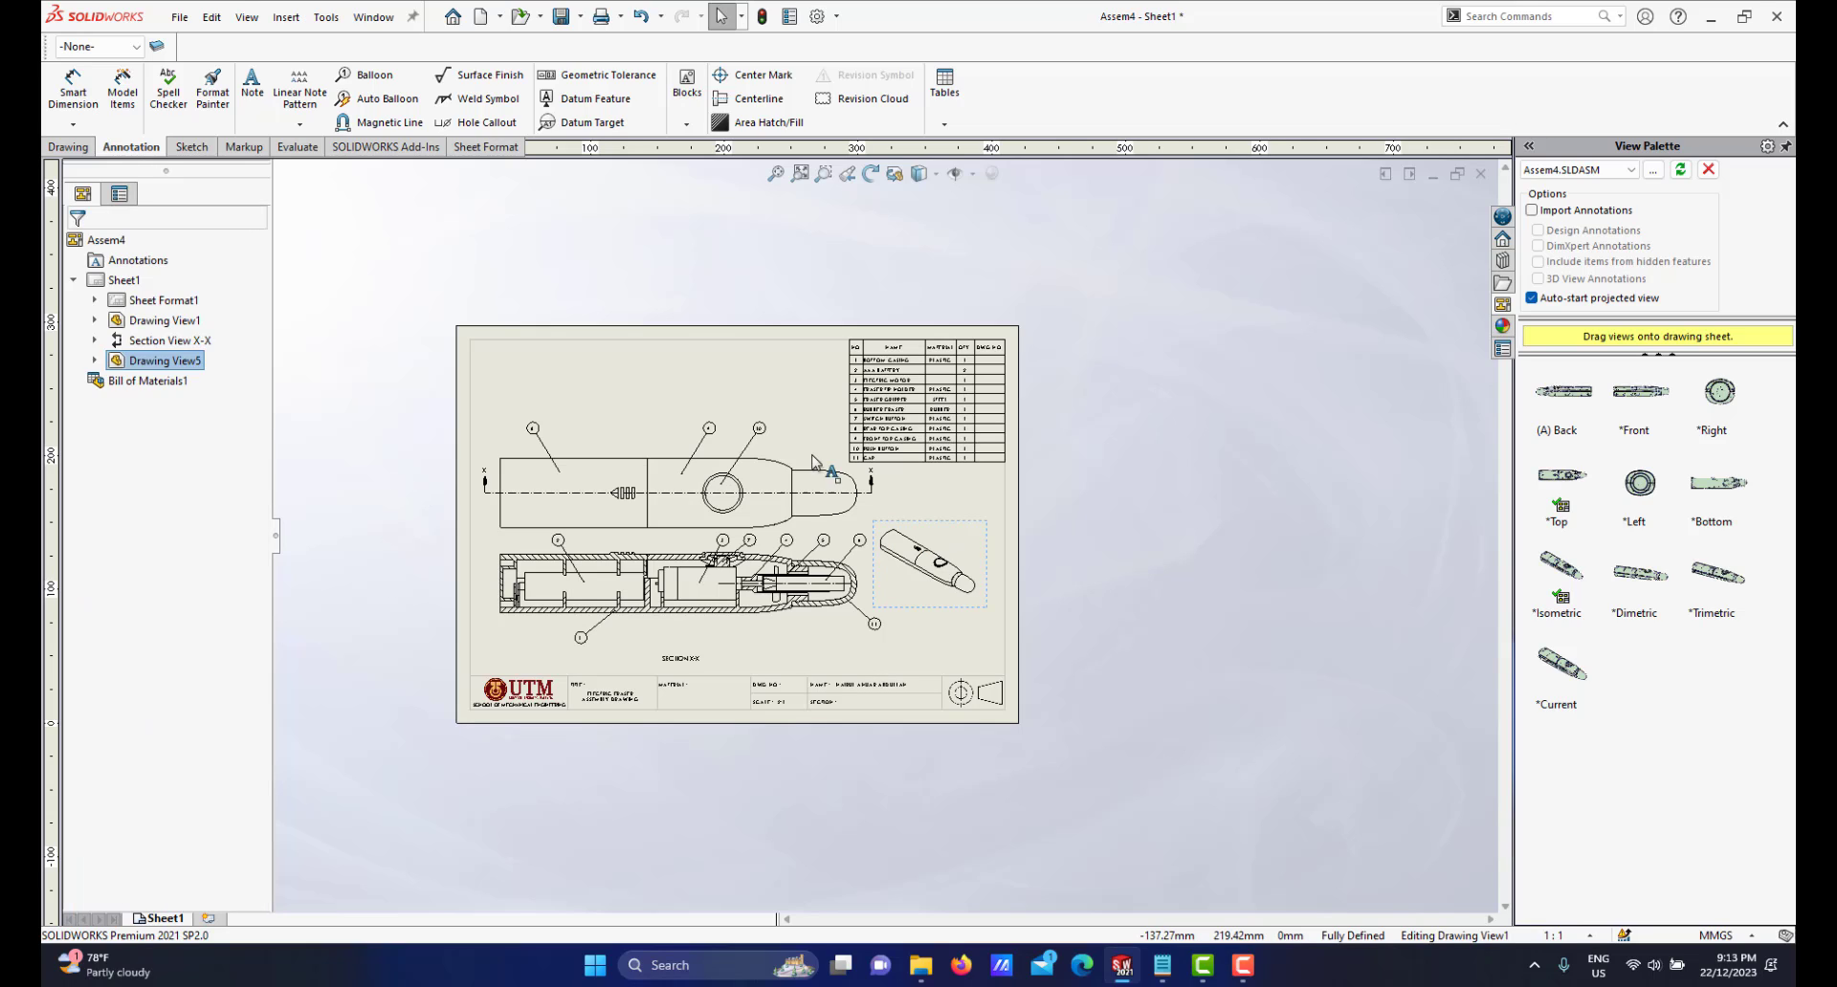
Move the isometric view down into the free space just above the title block's projection symbol
scroll(981, 606, "down", 3)
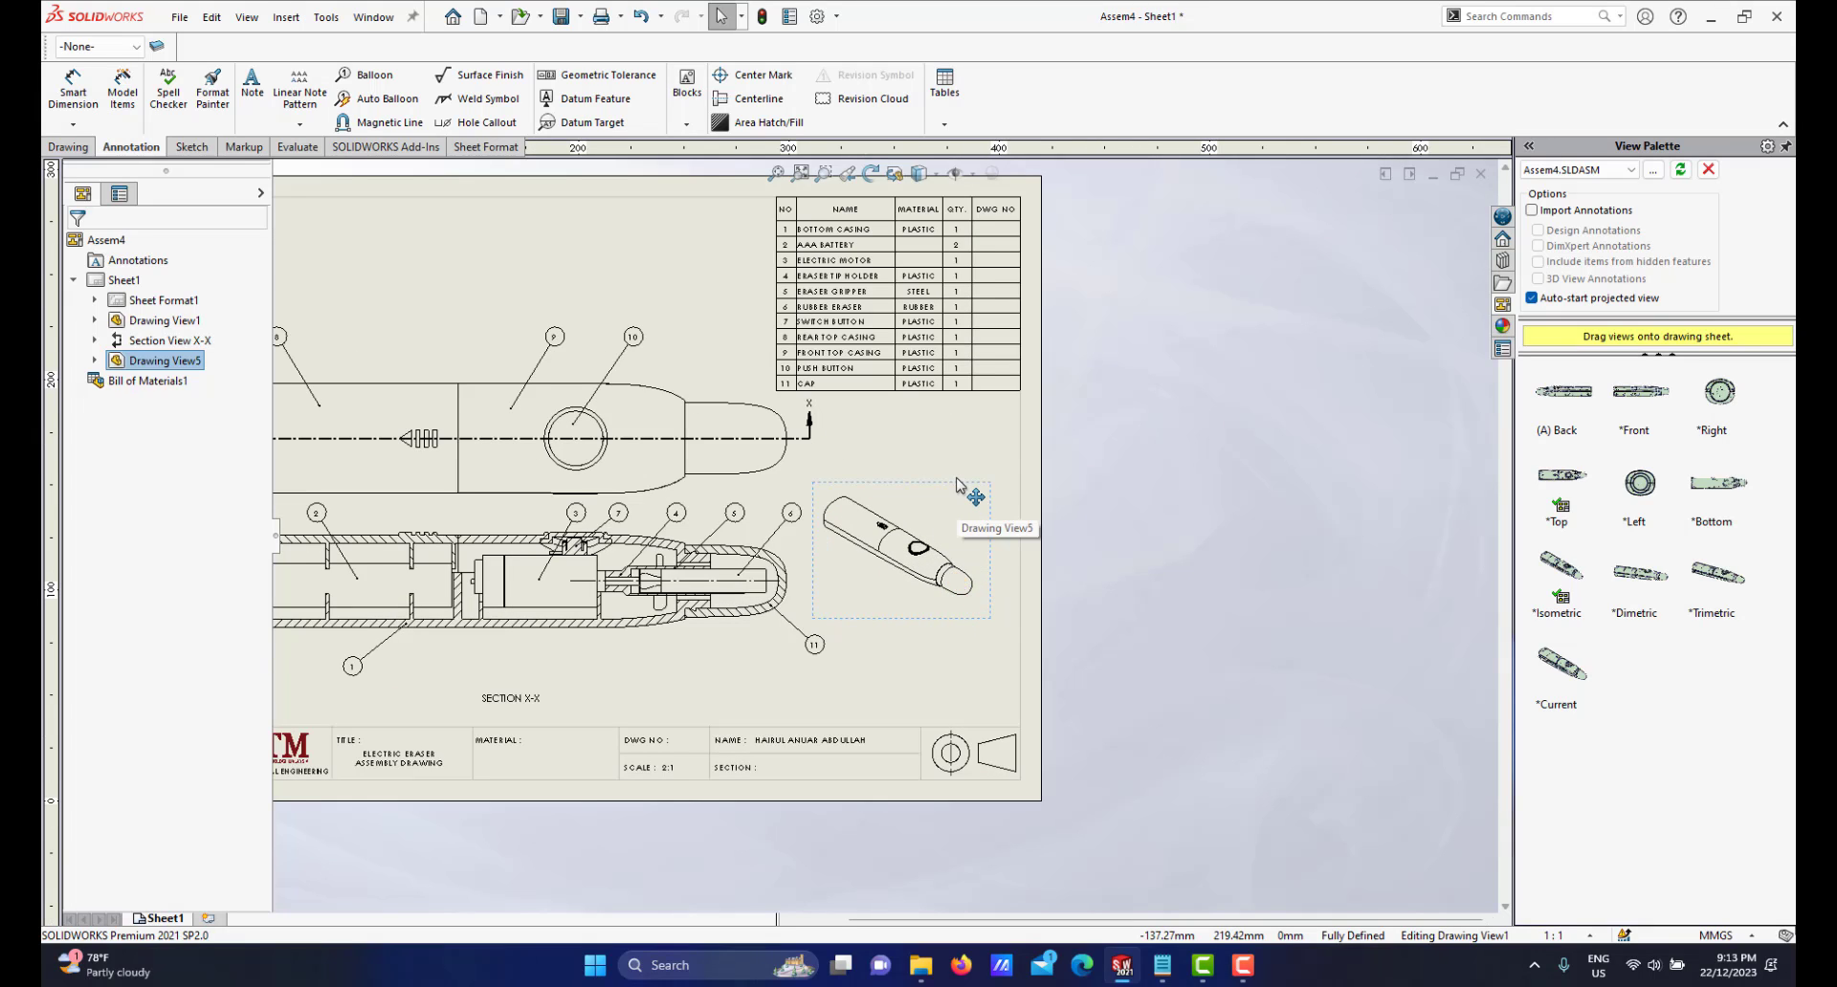
mouse_move(955, 485)
left_mouse_down()
mouse_move(976, 550)
mouse_move(962, 567)
mouse_move(981, 581)
left_mouse_up()
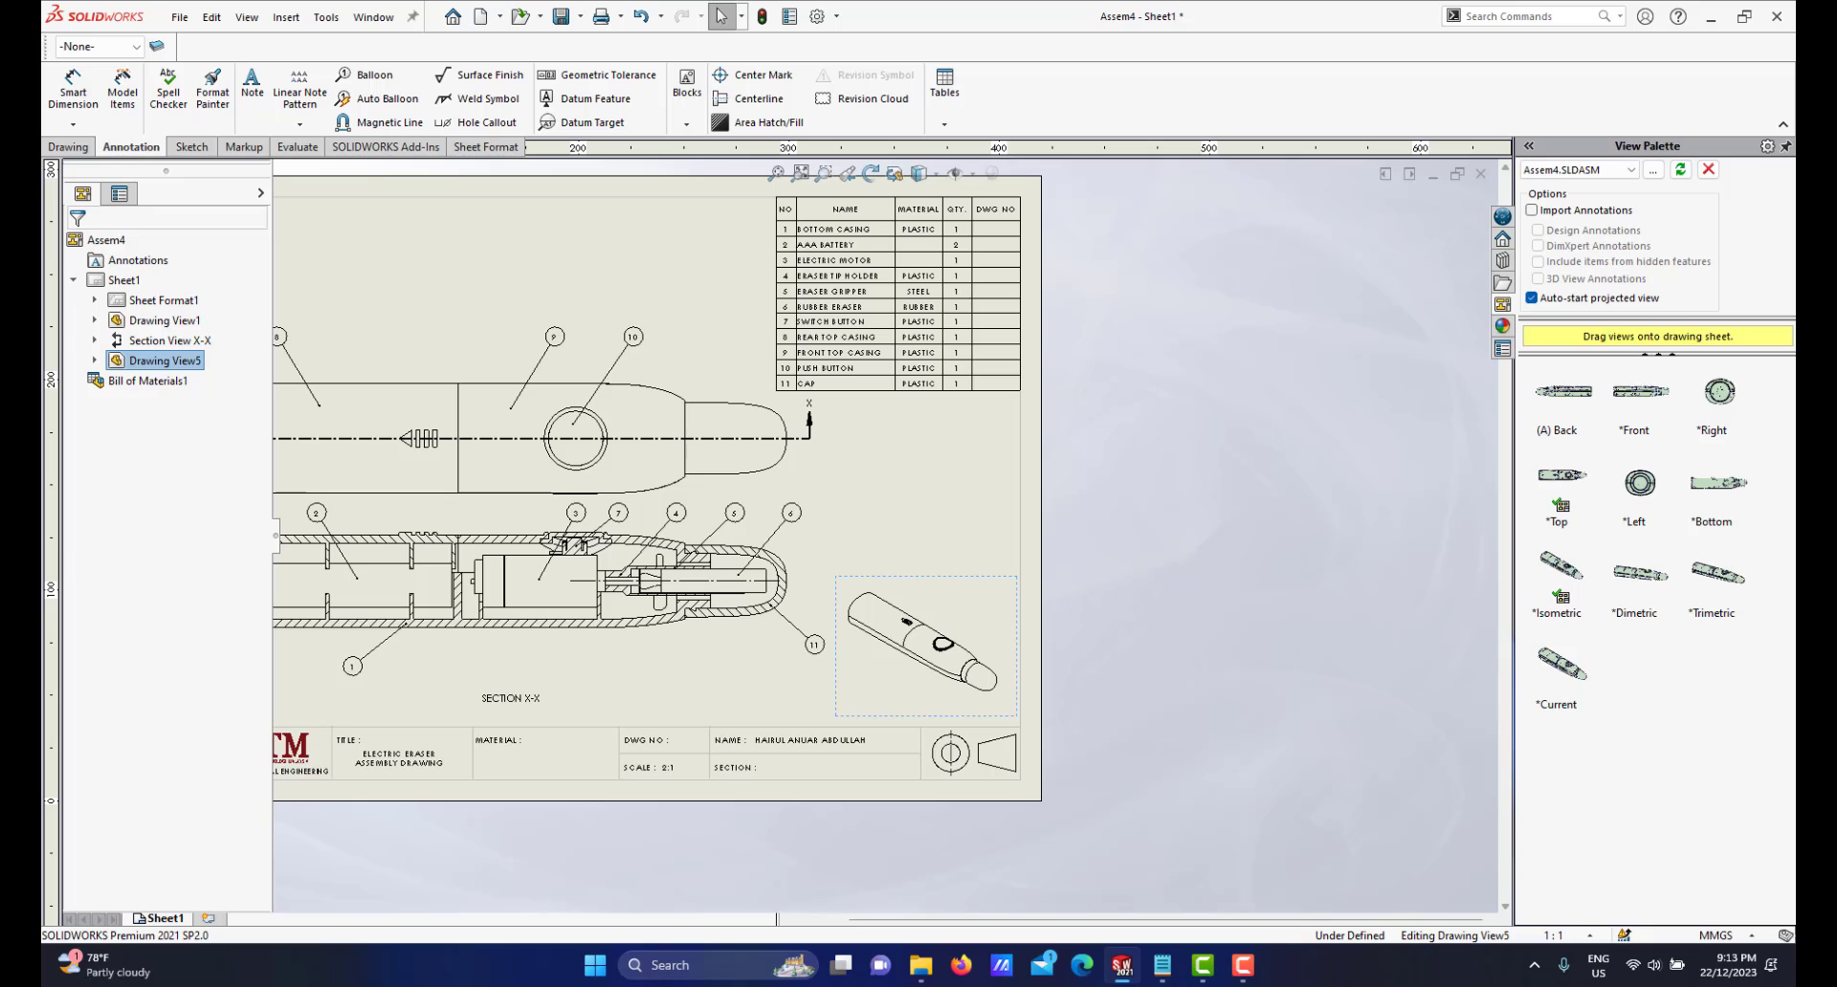
key("f")
scroll(895, 585, "down", 3)
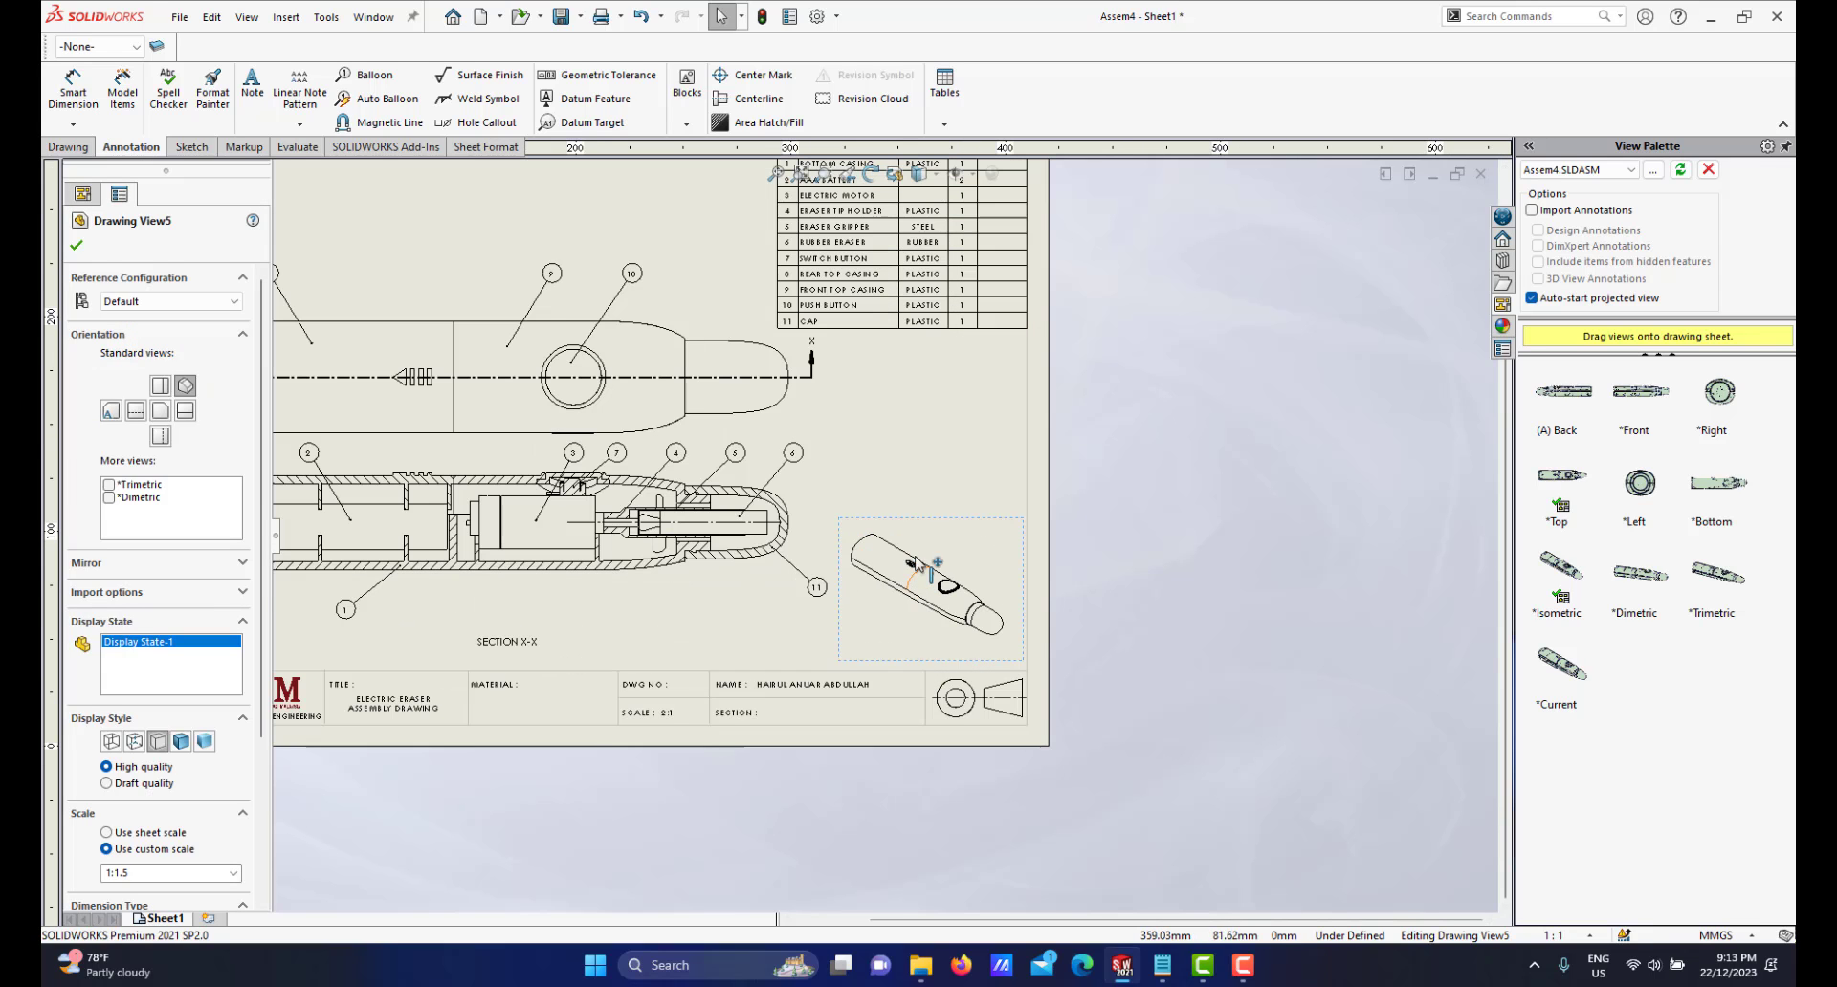
Remove the tangent edges from the isometric view
scroll(885, 565, "up", 4)
scroll(880, 544, "down", 1)
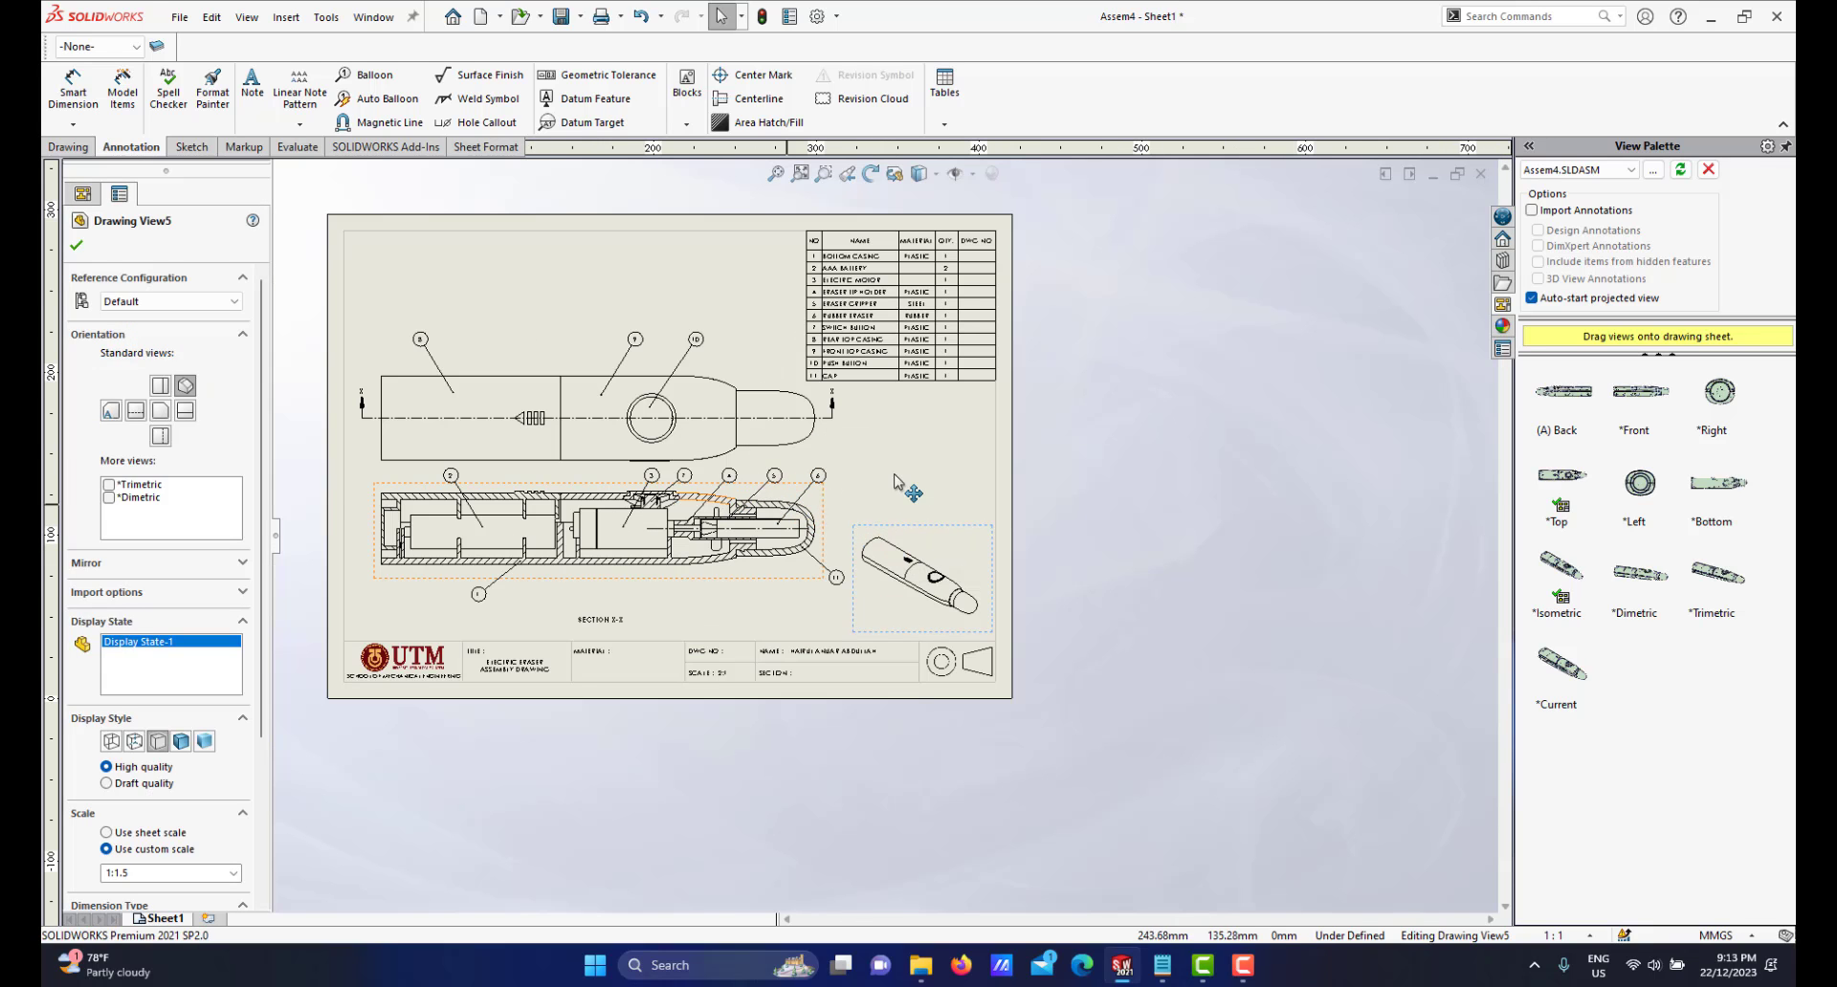
scroll(904, 490, "down", 1)
scroll(825, 572, "down", 1)
scroll(1004, 647, "up", 2)
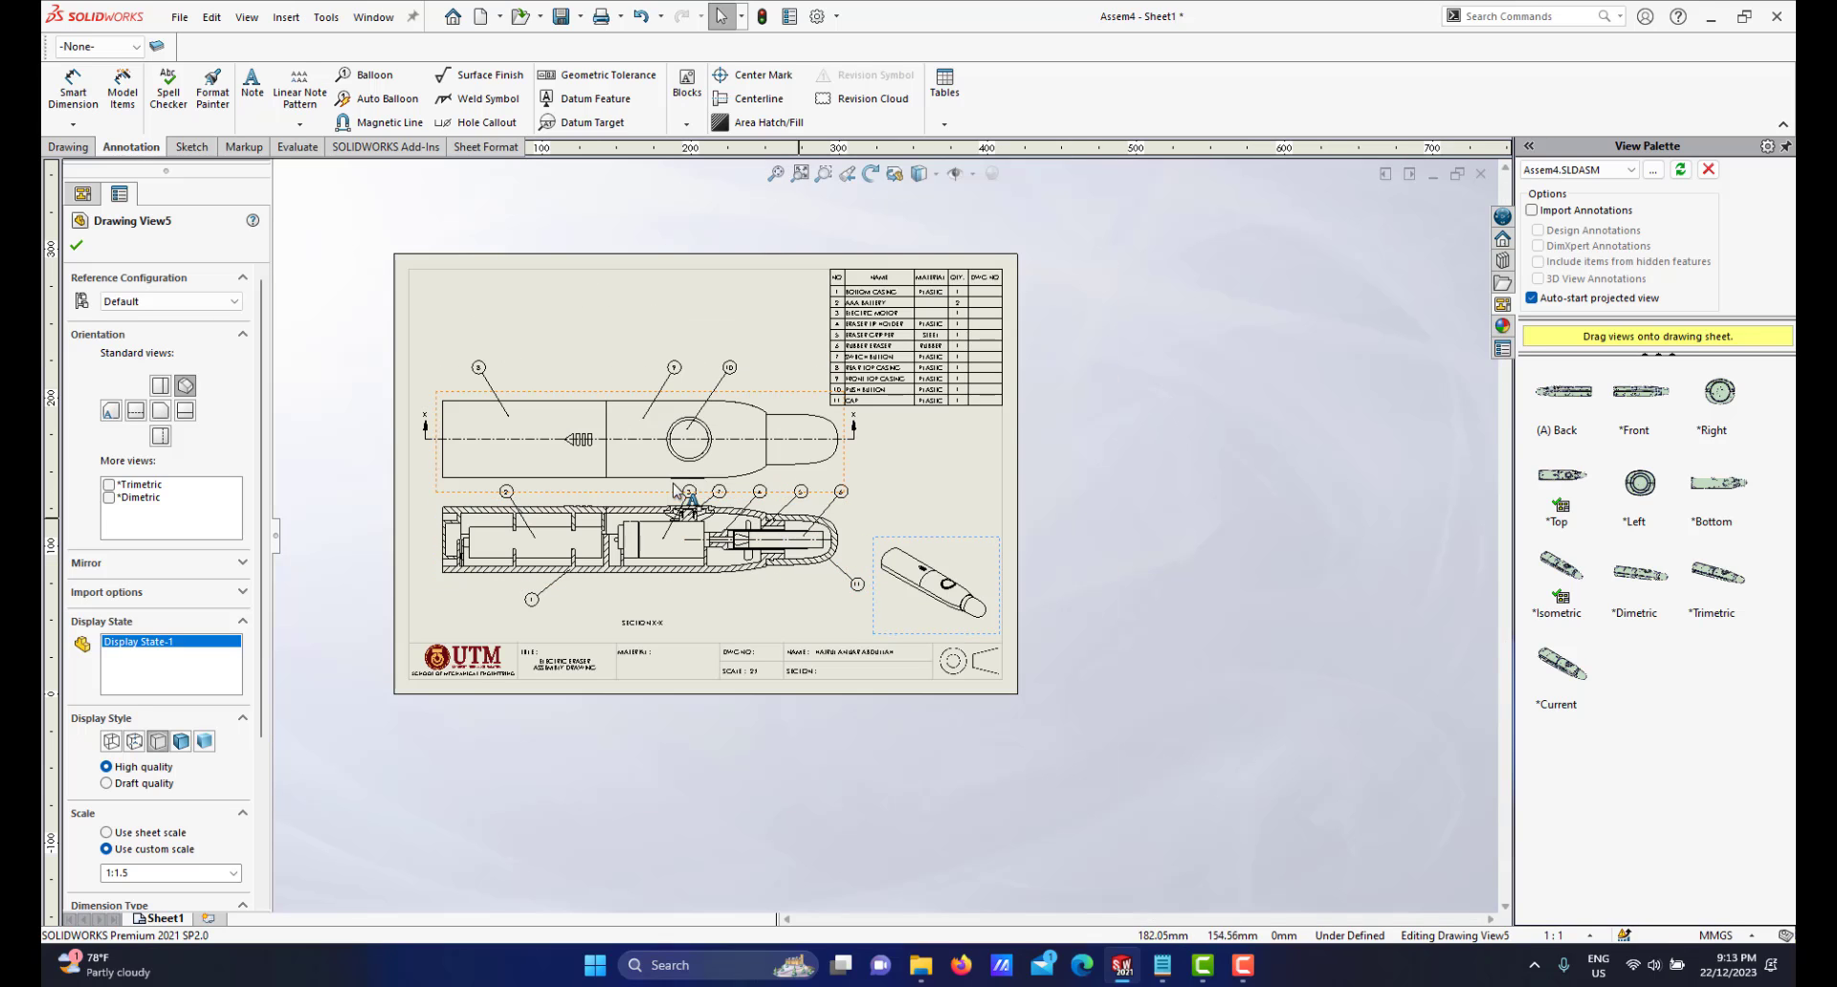
scroll(1072, 665, "down", 1)
scroll(1052, 636, "down", 2)
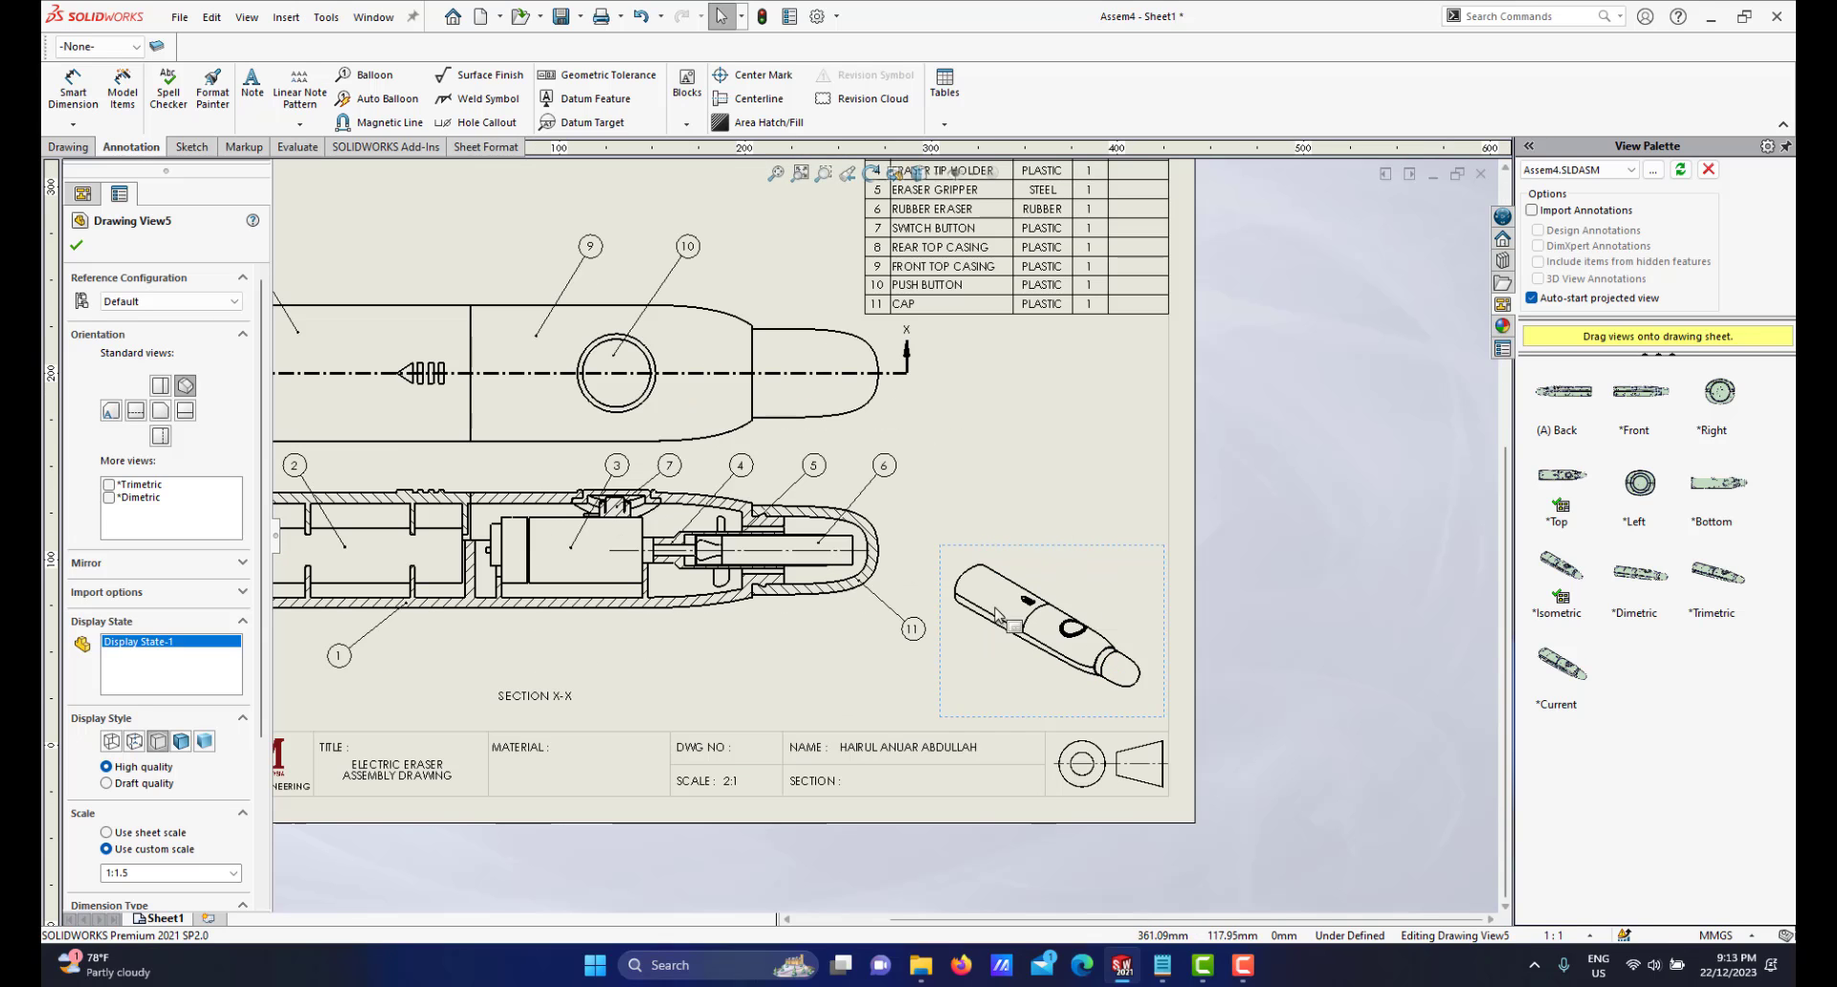
scroll(1082, 627, "down", 2)
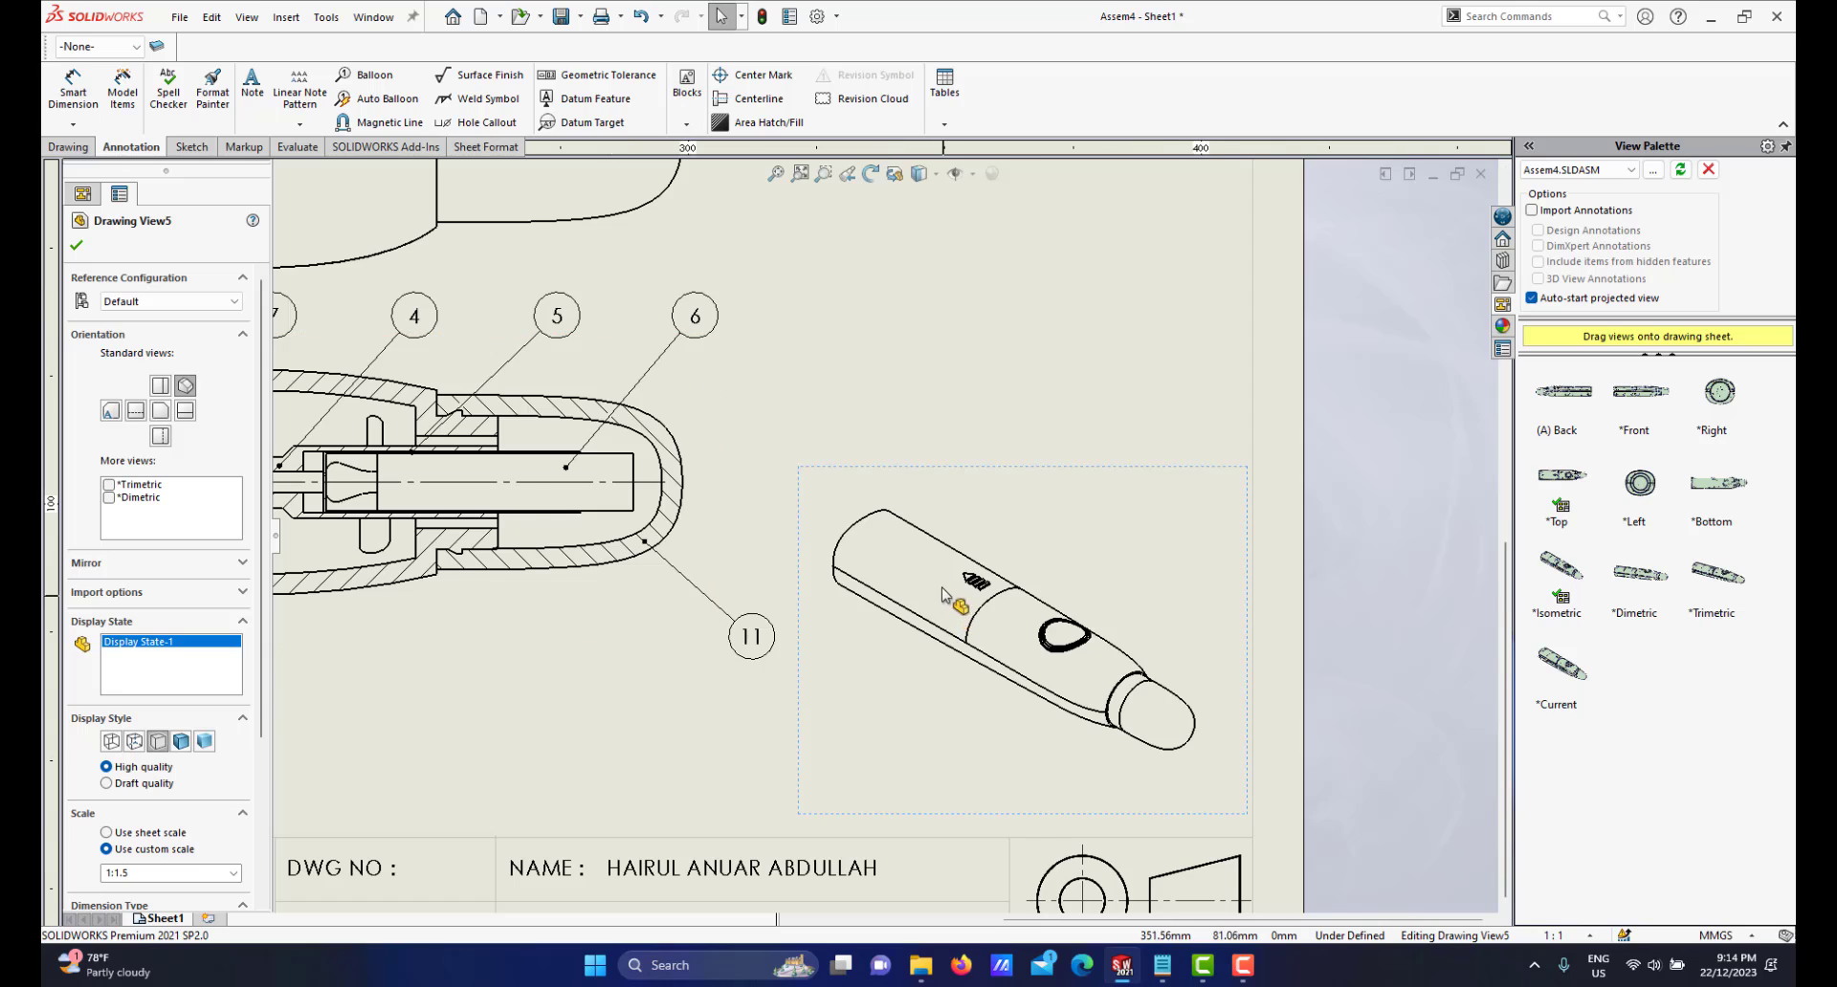
scroll(952, 584, "up", 1)
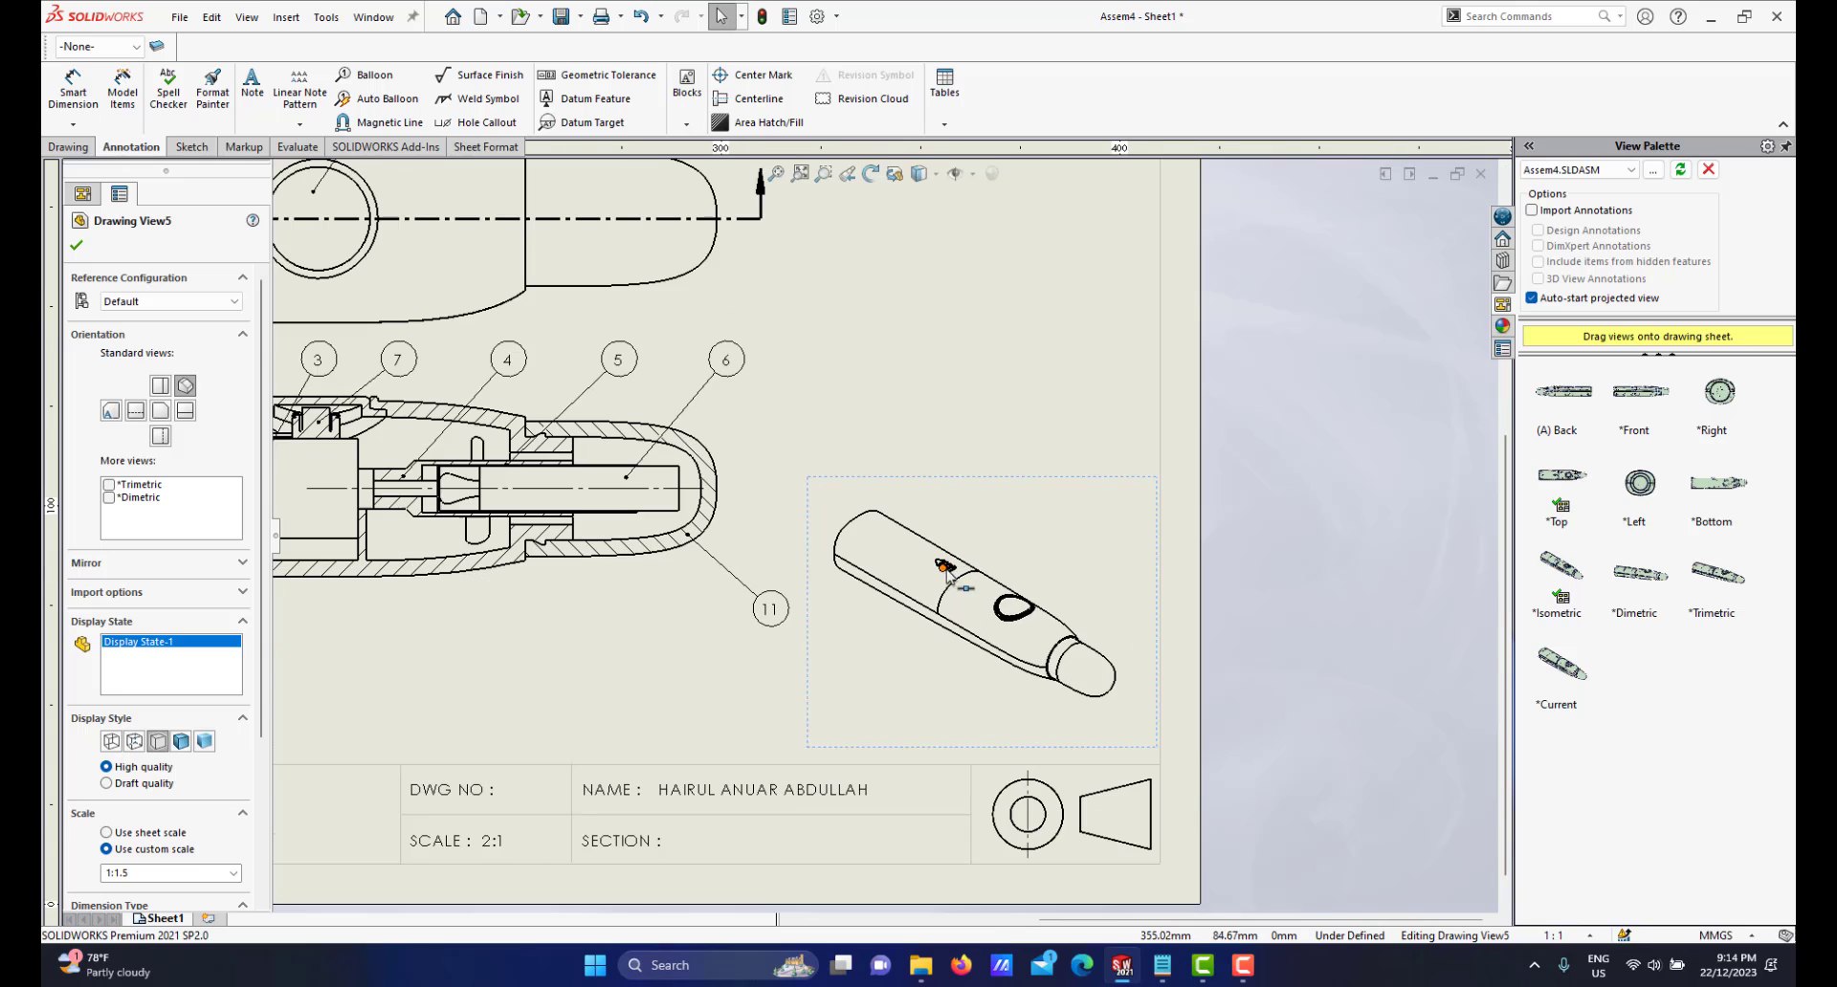
right_click(1036, 486)
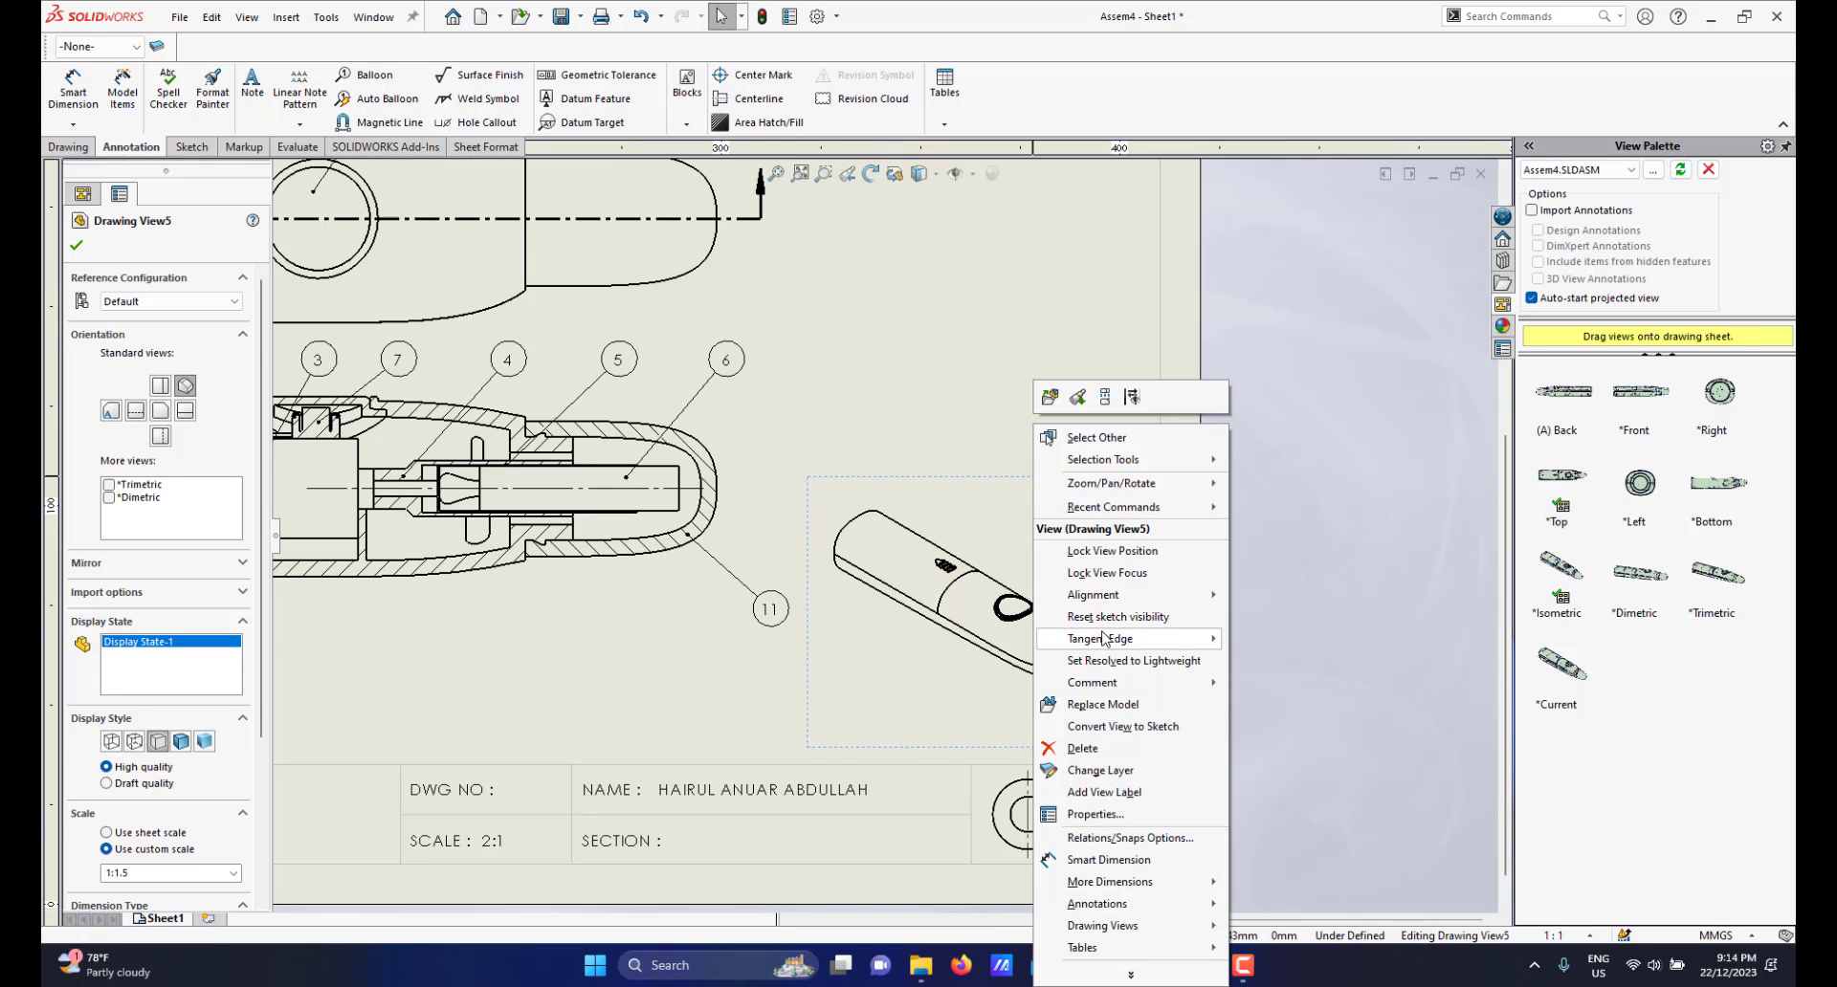
mouse_move(1104, 638)
left_click(1249, 687)
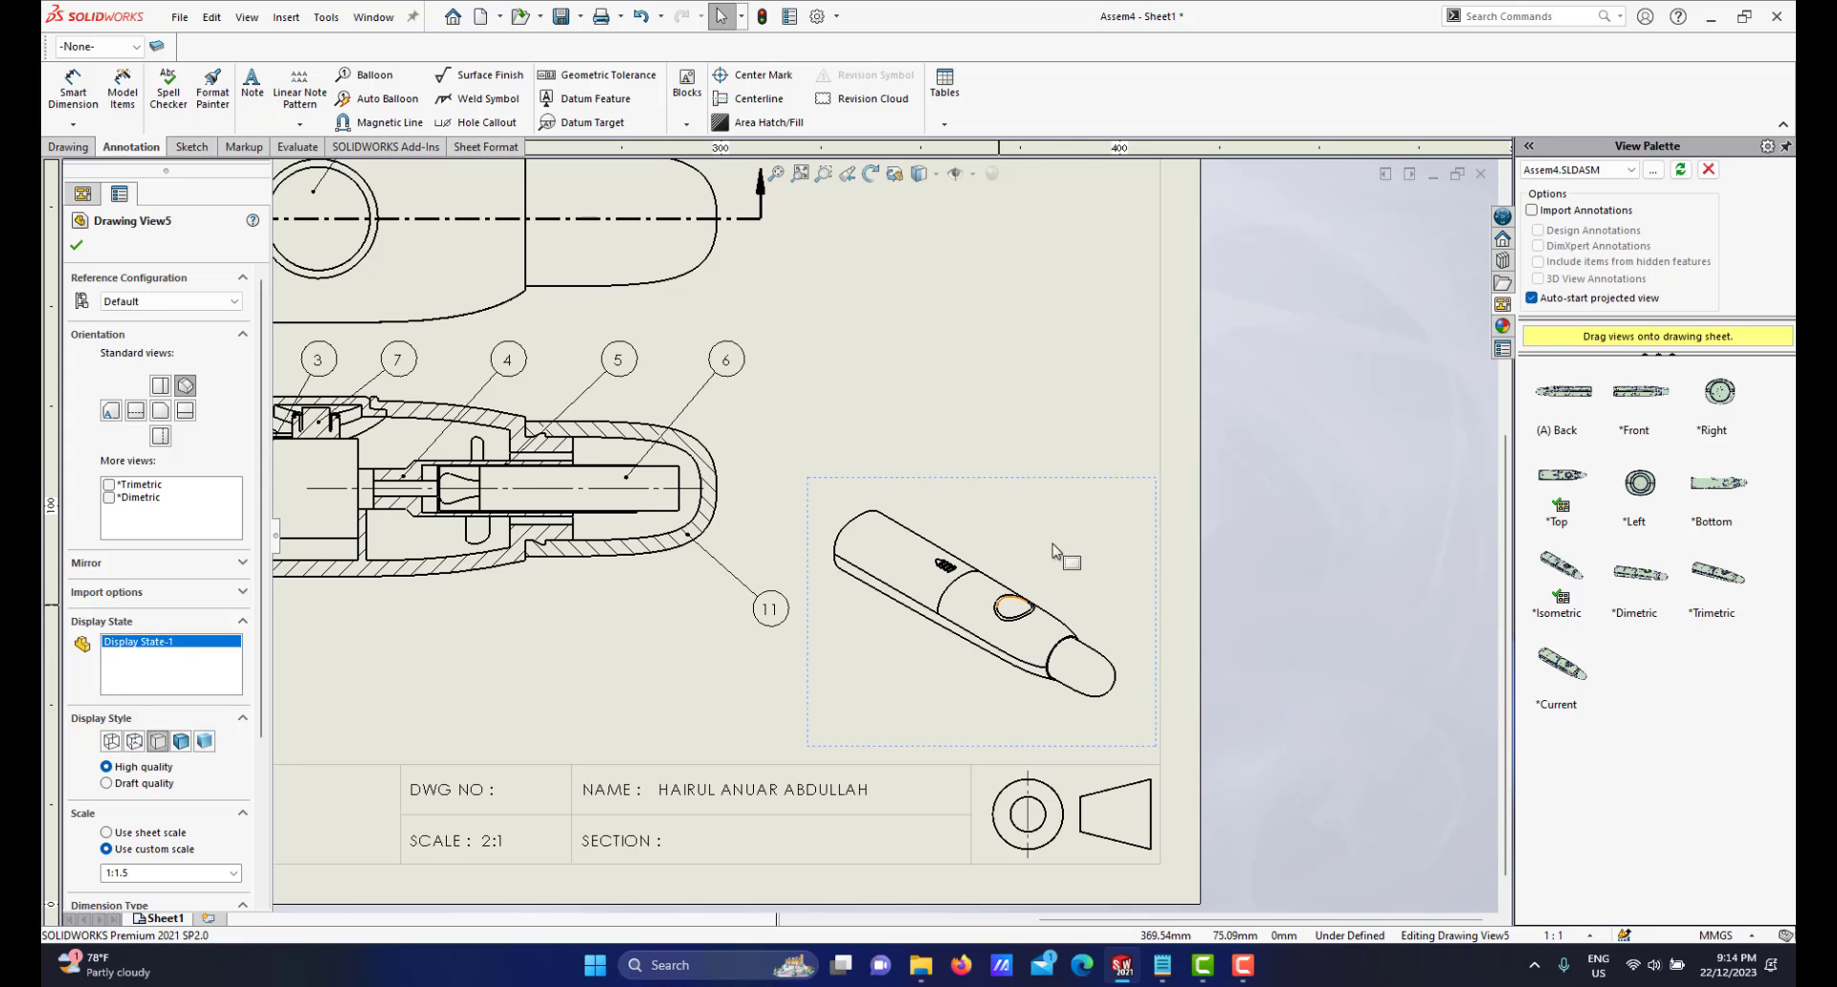
Change the isometric view's display style to Shaded With Edges and deselect the view
left_click(935, 175)
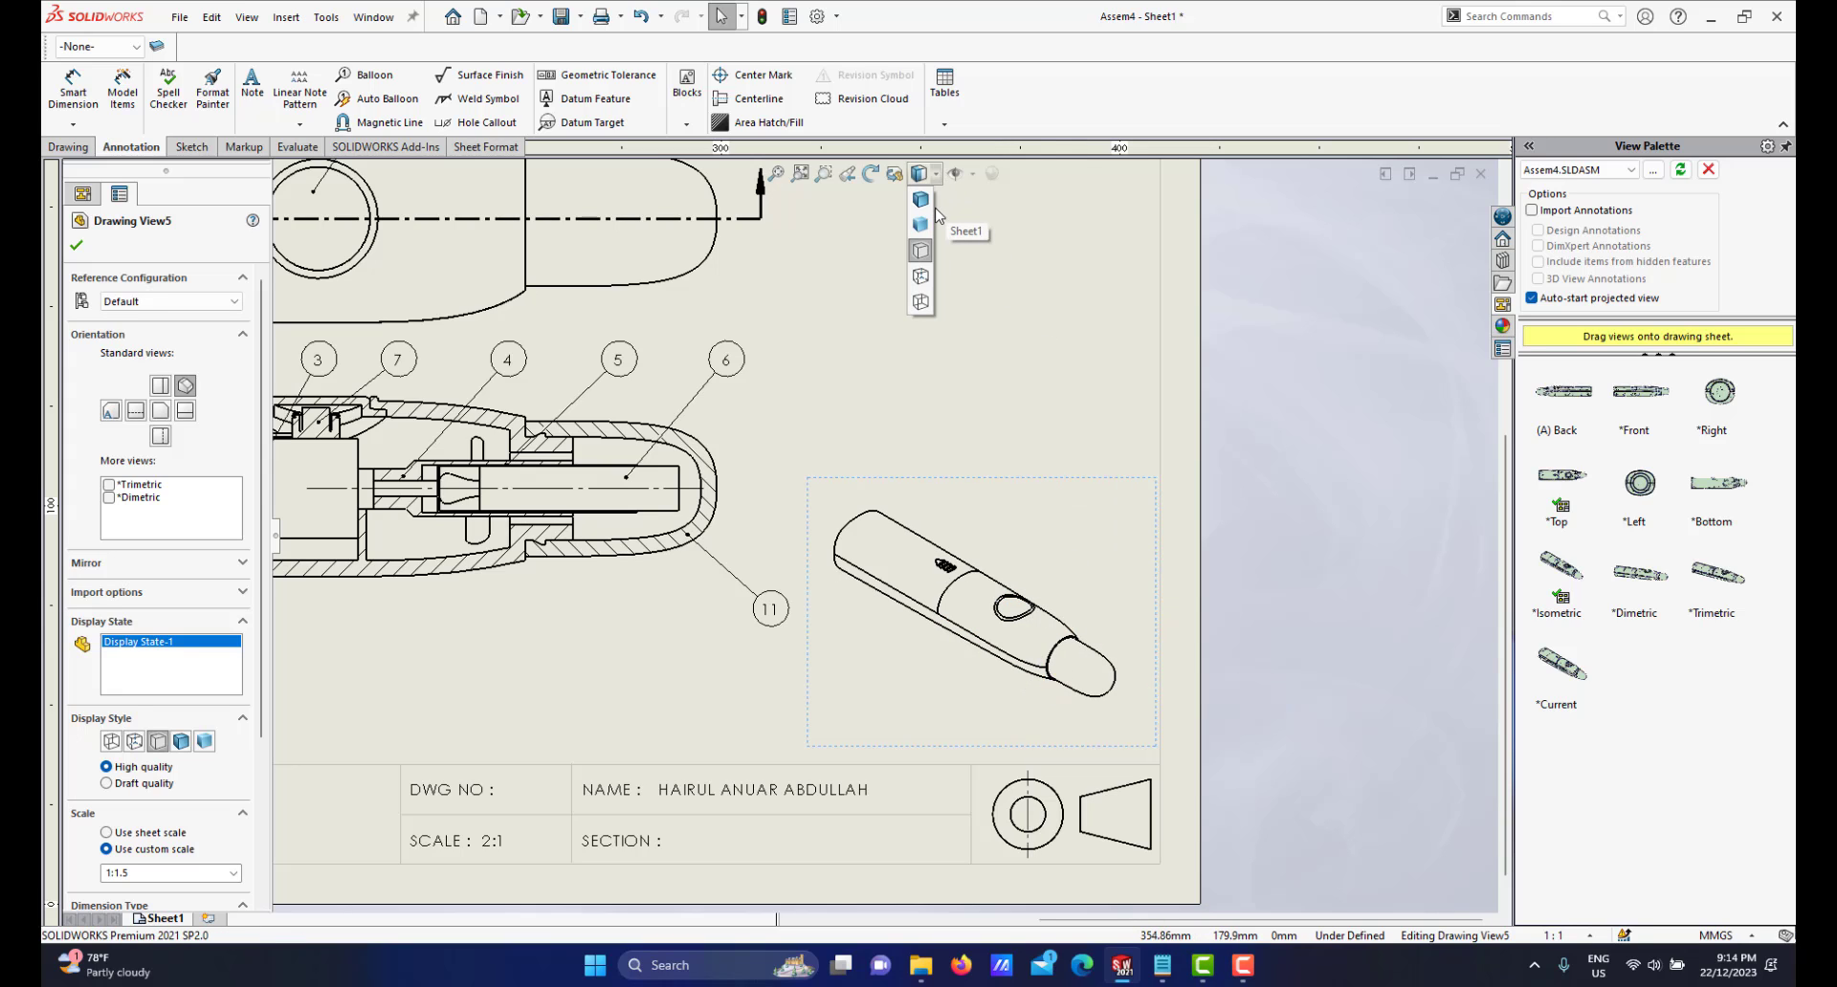
left_click(921, 198)
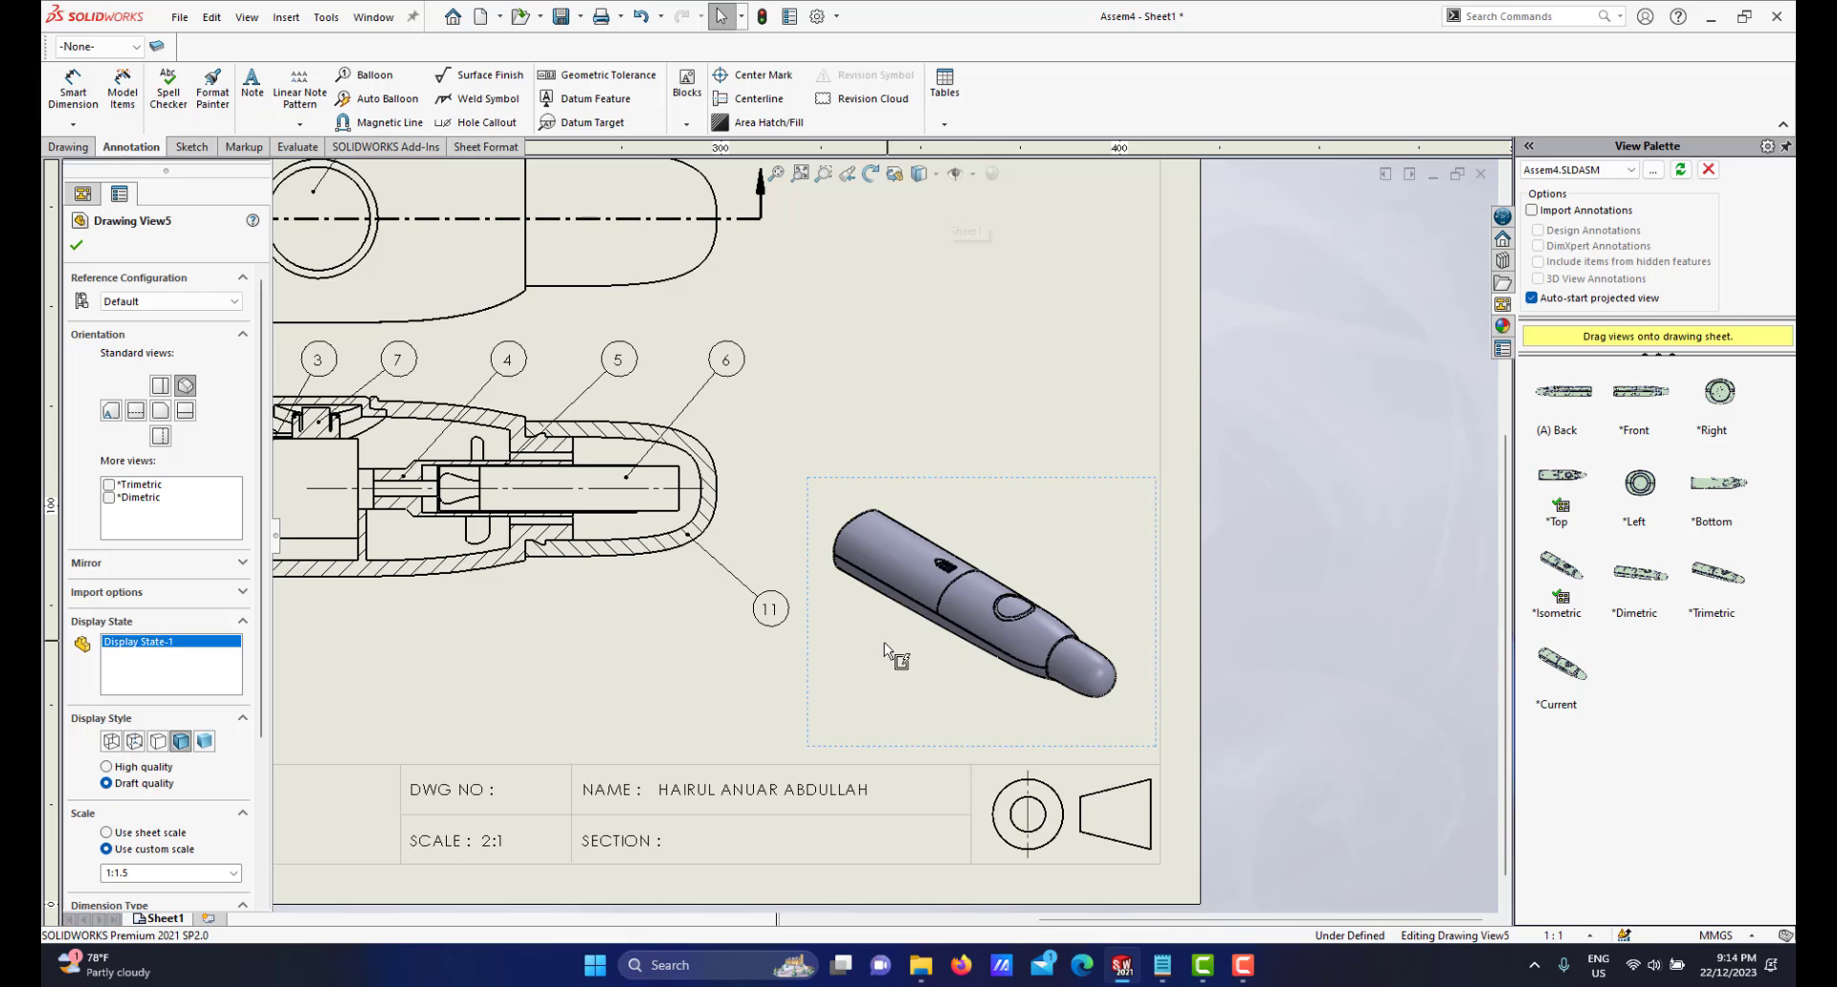
scroll(865, 630, "up", 3)
scroll(865, 617, "up", 2)
left_click(1069, 502)
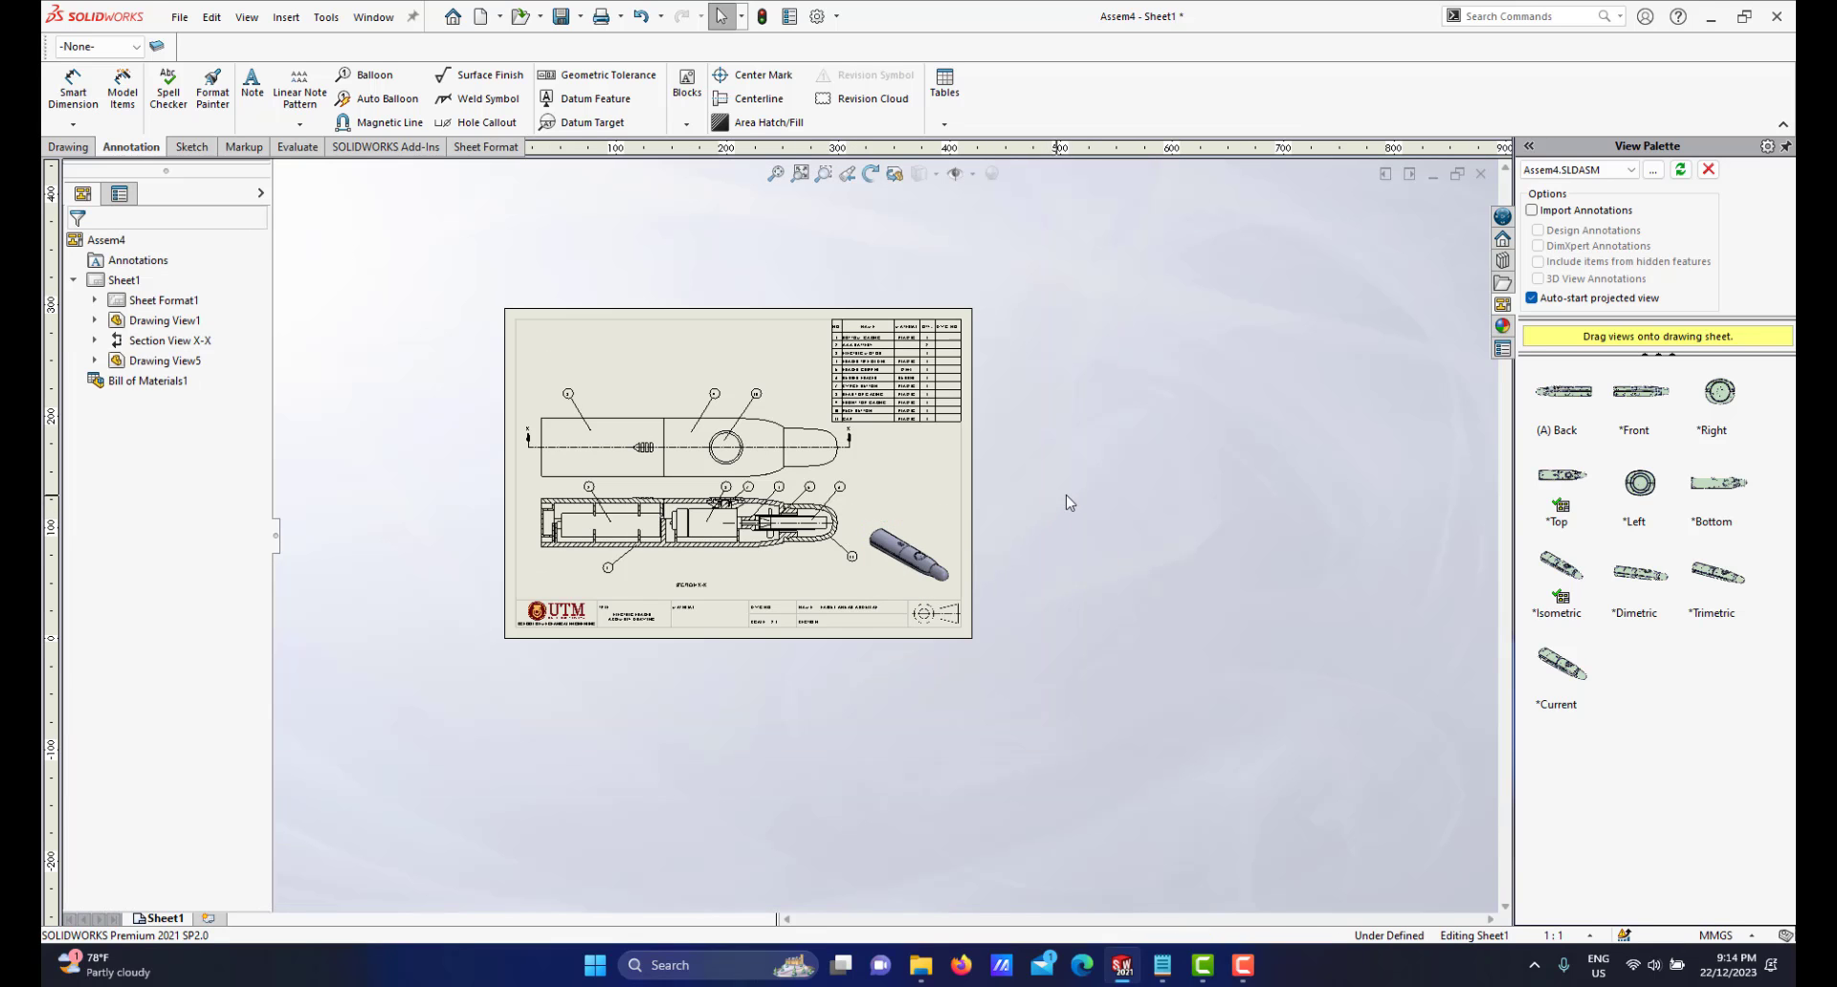
Shift the upper drawing view slightly upward on the sheet, away from Section X-X
scroll(697, 516, "down", 3)
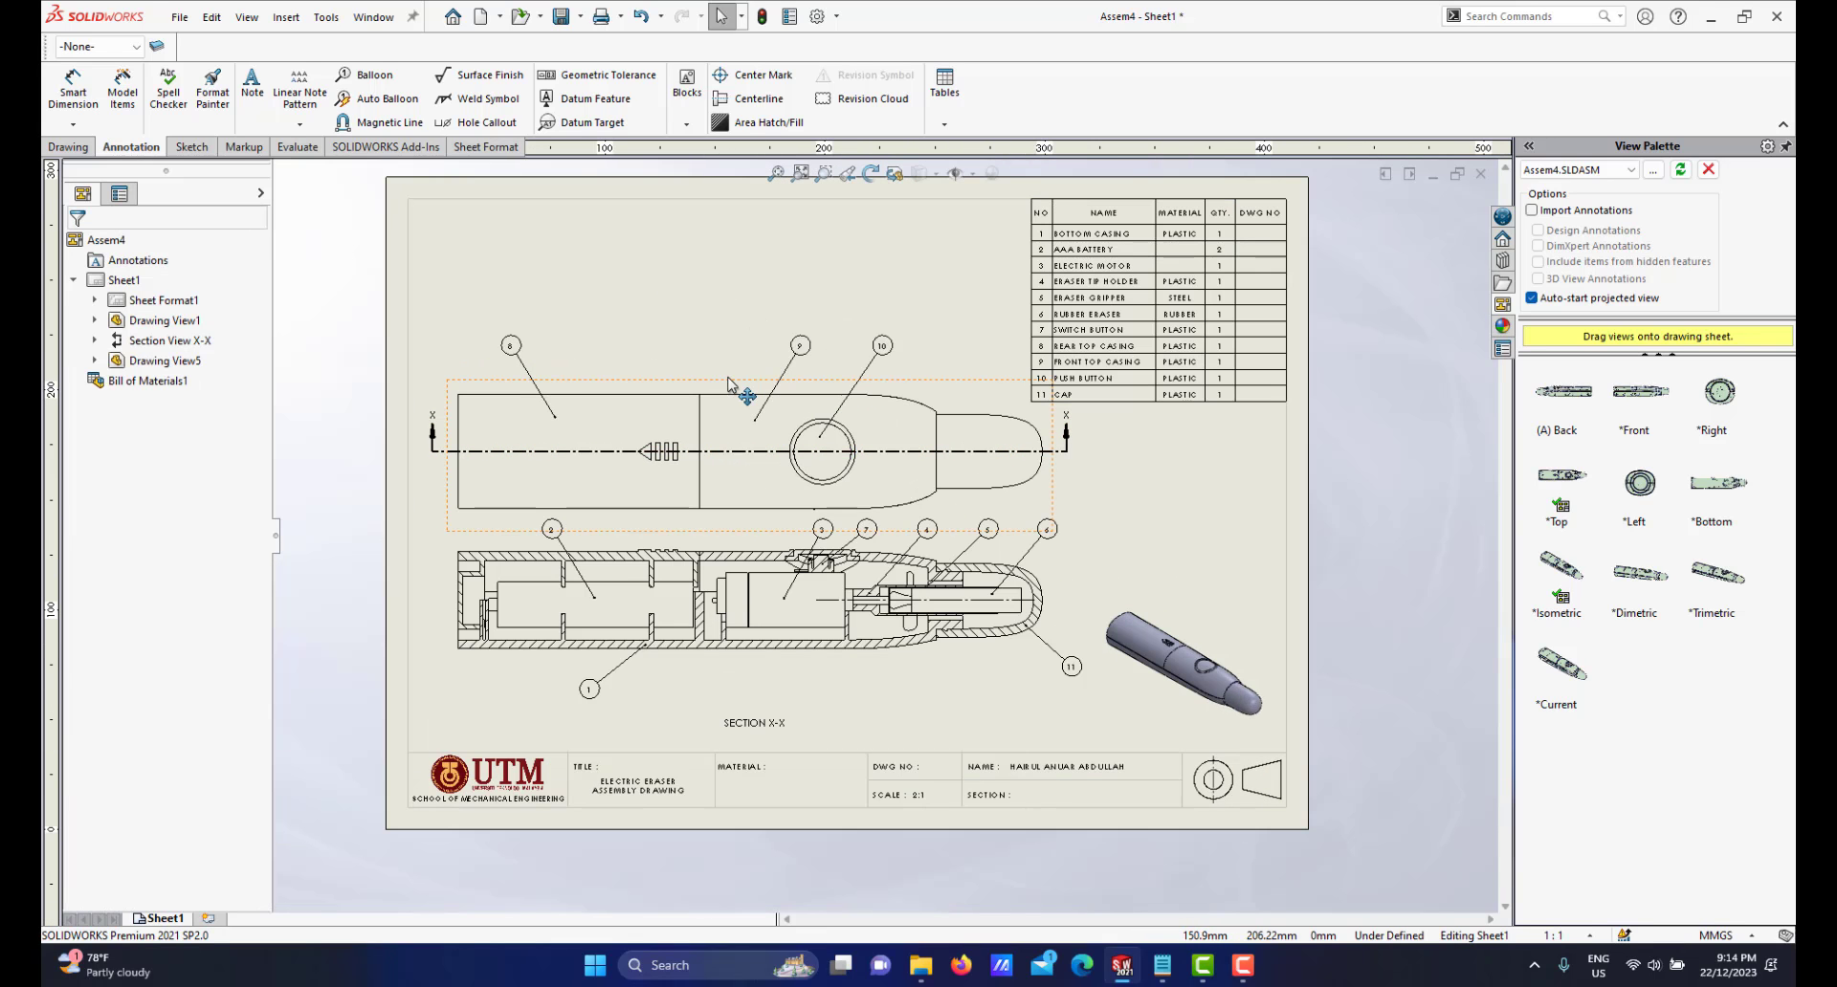
left_click_drag(710, 383, 726, 375)
scroll(830, 631, "up", 1)
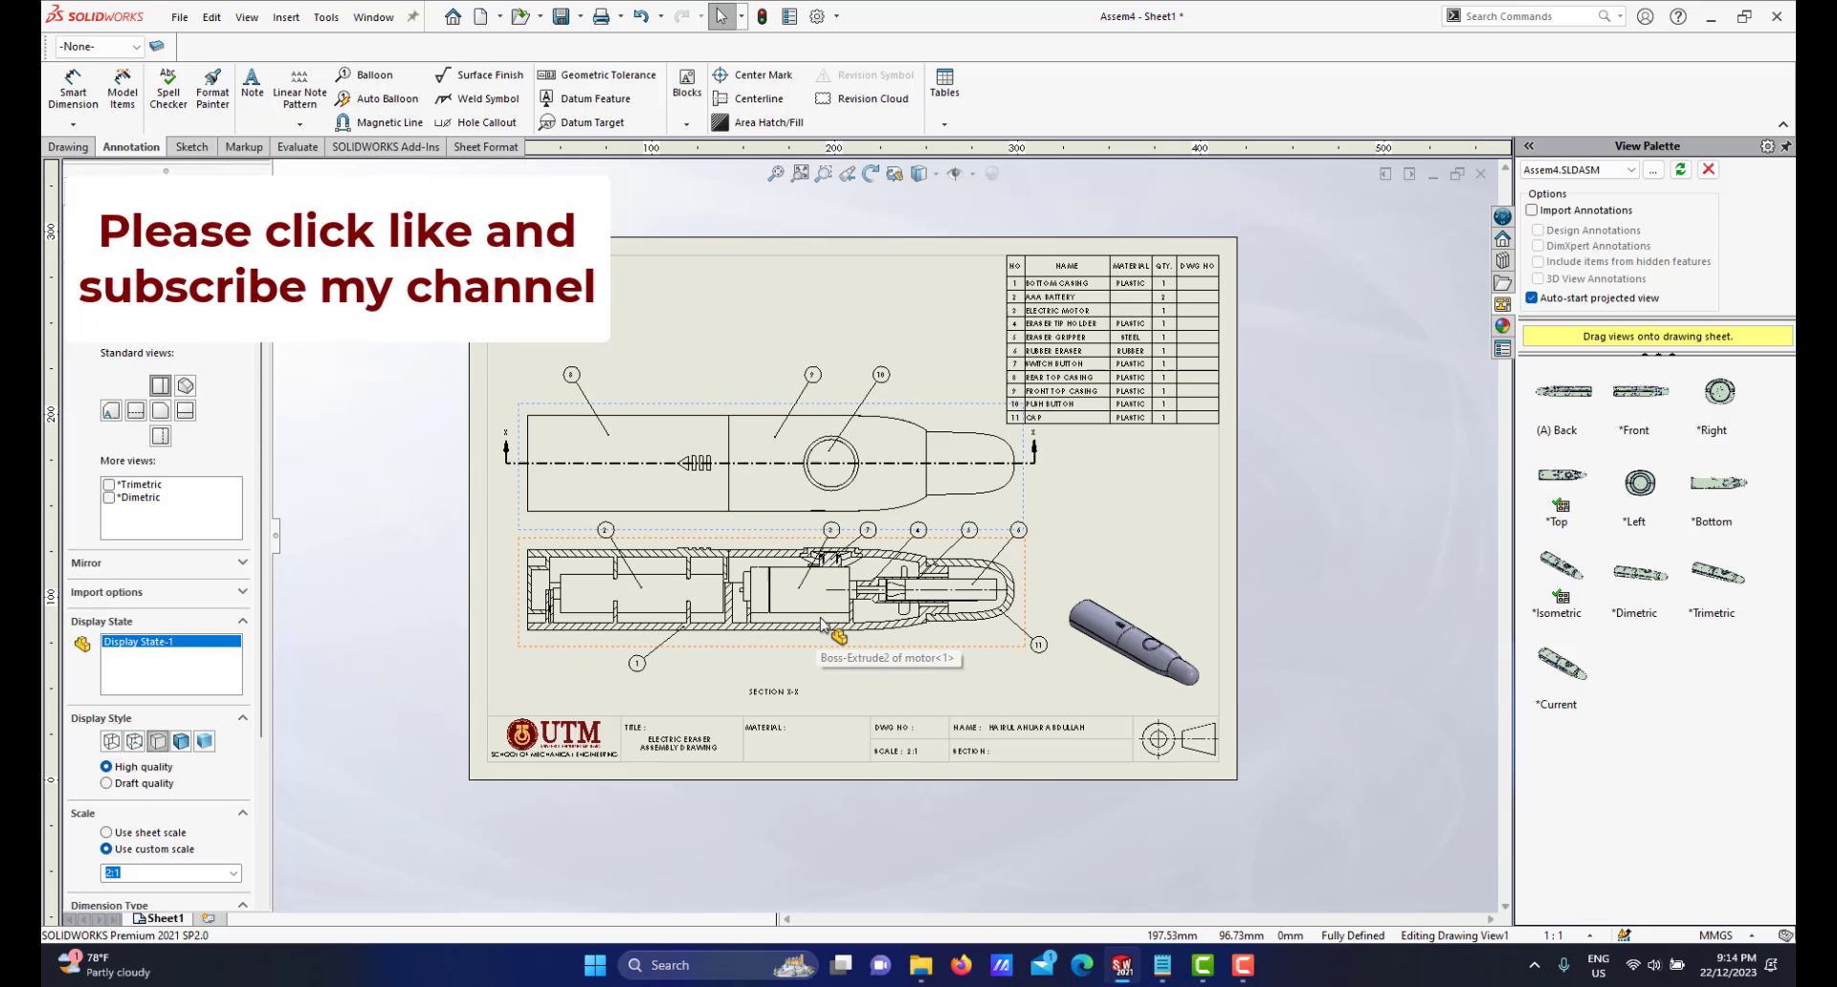